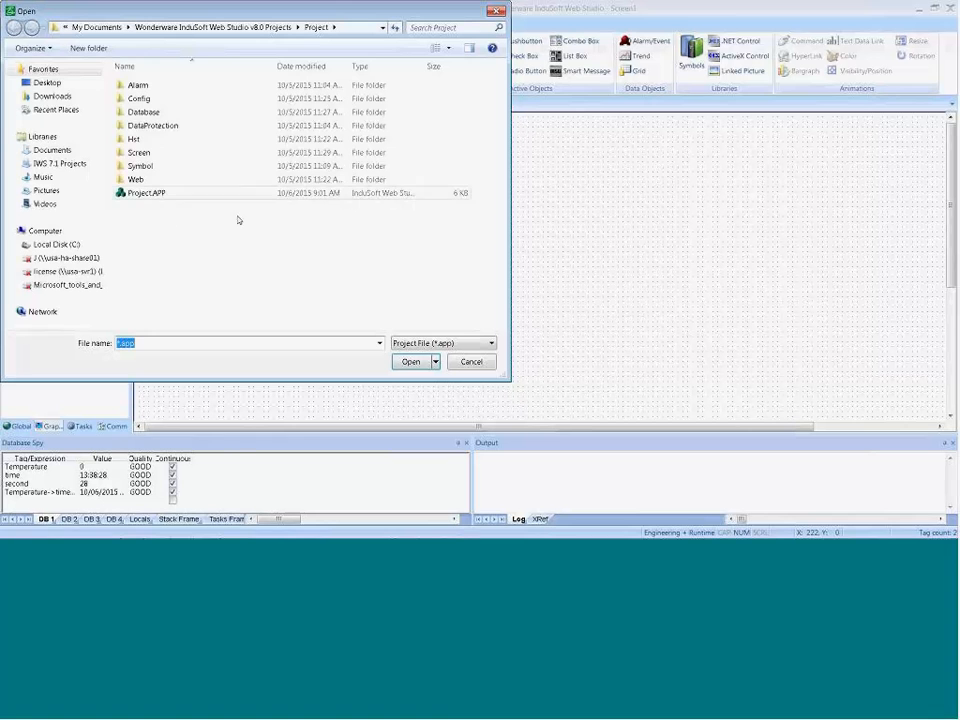
pyautogui.click(42, 150)
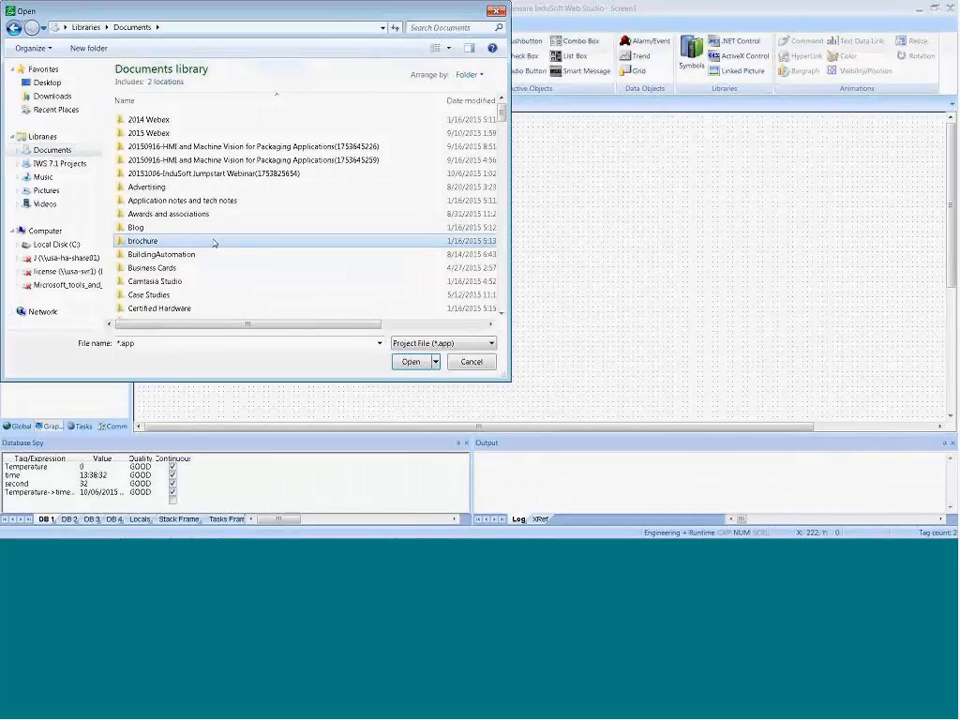
pyautogui.scroll(-10, 213, 242)
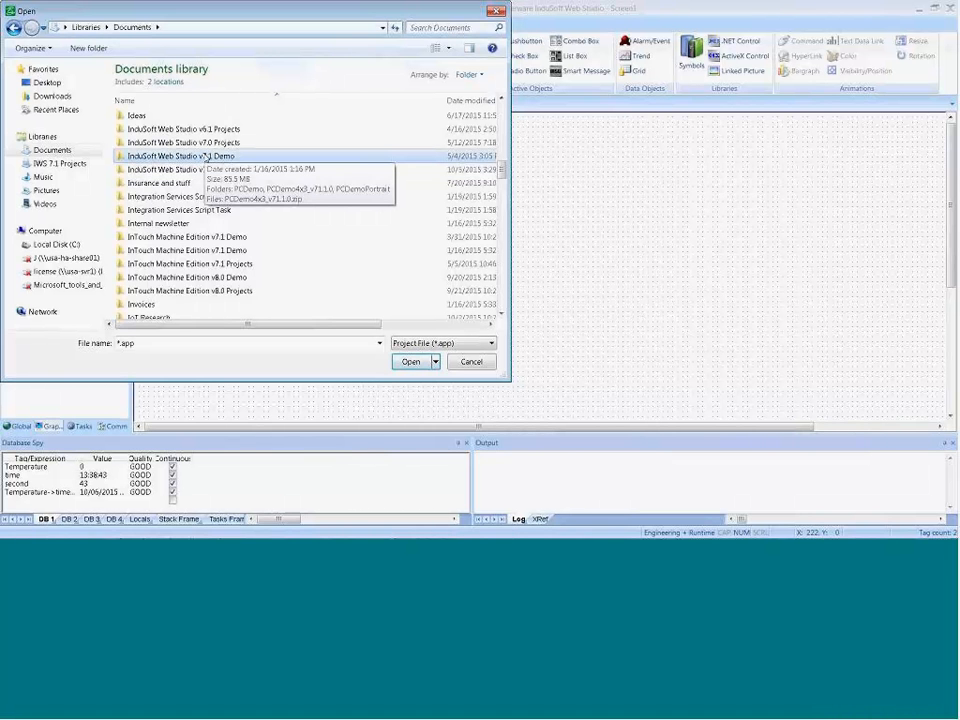
pyautogui.doubleClick(236, 156)
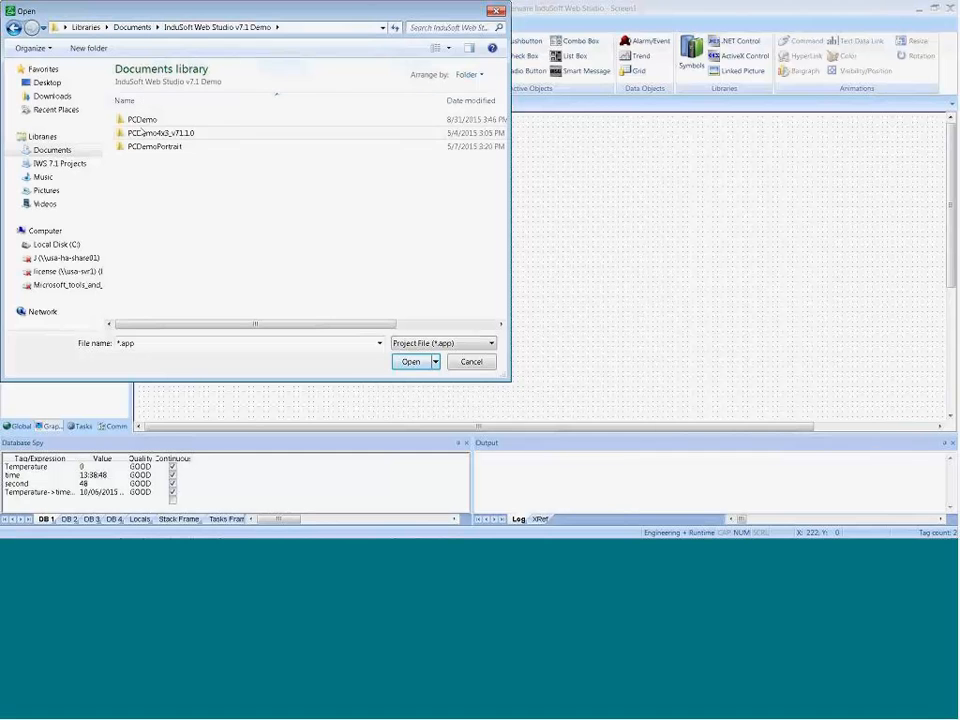
# Step: Open the PCDemo project from the Wonderware InduSoft Web Studio v8.0 Demo folder in the Documents library
pyautogui.click(66, 151)
pyautogui.scroll(-10, 210, 233)
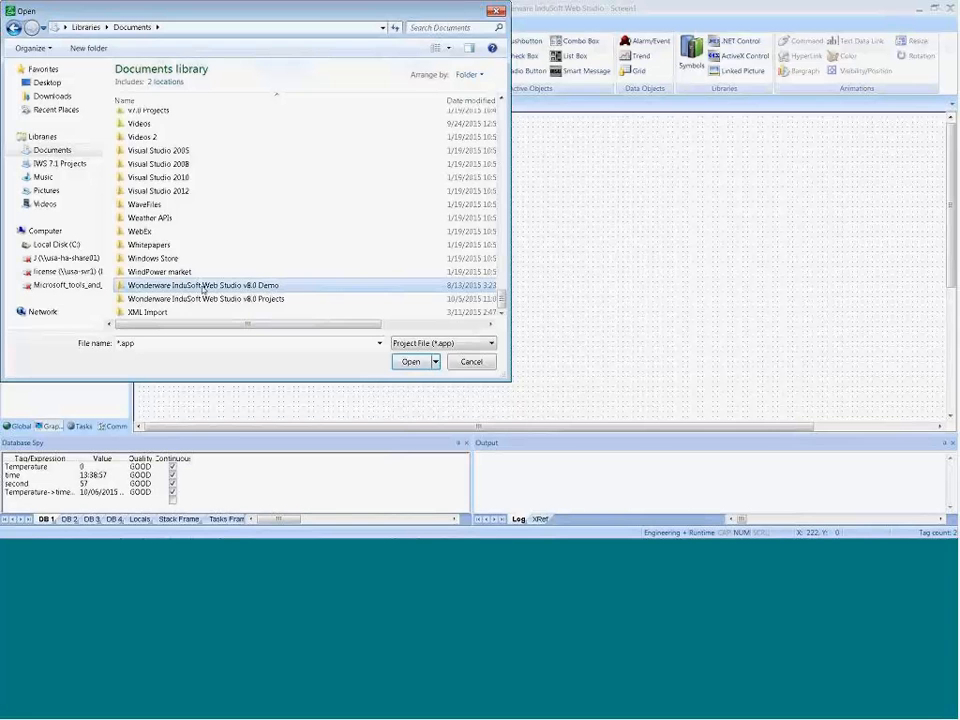
pyautogui.doubleClick(268, 289)
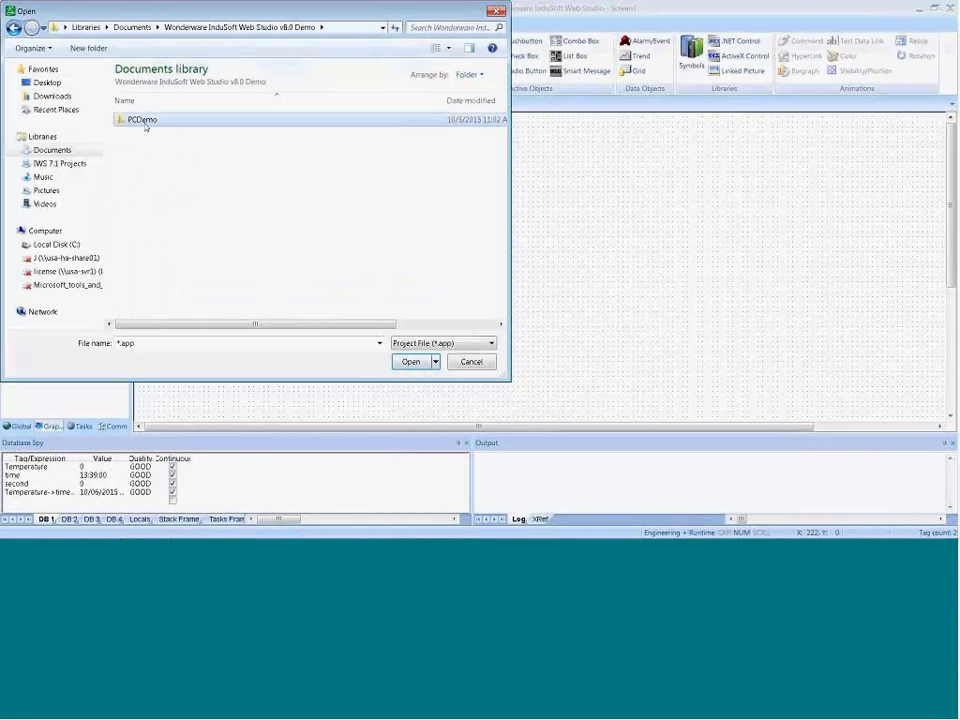
pyautogui.doubleClick(140, 120)
pyautogui.click(140, 228)
pyautogui.doubleClick(140, 228)
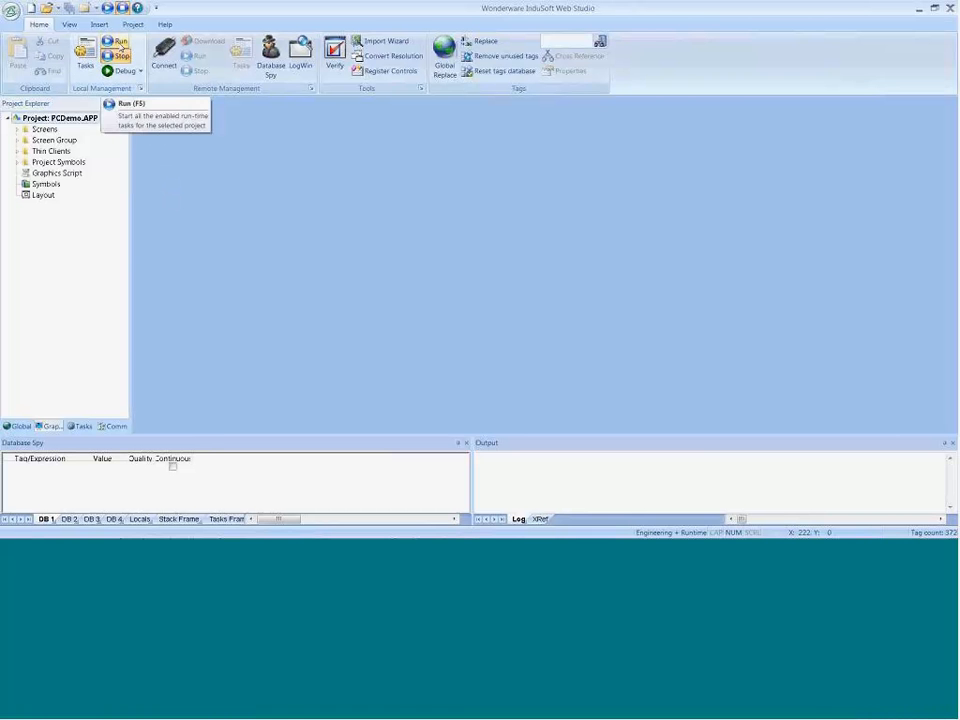
# Step: Run the PCDemo project locally and switch to its runtime viewer showing the Home screen
pyautogui.click(118, 42)
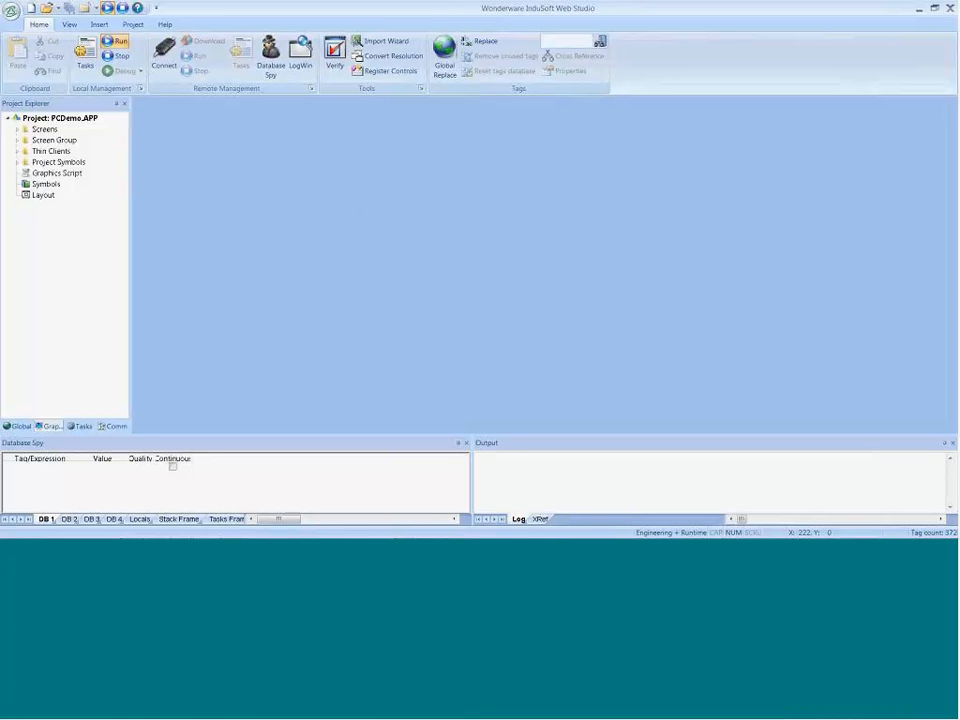
pyautogui.moveTo(443, 521)
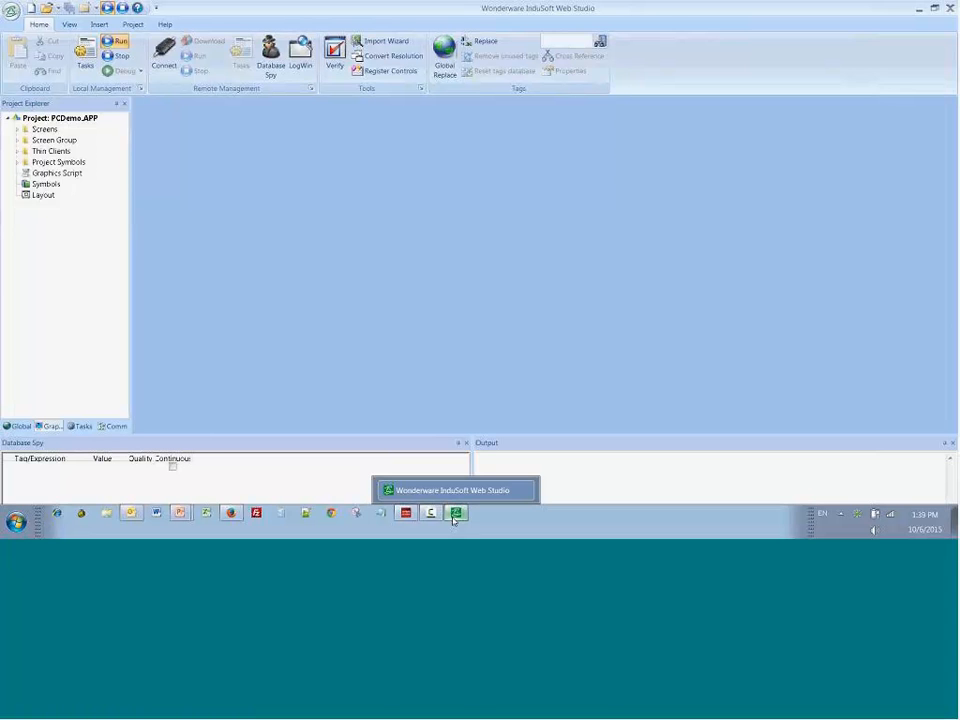
pyautogui.click(411, 512)
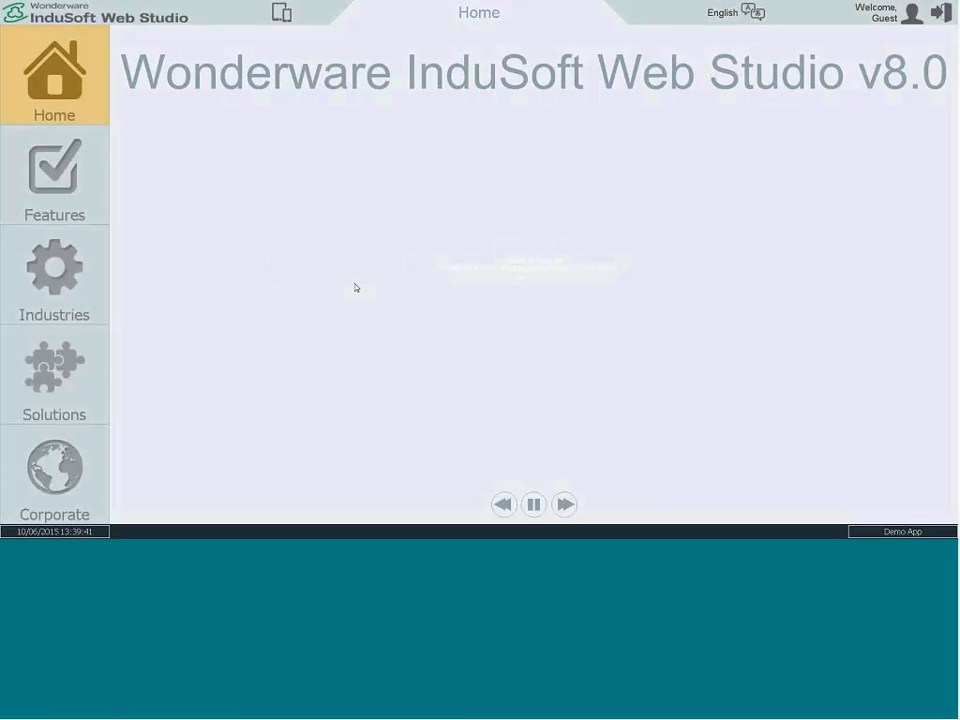
pyautogui.hotkey('alt', 'Tab')
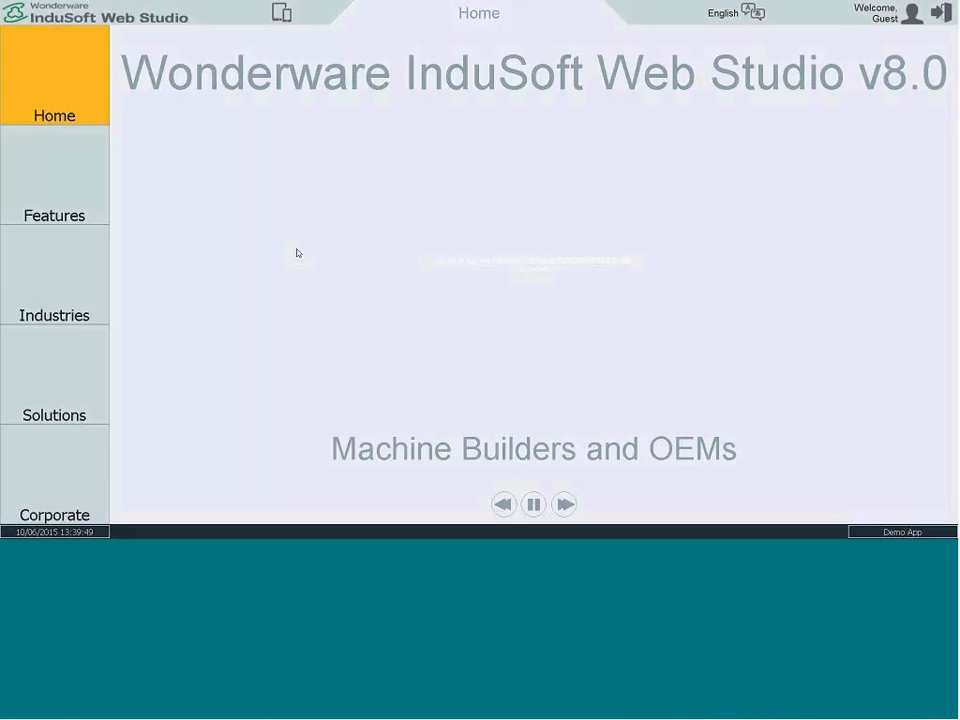
# Step: Go to the Features animations screen and try its numeric and alphanumeric data entry fields, cancelling each entry
pyautogui.click(42, 192)
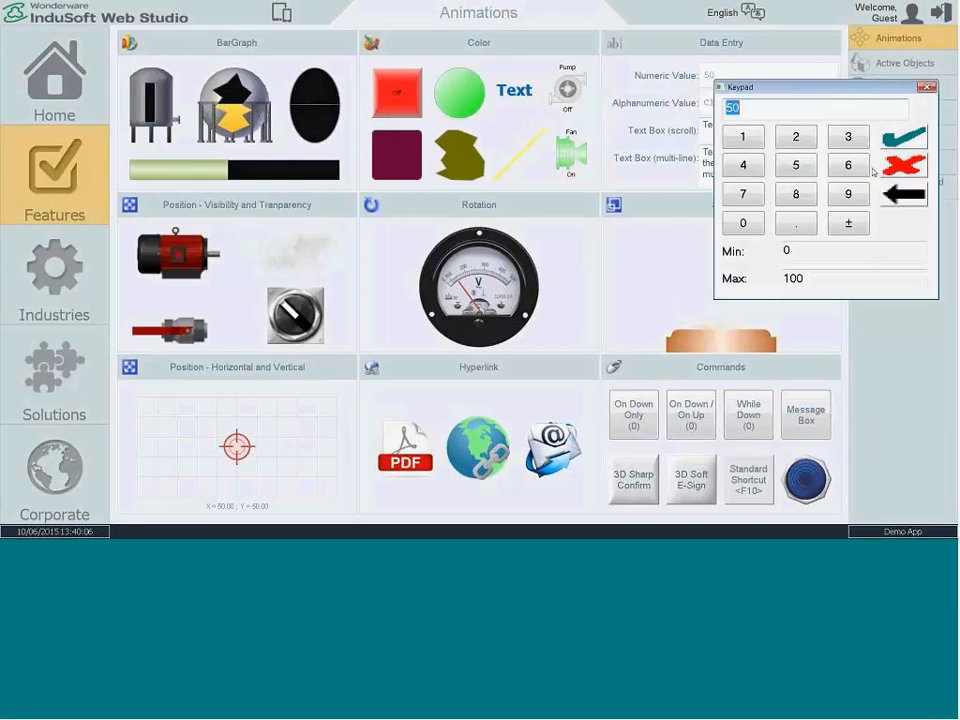
pyautogui.click(895, 167)
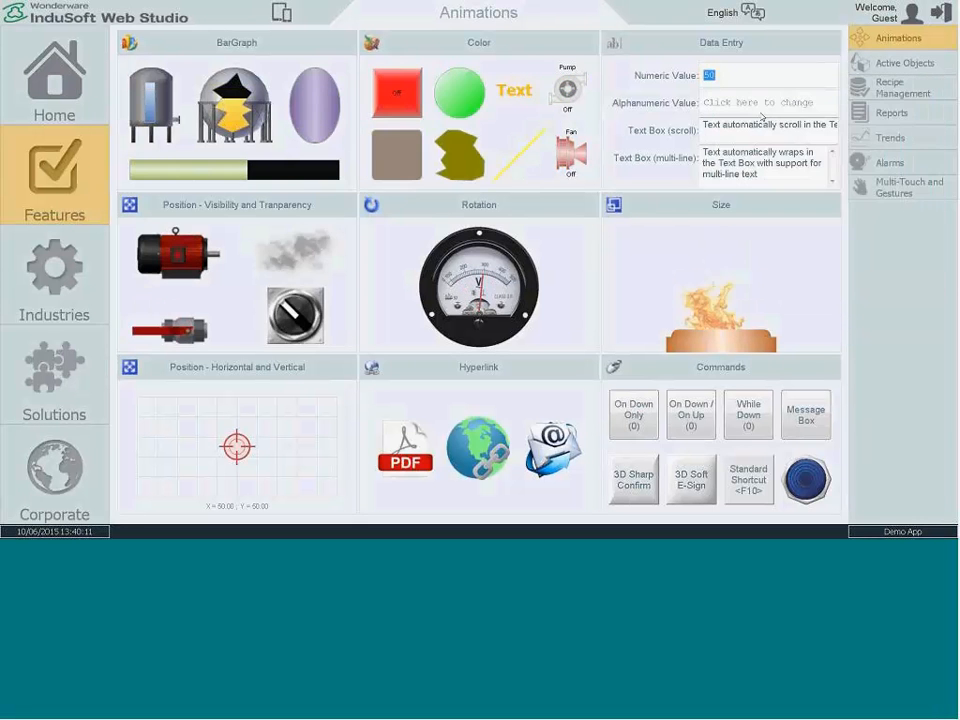
pyautogui.click(739, 113)
pyautogui.click(946, 106)
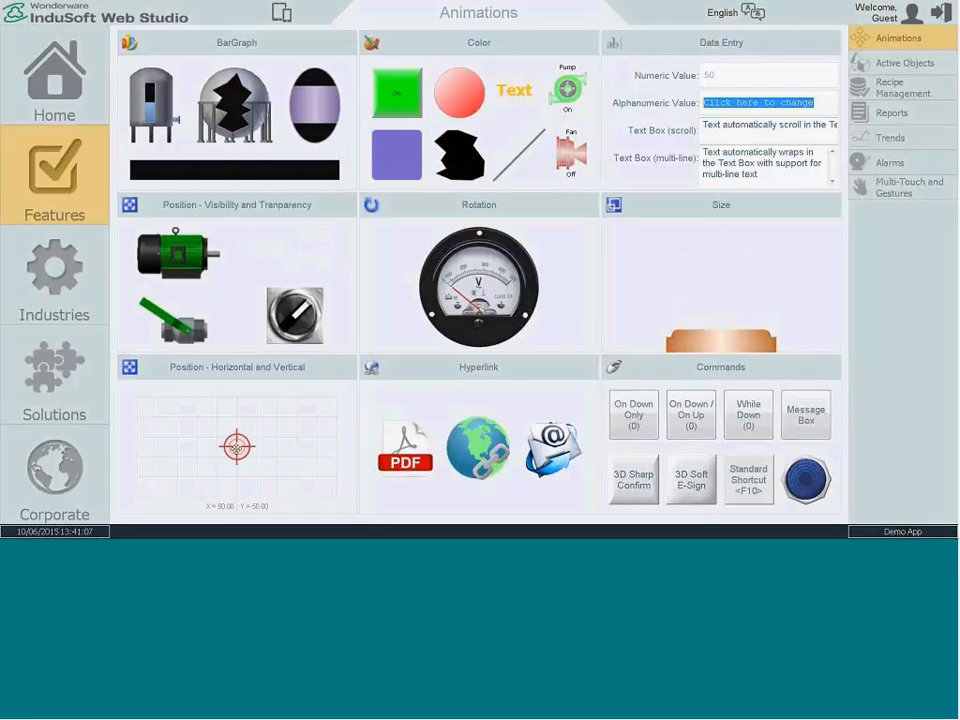
# Step: Move the crosshair on the position grid to about X 79.25, Y 19.50 and on to X 55.50, Y 81.00
pyautogui.moveTo(222, 440); pyautogui.dragTo(295, 477)
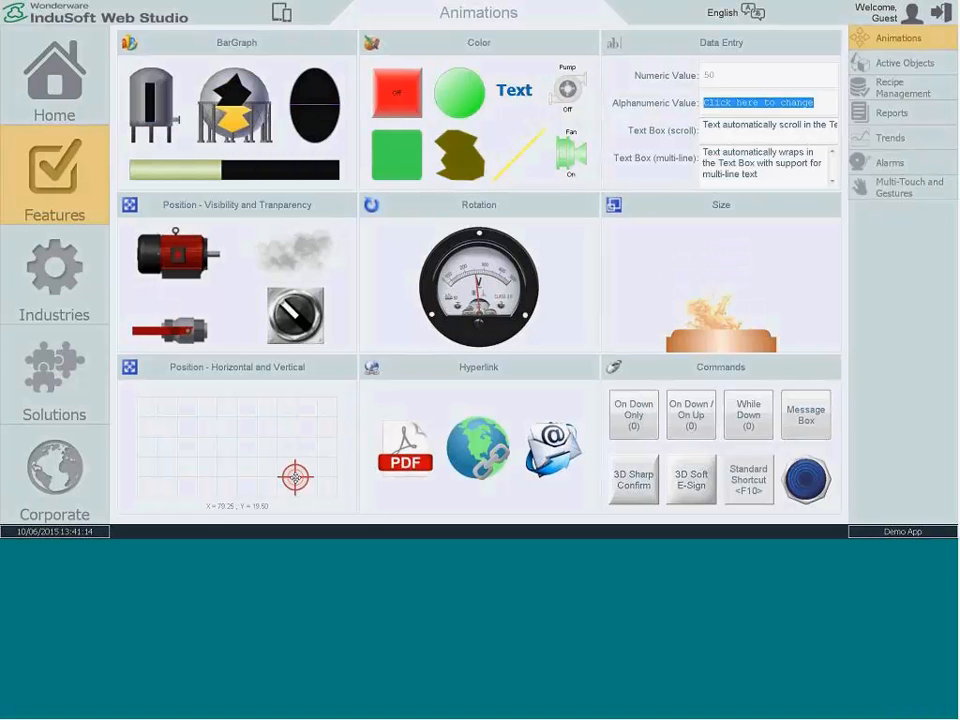
pyautogui.moveTo(295, 477); pyautogui.dragTo(248, 416)
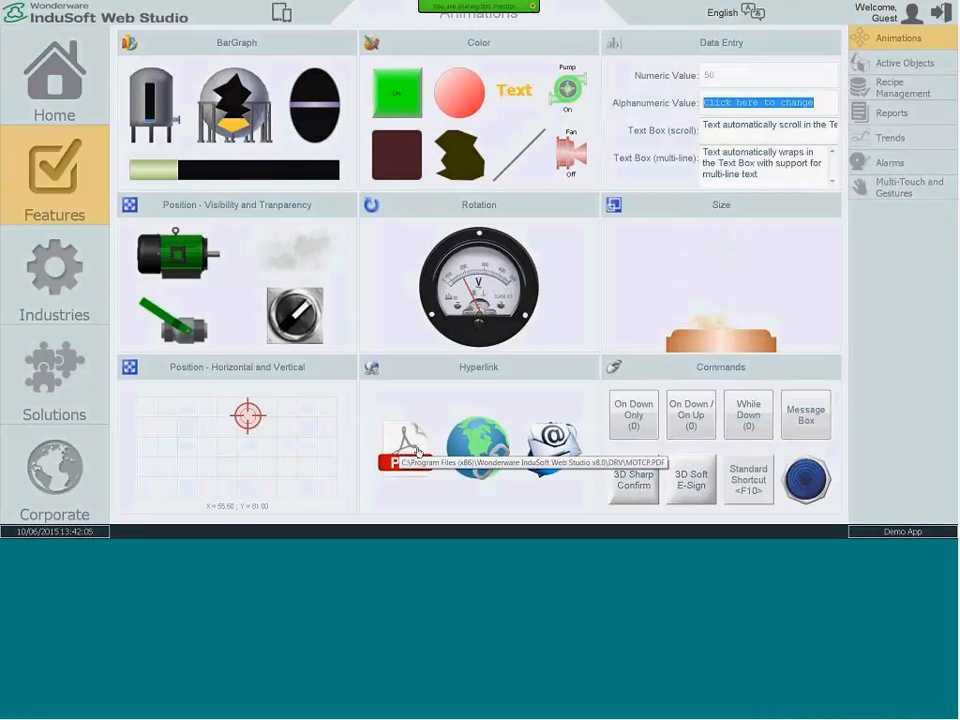
# Step: Open the MOTCP driver PDF through the hyperlink demo, look over its contents page and return to the Animations screen
pyautogui.click(417, 452)
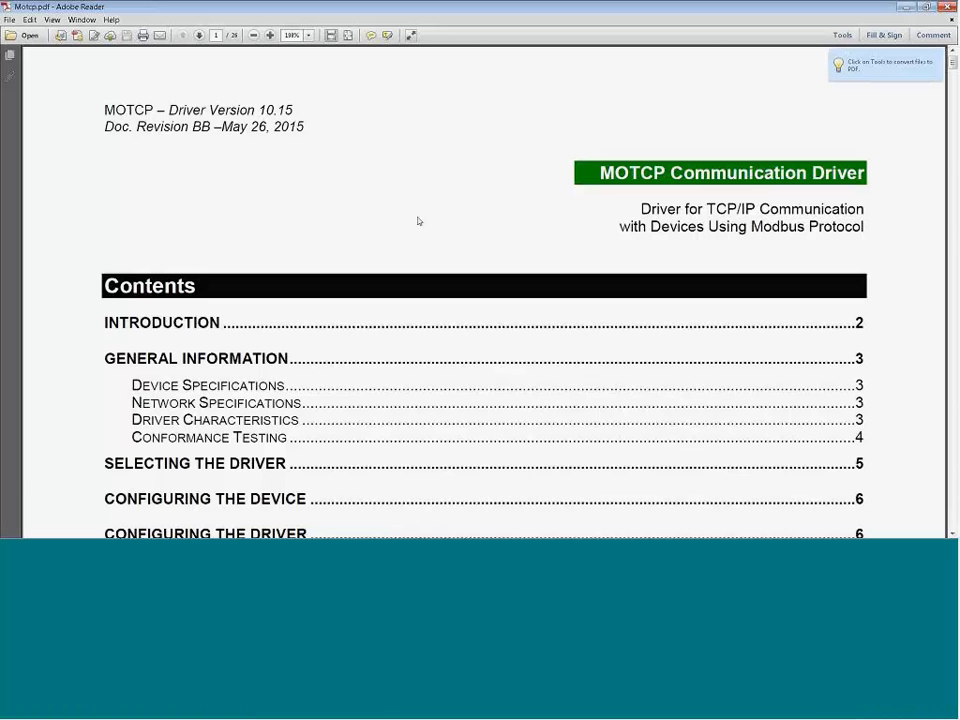
pyautogui.scroll(-10, 400, 262)
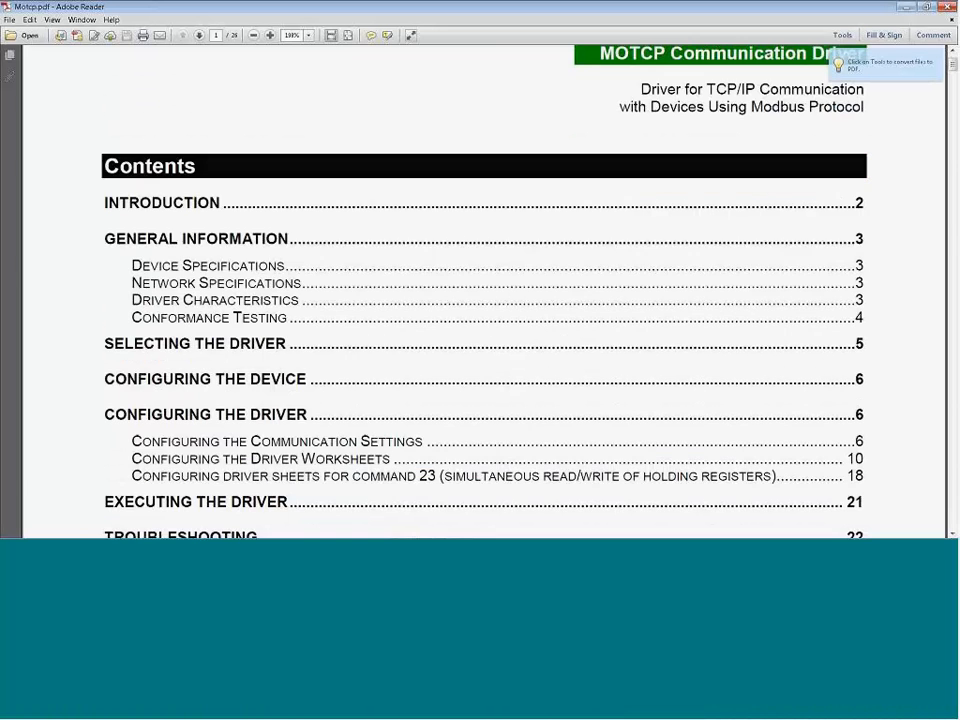
pyautogui.scroll(-4, 400, 265)
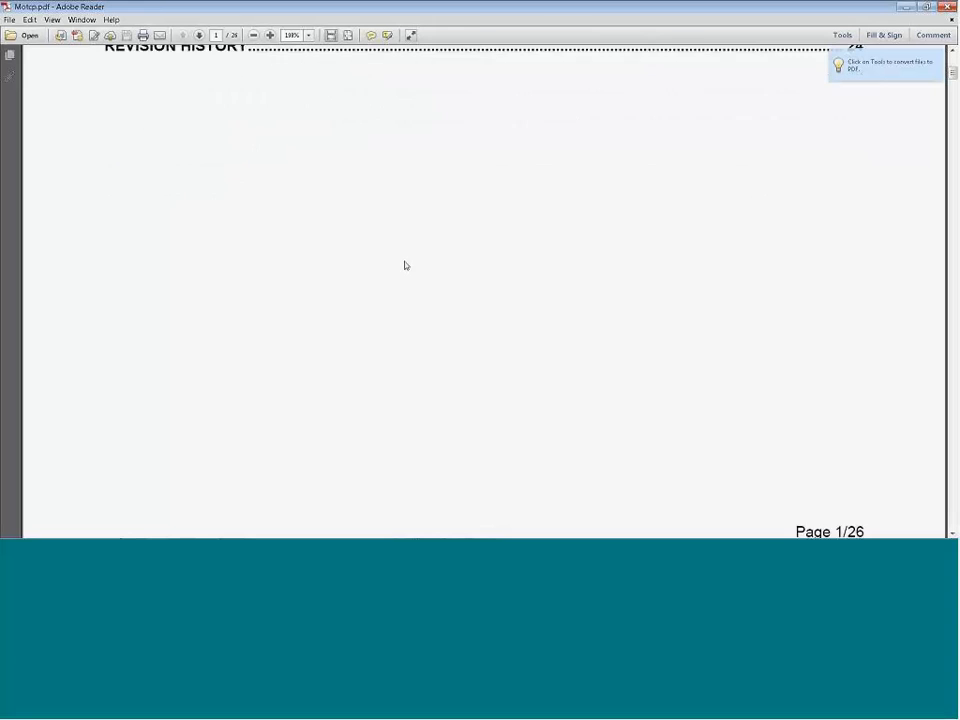
pyautogui.scroll(3, 405, 266)
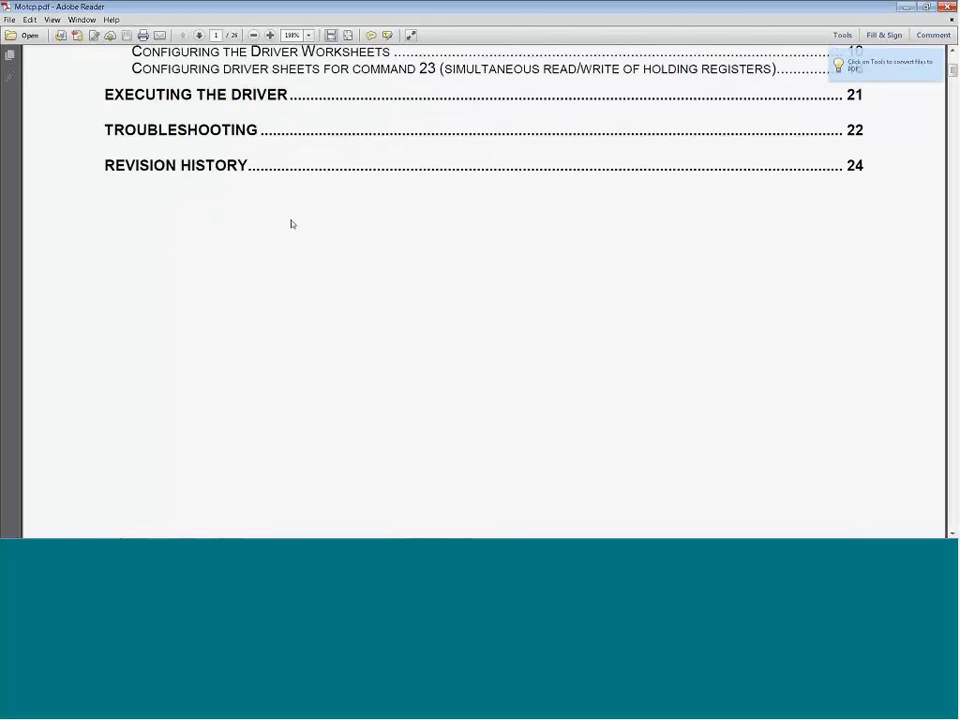
pyautogui.scroll(3, 291, 221)
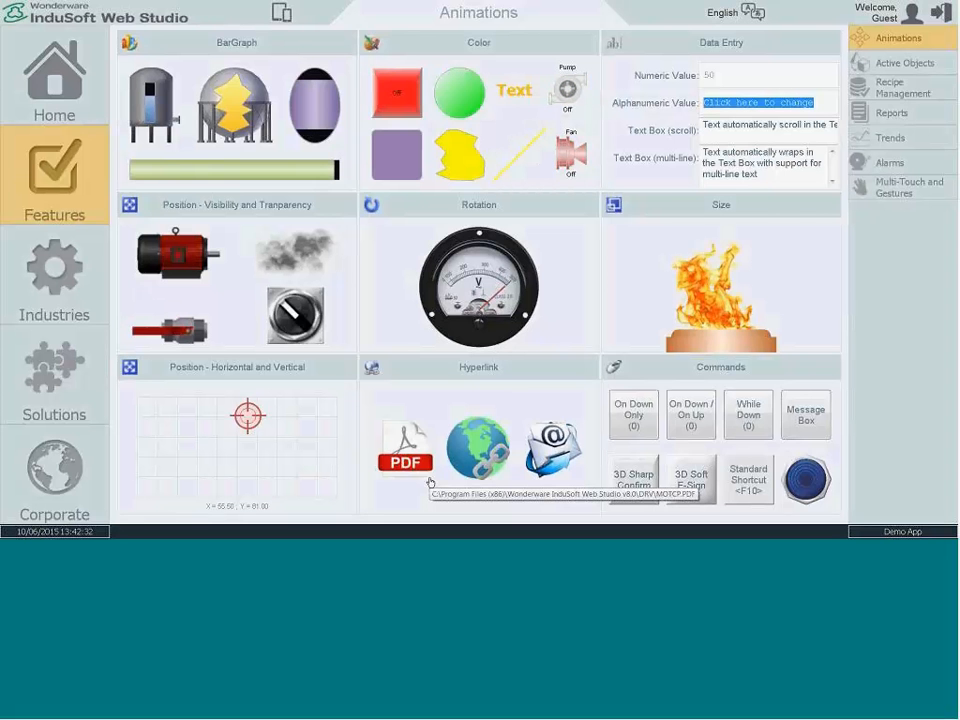
# Step: Reopen the MOTCP driver PDF and examine its supported registers, driver selection, communication settings and Main Driver Sheet sections
pyautogui.click(405, 446)
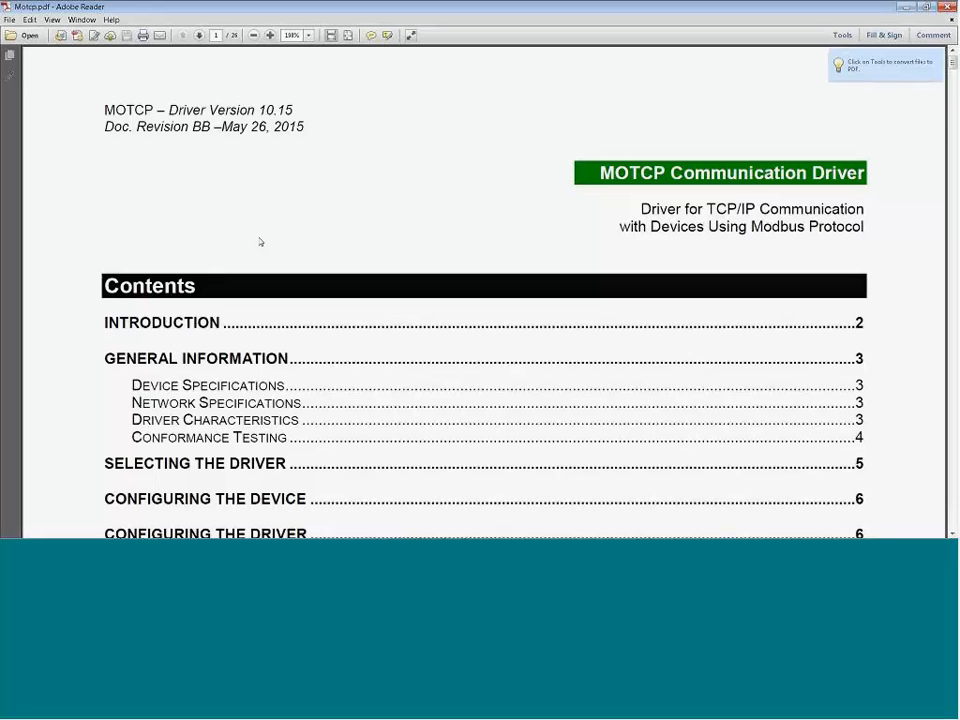
pyautogui.scroll(-1, 240, 254)
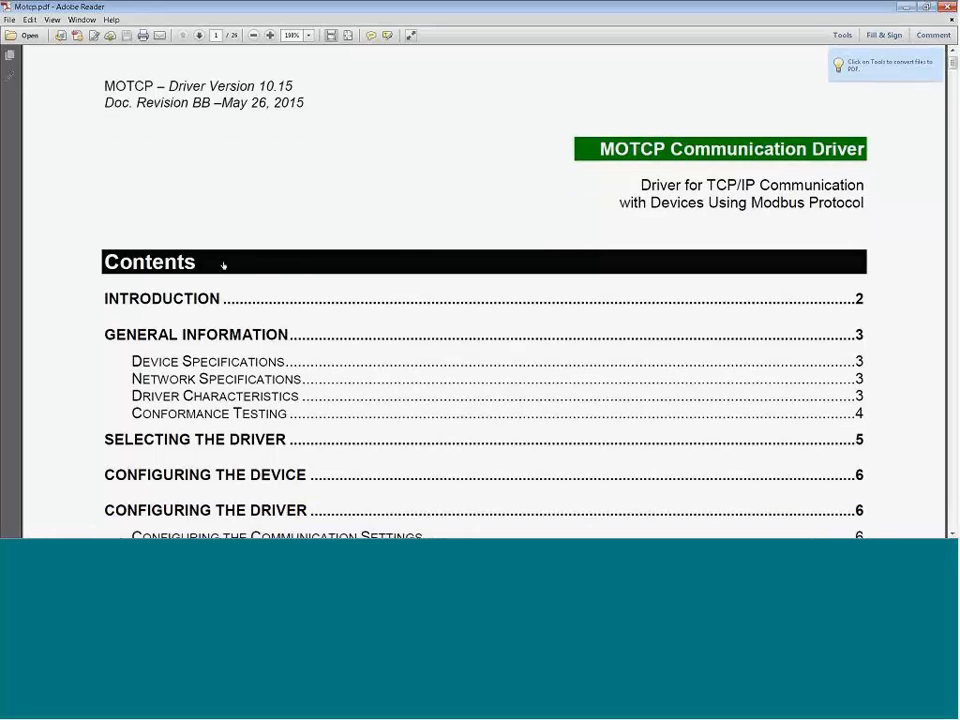
pyautogui.scroll(-15, 223, 265)
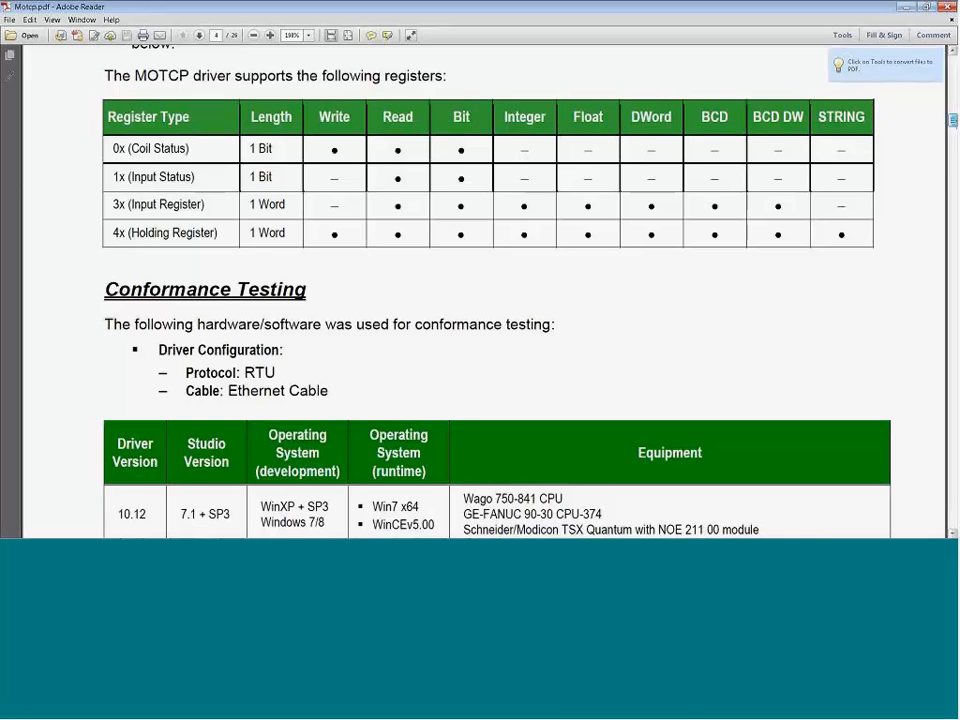
pyautogui.scroll(-1, 484, 292)
pyautogui.scroll(-7, 484, 292)
pyautogui.scroll(3, 484, 292)
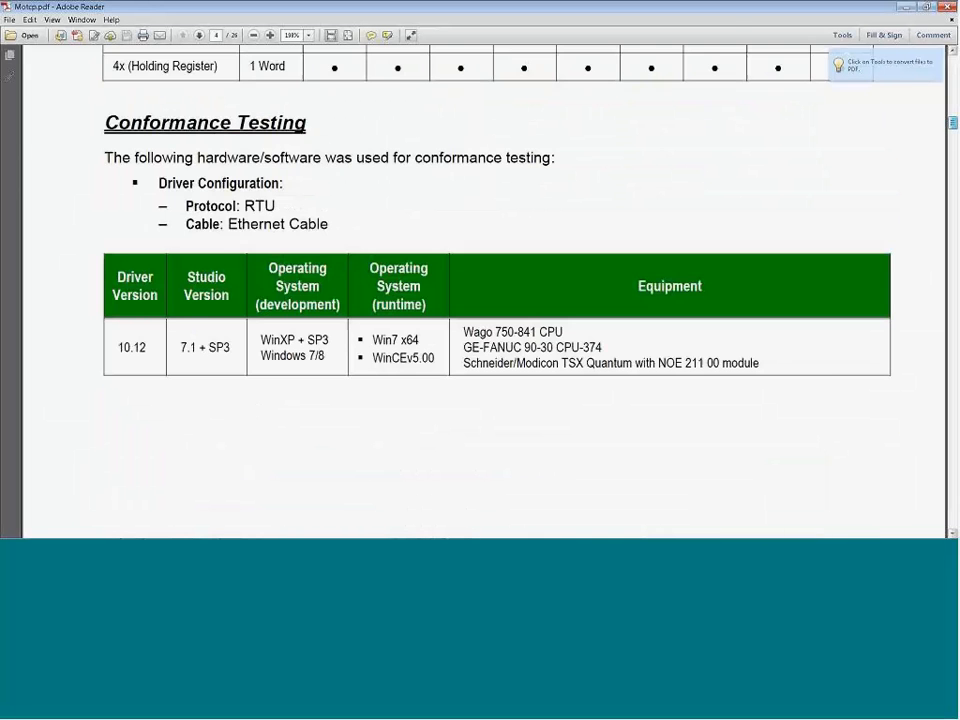
pyautogui.scroll(-5, 484, 292)
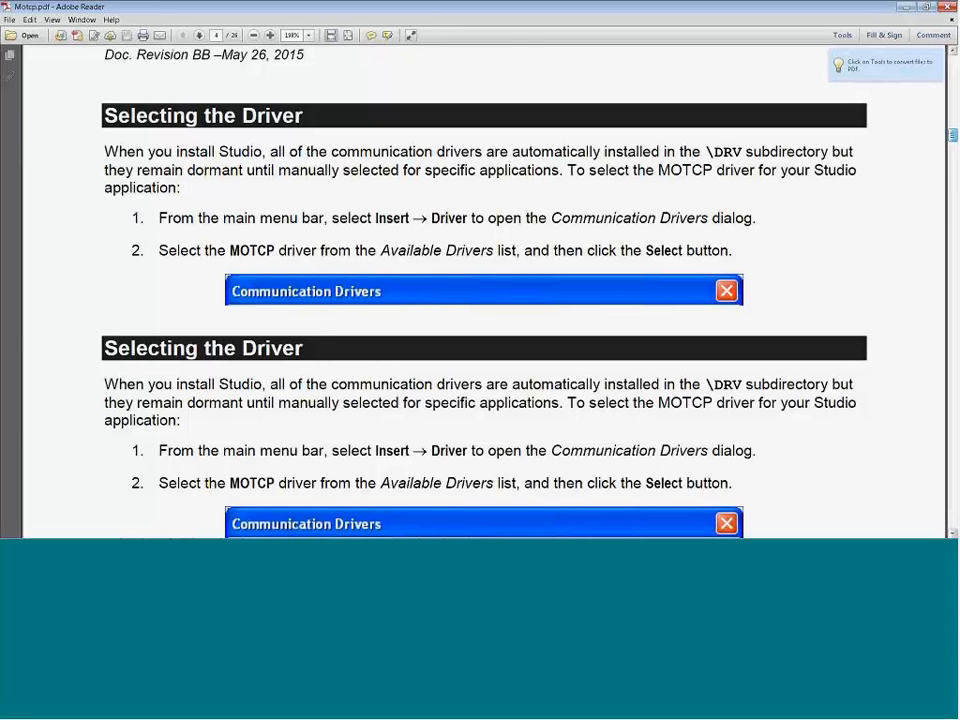
pyautogui.scroll(-20, 484, 292)
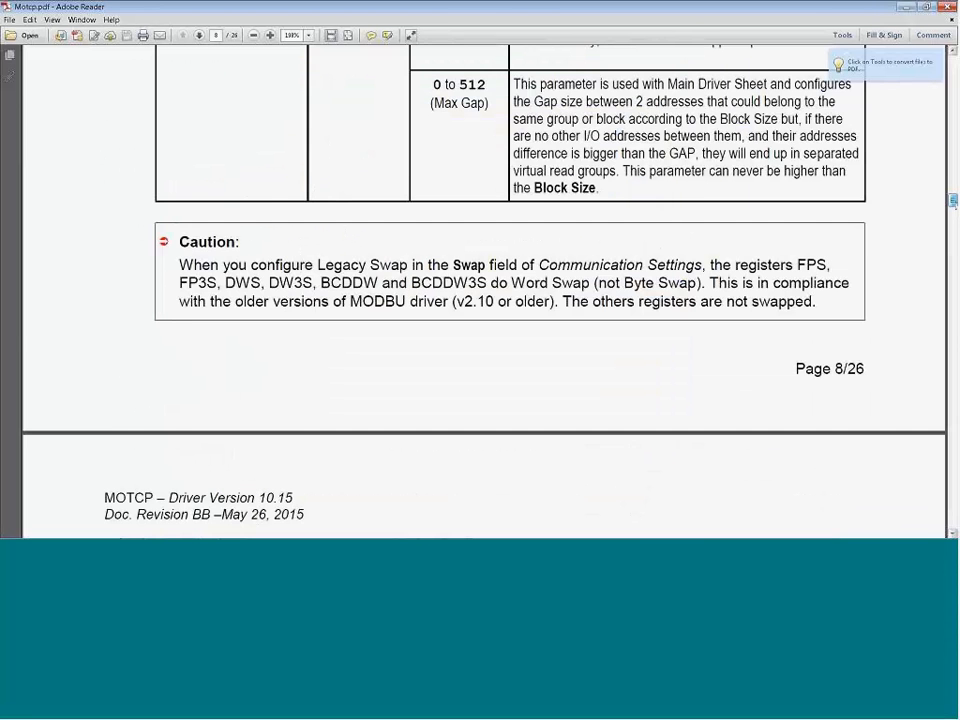
pyautogui.scroll(-15, 480, 394)
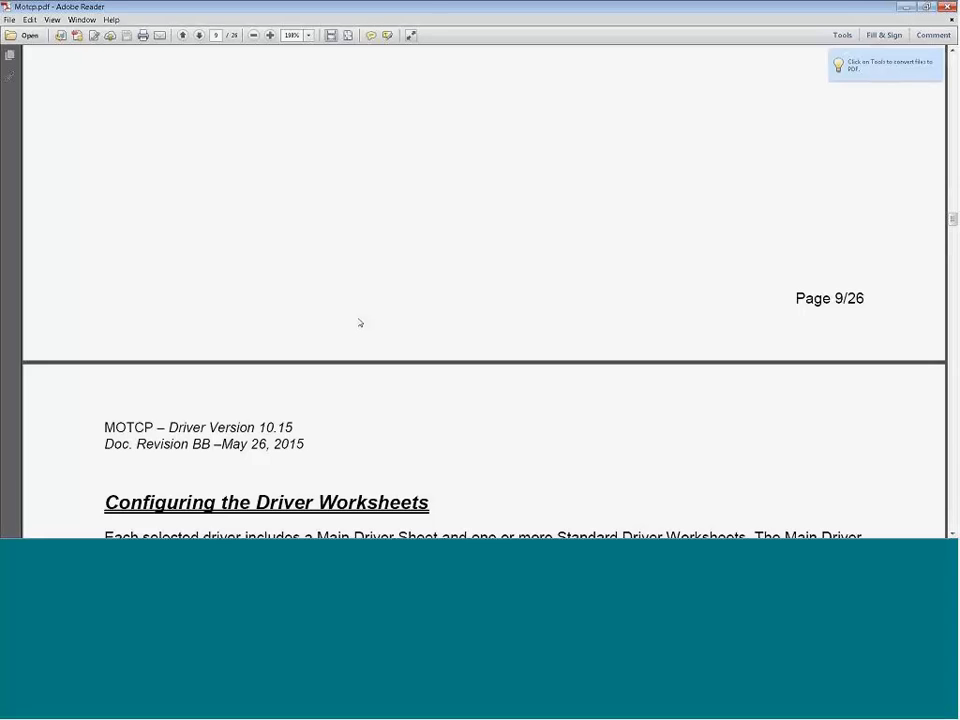
pyautogui.scroll(-3, 340, 294)
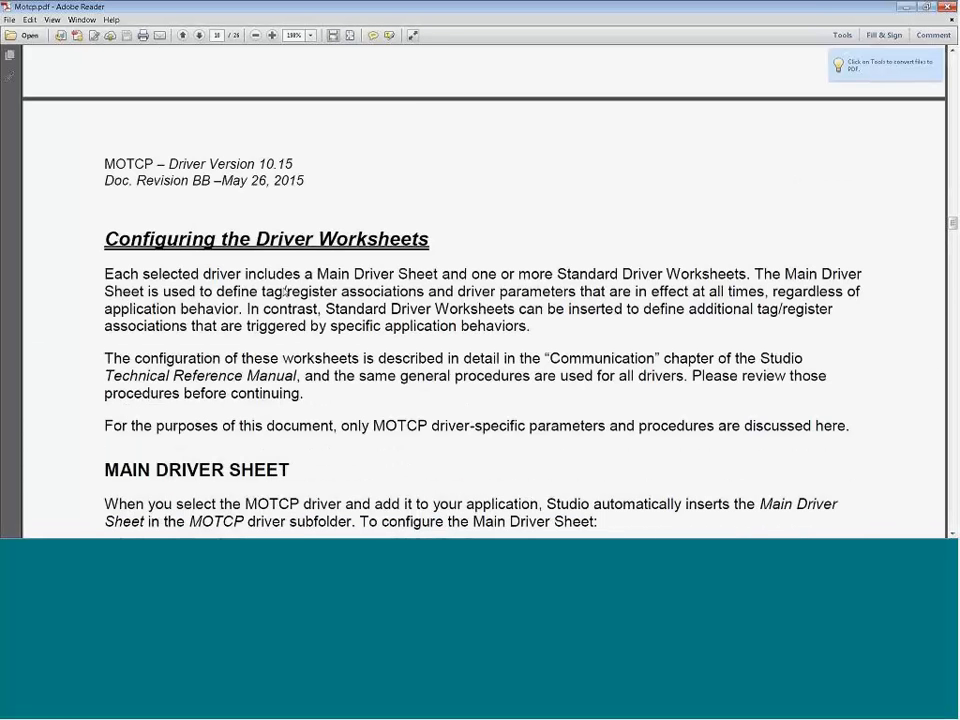
pyautogui.scroll(-20, 290, 300)
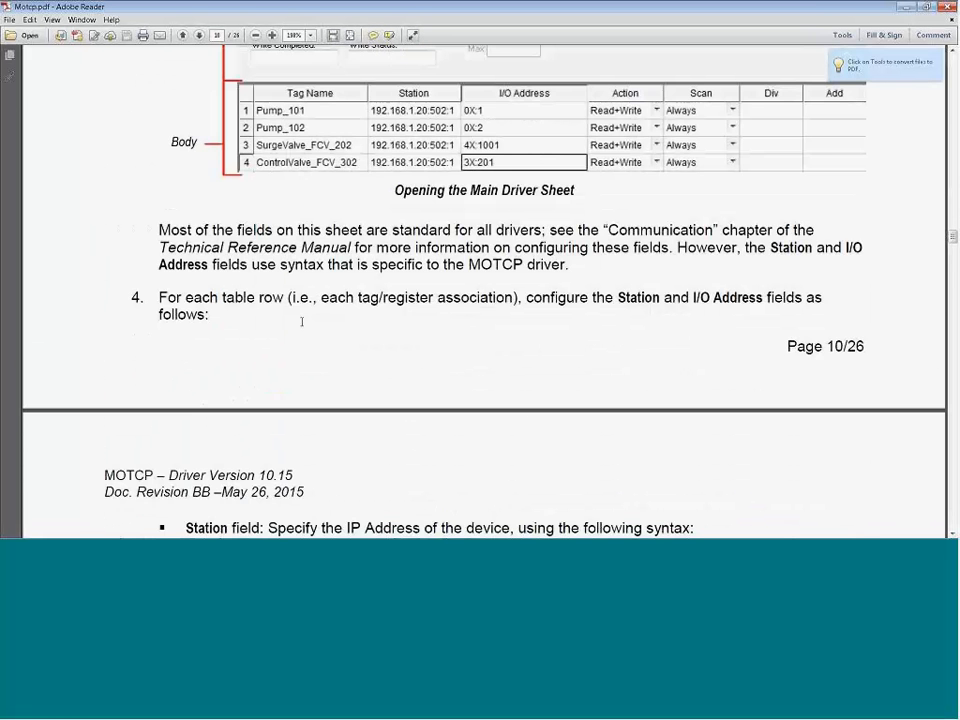
pyautogui.scroll(-5, 301, 321)
# Step: Highlight the Station field's example address in the PDF, including its port number and PLC ID portion, and review the syntax
pyautogui.moveTo(276, 316); pyautogui.dragTo(477, 318)
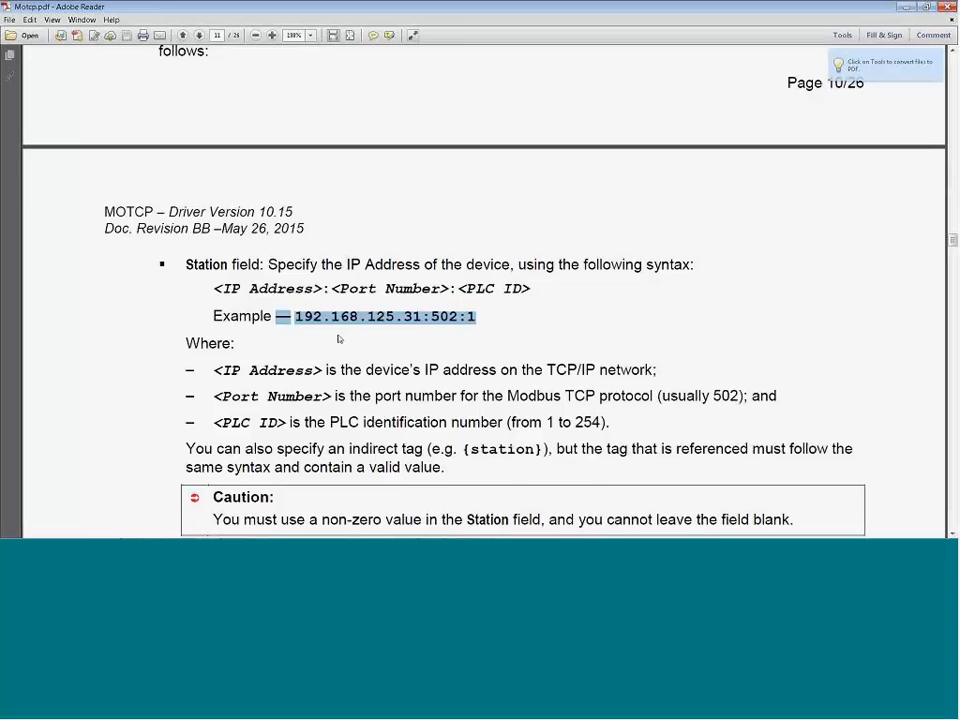
pyautogui.scroll(-1, 339, 339)
pyautogui.scroll(-4, 459, 204)
pyautogui.moveTo(459, 197); pyautogui.dragTo(484, 191)
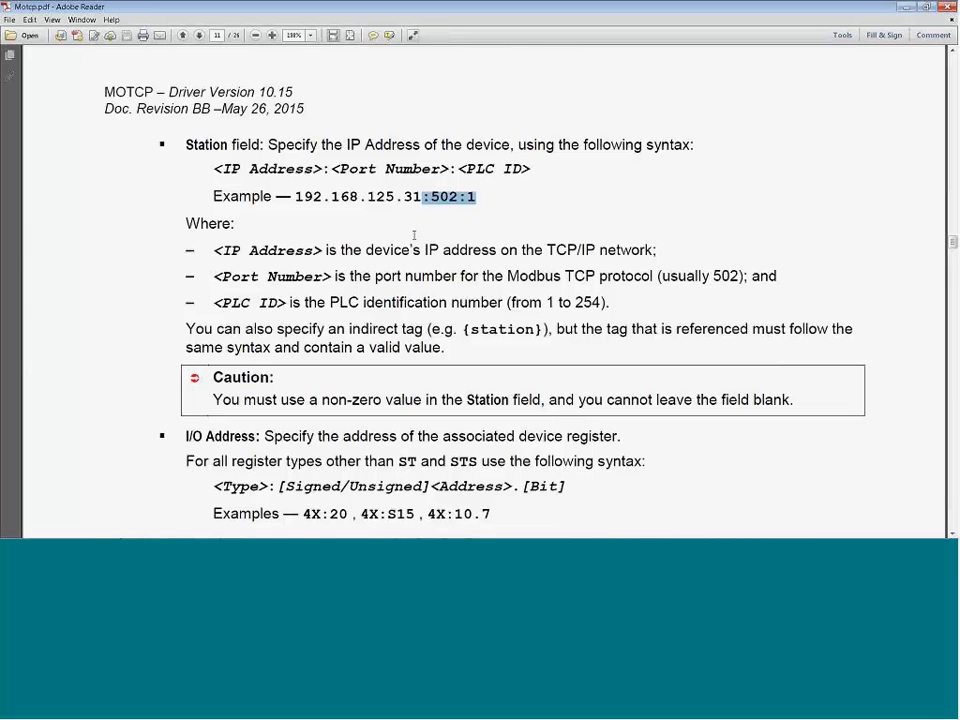
# Step: Examine the Standard Driver Worksheet section, the data type and register address tables, and the command 23 worksheet example
pyautogui.scroll(-1, 675, 270)
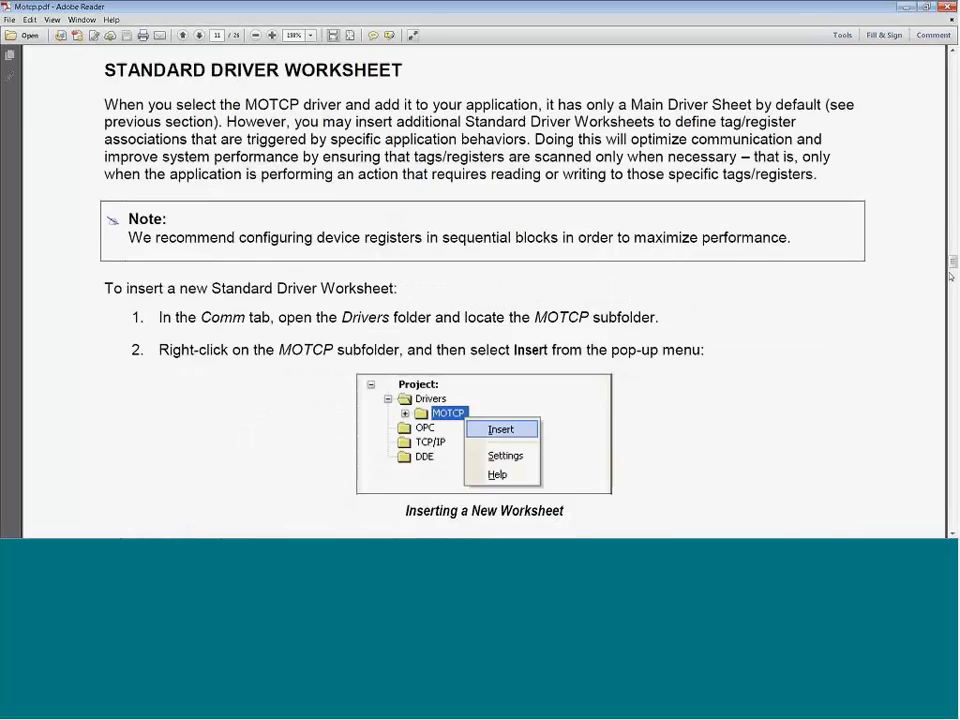
pyautogui.scroll(-15, 480, 300)
pyautogui.scroll(-10, 480, 300)
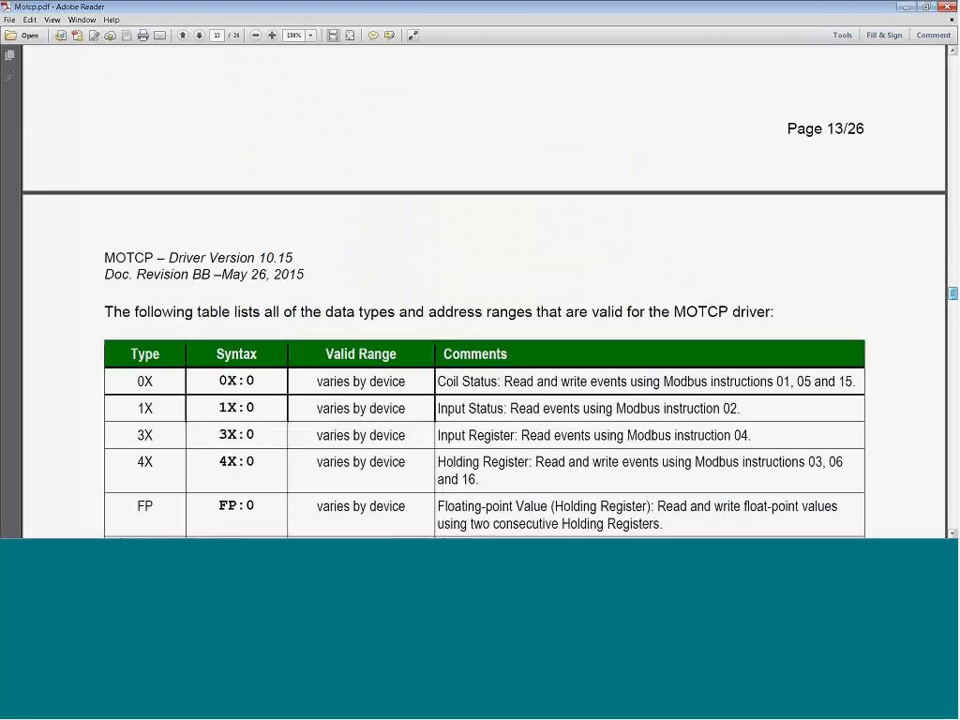
pyautogui.scroll(-20, 480, 290)
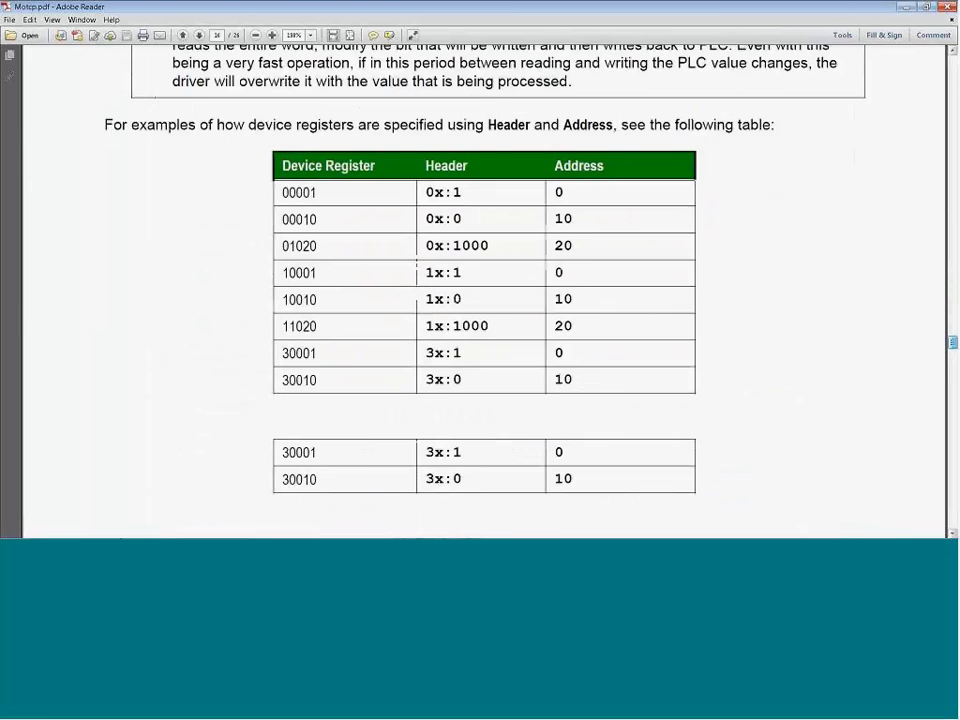
pyautogui.scroll(-20, 498, 448)
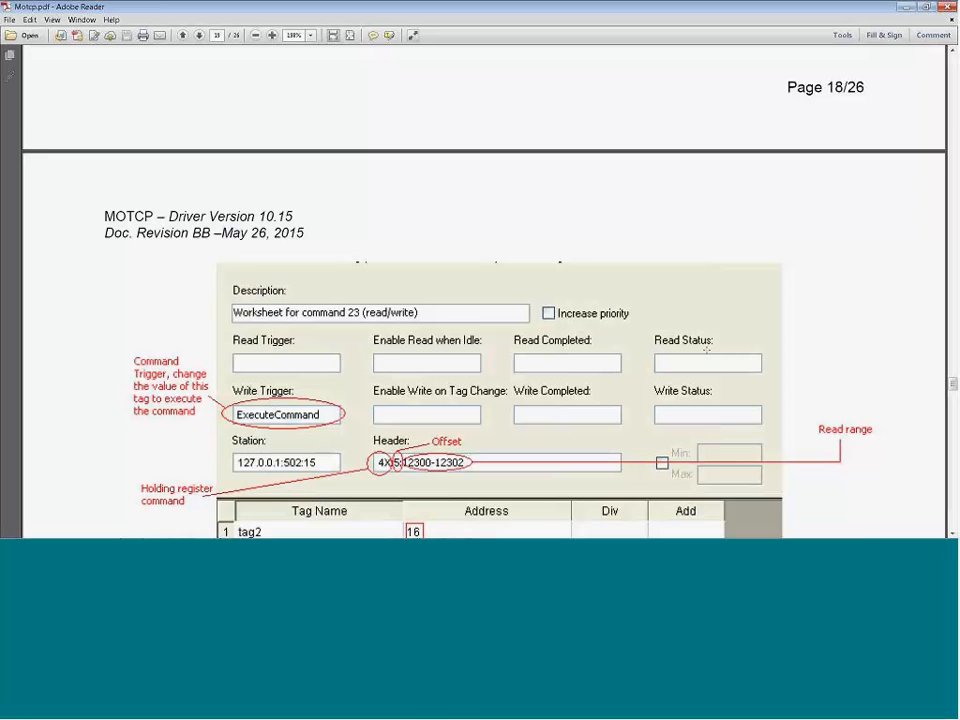
# Step: Examine the rest of the command 23 worksheet example and the Troubleshooting error code table in the MOTCP driver PDF
pyautogui.scroll(-4, 469, 384)
pyautogui.scroll(-5, 469, 384)
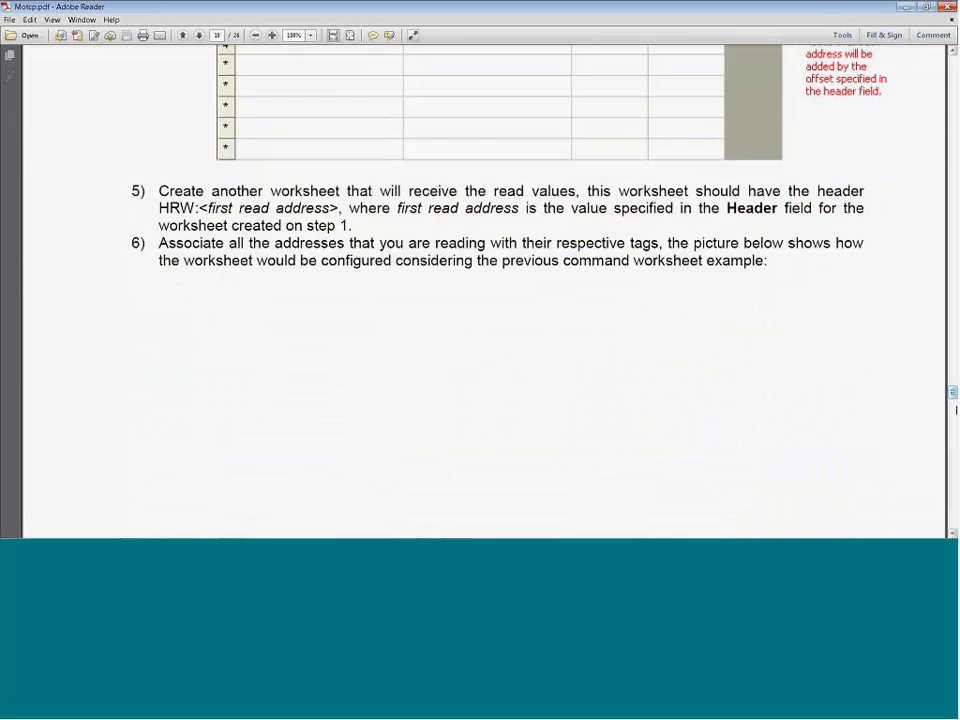
pyautogui.scroll(-4, 717, 320)
pyautogui.scroll(-20, 572, 443)
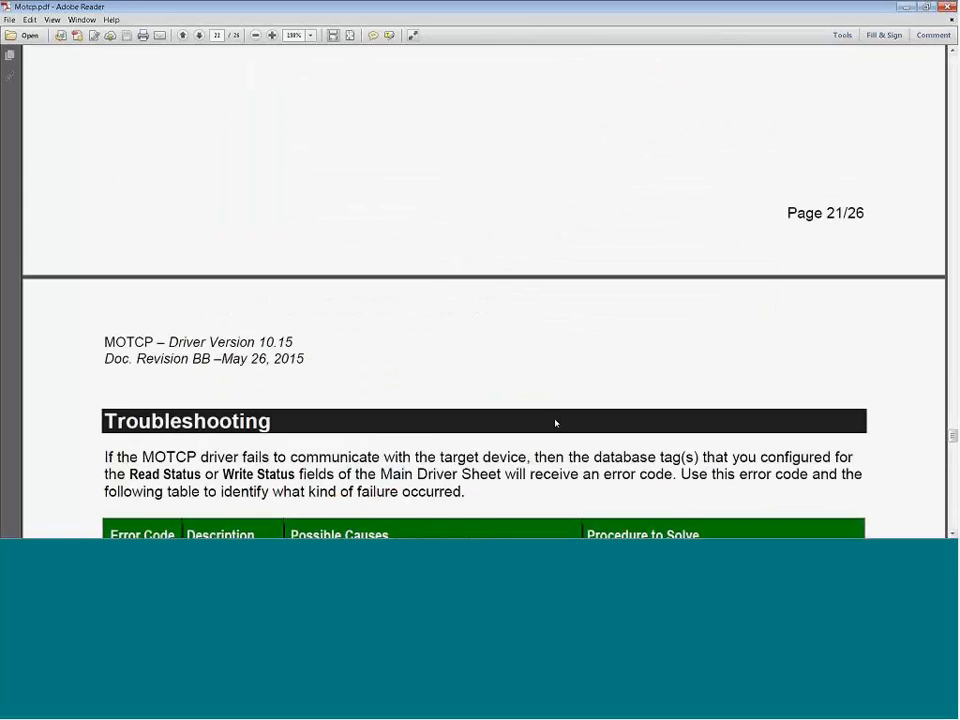
pyautogui.scroll(-4, 461, 351)
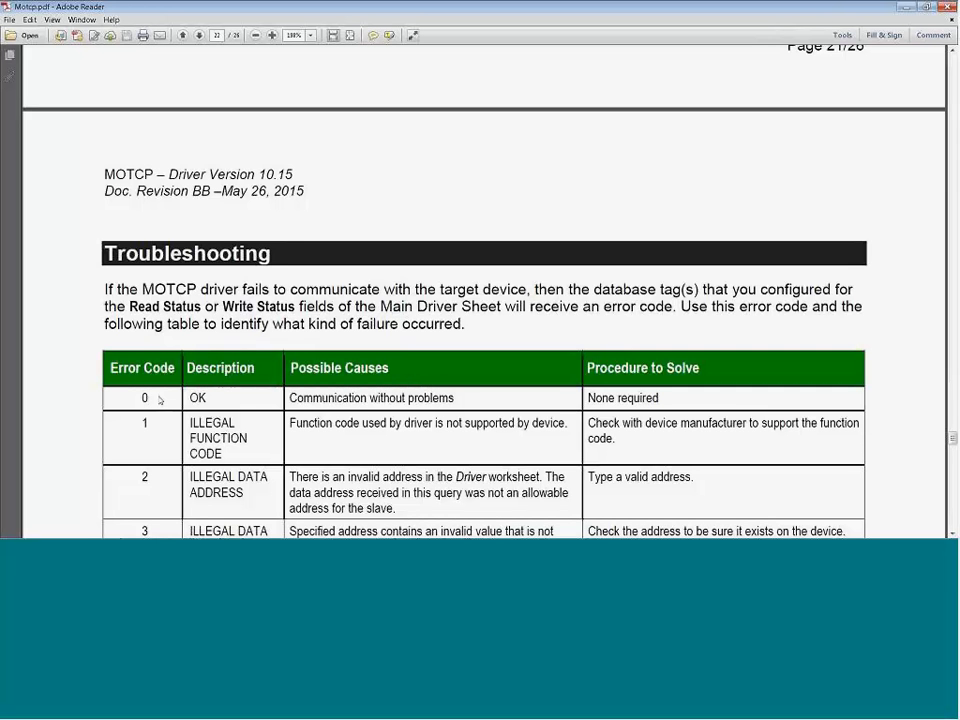
pyautogui.scroll(-1, 140, 385)
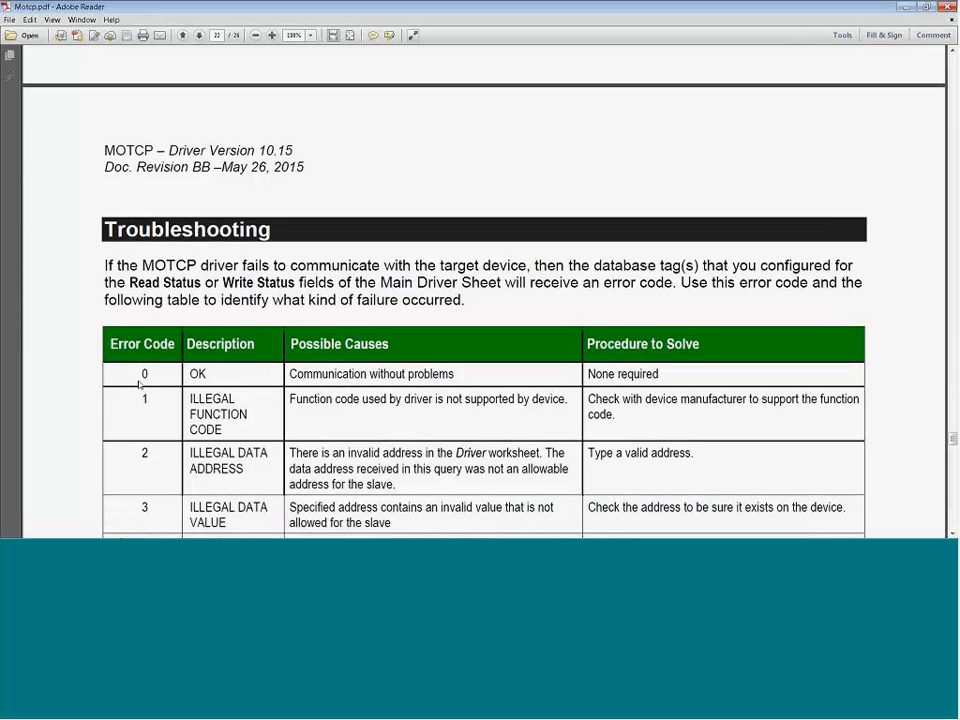
pyautogui.scroll(-4, 140, 385)
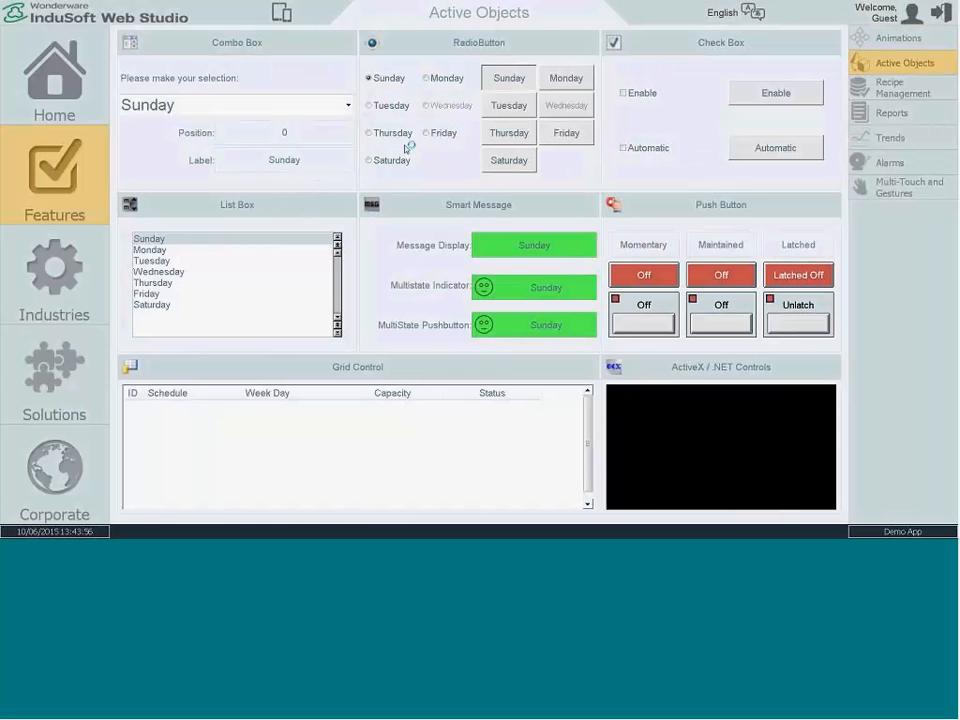
# Step: On the Active Objects screen, select different weekdays to demonstrate the linked selection controls, ending with Friday
pyautogui.click(155, 270)
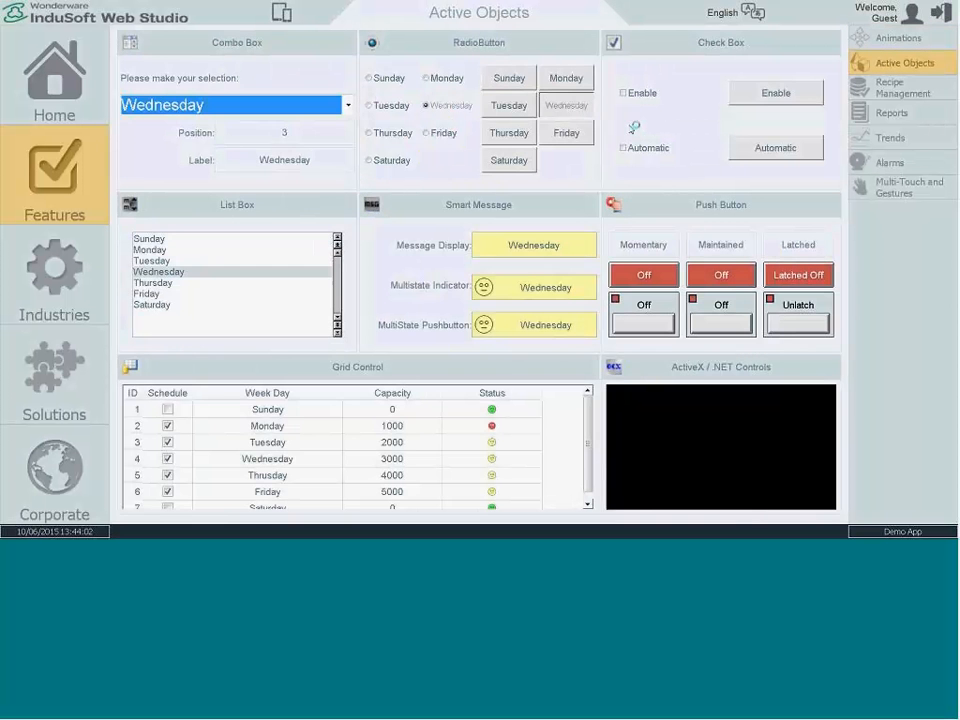
pyautogui.click(152, 260)
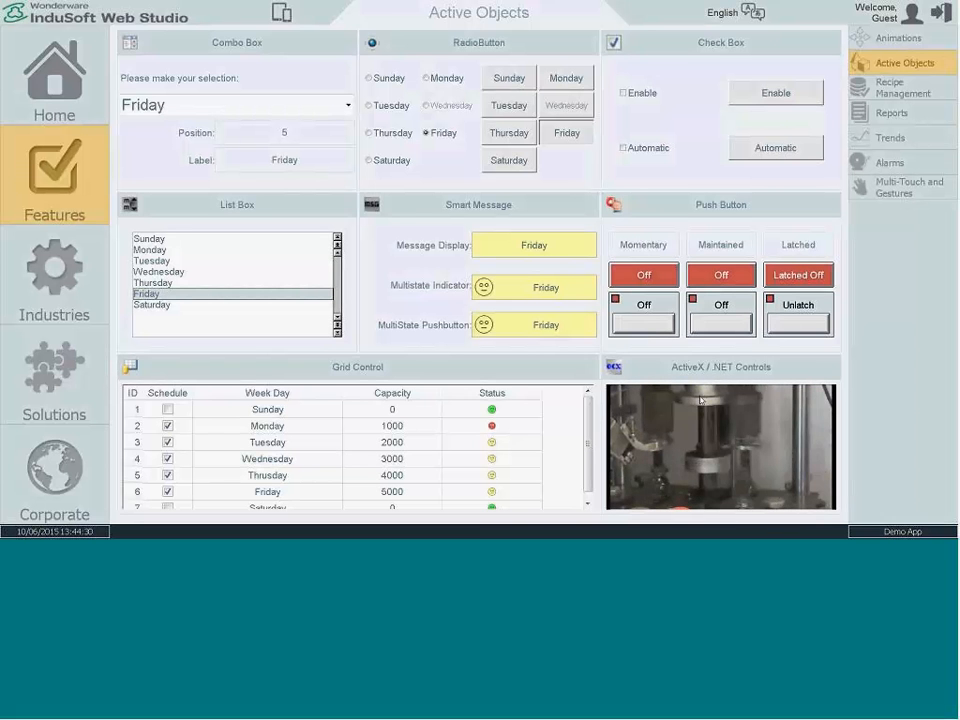
# Step: On the Recipe Management screen, load Recipe # 005, dismiss the message and select Recipe # 006
pyautogui.click(889, 93)
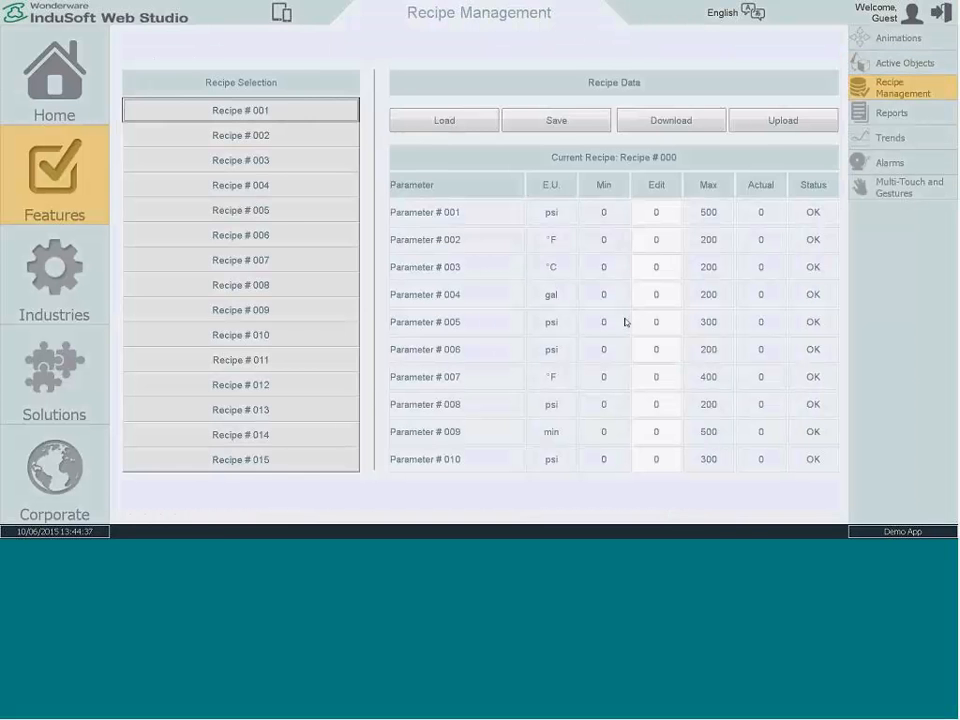
pyautogui.click(245, 210)
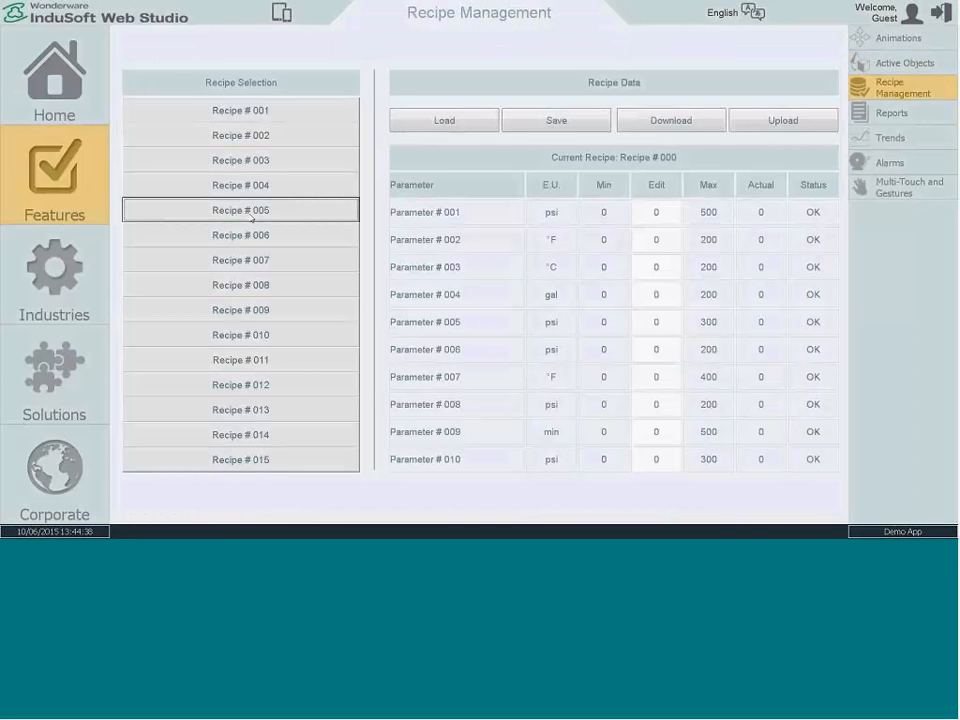
pyautogui.click(455, 120)
pyautogui.press('Return')
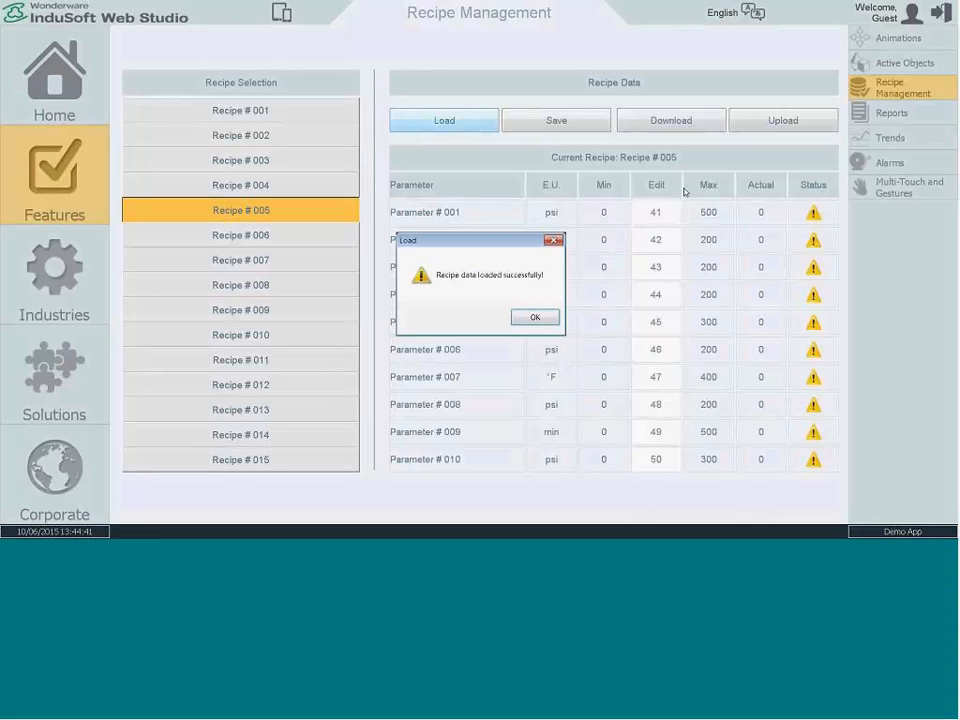
pyautogui.click(536, 318)
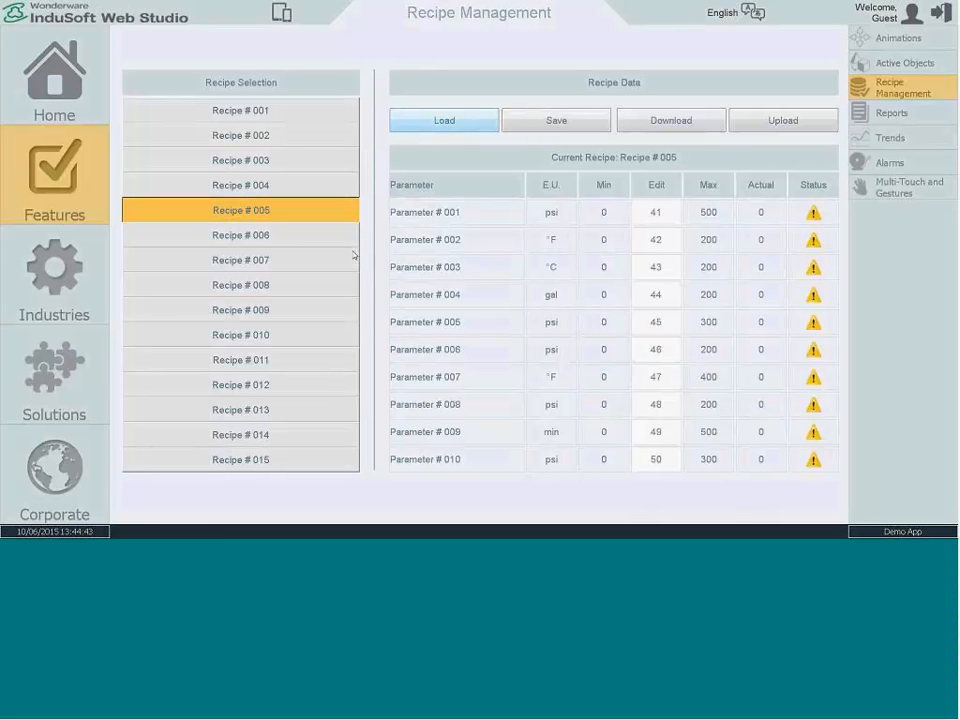
pyautogui.click(266, 236)
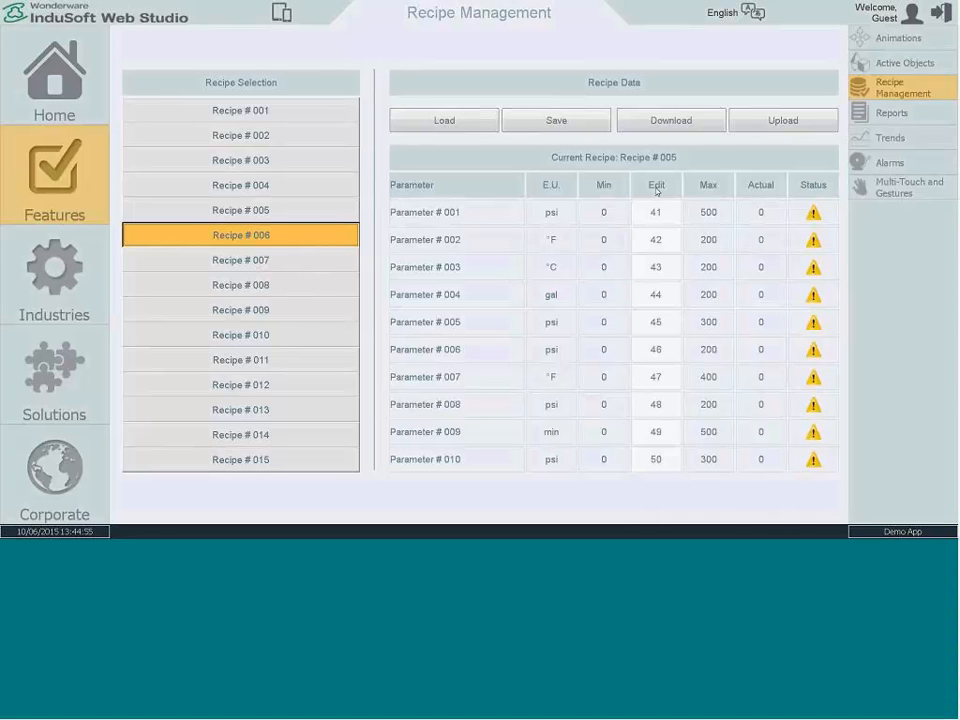
# Step: View the RTF report from the Reports screen in Word, highlight its subtitle, and close Word, removing the recovered files
pyautogui.click(900, 112)
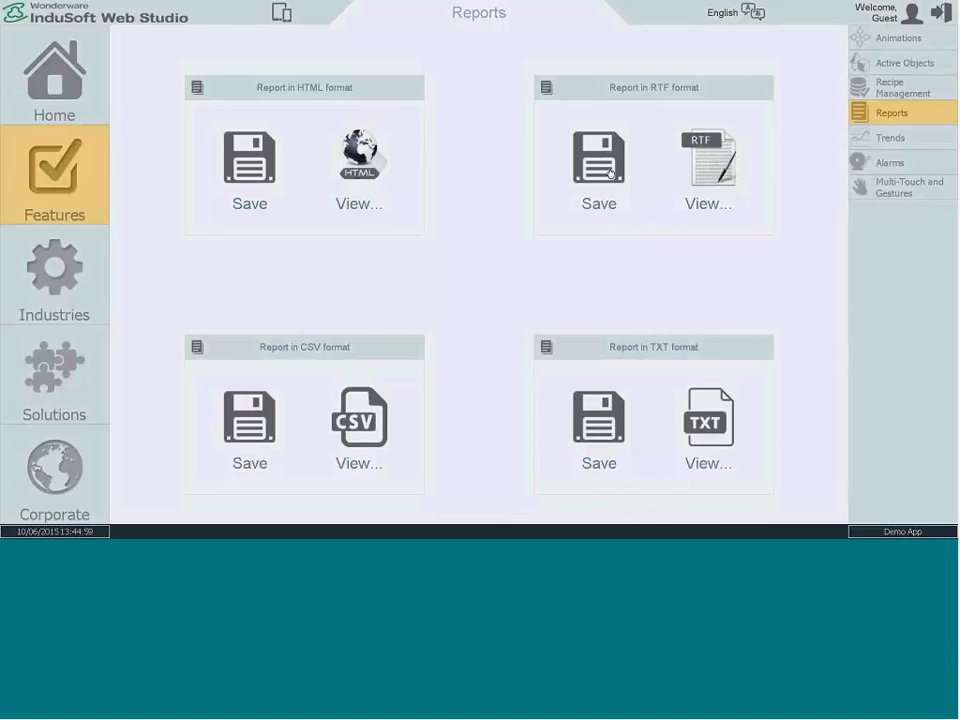
pyautogui.click(703, 192)
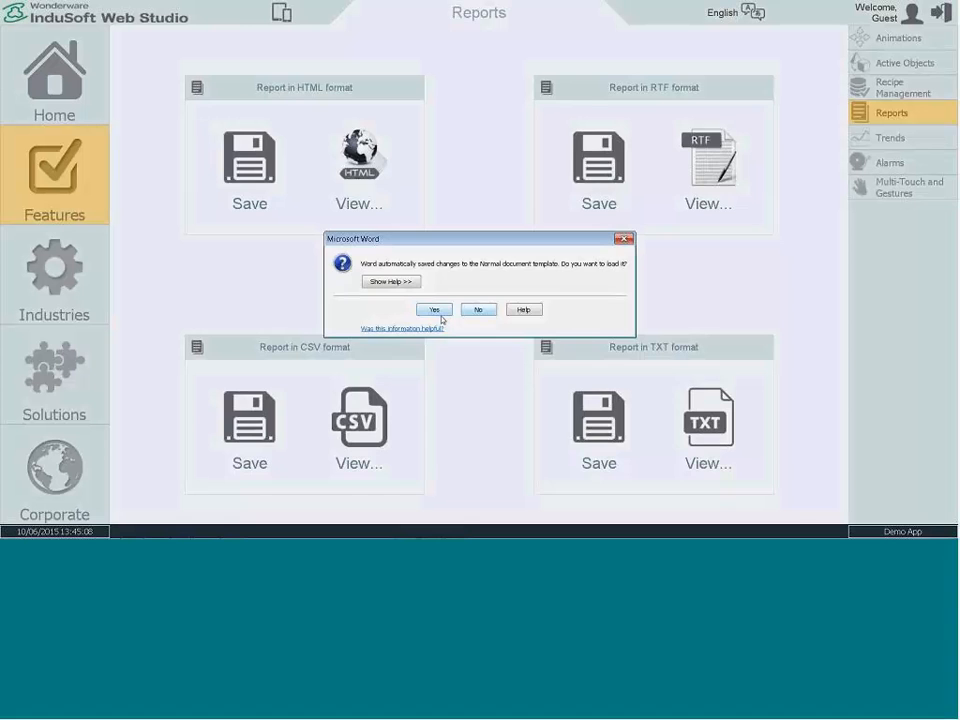
pyautogui.click(438, 312)
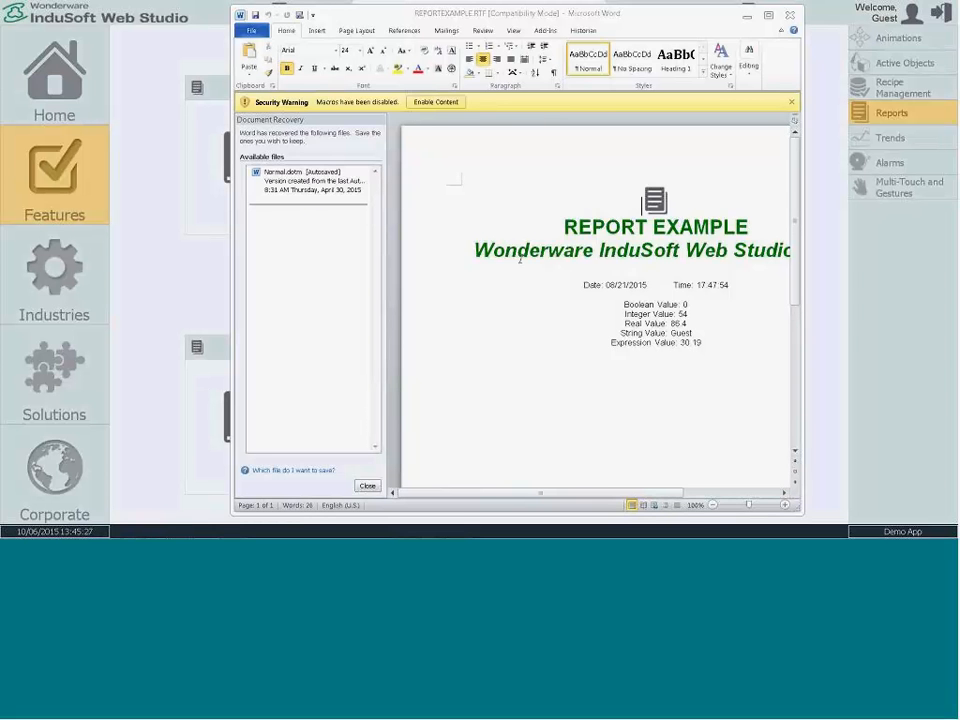
pyautogui.moveTo(547, 252); pyautogui.dragTo(600, 252)
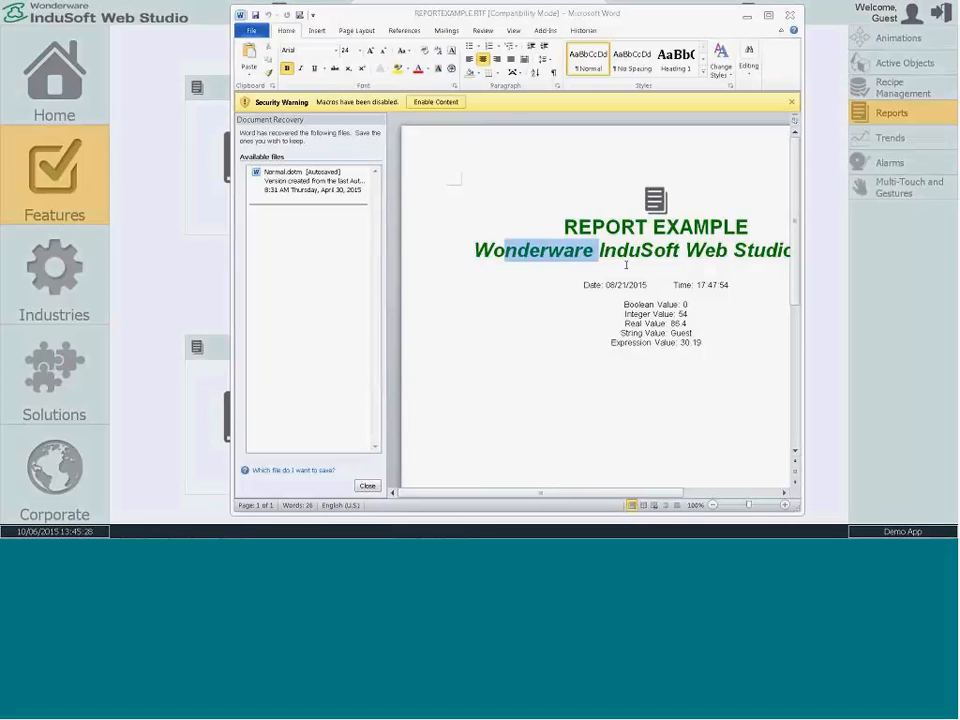
pyautogui.click(463, 266)
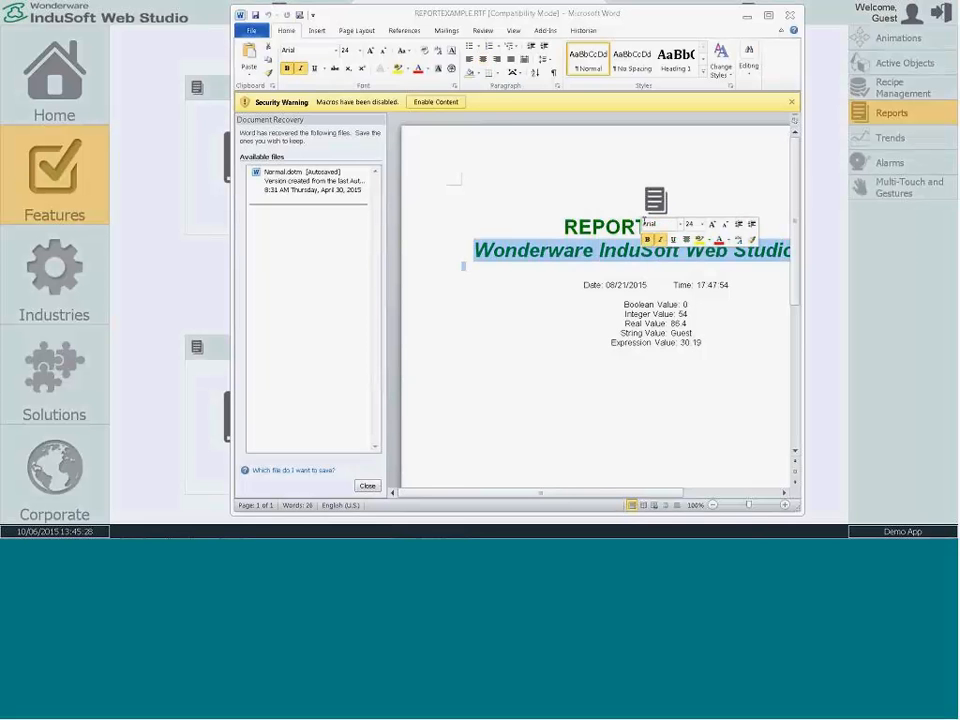
pyautogui.click(790, 15)
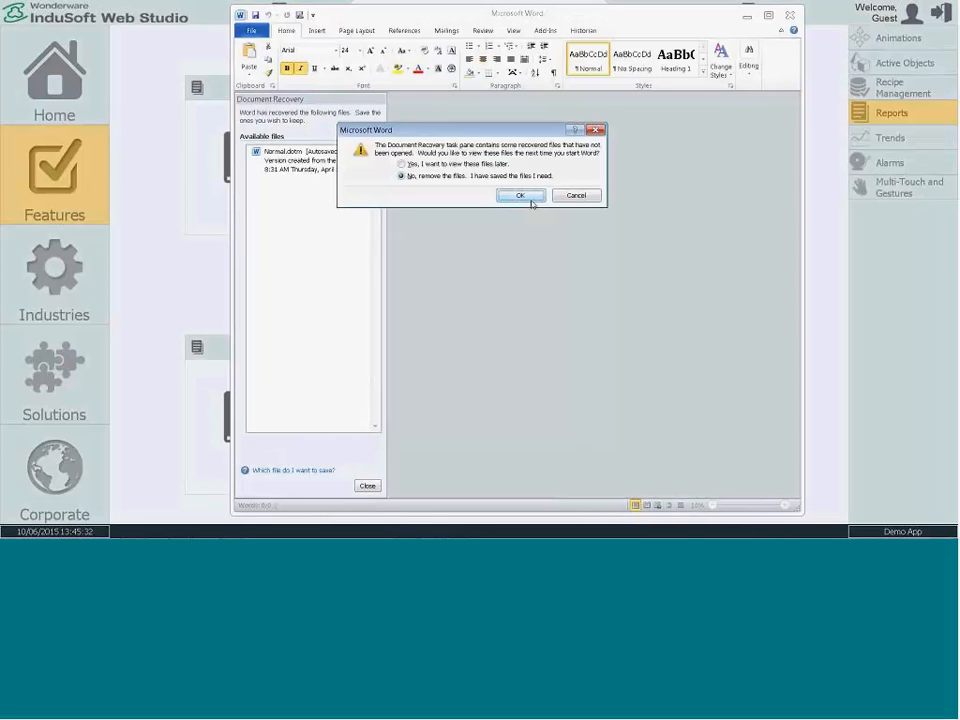
pyautogui.click(530, 199)
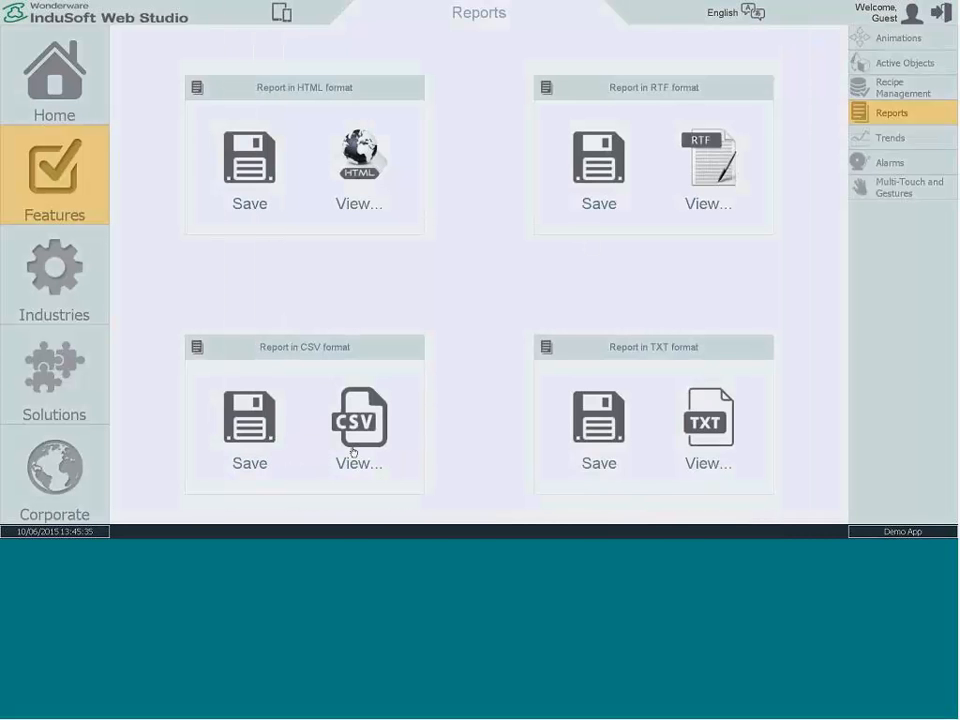
# Step: Save the report in TXT format, view it in Notepad with its text highlighted, and close it
pyautogui.click(591, 434)
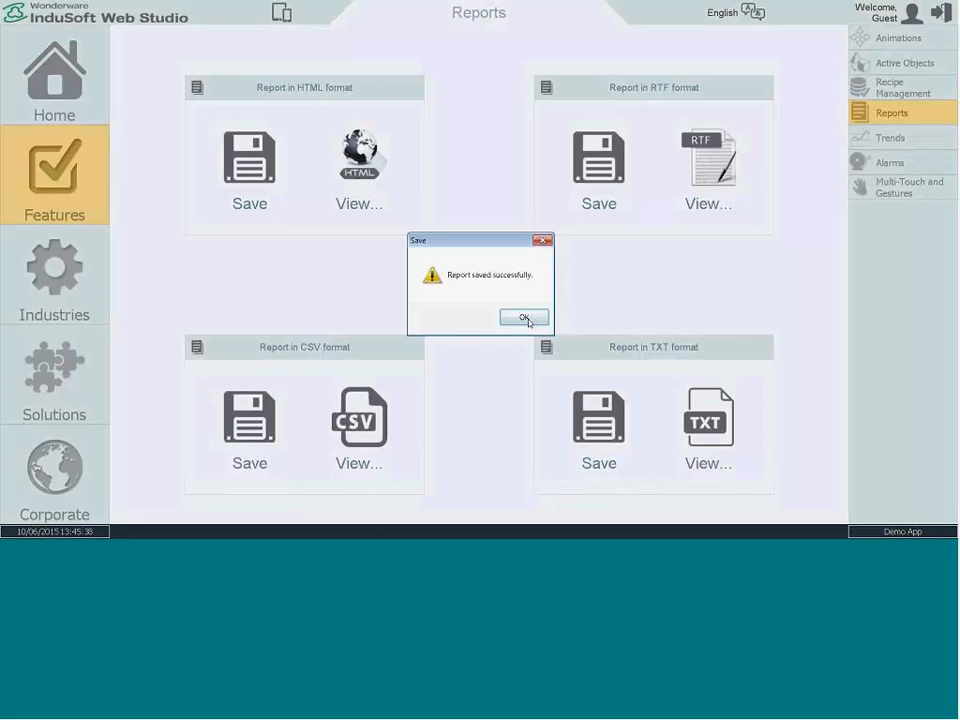
pyautogui.click(524, 318)
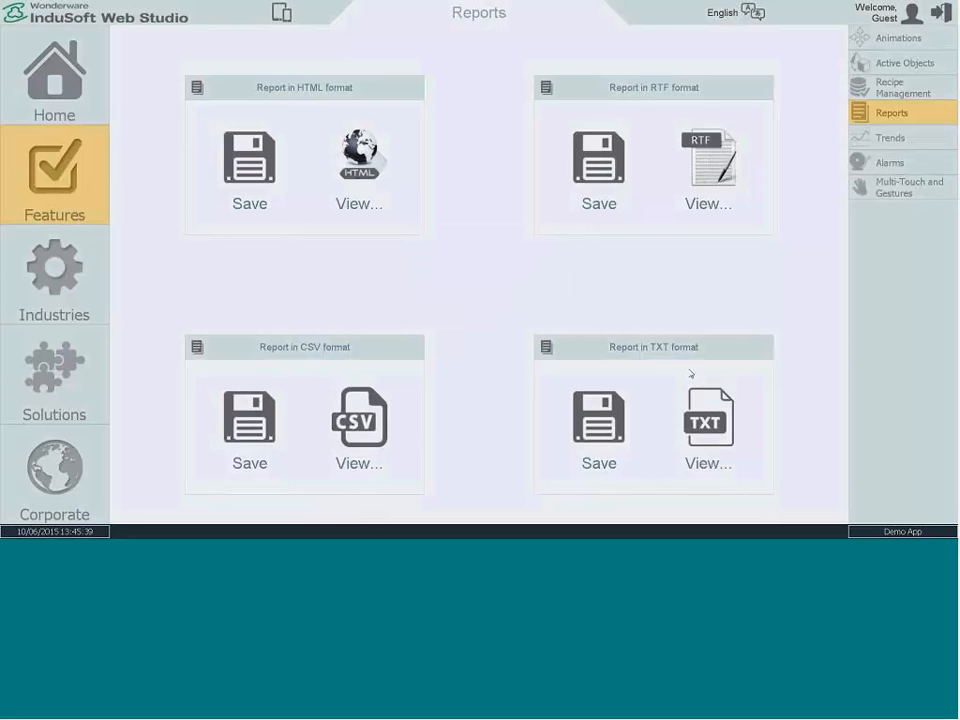
pyautogui.click(707, 420)
pyautogui.moveTo(177, 130); pyautogui.dragTo(46, 24)
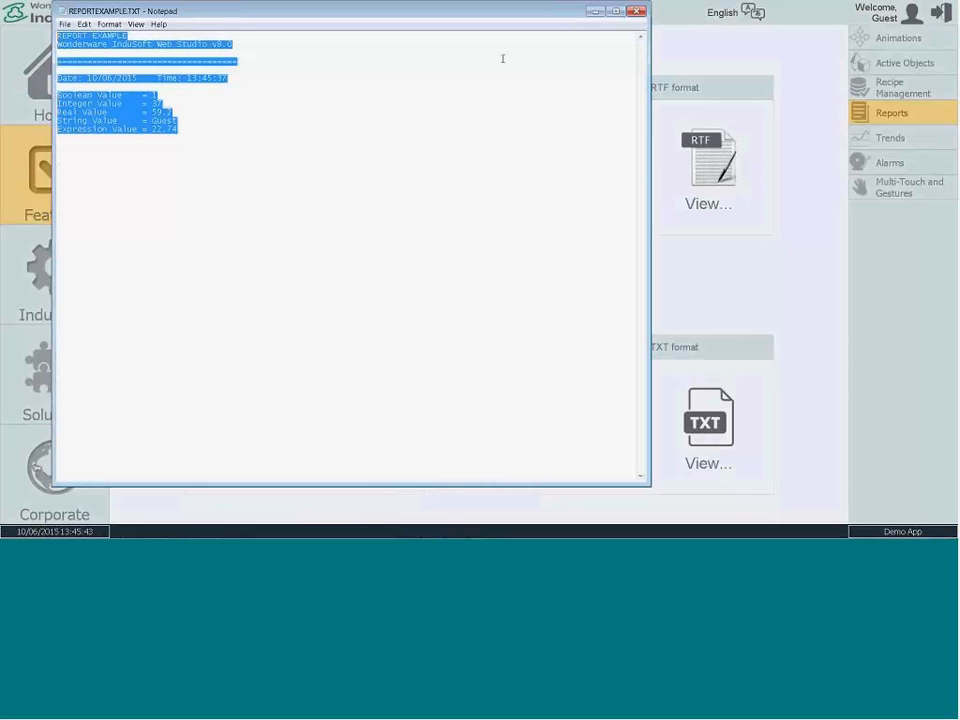
pyautogui.click(637, 12)
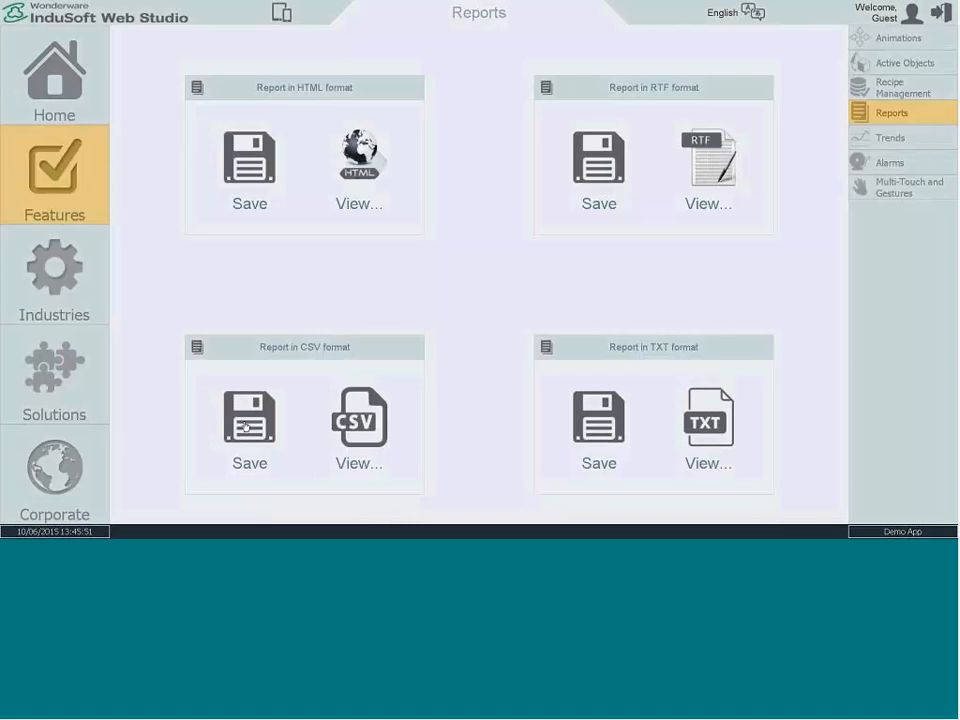
# Step: Save the report in CSV format, view it in Excel, and close it without saving changes
pyautogui.click(250, 426)
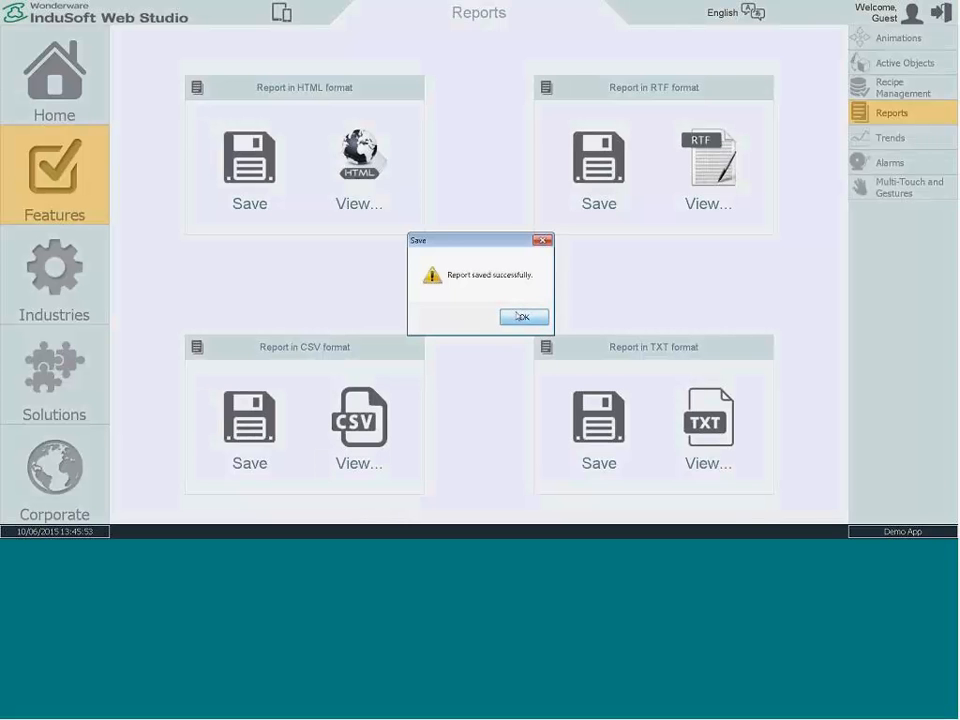
pyautogui.click(519, 317)
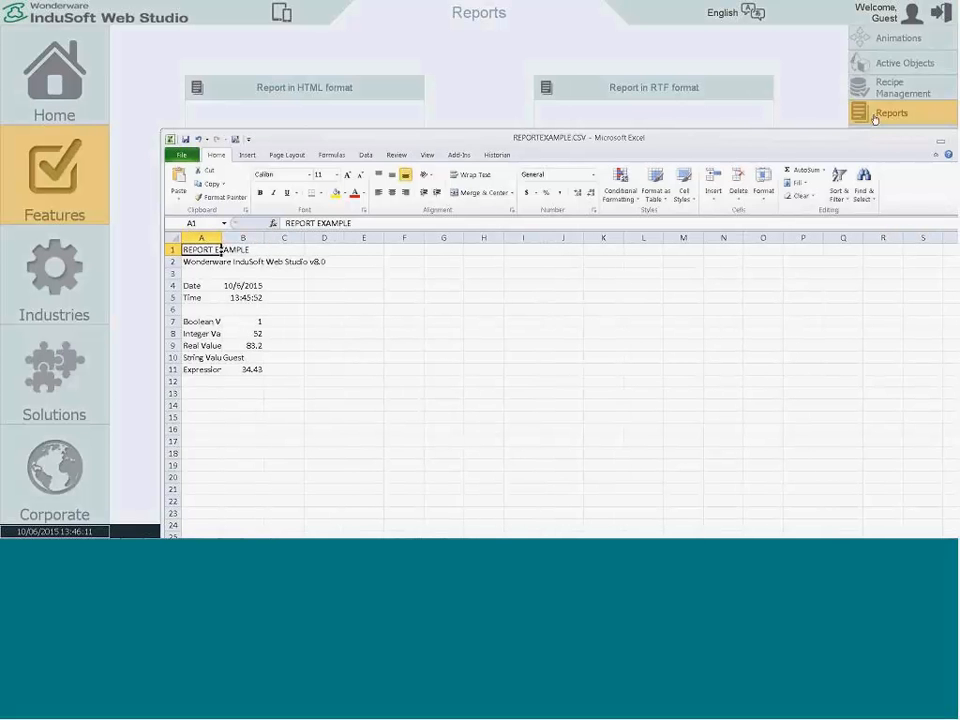
pyautogui.moveTo(880, 137); pyautogui.dragTo(800, 147)
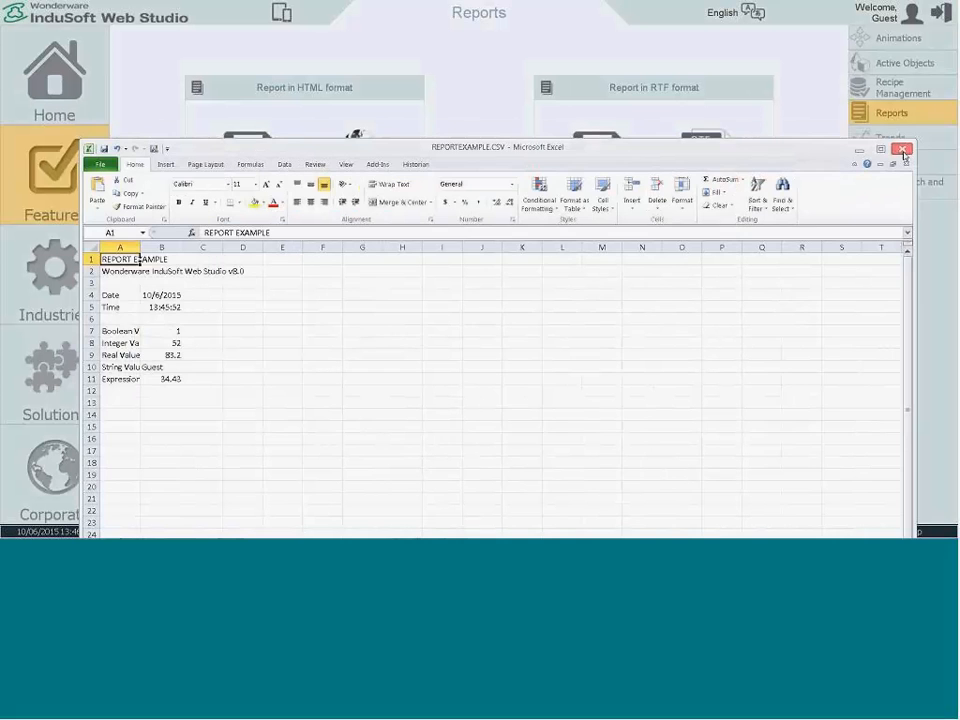
pyautogui.click(902, 150)
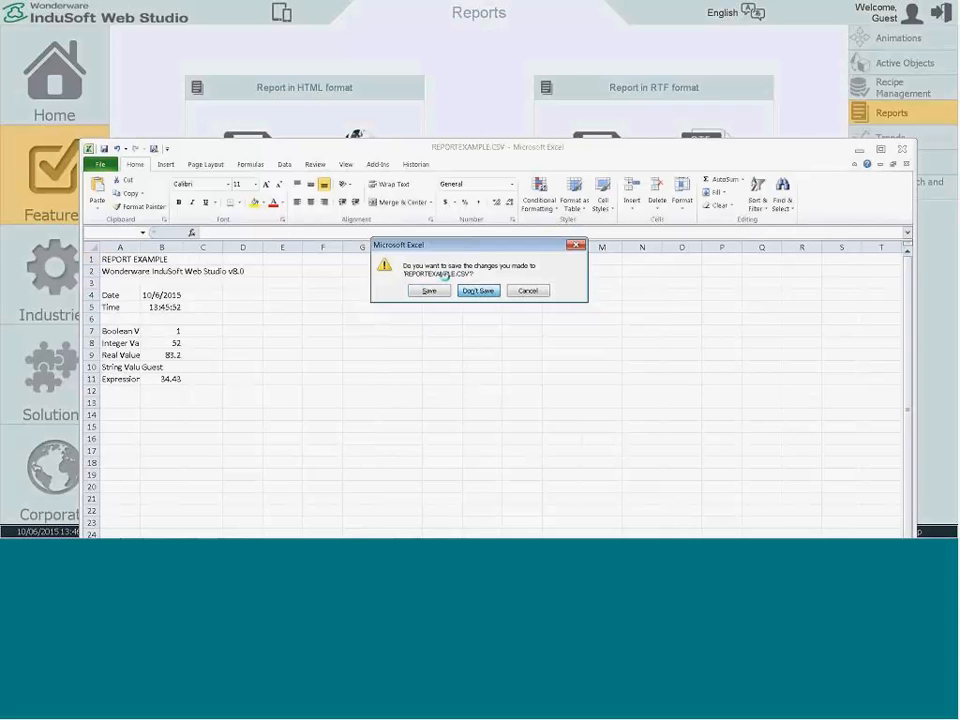
pyautogui.click(478, 290)
# Step: Save the report in HTML format, view it in the web browser, and close the browser window
pyautogui.click(261, 186)
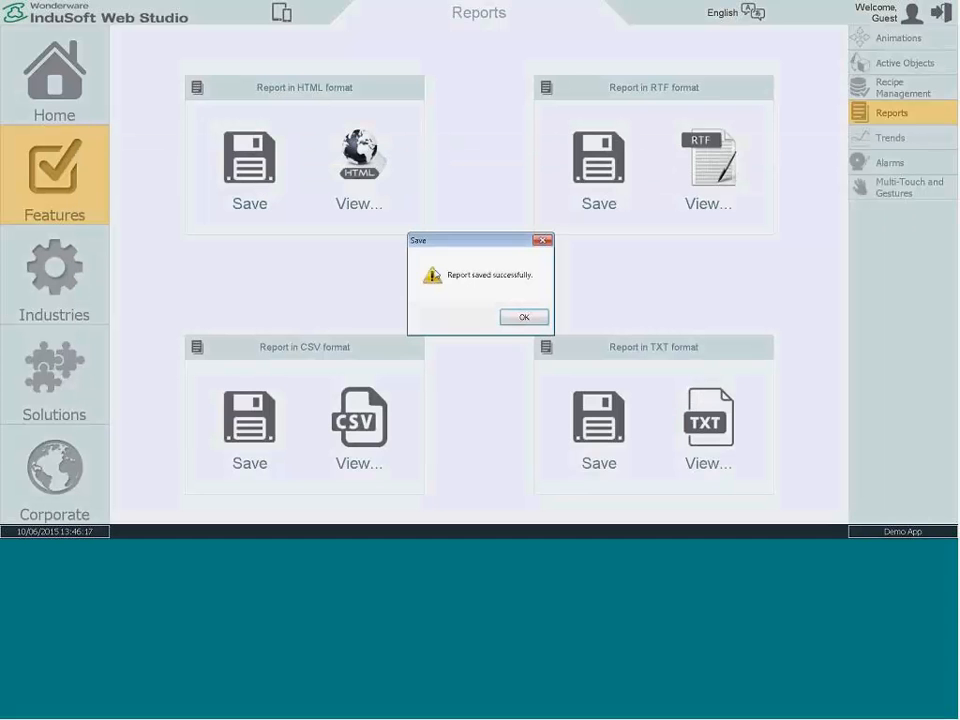
pyautogui.click(510, 316)
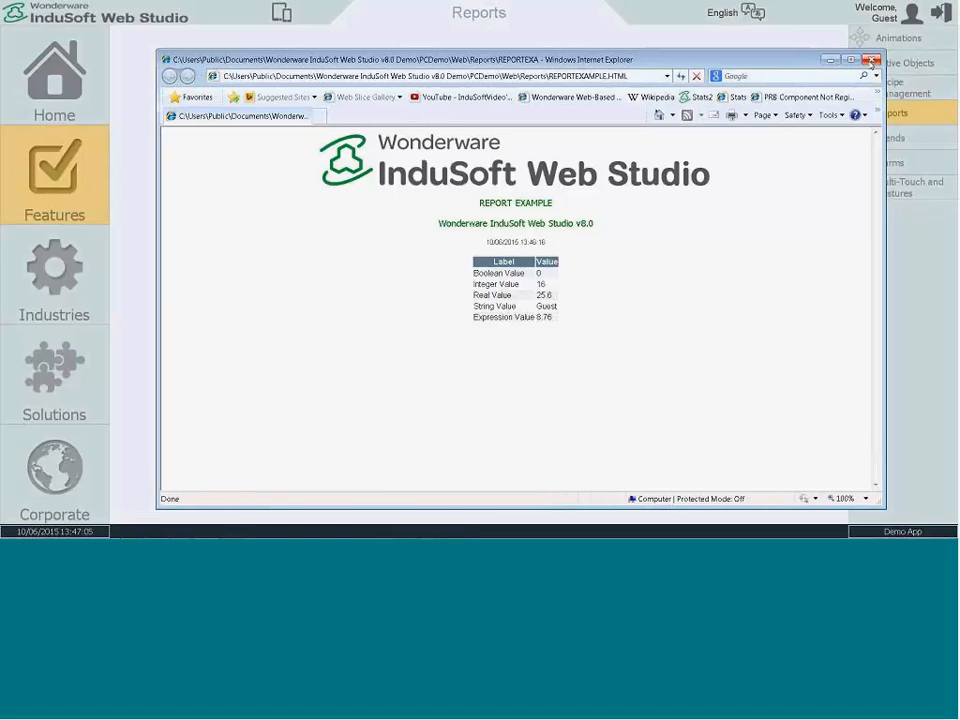
pyautogui.click(871, 61)
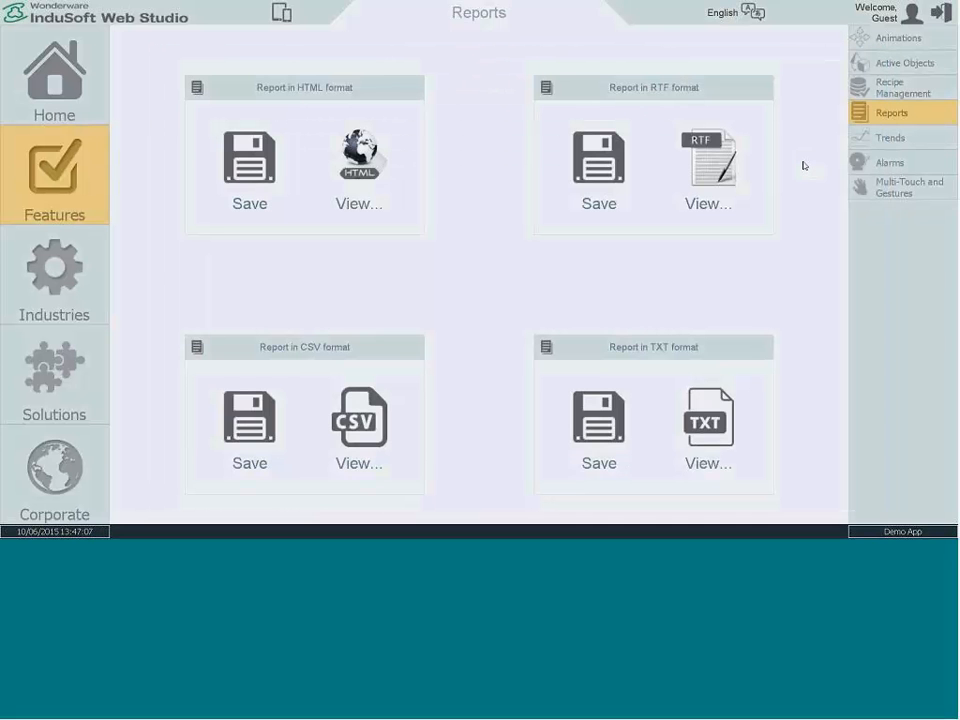
# Step: Open the Trends screen, stop the trend chart, and place the cursor at the second Temperature peak
pyautogui.click(898, 140)
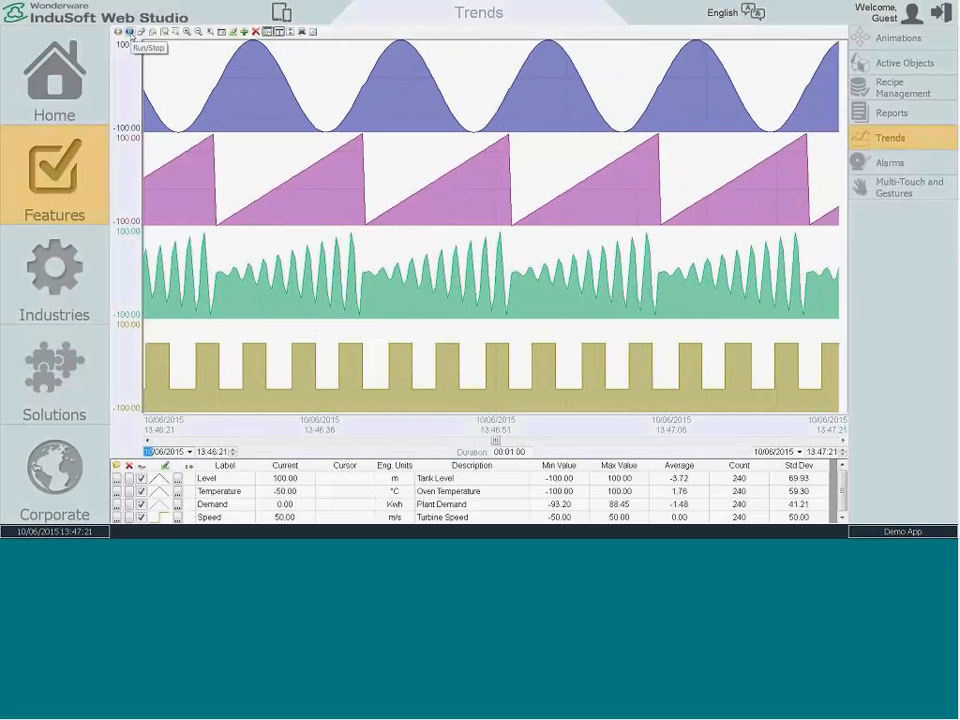
pyautogui.click(131, 34)
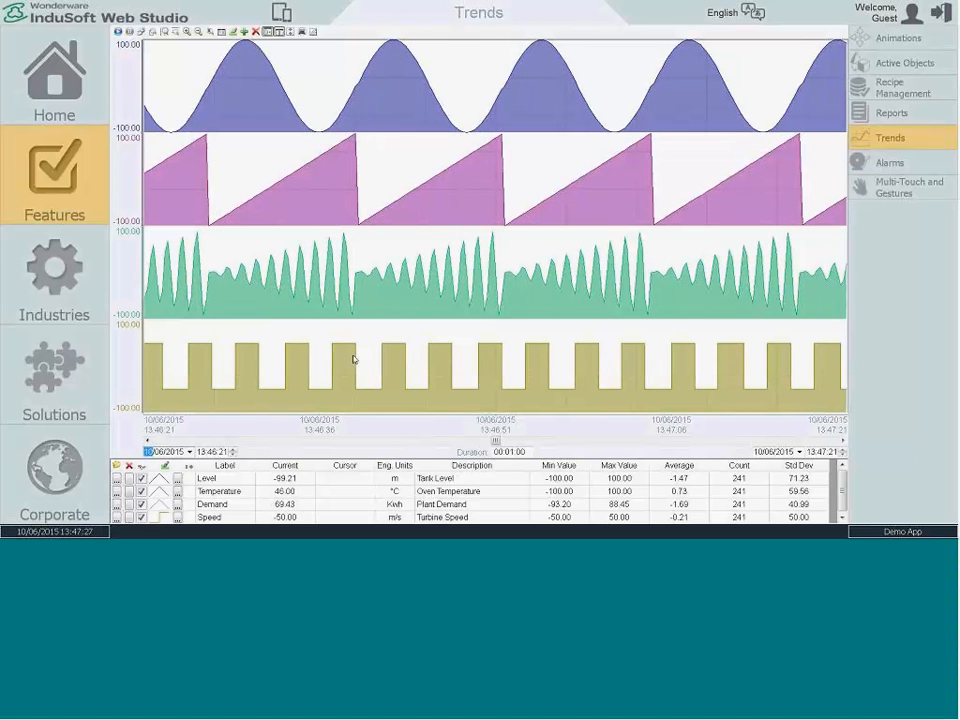
pyautogui.click(357, 93)
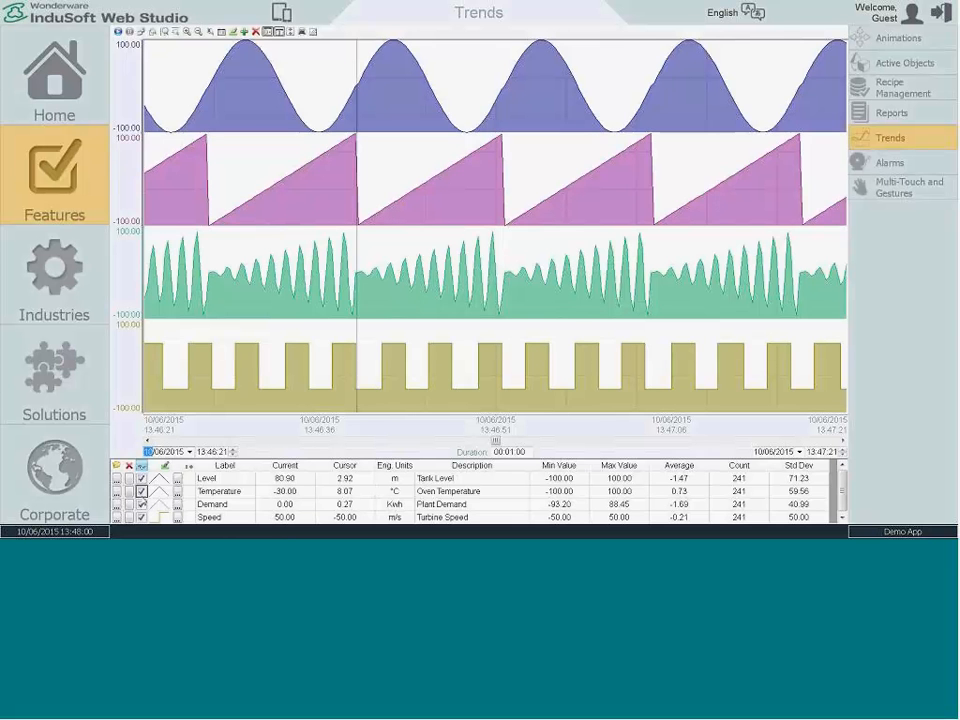
# Step: Hide the Temperature and Demand pens and overlay Level and Speed in a single chart section
pyautogui.click(141, 491)
pyautogui.click(141, 504)
pyautogui.click(141, 504)
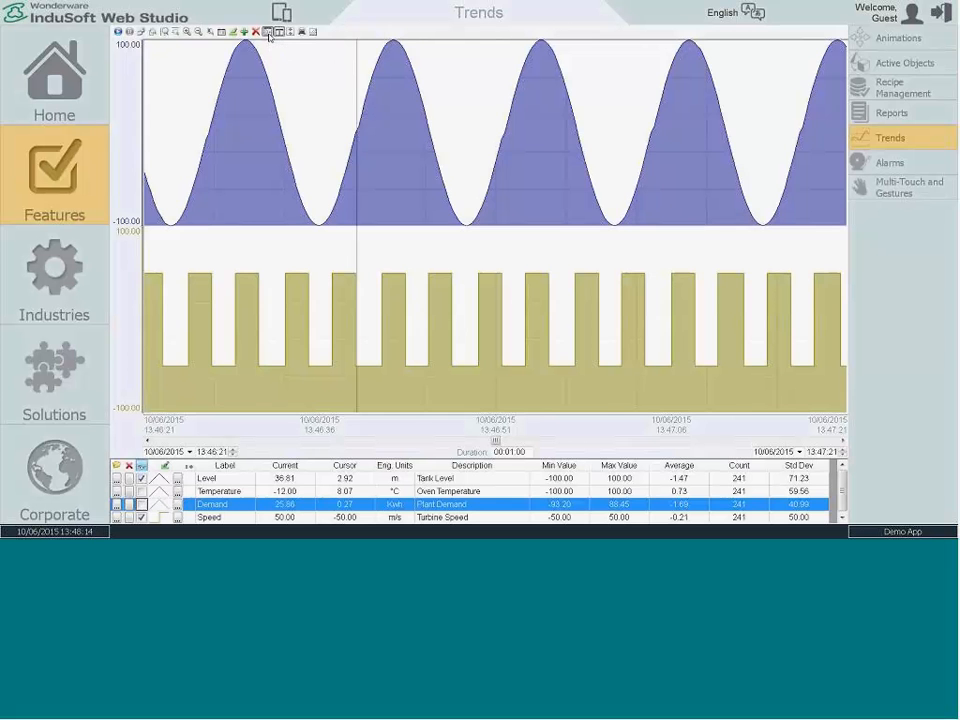
pyautogui.click(268, 34)
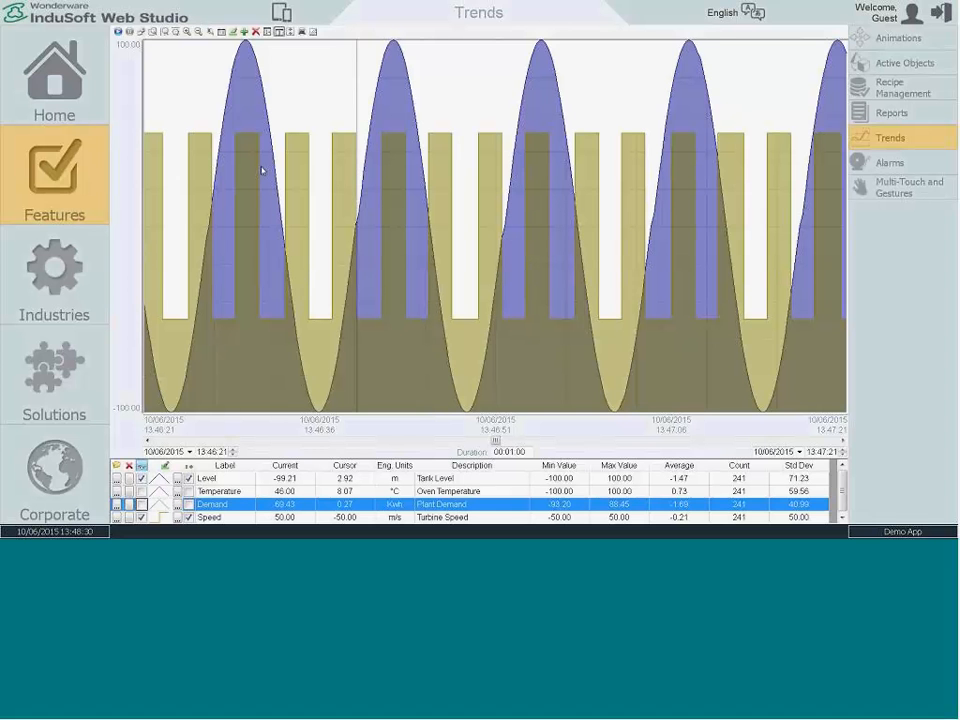
# Step: Zoom horizontally into the third Level peak, inspect the bend in its rising curve with the cursor, and reset the zoom
pyautogui.click(285, 249)
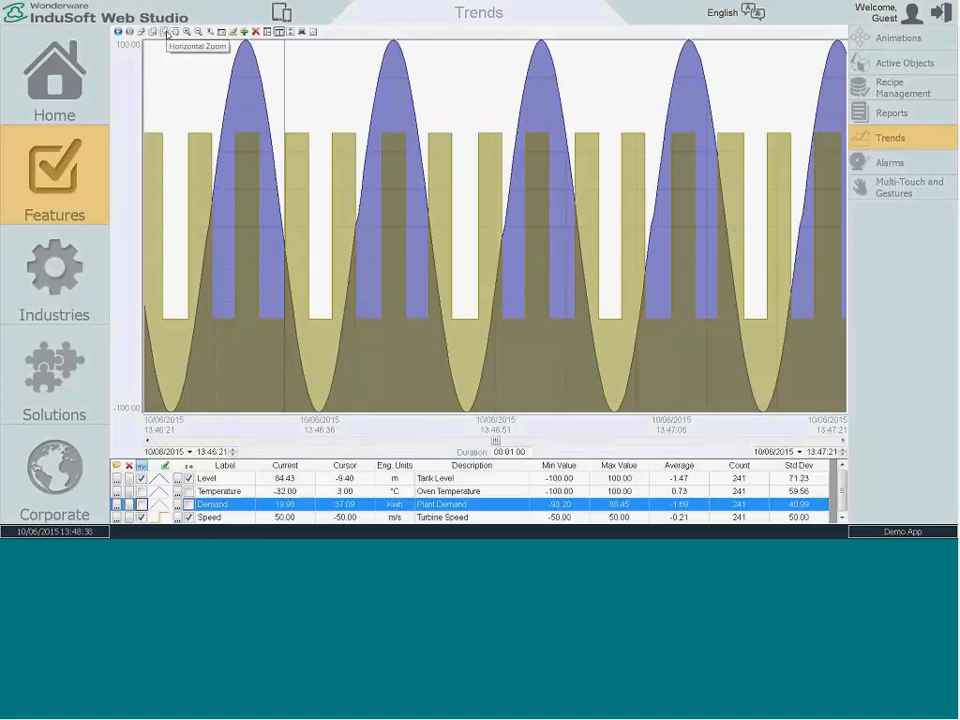
pyautogui.click(167, 34)
pyautogui.click(483, 115)
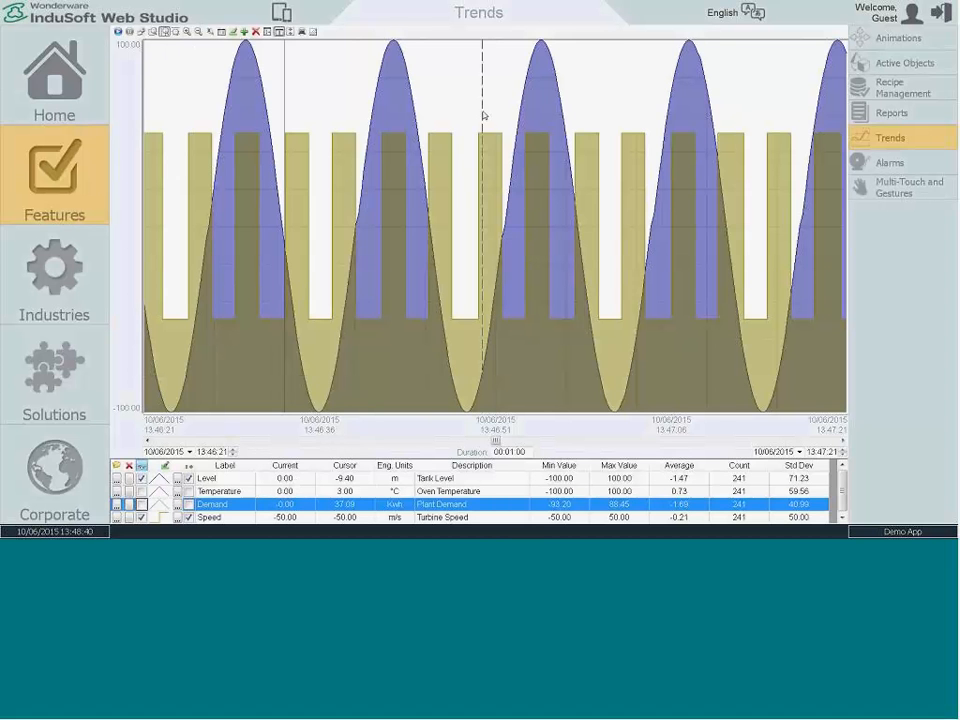
pyautogui.click(578, 128)
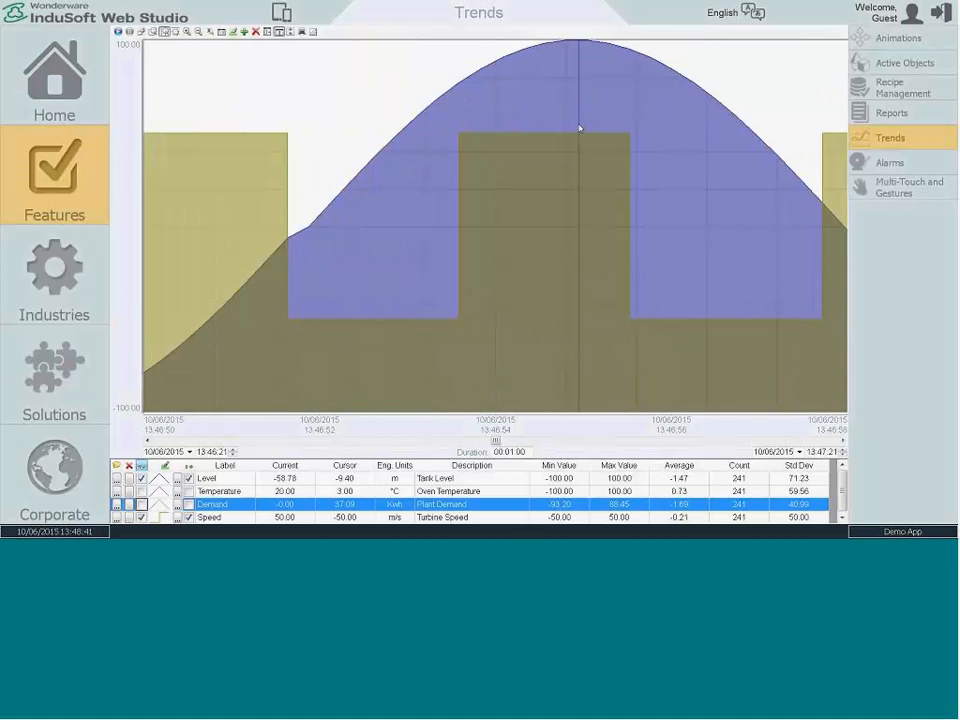
pyautogui.click(290, 240)
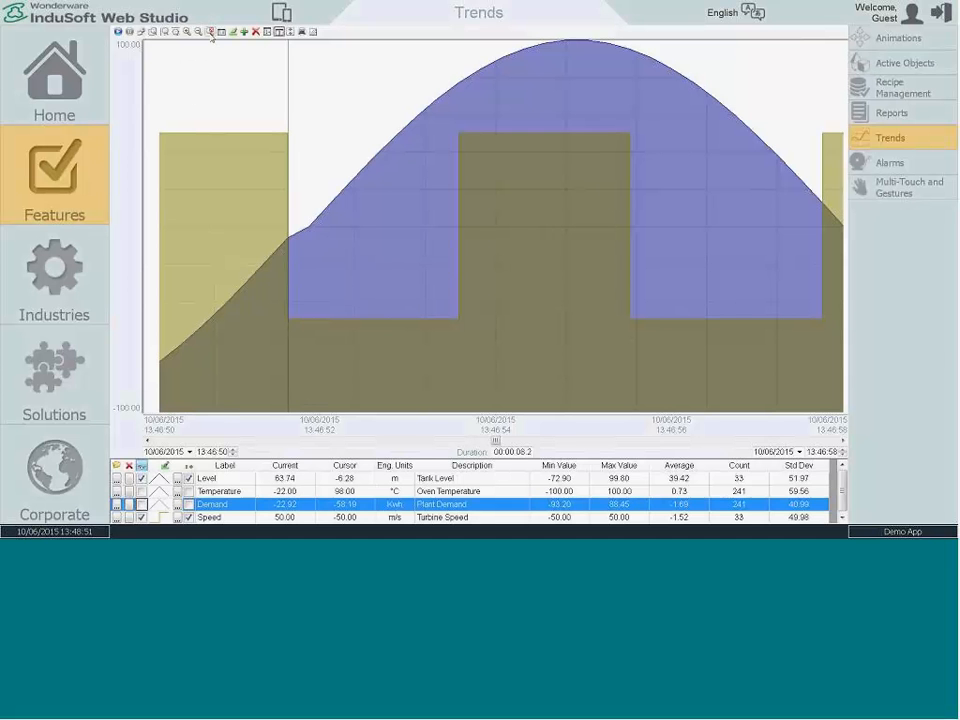
pyautogui.click(211, 32)
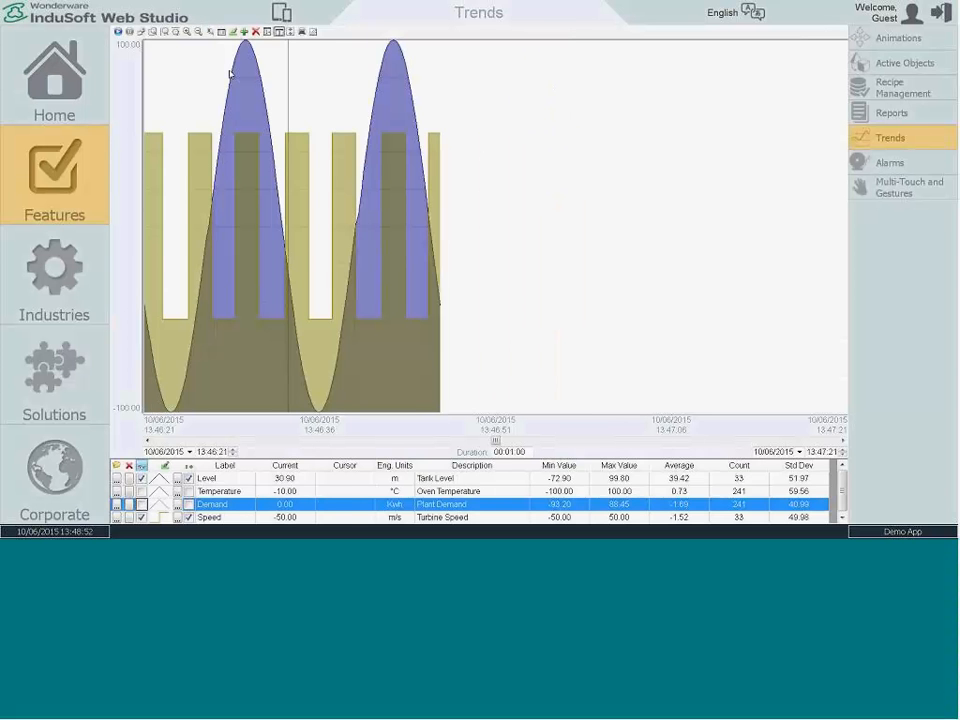
# Step: Split the trend chart into separate pen sections and show the Temperature and Demand pens again
pyautogui.click(267, 32)
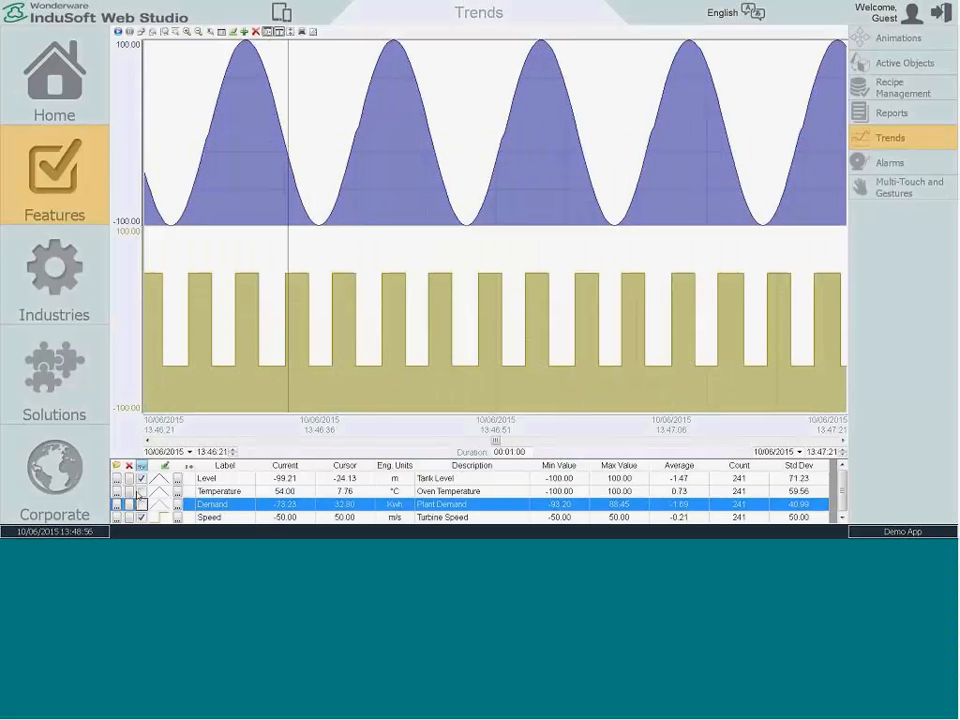
pyautogui.click(142, 492)
pyautogui.click(142, 505)
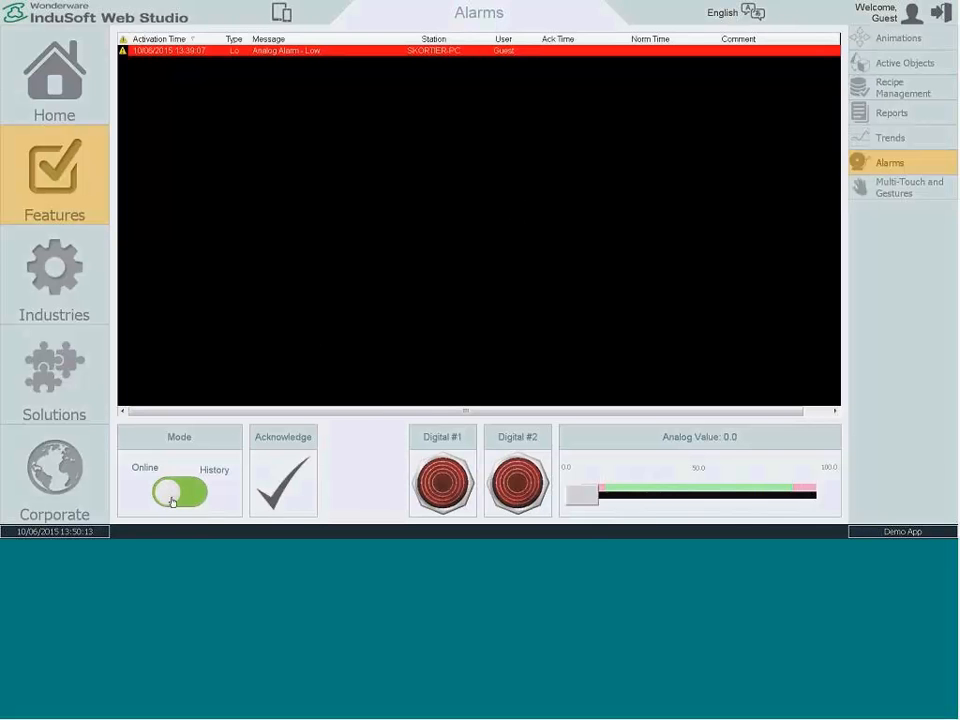
# Step: Trigger the Digital #1 and Digital #2 alarms and raise the analog value to 94.4
pyautogui.click(445, 478)
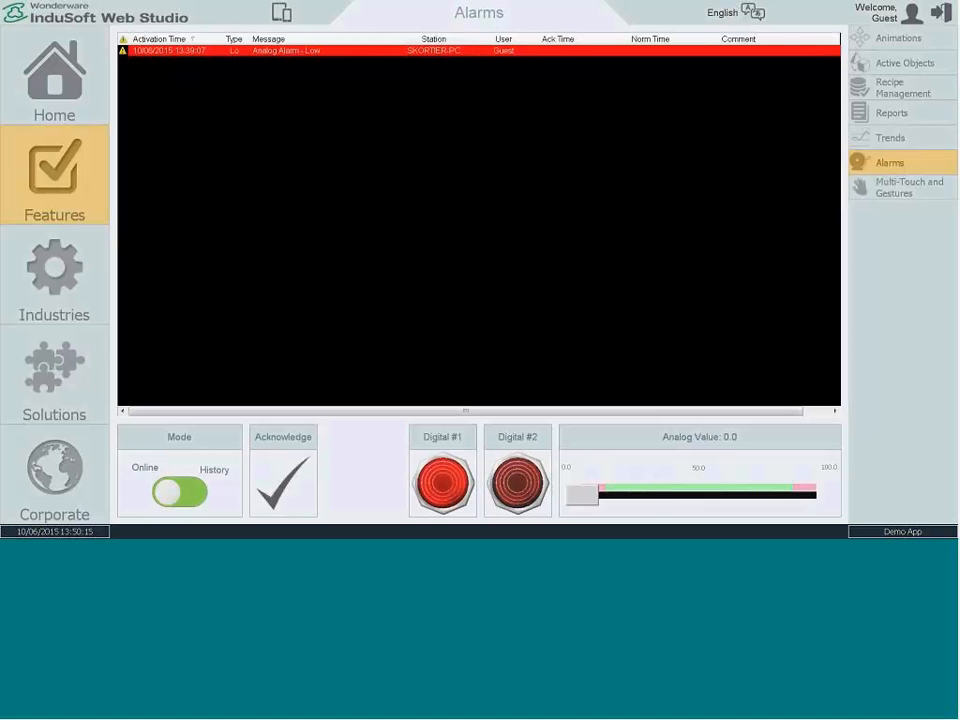
pyautogui.click(517, 483)
pyautogui.moveTo(574, 499); pyautogui.dragTo(803, 495)
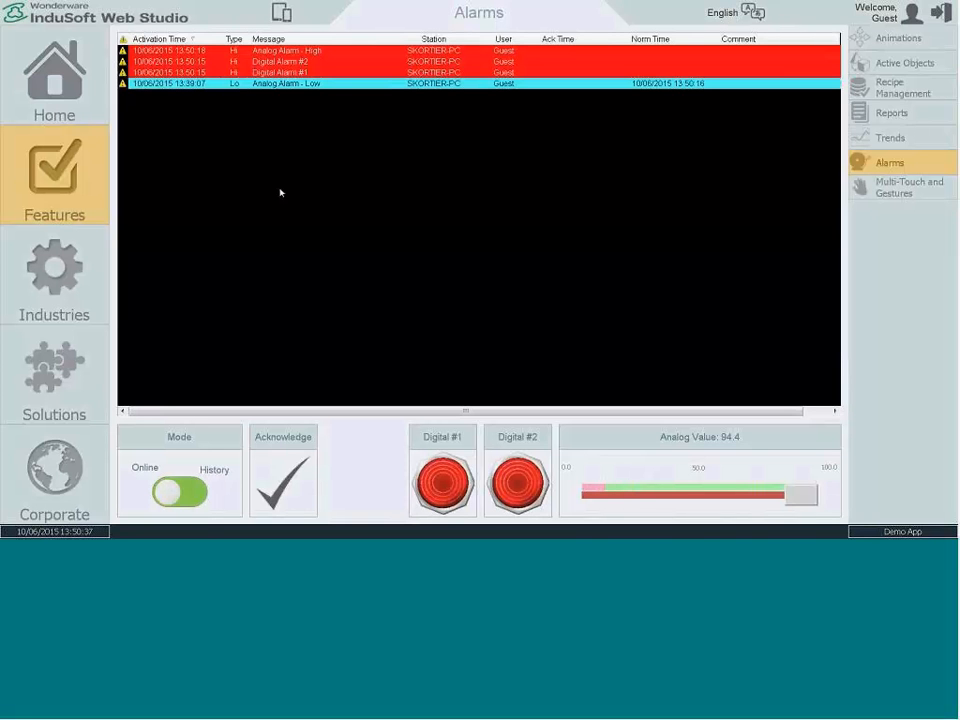
# Step: Acknowledge Analog Alarm - Low with the comment "Testing" and Digital Alarm #1 with the comment "adsfasdf"
pyautogui.doubleClick(288, 84)
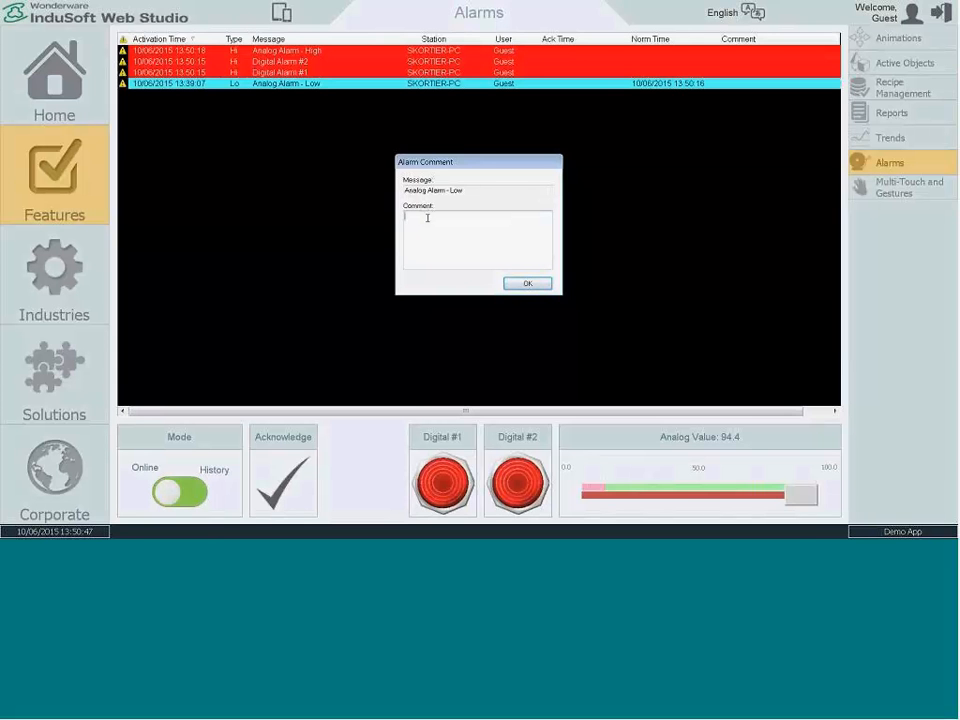
pyautogui.write('Testing')
pyautogui.click(511, 284)
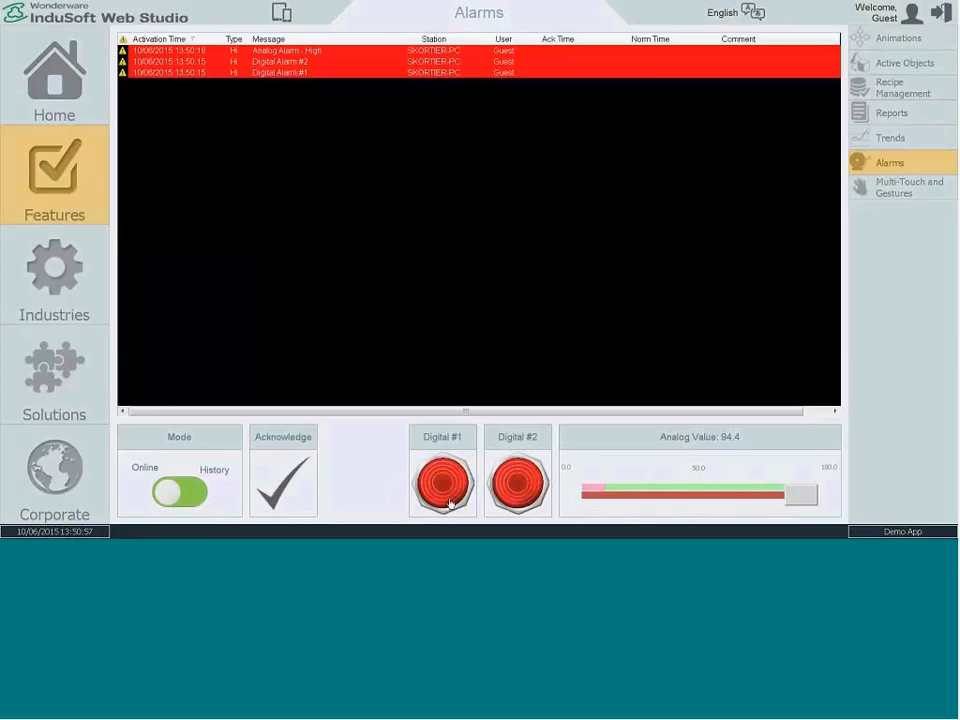
pyautogui.doubleClick(288, 76)
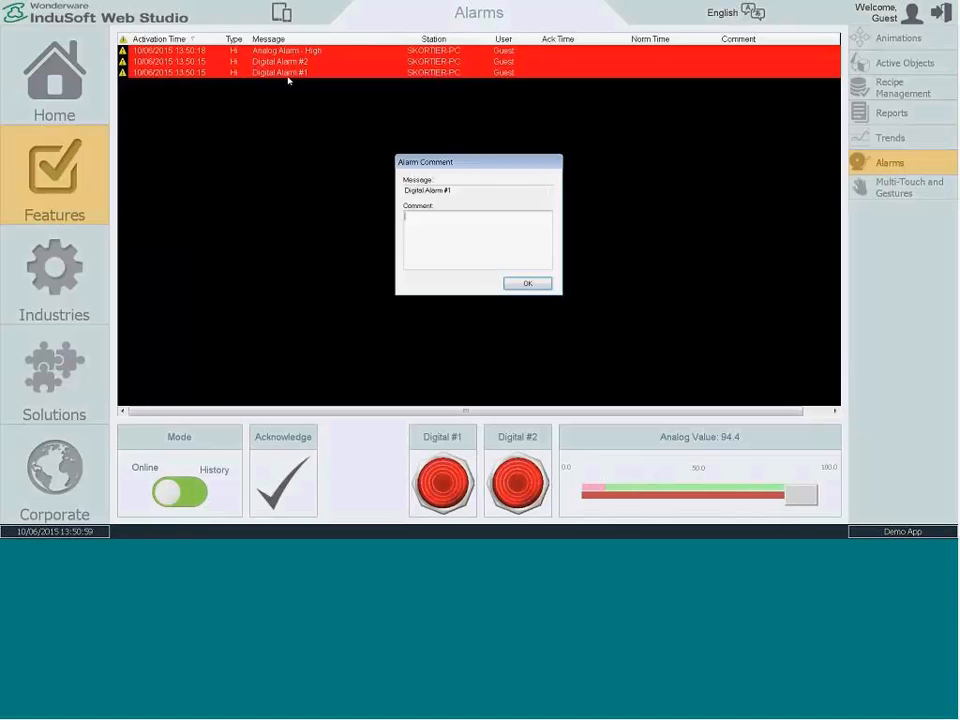
pyautogui.write('sdsfasdf')
pyautogui.click(527, 284)
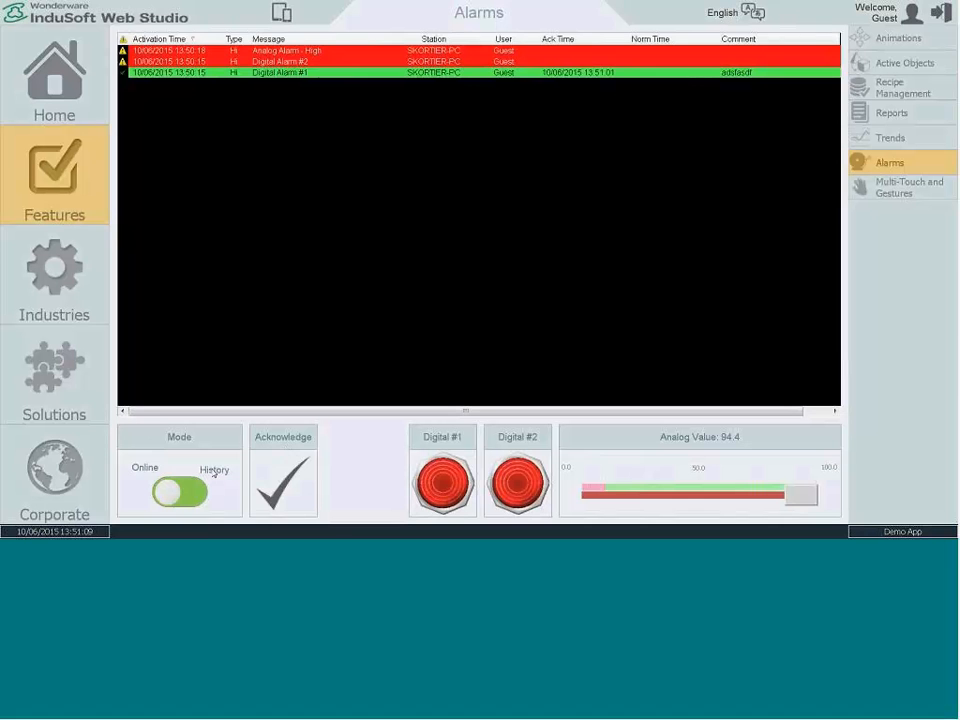
# Step: Switch the alarm display to History mode and filter it by Group 002
pyautogui.click(177, 500)
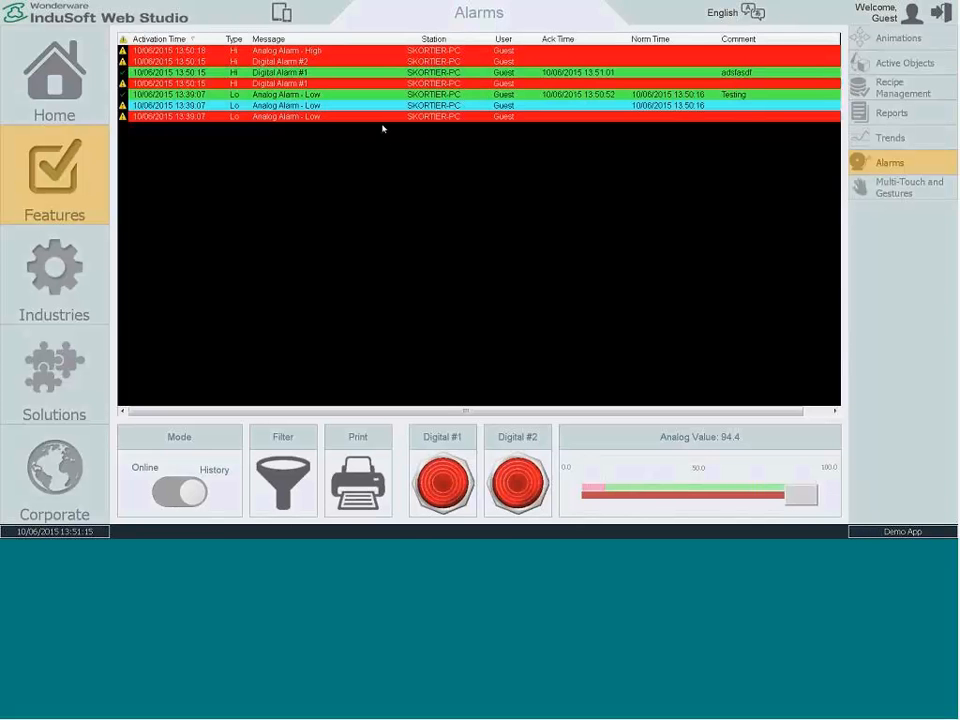
pyautogui.click(293, 457)
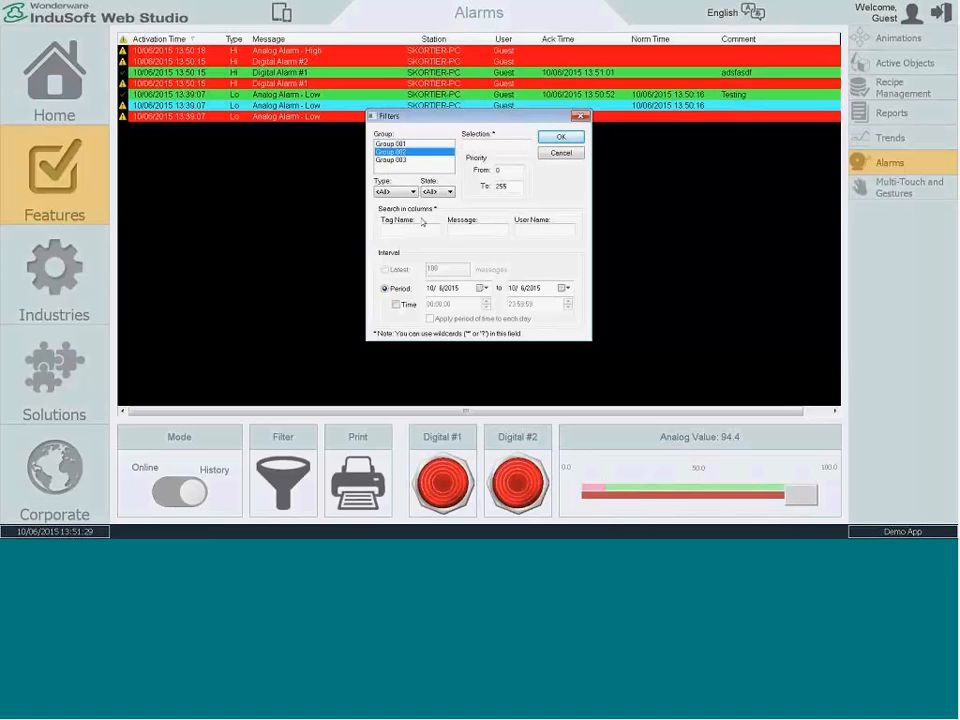
pyautogui.click(563, 137)
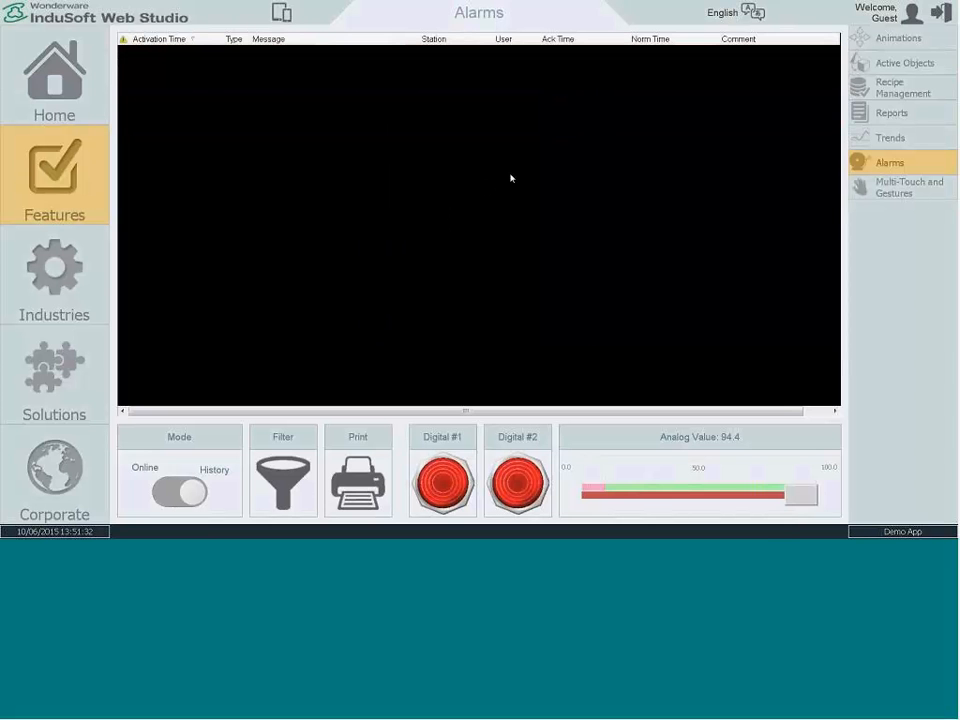
# Step: Change the alarm history filter to Group 001
pyautogui.click(272, 468)
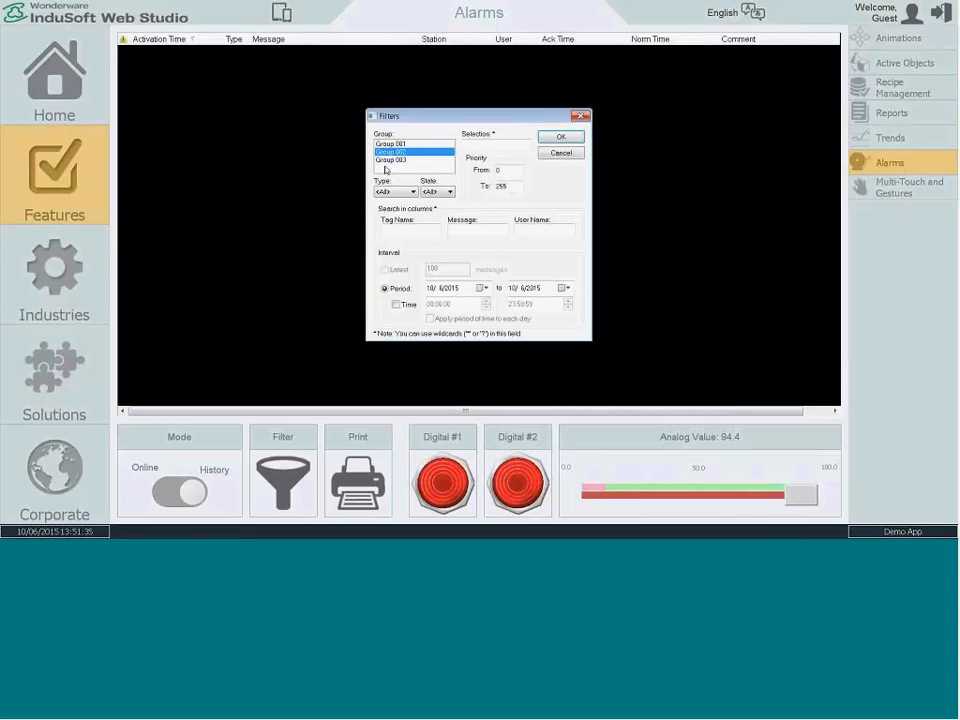
pyautogui.keyDown('ctrl'); pyautogui.click(390, 151); pyautogui.keyUp('ctrl')
pyautogui.keyDown('ctrl'); pyautogui.click(393, 153); pyautogui.keyUp('ctrl')
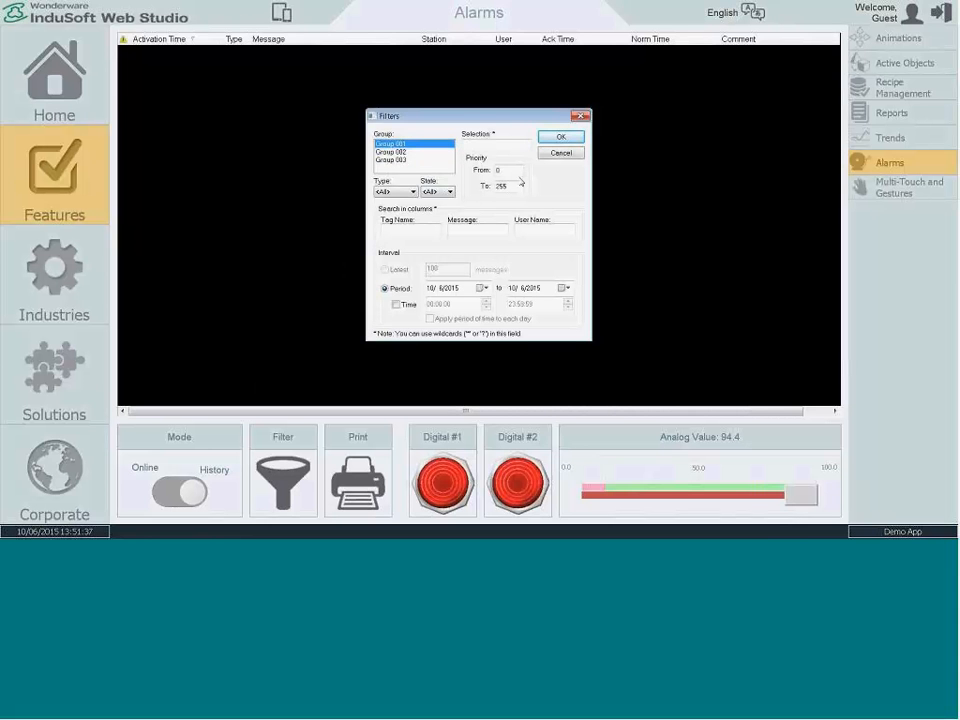
pyautogui.click(558, 137)
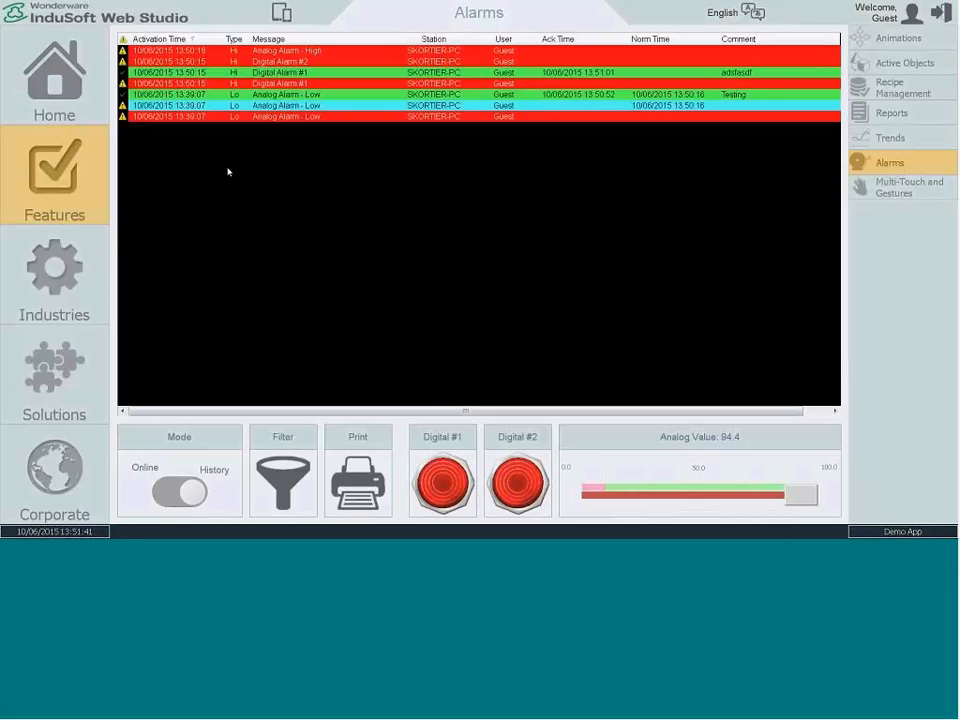
# Step: Reopen the alarm history filter, review the available alarm types, and accept it without changing any criteria
pyautogui.click(277, 481)
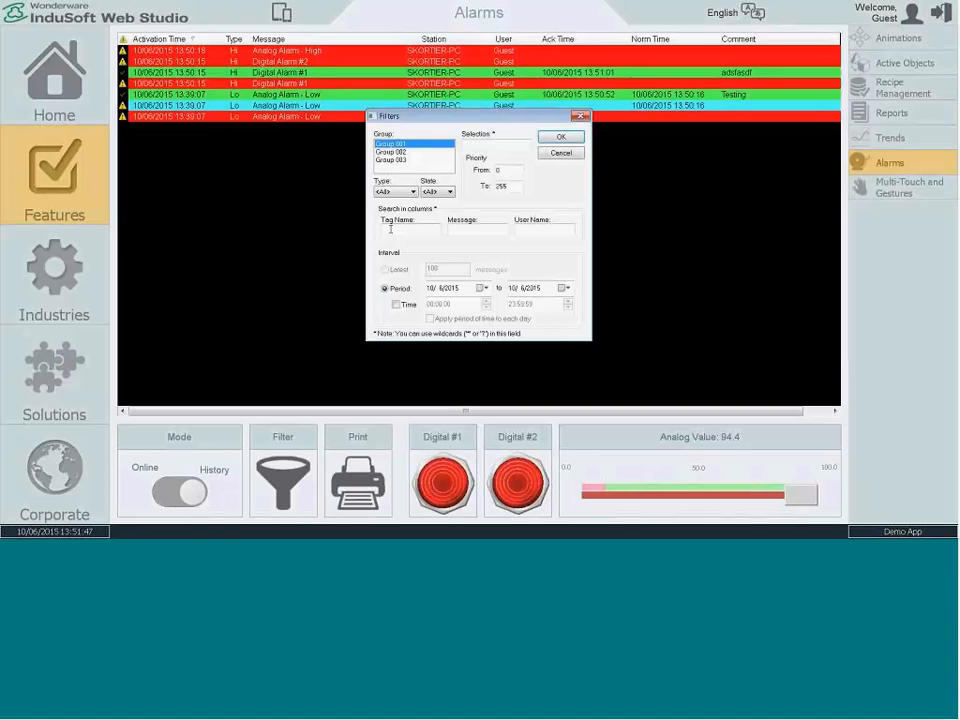
pyautogui.click(946, 237)
pyautogui.click(405, 191)
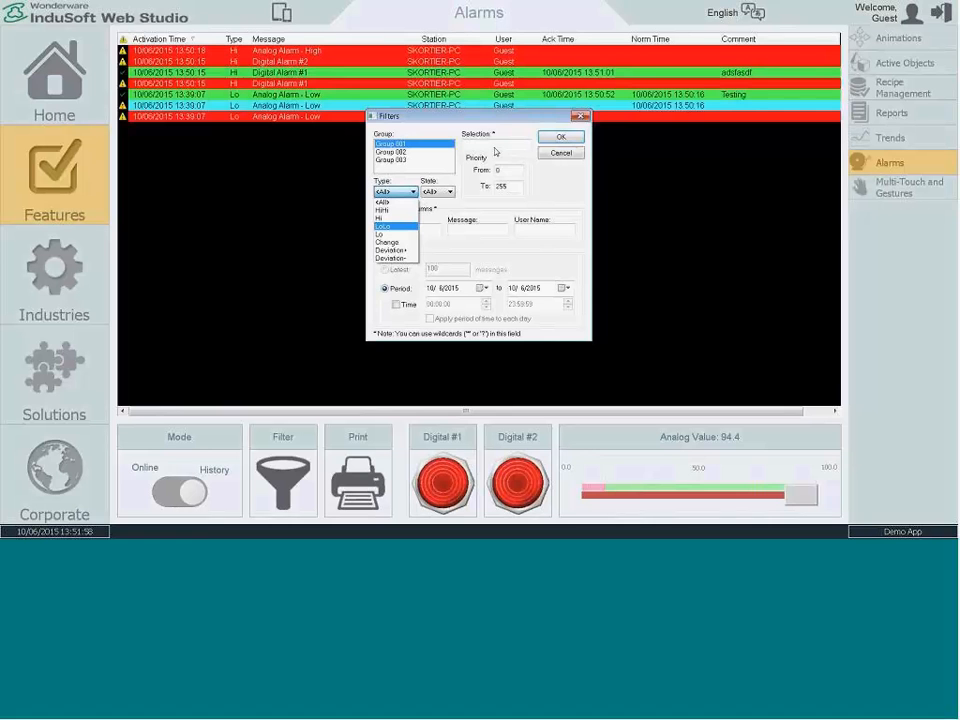
pyautogui.click(565, 153)
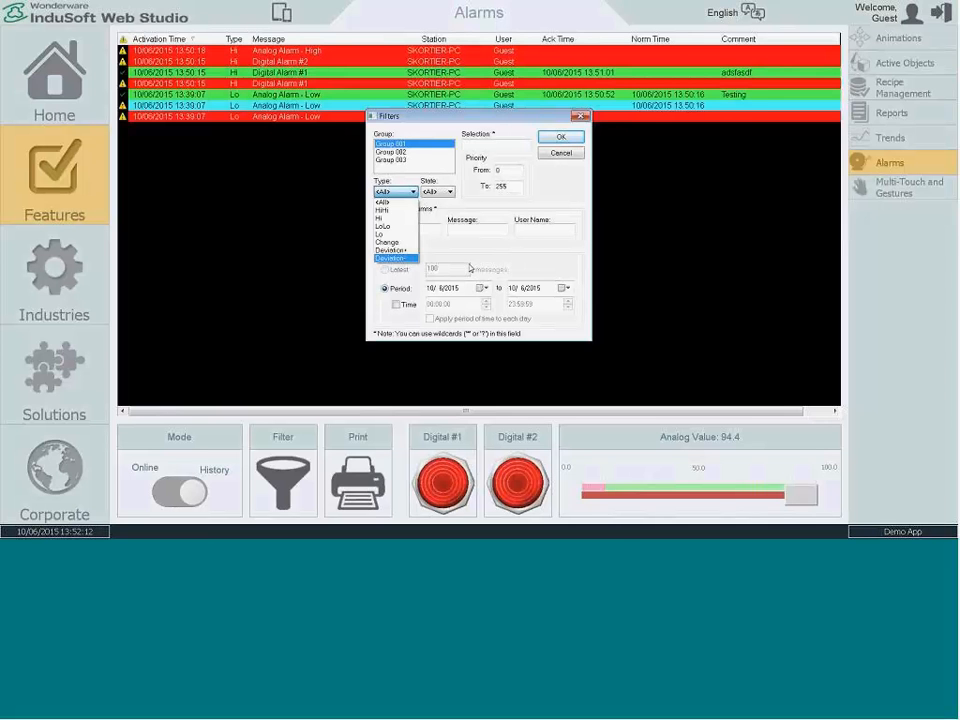
pyautogui.click(470, 252)
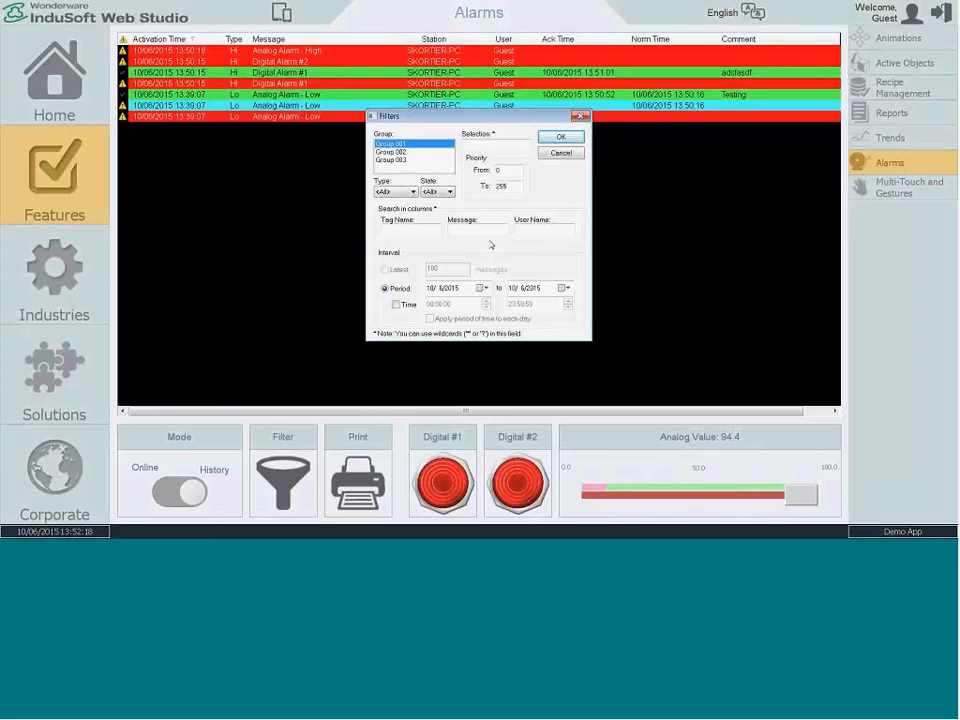
pyautogui.click(564, 138)
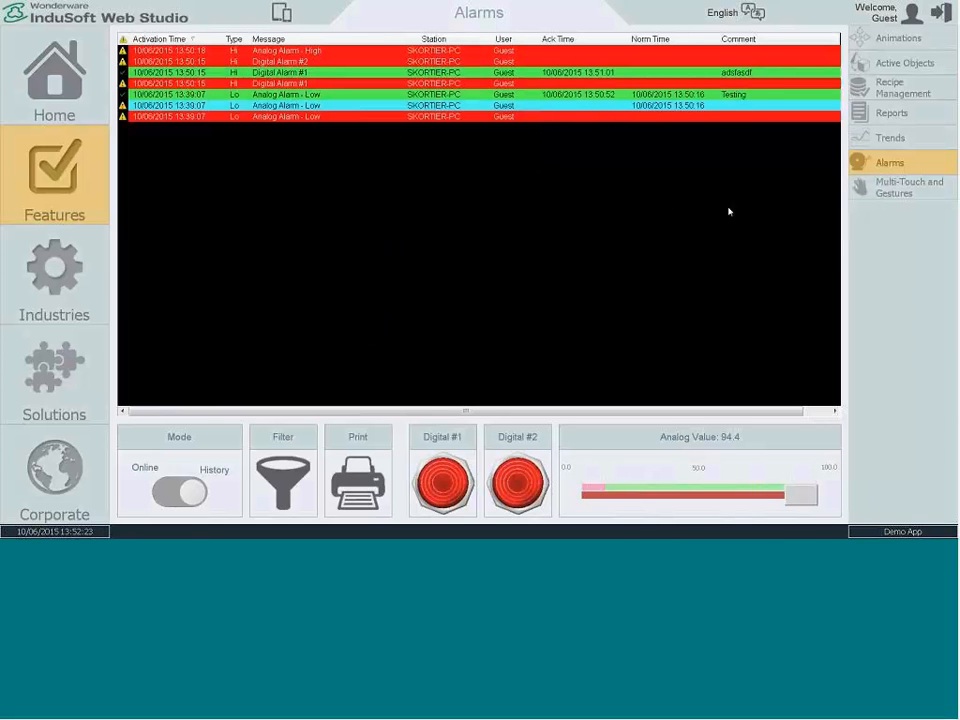
# Step: Open the Multi-Touch and Gestures screen and move the machine image to the right within its pan, zoom, and rotate area
pyautogui.click(846, 189)
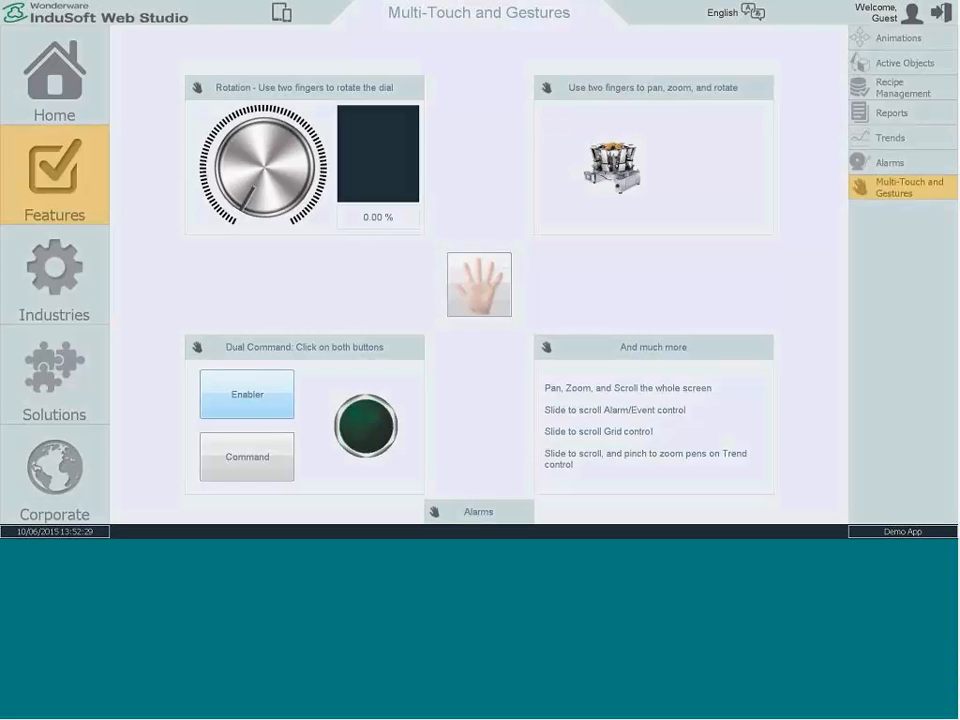
pyautogui.moveTo(609, 139); pyautogui.dragTo(669, 135)
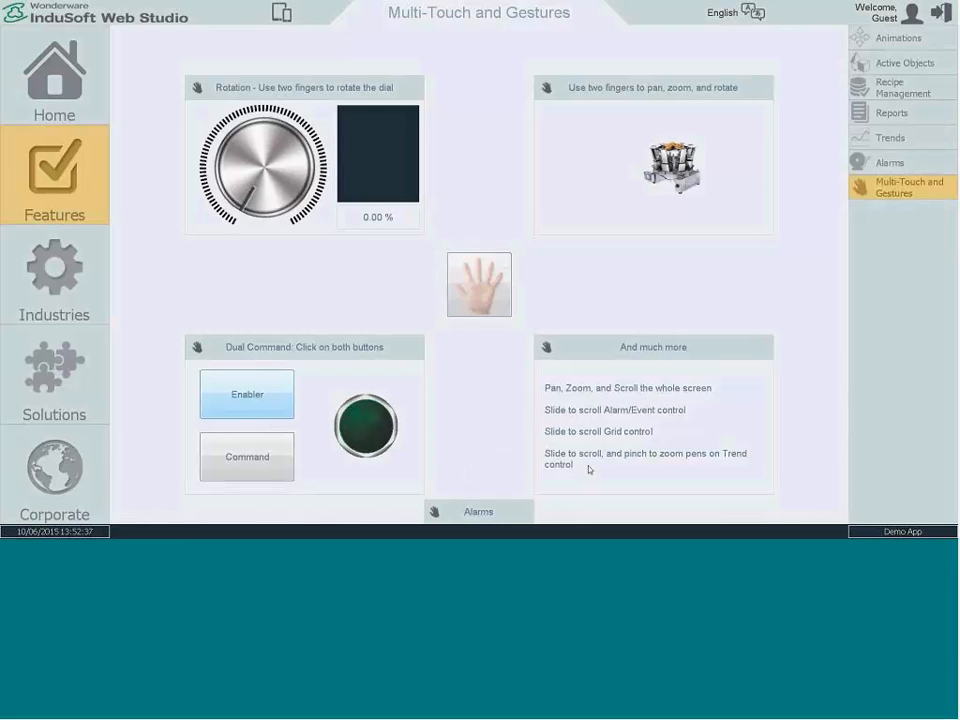
pyautogui.moveTo(476, 512)
pyautogui.mouseDown()
pyautogui.moveTo(470, 371)
pyautogui.moveTo(484, 528)
pyautogui.moveTo(477, 401)
pyautogui.moveTo(480, 505)
pyautogui.mouseUp()
# Step: View the Industries demo screens in order: Machinery, Bio Energy, Ovens / Furnaces, Water, Wastewater, and Oil And Gas
pyautogui.click(59, 284)
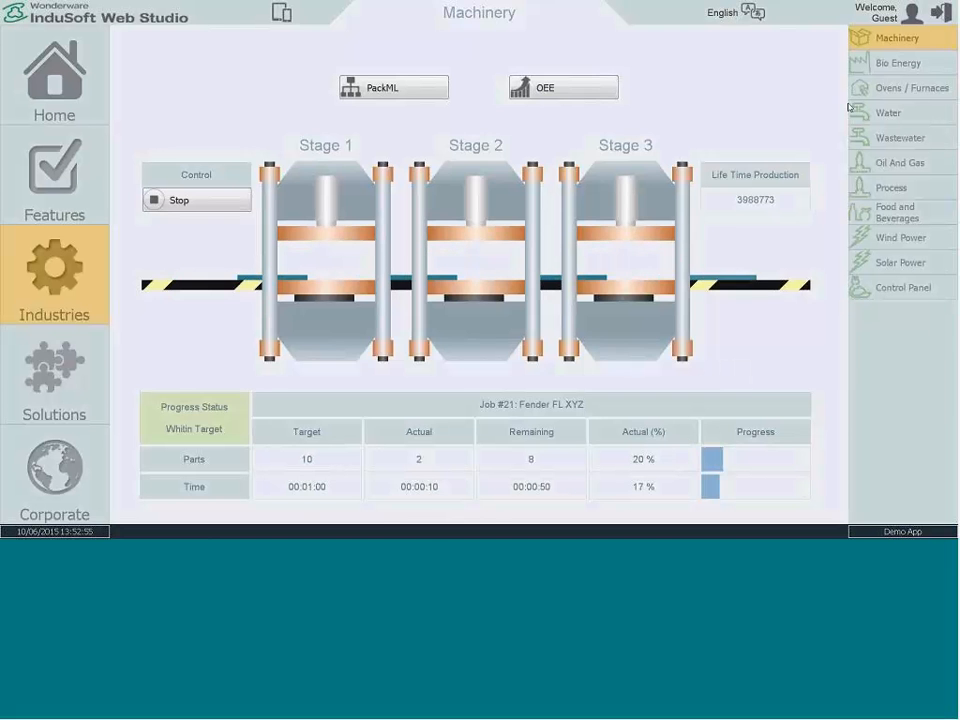
pyautogui.click(895, 63)
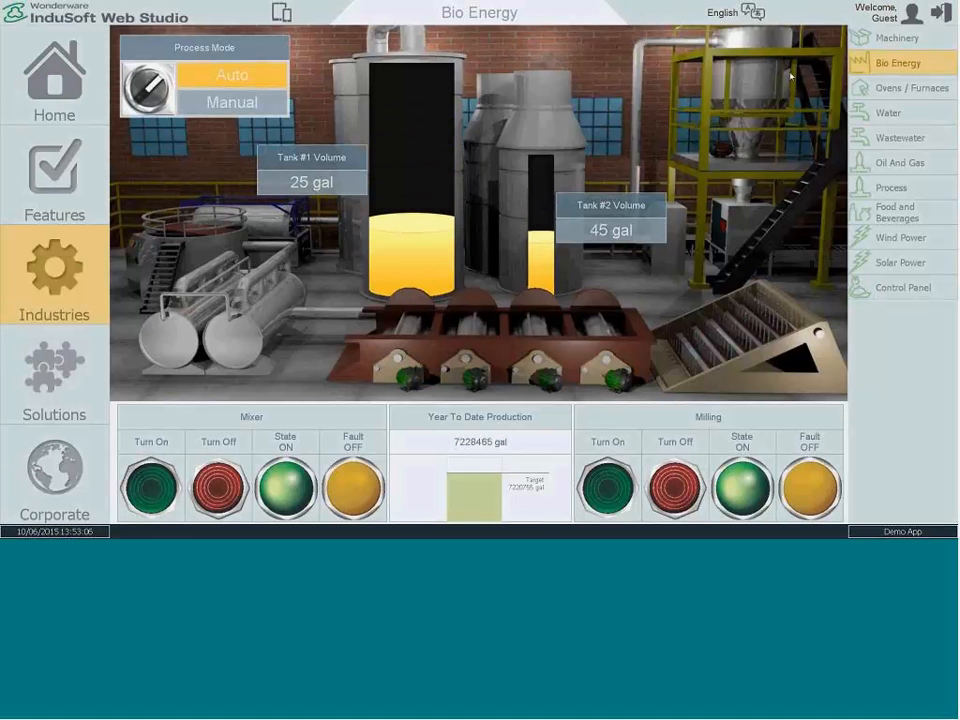
pyautogui.click(888, 88)
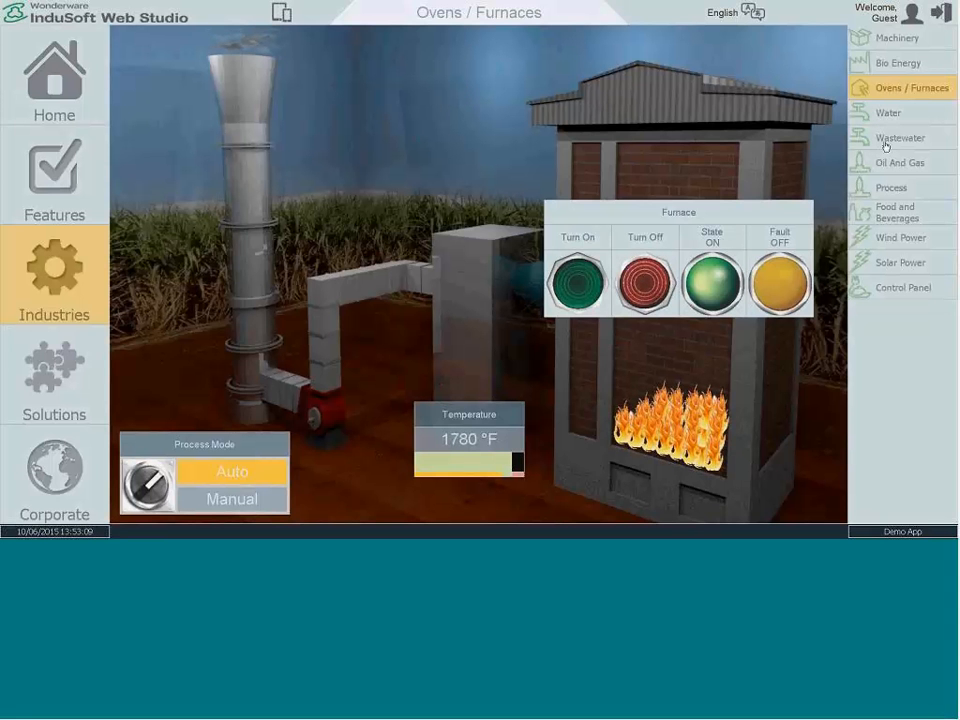
pyautogui.click(885, 146)
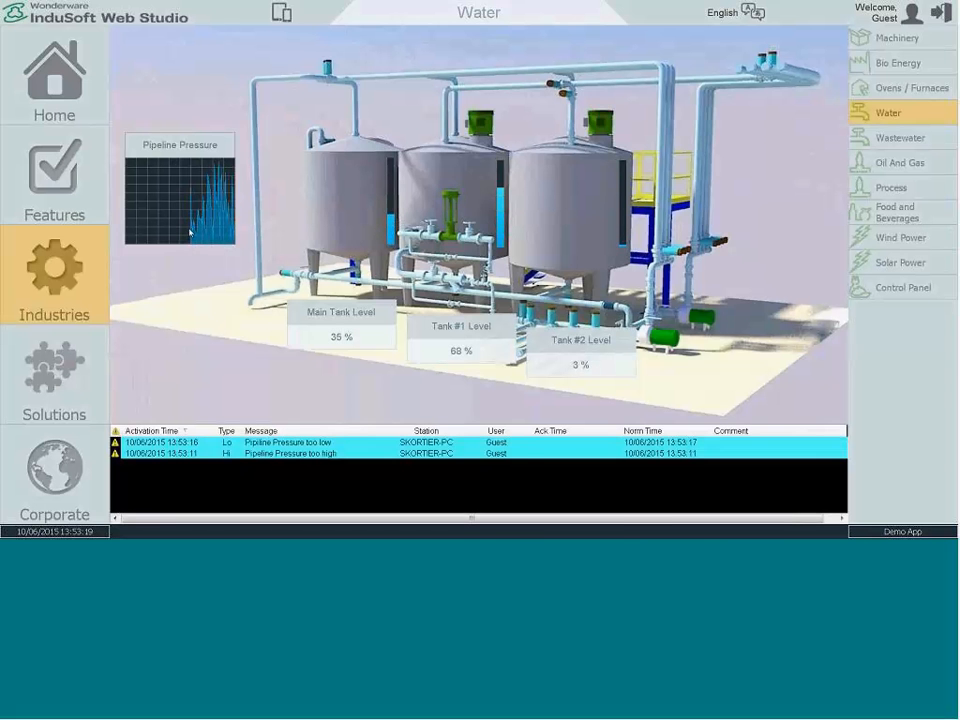
pyautogui.click(856, 137)
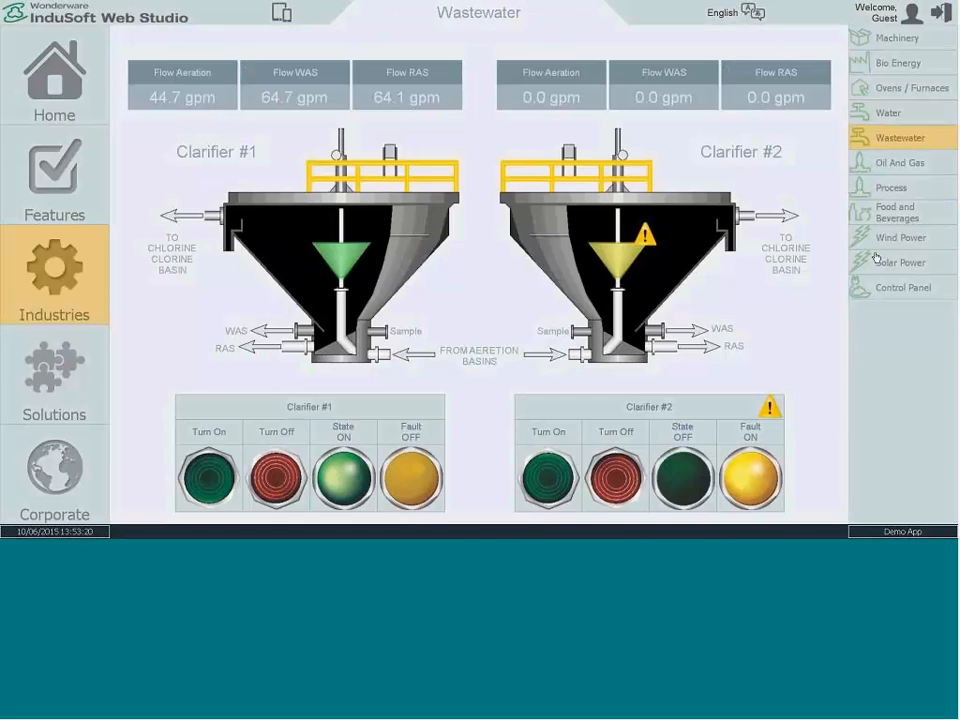
pyautogui.click(856, 162)
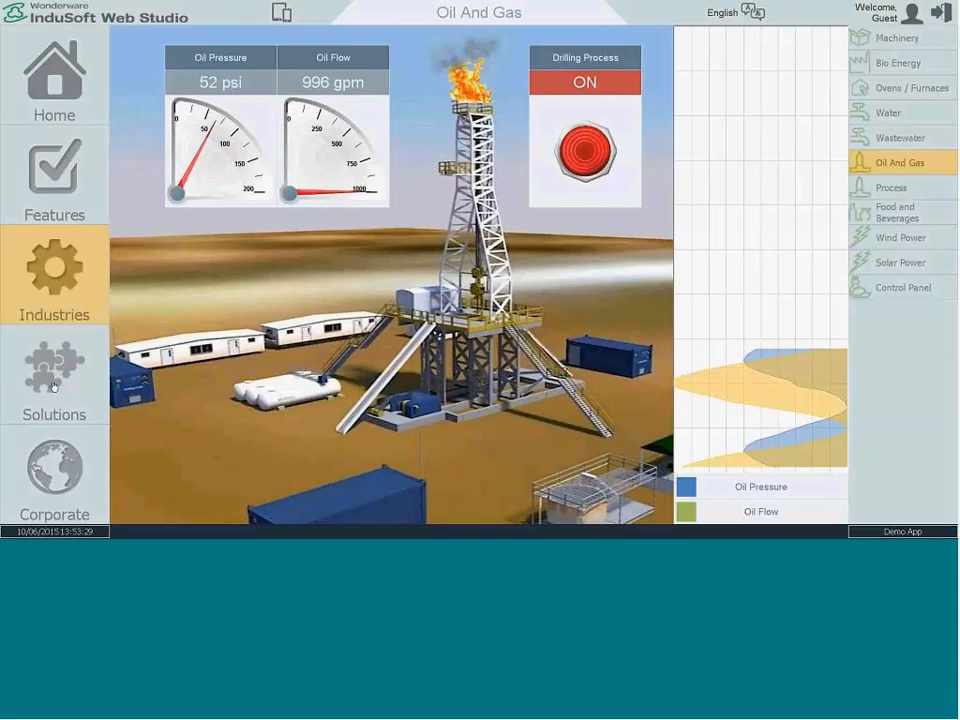
# Step: View the PackML screen in Solutions and the OEE figures for the second and third machines
pyautogui.click(95, 395)
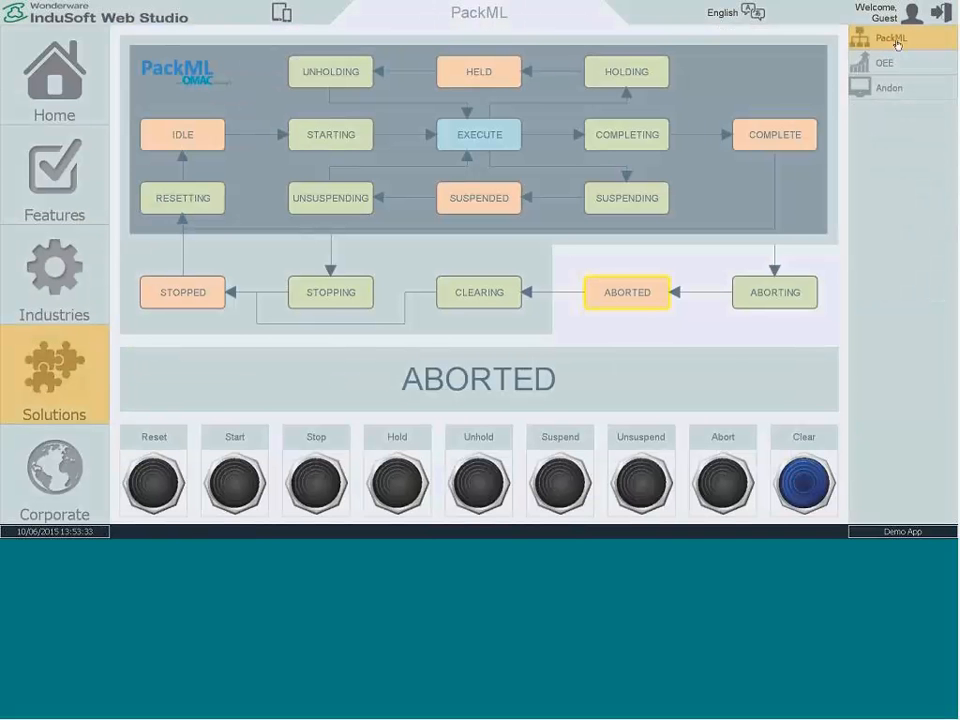
pyautogui.click(893, 95)
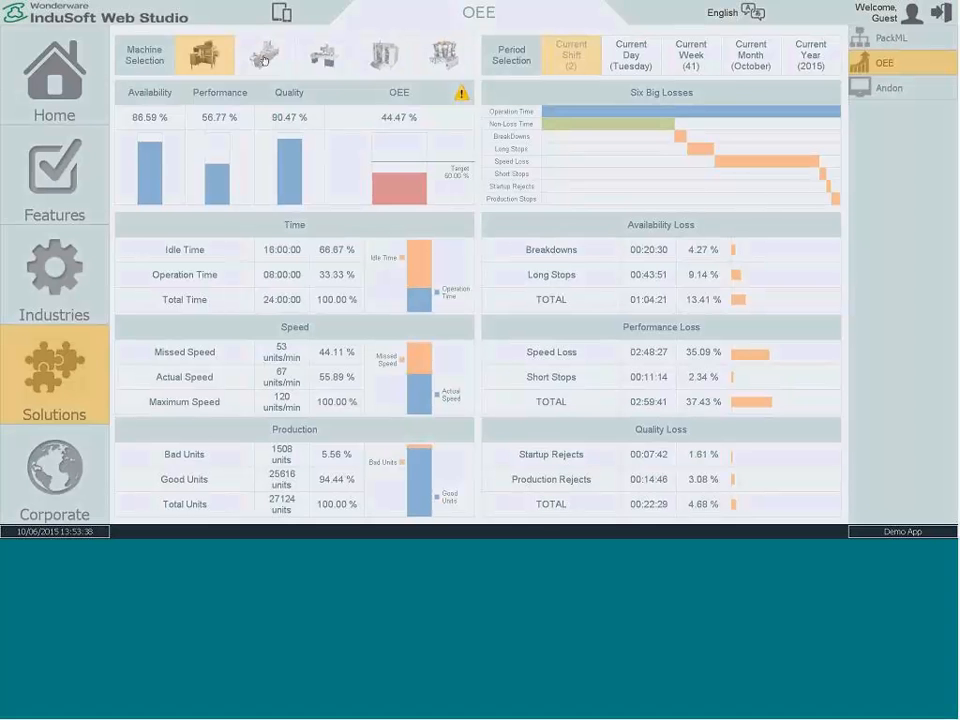
pyautogui.click(264, 58)
pyautogui.click(324, 56)
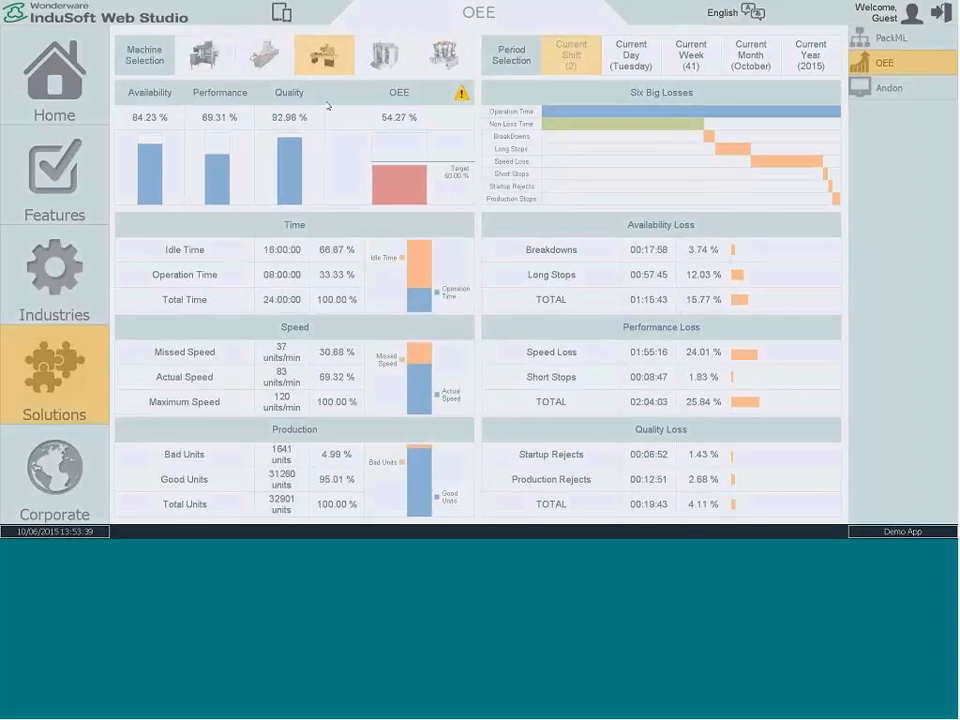
# Step: View the OEE figures for the fourth and fifth machines, the Andon screen, and the Corporate web site, and return to Home
pyautogui.click(384, 56)
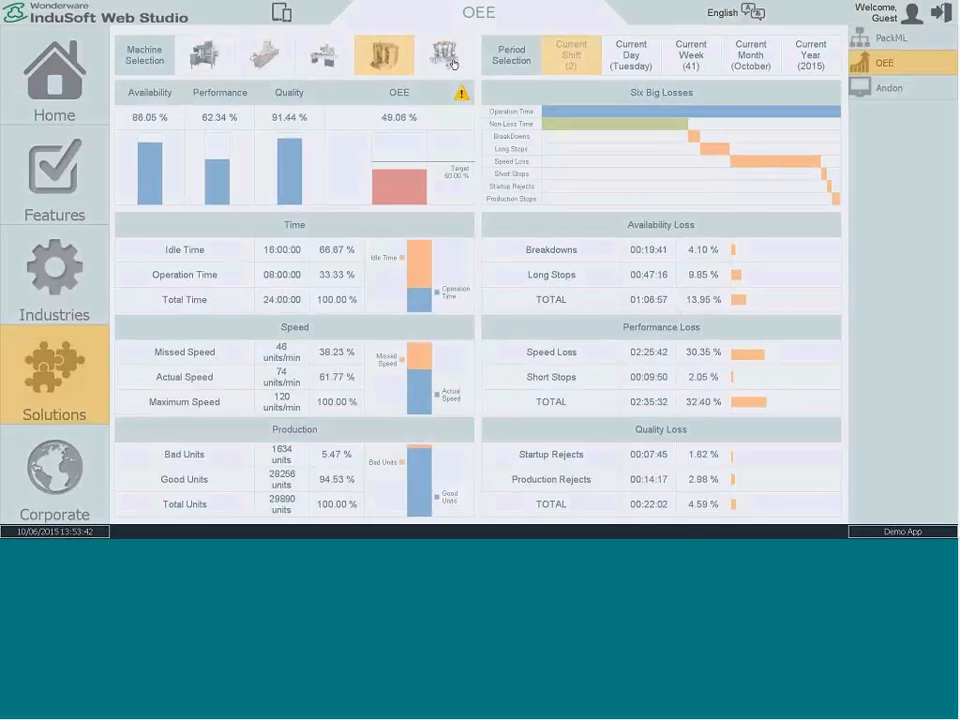
pyautogui.click(452, 62)
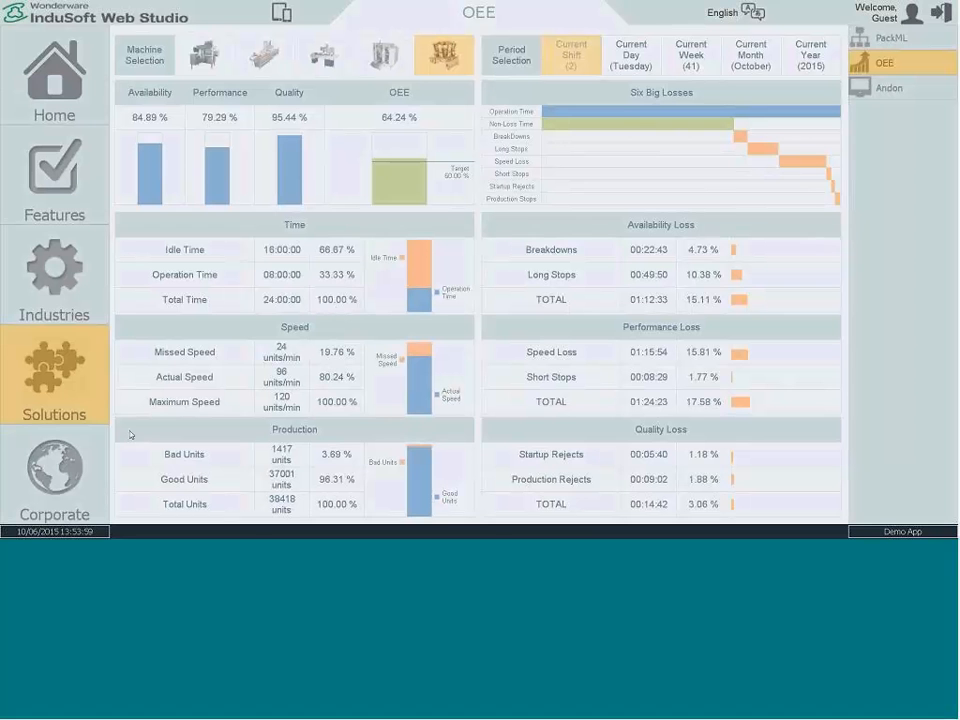
pyautogui.click(884, 99)
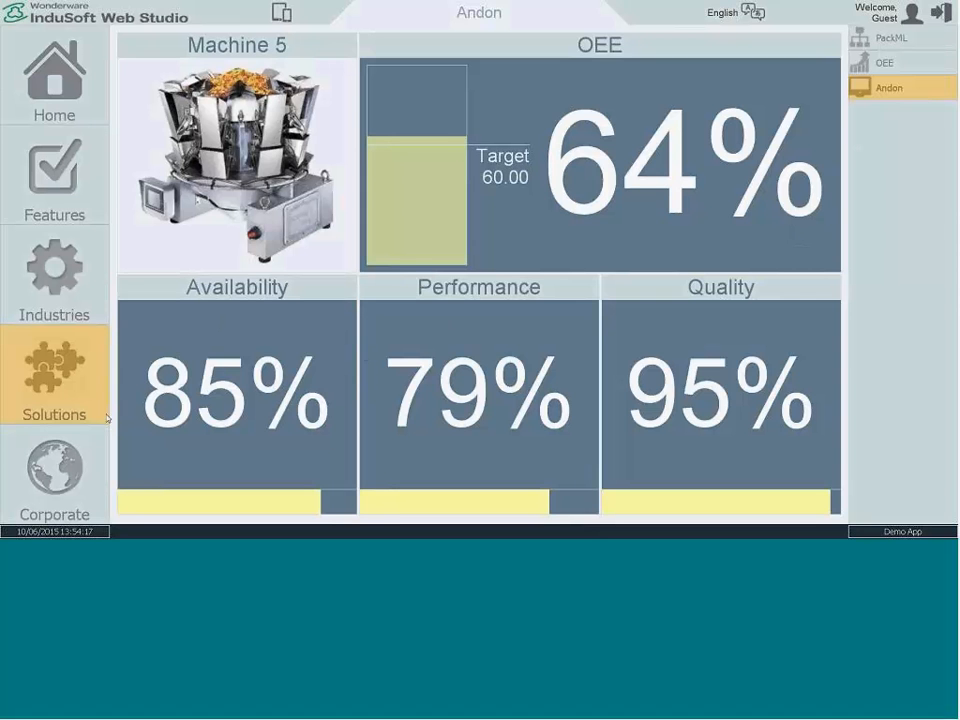
pyautogui.click(56, 446)
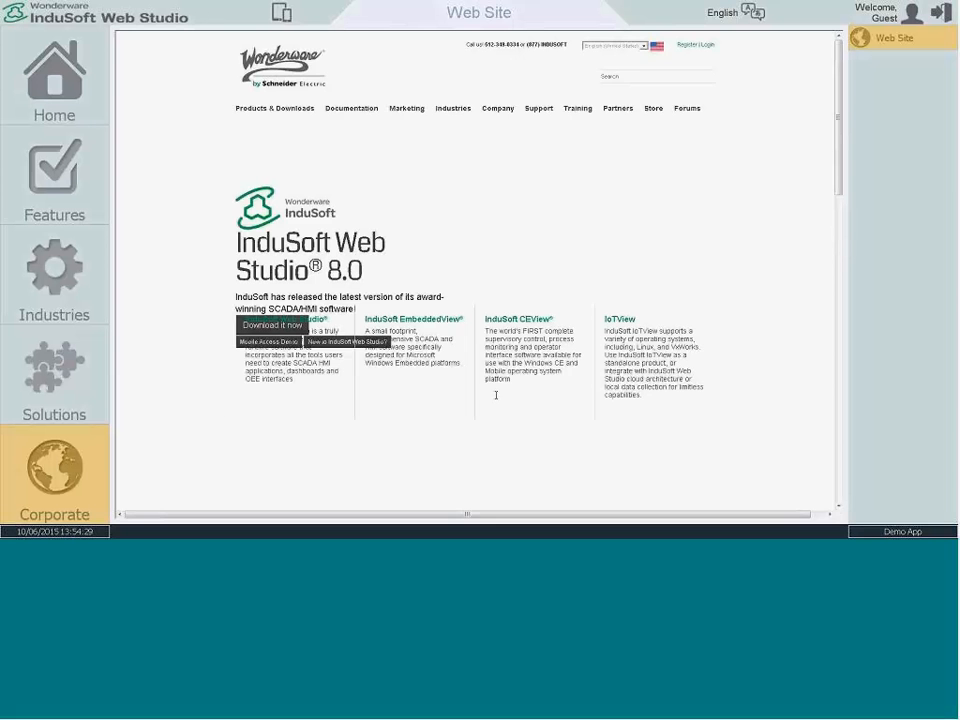
pyautogui.click(43, 108)
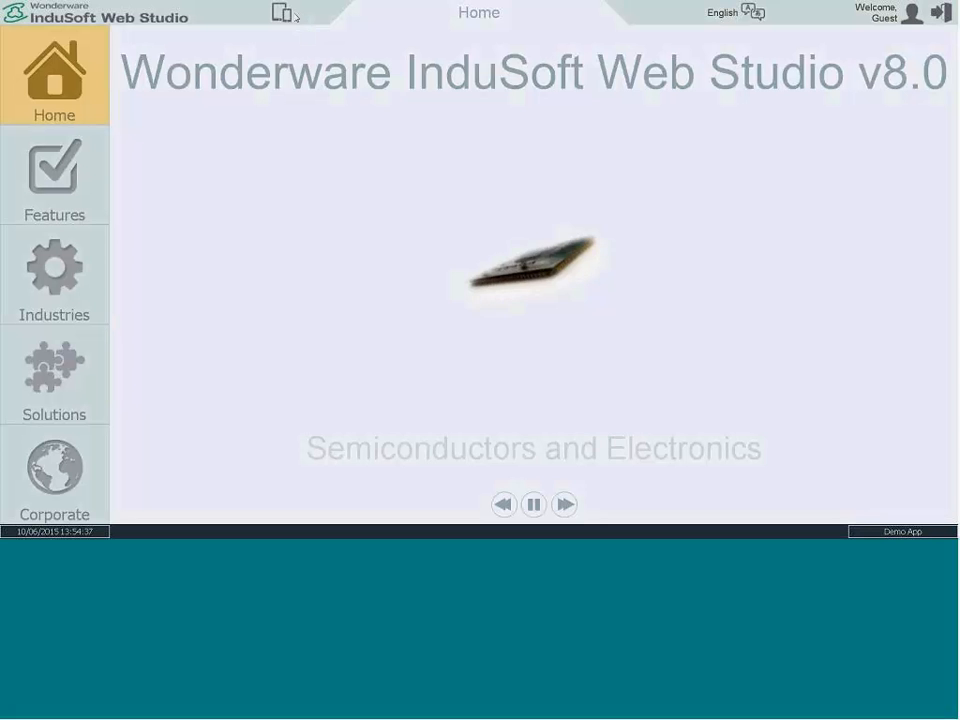
# Step: Switch the application language to Portuguese and Japanese in turn, and set it back to English
pyautogui.click(725, 13)
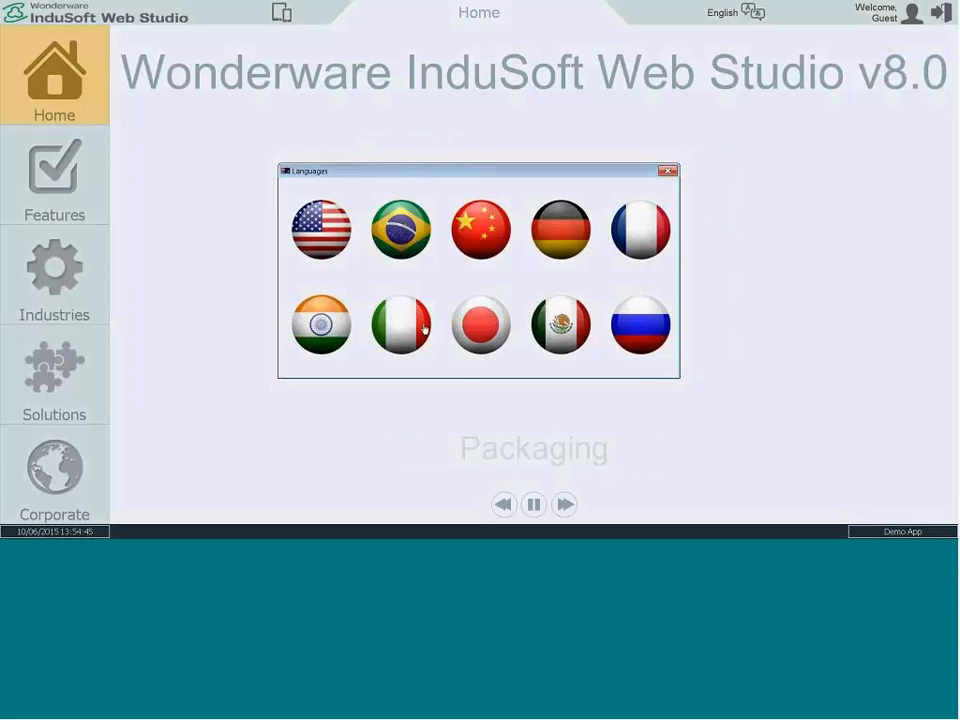
pyautogui.click(403, 240)
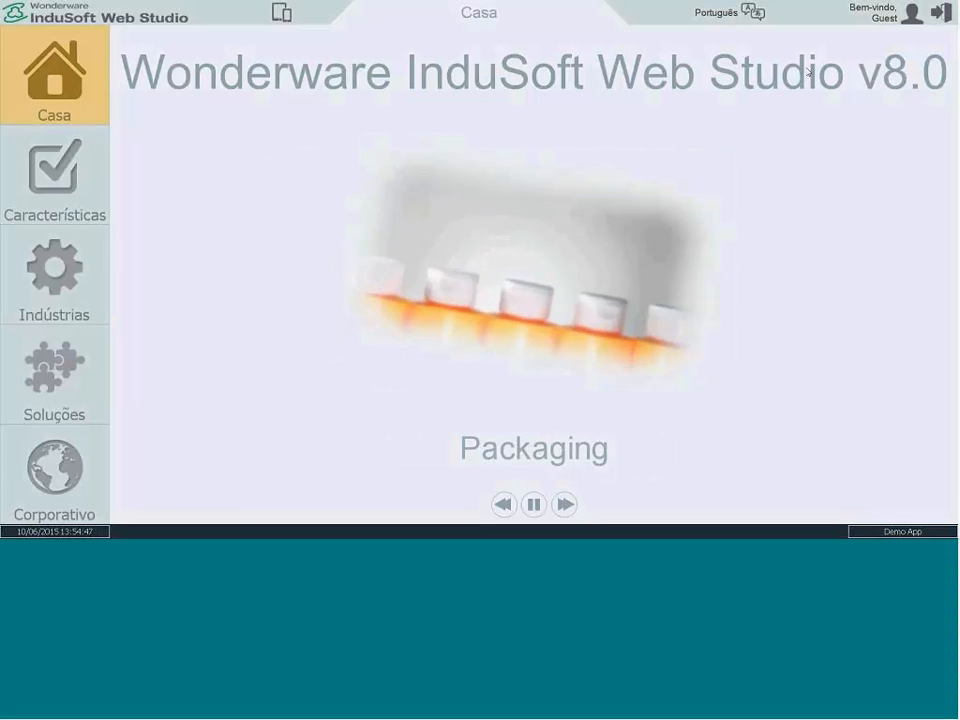
pyautogui.click(740, 12)
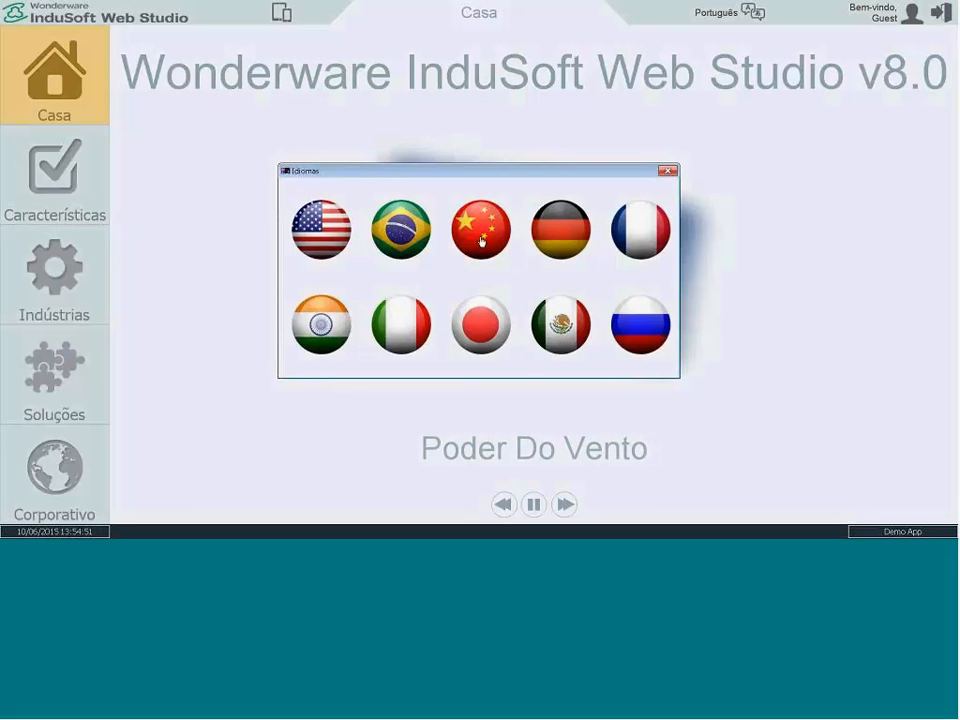
pyautogui.click(481, 326)
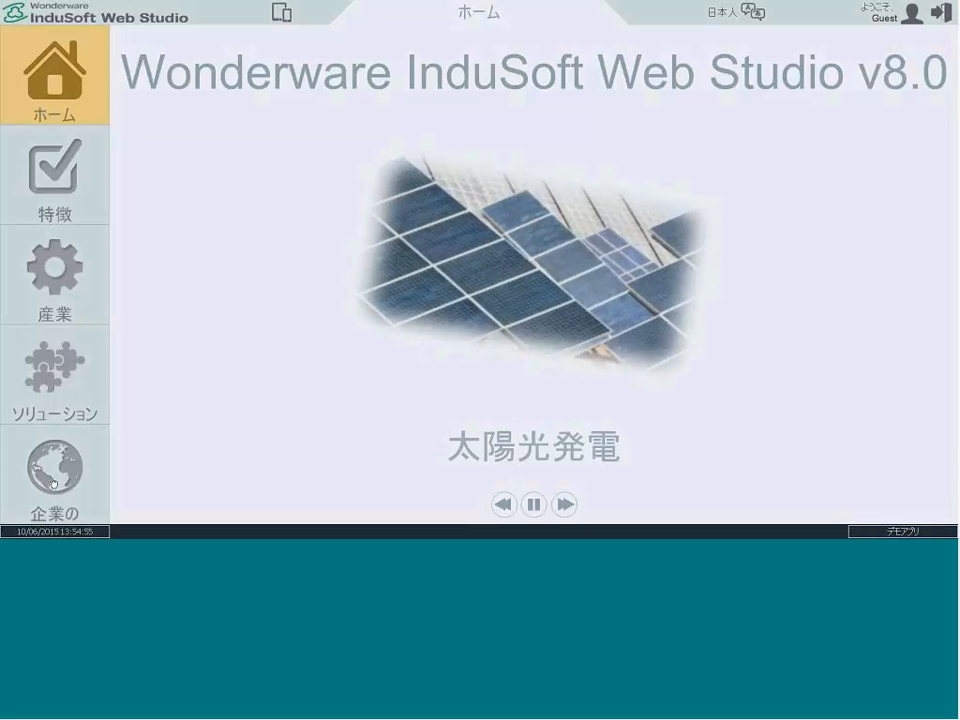
pyautogui.click(751, 14)
pyautogui.click(315, 251)
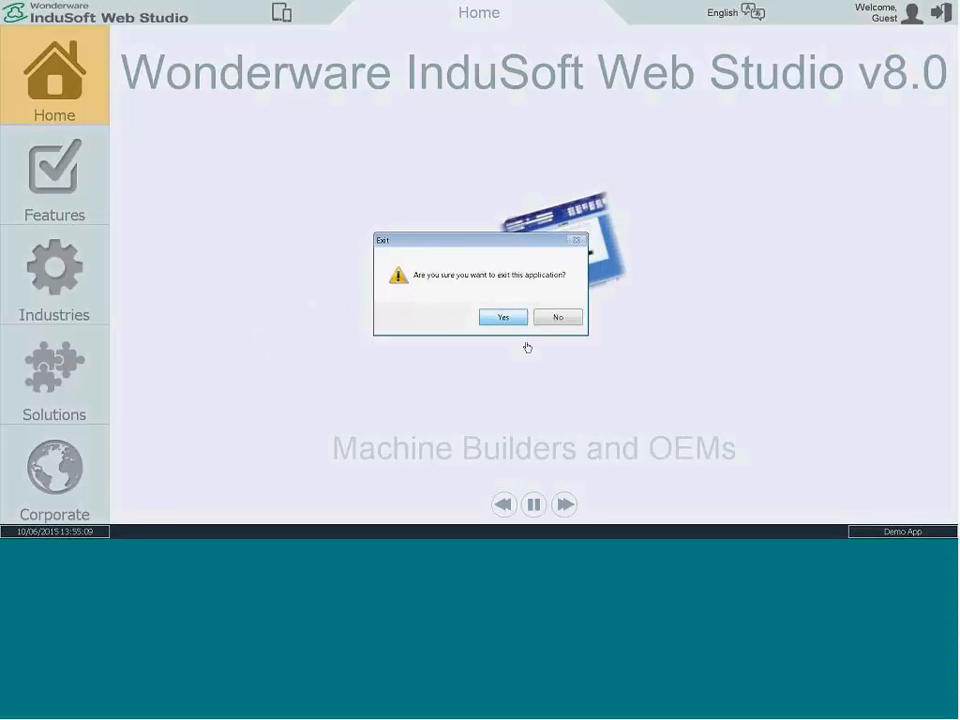
# Step: Exit the running demo application and review the project's list of screens down to the Solutions screens
pyautogui.click(507, 318)
pyautogui.click(20, 131)
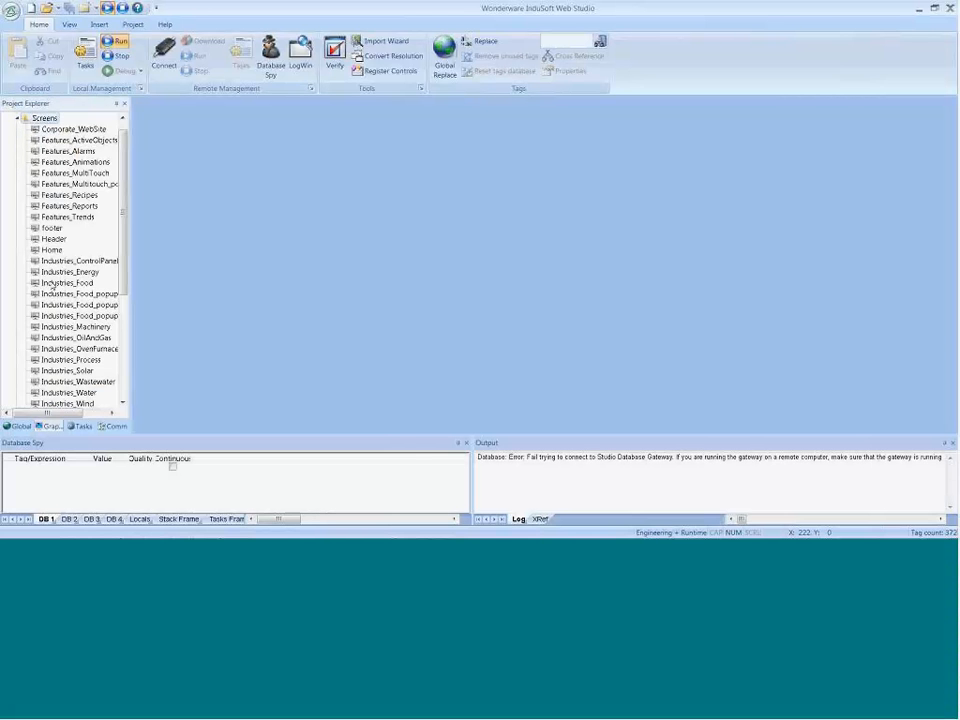
pyautogui.moveTo(121, 266); pyautogui.dragTo(123, 315)
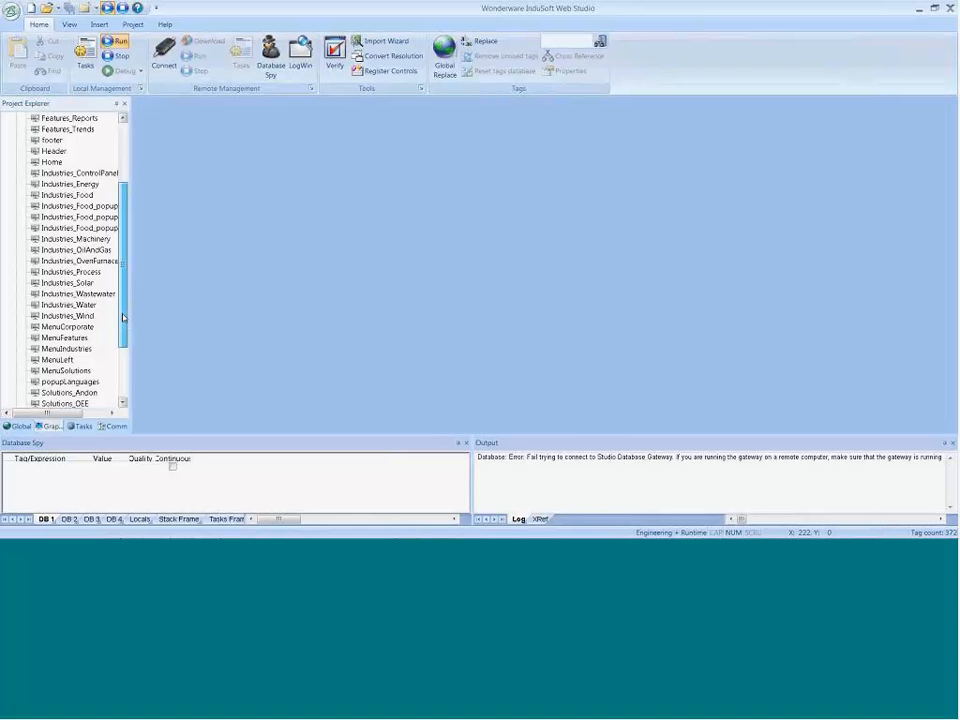
pyautogui.moveTo(123, 318); pyautogui.dragTo(123, 323)
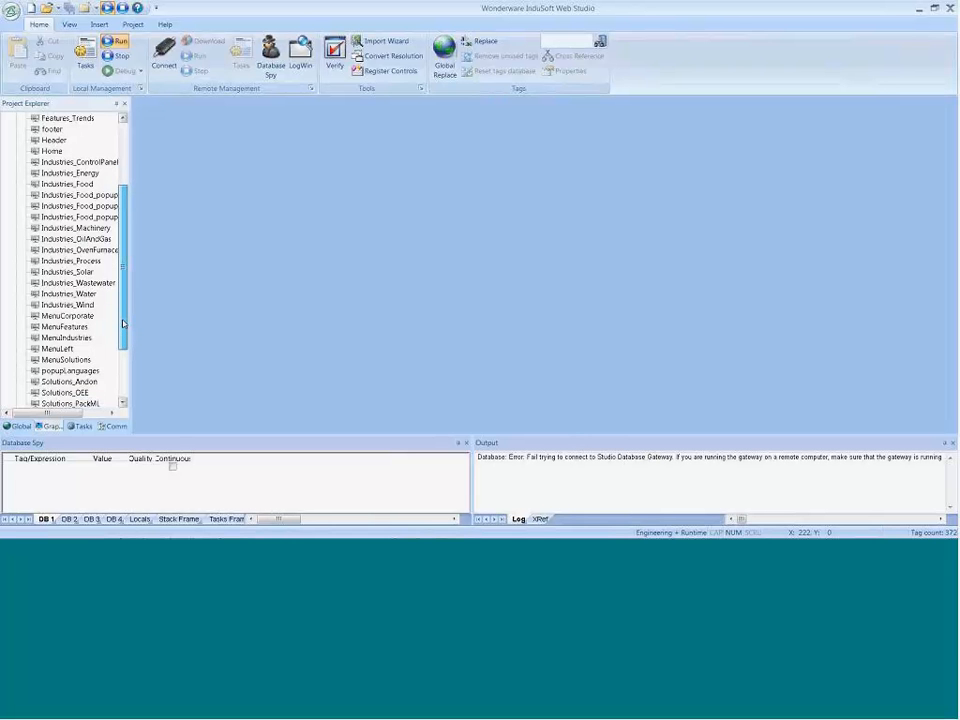
pyautogui.scroll(-3, 77, 317)
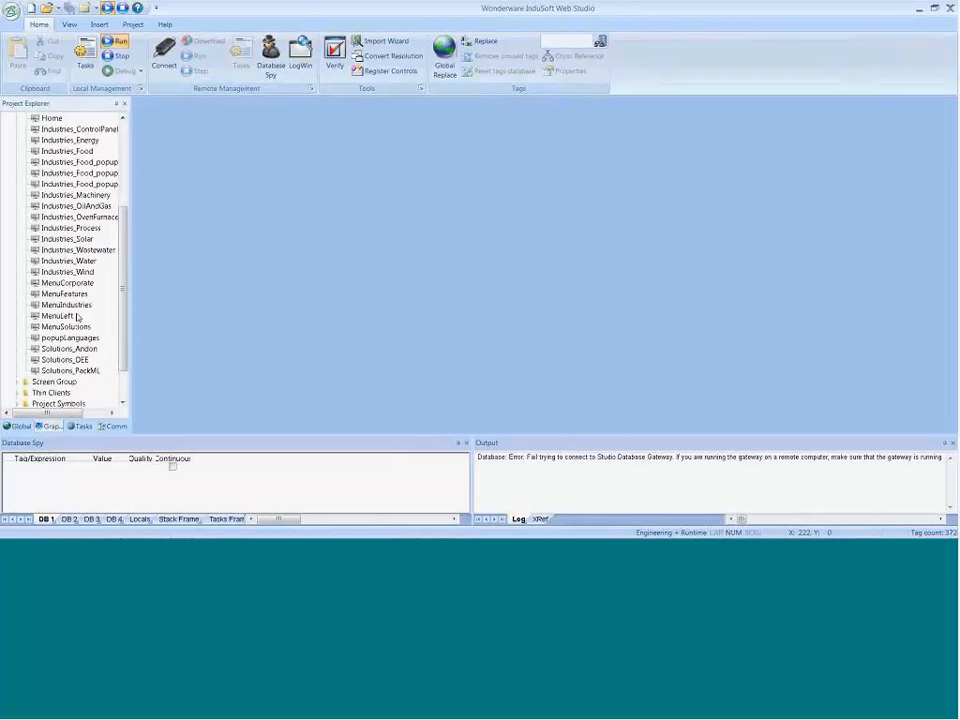
pyautogui.doubleClick(77, 317)
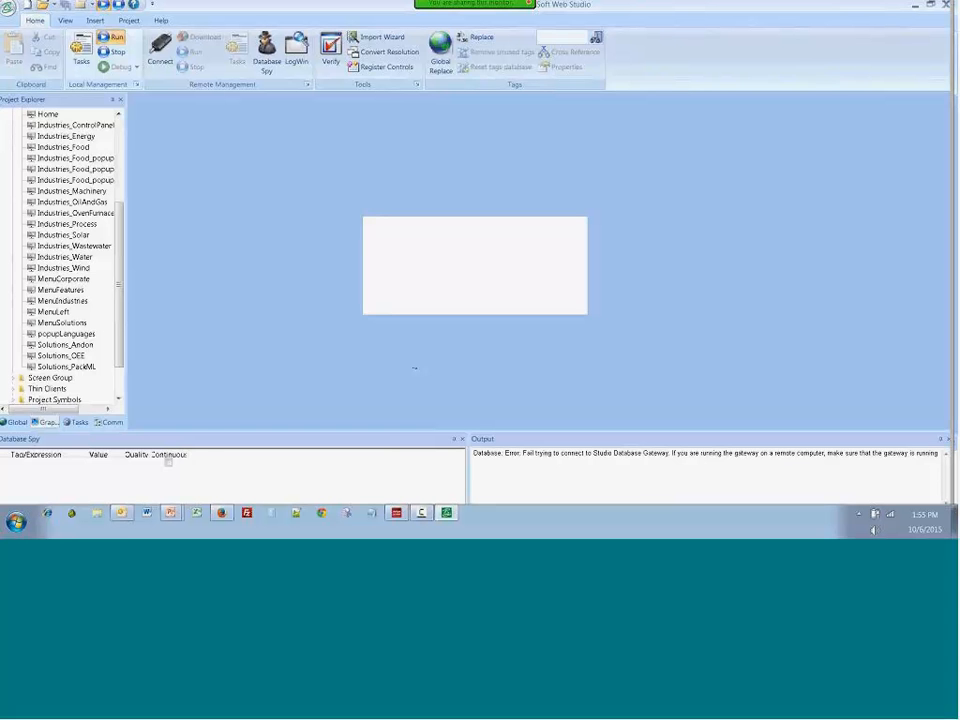
# Step: Close the Microsoft Outlook window
pyautogui.rightClick(121, 512)
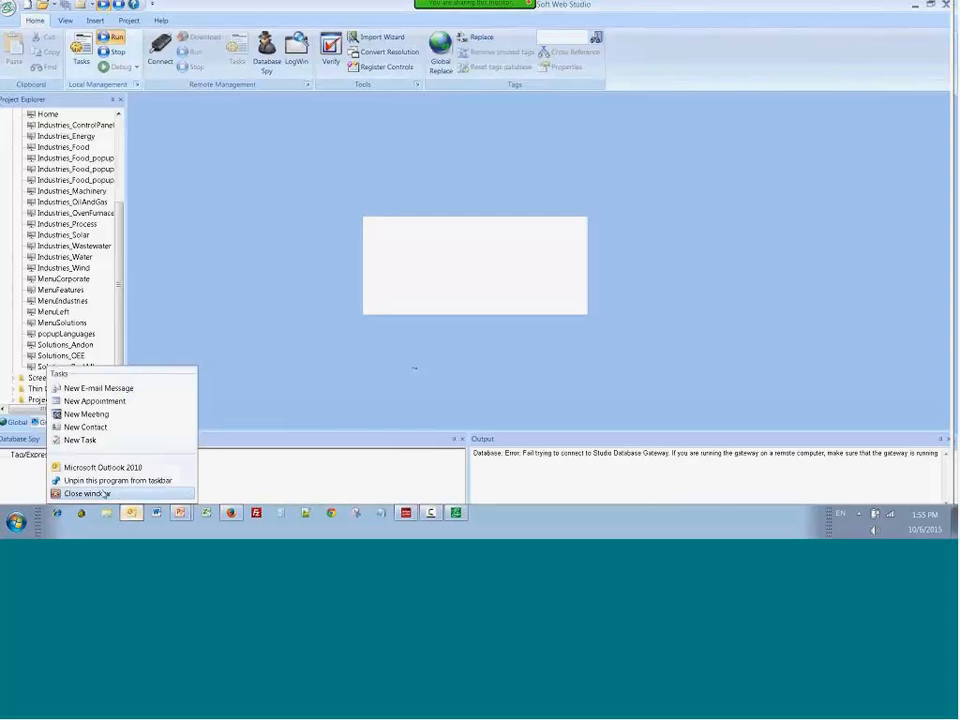
pyautogui.click(103, 493)
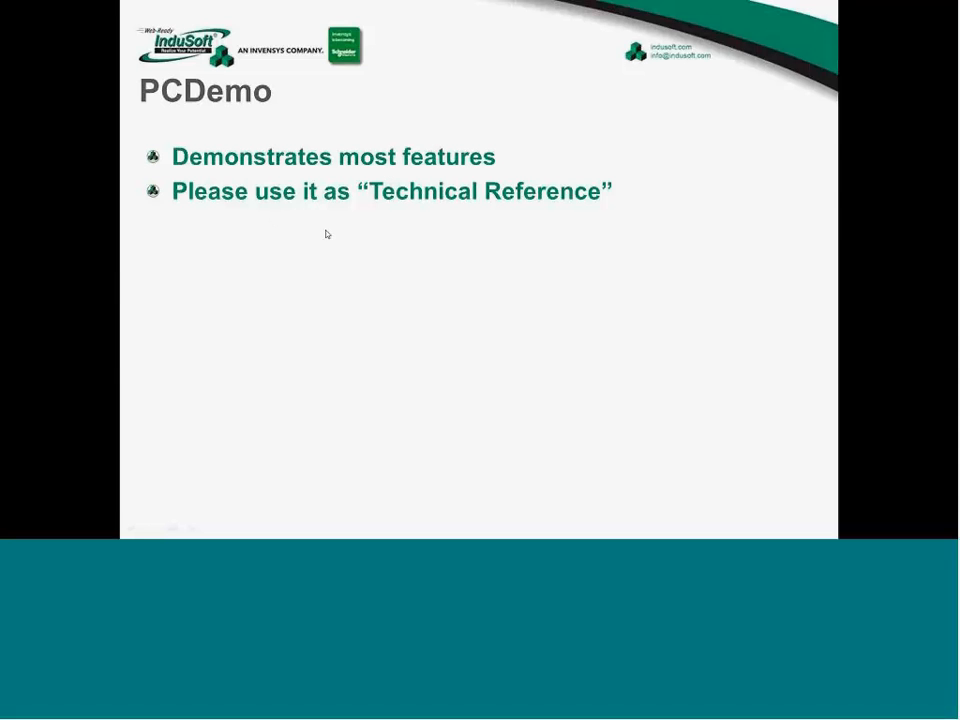
pyautogui.click(330, 263)
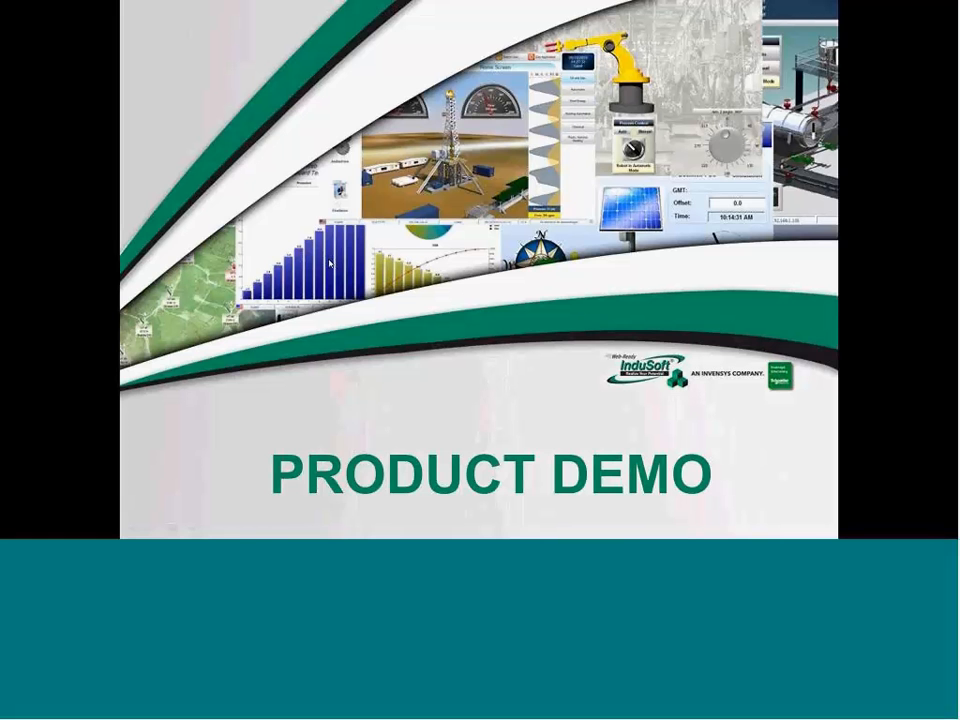
pyautogui.click(330, 263)
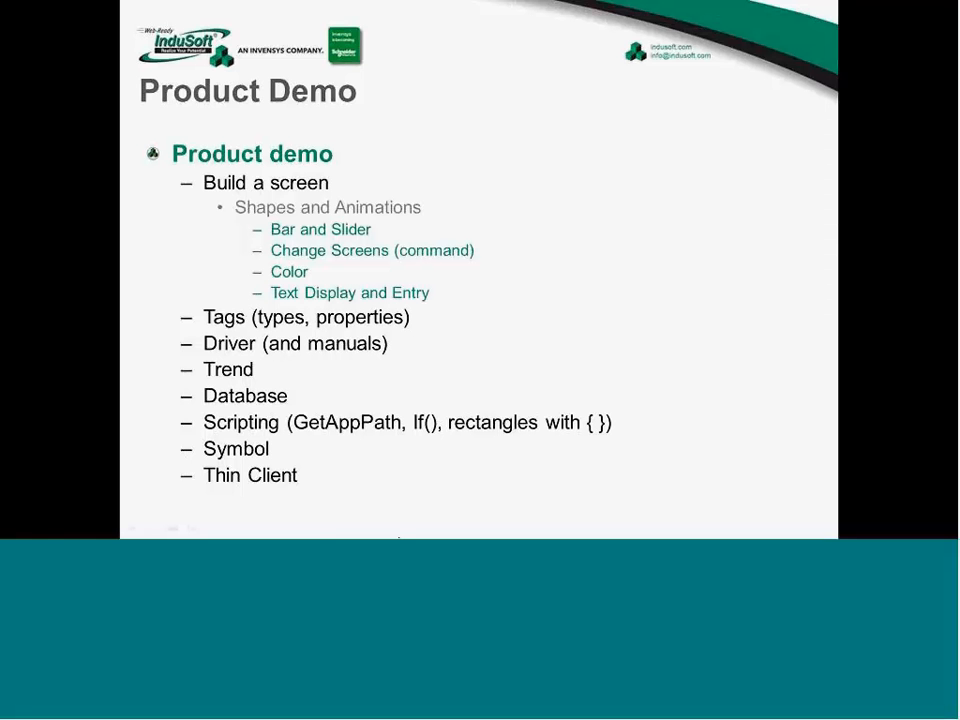
# Step: Switch back to InduSoft Web Studio and remove the Save All command from the Quick Access Toolbar customization
pyautogui.hotkey('alt', 'Tab')
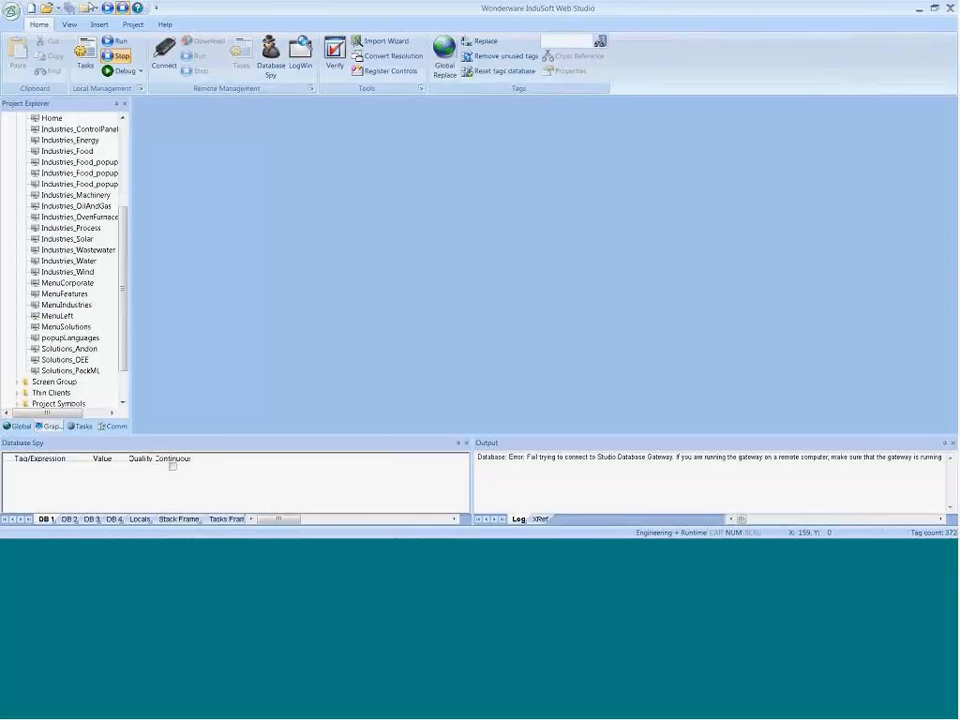
pyautogui.click(156, 8)
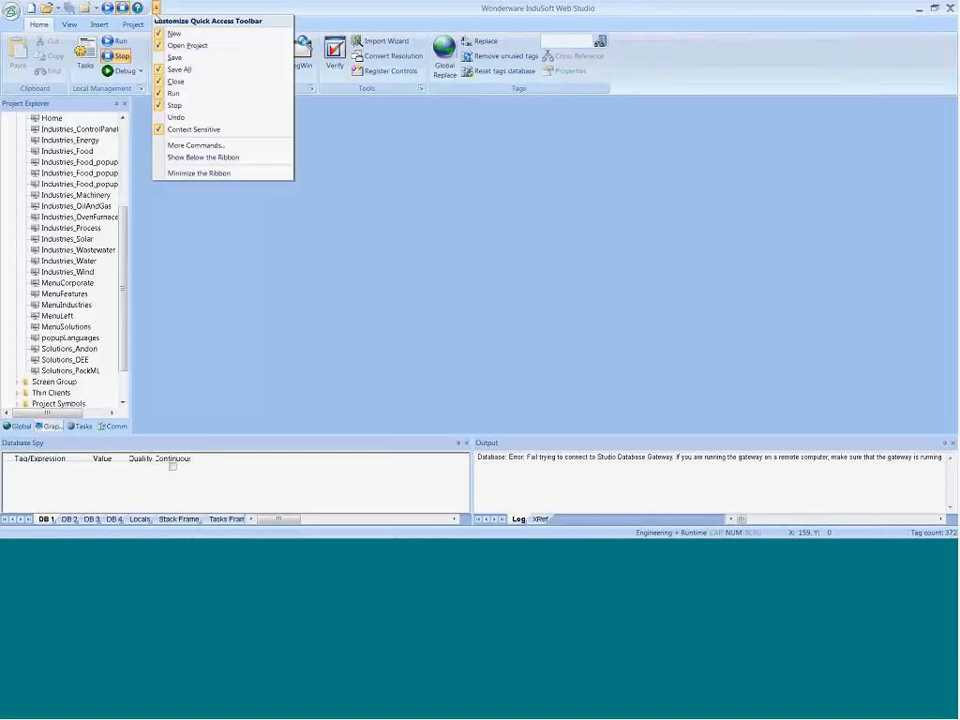
pyautogui.click(193, 149)
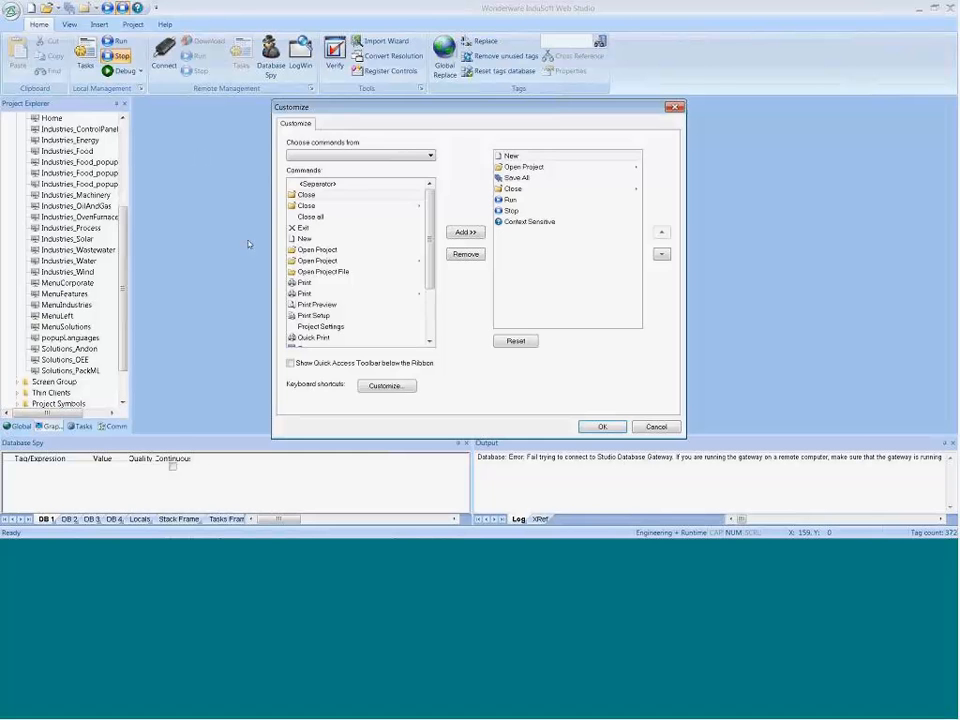
pyautogui.click(516, 177)
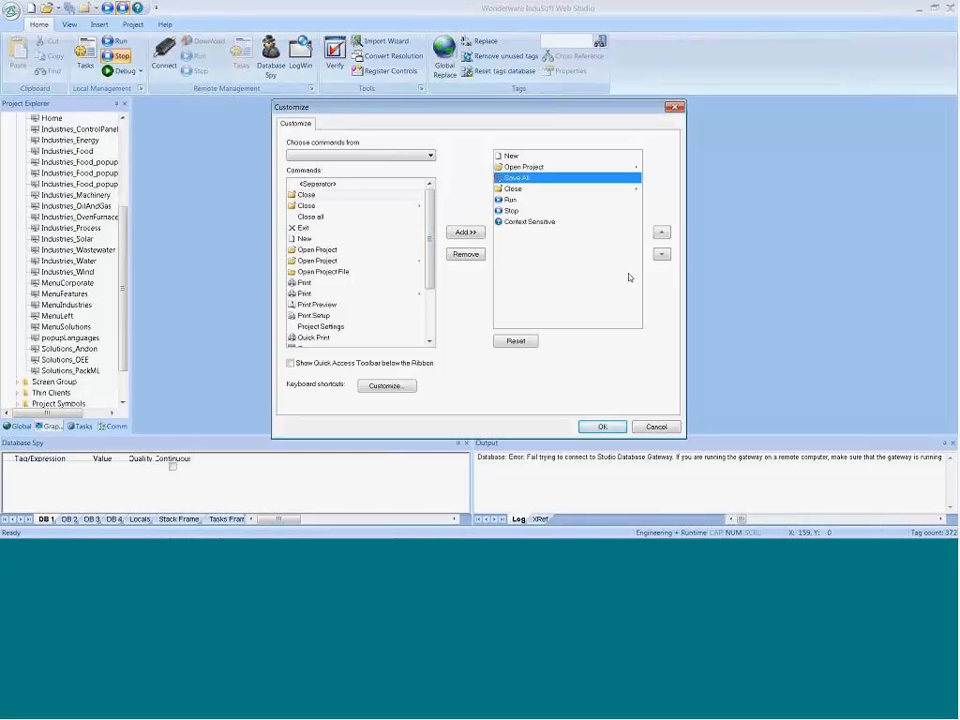
pyautogui.click(467, 256)
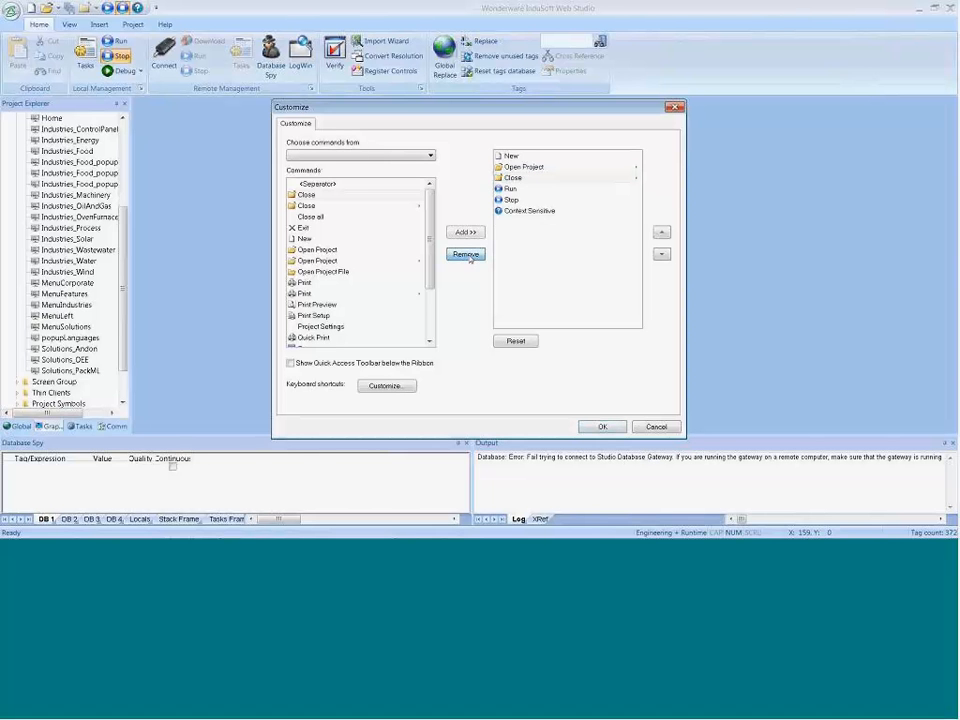
# Step: Add the Fit to Window command from the View category, move it up between Close and Run, and apply the toolbar customization
pyautogui.scroll(-2, 380, 250)
pyautogui.click(430, 155)
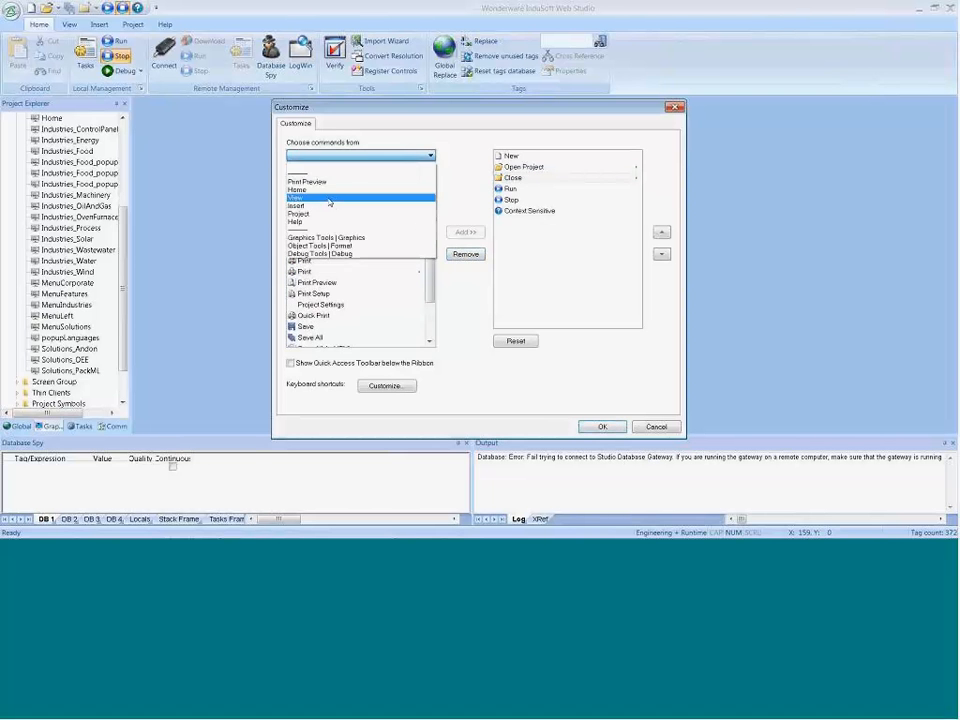
pyautogui.click(310, 193)
pyautogui.click(322, 228)
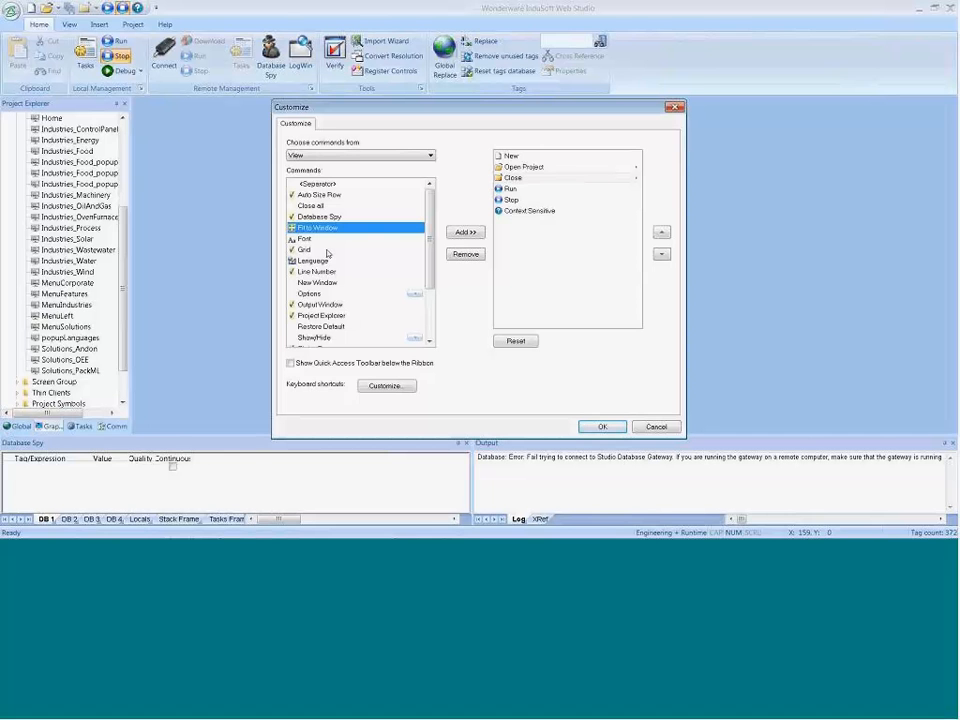
pyautogui.click(470, 233)
pyautogui.click(530, 222)
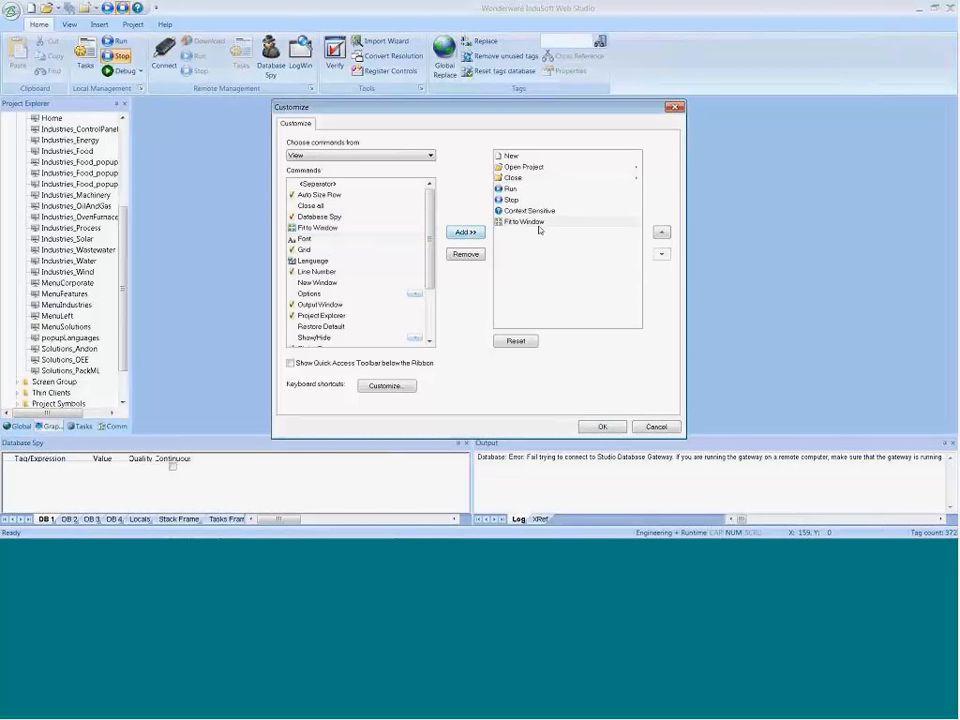
pyautogui.click(661, 232)
pyautogui.click(661, 232)
pyautogui.click(661, 232)
pyautogui.click(602, 426)
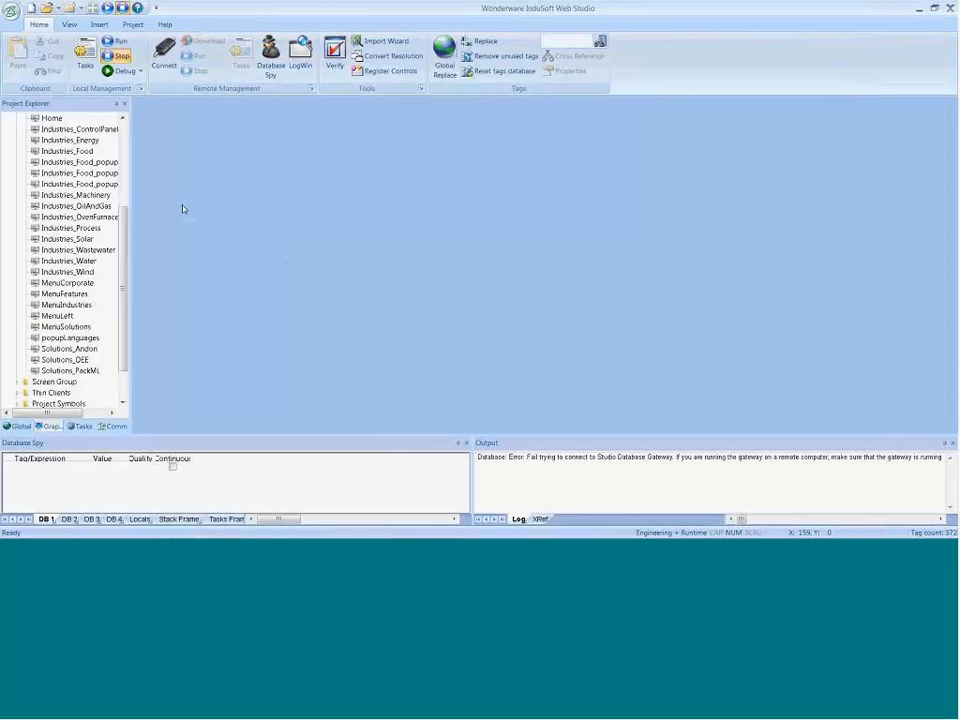
# Step: Start a new project and preview the Windows Local Interface, Windows Advanced Server Plus, Embedded Professional and Windows Operator Workstation product types
pyautogui.click(10, 12)
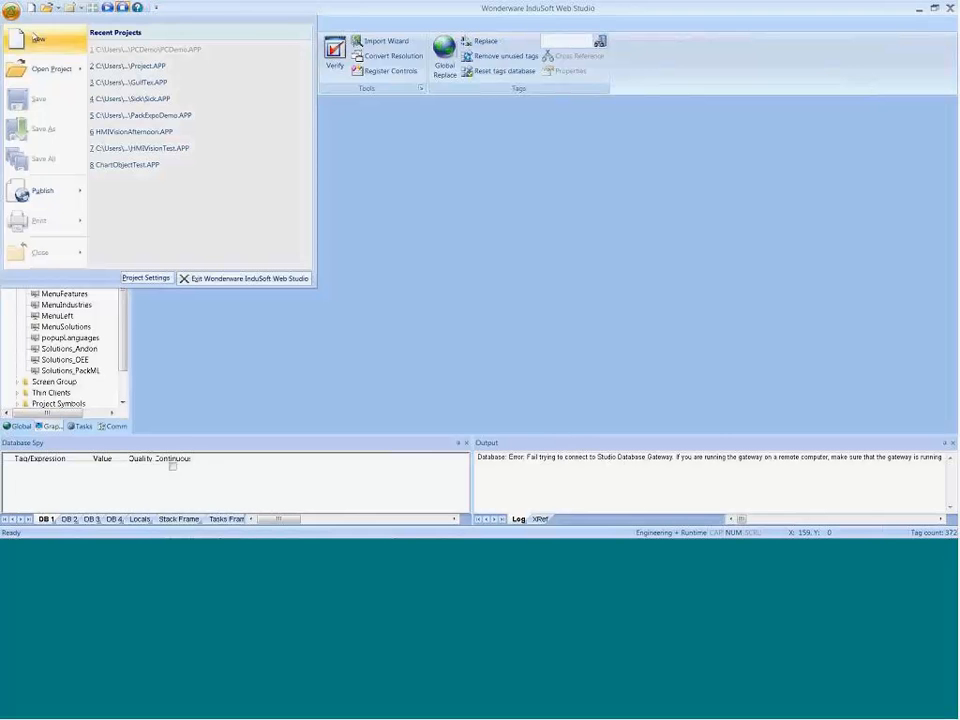
pyautogui.click(37, 39)
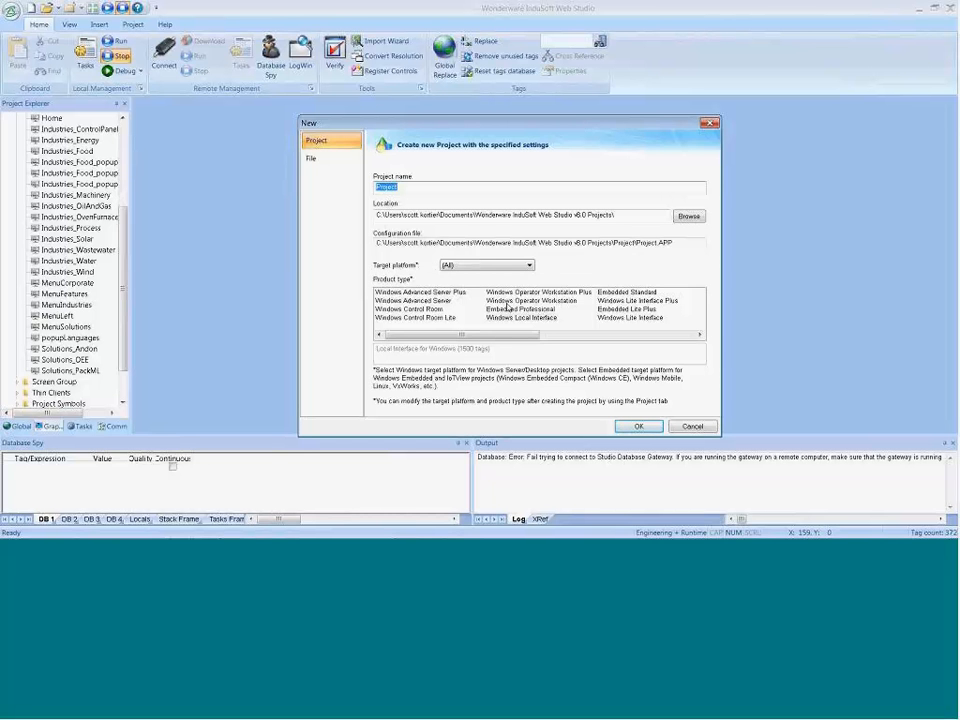
pyautogui.click(510, 317)
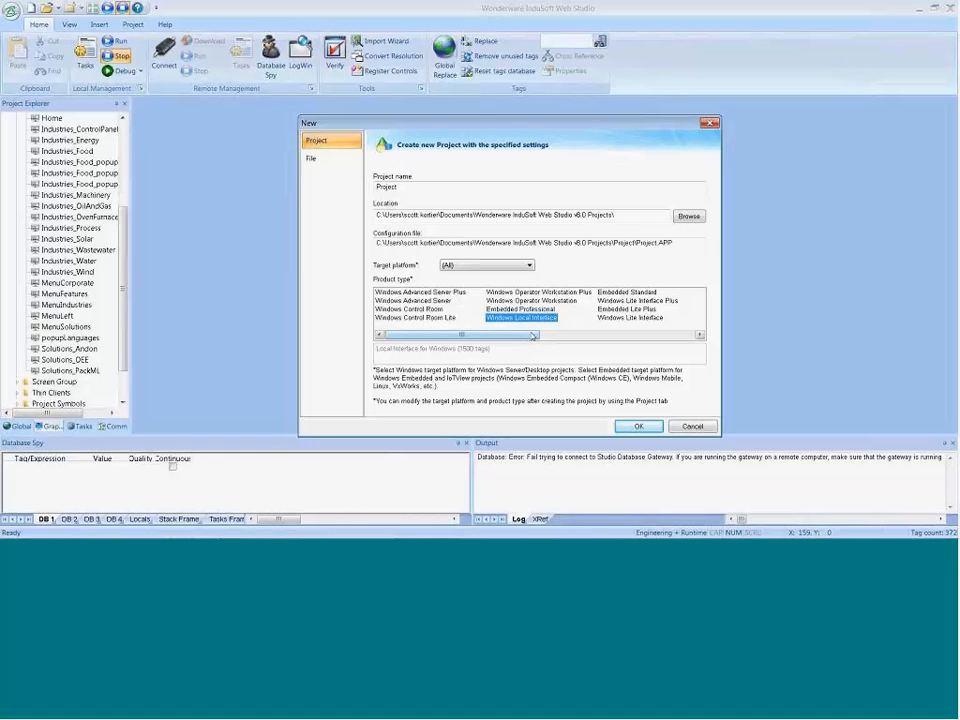
pyautogui.click(418, 292)
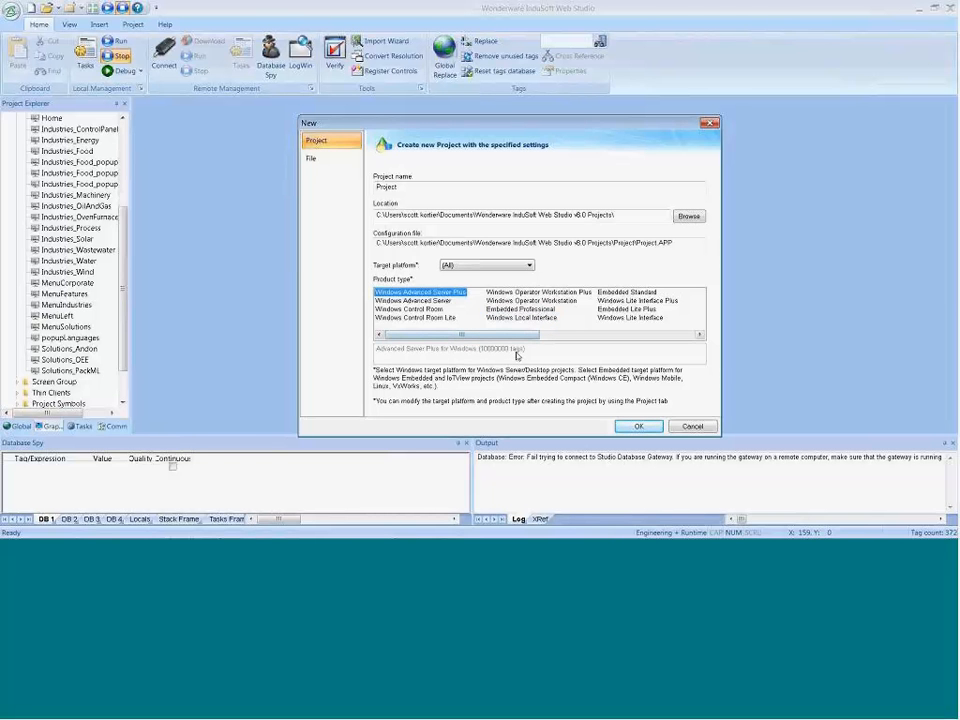
pyautogui.click(517, 318)
pyautogui.click(510, 309)
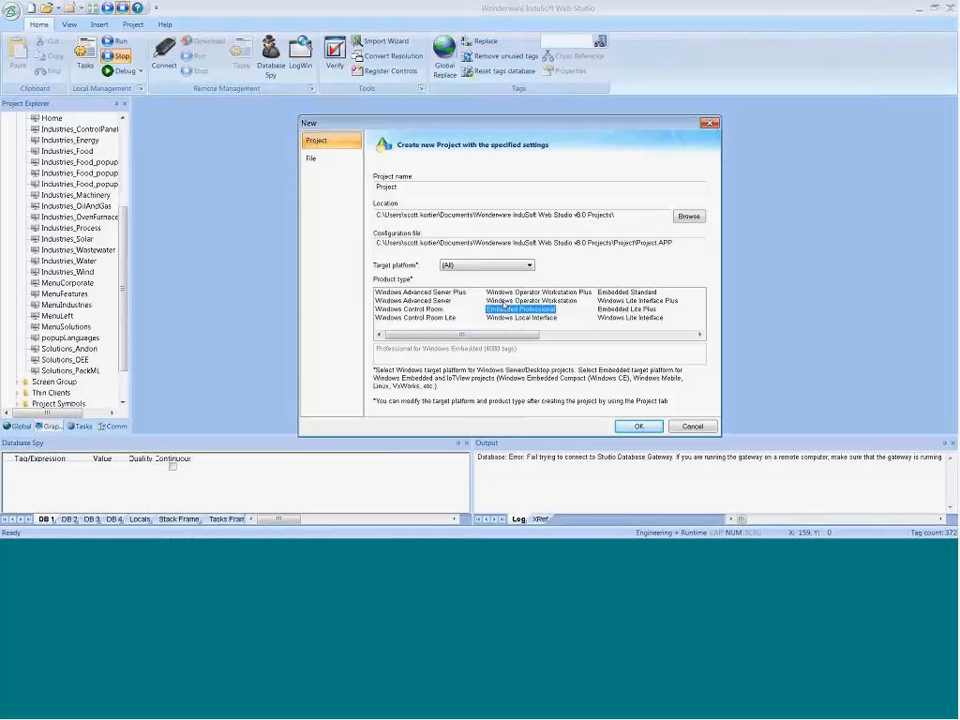
pyautogui.click(502, 300)
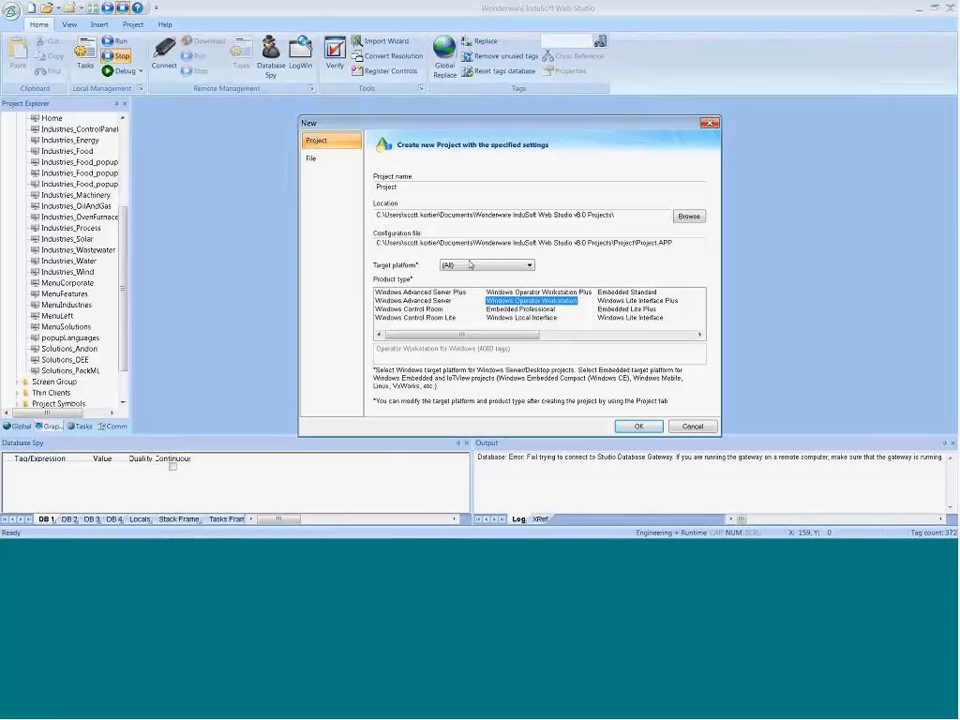
# Step: Compare the product types offered for the Windows and Embedded target platforms, and return the target platform to (All)
pyautogui.click(422, 186)
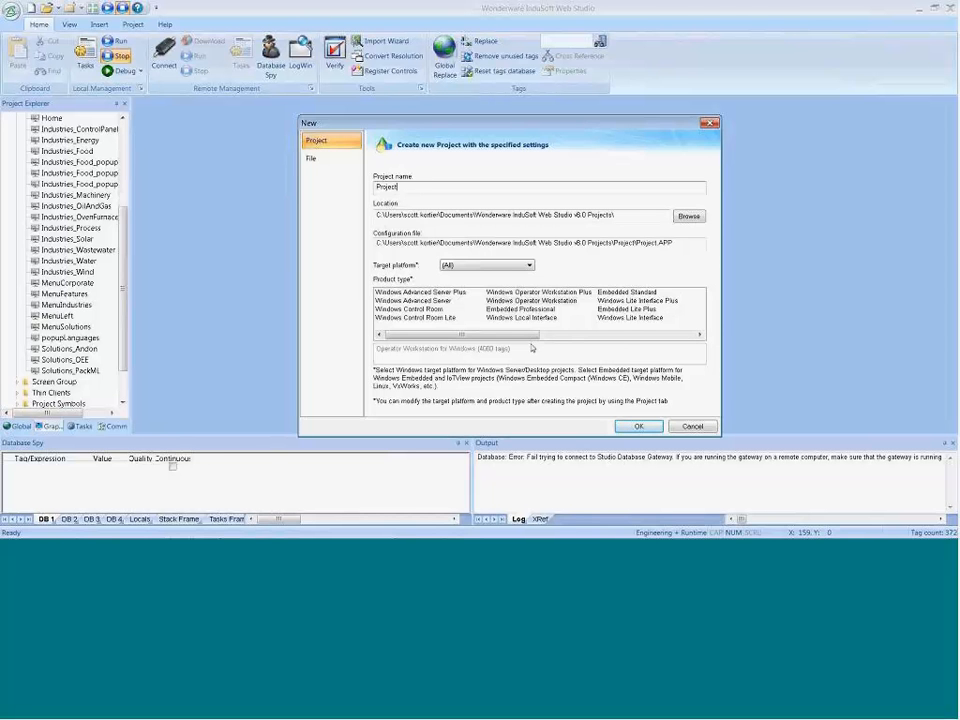
pyautogui.click(465, 265)
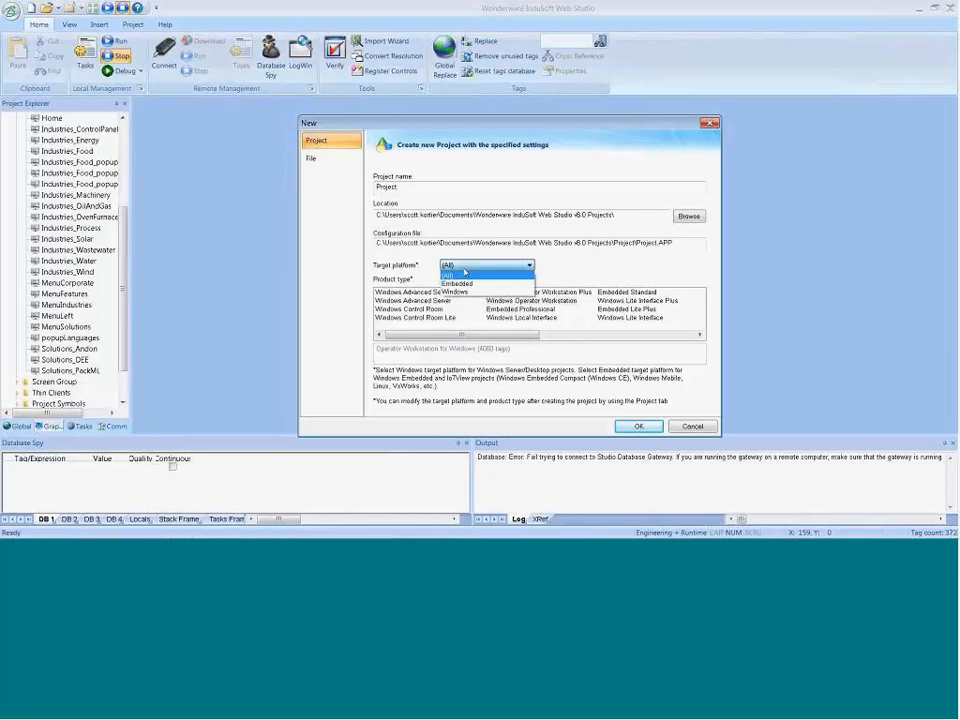
pyautogui.click(462, 291)
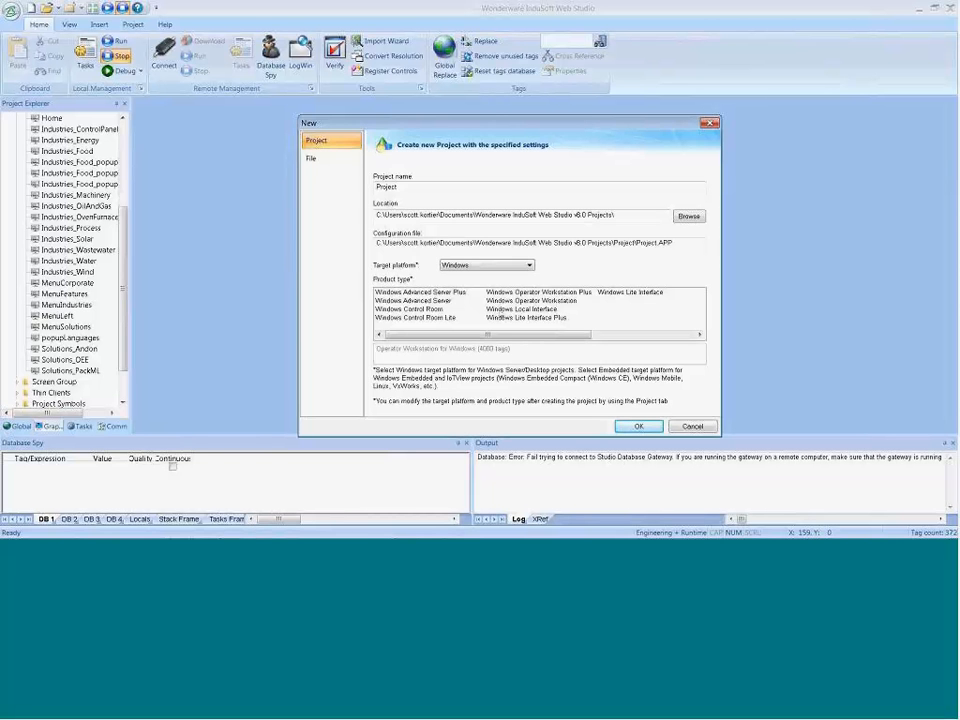
pyautogui.click(512, 309)
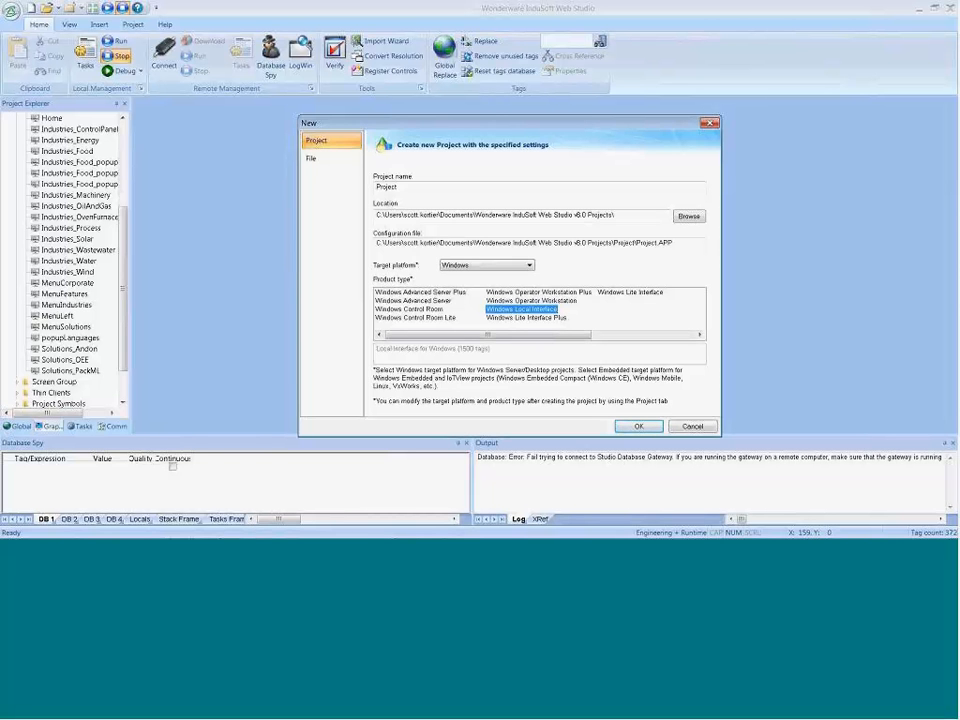
pyautogui.click(487, 265)
pyautogui.click(481, 285)
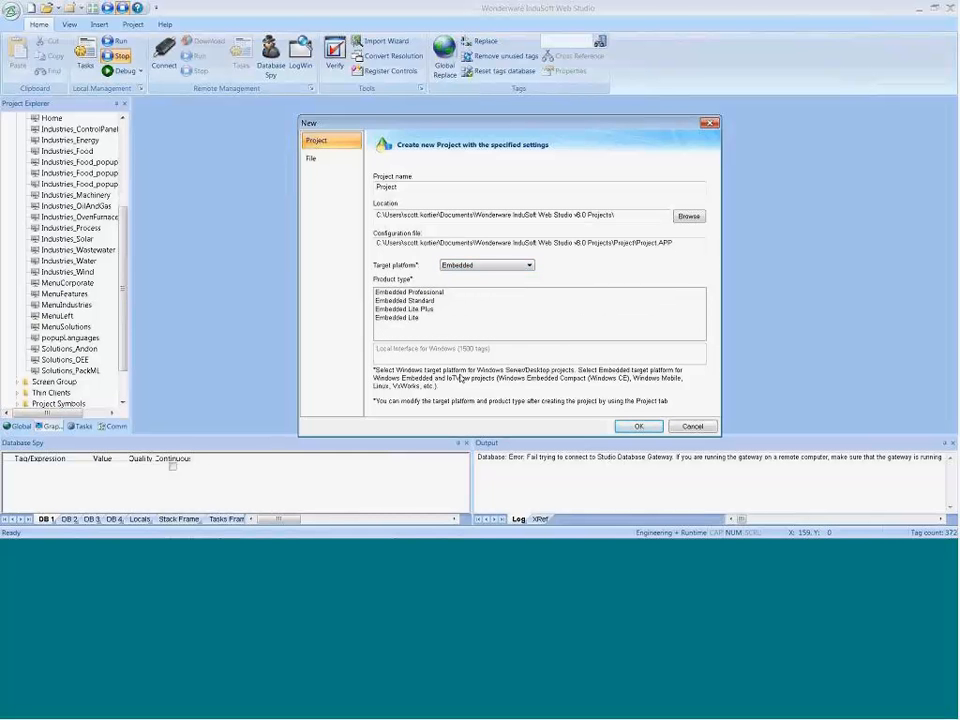
pyautogui.click(479, 269)
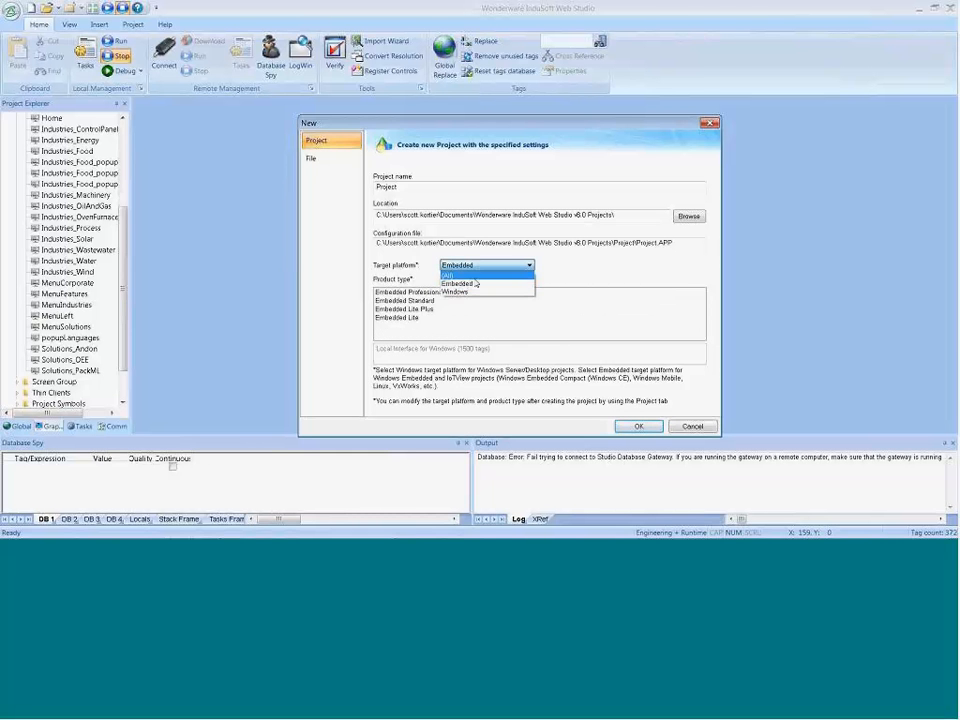
pyautogui.click(476, 276)
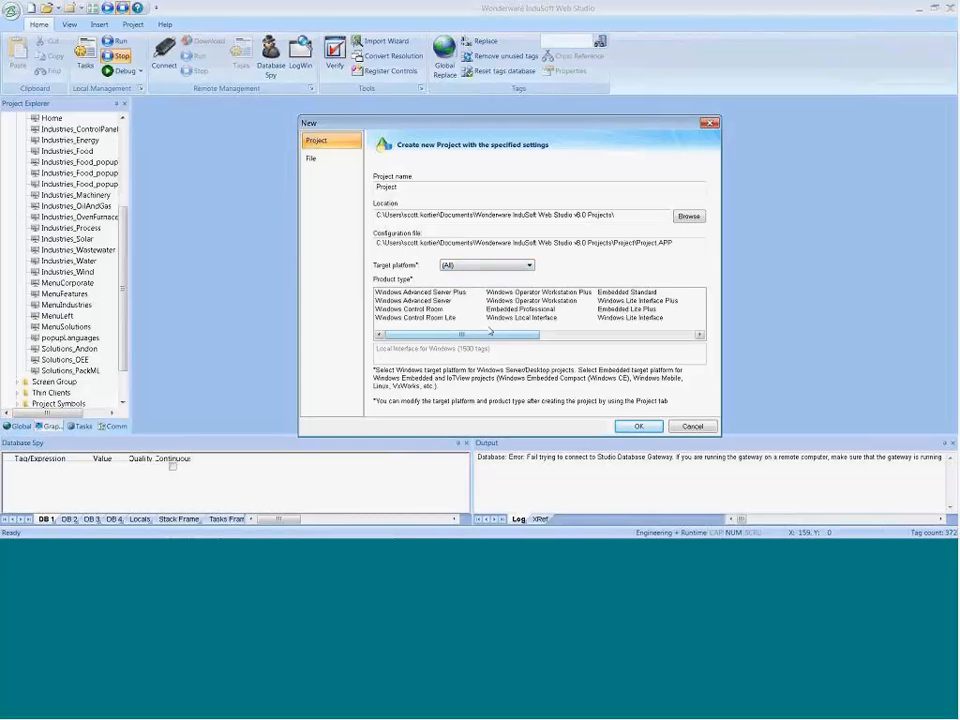
# Step: Choose the Windows Local Interface product type, try to create the project as Project, and decline overwriting the existing directory
pyautogui.click(521, 317)
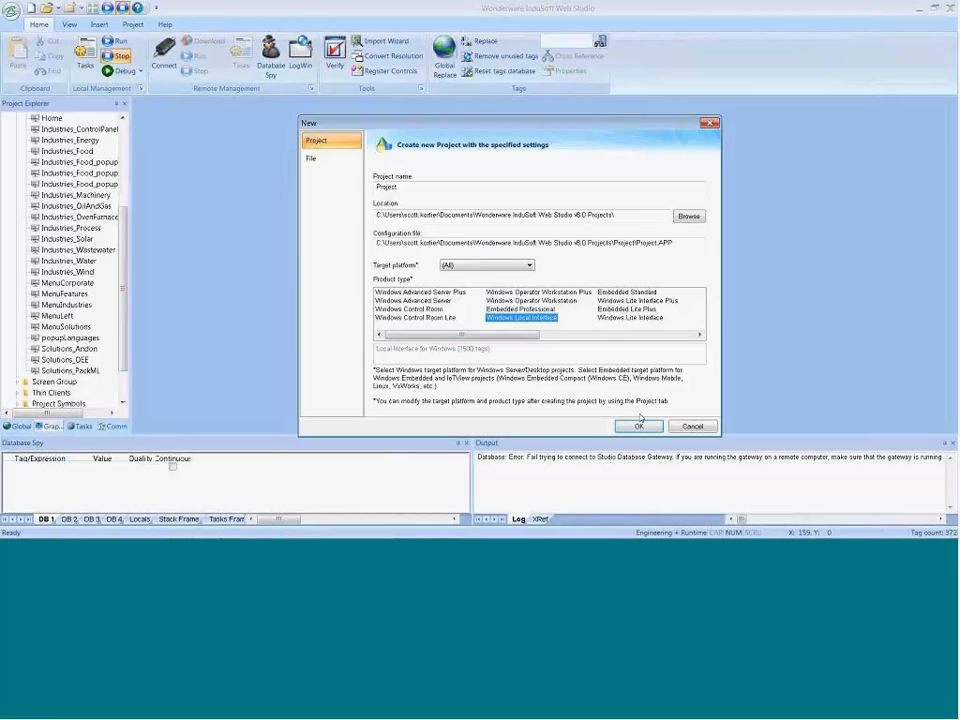
pyautogui.press('Return')
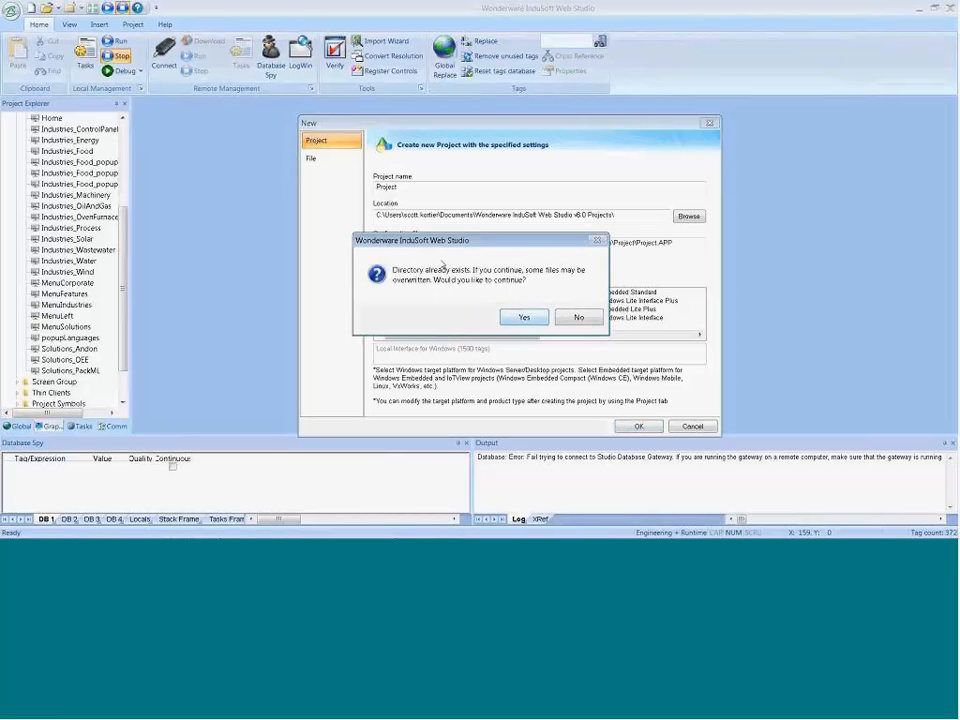
pyautogui.click(576, 320)
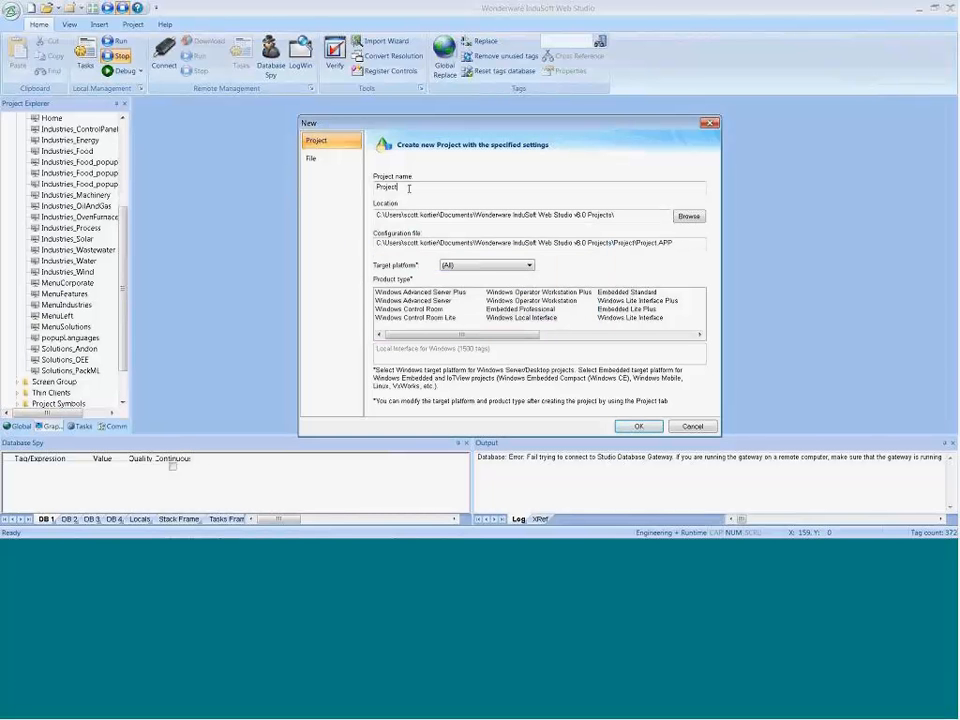
# Step: Name the new project JumpStart151006
pyautogui.moveTo(409, 188); pyautogui.dragTo(332, 188)
pyautogui.write('JumpStart15')
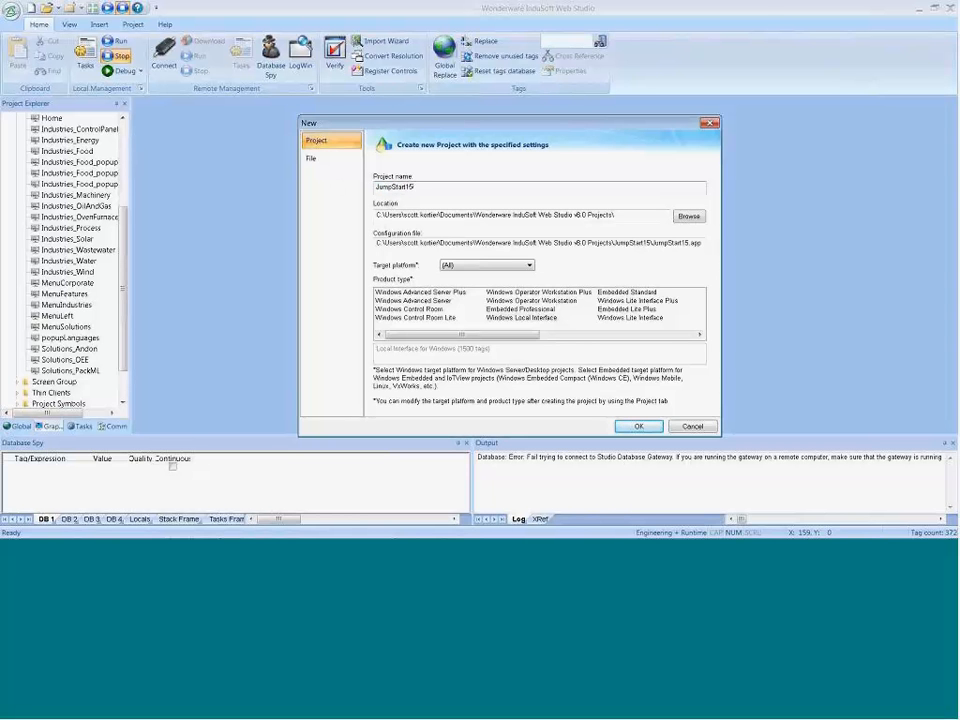
pyautogui.write('1006')
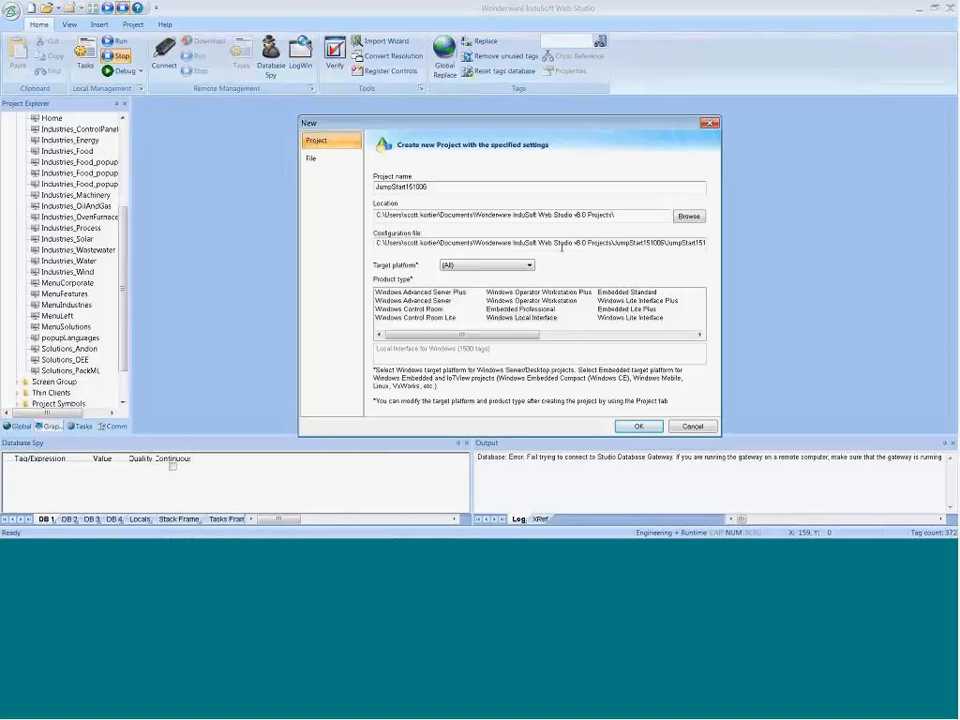
# Step: Check the project folder and application file in the configuration file path, and accept the new project settings
pyautogui.moveTo(613, 247); pyautogui.dragTo(703, 243)
pyautogui.click(665, 243)
pyautogui.click(703, 243)
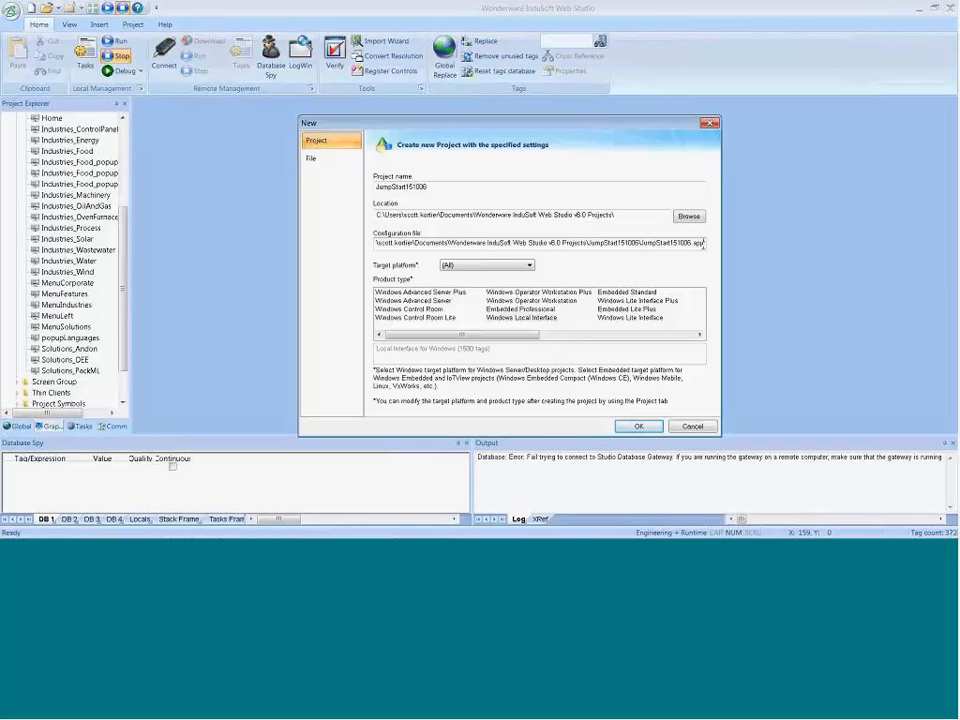
pyautogui.moveTo(641, 243); pyautogui.dragTo(691, 243)
pyautogui.moveTo(641, 243); pyautogui.dragTo(591, 243)
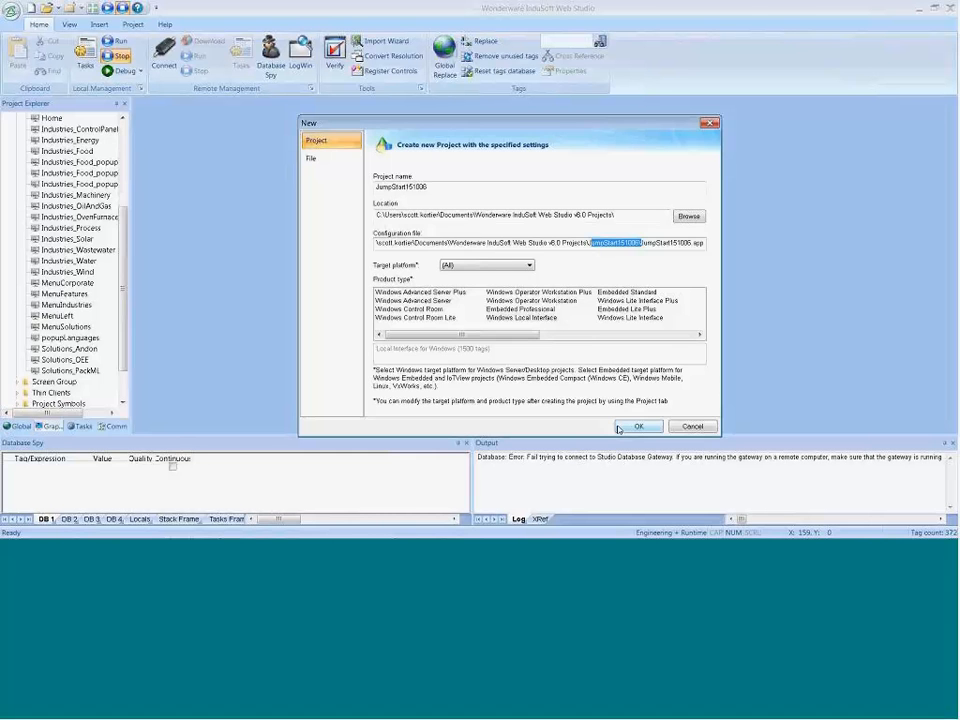
pyautogui.click(636, 426)
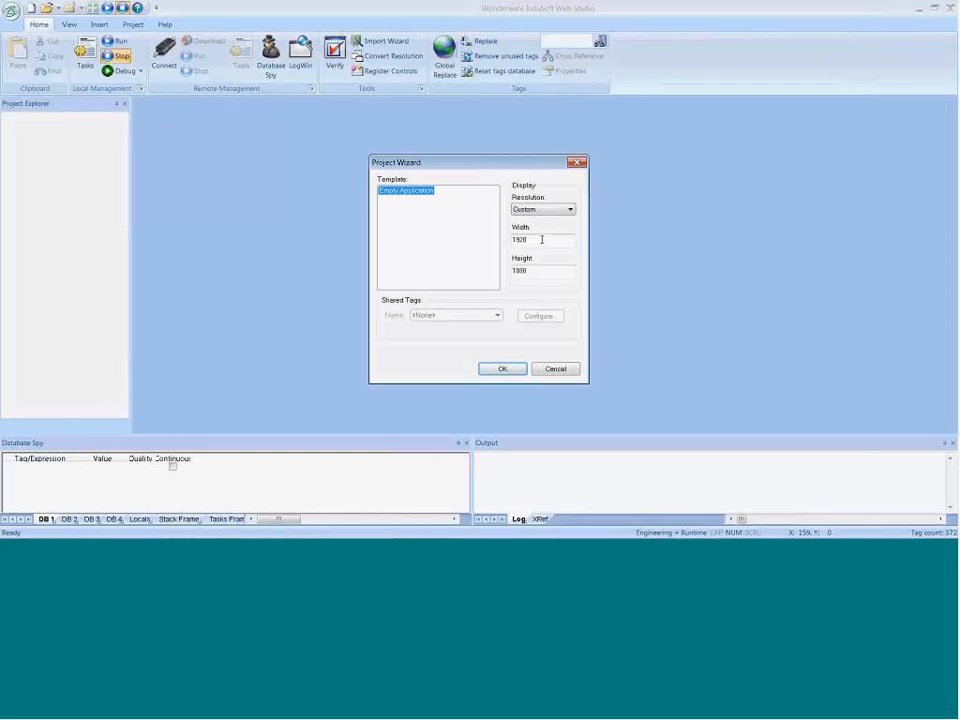
# Step: Try the 640 x 480 display resolution, and return to Custom to examine its width and height fields
pyautogui.click(548, 209)
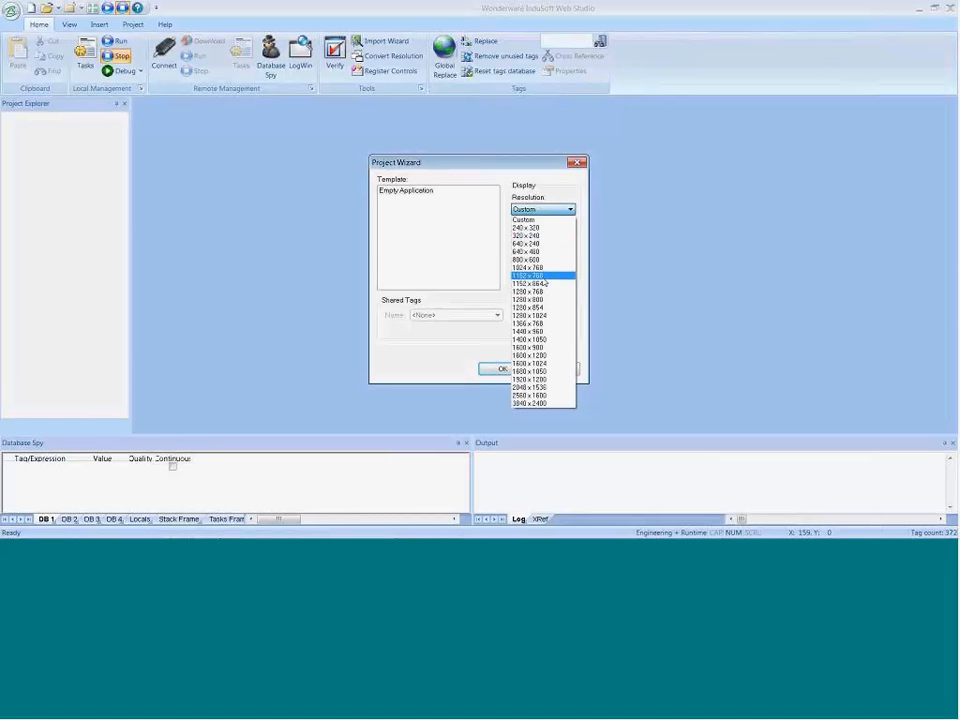
pyautogui.click(532, 251)
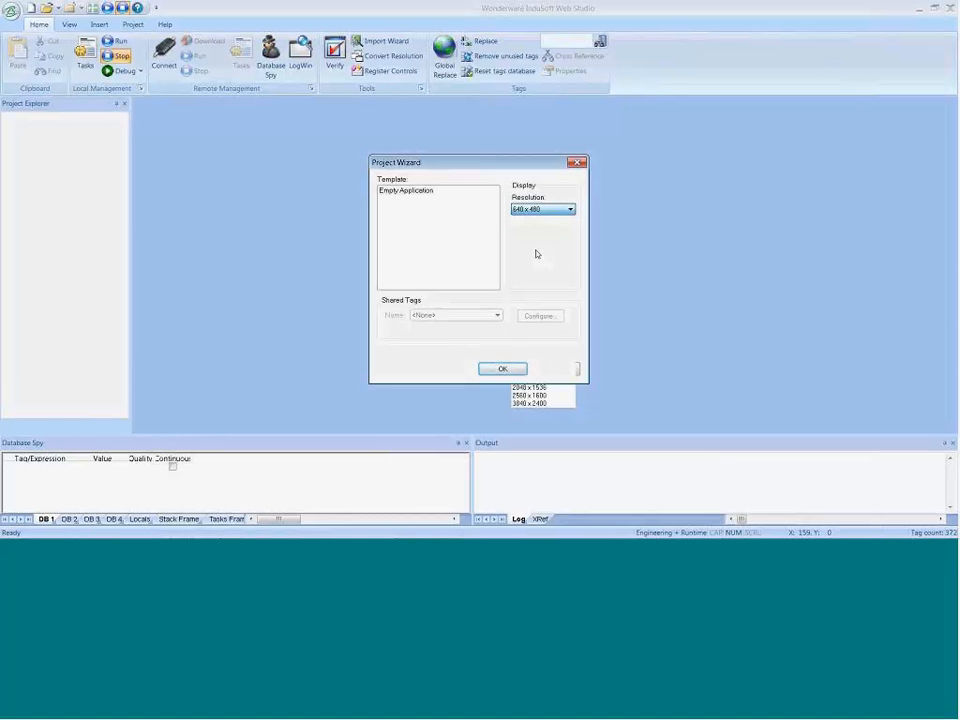
pyautogui.click(530, 210)
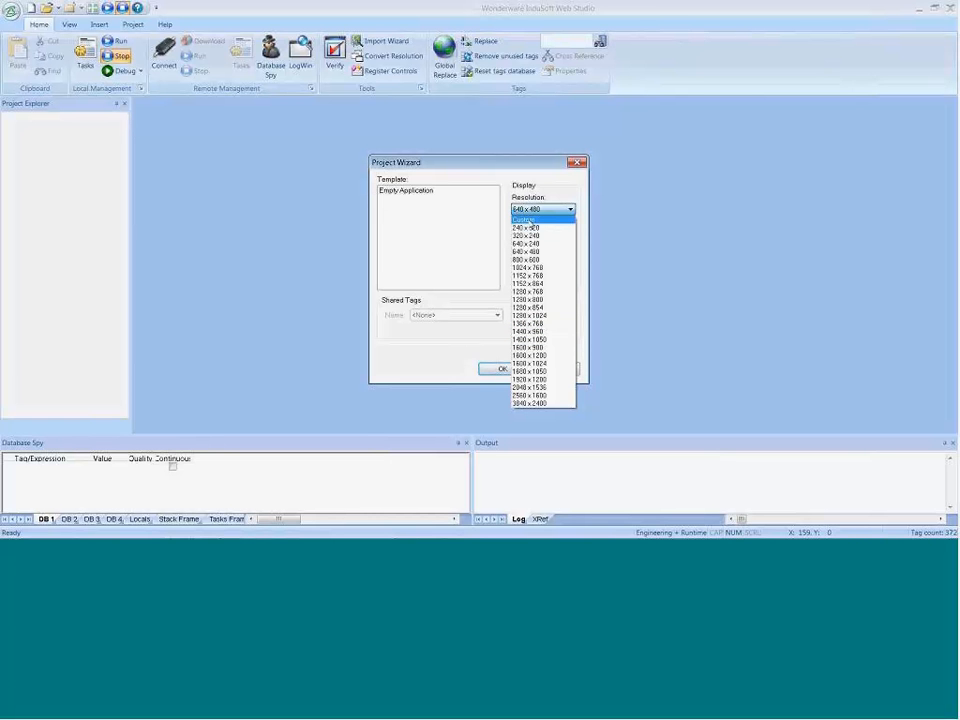
pyautogui.click(525, 220)
pyautogui.moveTo(538, 240); pyautogui.dragTo(490, 241)
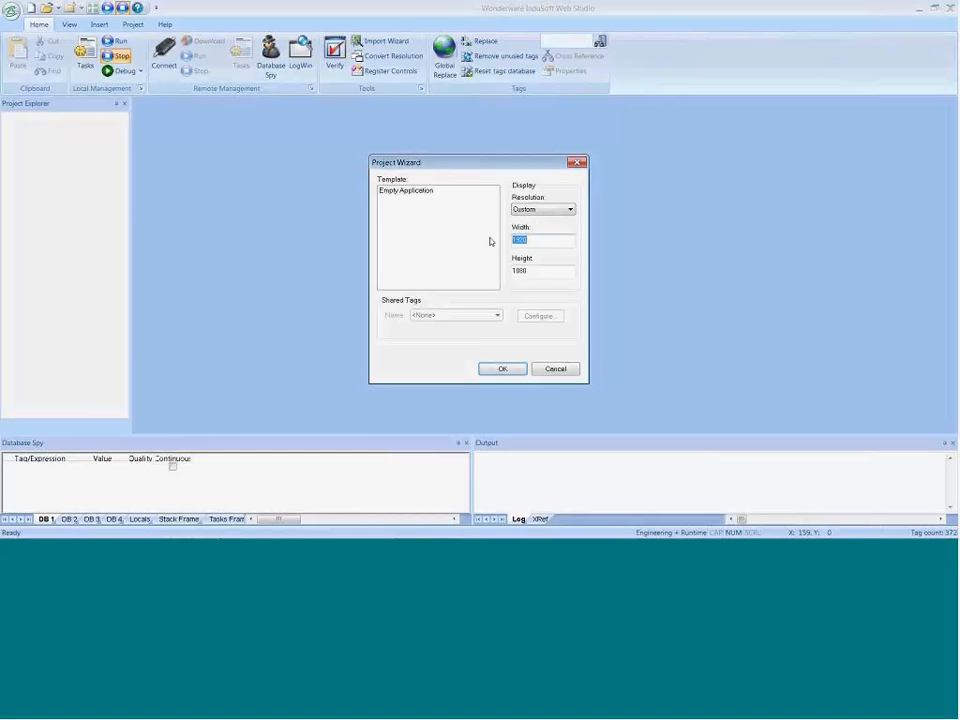
pyautogui.press('Tab')
pyautogui.moveTo(544, 238); pyautogui.dragTo(495, 248)
# Step: Try the 1024 x 768 display resolution, look over the other presets, and switch back to Custom
pyautogui.click(552, 210)
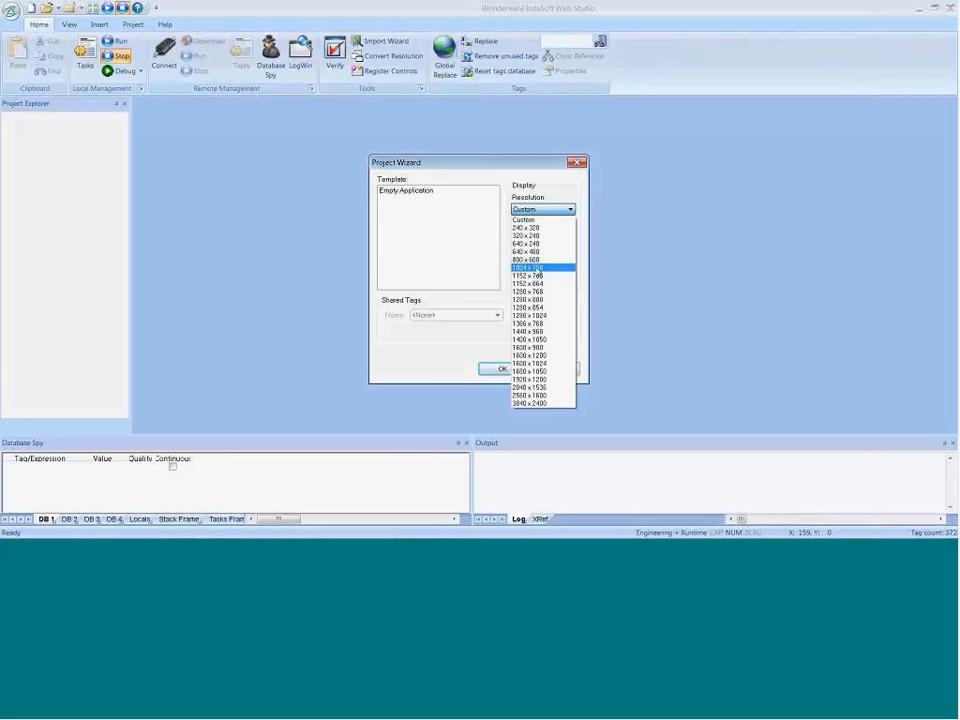
pyautogui.click(530, 268)
pyautogui.click(537, 211)
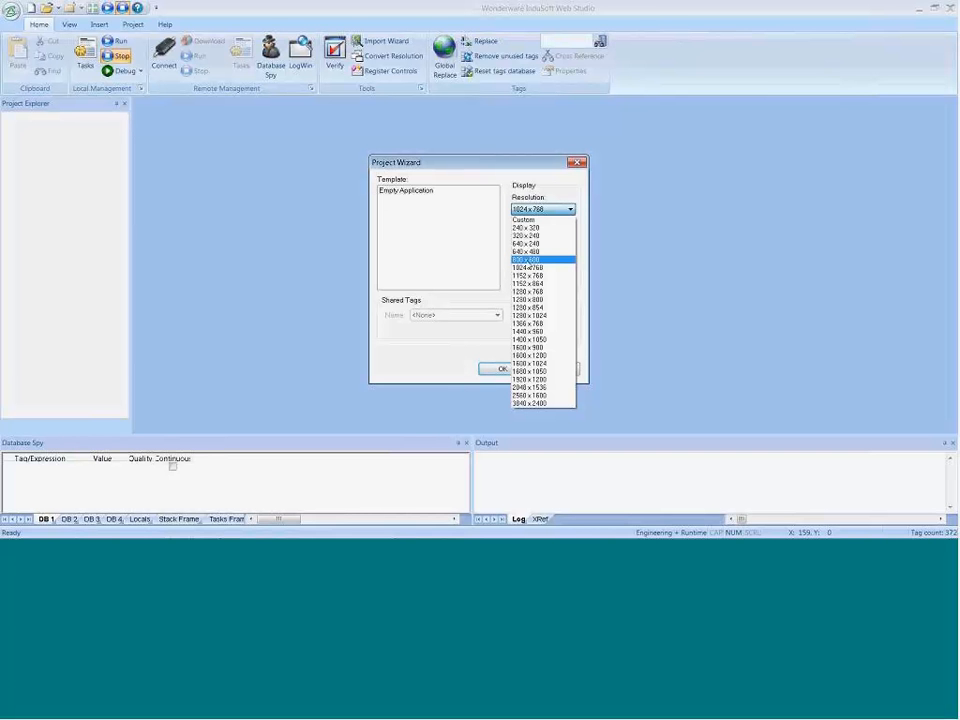
pyautogui.click(585, 254)
pyautogui.click(541, 208)
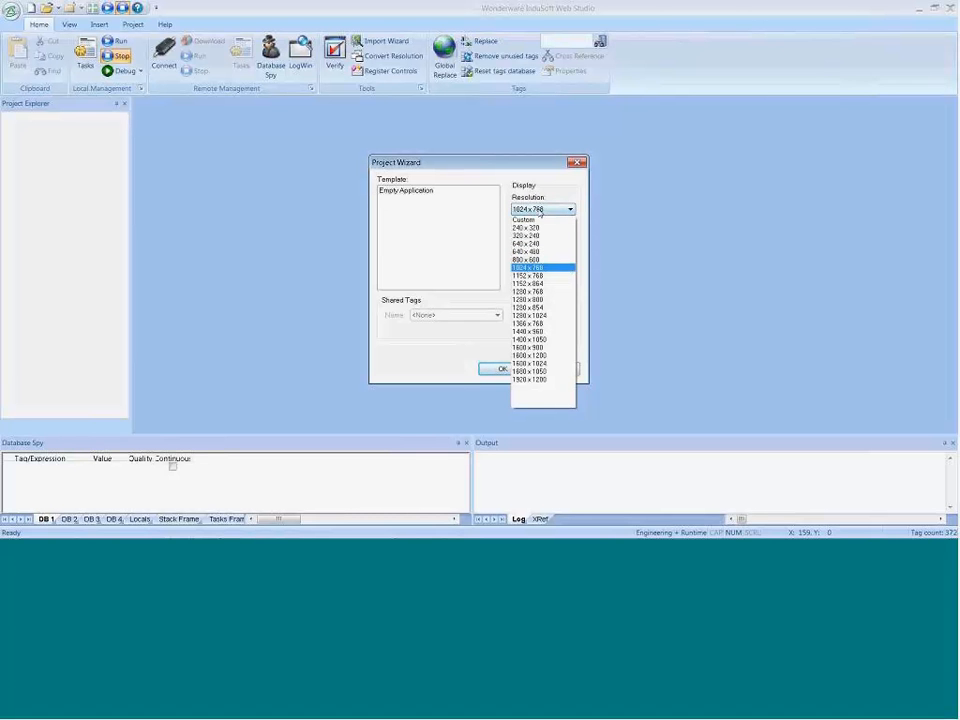
pyautogui.click(524, 219)
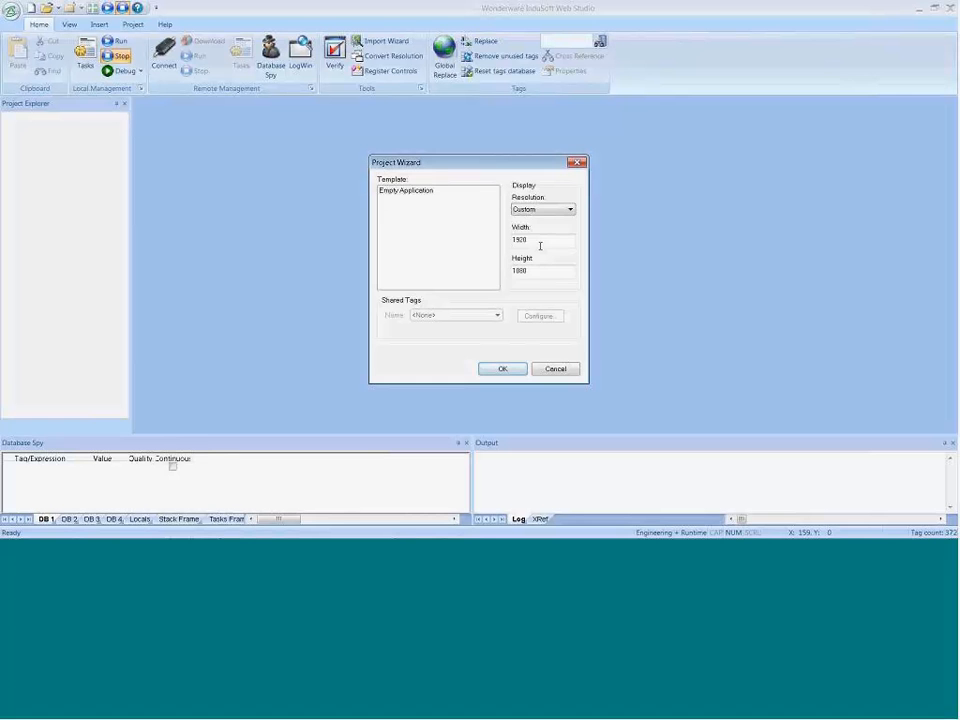
# Step: Set the display resolution to 1024 x 768 and create the project from the Empty Application template
pyautogui.click(540, 212)
pyautogui.click(546, 274)
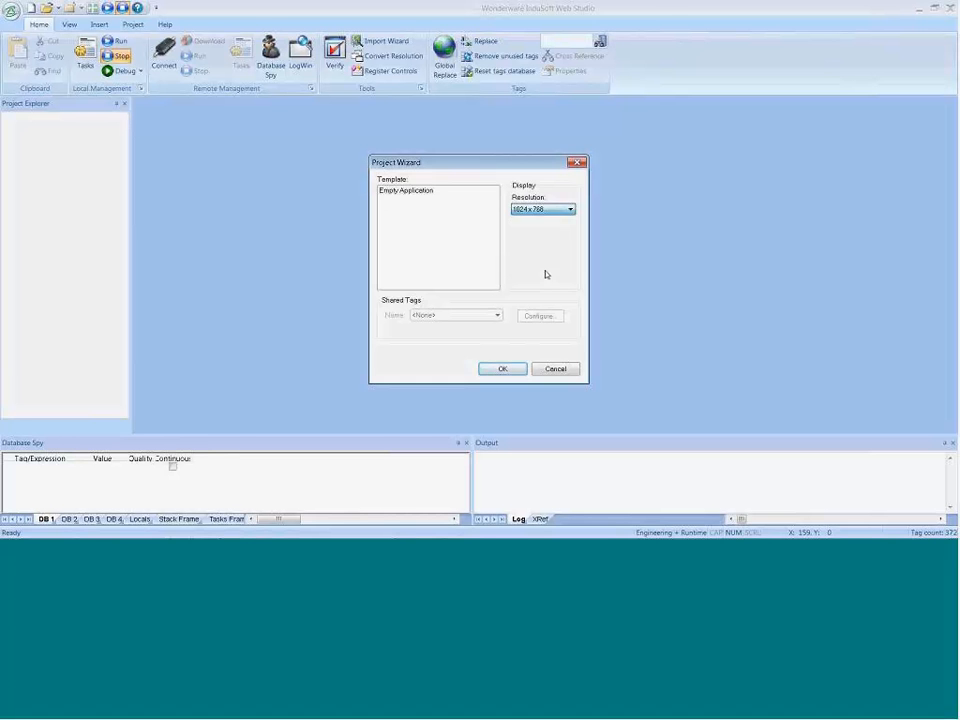
pyautogui.click(500, 370)
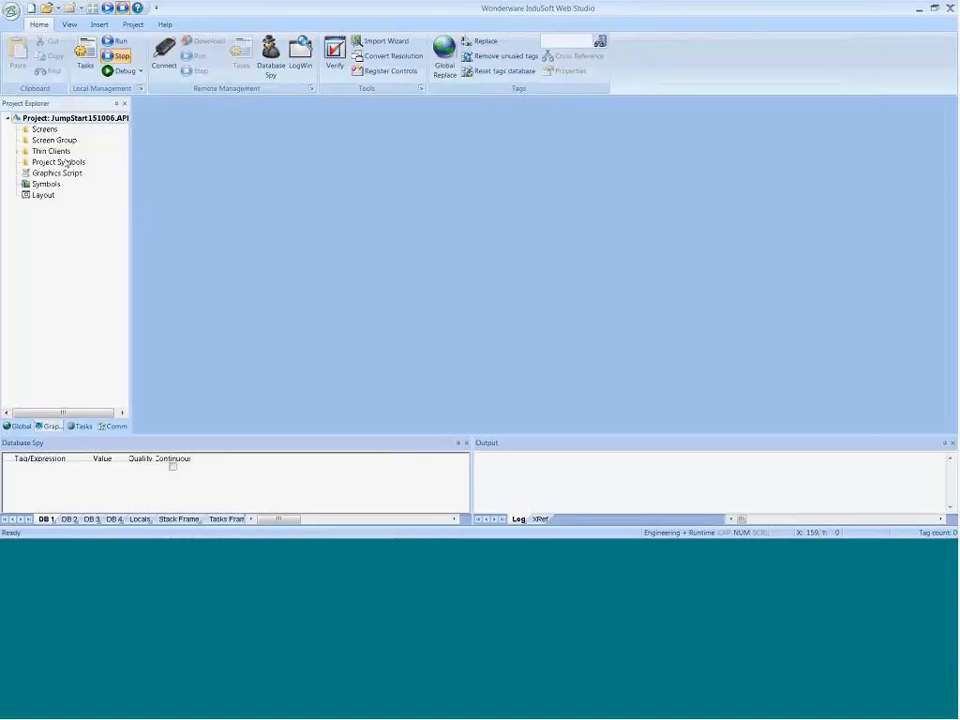
# Step: Insert a new screen into the project, review its Replace(Partial) style and 1024 x 768 size, and accept the attributes
pyautogui.rightClick(43, 133)
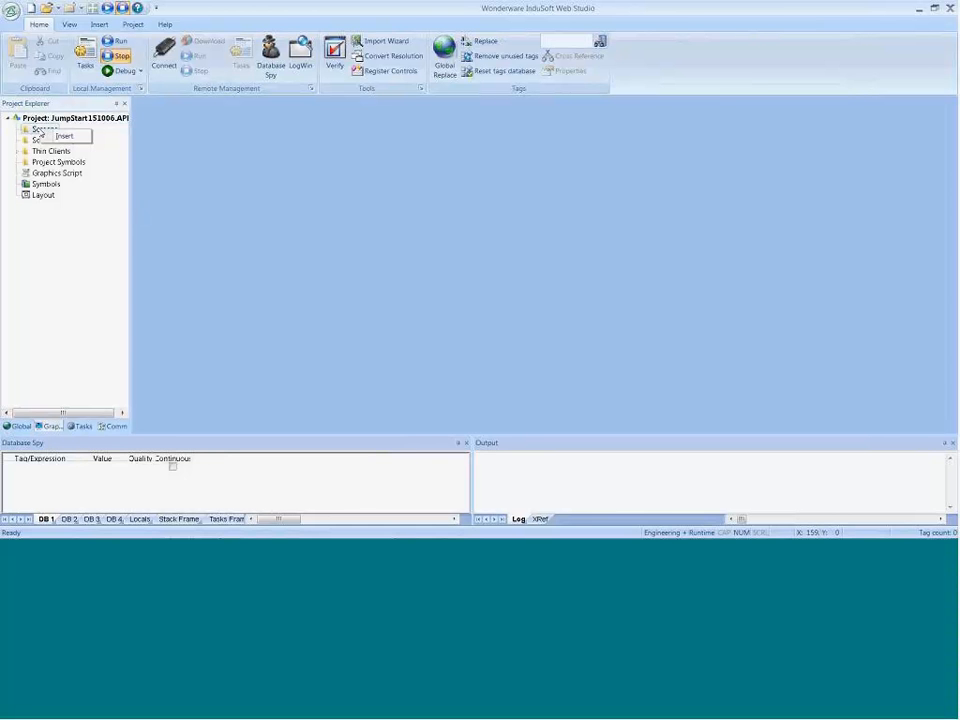
pyautogui.click(43, 133)
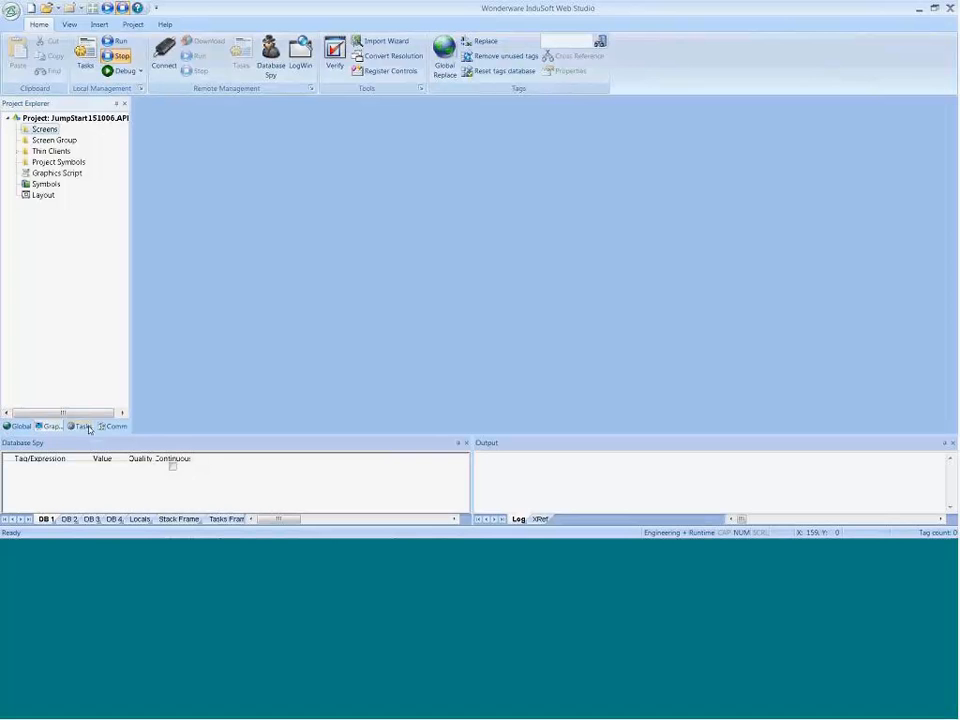
pyautogui.rightClick(38, 133)
pyautogui.click(56, 137)
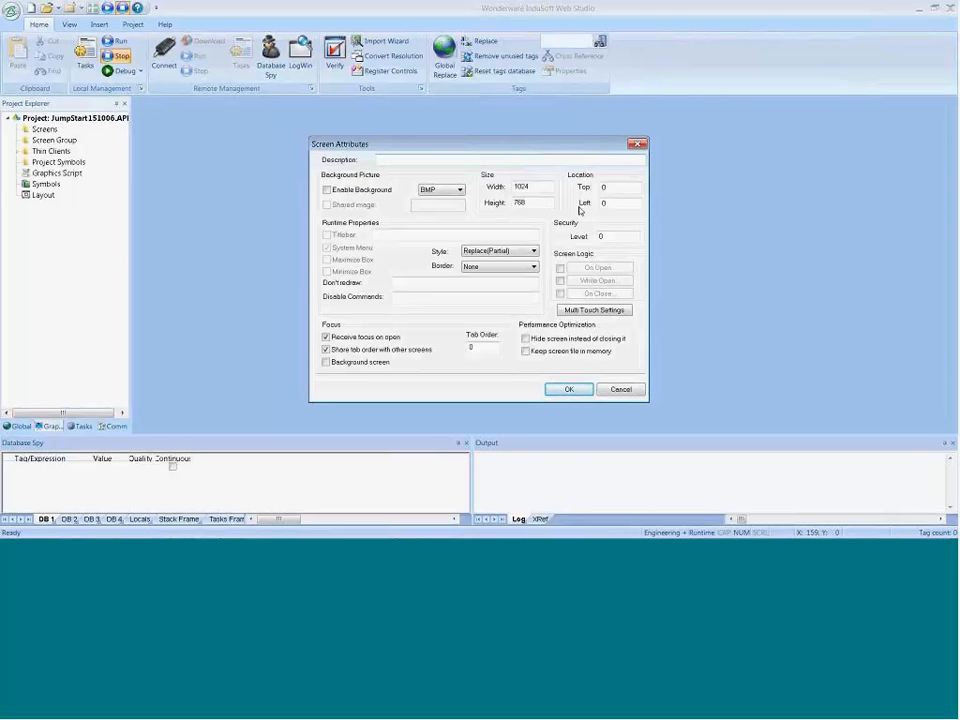
pyautogui.click(520, 255)
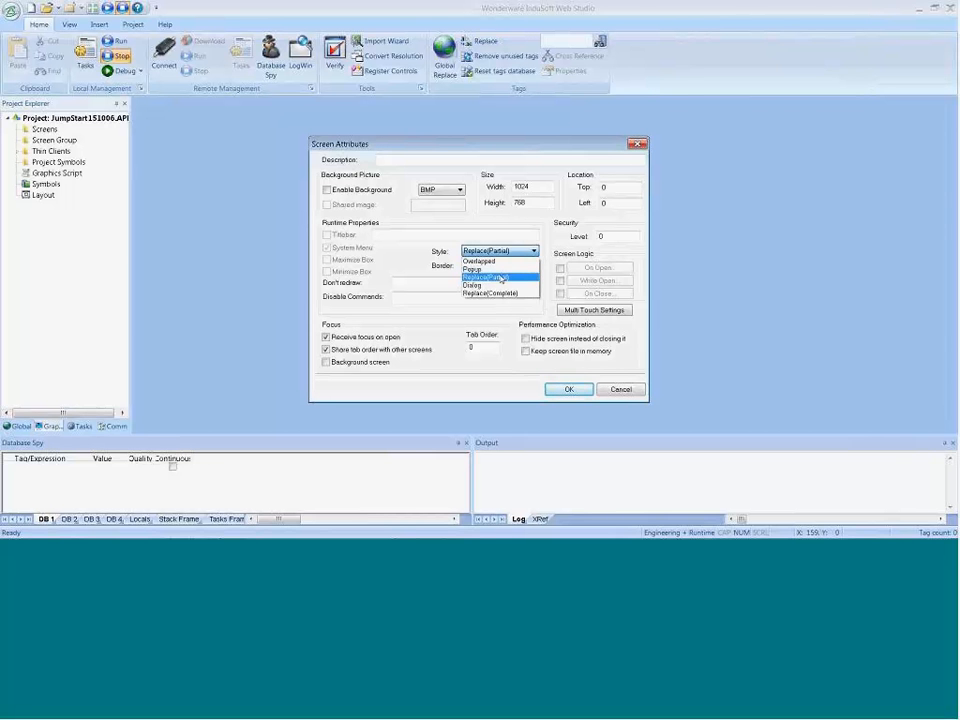
pyautogui.click(513, 227)
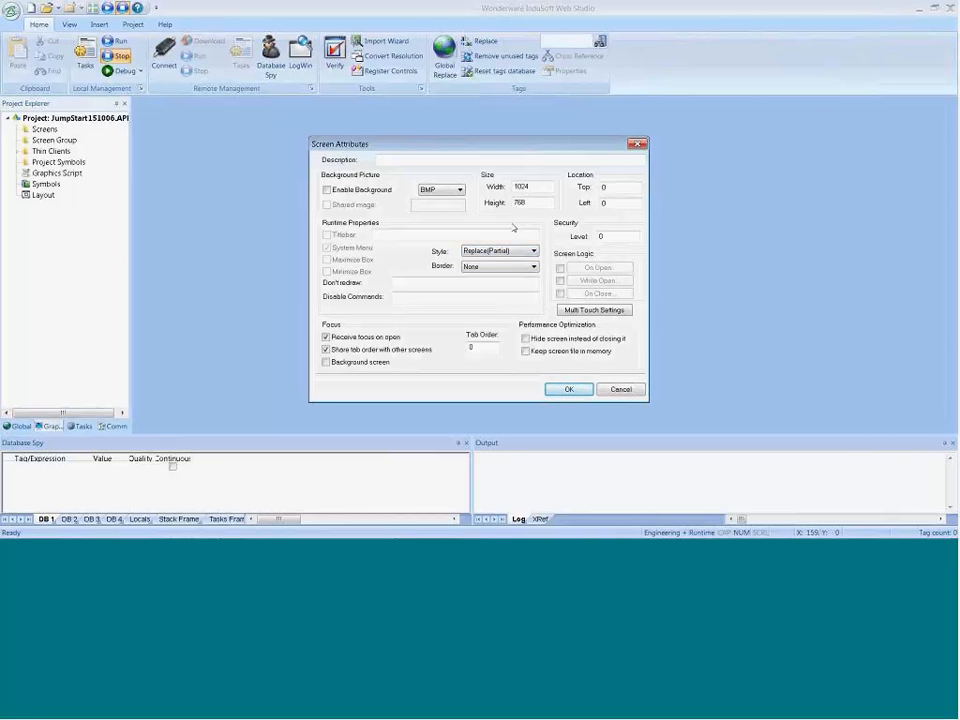
pyautogui.doubleClick(514, 187)
pyautogui.press('Tab')
pyautogui.click(571, 389)
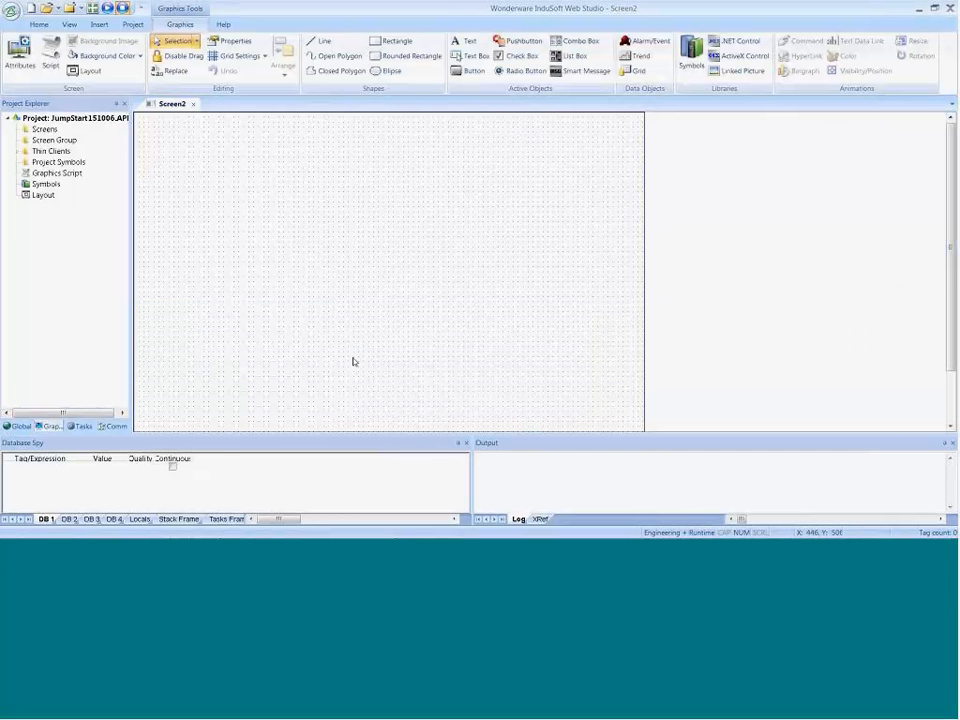
# Step: Add the text "Main Screen" as a title near the upper edge of the new screen
pyautogui.click(465, 41)
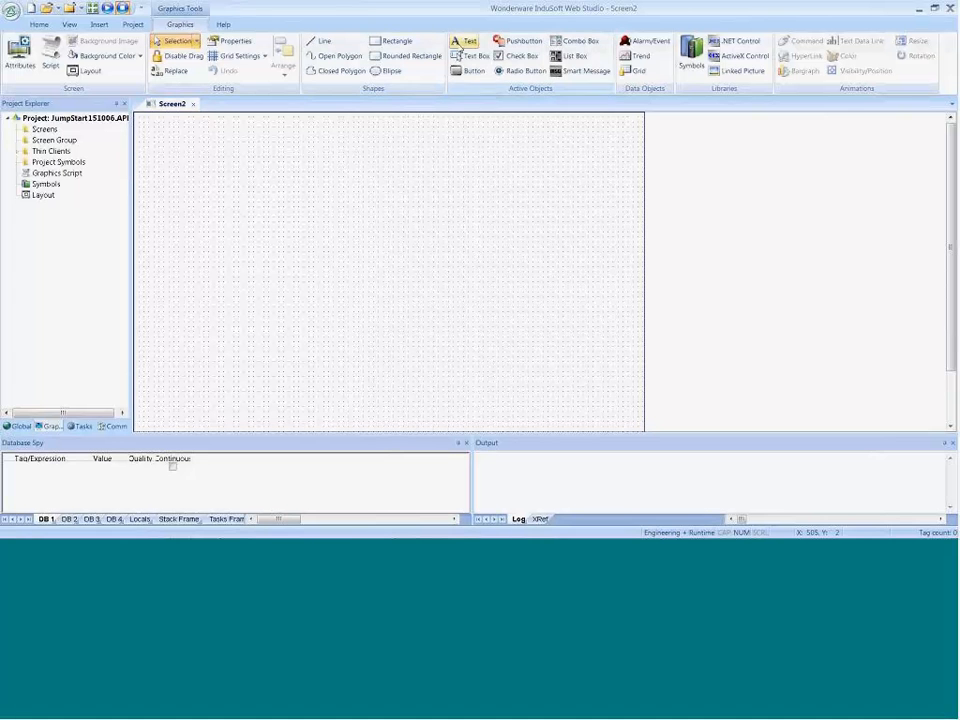
pyautogui.click(341, 147)
pyautogui.write('Ma')
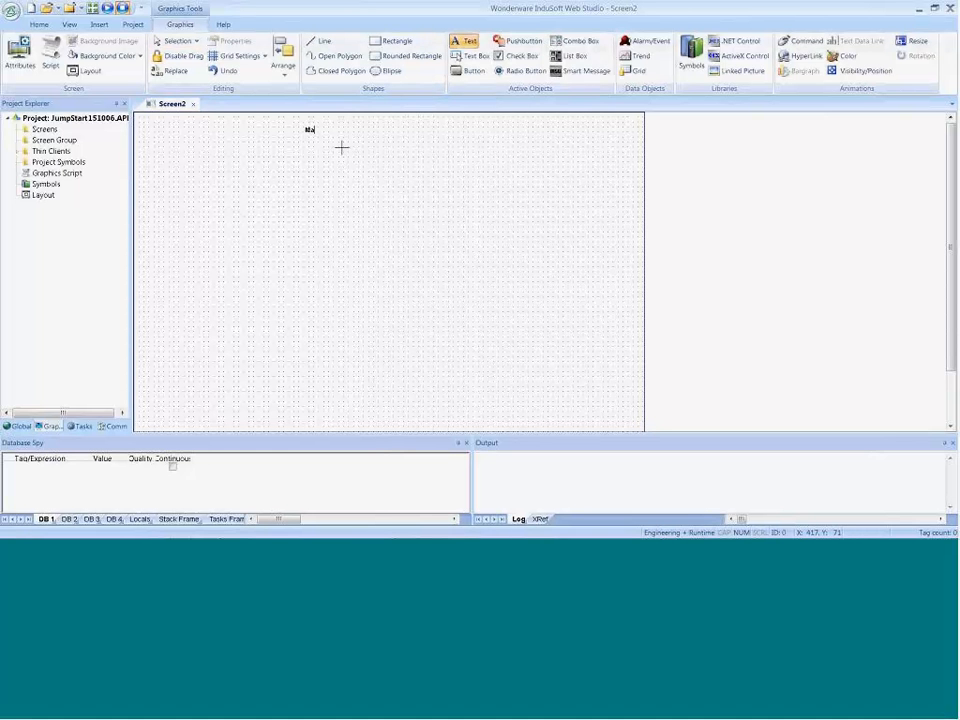
pyautogui.write('in Screen')
pyautogui.press('Return')
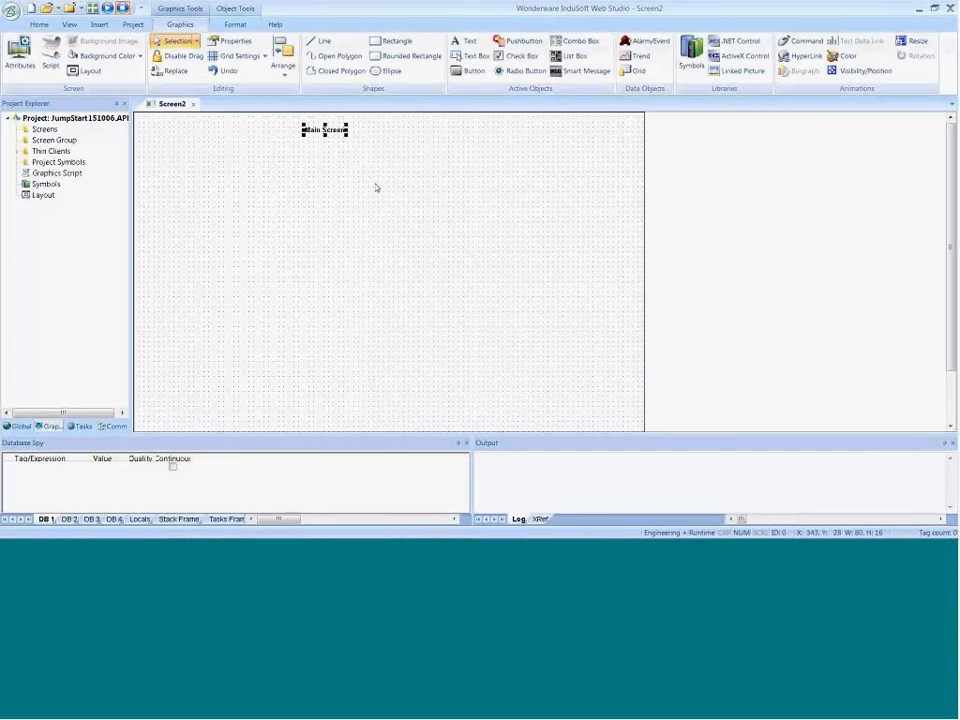
# Step: Draw a tall, narrow rectangle about 70 x 321 pixels below the title, on its left side
pyautogui.click(391, 45)
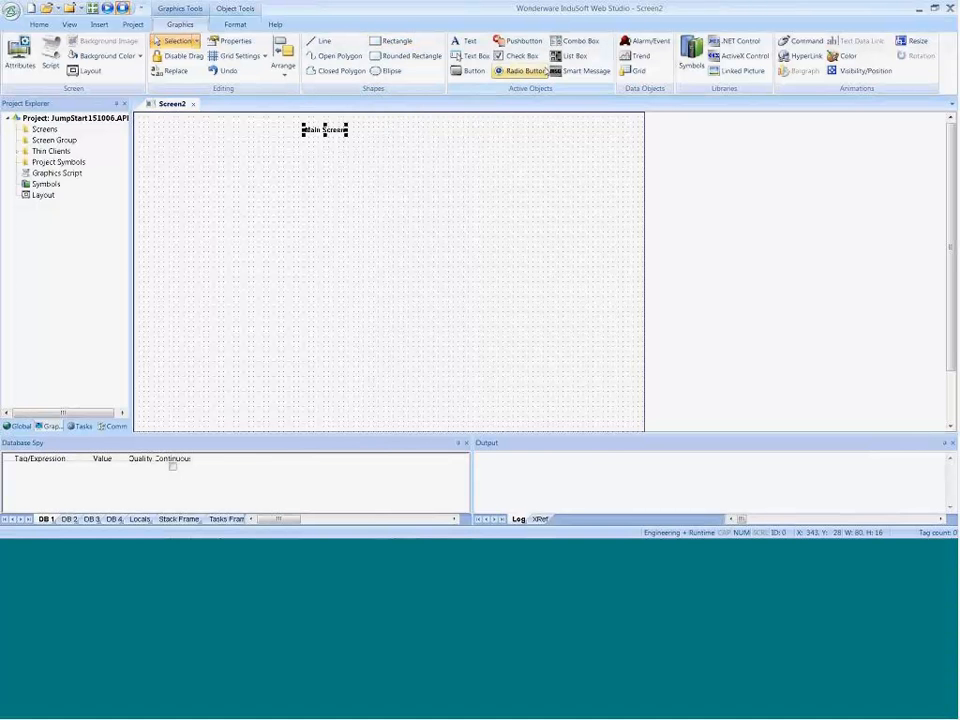
pyautogui.click(391, 45)
pyautogui.moveTo(236, 153); pyautogui.dragTo(277, 307)
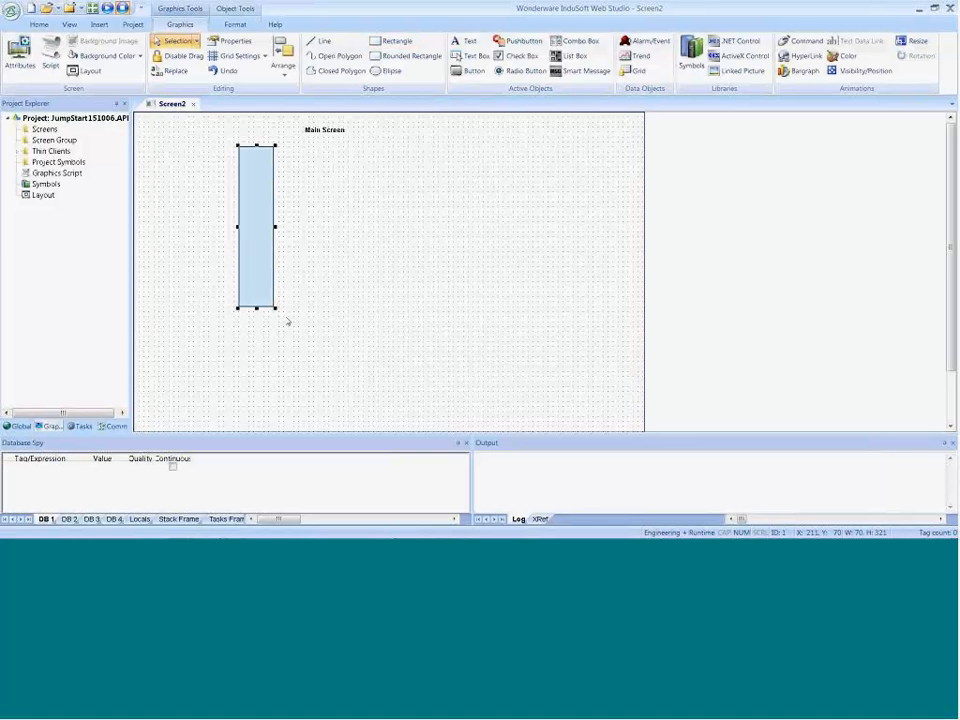
# Step: Try the No Fill background on the rectangle, restore Fill, and look over its caption settings without changing them
pyautogui.doubleClick(266, 265)
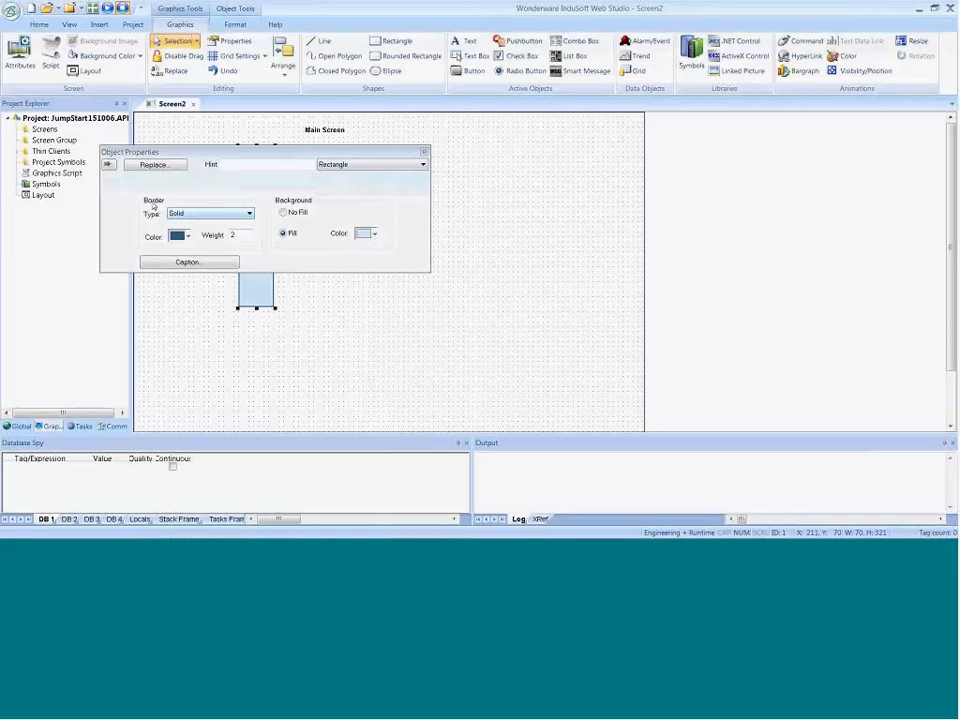
pyautogui.moveTo(220, 152); pyautogui.dragTo(416, 174)
pyautogui.click(478, 234)
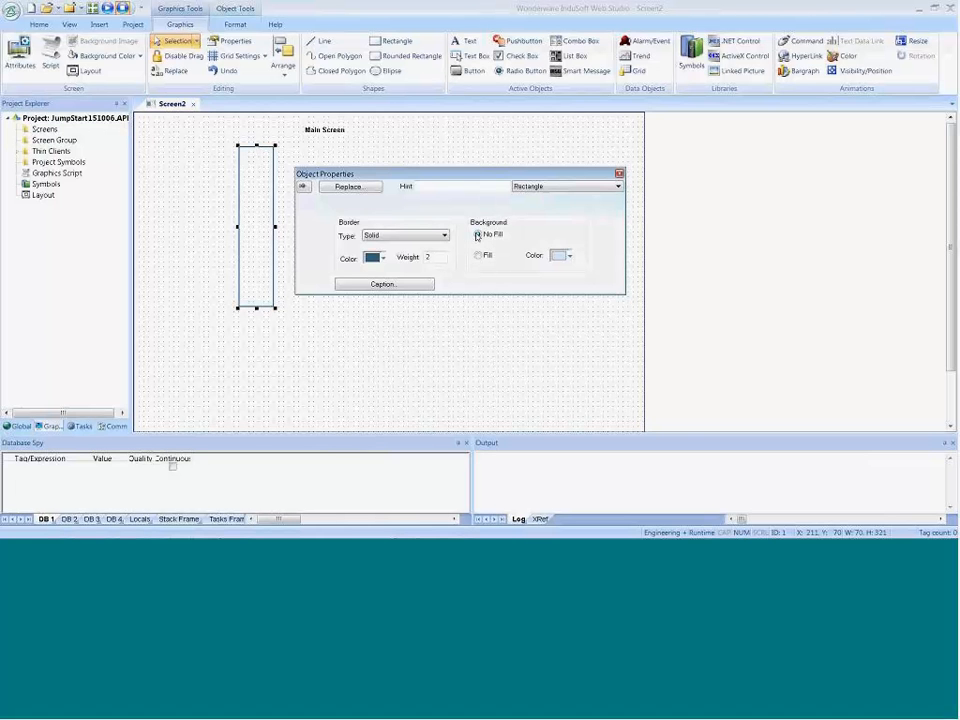
pyautogui.click(478, 255)
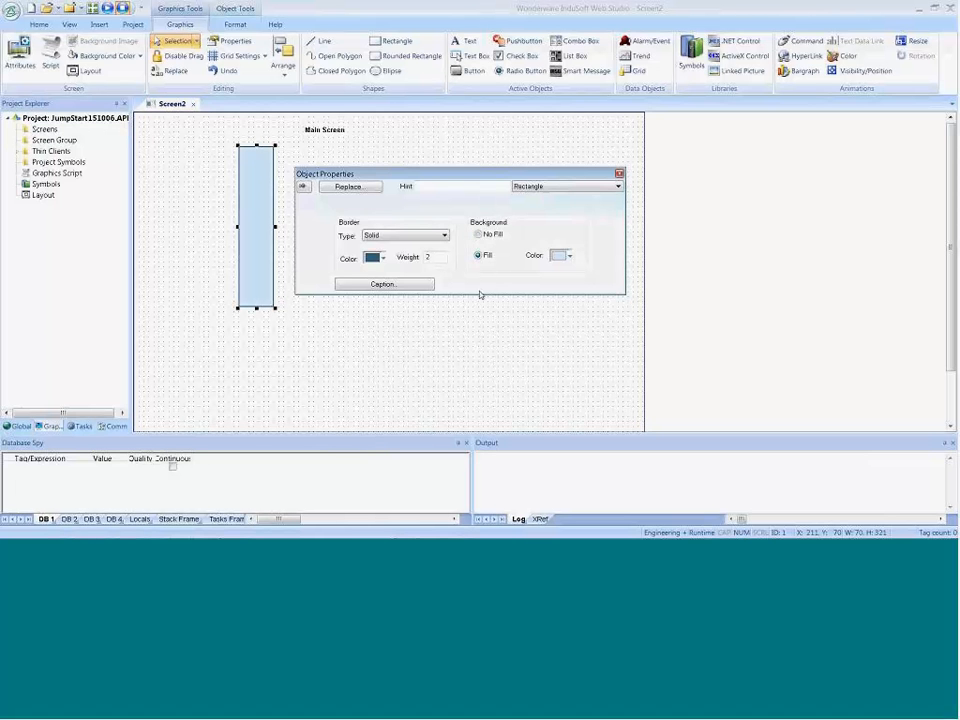
pyautogui.click(401, 285)
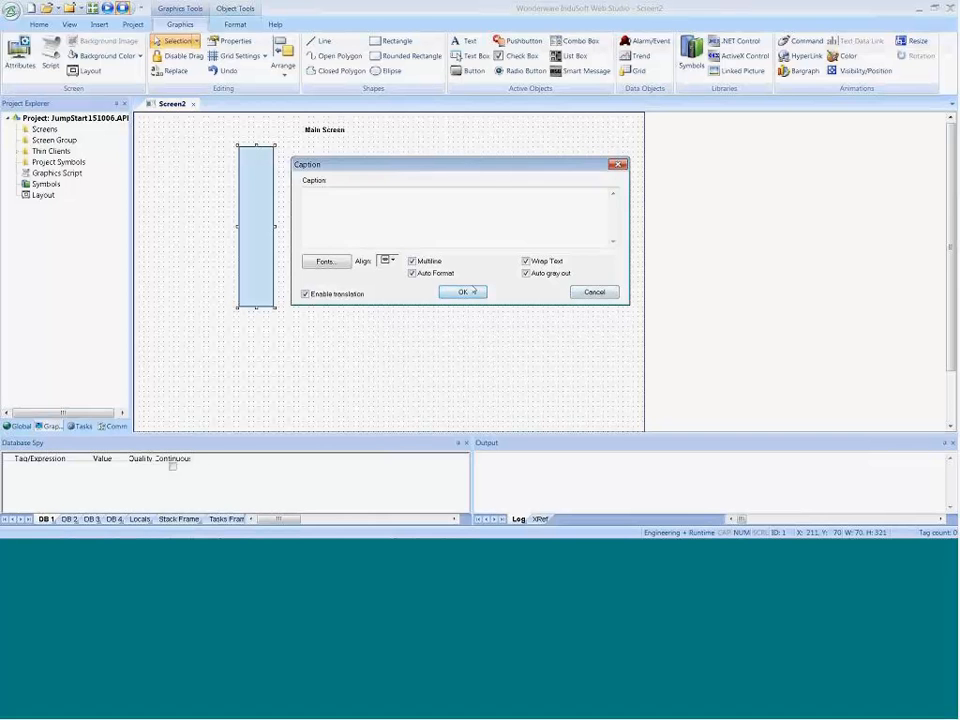
pyautogui.click(593, 292)
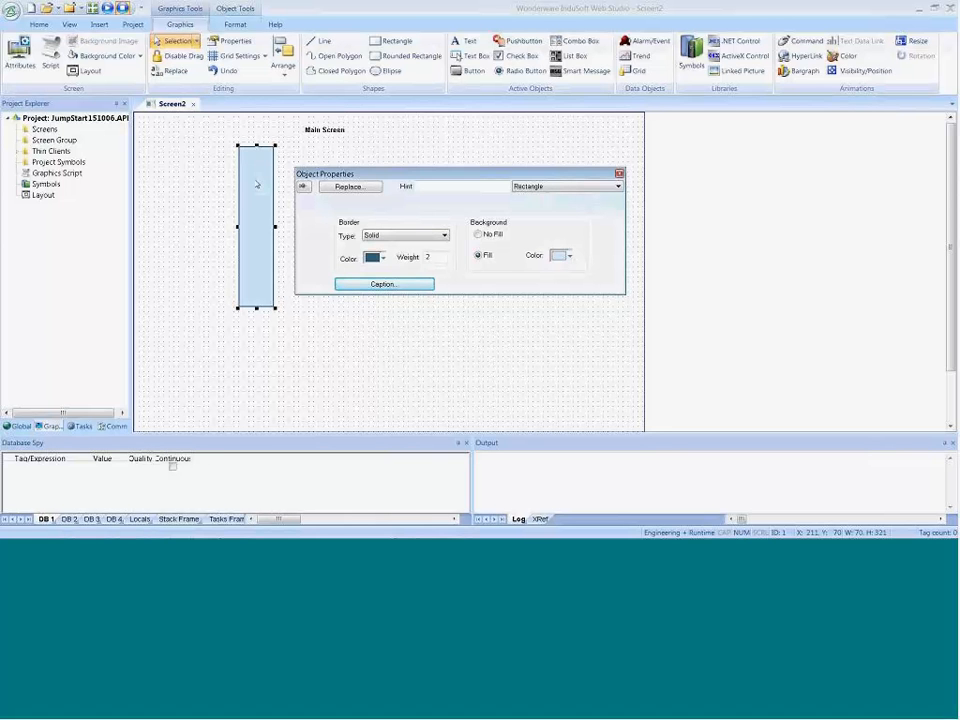
# Step: Add a Bargraph animation to the rectangle and check the list of property pages available for it
pyautogui.click(789, 74)
pyautogui.click(533, 187)
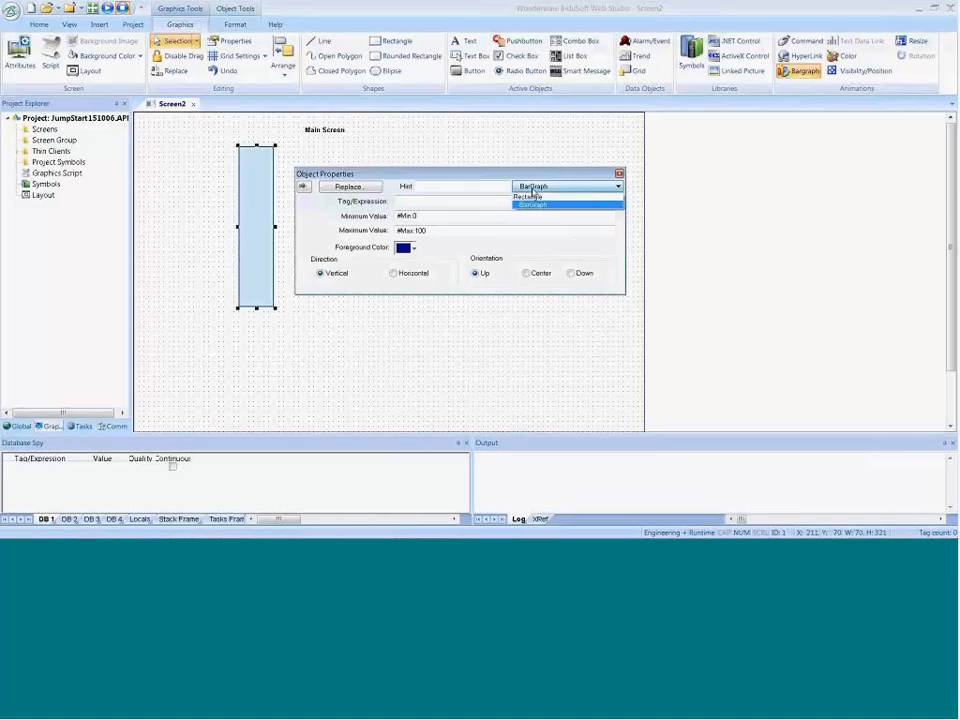
pyautogui.click(530, 196)
pyautogui.click(530, 187)
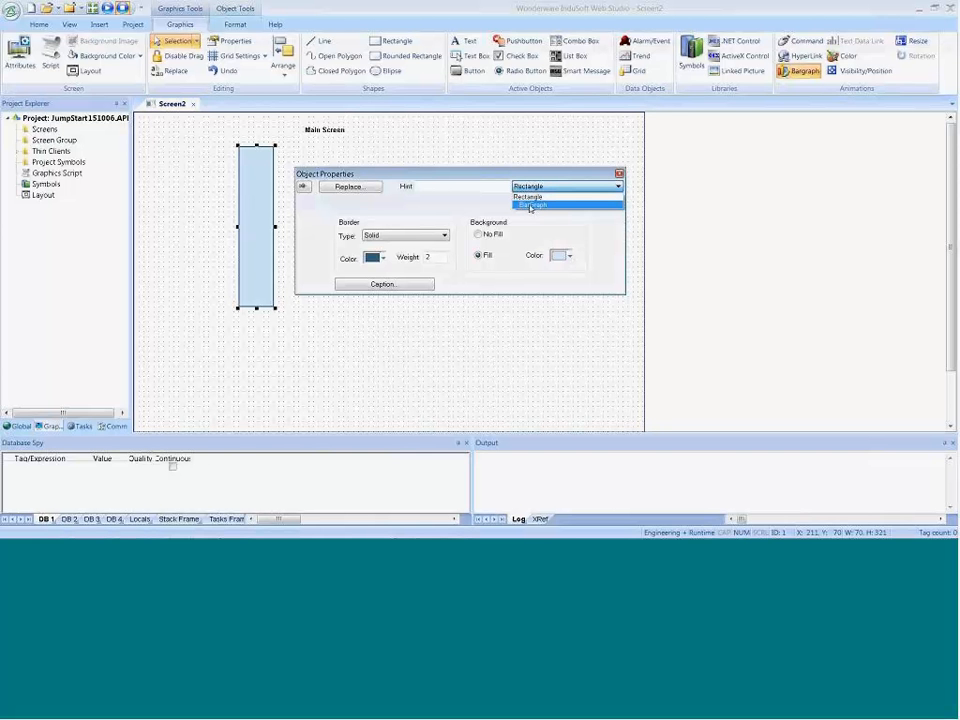
# Step: Try adding Color, Visibility/Position and Resize animations to the rectangle, and review their entries among its property pages
pyautogui.click(848, 57)
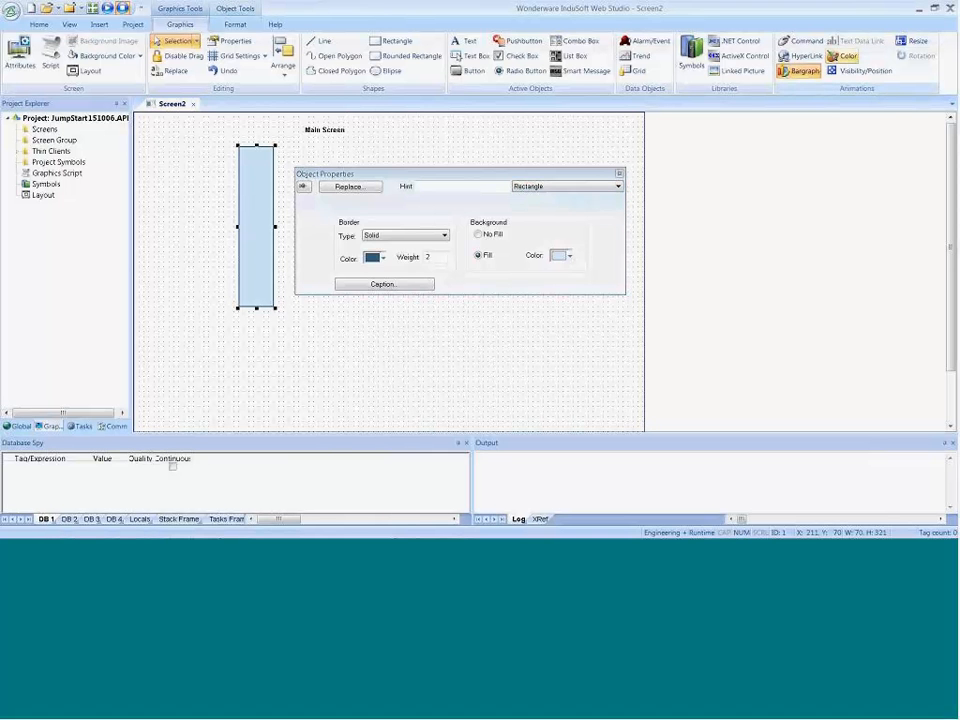
pyautogui.click(848, 57)
pyautogui.click(855, 76)
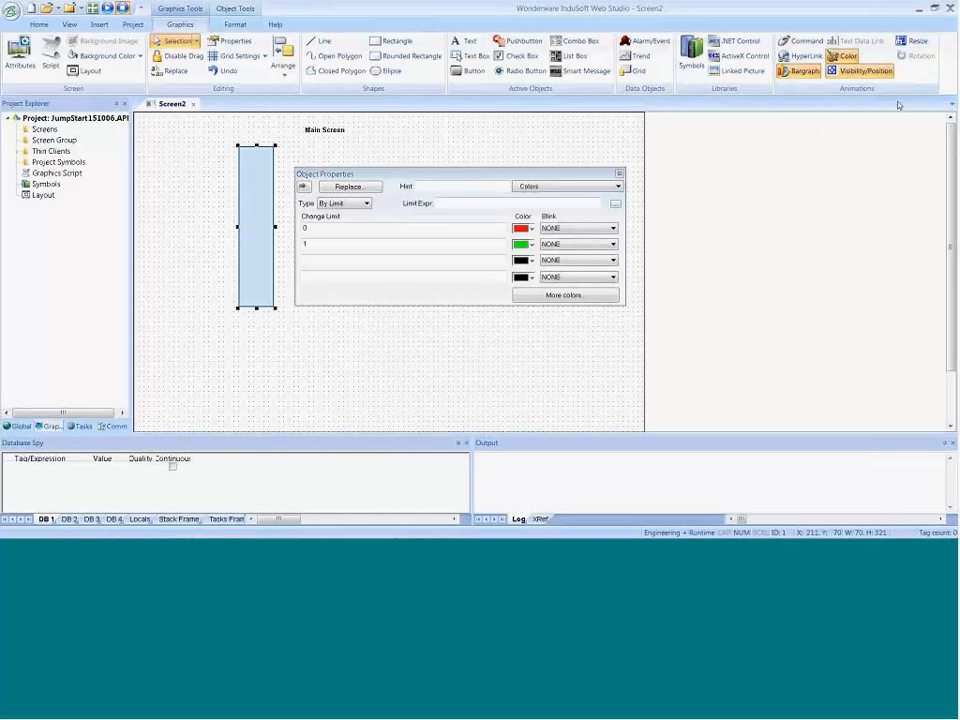
pyautogui.click(915, 41)
pyautogui.click(584, 187)
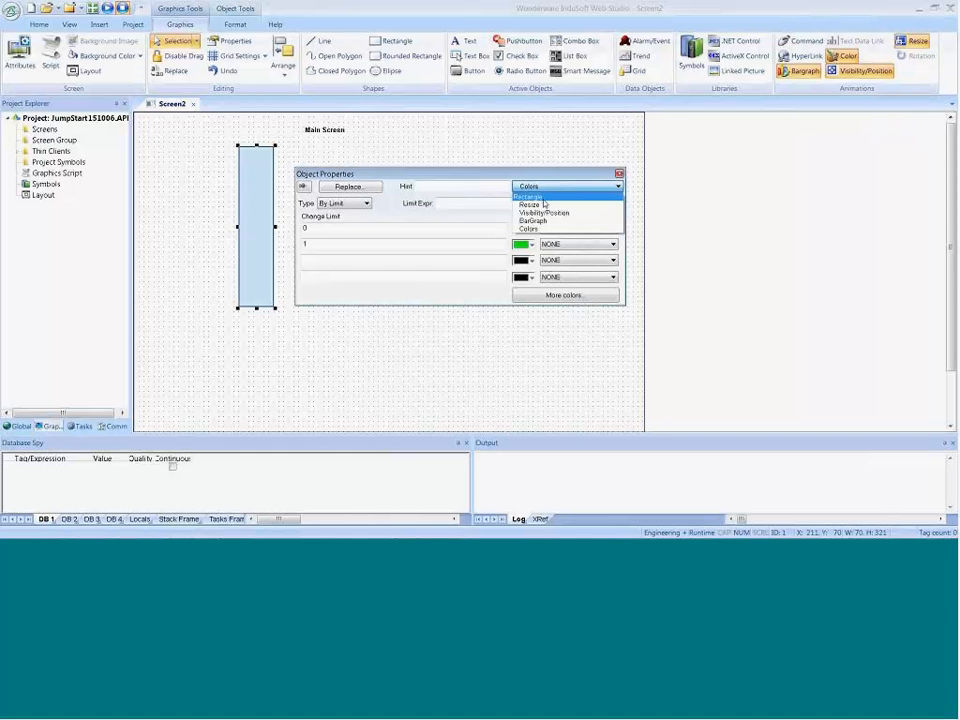
pyautogui.click(544, 197)
pyautogui.click(544, 188)
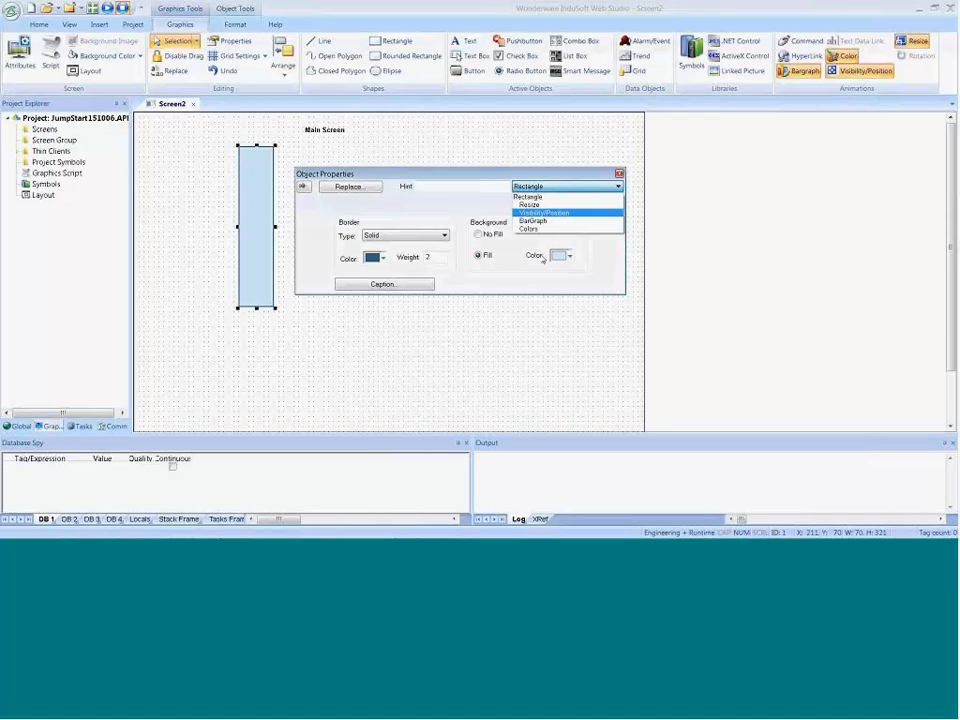
# Step: Remove the Resize, Visibility/Position and Color animations from the rectangle, keeping only the Bargraph animation
pyautogui.click(912, 42)
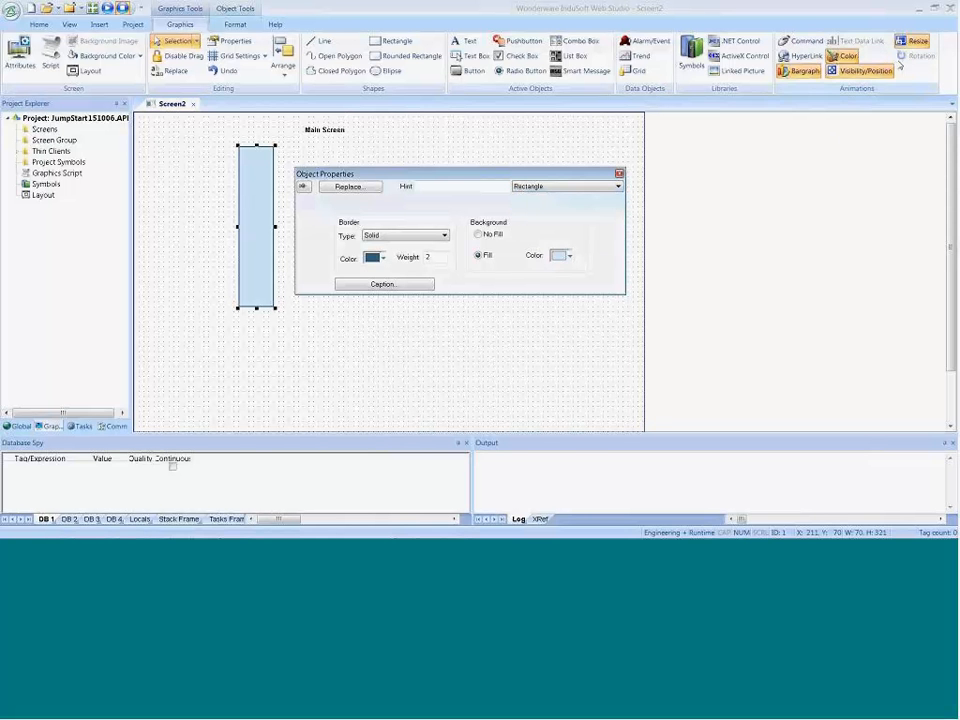
pyautogui.click(912, 42)
pyautogui.click(877, 74)
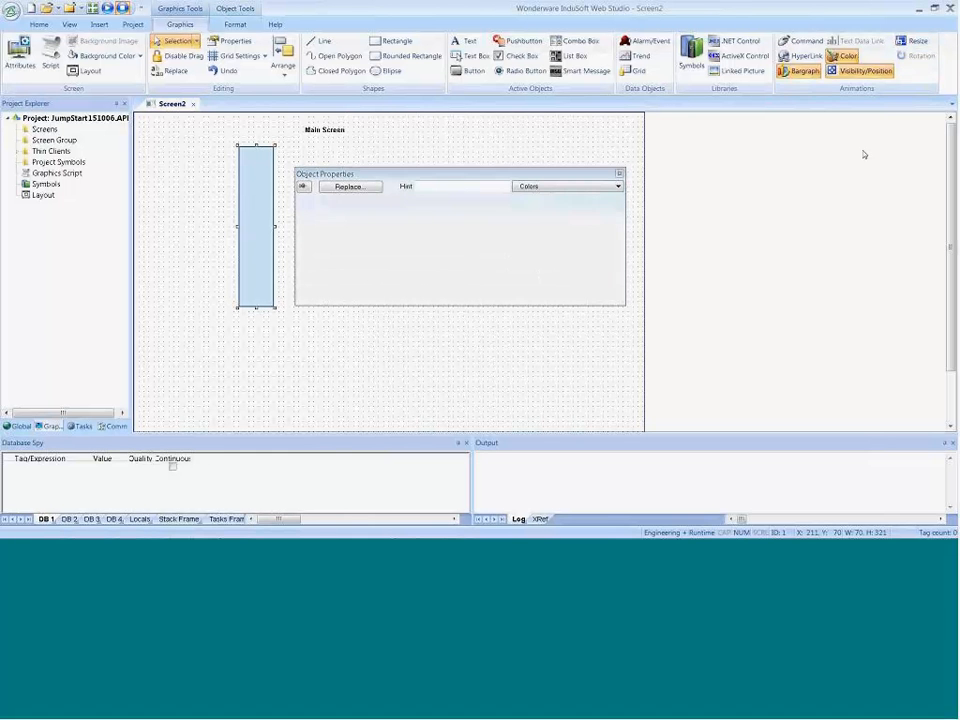
pyautogui.click(848, 57)
pyautogui.click(570, 186)
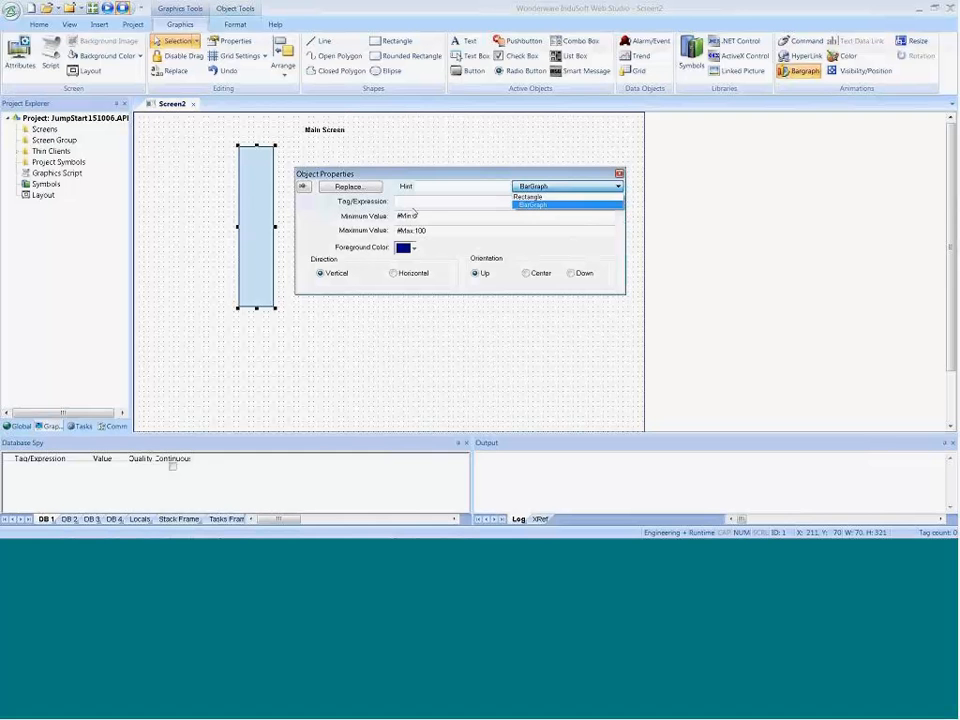
# Step: Open the Project Tags datasheet to check which tags are defined, and close it again
pyautogui.click(409, 202)
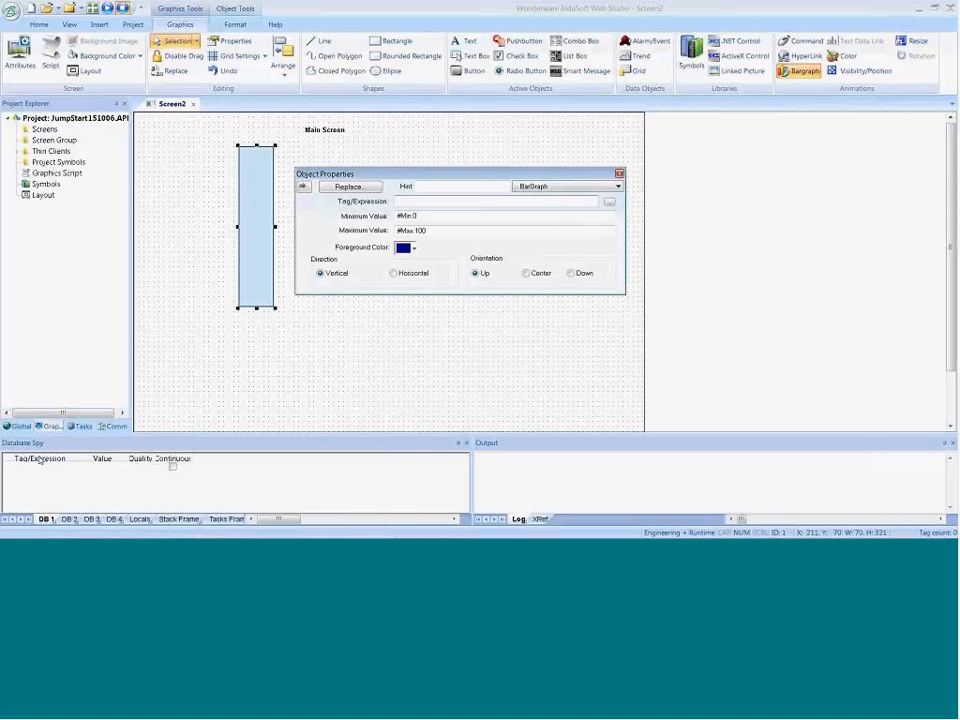
pyautogui.click(18, 426)
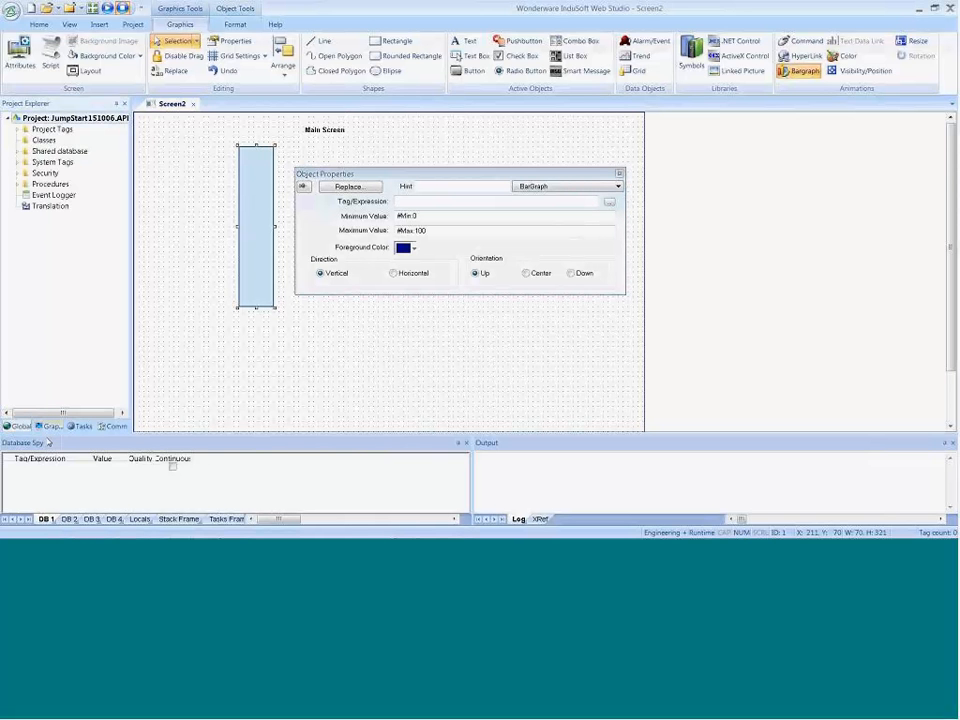
pyautogui.doubleClick(45, 133)
pyautogui.doubleClick(48, 141)
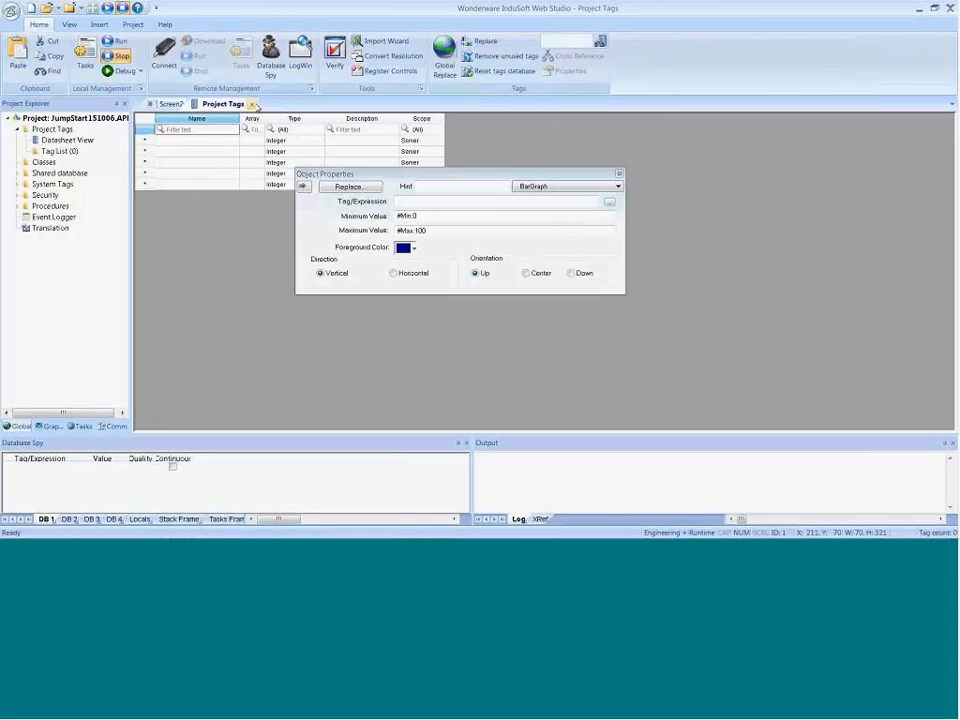
pyautogui.click(254, 104)
# Step: Enter Temperature as the tag expression that drives the rectangle's bargraph
pyautogui.click(439, 201)
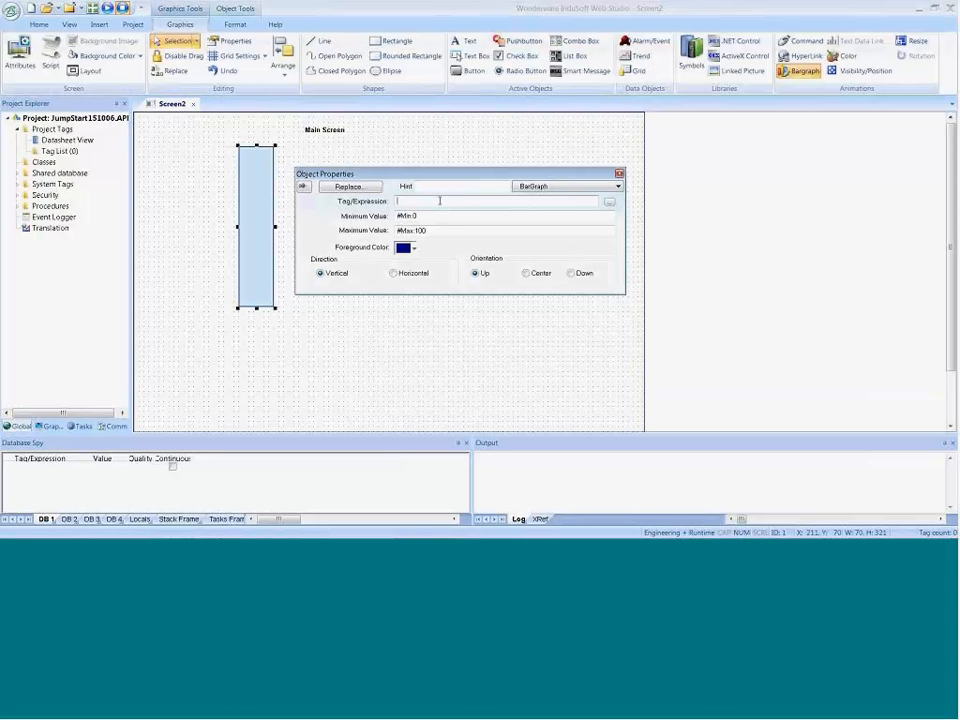
pyautogui.write('Temperature')
pyautogui.press('Return')
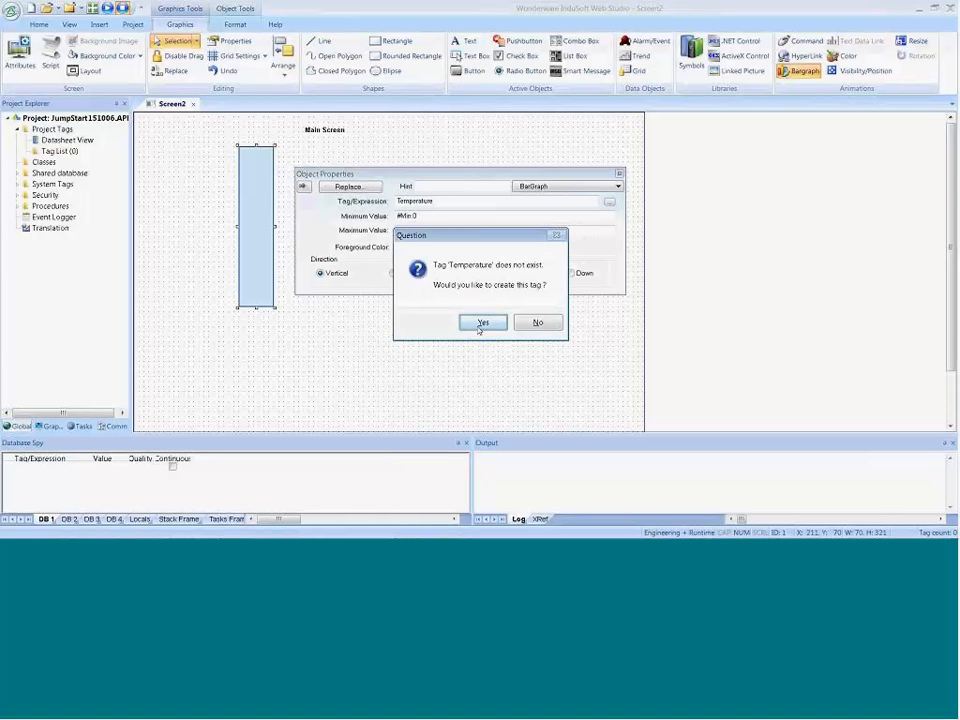
# Step: Create the Temperature tag with type Integer, array size 0 and Server scope, and close the rectangle's properties
pyautogui.click(481, 323)
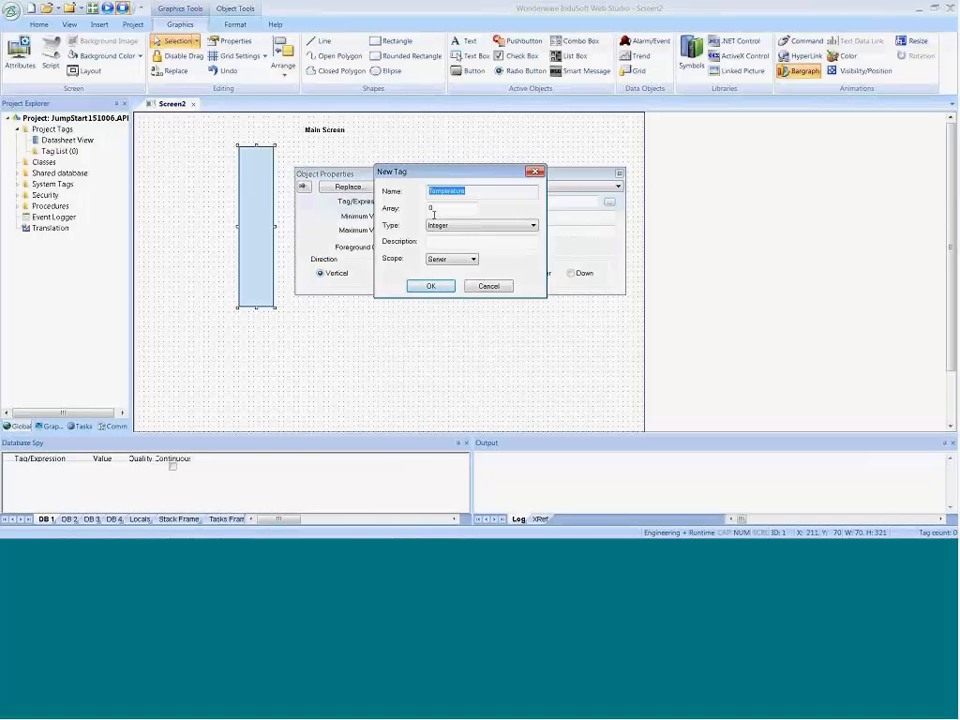
pyautogui.click(440, 225)
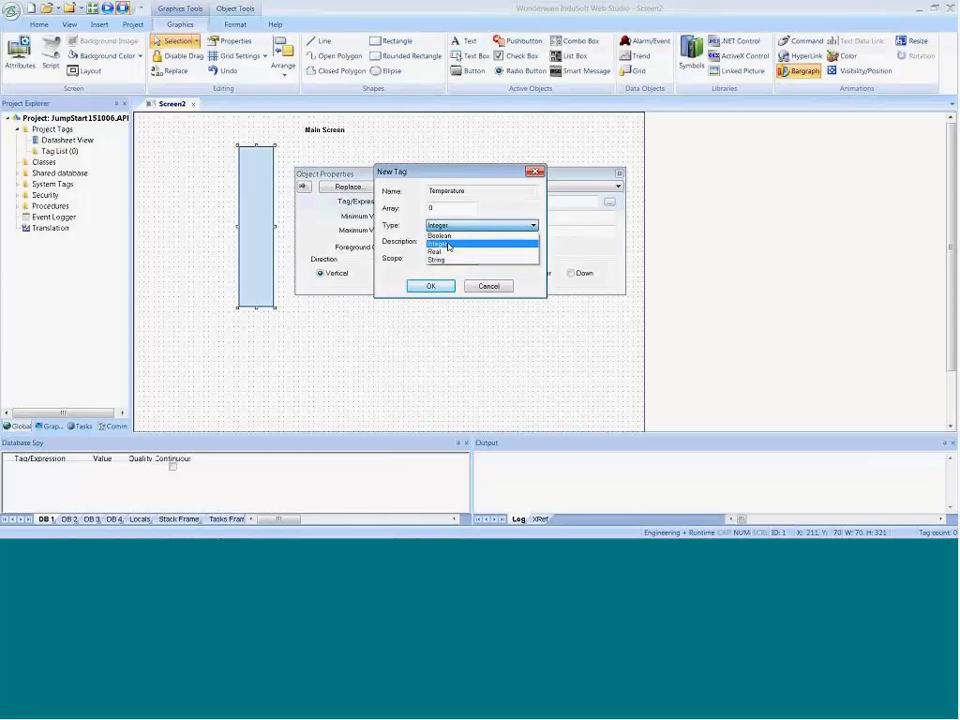
pyautogui.click(448, 246)
pyautogui.click(431, 286)
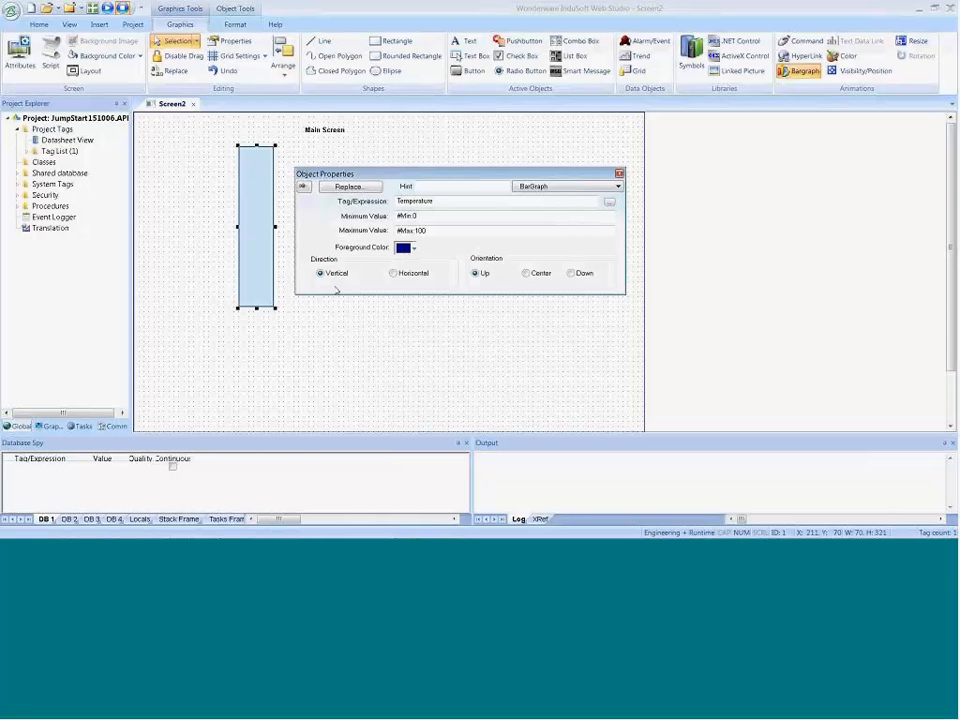
pyautogui.click(490, 321)
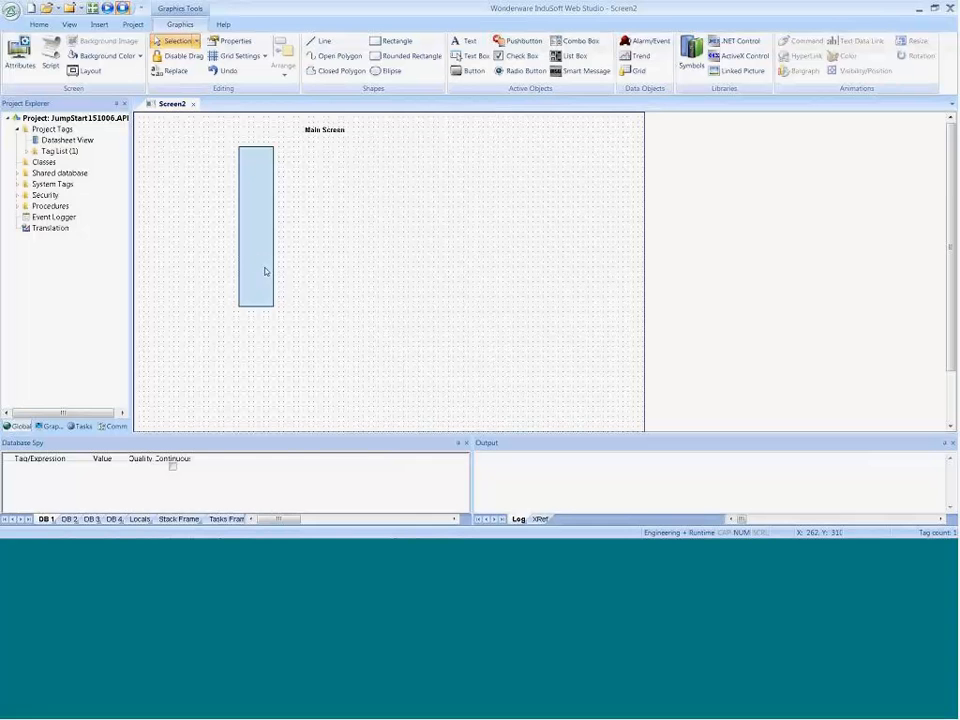
# Step: Place the slider01 symbol from the Sliders folder of the System Symbols library on Screen2, beside the bargraph rectangle
pyautogui.click(48, 426)
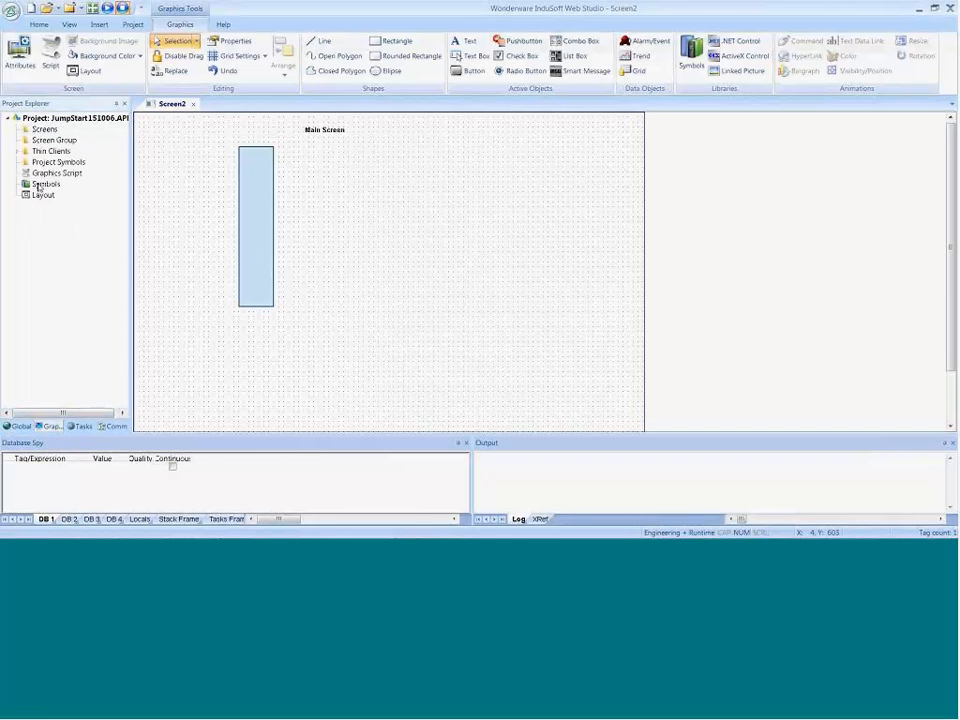
pyautogui.doubleClick(86, 183)
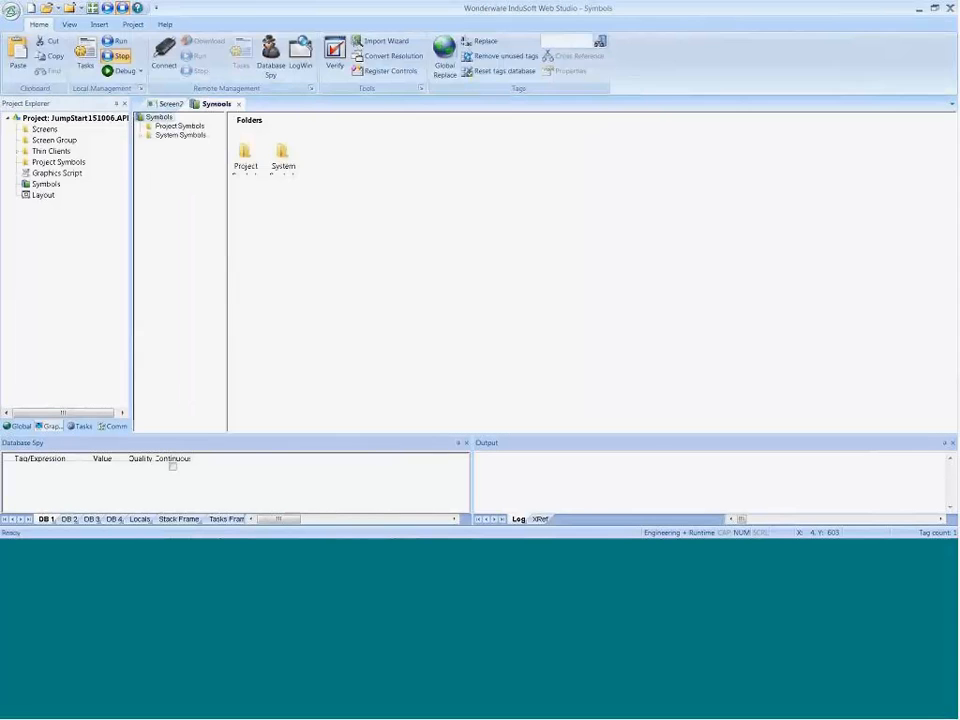
pyautogui.click(140, 137)
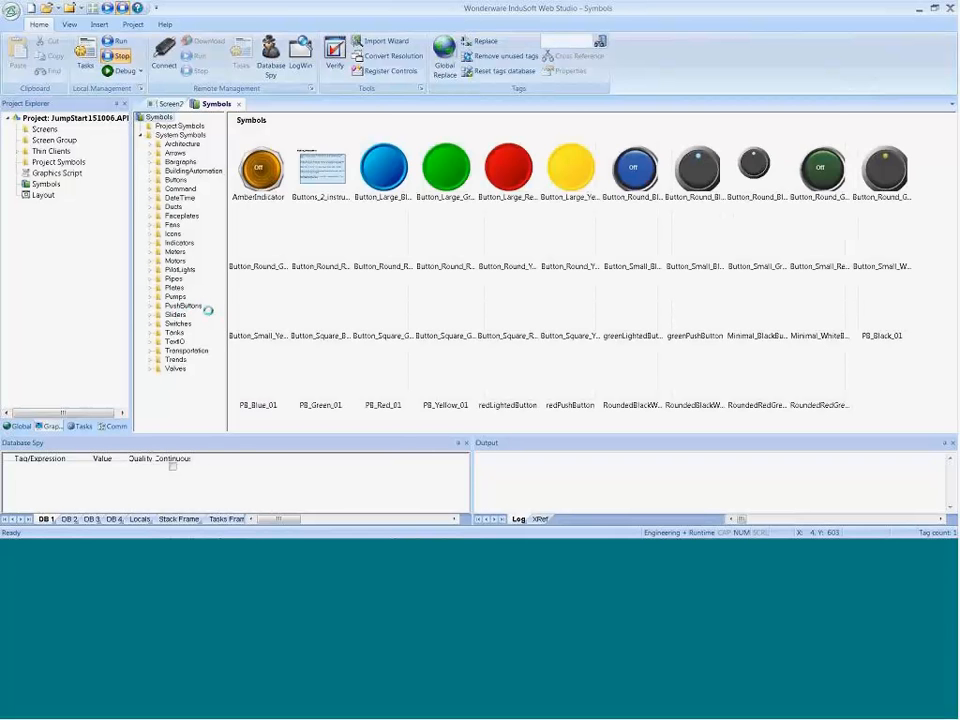
pyautogui.click(178, 270)
pyautogui.click(180, 324)
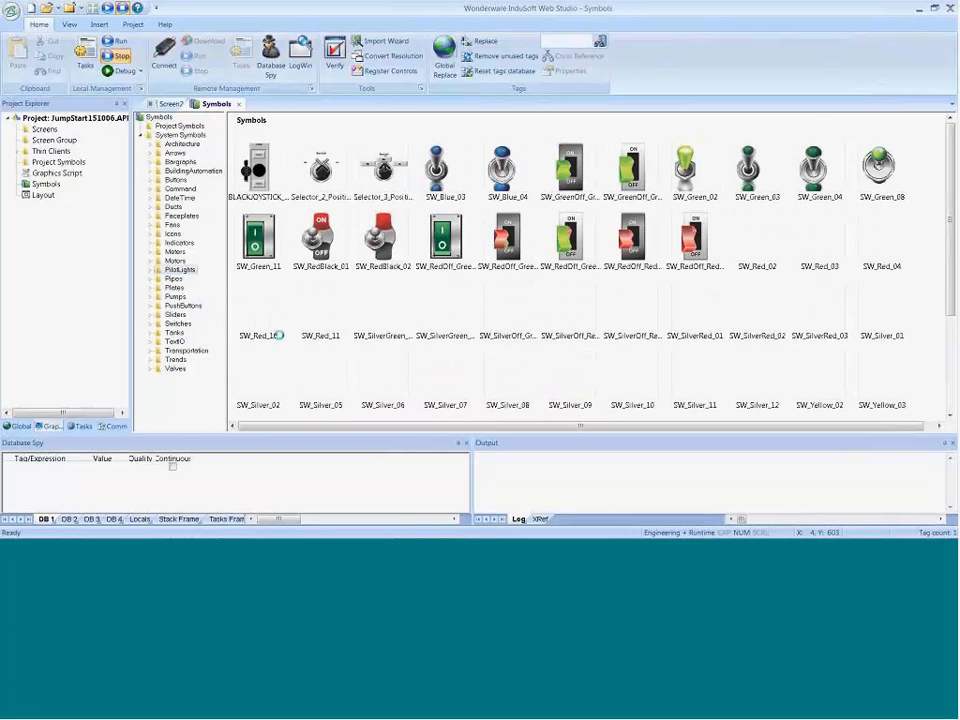
pyautogui.click(176, 314)
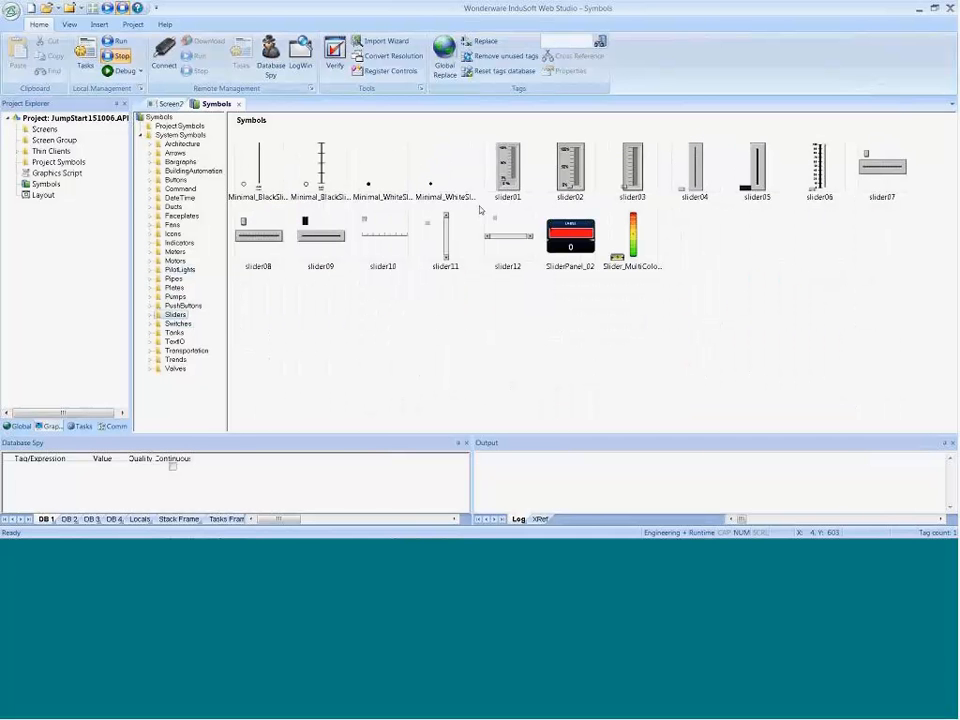
pyautogui.click(507, 185)
pyautogui.doubleClick(507, 185)
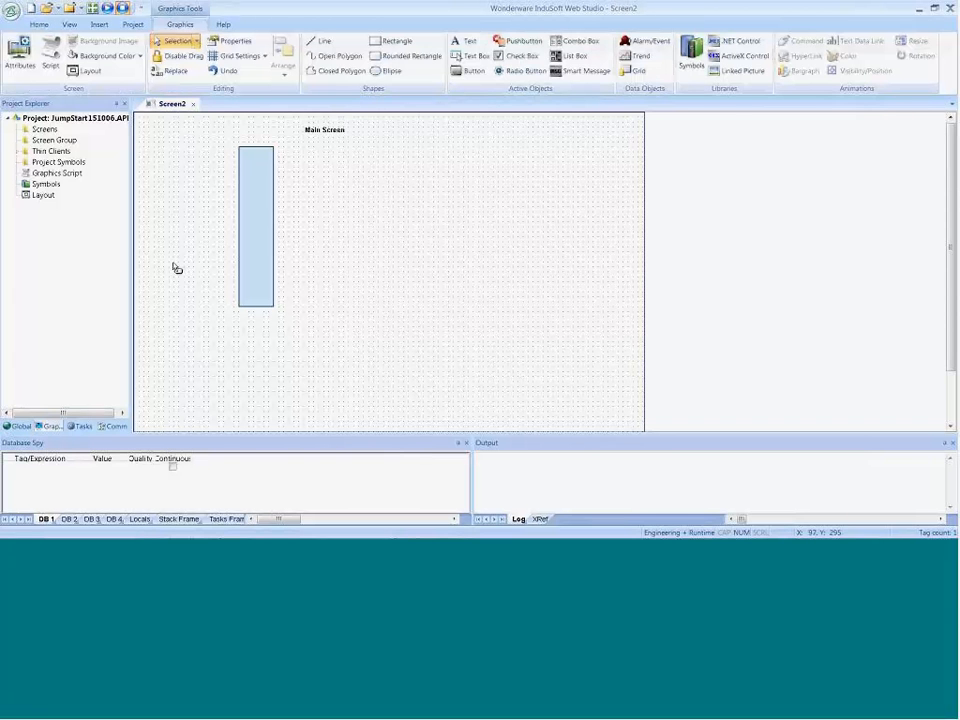
pyautogui.click(195, 294)
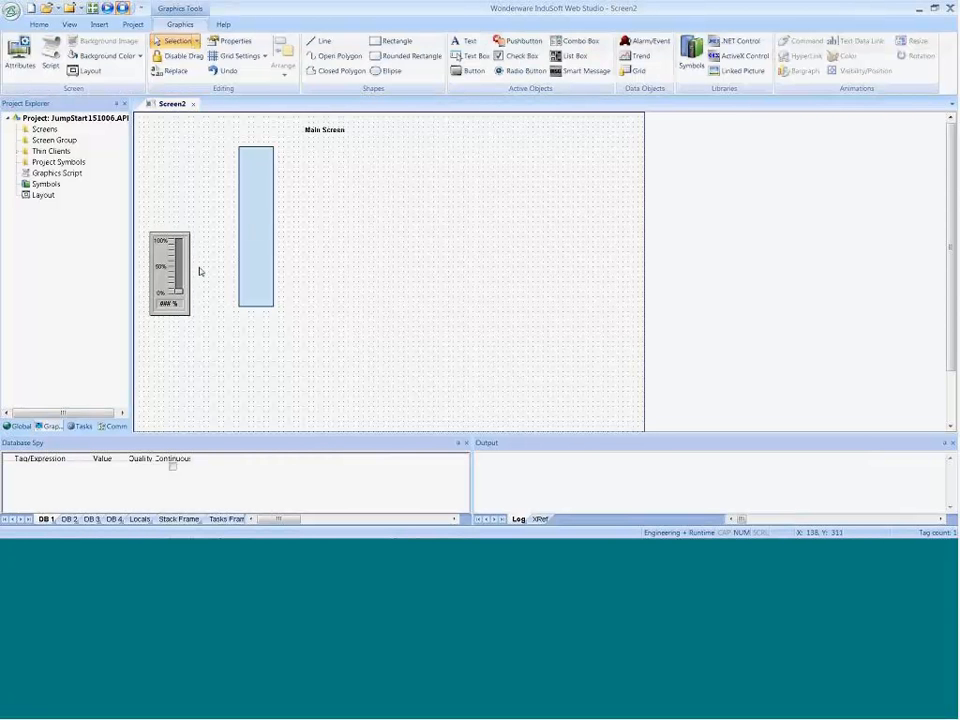
# Step: Link the slider's TagName property to the Temperature tag and move the slider closer to the bargraph rectangle
pyautogui.doubleClick(170, 272)
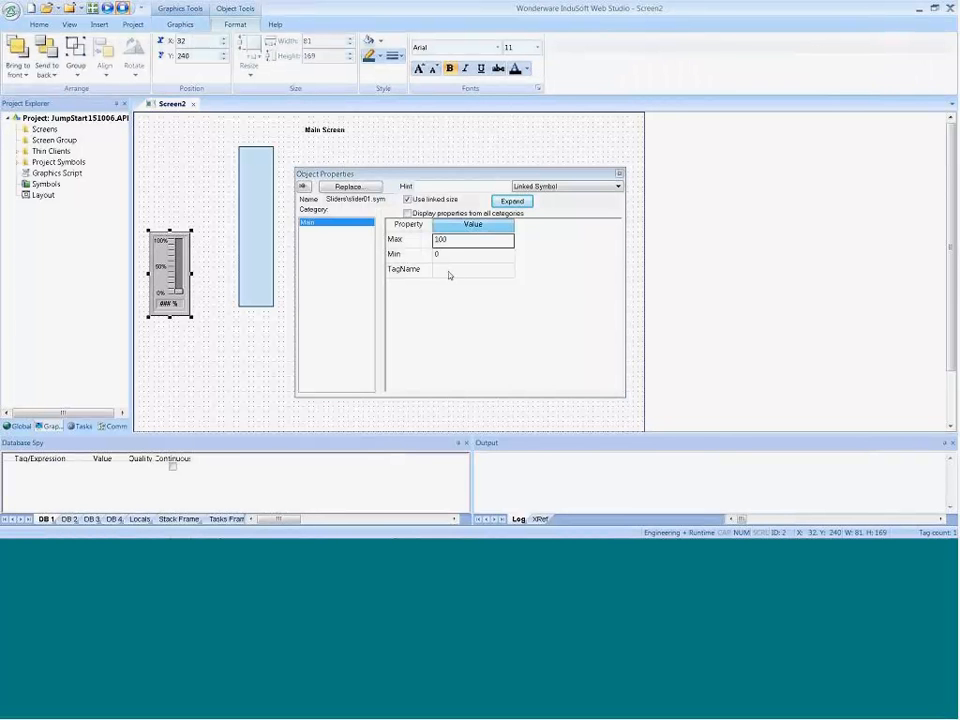
pyautogui.doubleClick(449, 275)
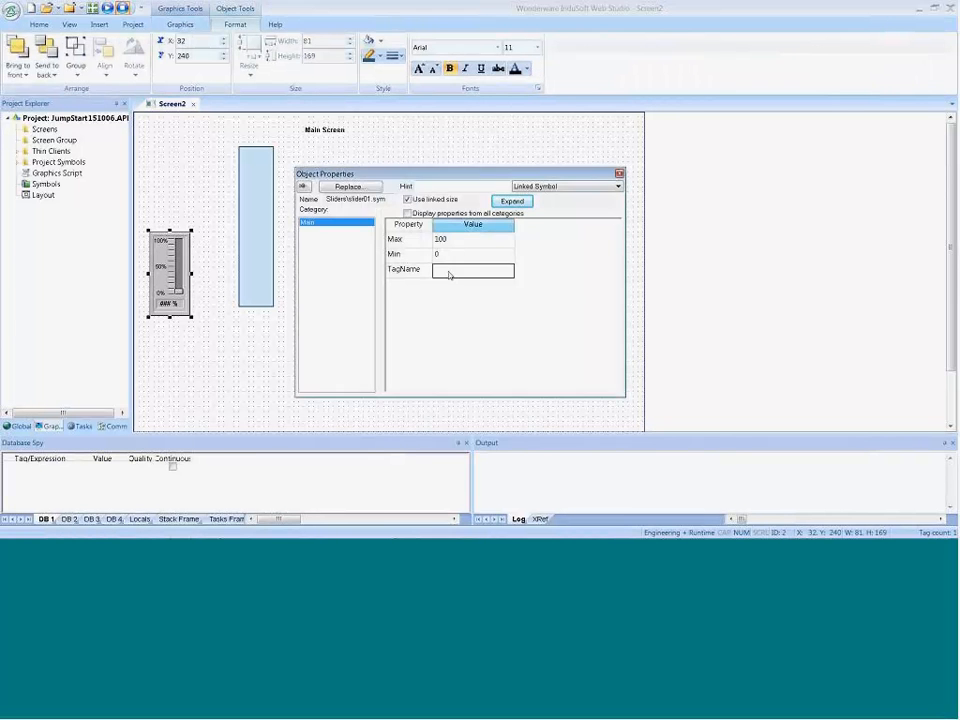
pyautogui.click(352, 224)
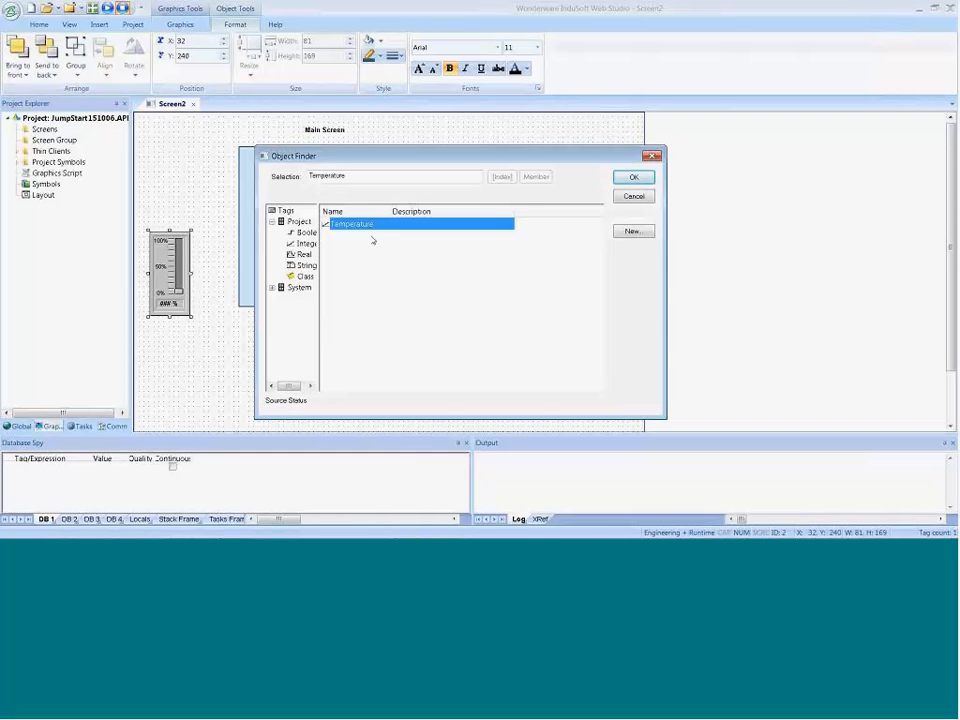
pyautogui.click(633, 177)
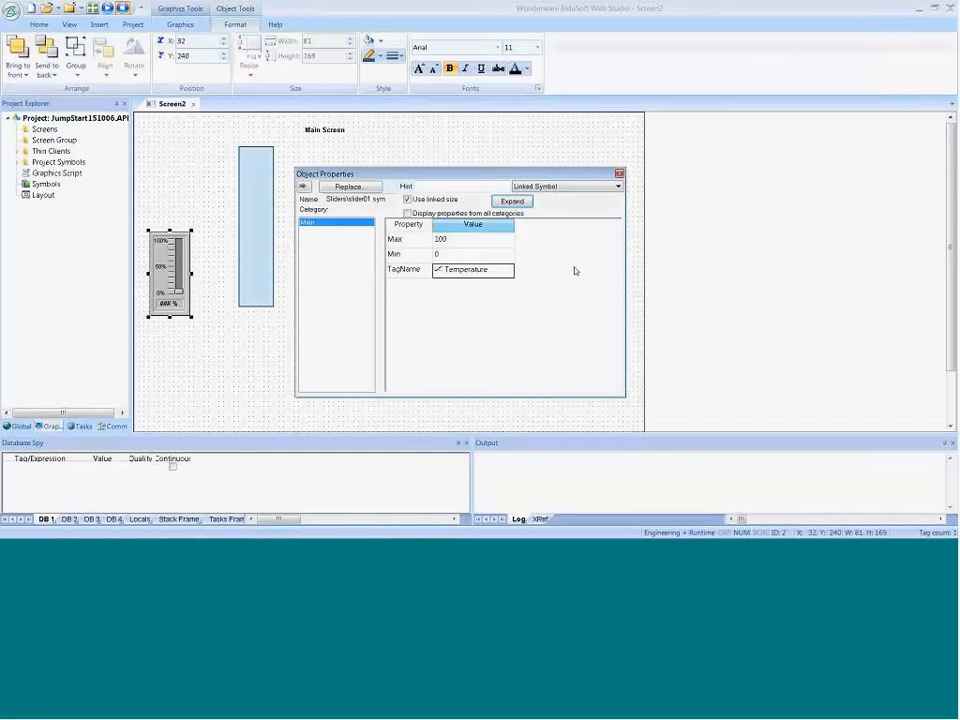
pyautogui.click(210, 226)
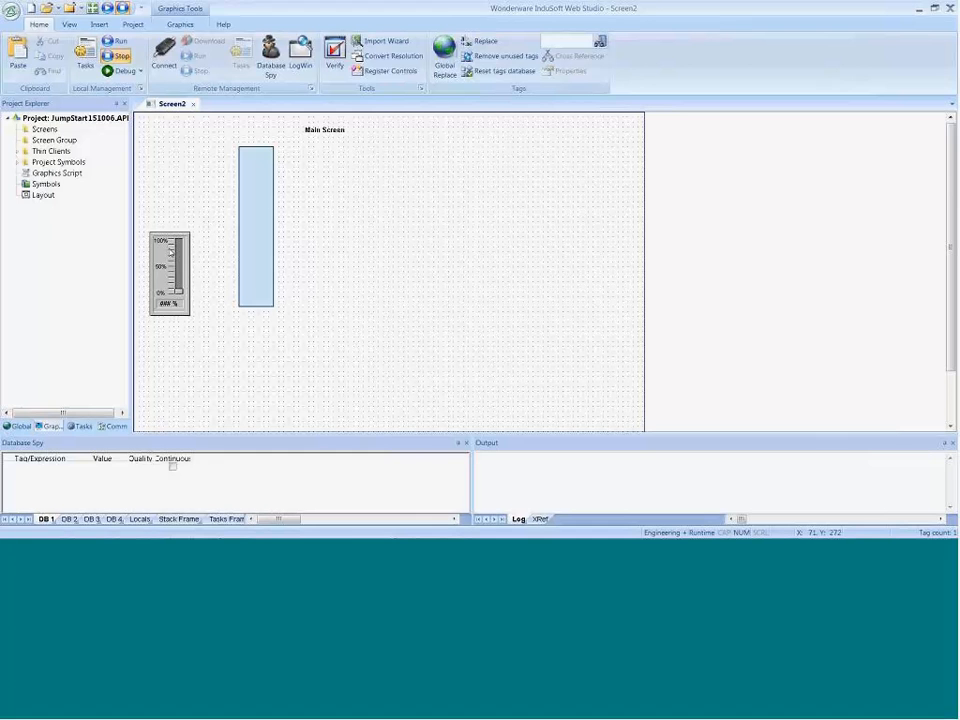
pyautogui.moveTo(170, 262); pyautogui.dragTo(193, 239)
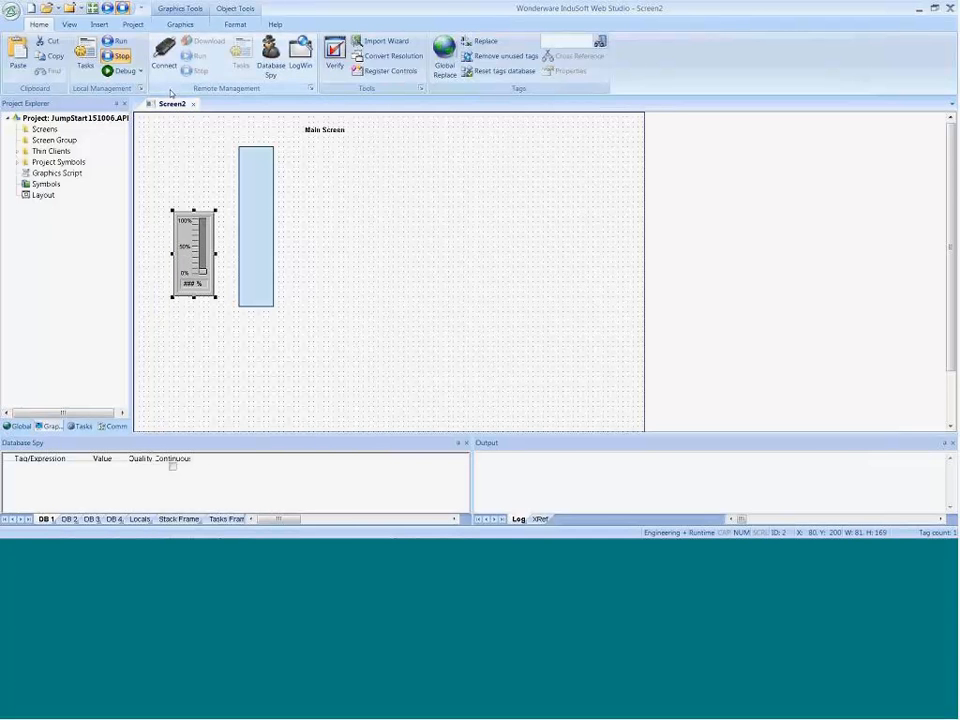
# Step: Run the project, raise the slider to about 26 % to test the bargraph, and return to the editor
pyautogui.click(117, 44)
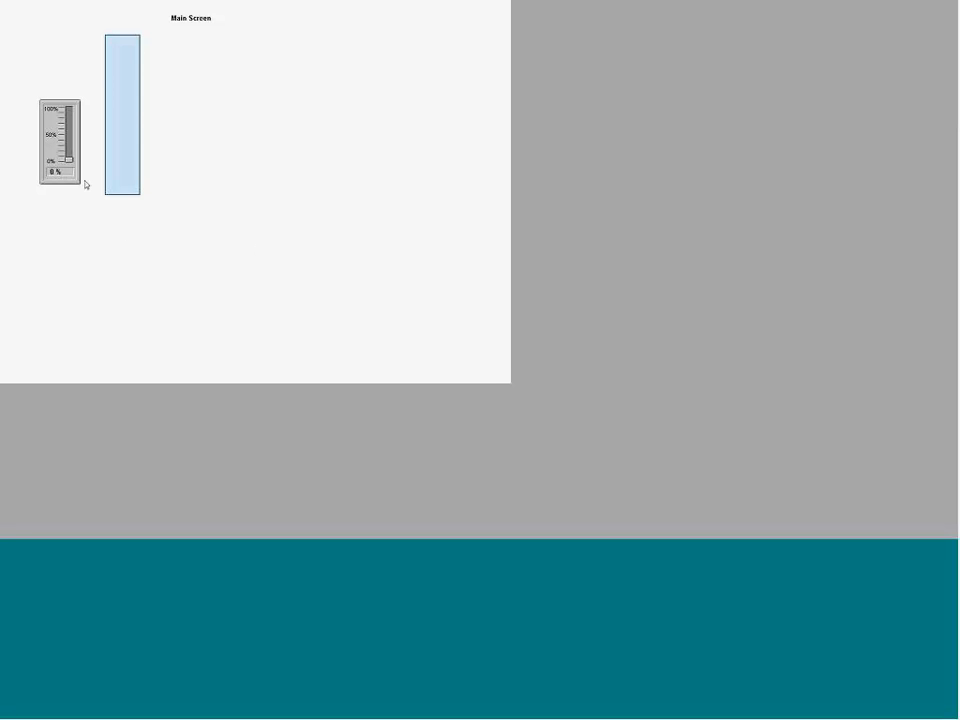
pyautogui.moveTo(69, 160)
pyautogui.mouseDown()
pyautogui.moveTo(69, 122)
pyautogui.moveTo(69, 147)
pyautogui.mouseUp()
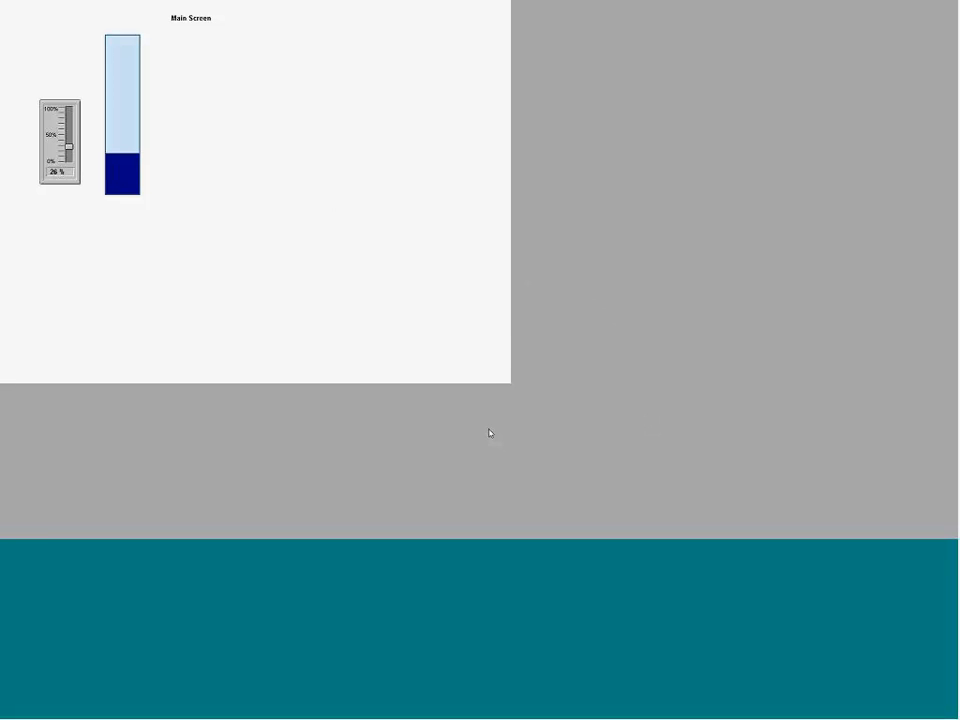
pyautogui.hotkey('alt', 'Tab')
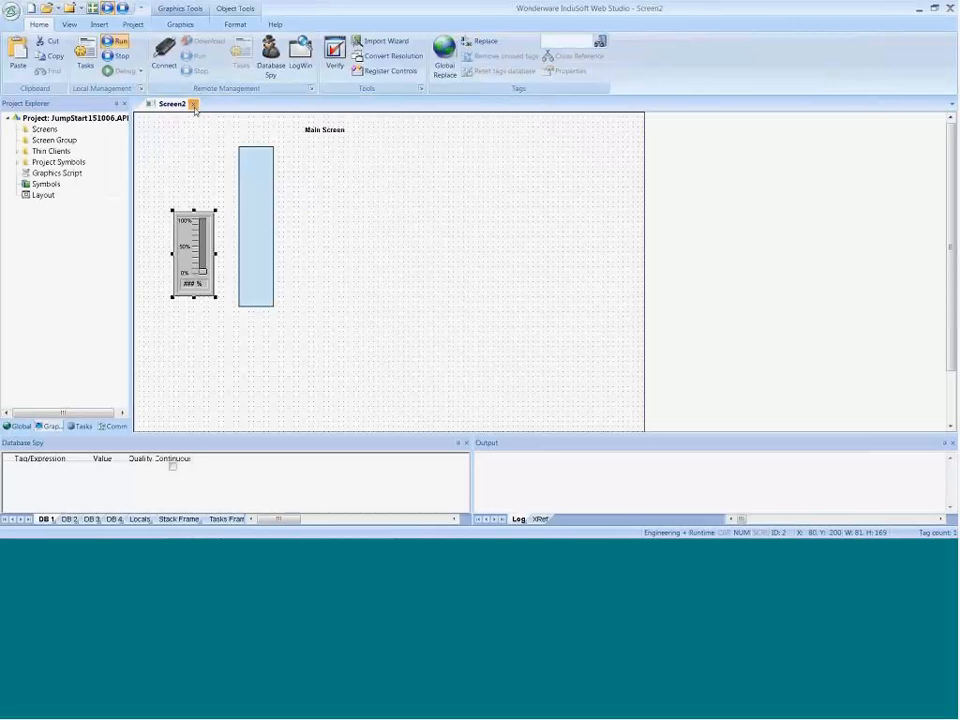
# Step: Close Screen2 and save it in the project's Screen folder under the file name Main
pyautogui.click(193, 104)
pyautogui.click(429, 317)
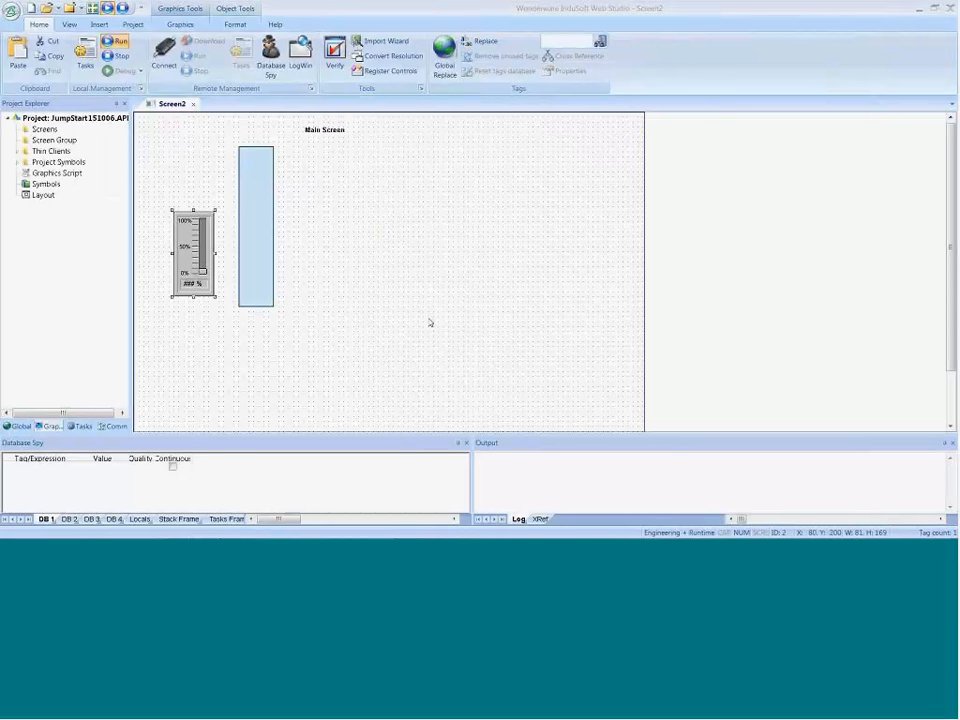
pyautogui.write('Main')
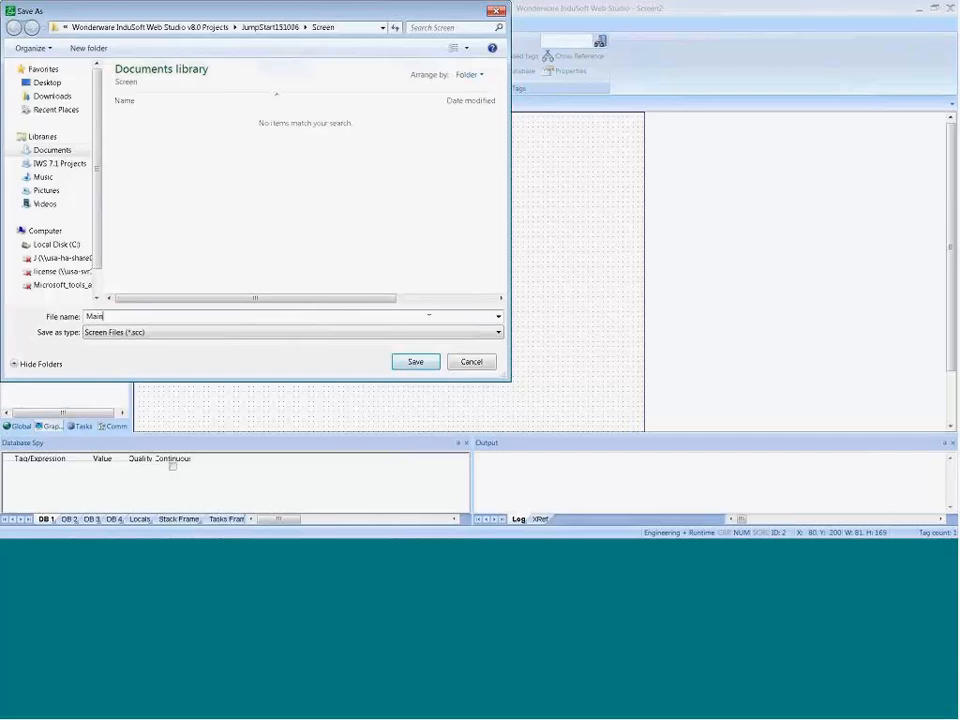
pyautogui.press('Return')
# Step: Stop the running project and run it again to check which screen opens at startup, returning to the editor
pyautogui.hotkey('alt', 'Tab')
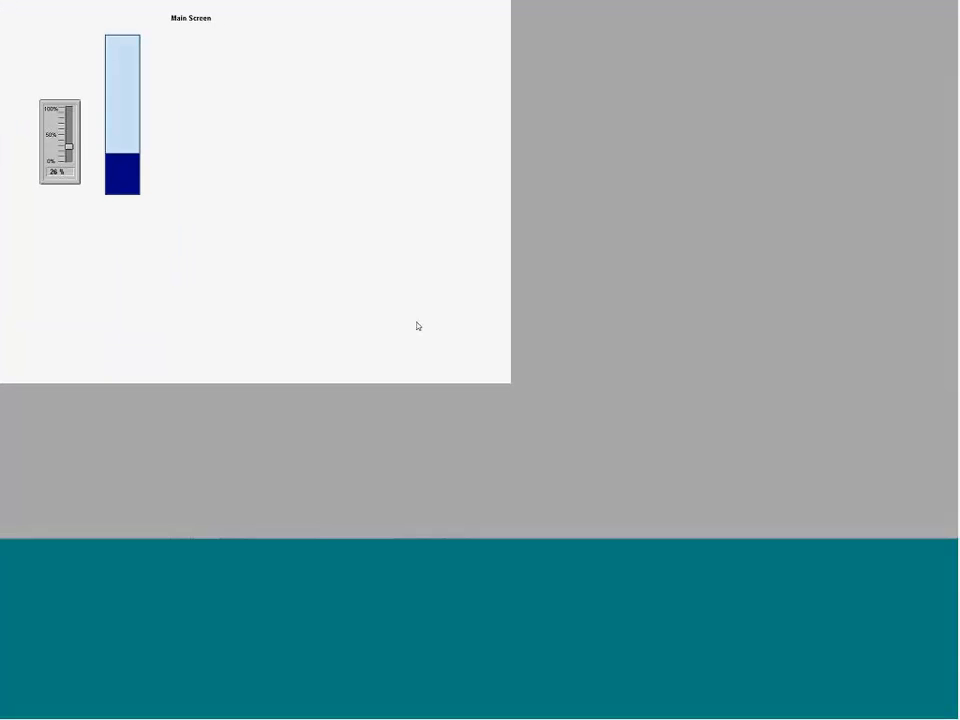
pyautogui.hotkey('alt', 'Tab')
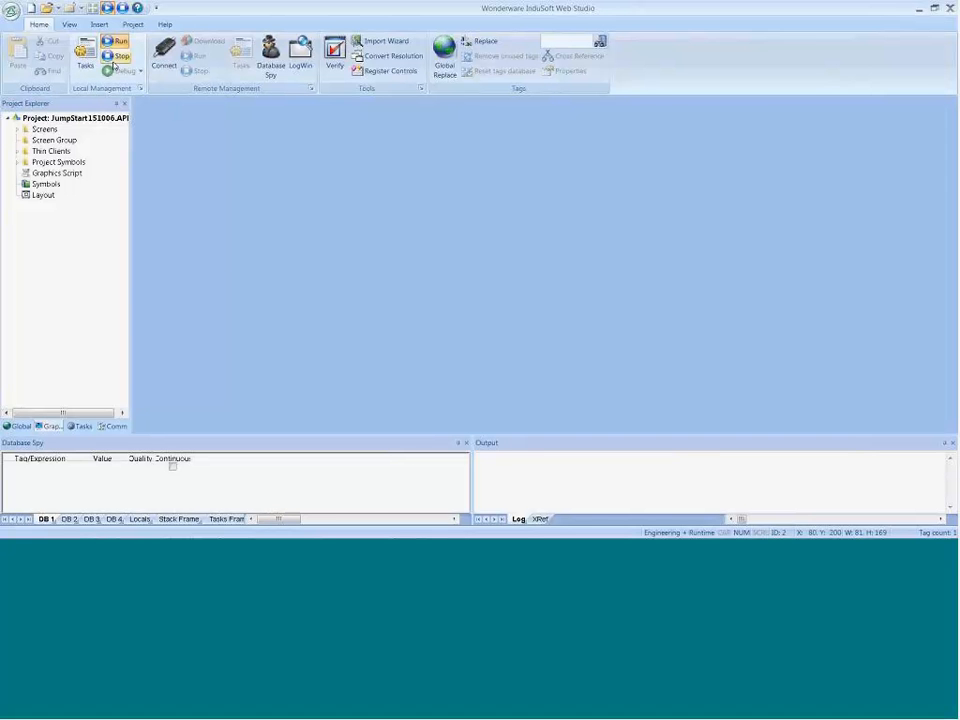
pyautogui.click(117, 57)
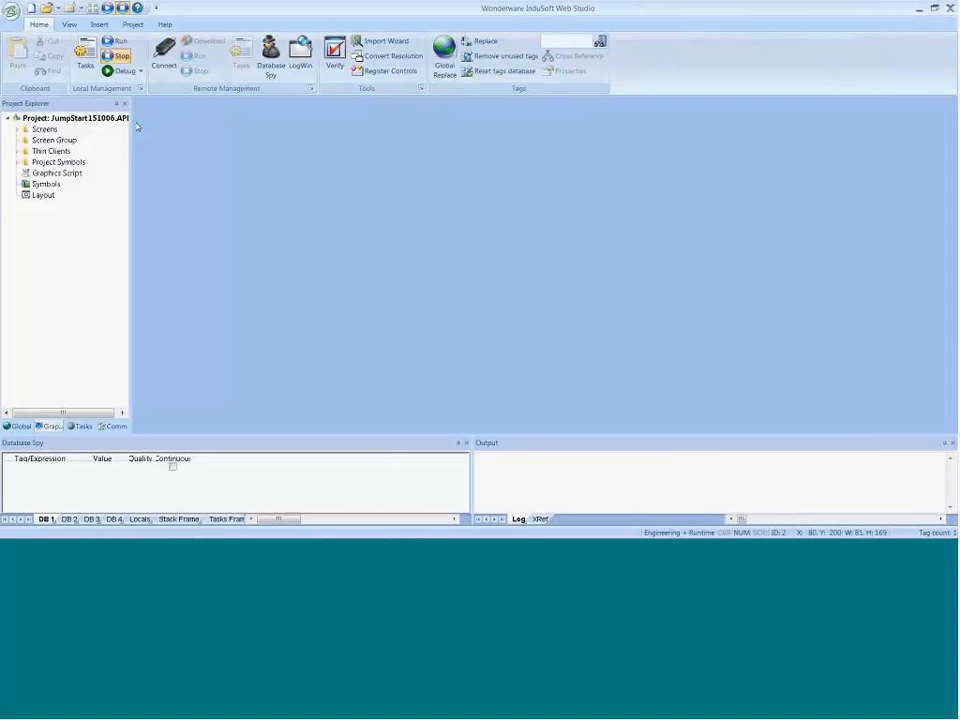
pyautogui.click(115, 41)
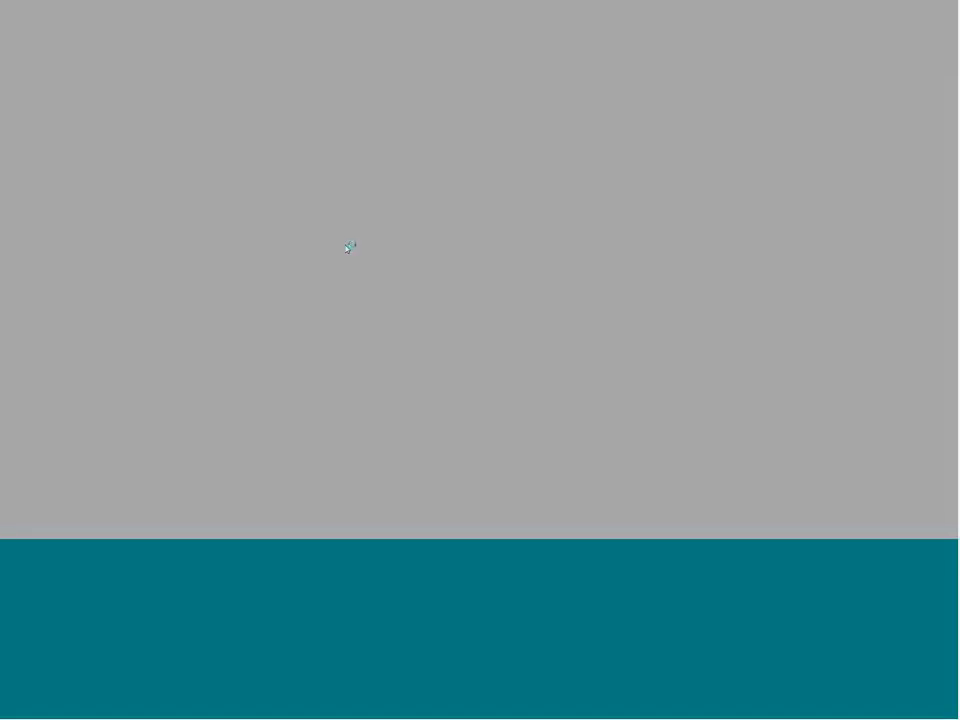
pyautogui.hotkey('alt', 'Tab')
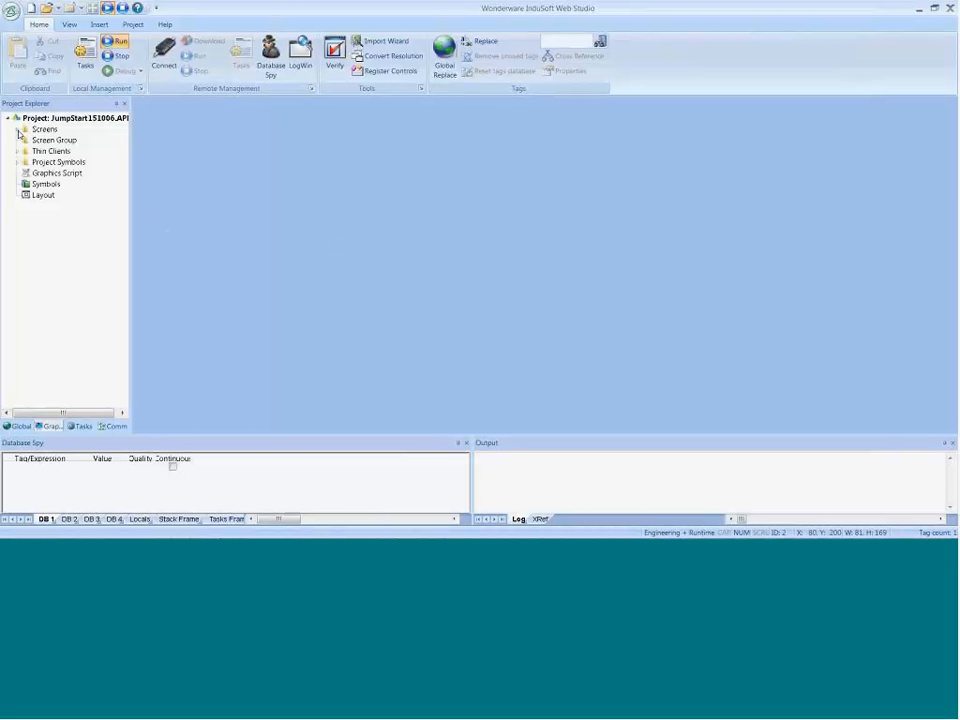
# Step: Set Main.scc as the startup screen in the project's viewer settings
pyautogui.click(132, 25)
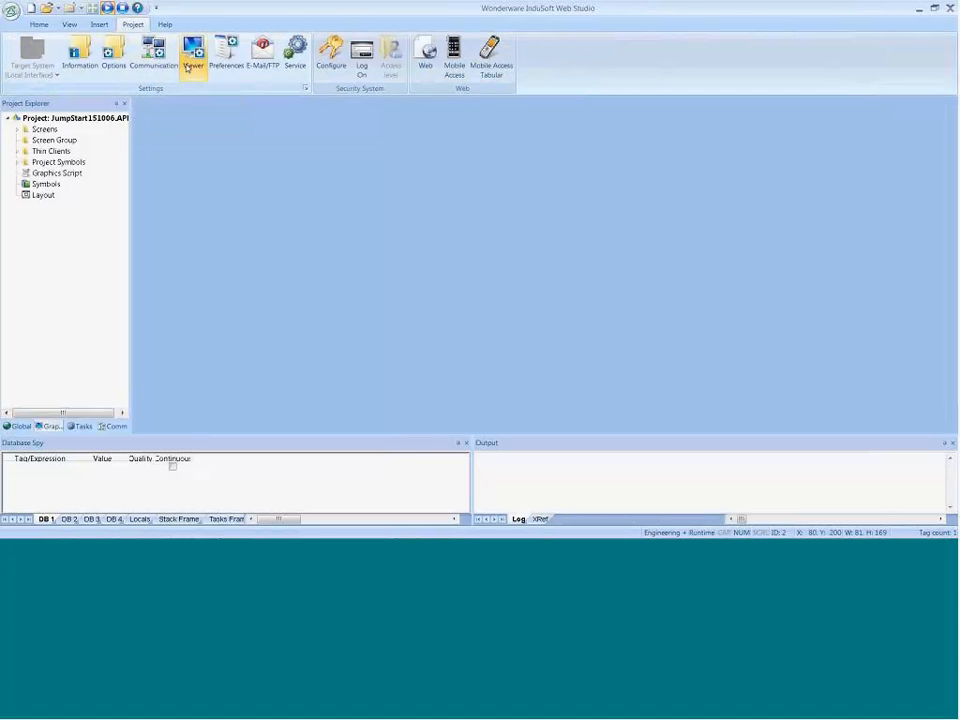
pyautogui.click(190, 62)
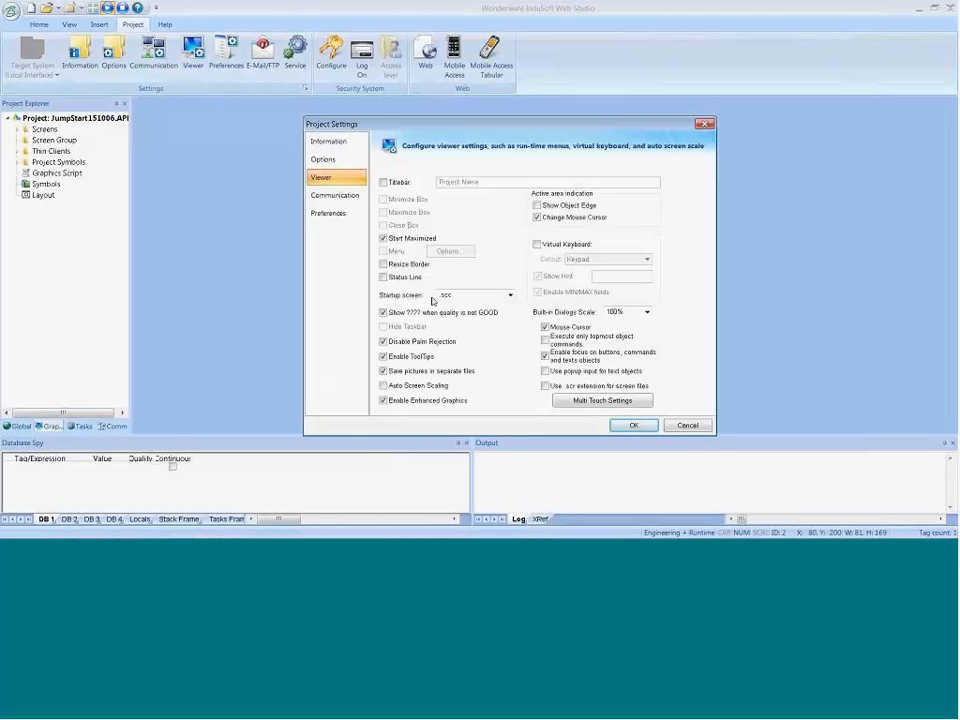
pyautogui.click(490, 295)
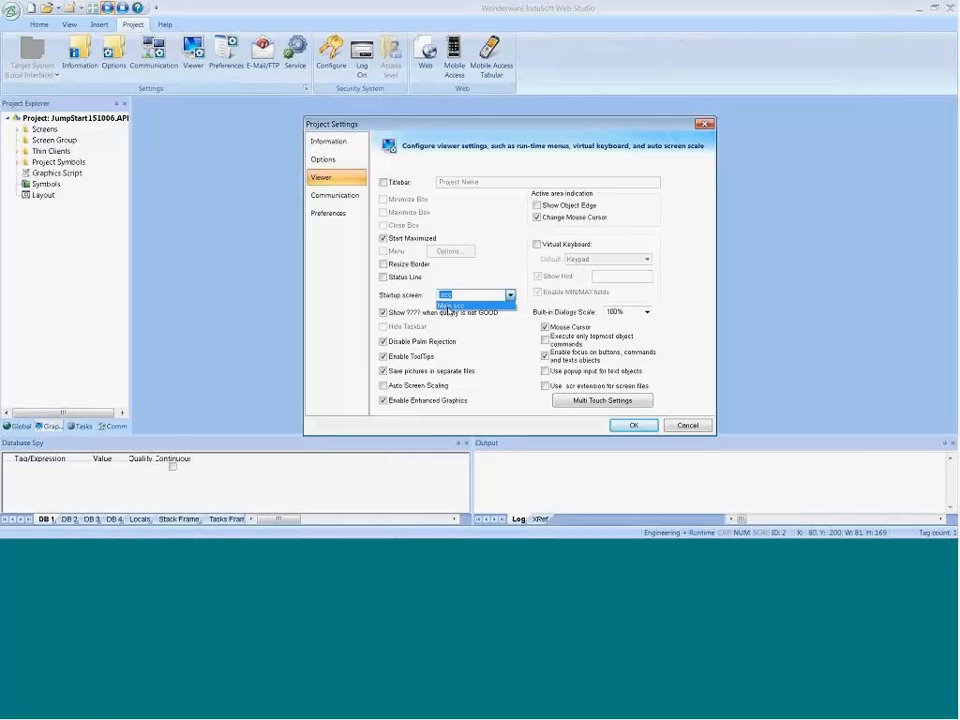
pyautogui.click(448, 307)
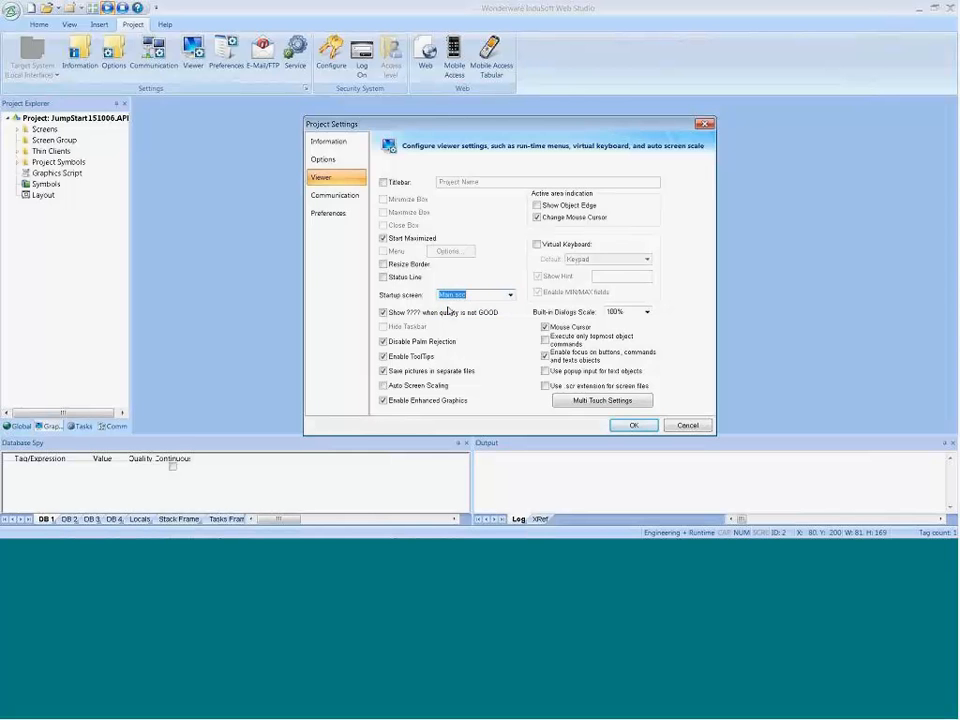
pyautogui.click(615, 425)
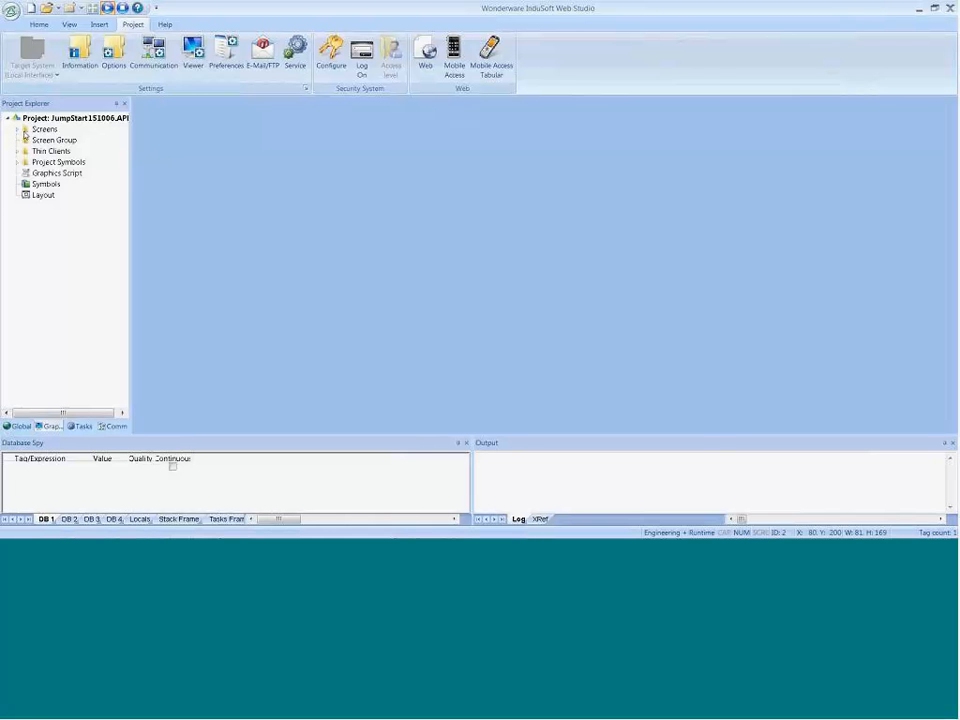
# Step: Examine the options available for the Main screen under Screens and recheck the startup screen in the viewer settings without changing it
pyautogui.click(17, 129)
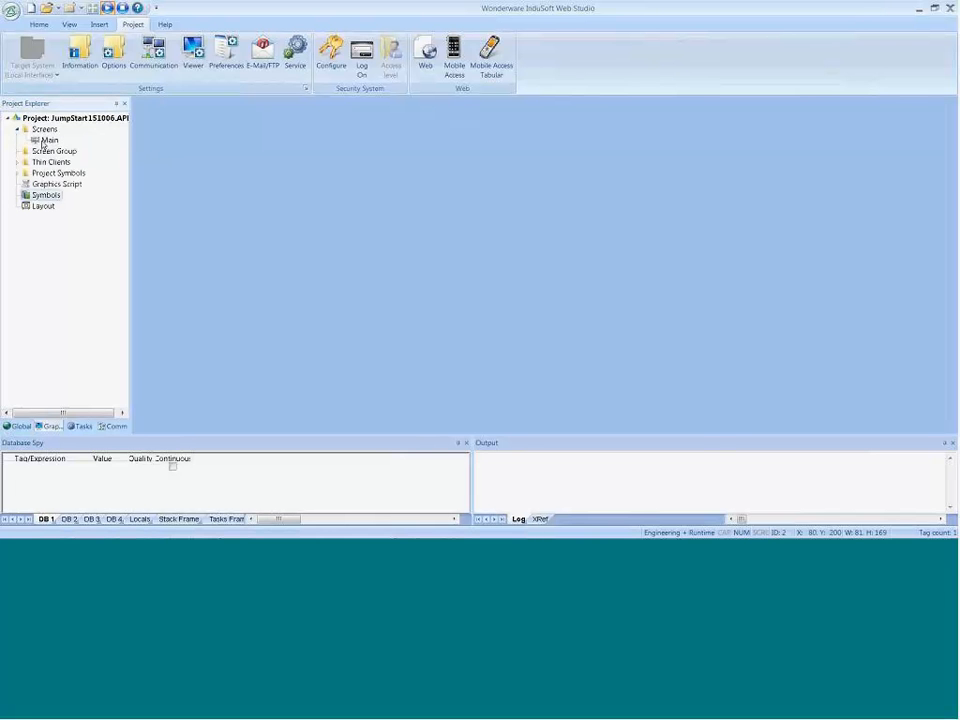
pyautogui.rightClick(43, 146)
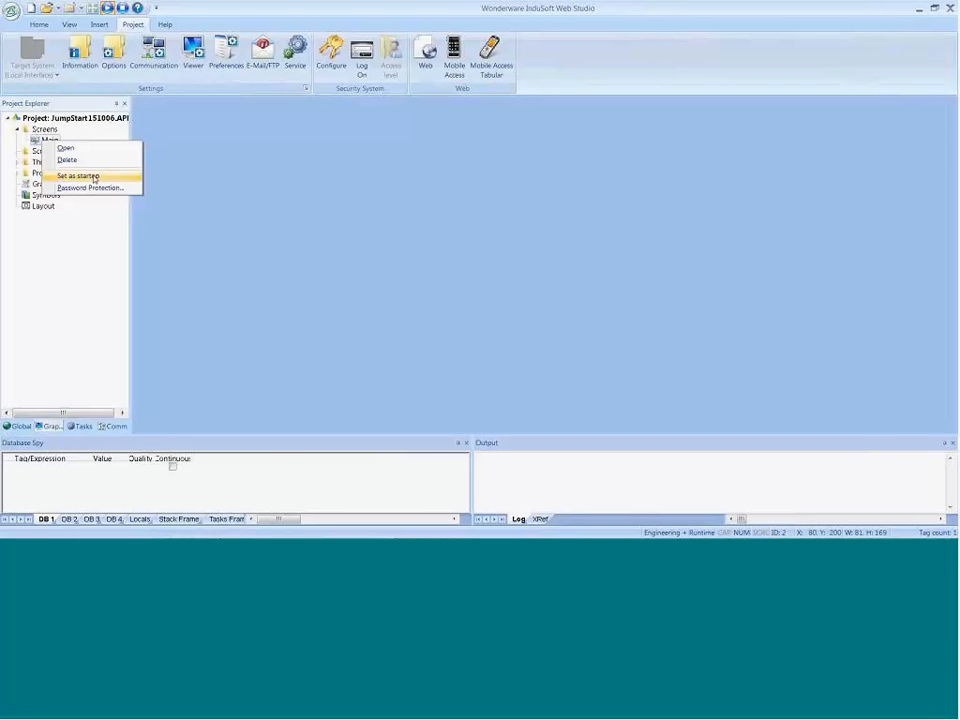
pyautogui.click(193, 55)
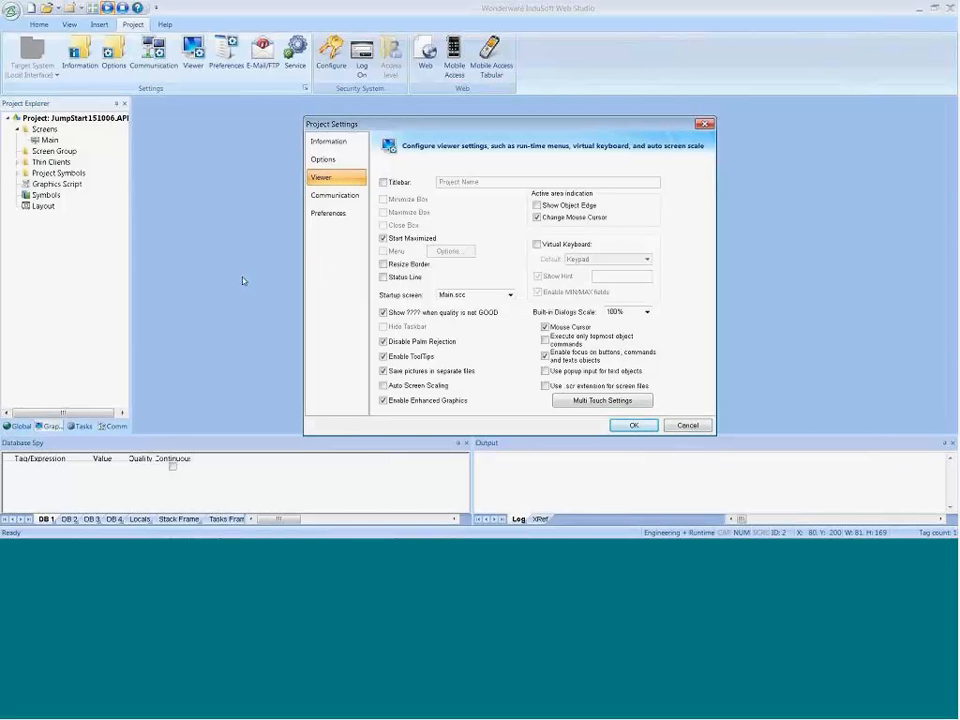
pyautogui.click(687, 425)
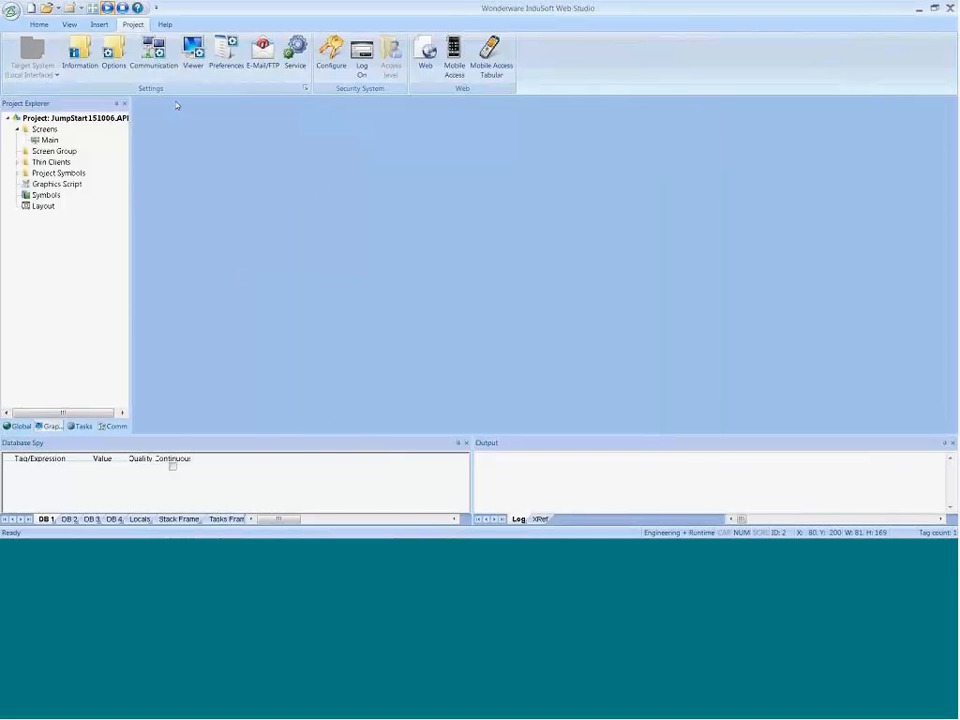
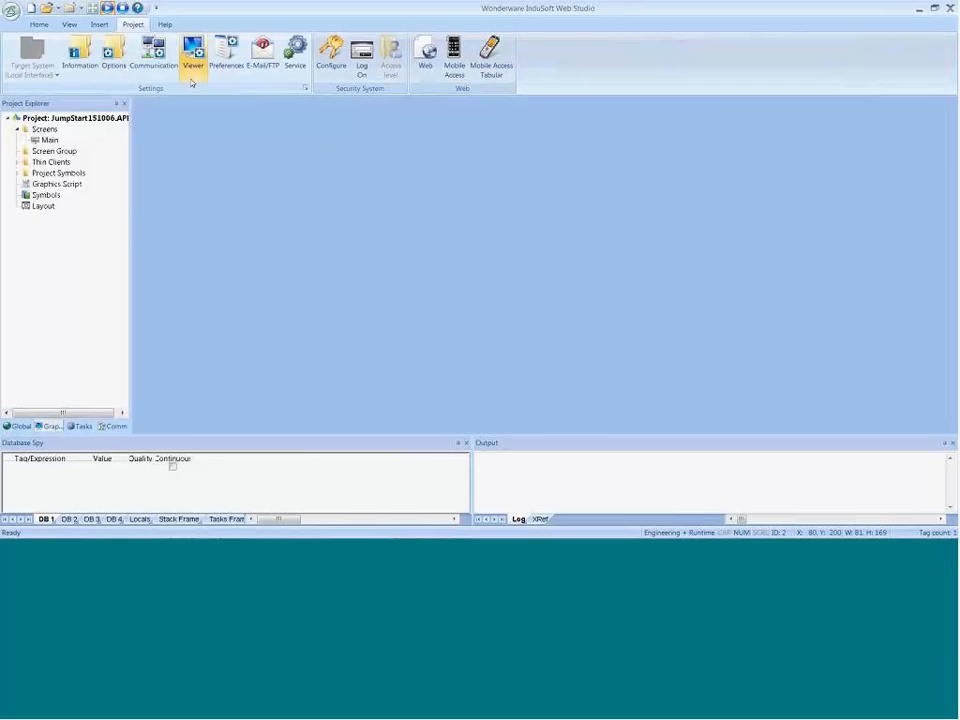
# Step: Review the Auto Screen Scaling option in the project's viewer settings, and consult the Product Demo outline slide before returning to the editor
pyautogui.click(193, 62)
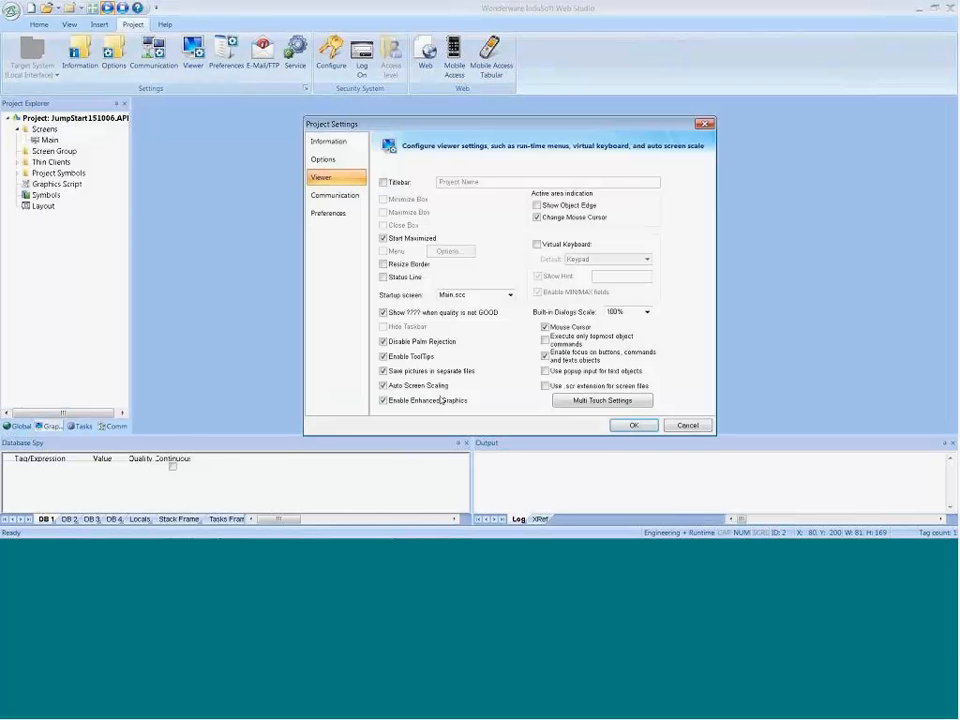
pyautogui.click(634, 426)
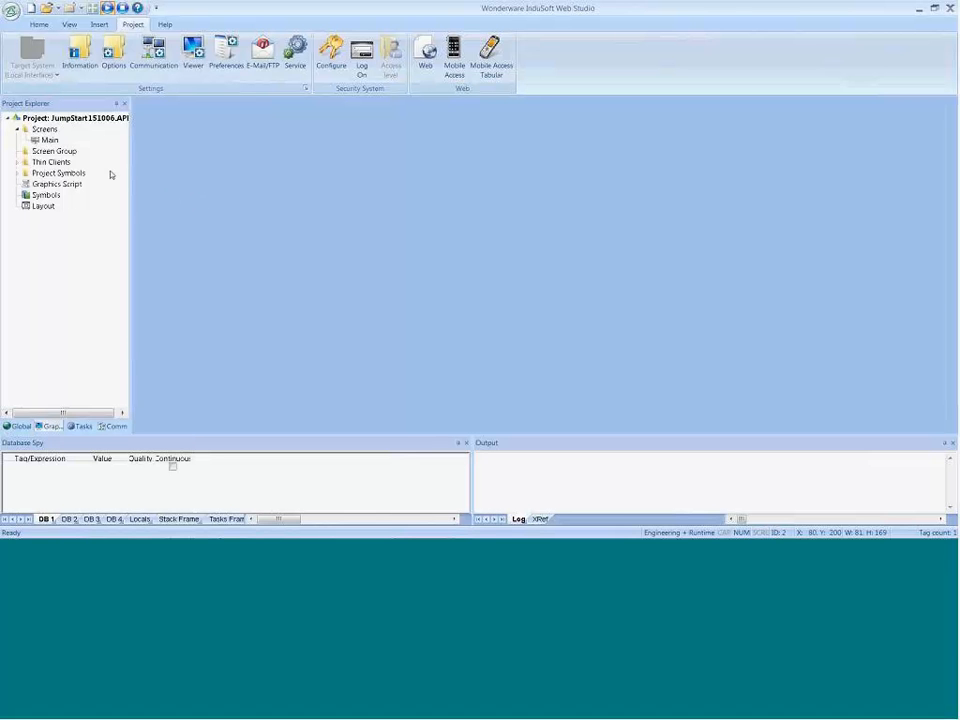
pyautogui.hotkey('alt', 'Tab')
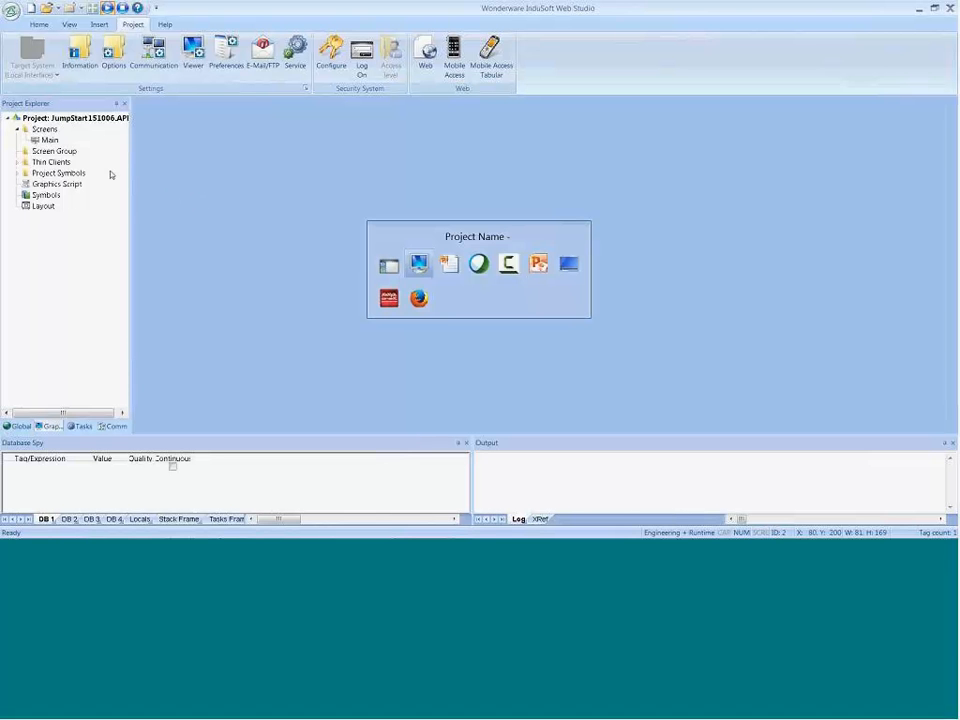
pyautogui.press('Tab')
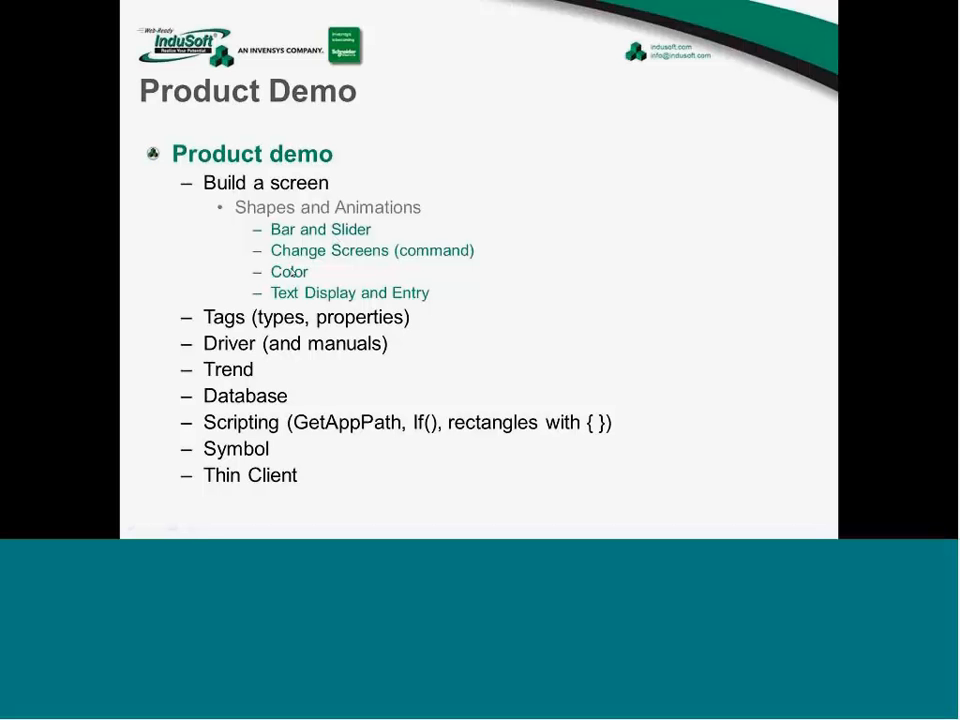
pyautogui.hotkey('alt', 'Tab')
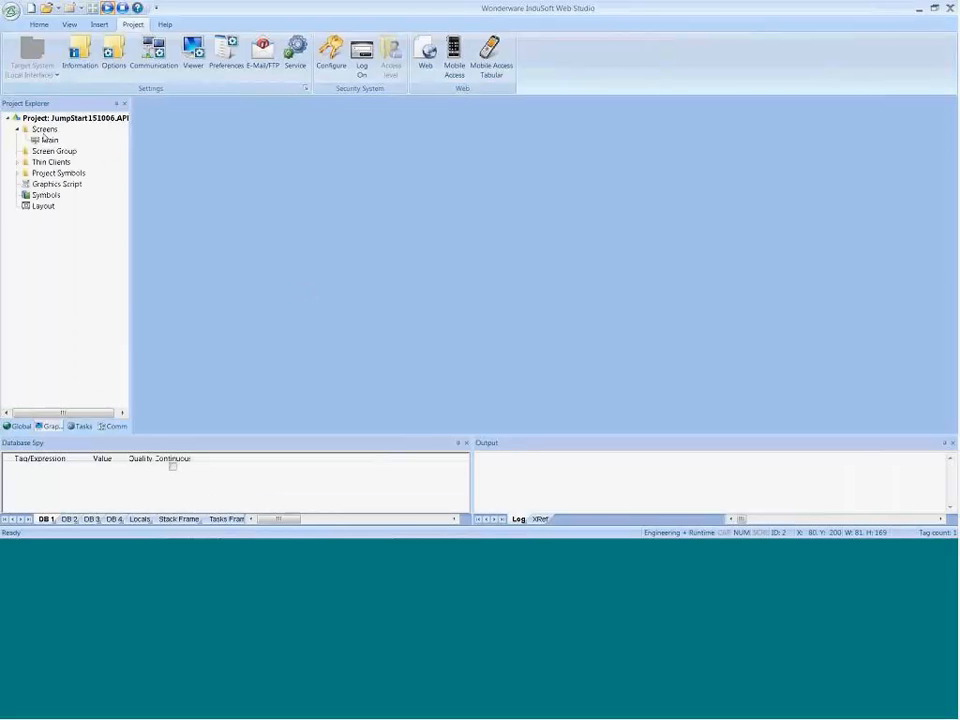
# Step: Open the Main screen and add a Color animation to the bargraph, using the Temperature tag as its limit expression
pyautogui.doubleClick(45, 140)
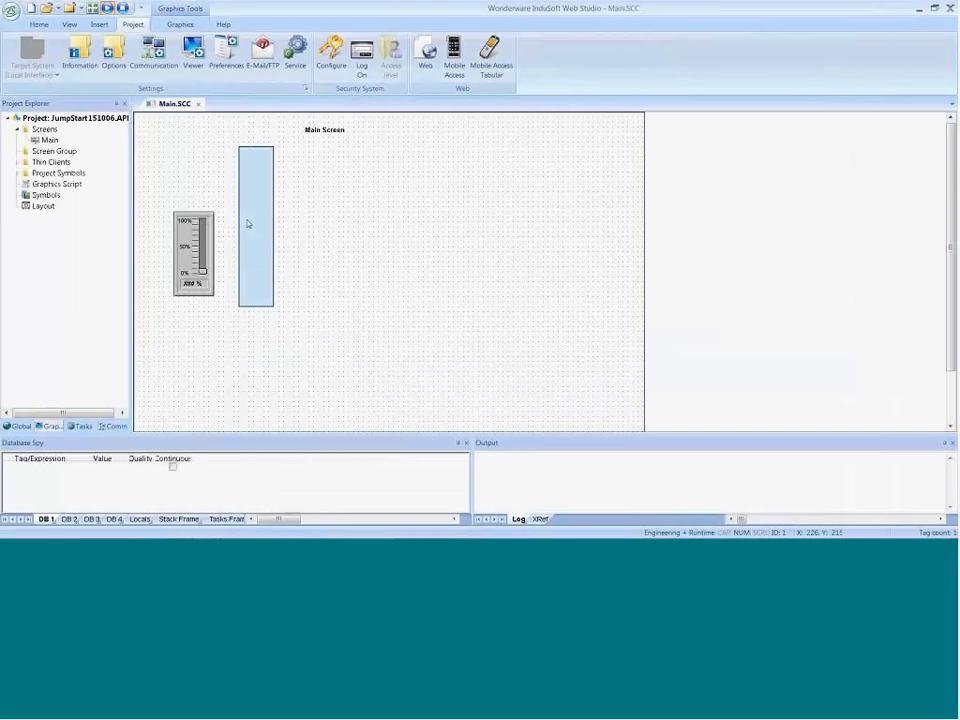
pyautogui.doubleClick(250, 222)
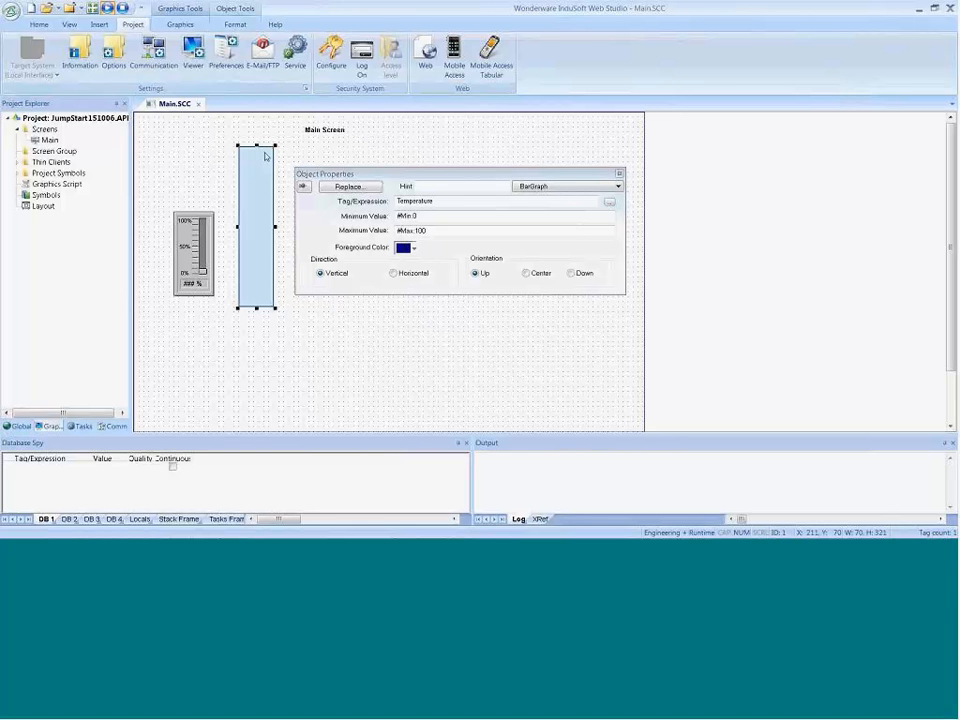
pyautogui.click(180, 24)
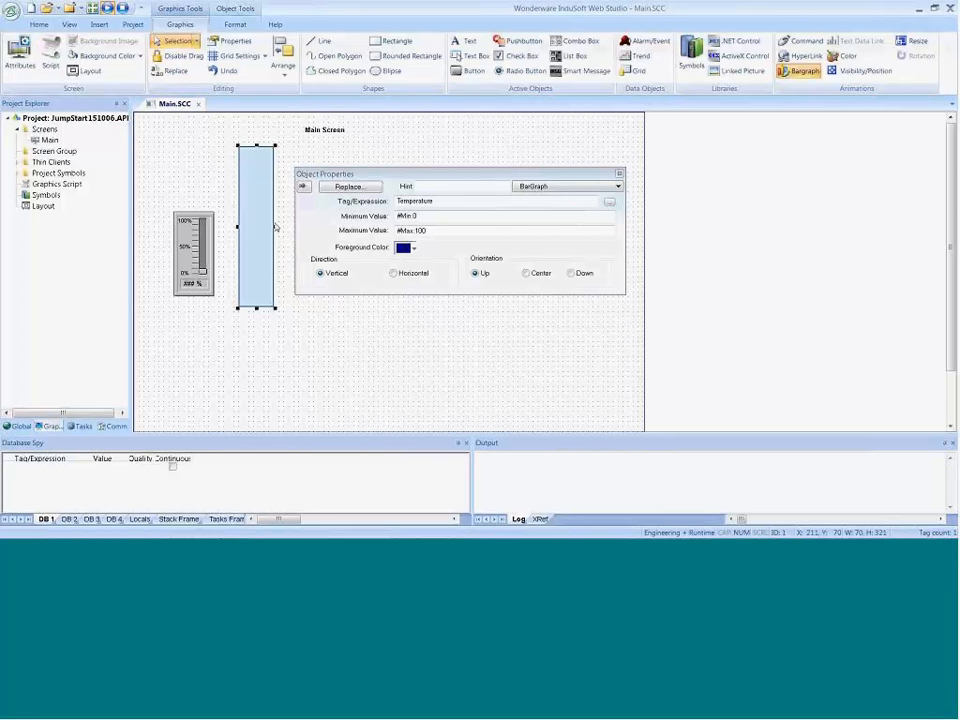
pyautogui.click(842, 60)
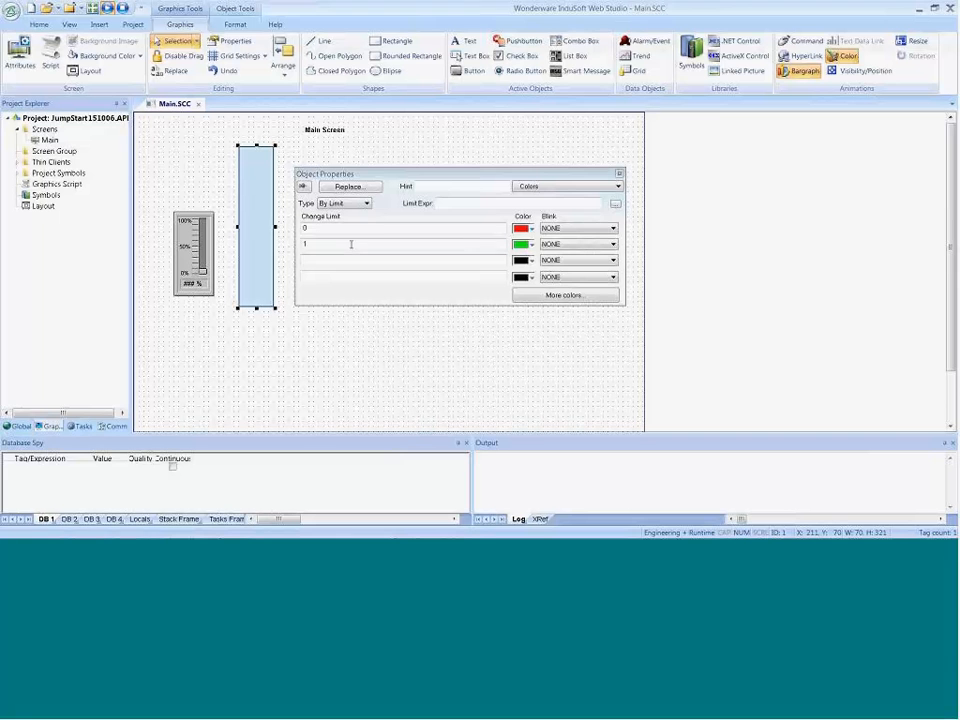
pyautogui.click(440, 204)
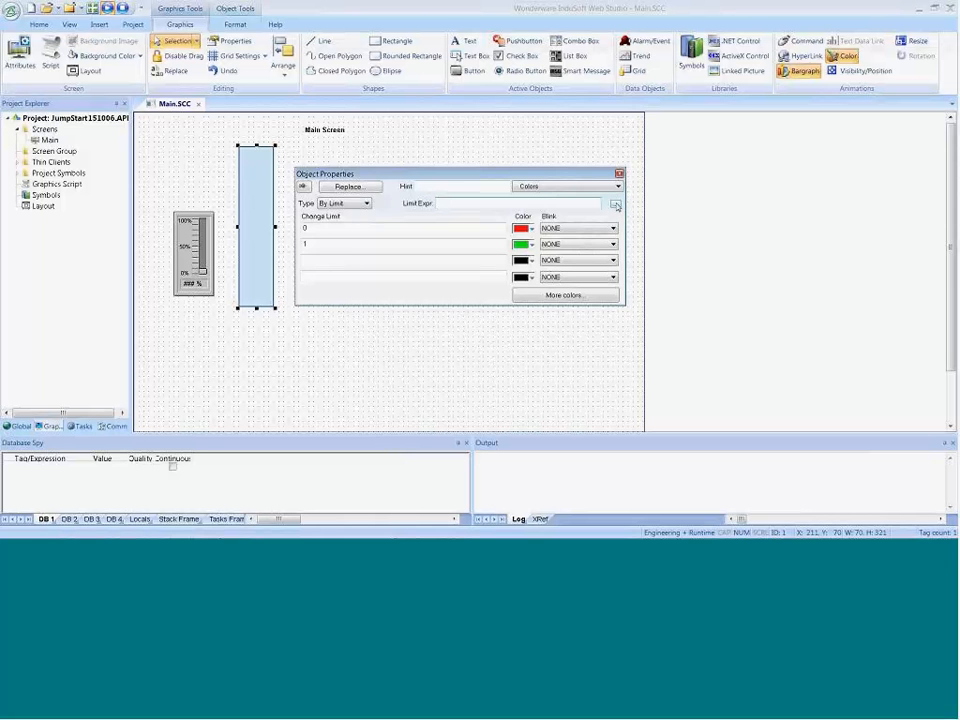
pyautogui.click(615, 206)
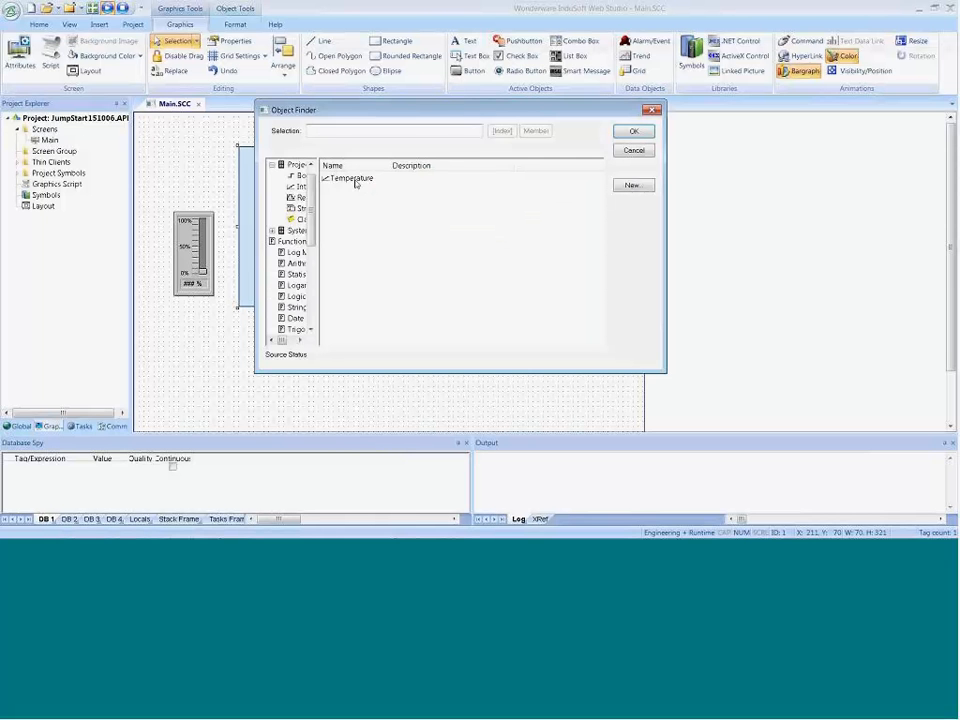
pyautogui.click(356, 179)
pyautogui.click(633, 131)
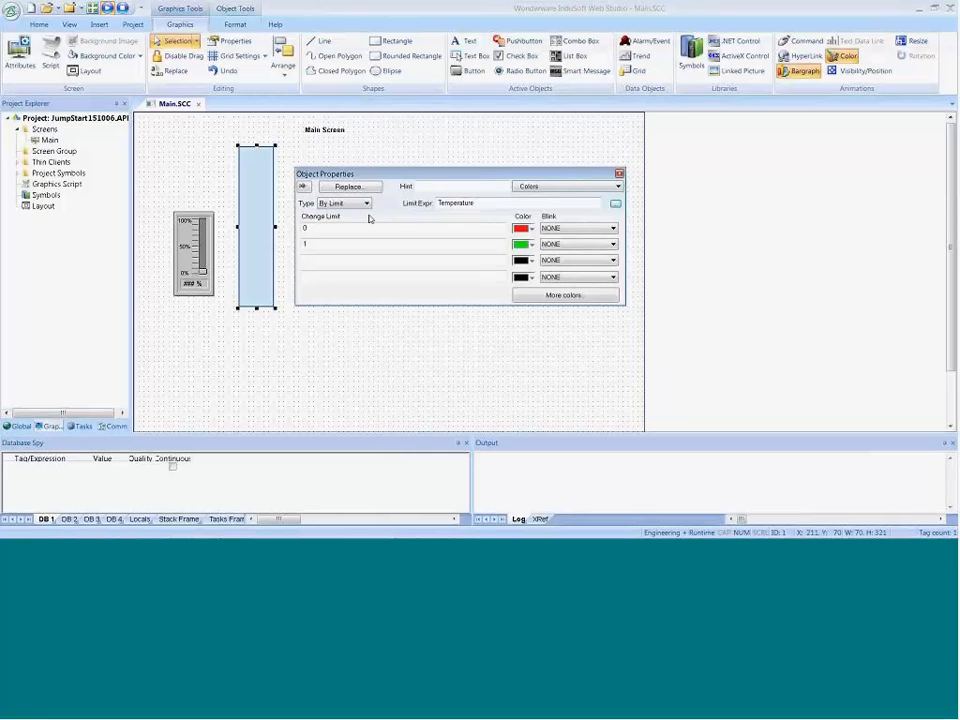
# Step: Set the bargraph's second color change limit to 33 and give the limit 0 a custom green color
pyautogui.click(305, 228)
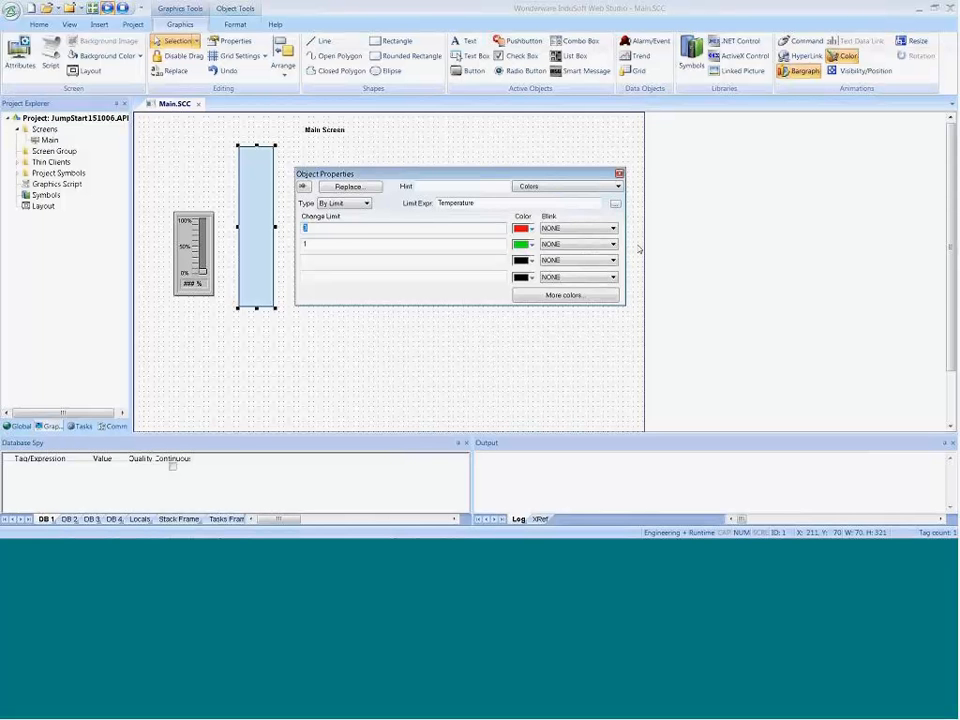
pyautogui.click(324, 243)
pyautogui.write('33')
pyautogui.click(531, 228)
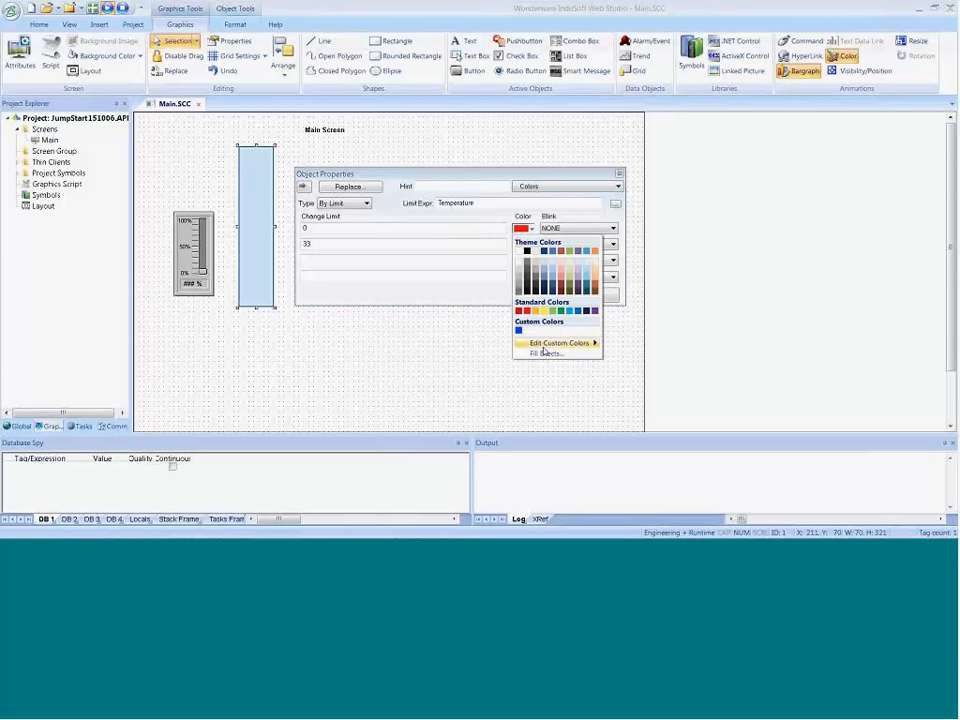
pyautogui.moveTo(557, 346)
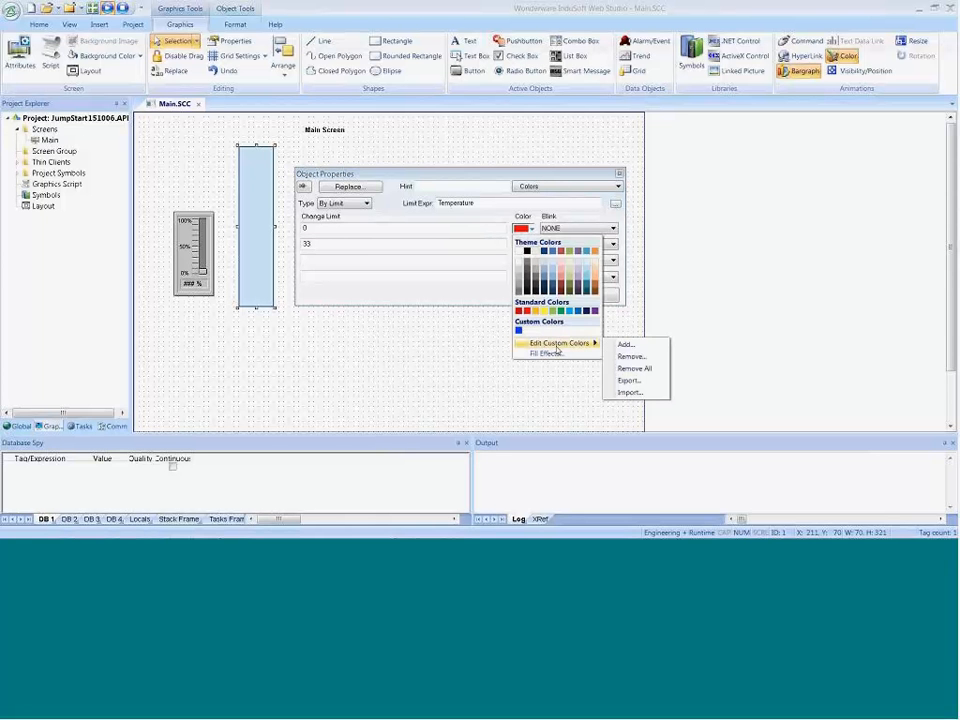
pyautogui.click(616, 345)
pyautogui.click(422, 274)
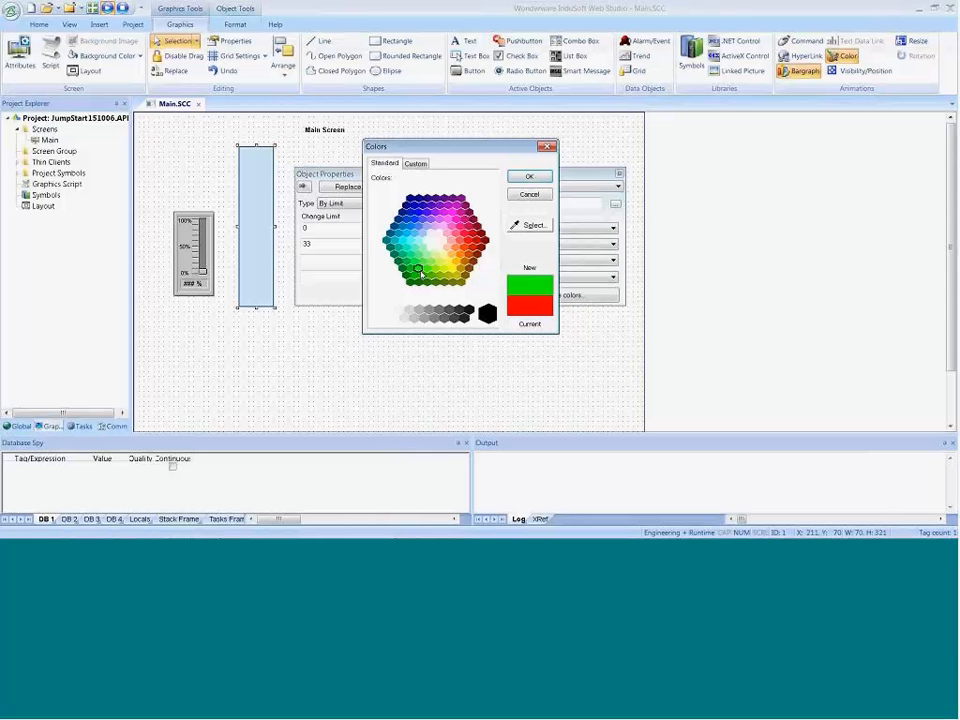
pyautogui.click(529, 176)
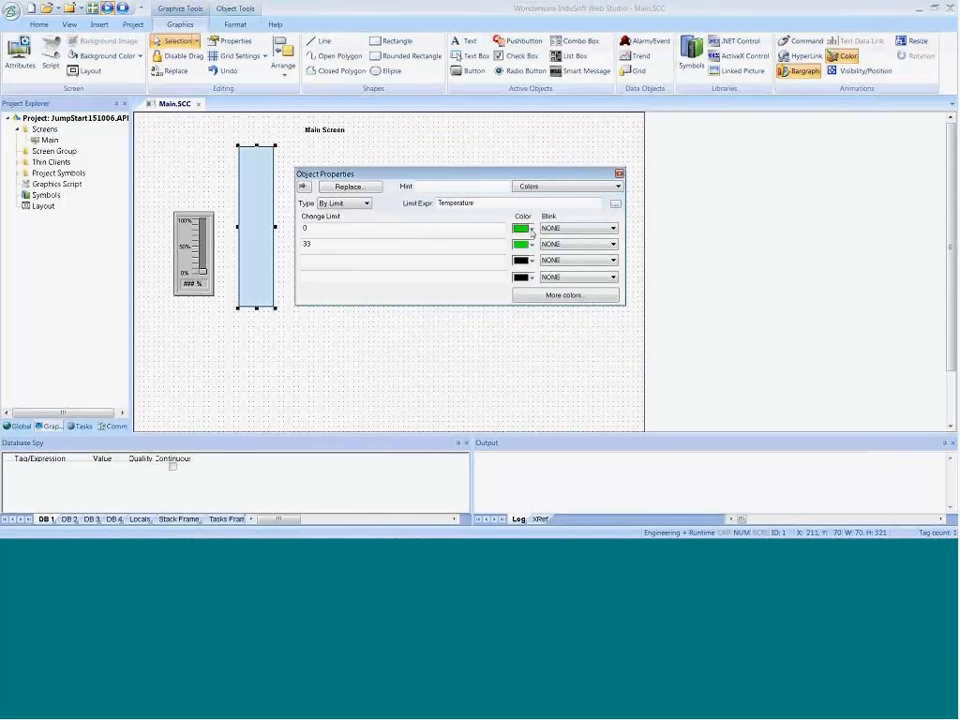
# Step: Color the bargraph's limit 33 yellow and add a third change limit of 66 in red
pyautogui.click(519, 247)
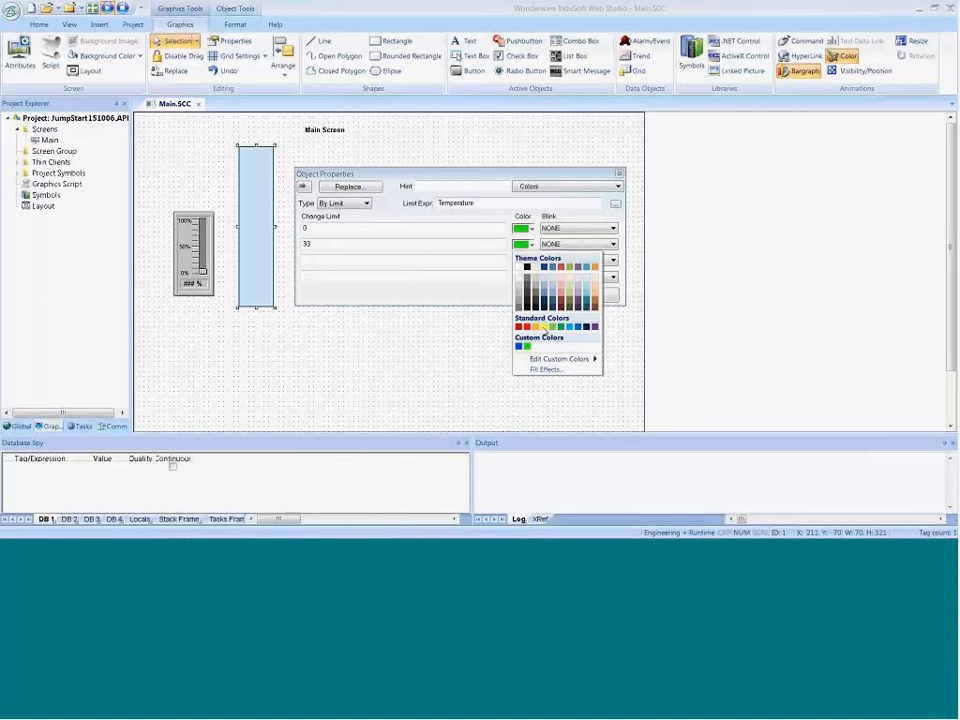
pyautogui.click(533, 327)
pyautogui.click(329, 261)
pyautogui.write('66')
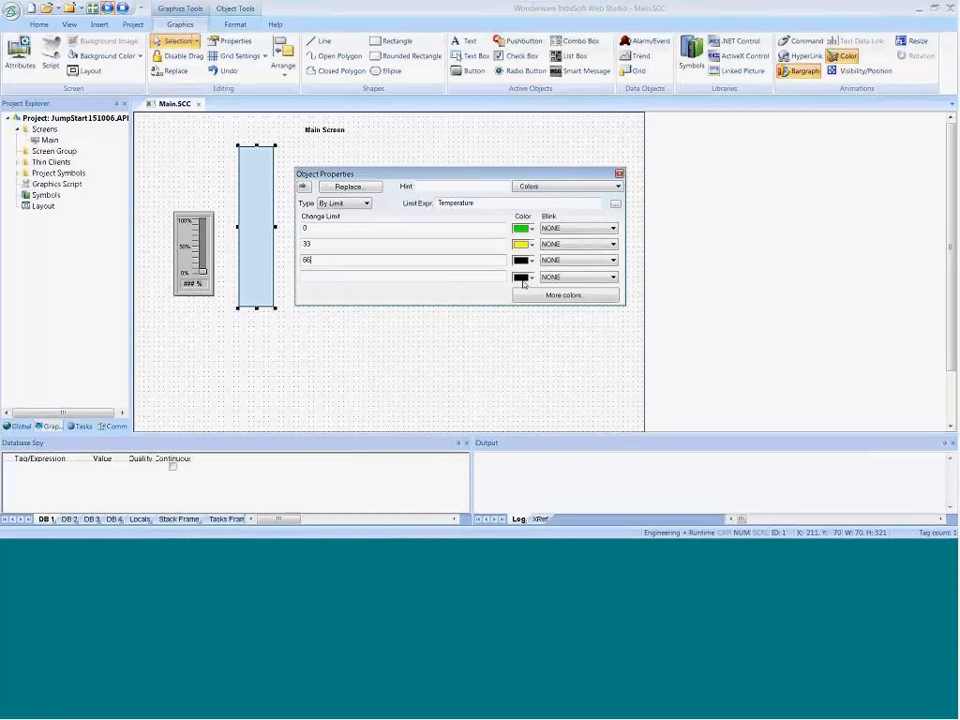
pyautogui.click(531, 260)
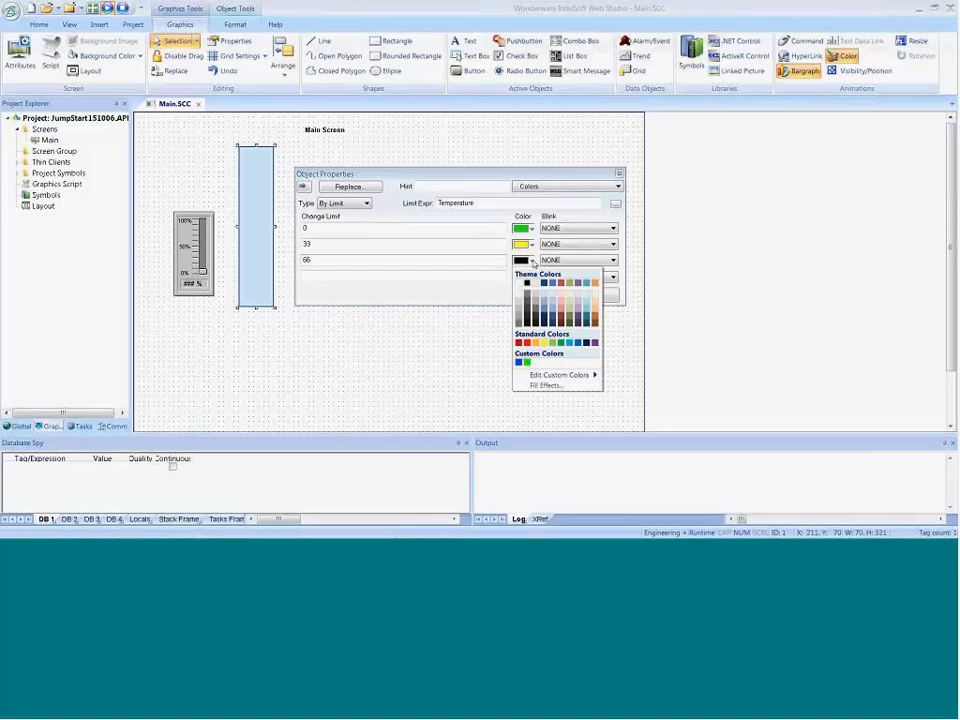
pyautogui.click(531, 344)
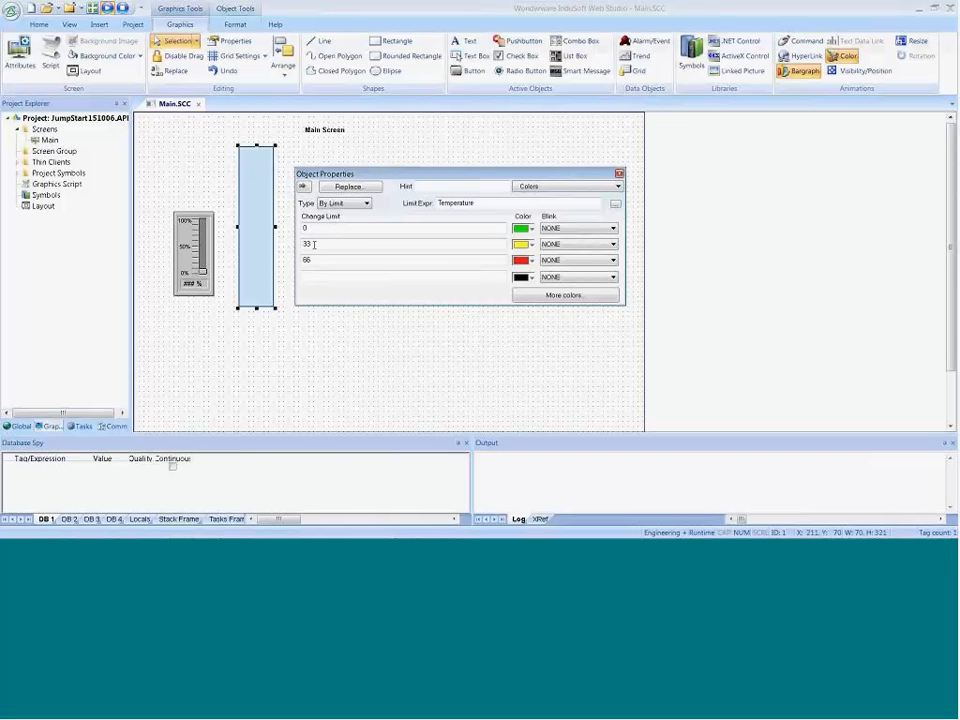
# Step: Examine the bargraph's full list of color limits, its limit expression and its BarGraph properties without changing them
pyautogui.click(563, 295)
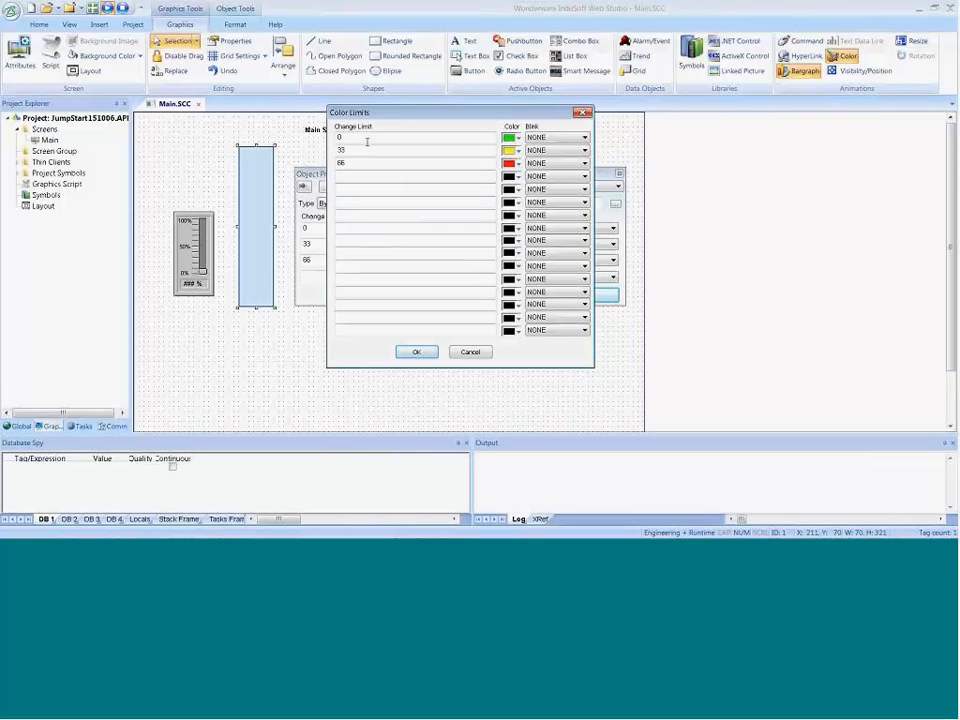
pyautogui.click(418, 353)
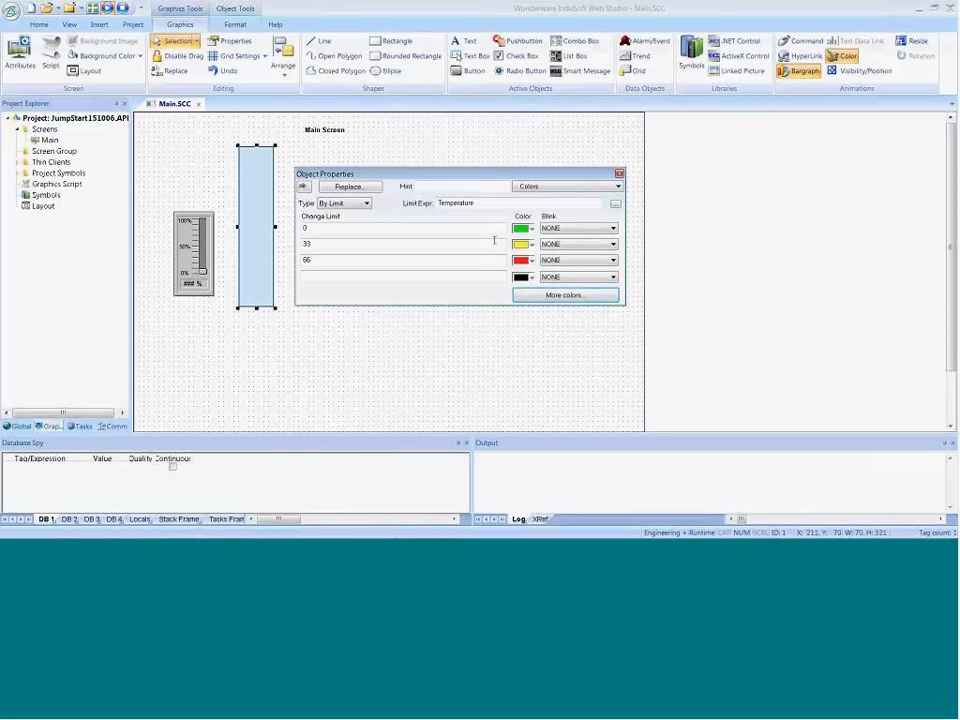
pyautogui.moveTo(479, 204); pyautogui.dragTo(415, 204)
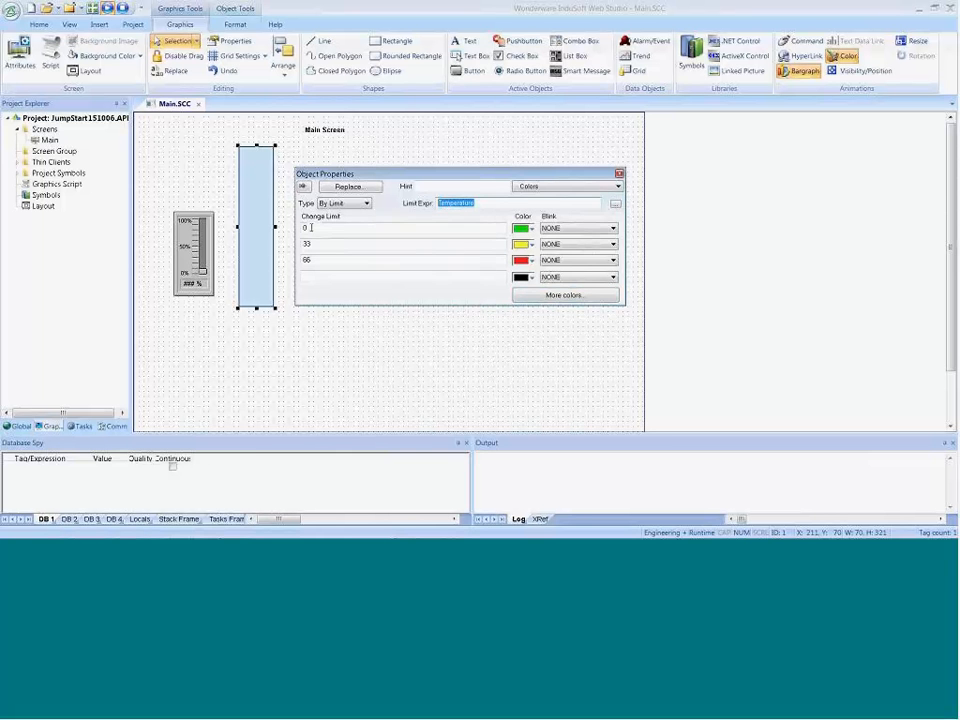
pyautogui.click(478, 333)
pyautogui.click(254, 220)
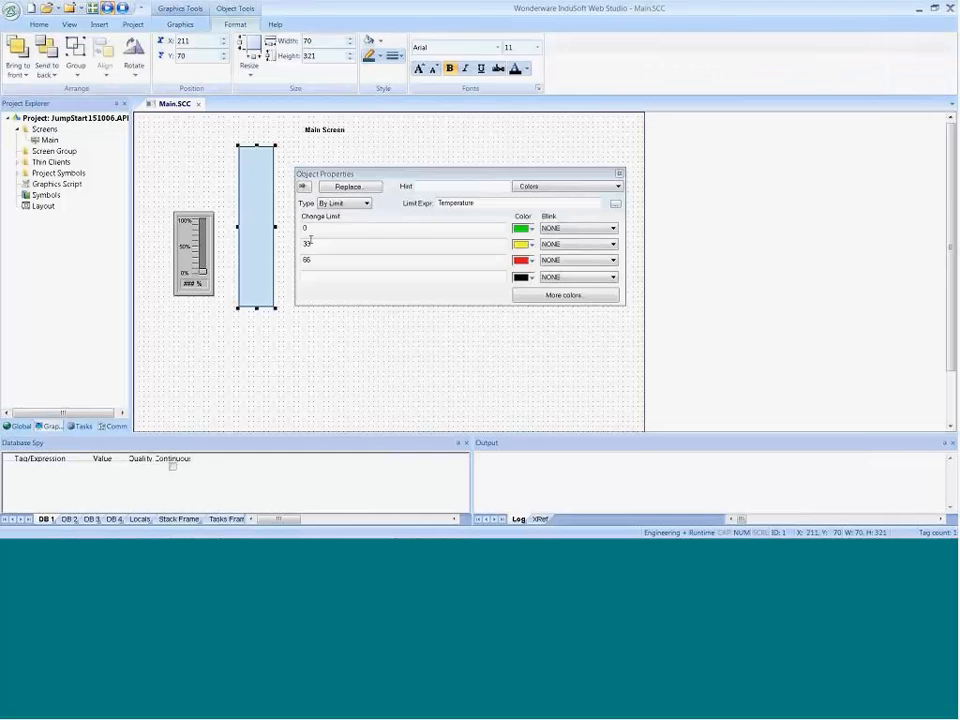
pyautogui.click(568, 186)
pyautogui.click(545, 204)
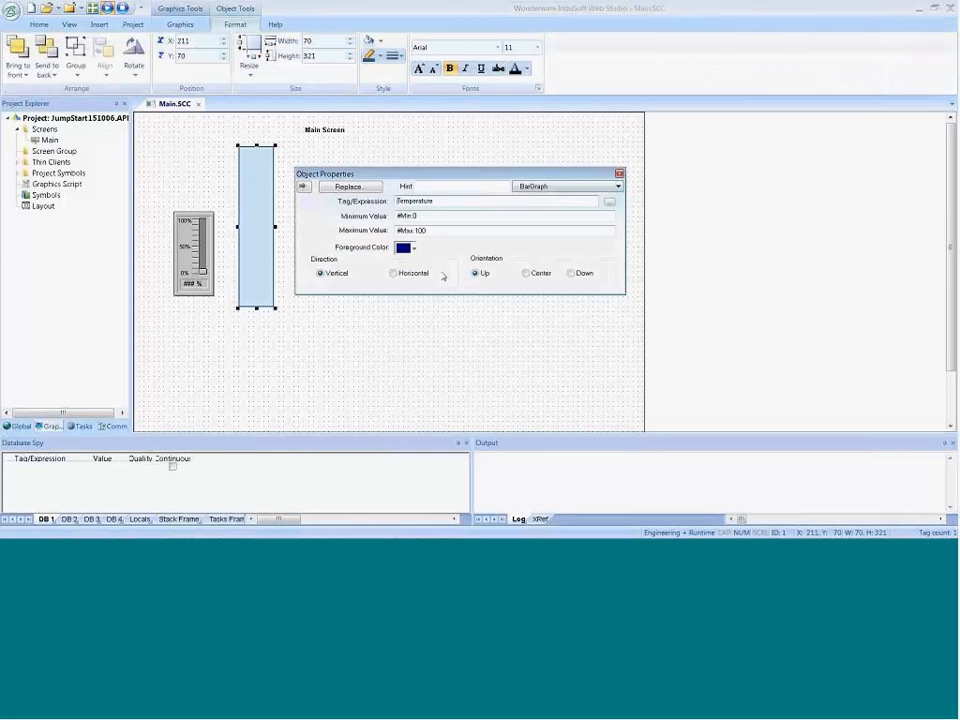
pyautogui.click(369, 349)
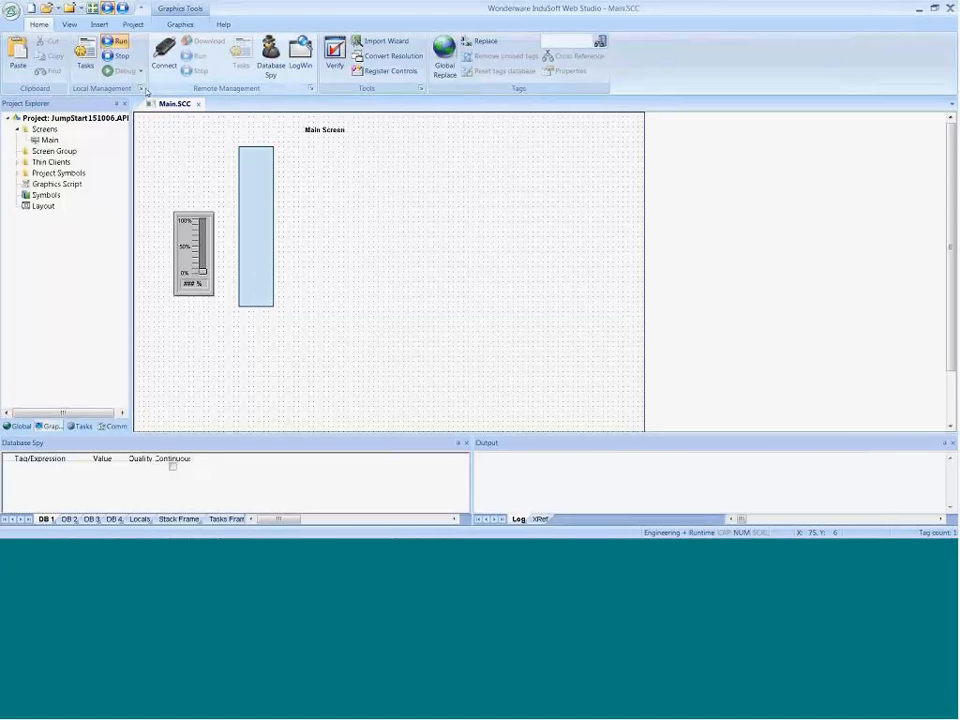
# Step: Test the bargraph's colors in the running project by raising the slider to about 84%, and close the Main screen in the editor
pyautogui.click(116, 41)
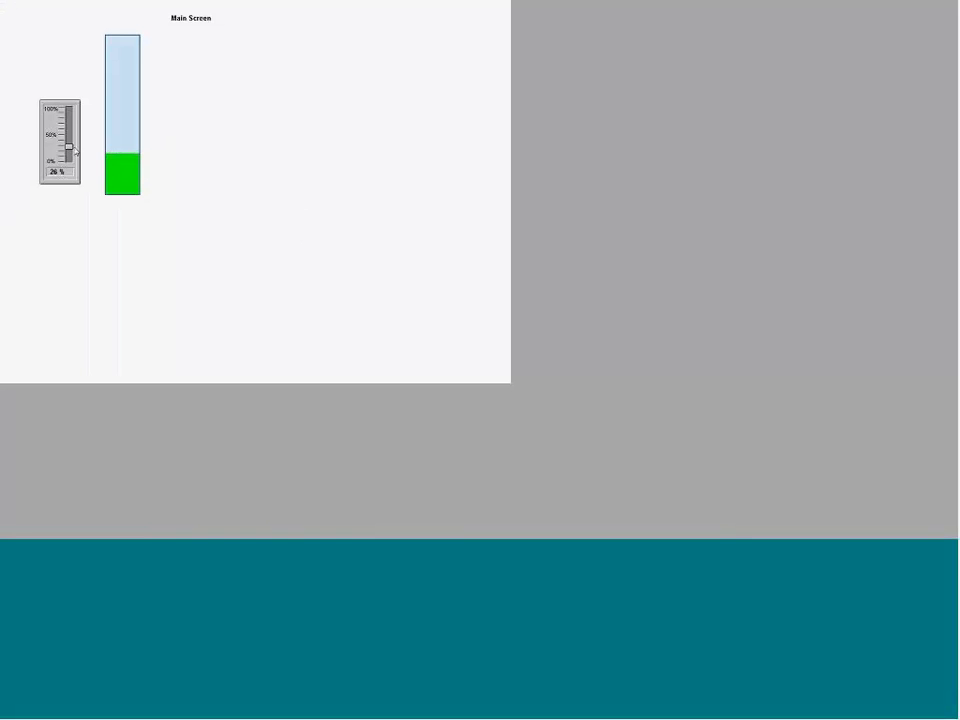
pyautogui.moveTo(68, 147); pyautogui.dragTo(69, 117)
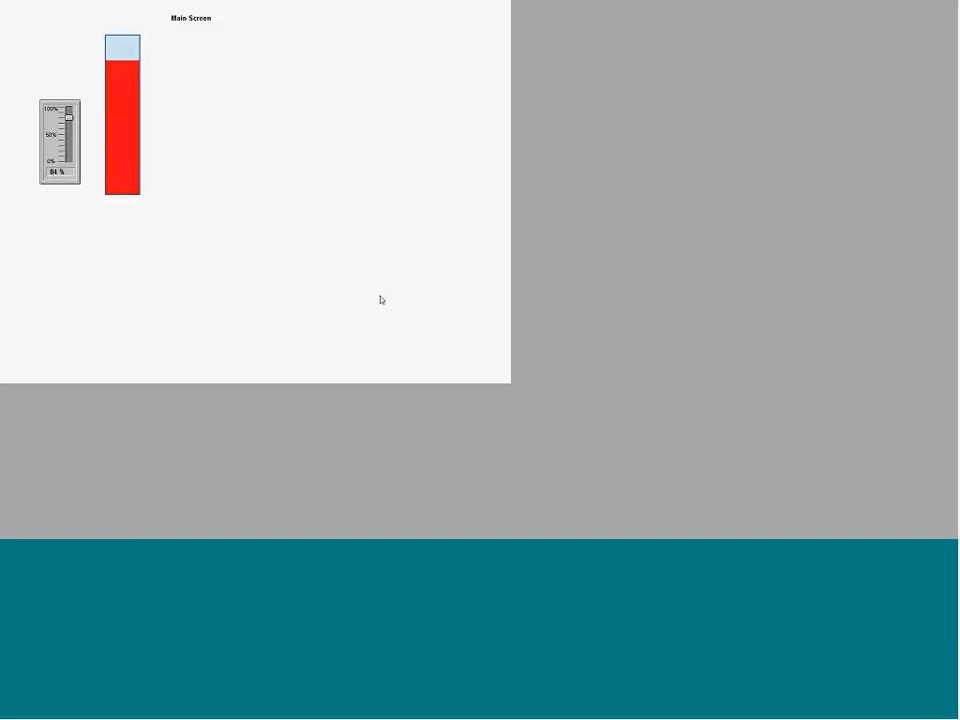
pyautogui.hotkey('alt', 'Tab')
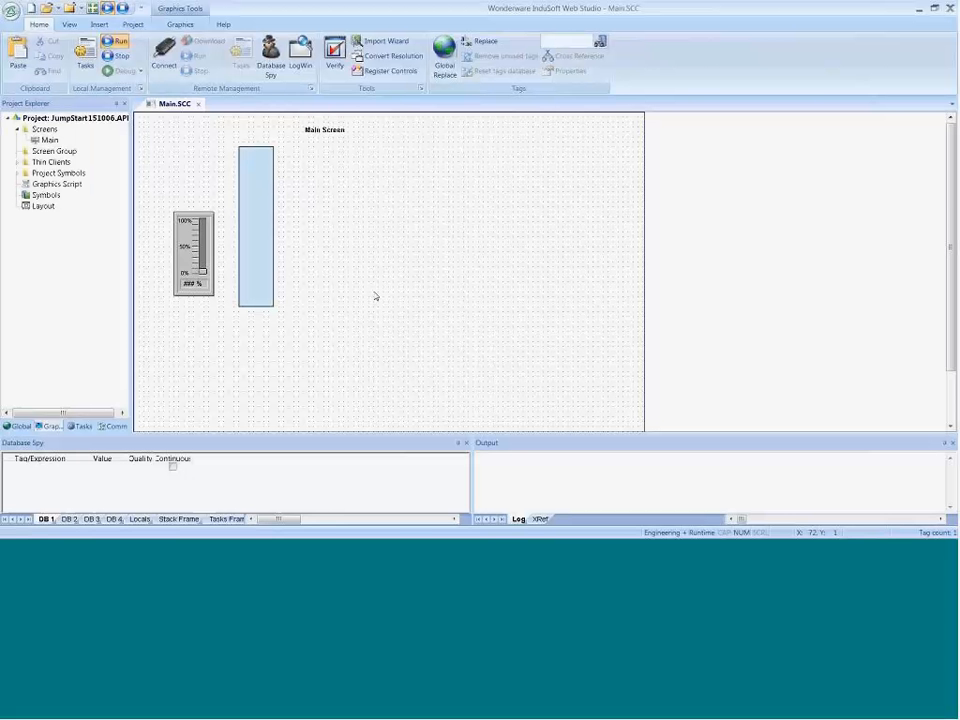
pyautogui.click(198, 104)
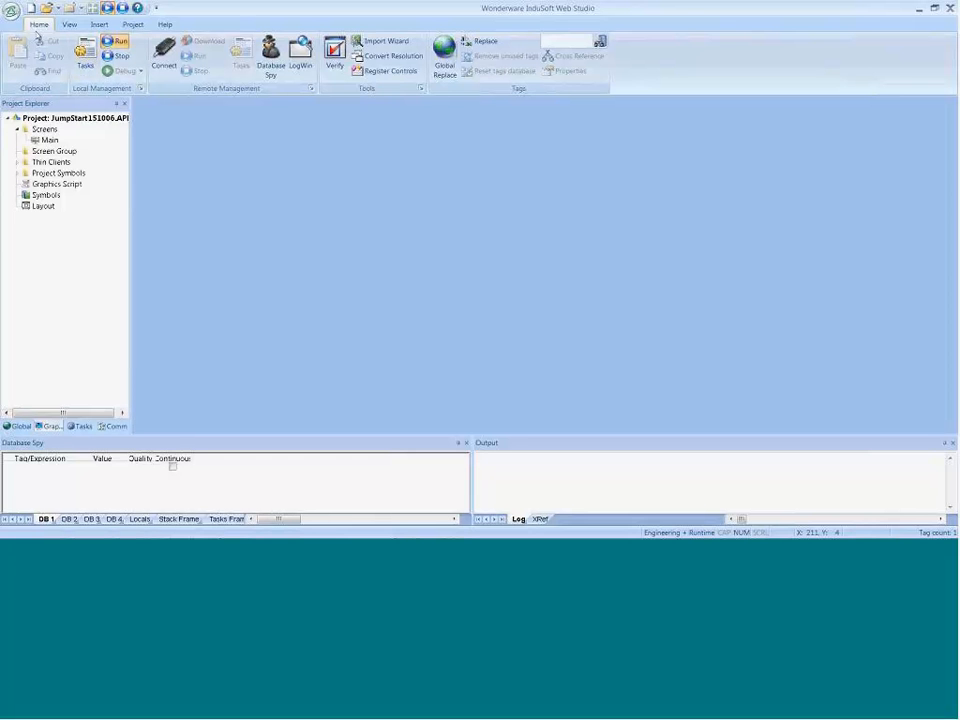
# Step: Examine the Convert Resolution options without converting, and review the Auto Screen Scaling option in the viewer settings
pyautogui.click(378, 59)
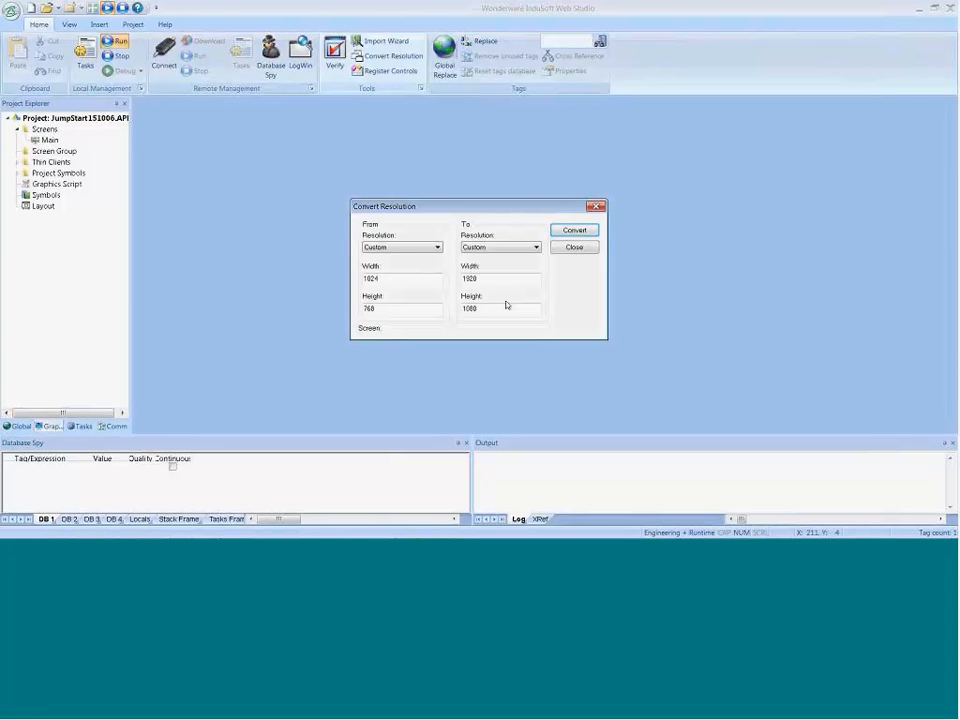
pyautogui.click(573, 249)
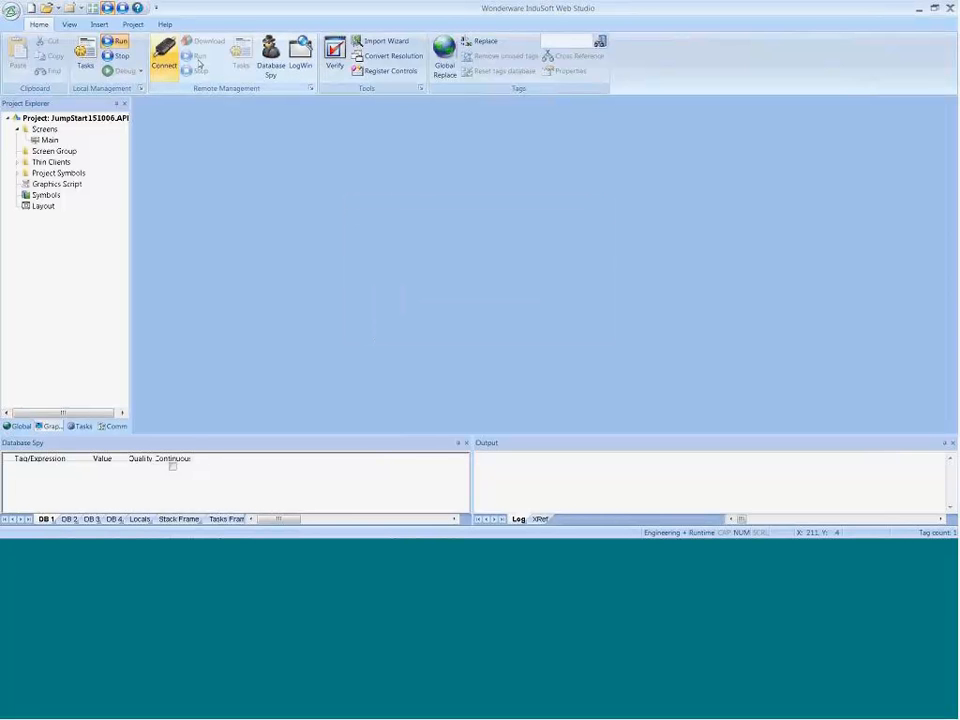
pyautogui.click(131, 24)
pyautogui.click(110, 52)
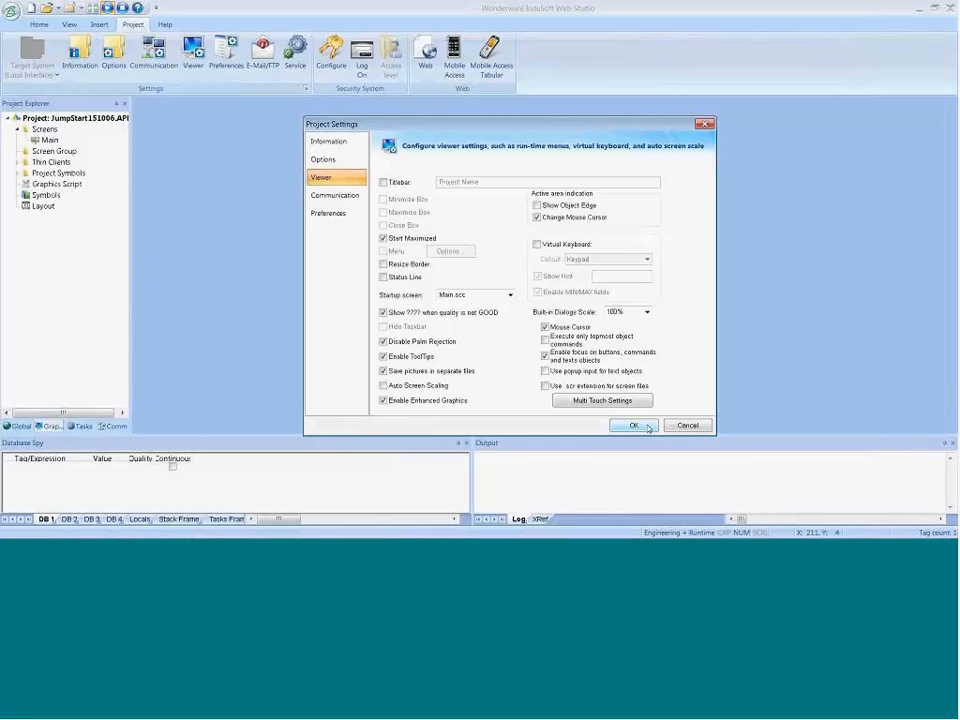
pyautogui.click(634, 426)
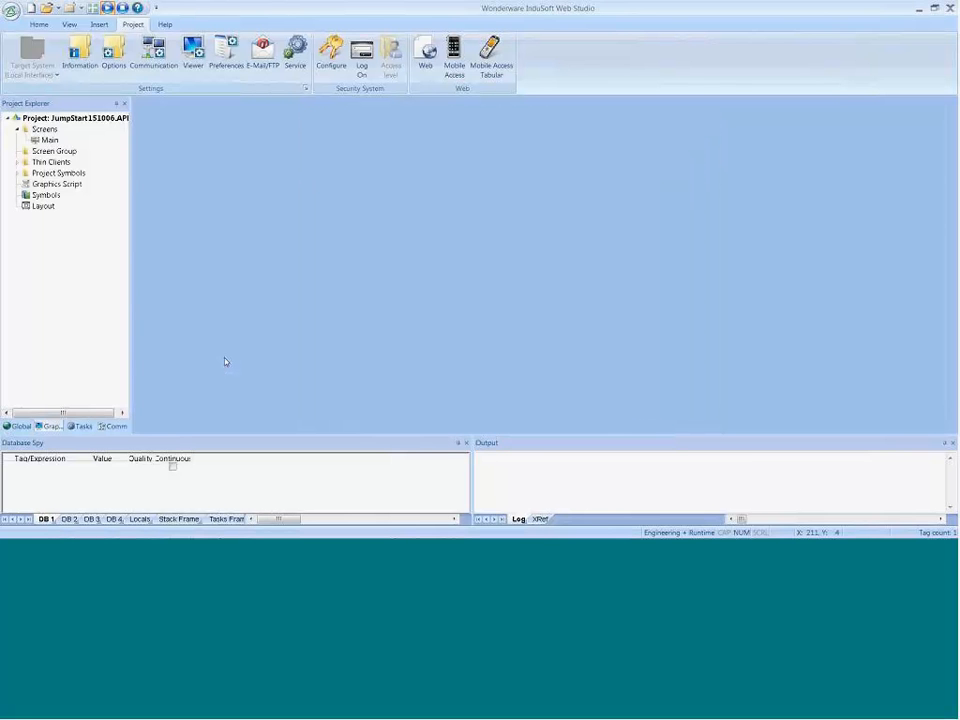
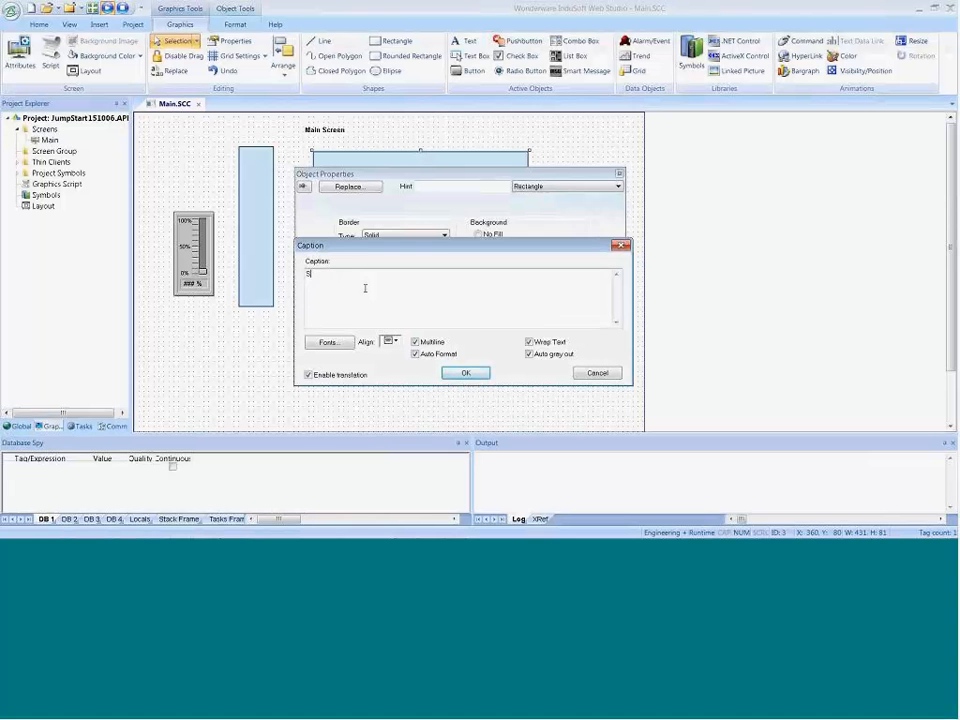
# Step: Give the wide rectangle the caption "This is Text" in a larger bold Arial font
pyautogui.write('his is Text')
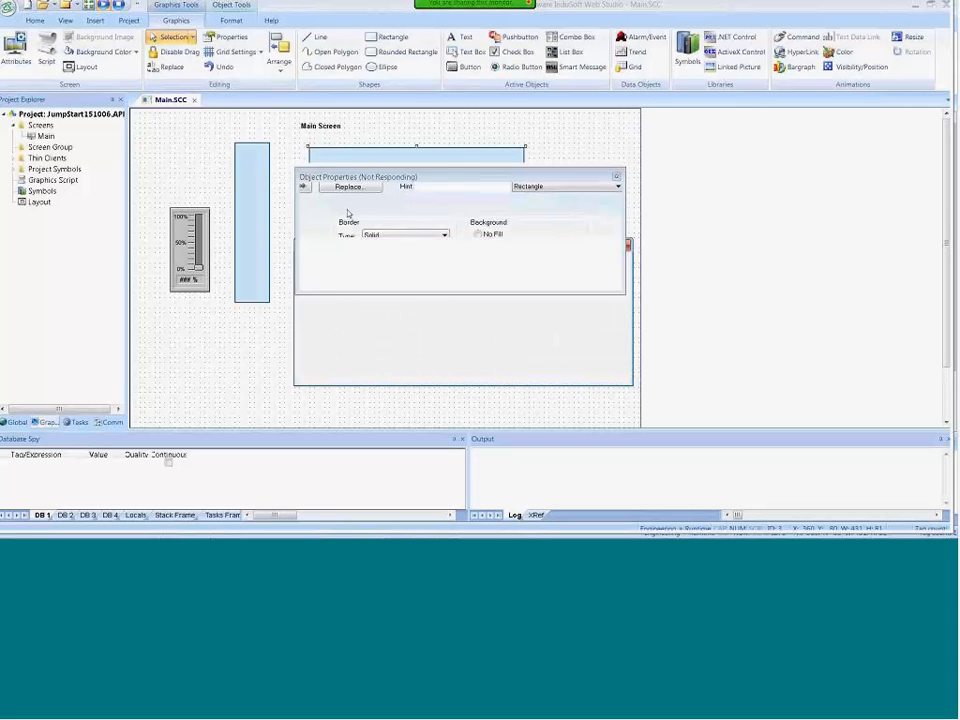
pyautogui.click(541, 257)
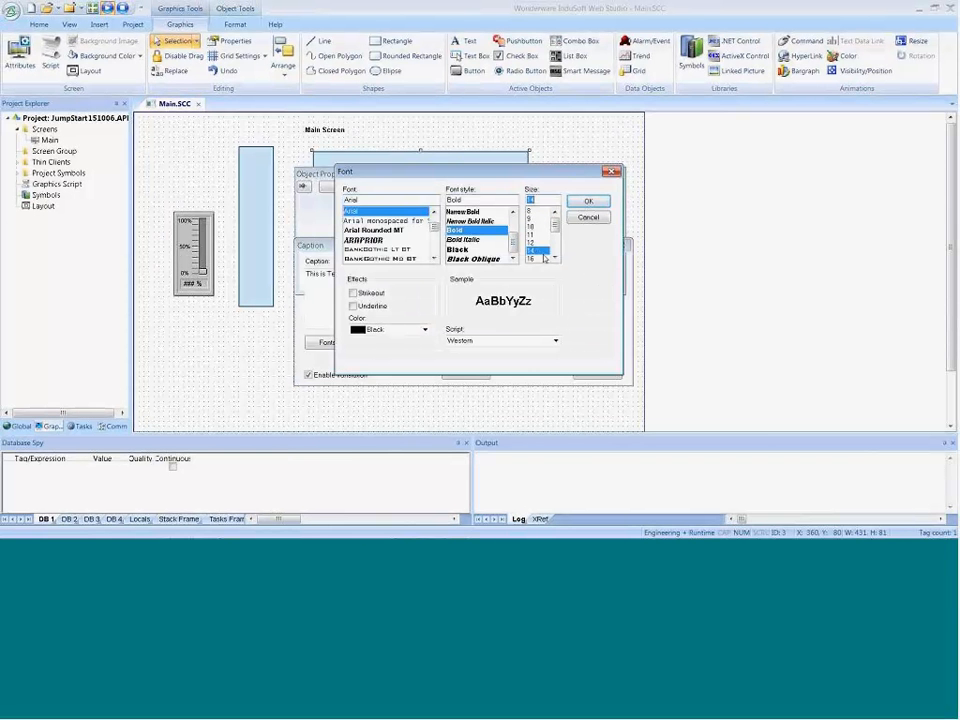
pyautogui.click(592, 217)
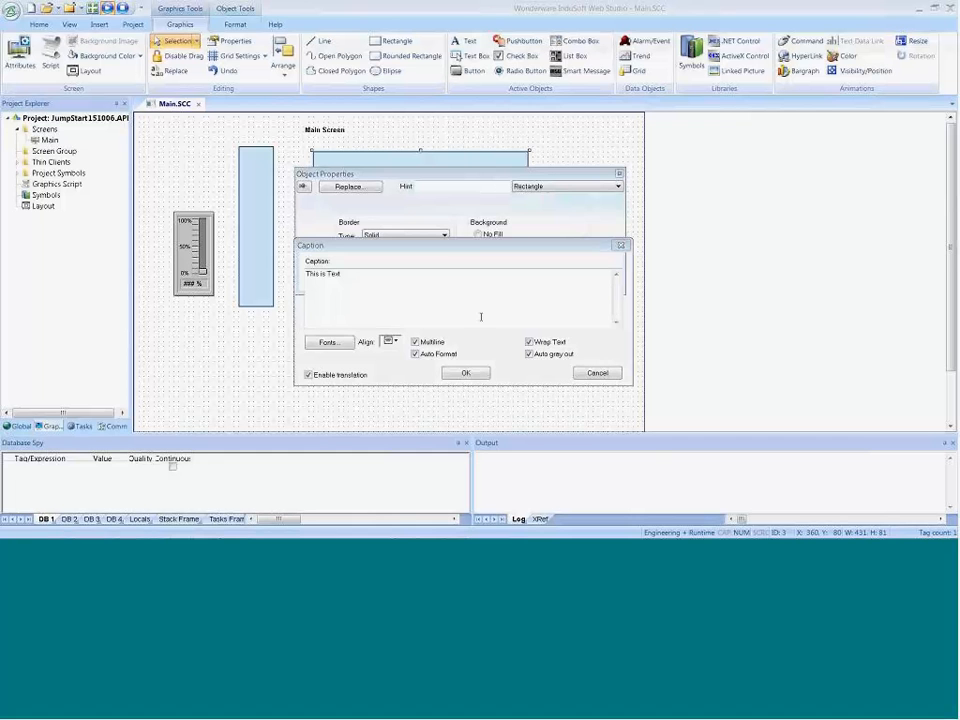
pyautogui.click(466, 372)
# Step: Shrink the "This is Text" rectangle to about 291 wide by 61 high
pyautogui.moveTo(594, 173); pyautogui.dragTo(575, 274)
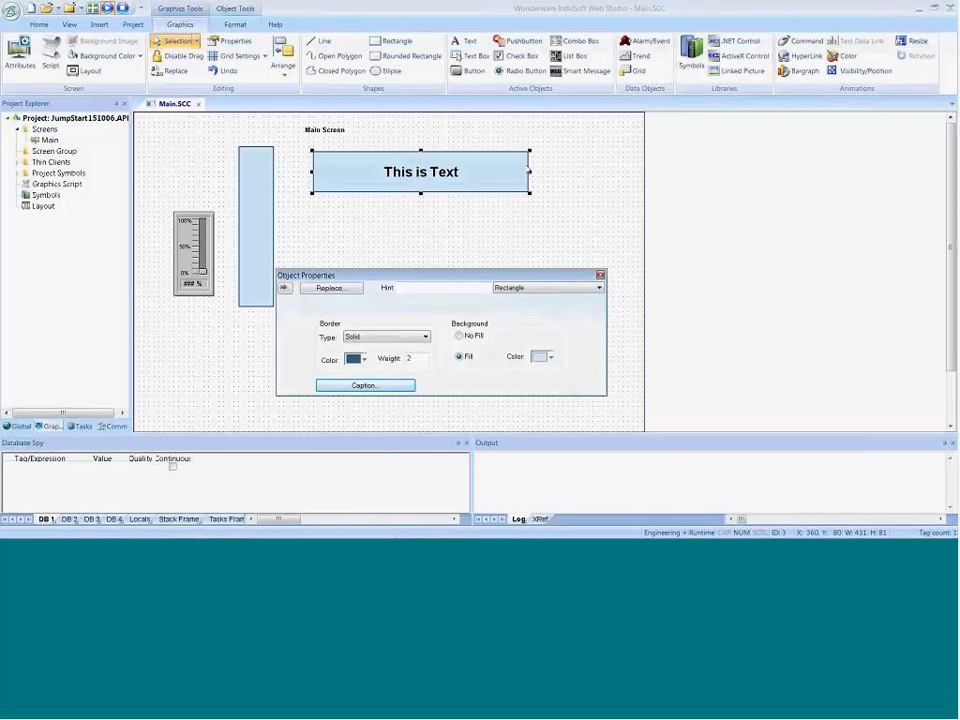
pyautogui.moveTo(530, 172); pyautogui.dragTo(460, 173)
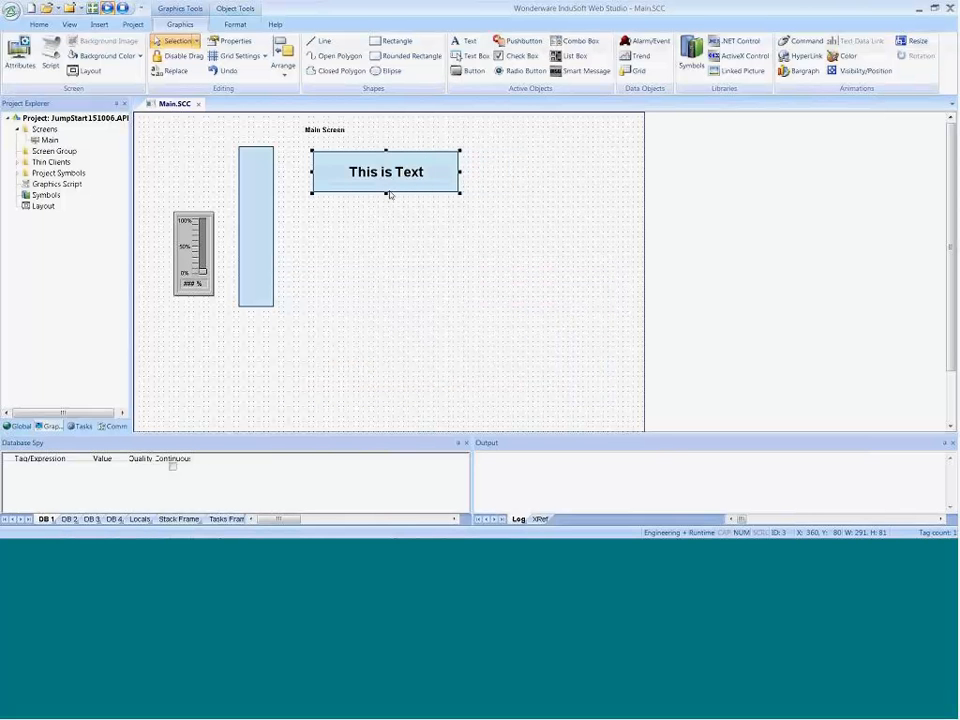
pyautogui.moveTo(385, 193); pyautogui.dragTo(387, 182)
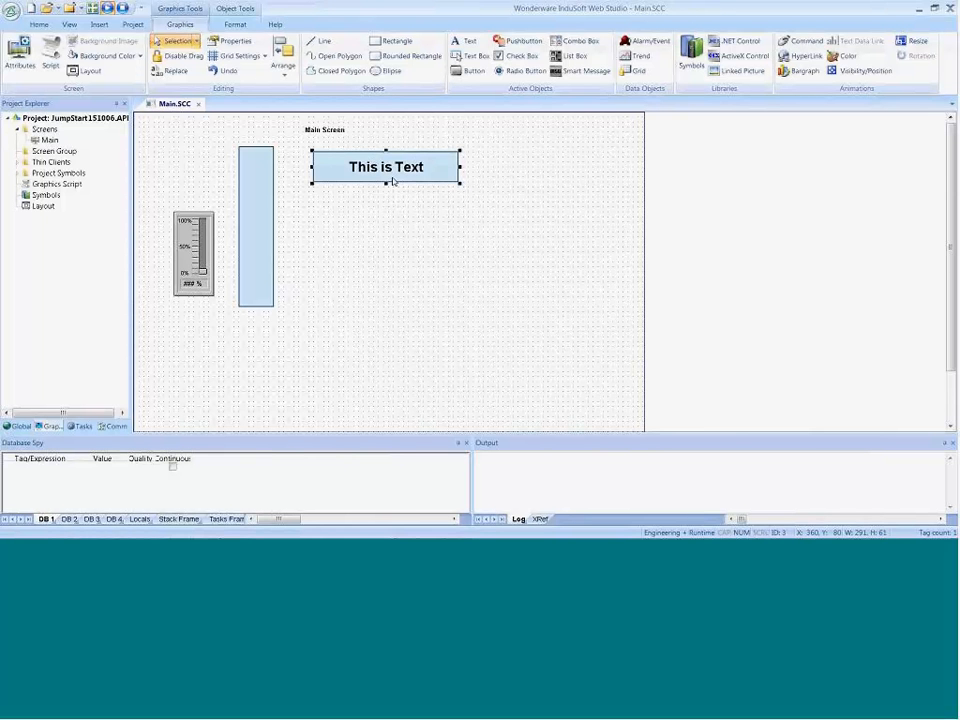
# Step: Give the "This is Text" rectangle a Sunken border and a gray fill
pyautogui.doubleClick(393, 180)
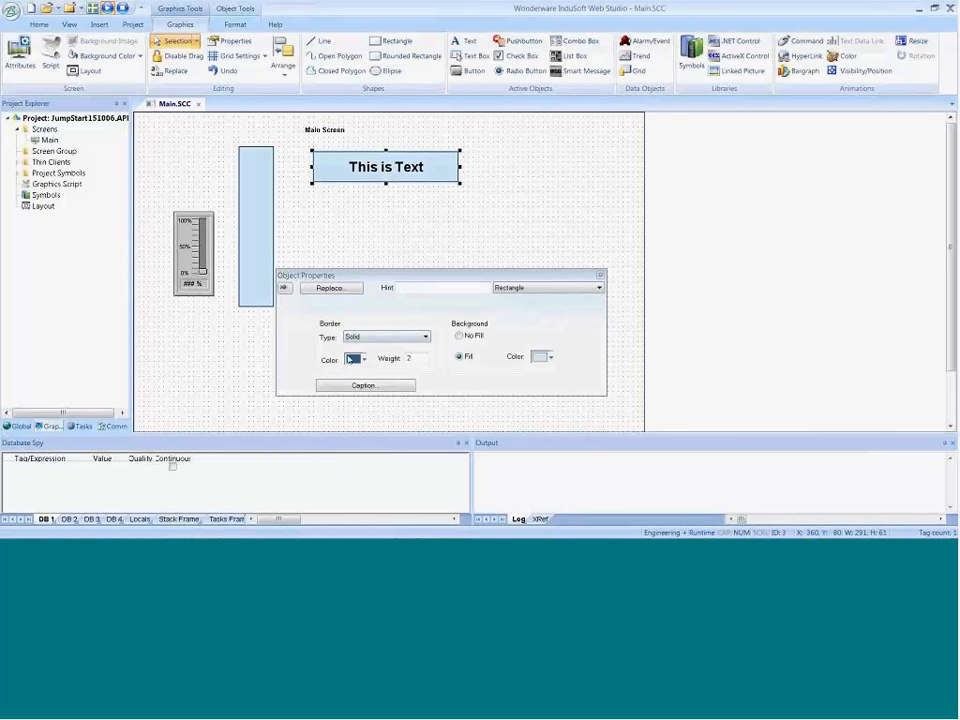
pyautogui.click(353, 337)
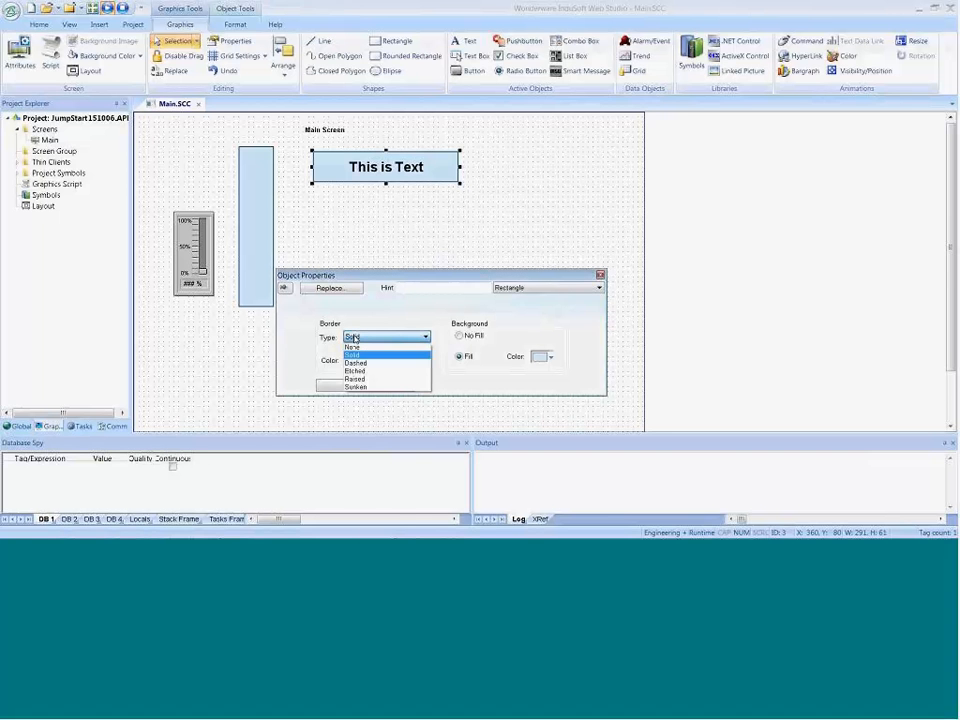
pyautogui.click(358, 388)
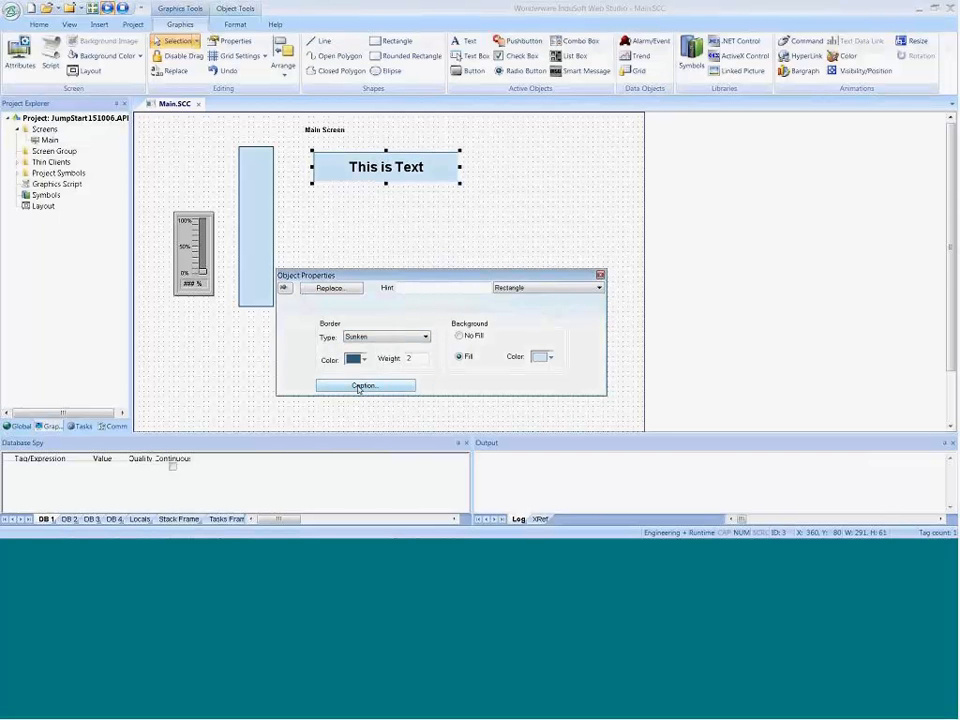
pyautogui.click(543, 356)
pyautogui.click(543, 408)
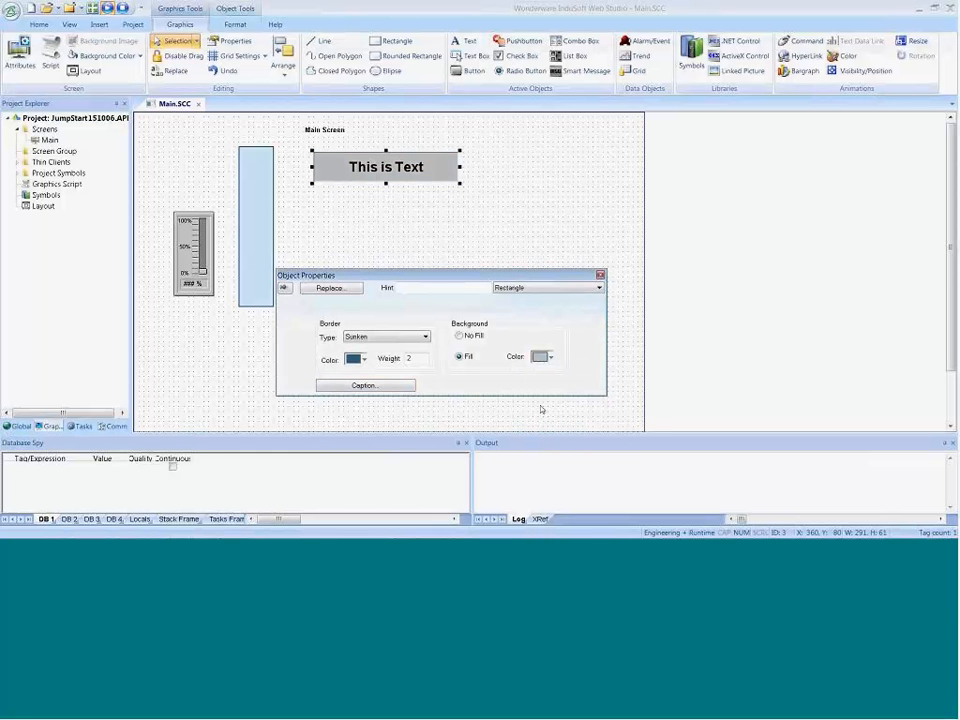
pyautogui.click(408, 142)
# Step: Draw a rectangle about 330 by 90 over the "This is Text" rectangle and send it to the back
pyautogui.click(396, 40)
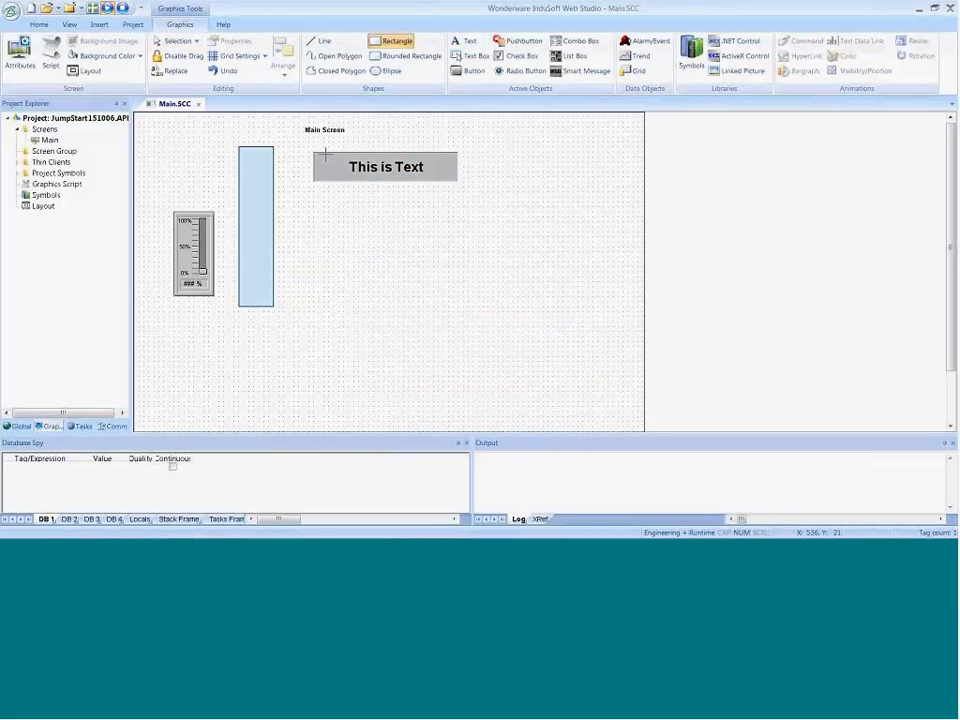
pyautogui.moveTo(308, 147); pyautogui.dragTo(476, 193)
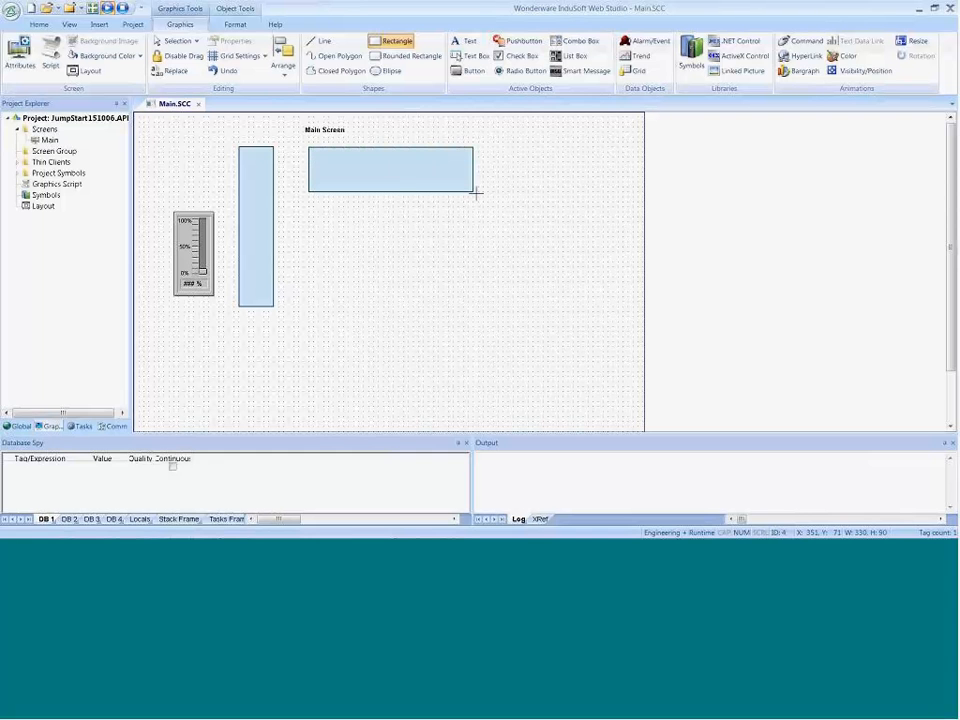
pyautogui.rightClick(413, 181)
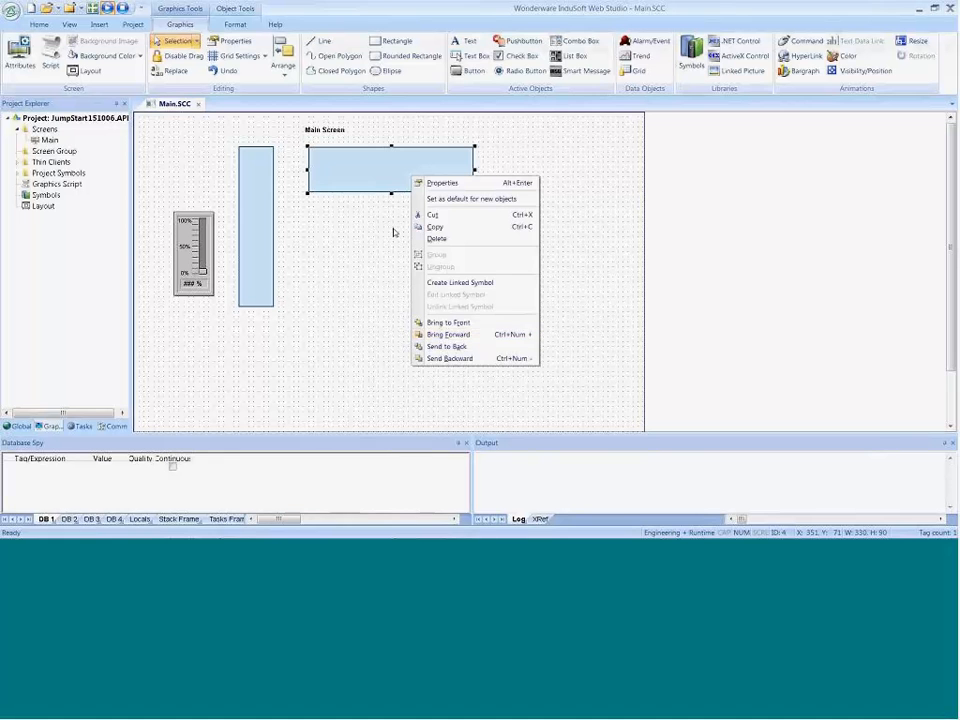
pyautogui.click(440, 347)
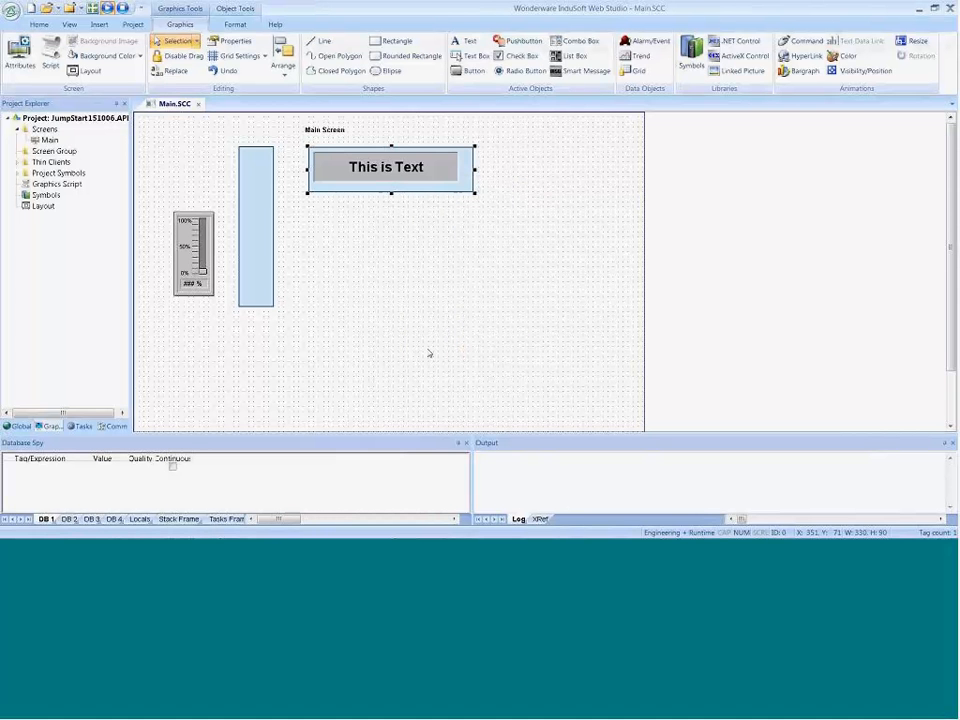
# Step: Give the rear rectangle a gray fill and a Raised border
pyautogui.doubleClick(468, 190)
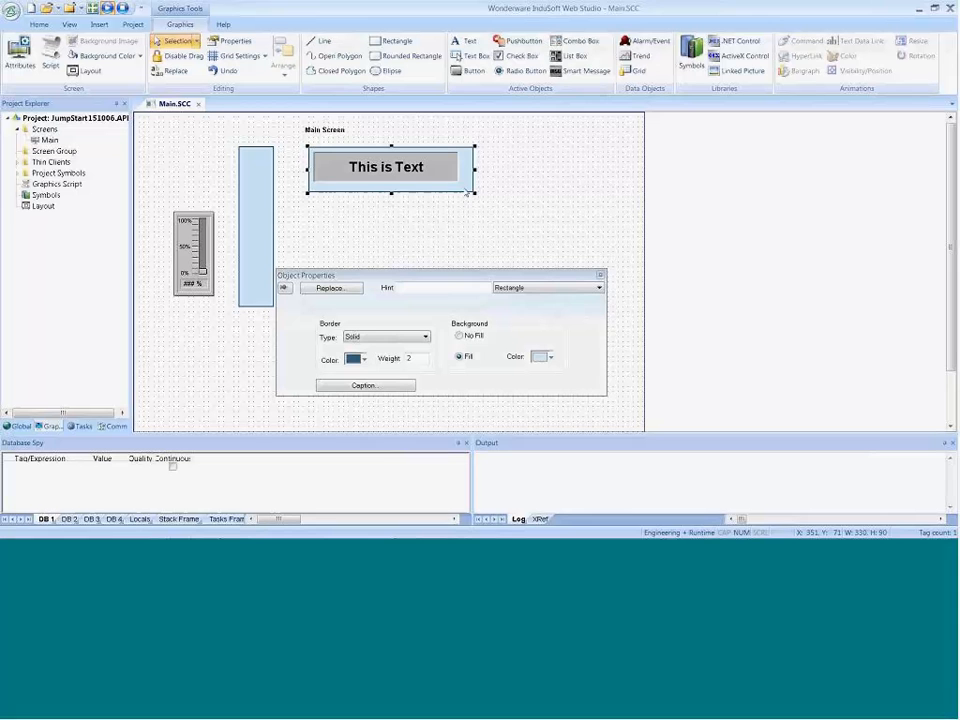
pyautogui.click(549, 356)
pyautogui.click(541, 400)
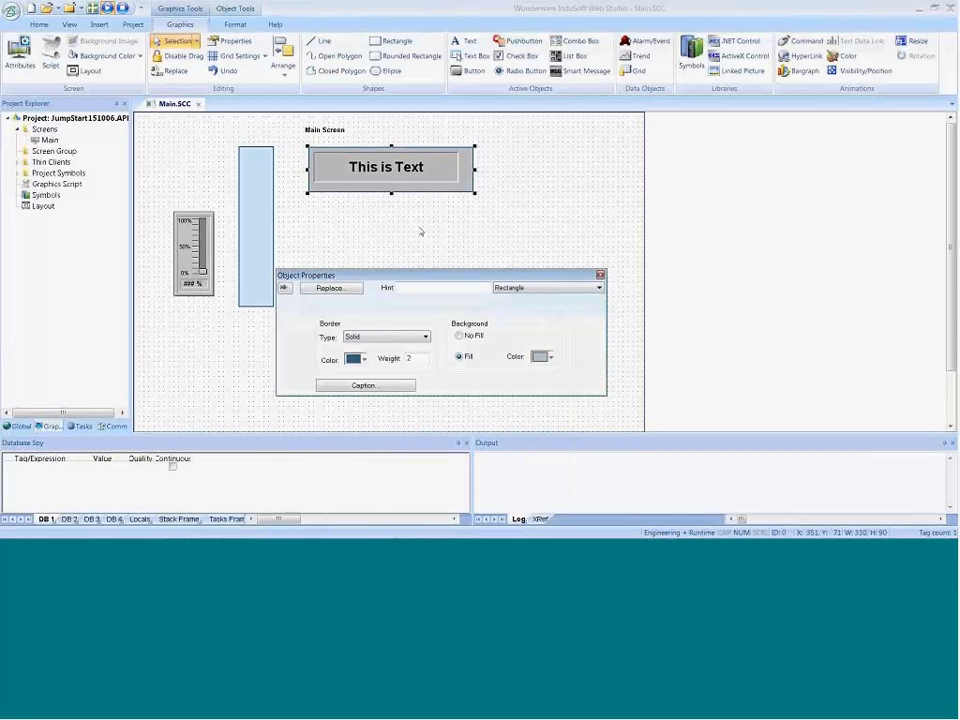
pyautogui.click(369, 337)
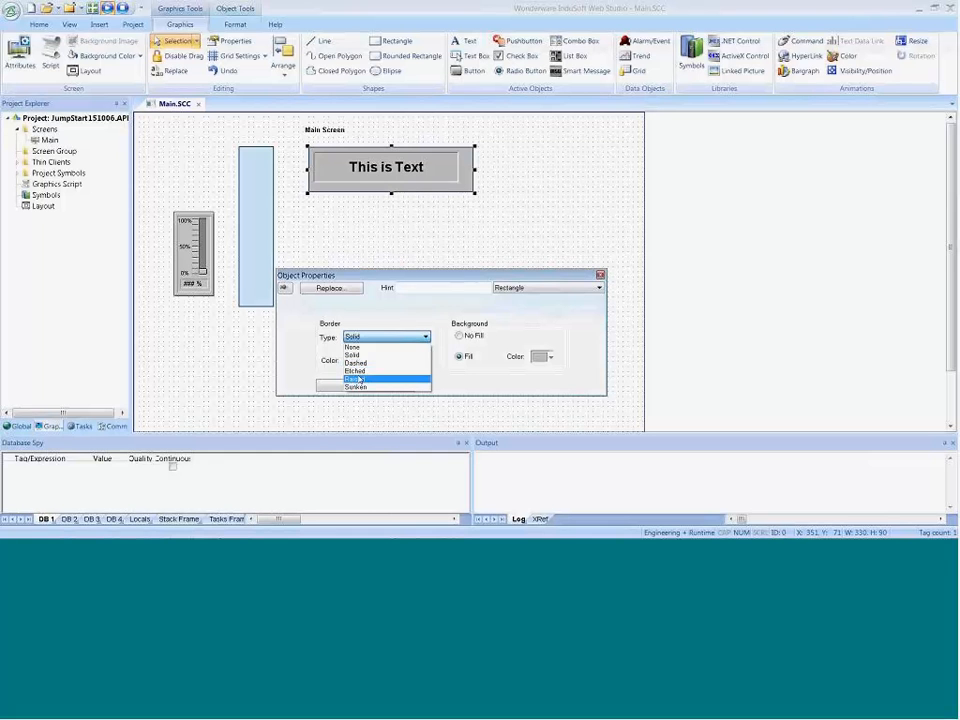
pyautogui.click(355, 378)
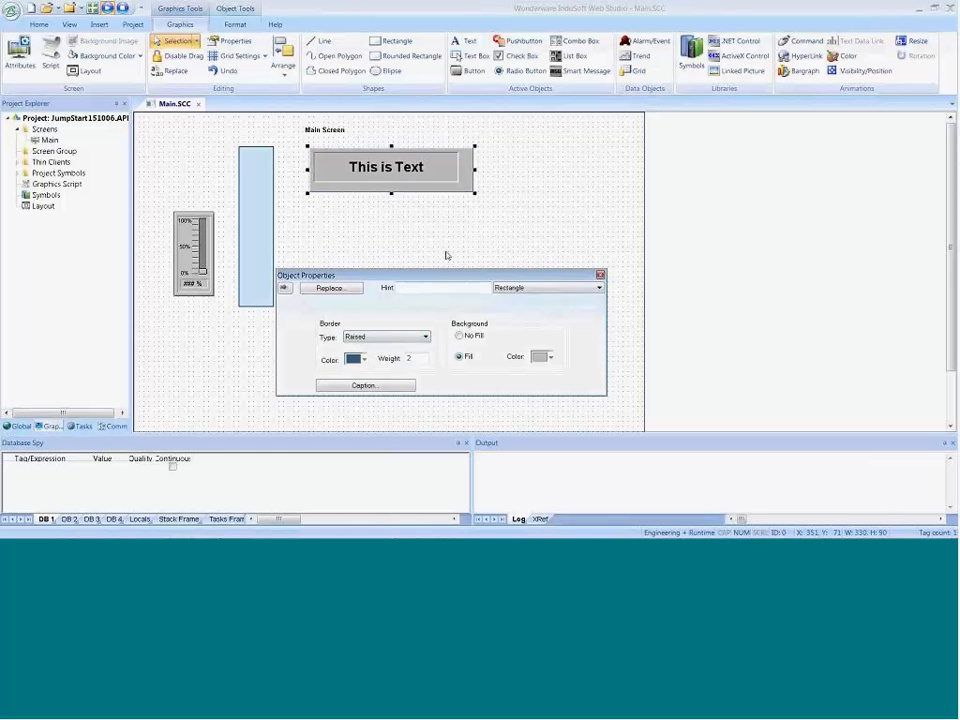
# Step: Narrow the raised frame to about 310 wide and reduce its height to fit closely around the text rectangle
pyautogui.click(474, 170)
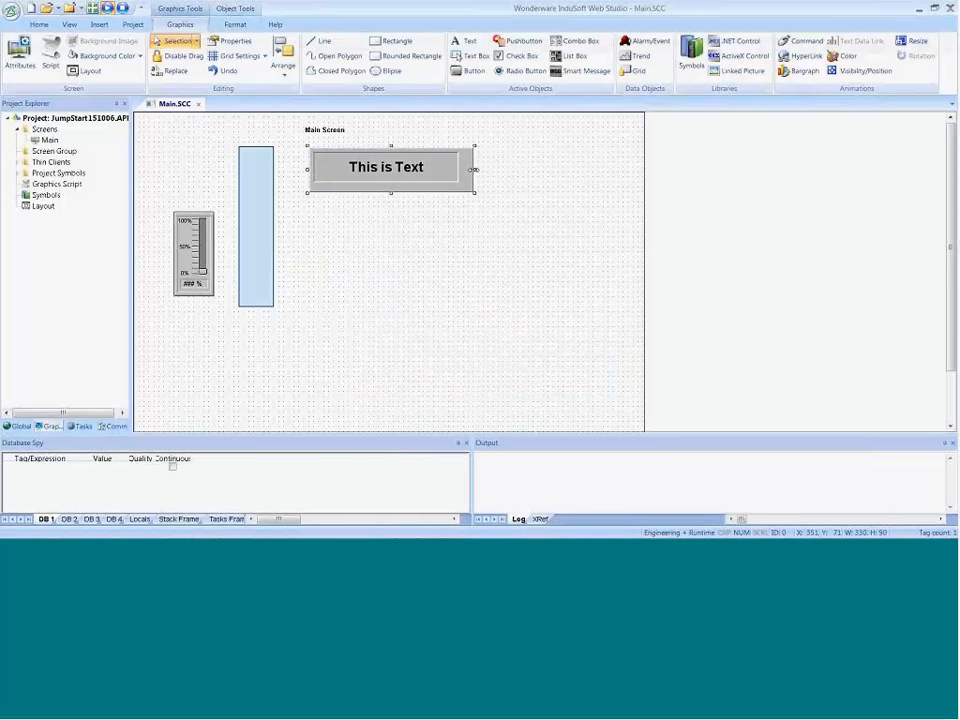
pyautogui.moveTo(474, 170); pyautogui.dragTo(464, 171)
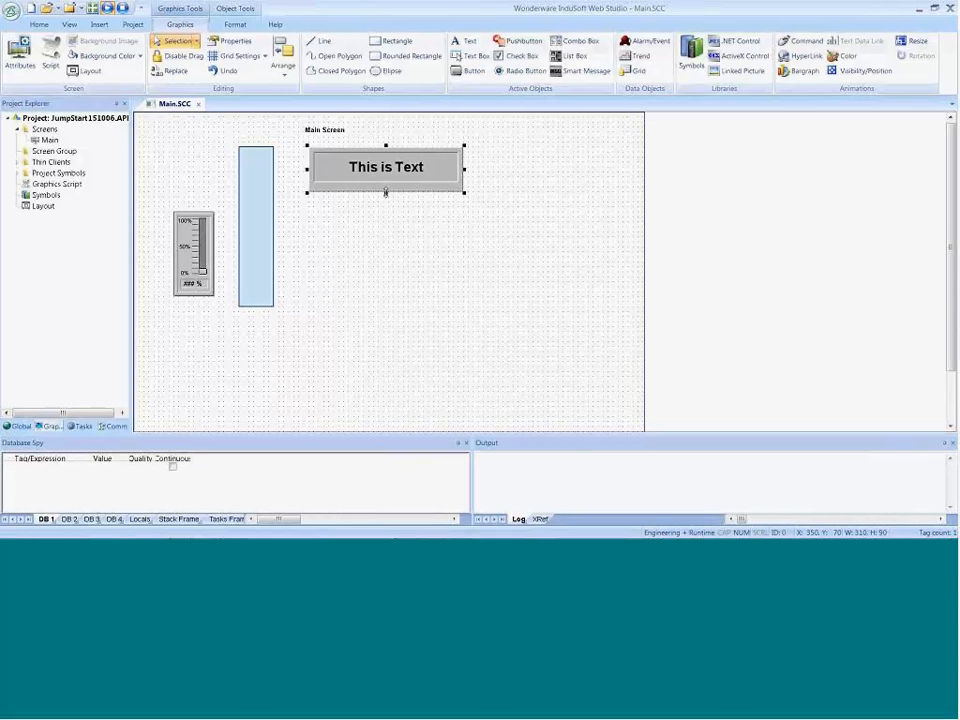
pyautogui.click(388, 251)
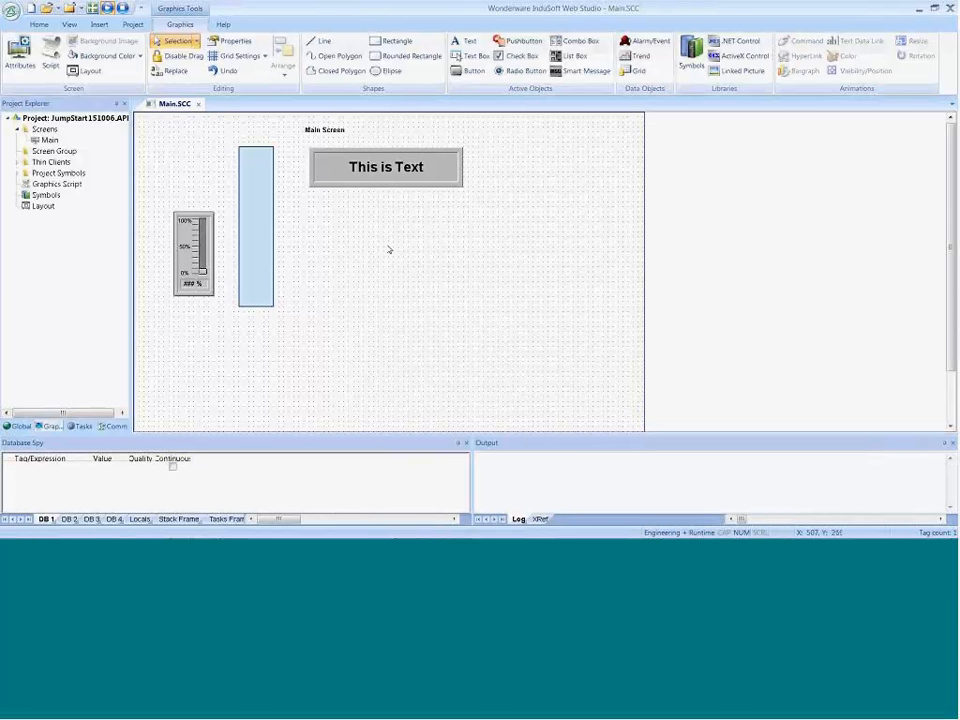
# Step: Extend the text rectangle and its raised frame downward, making the text rectangle about 101 high
pyautogui.click(386, 184)
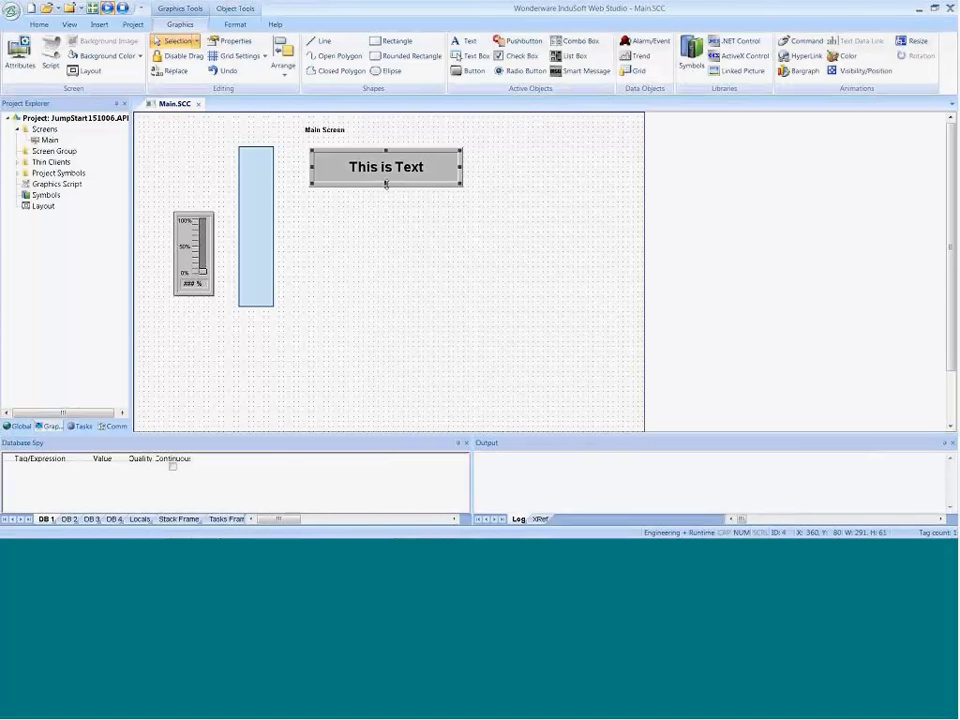
pyautogui.moveTo(386, 184)
pyautogui.mouseDown()
pyautogui.moveTo(386, 217)
pyautogui.moveTo(385, 201)
pyautogui.mouseUp()
pyautogui.click(386, 184)
pyautogui.click(386, 169)
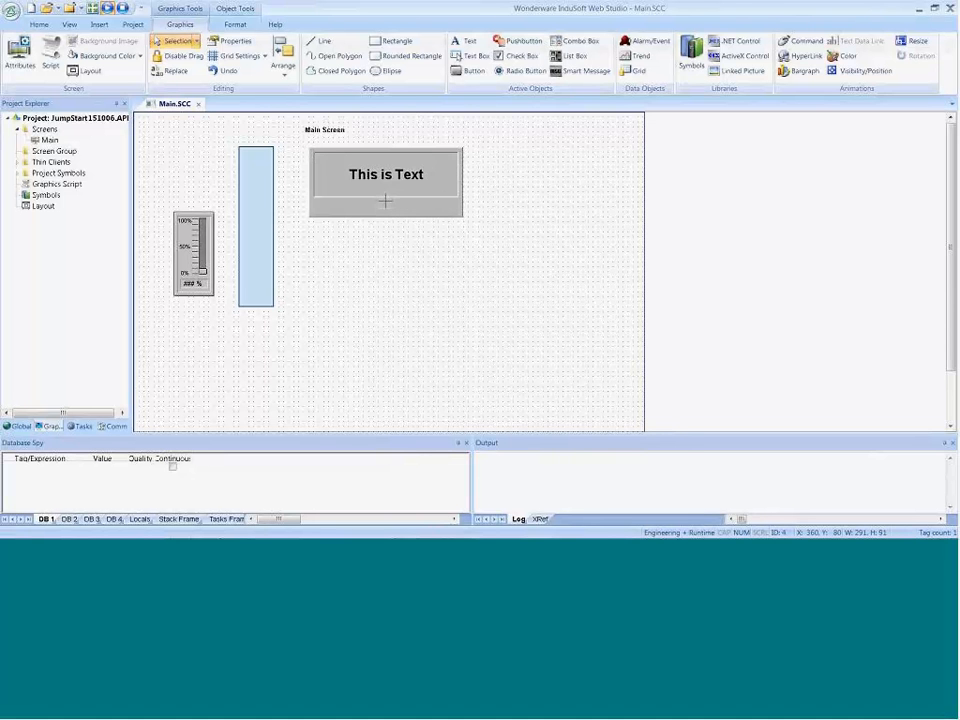
# Step: Replace the text rectangle's caption with "Temperature" on the first line and "in Deg C" on the second
pyautogui.doubleClick(386, 199)
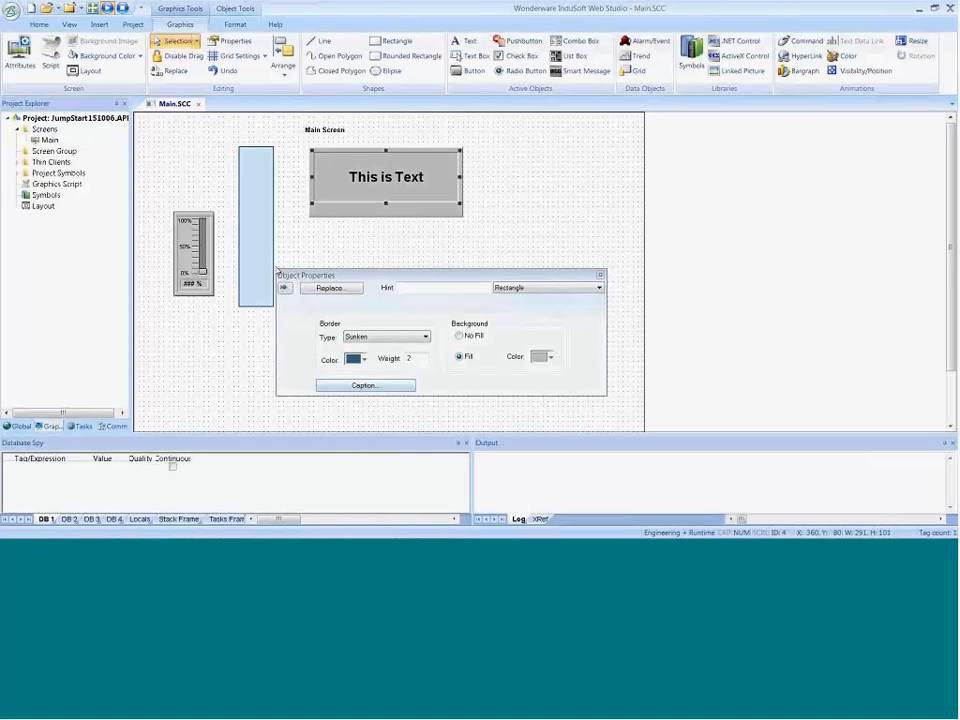
pyautogui.click(350, 386)
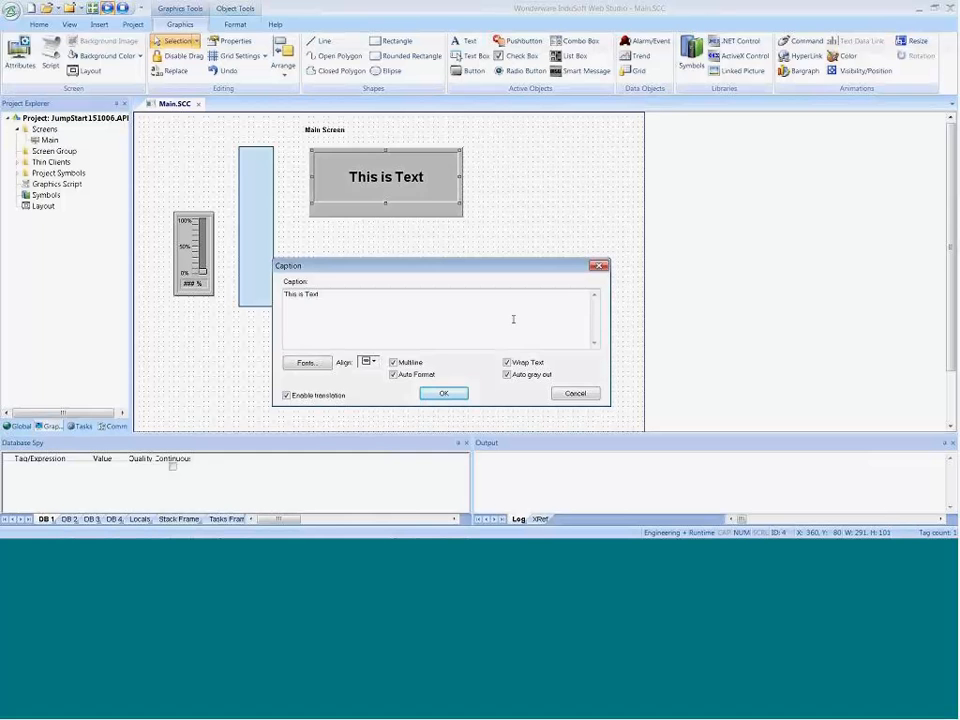
pyautogui.press('BackSpace')
pyautogui.press('BackSpace')
pyautogui.press('BackSpace')
pyautogui.press('BackSpace')
pyautogui.press('BackSpace')
pyautogui.press('BackSpace')
pyautogui.press('BackSpace')
pyautogui.press('BackSpace')
pyautogui.press('BackSpace')
pyautogui.press('BackSpace')
pyautogui.press('BackSpace')
pyautogui.write('emperature')
pyautogui.press('Return')
pyautogui.write('in Deg C')
pyautogui.click(432, 395)
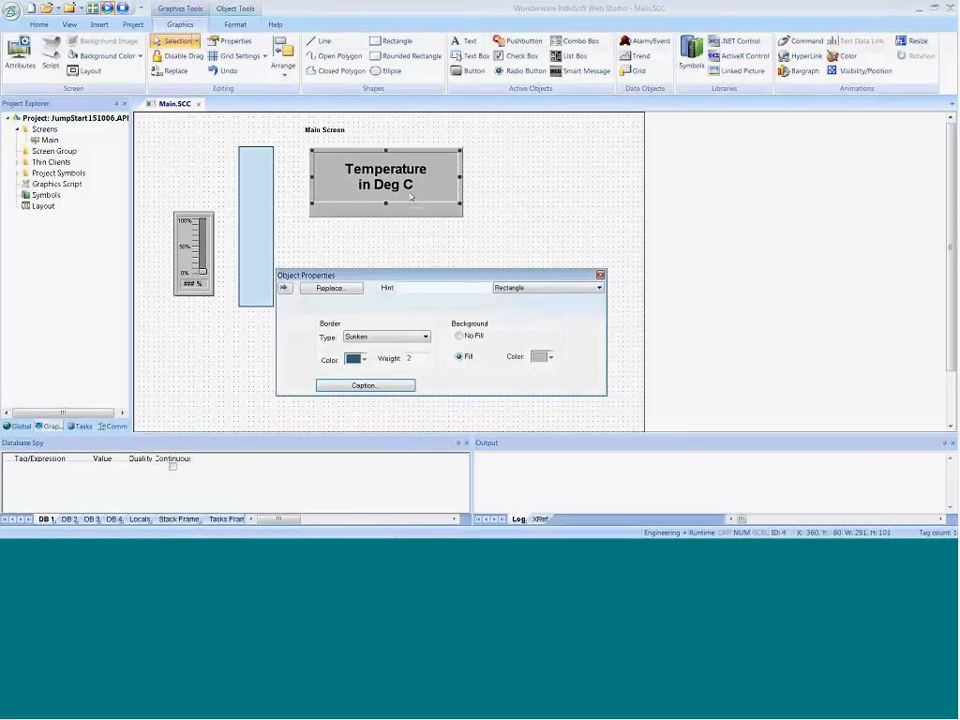
# Step: Add {Temperature} as a third line of the rectangle's caption to show the tag value
pyautogui.click(365, 385)
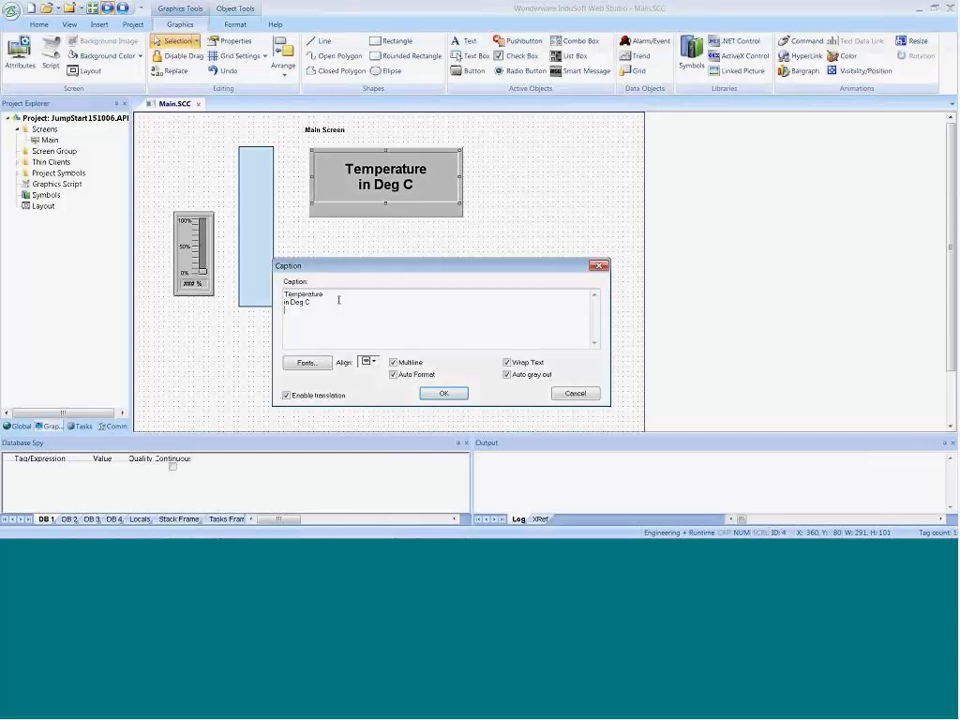
pyautogui.write('{Temperature}')
pyautogui.click(444, 393)
pyautogui.click(525, 208)
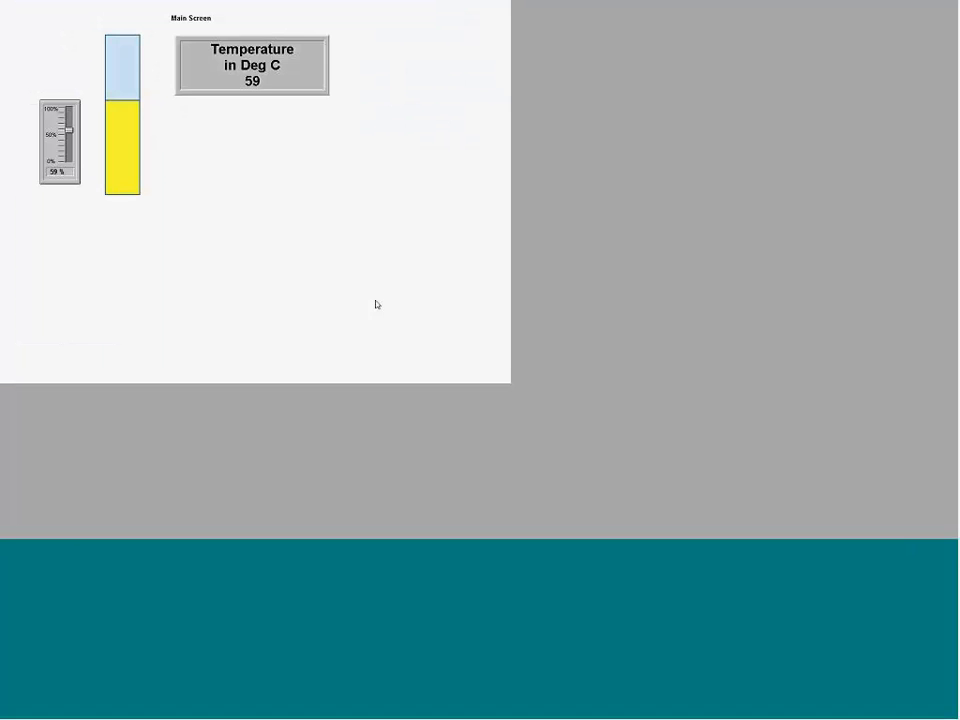
# Step: Test the temperature display in the running project by raising the slider to about 61%, and return to the editor
pyautogui.moveTo(69, 130)
pyautogui.mouseDown()
pyautogui.moveTo(69, 120)
pyautogui.moveTo(69, 155)
pyautogui.moveTo(69, 118)
pyautogui.moveTo(69, 128)
pyautogui.mouseUp()
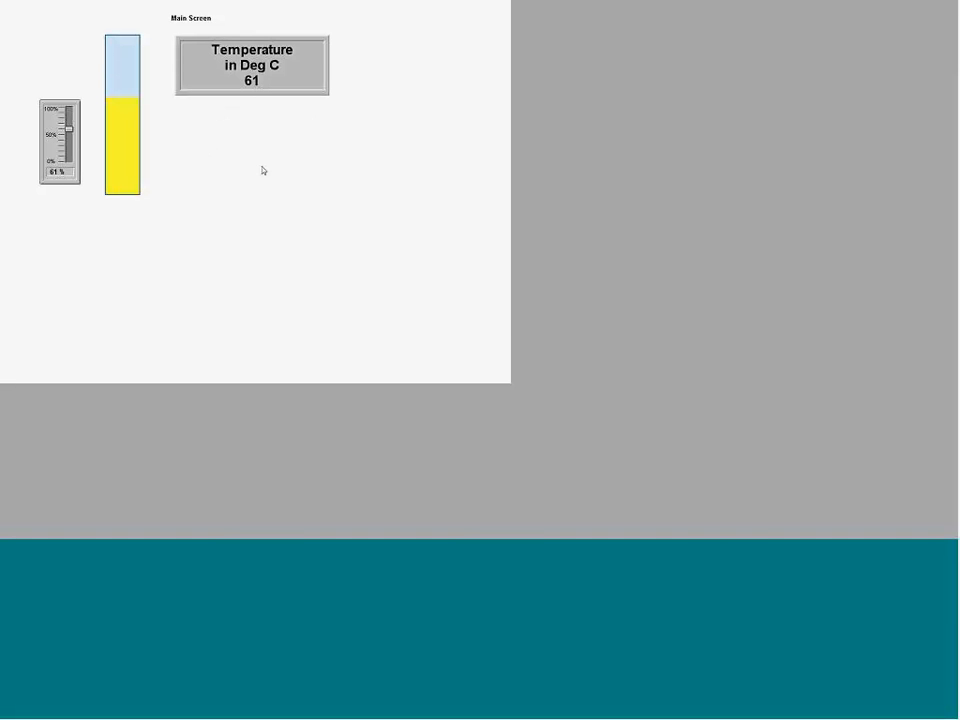
pyautogui.hotkey('alt', 'Tab')
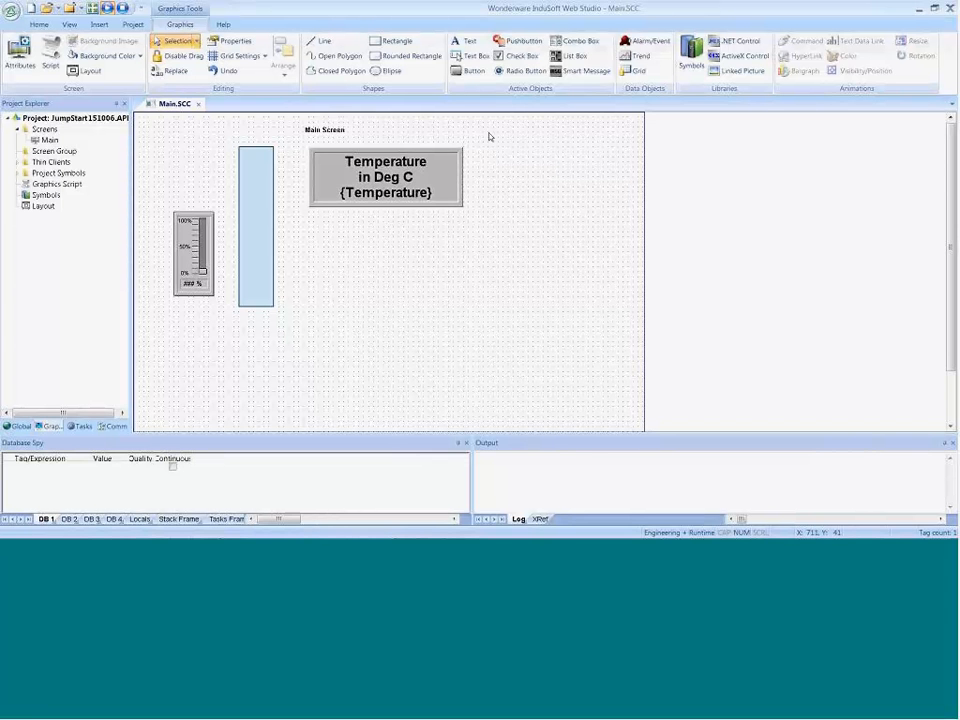
# Step: Draw a button about 131 by 90 below the temperature display
pyautogui.click(474, 70)
pyautogui.moveTo(327, 236); pyautogui.dragTo(395, 283)
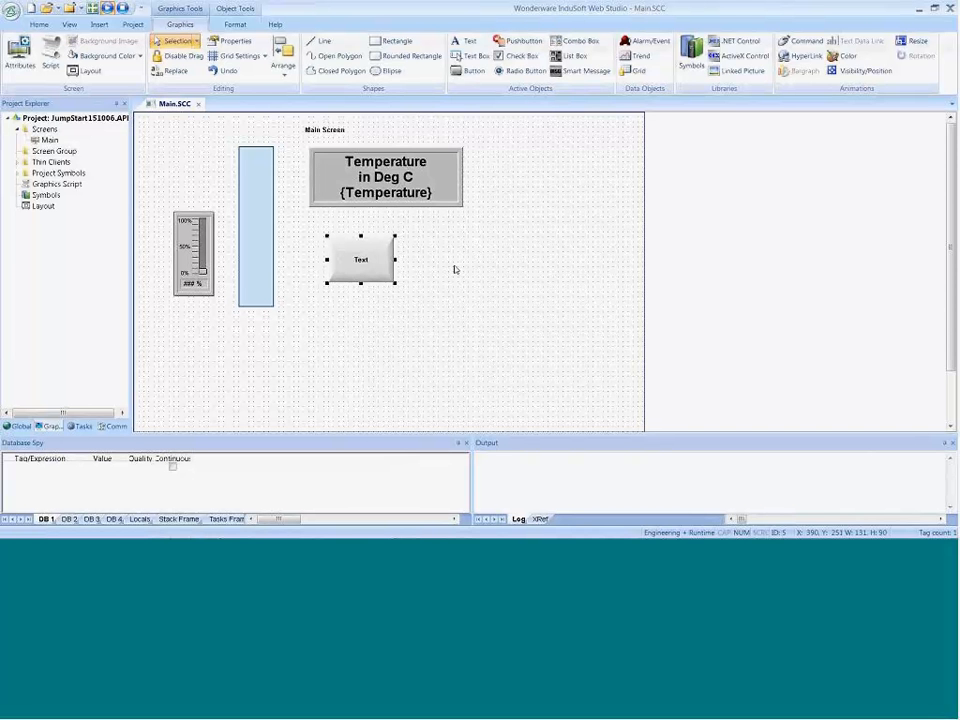
# Step: Review the running project and the Product Demo slide's topic list, and return to the screen editor
pyautogui.hotkey('alt', 'Tab')
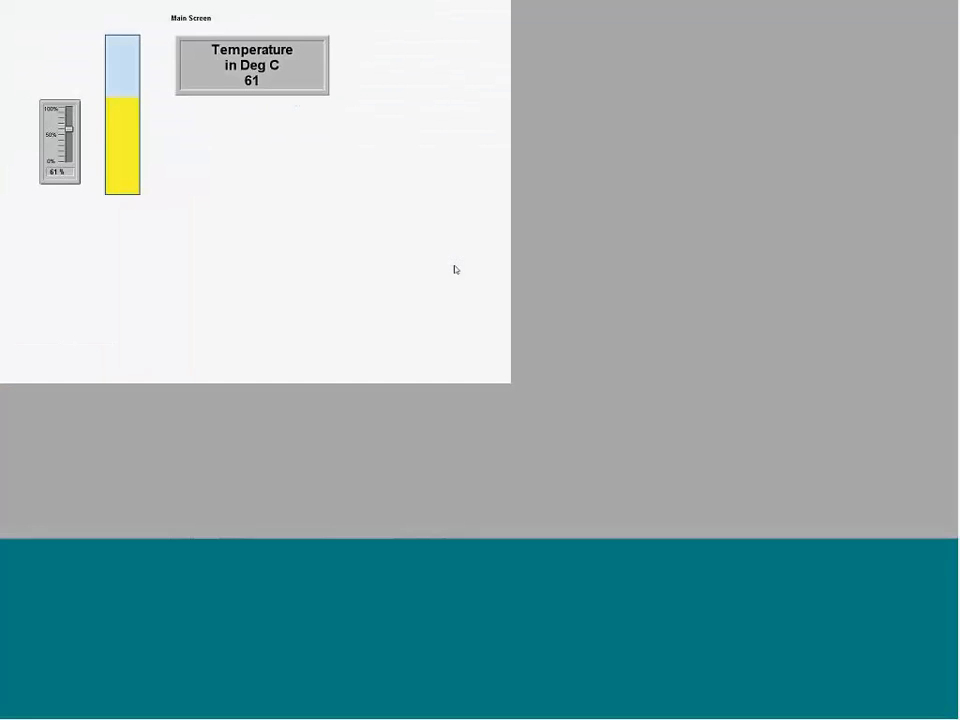
pyautogui.hotkey('alt', 'Tab')
pyautogui.hotkey('alt', 'Tab')
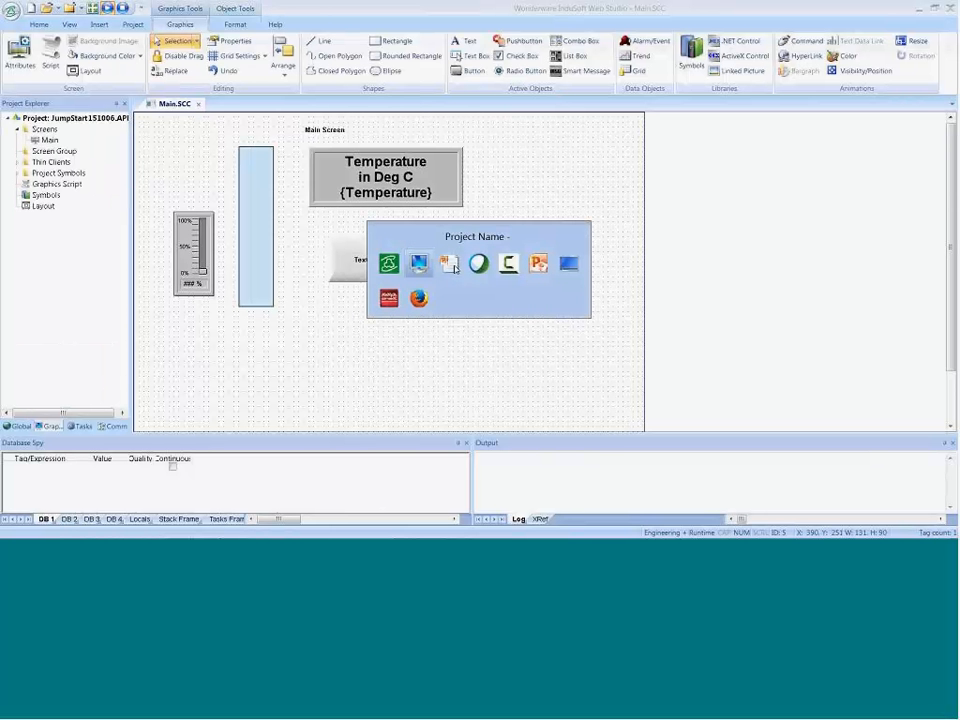
pyautogui.hotkey('alt', 'Tab')
pyautogui.hotkey('alt', 'Tab')
pyautogui.hotkey('alt', 'Tab')
pyautogui.hotkey('alt', 'Tab')
pyautogui.hotkey('alt', 'Tab')
pyautogui.hotkey('alt', 'Tab')
pyautogui.hotkey('alt', 'Tab')
pyautogui.hotkey('alt', 'Tab')
pyautogui.hotkey('alt', 'Tab')
pyautogui.hotkey('alt', 'Tab')
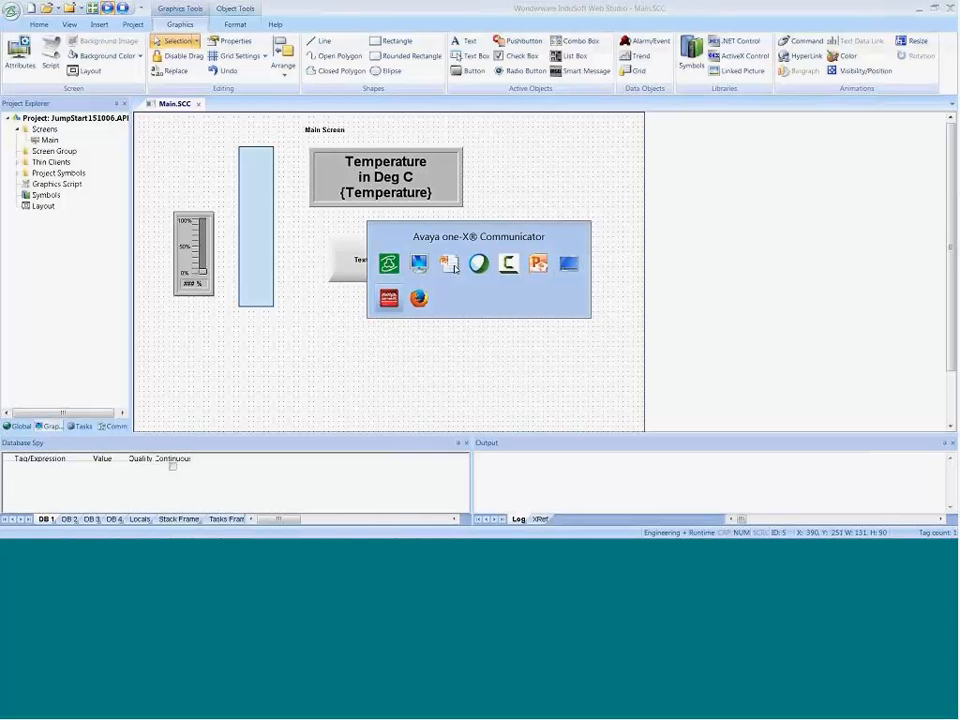
pyautogui.hotkey('alt', 'Tab')
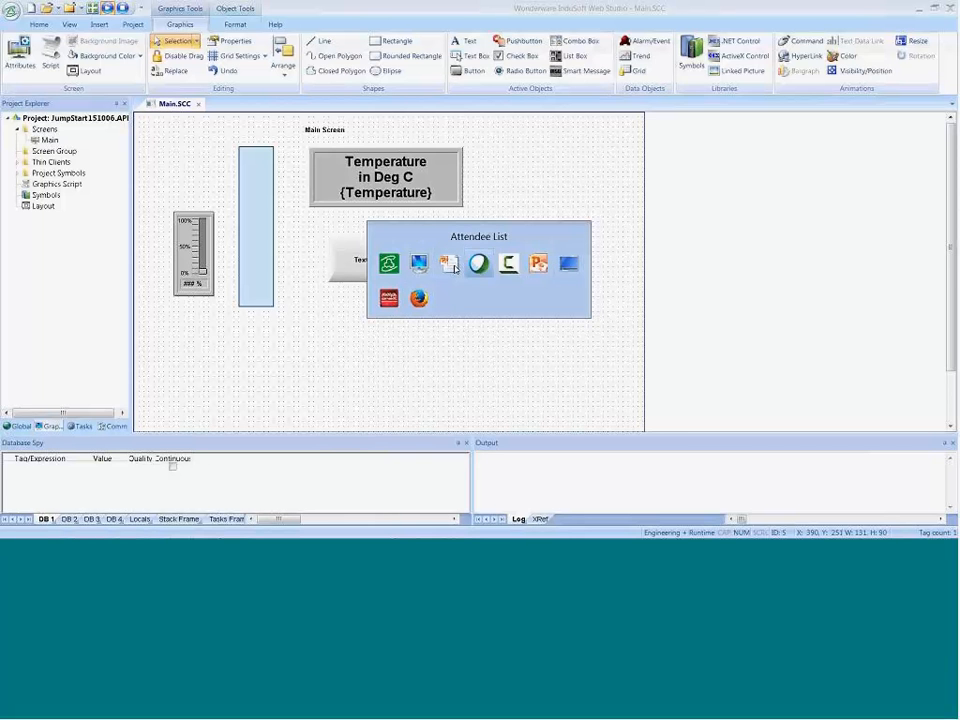
pyautogui.hotkey('alt', 'Tab')
pyautogui.hotkey('alt', 'Tab')
pyautogui.hotkey('alt', 'Tab')
pyautogui.hotkey('alt', 'Tab')
pyautogui.hotkey('alt', 'Tab')
pyautogui.hotkey('alt', 'Tab')
pyautogui.hotkey('alt', 'Tab')
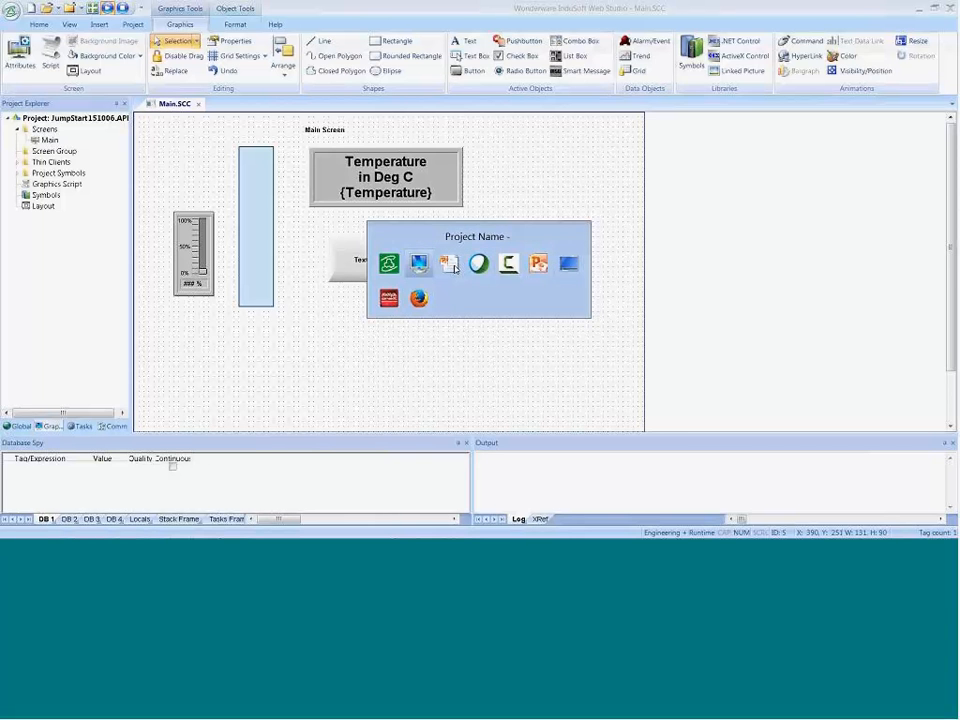
pyautogui.hotkey('alt', 'Tab')
pyautogui.hotkey('alt', 'Tab')
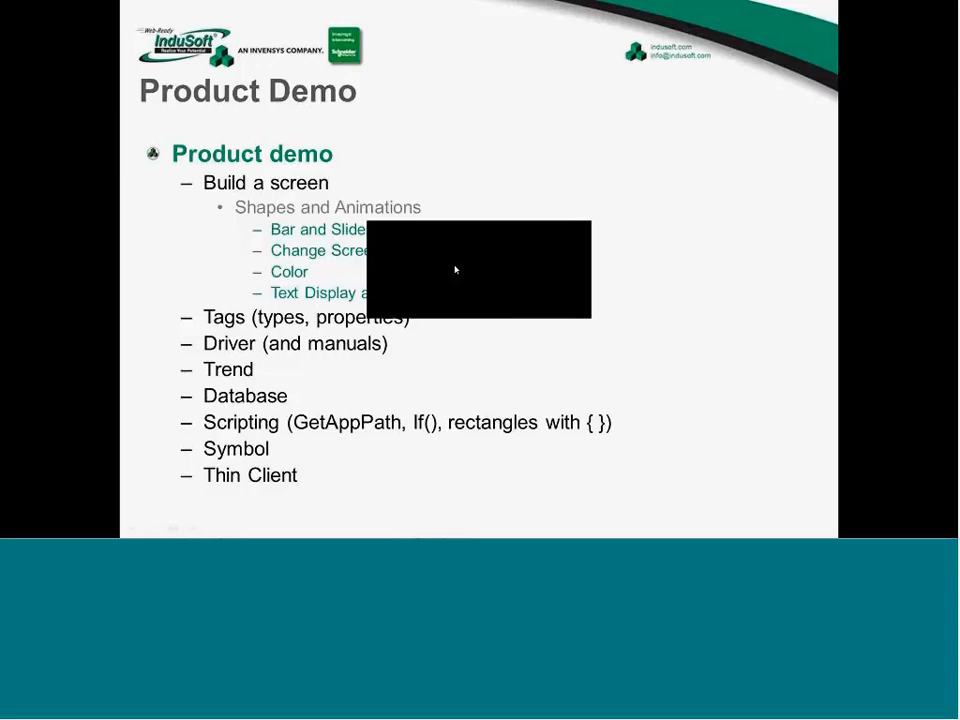
pyautogui.hotkey('alt', 'Tab')
pyautogui.hotkey('alt', 'Tab')
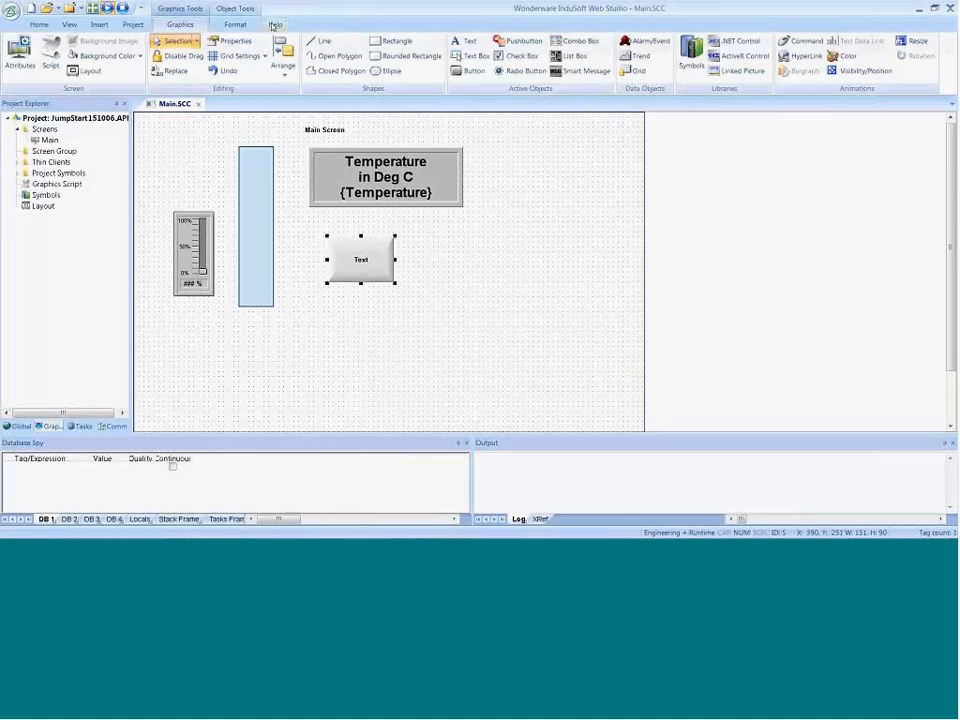
# Step: Examine the Windows runtime architecture diagram under Internal structure and data flow in the Technical Reference, and put the reference away
pyautogui.click(274, 25)
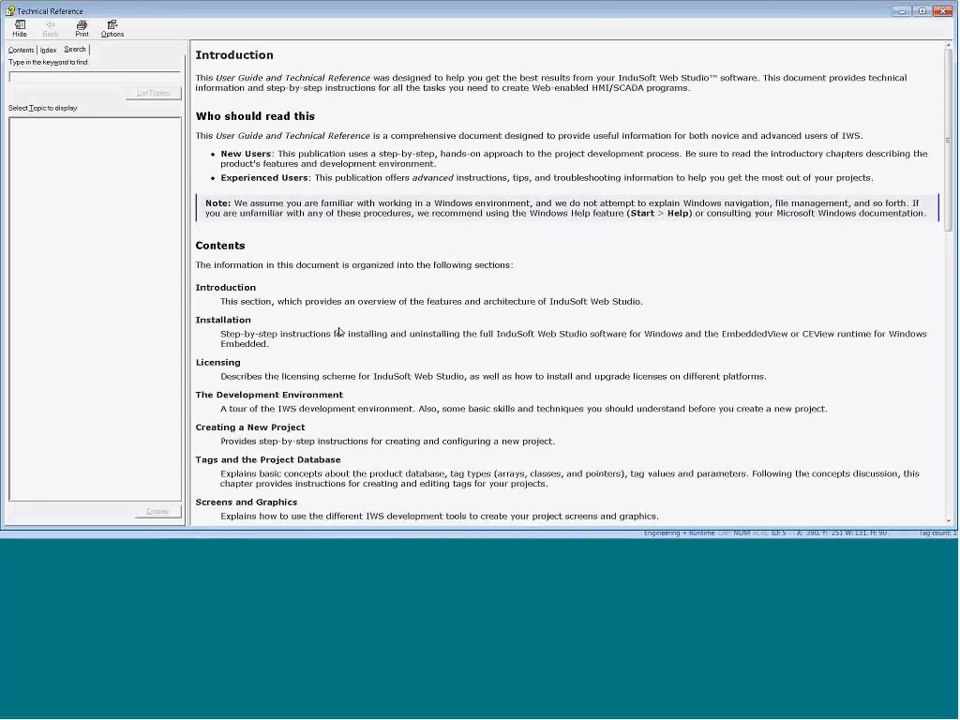
pyautogui.click(60, 92)
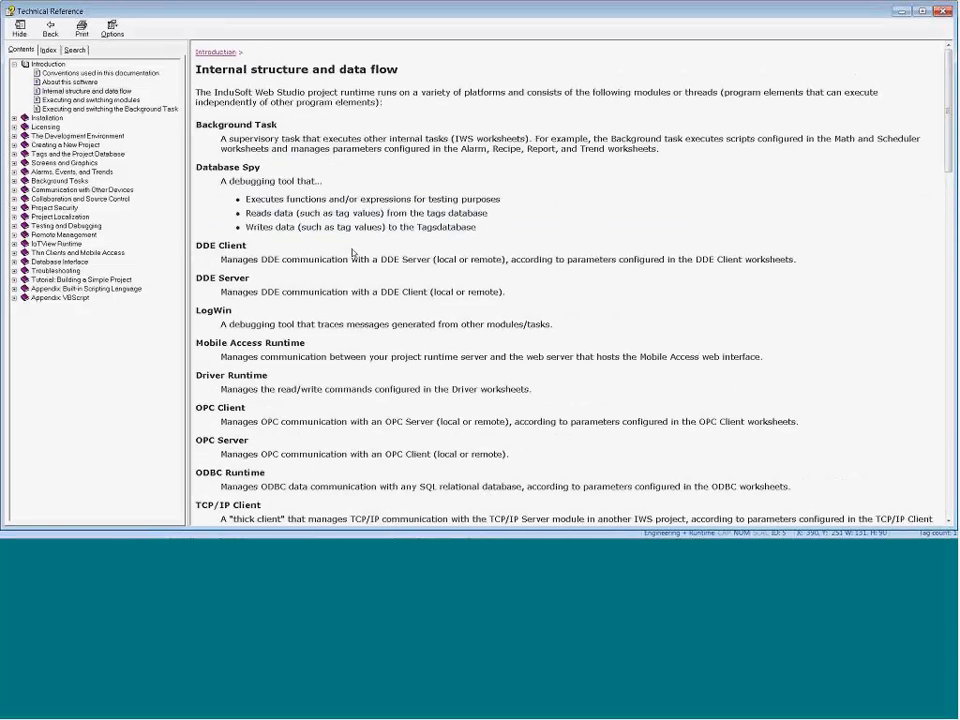
pyautogui.scroll(-1, 352, 253)
pyautogui.scroll(-10, 352, 250)
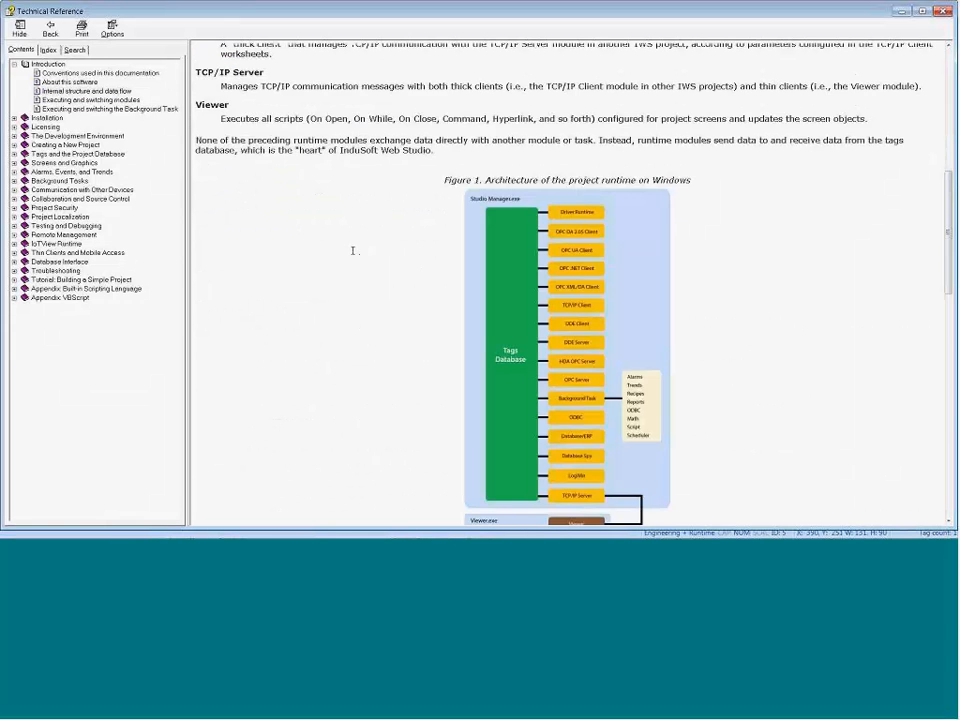
pyautogui.scroll(-2, 497, 144)
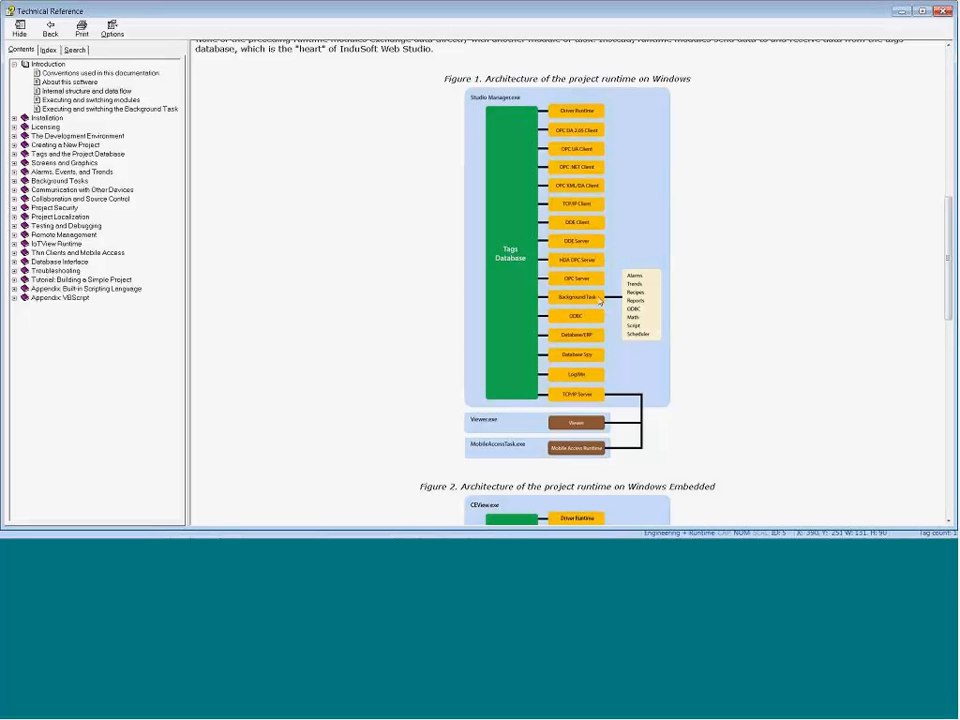
pyautogui.click(901, 11)
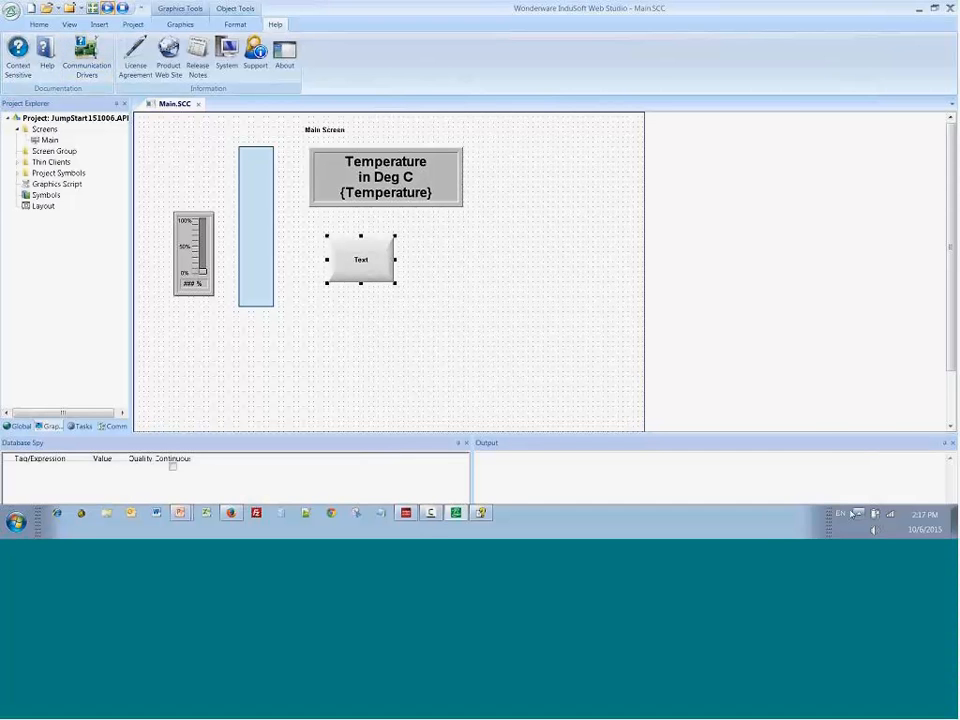
# Step: Check the hidden system tray icons and stop all running runtime tasks of the project
pyautogui.click(859, 515)
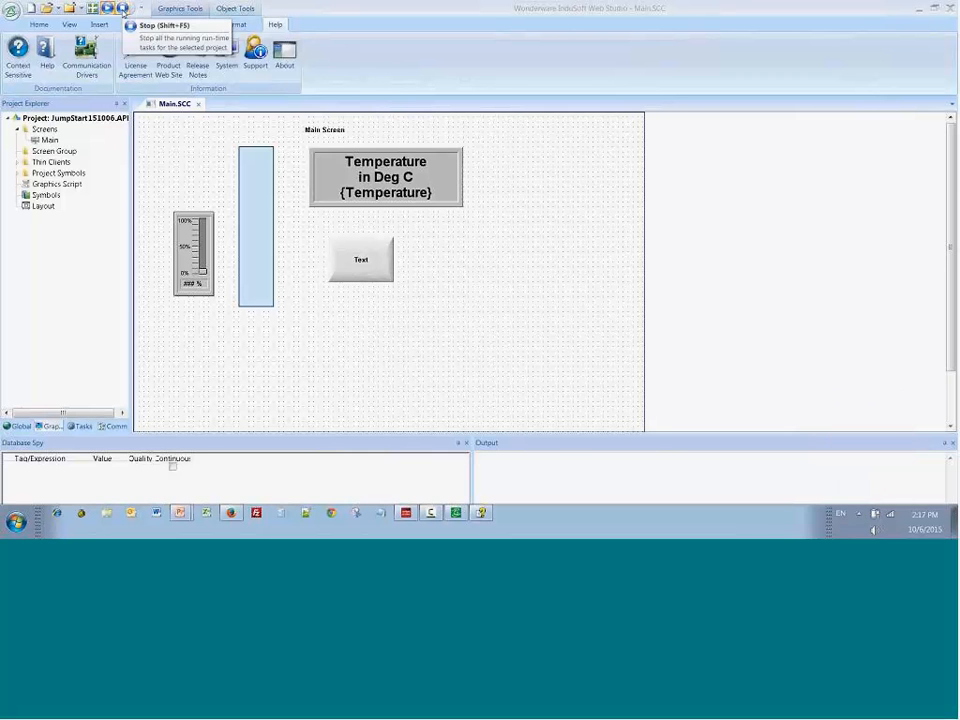
pyautogui.click(123, 11)
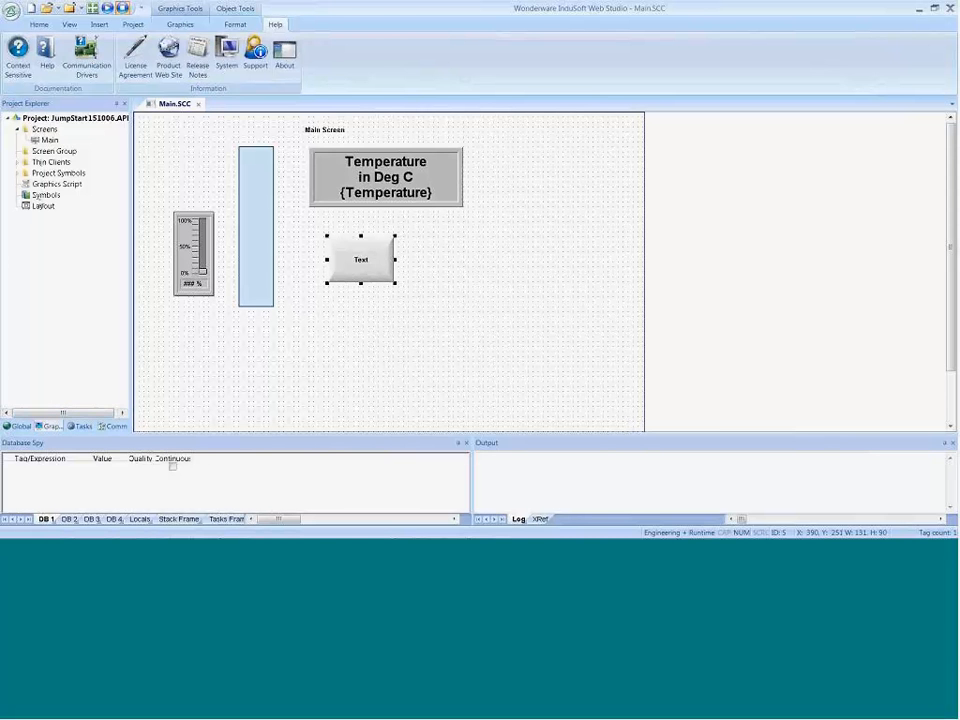
# Step: Place the button_exit symbol from the System Symbols Buttons category near the Main screen's upper-left corner, at X 30, Y 20
pyautogui.click(60, 219)
pyautogui.doubleClick(46, 194)
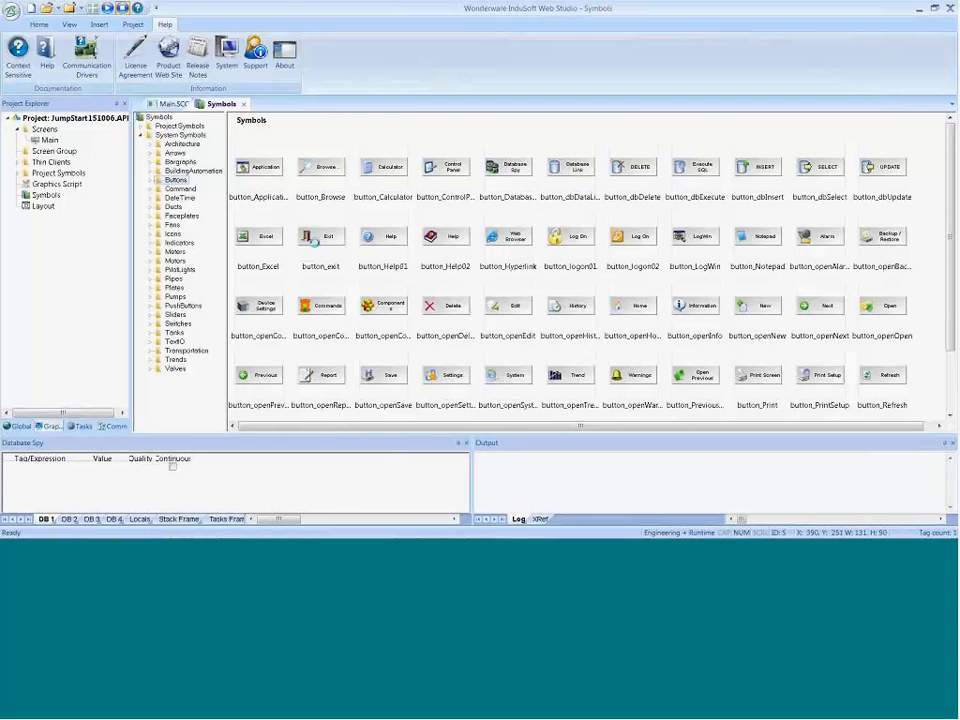
pyautogui.click(316, 243)
pyautogui.doubleClick(316, 240)
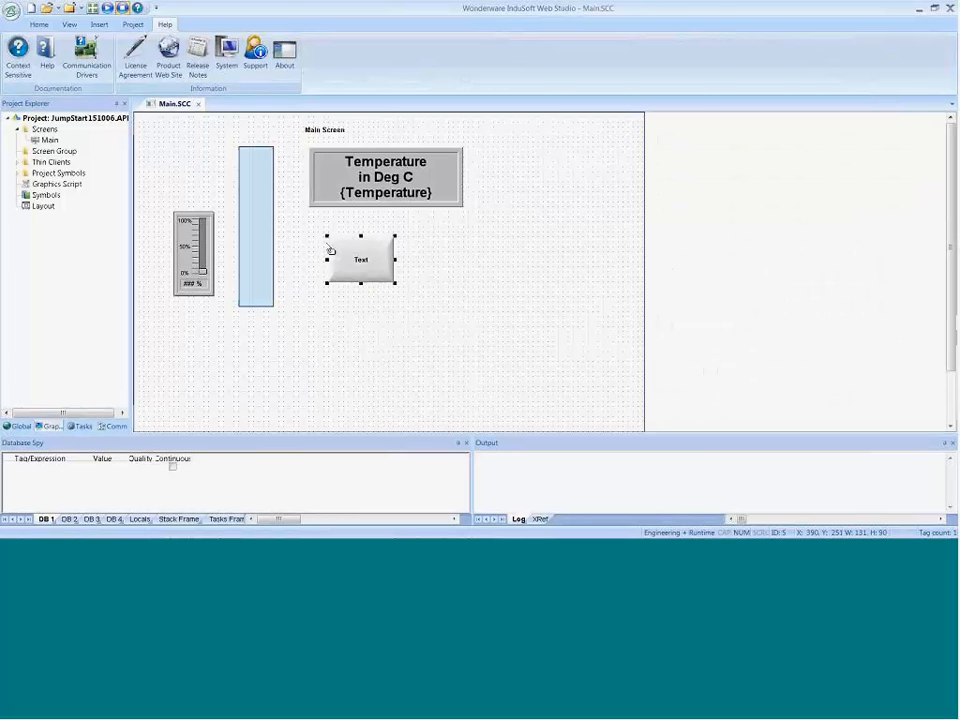
pyautogui.click(174, 150)
pyautogui.moveTo(182, 155); pyautogui.dragTo(167, 138)
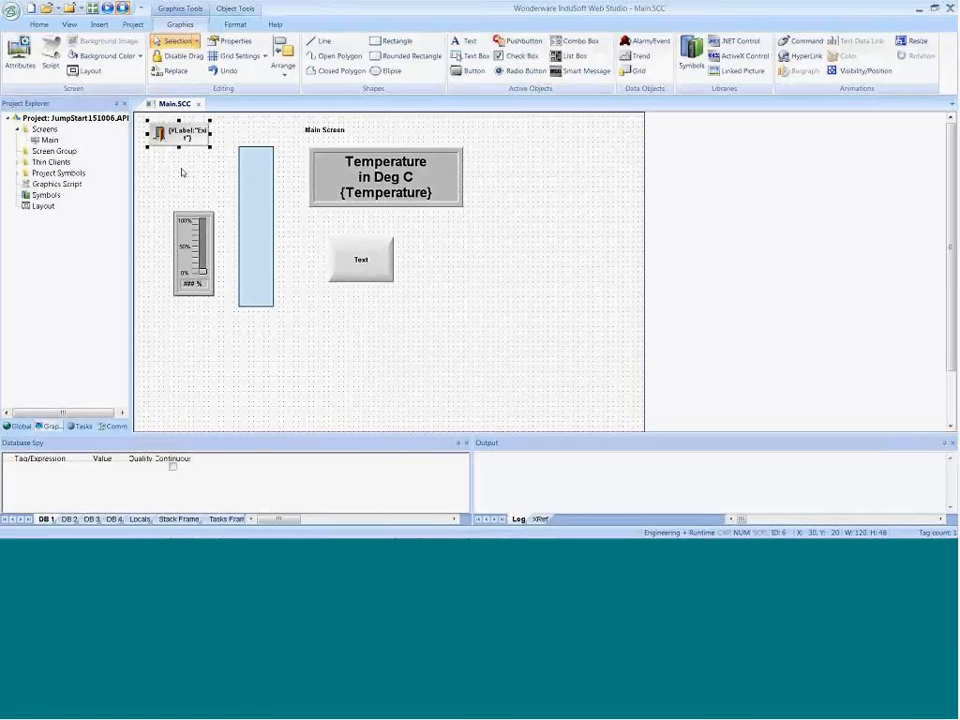
# Step: Save and close the Main screen, and test the Exit button in the running project by confirming the exit
pyautogui.click(198, 104)
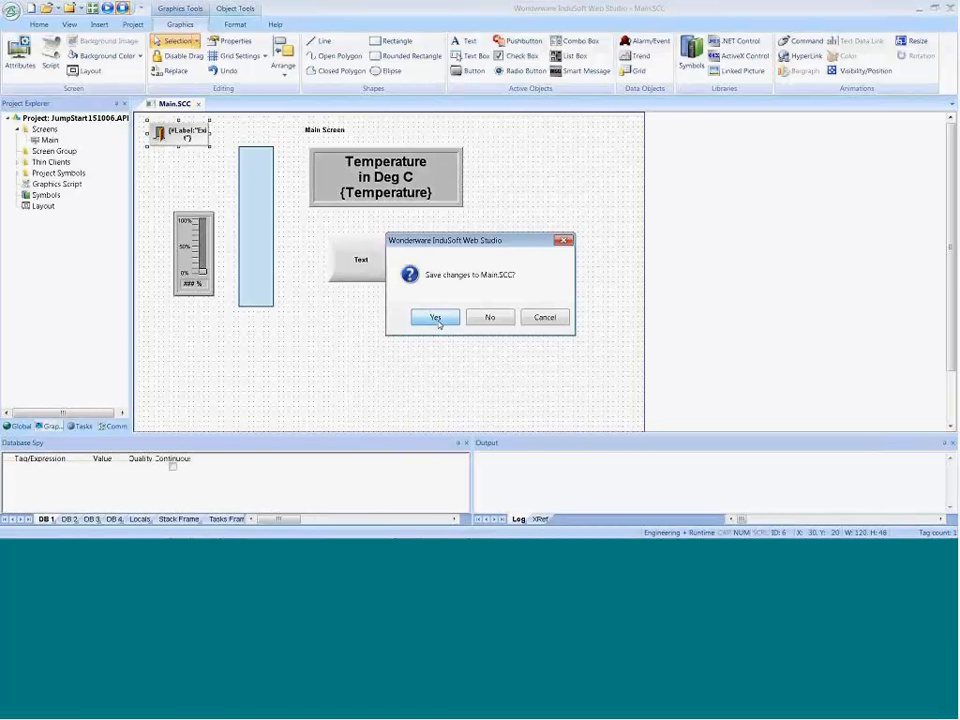
pyautogui.click(435, 317)
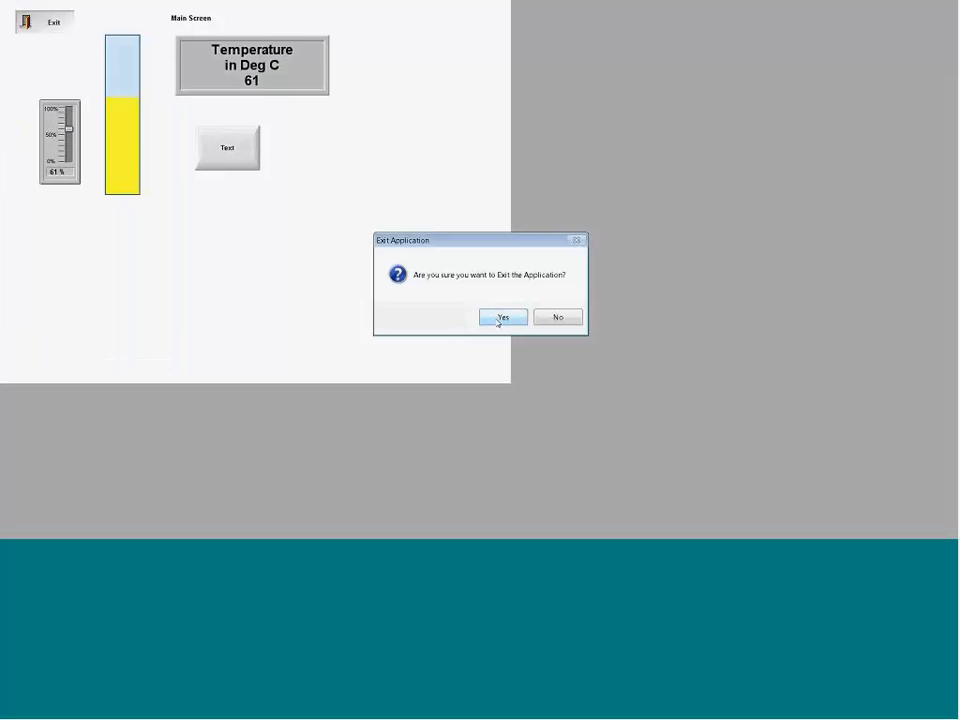
pyautogui.click(499, 320)
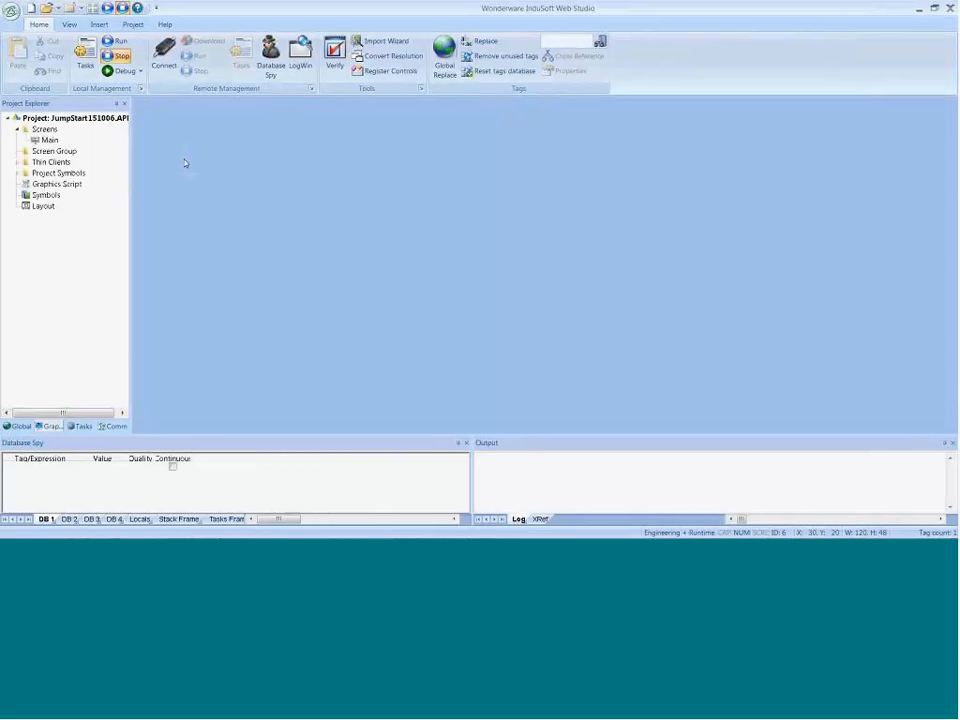
# Step: Reopen the Main screen and set the button's caption to "Toggle" on the first line and "Mode" on the second
pyautogui.doubleClick(48, 141)
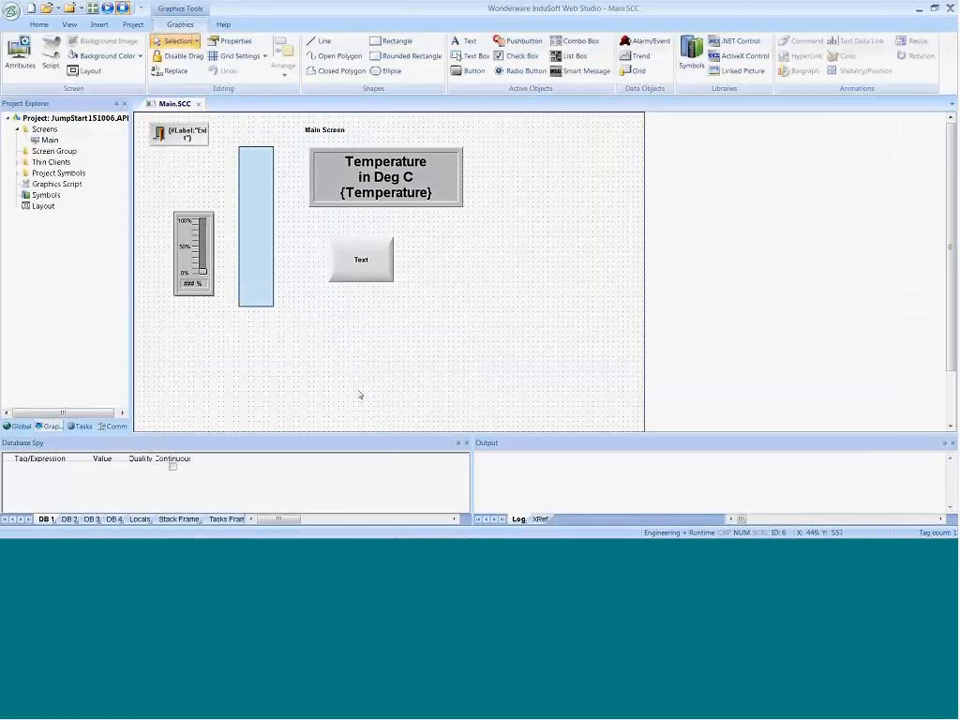
pyautogui.click(376, 274)
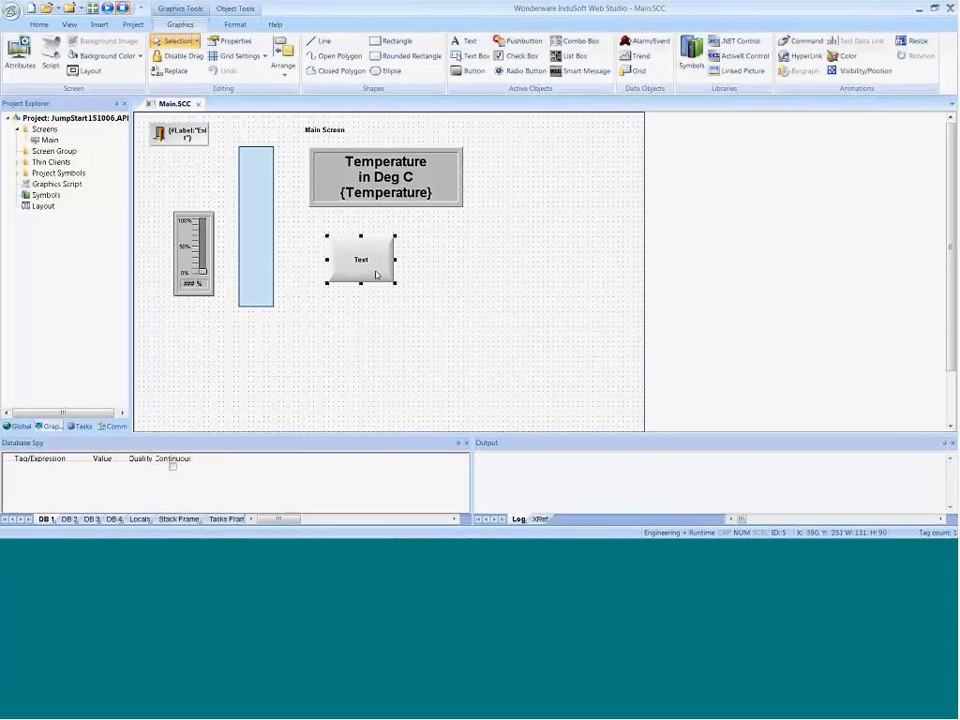
pyautogui.doubleClick(376, 274)
pyautogui.moveTo(298, 317); pyautogui.dragTo(279, 322)
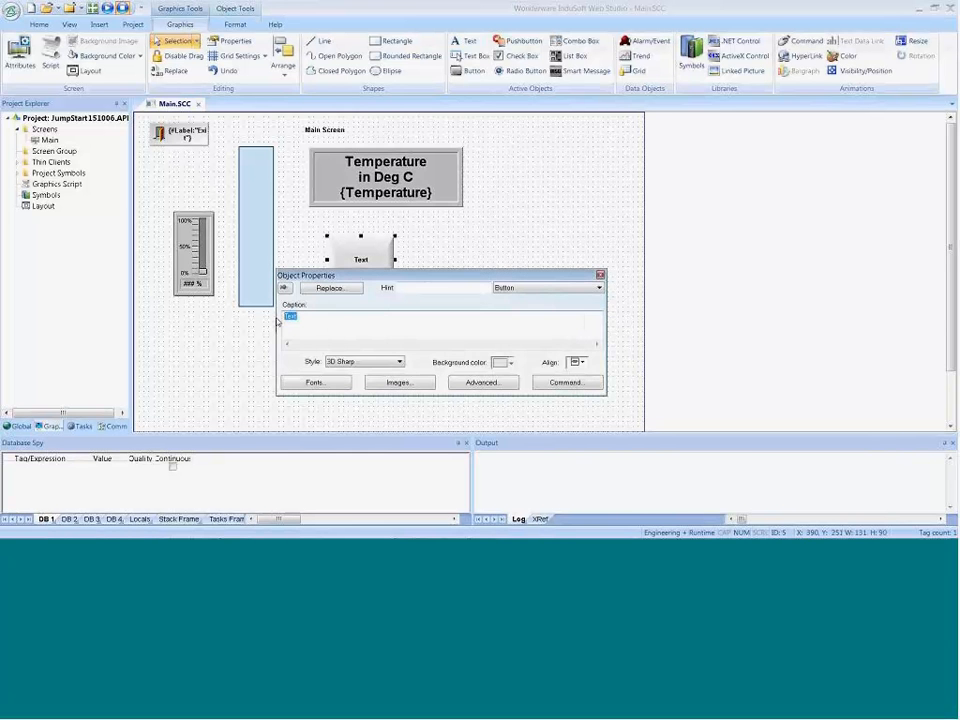
pyautogui.write('Toggle')
pyautogui.press('Return')
pyautogui.write('Mode')
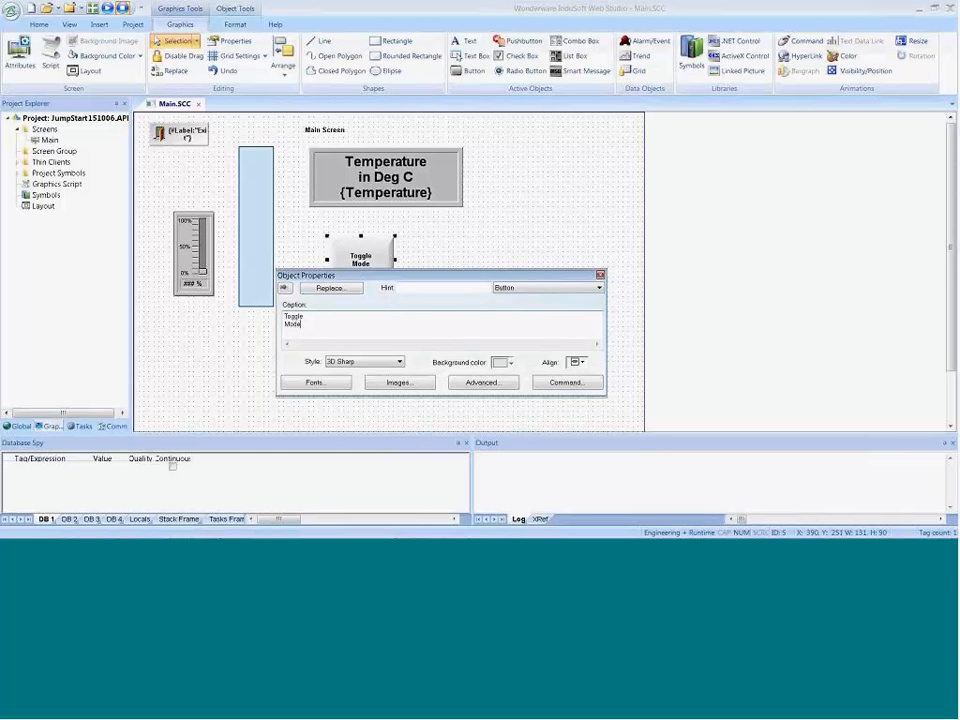
pyautogui.moveTo(481, 277); pyautogui.dragTo(474, 307)
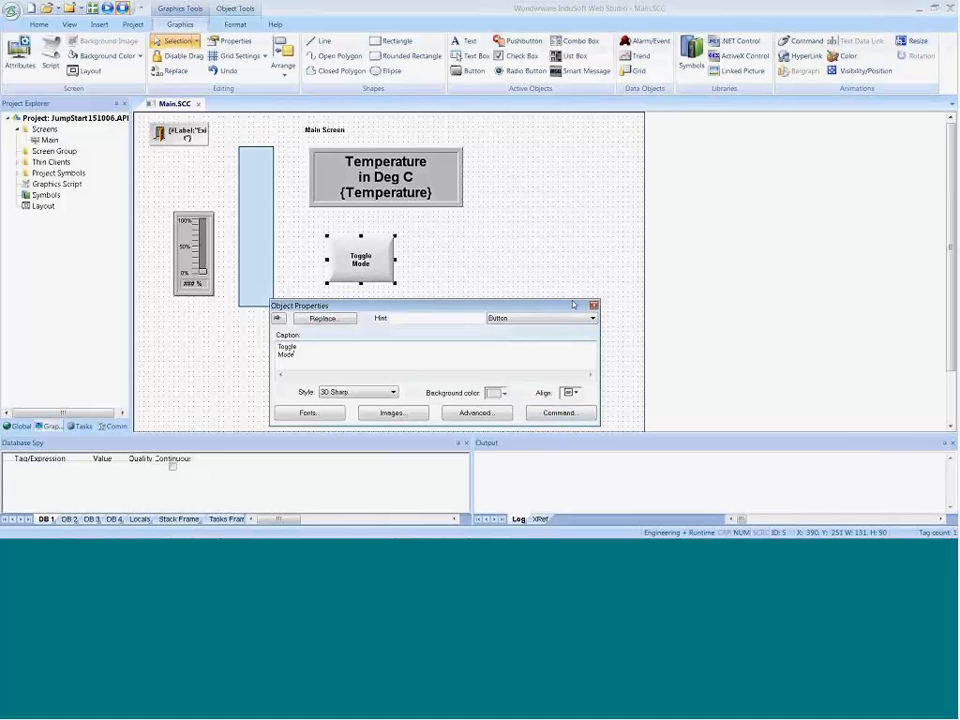
# Step: Add a Command animation to the Toggle Mode button, view its Button properties and return to the Command properties
pyautogui.click(550, 414)
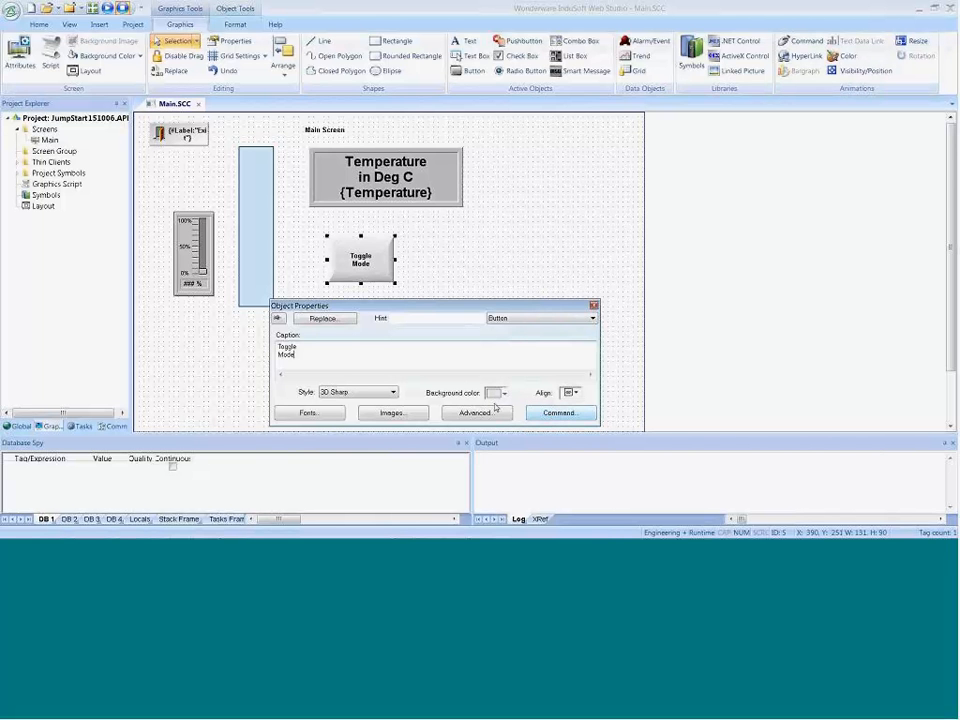
pyautogui.click(788, 46)
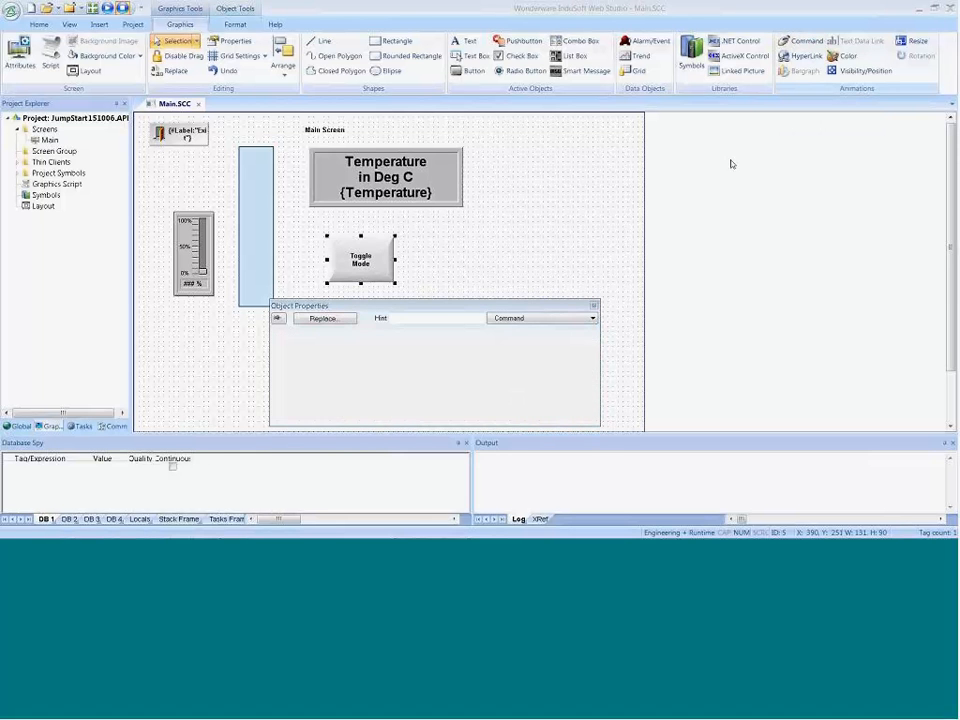
pyautogui.click(509, 318)
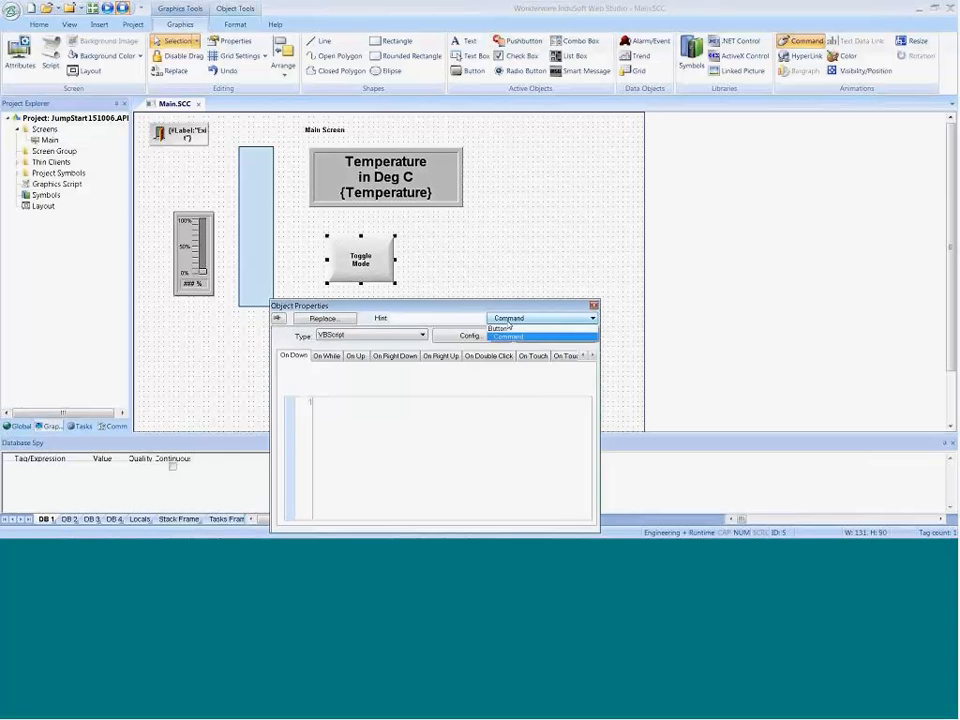
pyautogui.click(500, 328)
pyautogui.click(509, 318)
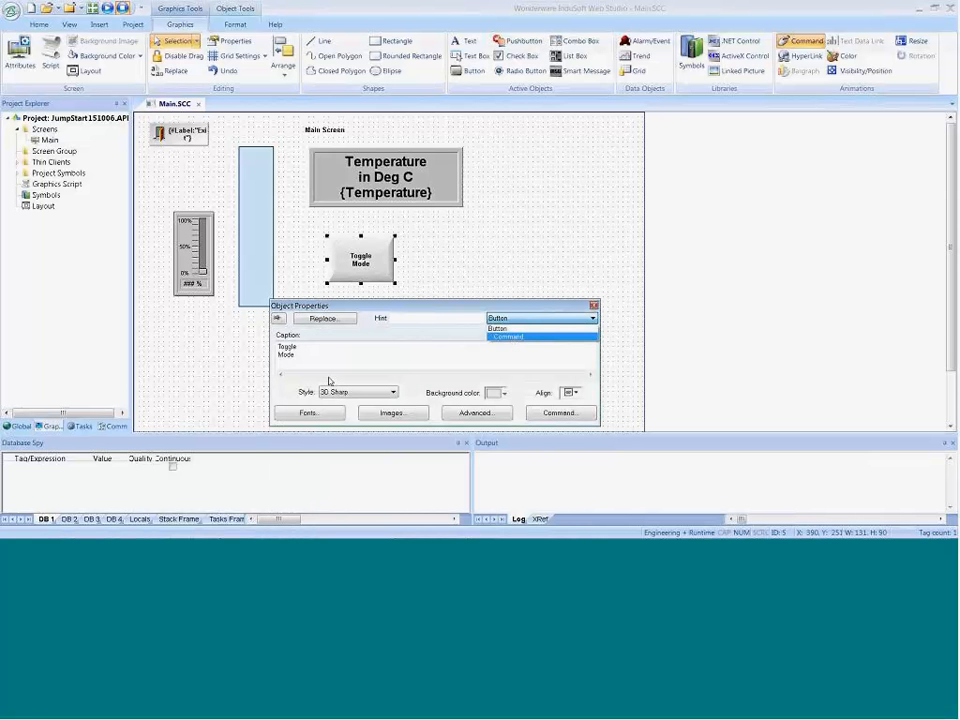
pyautogui.click(512, 337)
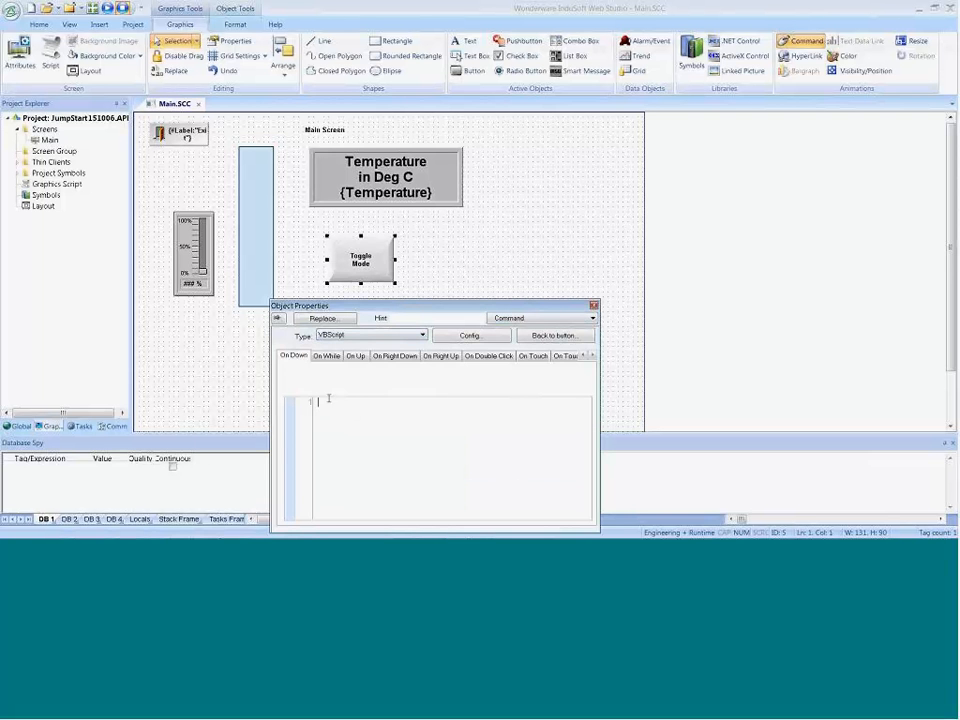
# Step: View the Built-in Language command type and set the button's On Down command type to Toggle Tag
pyautogui.click(371, 335)
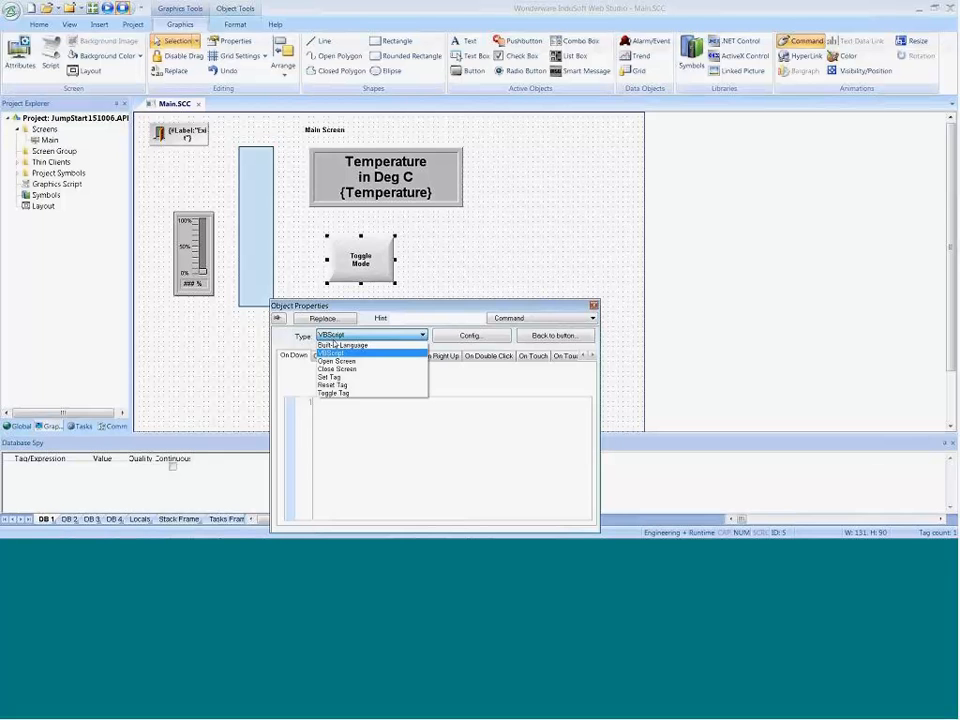
pyautogui.click(340, 344)
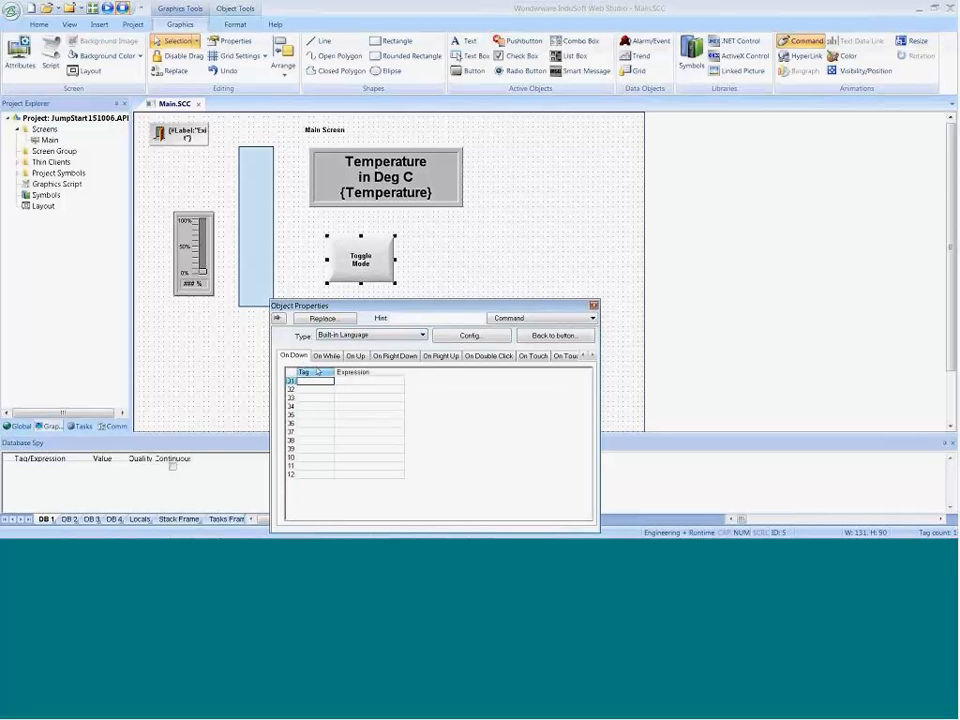
pyautogui.click(345, 336)
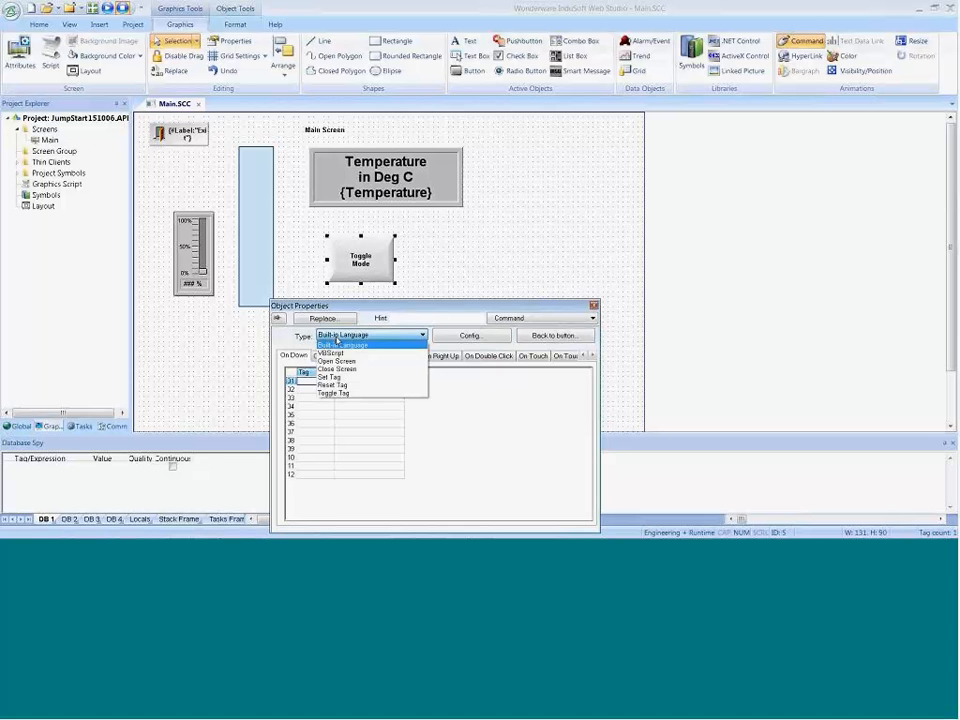
pyautogui.click(348, 394)
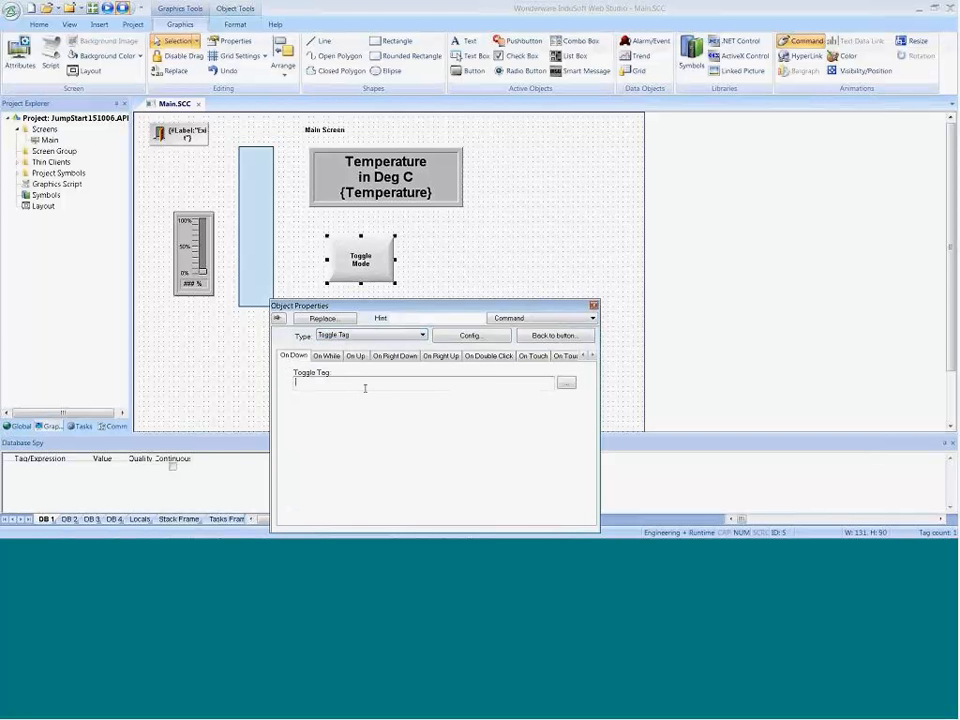
# Step: Assign Mode as the Toggle Mode button's toggle tag, creating it as a Boolean tag with Server scope
pyautogui.write('M')
pyautogui.write('ode')
pyautogui.press('Return')
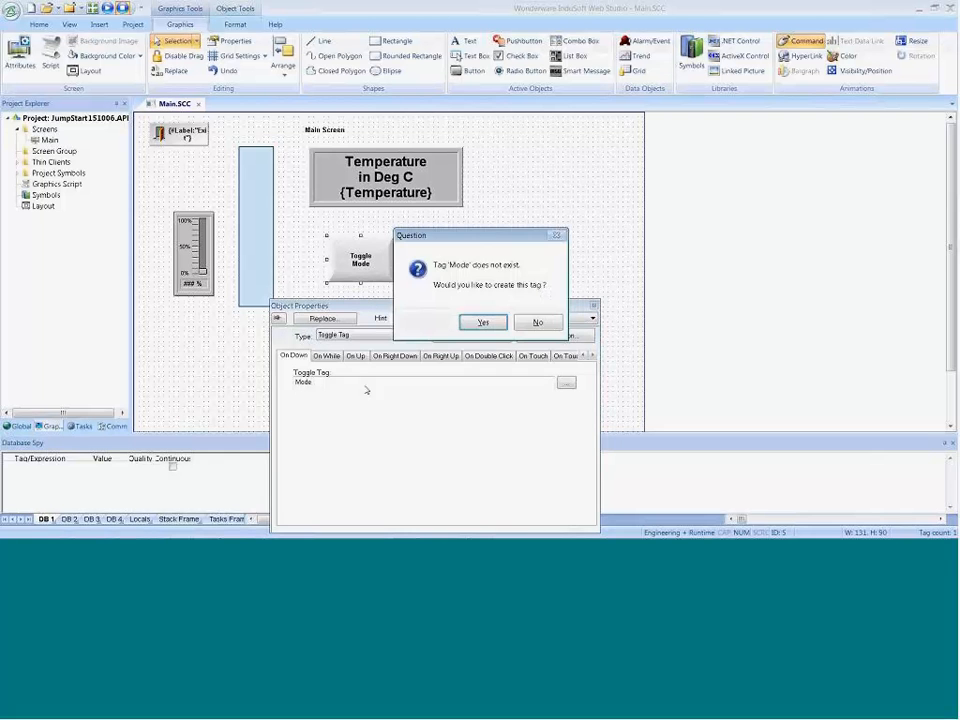
pyautogui.click(484, 323)
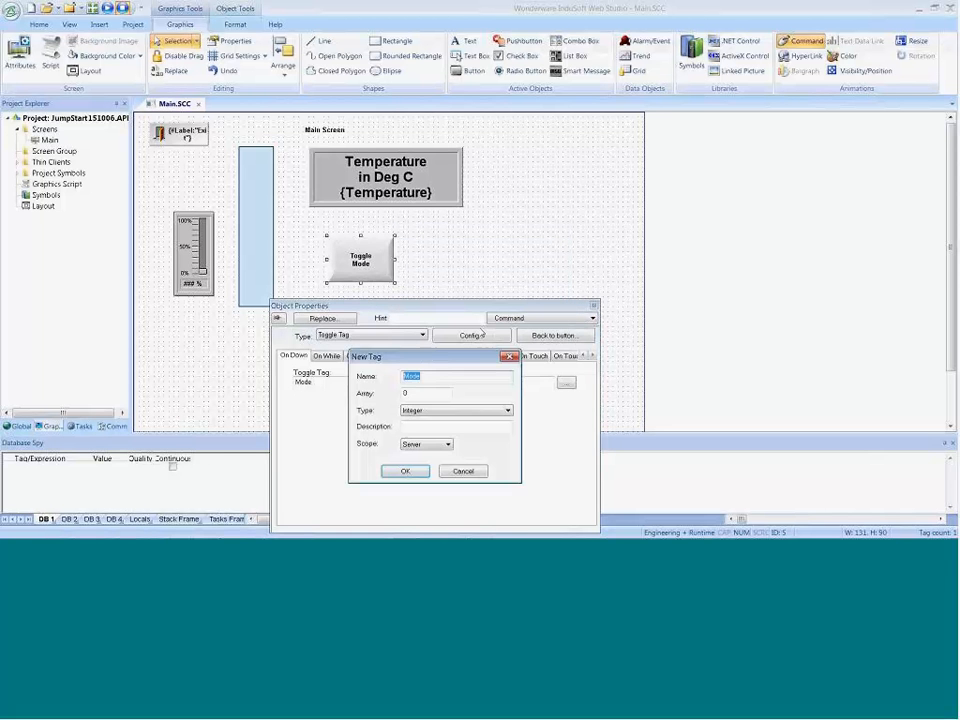
pyautogui.click(418, 410)
pyautogui.click(412, 421)
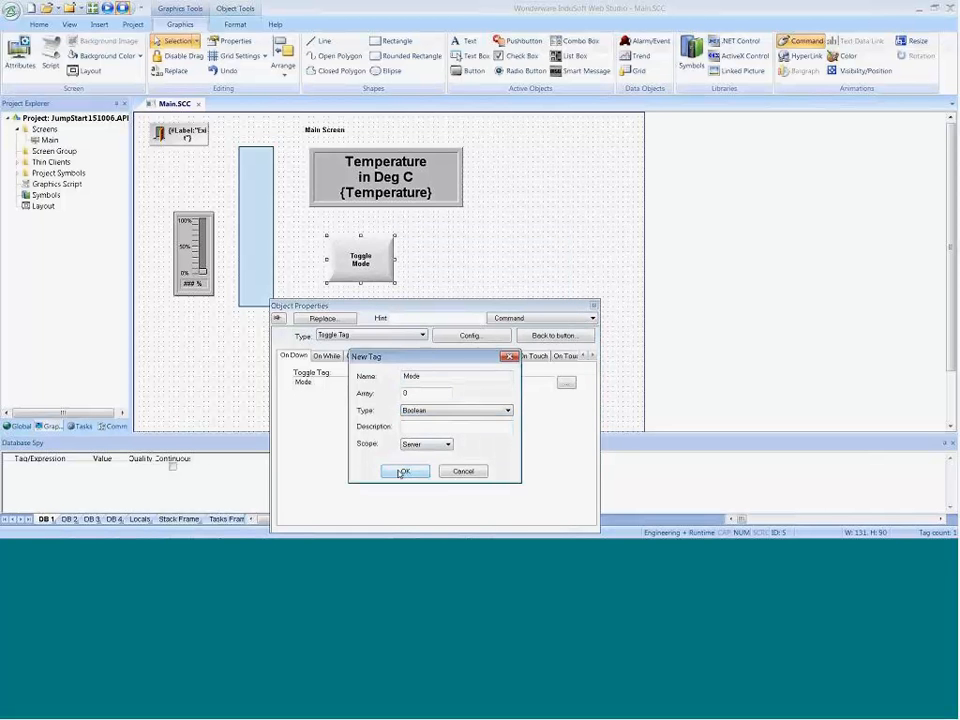
pyautogui.click(403, 471)
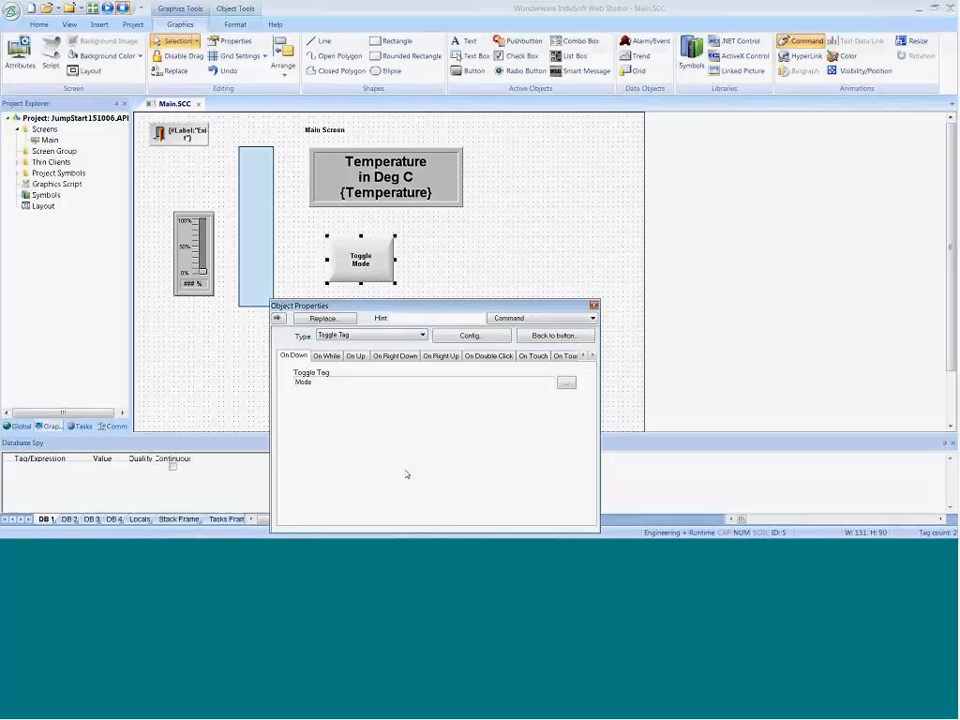
pyautogui.click(458, 277)
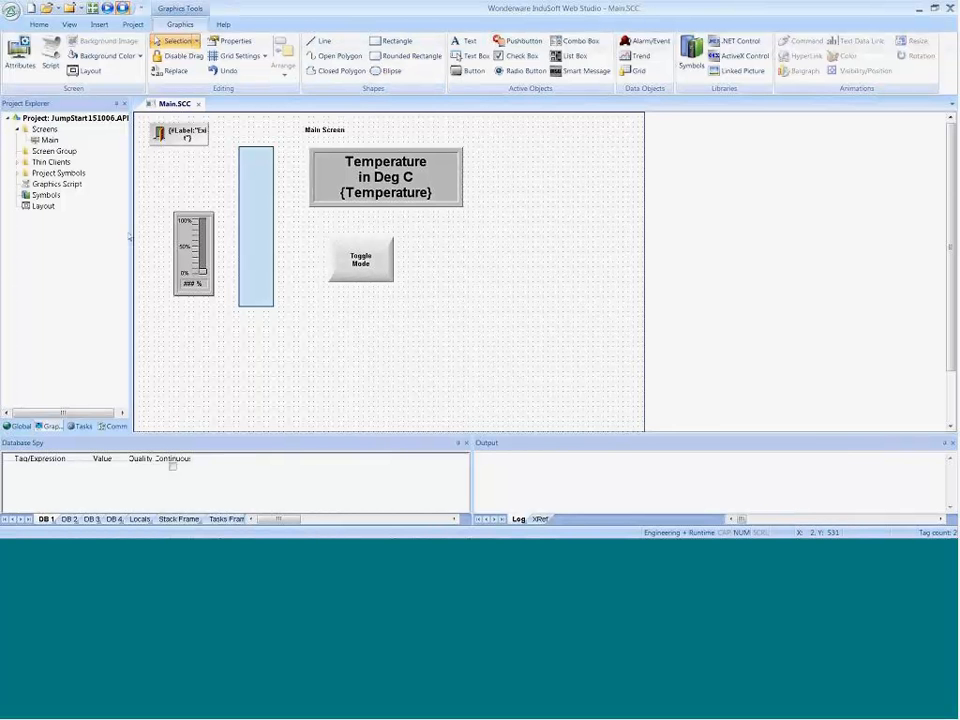
# Step: Draw an ellipse about 171 wide and 100 high beside the Toggle Mode button and set its width to 100
pyautogui.click(384, 79)
pyautogui.click(392, 105)
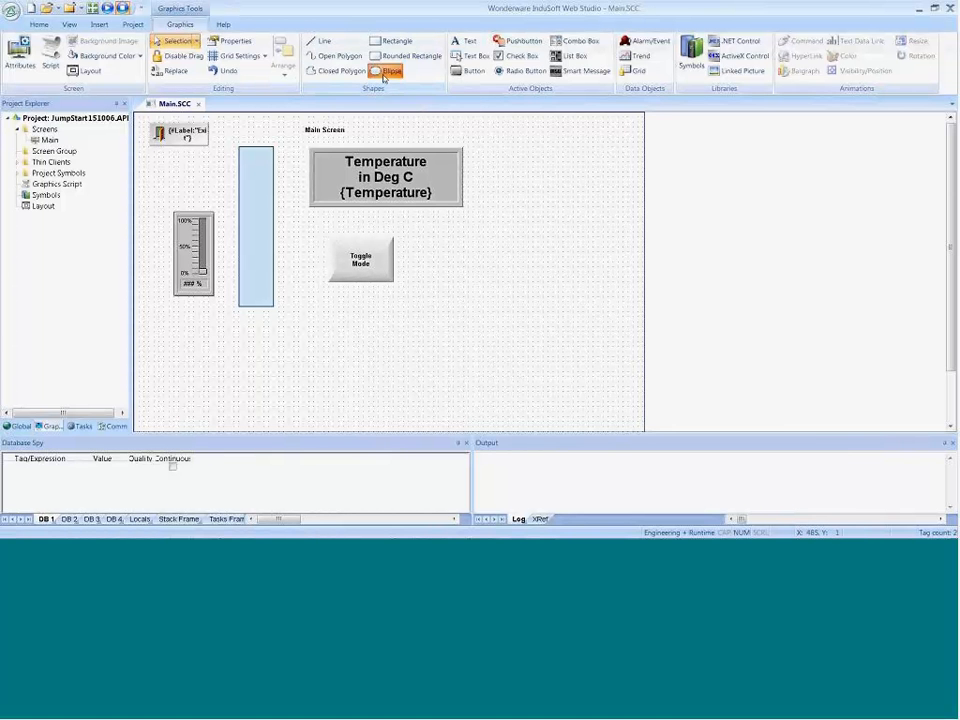
pyautogui.moveTo(420, 235); pyautogui.dragTo(503, 290)
pyautogui.moveTo(504, 290); pyautogui.dragTo(504, 290)
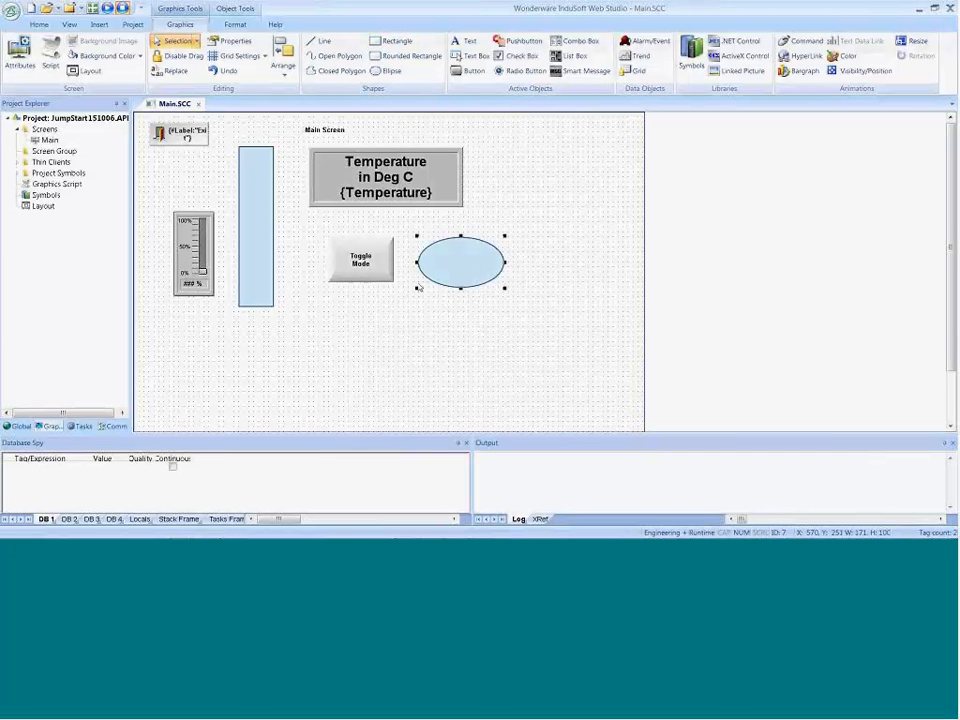
pyautogui.click(233, 26)
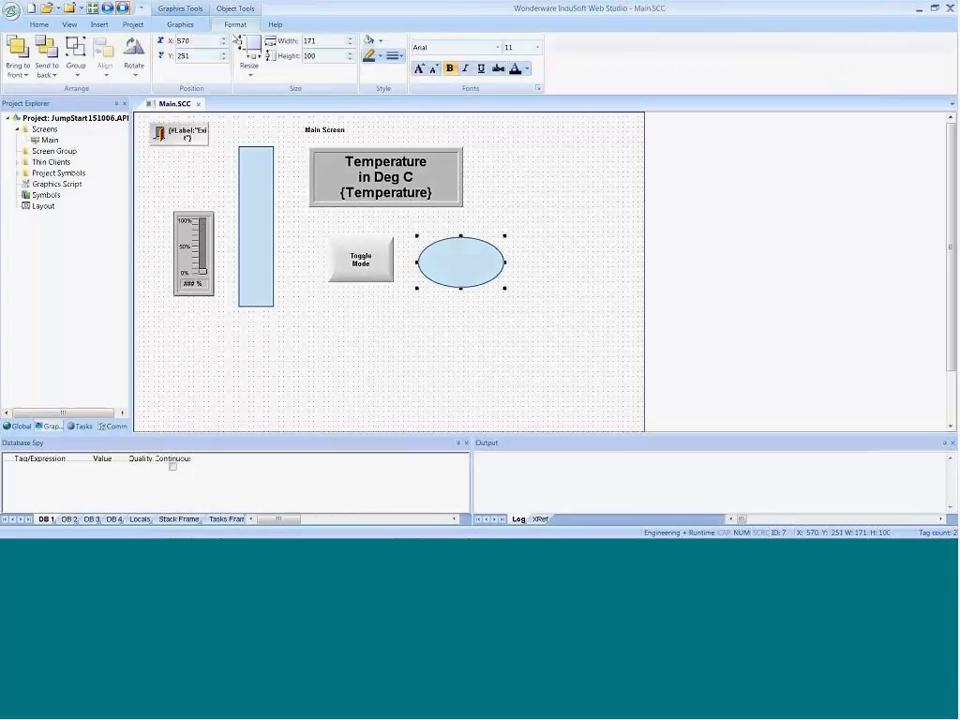
pyautogui.doubleClick(321, 40)
pyautogui.write('100')
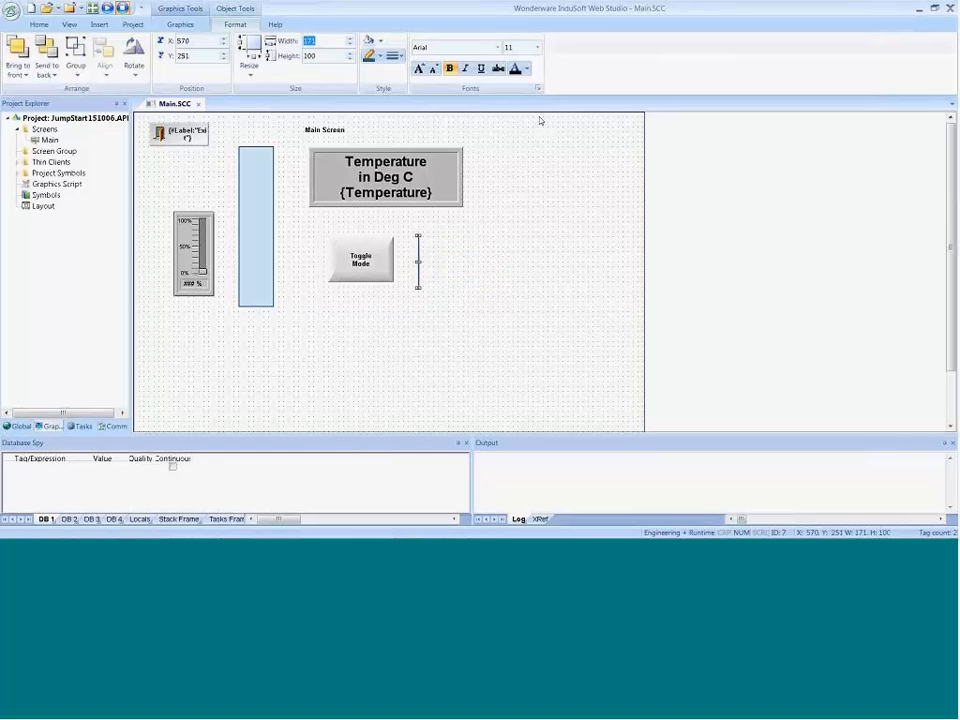
pyautogui.press('Return')
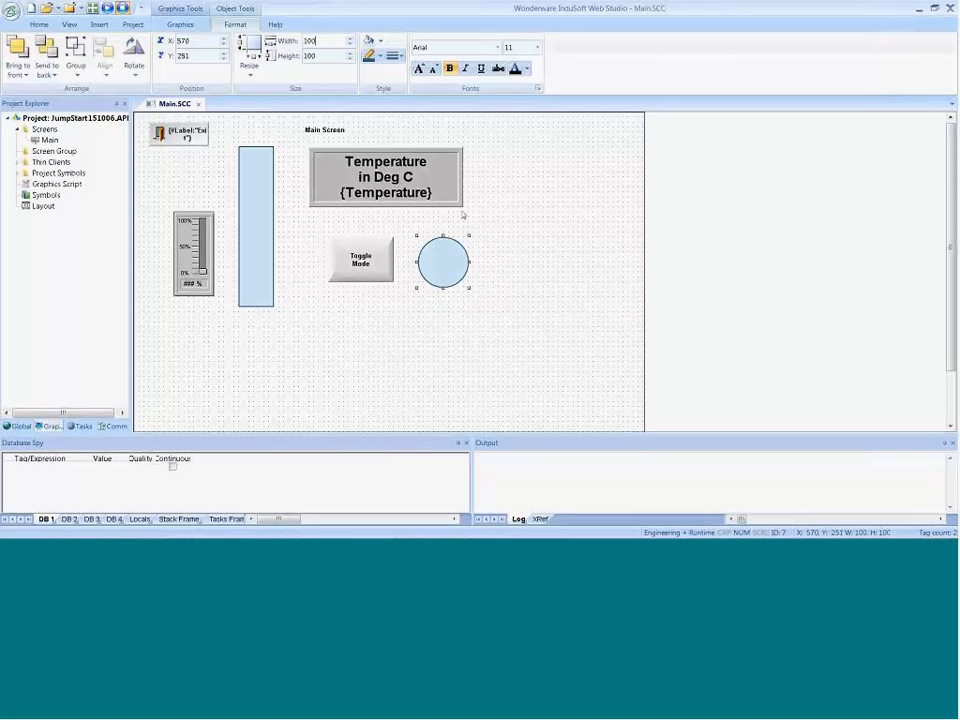
# Step: Stretch the circle to about 141 wide and resize it back to equal width and height of 100
pyautogui.click(469, 266)
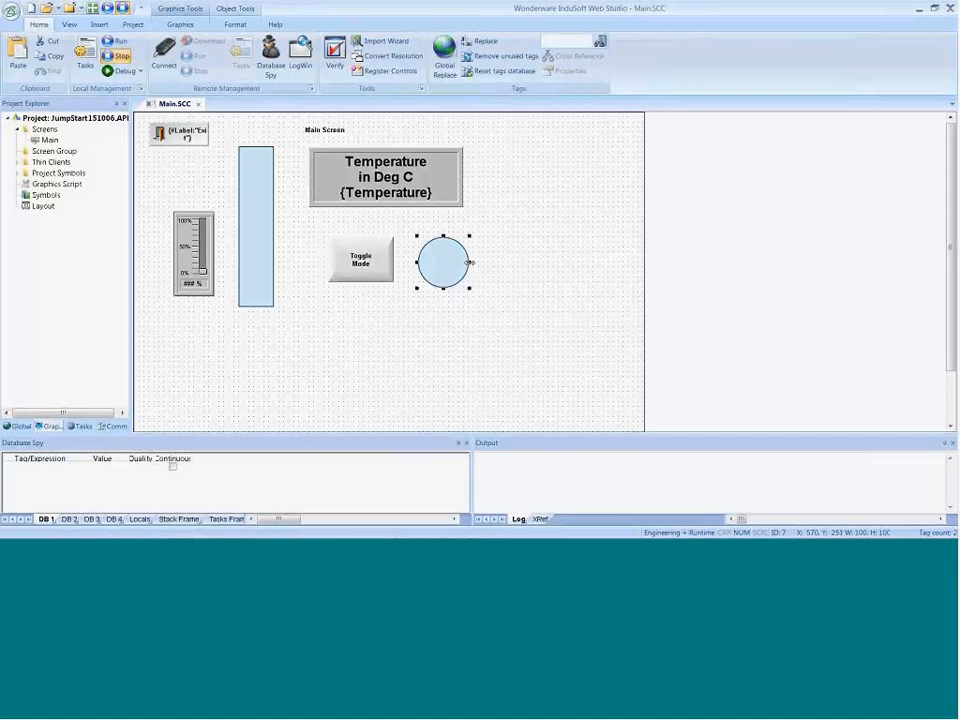
pyautogui.moveTo(470, 264); pyautogui.dragTo(490, 263)
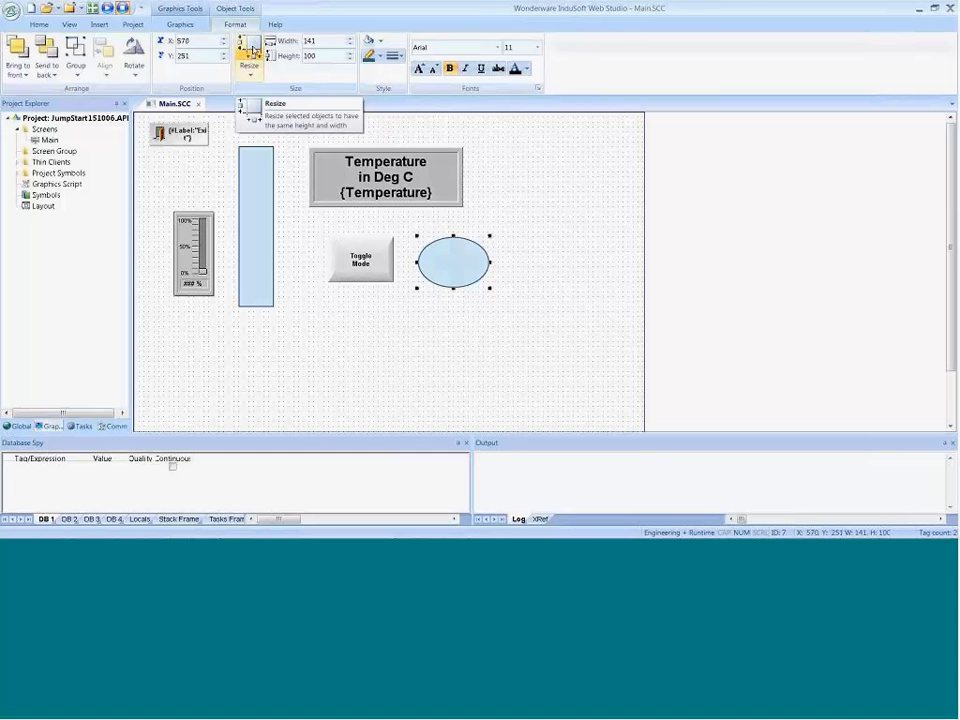
pyautogui.click(252, 50)
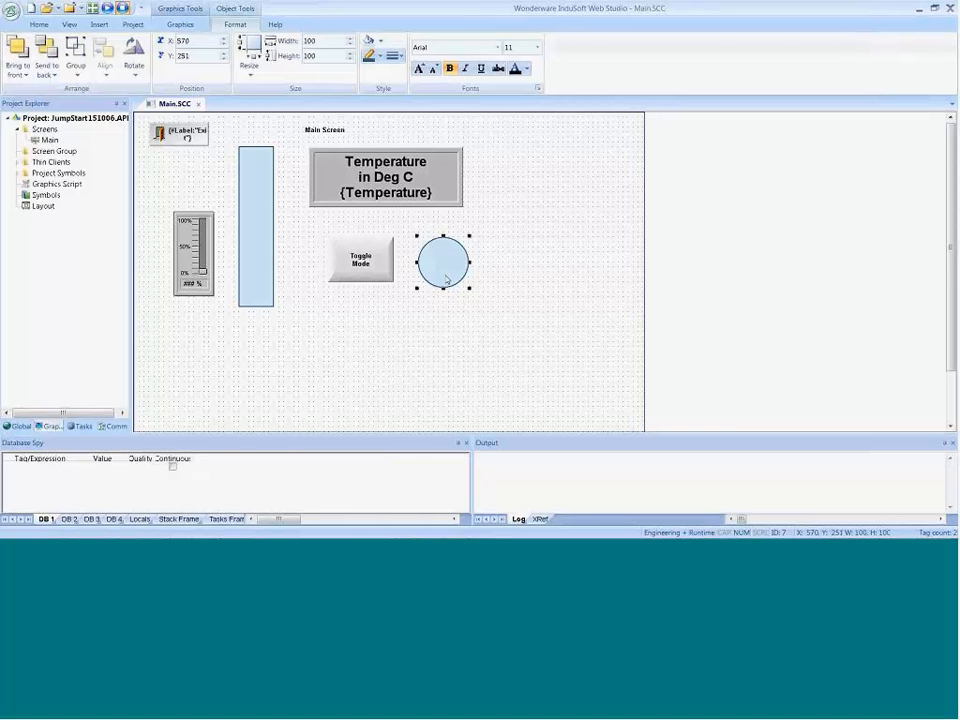
# Step: Add a Color animation to the circle and choose the Mode tag as its By Limit expression
pyautogui.click(180, 24)
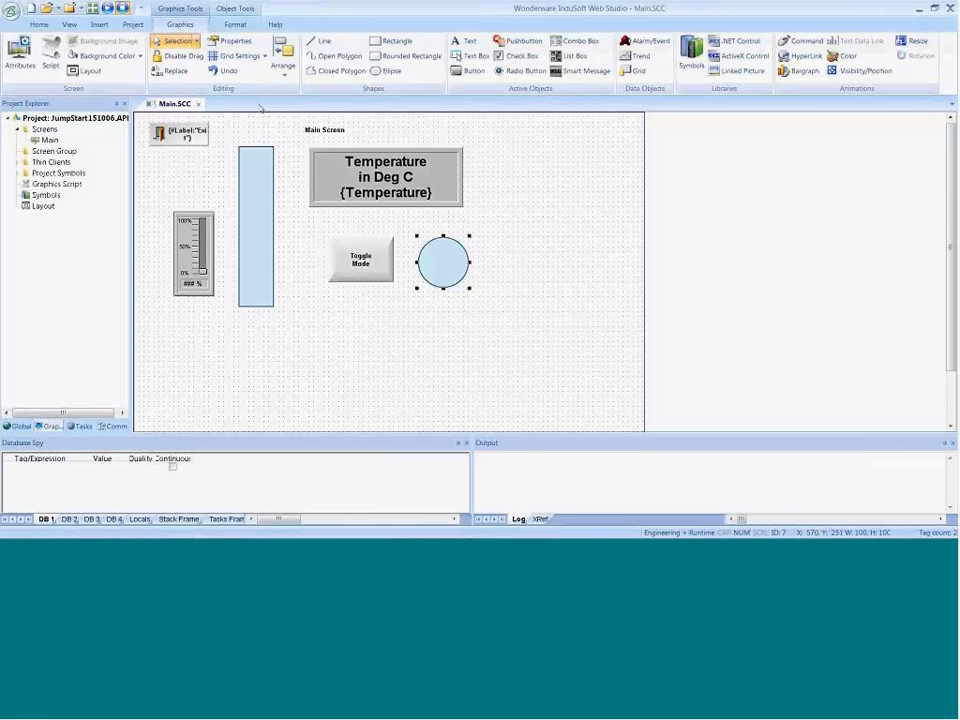
pyautogui.click(836, 59)
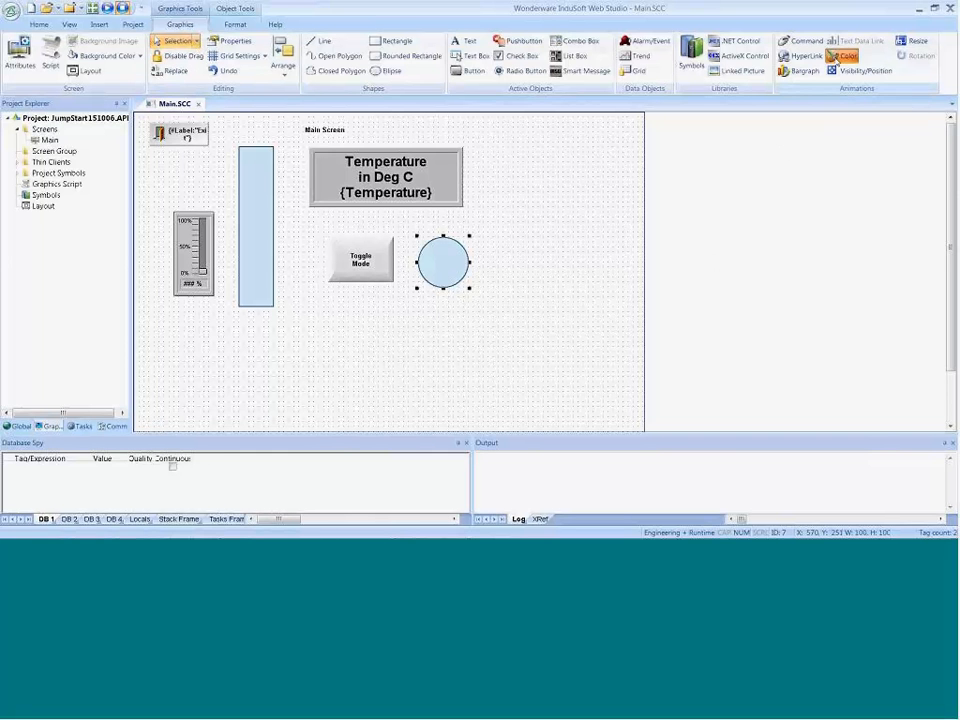
pyautogui.doubleClick(439, 273)
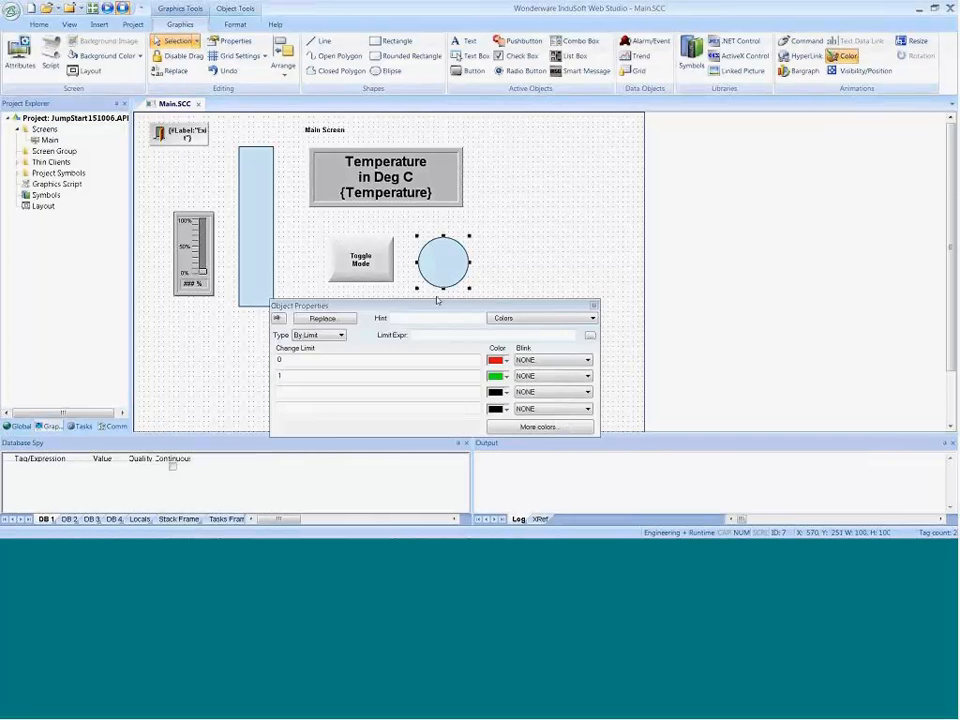
pyautogui.doubleClick(422, 335)
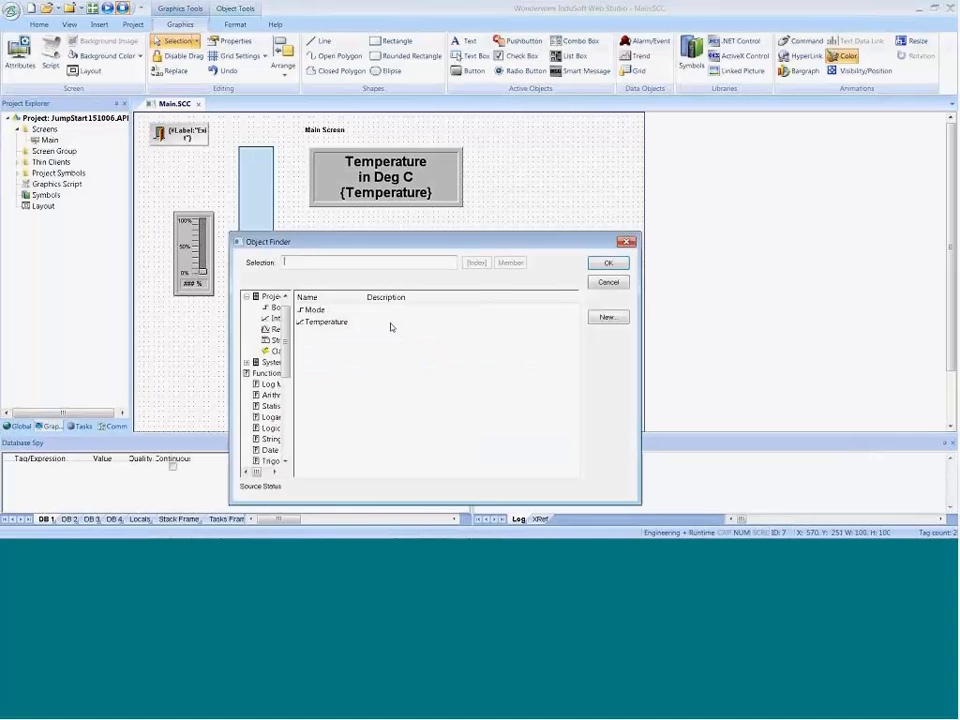
pyautogui.click(318, 310)
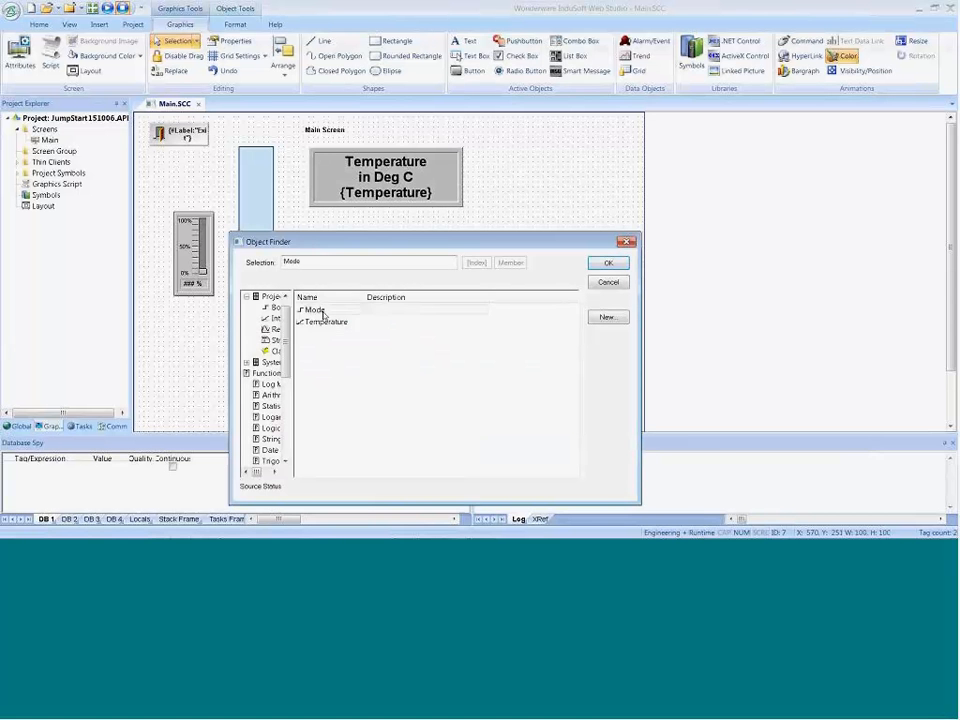
pyautogui.click(608, 264)
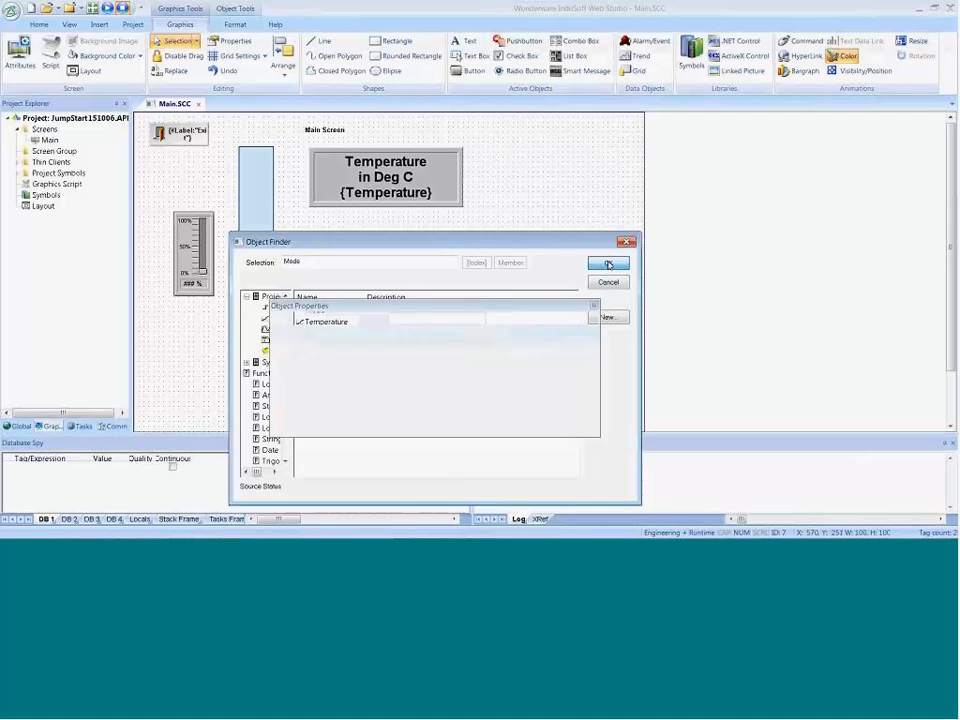
pyautogui.click(281, 360)
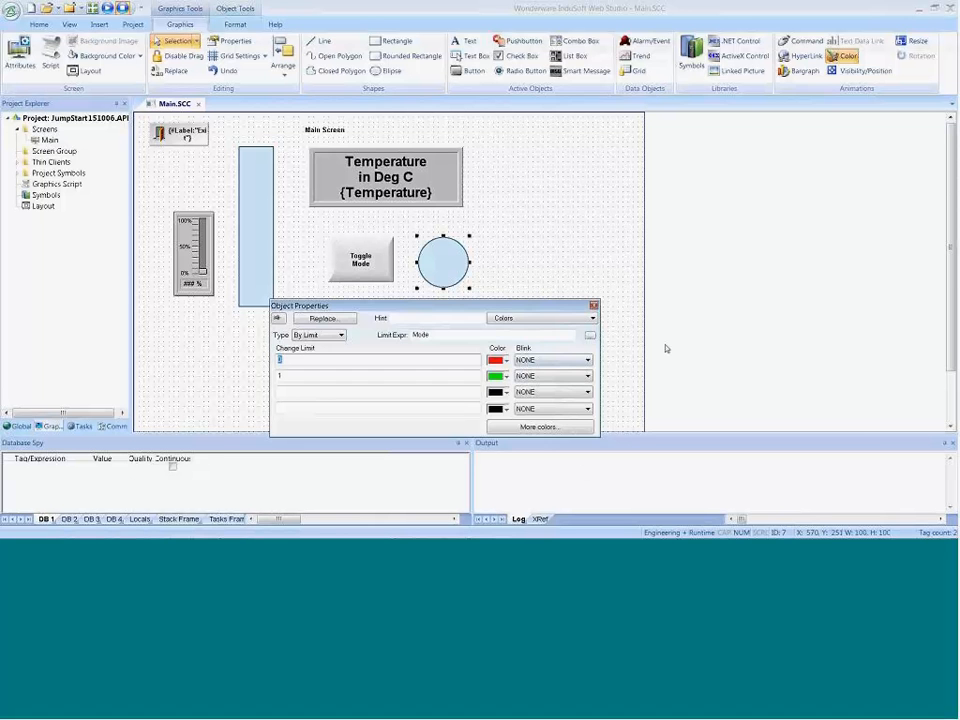
pyautogui.click(606, 243)
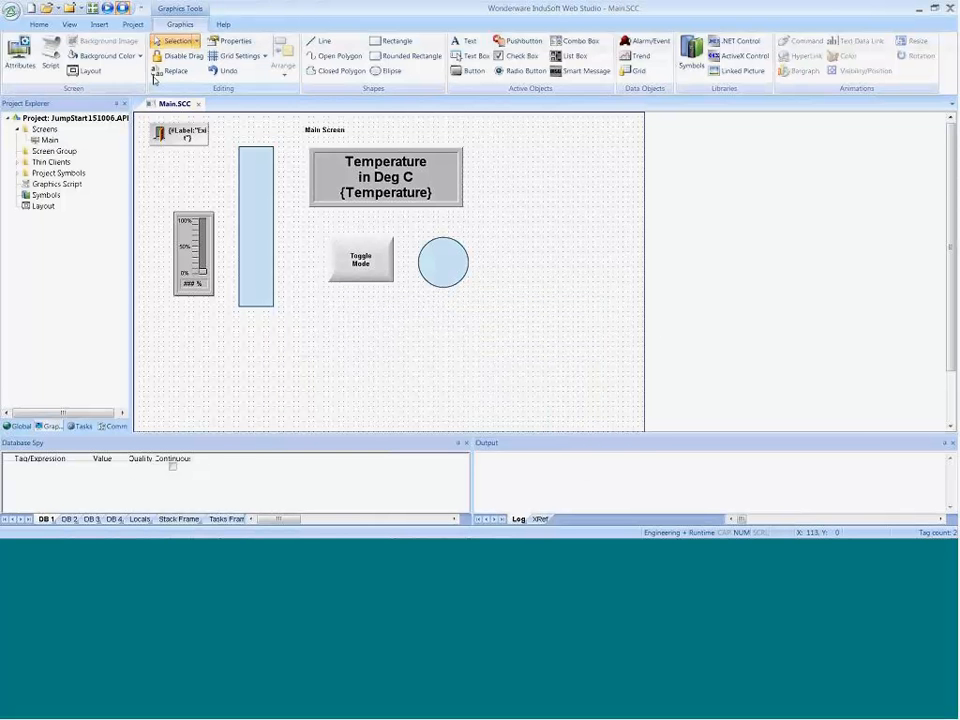
# Step: Save and close the Main screen, and test the Toggle Mode button and the circle's color in the running project
pyautogui.click(199, 104)
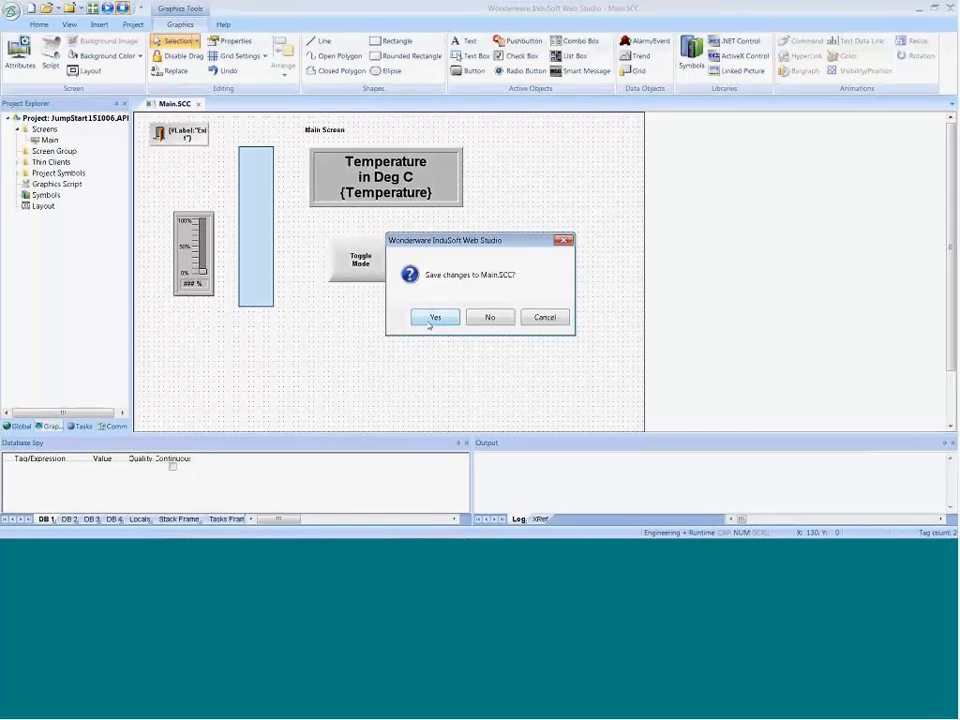
pyautogui.click(433, 318)
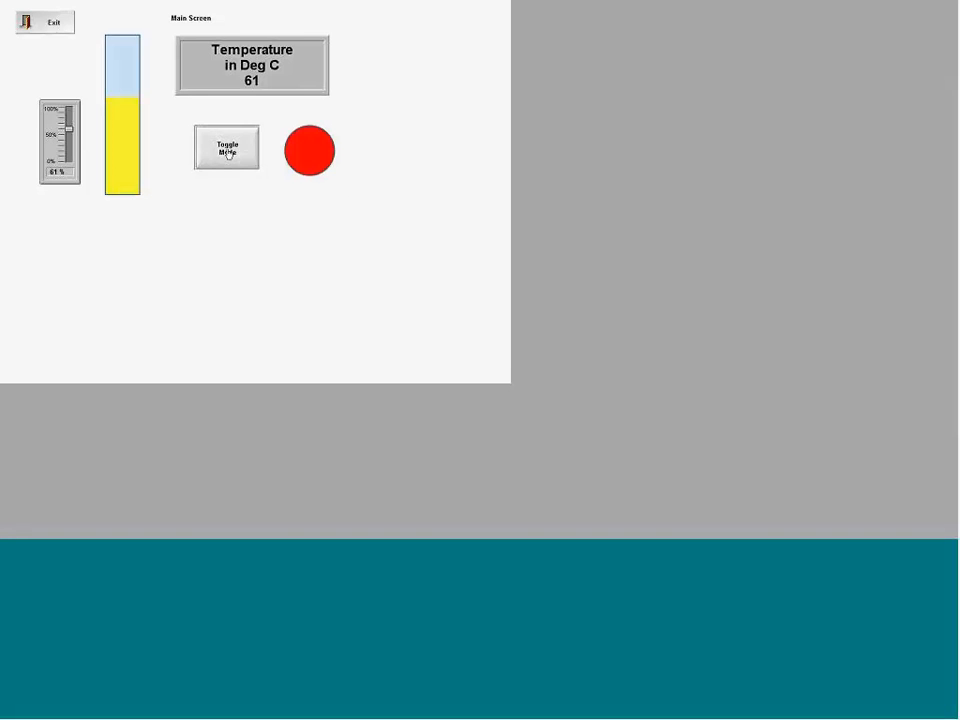
pyautogui.click(228, 152)
pyautogui.click(238, 165)
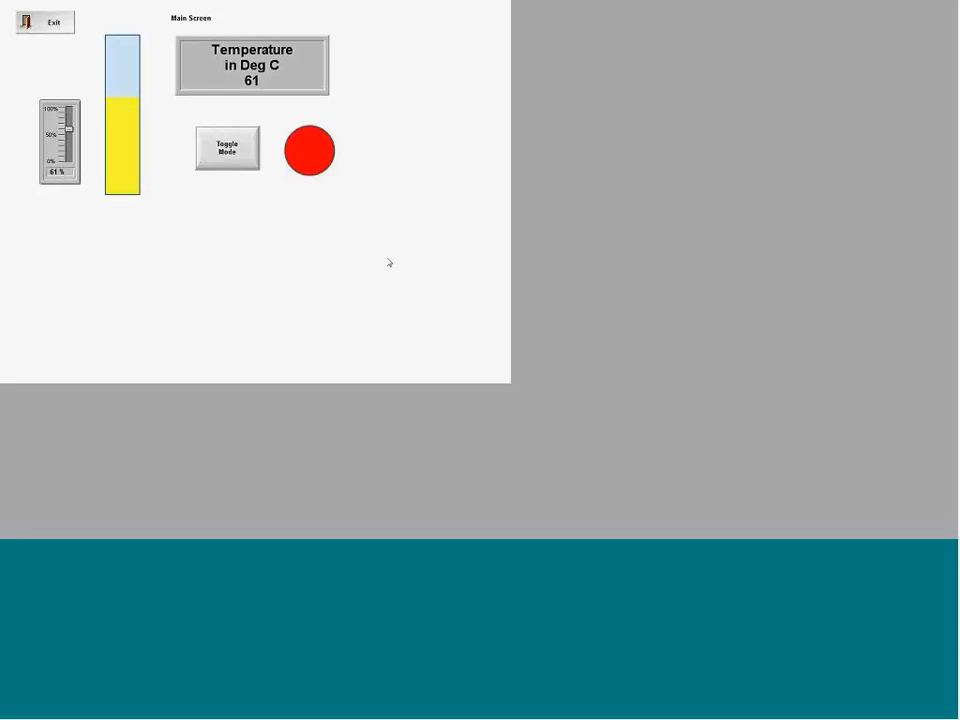
pyautogui.hotkey('alt', 'Tab')
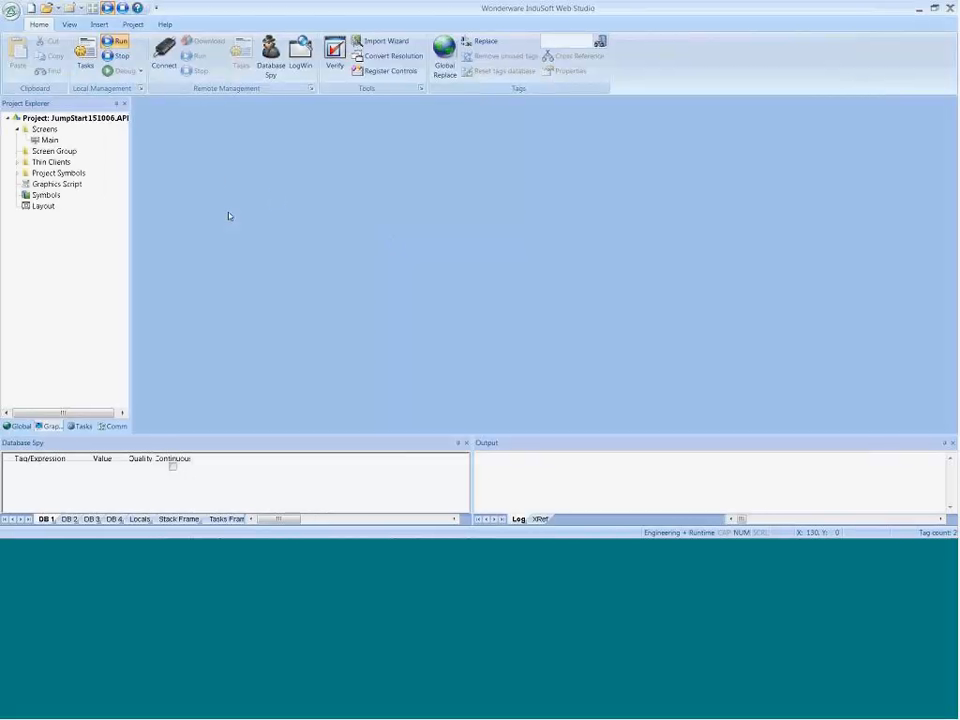
pyautogui.hotkey('alt', 'Tab')
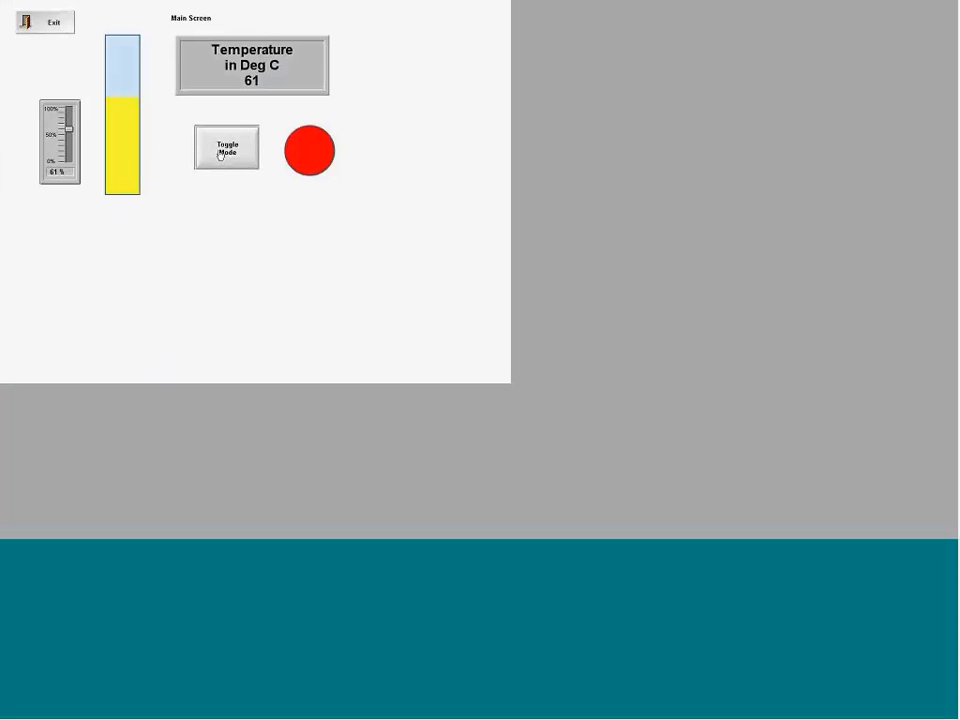
# Step: Return to the development environment, reopen the Main screen and draw a rectangle about 70 by 60 over the circle
pyautogui.hotkey('alt', 'Tab')
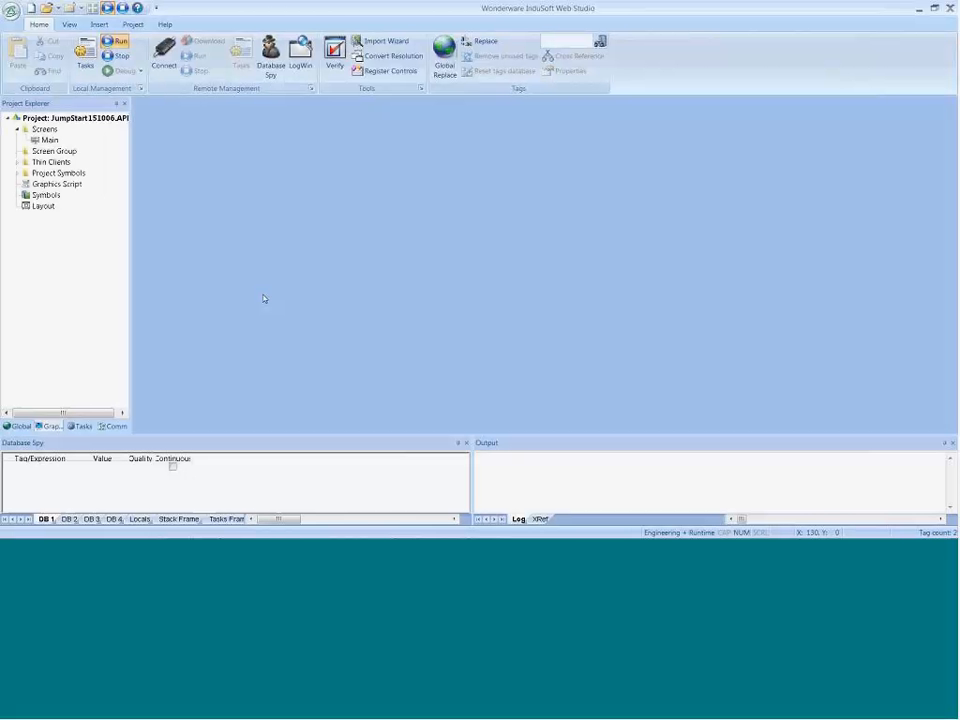
pyautogui.doubleClick(47, 140)
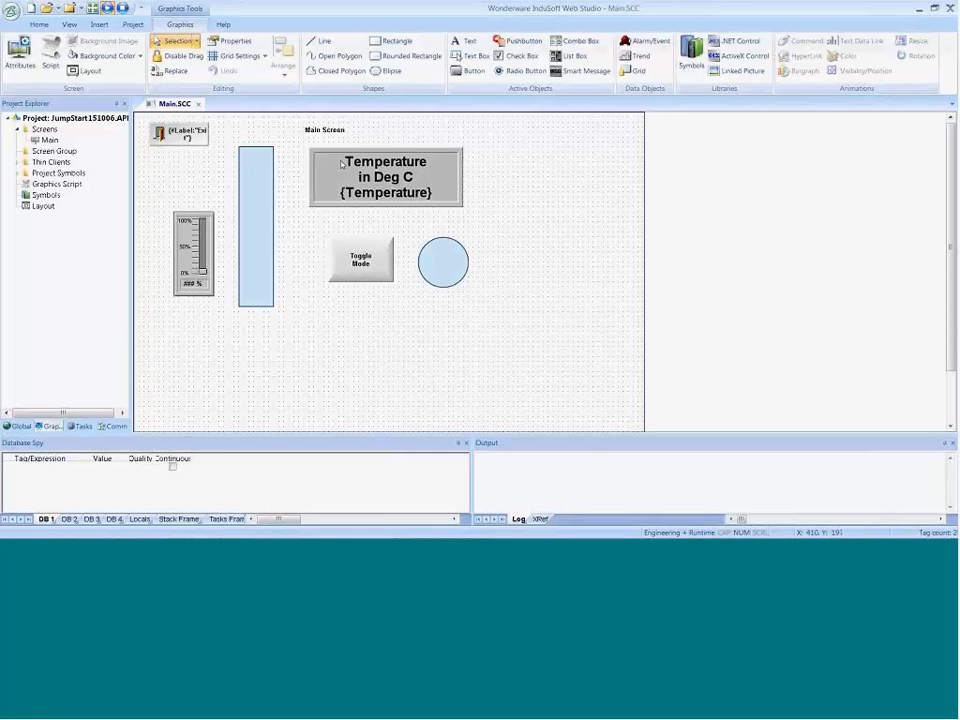
pyautogui.click(381, 40)
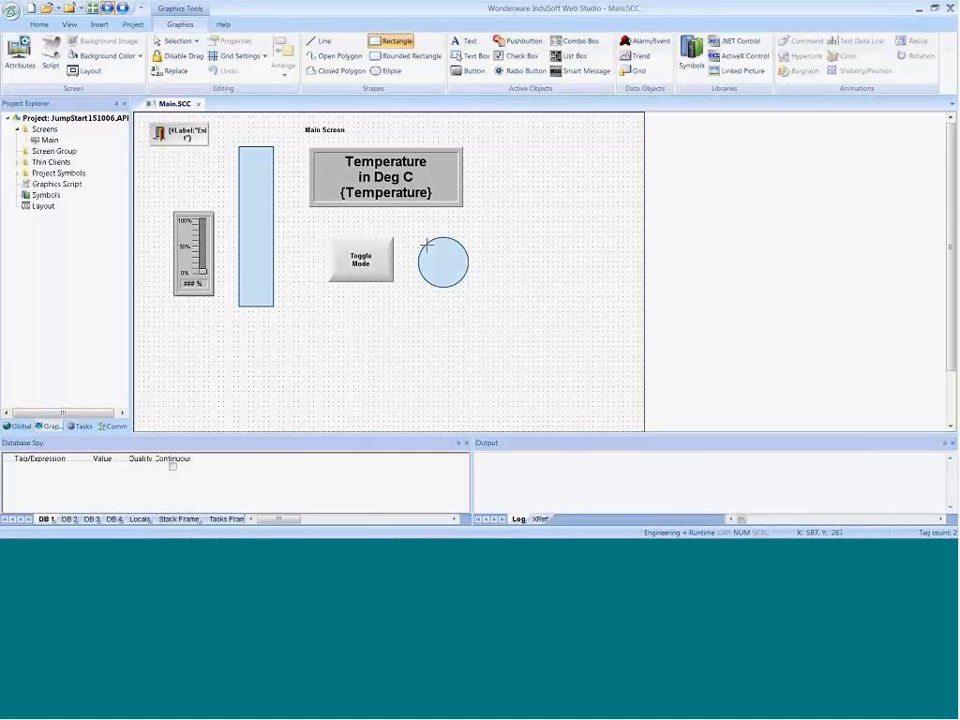
pyautogui.moveTo(428, 247); pyautogui.dragTo(463, 281)
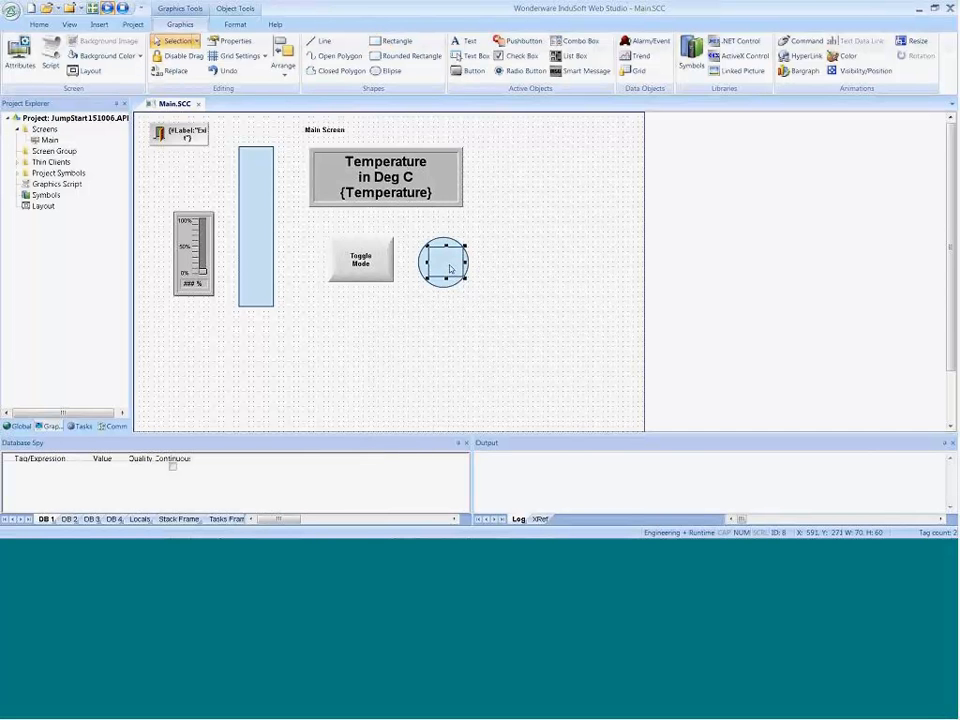
# Step: Set the rectangle's border type to None and background to No Fill, and give it the caption "{Mode}"
pyautogui.doubleClick(447, 264)
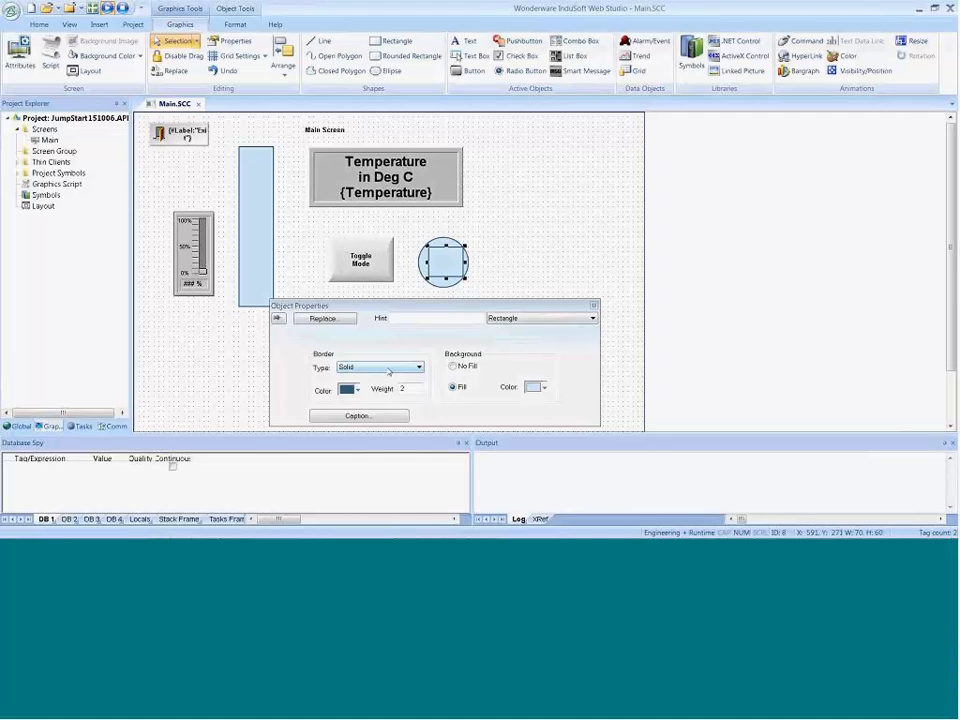
pyautogui.click(389, 368)
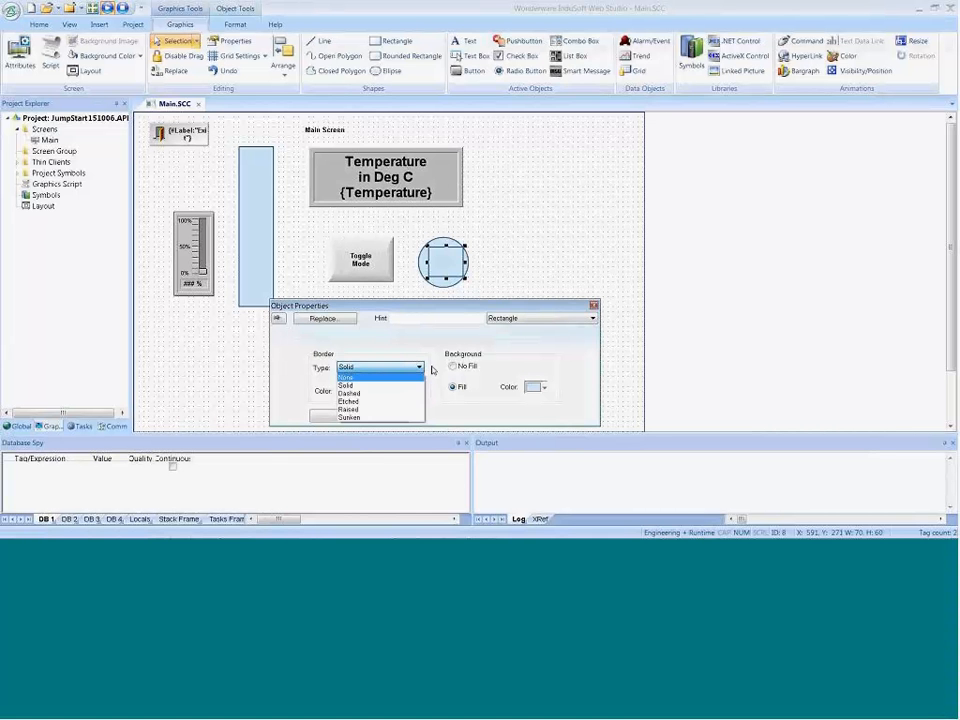
pyautogui.click(358, 377)
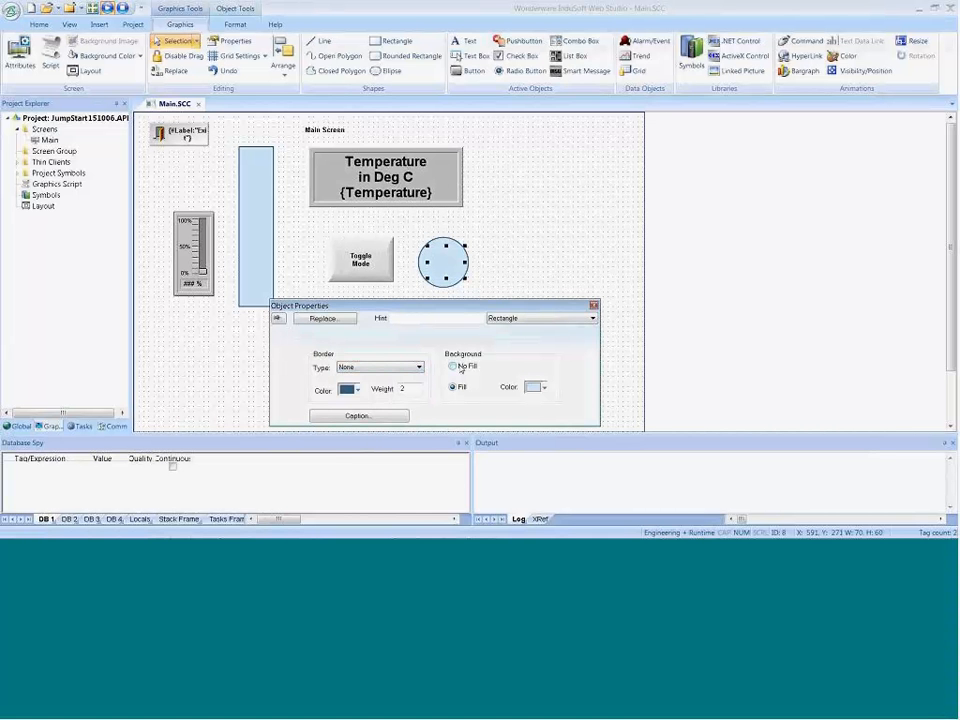
pyautogui.click(372, 416)
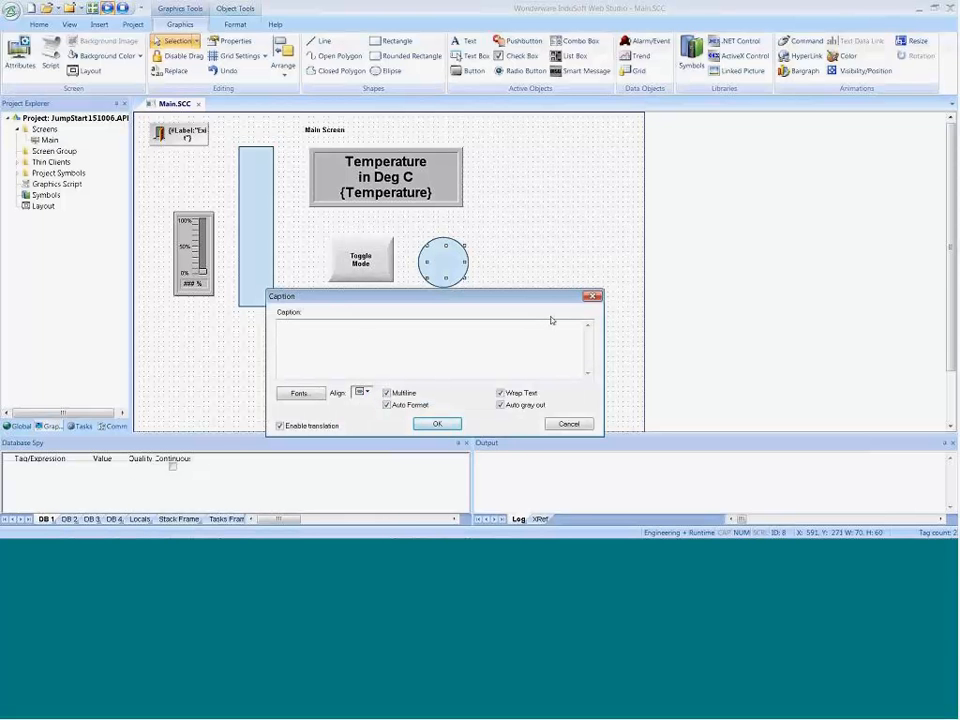
pyautogui.write('{Mode}')
pyautogui.click(439, 424)
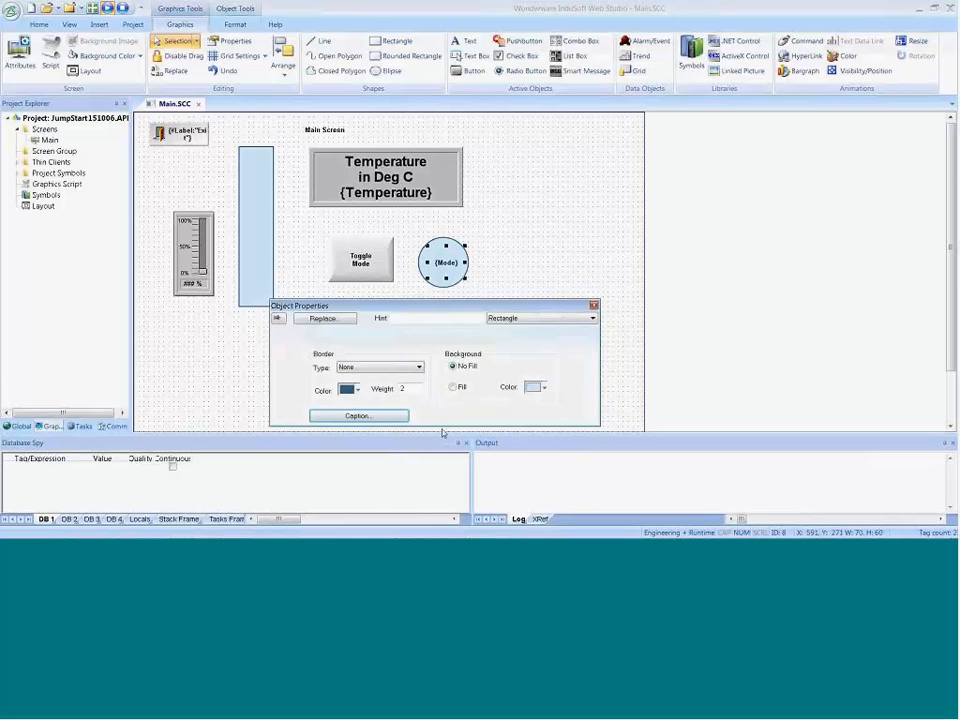
# Step: Set the font size of the {Mode} caption over the circle to 16
pyautogui.click(376, 415)
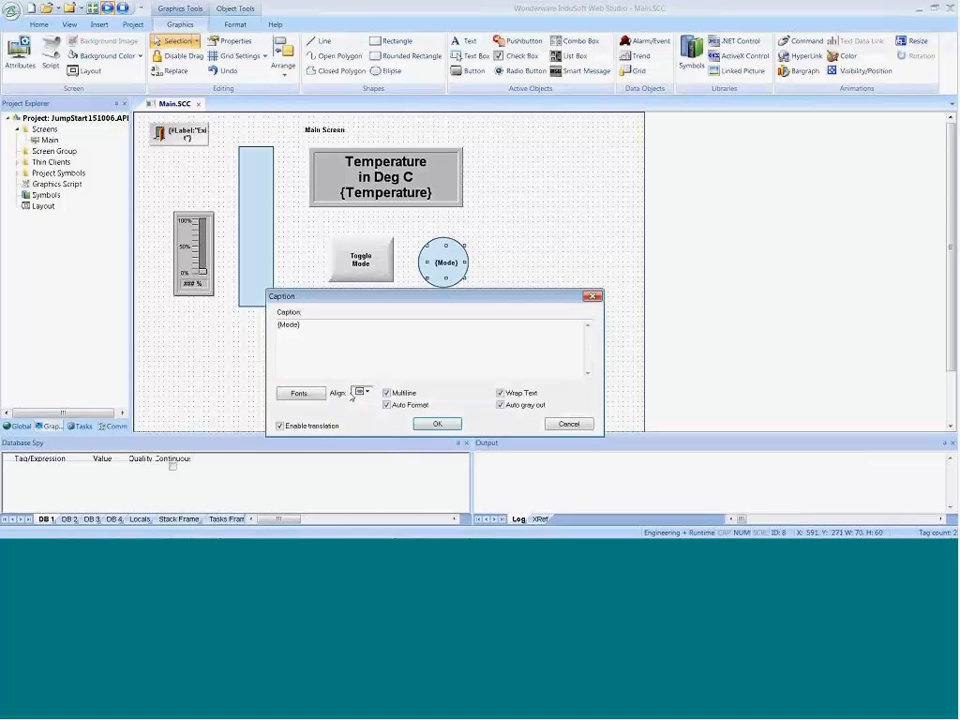
pyautogui.click(300, 393)
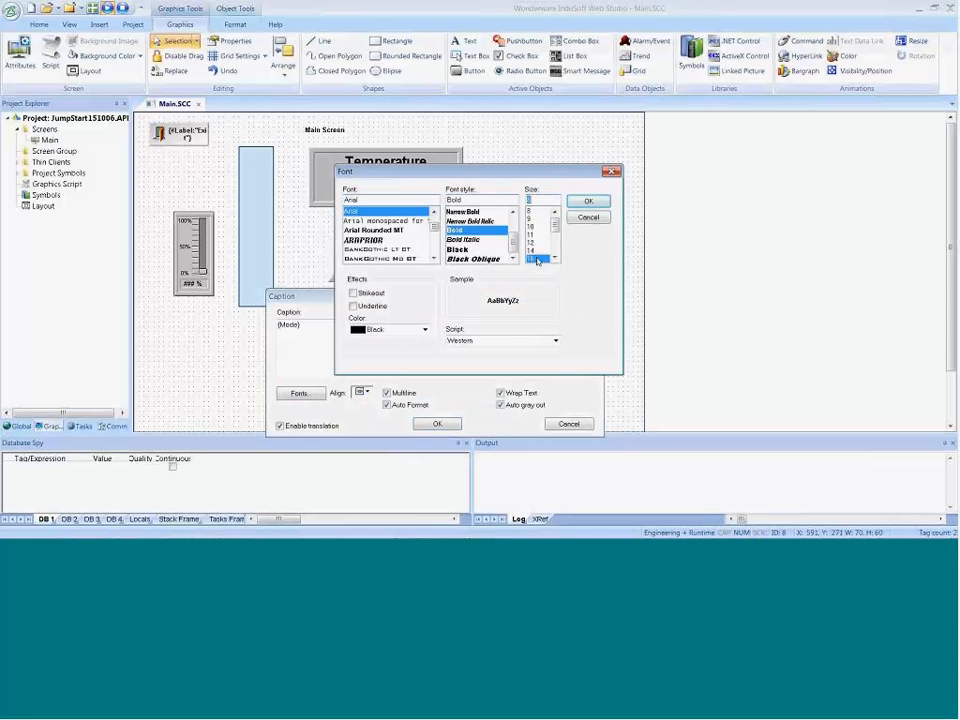
pyautogui.click(537, 259)
pyautogui.click(588, 201)
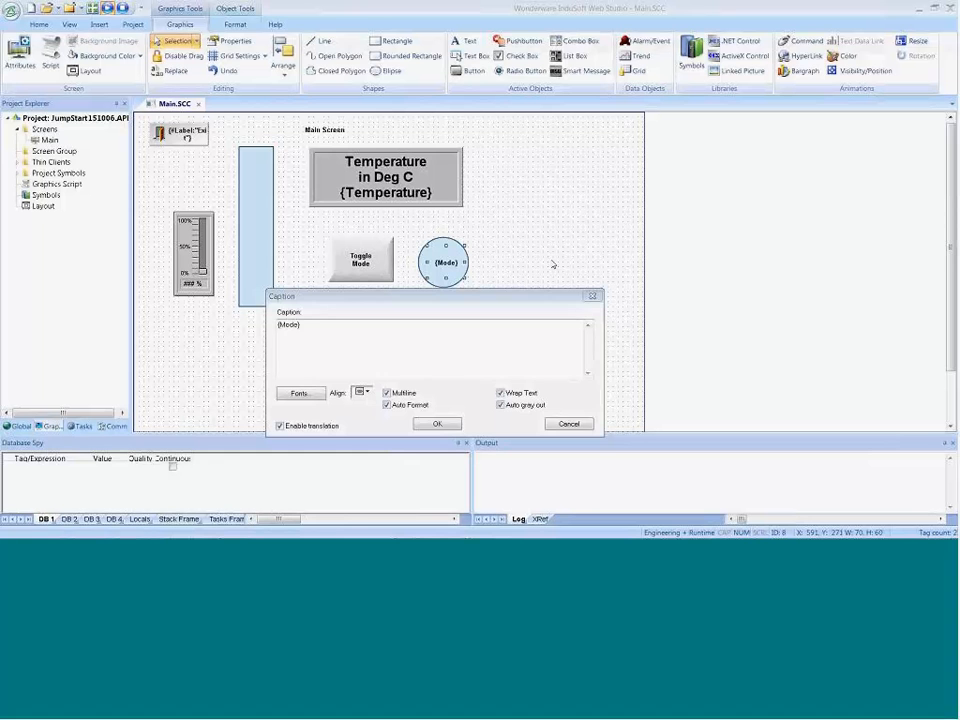
pyautogui.click(453, 423)
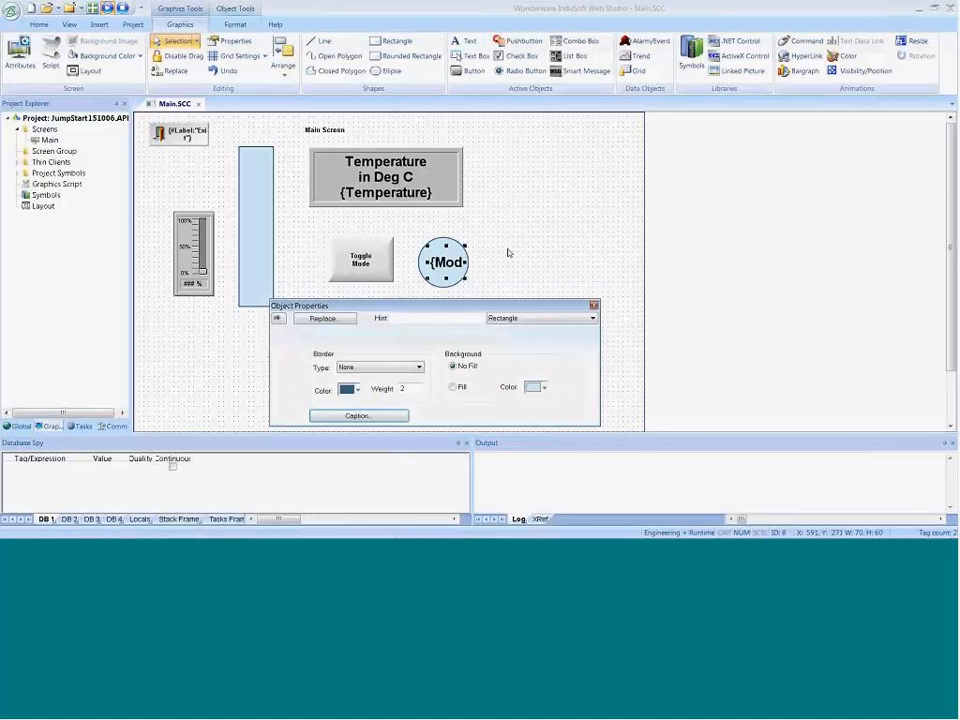
# Step: Offset the caption rectangle to expose the circle, and align both objects by their horizontal centers and vertical middles
pyautogui.moveTo(447, 268); pyautogui.dragTo(463, 272)
pyautogui.keyDown('shift'); pyautogui.click(435, 266); pyautogui.keyUp('shift')
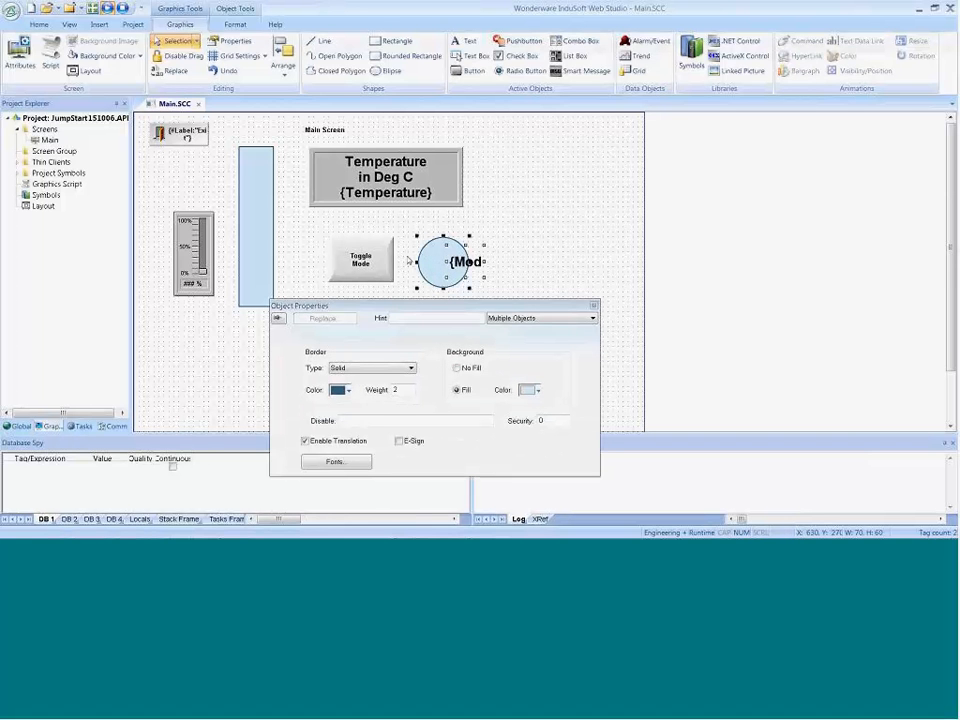
pyautogui.click(235, 24)
pyautogui.click(104, 60)
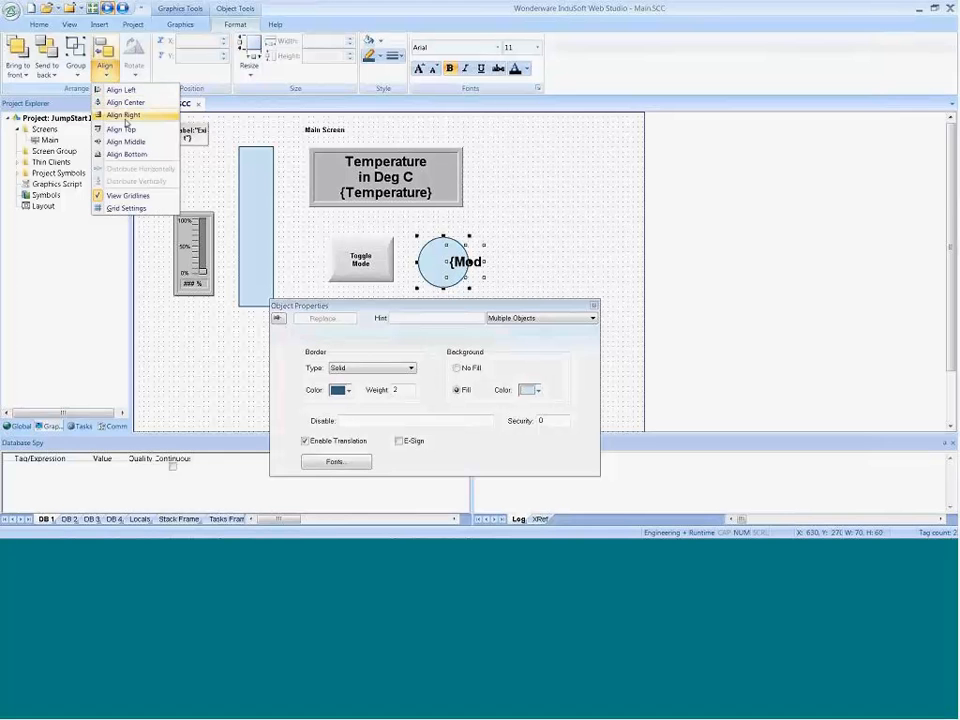
pyautogui.click(126, 102)
pyautogui.click(104, 62)
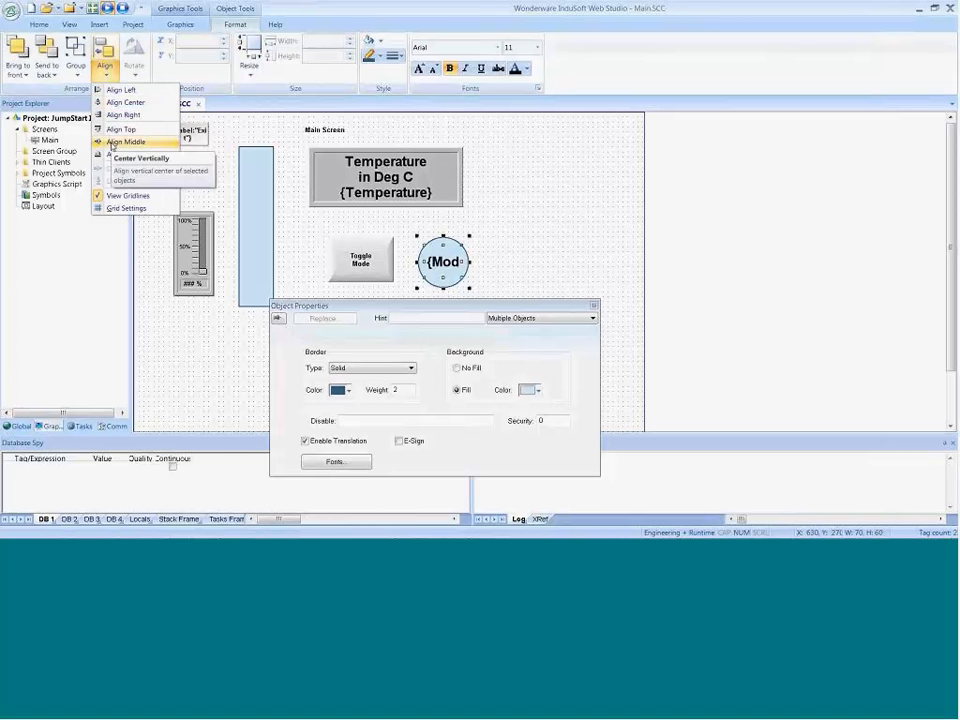
pyautogui.click(118, 142)
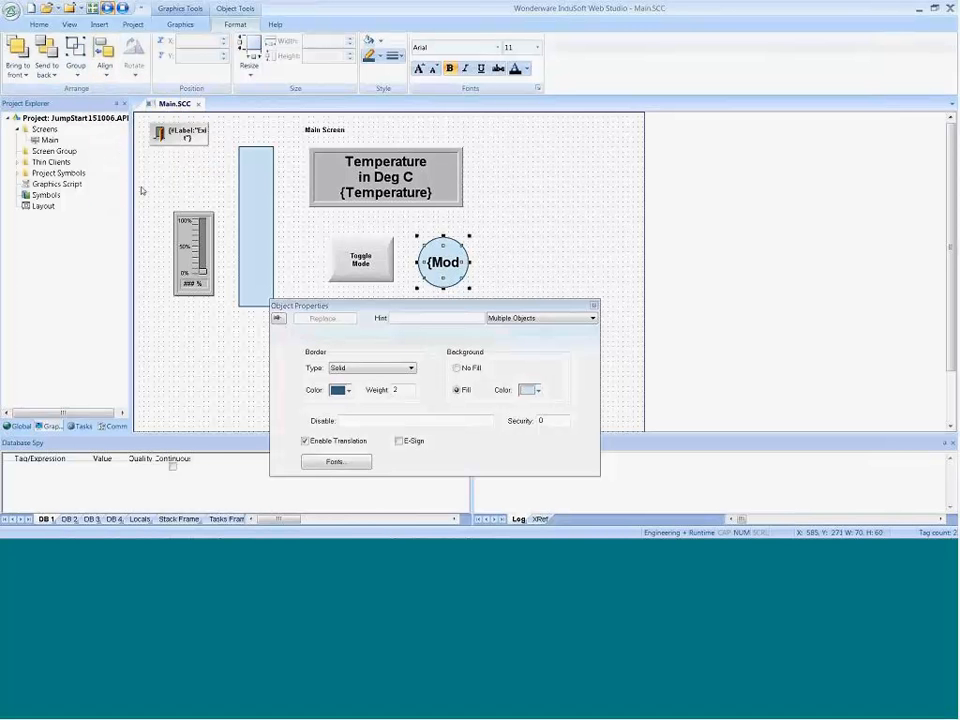
pyautogui.click(499, 262)
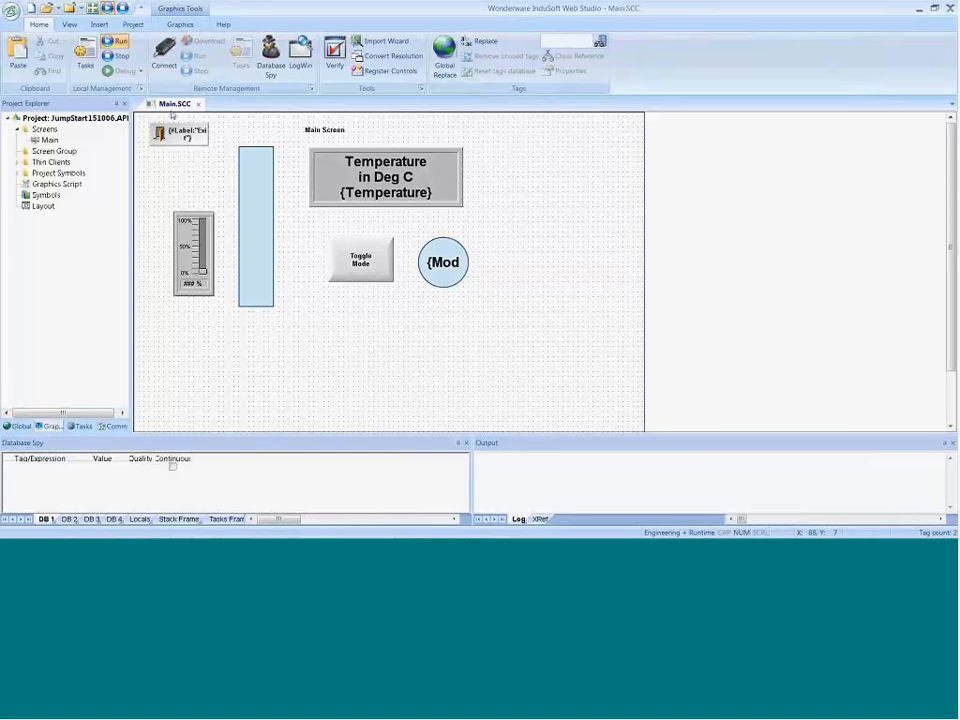
# Step: Run the project, test the {Mode} caption with the Toggle Mode button, and return to the development environment
pyautogui.click(117, 42)
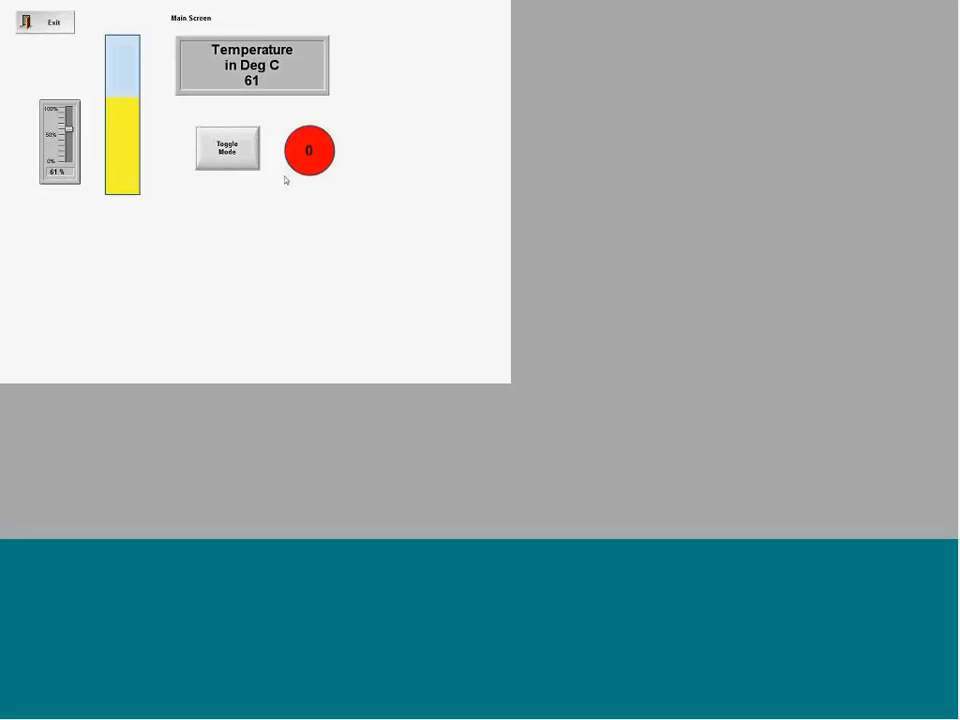
pyautogui.click(240, 158)
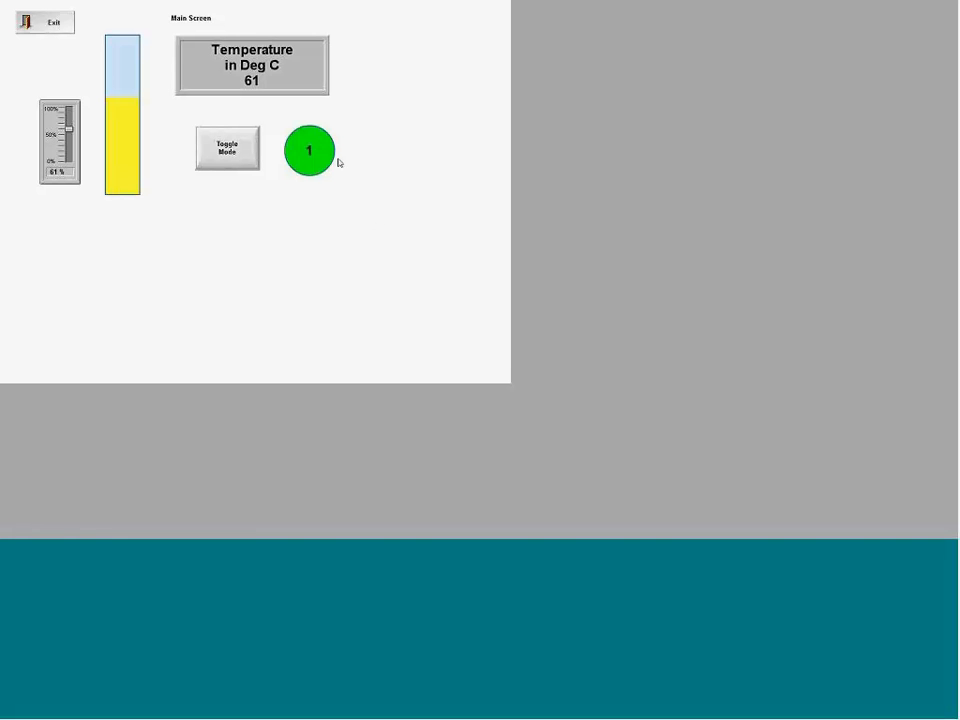
pyautogui.hotkey('alt', 'Tab')
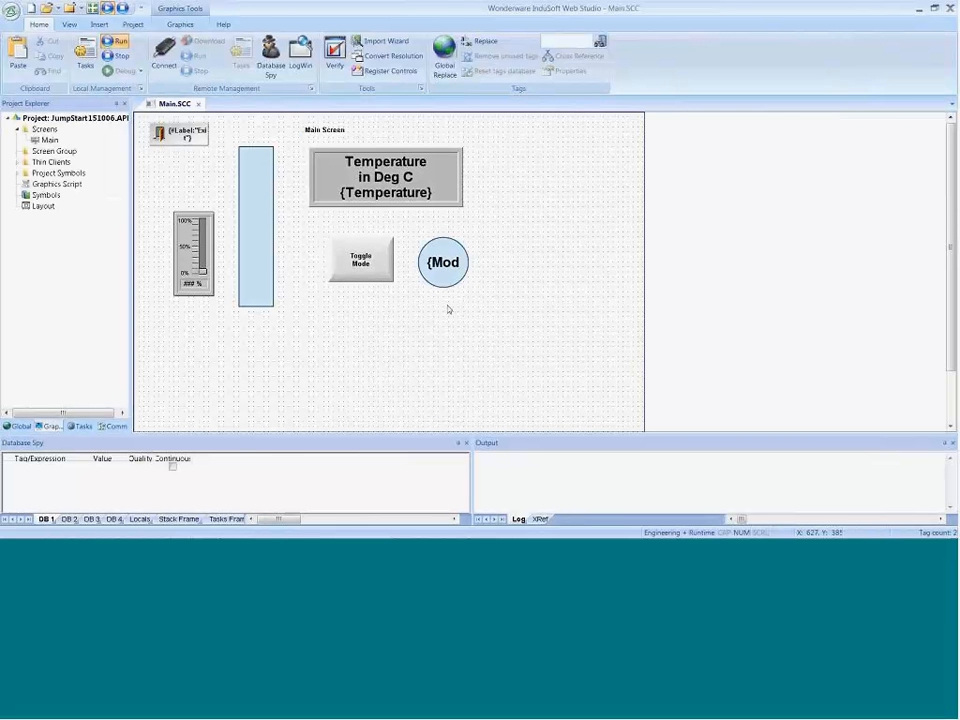
# Step: Widen the caption rectangle over the circle to 80, keeping its height at 60
pyautogui.doubleClick(445, 268)
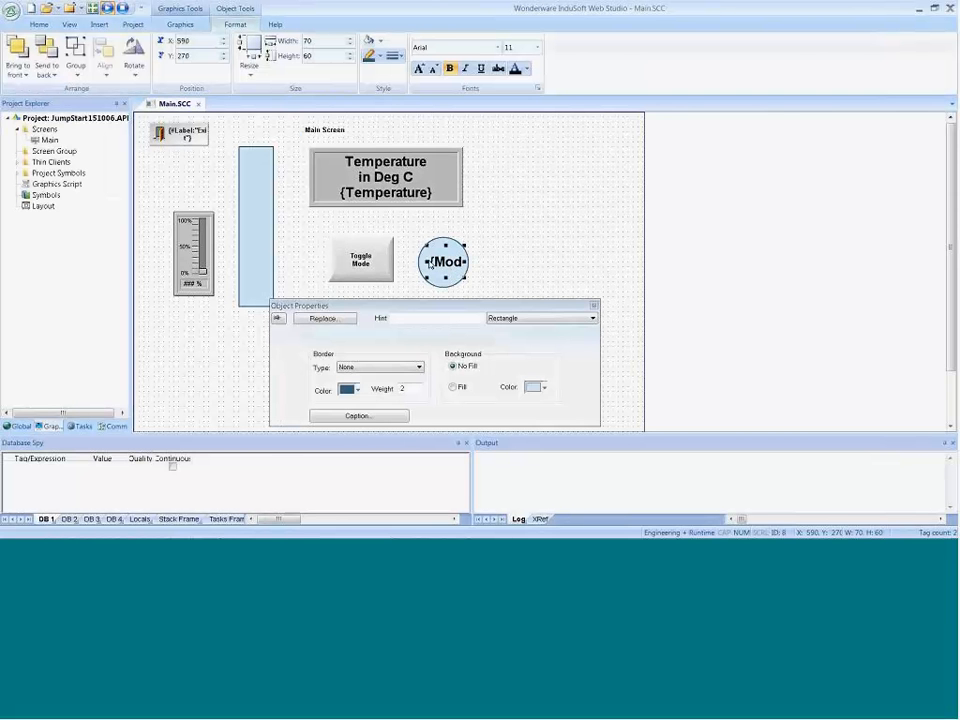
pyautogui.click(441, 290)
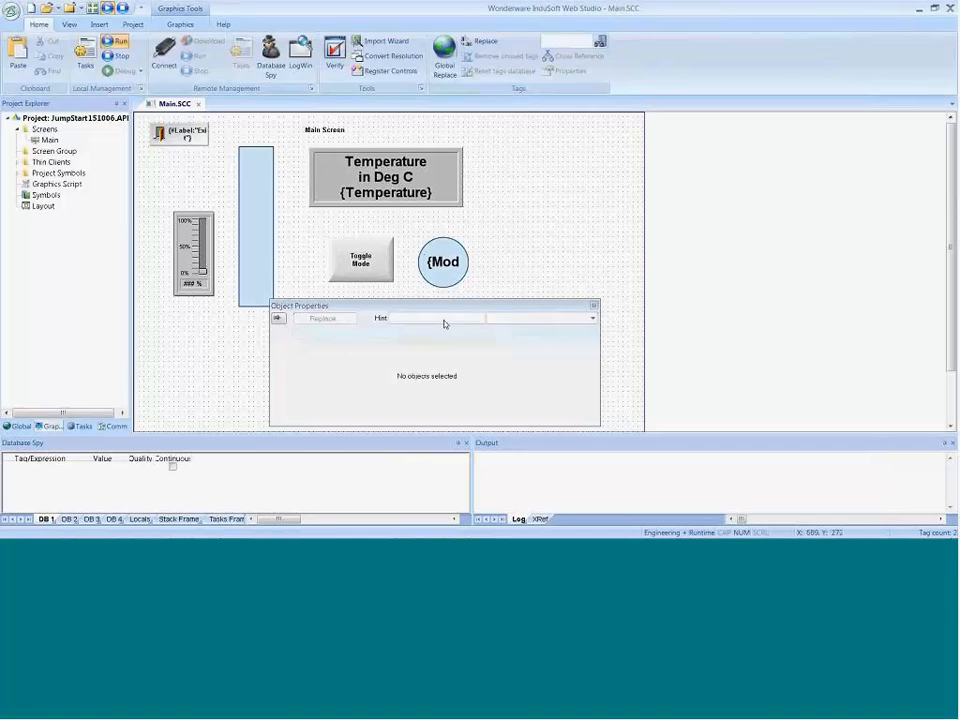
pyautogui.click(451, 276)
# Step: Change the rectangle's caption to the expression {If(Mode=1,"Auto","Manual")}
pyautogui.click(366, 414)
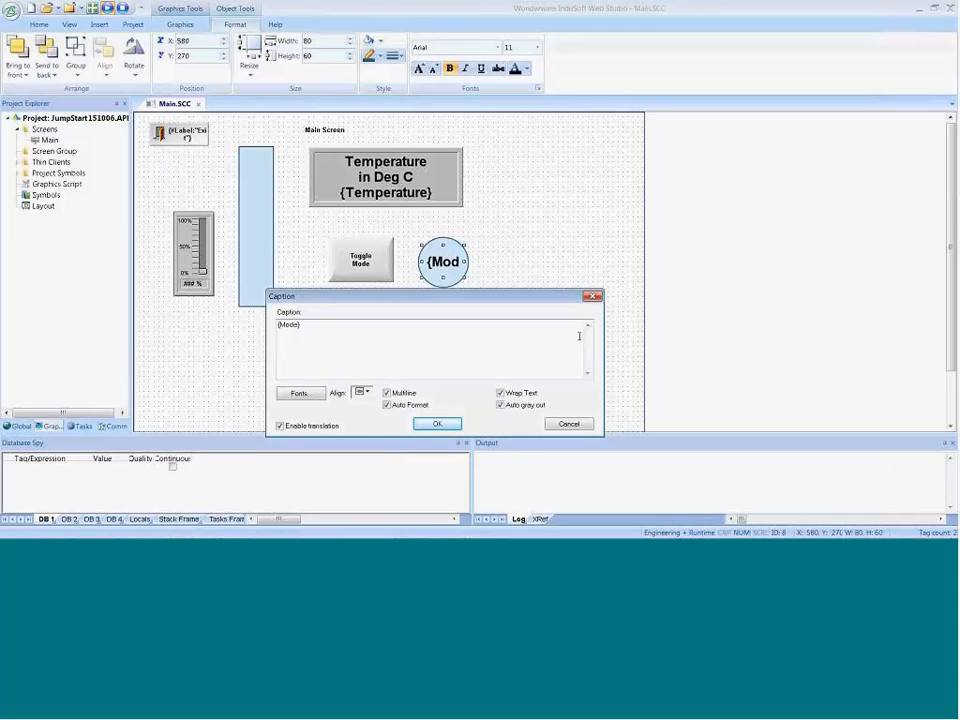
pyautogui.write('#')
pyautogui.write('.')
pyautogui.write('"Auto":"Manual")')
pyautogui.press('Left')
pyautogui.press('Left')
pyautogui.press('Left')
pyautogui.press('Left')
pyautogui.press('Left')
pyautogui.press('Left')
pyautogui.press('Left')
pyautogui.press('Left')
pyautogui.press('Left')
pyautogui.press('Left')
pyautogui.press('Left')
pyautogui.press('Left')
pyautogui.press('Left')
pyautogui.press('Left')
pyautogui.press('Left')
pyautogui.press('Left')
pyautogui.press('Left')
pyautogui.write('=1')
pyautogui.hotkey('shift', 'Left')
pyautogui.hotkey('shift', 'Left')
pyautogui.click(437, 424)
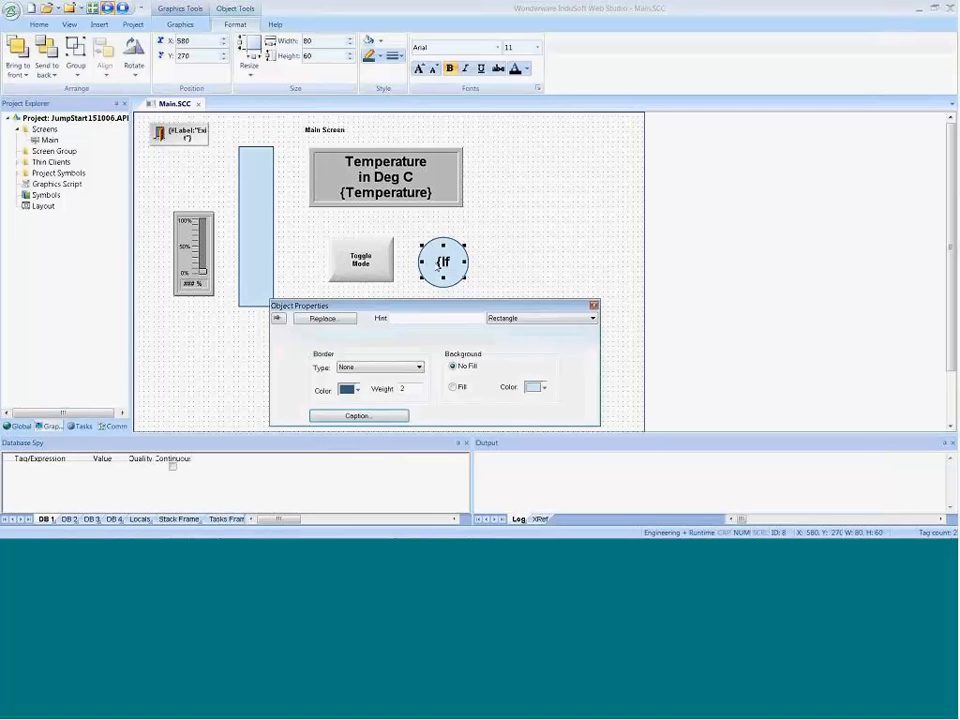
# Step: Set the font size of the Auto/Manual caption to 14
pyautogui.click(390, 415)
pyautogui.click(300, 393)
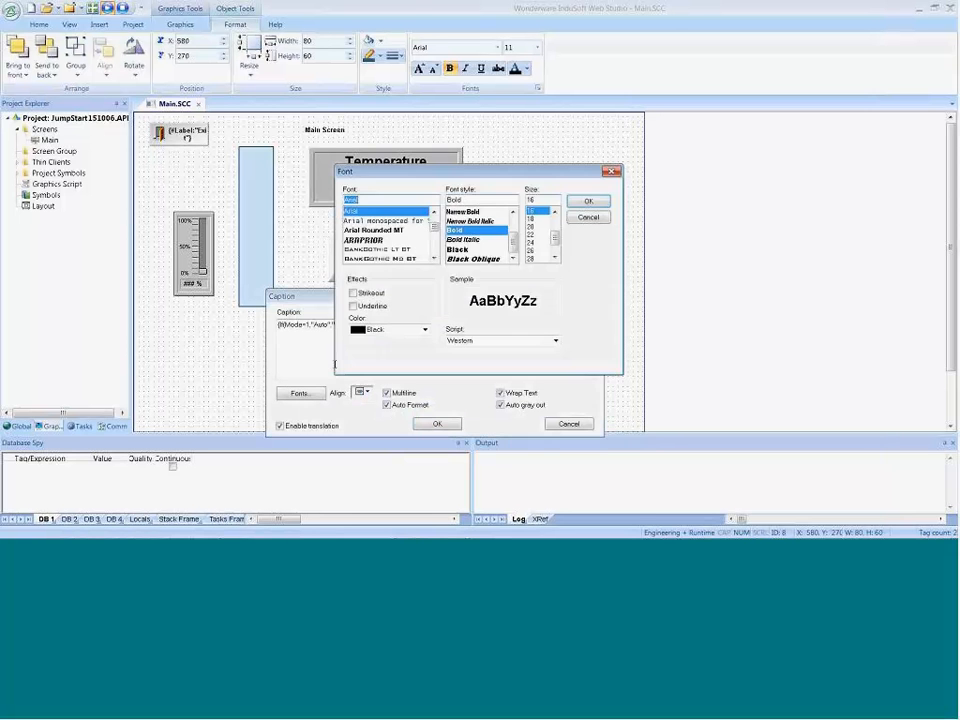
pyautogui.click(555, 211)
pyautogui.click(555, 211)
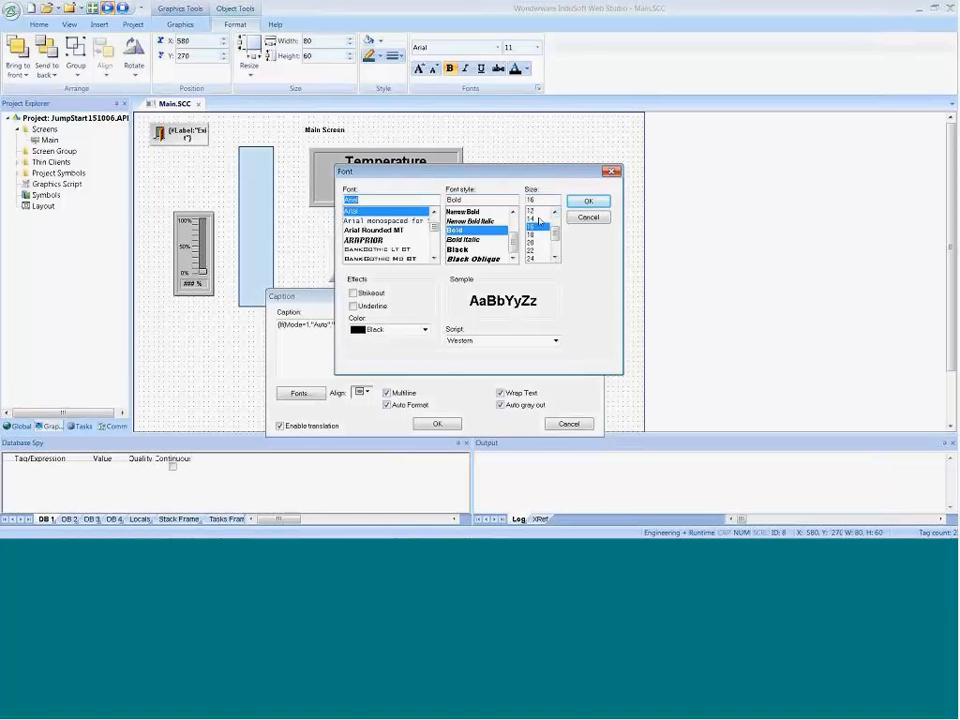
pyautogui.click(538, 219)
pyautogui.click(588, 201)
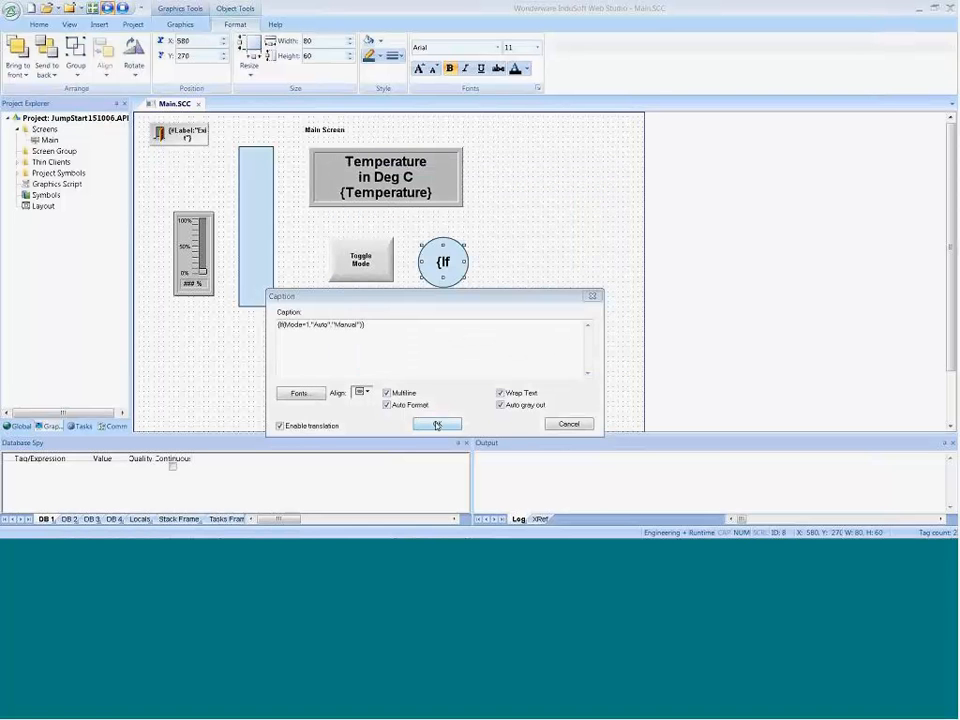
pyautogui.click(437, 423)
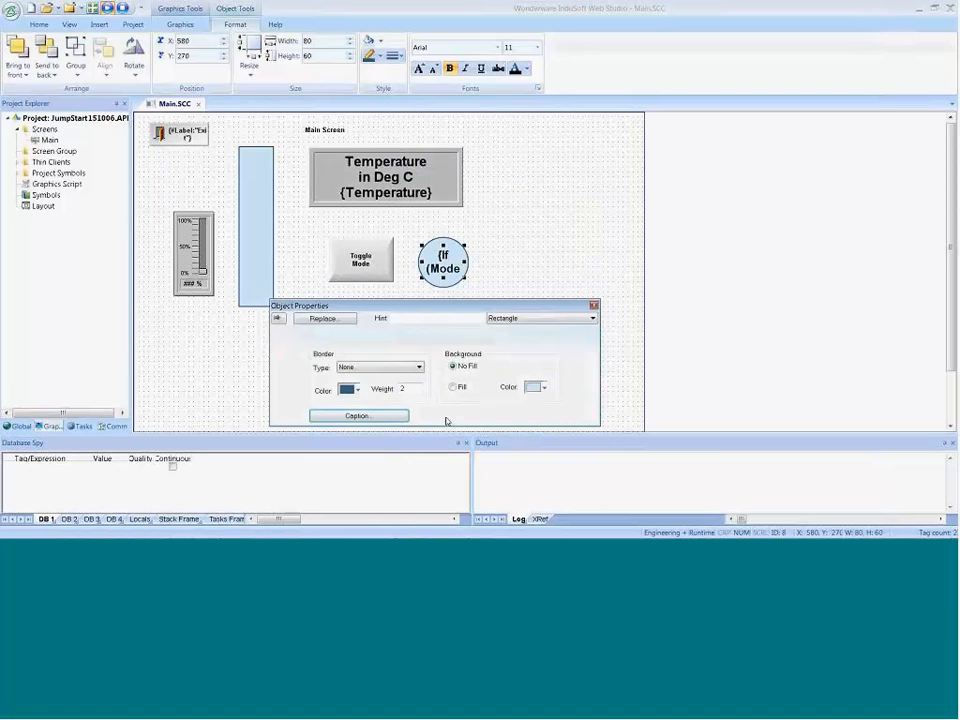
# Step: Switch the mode in the running project to check how the Auto and Manual captions fit the circle, and return to the editor
pyautogui.click(531, 199)
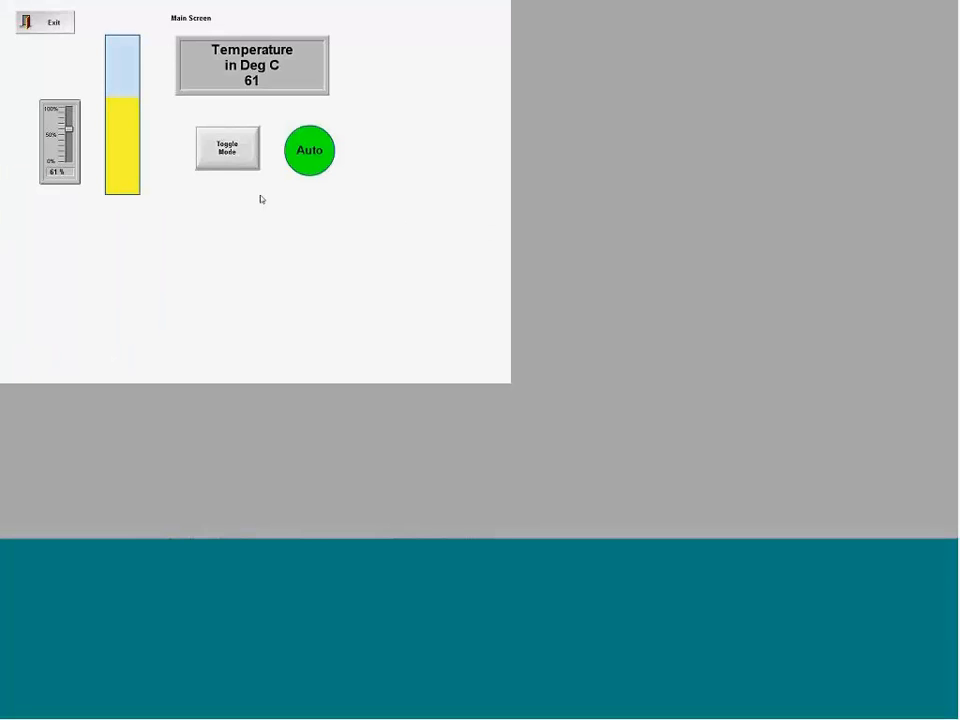
pyautogui.click(236, 160)
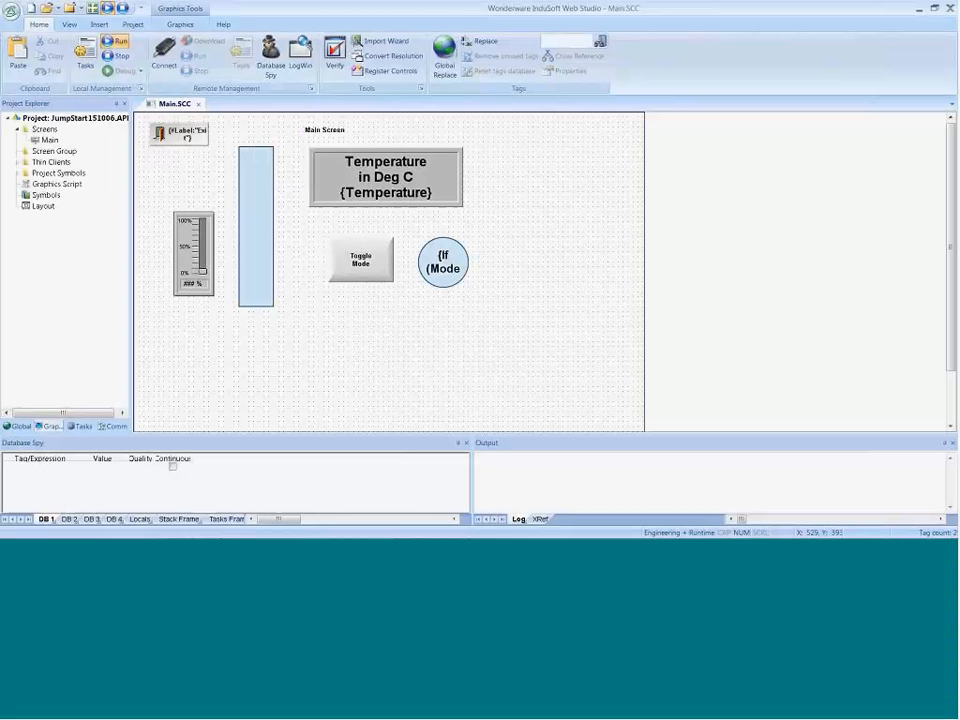
# Step: Reduce the Auto/Manual caption's font size below 14 and deselect the rectangle
pyautogui.doubleClick(446, 264)
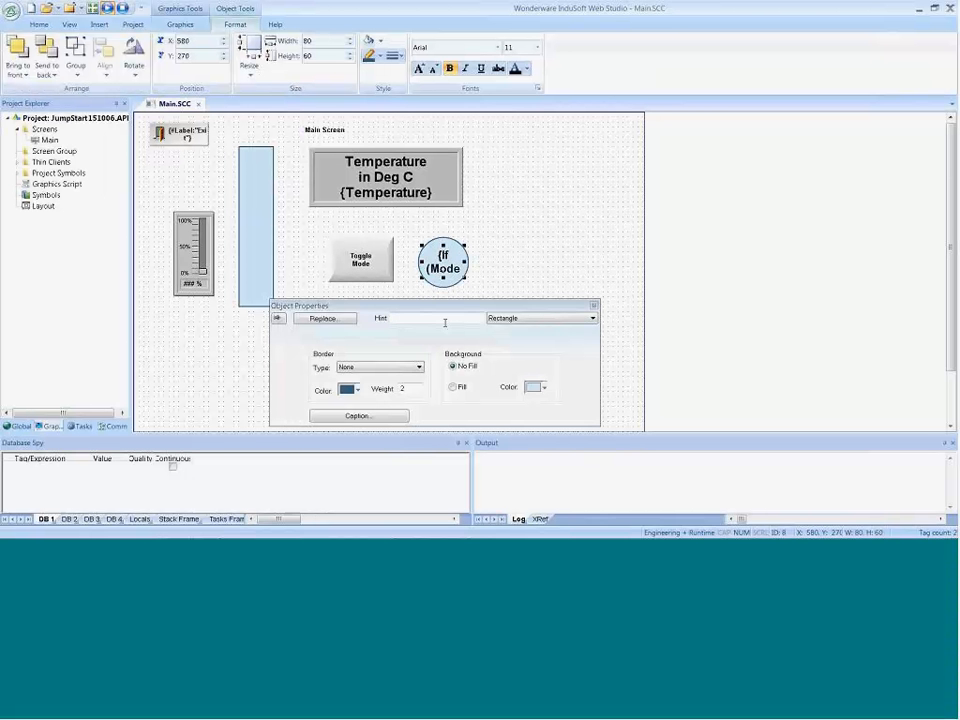
pyautogui.click(359, 415)
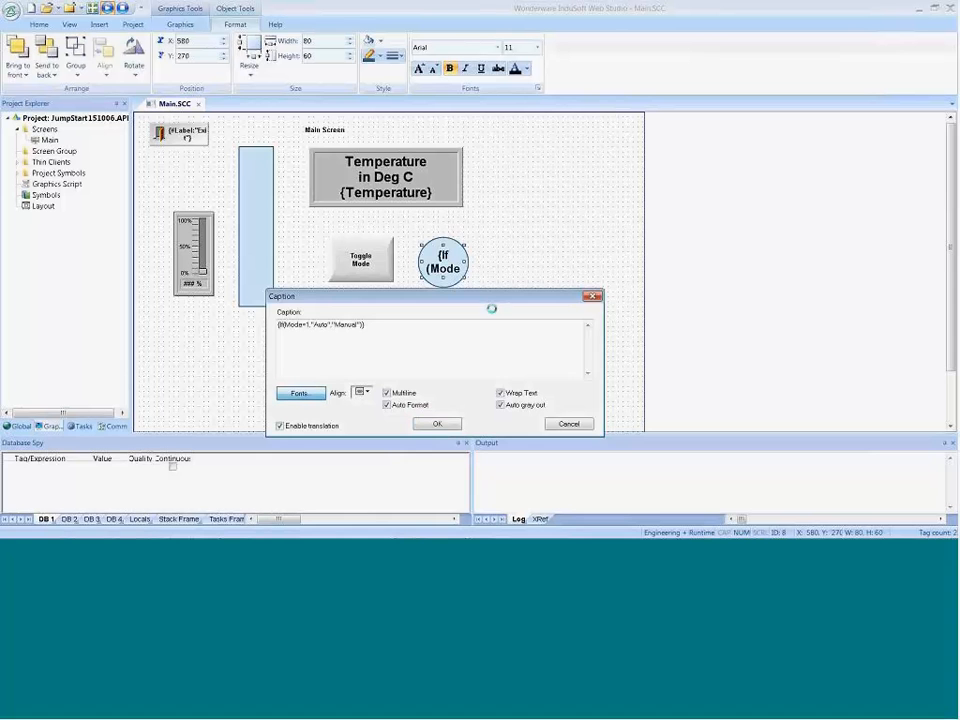
pyautogui.click(555, 212)
pyautogui.click(555, 212)
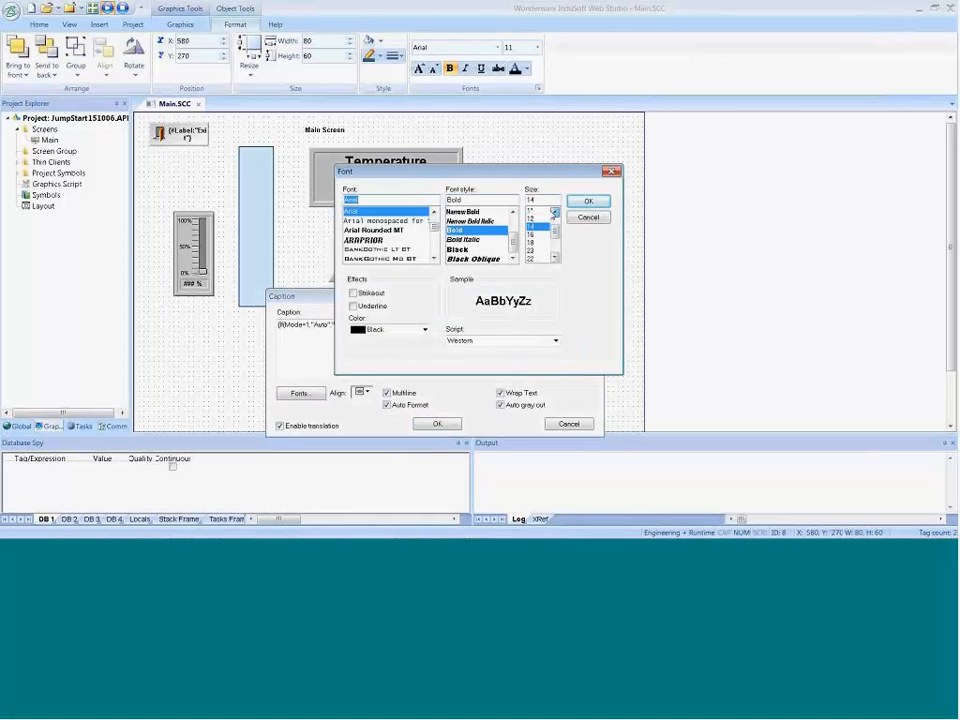
pyautogui.click(588, 201)
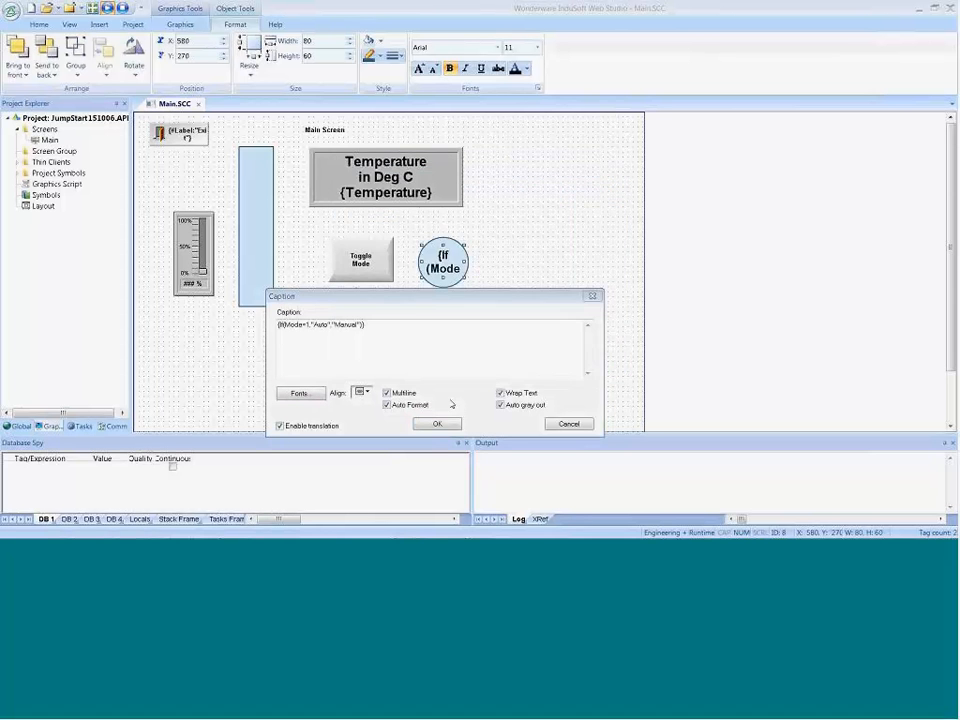
pyautogui.click(427, 422)
pyautogui.click(514, 268)
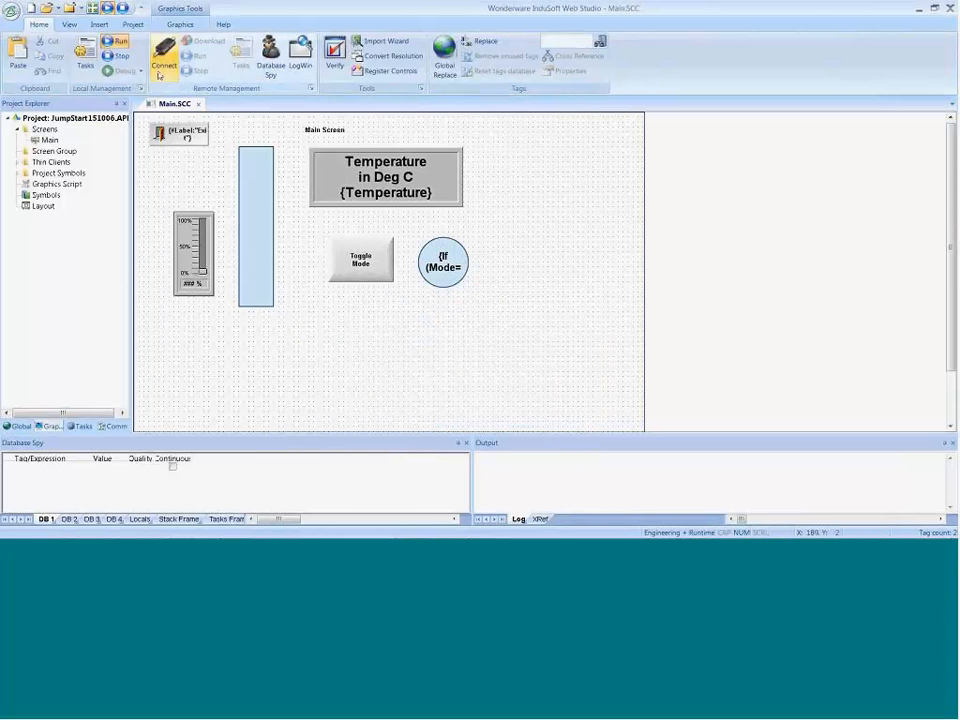
# Step: Run the project again, toggle the mode to check the resized caption in the circle, and return to the Main screen editor
pyautogui.click(117, 42)
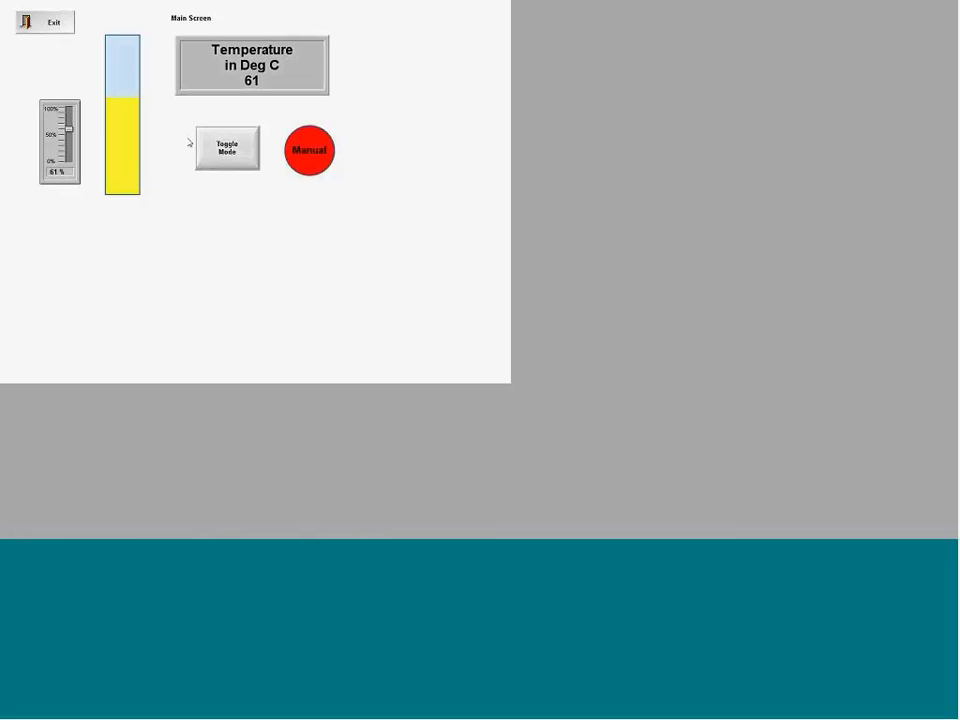
pyautogui.click(208, 164)
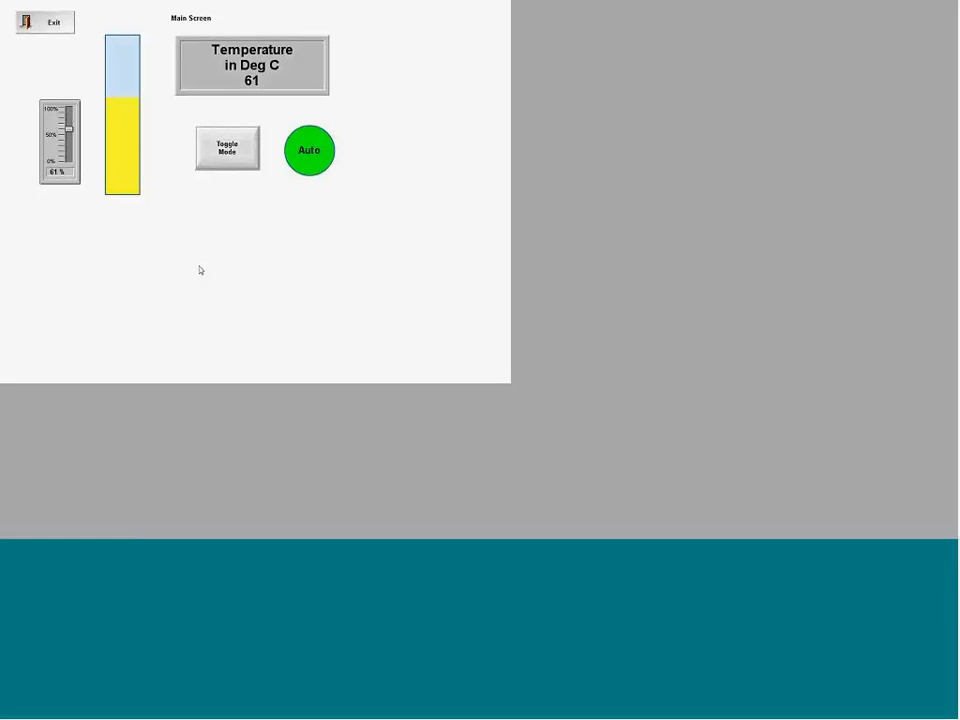
pyautogui.hotkey('alt', 'Tab')
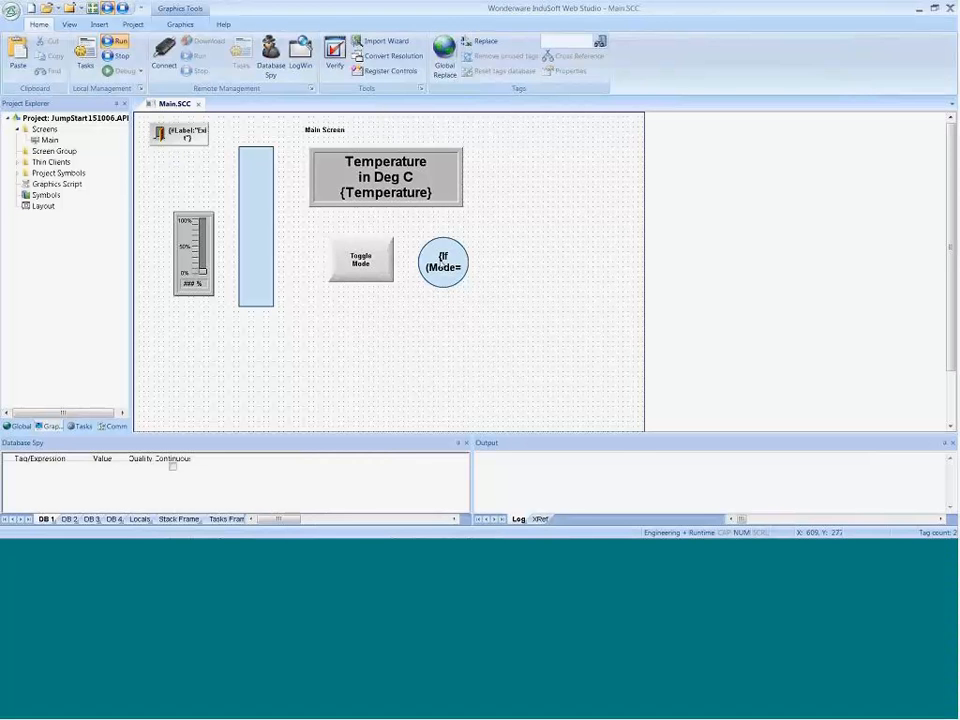
# Step: Draw a rectangle about 101 by 111 in the empty area beside the Temperature display
pyautogui.click(180, 24)
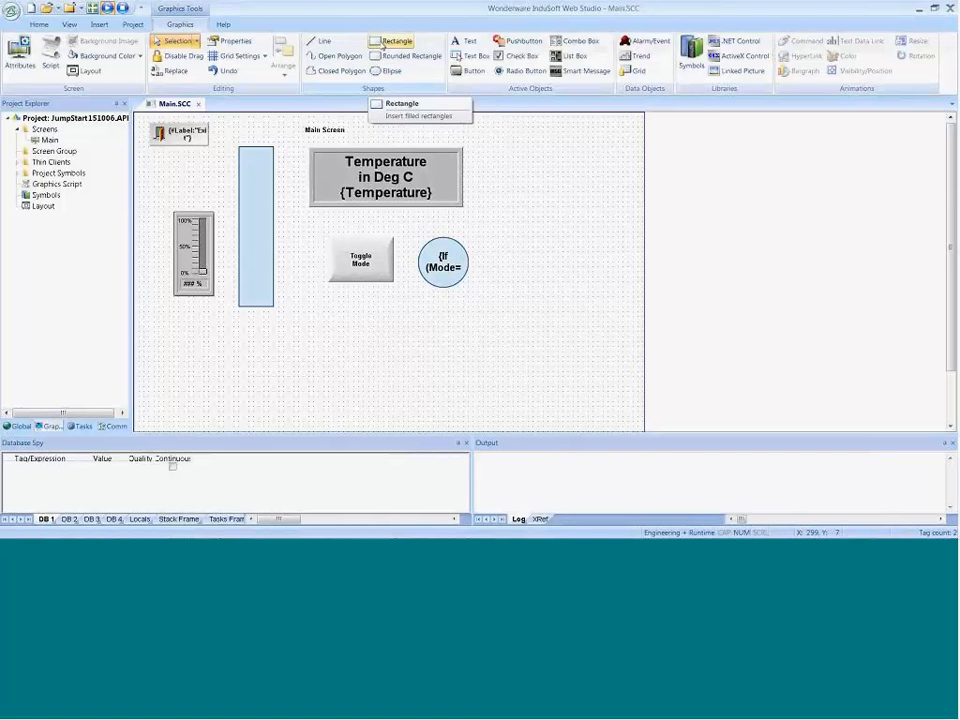
pyautogui.click(381, 43)
pyautogui.moveTo(507, 186); pyautogui.dragTo(560, 243)
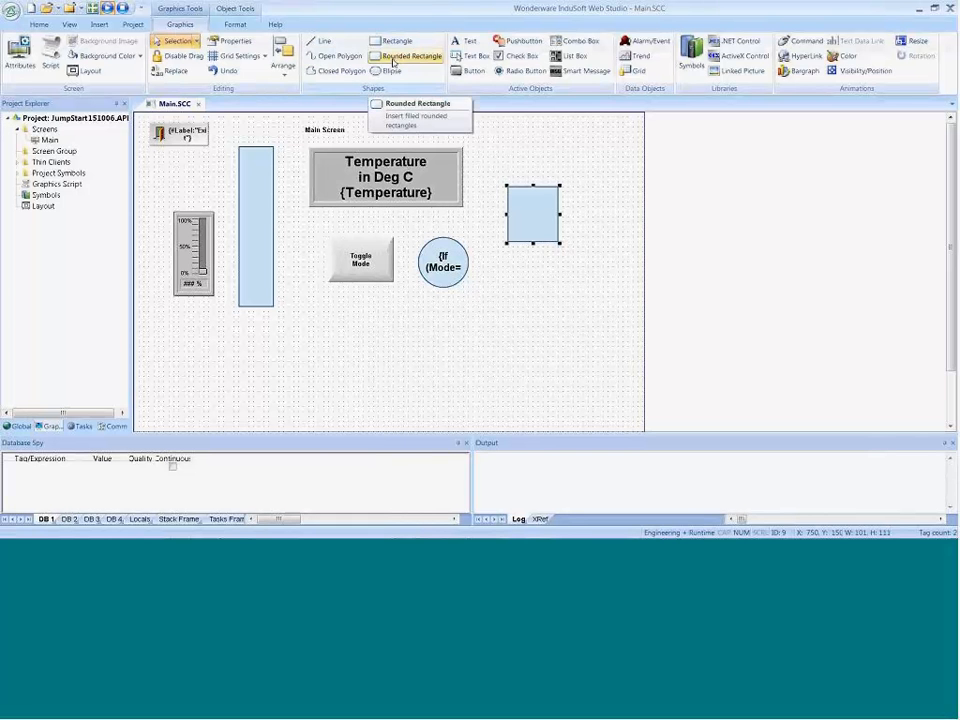
# Step: Draw a triangular closed polygon about 150 by 100 just below the new rectangle
pyautogui.click(330, 71)
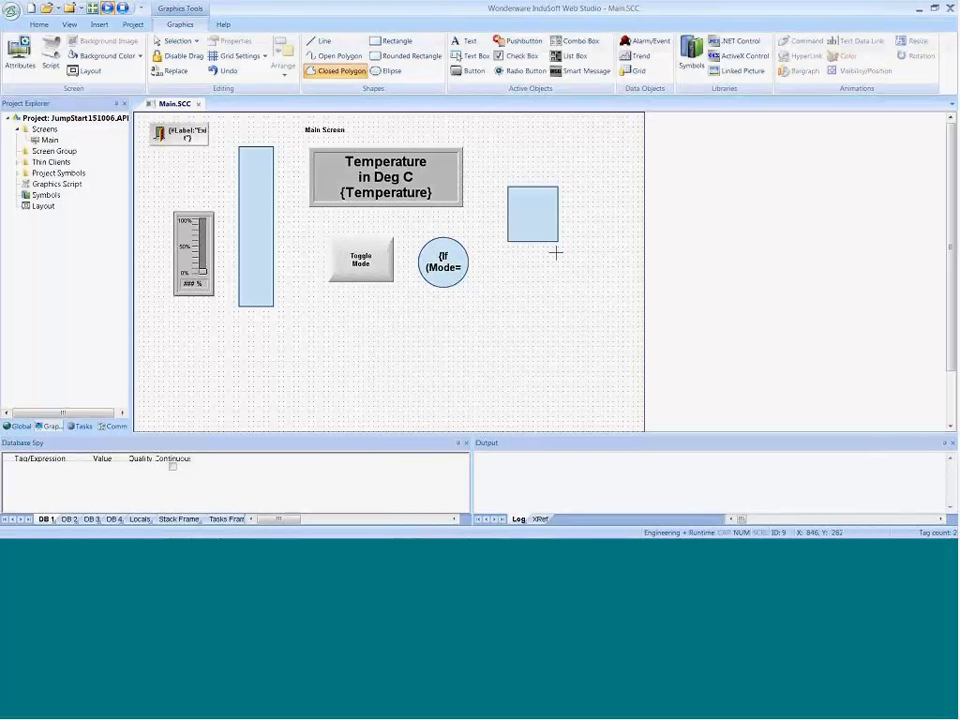
pyautogui.click(584, 233)
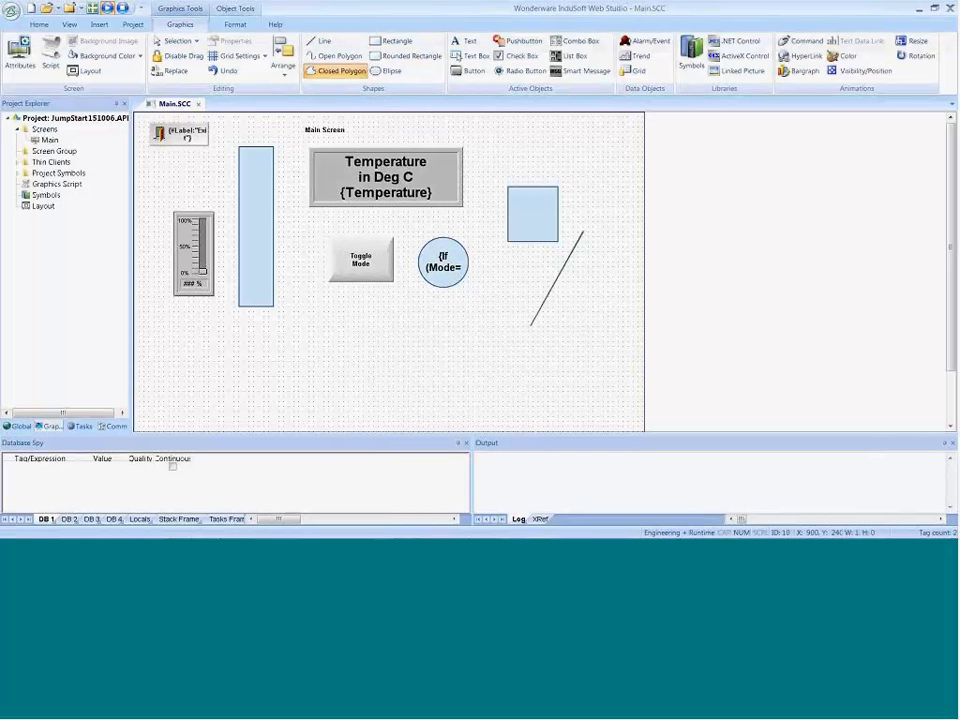
pyautogui.click(542, 281)
pyautogui.rightClick(617, 282)
pyautogui.click(632, 288)
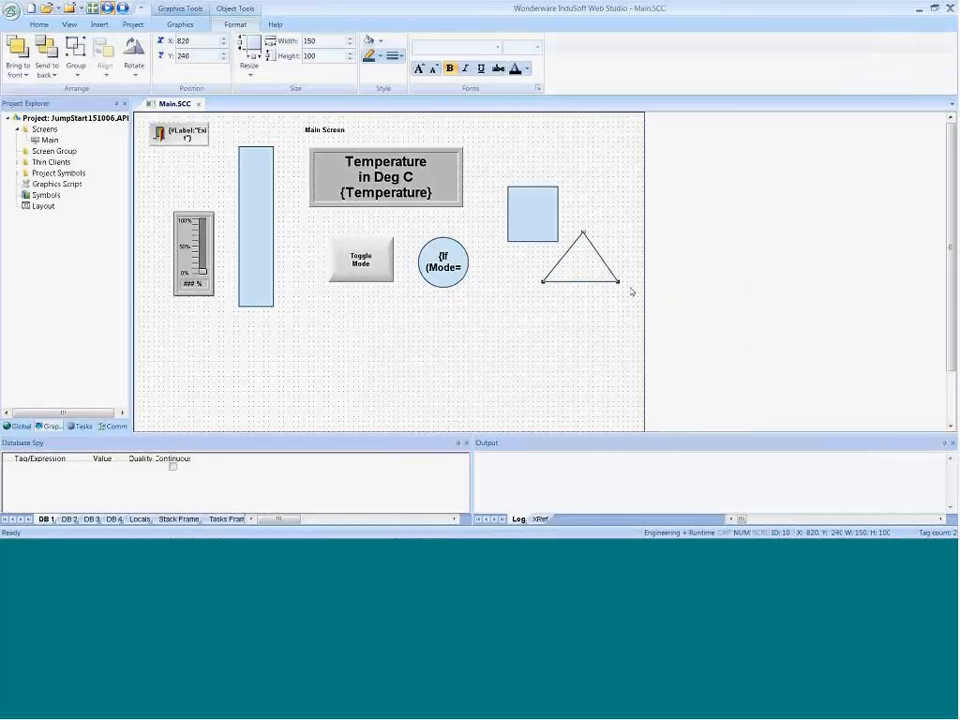
# Step: Draw an ellipse about 141 by 130 just below the triangle
pyautogui.click(453, 386)
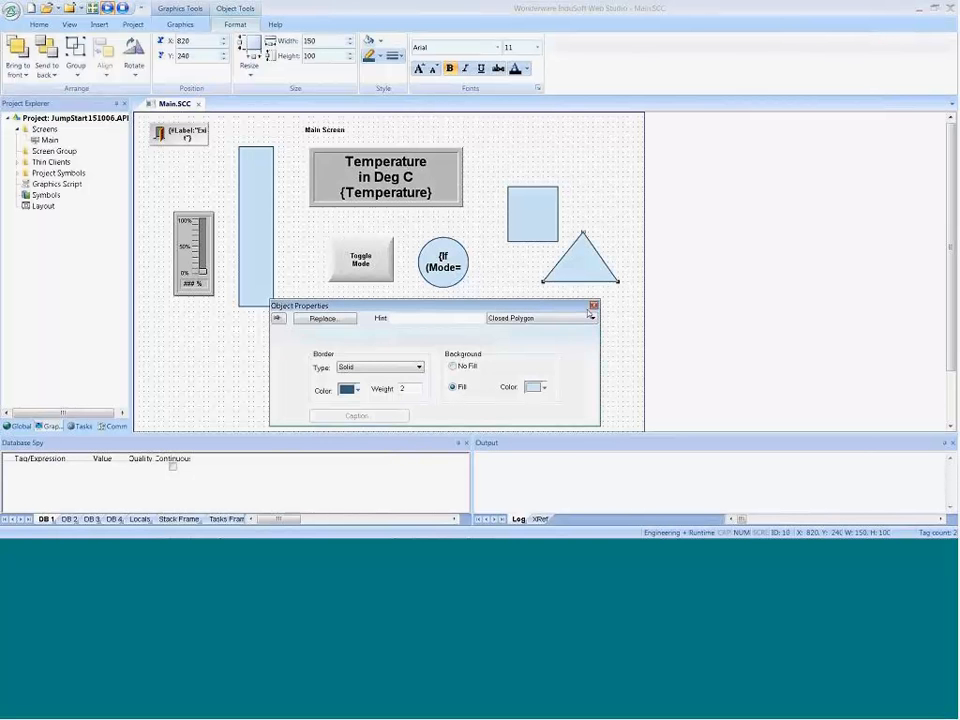
pyautogui.moveTo(558, 321); pyautogui.dragTo(480, 360)
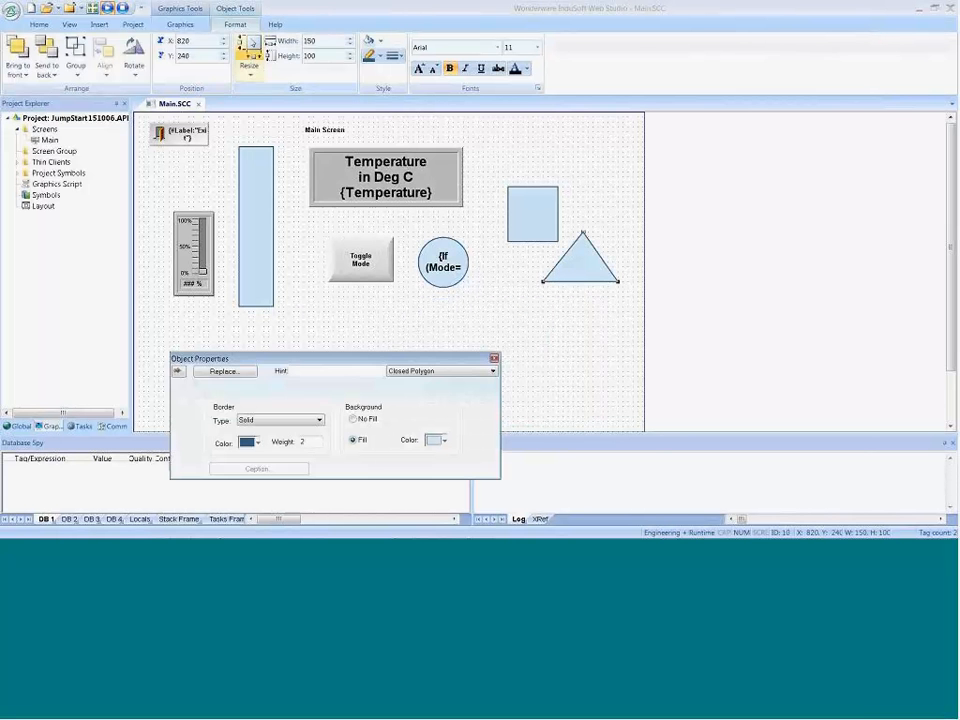
pyautogui.click(180, 25)
pyautogui.click(391, 72)
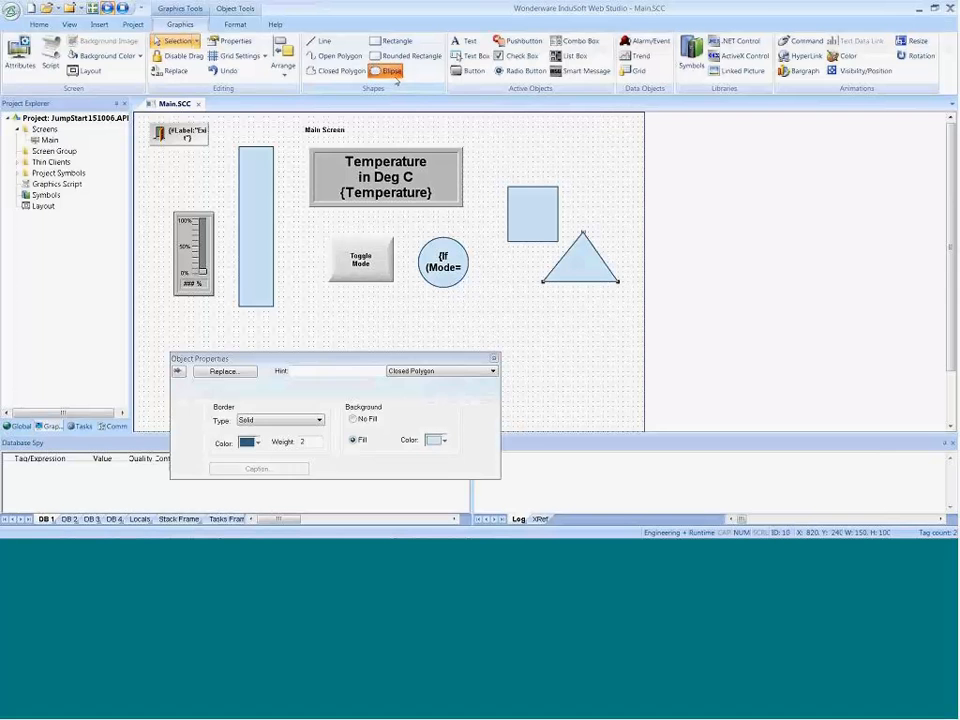
pyautogui.click(484, 226)
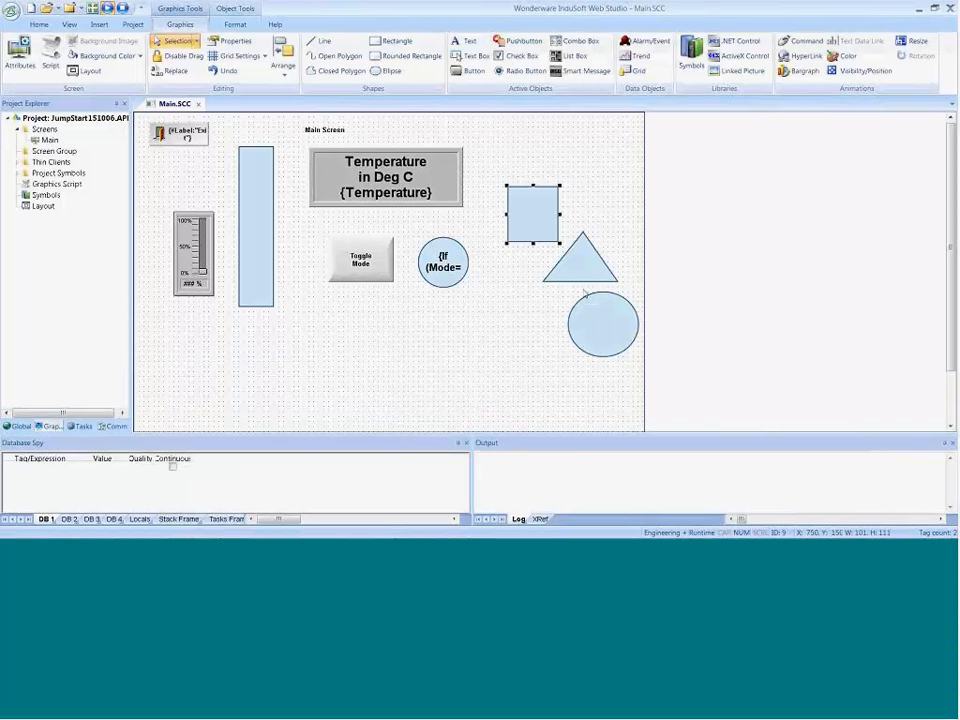
# Step: Try left-aligning the rectangle and triangle to the new ellipse as the reference object, and undo the alignment
pyautogui.keyDown('shift'); pyautogui.click(578, 267); pyautogui.keyUp('shift')
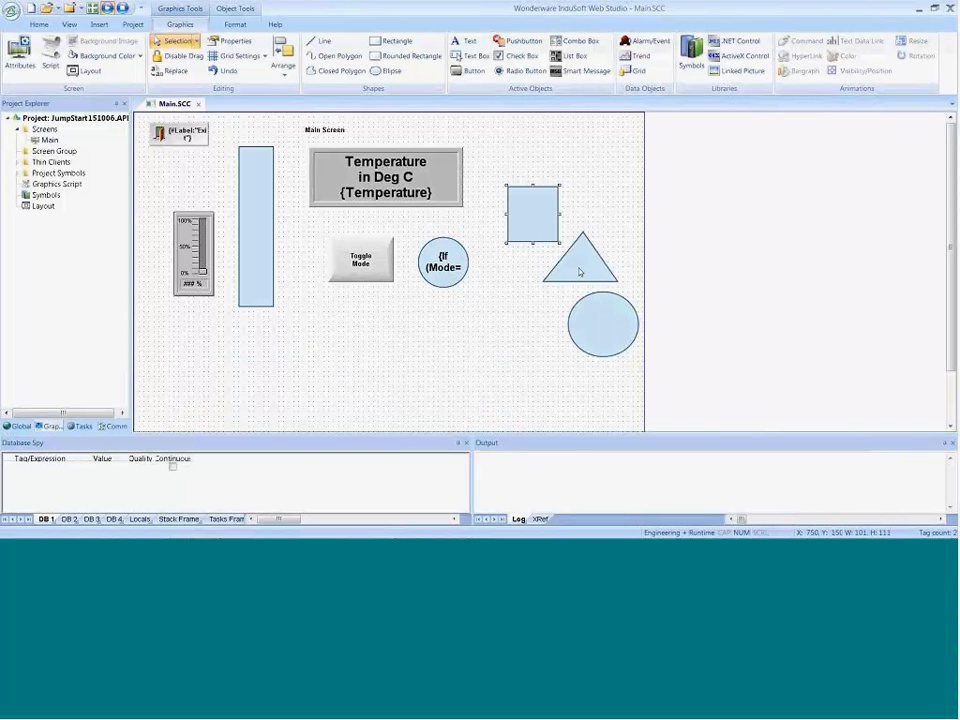
pyautogui.keyDown('shift'); pyautogui.click(591, 336); pyautogui.keyUp('shift')
pyautogui.click(235, 24)
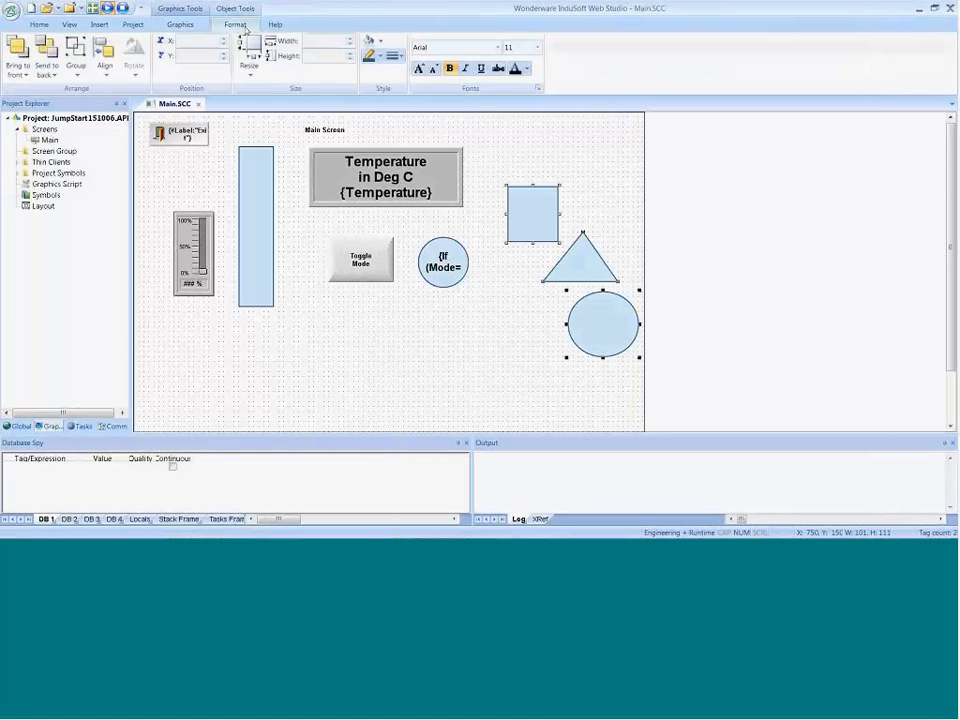
pyautogui.click(106, 68)
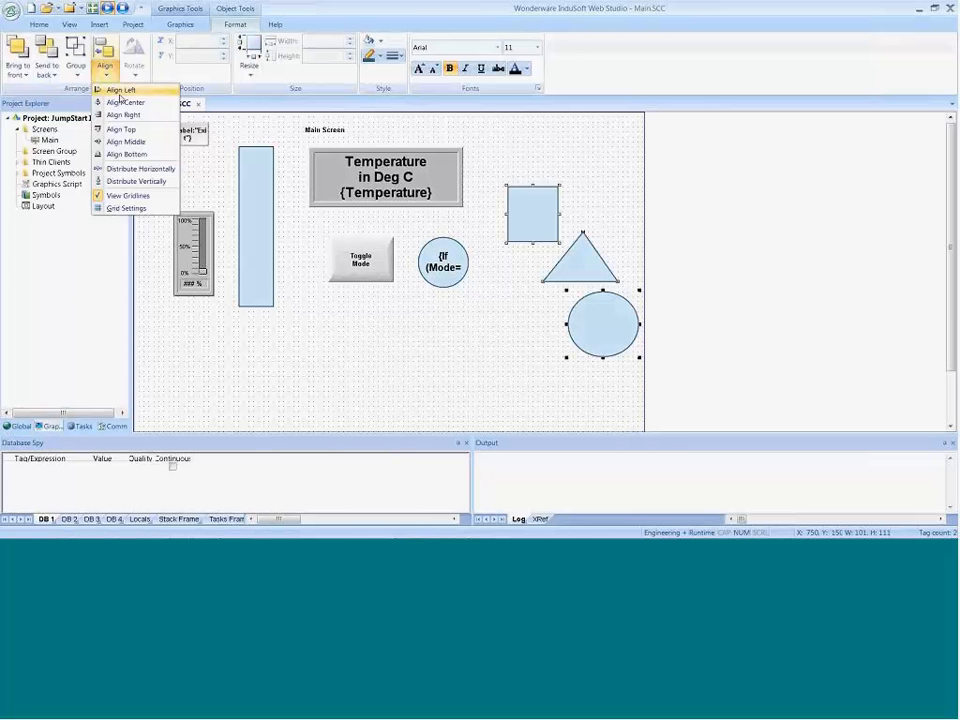
pyautogui.click(119, 92)
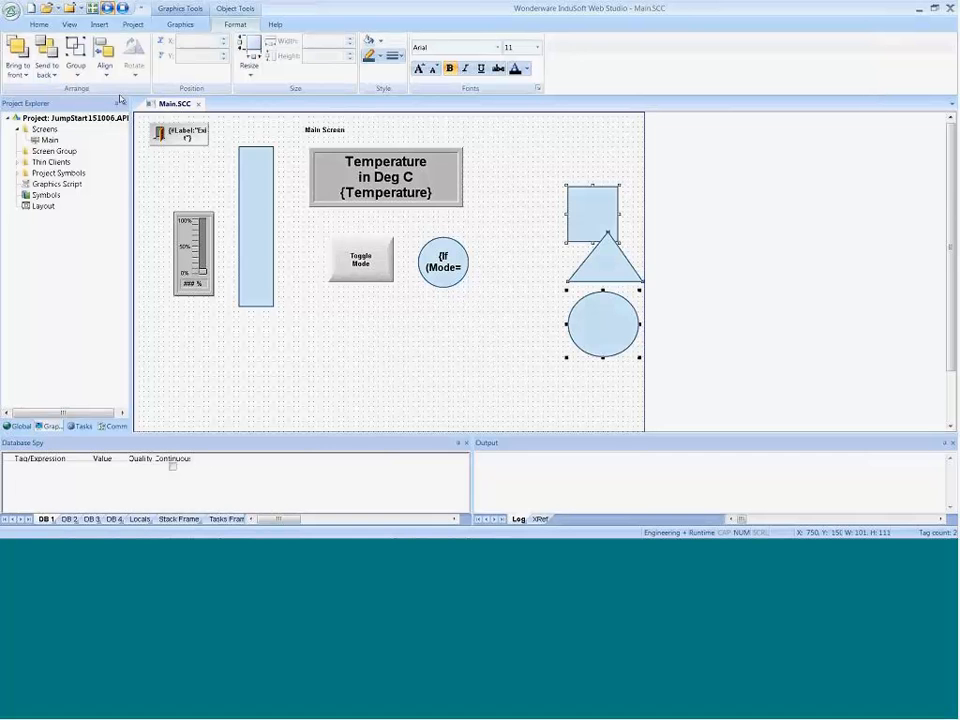
pyautogui.hotkey('ctrl', 'z')
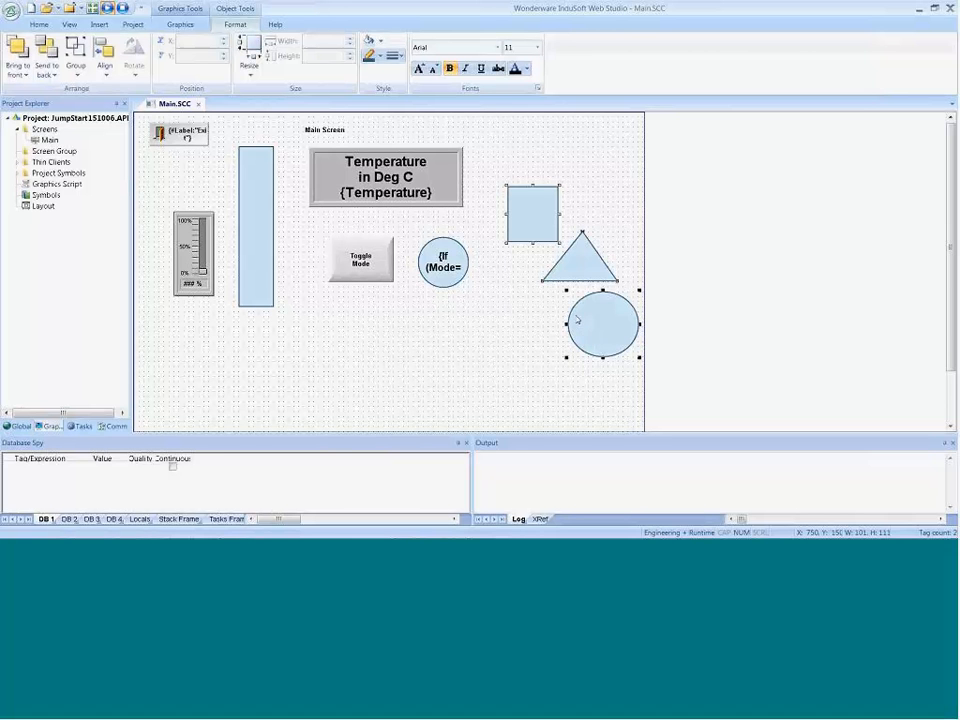
pyautogui.click(542, 388)
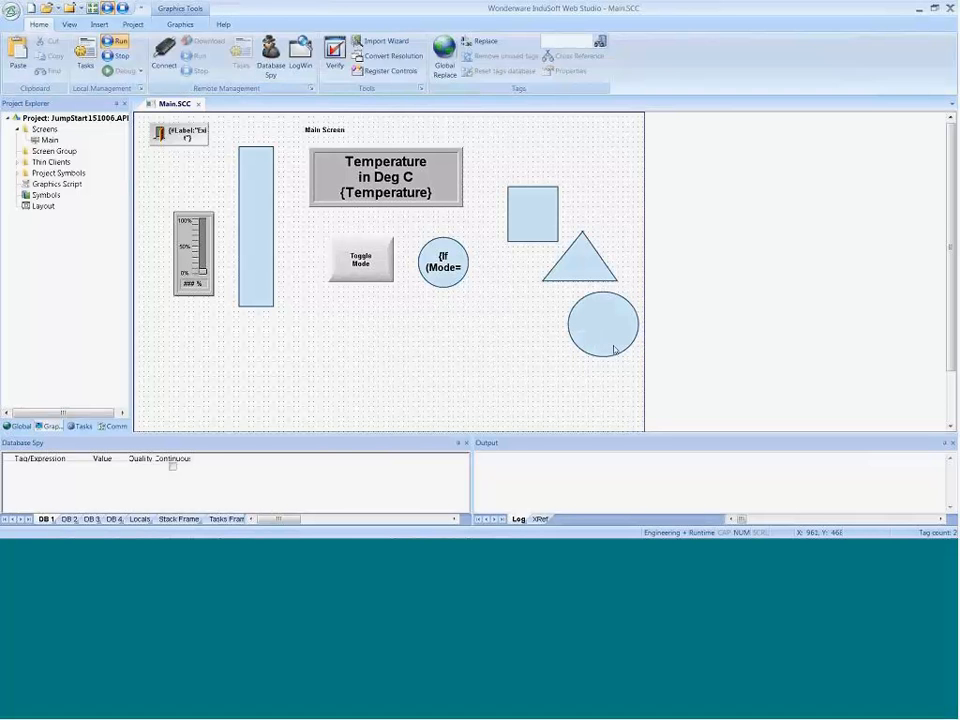
# Step: Try left-aligning the ellipse and rectangle to the triangle by selecting the triangle last, and undo the alignment
pyautogui.click(598, 318)
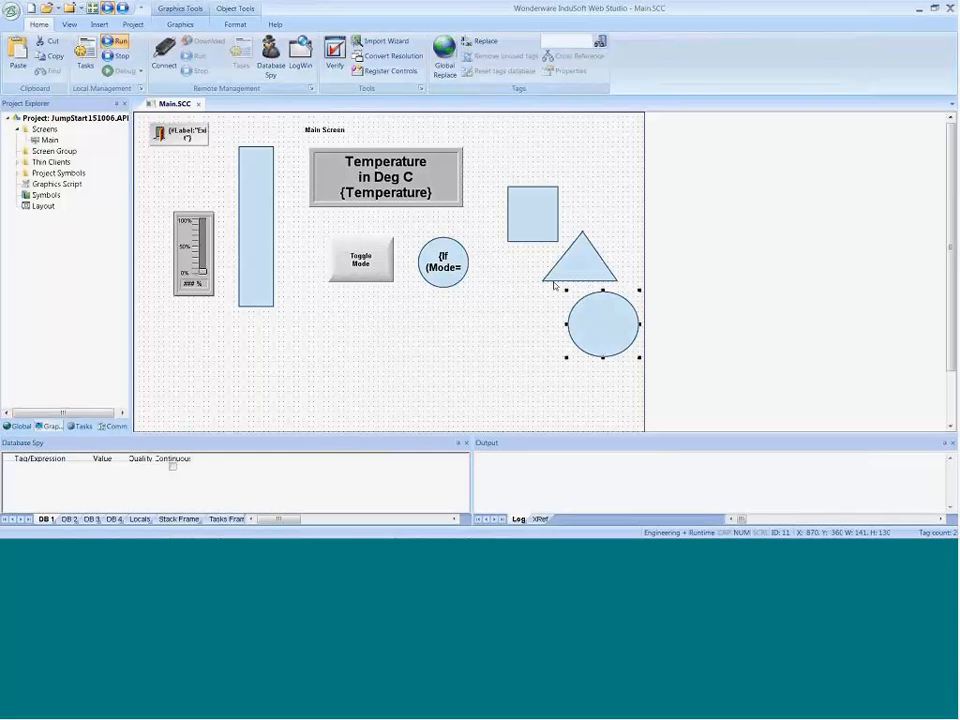
pyautogui.keyDown('shift'); pyautogui.click(530, 232); pyautogui.keyUp('shift')
pyautogui.keyDown('shift'); pyautogui.click(594, 264); pyautogui.keyUp('shift')
pyautogui.click(235, 24)
pyautogui.click(105, 77)
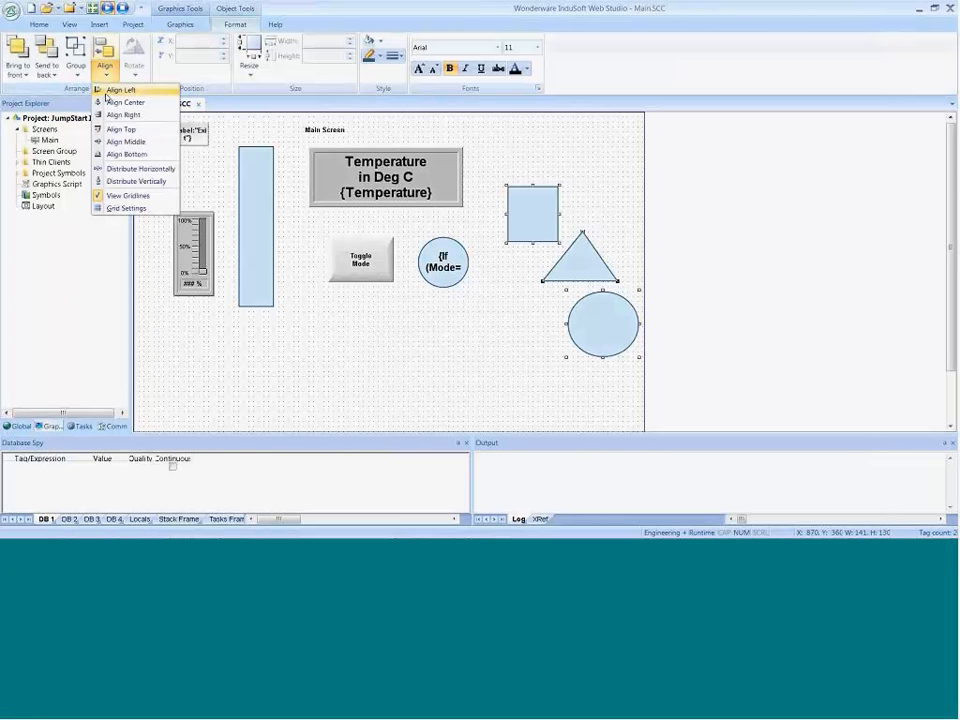
pyautogui.click(108, 91)
pyautogui.hotkey('ctrl', 'z')
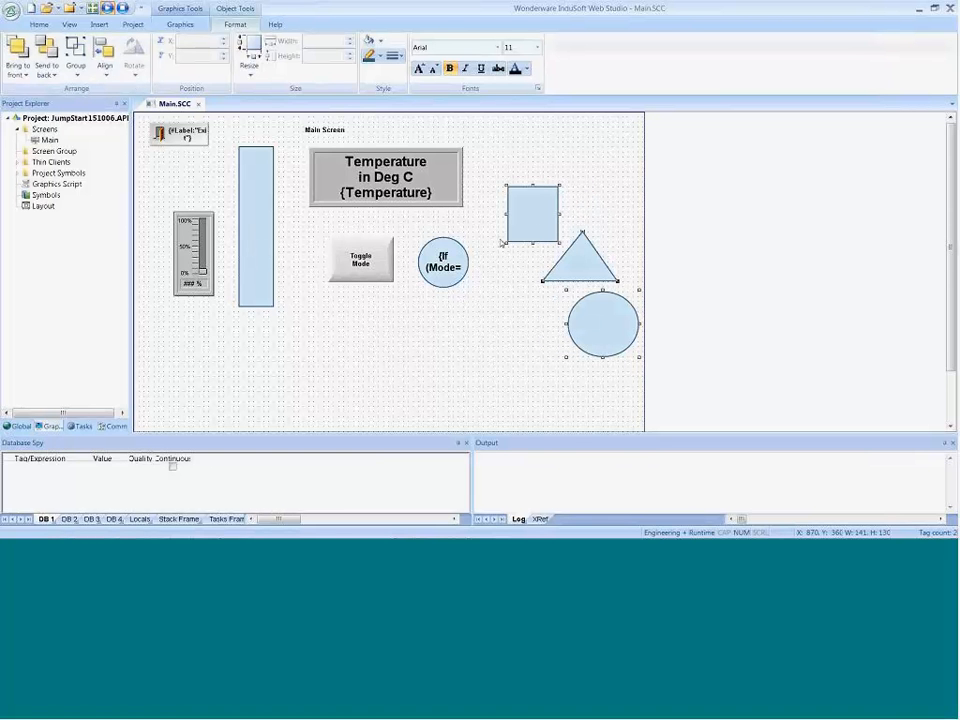
pyautogui.click(485, 377)
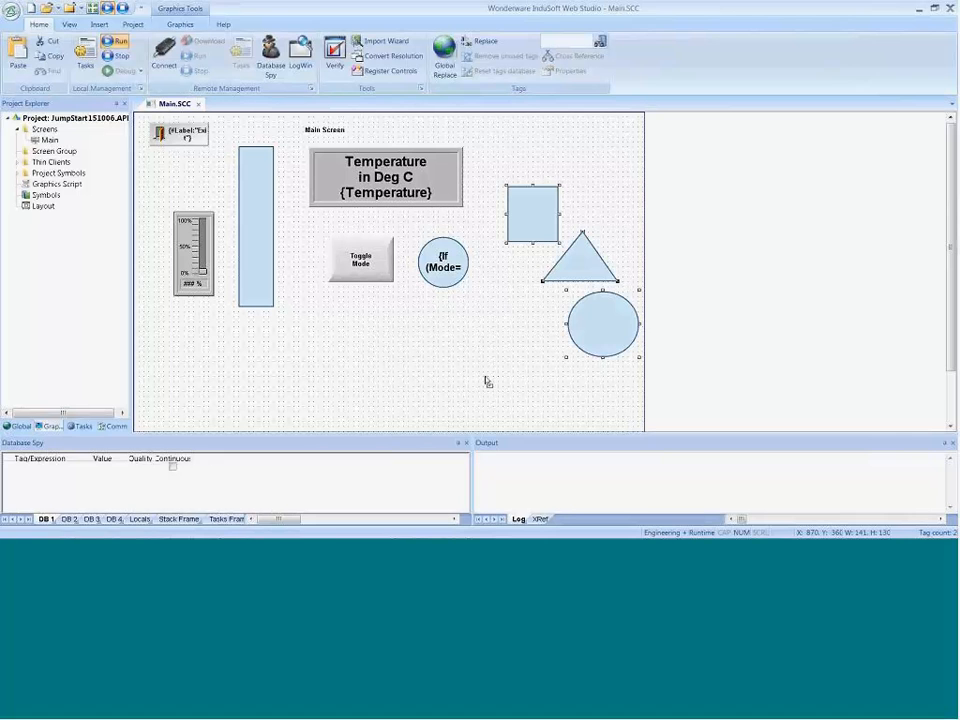
# Step: Move the ellipse and rectangle so they overlap the triangle, and check the IDs of several objects on the screen
pyautogui.moveTo(600, 346); pyautogui.dragTo(585, 311)
pyautogui.moveTo(516, 205); pyautogui.dragTo(534, 244)
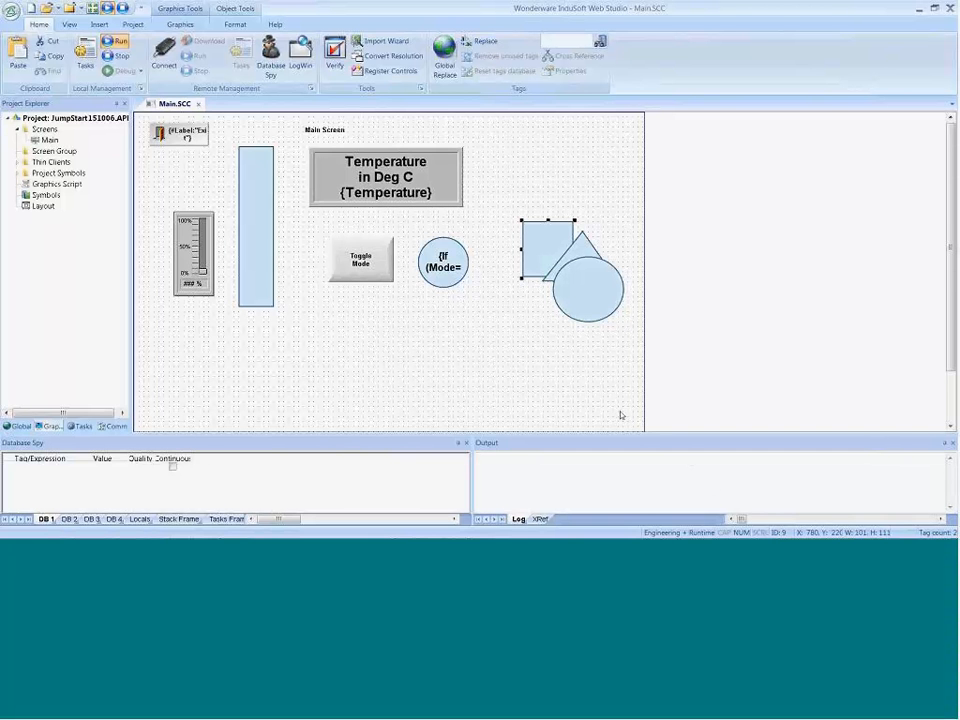
pyautogui.click(592, 307)
pyautogui.click(318, 131)
pyautogui.click(259, 238)
pyautogui.click(333, 130)
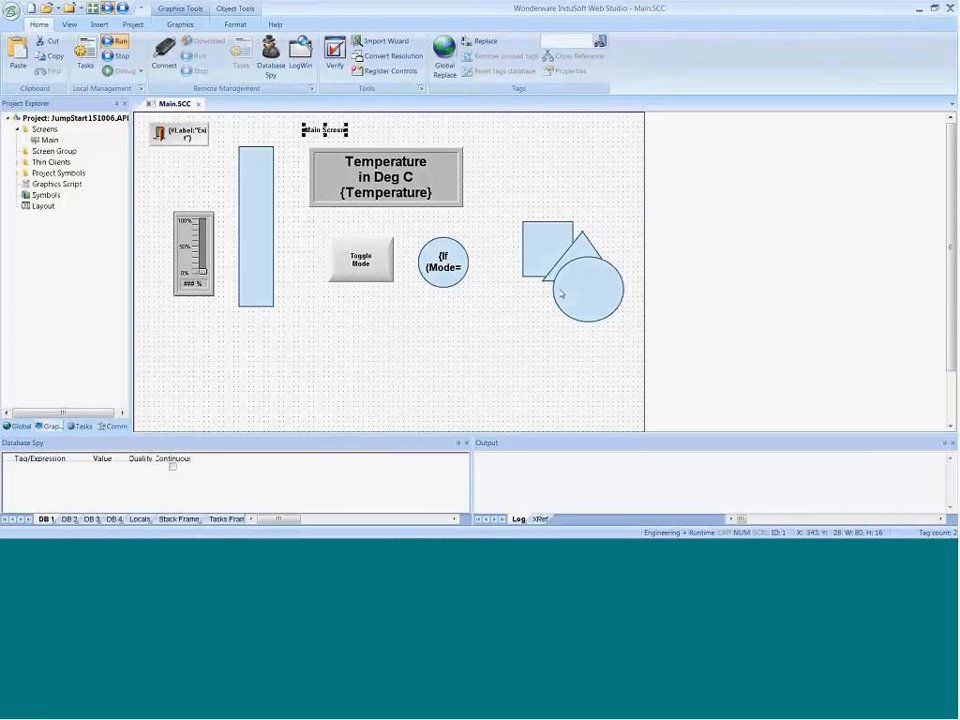
# Step: Send the ellipse behind all other objects and move it to the empty area above the rectangle at X 750, Y 60
pyautogui.click(578, 294)
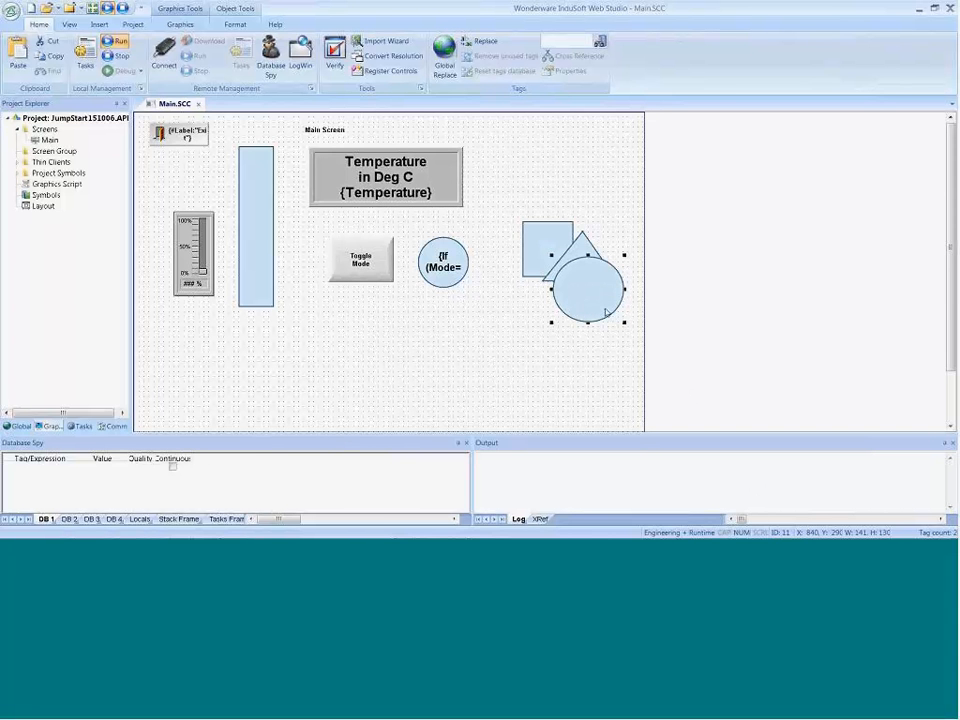
pyautogui.click(235, 24)
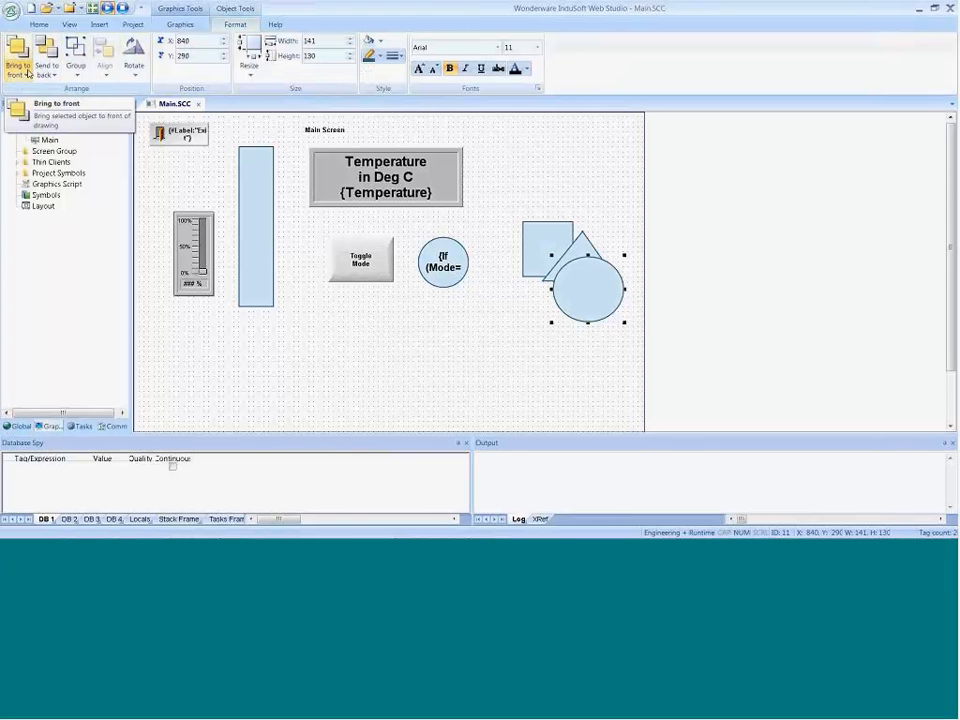
pyautogui.click(46, 45)
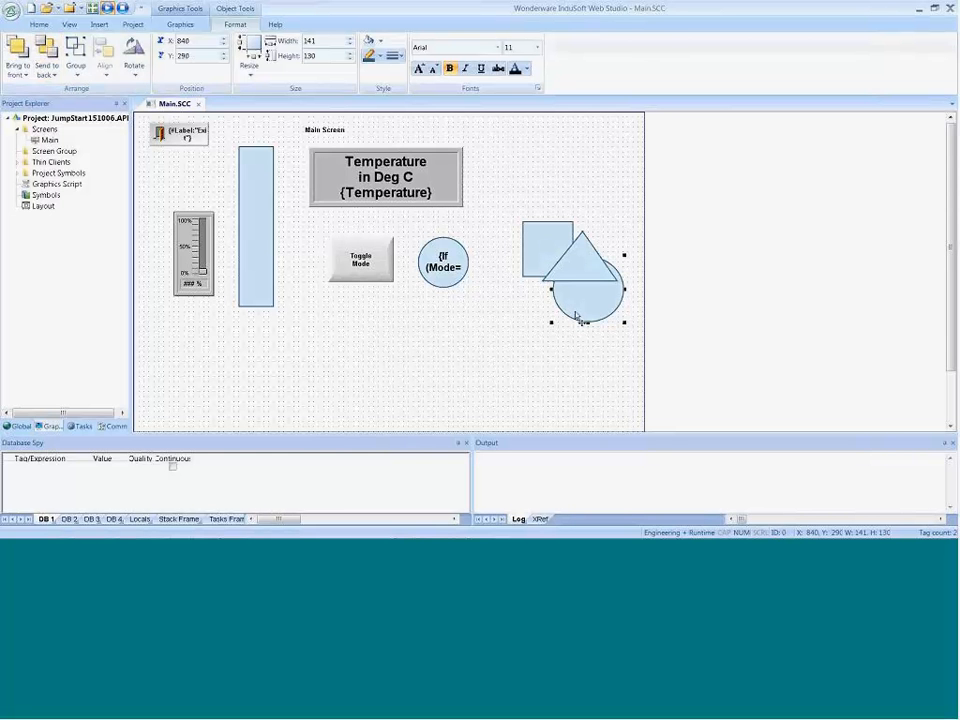
pyautogui.moveTo(577, 318); pyautogui.dragTo(543, 194)
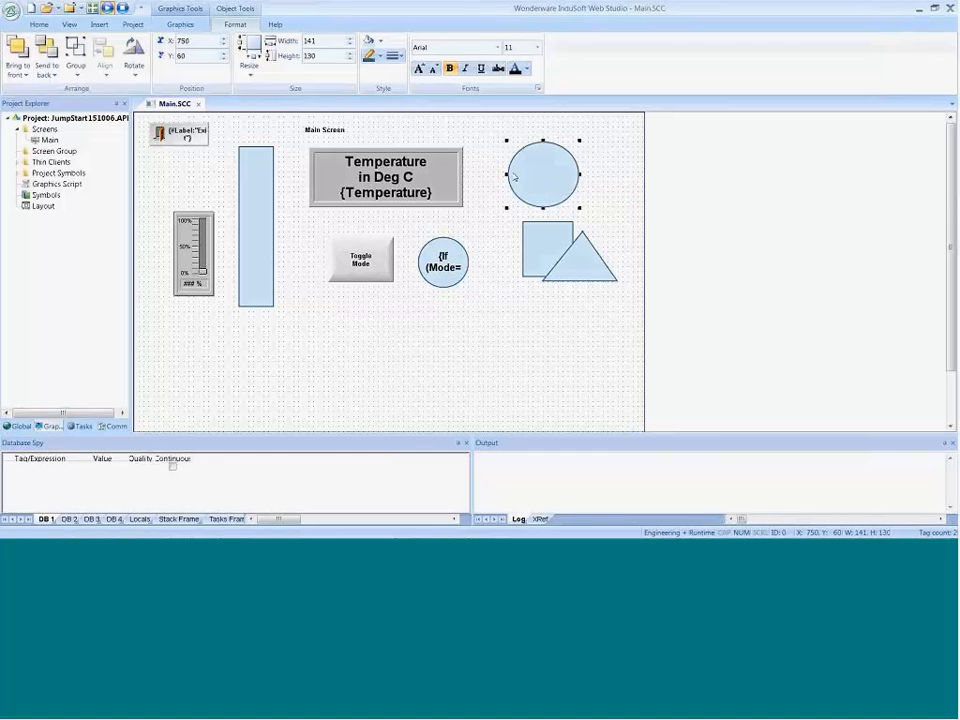
# Step: Bring the ellipse forward one level, test its stacking against the Temperature display, and place it below the rectangle at X 770, Y 360
pyautogui.rightClick(553, 173)
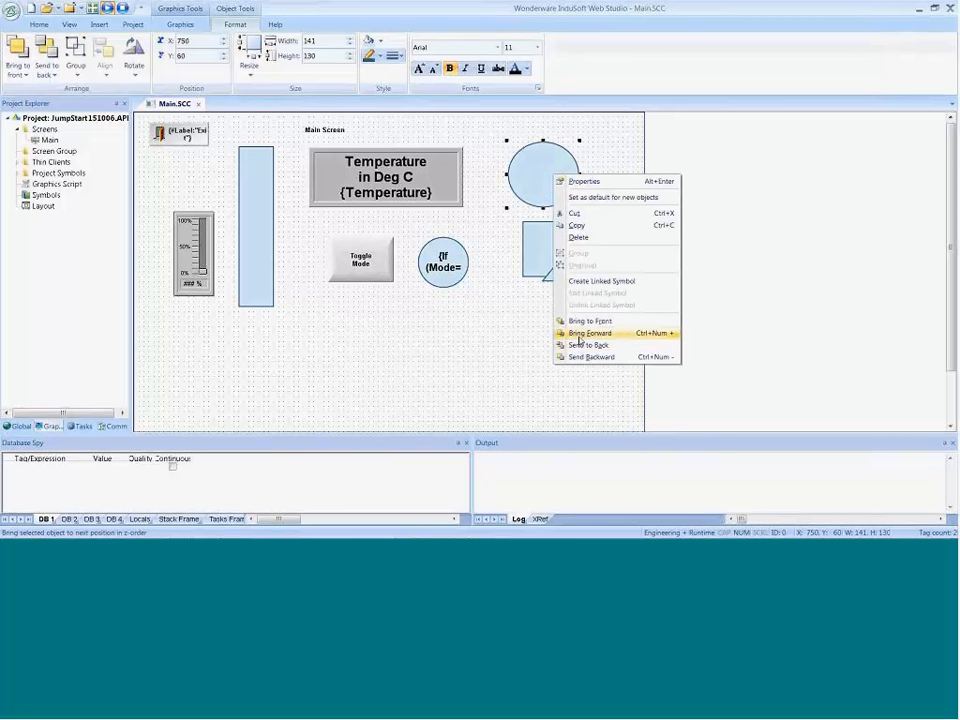
pyautogui.click(580, 334)
pyautogui.moveTo(541, 174); pyautogui.dragTo(193, 152)
pyautogui.moveTo(311, 156); pyautogui.dragTo(378, 166)
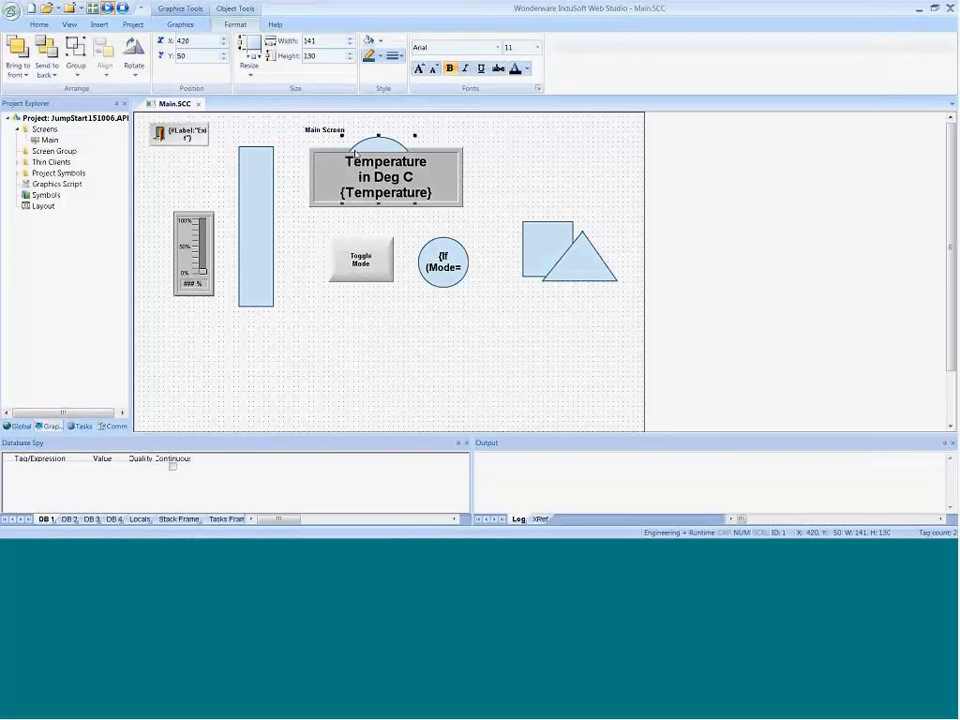
pyautogui.moveTo(378, 148); pyautogui.dragTo(562, 337)
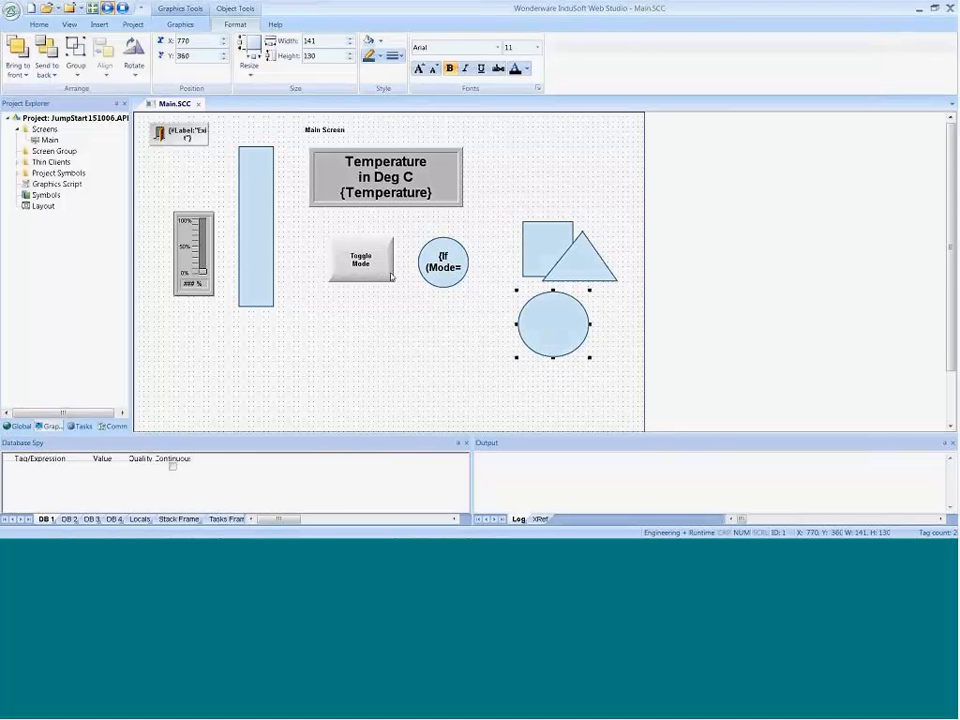
# Step: Show the tab order numbers of the objects on the Main screen and turn the display off again
pyautogui.click(443, 320)
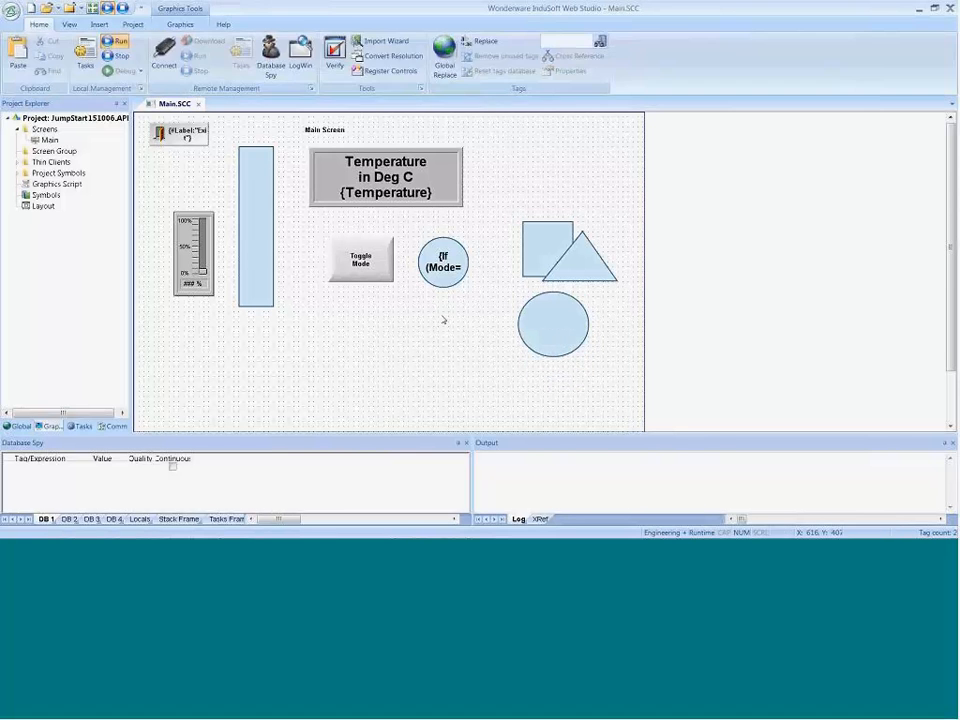
pyautogui.rightClick(443, 318)
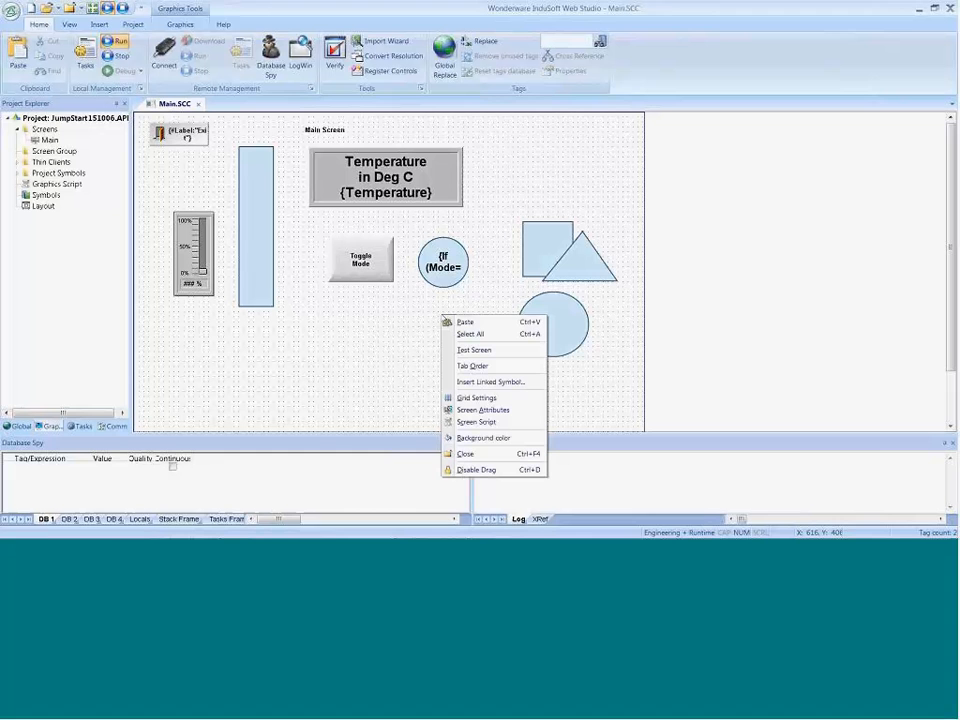
pyautogui.click(414, 336)
pyautogui.rightClick(414, 326)
pyautogui.click(435, 381)
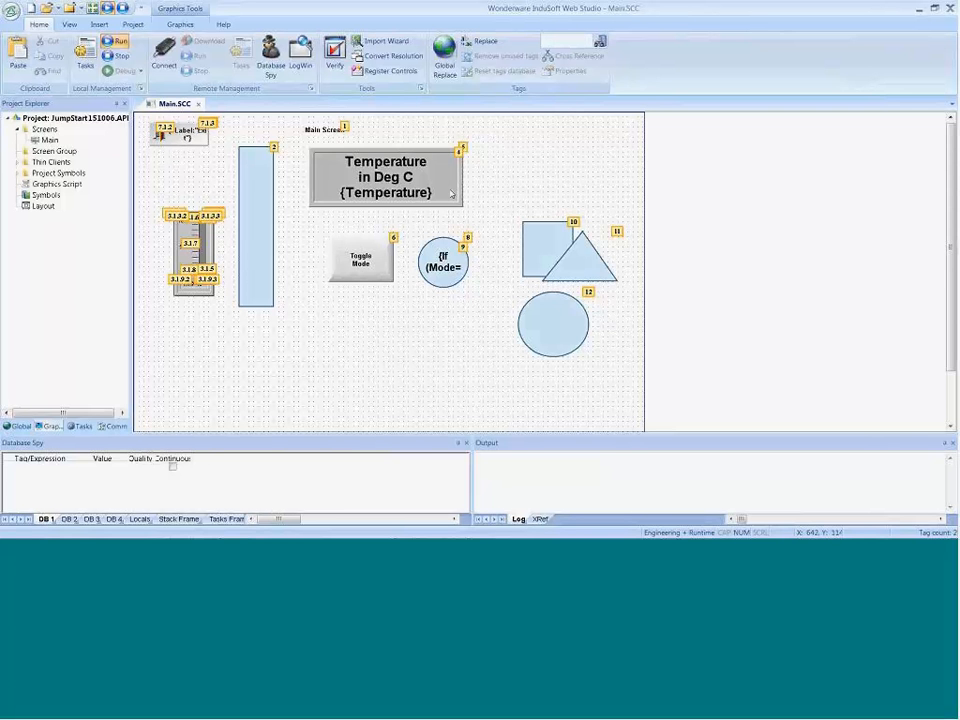
pyautogui.rightClick(402, 355)
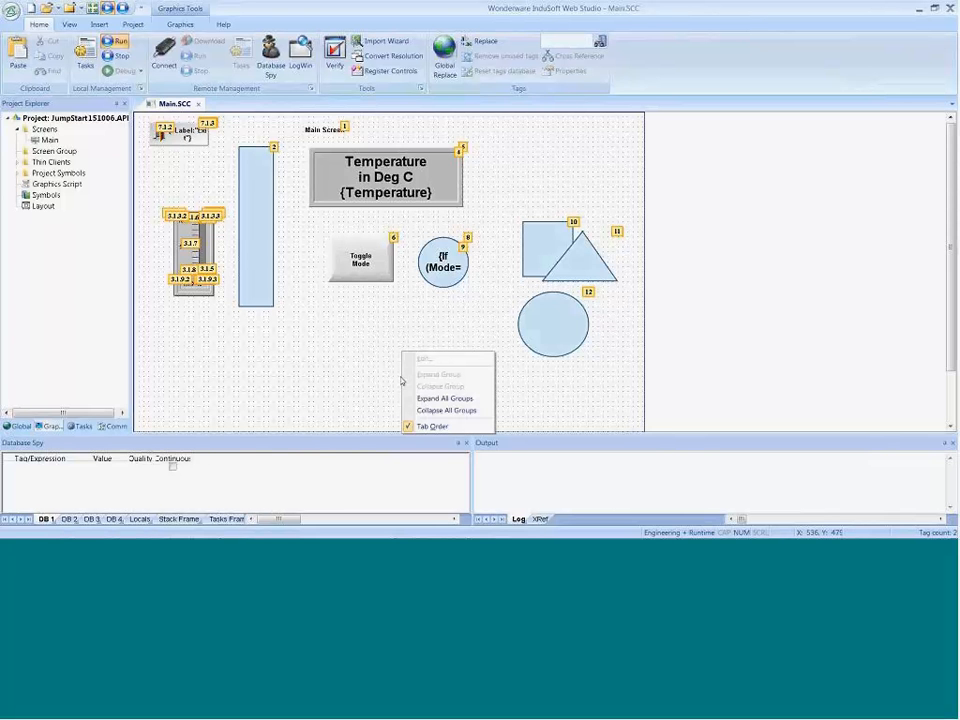
pyautogui.click(428, 427)
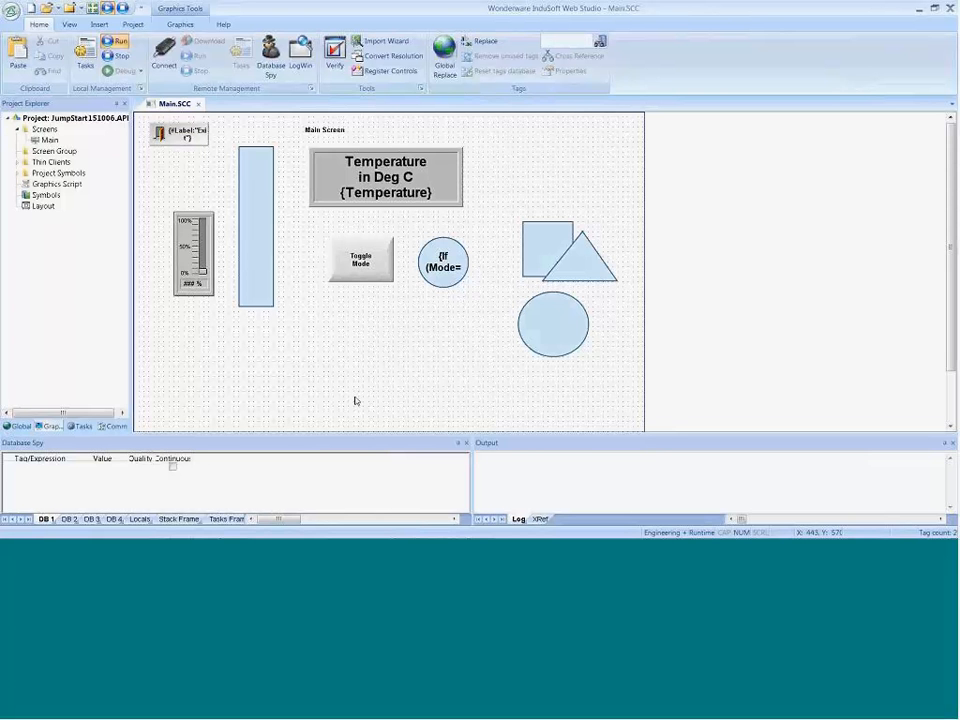
# Step: Shrink the ellipse to about 71 by 81 and place it below the rectangle at X 780, Y 400
pyautogui.click(551, 343)
pyautogui.moveTo(544, 334); pyautogui.dragTo(512, 344)
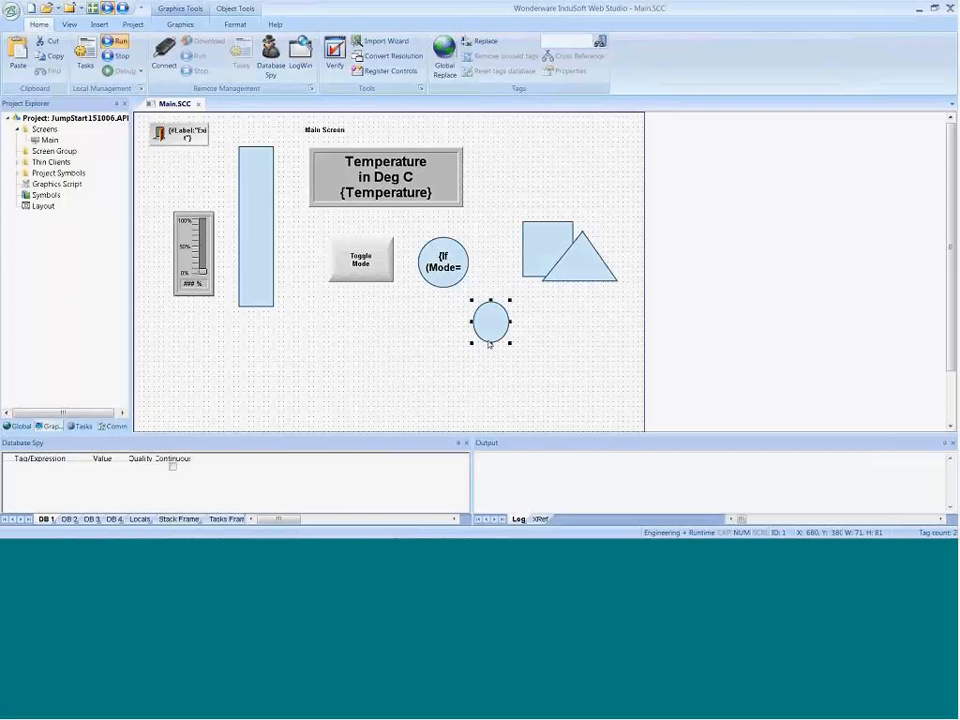
pyautogui.click(492, 344)
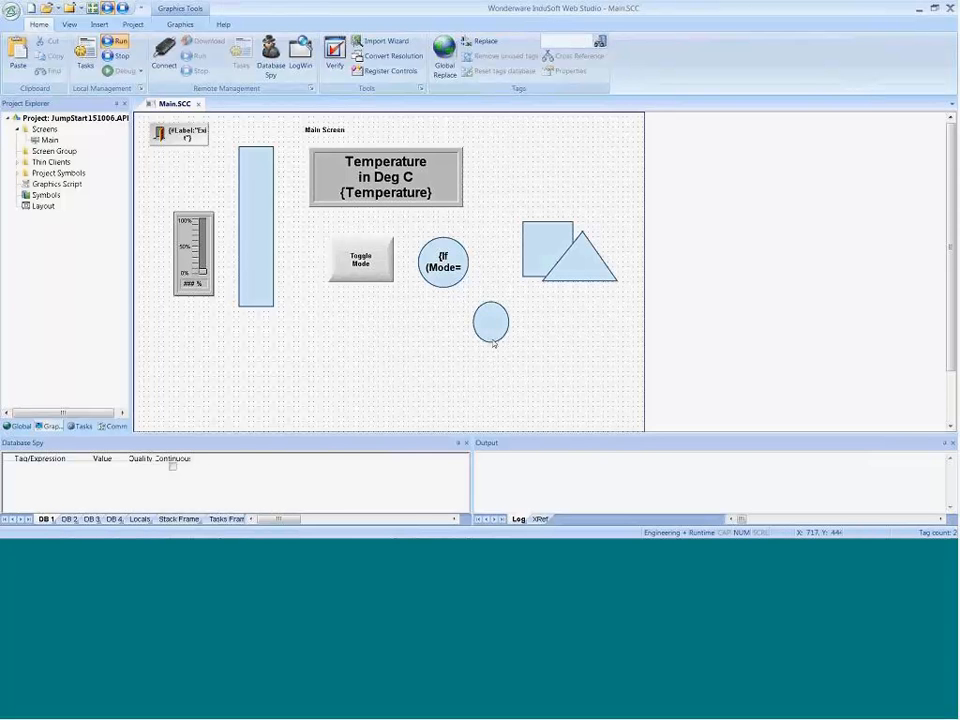
pyautogui.moveTo(493, 332); pyautogui.dragTo(548, 332)
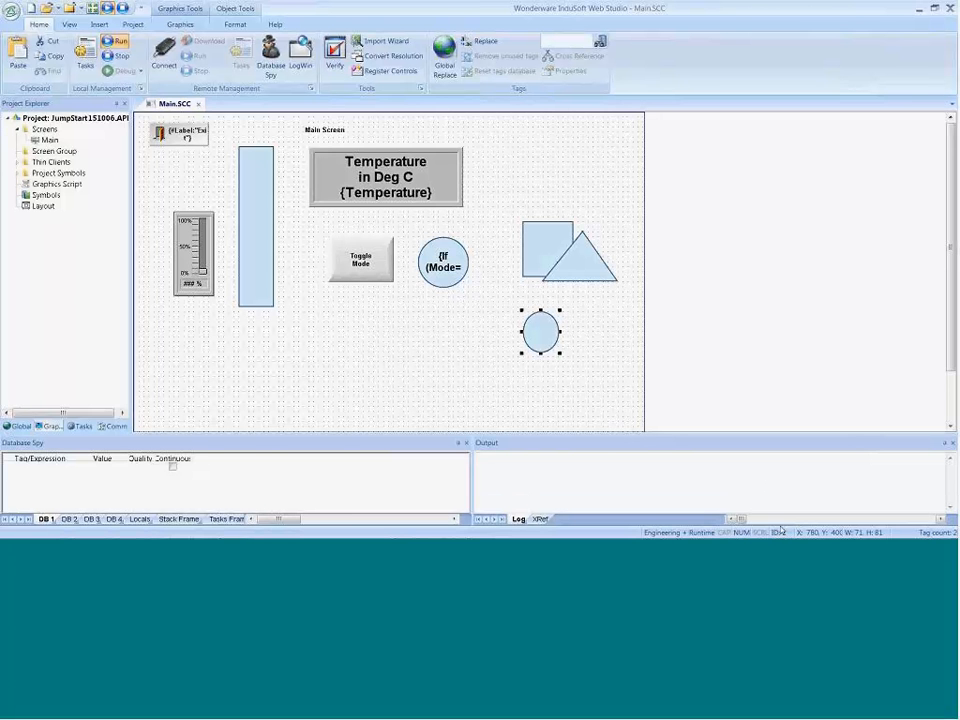
pyautogui.click(510, 386)
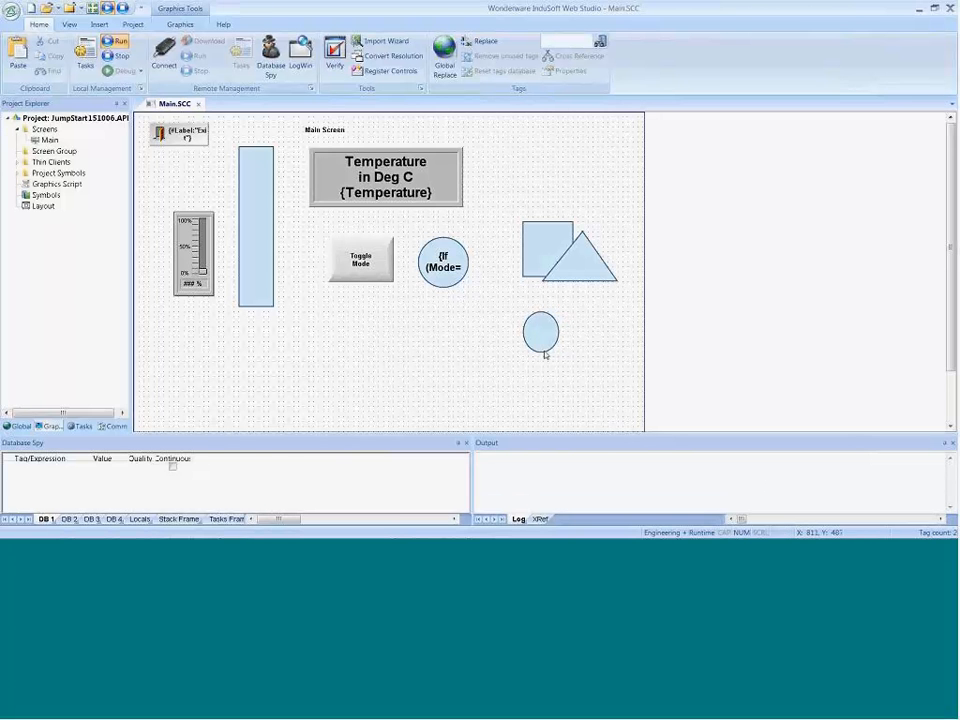
# Step: Place the ellipse behind the rectangle, shift the rectangle away to check it, and move the rectangle back over it at X 790, Y 210
pyautogui.moveTo(544, 350); pyautogui.dragTo(549, 268)
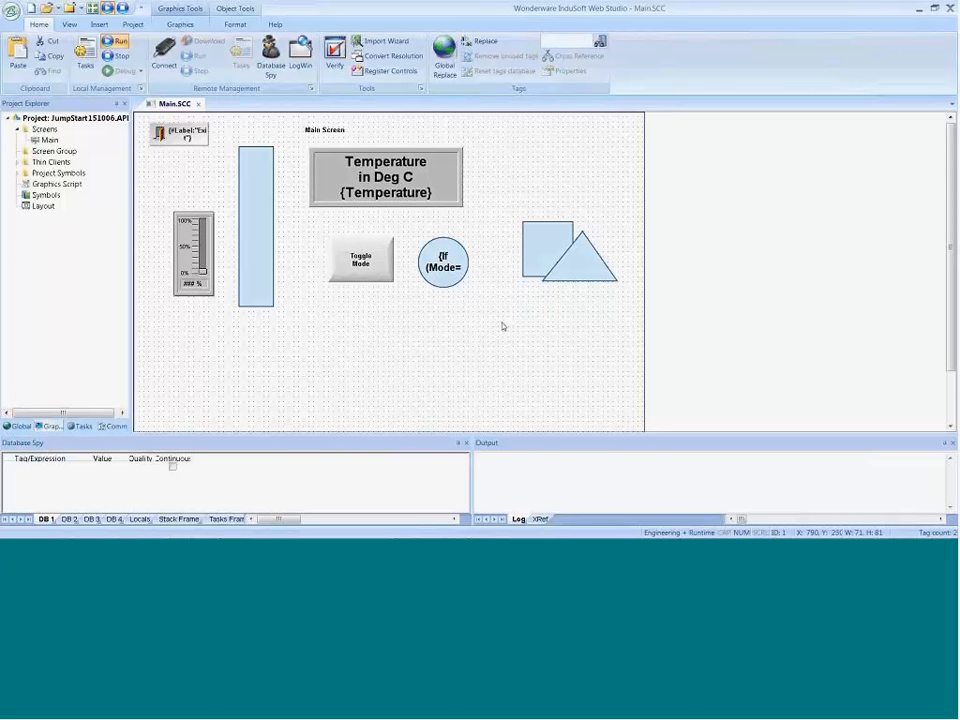
pyautogui.moveTo(542, 261); pyautogui.dragTo(572, 219)
pyautogui.click(548, 261)
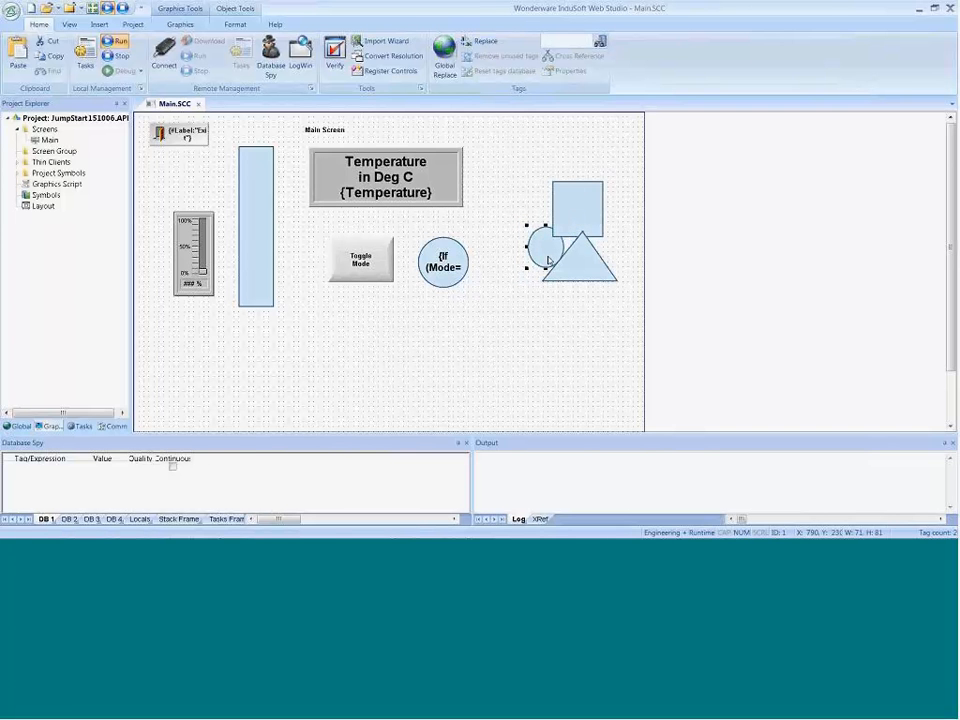
pyautogui.moveTo(570, 229); pyautogui.dragTo(545, 265)
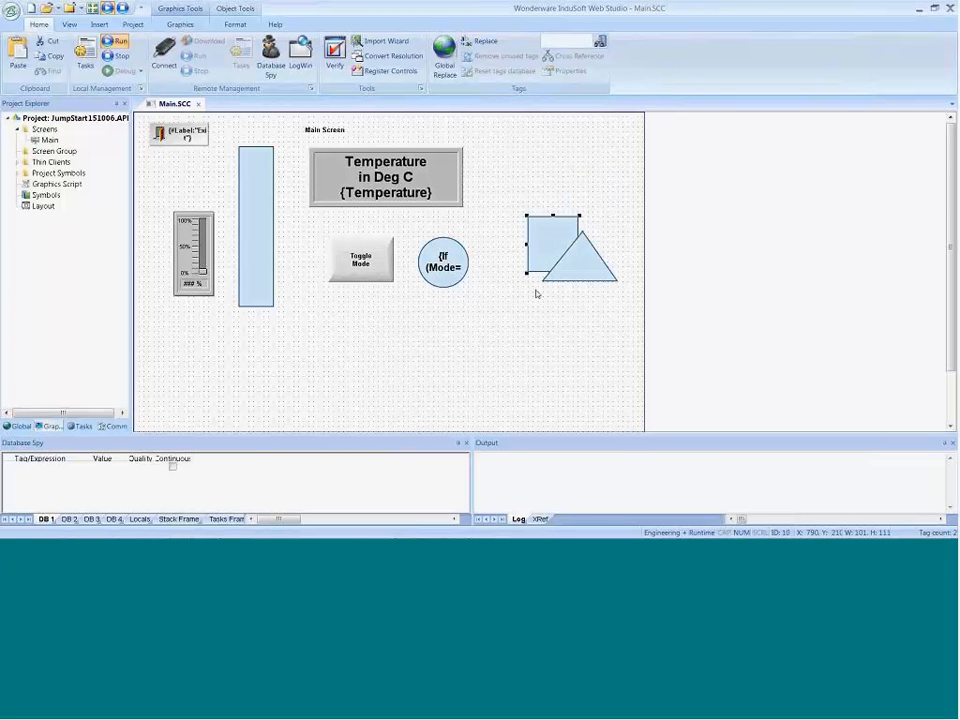
# Step: Select the ellipse hidden behind the rectangle by going to object ID 1
pyautogui.click(557, 345)
pyautogui.click(180, 24)
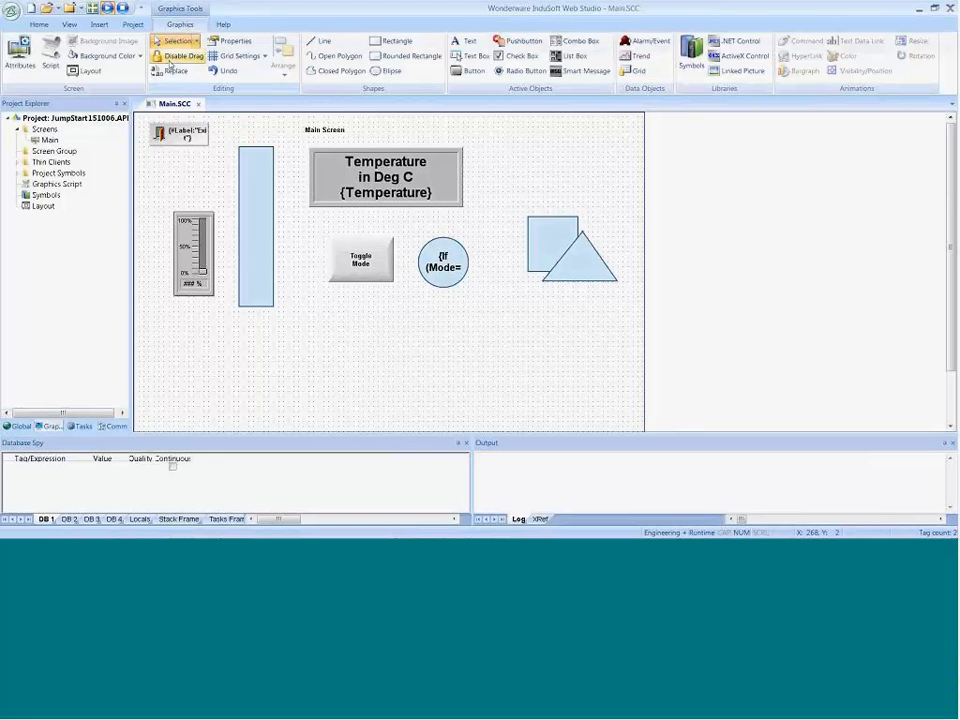
pyautogui.click(197, 42)
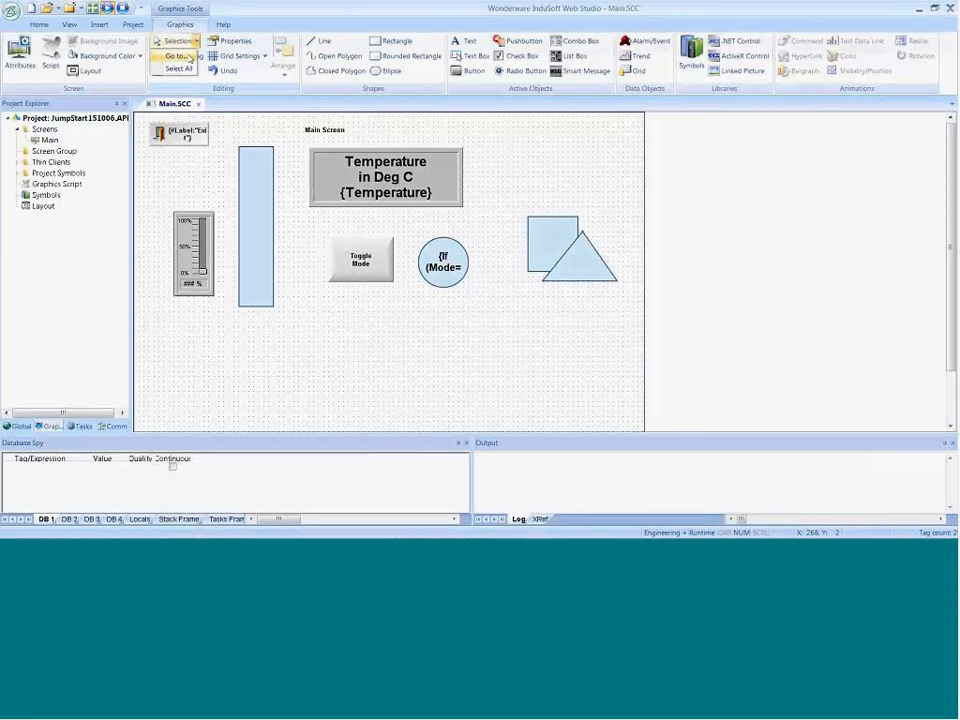
pyautogui.click(178, 57)
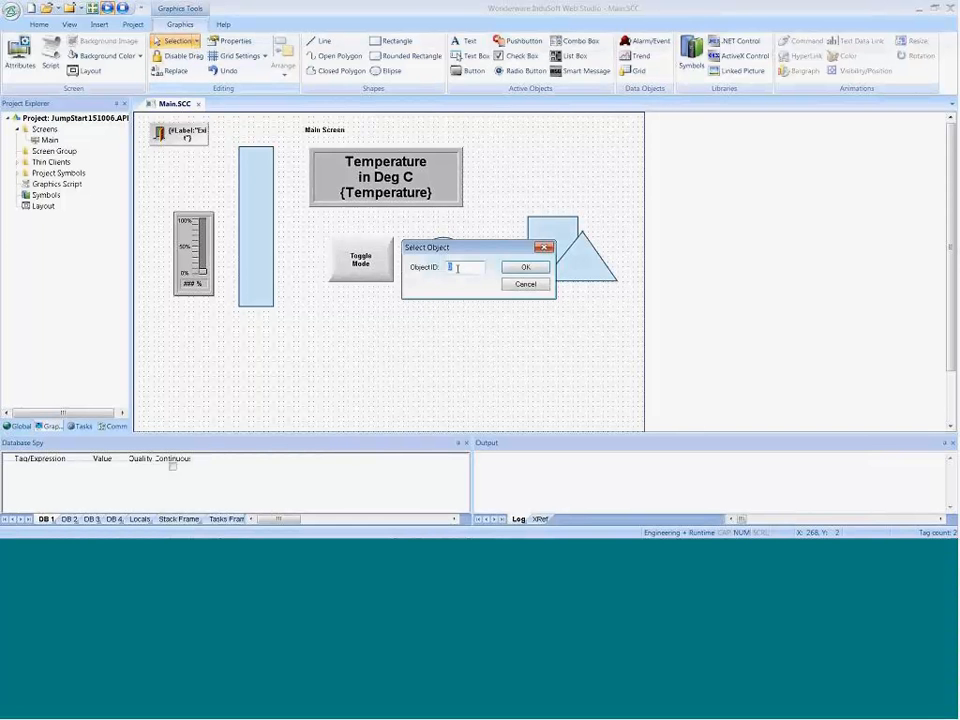
pyautogui.click(529, 269)
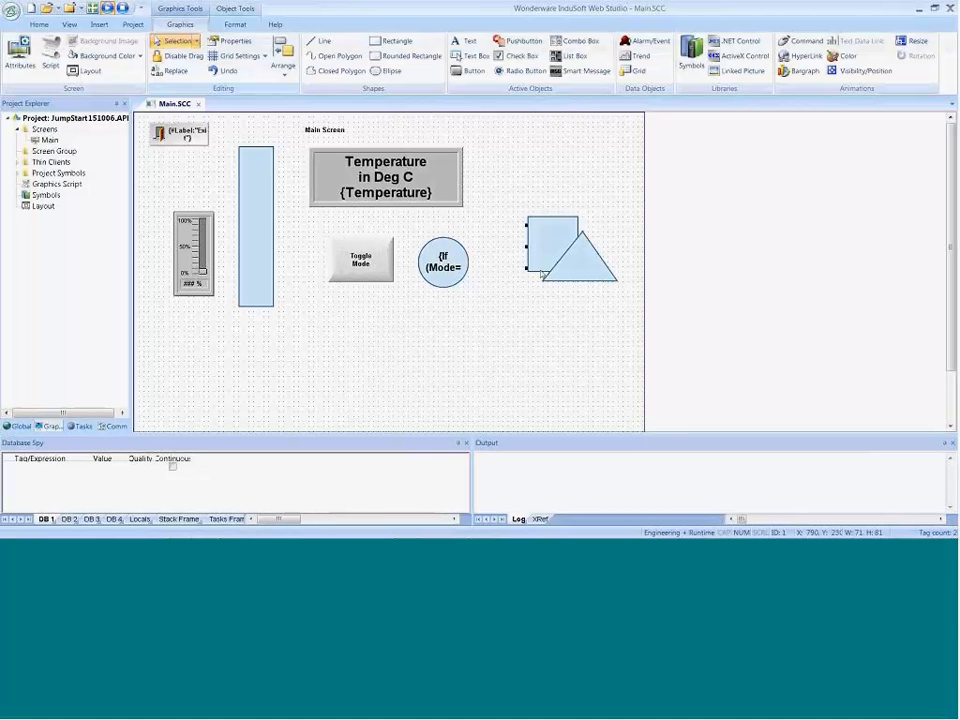
# Step: Shift the rectangle to X 860, Y 160 to check the ellipse behind it, and move it back over the ellipse at X 780, Y 220
pyautogui.moveTo(546, 263); pyautogui.dragTo(581, 237)
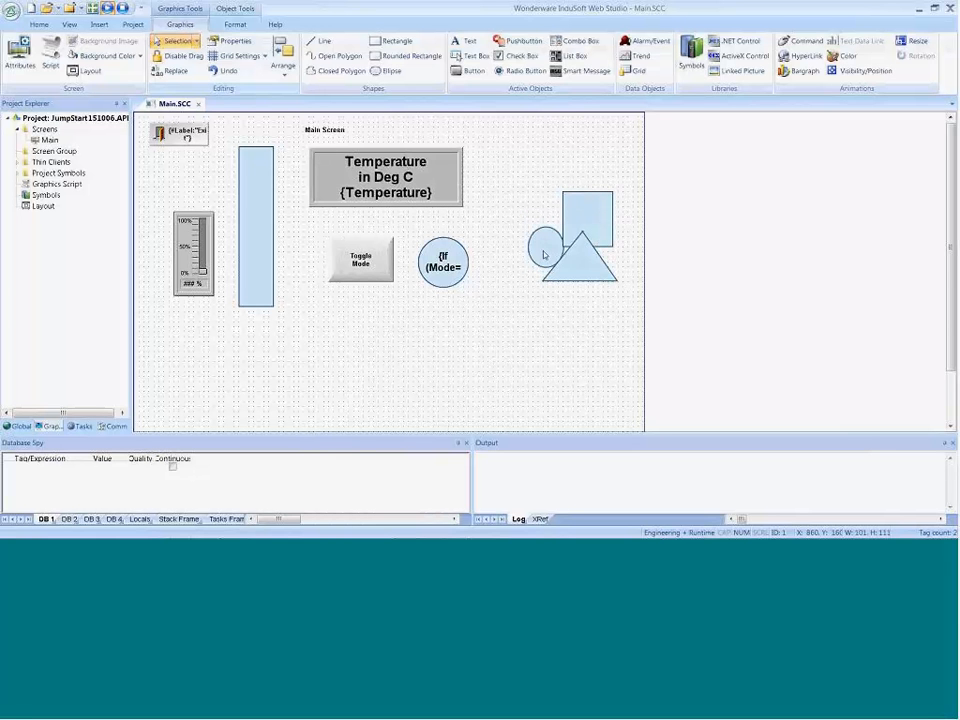
pyautogui.click(544, 254)
pyautogui.rightClick(544, 254)
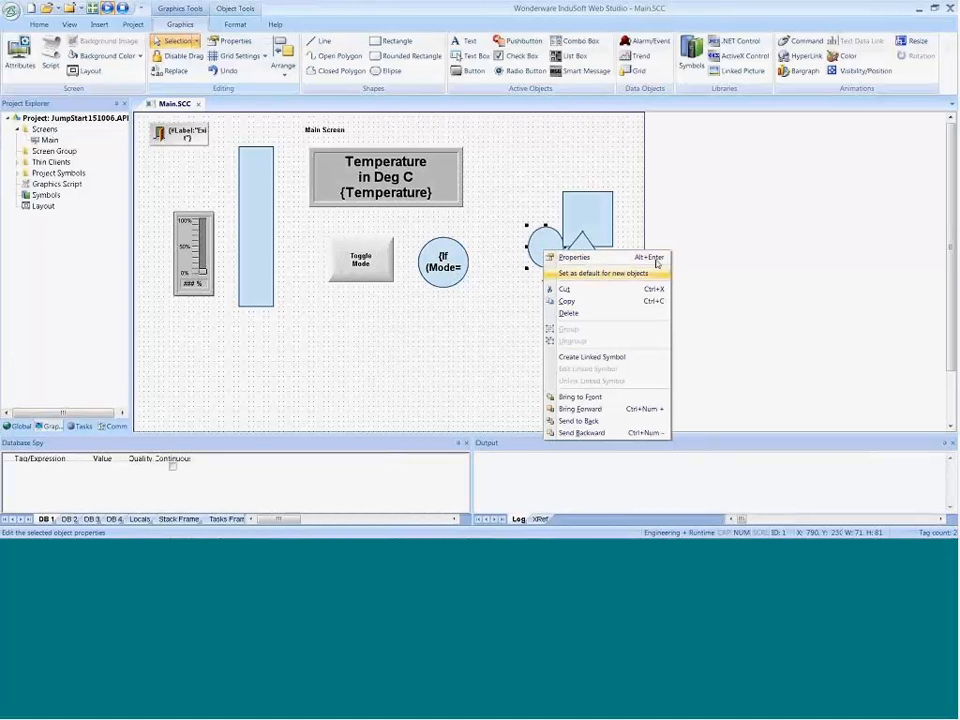
pyautogui.click(495, 350)
pyautogui.moveTo(601, 209); pyautogui.dragTo(561, 239)
# Step: Select the hidden ellipse by object ID 1 and set its background fill colour to red
pyautogui.click(196, 42)
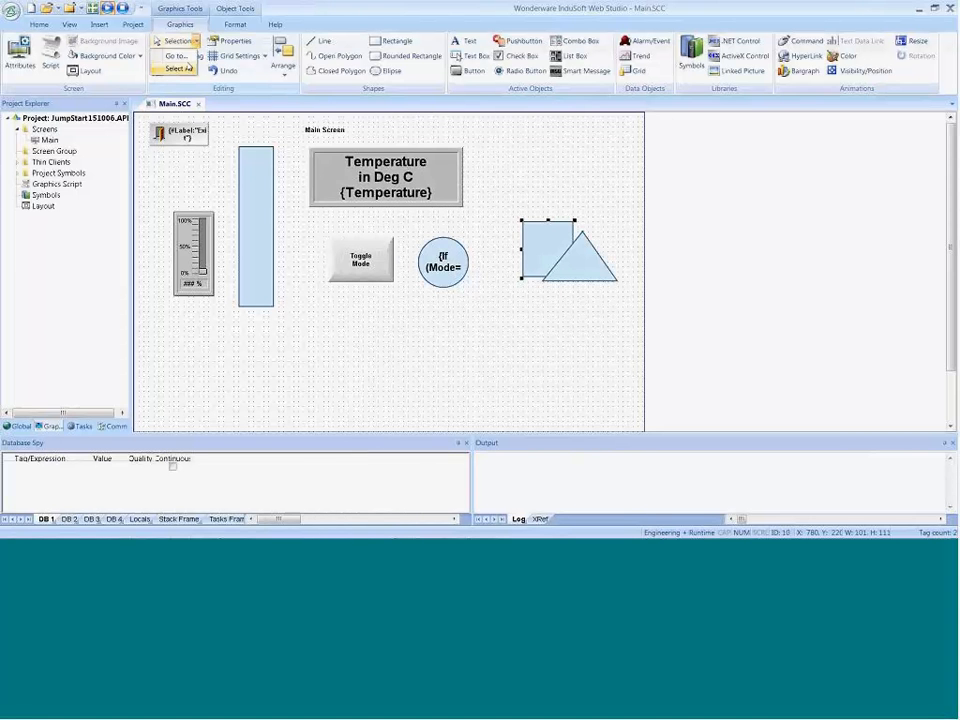
pyautogui.click(175, 71)
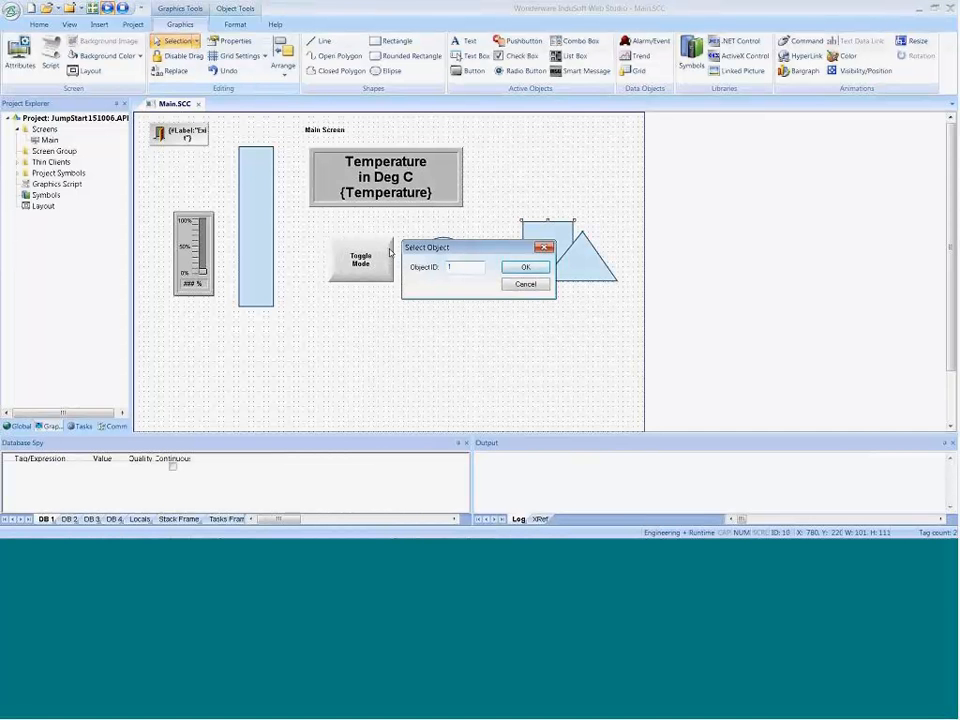
pyautogui.click(515, 268)
pyautogui.click(512, 270)
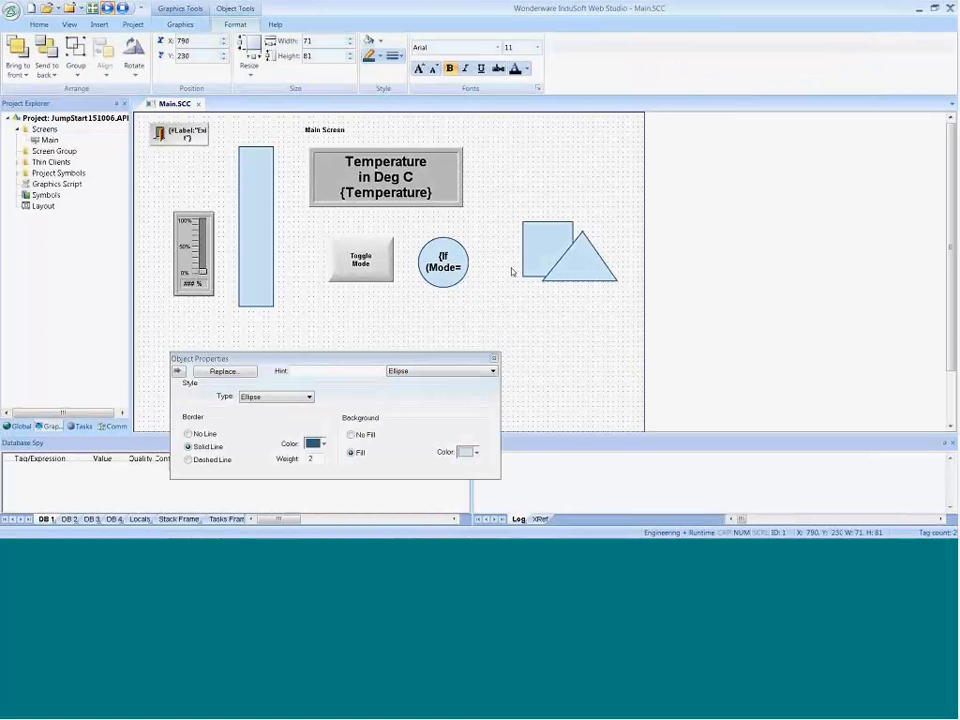
pyautogui.click(476, 452)
pyautogui.click(471, 411)
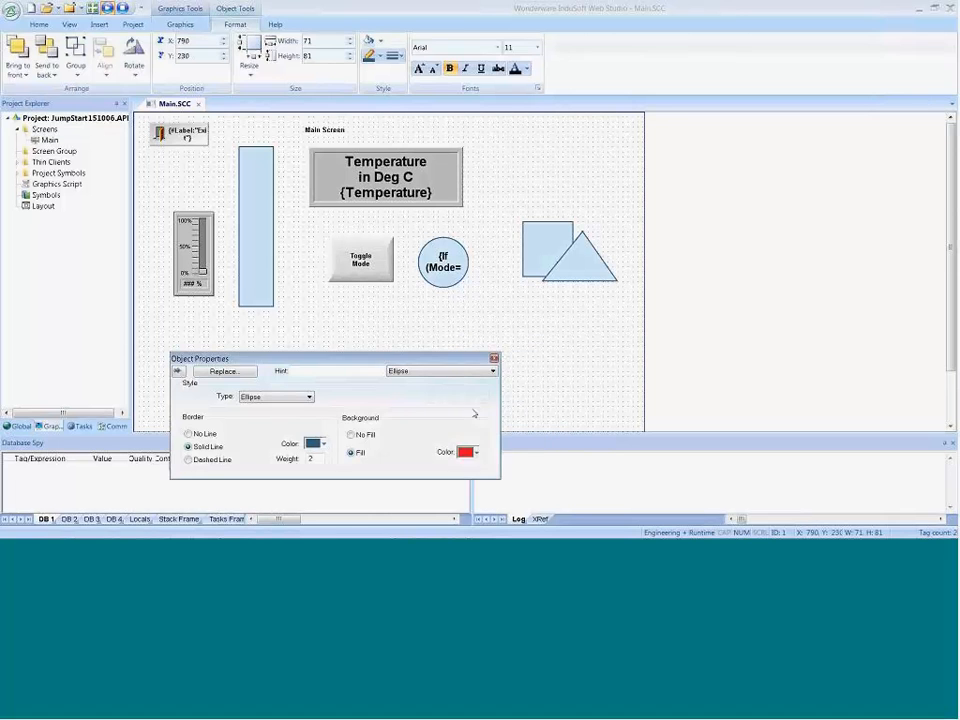
pyautogui.click(540, 386)
# Step: Move the rectangle to X 820, Y 190 to uncover part of the ellipse behind it
pyautogui.click(537, 262)
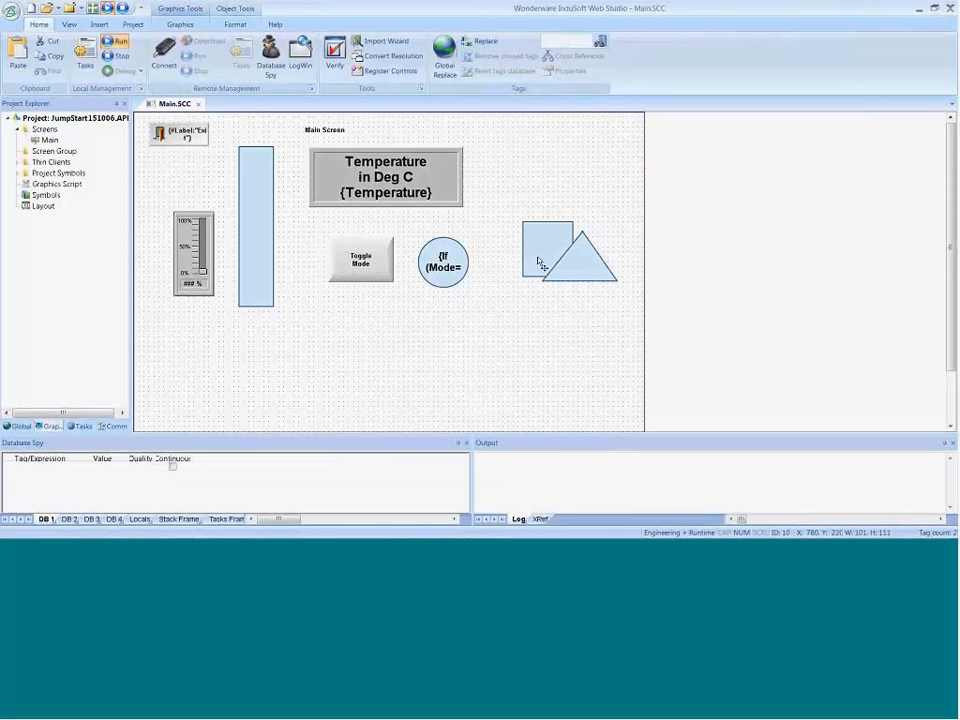
pyautogui.moveTo(537, 262); pyautogui.dragTo(560, 238)
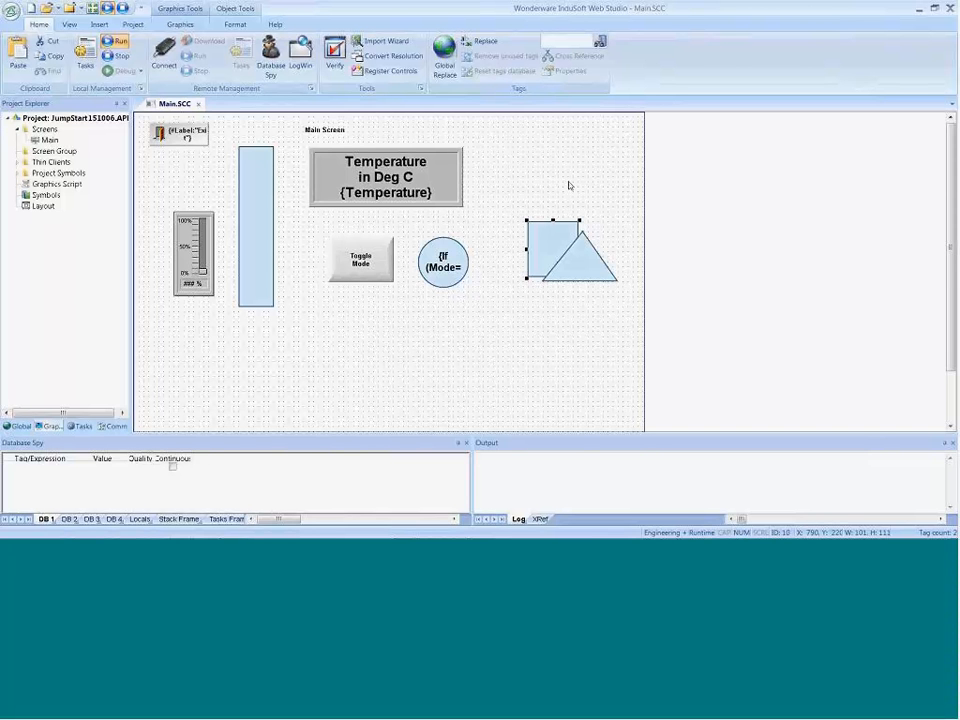
pyautogui.moveTo(564, 236); pyautogui.dragTo(579, 222)
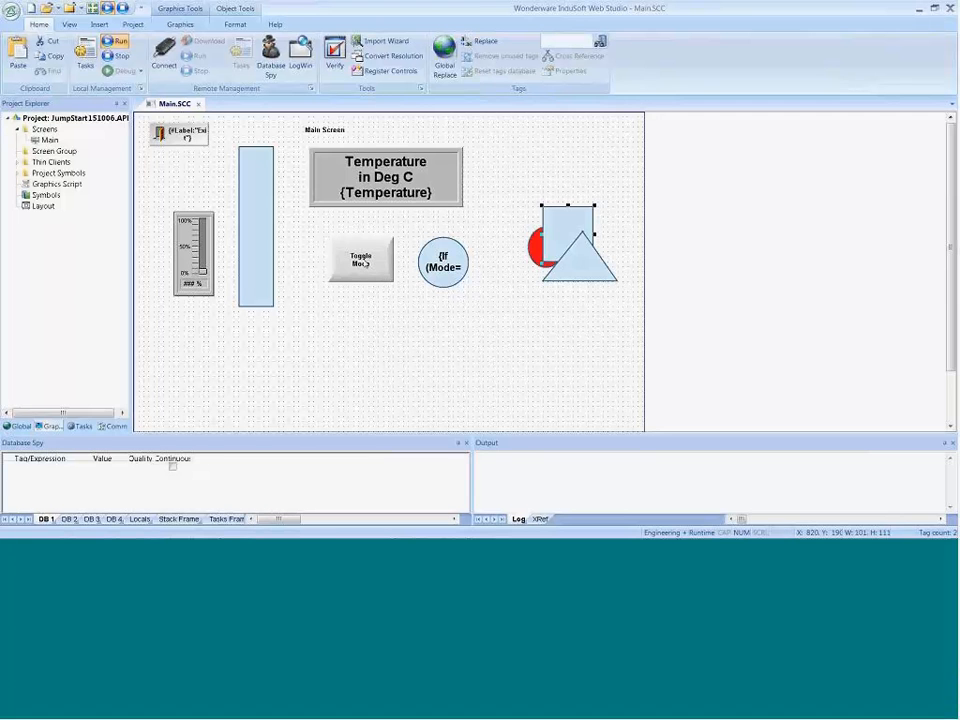
# Step: Duplicate the Toggle Mode button into a row of four copies in the empty area below the other objects
pyautogui.click(385, 262)
pyautogui.moveTo(363, 276); pyautogui.dragTo(379, 410)
pyautogui.click(476, 398)
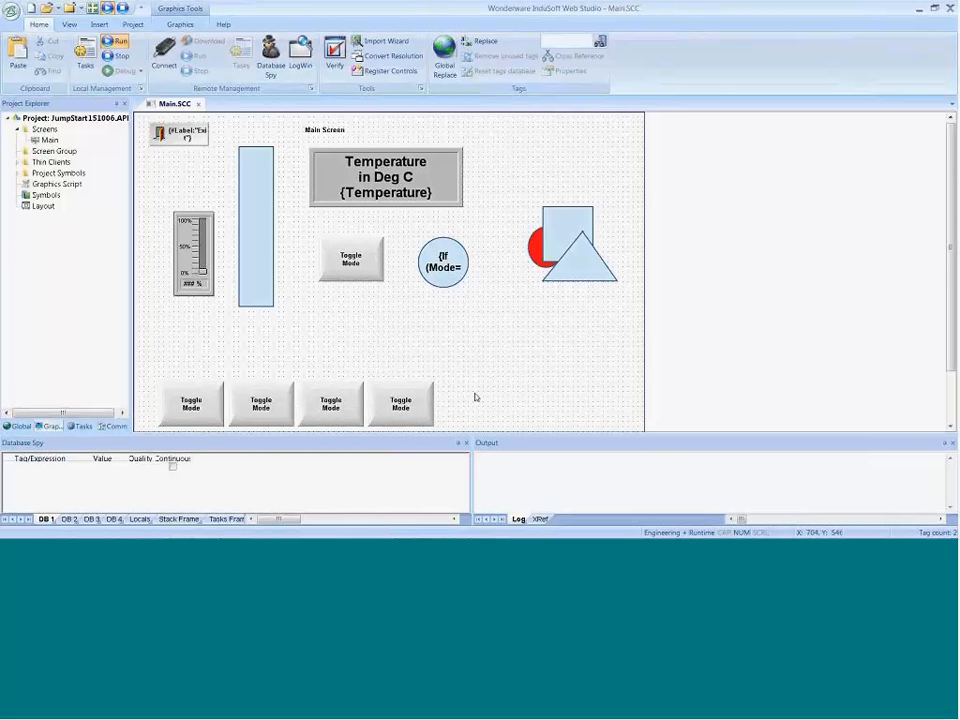
# Step: Paste another Toggle Mode button, place it at the end of the row at X 610, Y 520, and delete it
pyautogui.rightClick(414, 398)
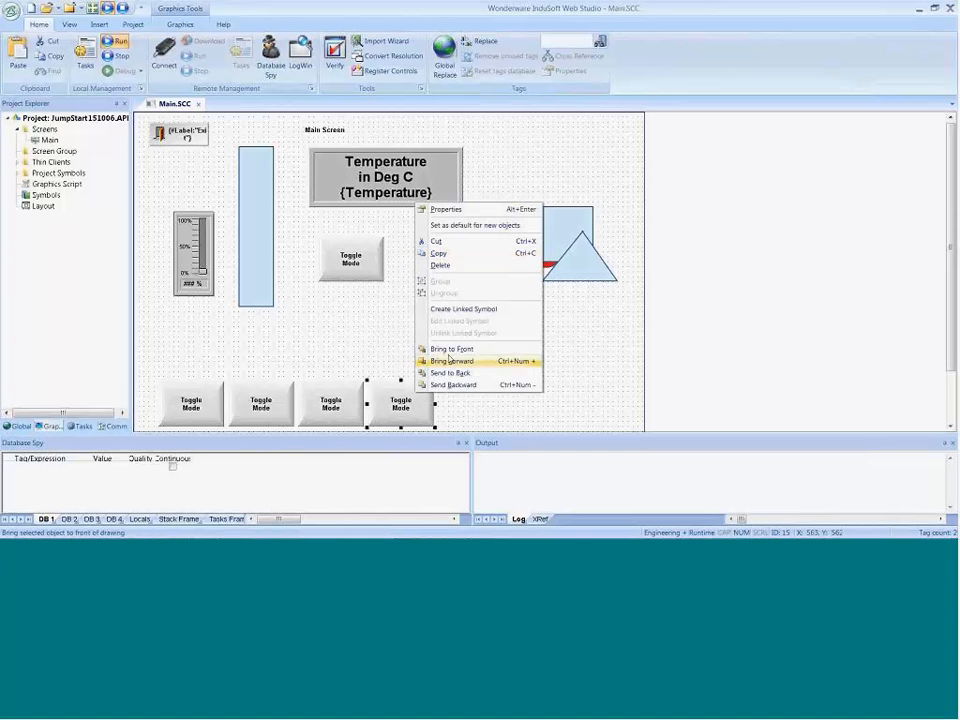
pyautogui.click(360, 356)
pyautogui.click(416, 402)
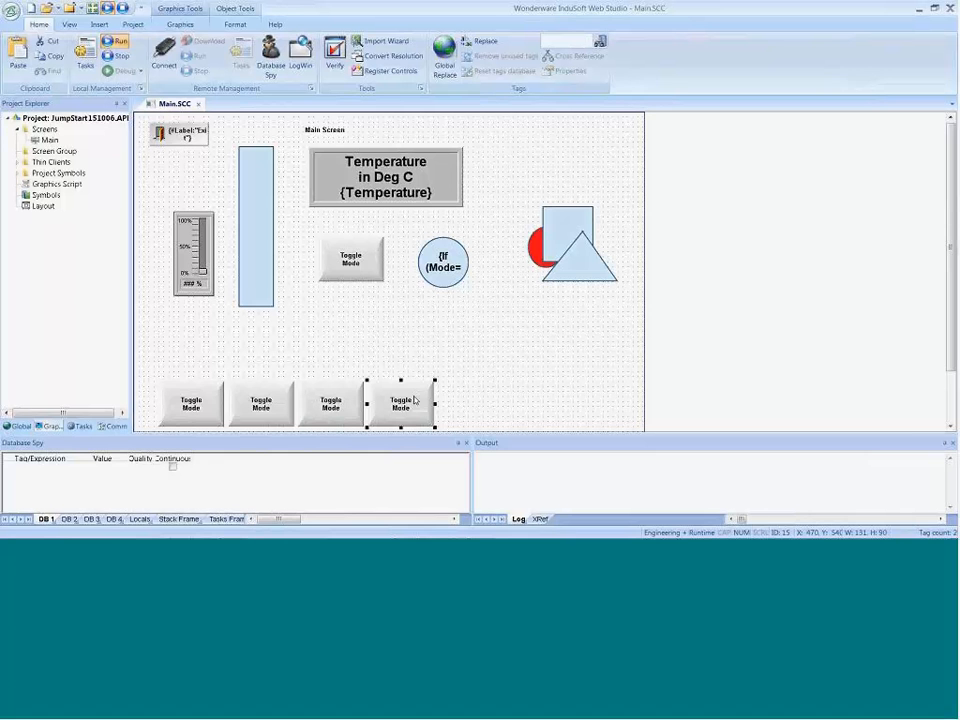
pyautogui.hotkey('ctrl', 'v')
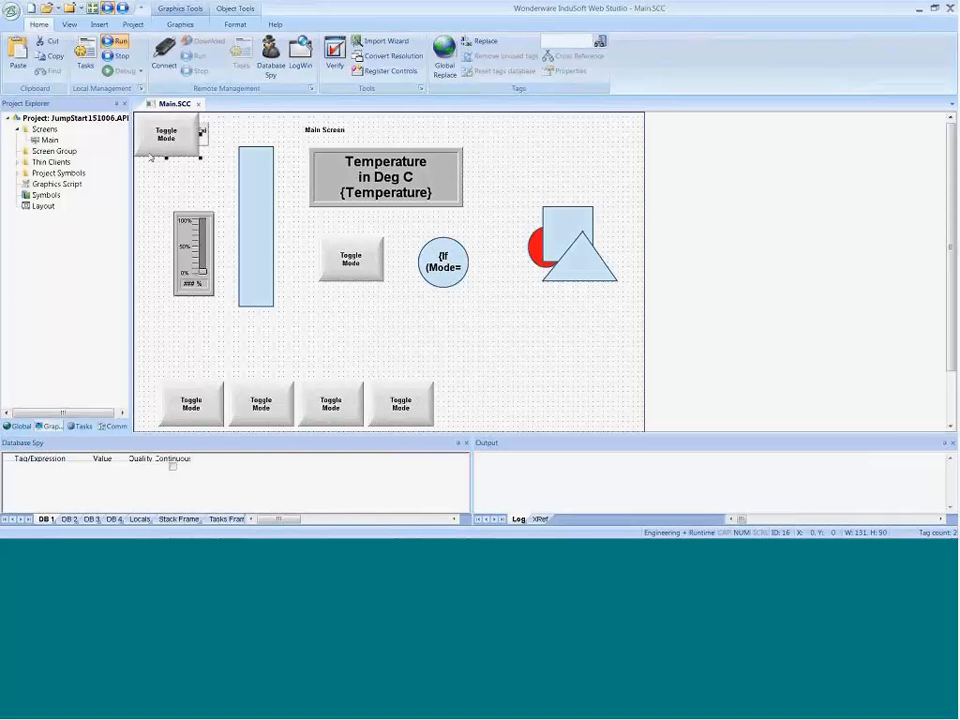
pyautogui.moveTo(174, 166); pyautogui.dragTo(460, 400)
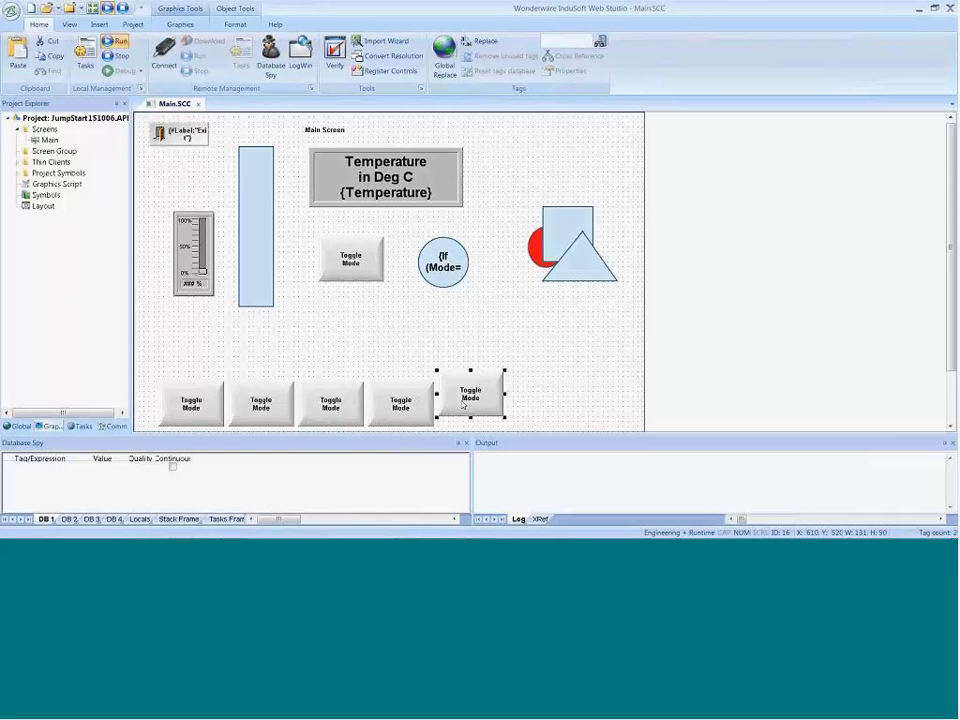
pyautogui.press('Delete')
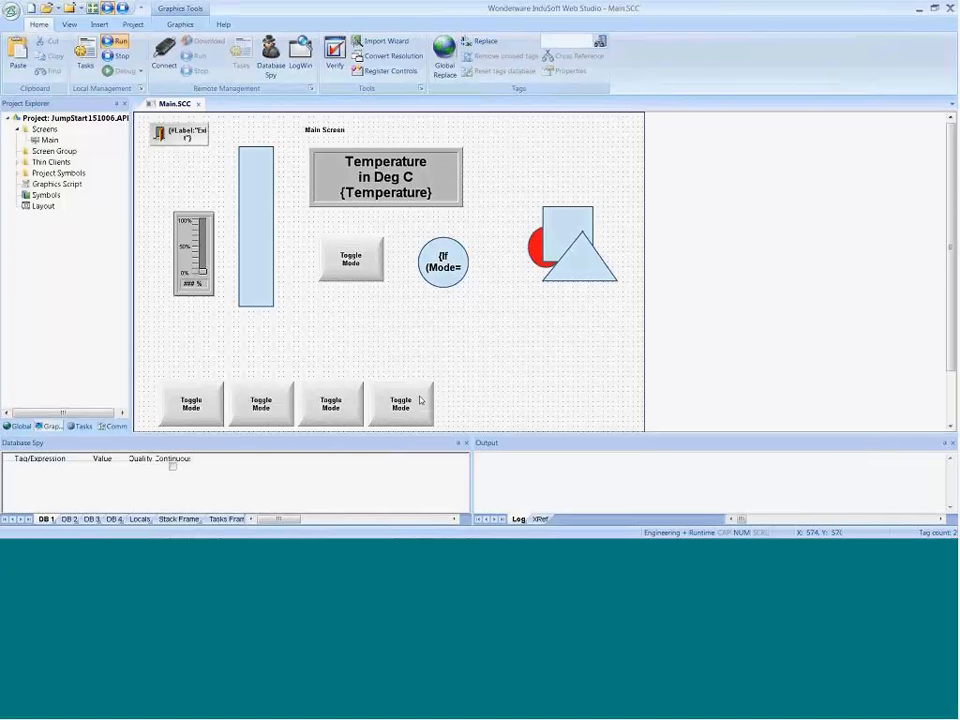
# Step: Extend the row with three more Toggle Mode copies, ending at X 880, Y 540, and shift the first button to X 20, Y 540
pyautogui.click(422, 399)
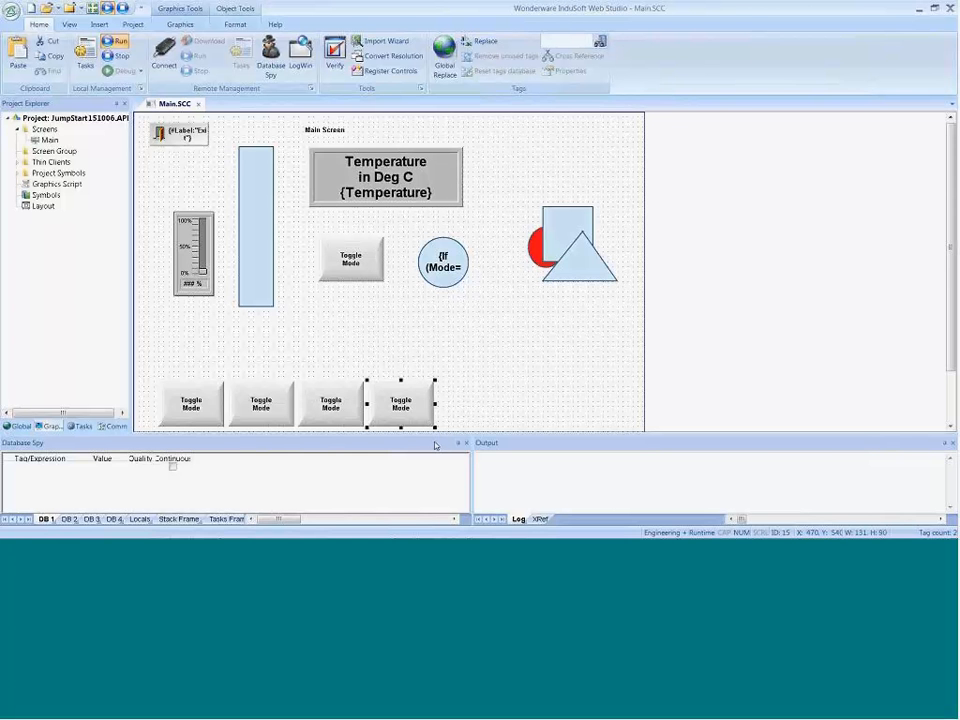
pyautogui.moveTo(400, 404); pyautogui.dragTo(614, 420)
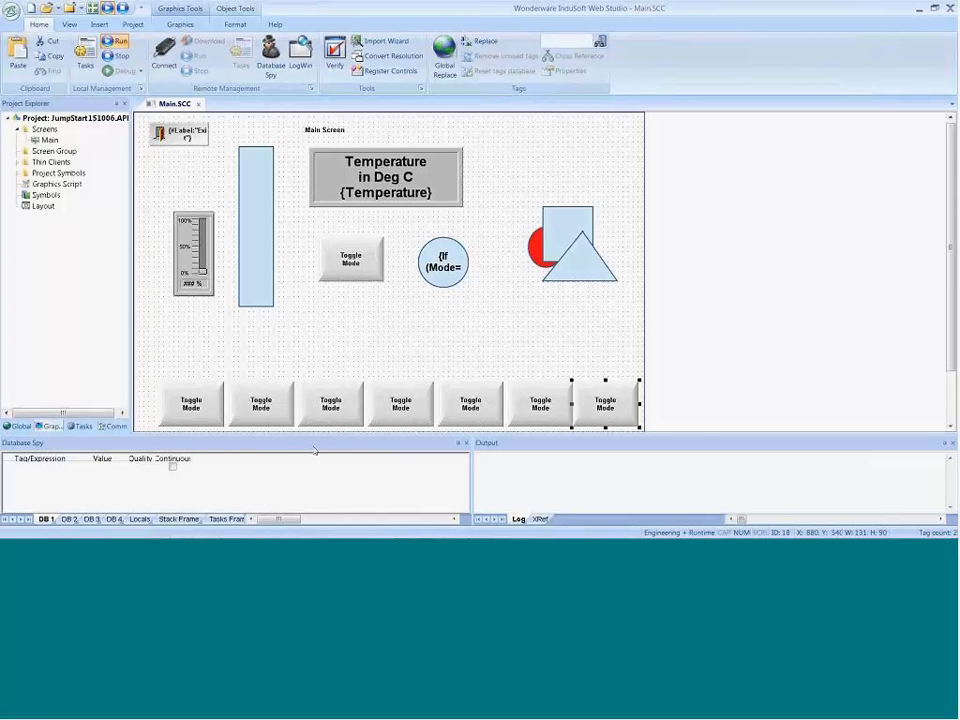
pyautogui.moveTo(208, 418); pyautogui.dragTo(193, 418)
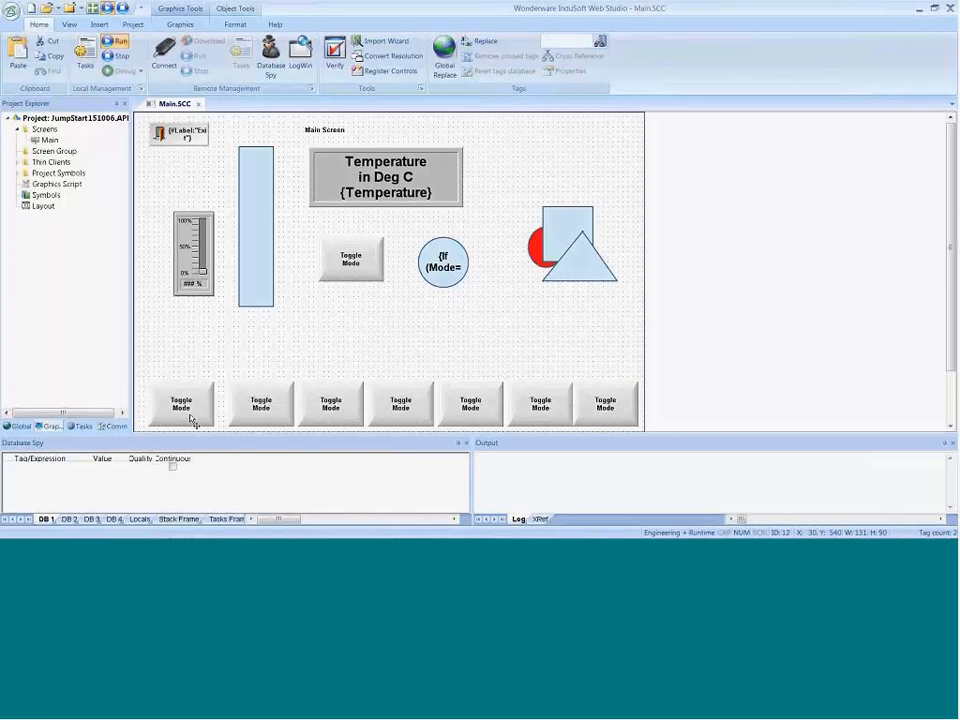
pyautogui.click(218, 368)
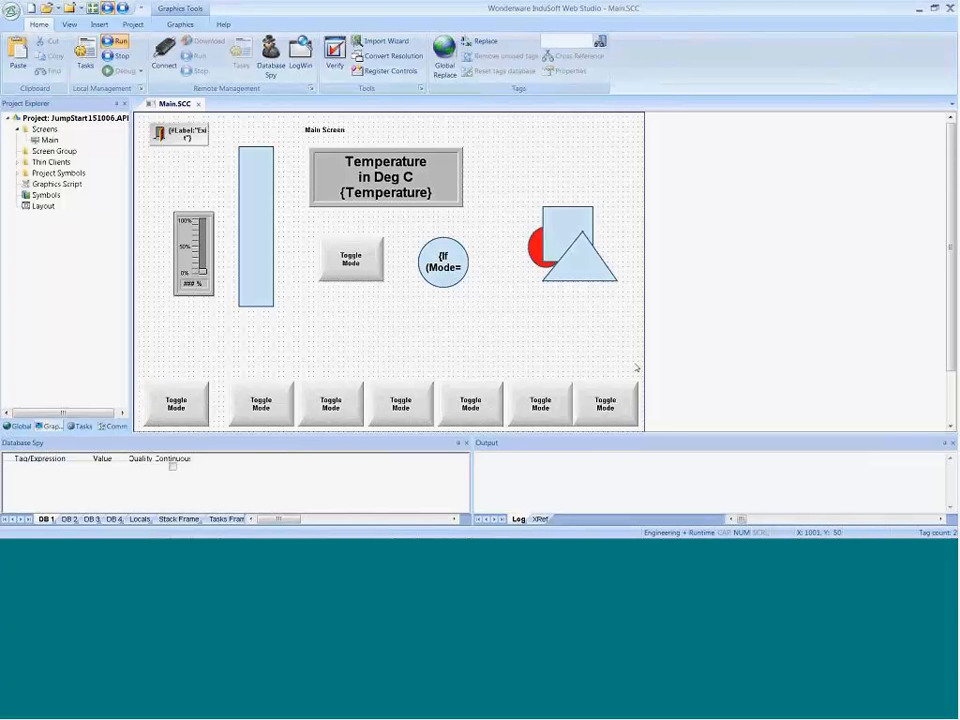
# Step: Select the seven Toggle Mode buttons in the lower row and distribute them horizontally
pyautogui.moveTo(644, 370); pyautogui.dragTo(140, 437)
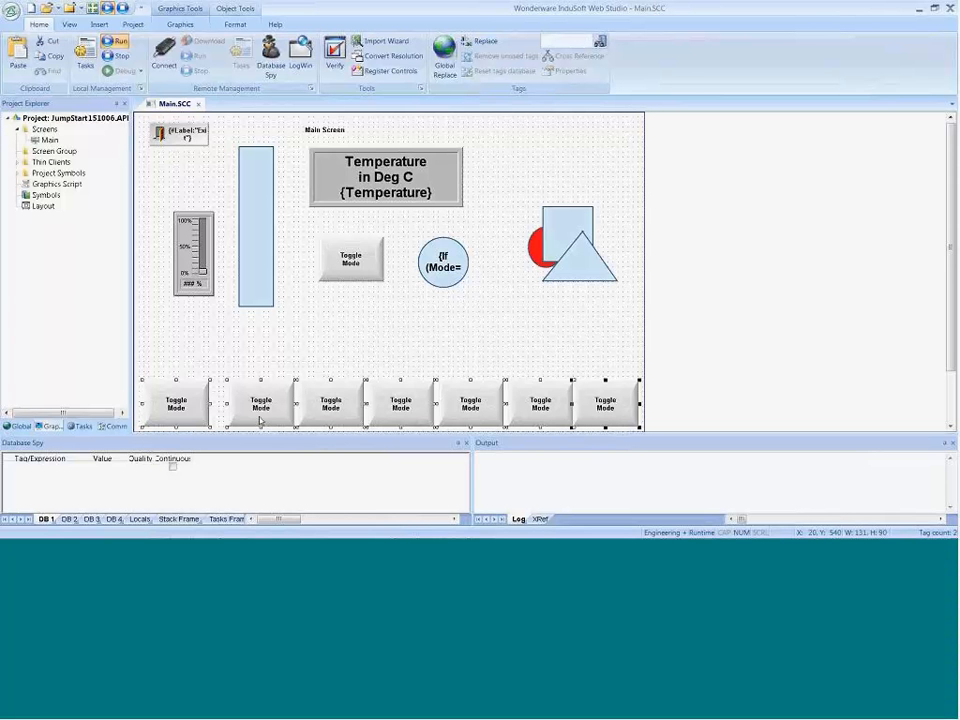
pyautogui.rightClick(411, 404)
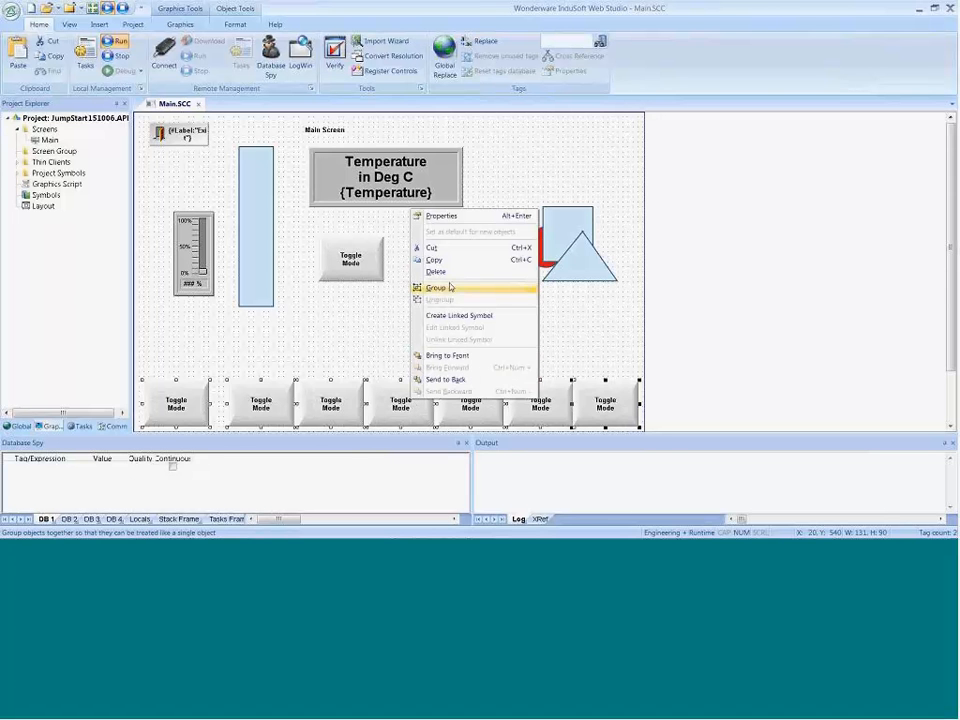
pyautogui.click(235, 23)
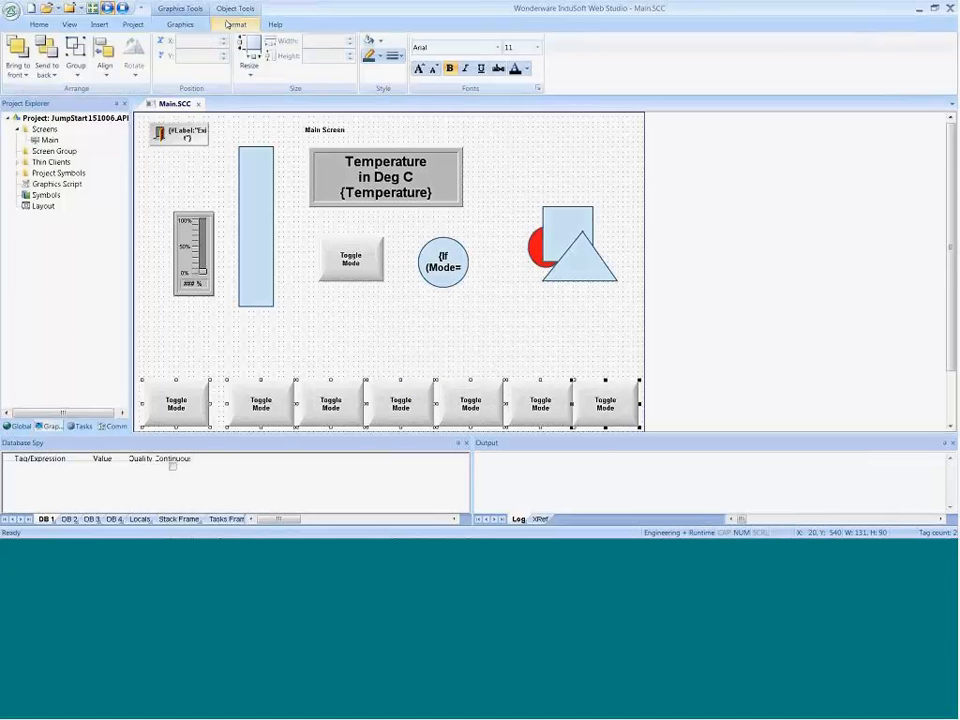
pyautogui.click(104, 64)
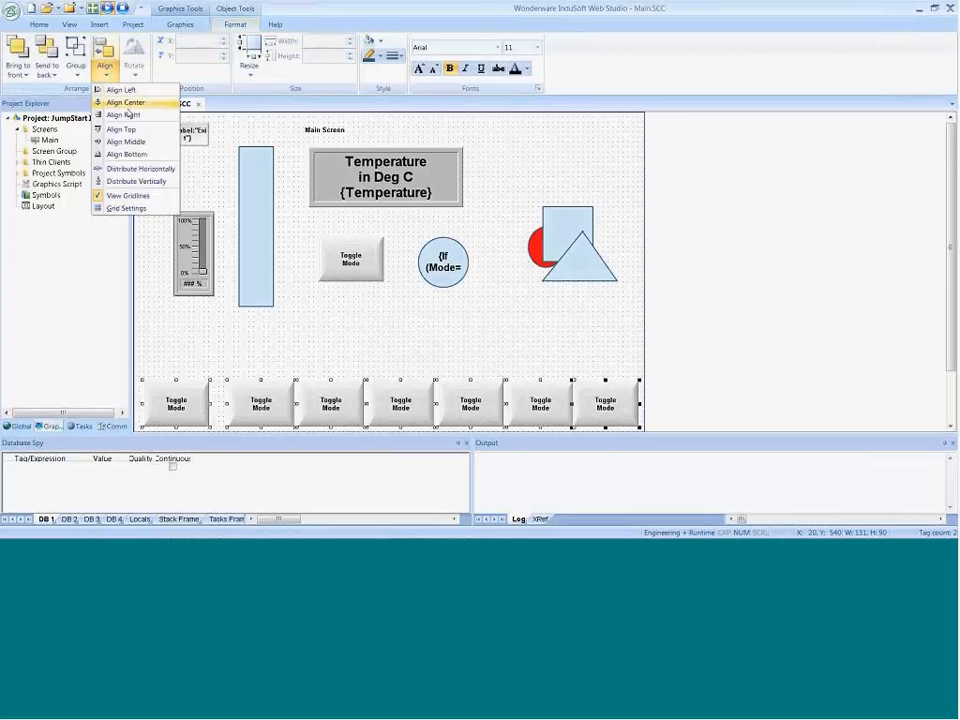
pyautogui.click(117, 170)
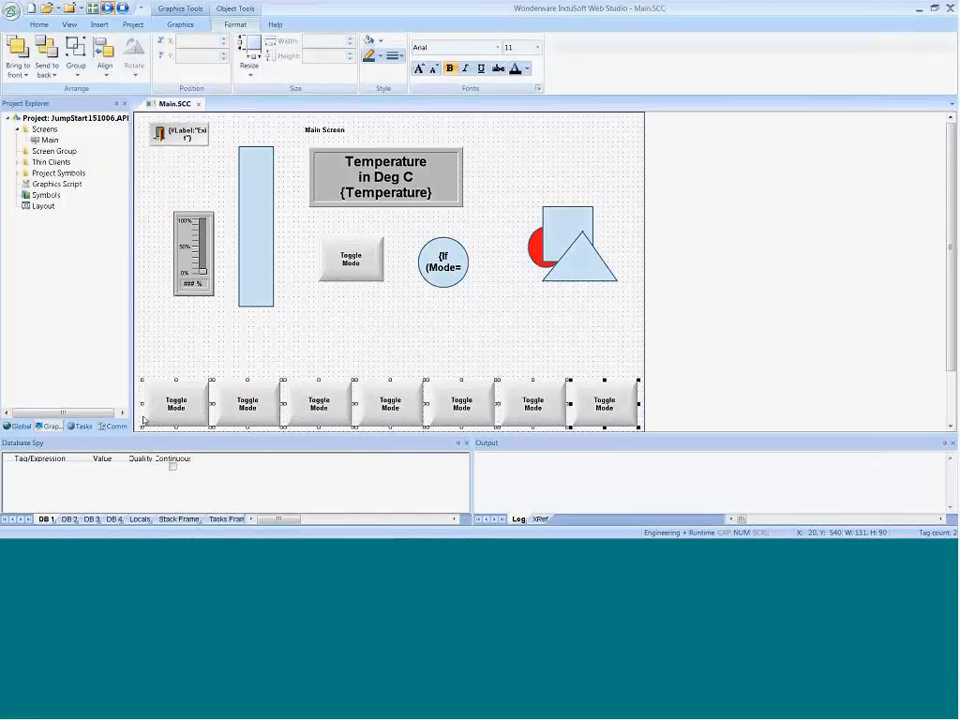
# Step: Delete all seven Toggle Mode buttons in the lower row
pyautogui.click(484, 344)
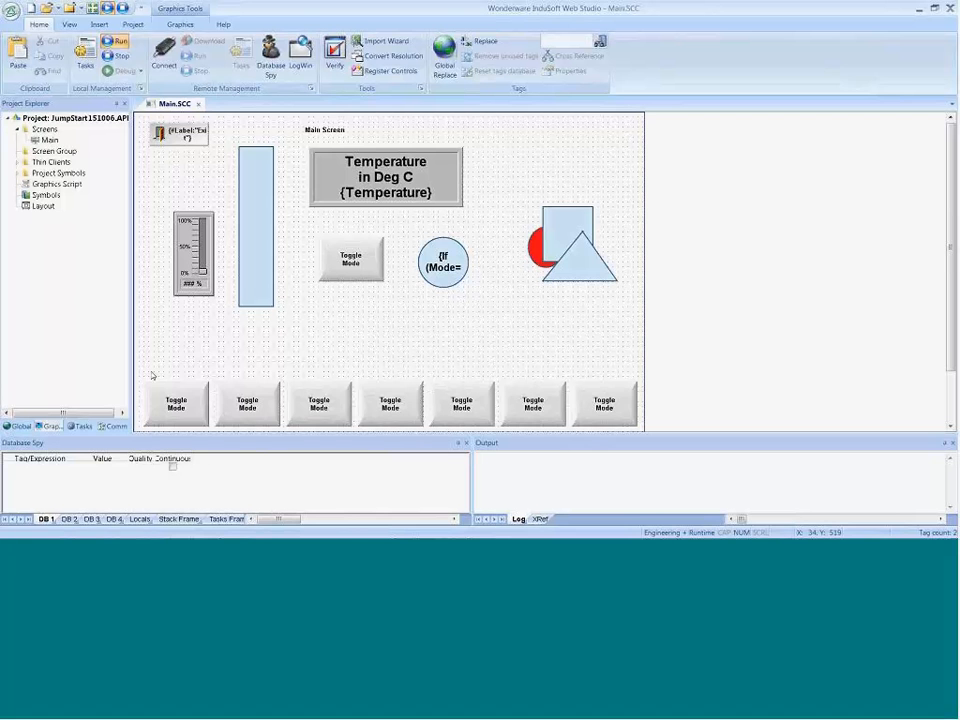
pyautogui.moveTo(143, 358); pyautogui.dragTo(634, 446)
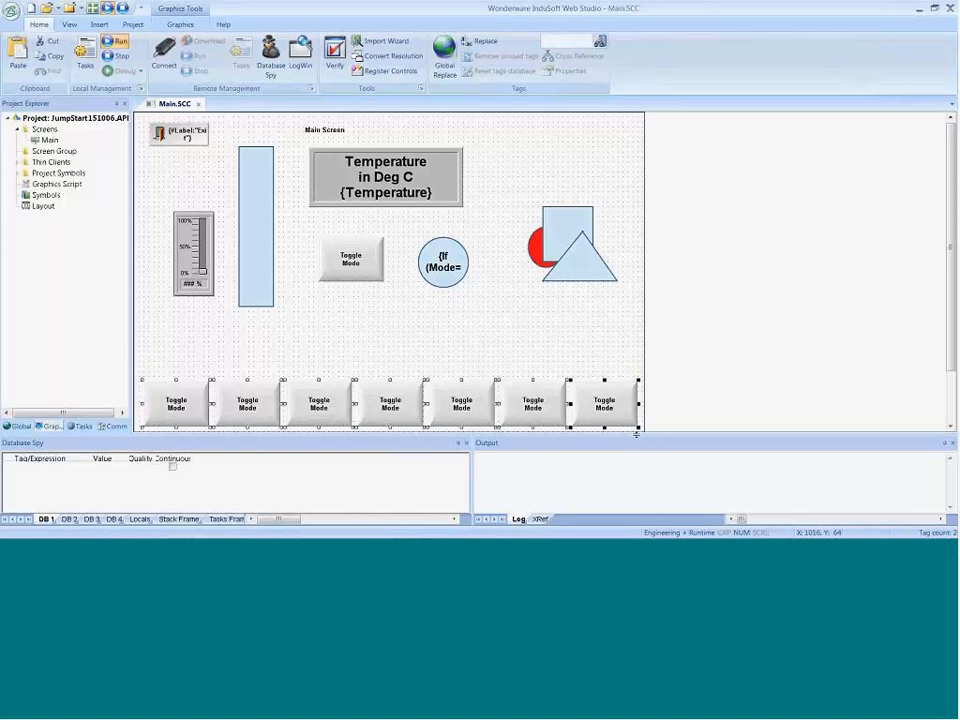
pyautogui.press('Delete')
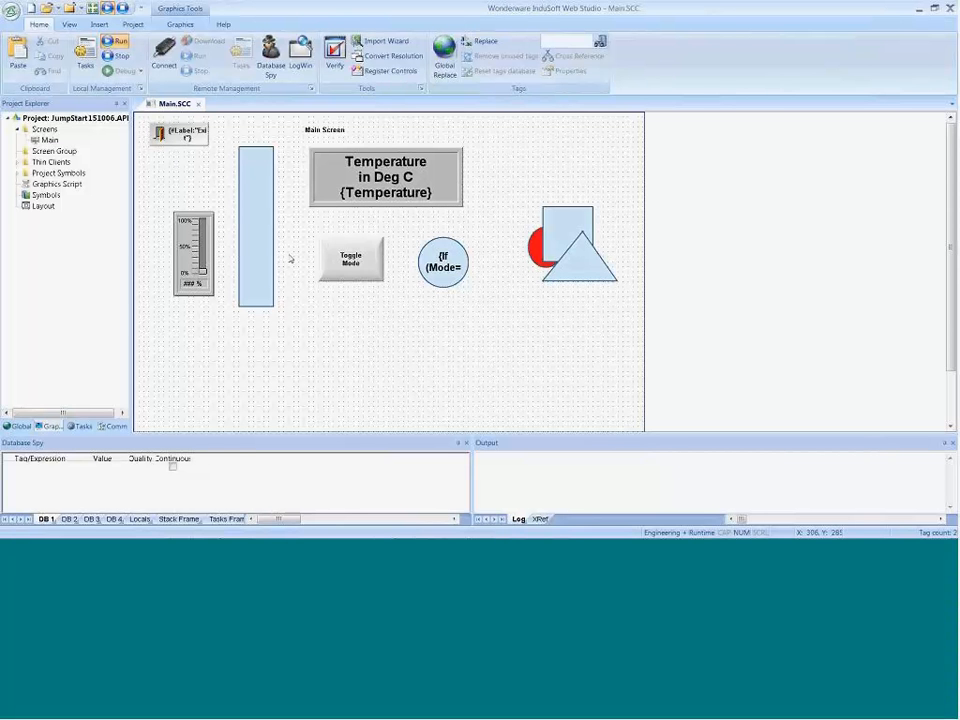
# Step: Add a text object reading "Temperature:" below the Toggle Mode button at about X 345, Y 382
pyautogui.click(322, 130)
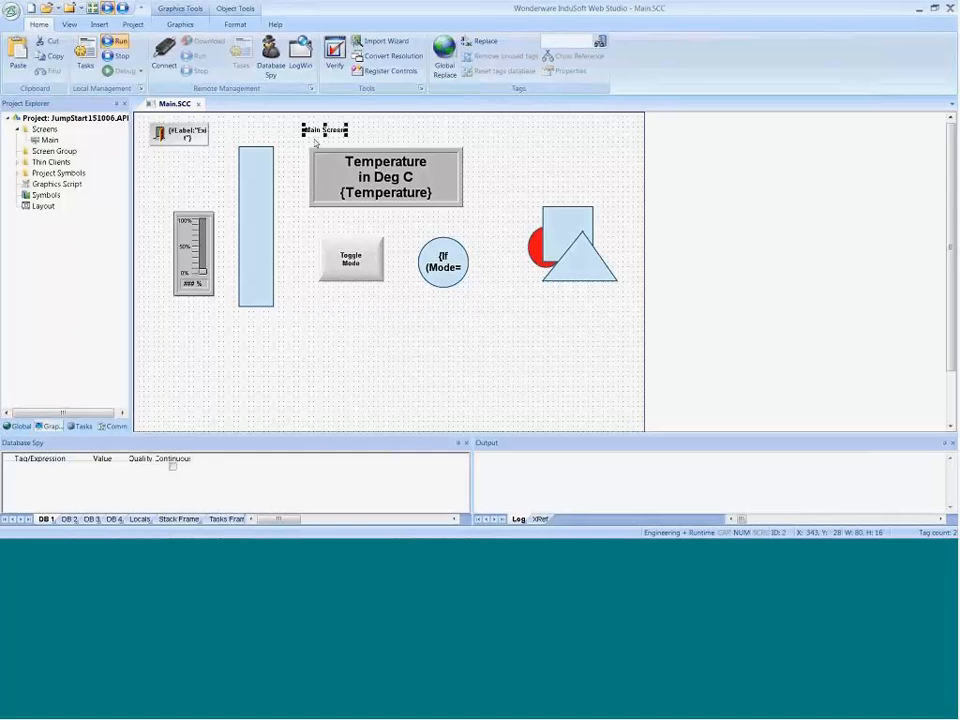
pyautogui.click(180, 25)
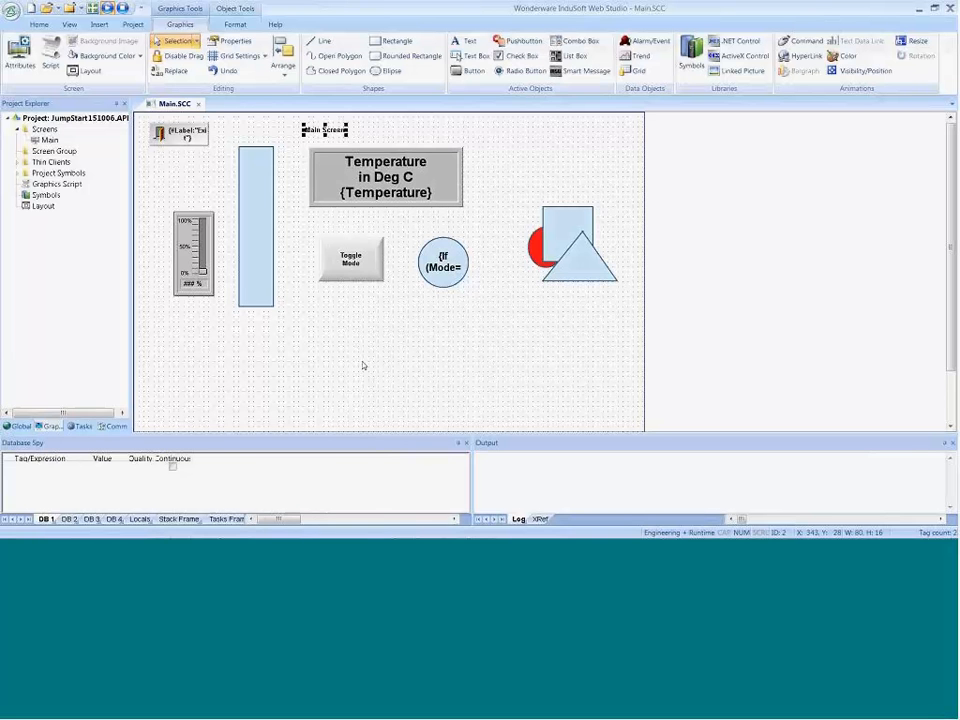
pyautogui.click(460, 41)
pyautogui.click(458, 41)
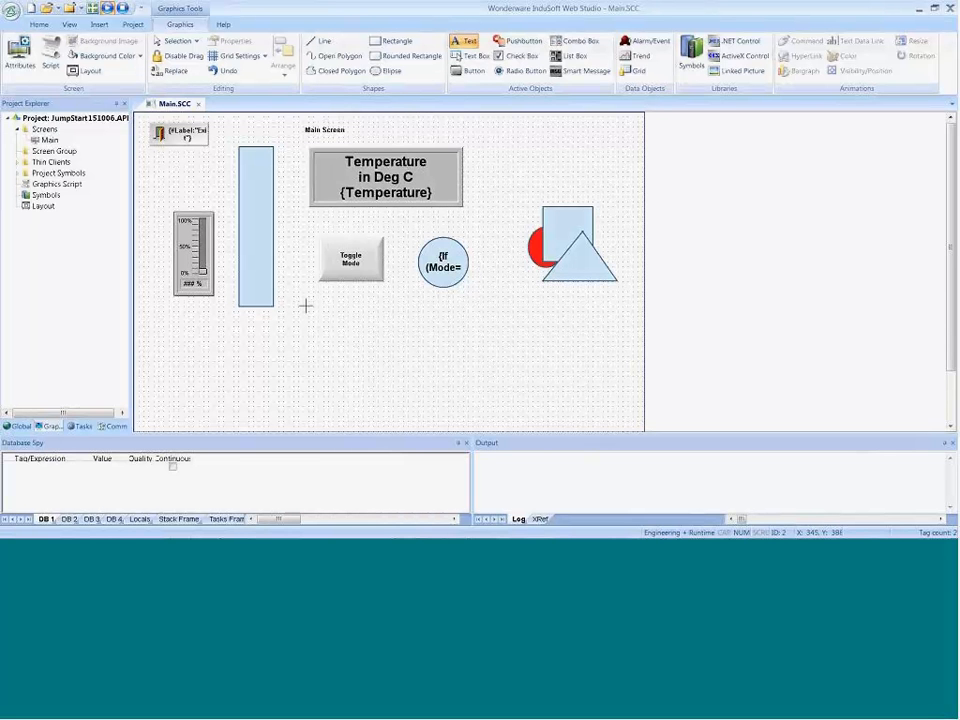
pyautogui.click(307, 308)
pyautogui.write('Te')
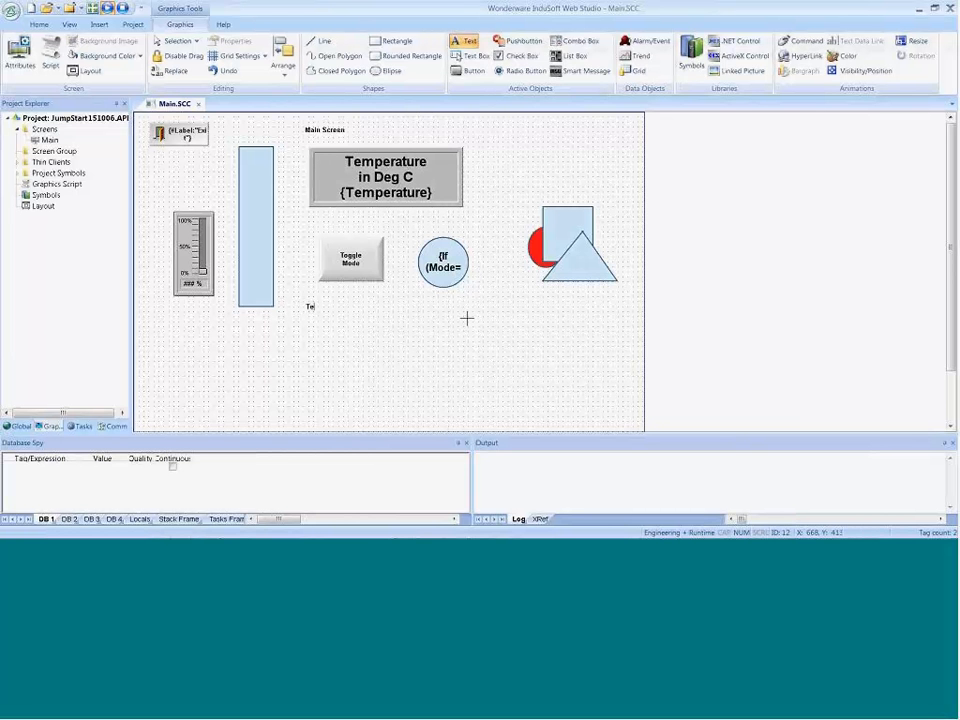
pyautogui.write('mperature:')
pyautogui.press('Escape')
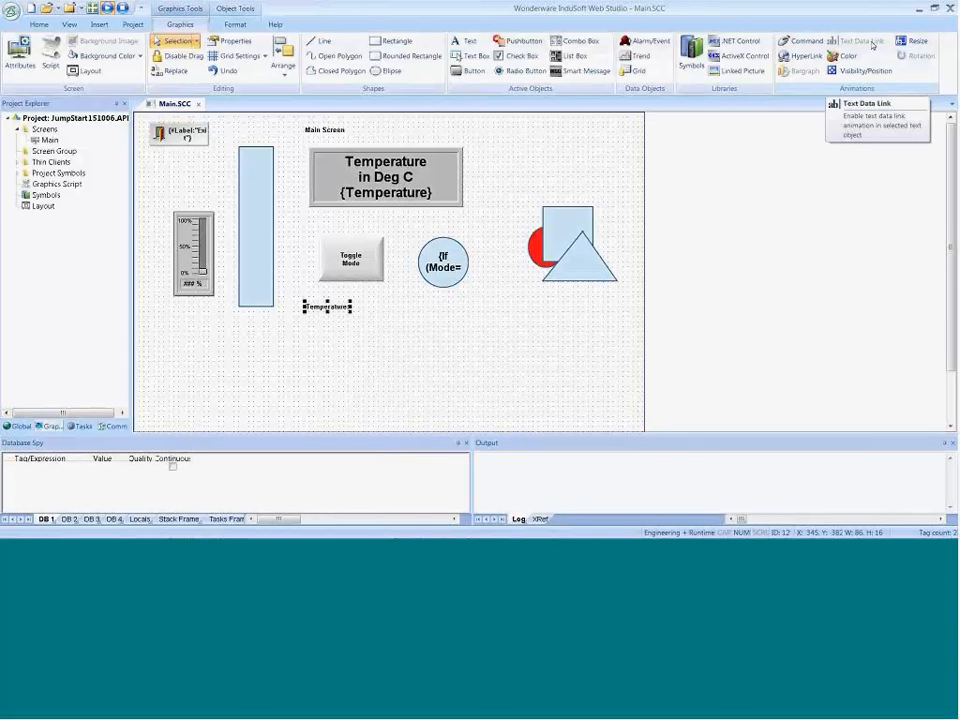
# Step: Start a second text object immediately after the "Temperature:" label
pyautogui.click(393, 329)
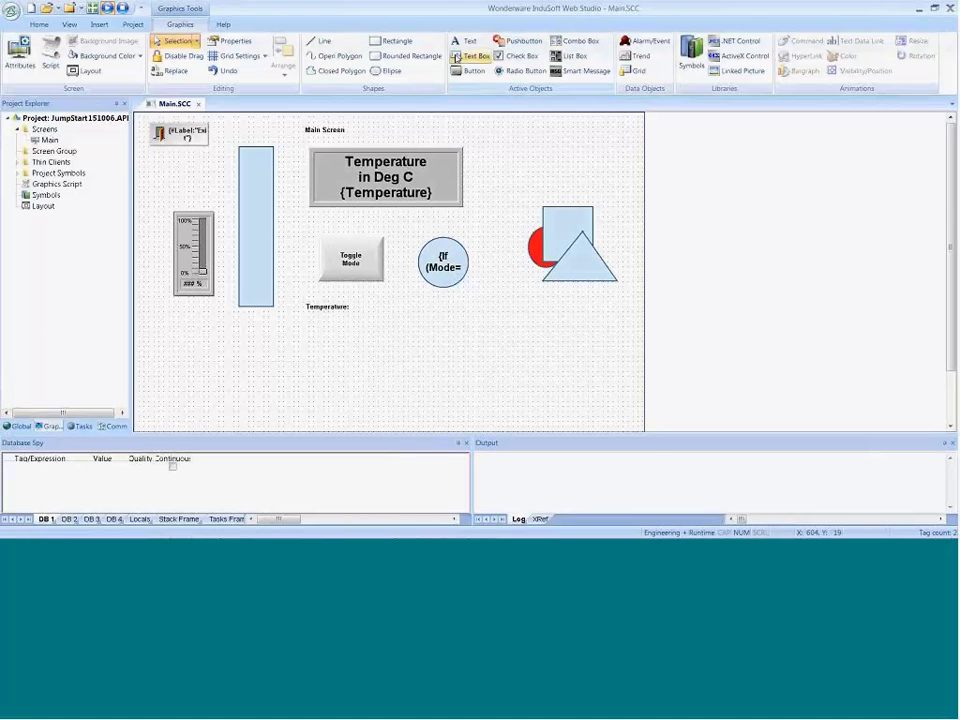
pyautogui.click(465, 40)
pyautogui.click(353, 306)
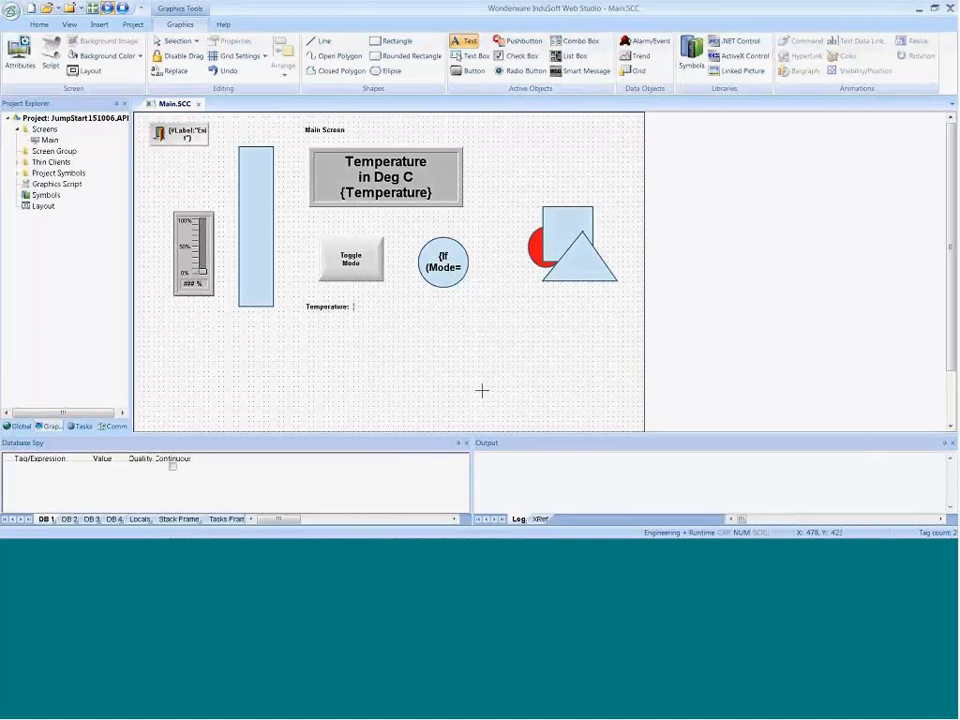
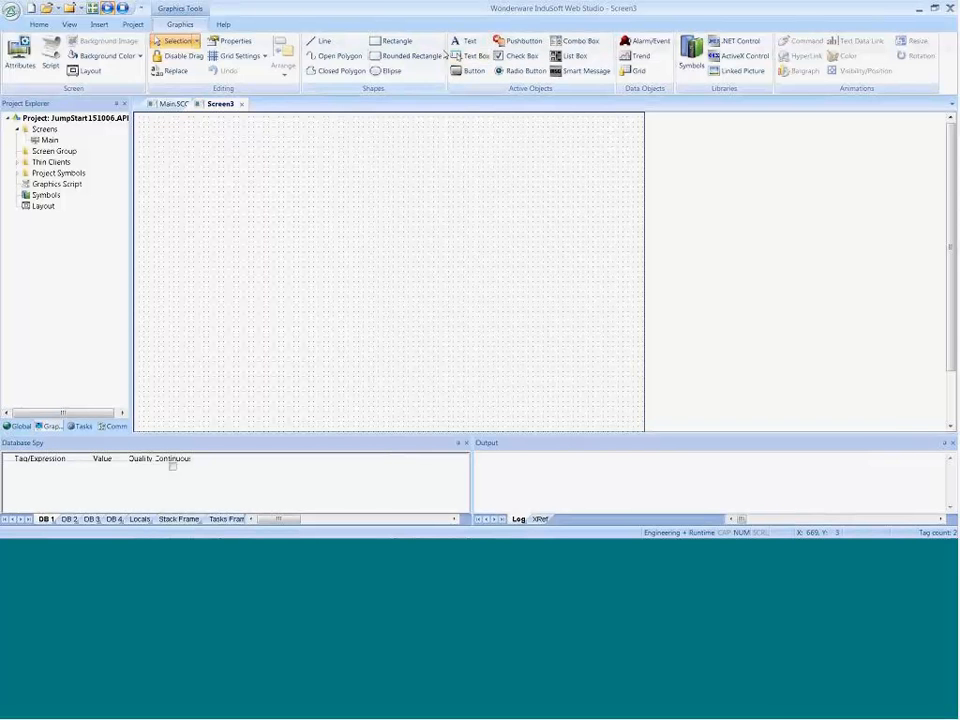
# Step: Add a text object reading "Screen 2" near the top of the new screen, at about X 261, Y 51
pyautogui.click(466, 40)
pyautogui.click(268, 137)
pyautogui.write('Screen 2')
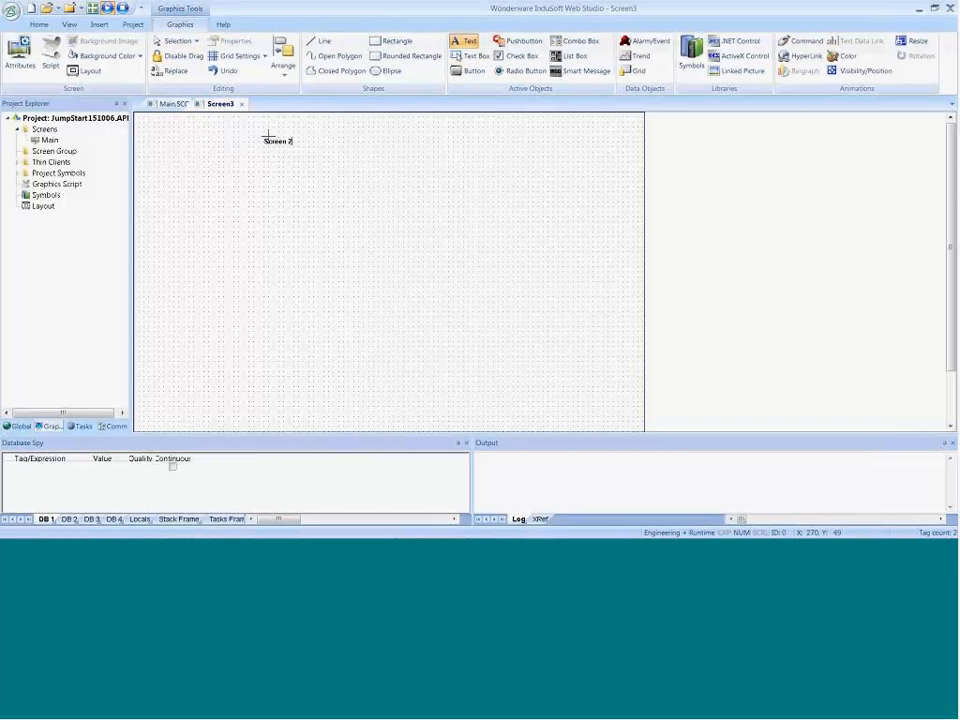
pyautogui.press('Return')
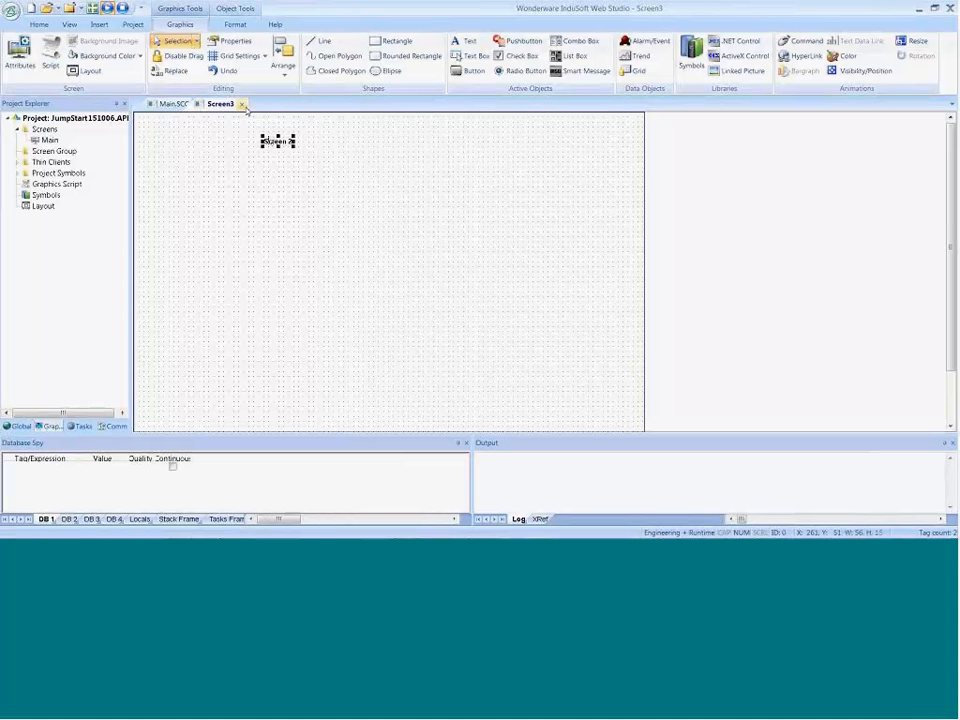
# Step: Close the new screen and save it as Screen2.scc in the project's Screen folder
pyautogui.click(241, 104)
pyautogui.click(429, 318)
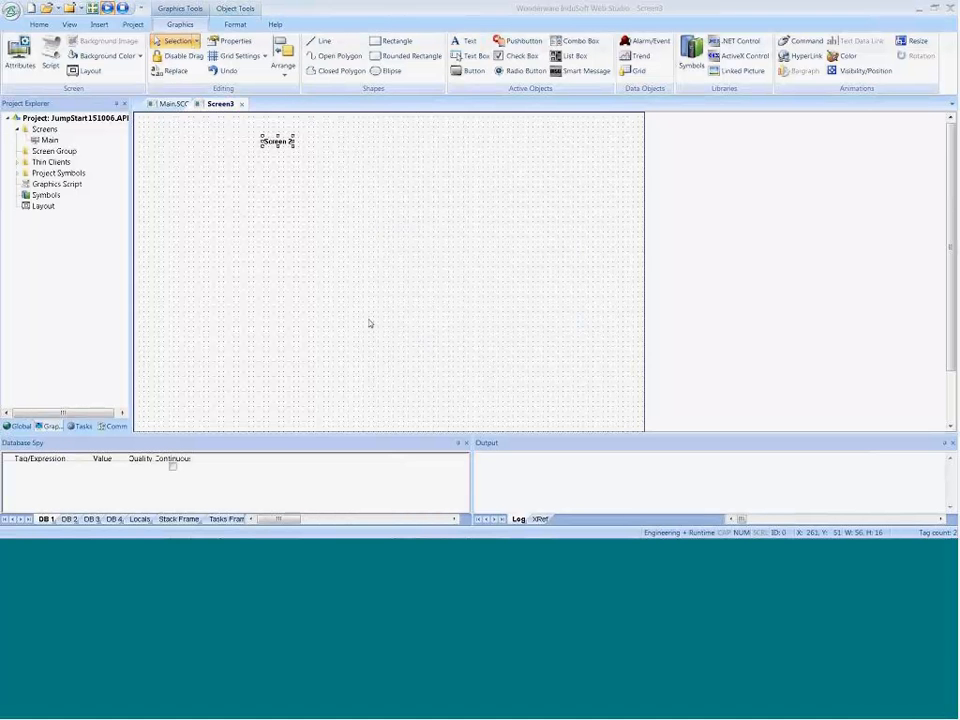
pyautogui.click(117, 316)
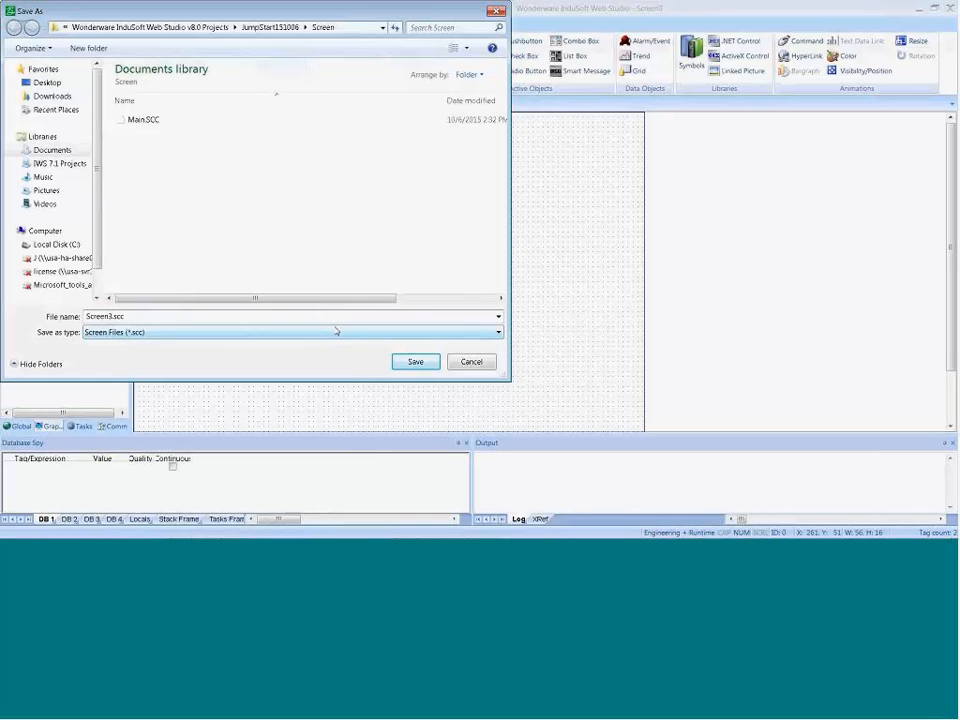
pyautogui.press('BackSpace')
pyautogui.write('2')
pyautogui.click(413, 363)
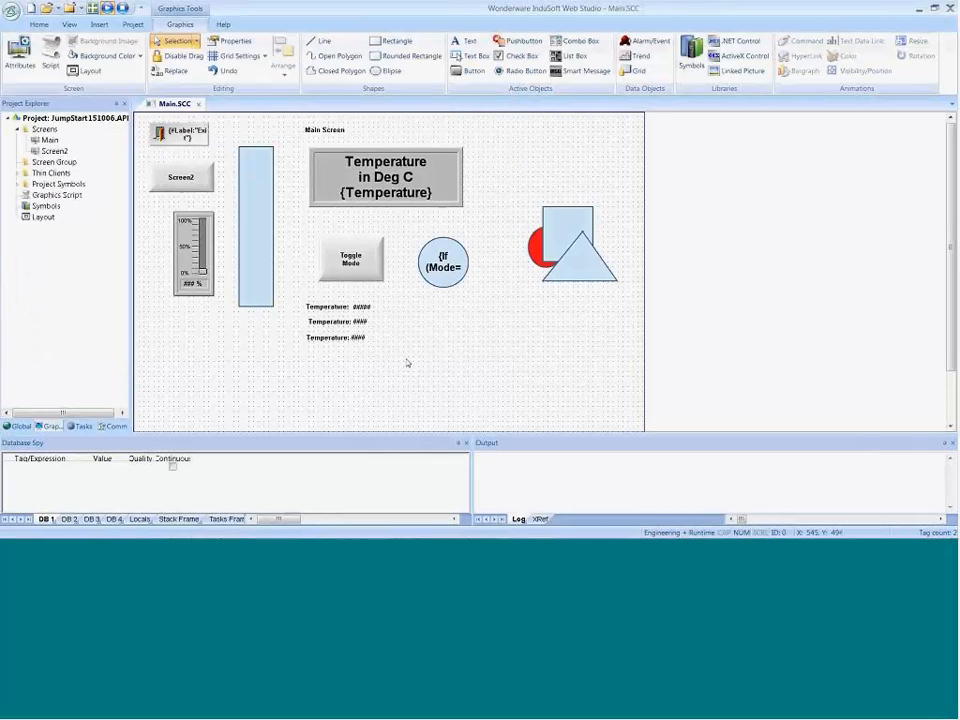
# Step: Set the Open Screen command of the Screen2 button on the Main screen to Screen2.scc
pyautogui.click(181, 185)
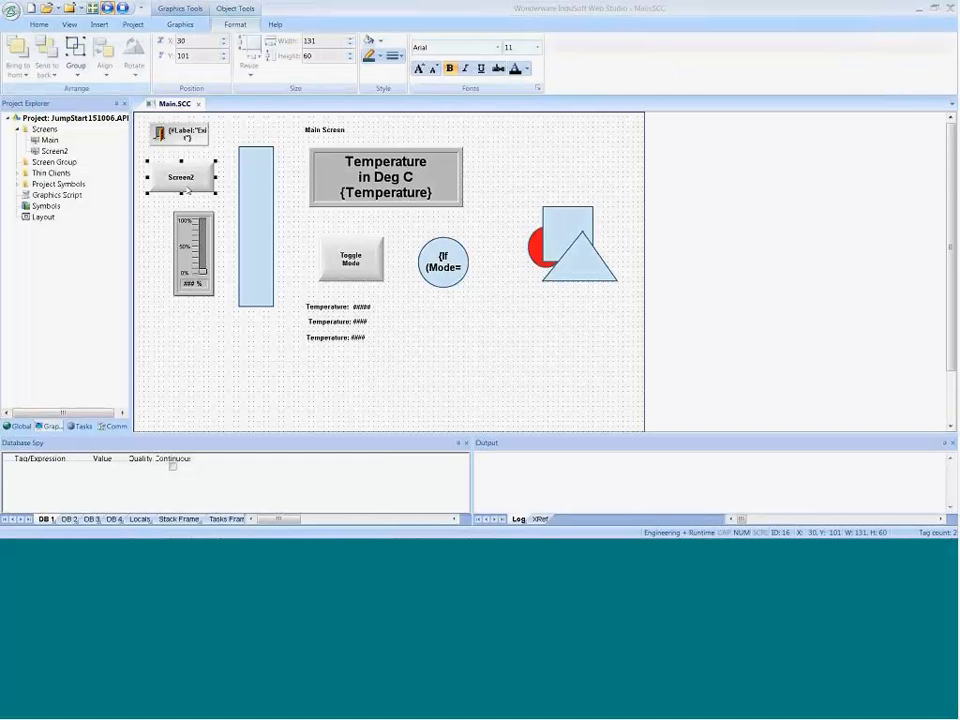
pyautogui.doubleClick(187, 190)
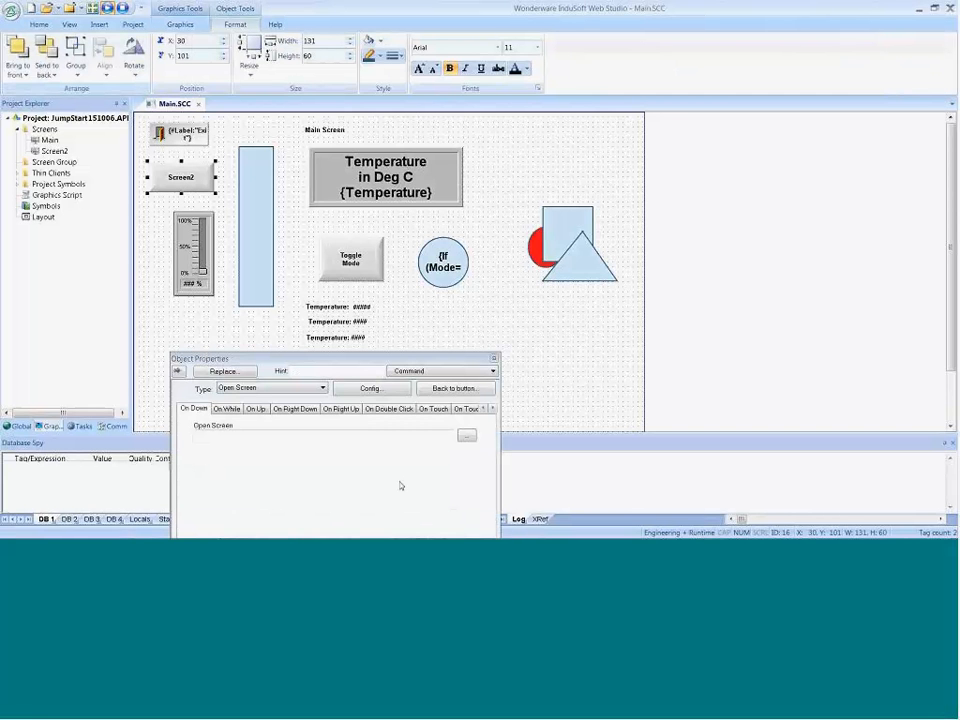
pyautogui.click(467, 436)
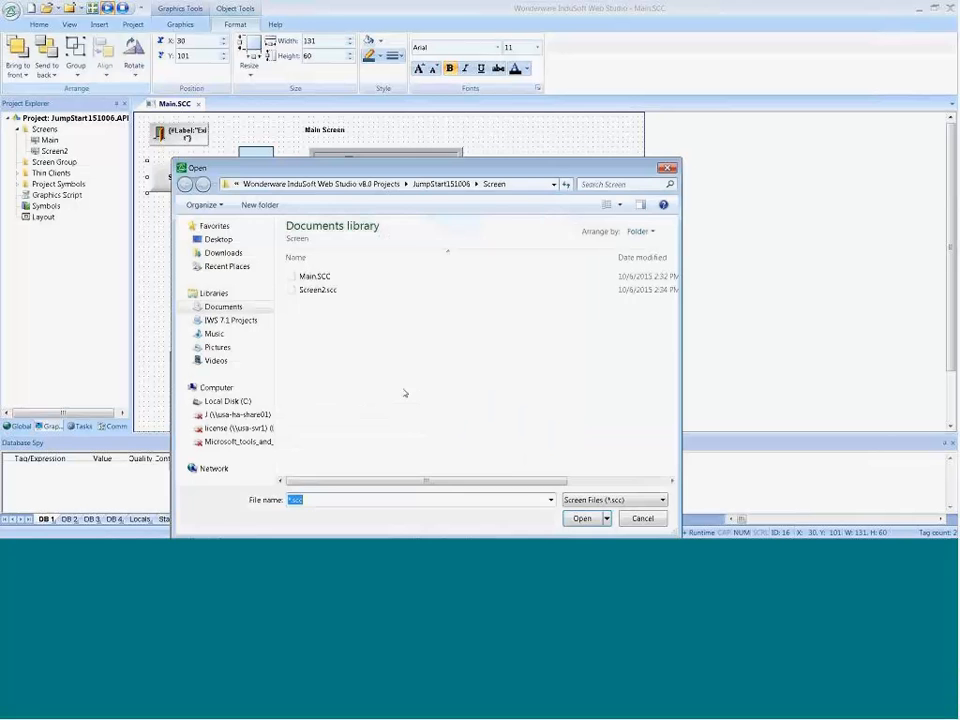
pyautogui.click(315, 290)
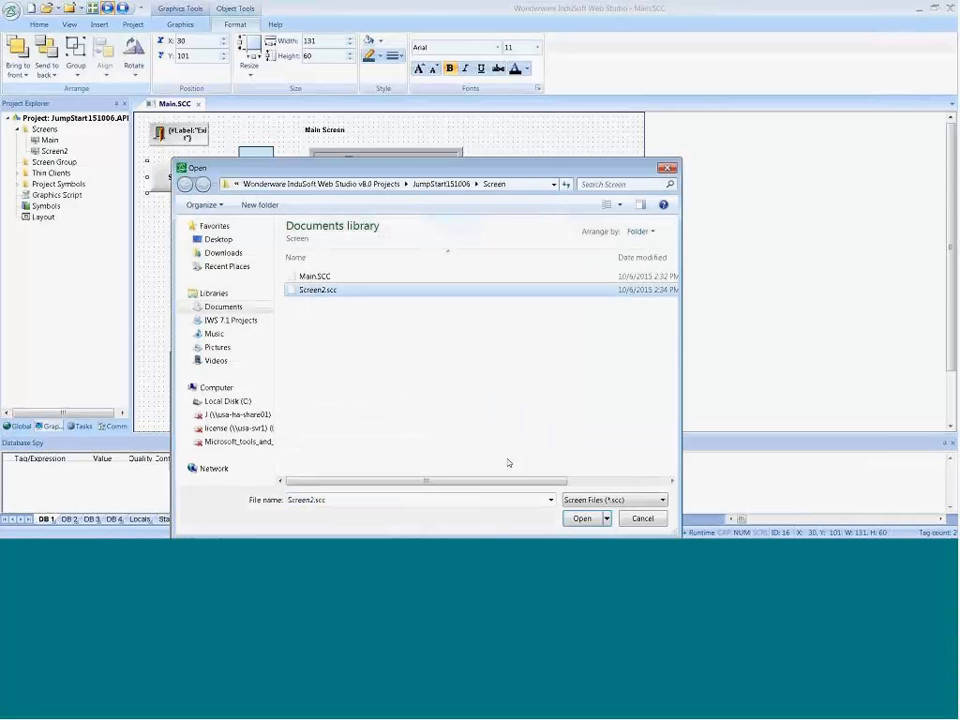
pyautogui.click(580, 518)
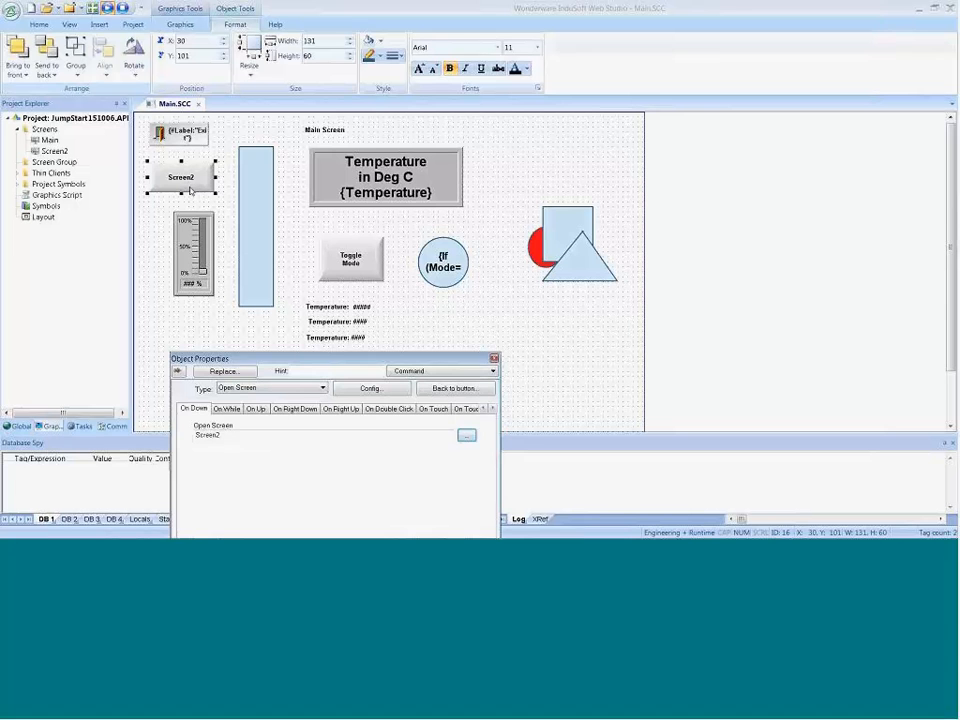
# Step: Copy the Screen2 button from the Main screen into Screen2 and place it at about X 20, Y 100
pyautogui.click(190, 190)
pyautogui.doubleClick(50, 151)
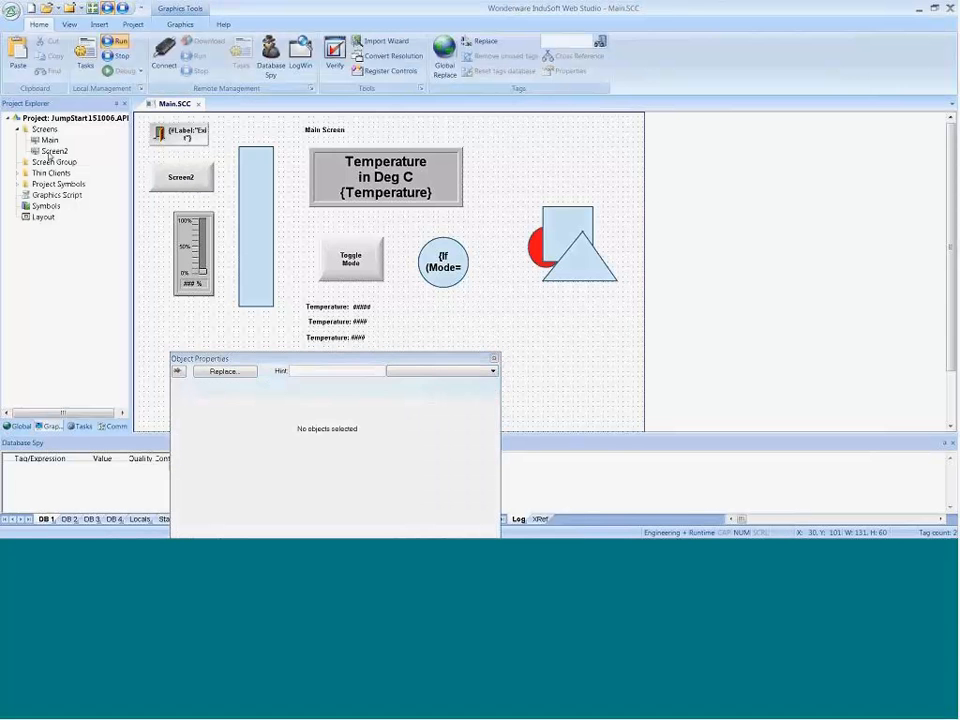
pyautogui.rightClick(240, 206)
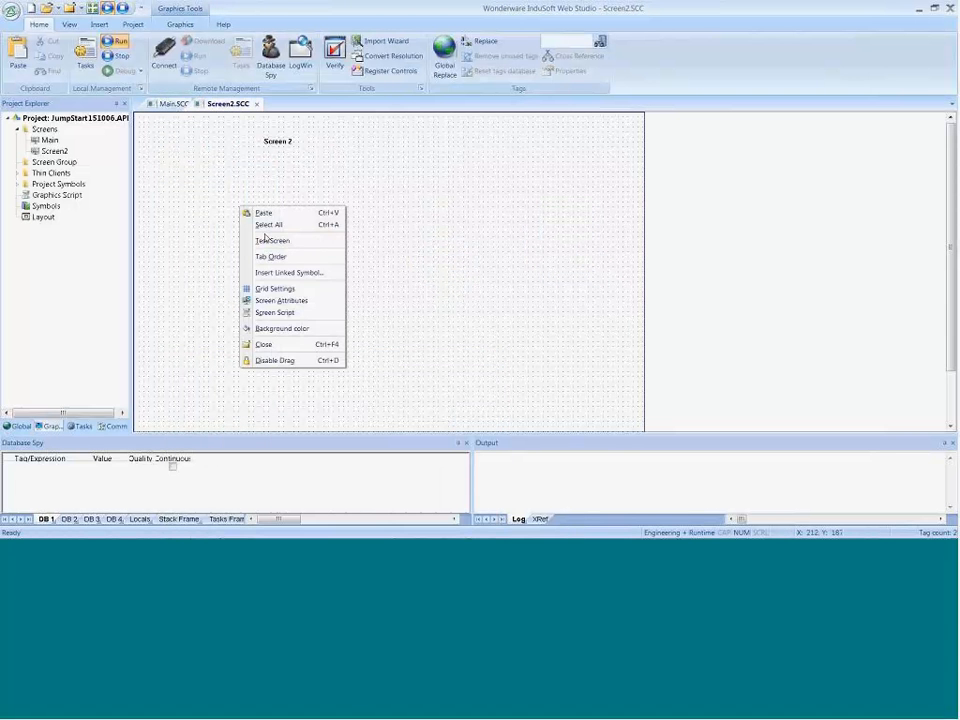
pyautogui.click(264, 213)
pyautogui.moveTo(167, 144); pyautogui.dragTo(177, 172)
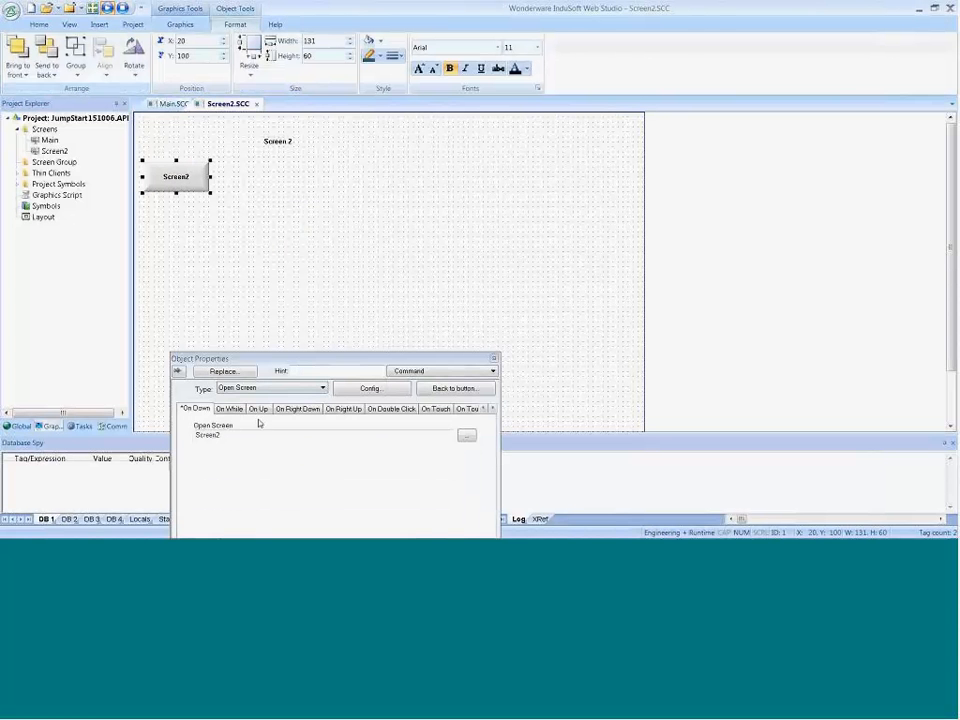
# Step: Set the pasted button's Open Screen command to Main.SCC
pyautogui.click(466, 437)
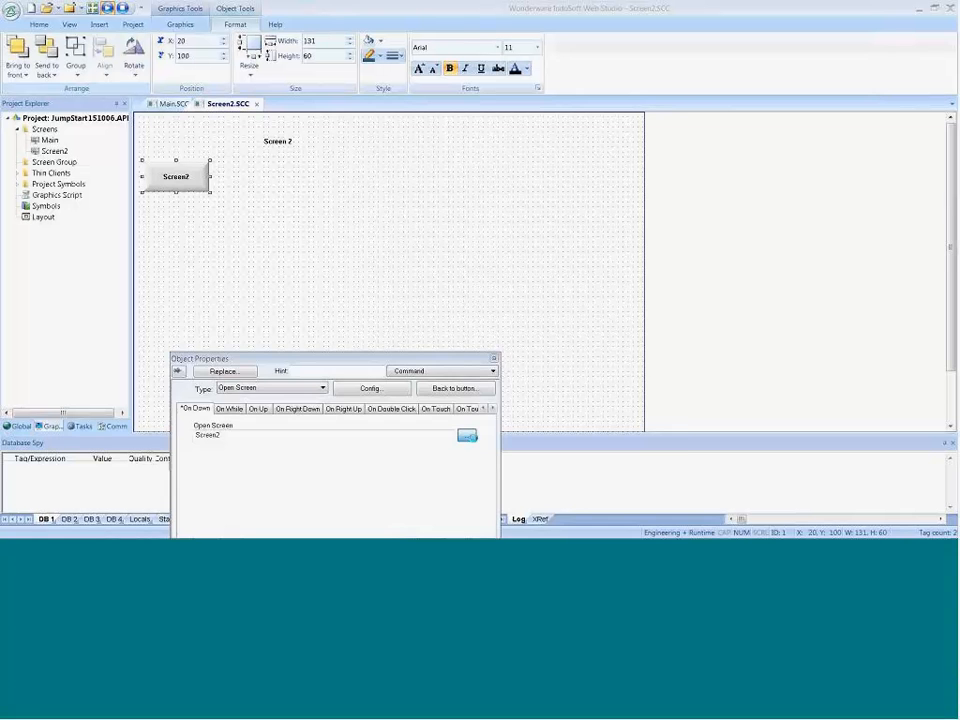
pyautogui.click(314, 277)
pyautogui.click(582, 518)
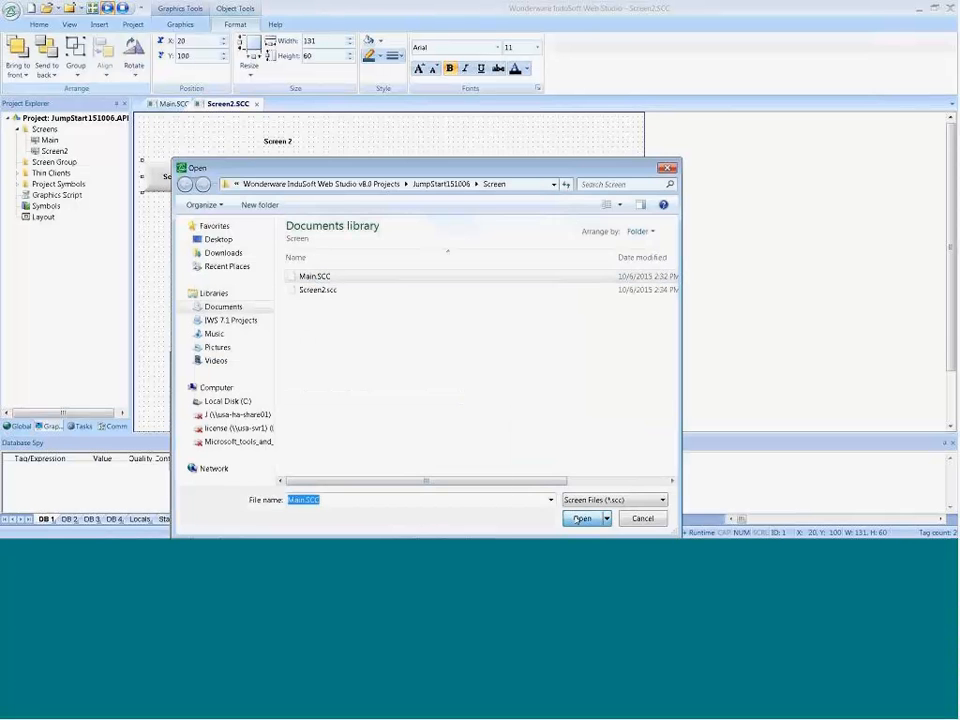
# Step: Change the pasted button's caption to "Main" and move the button to about X 10, Y 70
pyautogui.click(433, 389)
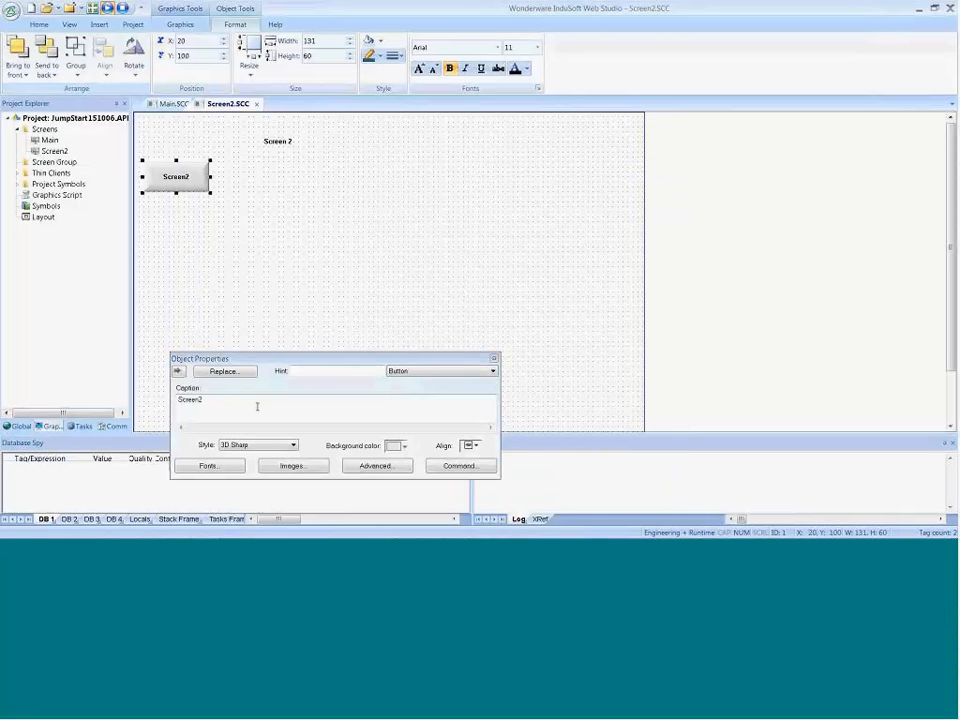
pyautogui.moveTo(236, 402); pyautogui.dragTo(90, 370)
pyautogui.write('Main')
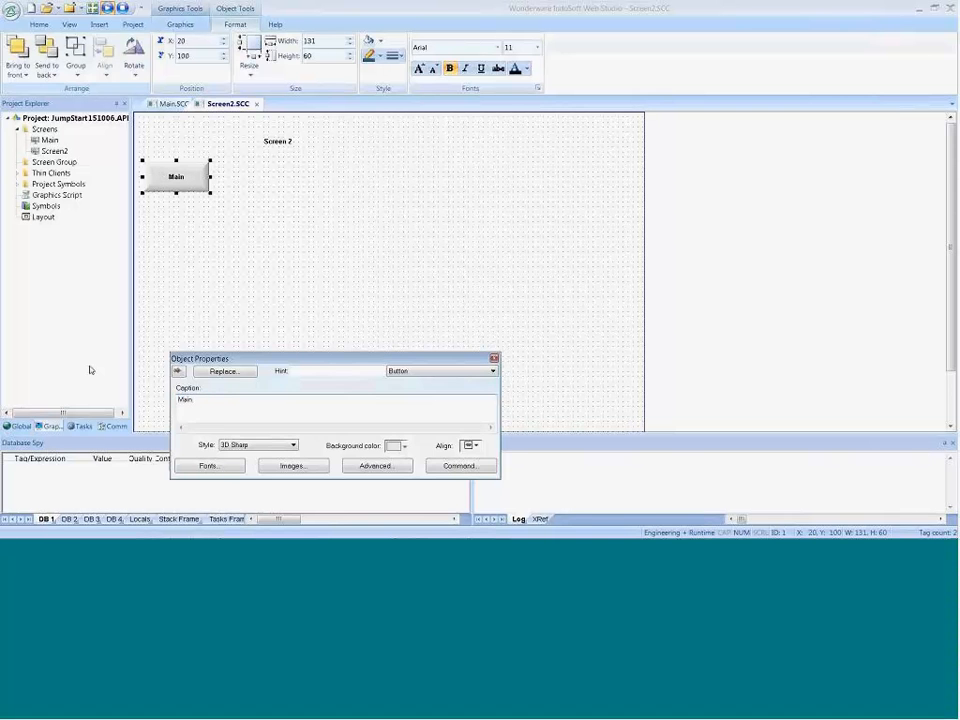
pyautogui.click(209, 193)
pyautogui.moveTo(200, 185); pyautogui.dragTo(194, 168)
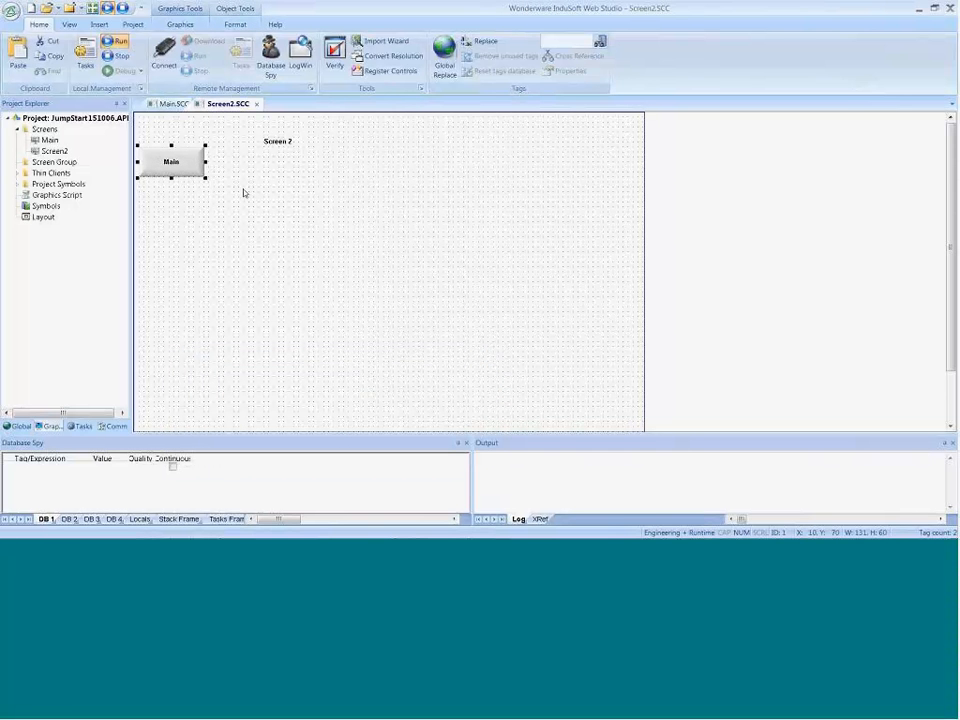
# Step: Close the Screen2 and Main screens, saving the changes to both
pyautogui.click(257, 105)
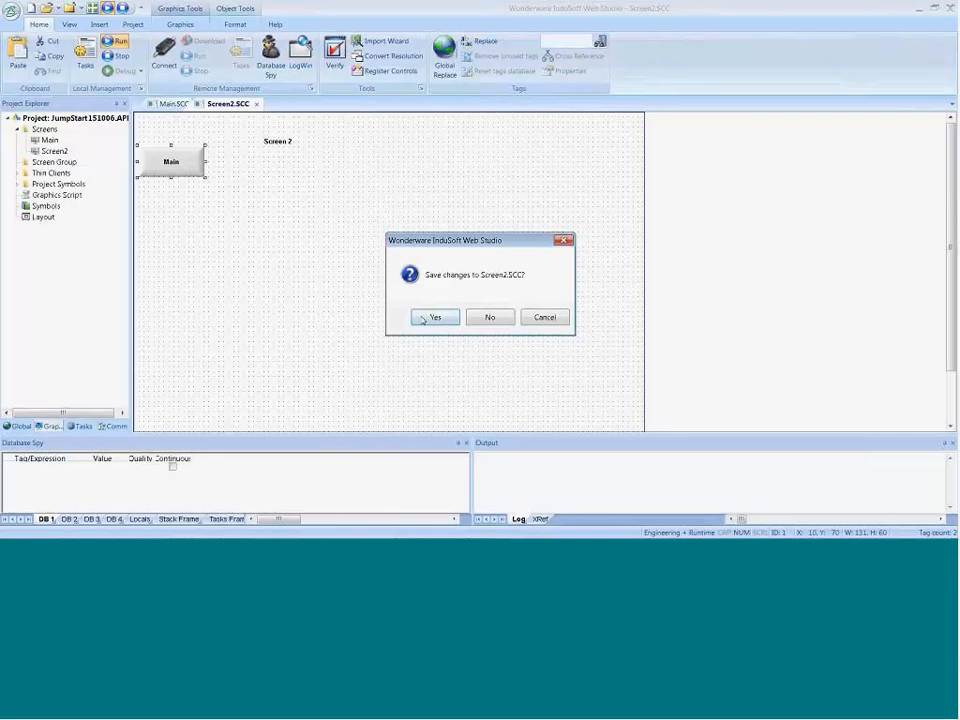
pyautogui.click(423, 322)
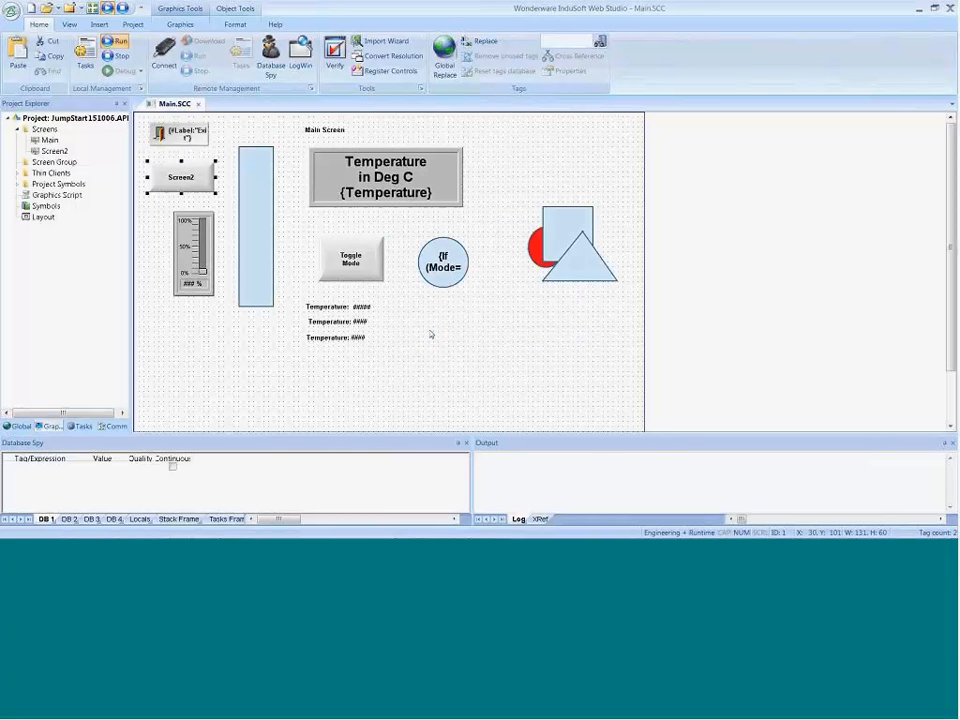
pyautogui.click(198, 105)
pyautogui.click(423, 318)
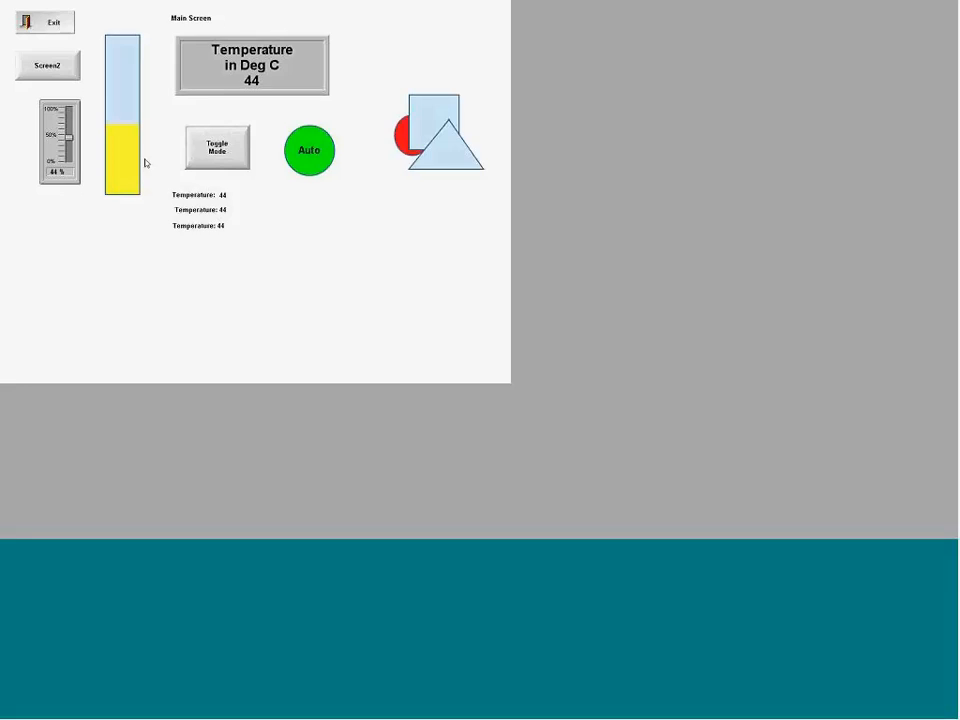
# Step: Test the navigation buttons in the runtime by opening Screen2 and returning to Main, and switch back to the development environment
pyautogui.click(46, 70)
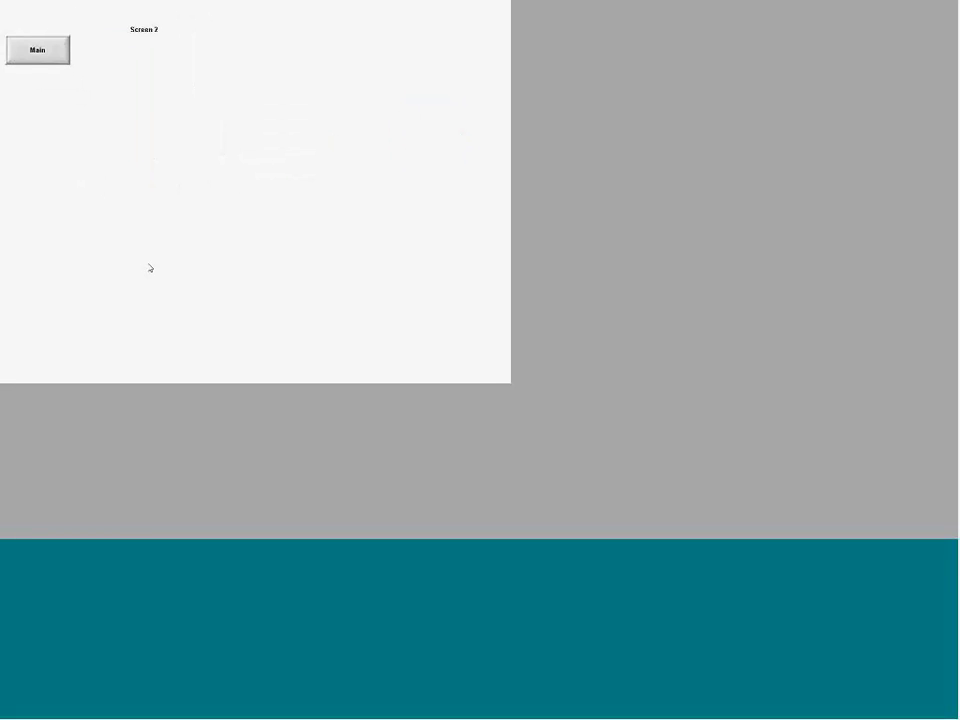
pyautogui.click(18, 48)
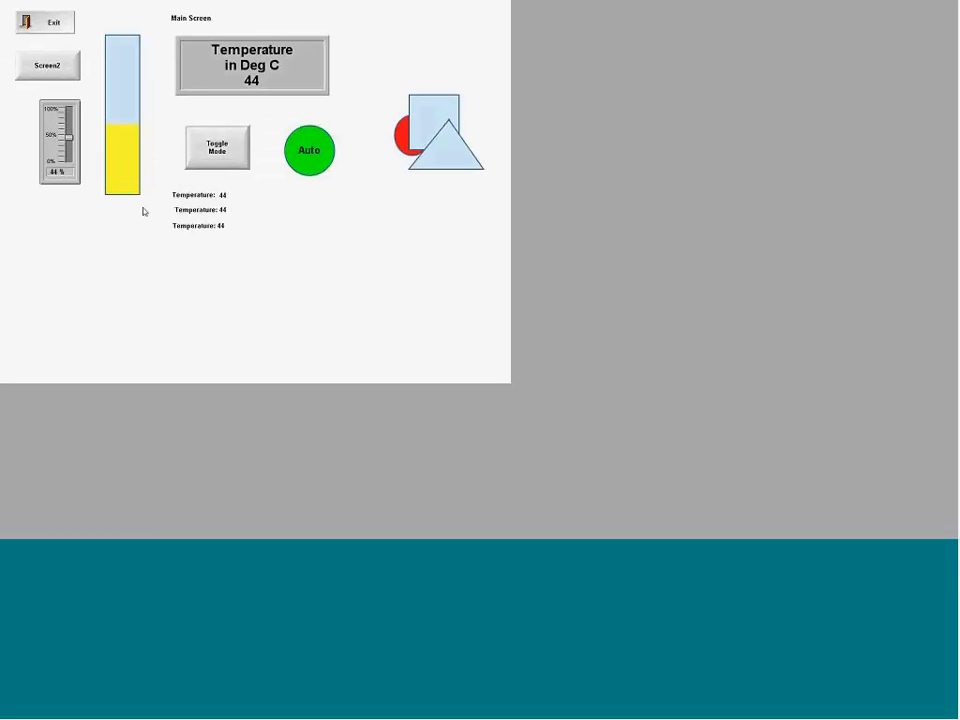
pyautogui.hotkey('alt', 'Tab')
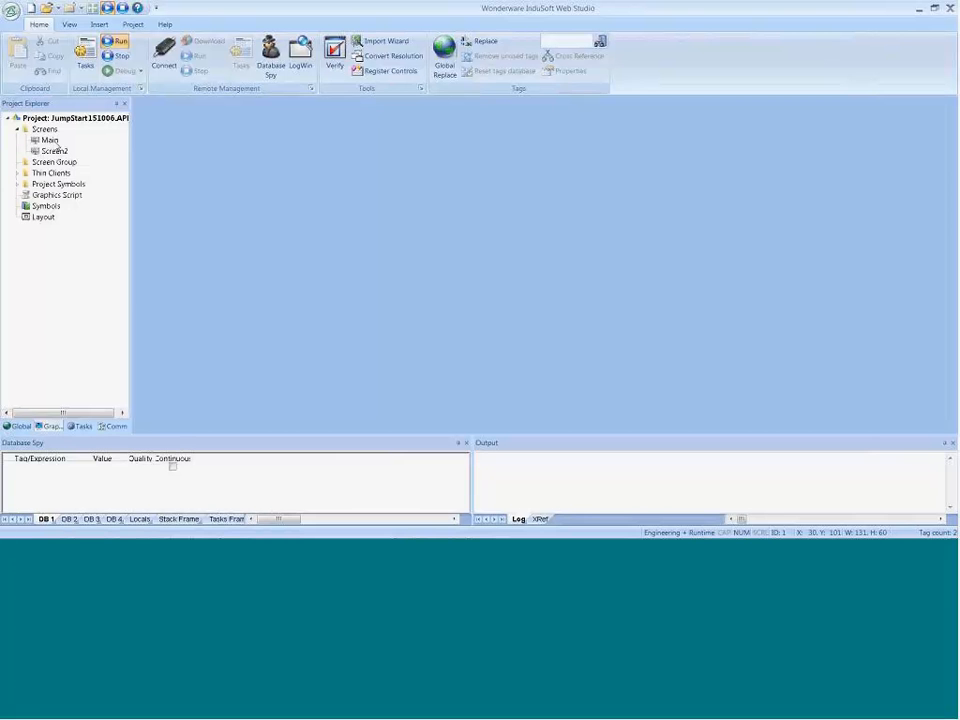
# Step: Open the Main screen for editing and review its Screen Attributes, including the style and border settings
pyautogui.doubleClick(49, 140)
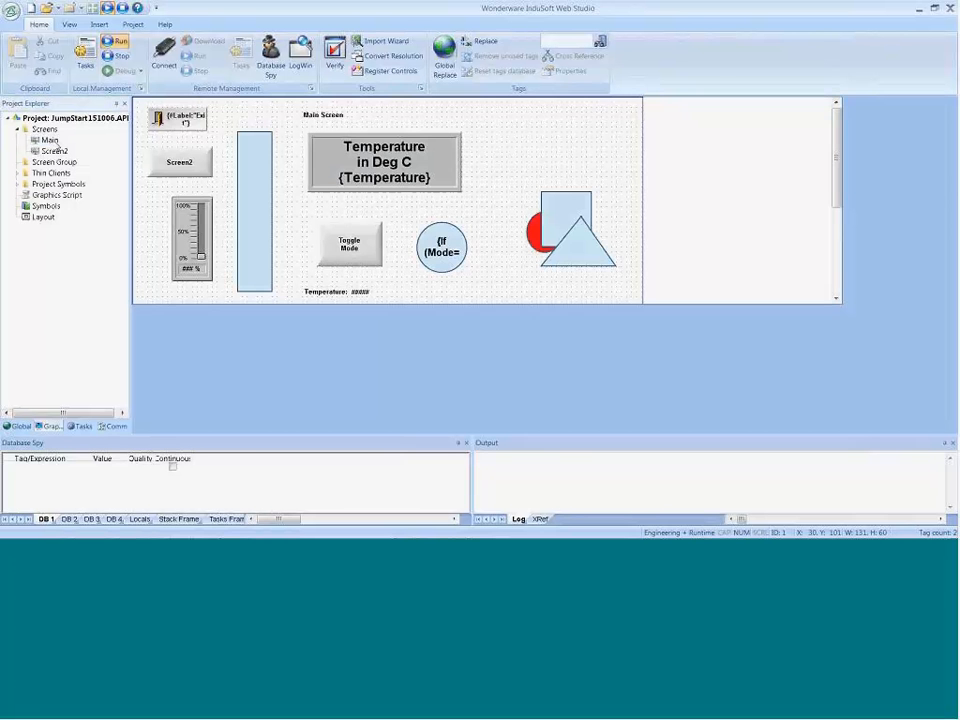
pyautogui.rightClick(467, 350)
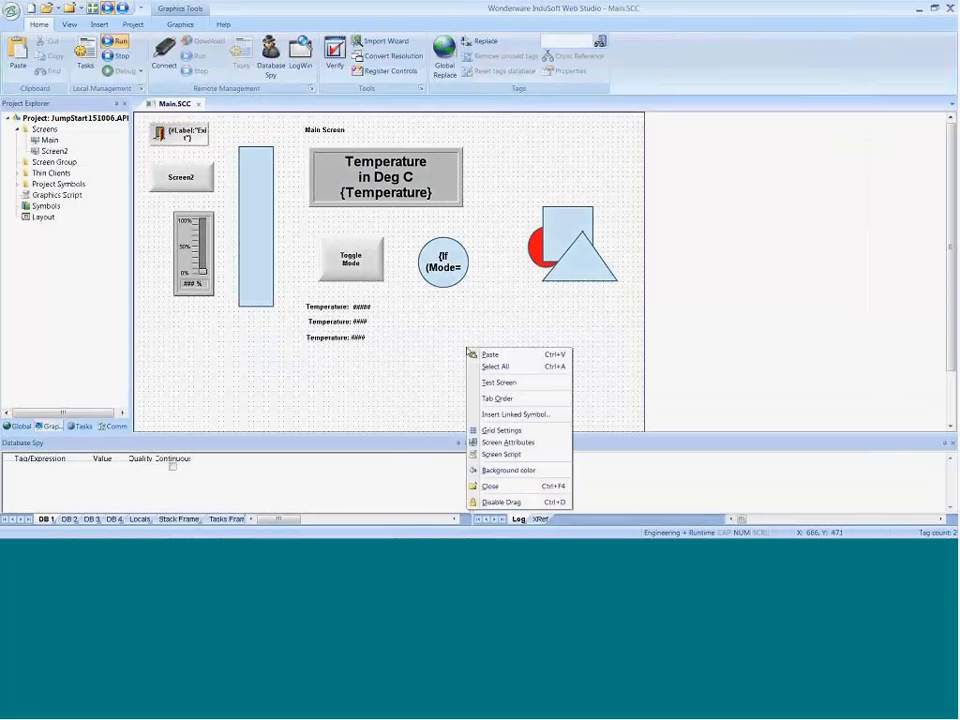
pyautogui.click(486, 447)
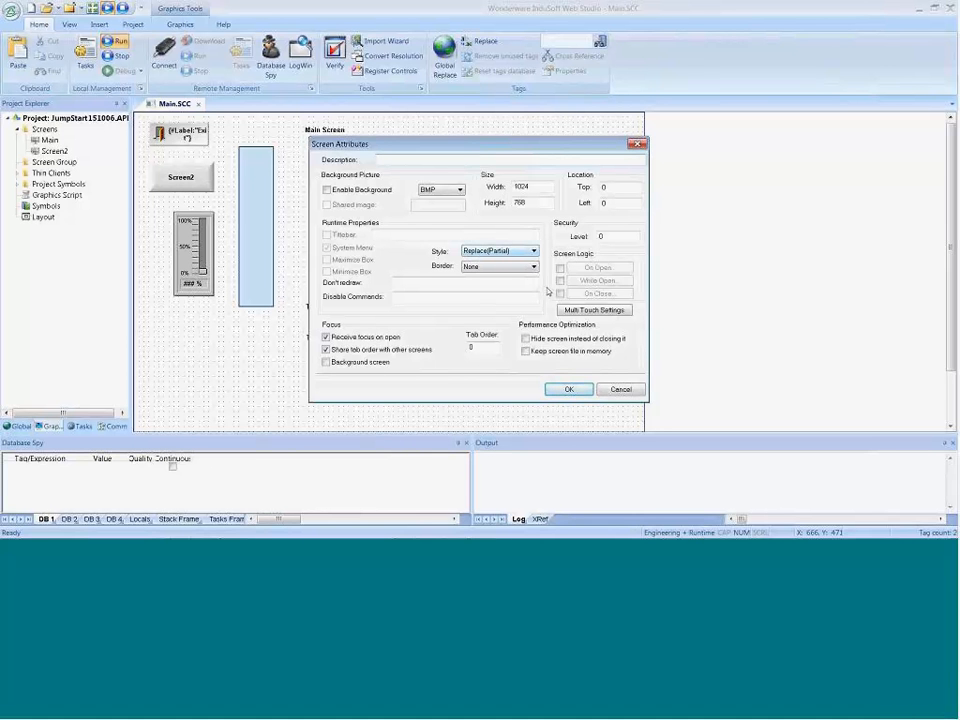
pyautogui.click(568, 390)
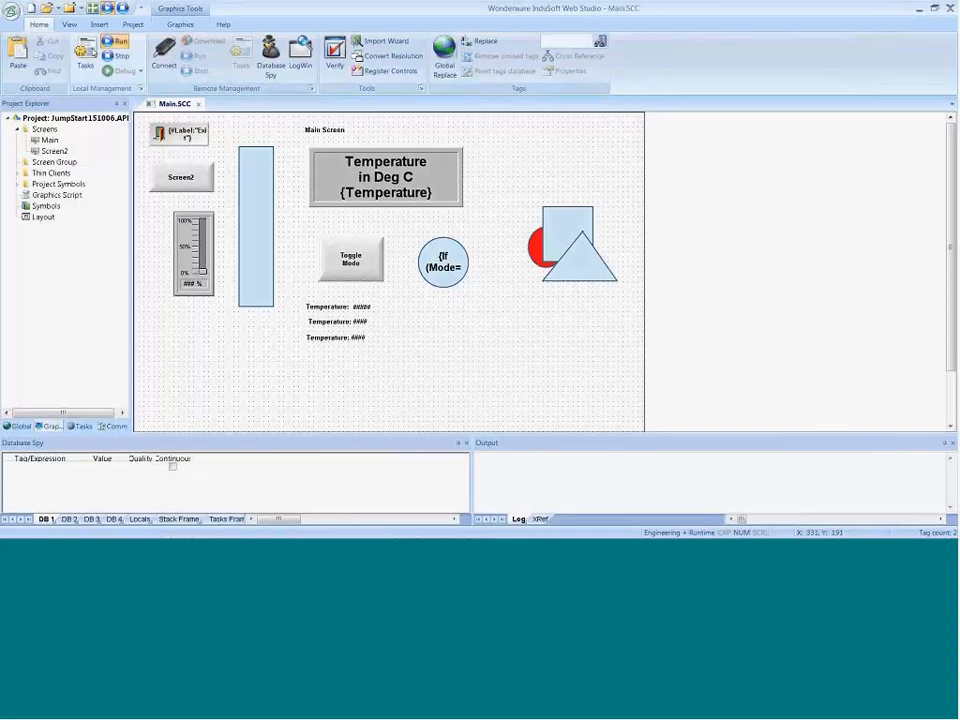
# Step: Open the Technical Reference and read the Screen Attributes dialog topic in the Screens folder section of Screens and Graphics
pyautogui.click(223, 25)
pyautogui.click(47, 52)
pyautogui.click(21, 50)
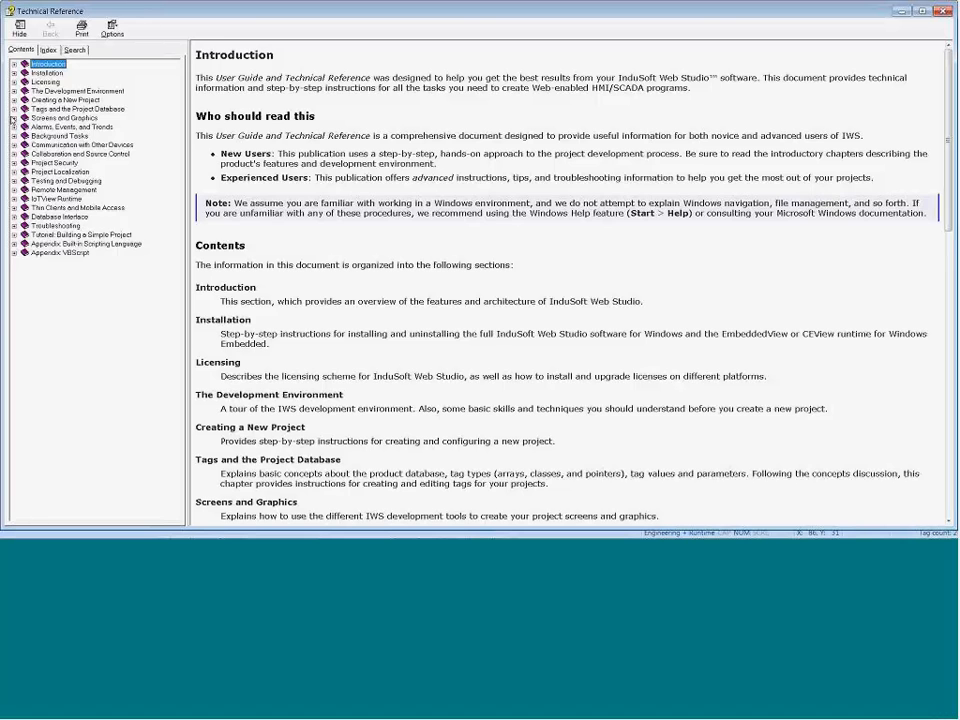
pyautogui.click(14, 118)
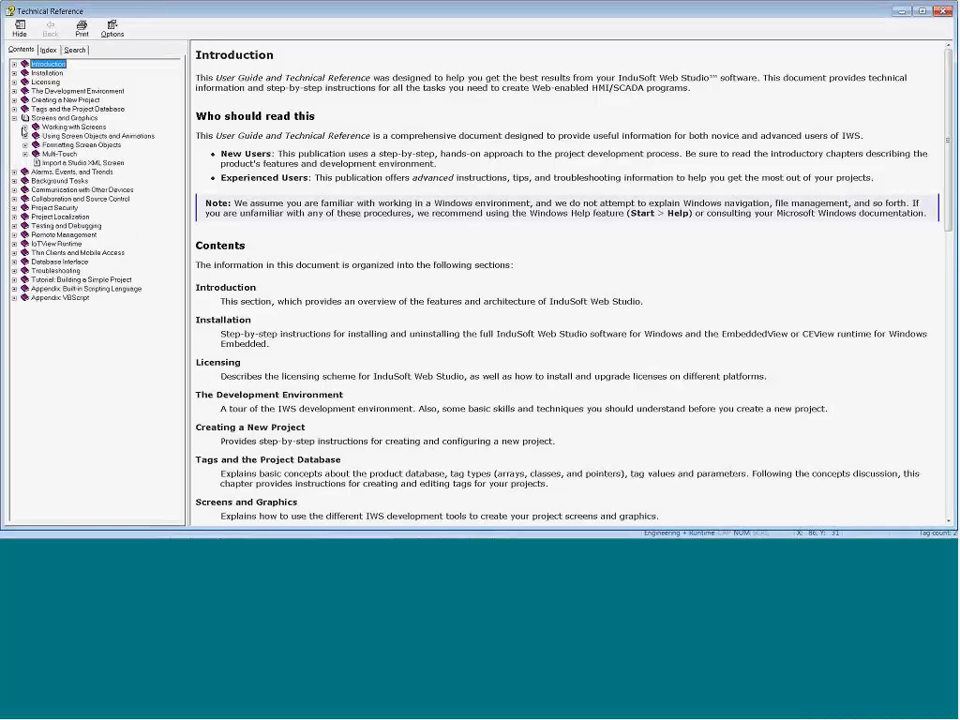
pyautogui.click(24, 127)
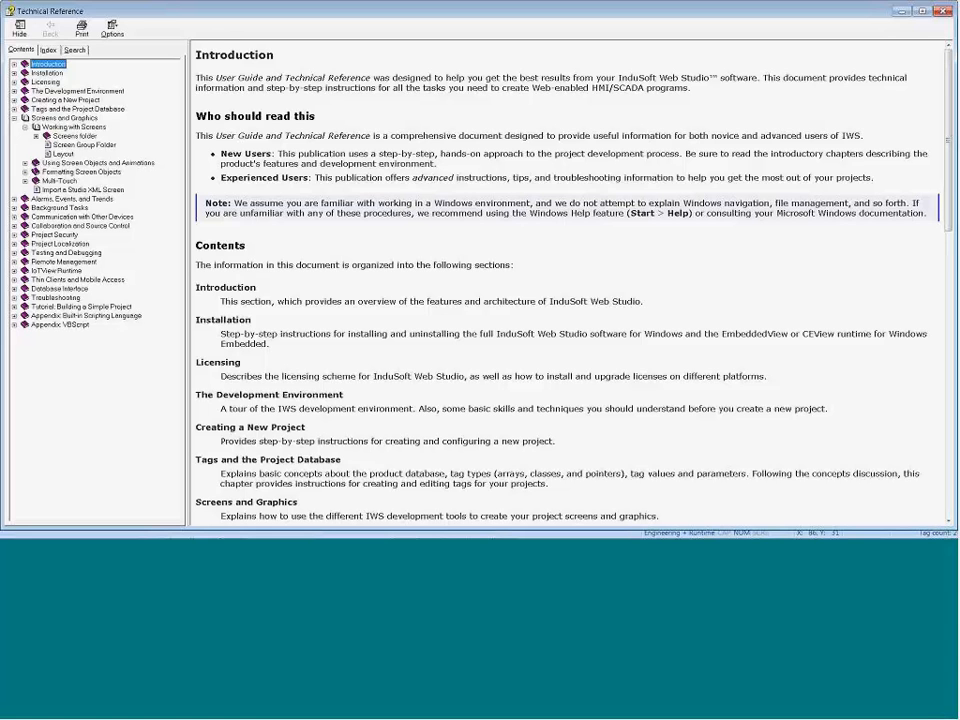
pyautogui.click(47, 163)
pyautogui.click(47, 163)
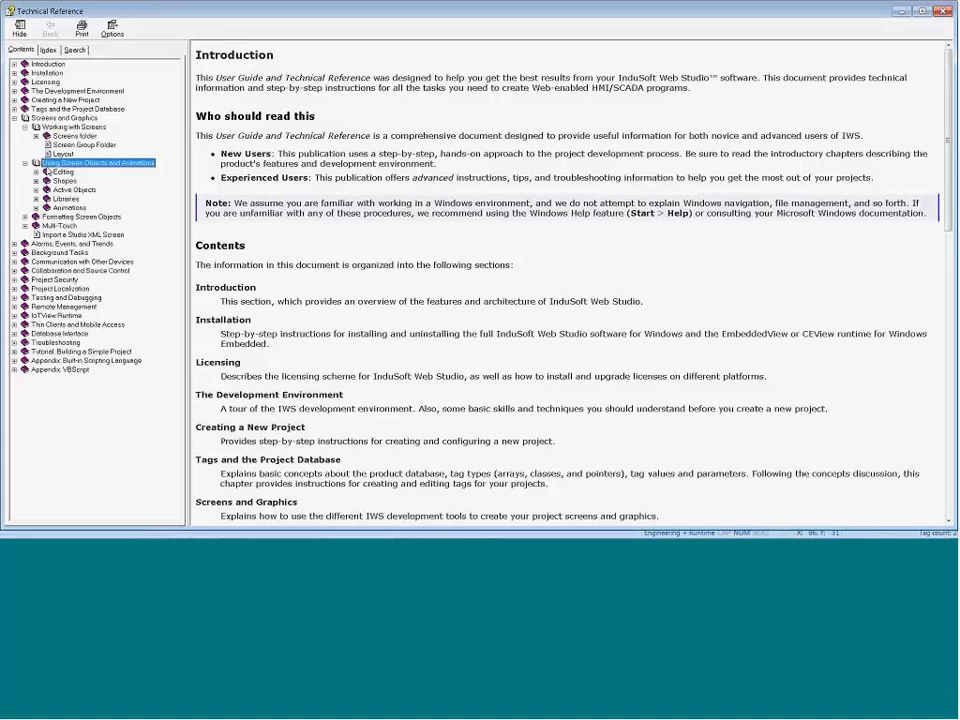
pyautogui.click(46, 137)
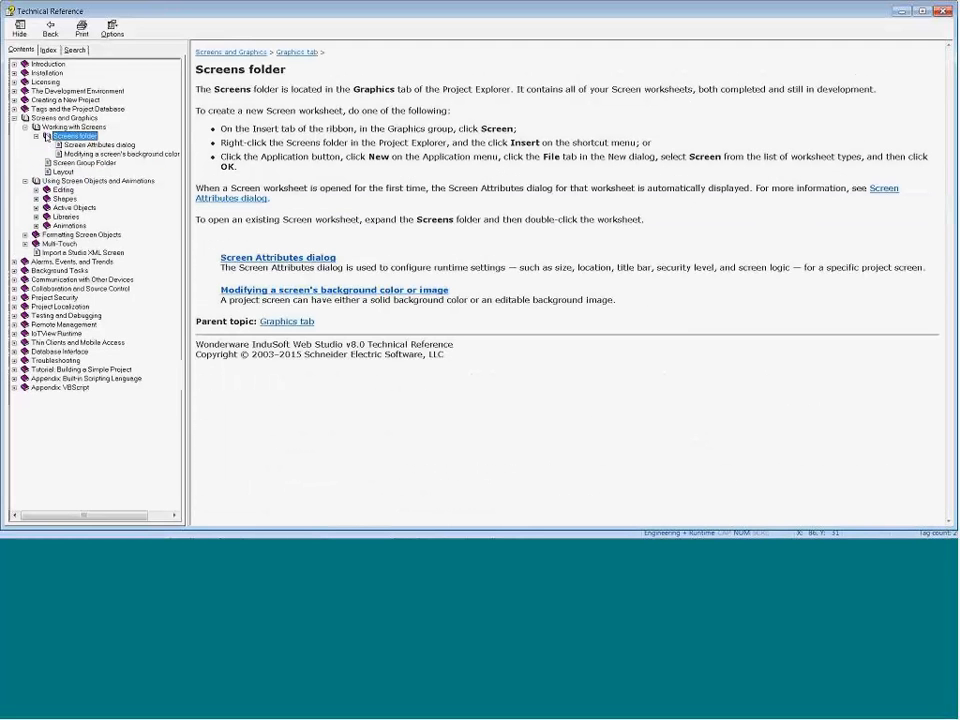
pyautogui.click(72, 145)
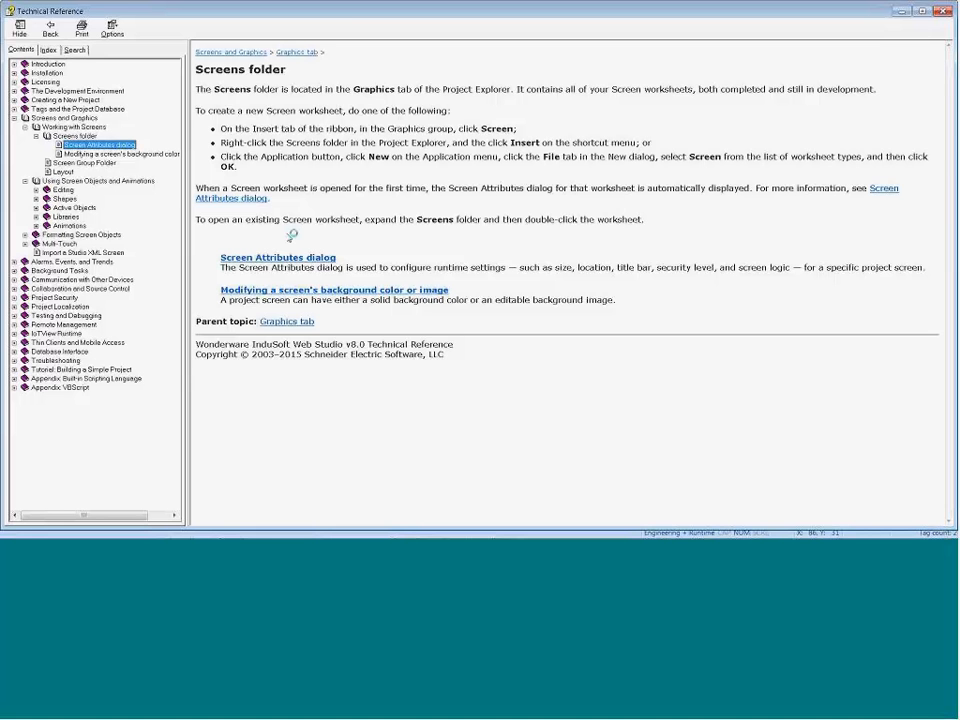
pyautogui.scroll(-10, 233, 308)
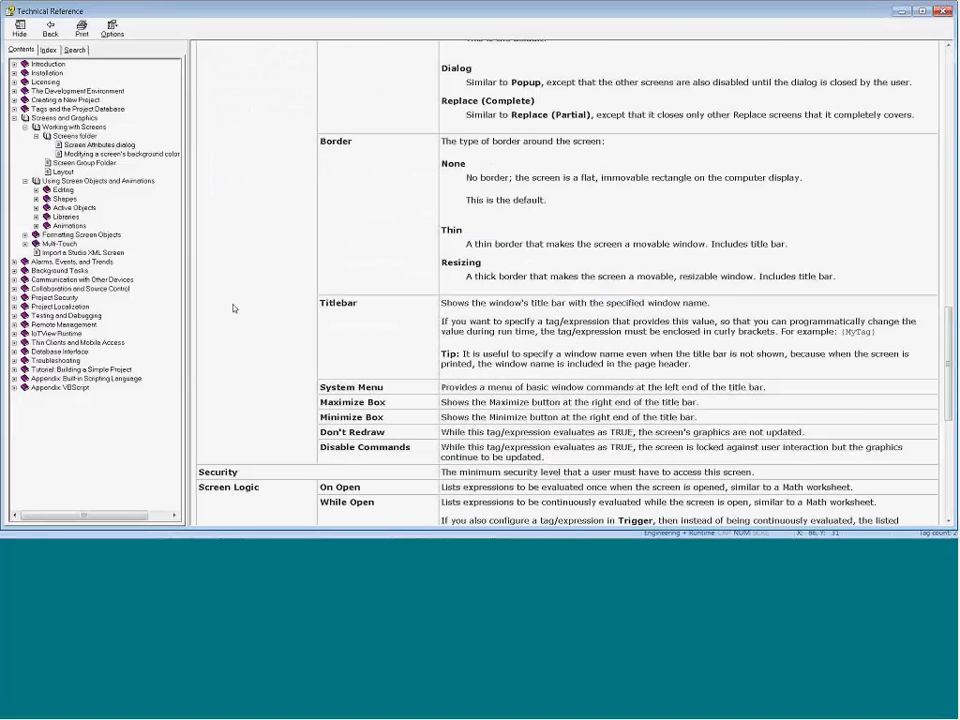
# Step: Read the Style options in the Screen Attributes topic, focusing on the Replace (Partial) description, and minimize the Technical Reference
pyautogui.scroll(-8, 233, 308)
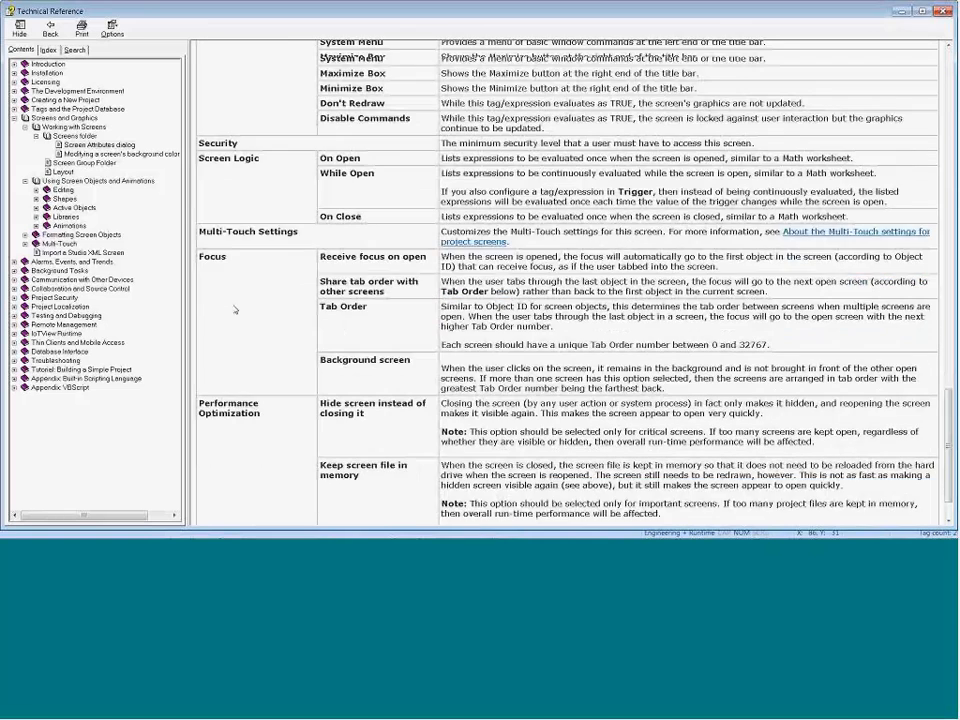
pyautogui.scroll(10, 321, 306)
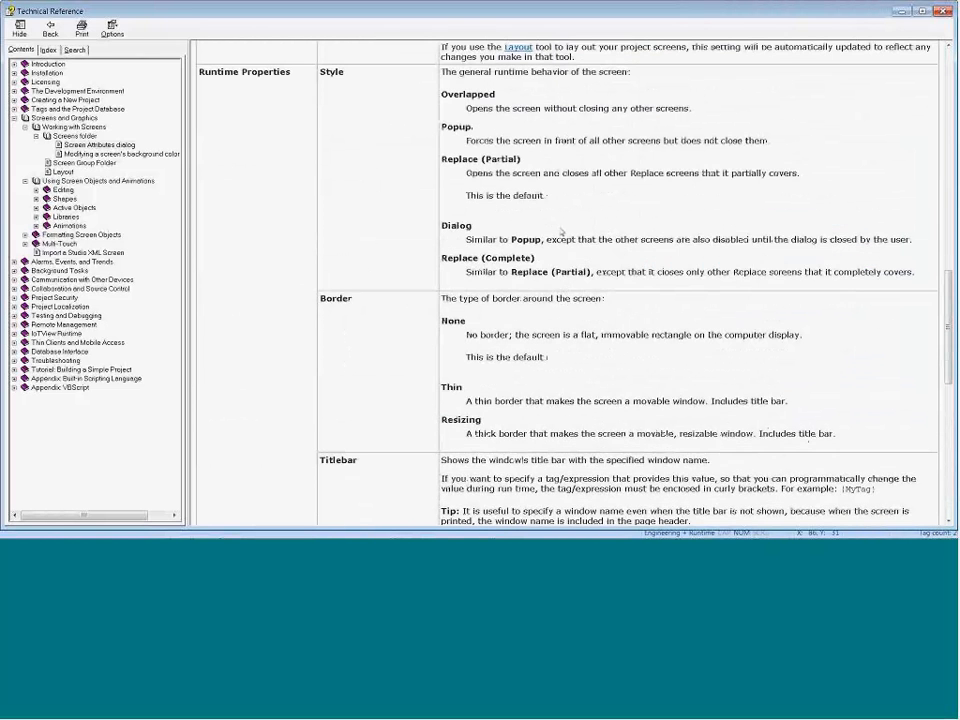
pyautogui.scroll(2, 561, 231)
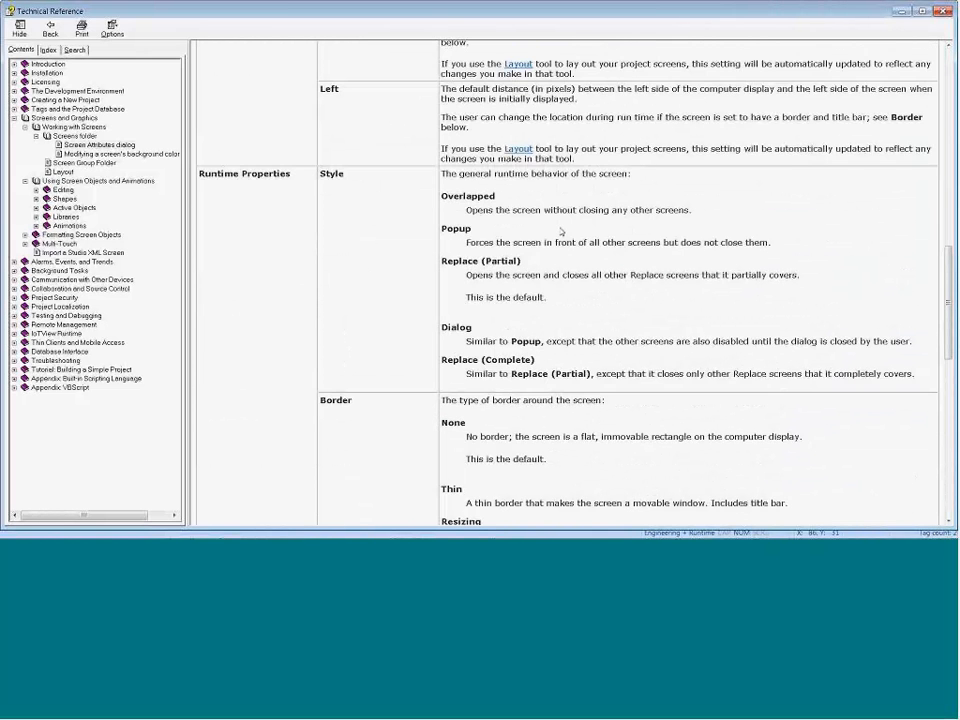
pyautogui.moveTo(466, 274); pyautogui.dragTo(666, 274)
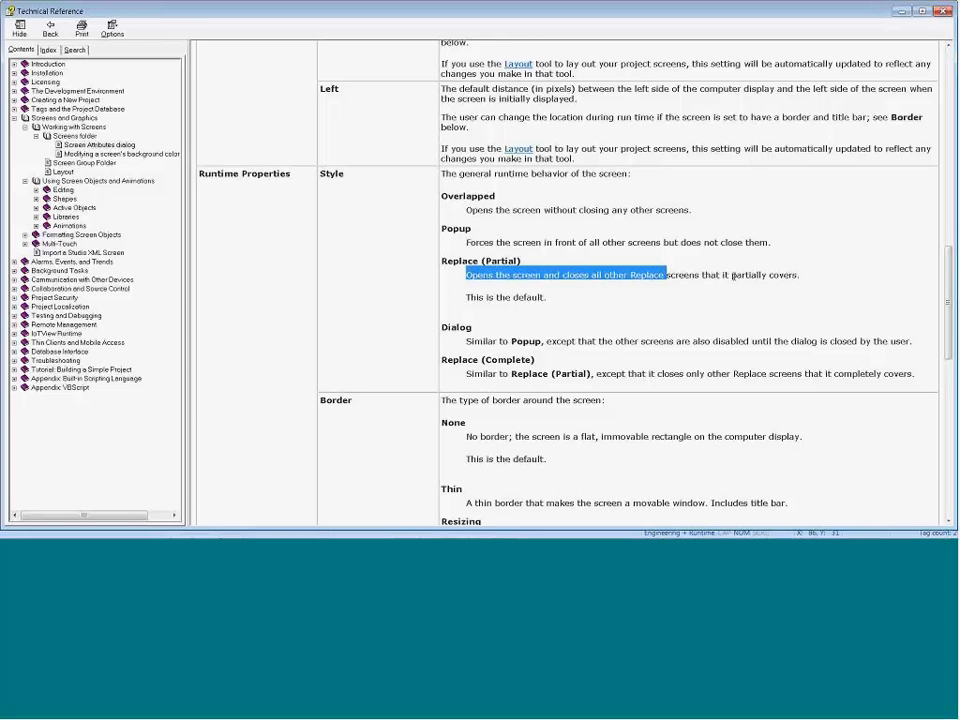
pyautogui.moveTo(733, 275); pyautogui.dragTo(797, 275)
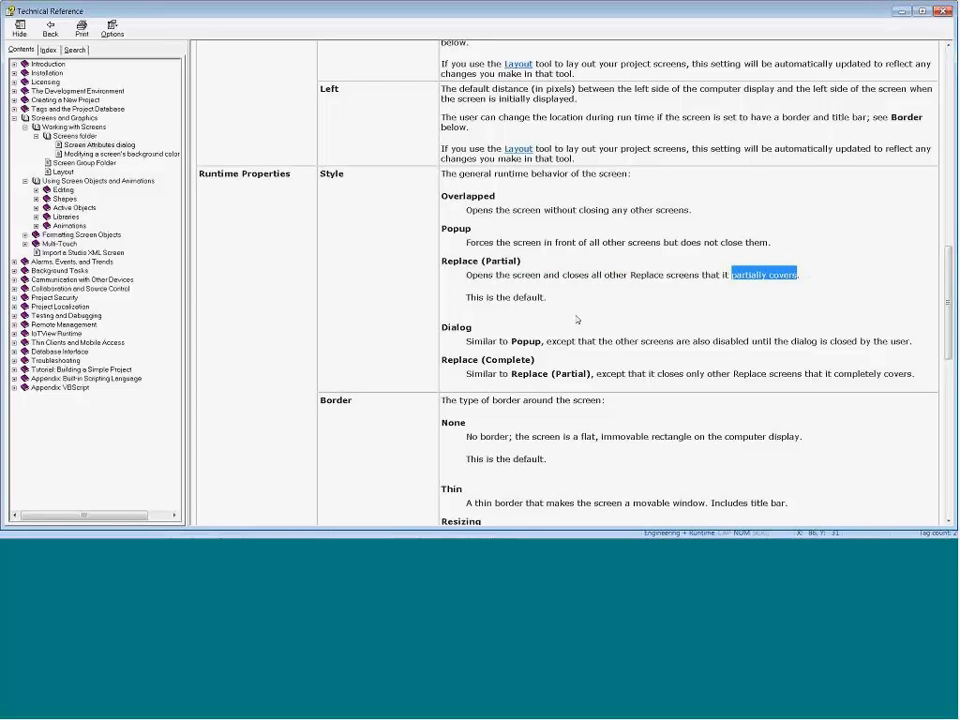
pyautogui.click(901, 13)
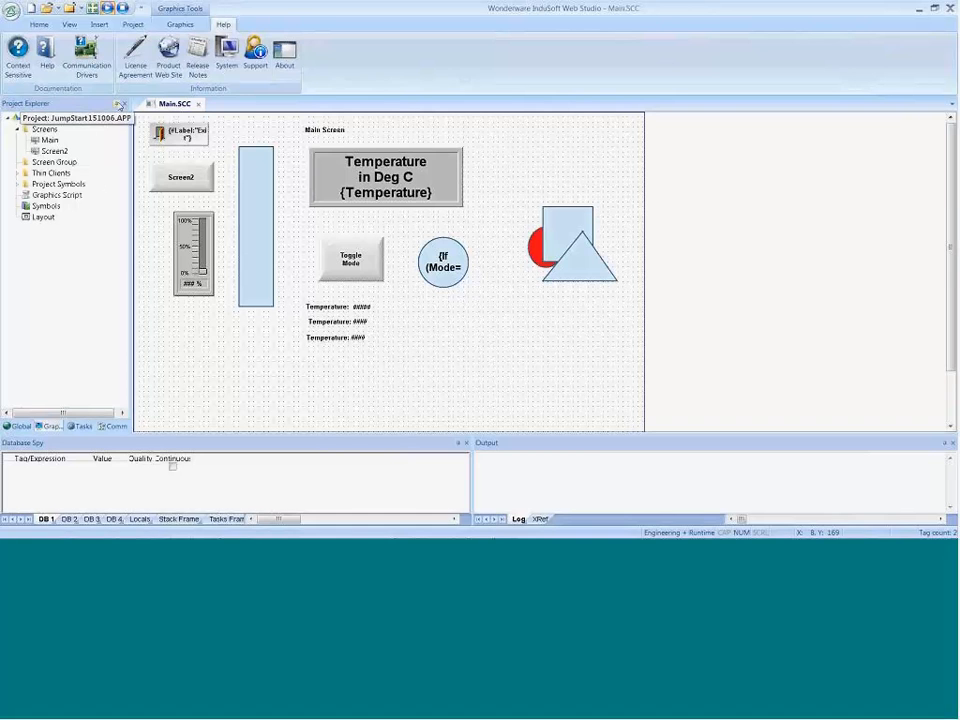
# Step: Open Screen2 from the Main screen in the runtime and switch back to the development environment
pyautogui.click(107, 7)
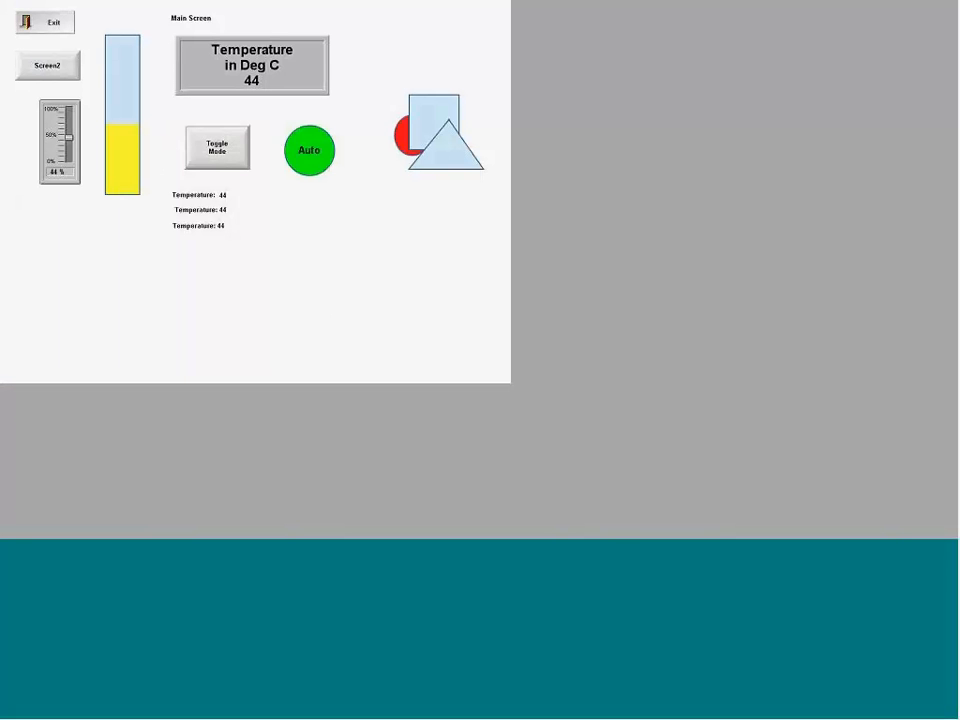
pyautogui.click(55, 68)
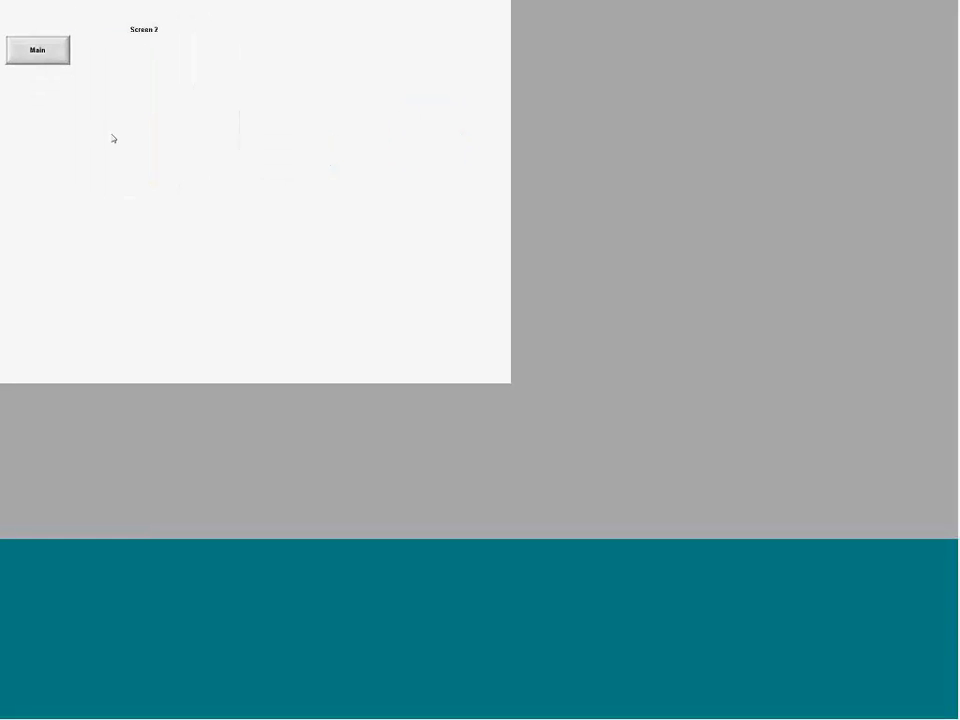
pyautogui.hotkey('alt', 'Tab')
# Step: Enable Display Open/Close messages in the Output log settings and clear the log
pyautogui.click(535, 466)
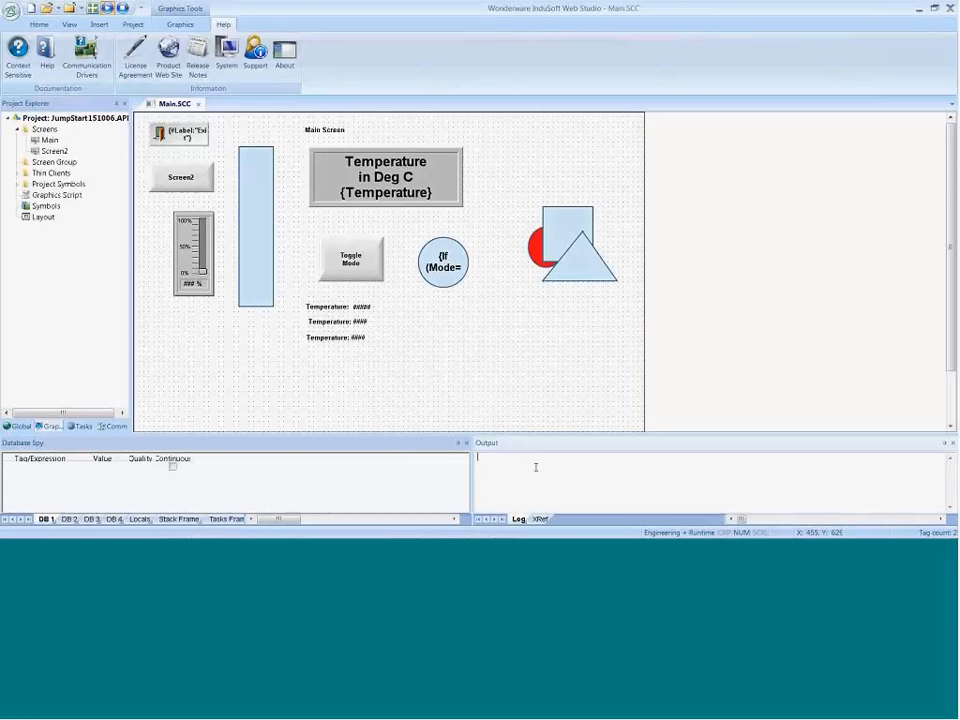
pyautogui.rightClick(530, 466)
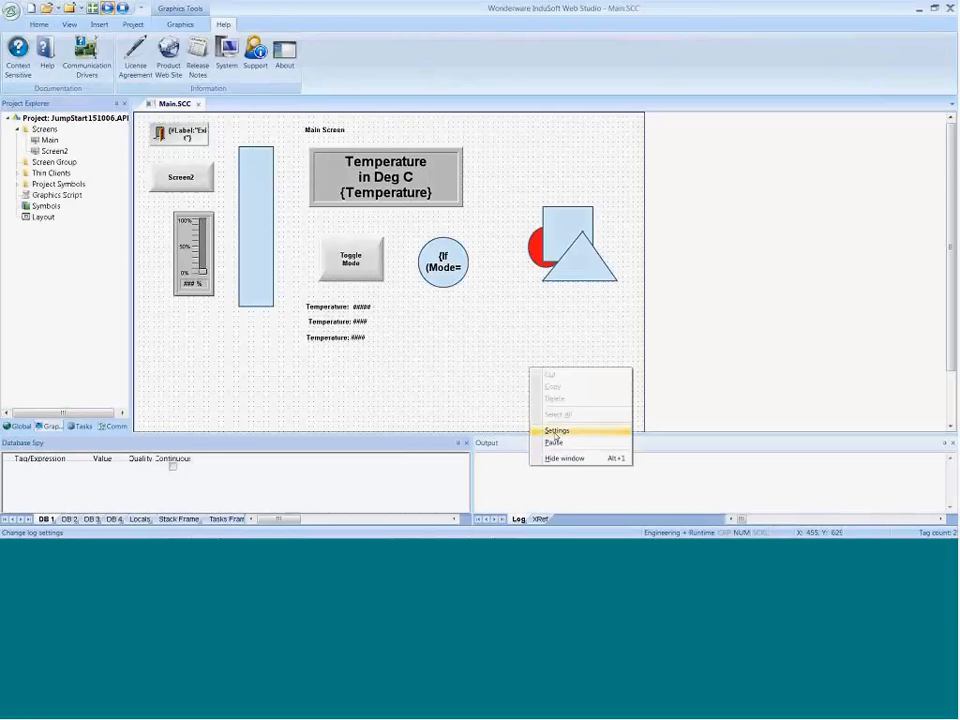
pyautogui.click(556, 431)
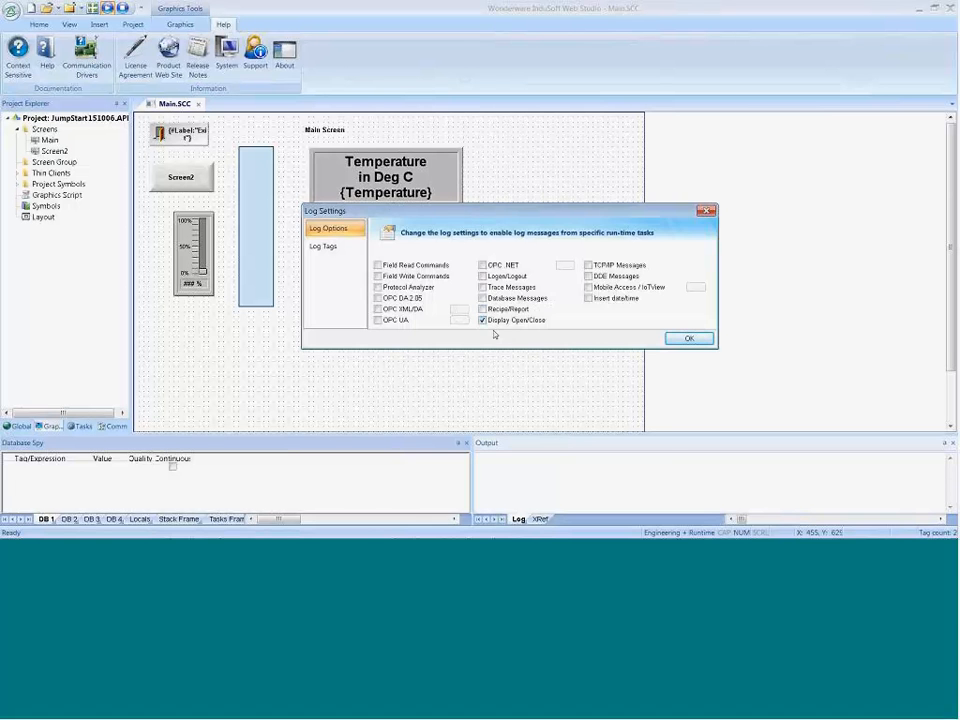
pyautogui.click(683, 338)
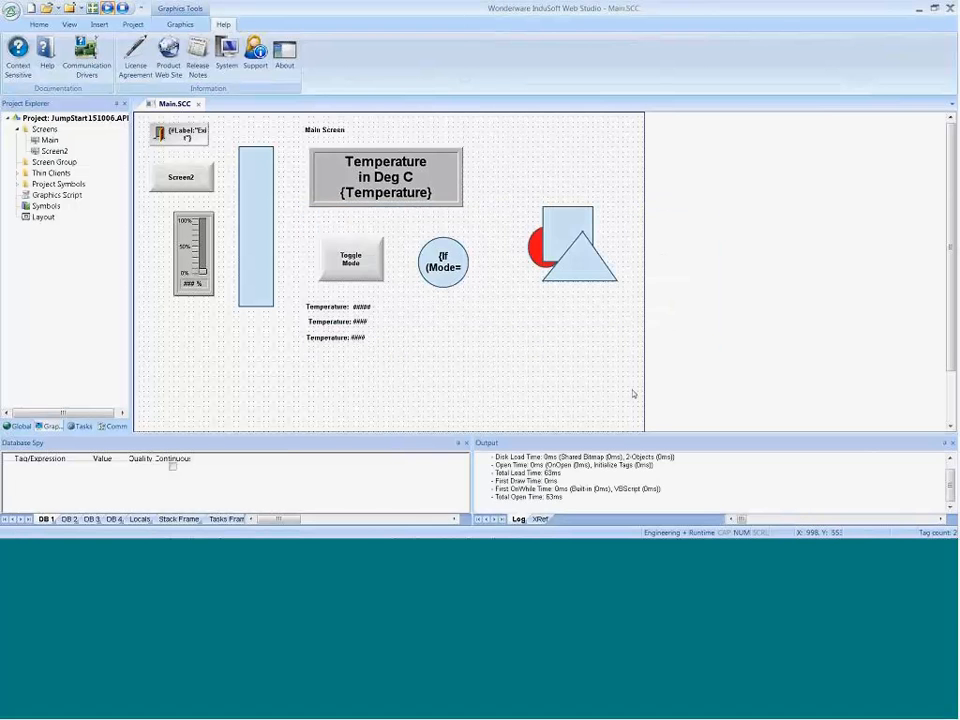
pyautogui.rightClick(572, 463)
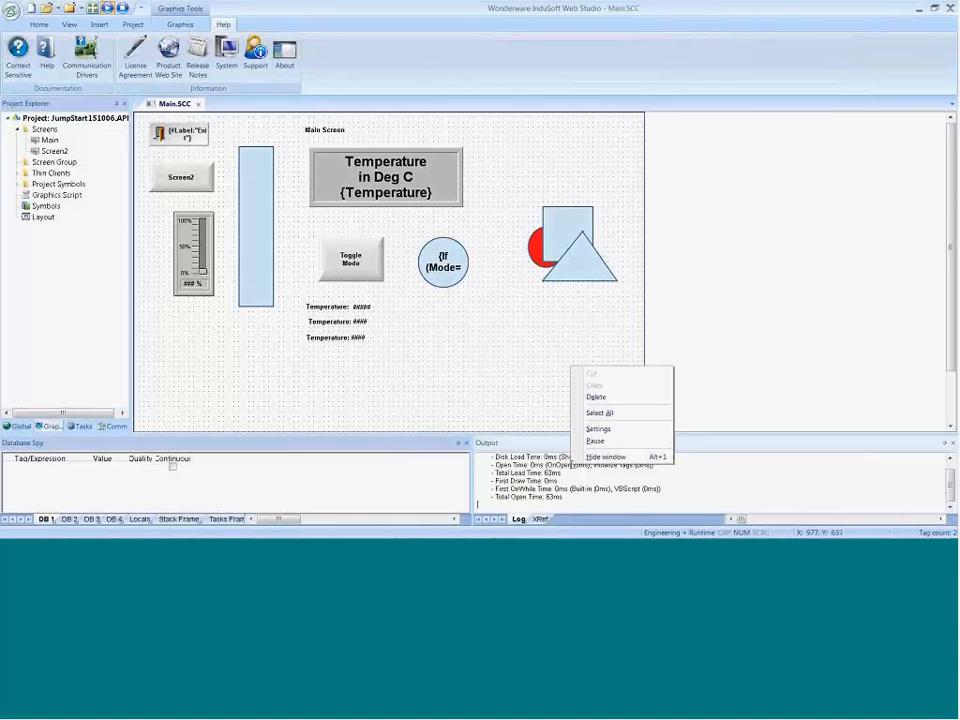
pyautogui.click(598, 396)
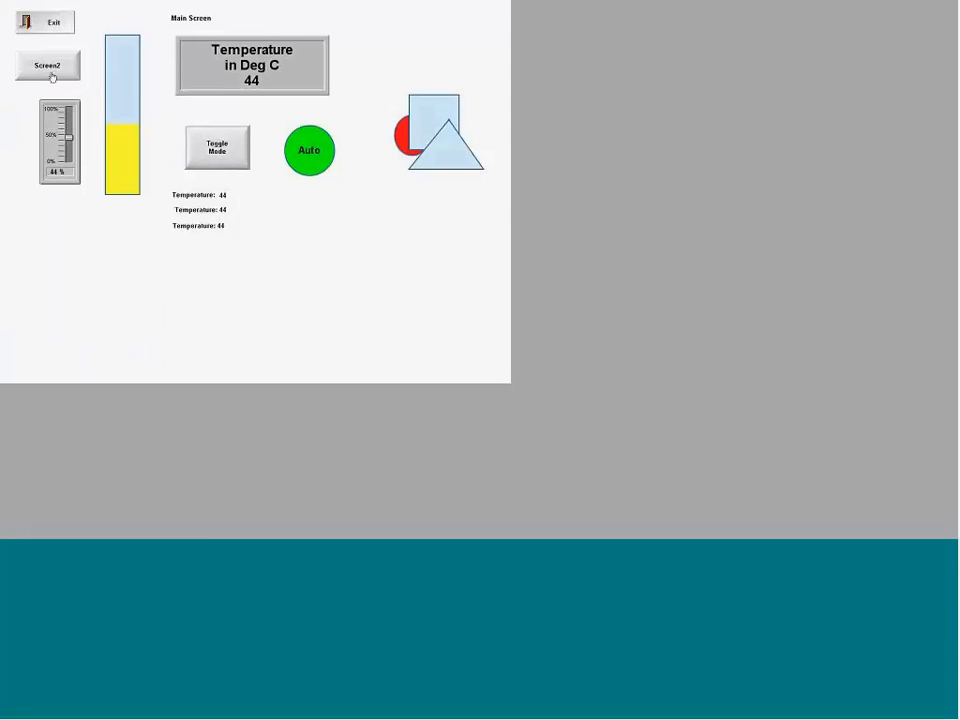
# Step: Open Screen2 from Main in the runtime and examine the screen open and close entries in the Output log
pyautogui.click(52, 72)
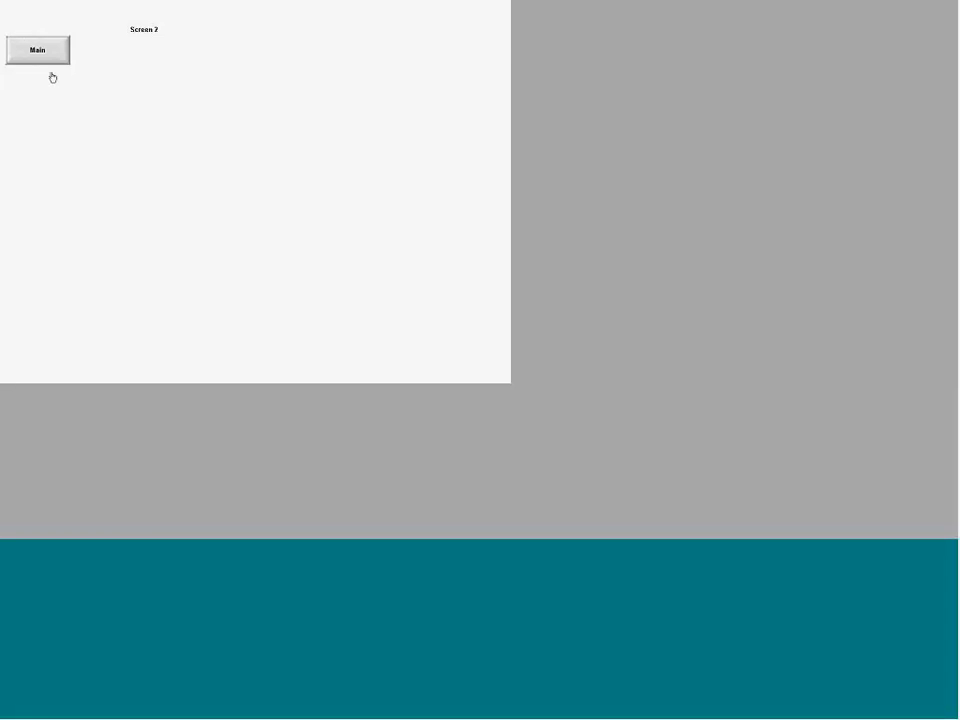
pyautogui.hotkey('alt', 'Tab')
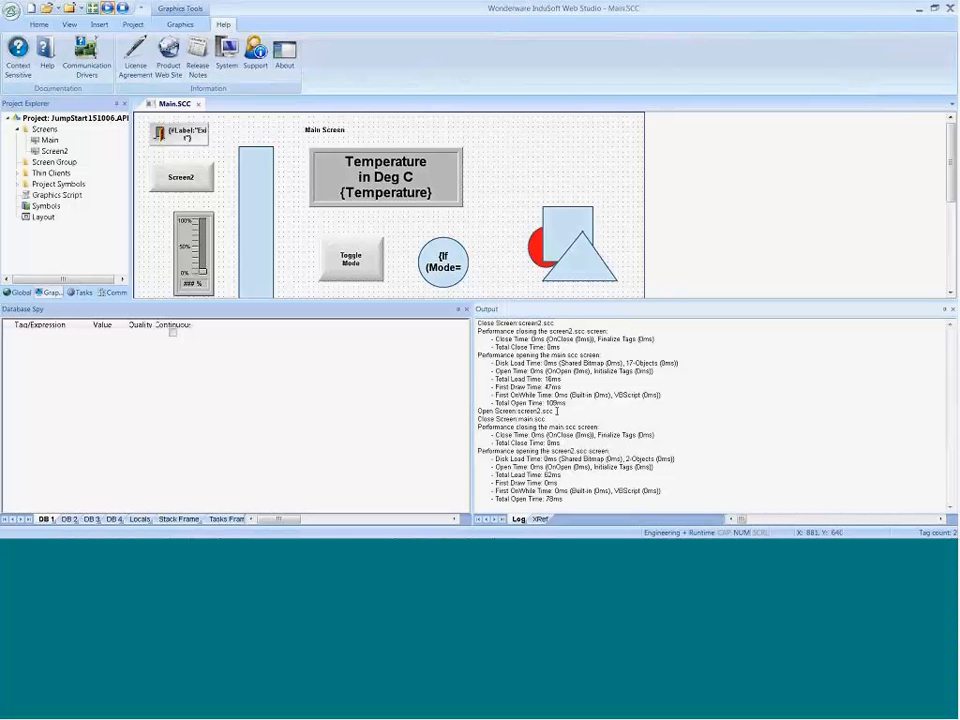
pyautogui.moveTo(555, 411); pyautogui.dragTo(519, 421)
# Step: Switch to the Technical Reference, reread the "partially covers" condition of Replace (Partial), and close the reference
pyautogui.hotkey('alt', 'Tab')
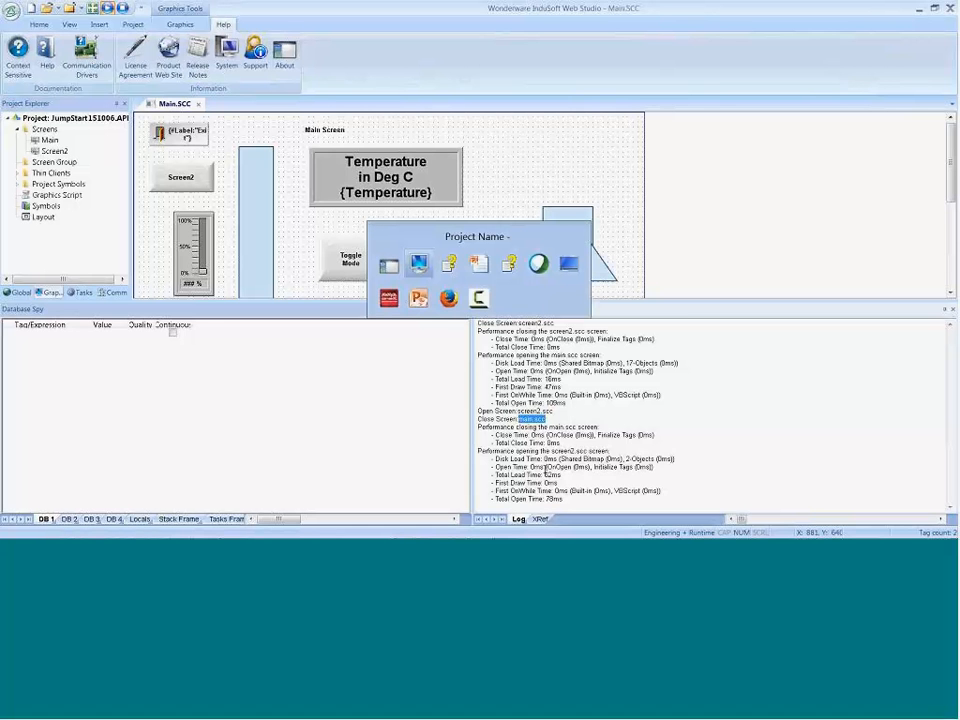
pyautogui.hotkey('alt', 'Tab')
pyautogui.moveTo(729, 276); pyautogui.dragTo(763, 291)
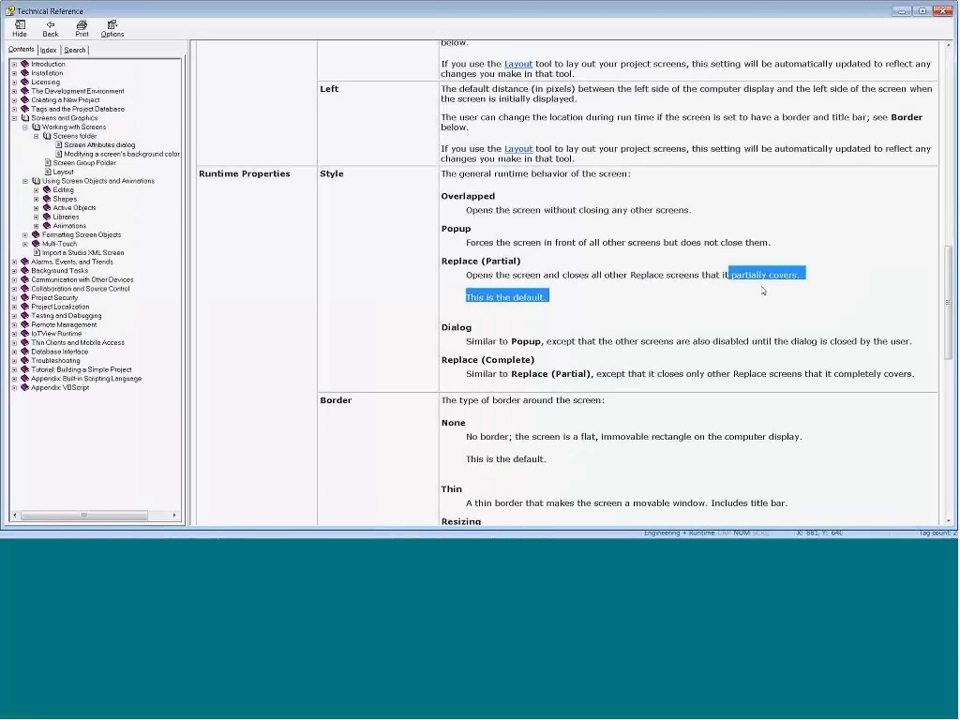
pyautogui.click(761, 293)
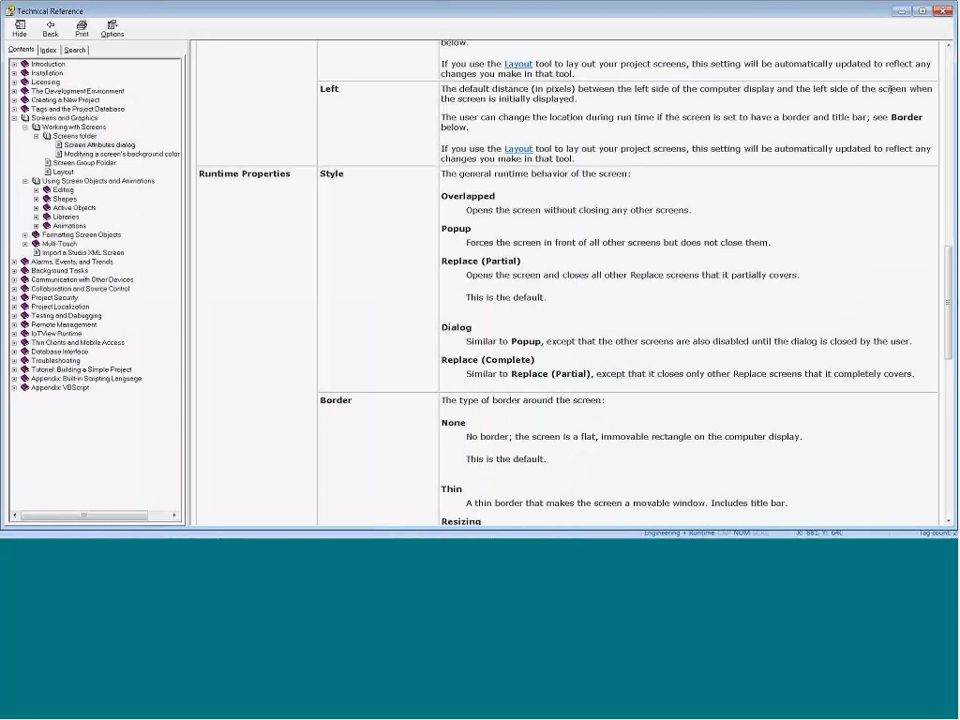
pyautogui.click(945, 14)
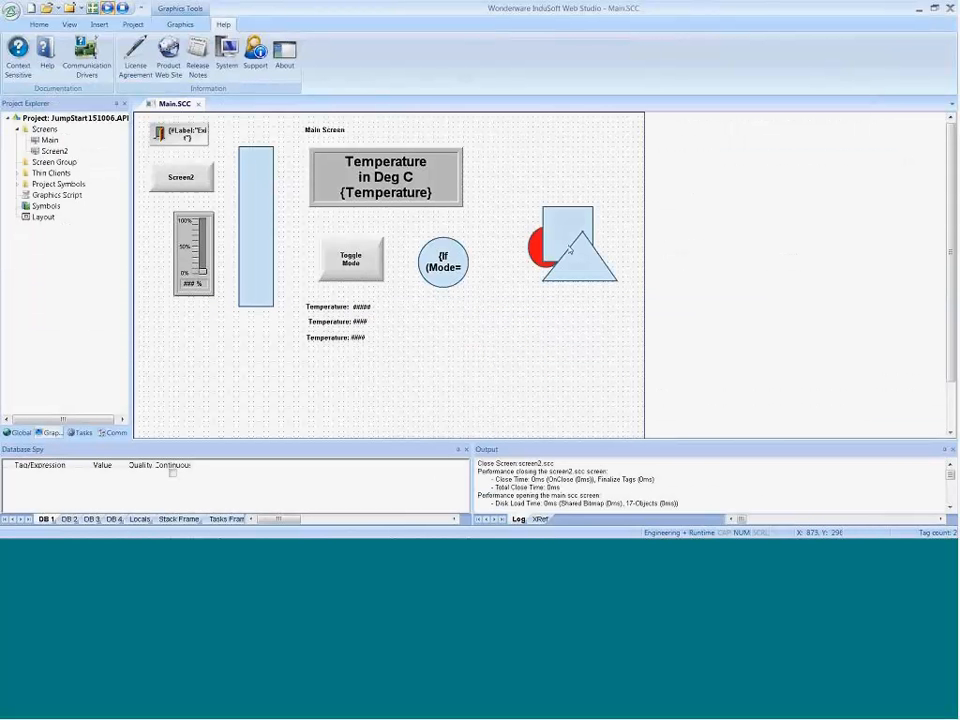
# Step: Move the square and triangle inward beside the mode circle, and narrow the Main screen to about 924 pixels with an offset Left location
pyautogui.moveTo(563, 242); pyautogui.dragTo(500, 277)
pyautogui.moveTo(575, 270); pyautogui.dragTo(504, 290)
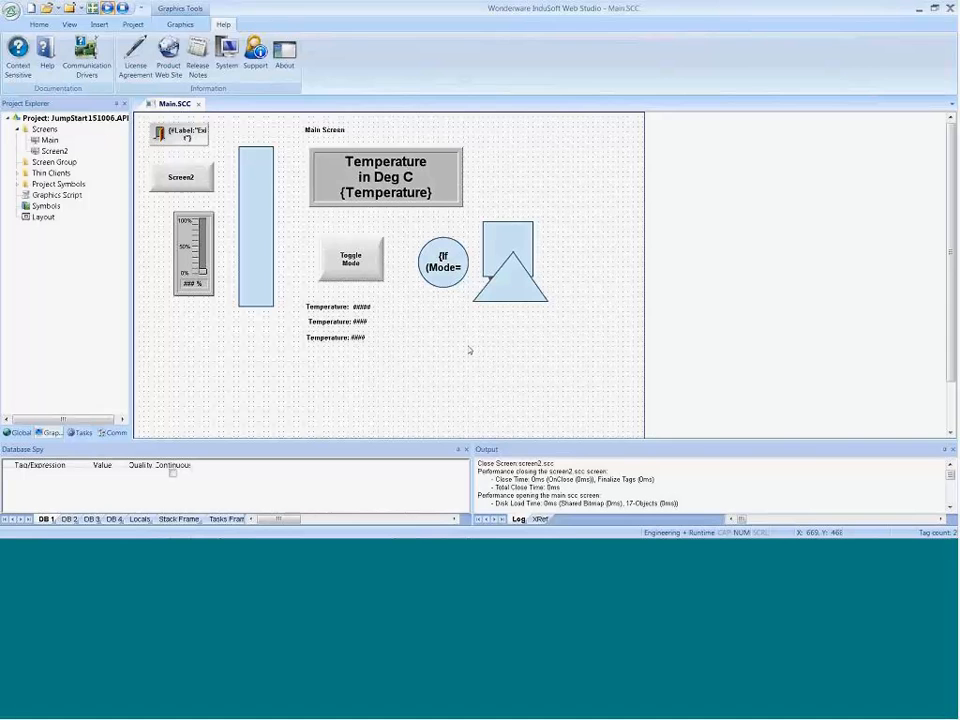
pyautogui.rightClick(470, 346)
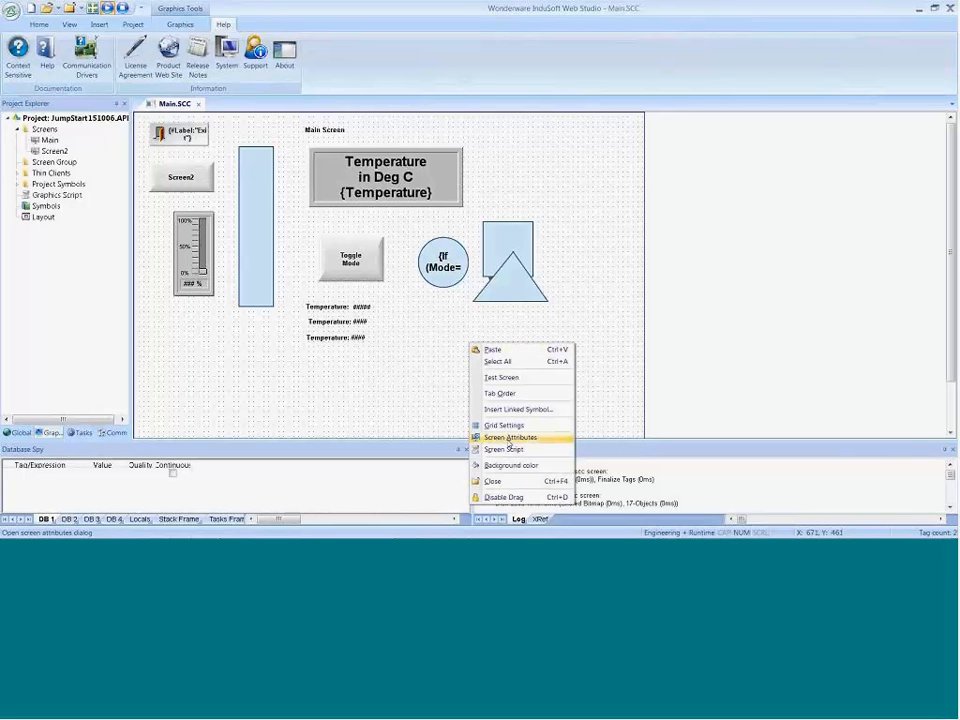
pyautogui.click(509, 438)
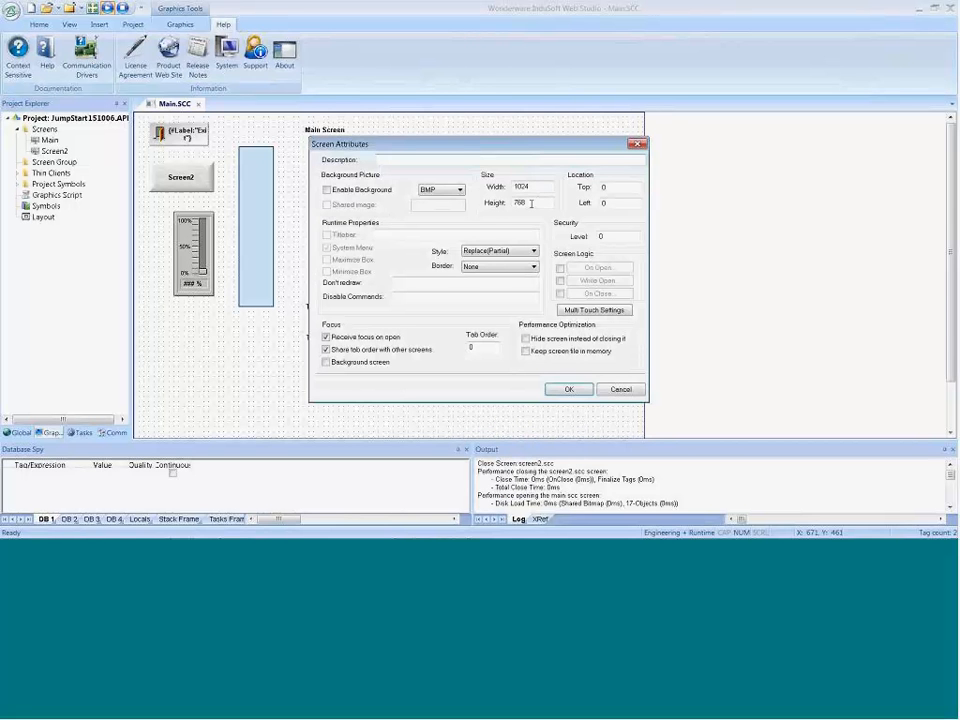
pyautogui.press('Tab')
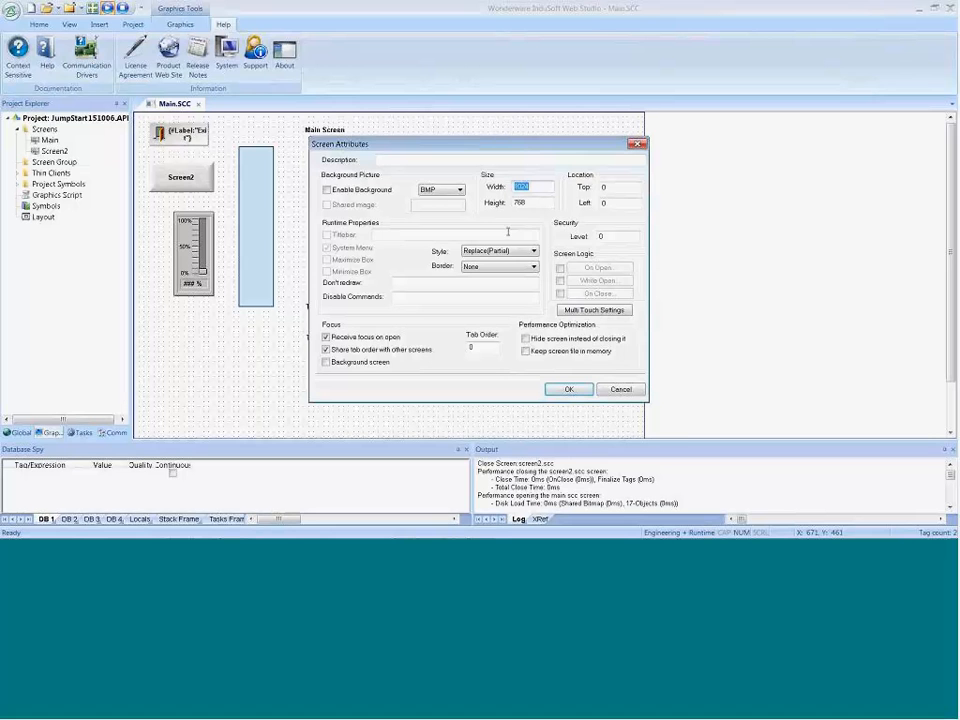
pyautogui.click(517, 186)
pyautogui.doubleClick(602, 203)
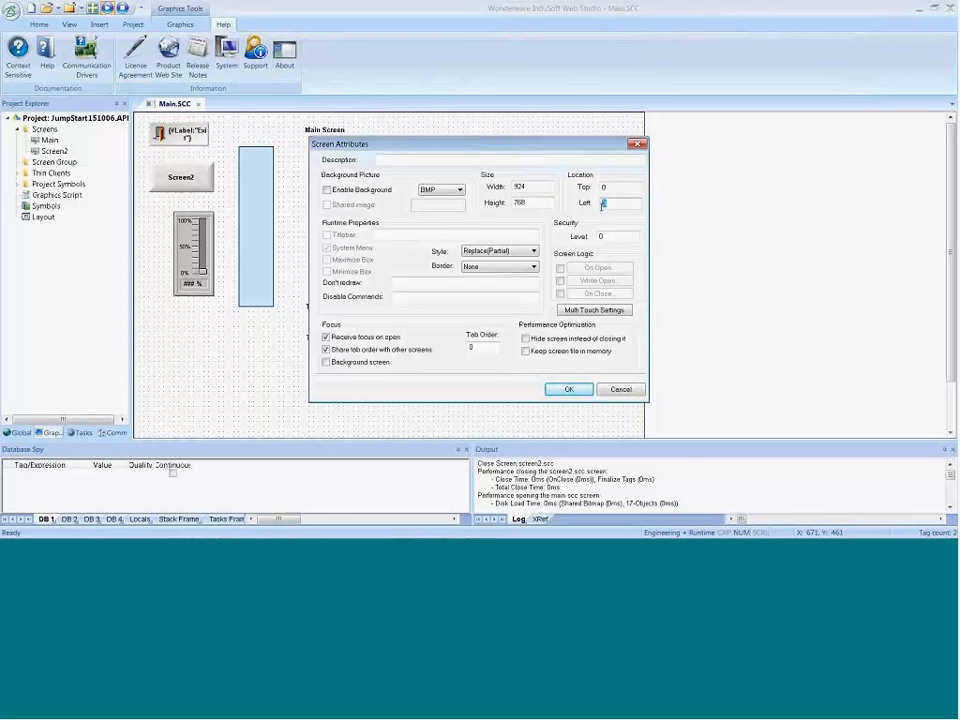
pyautogui.write('100')
pyautogui.press('Return')
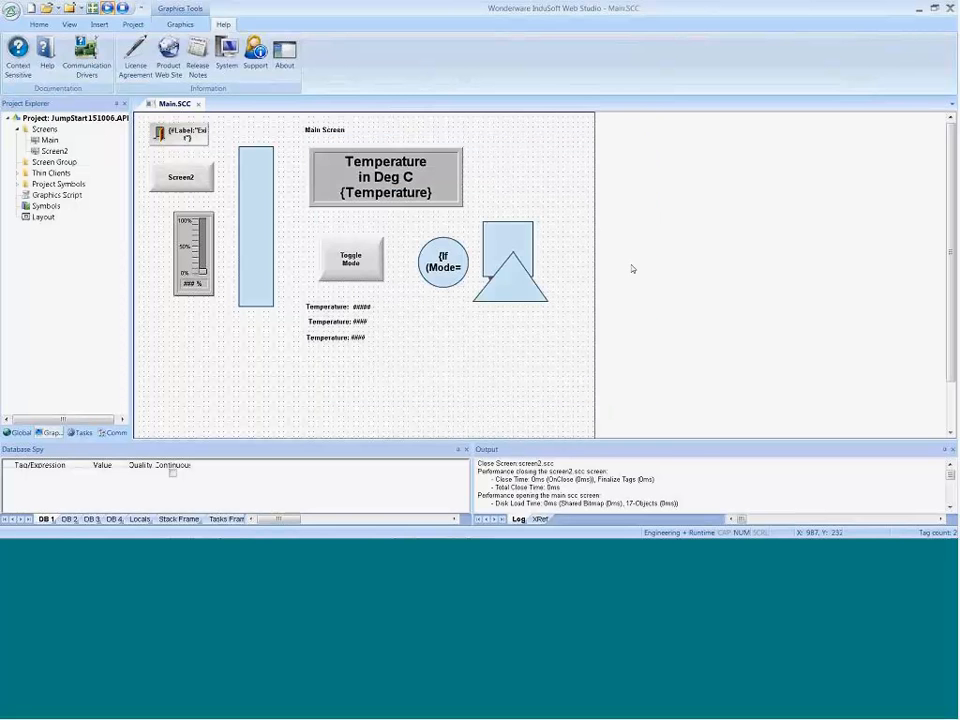
# Step: Open Screen2 for editing and set its screen width to 924 and its Left location to 100
pyautogui.doubleClick(56, 151)
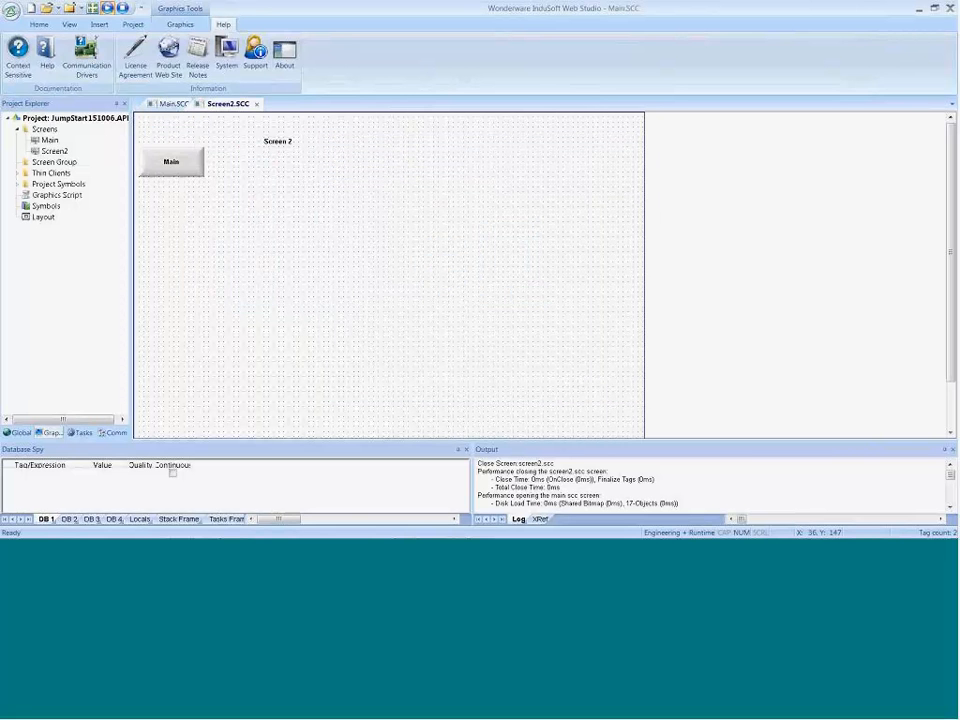
pyautogui.rightClick(375, 300)
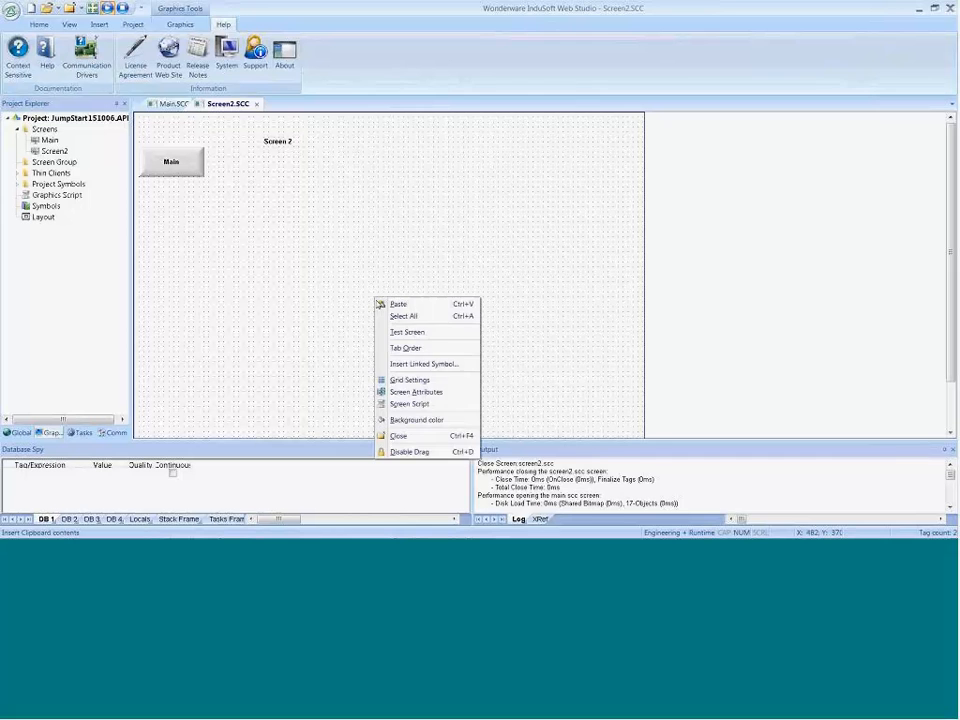
pyautogui.click(414, 393)
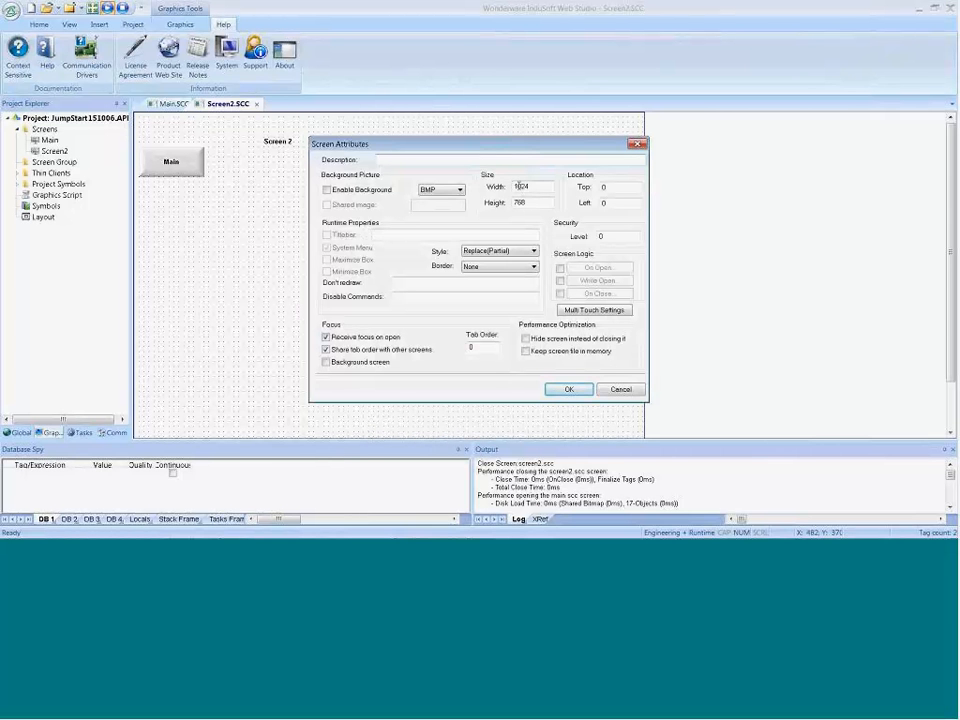
pyautogui.doubleClick(520, 186)
pyautogui.write('924')
pyautogui.doubleClick(604, 203)
pyautogui.write('100')
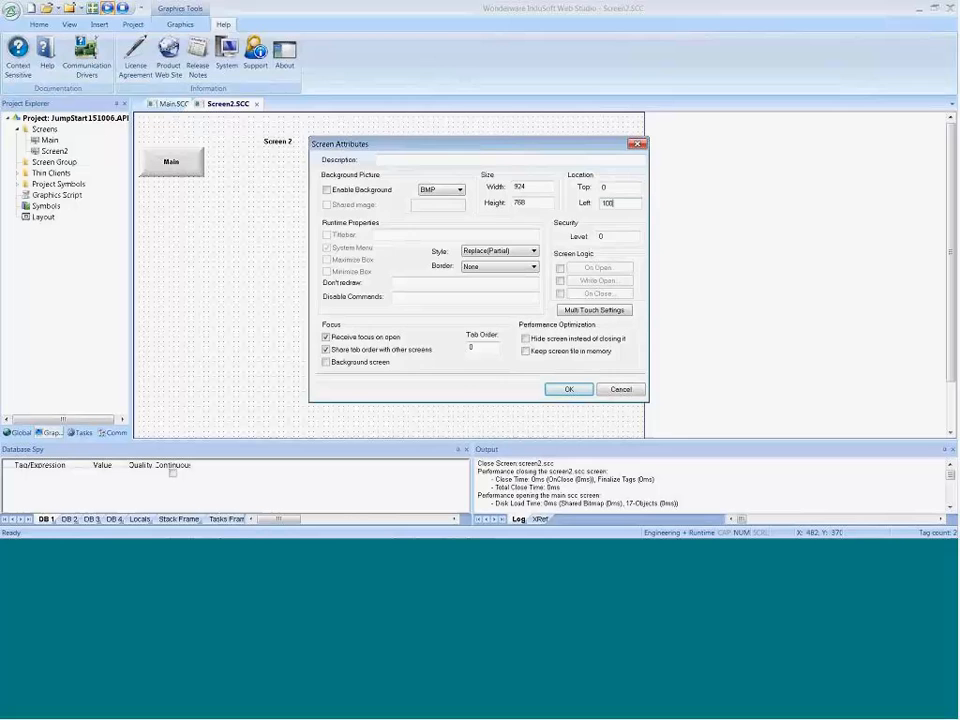
pyautogui.click(568, 393)
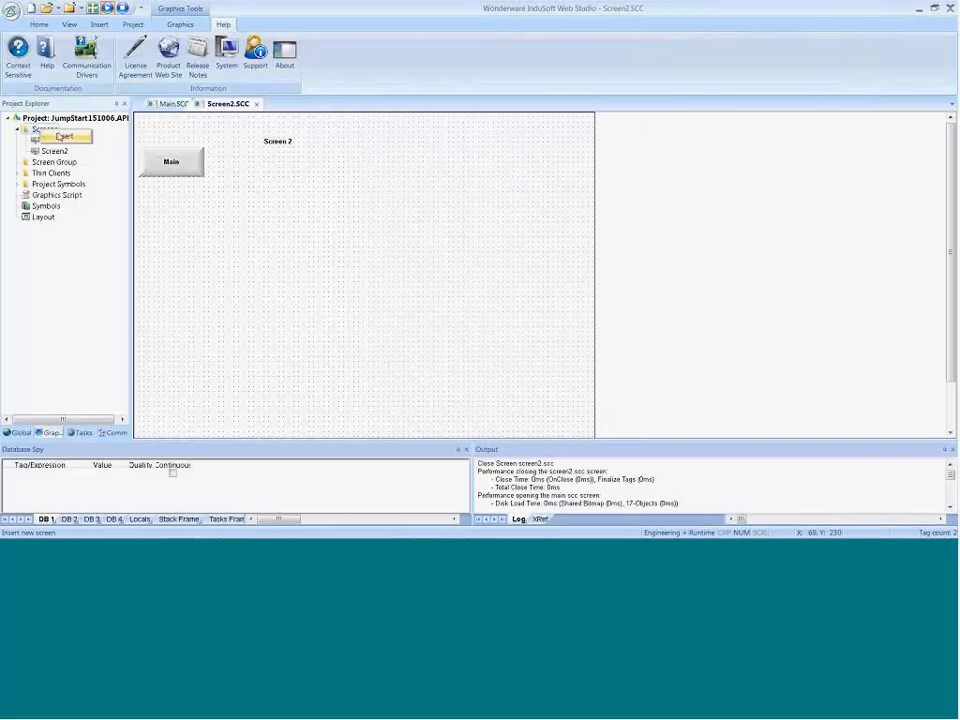
# Step: Insert a new screen with a width of 100 and a height of 768, located at top 0 and left 0
pyautogui.doubleClick(250, 241)
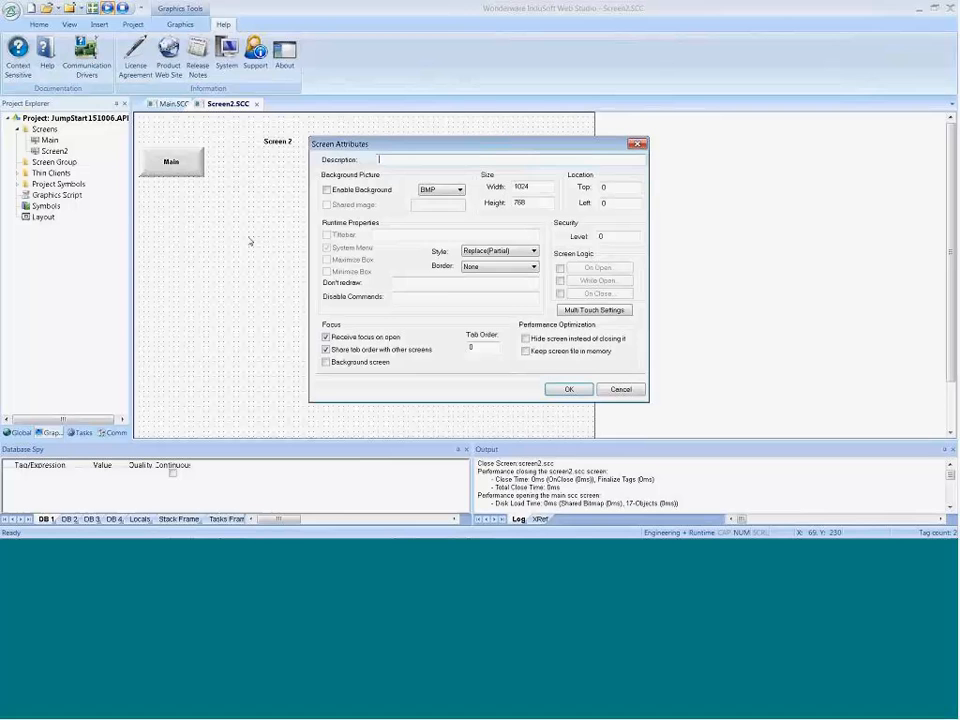
pyautogui.doubleClick(538, 186)
pyautogui.write('100')
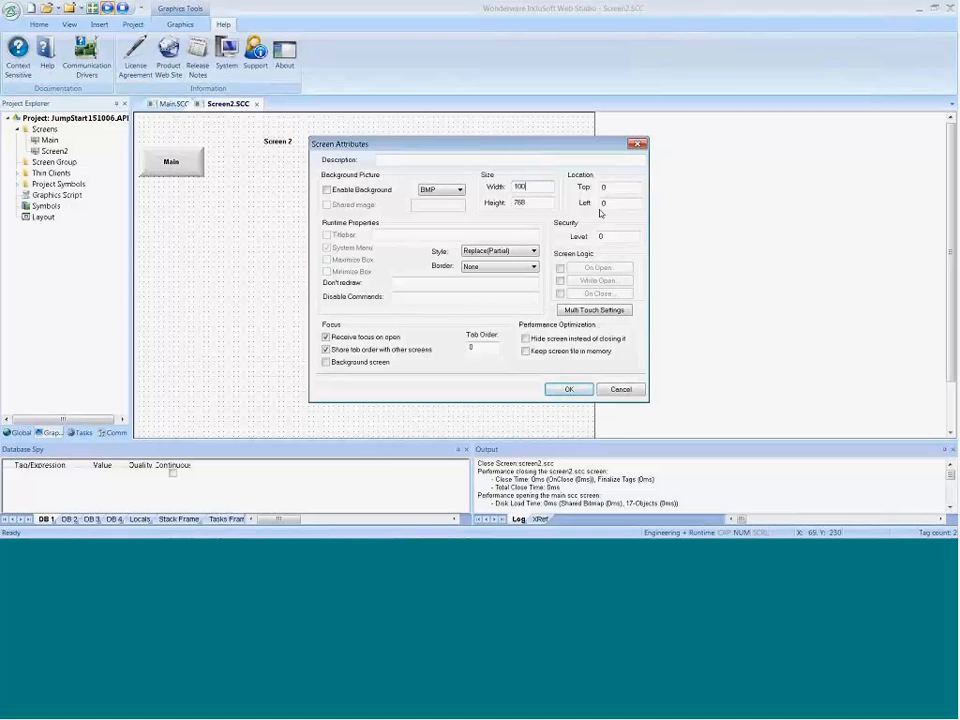
pyautogui.click(569, 391)
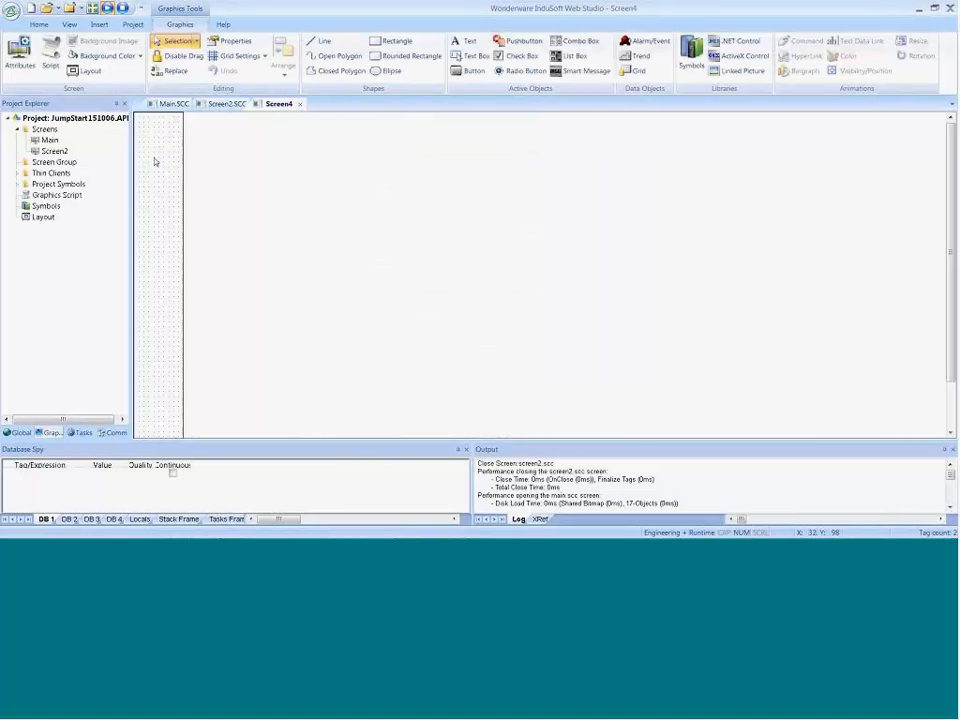
# Step: Remove the Screen2 navigation button from the Main screen
pyautogui.click(174, 104)
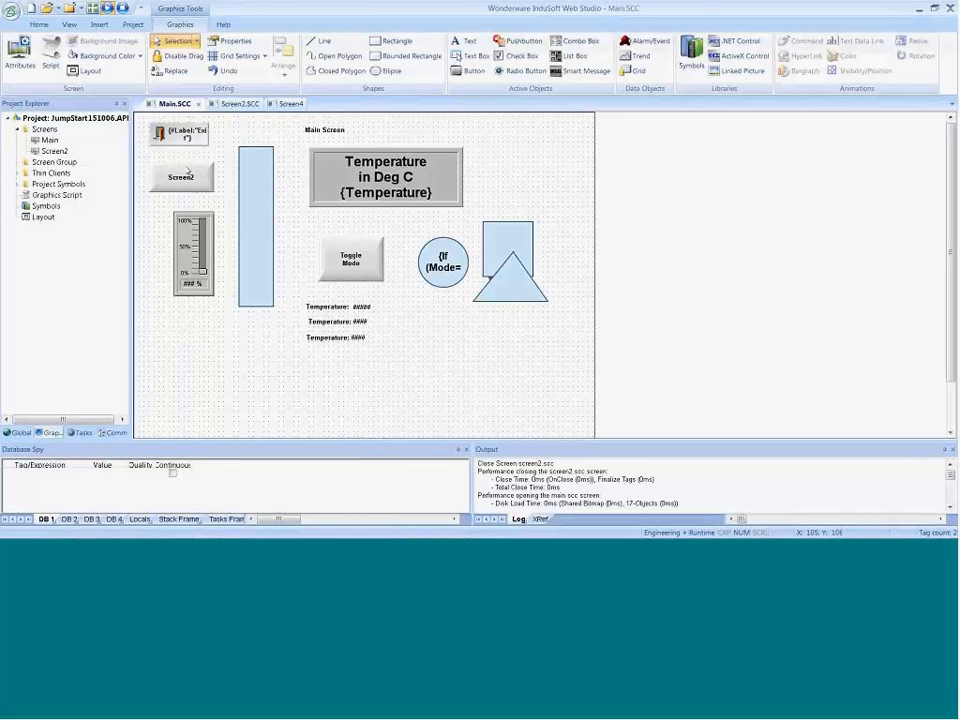
pyautogui.click(201, 184)
pyautogui.press('Delete')
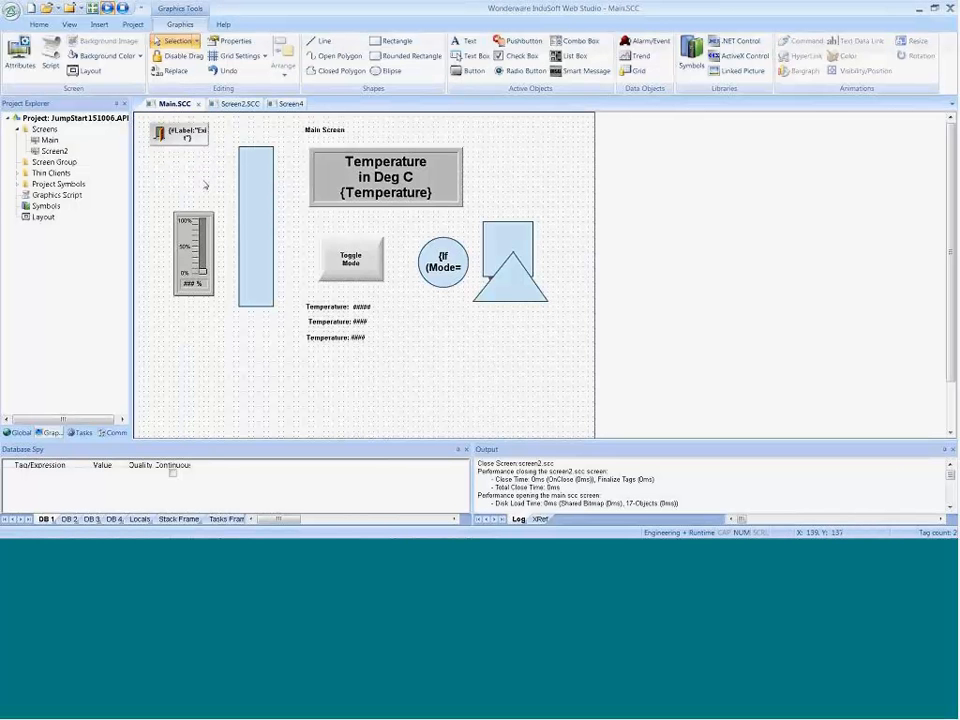
# Step: Paste the Screen2 button into the new narrow screen, reduce its width to 80, and place it at about X 10, Y 50
pyautogui.click(289, 104)
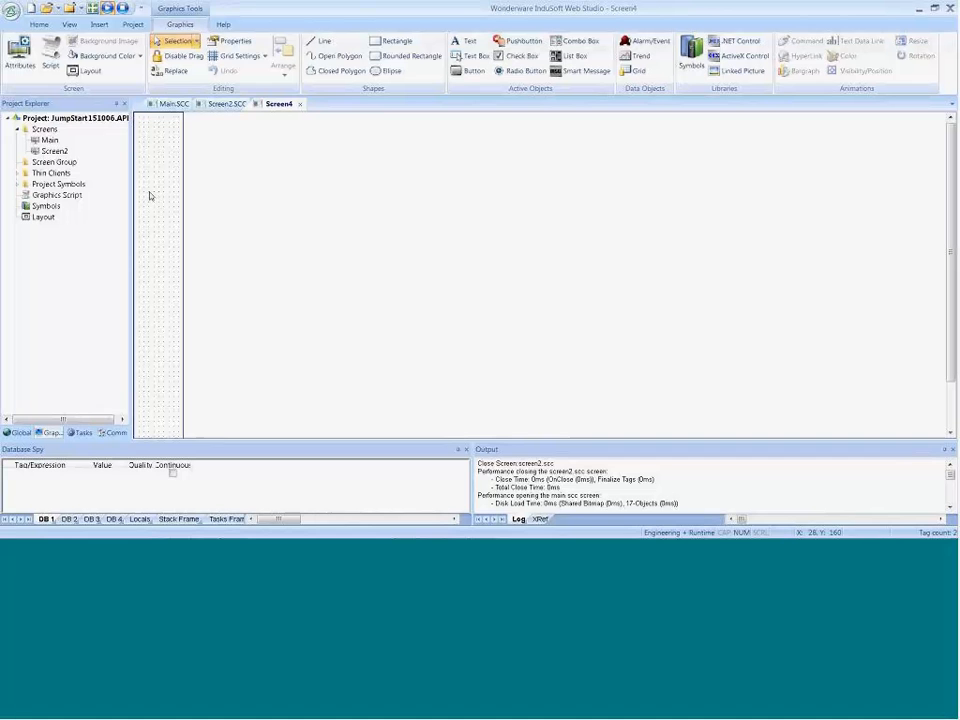
pyautogui.hotkey('ctrl', 'v')
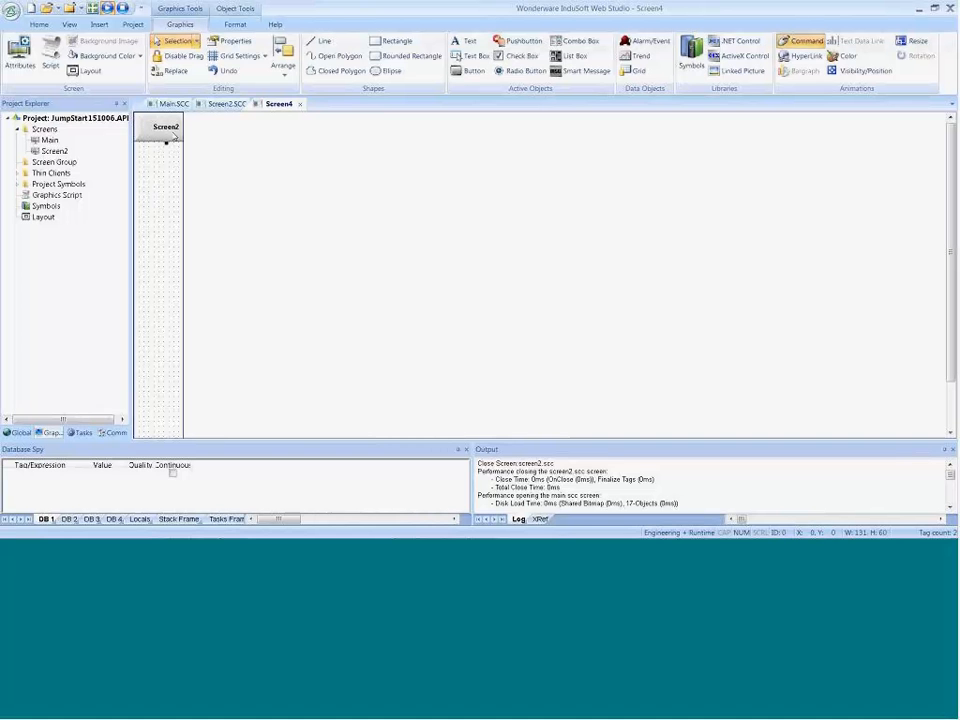
pyautogui.click(236, 25)
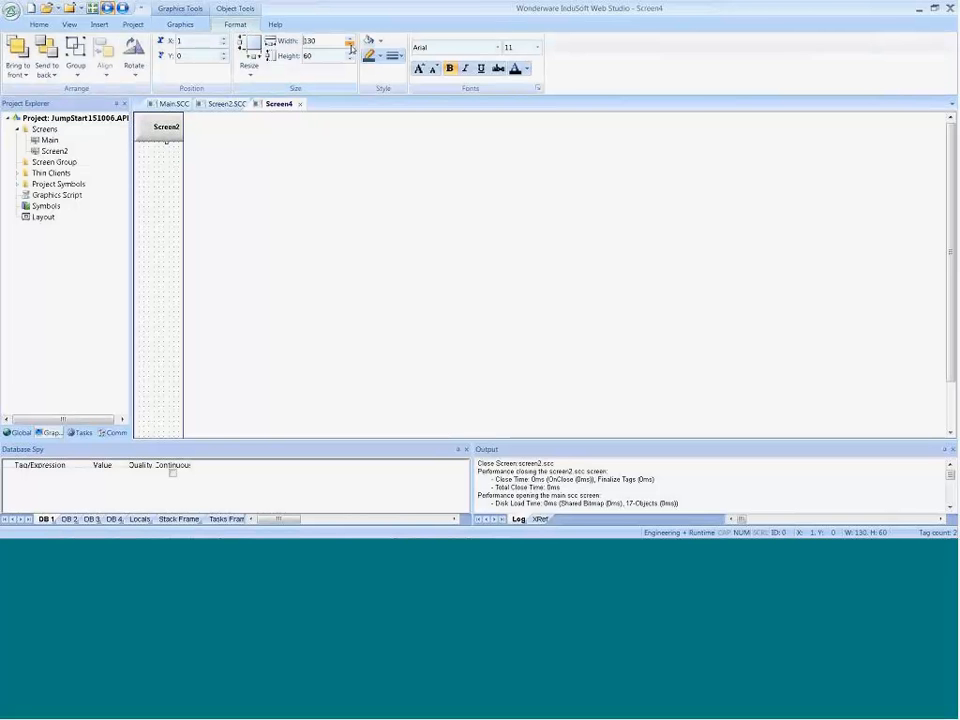
pyautogui.click(351, 46)
pyautogui.click(351, 47)
pyautogui.click(351, 47)
pyautogui.click(351, 47)
pyautogui.moveTo(177, 132); pyautogui.dragTo(162, 158)
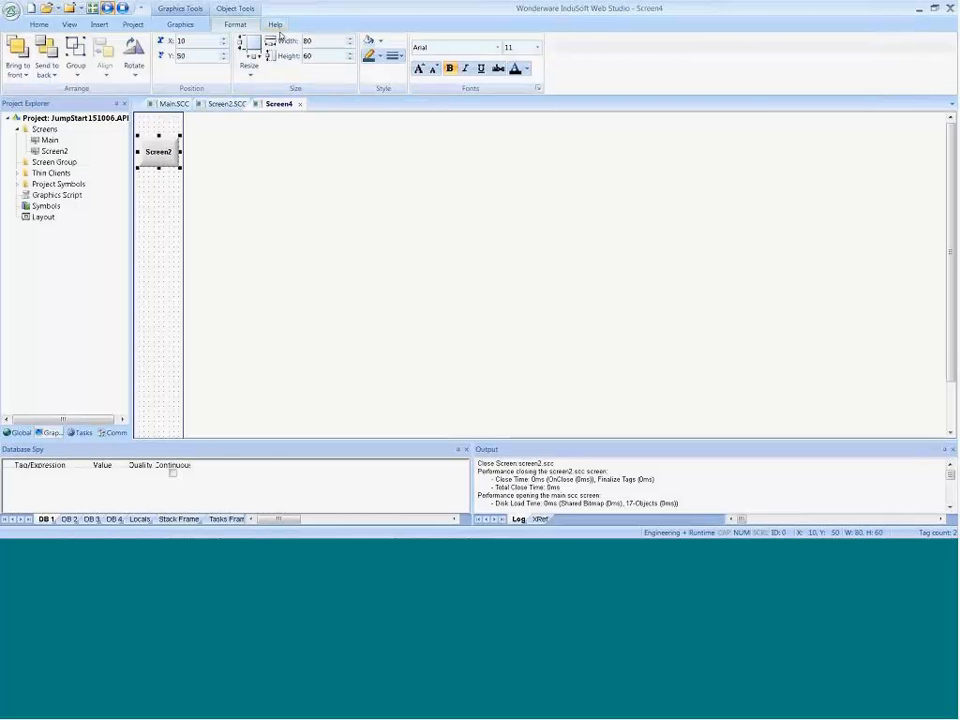
pyautogui.click(181, 25)
# Step: Narrow the Main button on Screen2 to about 71 pixels and cut it from that screen
pyautogui.click(227, 104)
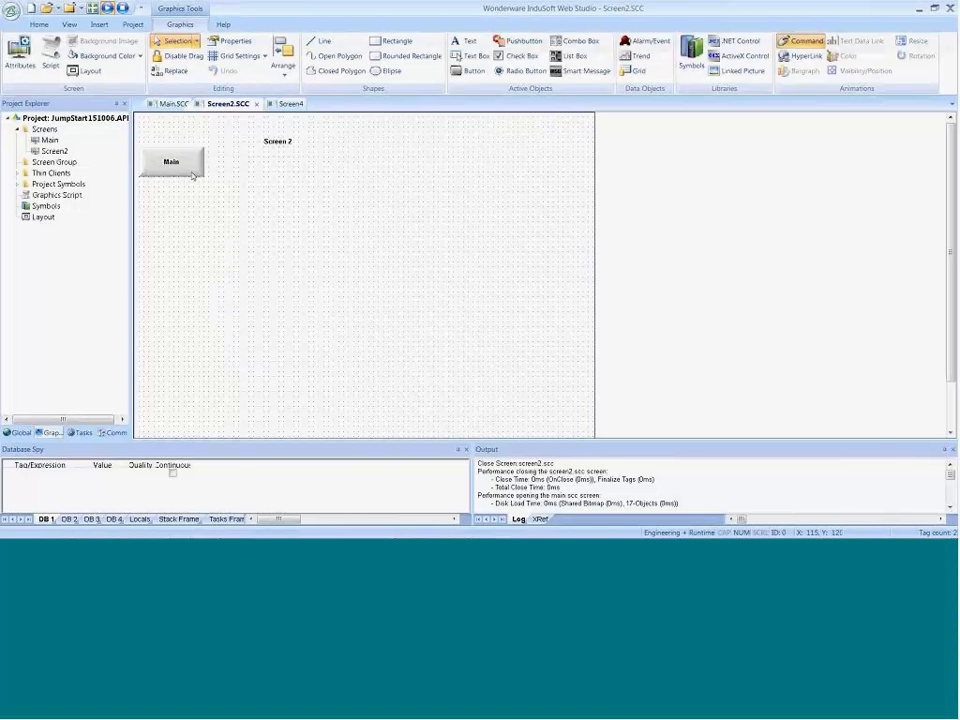
pyautogui.click(192, 174)
pyautogui.moveTo(206, 162); pyautogui.dragTo(176, 162)
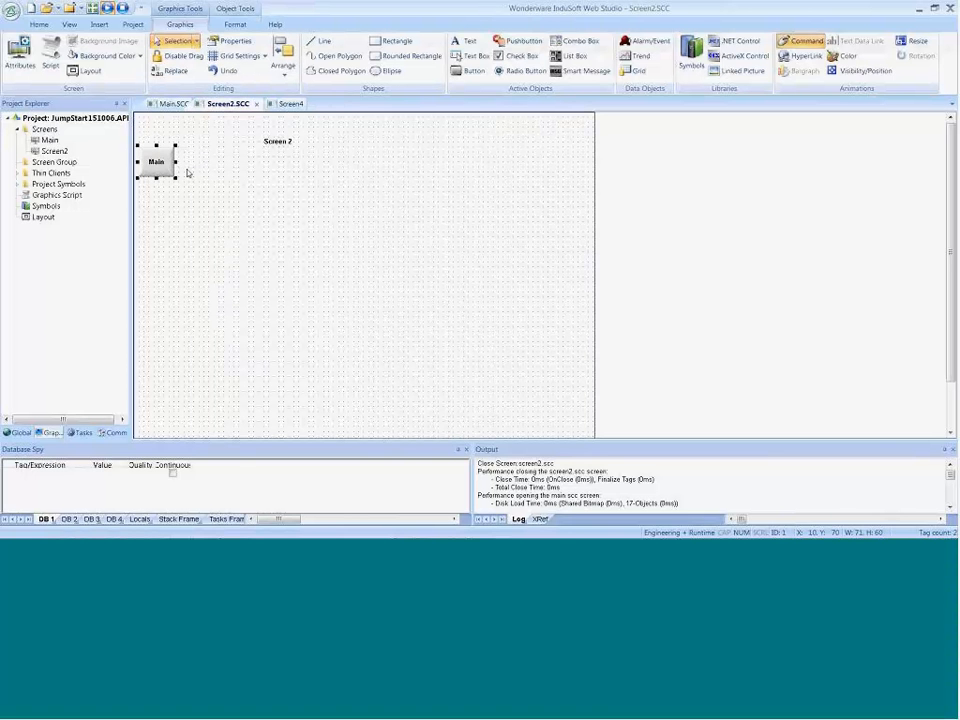
pyautogui.press('Delete')
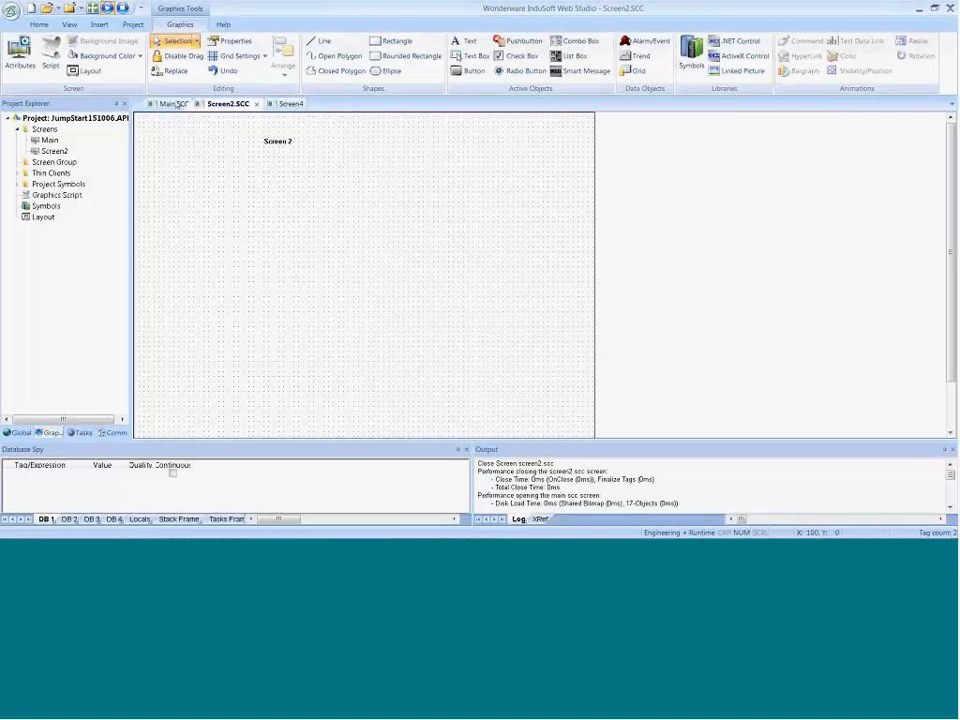
# Step: Paste the Main button into the narrow screen at about X 10, Y 0, directly above the Screen2 button
pyautogui.click(173, 104)
pyautogui.click(285, 104)
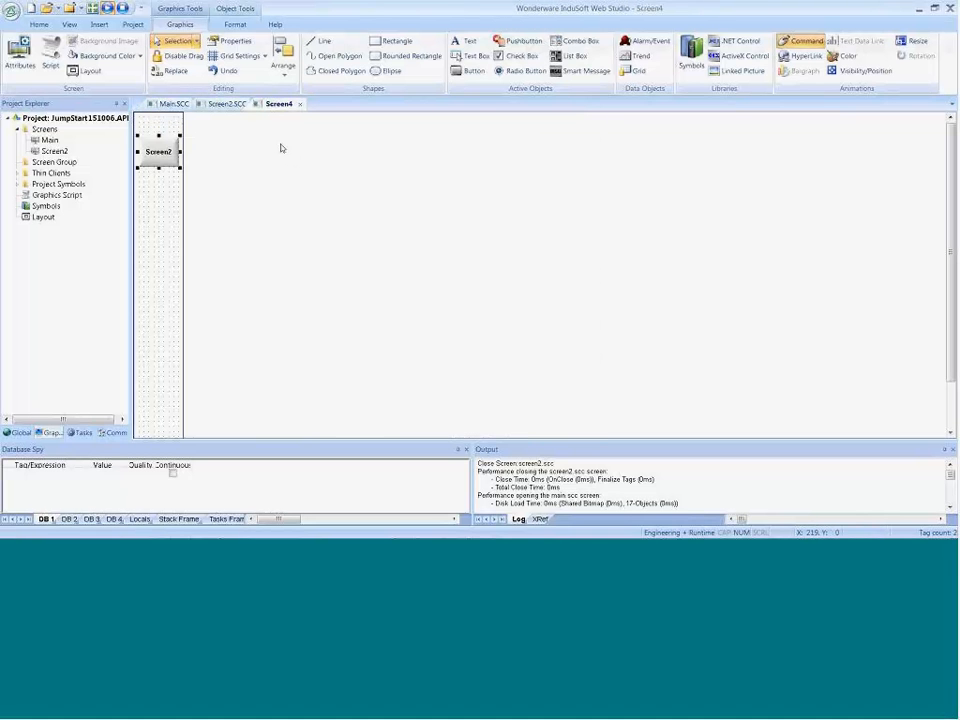
pyautogui.hotkey('ctrl', 'v')
pyautogui.moveTo(161, 159); pyautogui.dragTo(182, 127)
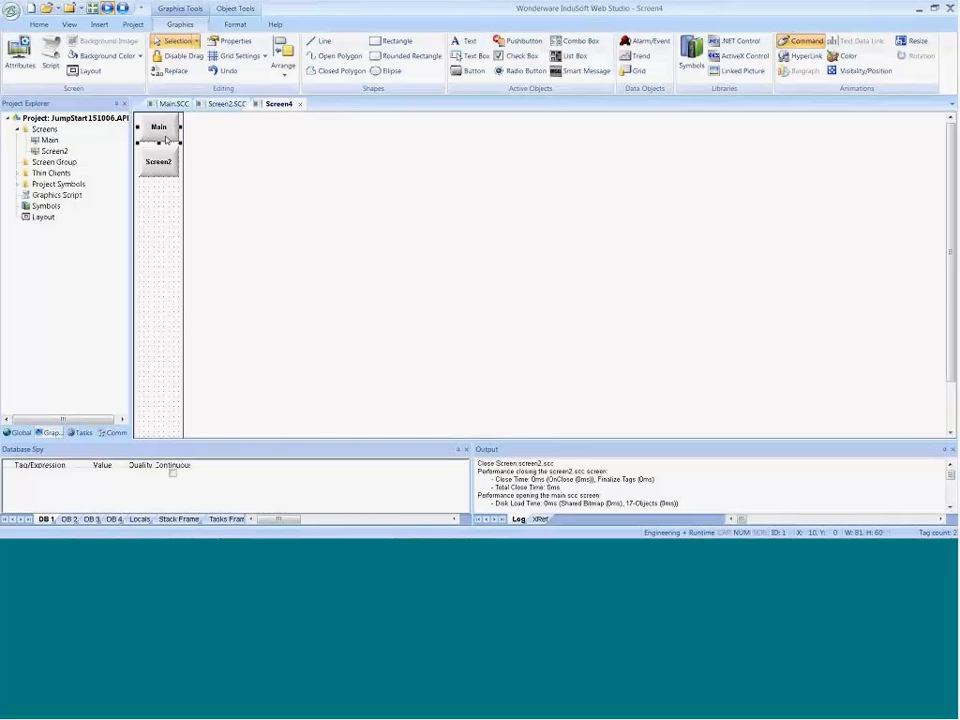
# Step: Save the narrow screen as Navigation, and close Screen2 and Main with their changes saved
pyautogui.click(299, 105)
pyautogui.click(430, 317)
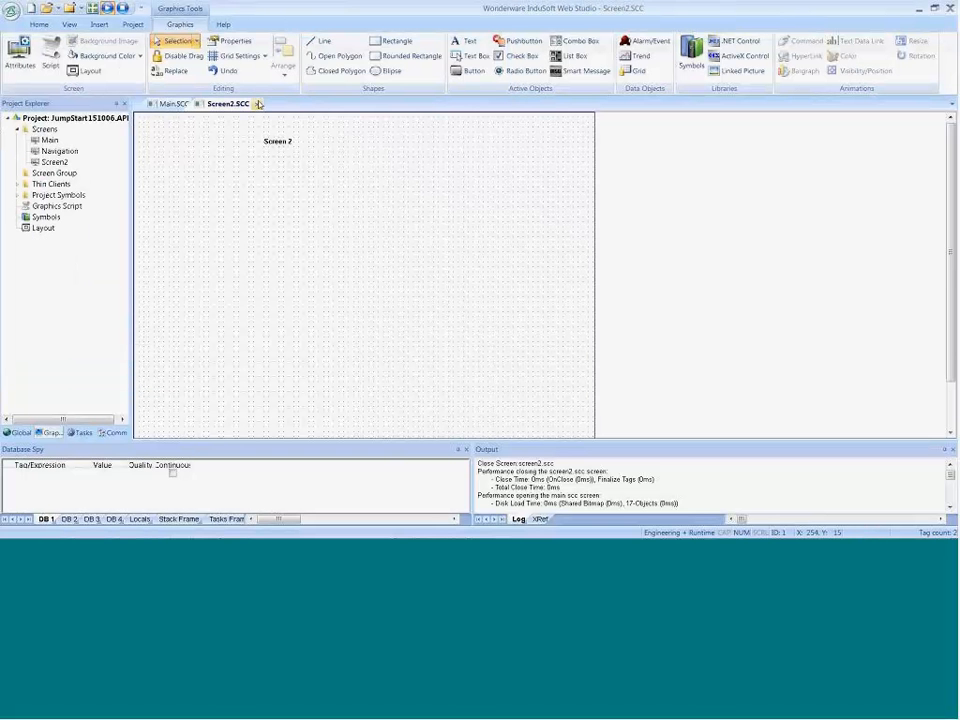
pyautogui.hotkey('ctrl', 'F4')
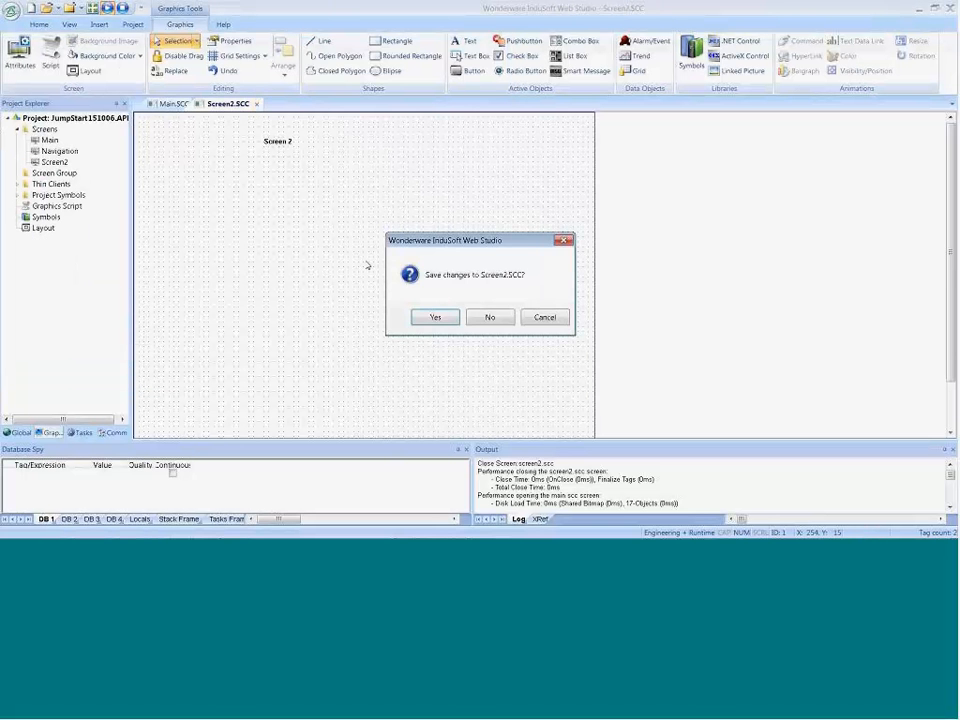
pyautogui.click(441, 318)
pyautogui.hotkey('ctrl', 'F4')
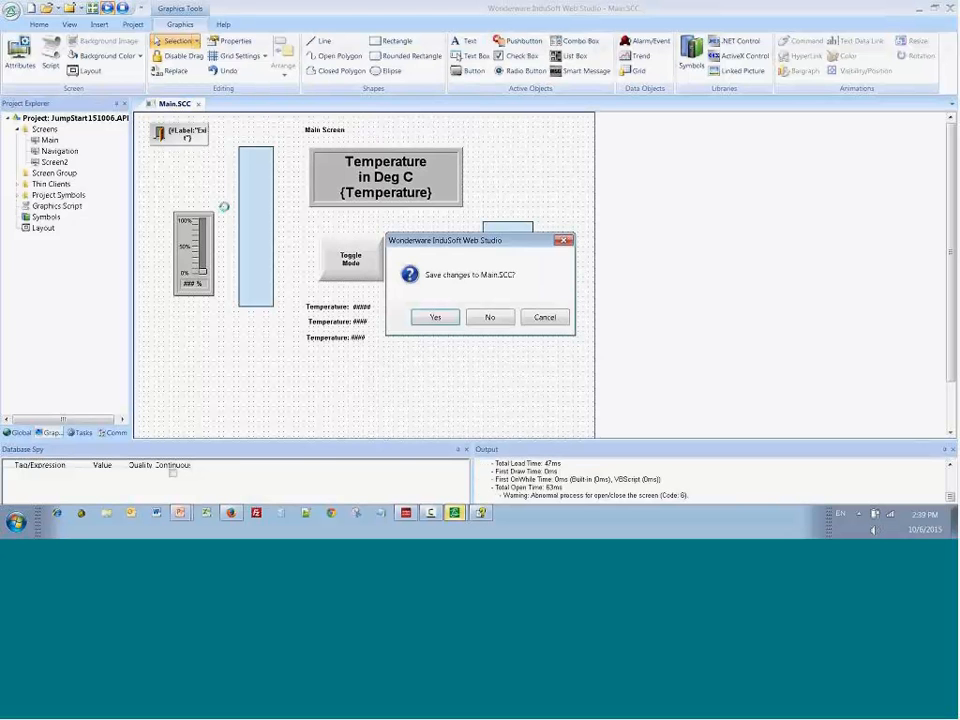
pyautogui.click(436, 317)
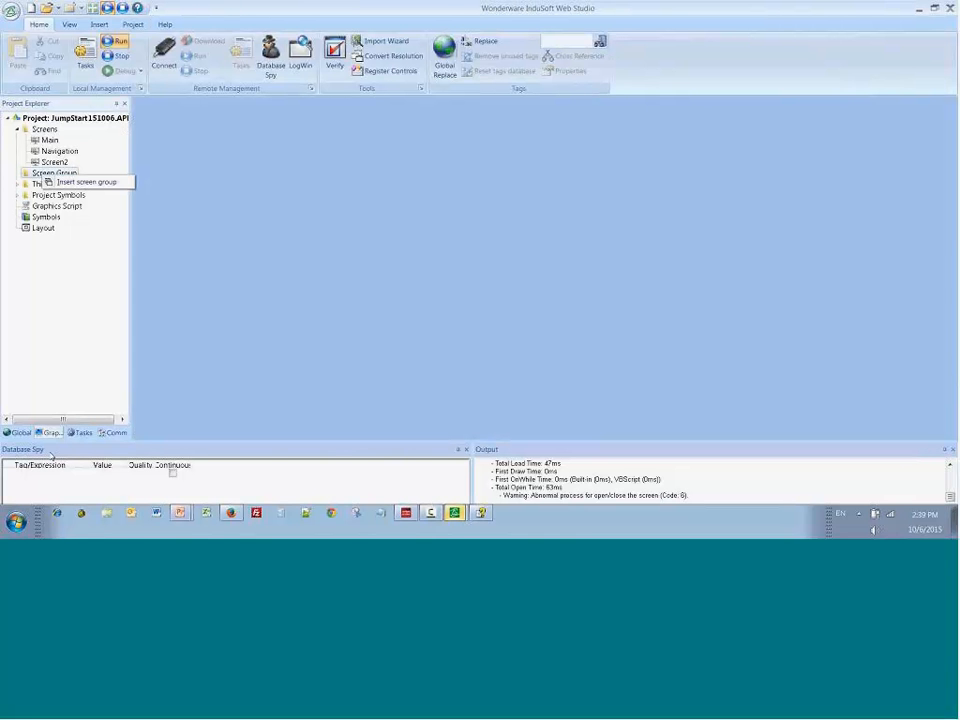
# Step: Insert a screen group named Startup containing MAIN.SCC and NAVIGATION.SCC
pyautogui.click(64, 183)
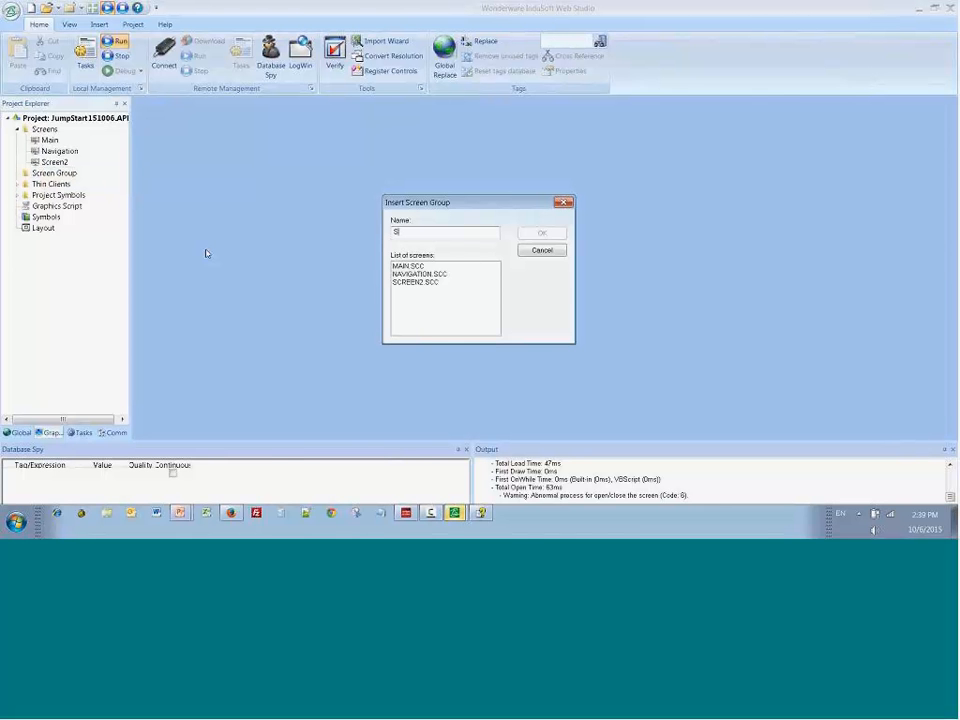
pyautogui.write('Startup')
pyautogui.click(415, 274)
pyautogui.keyDown('ctrl'); pyautogui.click(403, 267); pyautogui.keyUp('ctrl')
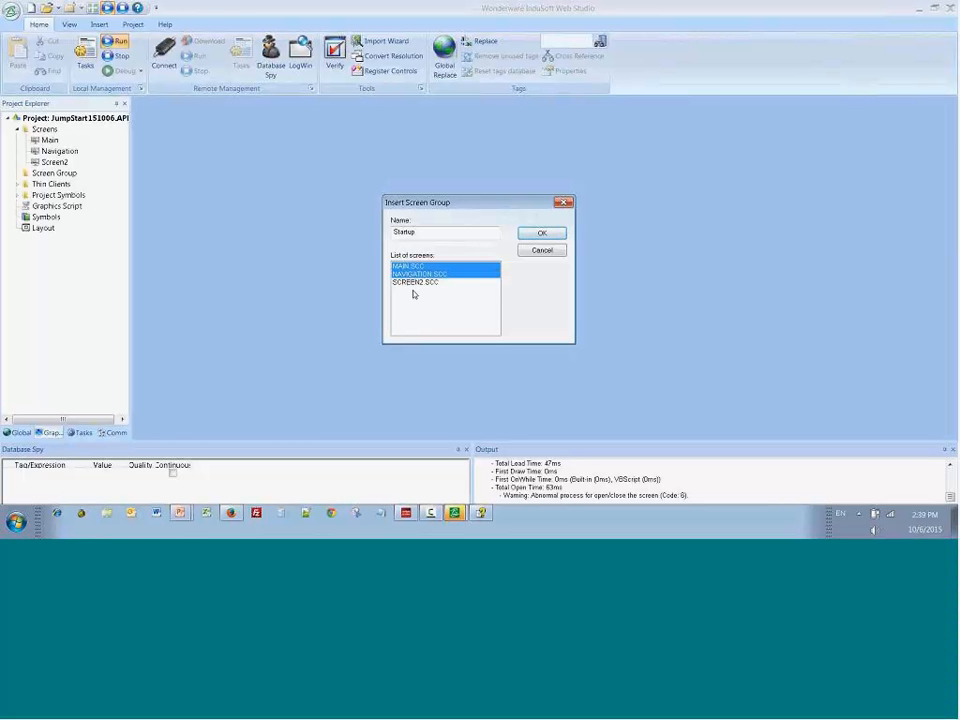
pyautogui.click(550, 236)
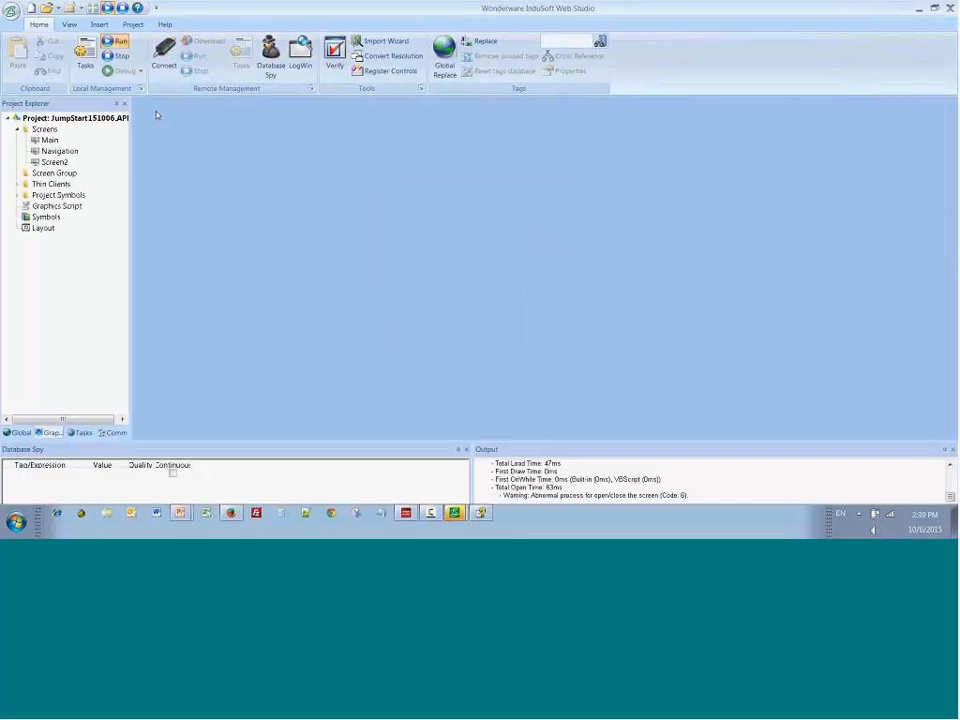
# Step: Choose Main.SCC as the startup screen in the project's viewer settings
pyautogui.click(130, 26)
pyautogui.click(193, 52)
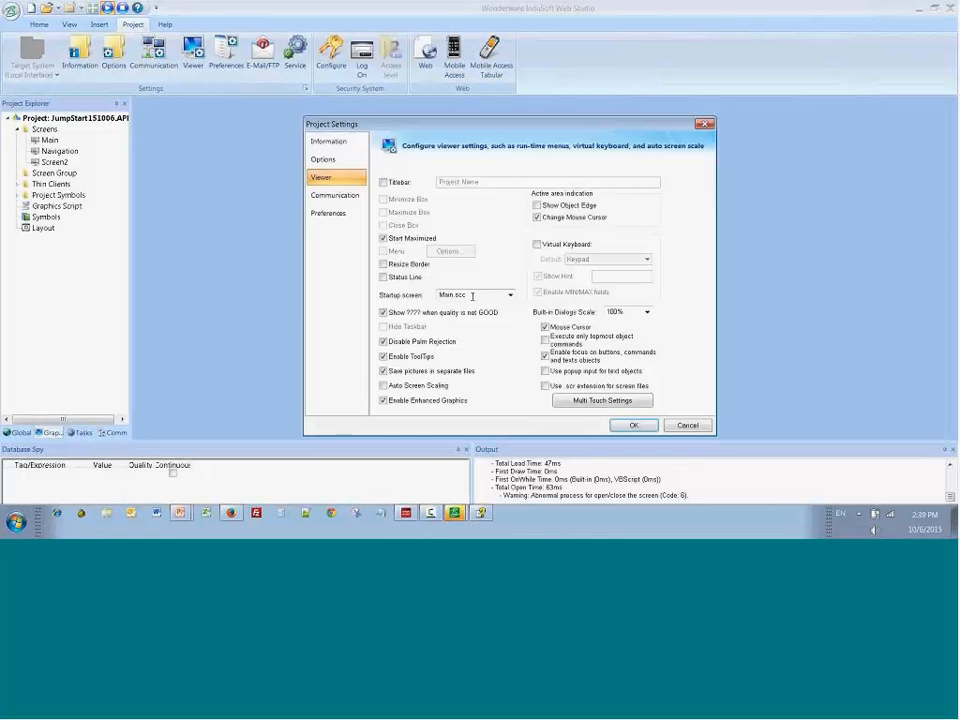
pyautogui.click(472, 295)
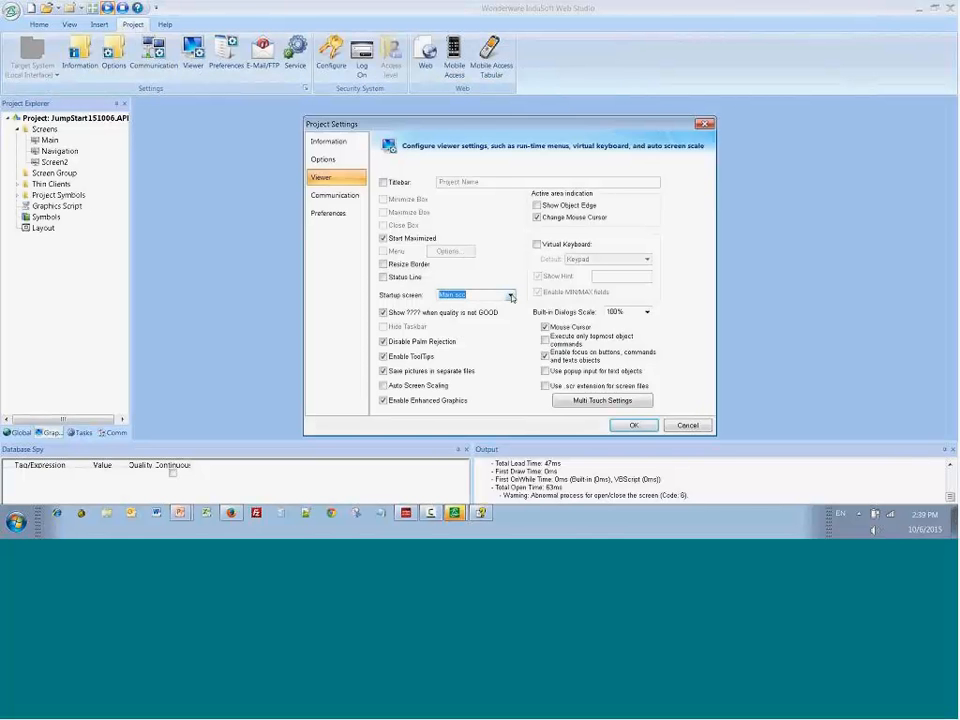
pyautogui.click(455, 313)
pyautogui.click(636, 426)
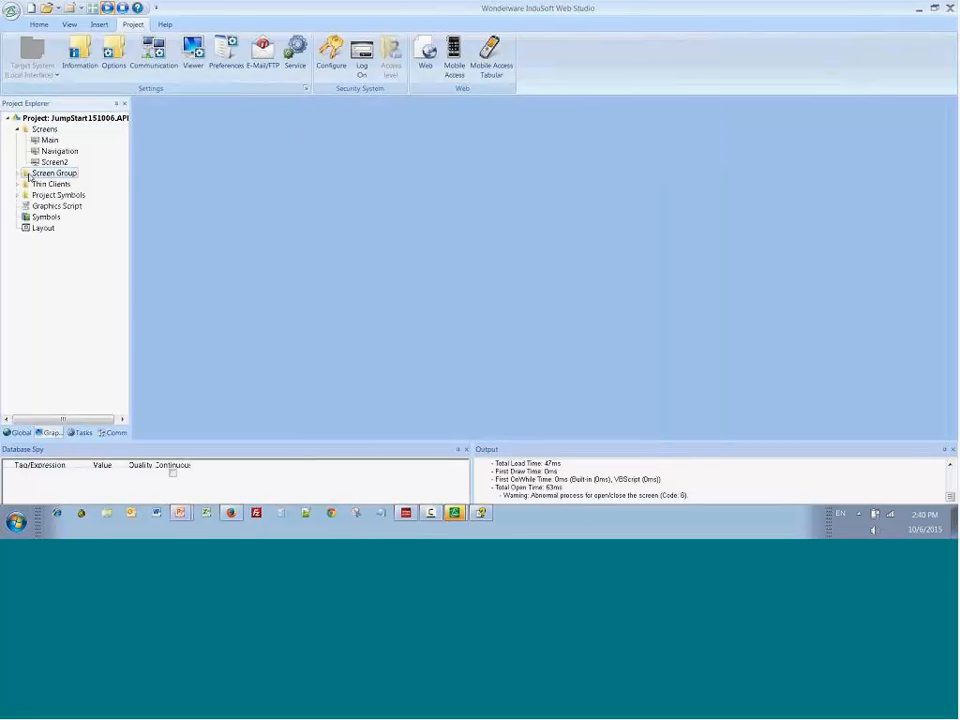
# Step: Set the Startup.SG screen group as the project's startup
pyautogui.click(20, 174)
pyautogui.rightClick(50, 185)
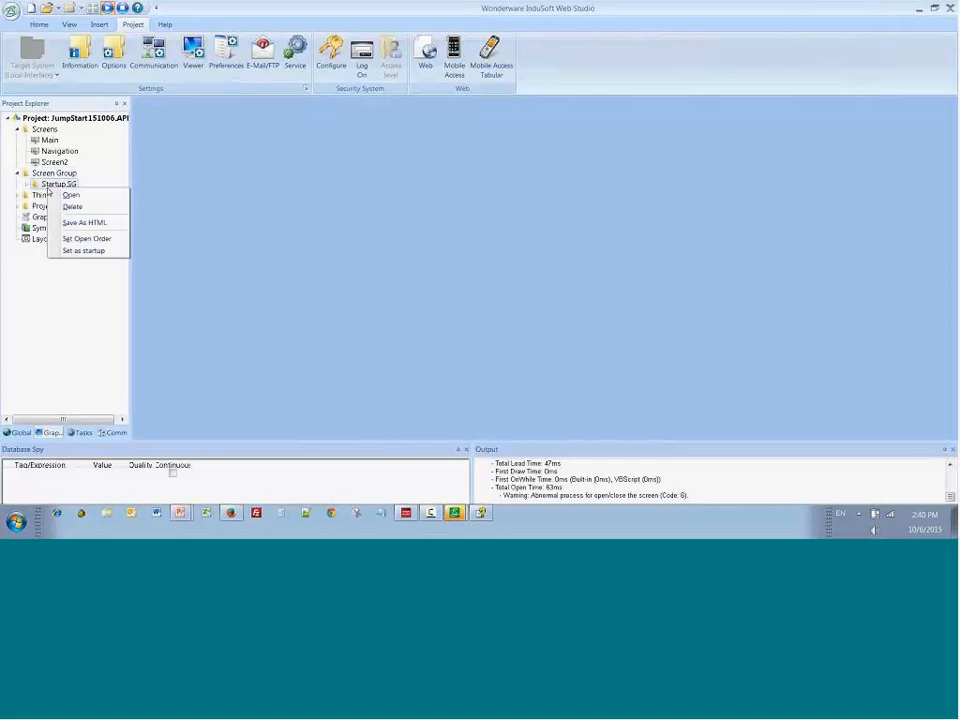
pyautogui.click(72, 251)
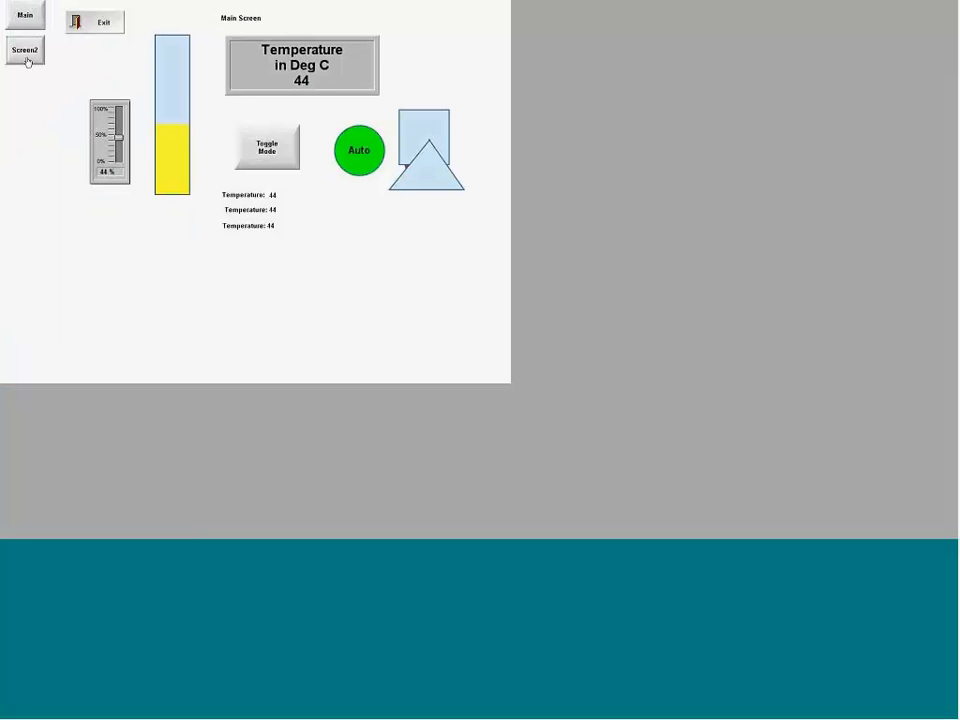
# Step: Test the Main and Screen2 navigation buttons in the running project, and exit the runtime
pyautogui.click(26, 53)
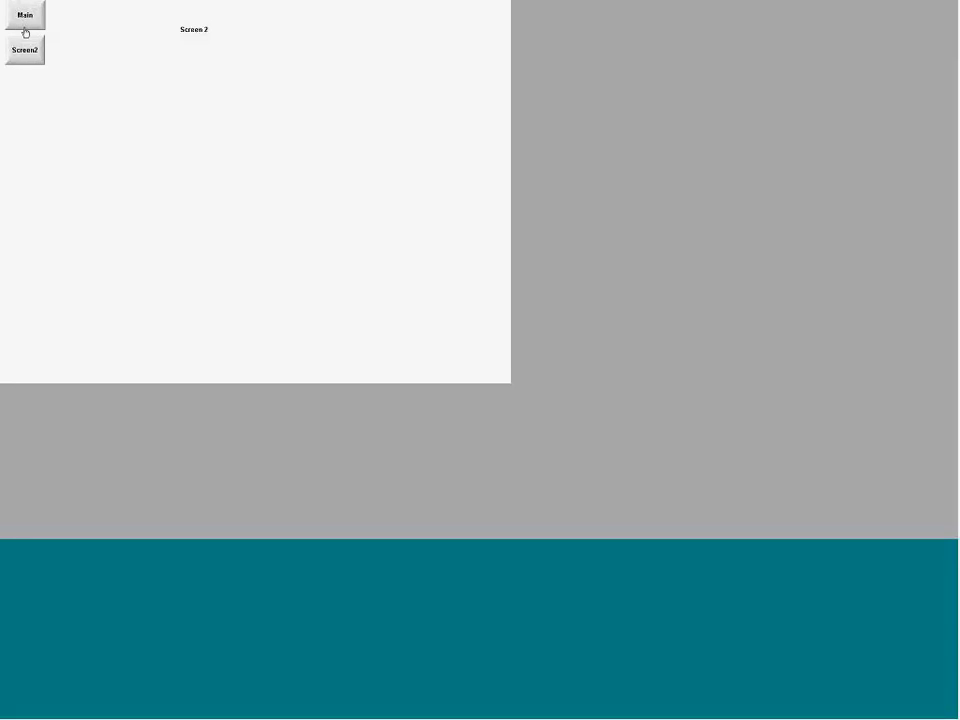
pyautogui.click(31, 20)
pyautogui.click(36, 56)
pyautogui.click(26, 18)
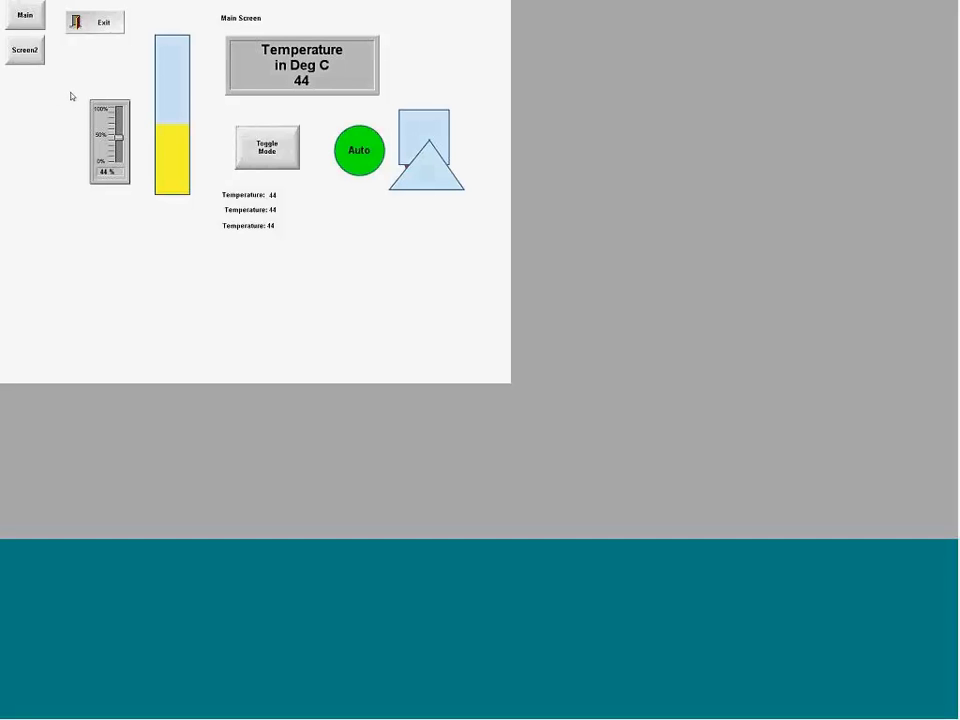
pyautogui.click(114, 23)
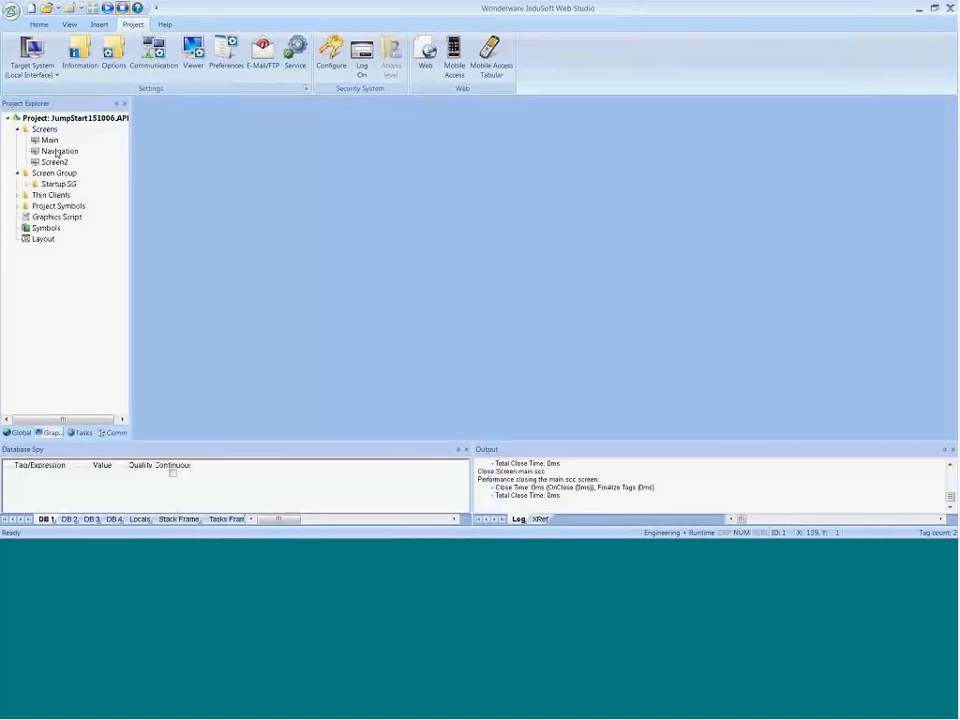
# Step: Open the Navigation screen and set its width to 101 in the screen attributes
pyautogui.click(54, 141)
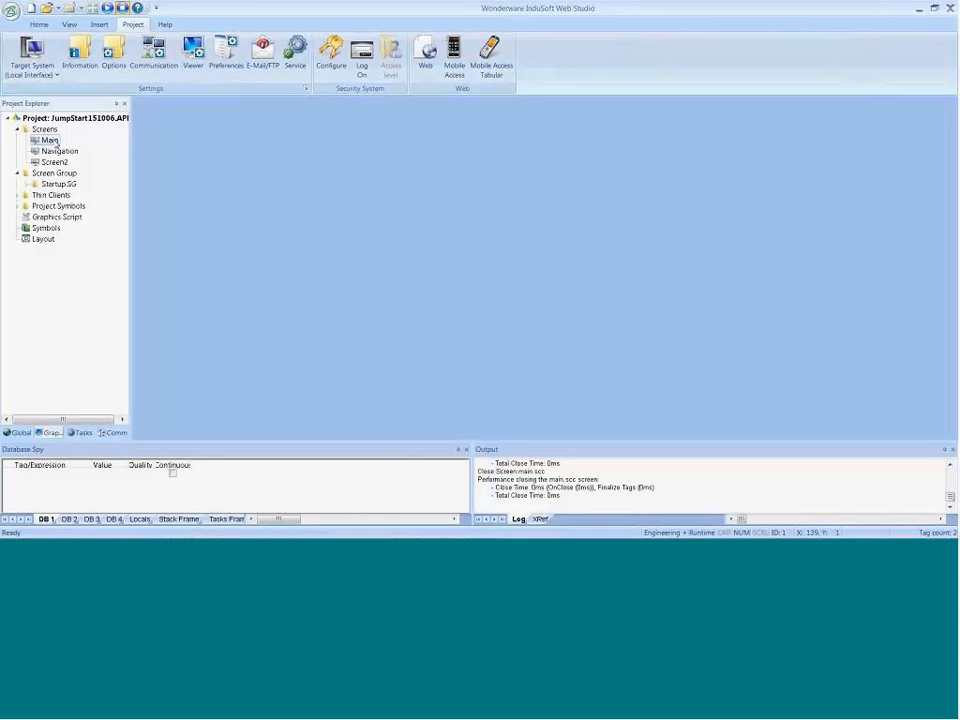
pyautogui.doubleClick(59, 151)
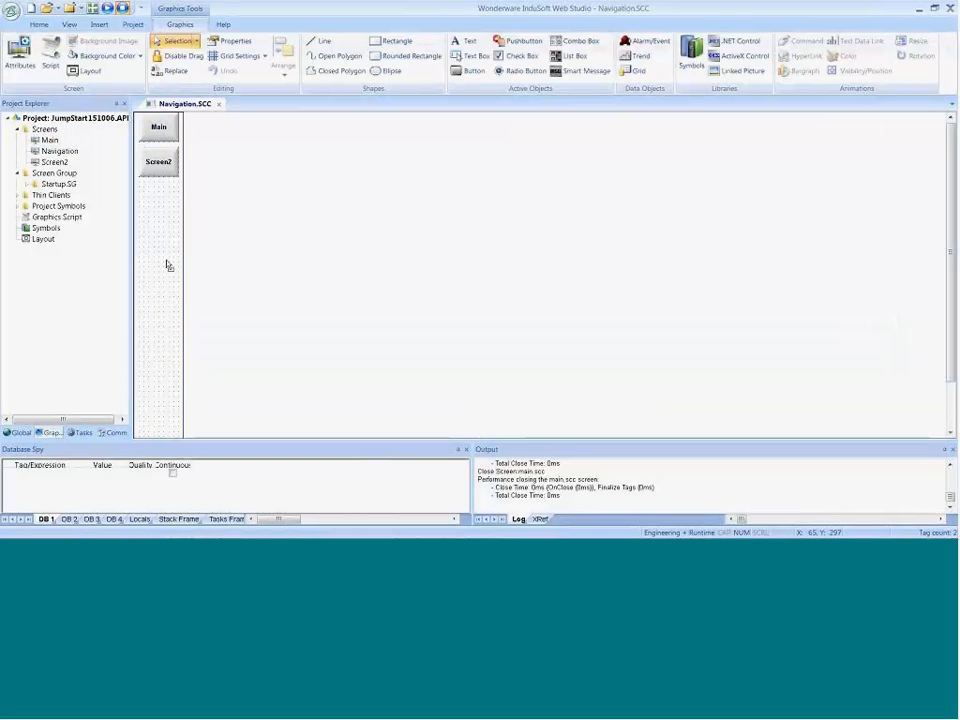
pyautogui.rightClick(168, 265)
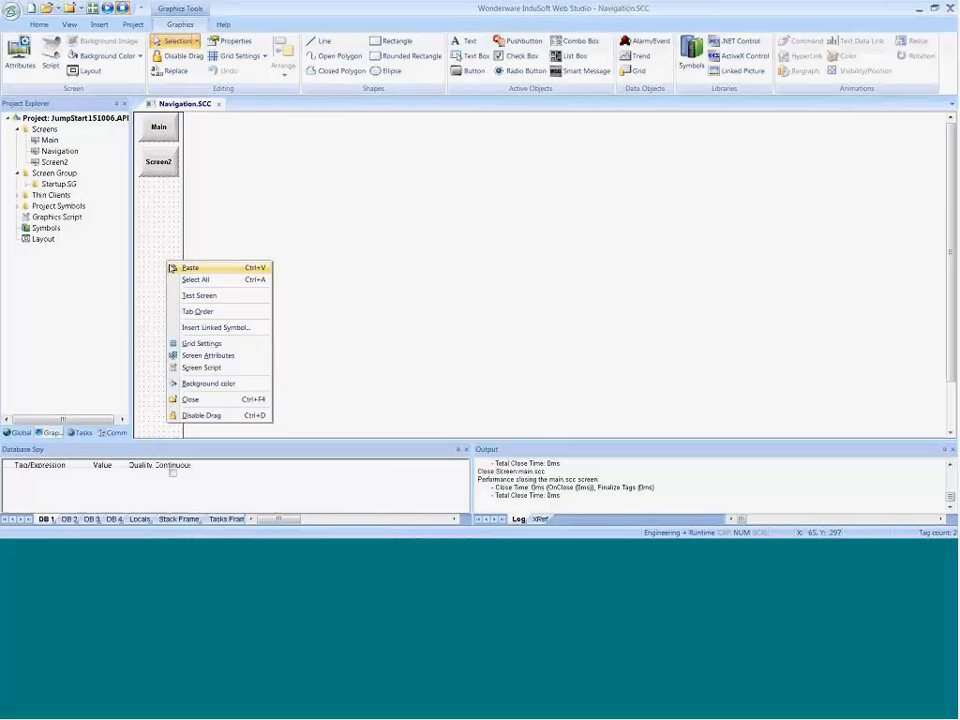
pyautogui.click(207, 355)
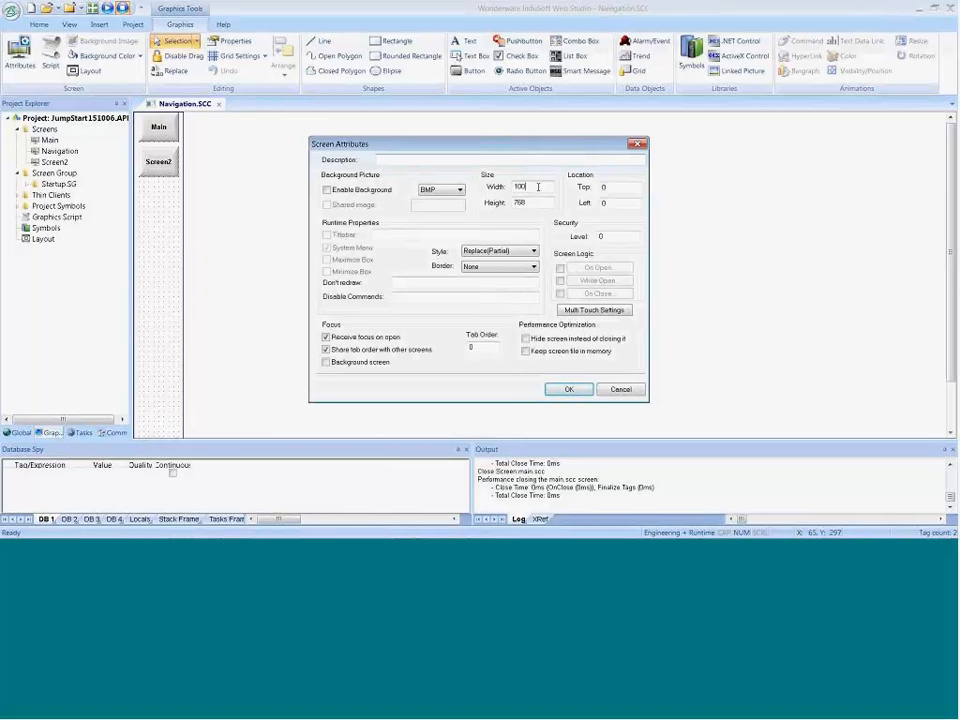
pyautogui.press('BackSpace')
pyautogui.write('1')
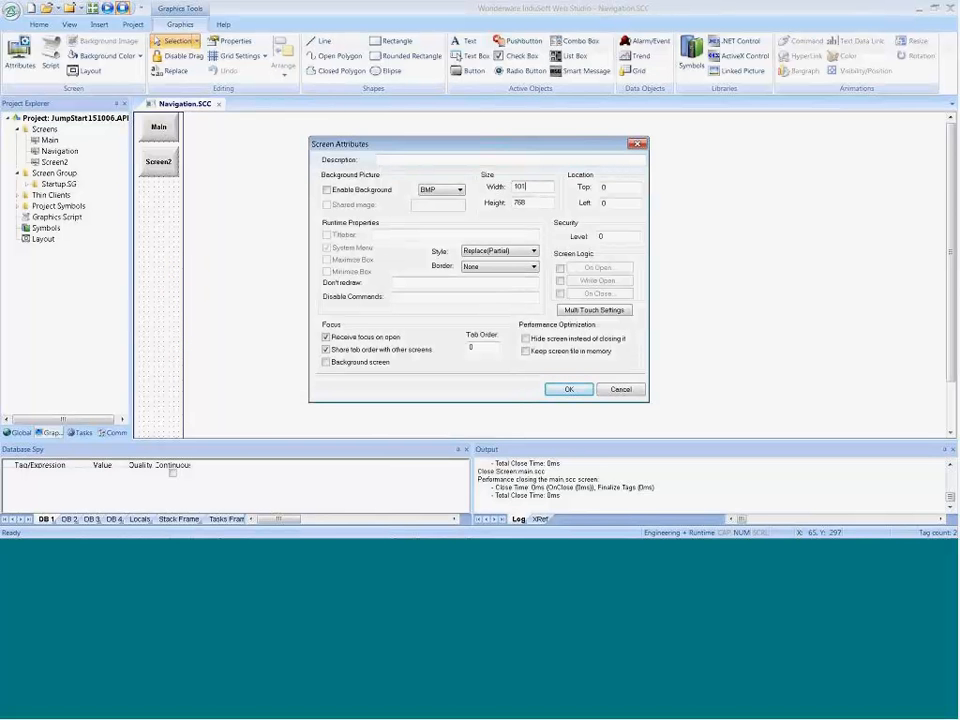
pyautogui.click(569, 389)
# Step: Switch to the Technical Reference and open the Screen Attributes dialog topic under Screens and Graphics, Working with Screens
pyautogui.hotkey('alt', 'Tab')
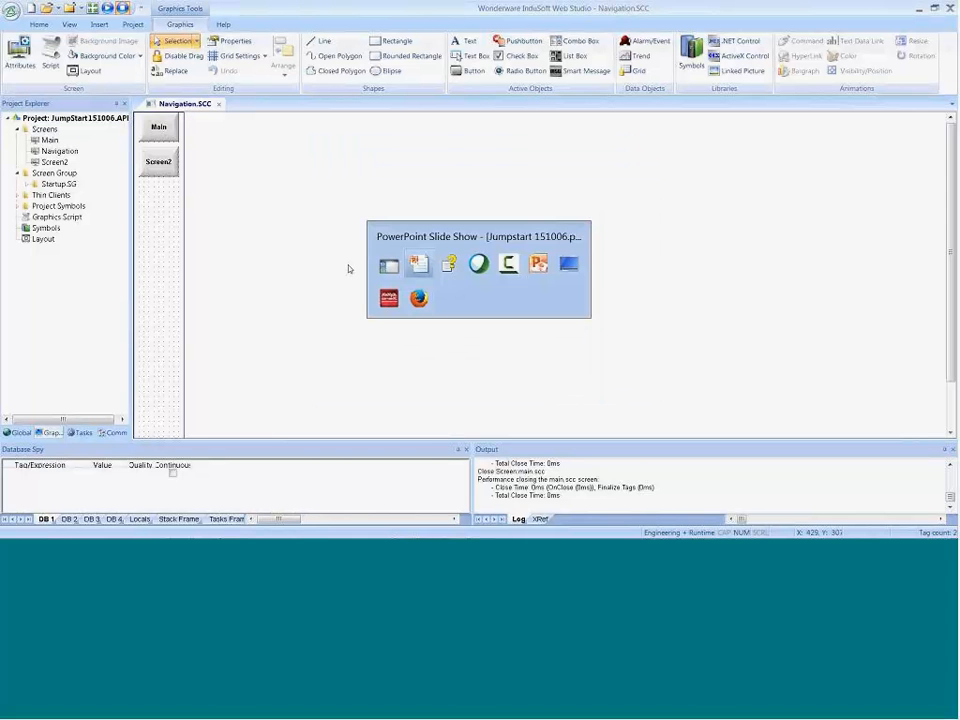
pyautogui.hotkey('alt', 'Tab')
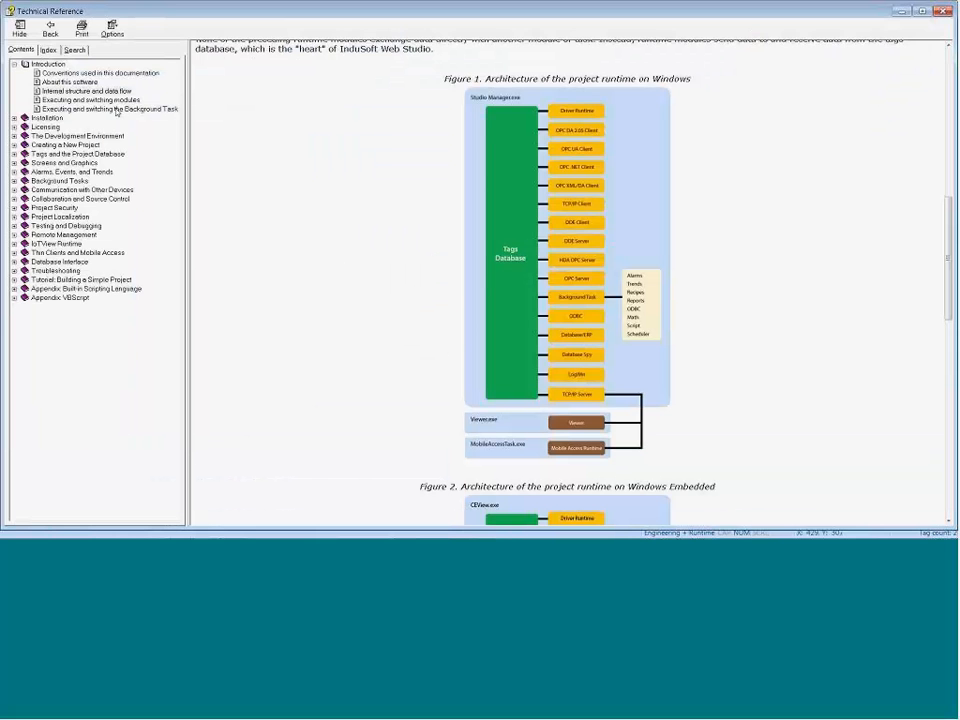
pyautogui.click(48, 90)
pyautogui.click(14, 162)
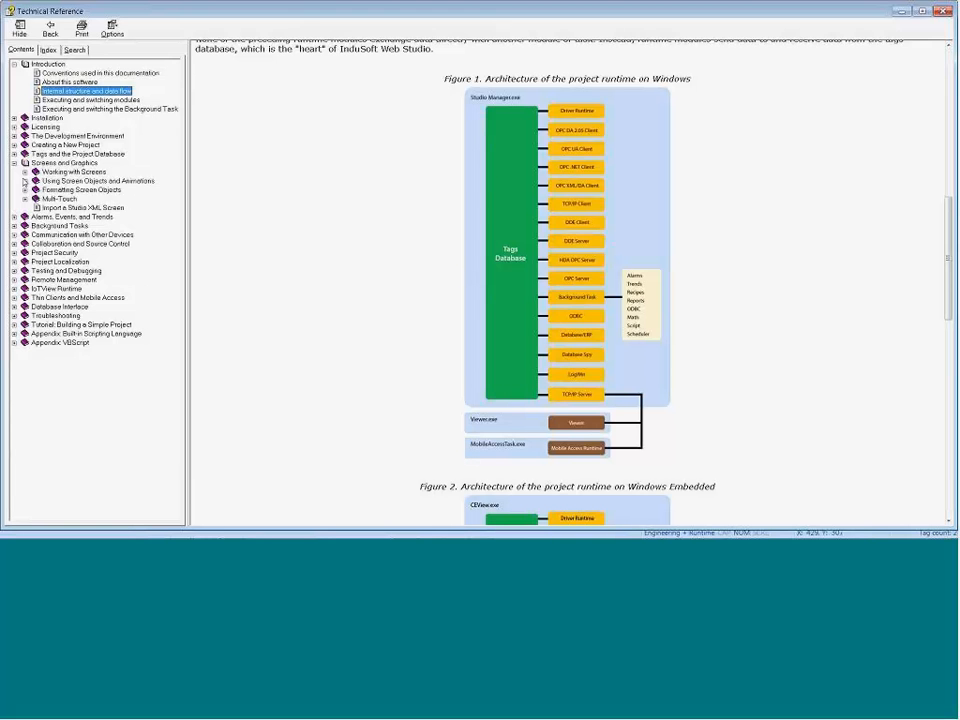
pyautogui.click(24, 171)
pyautogui.click(36, 180)
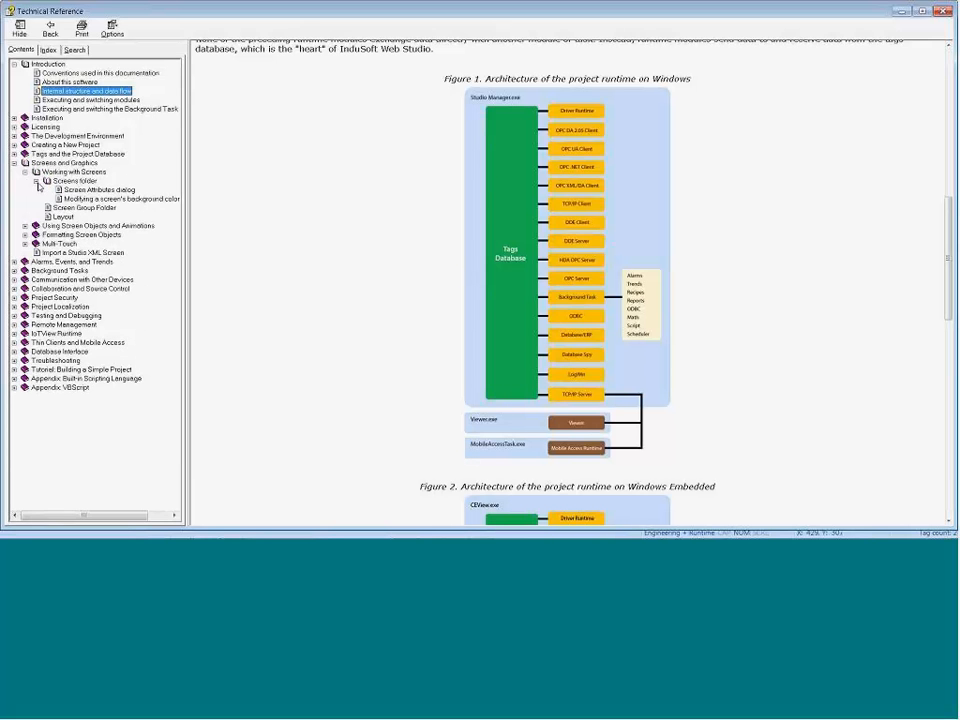
pyautogui.click(83, 191)
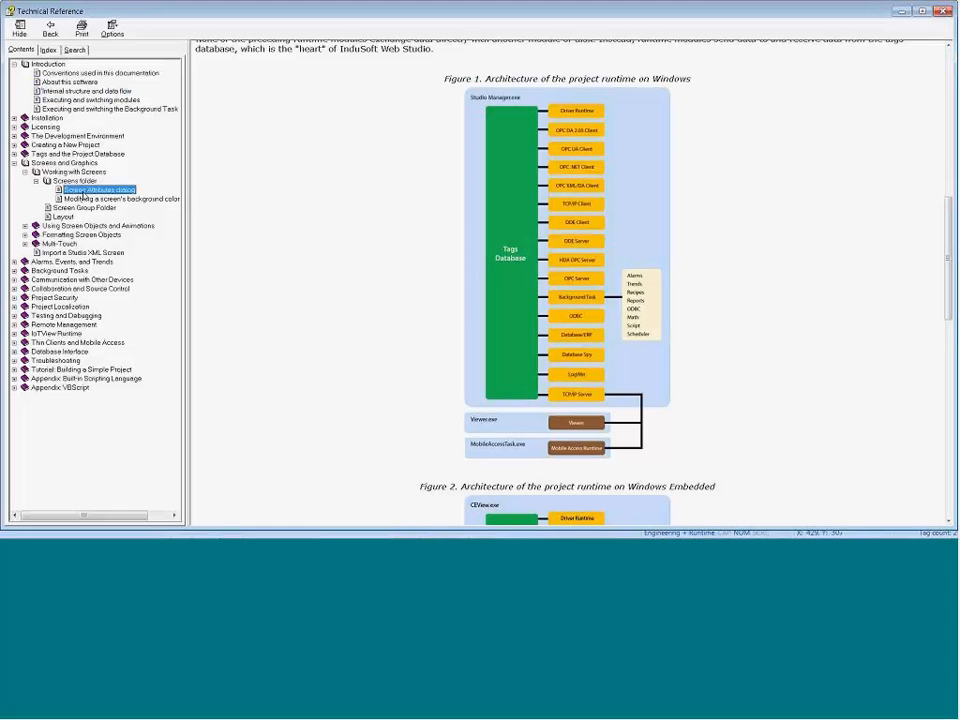
# Step: Review the runtime Style options in the Screen Attributes topic, focusing on which screens Replace (Partial) closes, and minimize the Technical Reference
pyautogui.scroll(-10, 388, 266)
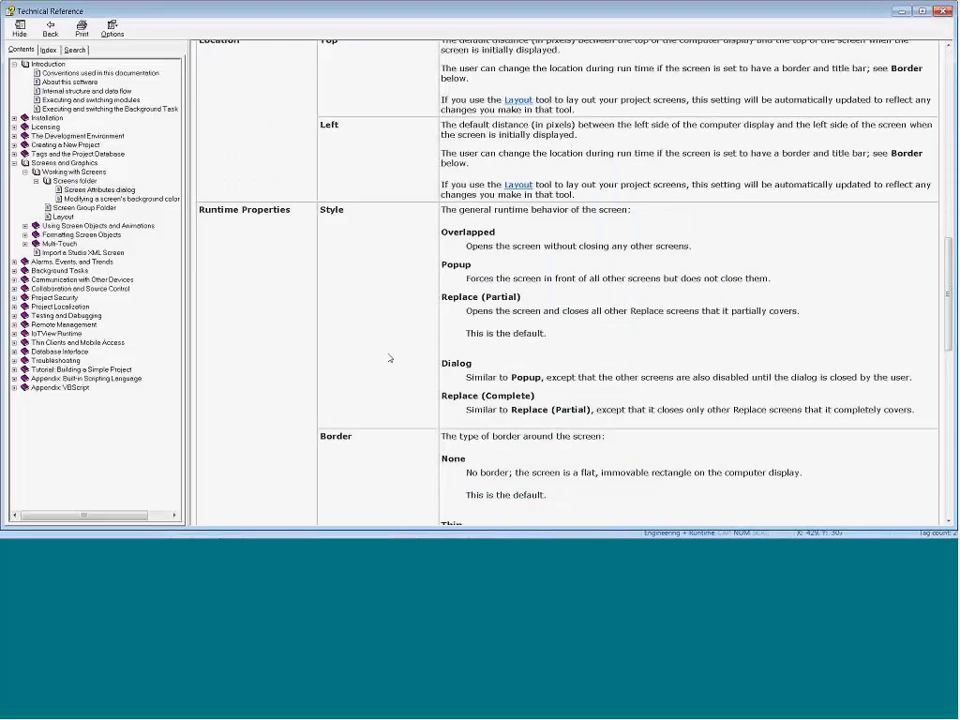
pyautogui.moveTo(490, 191); pyautogui.dragTo(508, 192)
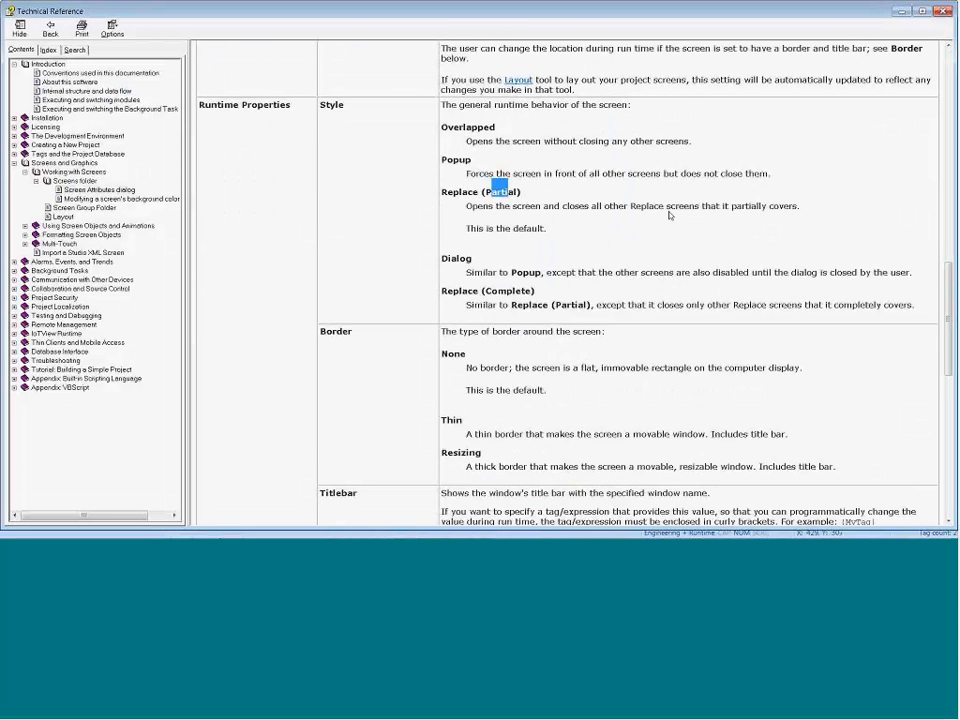
pyautogui.moveTo(703, 207); pyautogui.dragTo(550, 229)
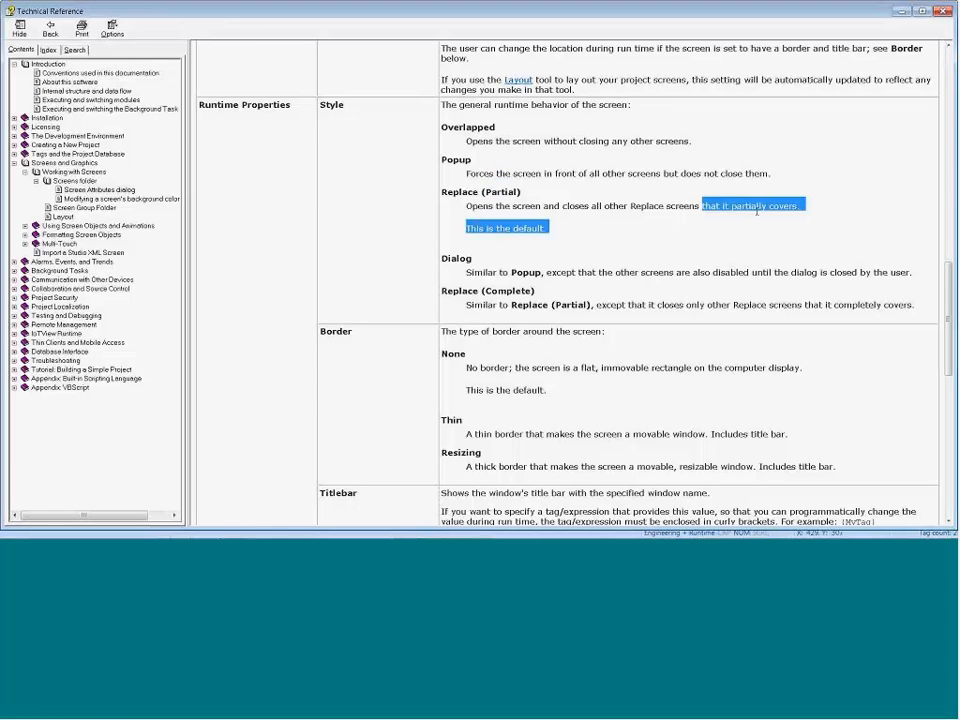
pyautogui.moveTo(788, 212); pyautogui.dragTo(806, 207)
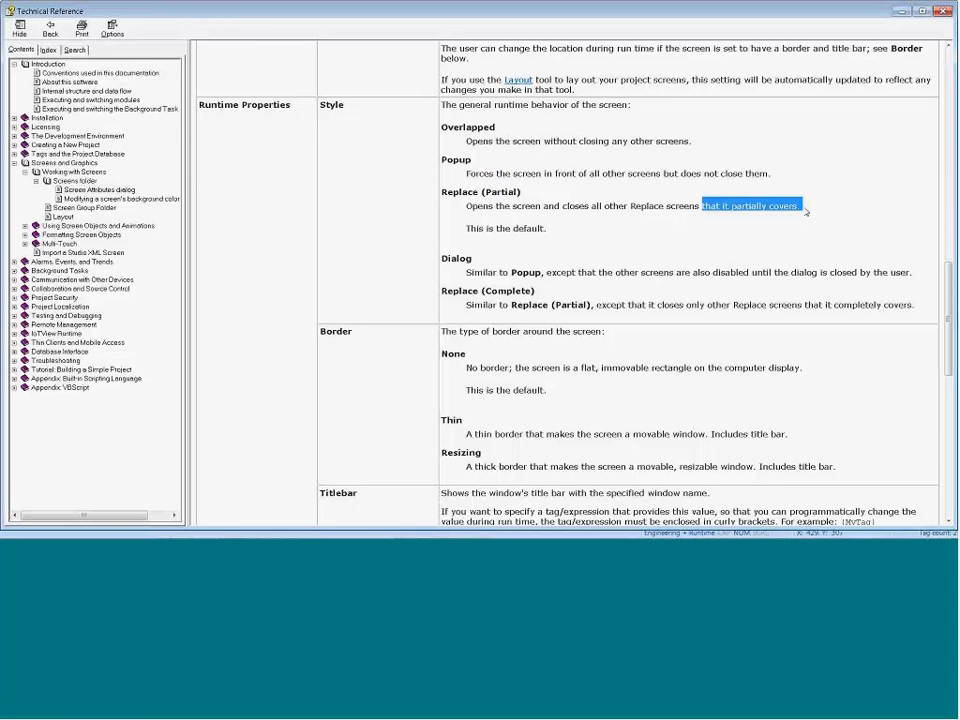
pyautogui.moveTo(589, 206); pyautogui.dragTo(563, 206)
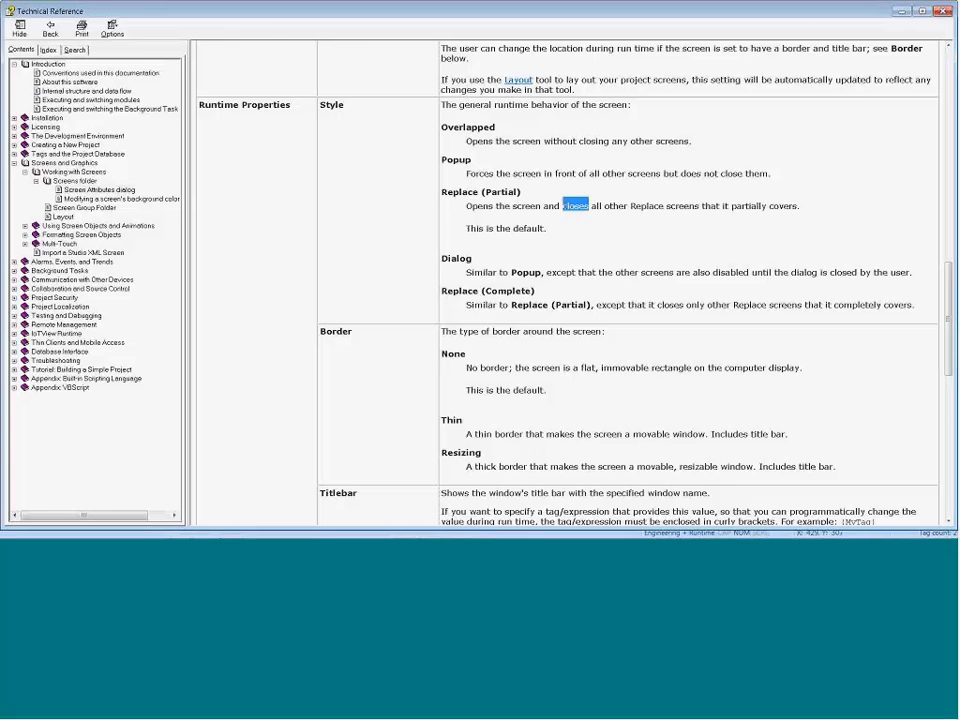
pyautogui.click(902, 11)
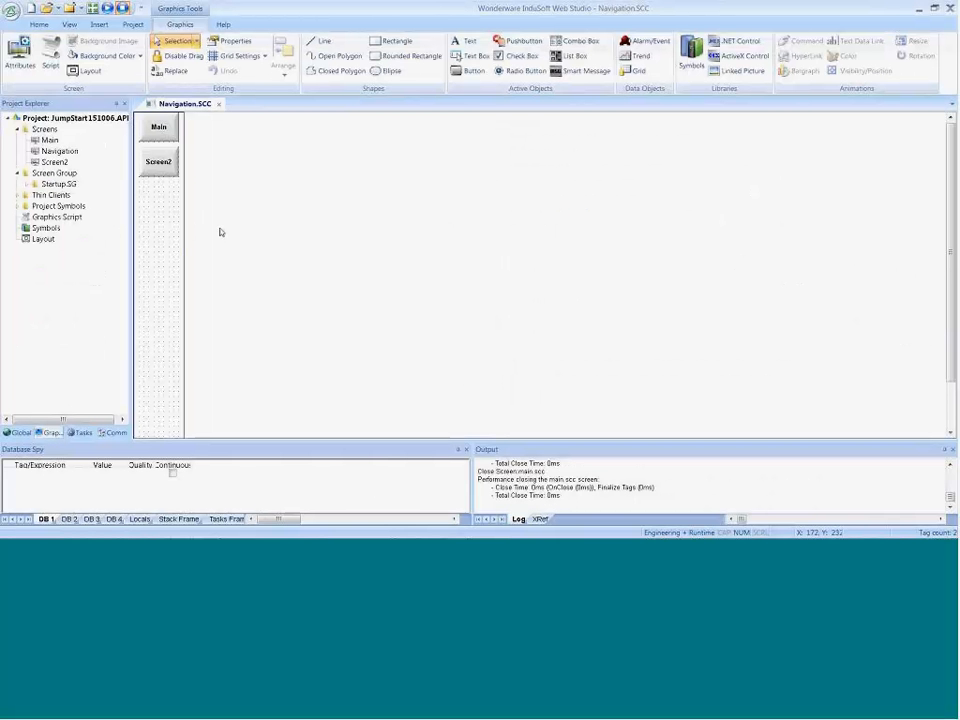
# Step: Close the Navigation screen, saving its changes, and run the project
pyautogui.click(218, 104)
pyautogui.click(436, 317)
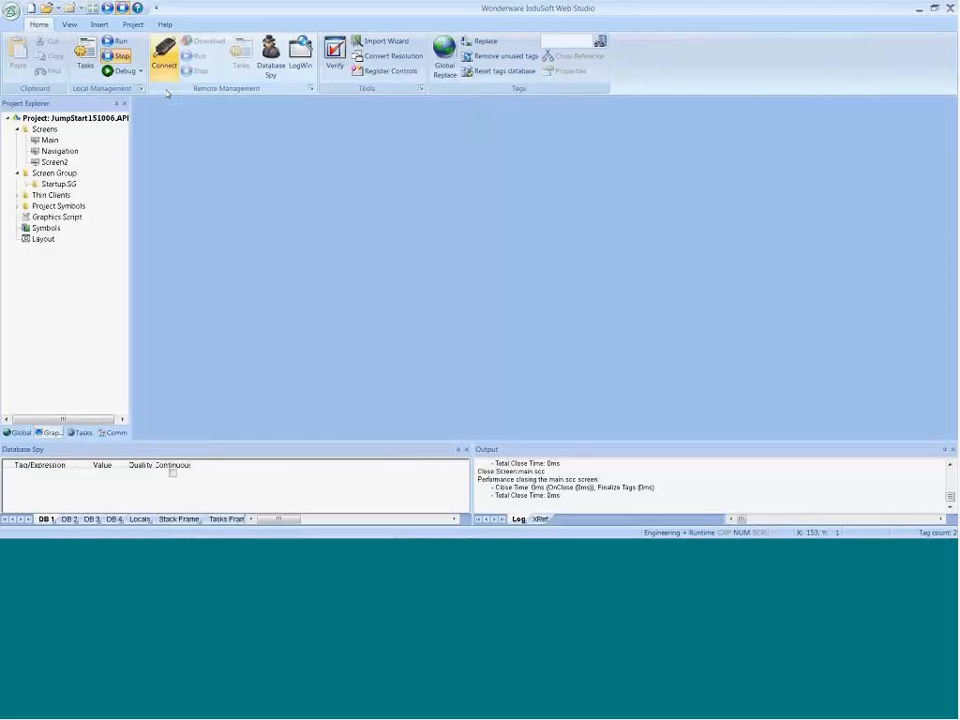
pyautogui.click(165, 56)
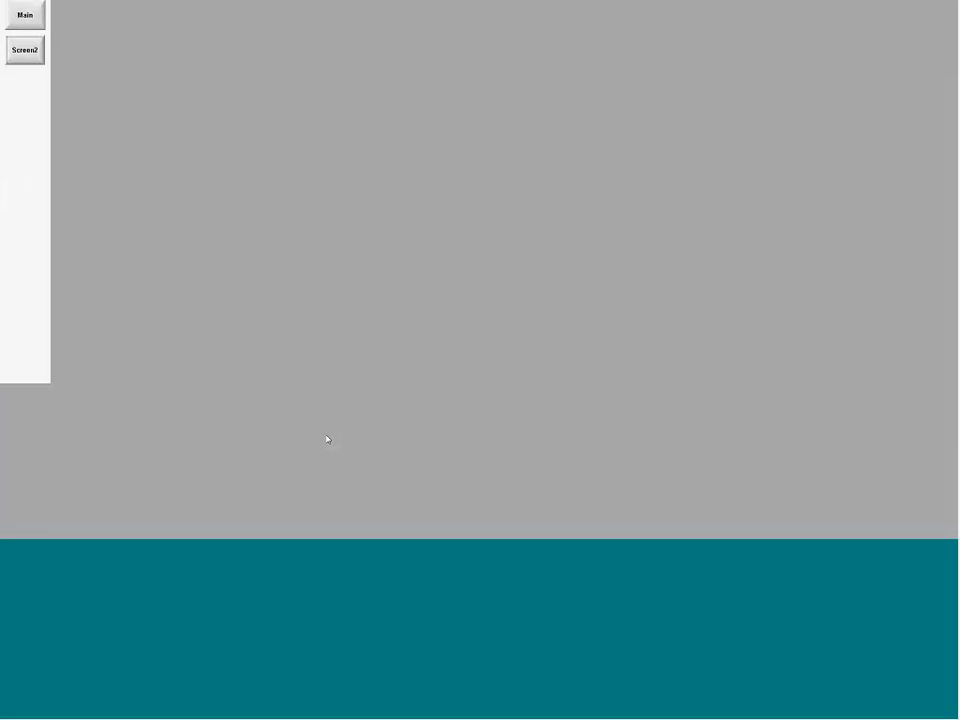
# Step: Enlarge the Output log area, test the Screen2 navigation button in the running project, and return to the development environment to check the log
pyautogui.hotkey('alt', 'Tab')
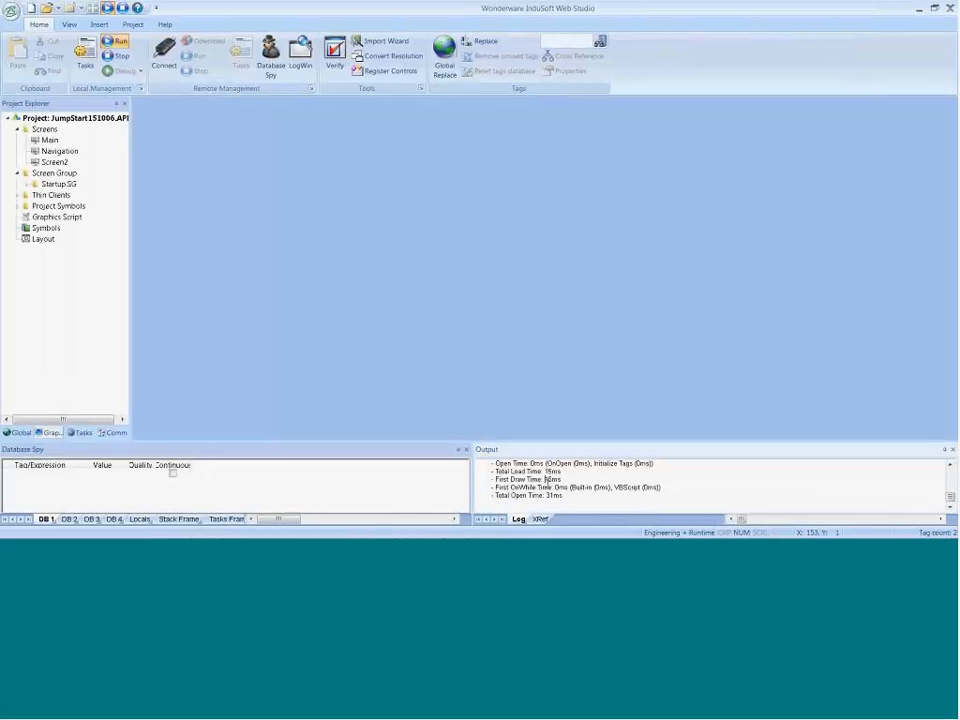
pyautogui.moveTo(524, 442); pyautogui.dragTo(525, 369)
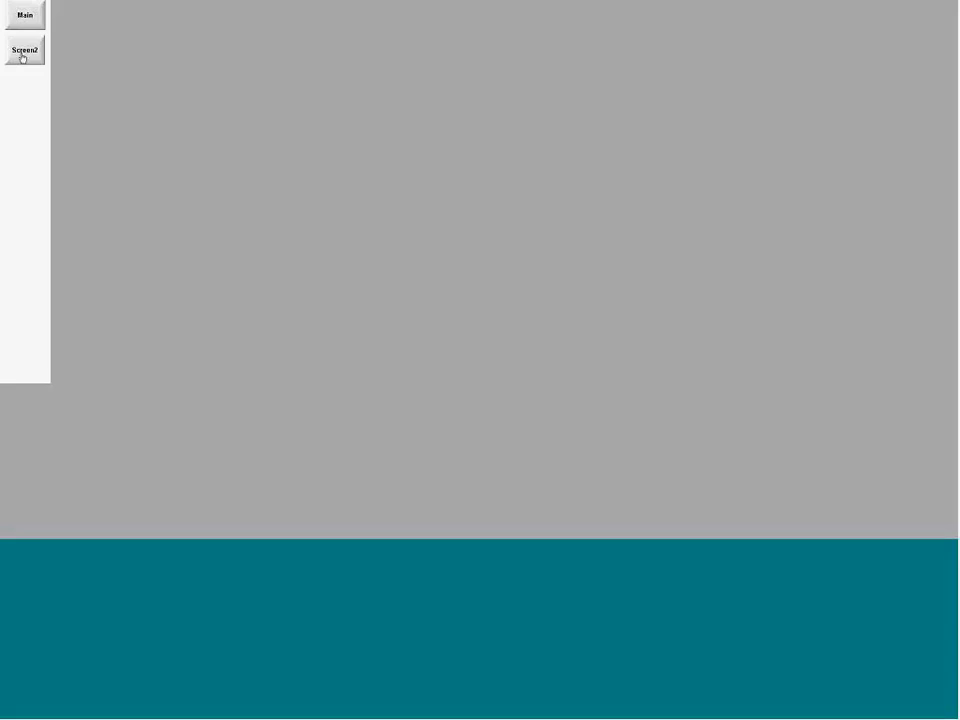
pyautogui.click(23, 57)
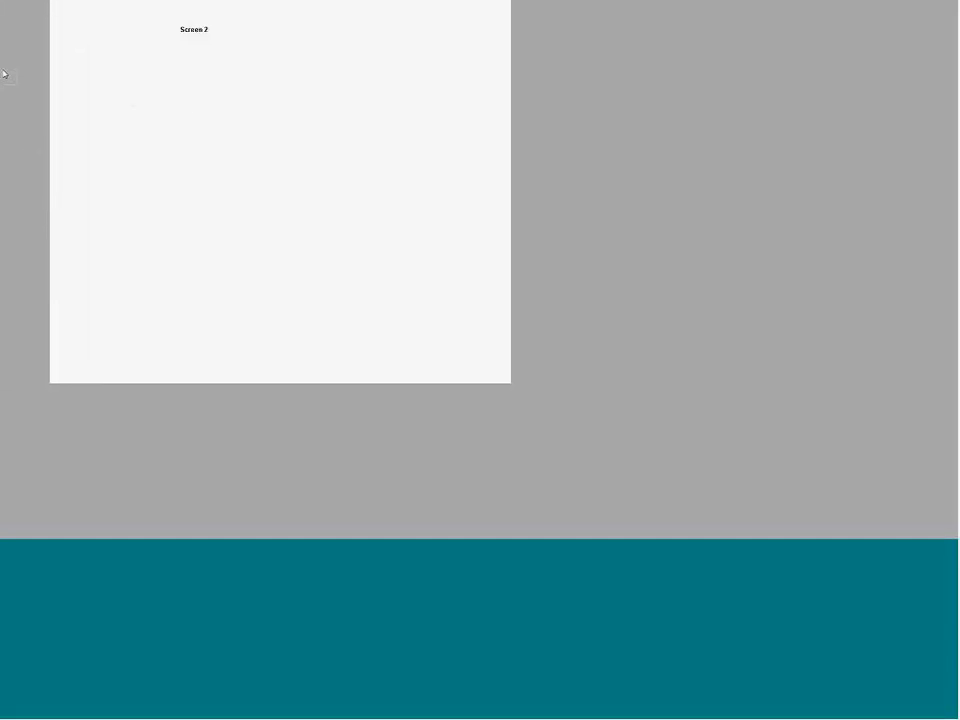
pyautogui.hotkey('alt', 'Tab')
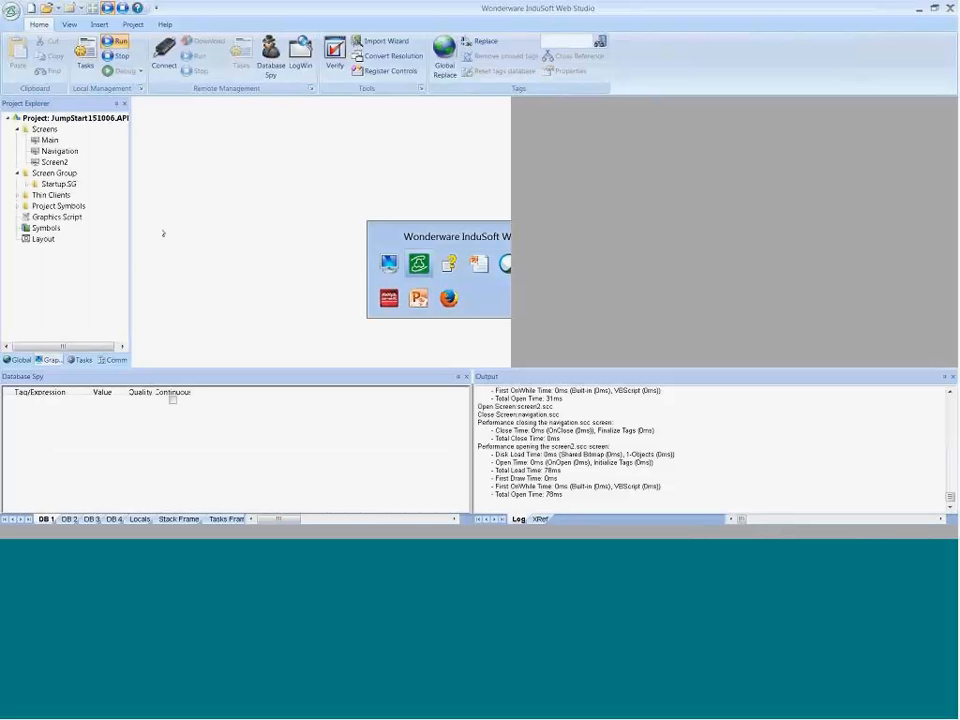
# Step: Reduce the Navigation screen's width slightly in its screen attributes to clear the overlap with Screen2, and close the screen
pyautogui.doubleClick(57, 151)
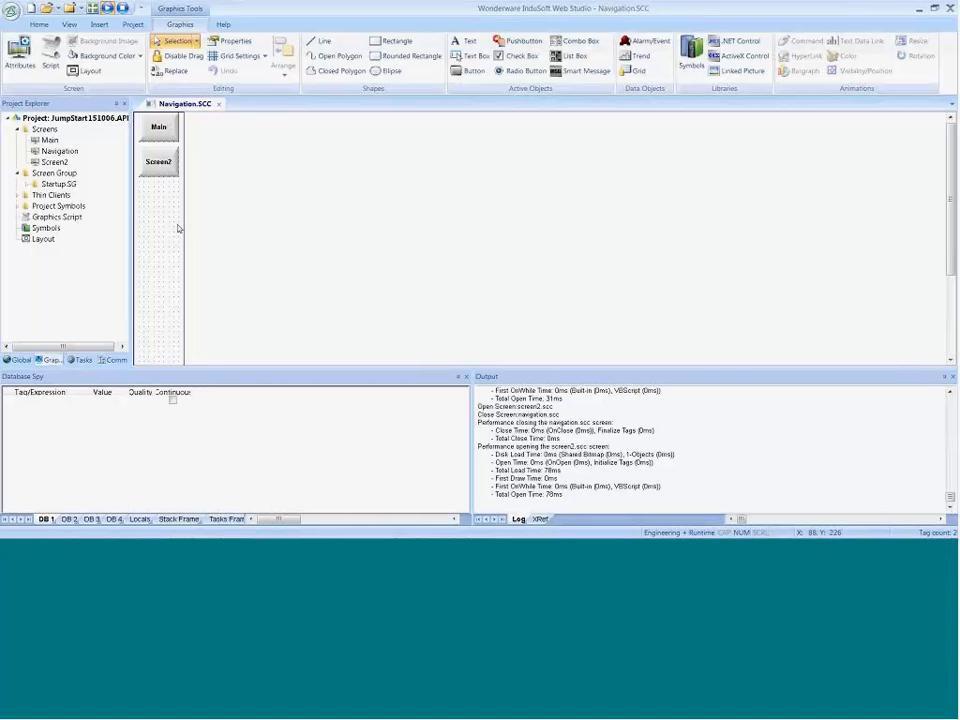
pyautogui.rightClick(157, 220)
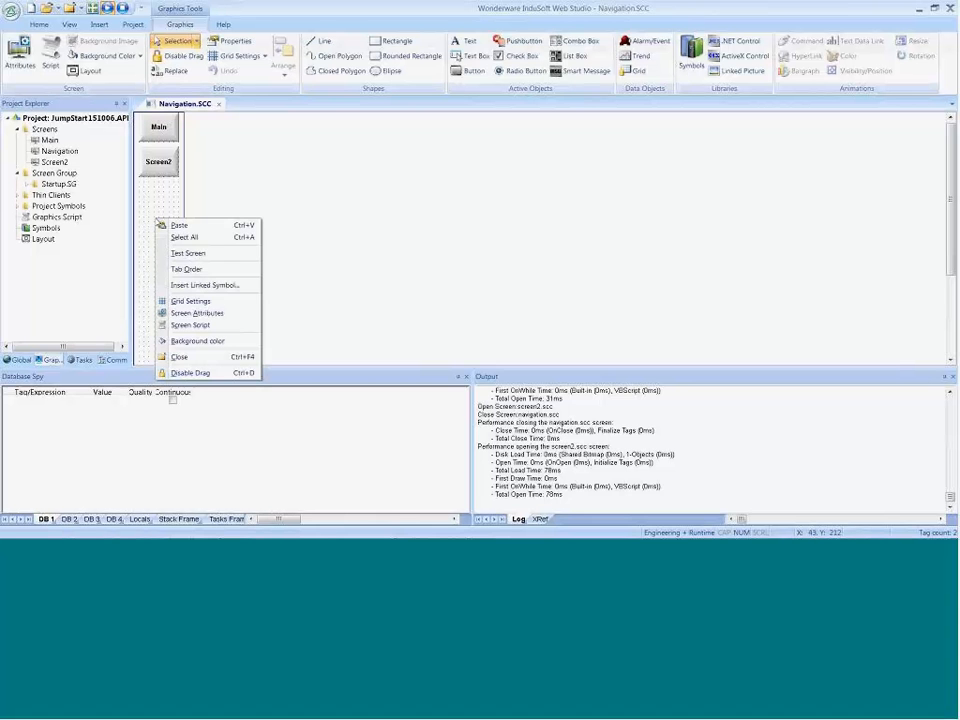
pyautogui.click(192, 313)
pyautogui.click(526, 187)
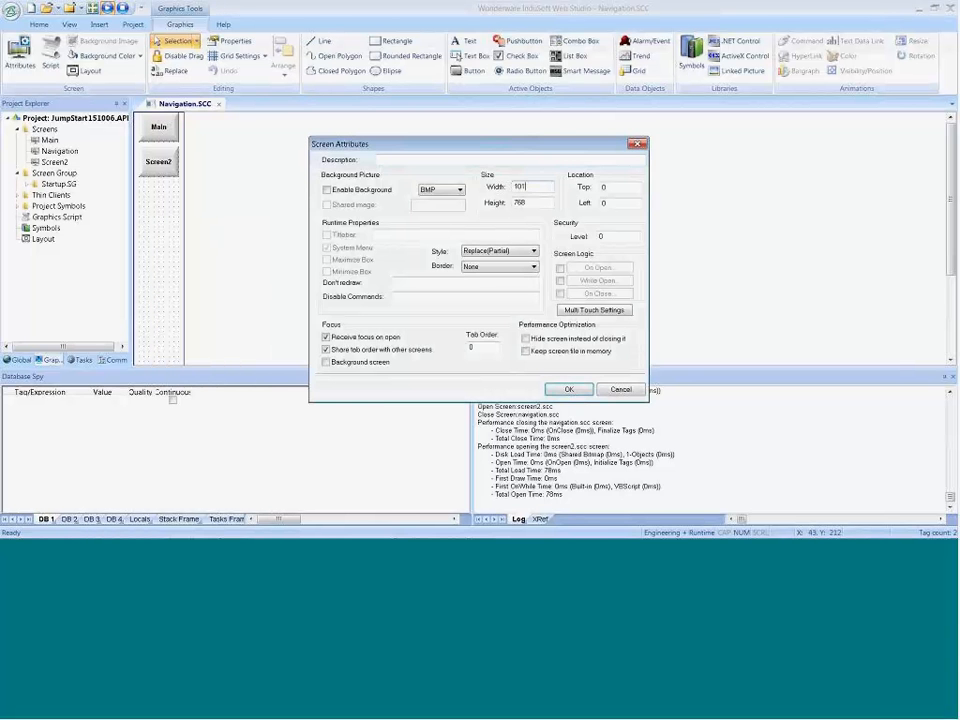
pyautogui.press('BackSpace')
pyautogui.click(585, 390)
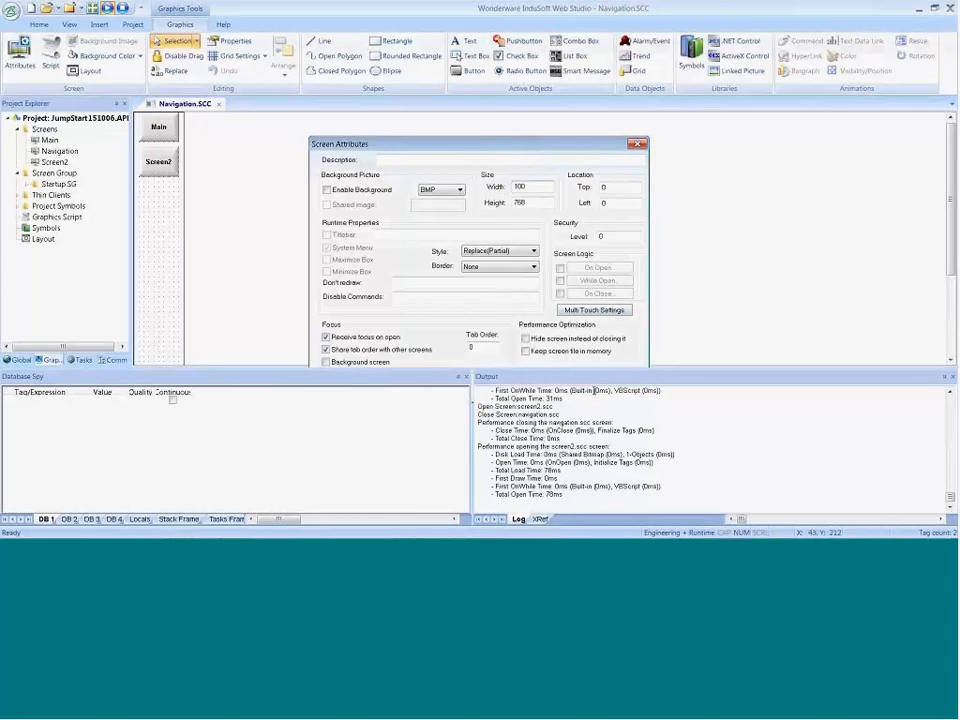
pyautogui.click(218, 103)
# Step: Clear the Output log and disable the Display Open/Close messages in the log settings
pyautogui.rightClick(591, 431)
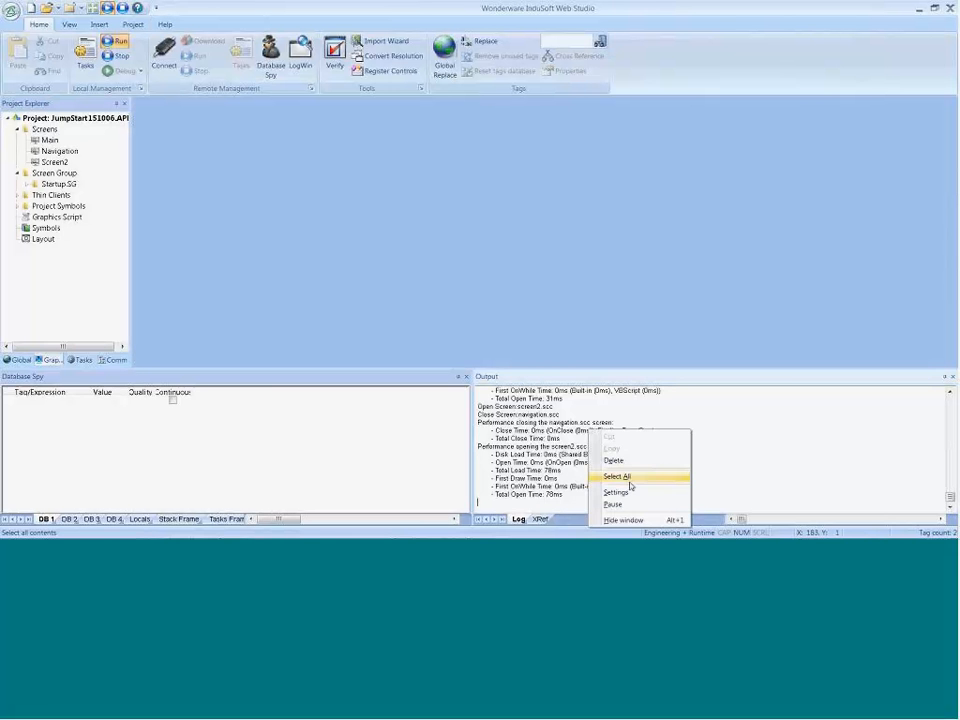
pyautogui.click(616, 460)
pyautogui.rightClick(619, 468)
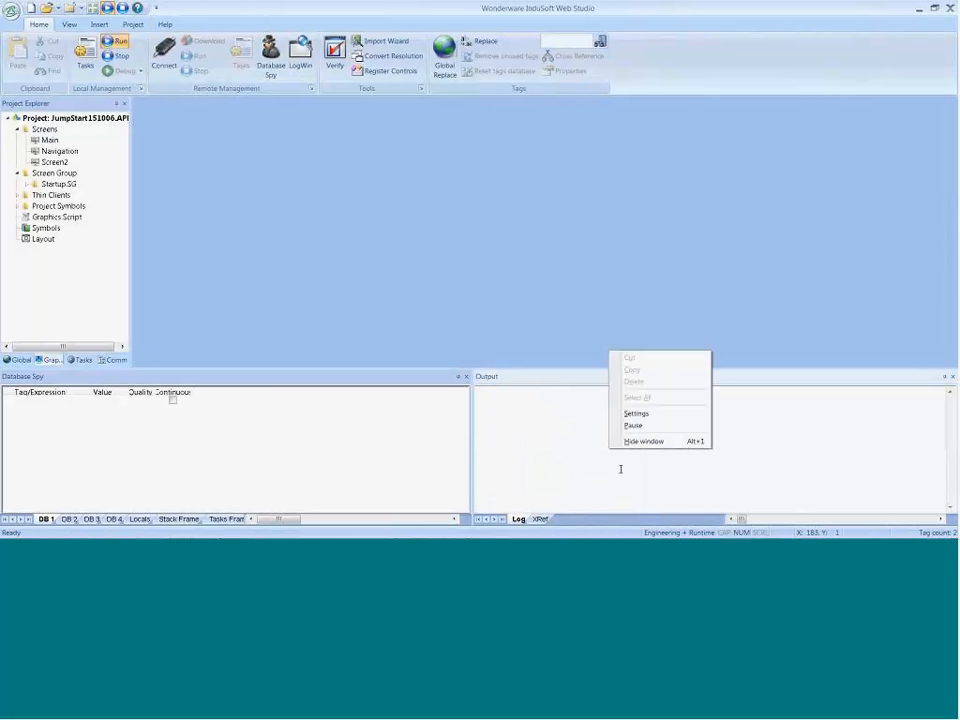
pyautogui.click(636, 413)
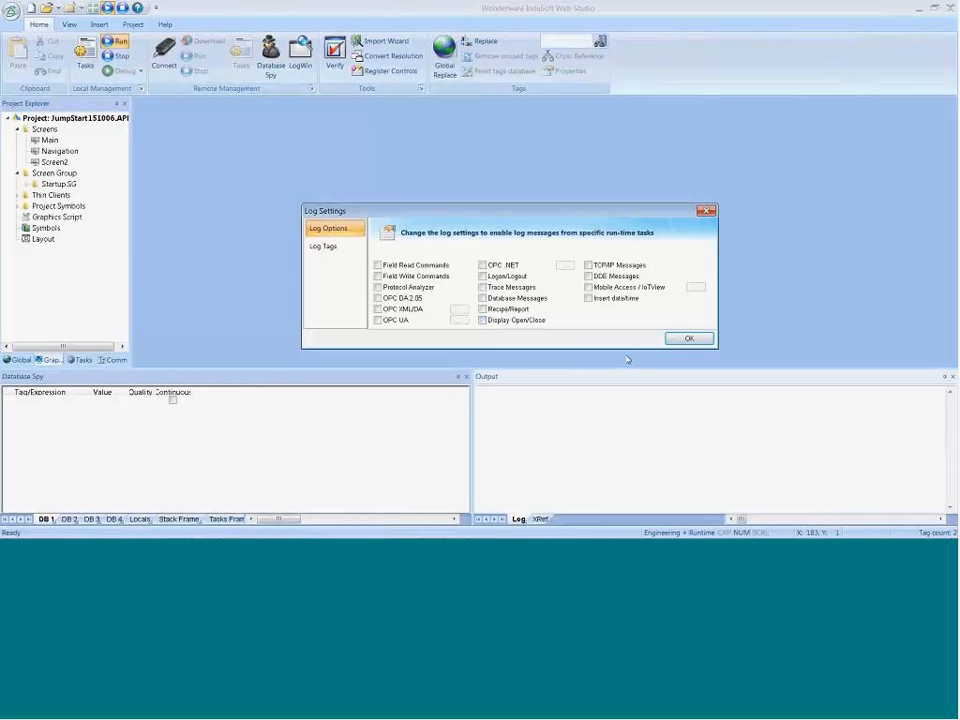
pyautogui.click(688, 338)
# Step: Check the Product Demo agenda in the PowerPoint slide show and return to the InduSoft Web Studio development environment
pyautogui.hotkey('alt', 'Tab')
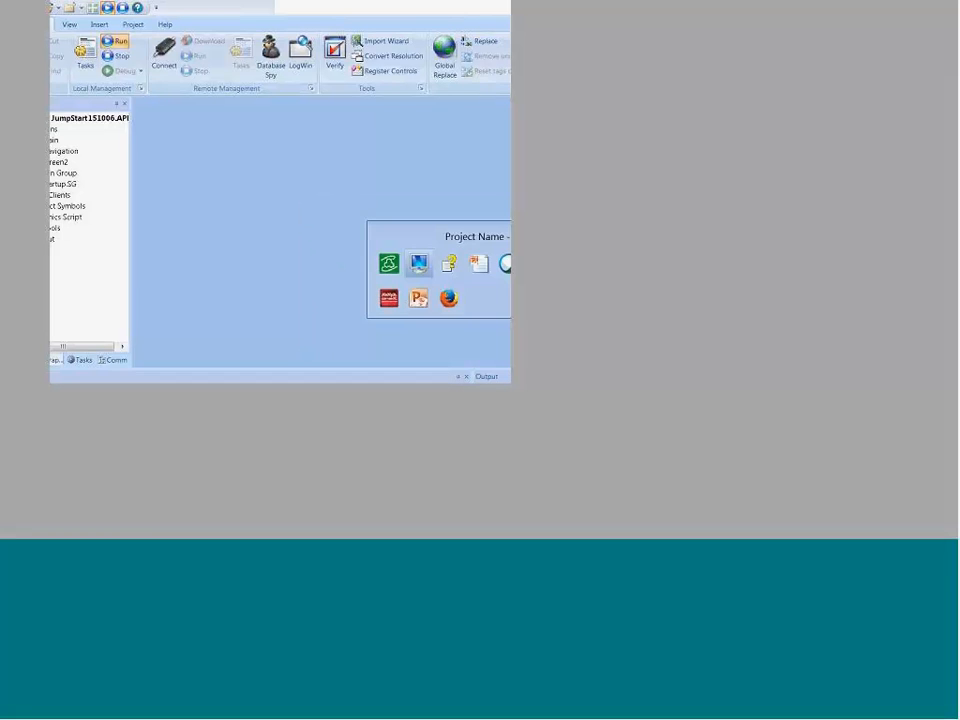
pyautogui.hotkey('alt', 'Tab')
pyautogui.hotkey('alt', 'Tab')
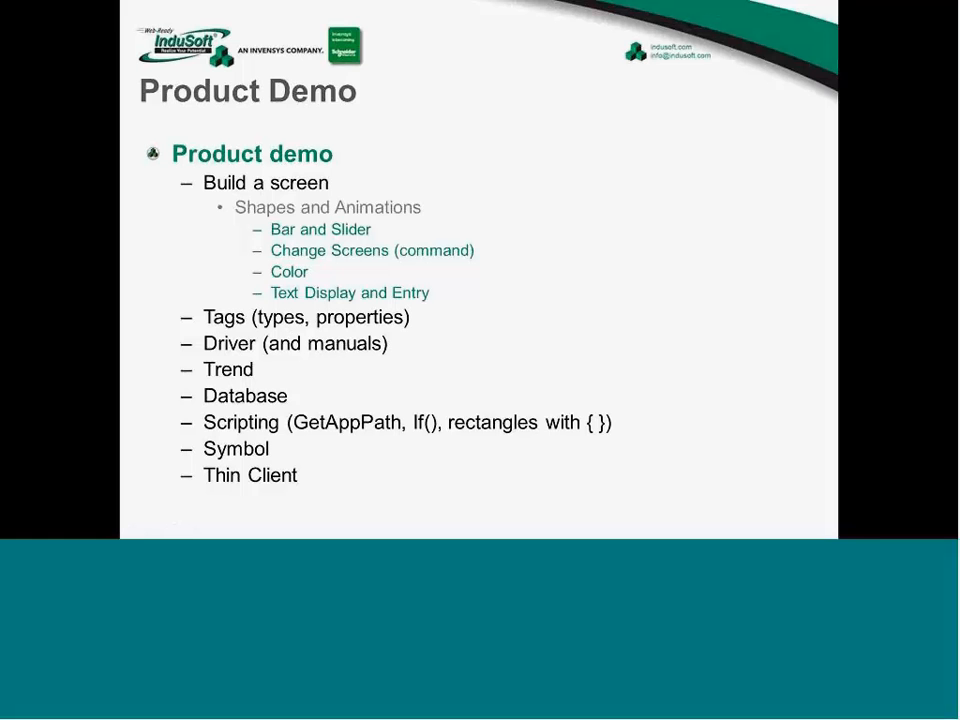
pyautogui.hotkey('alt', 'Tab')
pyautogui.hotkey('alt', 'Tab')
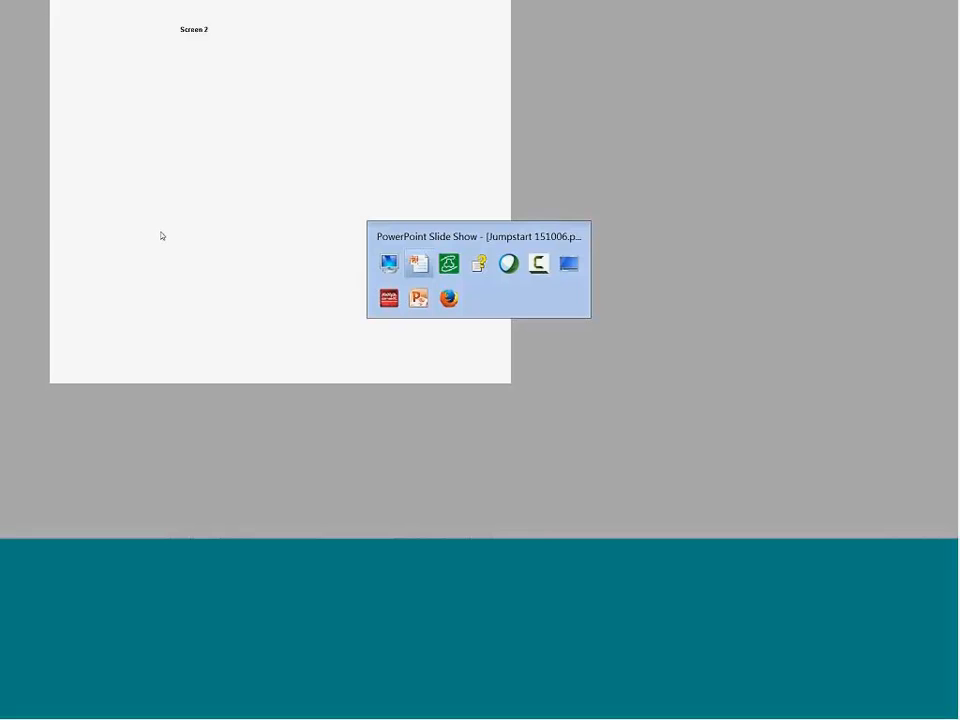
pyautogui.hotkey('alt', 'Tab')
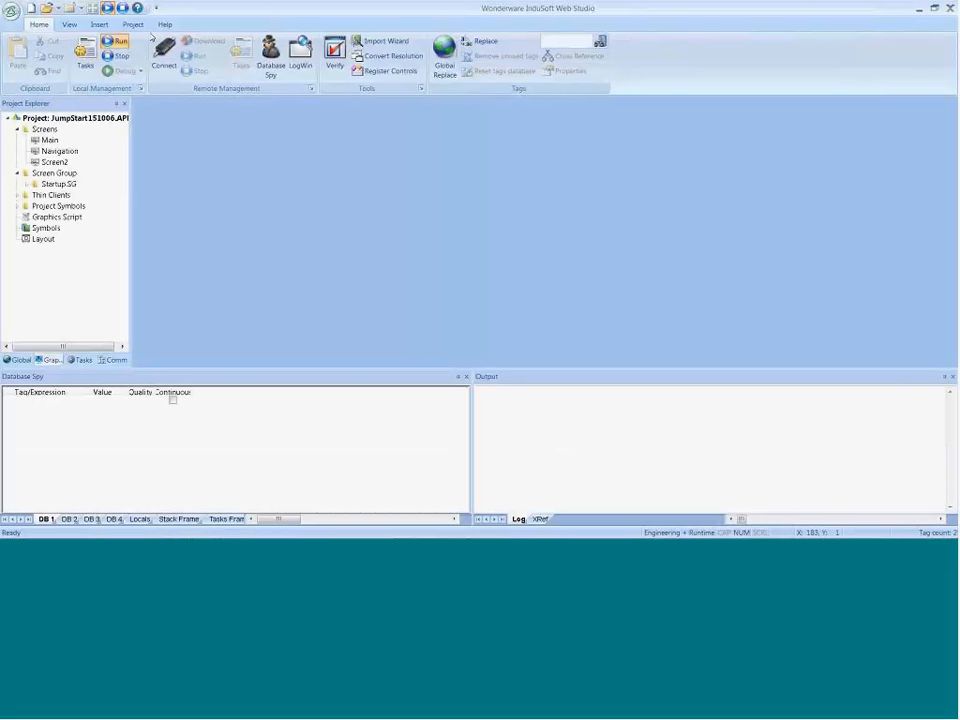
# Step: Switch to the Technical Reference and open the Complete list of tag properties topic under Tags and the Project Database, Tag Properties
pyautogui.click(165, 24)
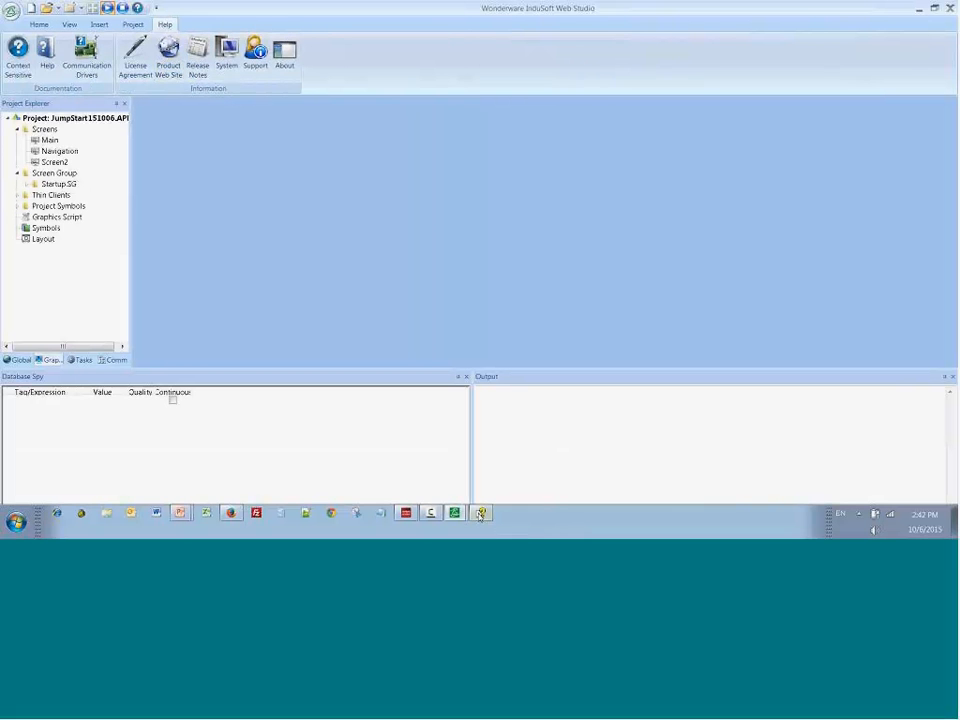
pyautogui.click(482, 514)
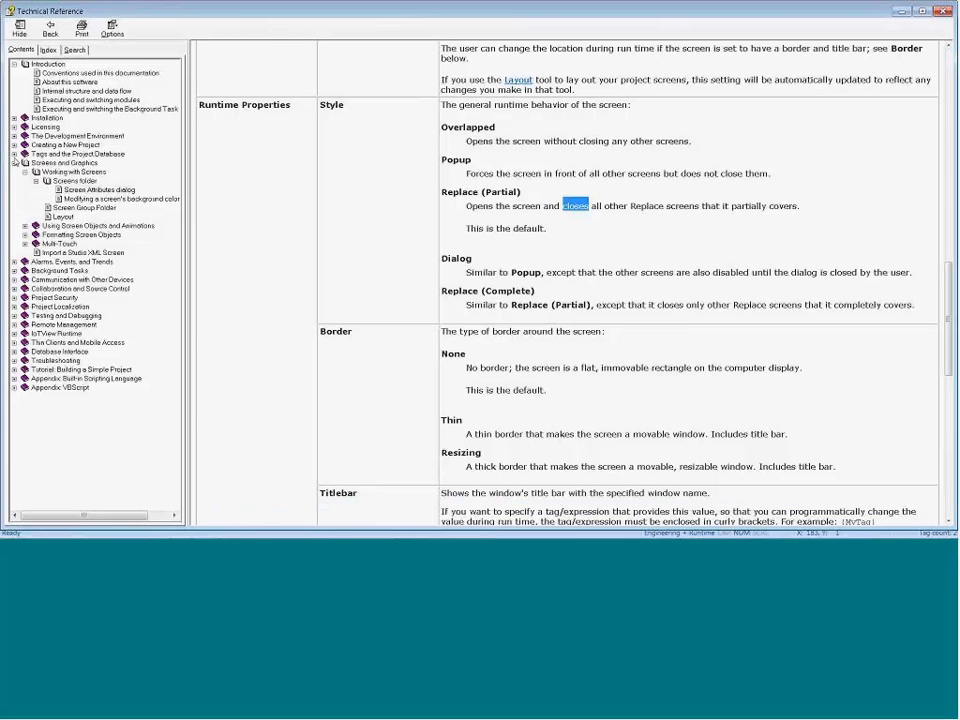
pyautogui.click(14, 153)
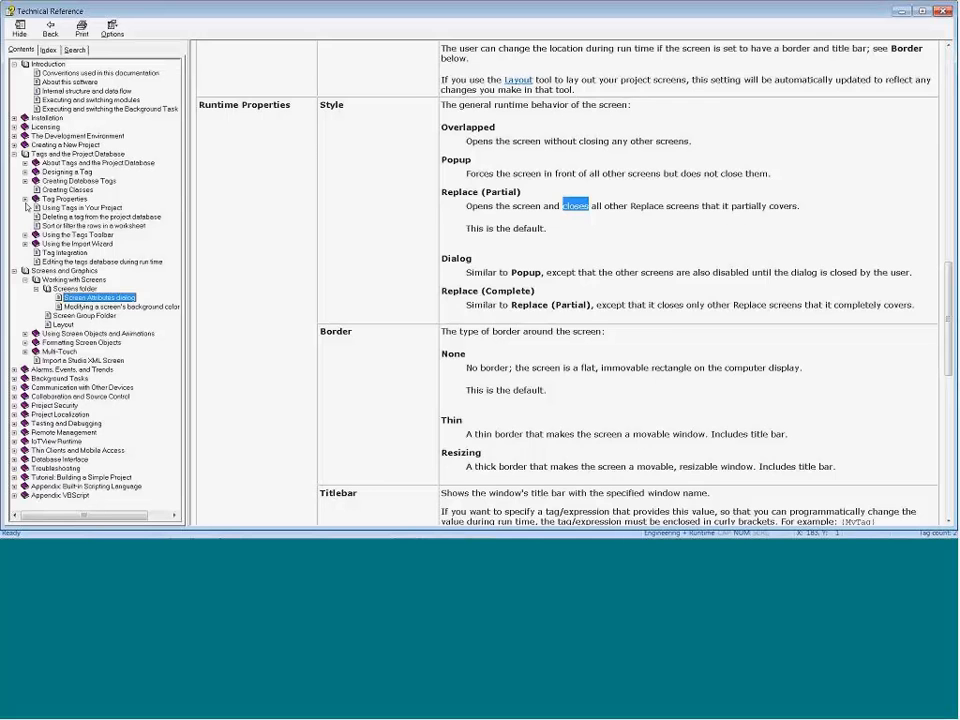
pyautogui.click(32, 199)
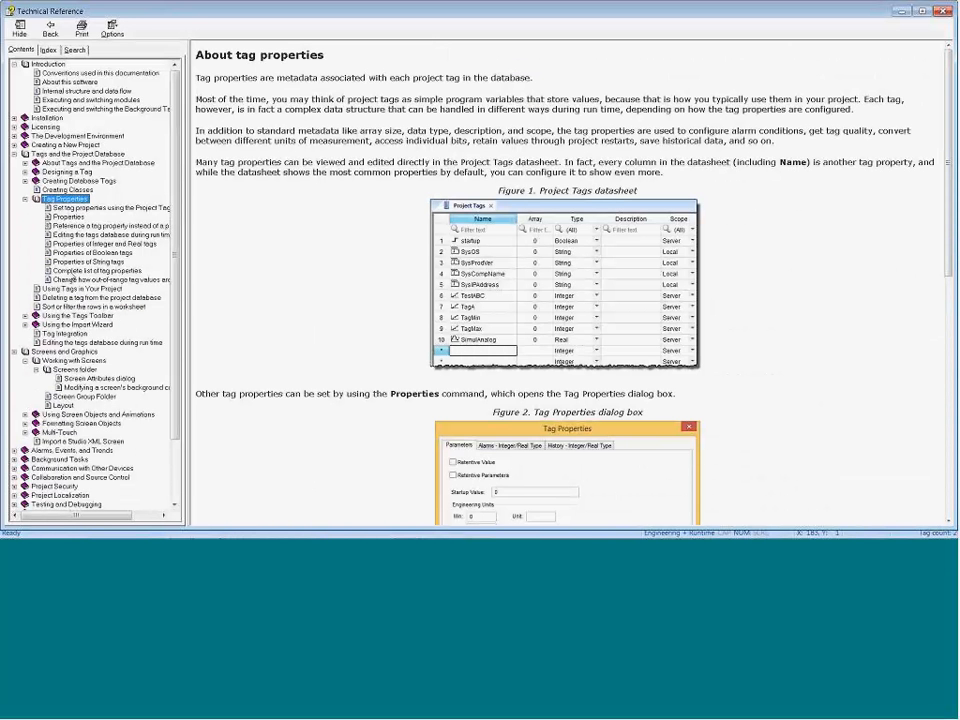
pyautogui.click(72, 271)
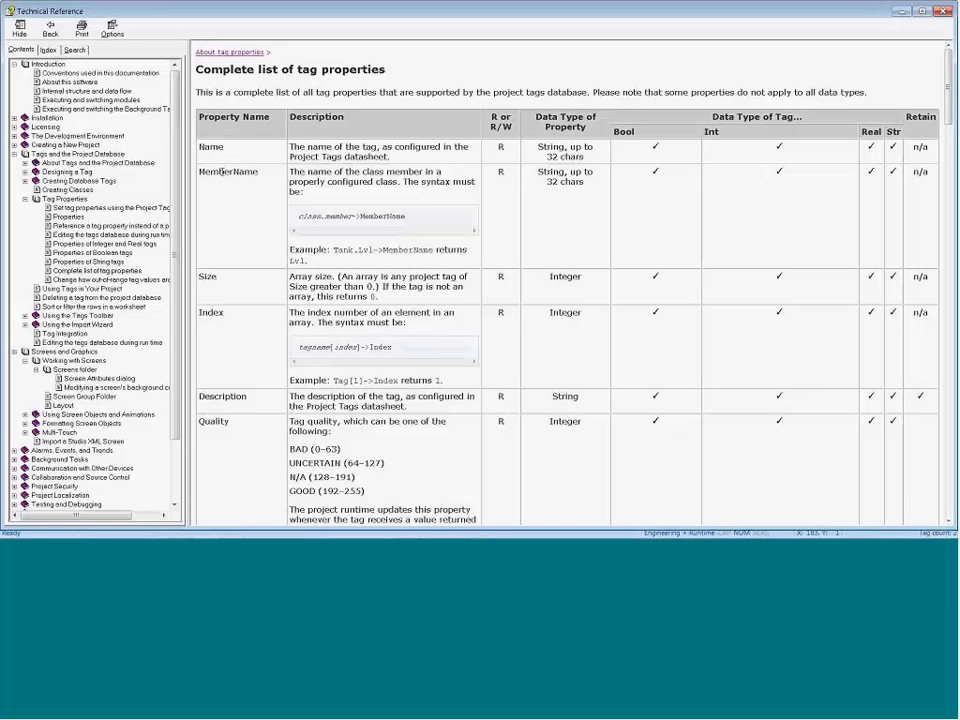
# Step: Examine the tag properties from Name through B0 … B31, including the TimeStamp description and the Unit examples
pyautogui.scroll(-2, 222, 174)
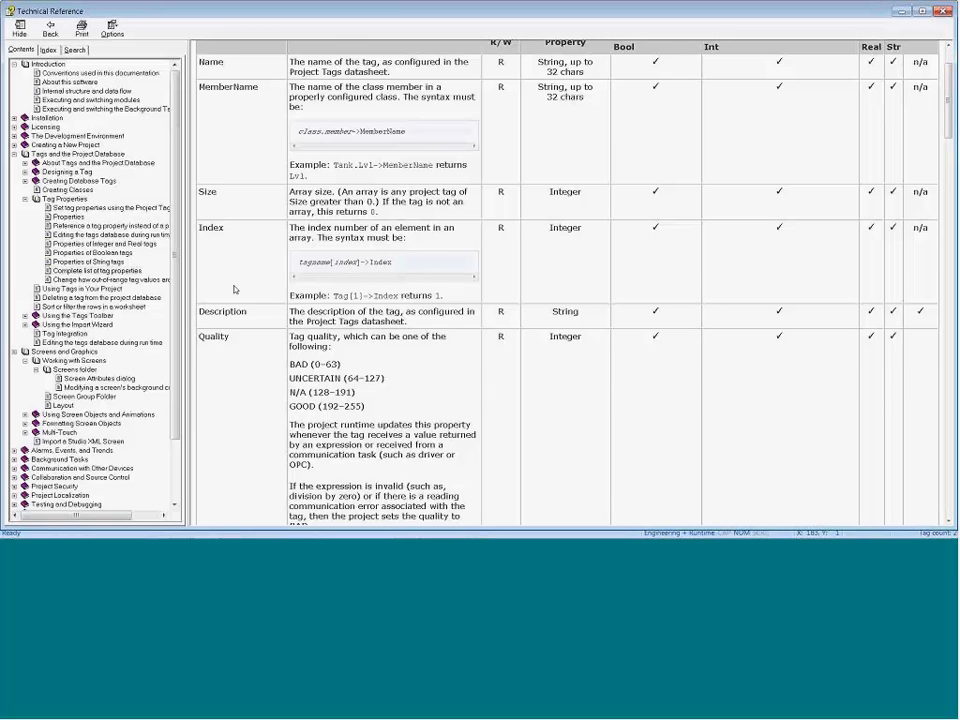
pyautogui.scroll(-4, 234, 290)
pyautogui.scroll(-1, 234, 293)
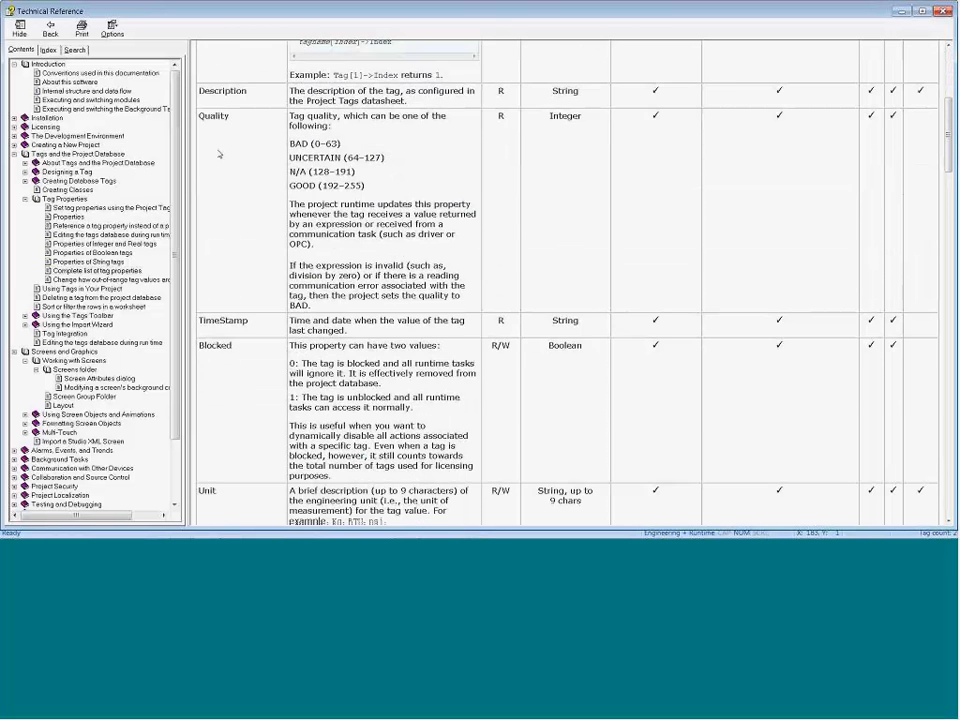
pyautogui.scroll(7, 236, 255)
pyautogui.scroll(-5, 233, 260)
pyautogui.scroll(-3, 233, 260)
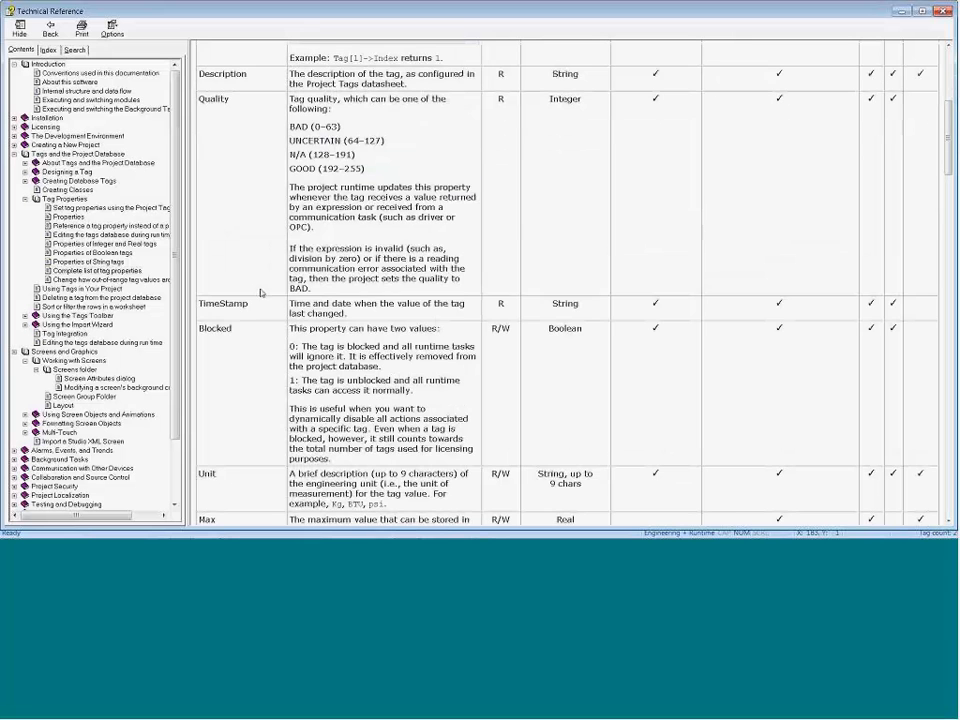
pyautogui.moveTo(290, 303); pyautogui.dragTo(352, 316)
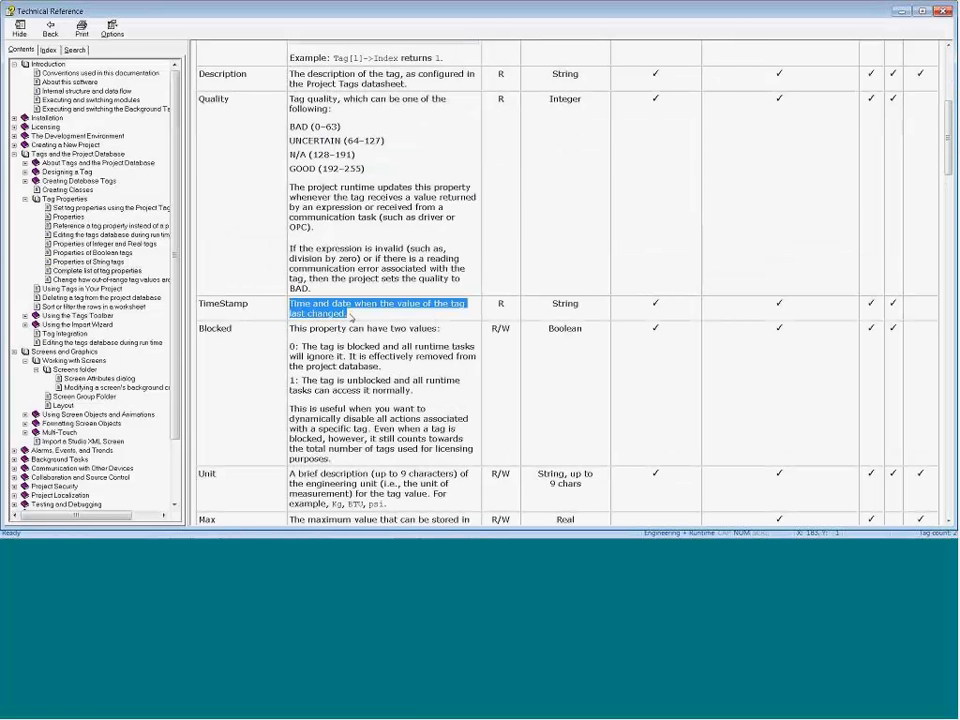
pyautogui.scroll(-5, 238, 318)
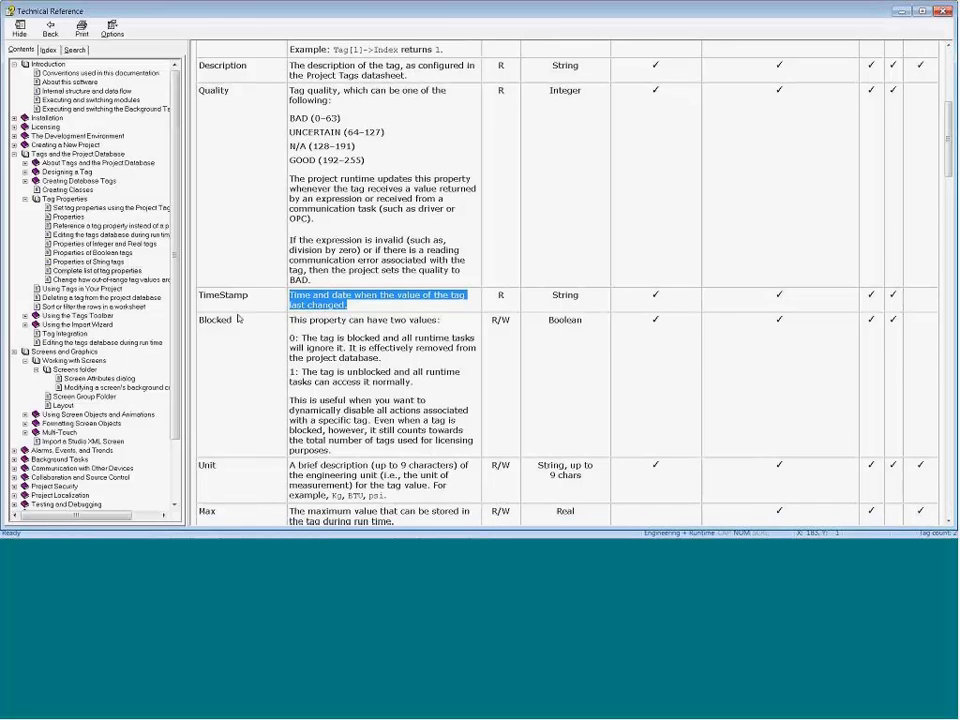
pyautogui.moveTo(333, 285); pyautogui.dragTo(387, 285)
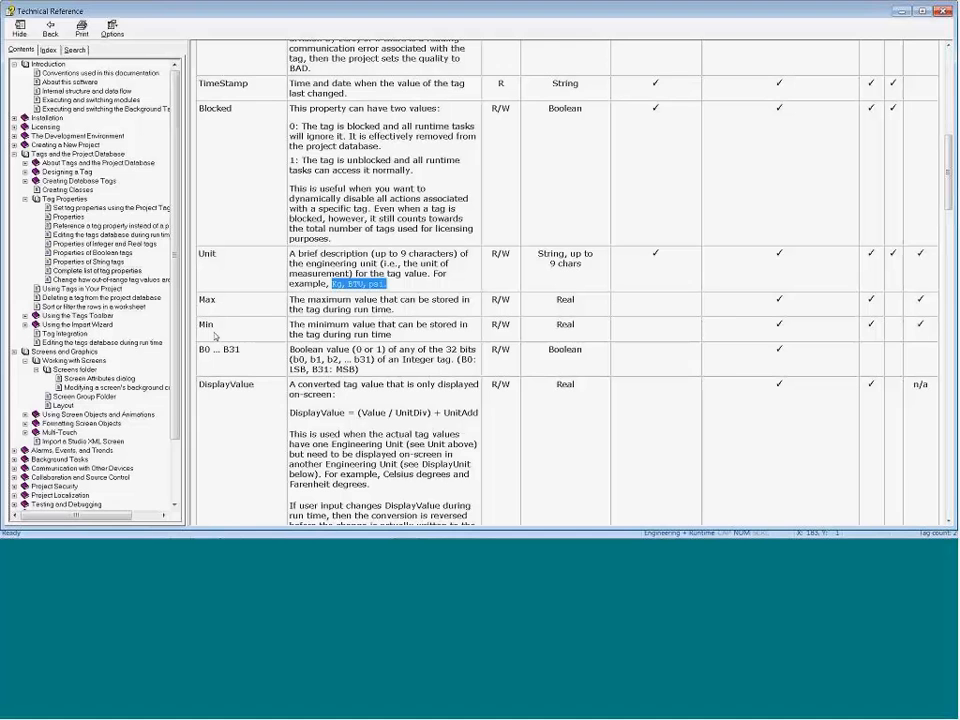
pyautogui.click(205, 349)
pyautogui.doubleClick(205, 349)
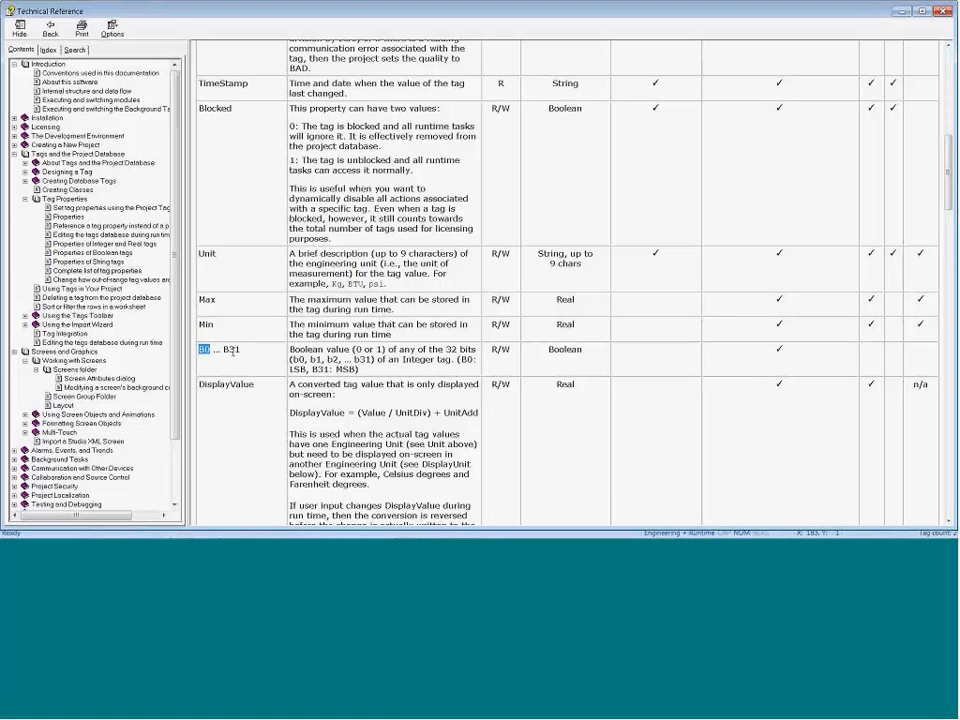
pyautogui.keyDown('shift'); pyautogui.click(240, 349); pyautogui.keyUp('shift')
# Step: Examine the display-unit, alarm limit and alarm status tag properties, and return to the development environment
pyautogui.scroll(-6, 215, 374)
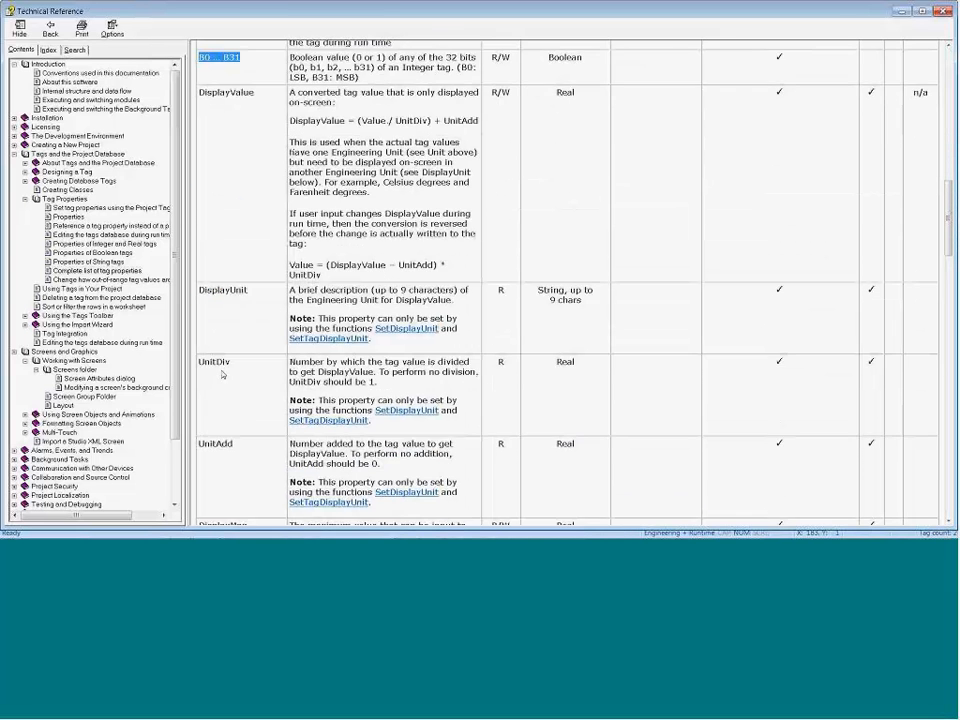
pyautogui.scroll(-2, 222, 374)
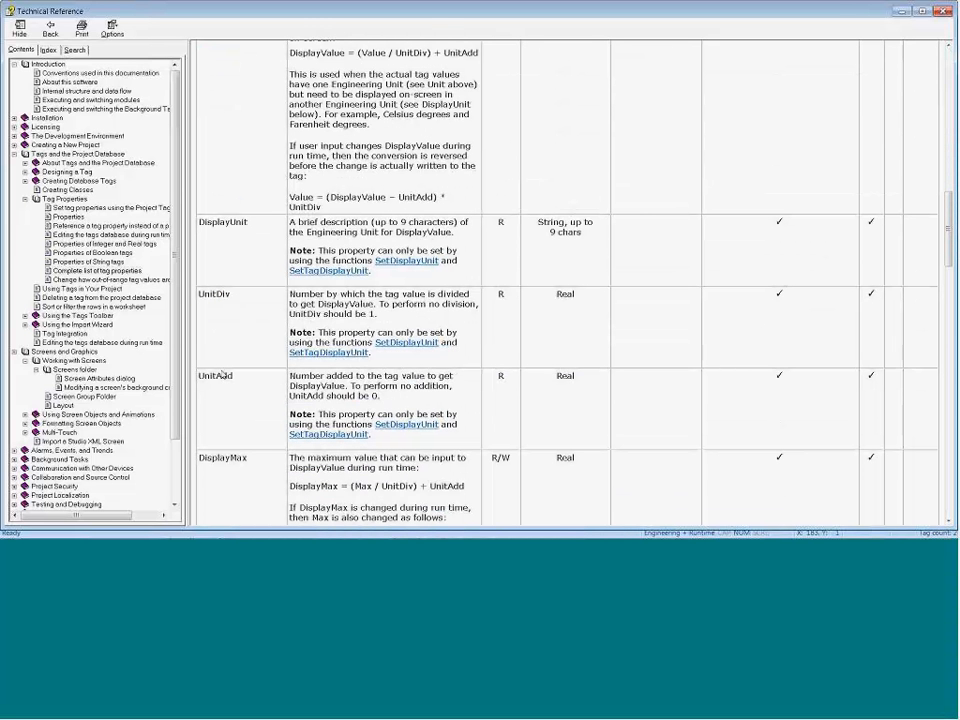
pyautogui.scroll(-4, 222, 374)
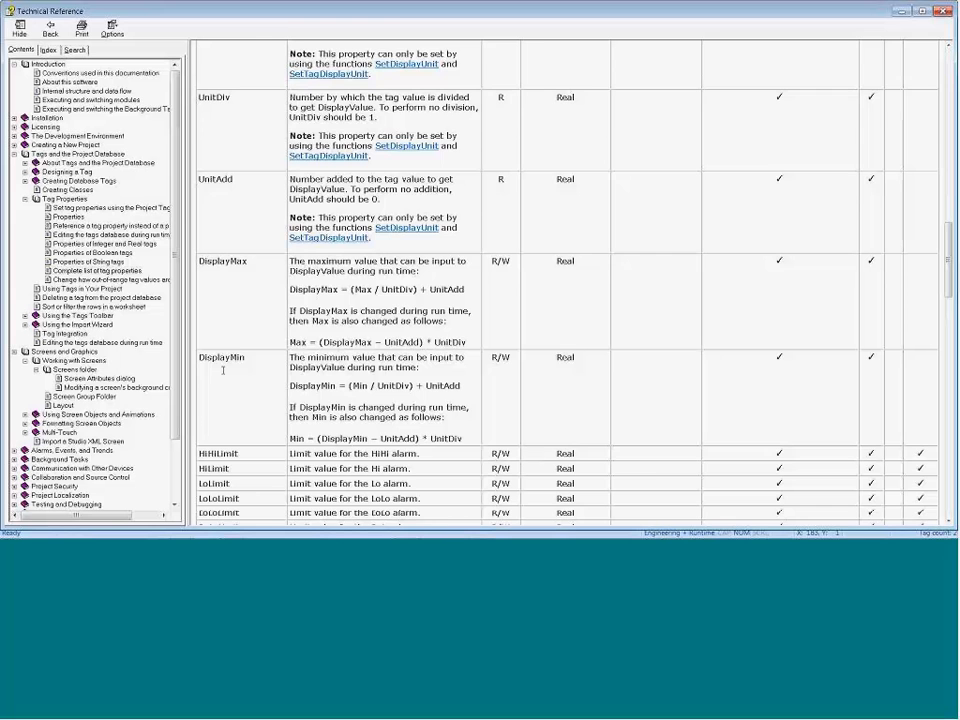
pyautogui.scroll(-4, 222, 371)
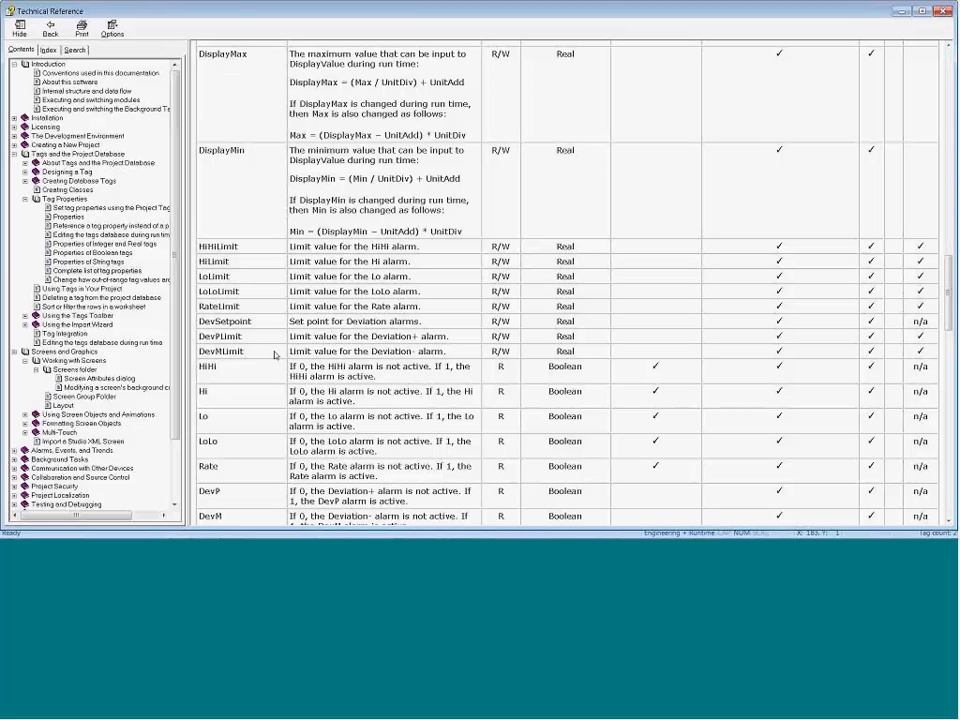
pyautogui.scroll(1, 245, 326)
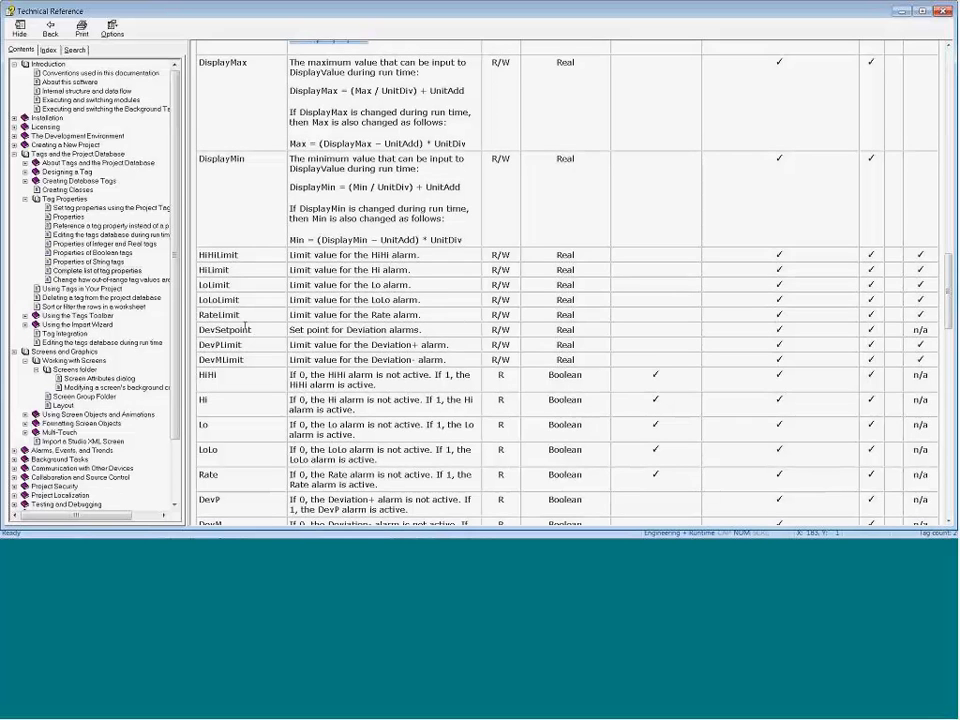
pyautogui.scroll(5, 245, 326)
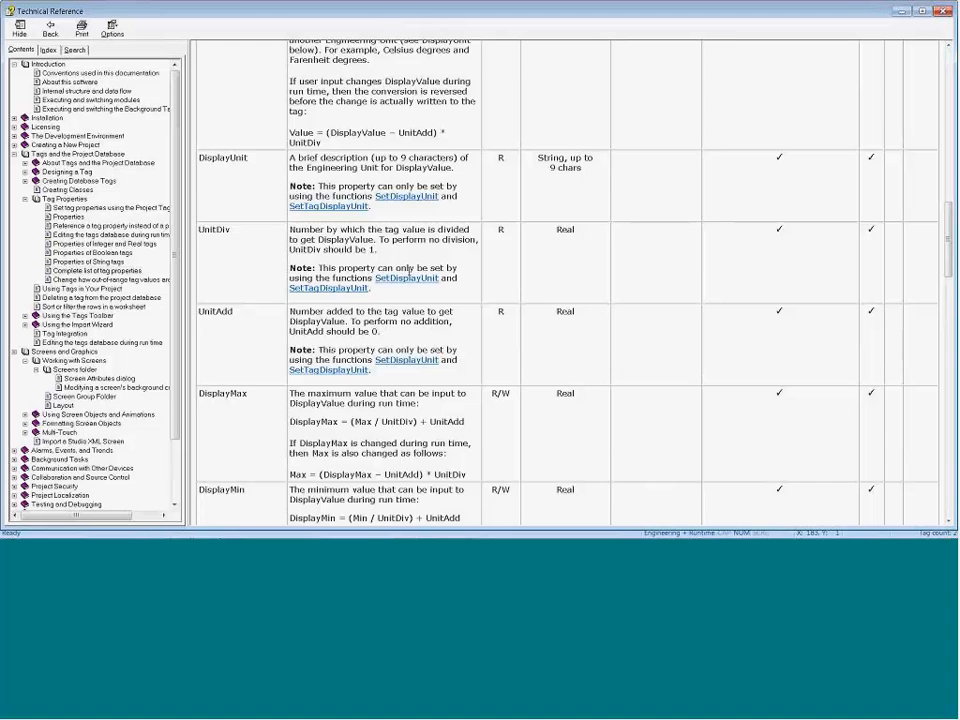
pyautogui.scroll(1, 407, 279)
pyautogui.scroll(-2, 380, 279)
pyautogui.scroll(5, 231, 226)
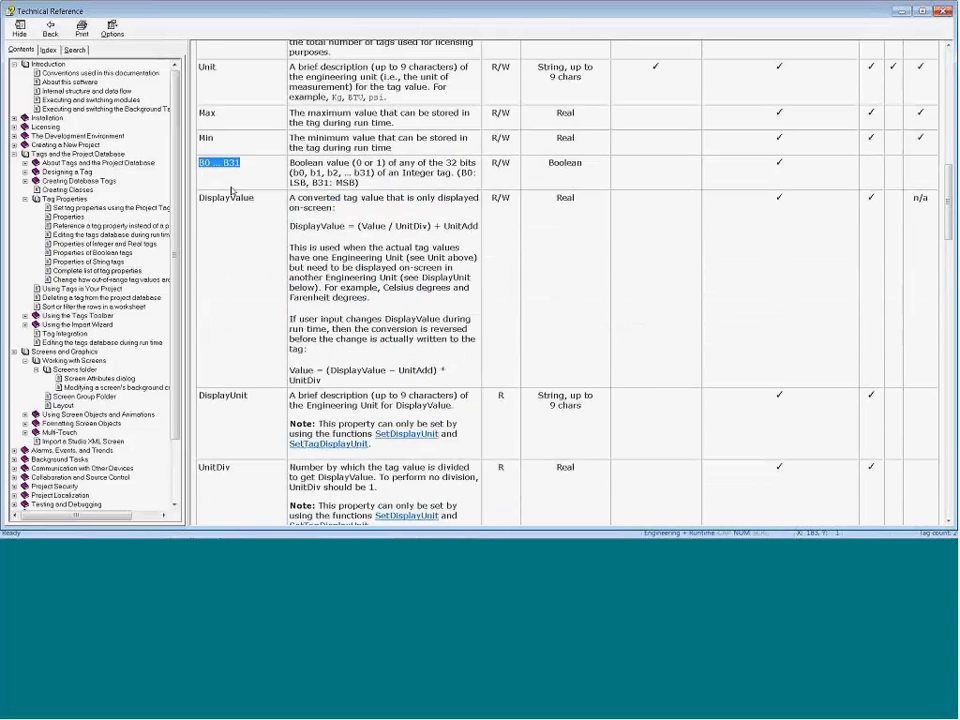
pyautogui.scroll(5, 231, 190)
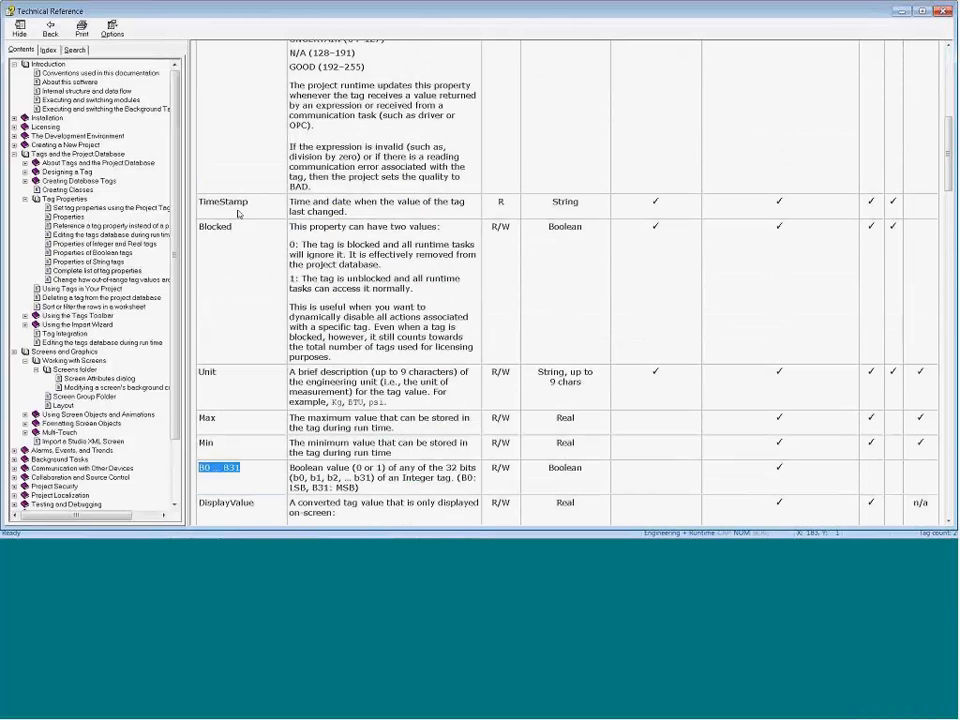
pyautogui.click(943, 11)
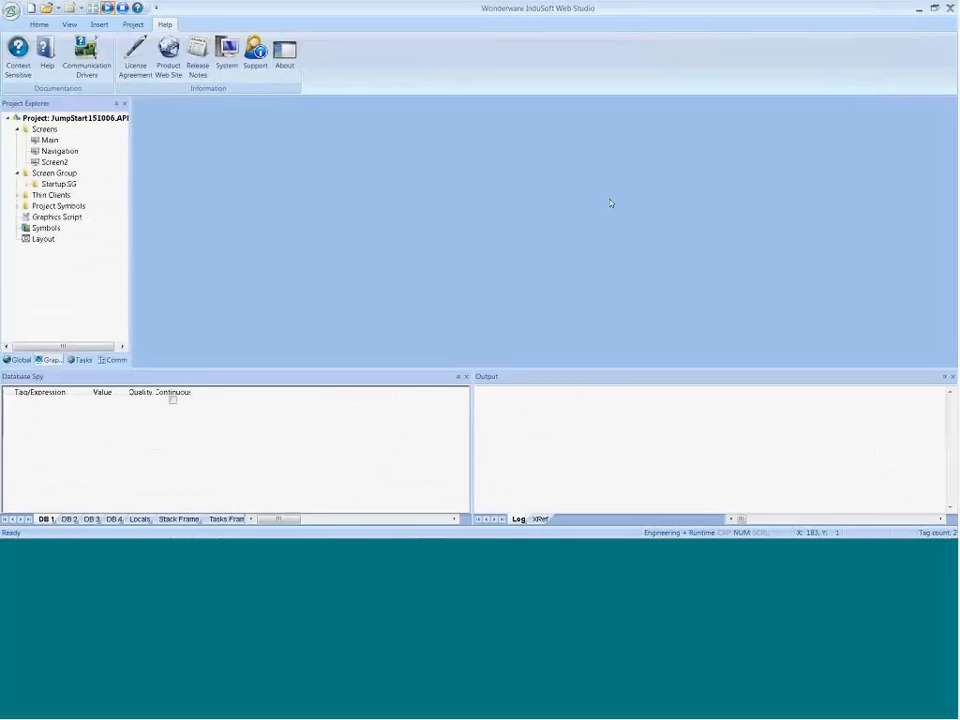
# Step: Add the temperature tag to the first sheet of the Database Spy
pyautogui.click(33, 405)
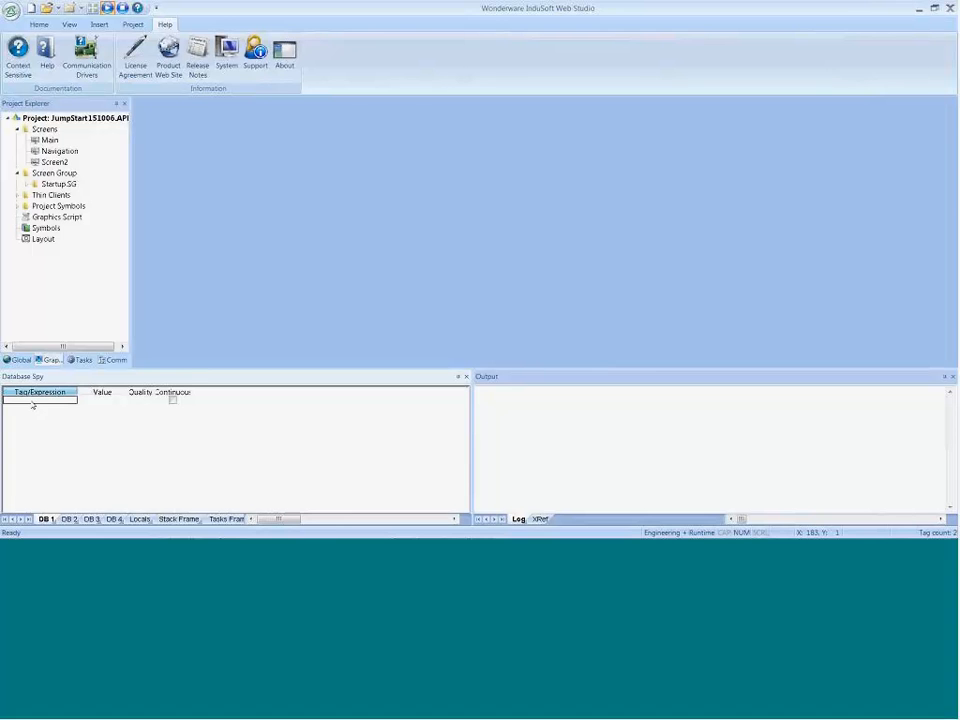
pyautogui.write('t')
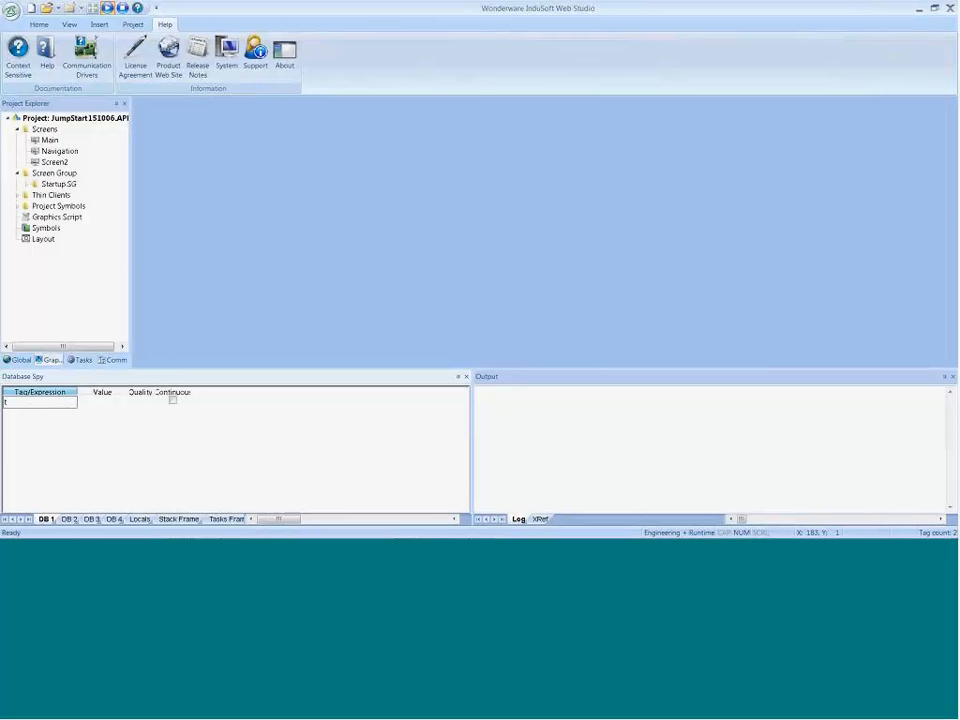
pyautogui.write('emperature')
pyautogui.press('Return')
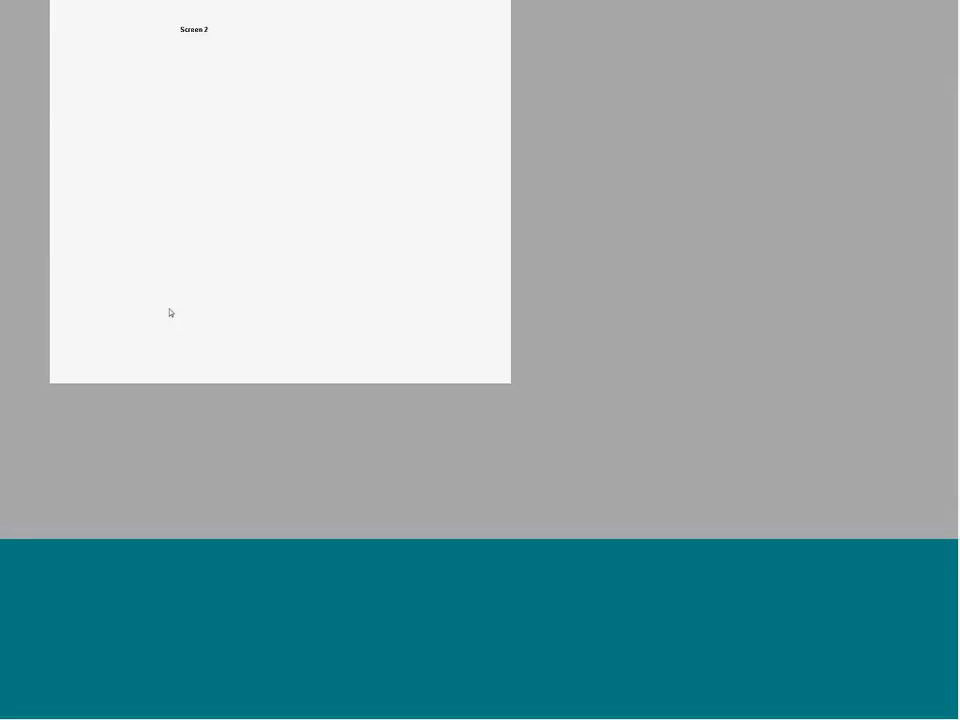
# Step: Leave the Screen 2 runtime view, run the project again from the development environment, and switch back to the Database Spy
pyautogui.hotkey('alt', 'Tab')
pyautogui.hotkey('alt', 'Tab')
pyautogui.hotkey('alt', 'Tab')
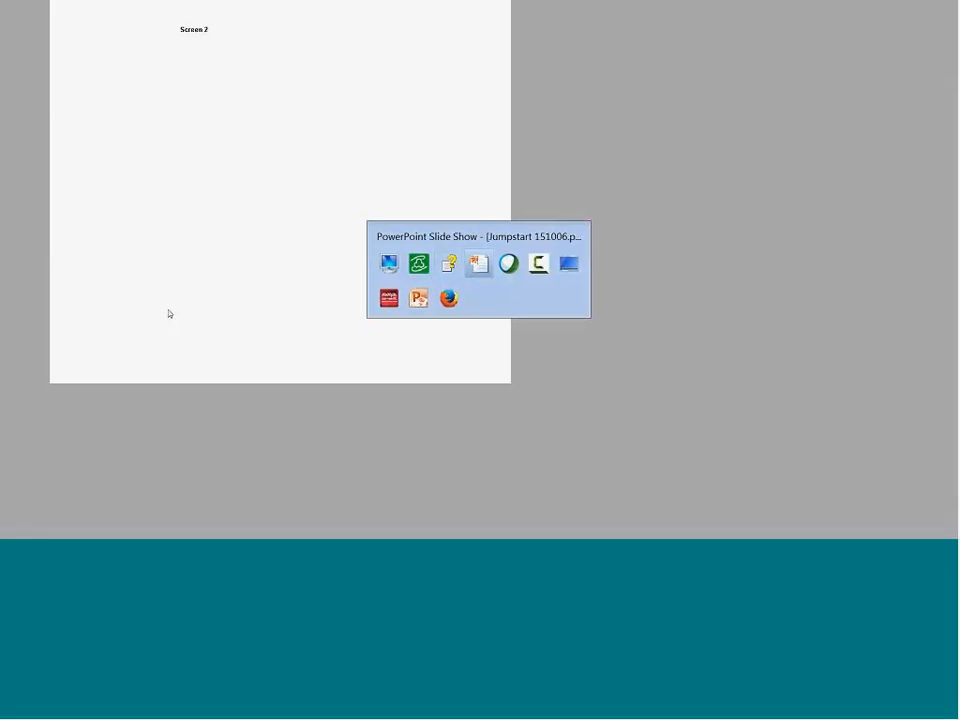
pyautogui.hotkey('alt', 'Tab')
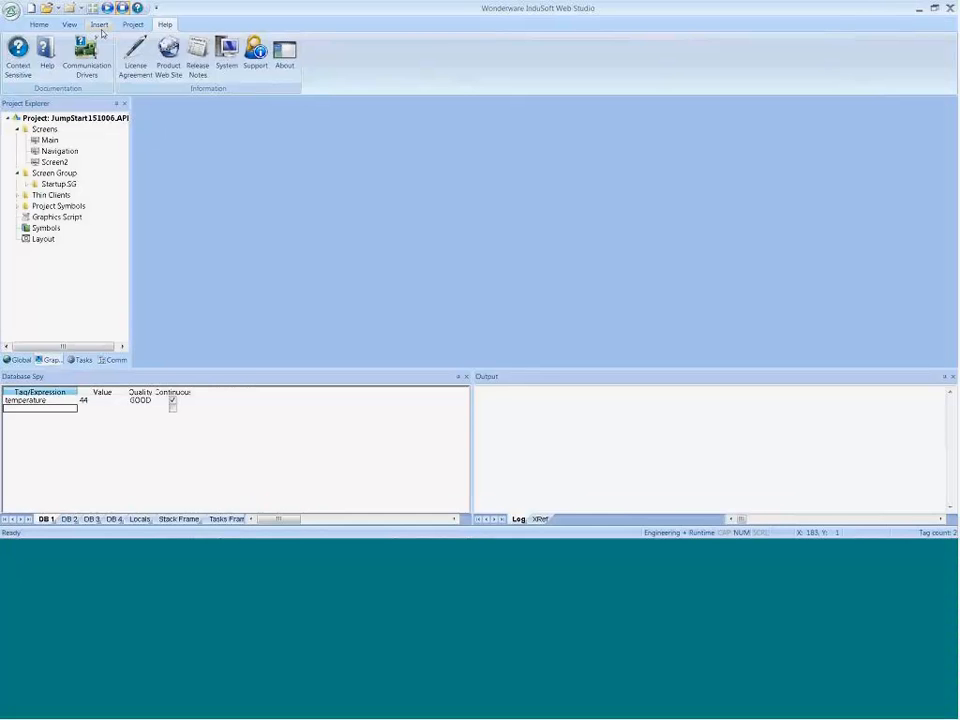
pyautogui.click(107, 8)
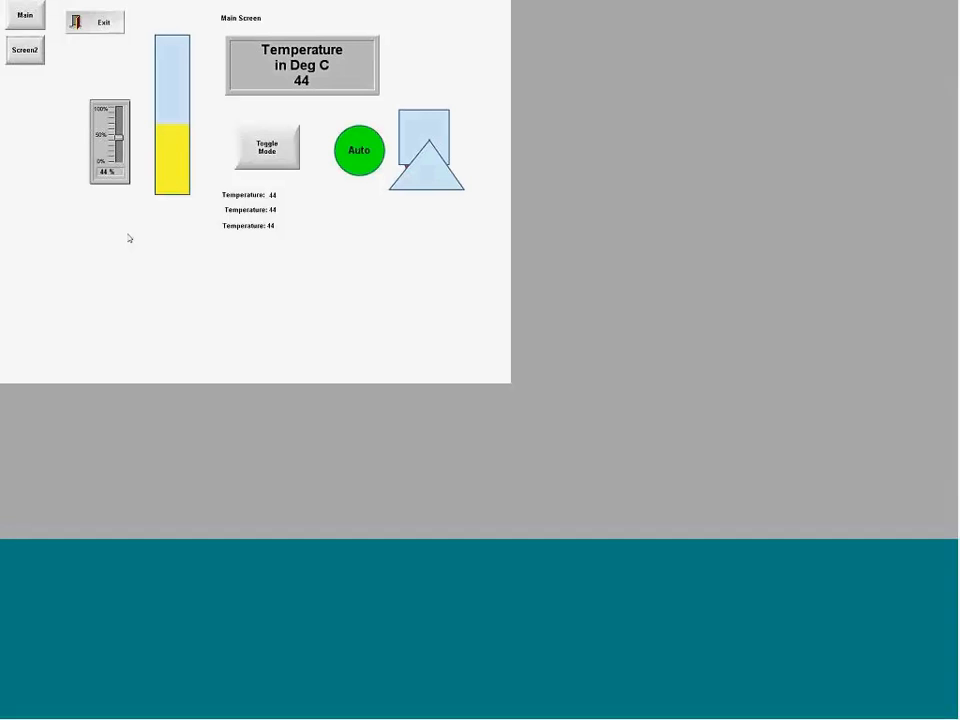
pyautogui.hotkey('alt', 'Tab')
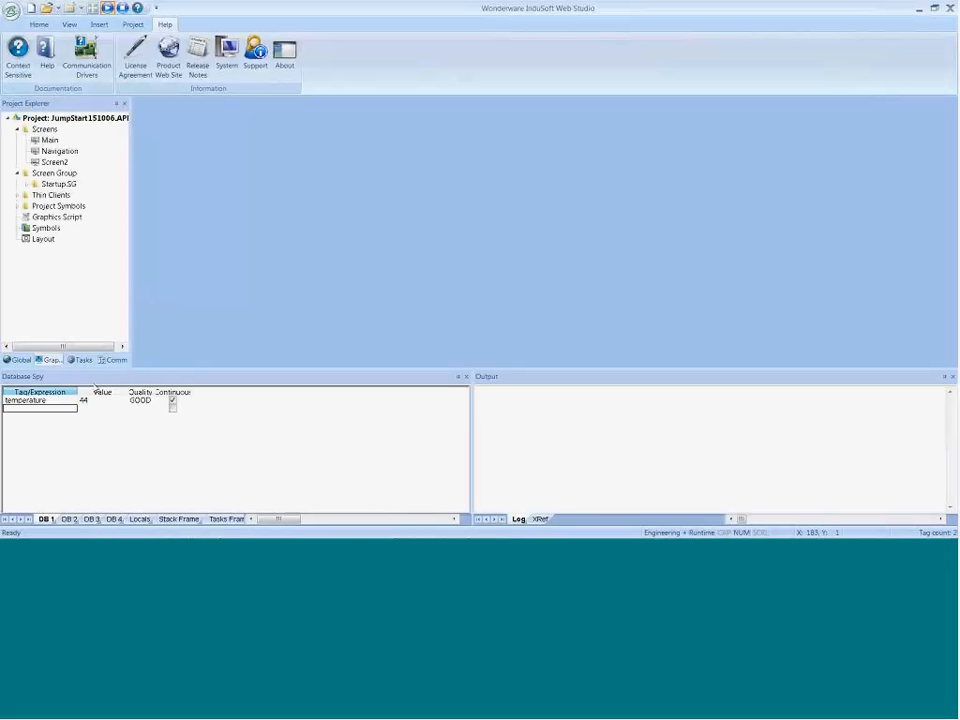
# Step: Check the -> syntax in the MemberName example of the Technical Reference's tag property list, and return to the Database Spy
pyautogui.hotkey('alt', 'Tab')
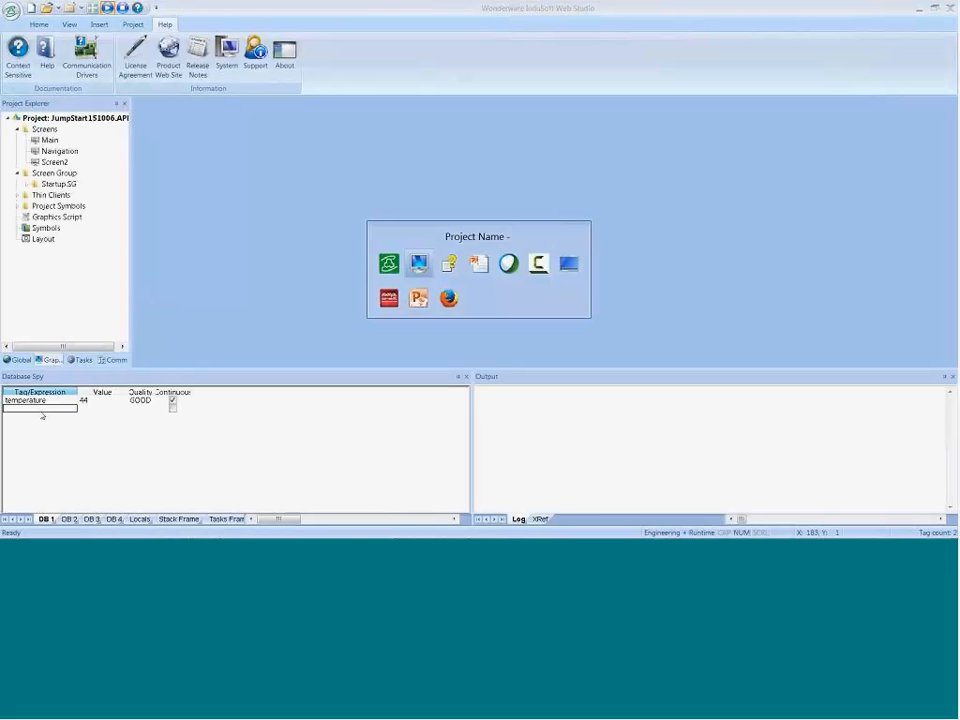
pyautogui.scroll(8, 220, 271)
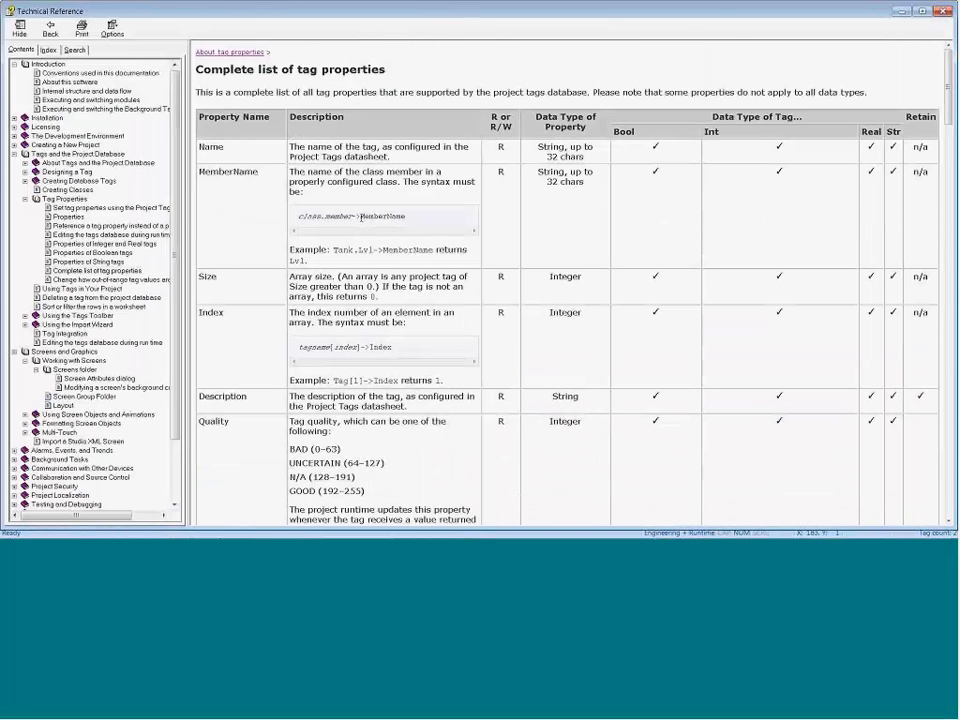
pyautogui.moveTo(361, 217); pyautogui.dragTo(352, 217)
pyautogui.hotkey('alt', 'Tab')
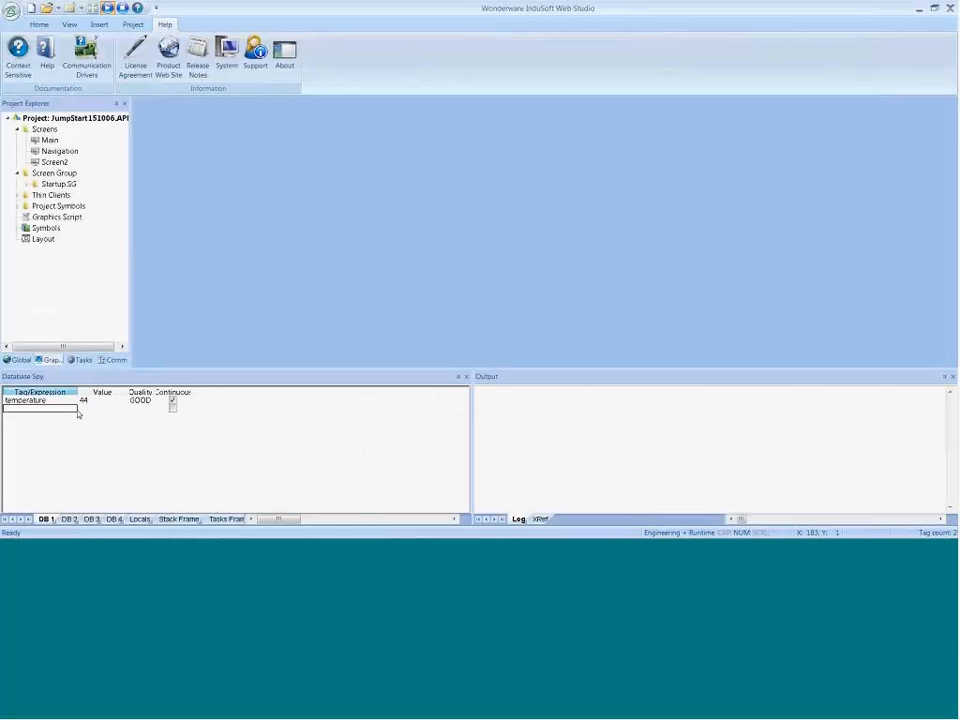
# Step: Add the expression Temperature->Timestamp to the Database Spy below the temperature tag
pyautogui.click(95, 410)
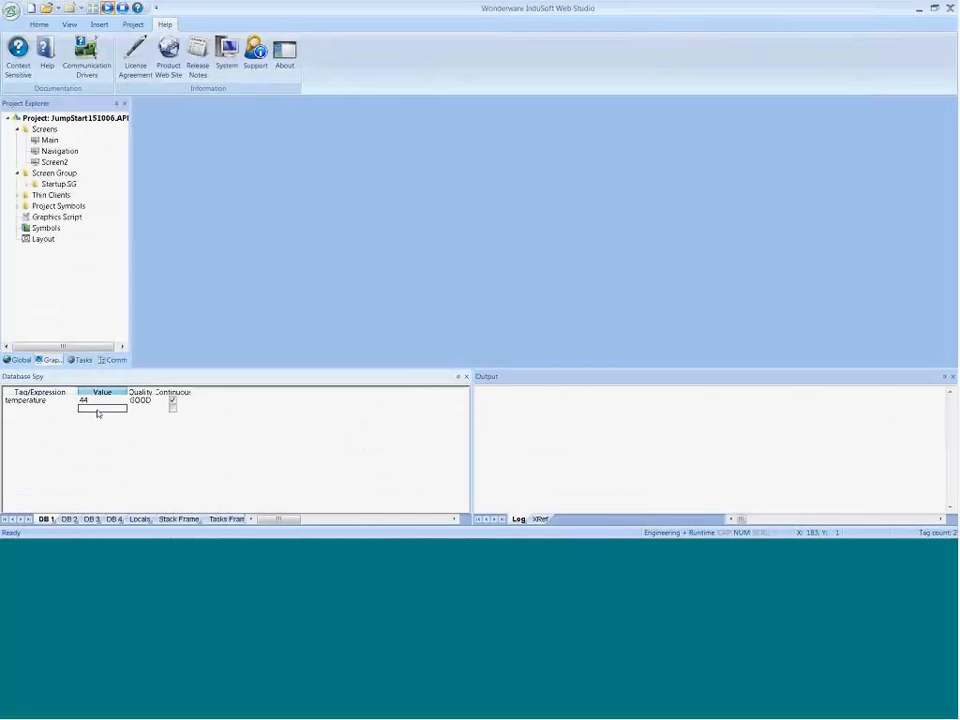
pyautogui.click(69, 409)
pyautogui.write('Temperature')
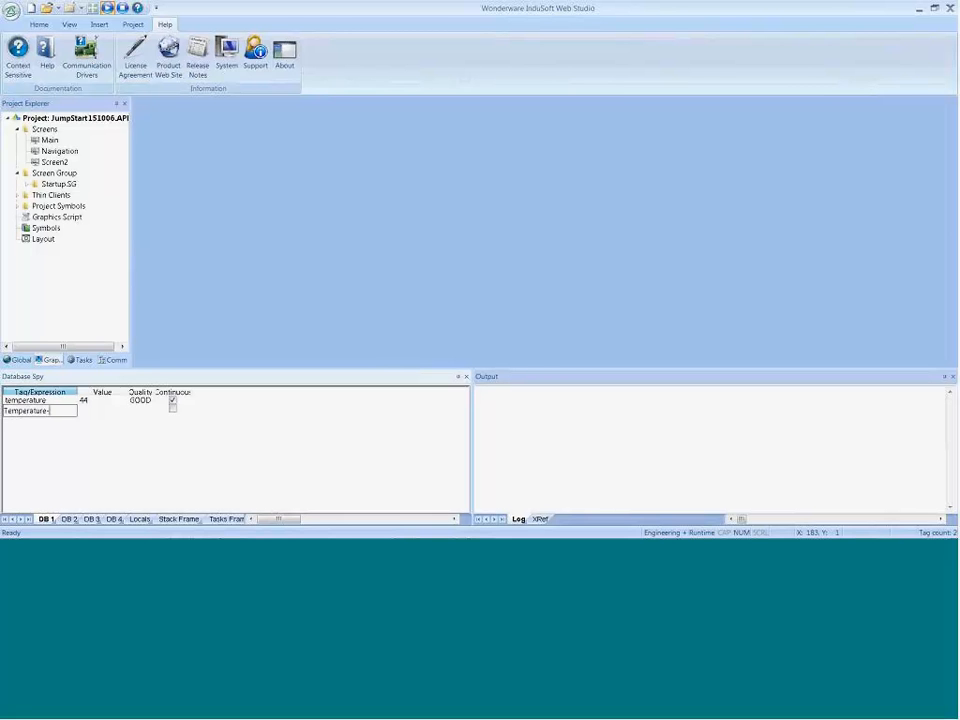
pyautogui.write('->T')
pyautogui.press('BackSpace')
pyautogui.press('BackSpace')
pyautogui.write('>Timestamp')
pyautogui.press('Return')
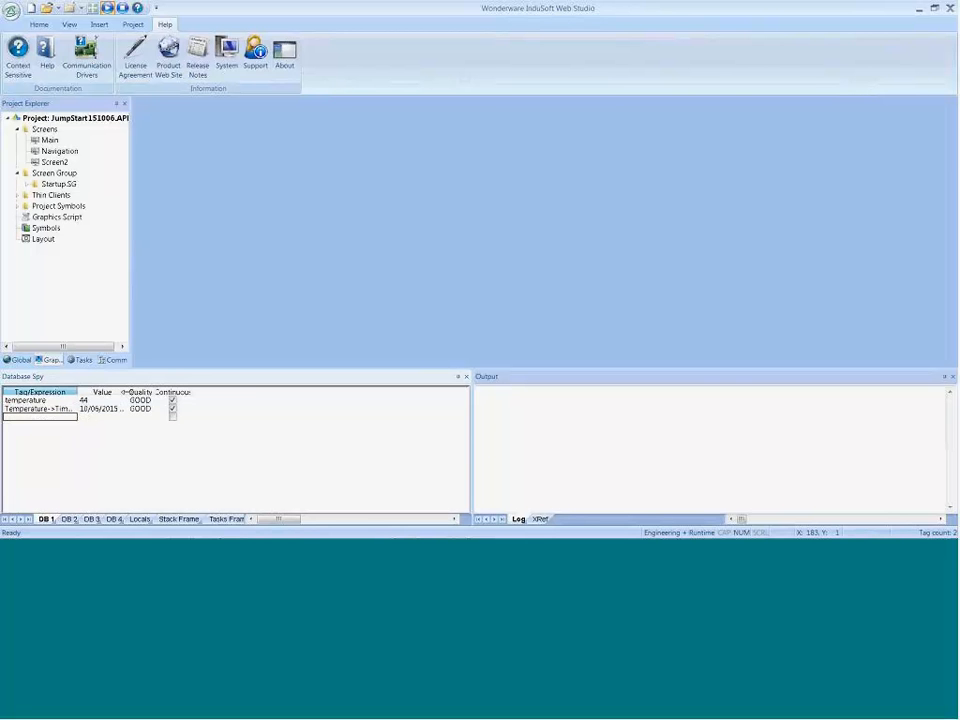
# Step: Widen the Database Spy's Value column to read the full timestamp, and open the system clock for comparison
pyautogui.moveTo(124, 392); pyautogui.dragTo(196, 392)
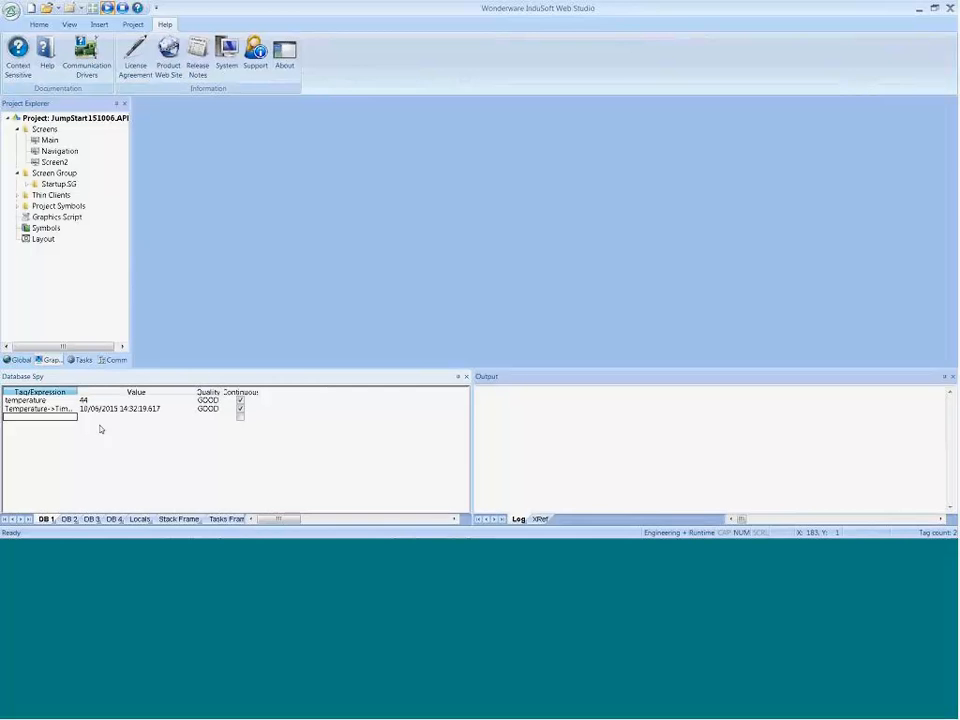
pyautogui.click(912, 527)
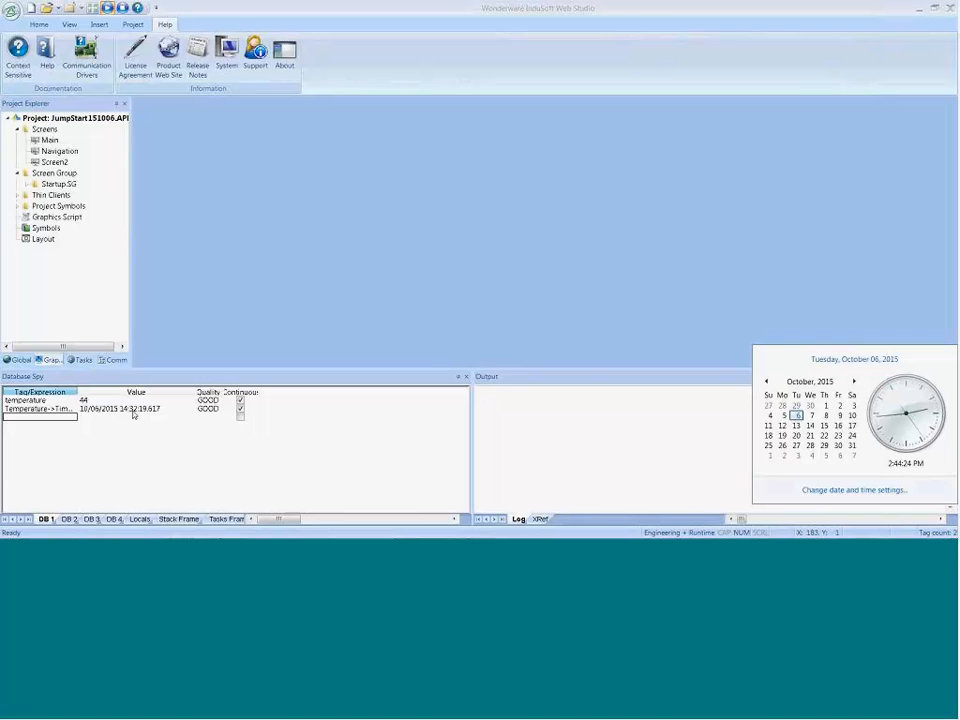
# Step: Set the temperature tag's value to 123 in the Database Spy and widen the Tag/Expression column to show the full expressions
pyautogui.click(84, 401)
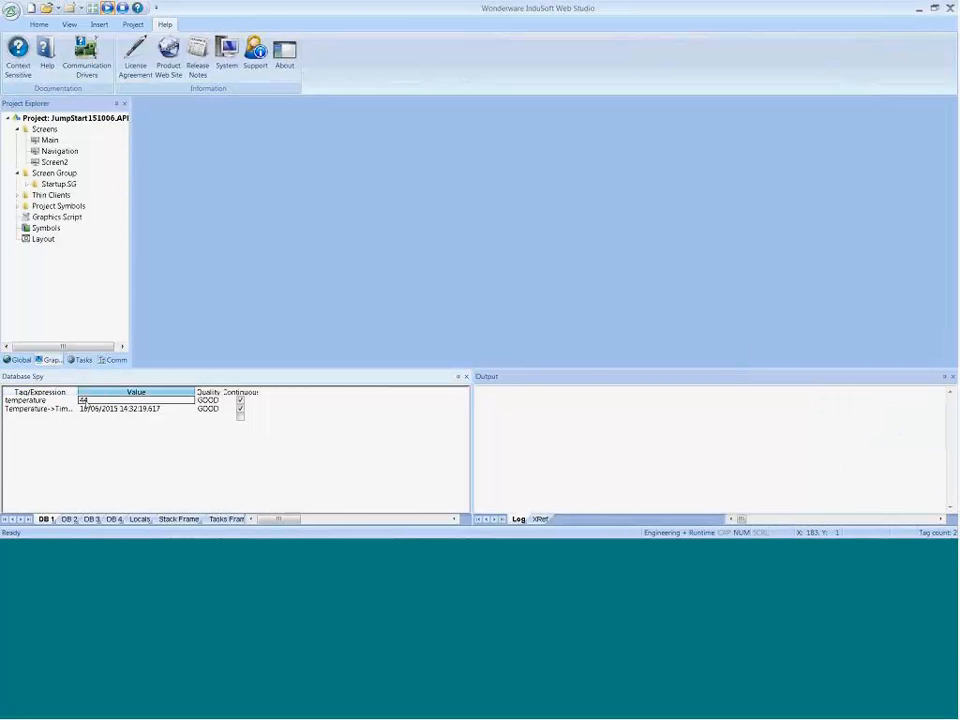
pyautogui.write('123')
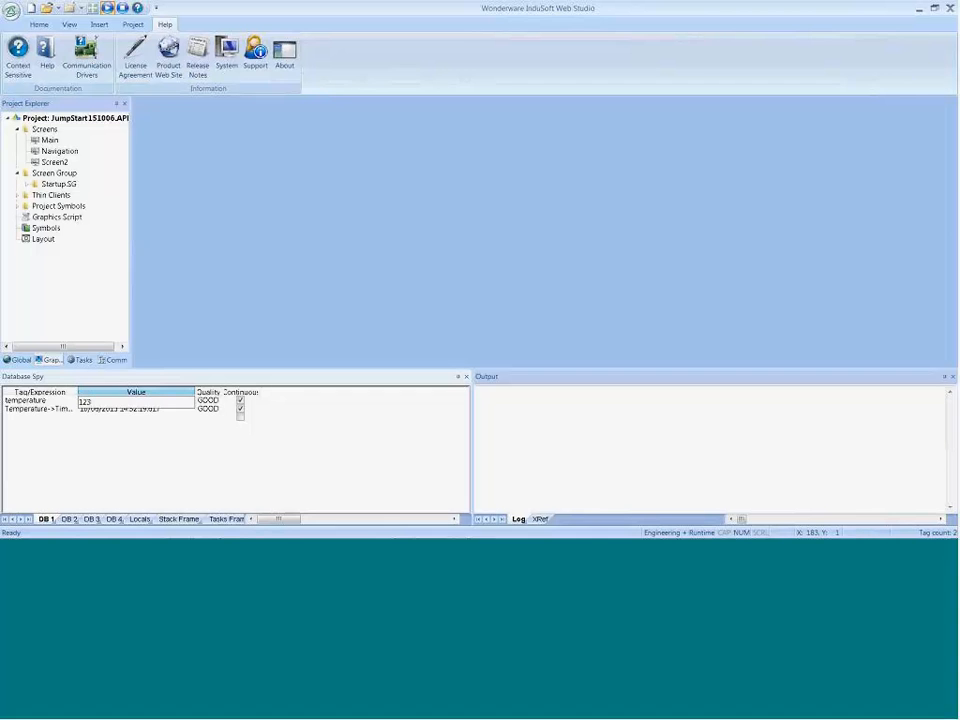
pyautogui.press('Return')
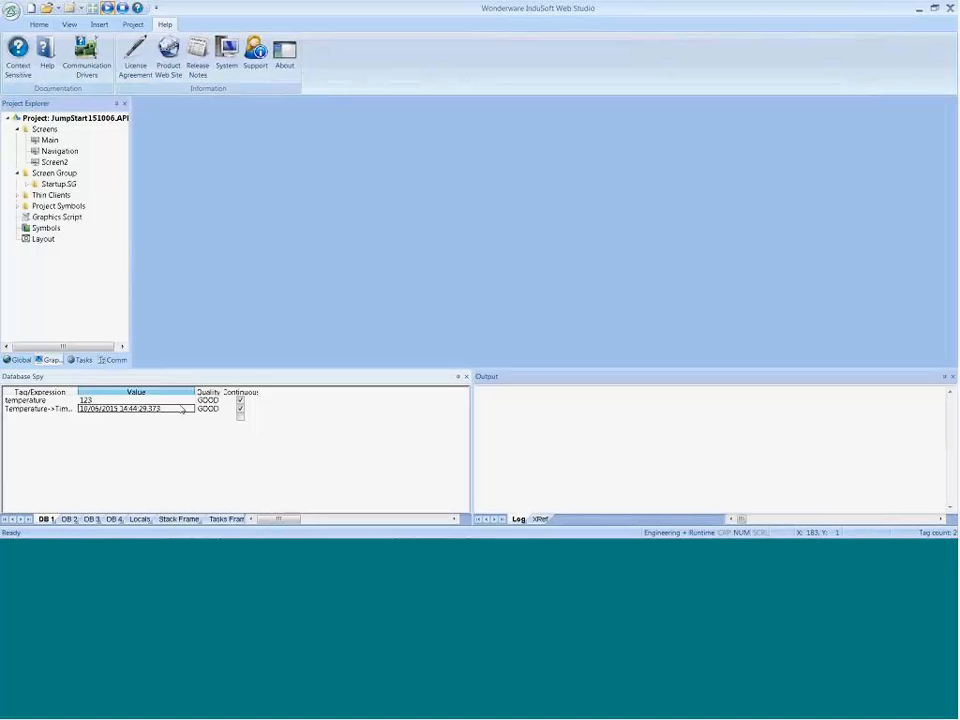
pyautogui.moveTo(77, 392); pyautogui.dragTo(104, 392)
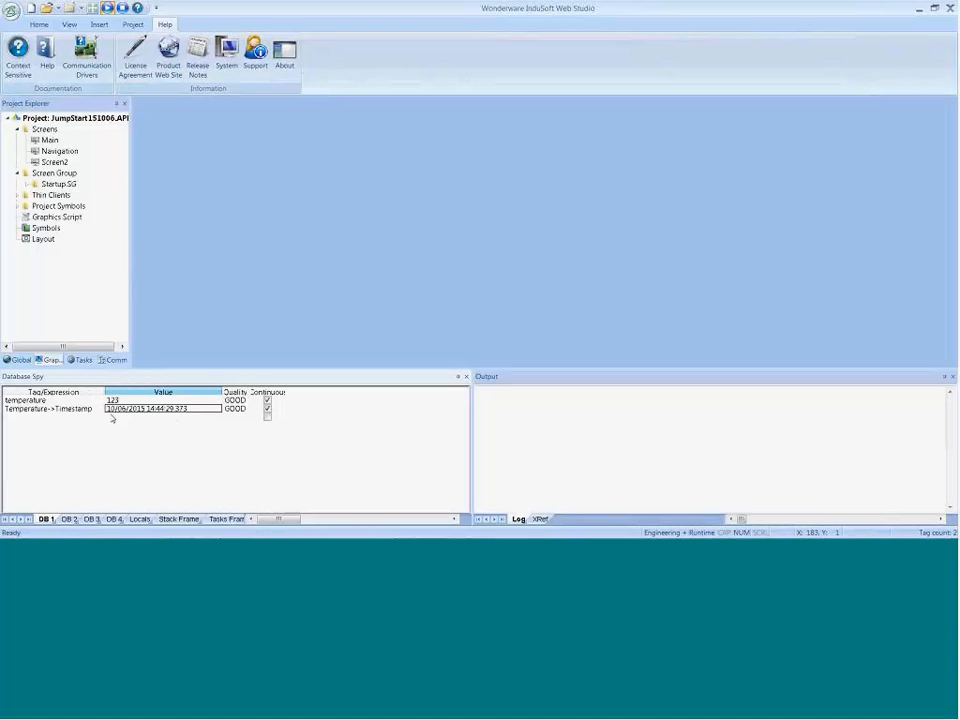
# Step: Insert a new alarm worksheet in the project's tasks
pyautogui.click(80, 360)
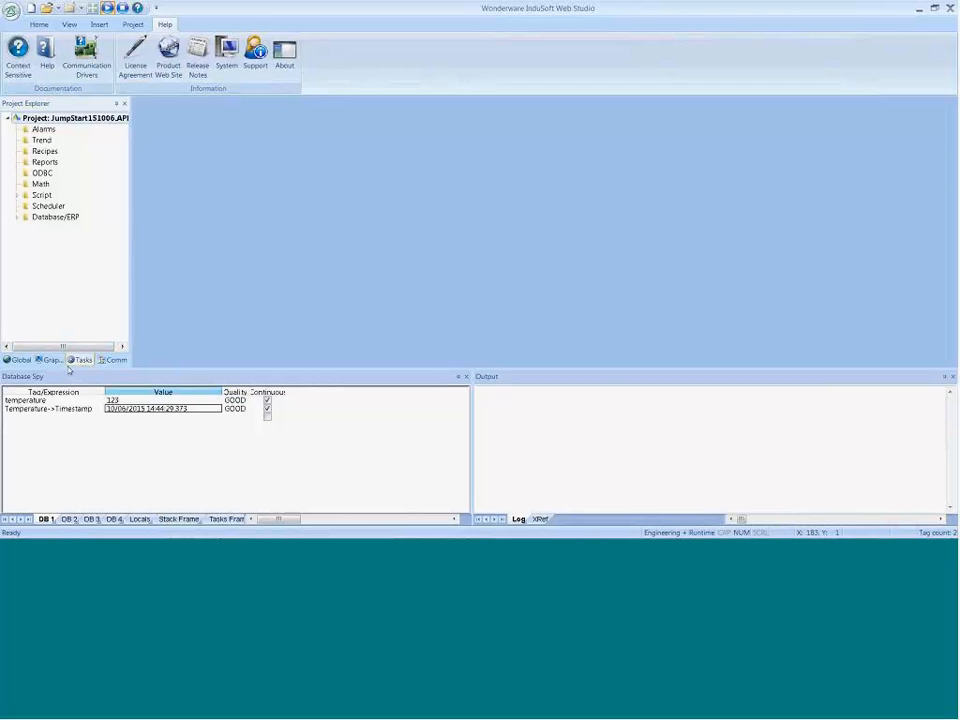
pyautogui.rightClick(40, 130)
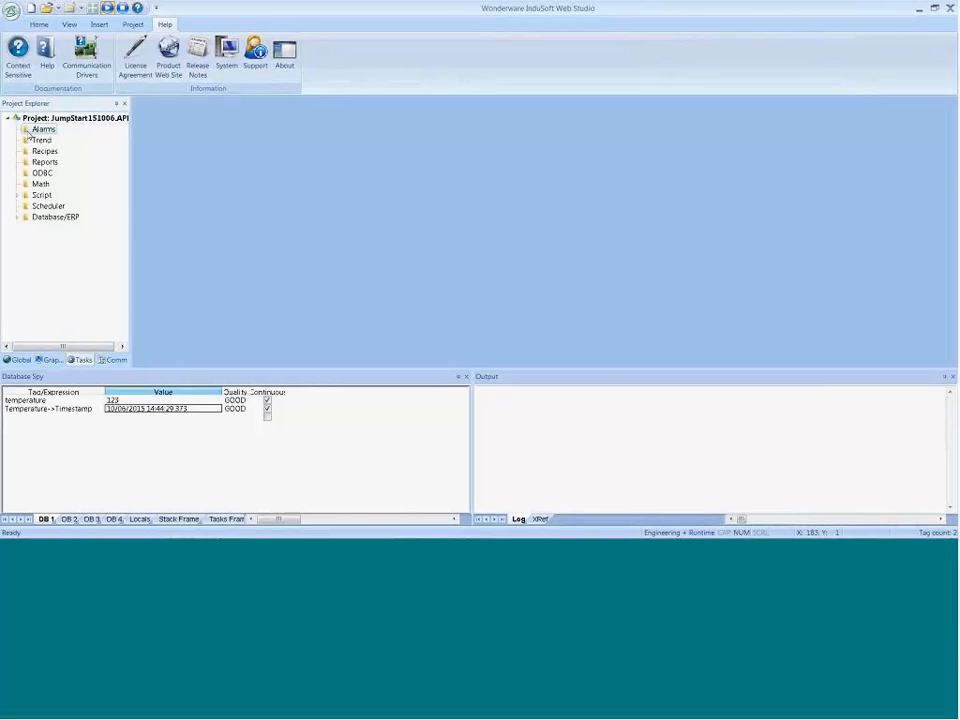
pyautogui.click(50, 138)
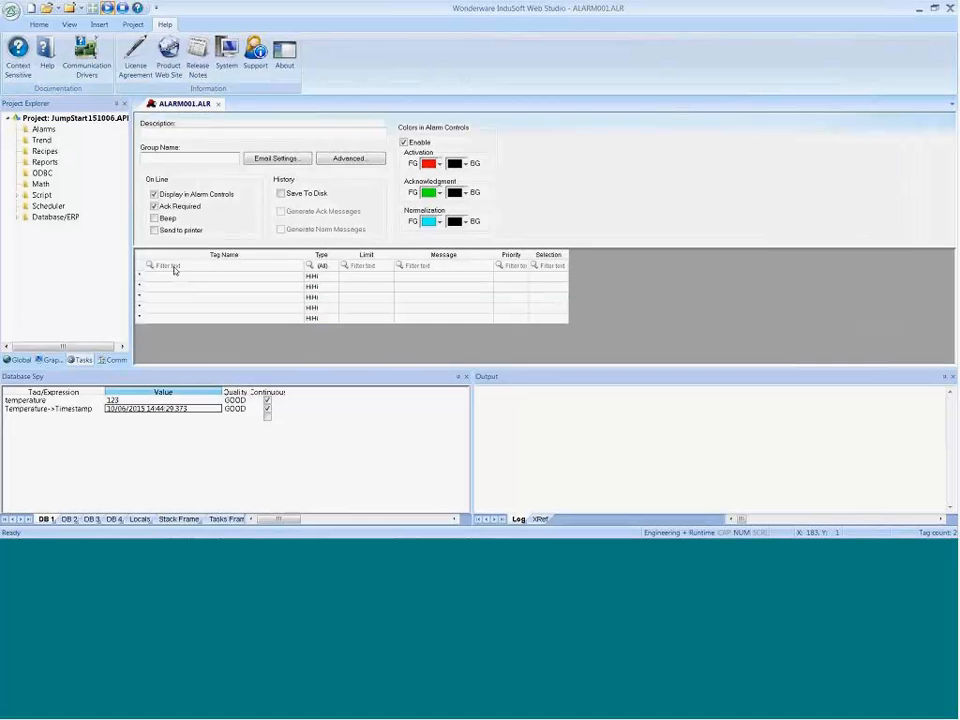
# Step: Add a Hi alarm for the Temperature tag in the worksheet's first row, with limit 90 and message Too Hot
pyautogui.click(190, 280)
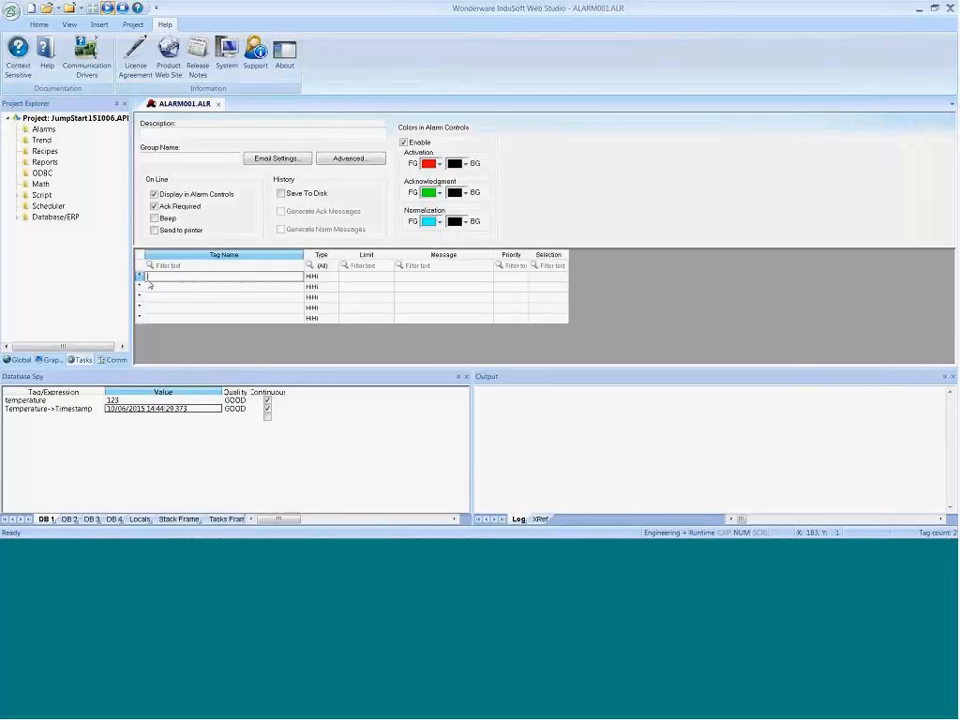
pyautogui.click(160, 289)
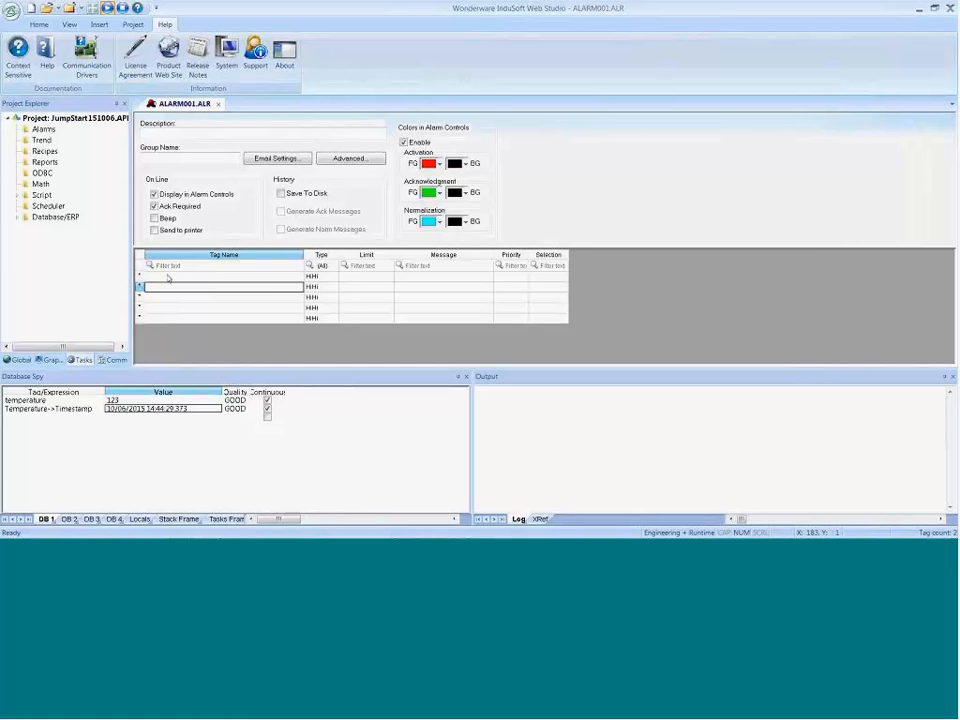
pyautogui.click(168, 279)
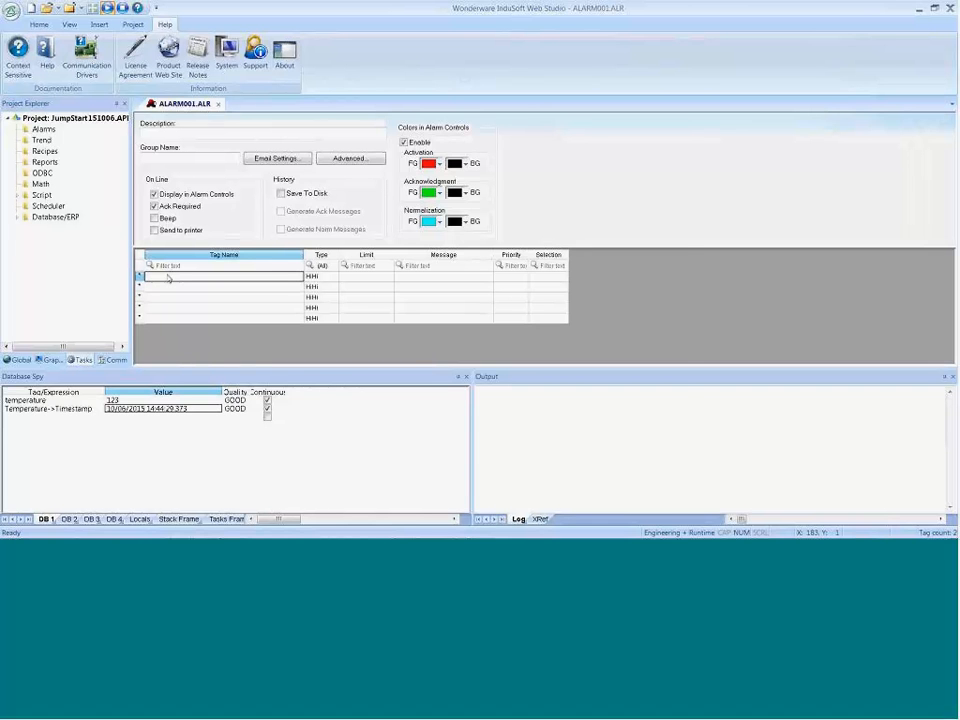
pyautogui.doubleClick(168, 279)
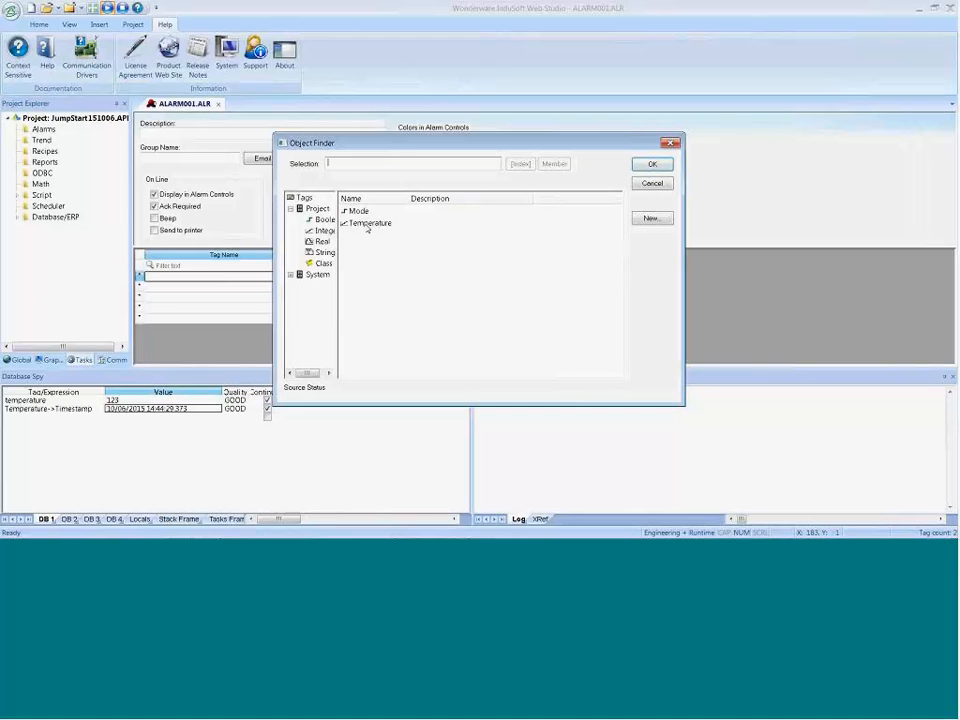
pyautogui.click(367, 227)
pyautogui.click(367, 228)
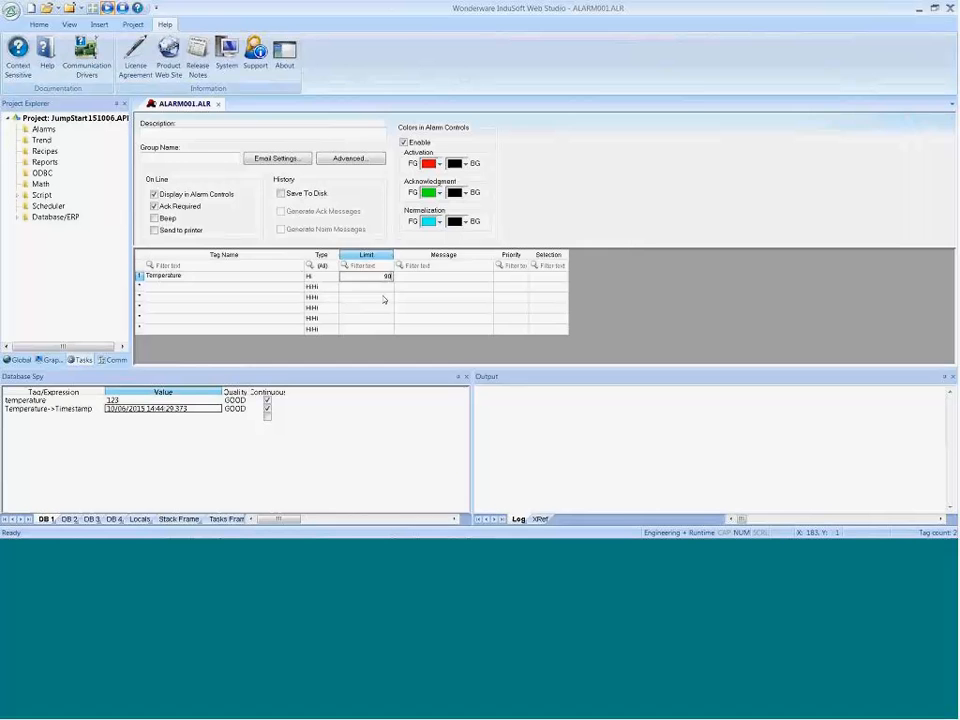
pyautogui.press('Tab')
pyautogui.write('Too')
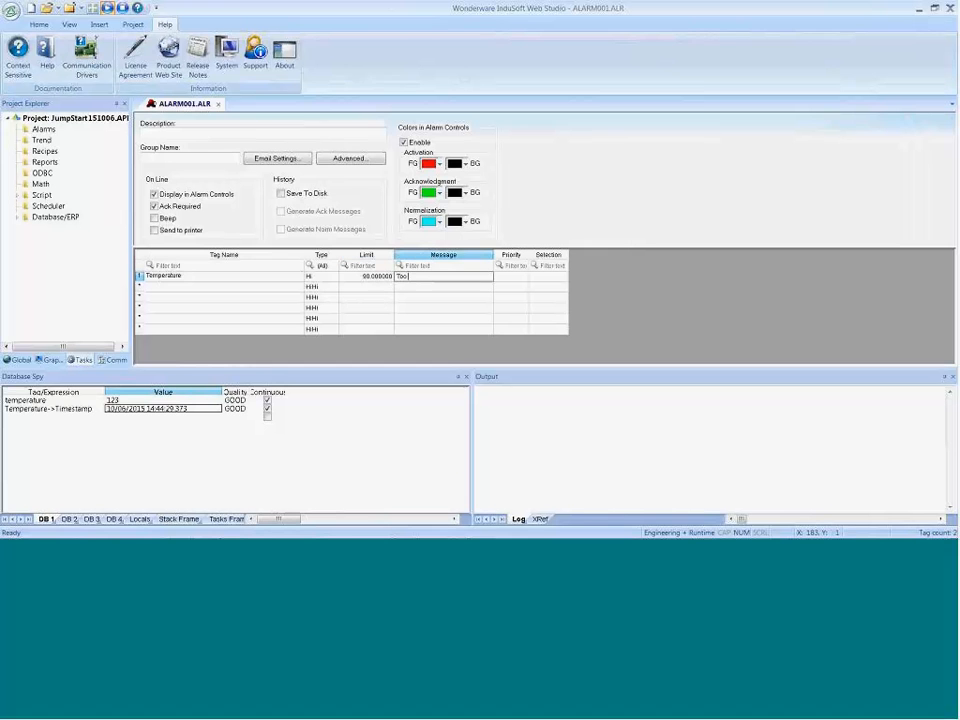
pyautogui.write(' Hot')
# Step: Add a Lo alarm for Temperature in the second row with limit 10 and message Too Cold, and save and close the worksheet
pyautogui.click(219, 288)
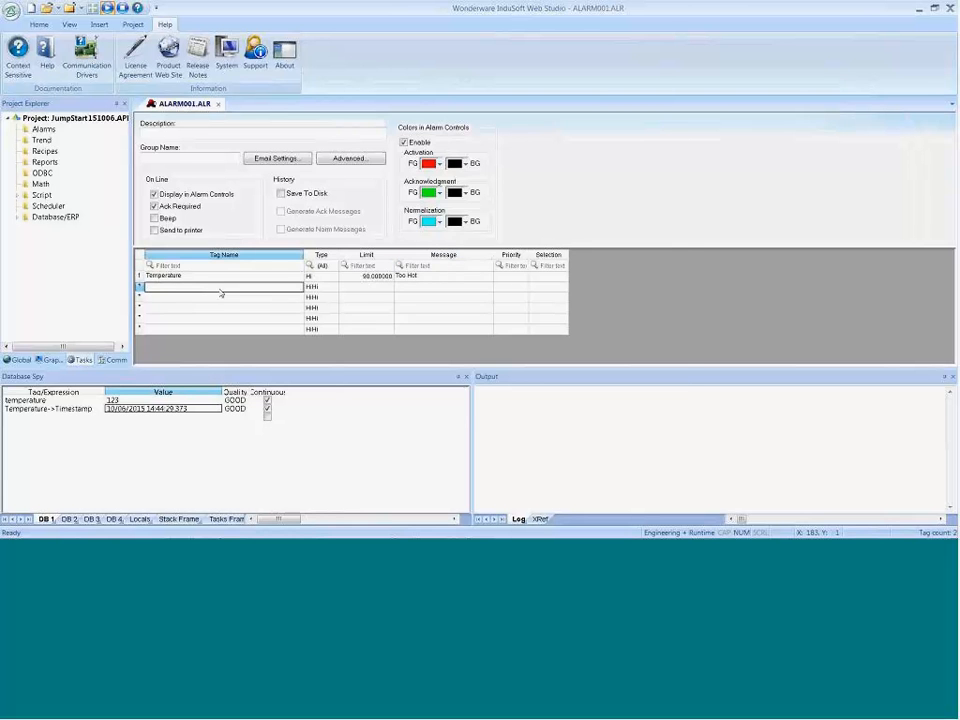
pyautogui.doubleClick(221, 291)
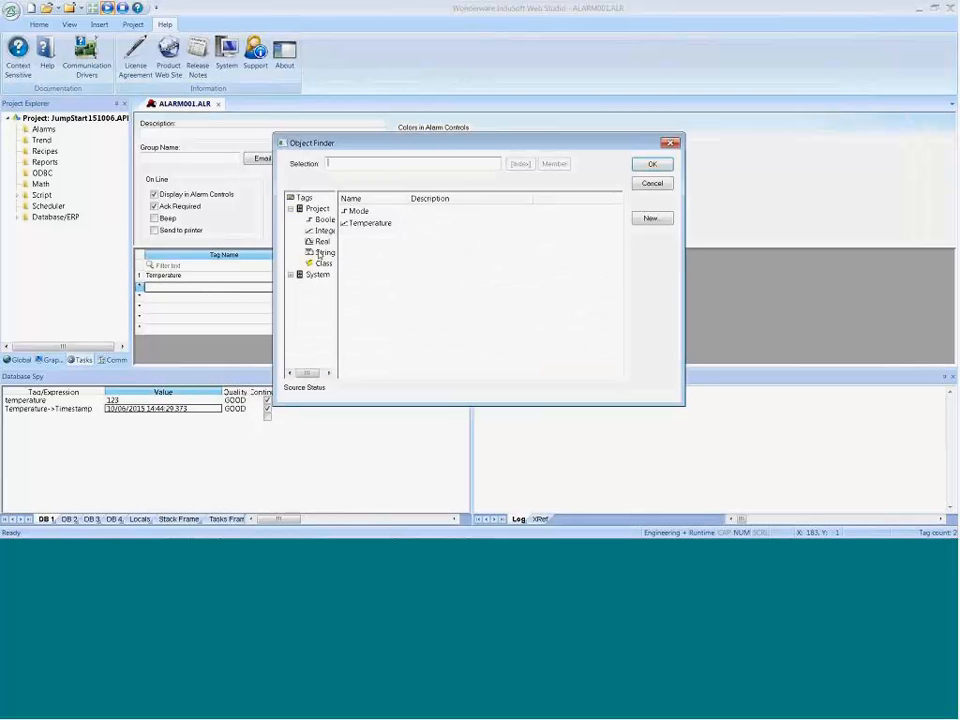
pyautogui.doubleClick(356, 223)
pyautogui.click(318, 288)
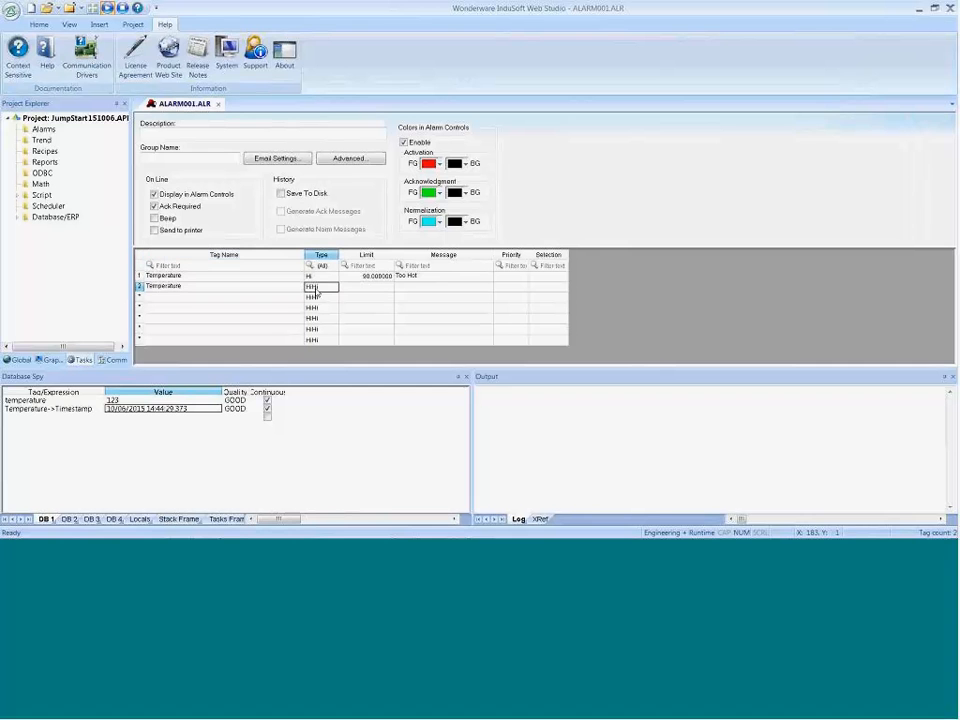
pyautogui.press('l')
pyautogui.click(377, 290)
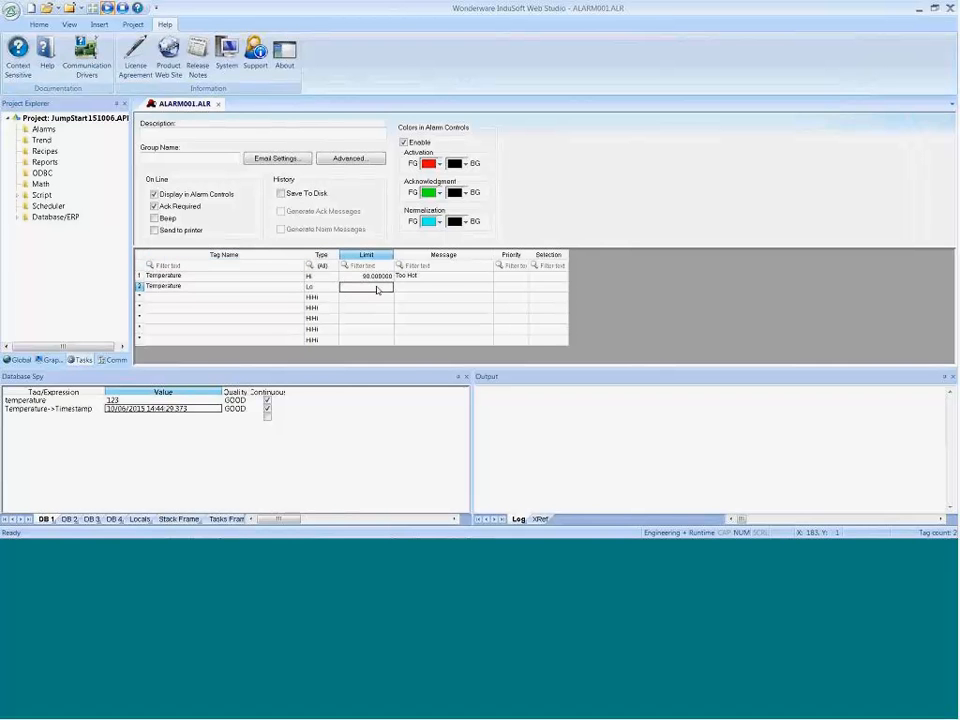
pyautogui.write('10')
pyautogui.click(430, 290)
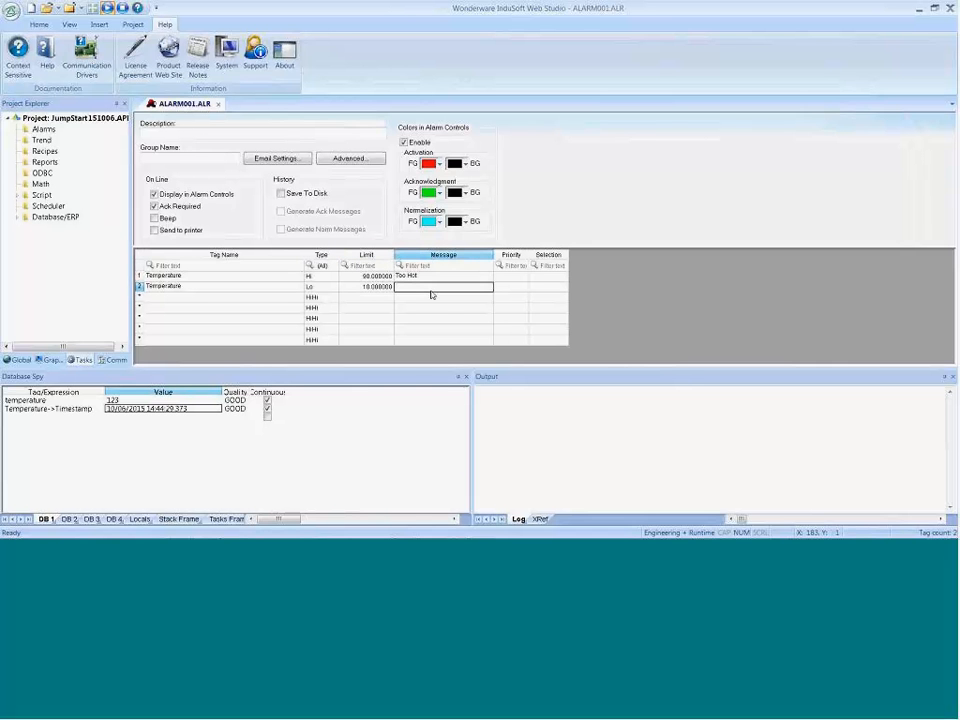
pyautogui.write('Too')
pyautogui.press('BackSpace')
pyautogui.press('BackSpace')
pyautogui.write('o Cold')
pyautogui.click(218, 104)
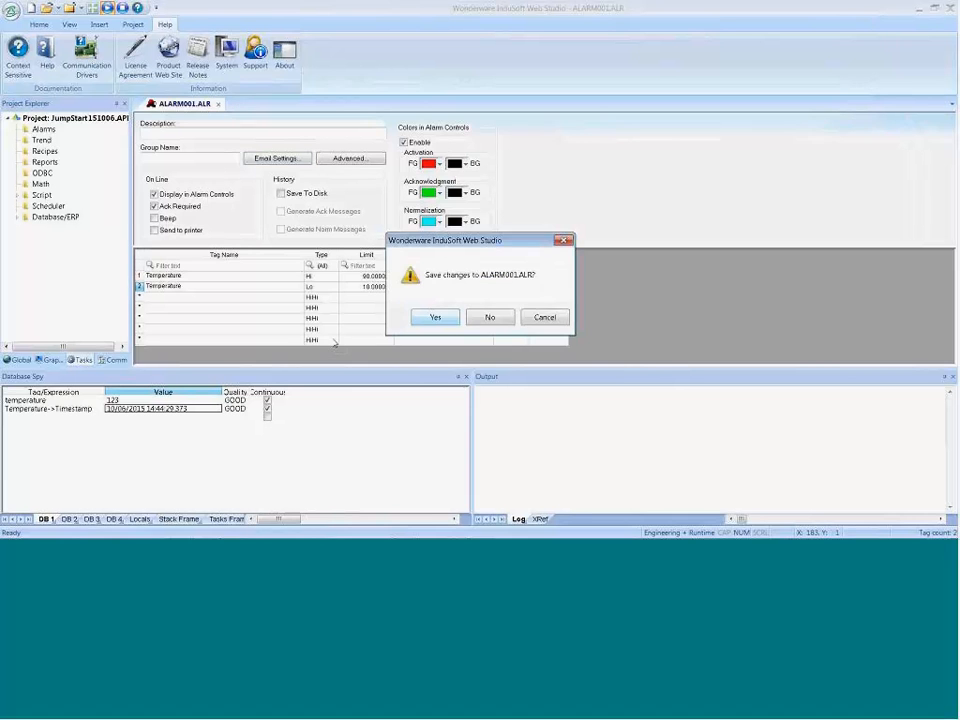
pyautogui.press('Return')
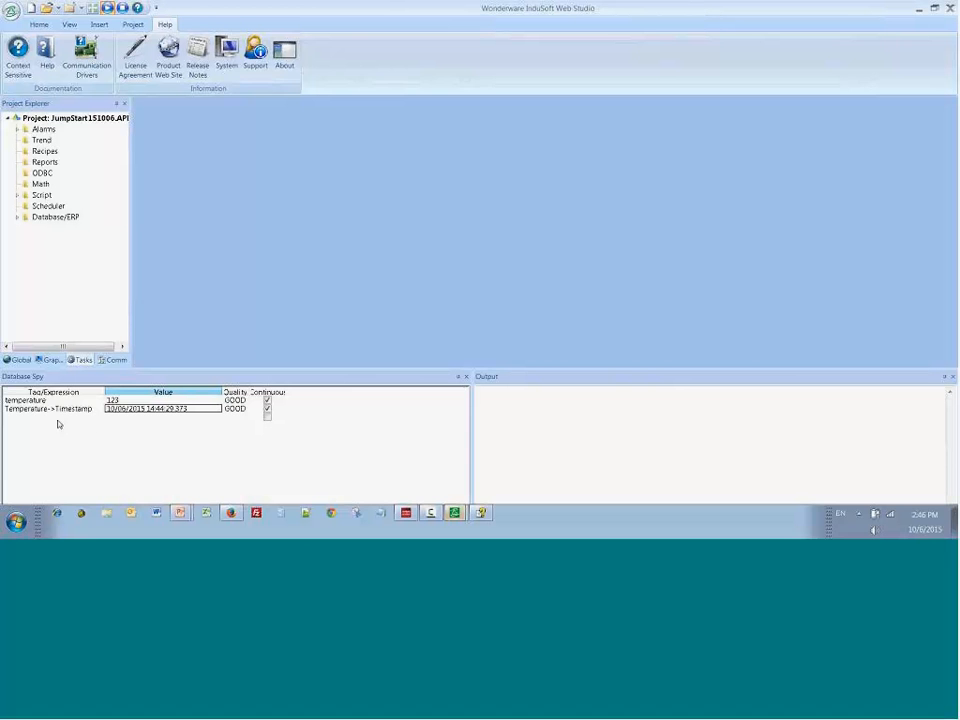
# Step: Select the Temperature tag in the Object Finder and review the alarm settings in its tag properties
pyautogui.scroll(4, 491, 87)
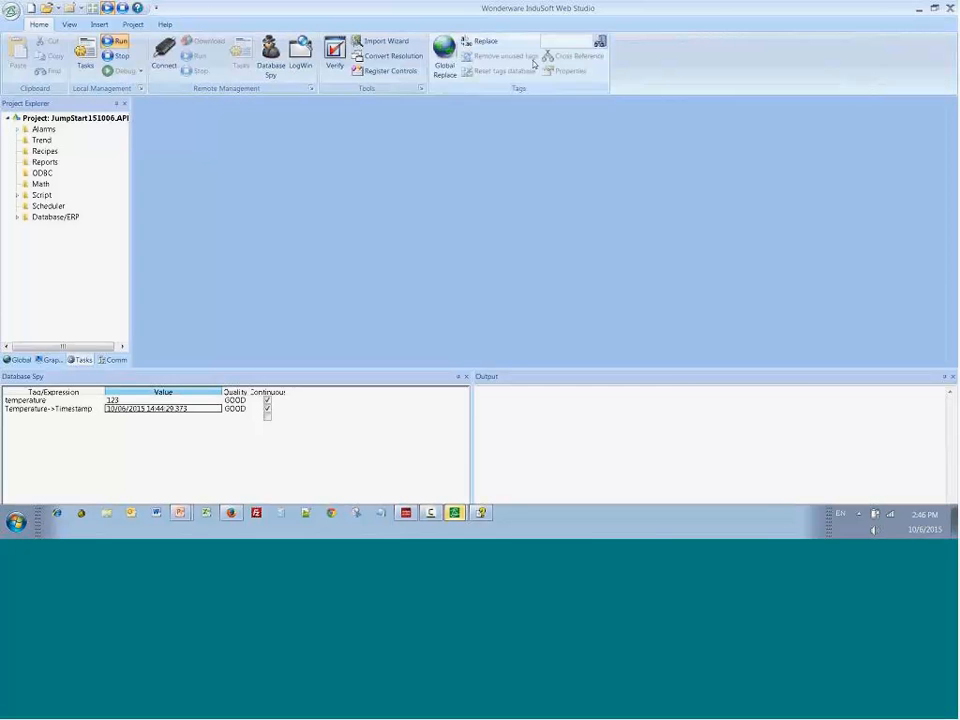
pyautogui.click(599, 42)
pyautogui.click(367, 225)
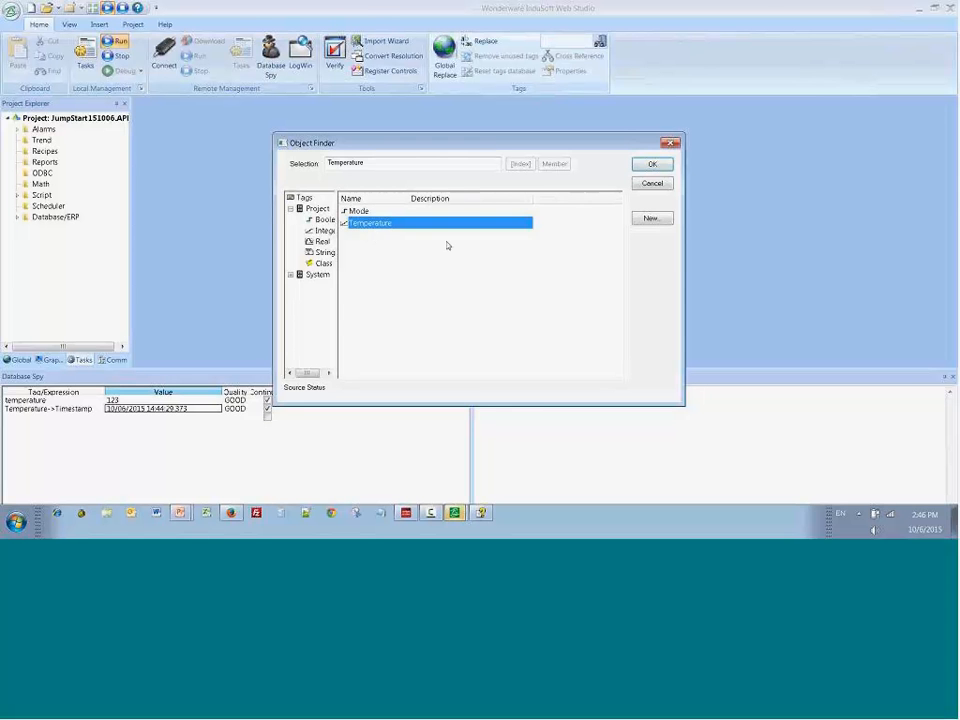
pyautogui.click(651, 166)
pyautogui.click(570, 71)
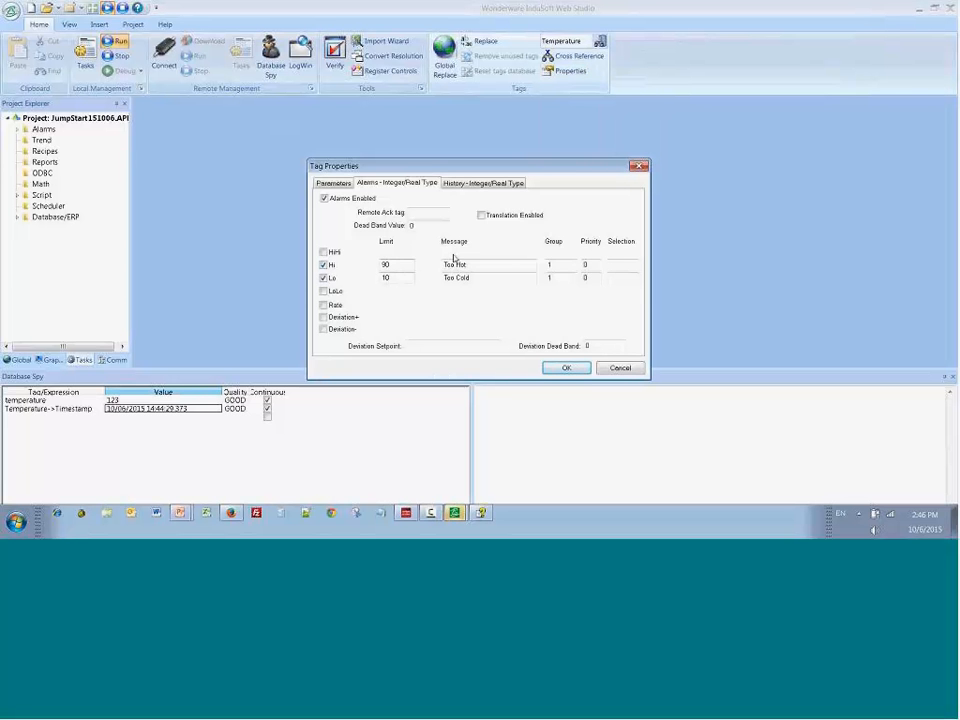
pyautogui.click(565, 368)
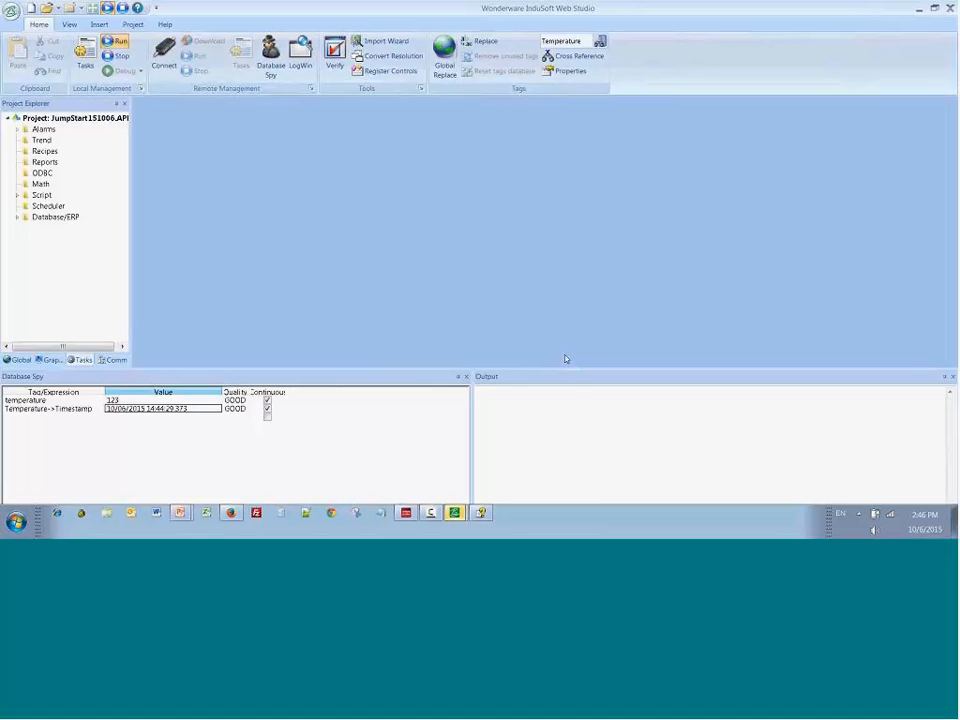
# Step: Add the expression Temperature->HiLimit to the next empty row of the Database Spy
pyautogui.click(79, 438)
pyautogui.write('Tem')
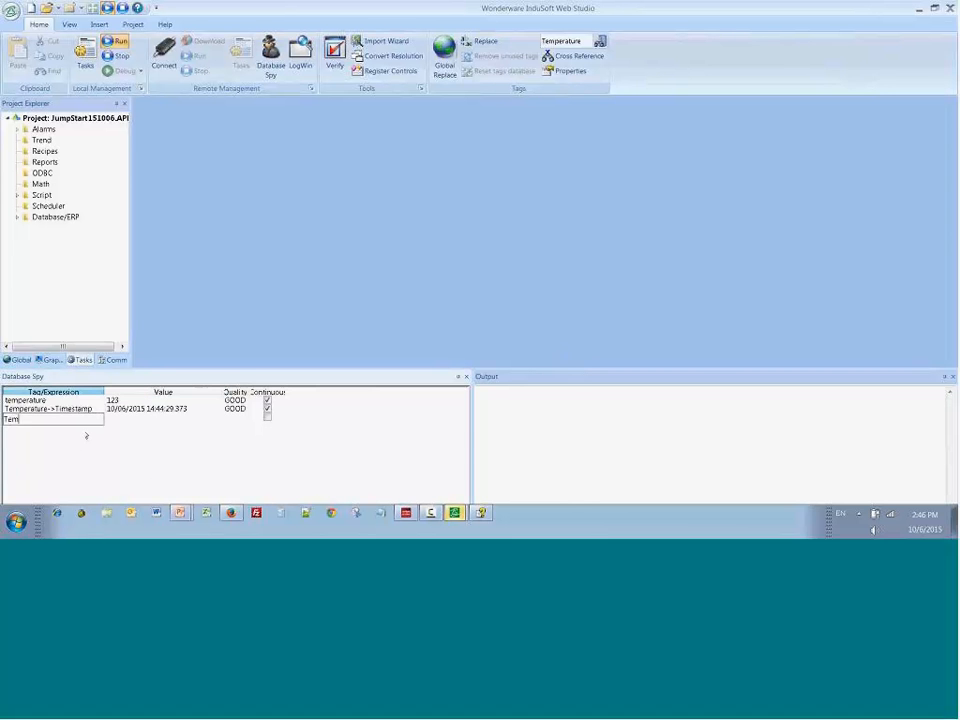
pyautogui.write('perature->HiLimit')
pyautogui.press('Return')
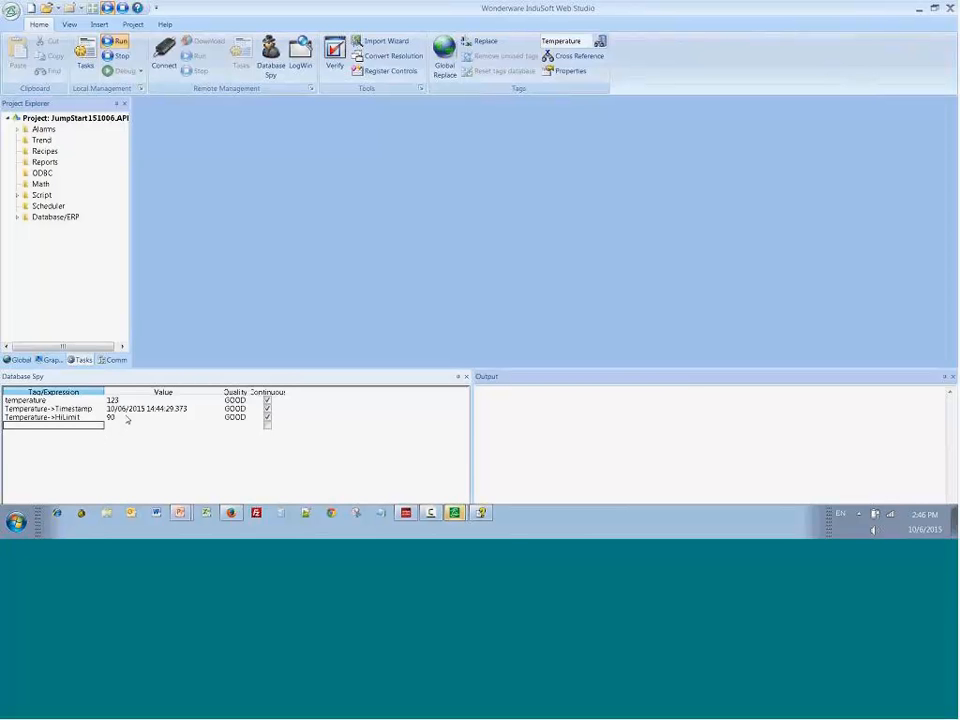
# Step: Set the value of Temperature->HiLimit to 95 in the Database Spy
pyautogui.click(126, 419)
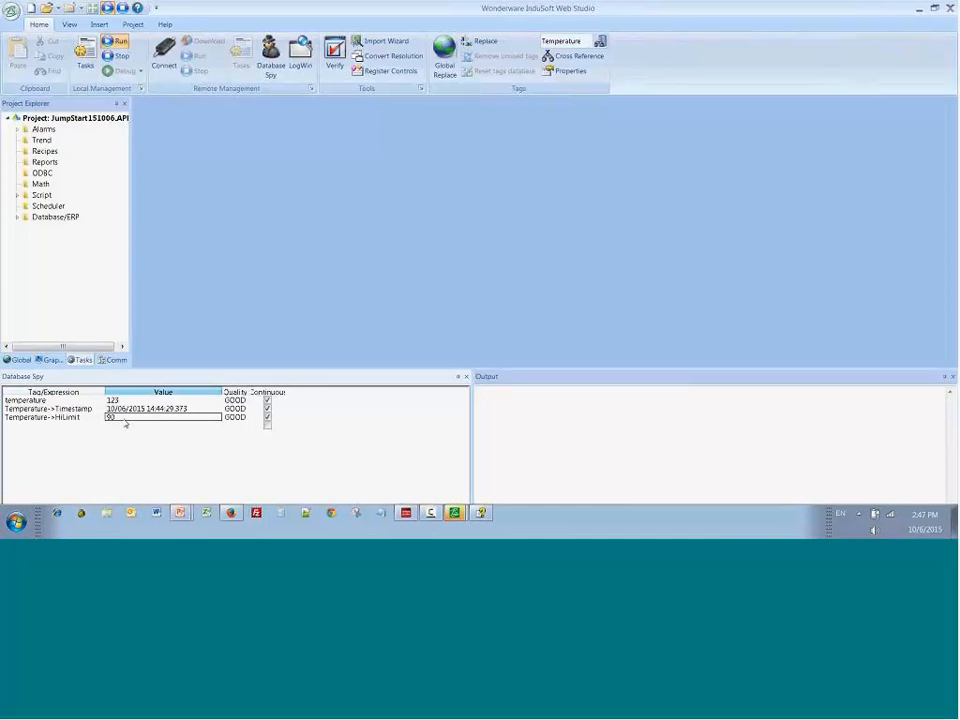
pyautogui.write('9')
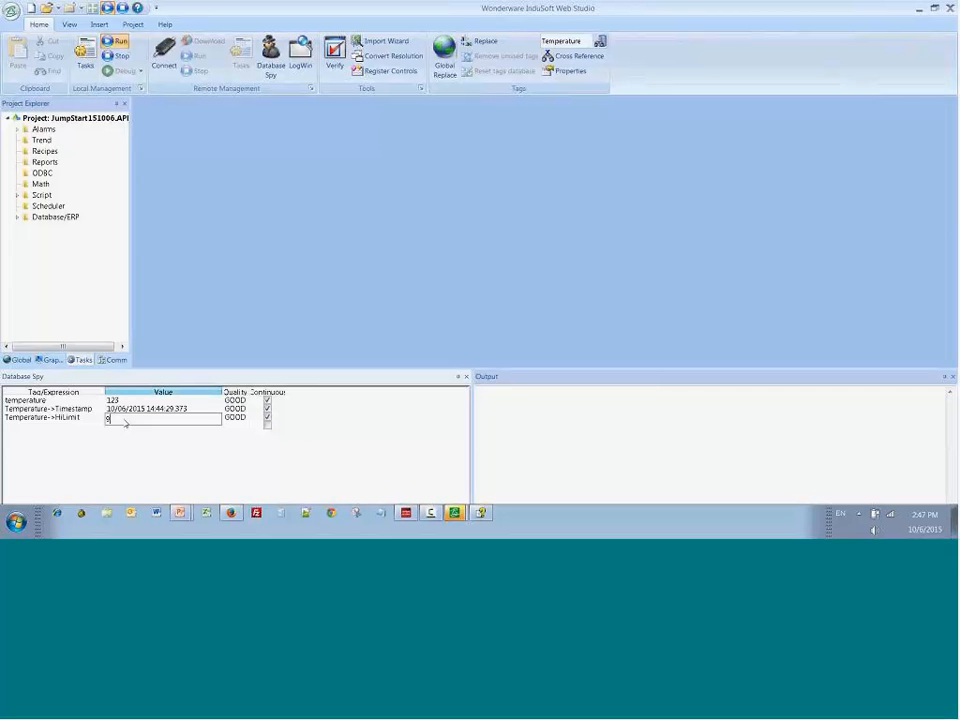
pyautogui.write('5')
pyautogui.press('Return')
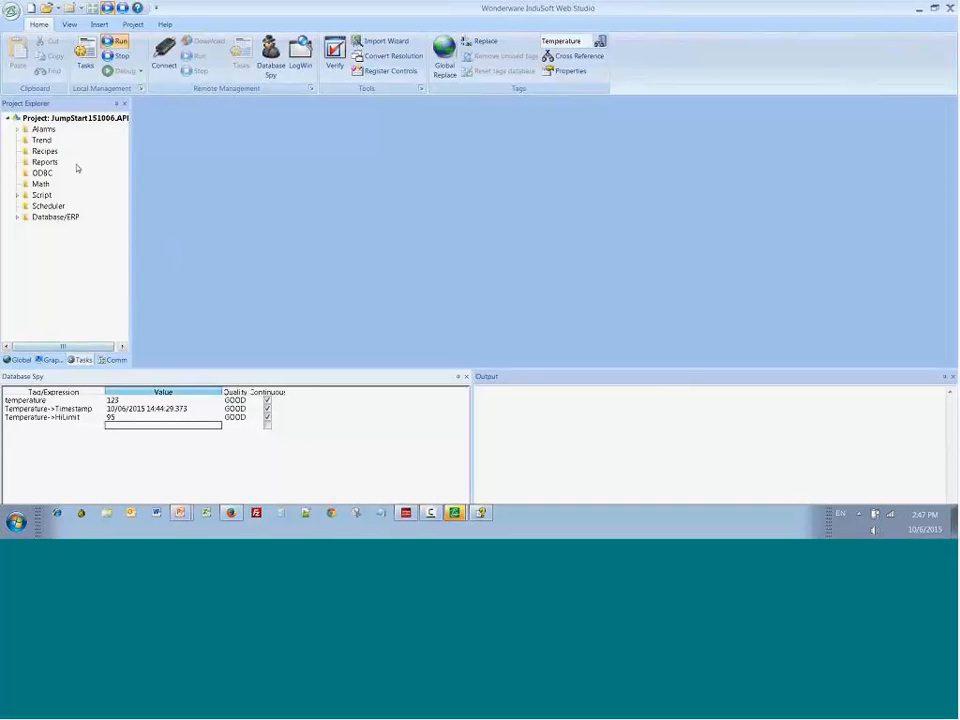
# Step: Check Temperature's Hi limit in the alarm worksheet and in its tag properties, and close both
pyautogui.doubleClick(43, 129)
pyautogui.doubleClick(40, 141)
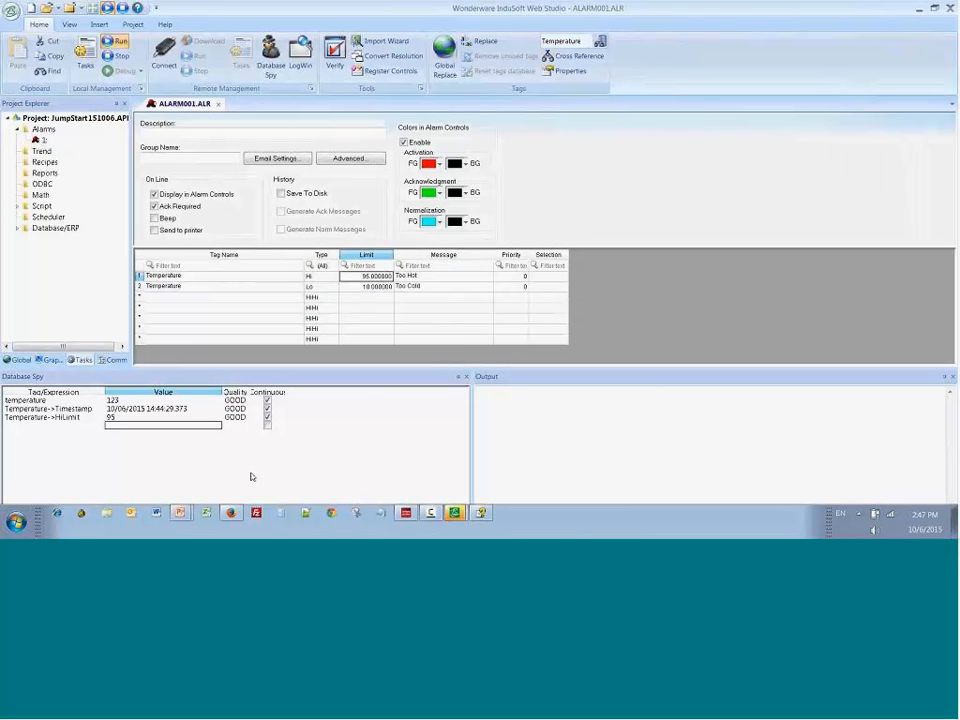
pyautogui.click(568, 71)
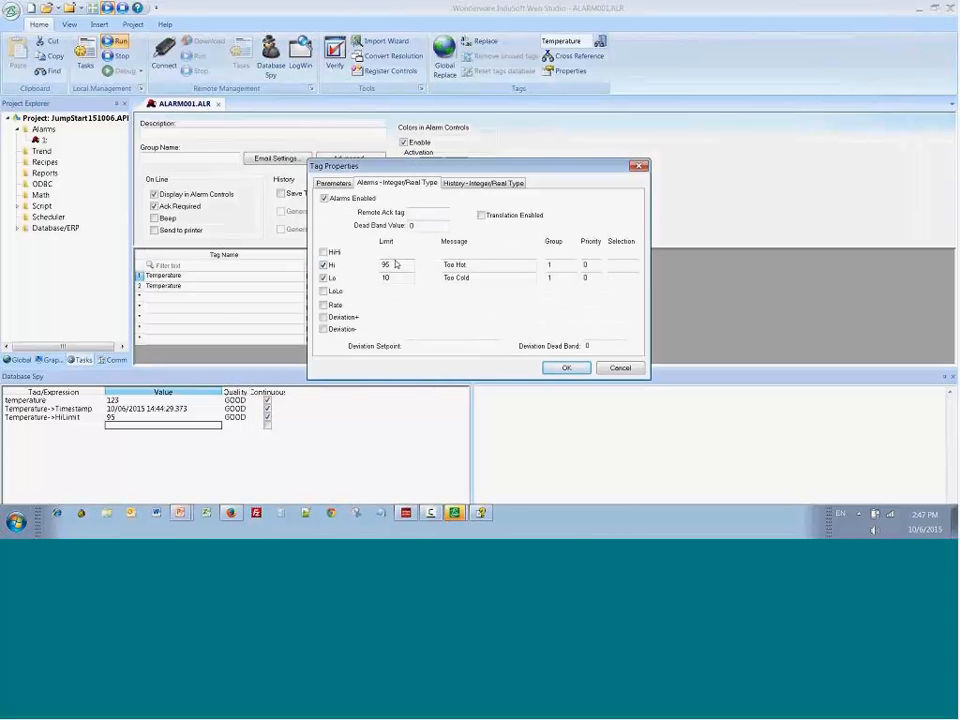
pyautogui.moveTo(396, 265); pyautogui.dragTo(369, 266)
pyautogui.click(620, 367)
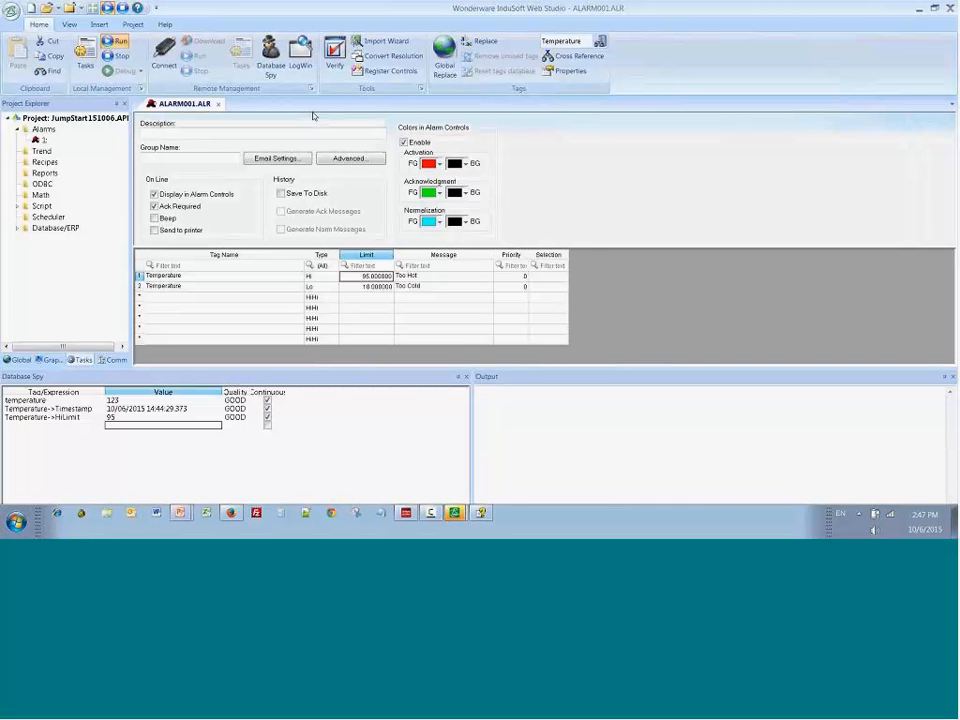
pyautogui.click(219, 104)
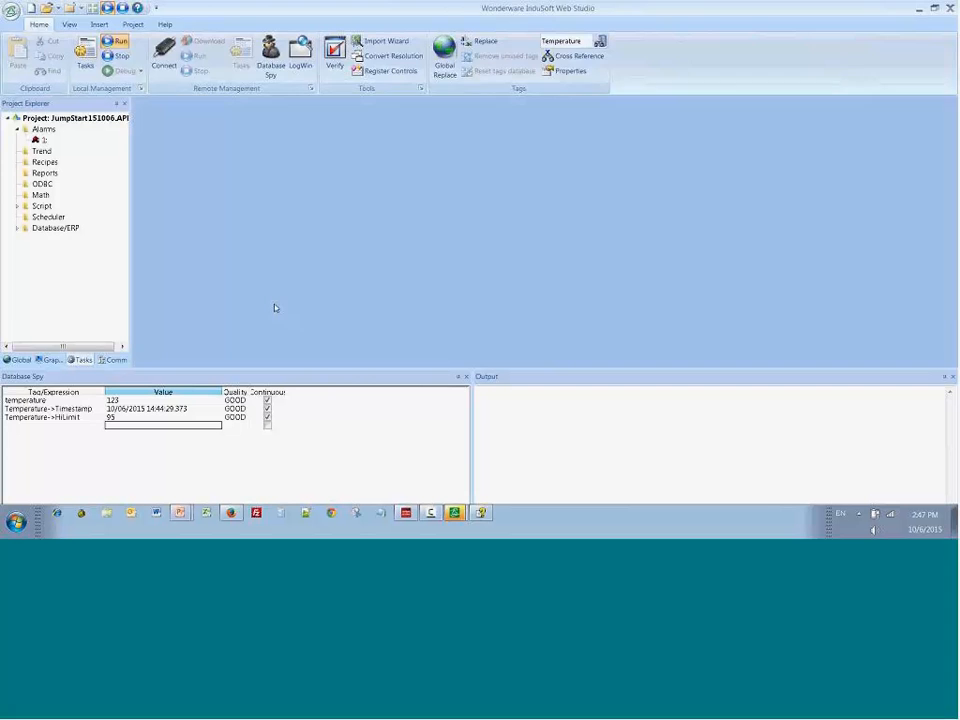
# Step: Open Screen2 for editing and draw an Alarm/Event control below the Screen 2 title
pyautogui.hotkey('alt', 'Tab')
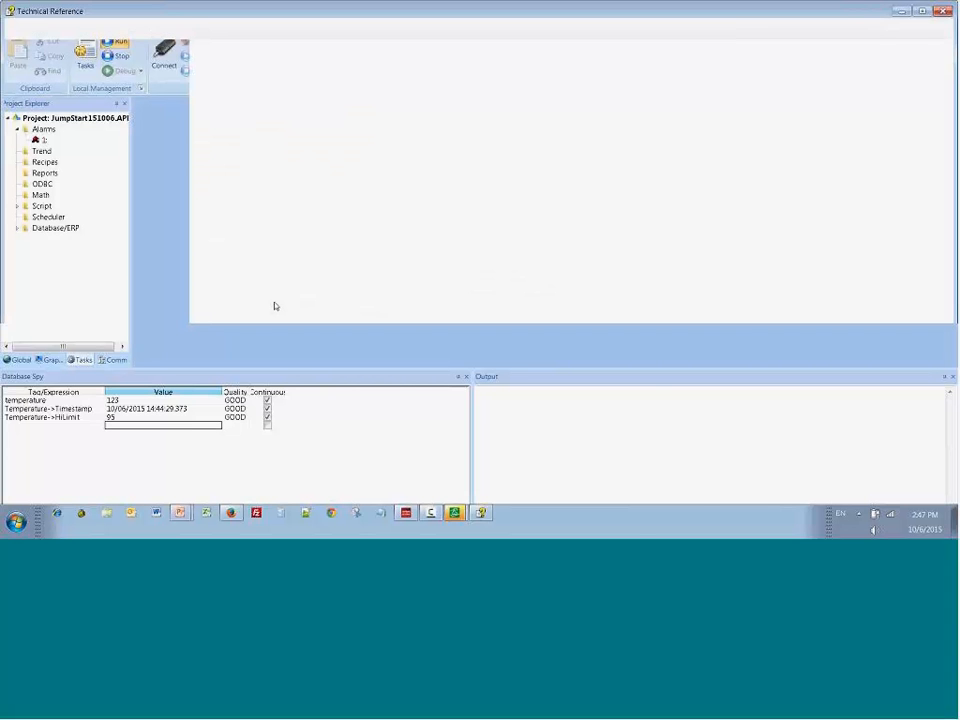
pyautogui.hotkey('alt', 'Tab')
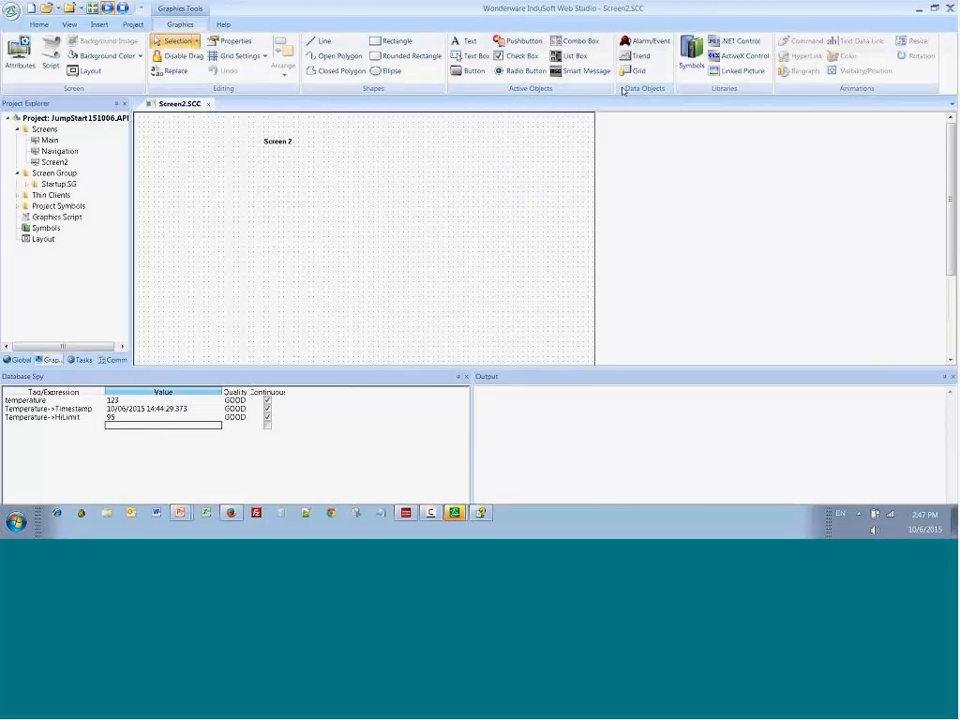
pyautogui.click(645, 41)
pyautogui.moveTo(239, 176); pyautogui.dragTo(546, 302)
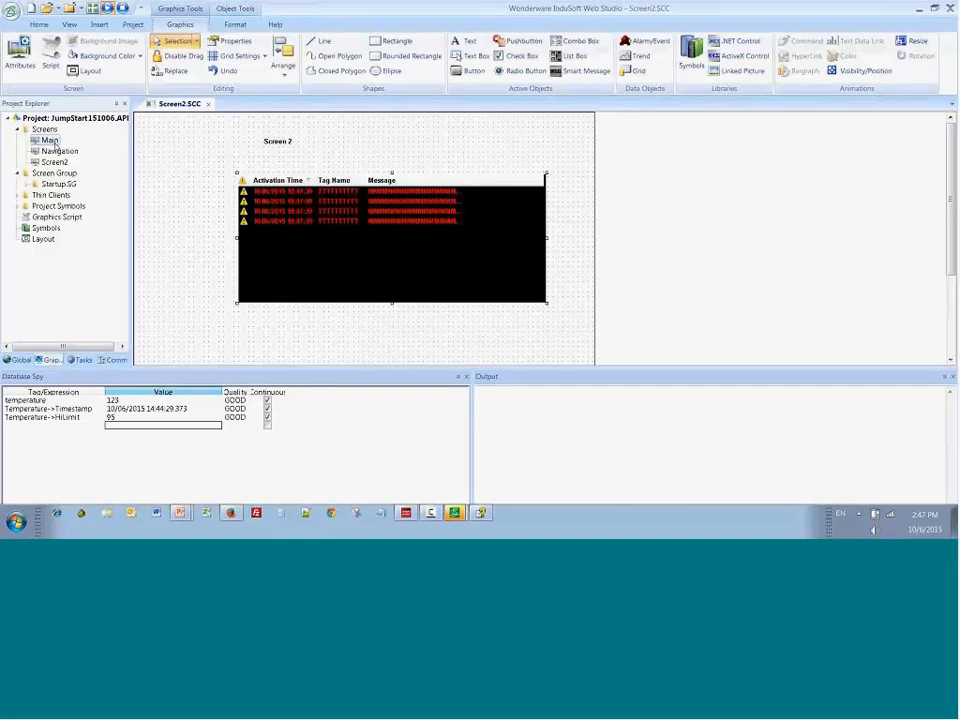
# Step: Copy the slider from the Main screen into Screen2 and place it to the left of the alarm control
pyautogui.doubleClick(50, 141)
pyautogui.doubleClick(55, 162)
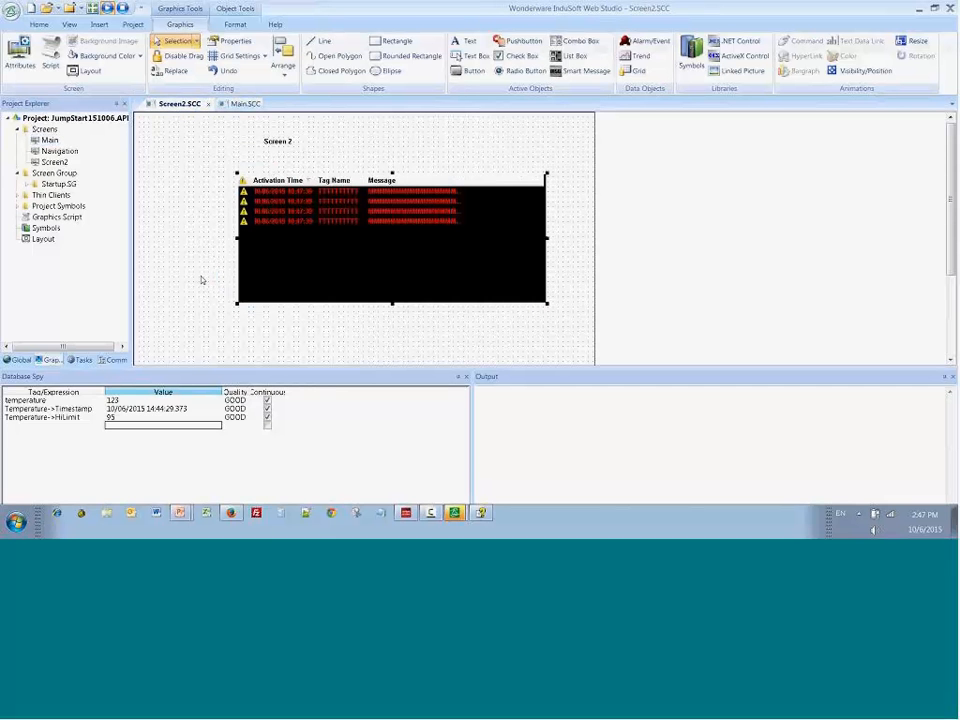
pyautogui.hotkey('ctrl', 'v')
pyautogui.moveTo(148, 176); pyautogui.dragTo(175, 253)
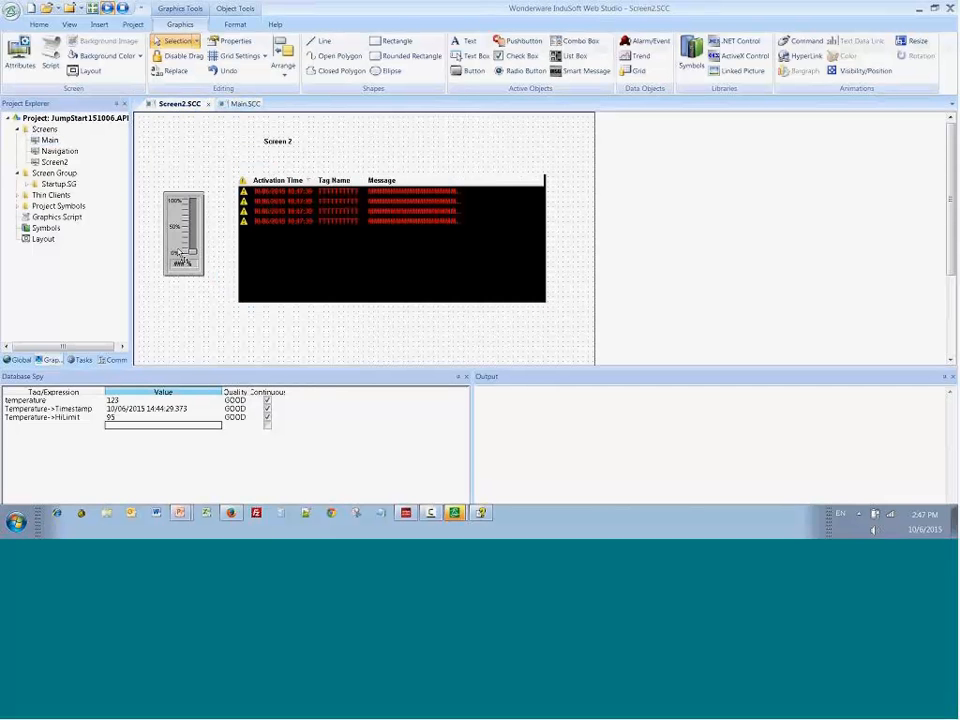
pyautogui.click(221, 332)
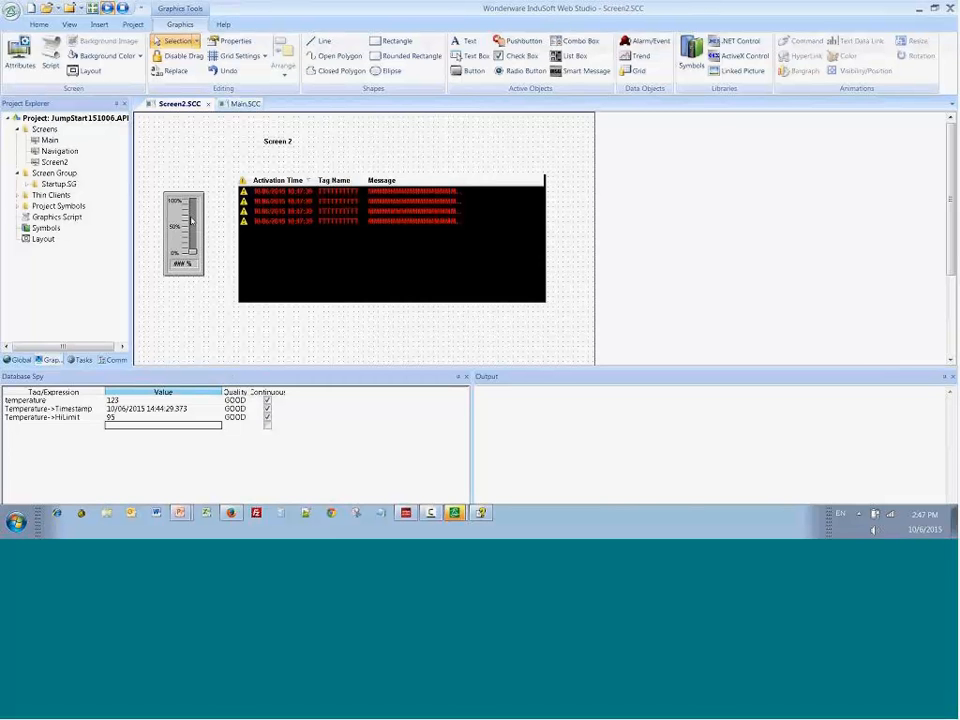
# Step: Close the Main screen, and close Screen2 with its changes saved
pyautogui.click(245, 104)
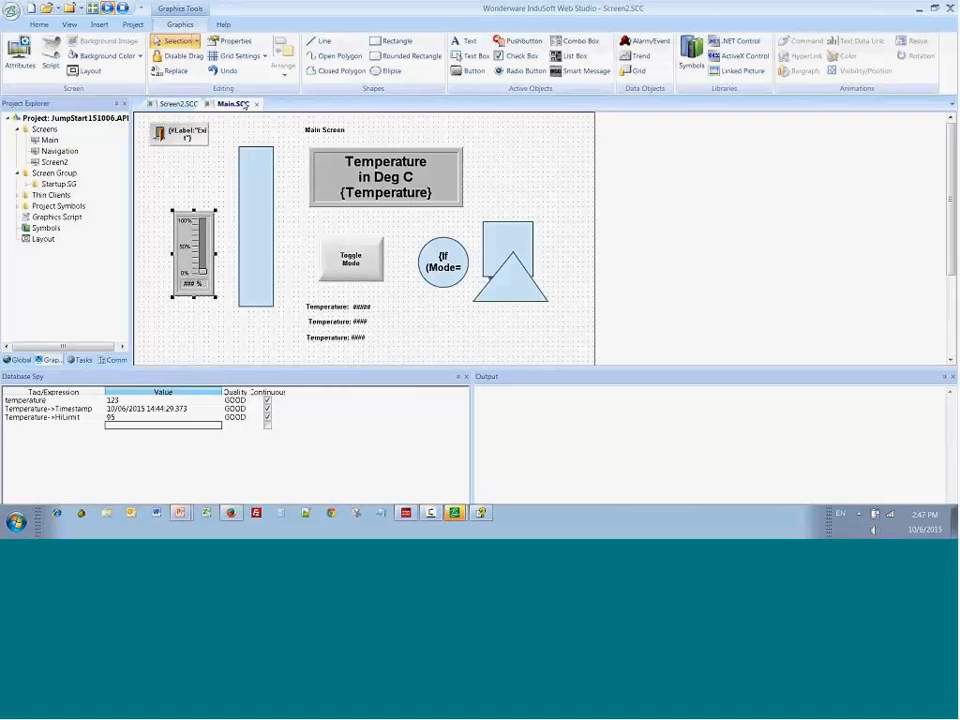
pyautogui.click(259, 104)
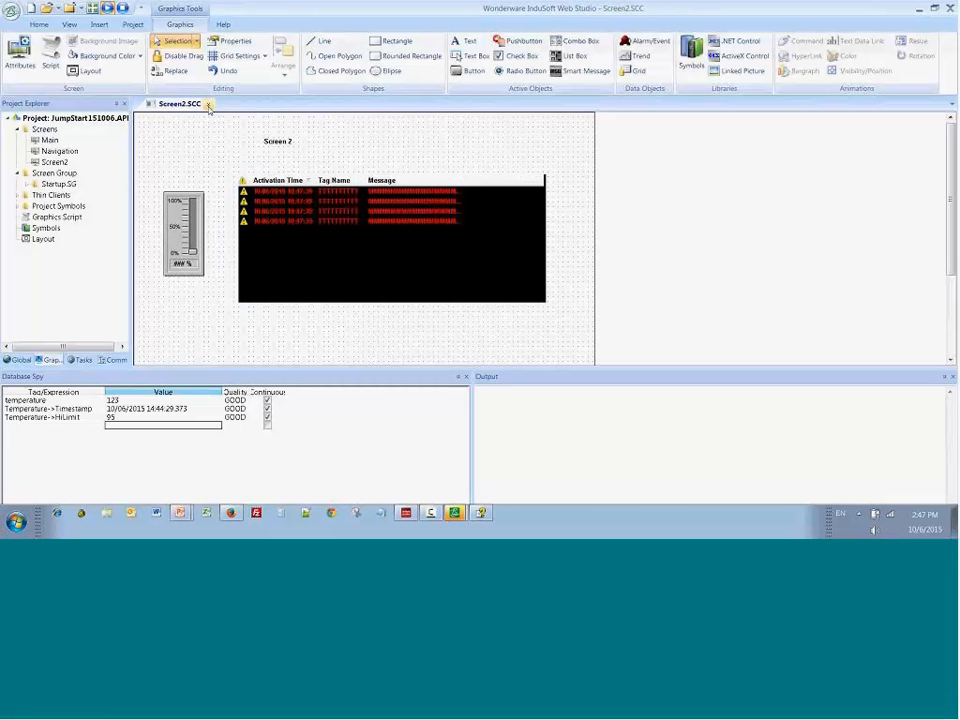
pyautogui.click(207, 104)
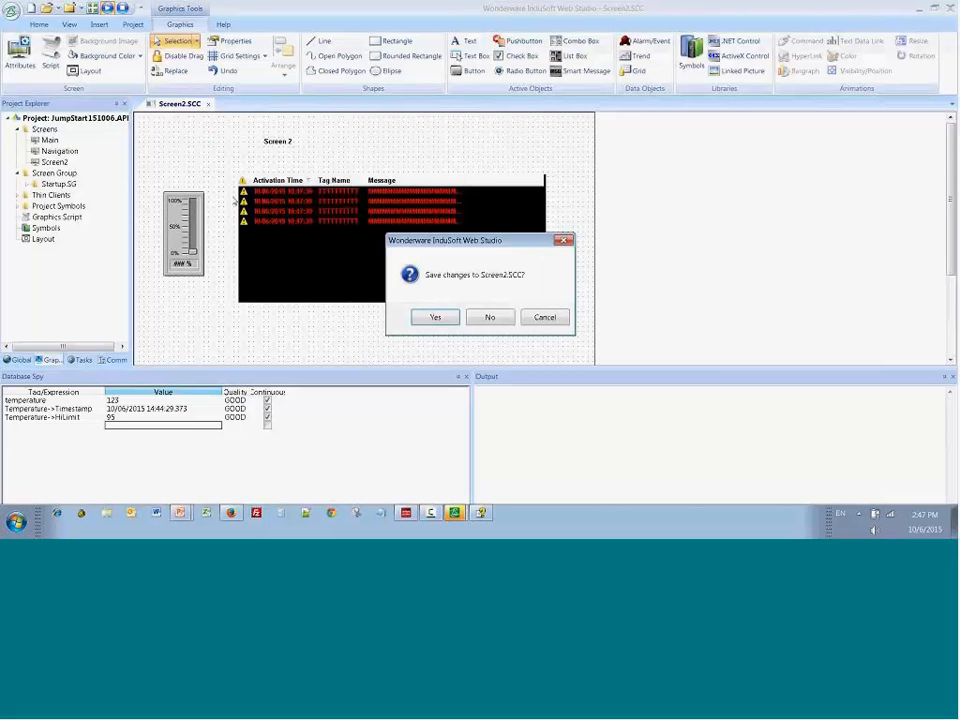
pyautogui.press('Return')
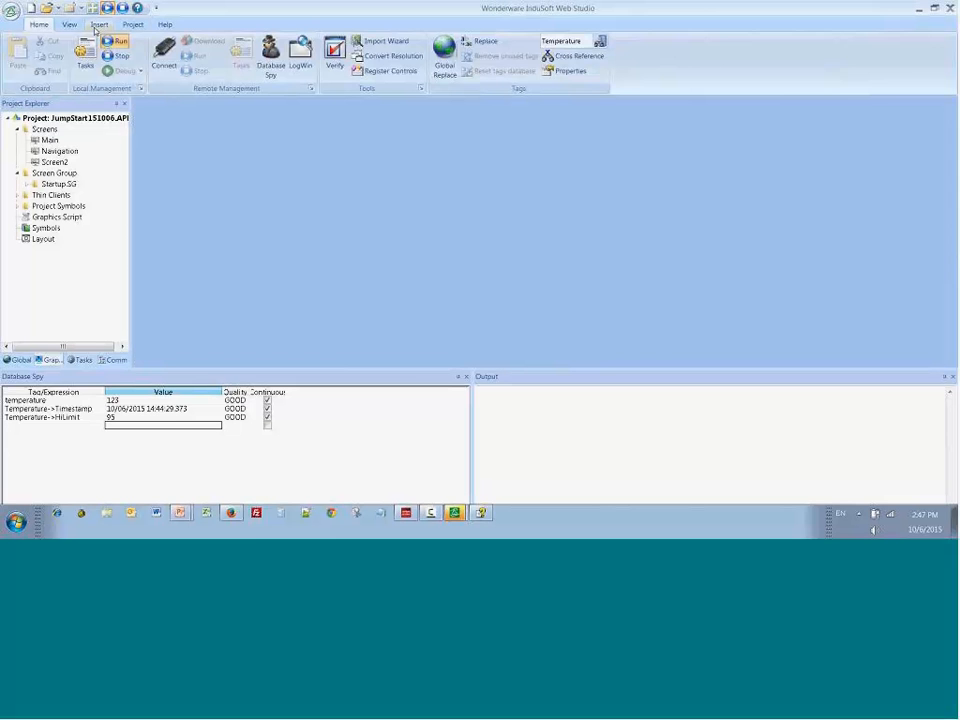
# Step: Test the alarm display on the running Screen2: lower the slider to 74%, acknowledge the Too Hot alarm and raise the slider to 91%
pyautogui.hotkey('alt', 'Tab')
pyautogui.click(25, 50)
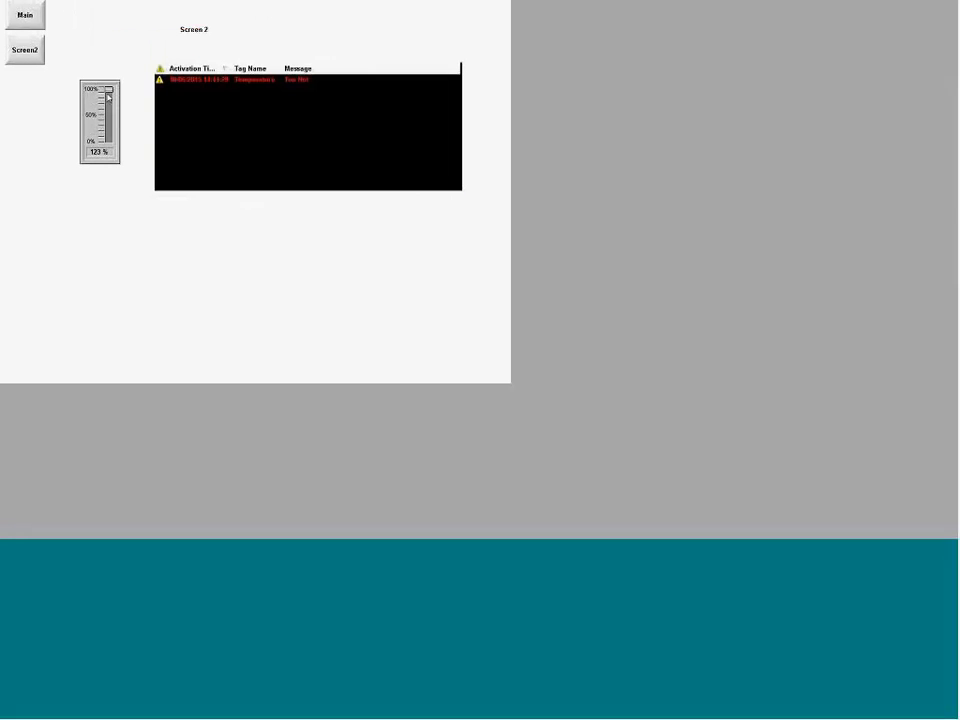
pyautogui.moveTo(109, 90); pyautogui.dragTo(109, 104)
pyautogui.click(221, 80)
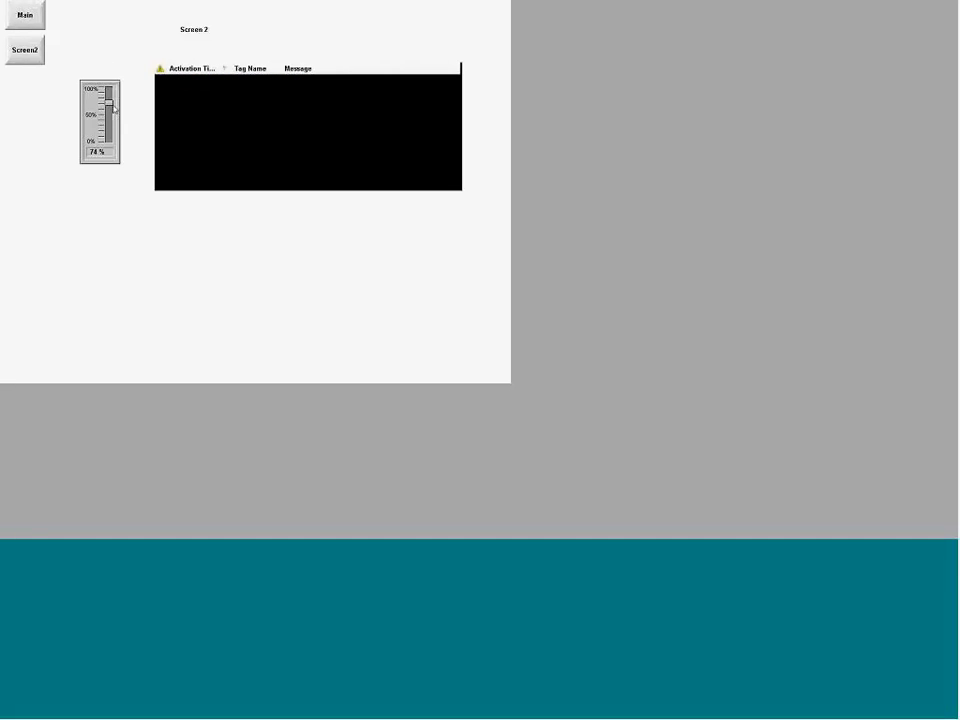
pyautogui.moveTo(109, 101)
pyautogui.mouseDown()
pyautogui.moveTo(109, 124)
pyautogui.moveTo(109, 92)
pyautogui.mouseUp()
# Step: Reopen Screen2 for editing and add the text "HiLimit: #####" below the alarm control
pyautogui.hotkey('alt', 'Tab')
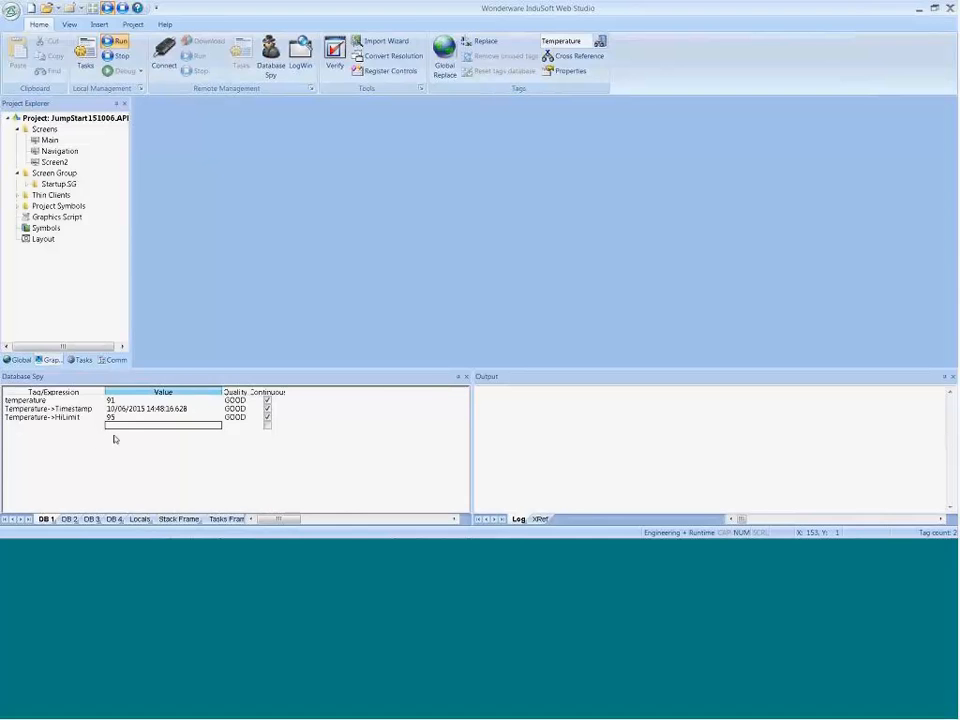
pyautogui.hotkey('alt', 'Tab')
pyautogui.hotkey('alt', 'Tab')
pyautogui.doubleClick(54, 161)
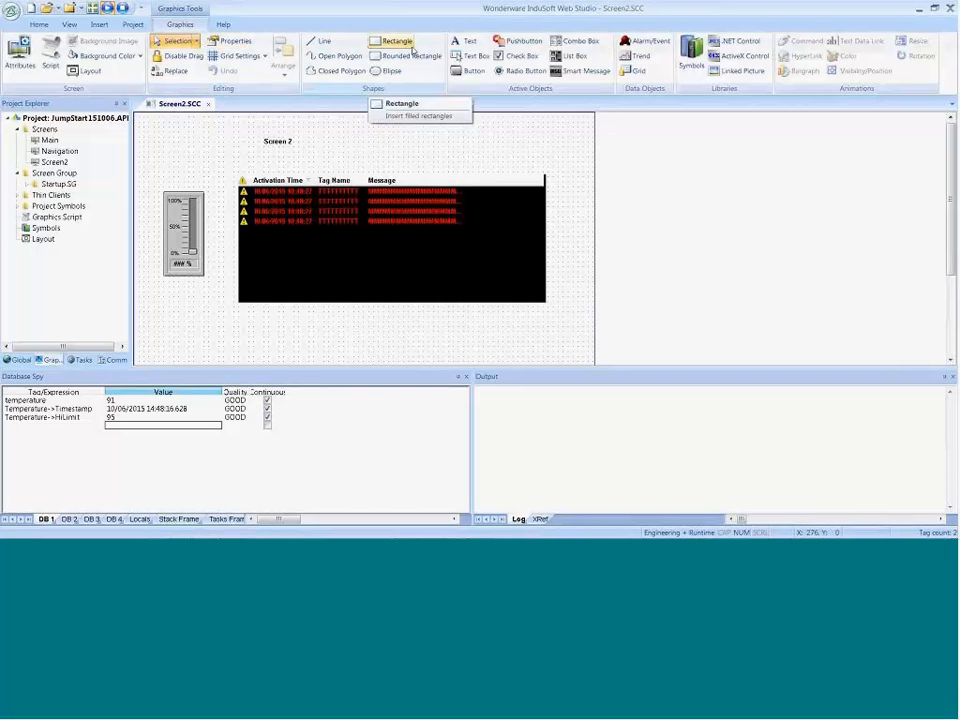
pyautogui.click(474, 46)
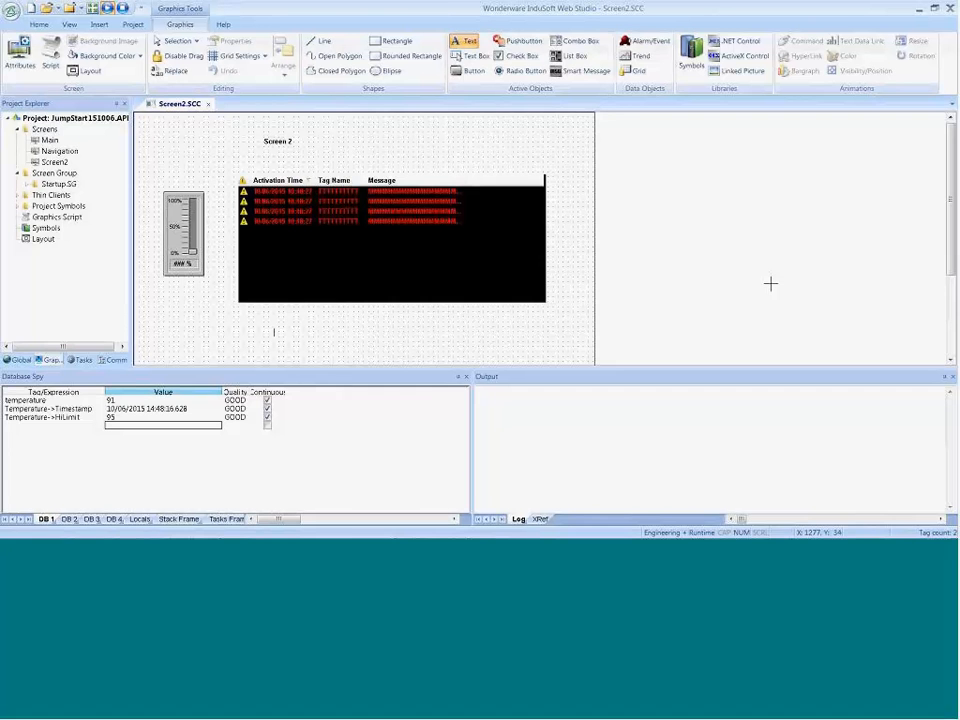
pyautogui.write('HiLimi')
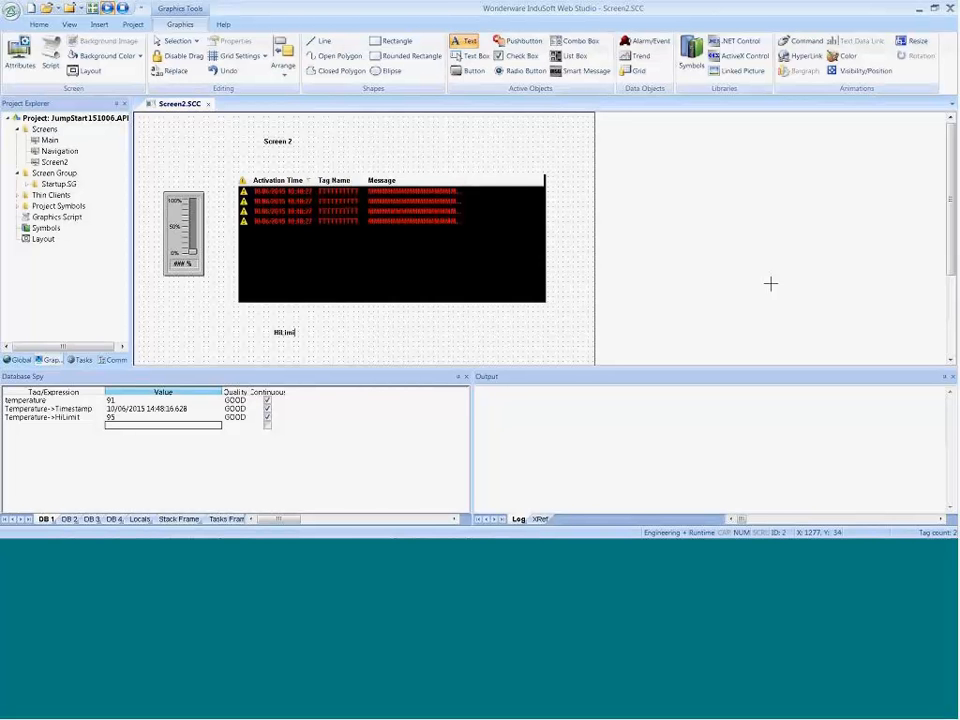
pyautogui.write('t: ####')
pyautogui.press('Escape')
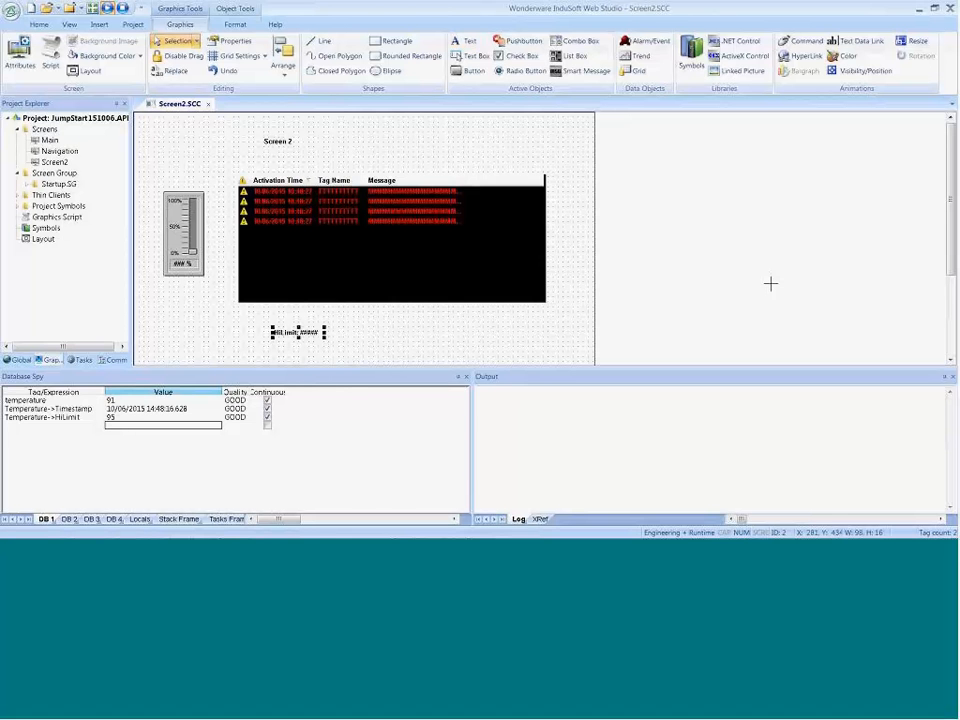
# Step: Apply a Text Data Link to the HiLimit text, bound to Temperature->HiLimit with input enabled
pyautogui.doubleClick(286, 336)
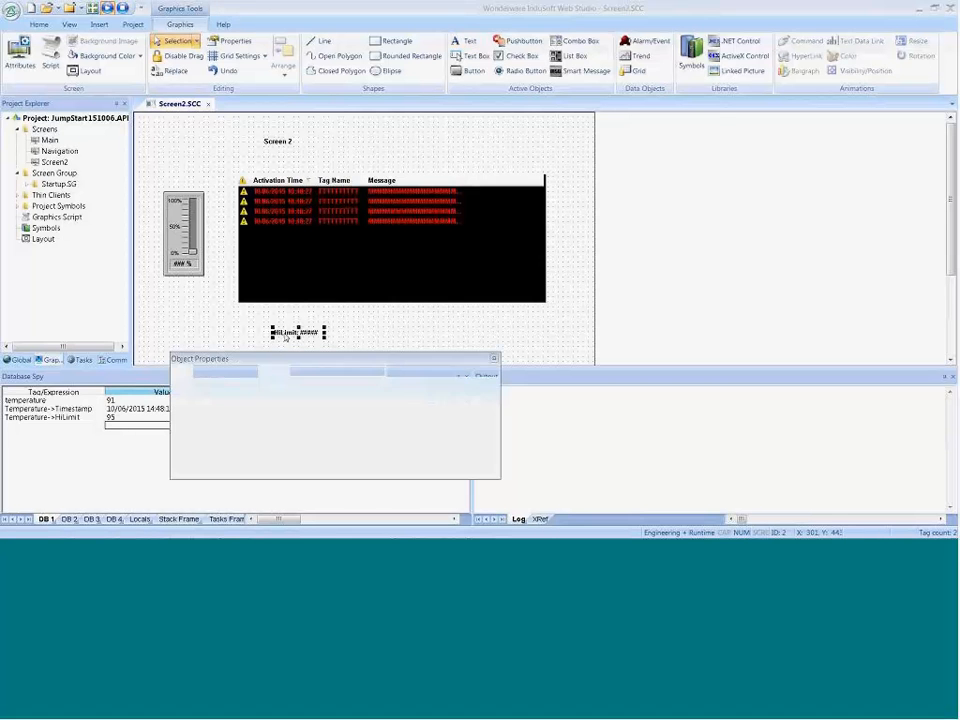
pyautogui.click(440, 371)
pyautogui.click(431, 400)
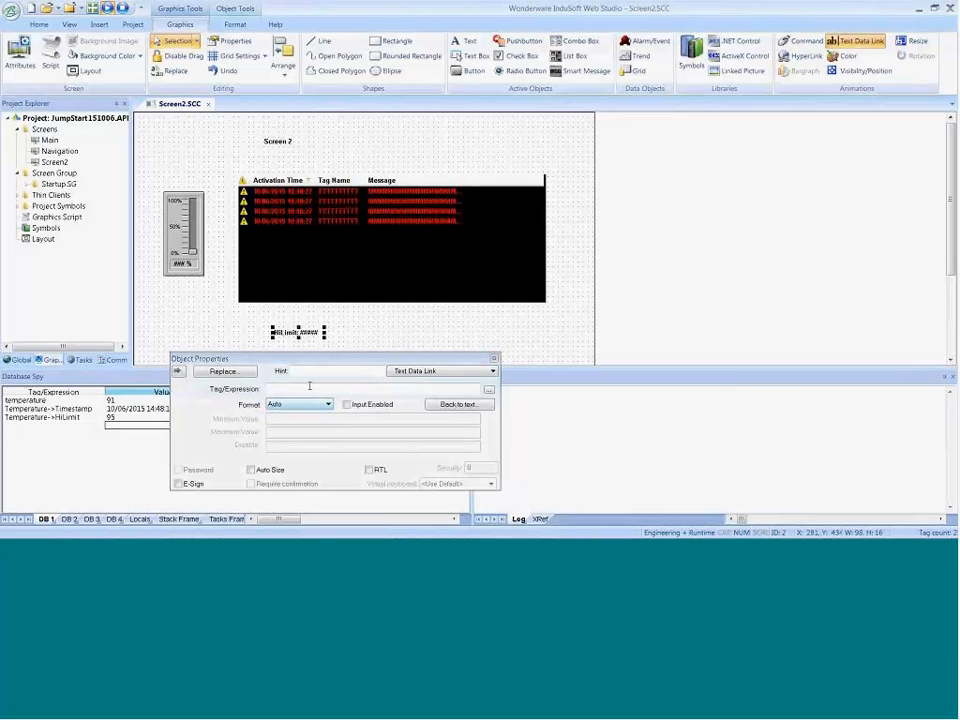
pyautogui.click(309, 388)
pyautogui.write('Temperatur')
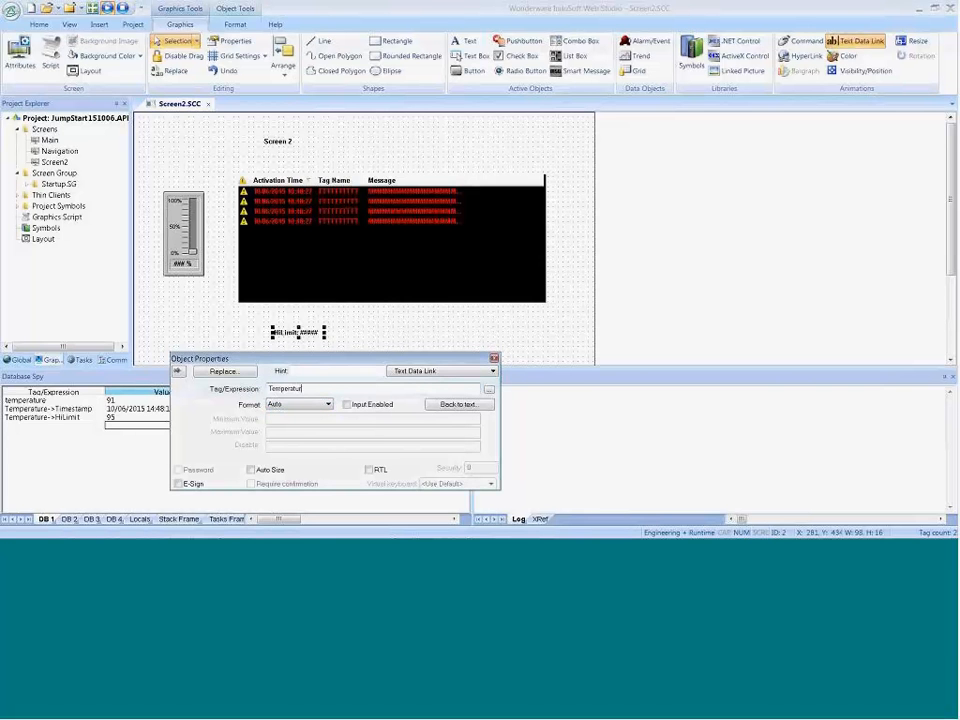
pyautogui.write('e->HiLimit')
pyautogui.click(346, 404)
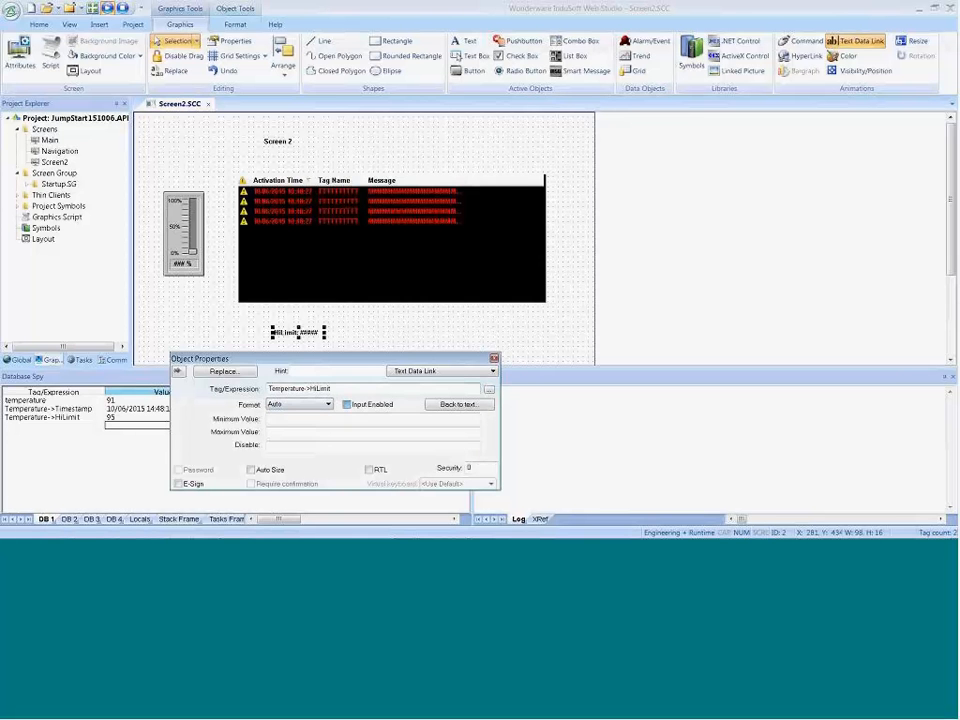
# Step: Set the HiLimit data link's minimum value to 100 and its maximum value to 0
pyautogui.click(320, 418)
pyautogui.write('100')
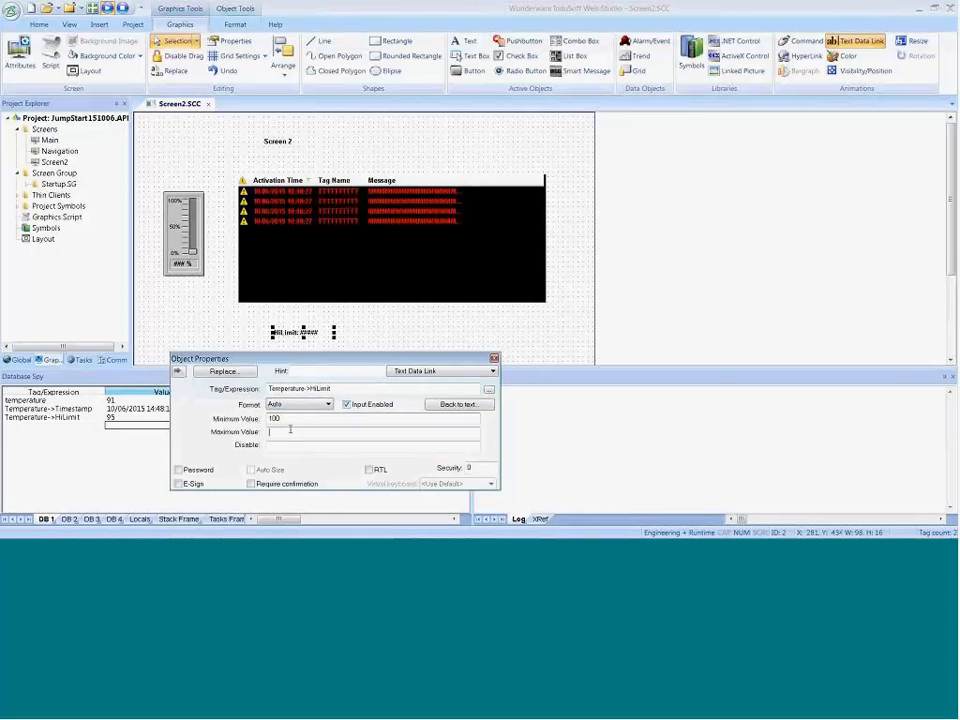
pyautogui.write('0')
# Step: Save and close the edited Screen2, and display Screen2 in the running project
pyautogui.click(525, 343)
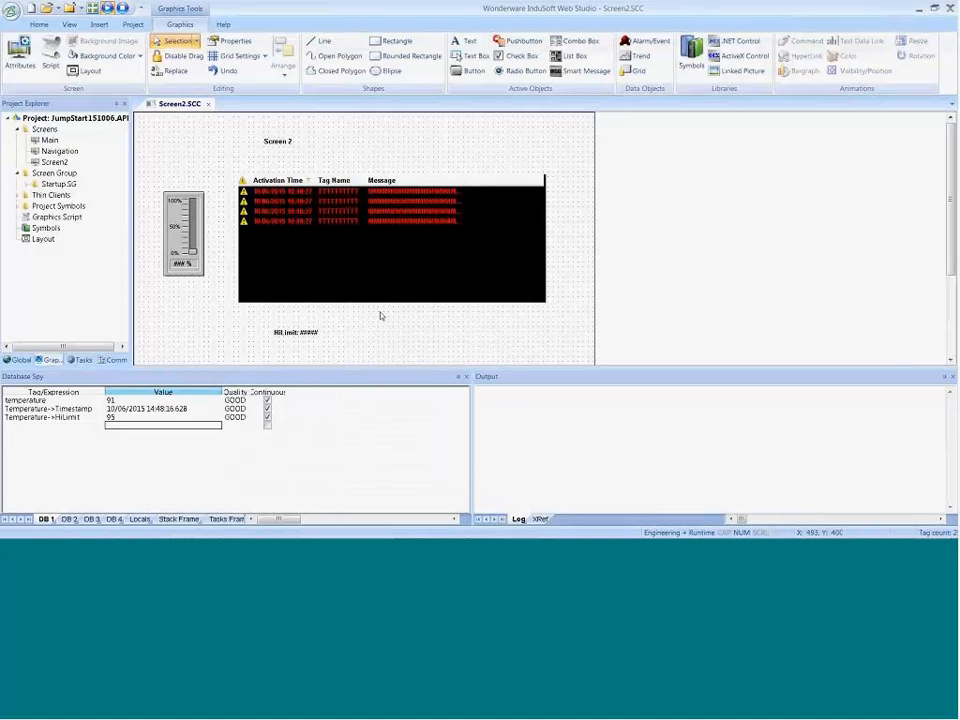
pyautogui.click(208, 104)
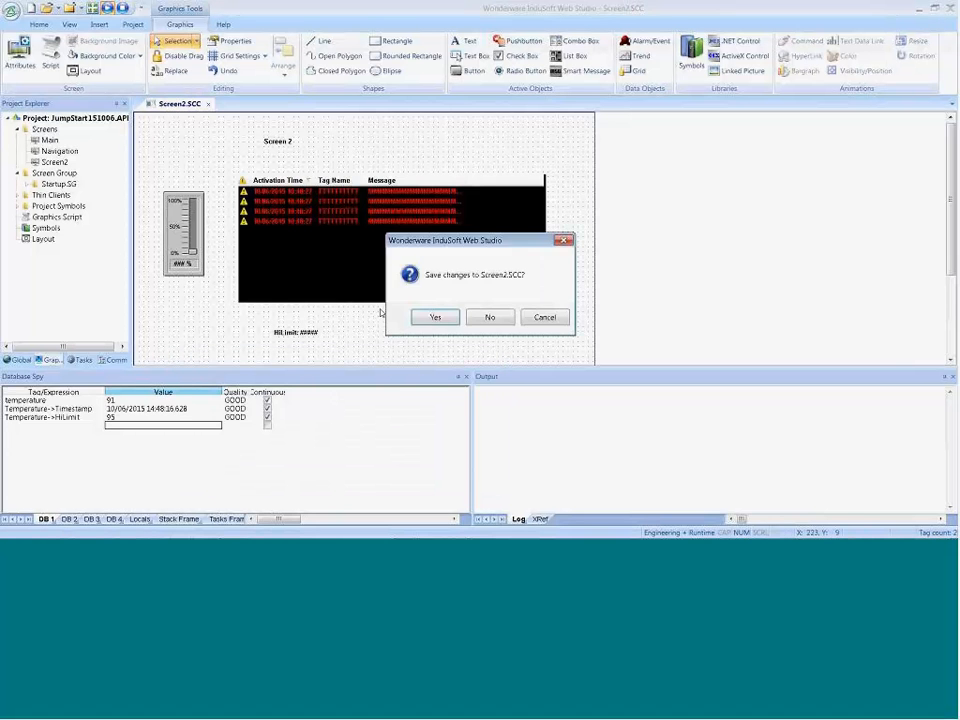
pyautogui.click(434, 317)
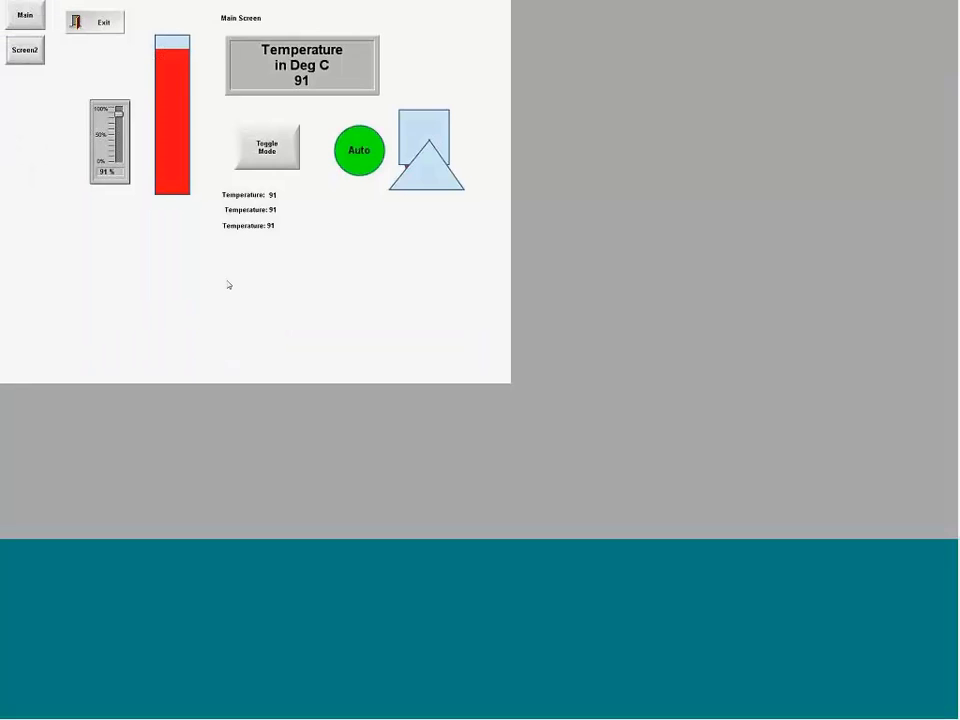
pyautogui.click(20, 48)
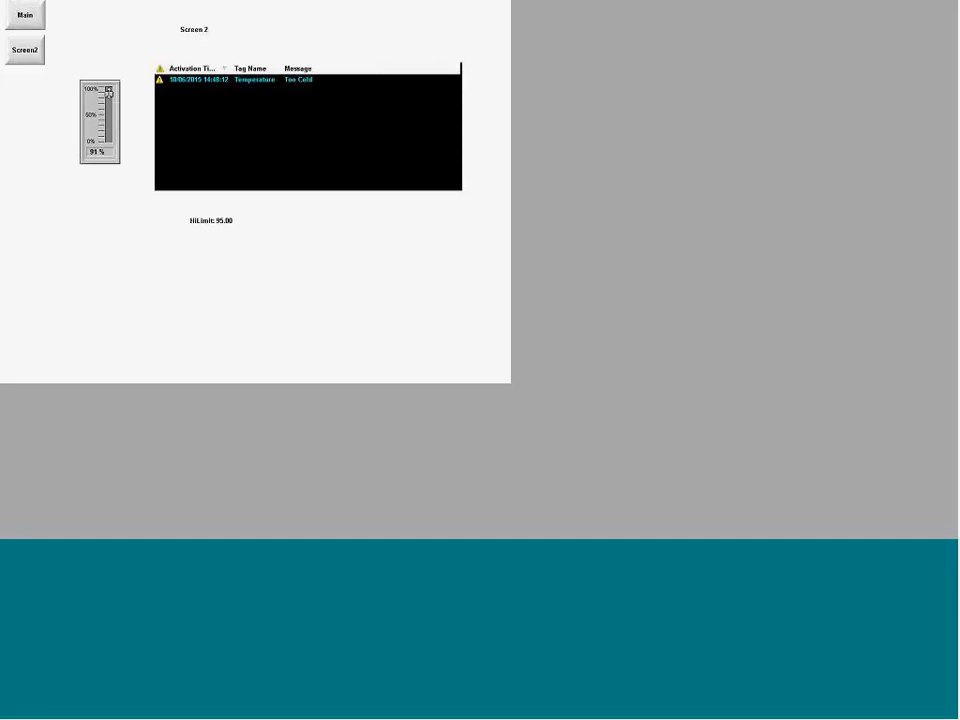
# Step: Raise the slider to 99% and lower it to 38%, and acknowledge the Too Cold and Too Hot alarms
pyautogui.moveTo(109, 93); pyautogui.dragTo(109, 89)
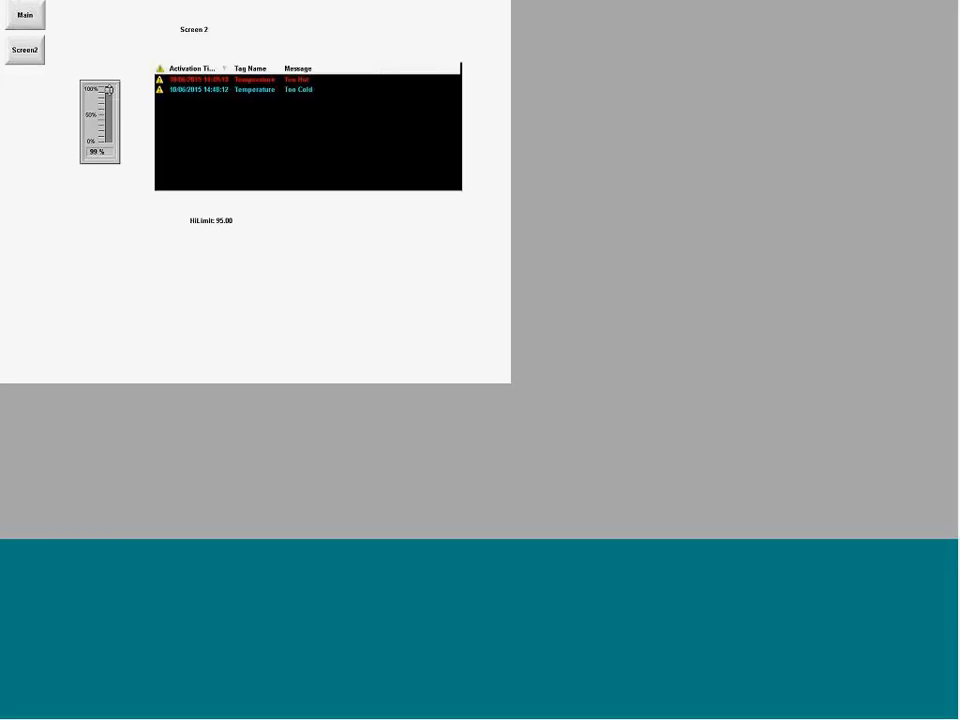
pyautogui.moveTo(109, 90); pyautogui.dragTo(109, 120)
pyautogui.click(184, 91)
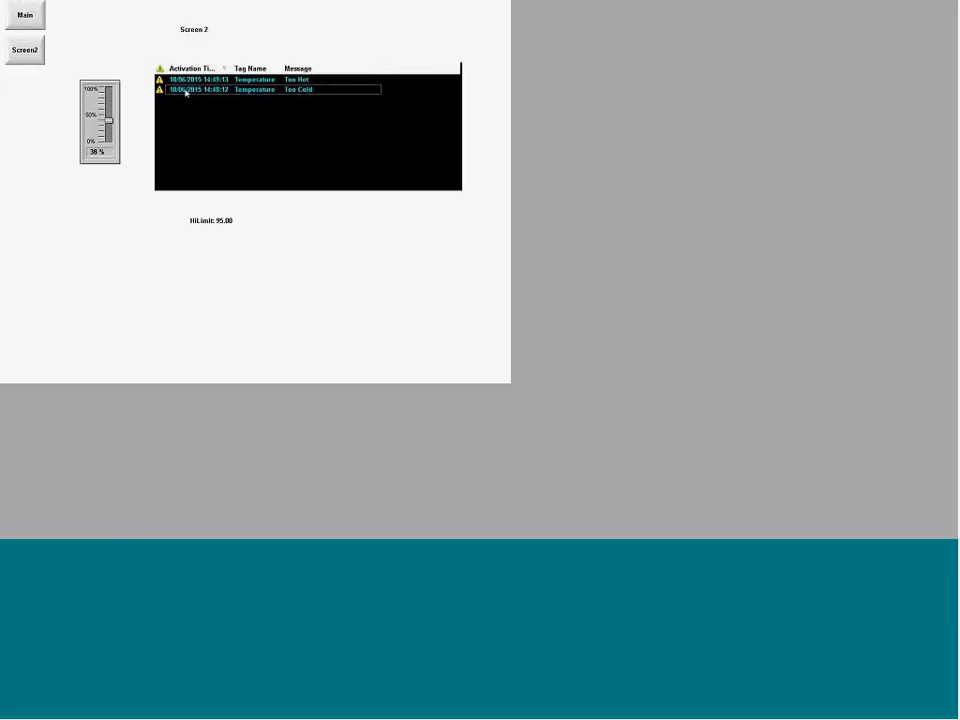
pyautogui.doubleClick(195, 81)
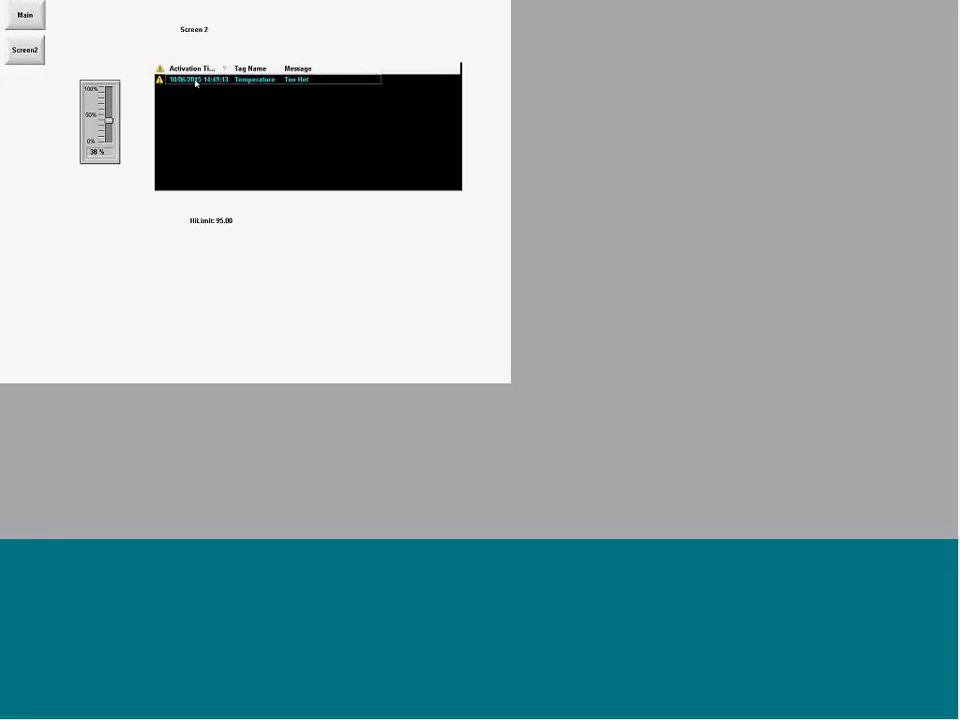
# Step: Try to change the HiLimit value on the running Screen2 to 75, and restore it to 95.00
pyautogui.click(220, 220)
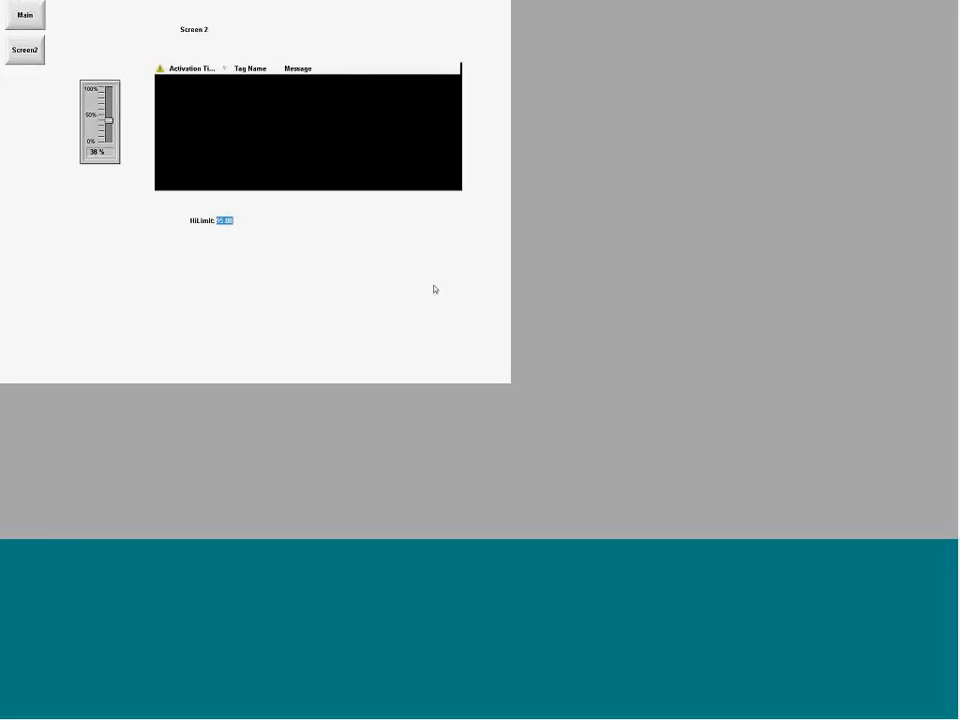
pyautogui.write('75.00')
pyautogui.press('BackSpace')
pyautogui.press('BackSpace')
pyautogui.press('BackSpace')
pyautogui.press('BackSpace')
pyautogui.press('BackSpace')
pyautogui.write('95.00')
# Step: Stop and restart the project, and try editing the HiLimit value on the running Screen2 again
pyautogui.hotkey('alt', 'Tab')
pyautogui.click(121, 56)
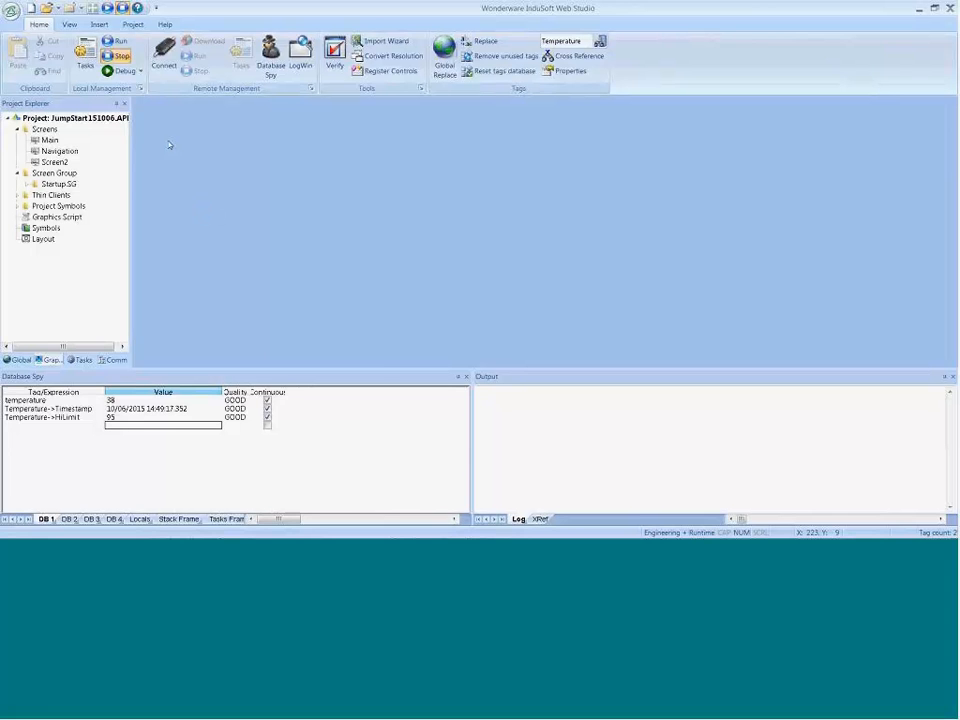
pyautogui.click(117, 44)
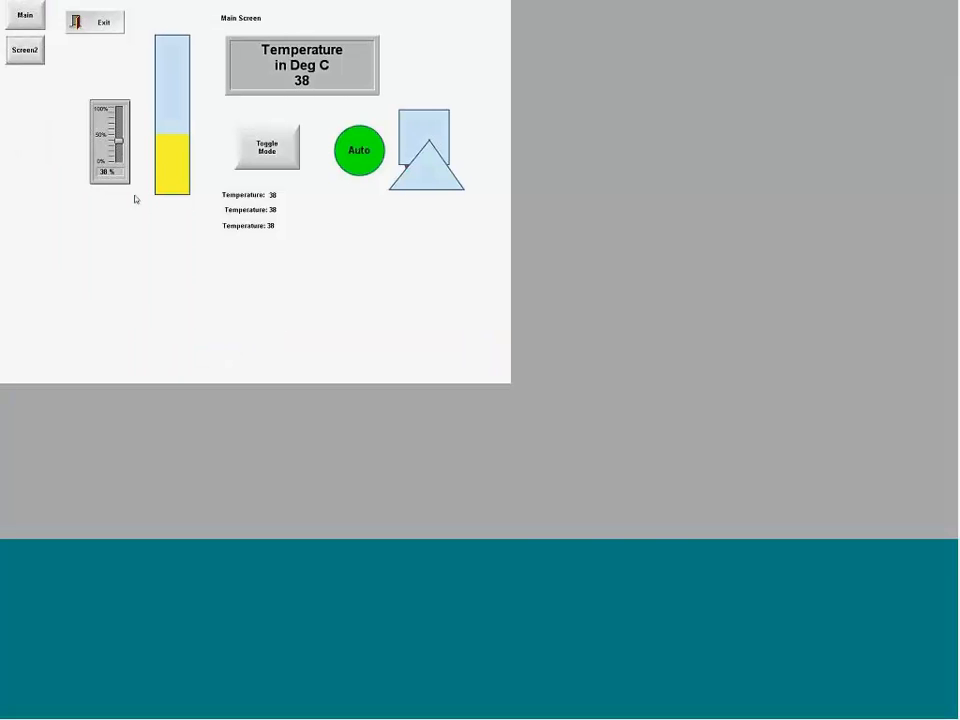
pyautogui.click(25, 50)
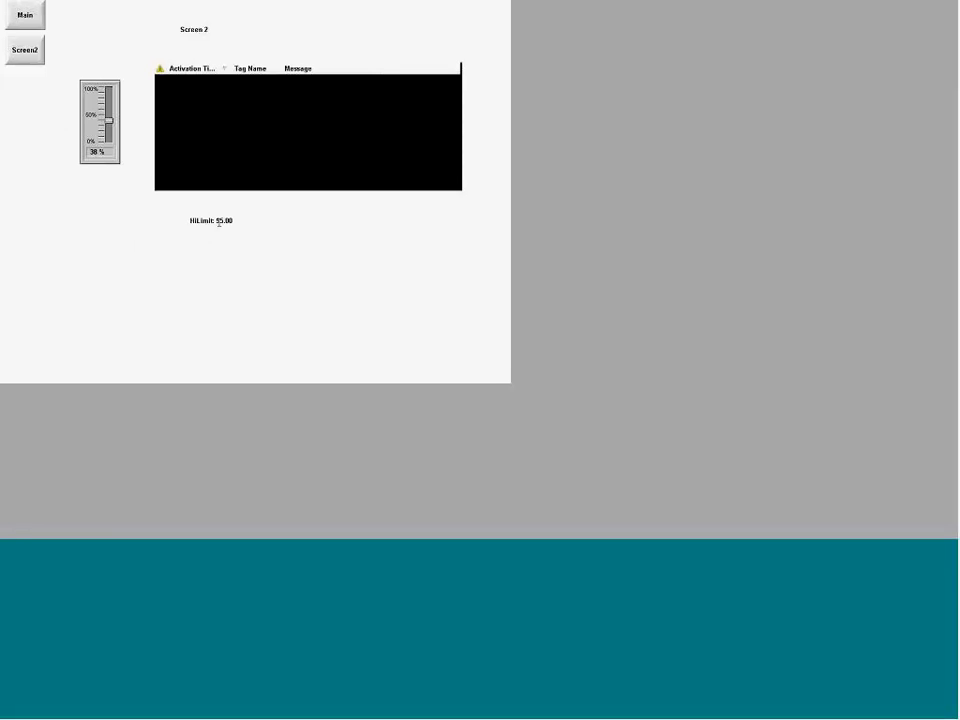
pyautogui.click(219, 221)
pyautogui.click(329, 267)
# Step: Reopen Screen2 for editing and set the HiLimit data link's minimum value to 0 and maximum value to 100
pyautogui.hotkey('alt', 'Tab')
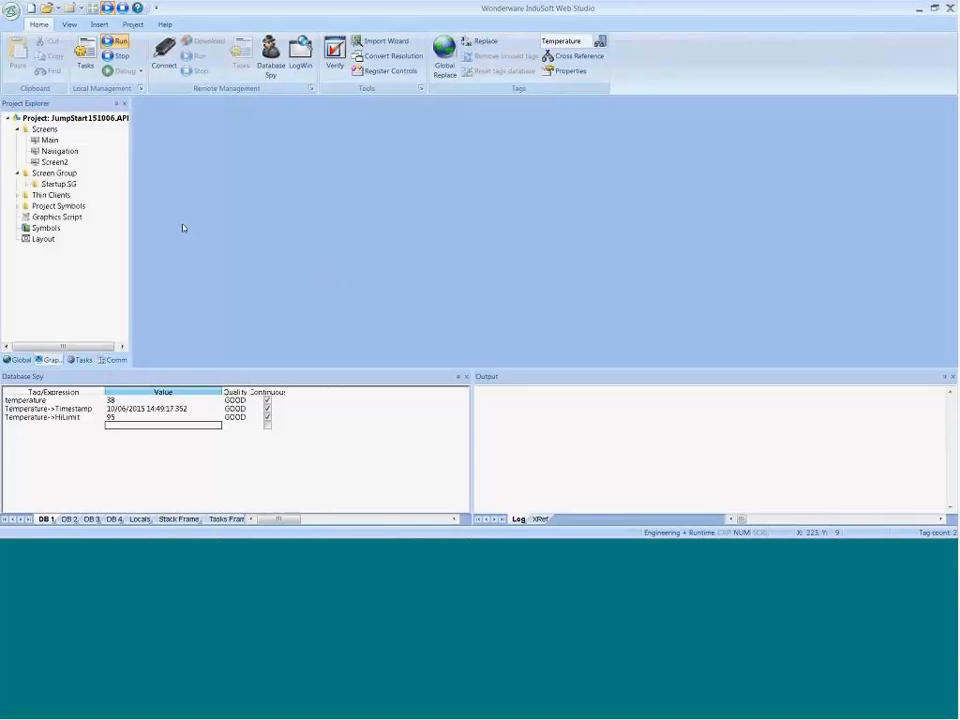
pyautogui.doubleClick(54, 161)
pyautogui.click(293, 336)
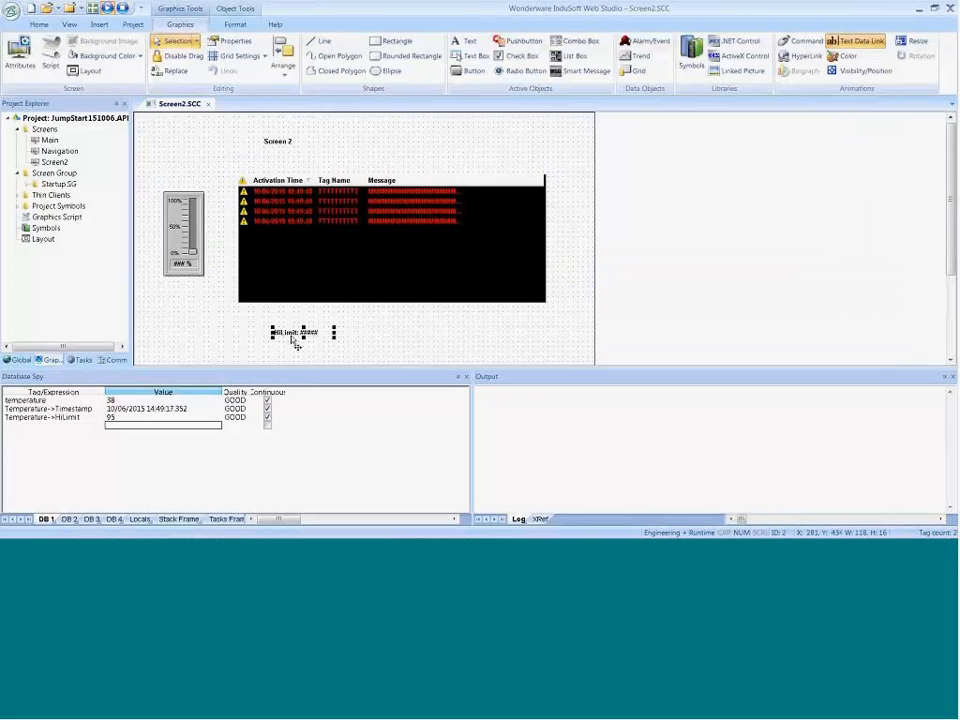
pyautogui.doubleClick(292, 337)
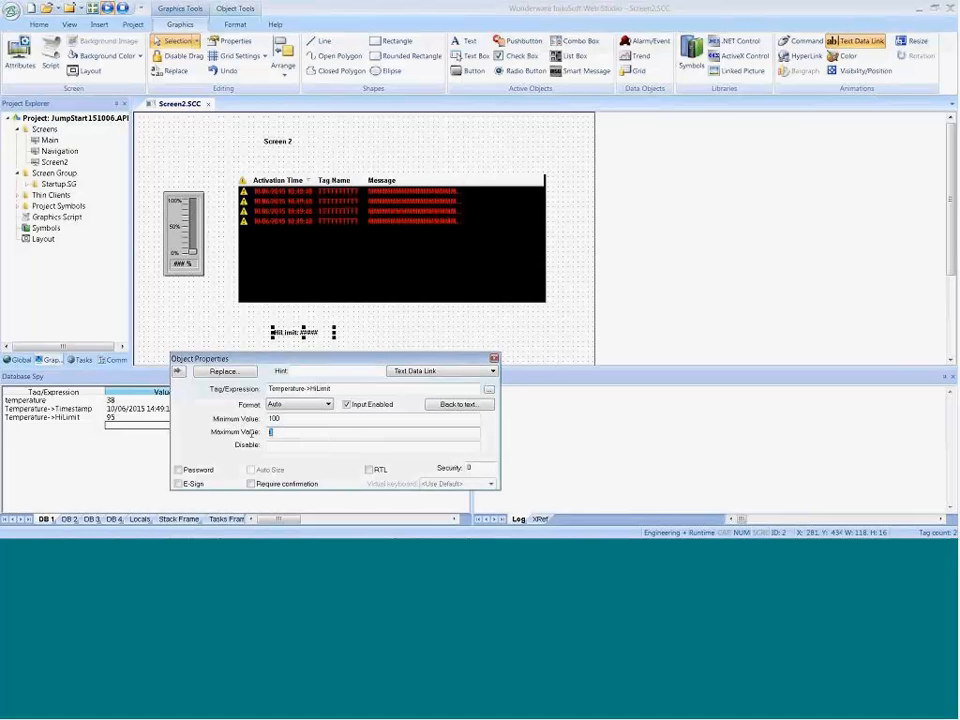
pyautogui.click(271, 432)
pyautogui.write('100')
pyautogui.click(265, 418)
pyautogui.write('0')
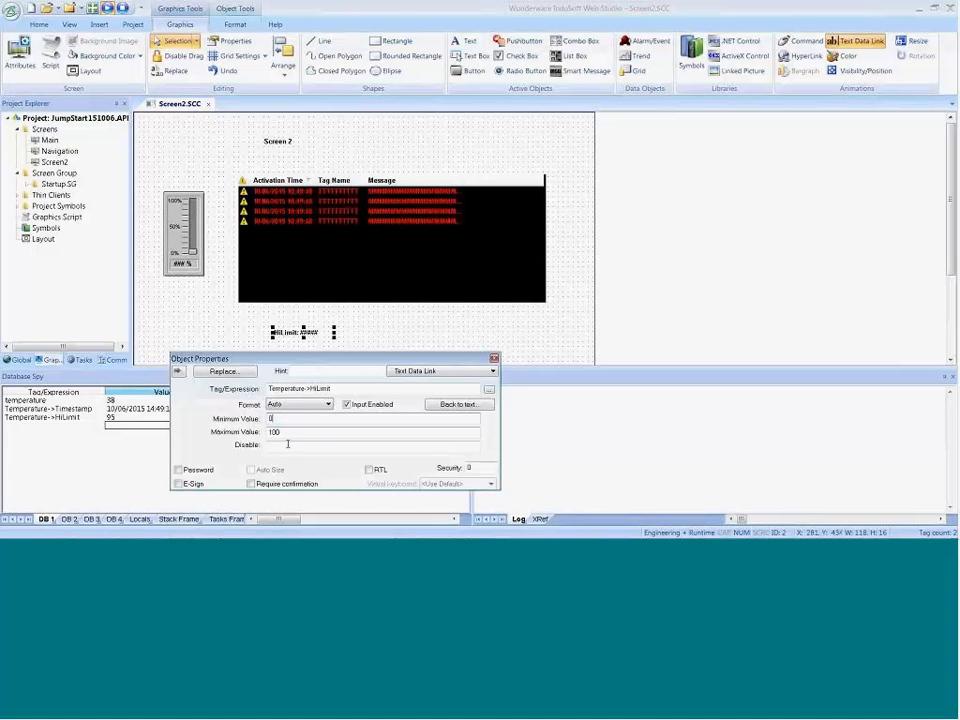
# Step: Close the HiLimit data link's properties and close Screen2, saving its changes
pyautogui.click(561, 332)
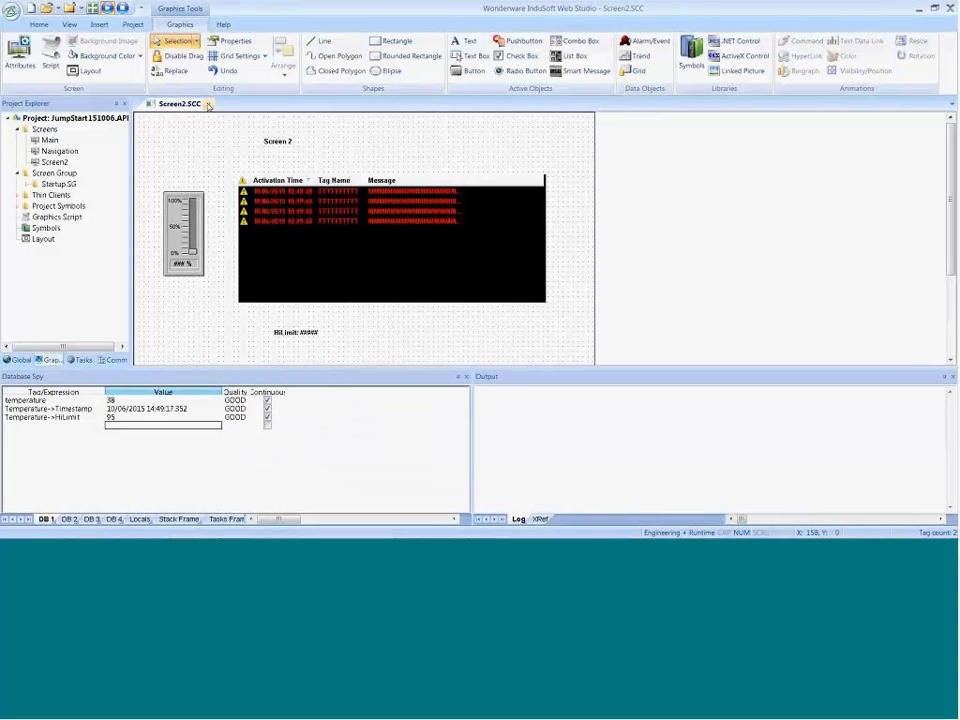
pyautogui.click(208, 104)
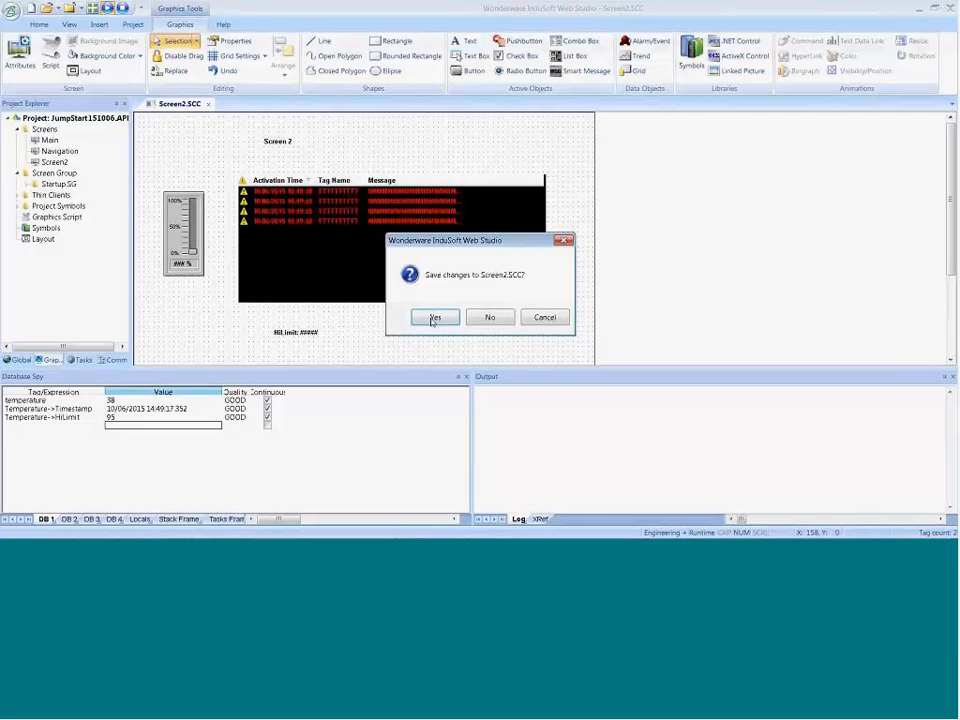
pyautogui.click(434, 317)
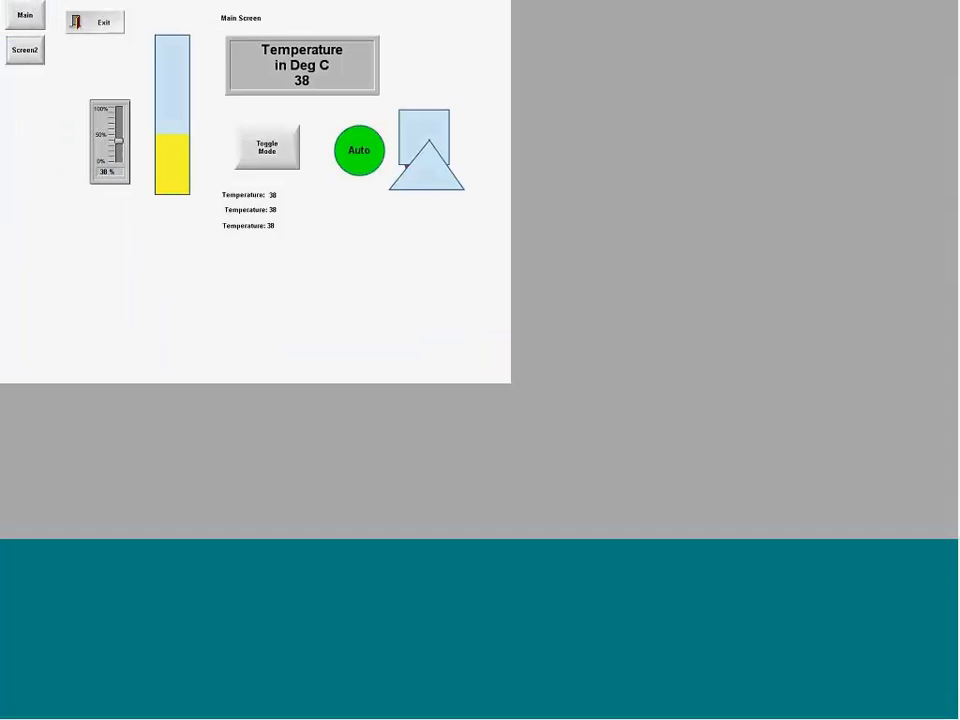
# Step: On the running Screen2, set the HiLimit value to 75.00 and raise the temperature slider to 76%
pyautogui.click(27, 52)
pyautogui.click(224, 219)
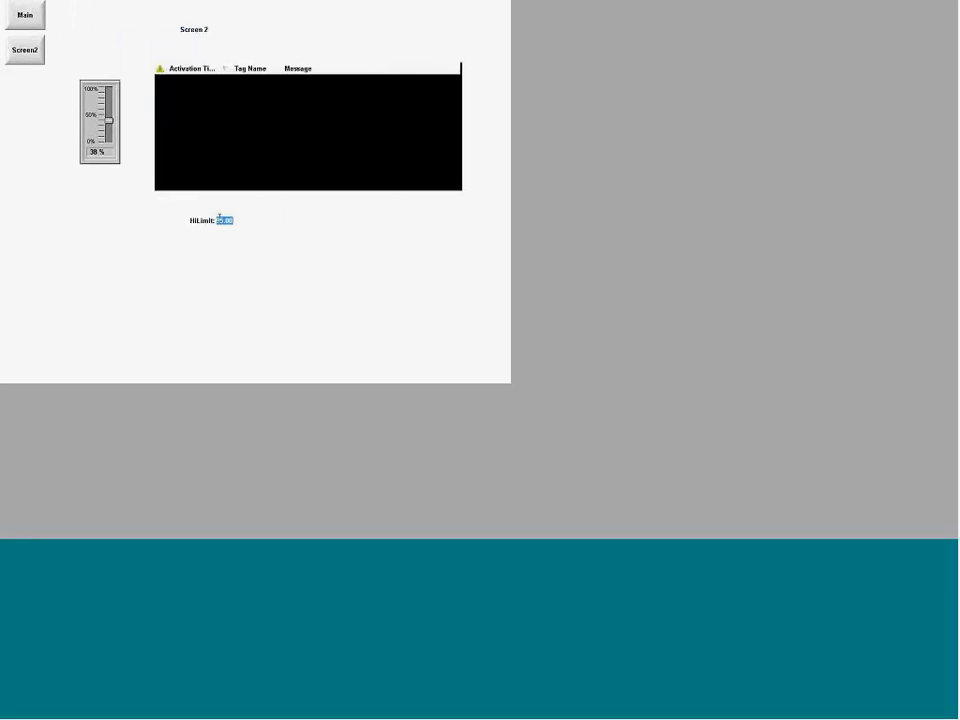
pyautogui.write('75.00')
pyautogui.moveTo(109, 121); pyautogui.dragTo(111, 101)
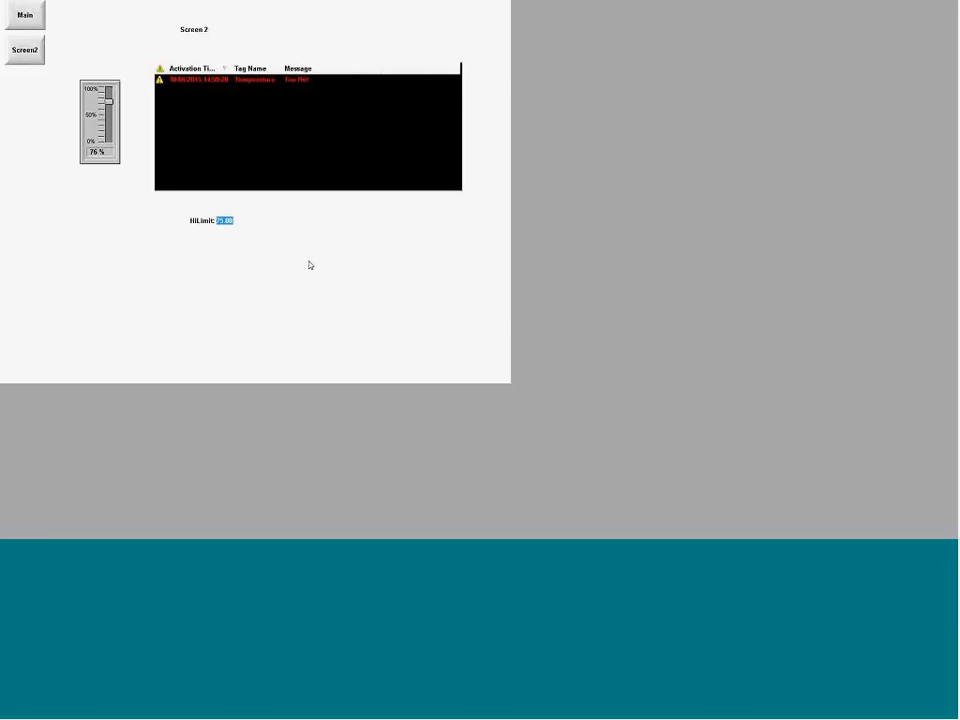
# Step: Review the alarm limit properties from HiHiLimit to DevMLimit in the Technical Reference's complete list of tag properties, and close the reference
pyautogui.hotkey('alt', 'Tab')
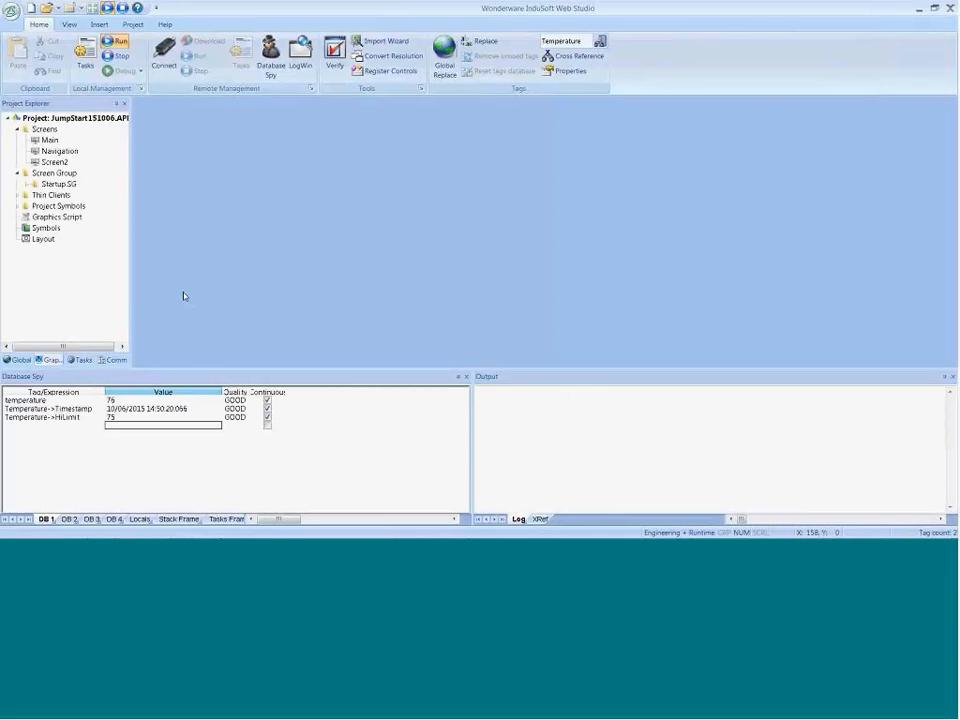
pyautogui.hotkey('alt', 'Tab')
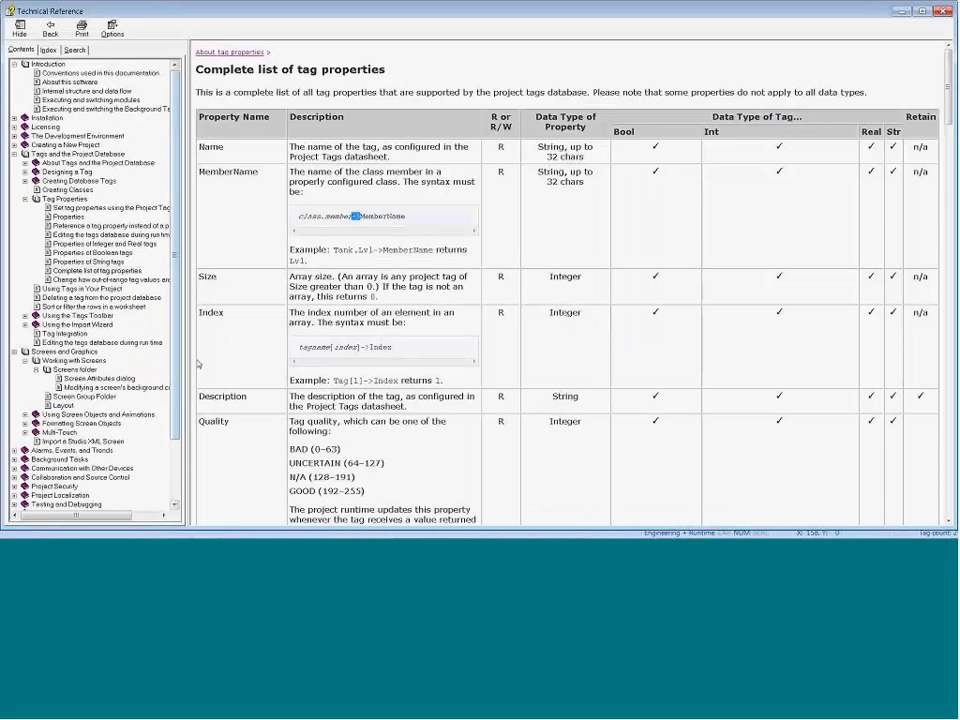
pyautogui.doubleClick(211, 300)
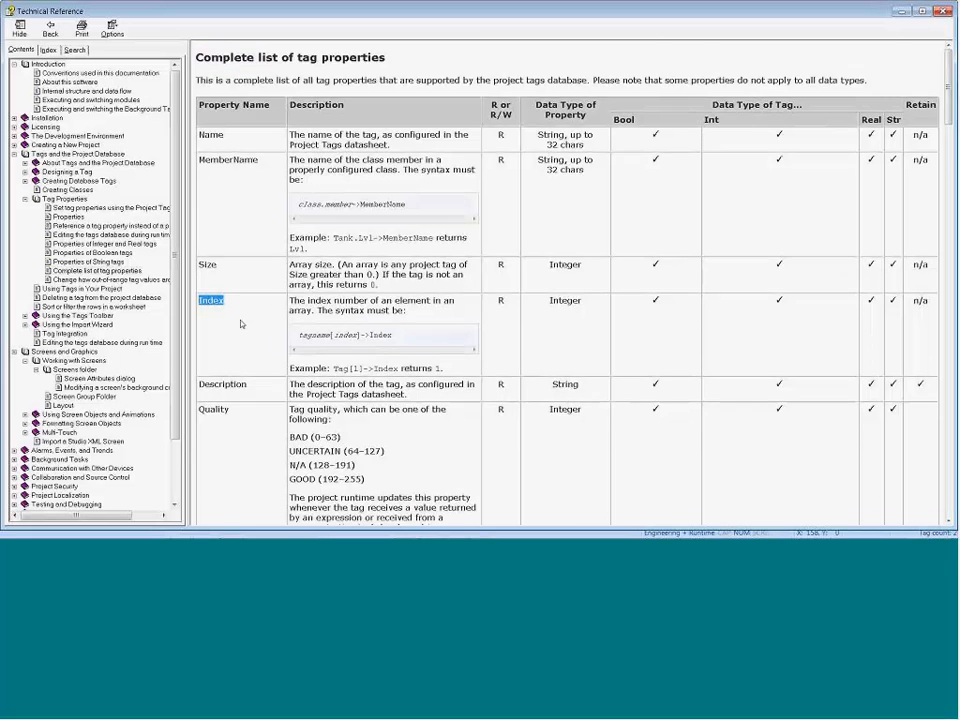
pyautogui.scroll(-10, 240, 324)
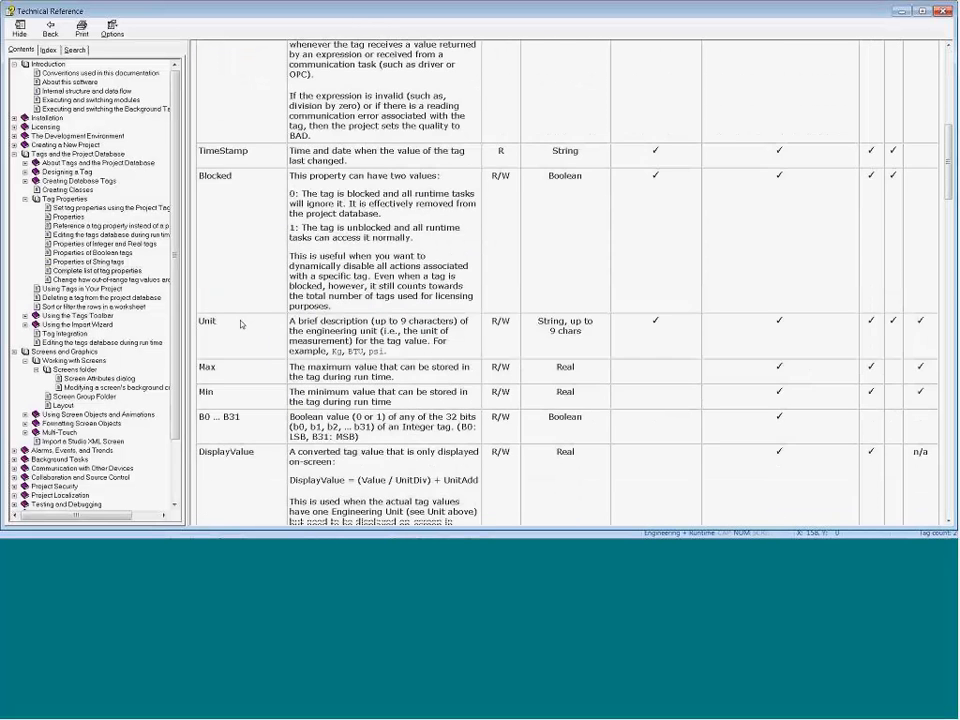
pyautogui.scroll(-18, 240, 324)
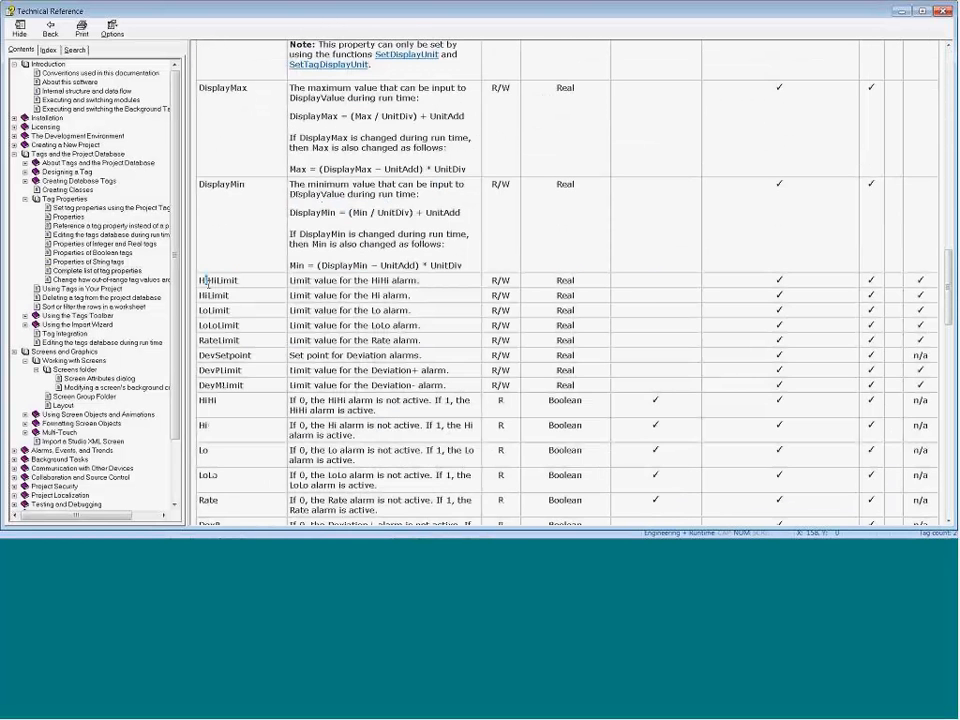
pyautogui.moveTo(204, 280); pyautogui.dragTo(258, 384)
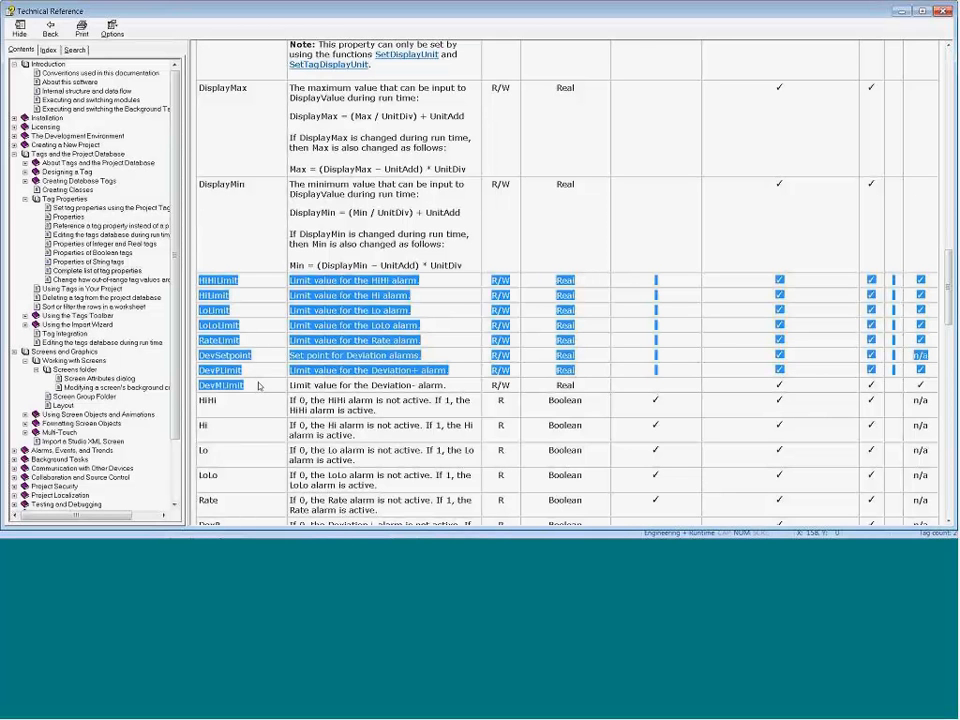
pyautogui.click(944, 11)
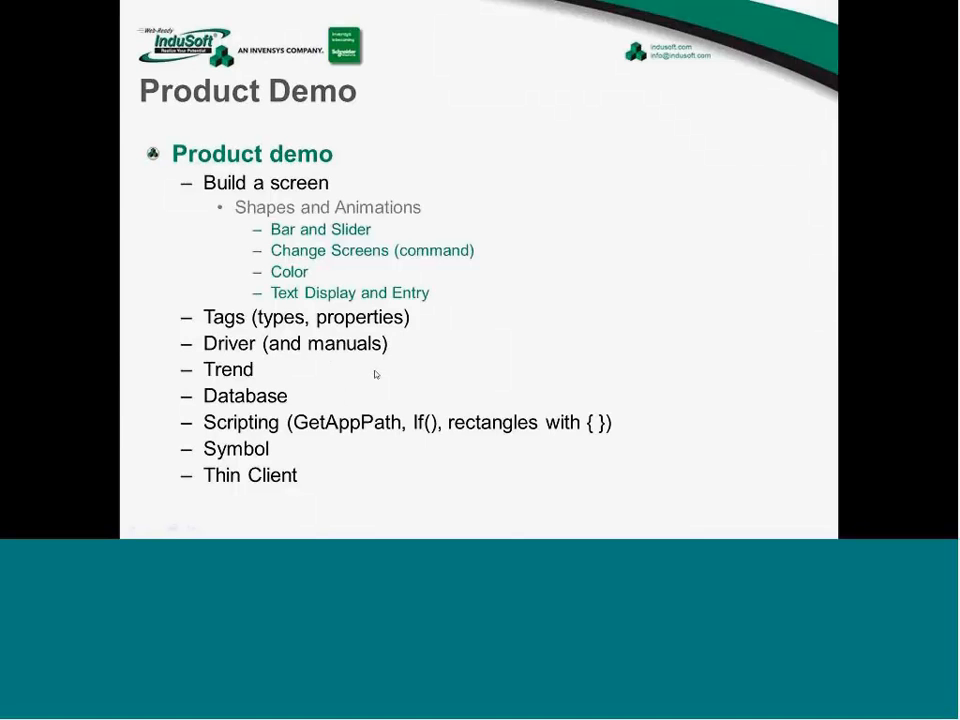
# Step: Switch back to InduSoft Web Studio and select the Drivers folder among the project's communication items
pyautogui.hotkey('alt', 'Tab')
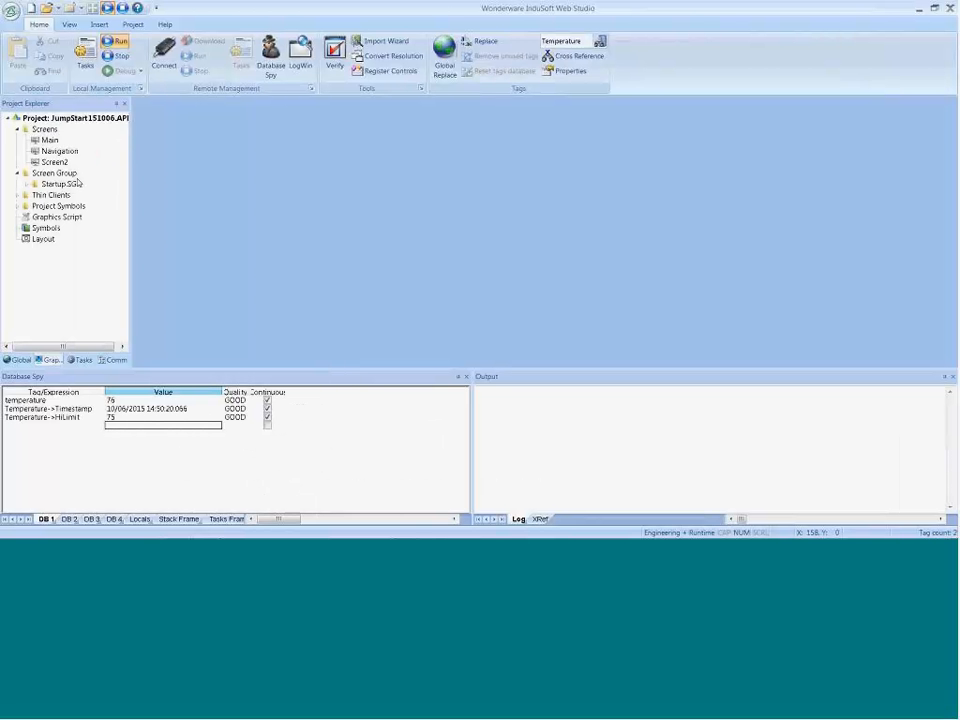
pyautogui.click(106, 361)
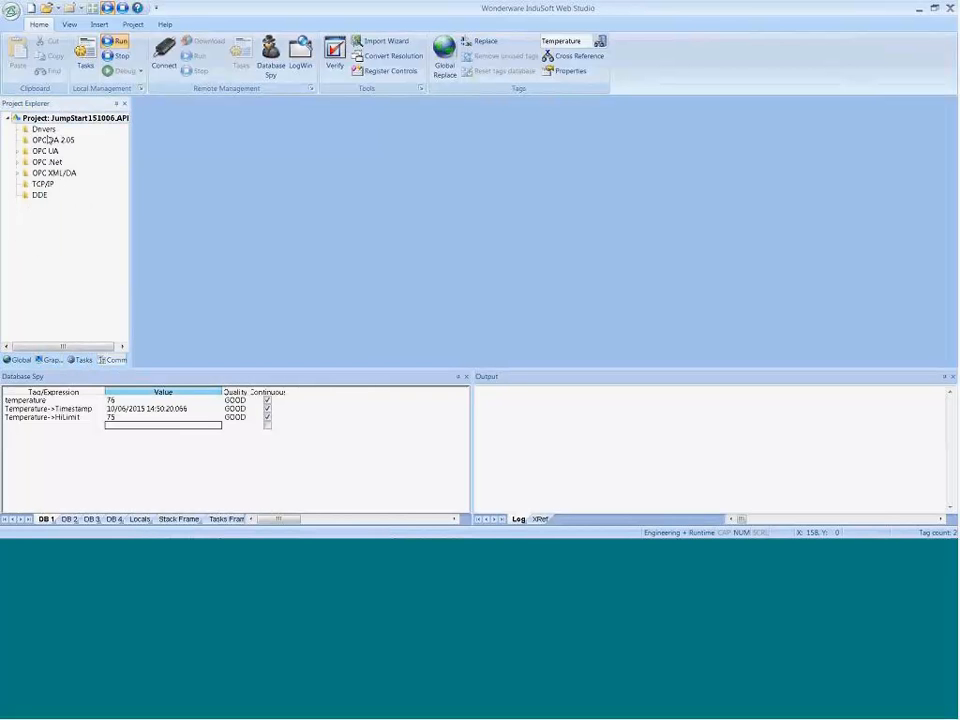
pyautogui.click(43, 129)
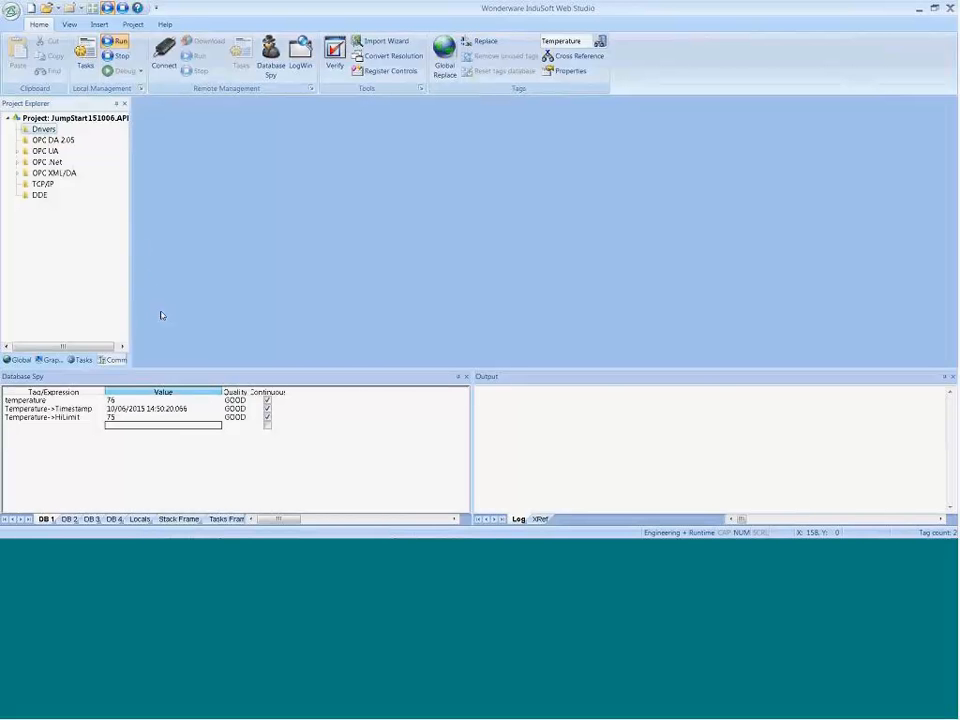
pyautogui.hotkey('alt', 'Tab')
pyautogui.press('super')
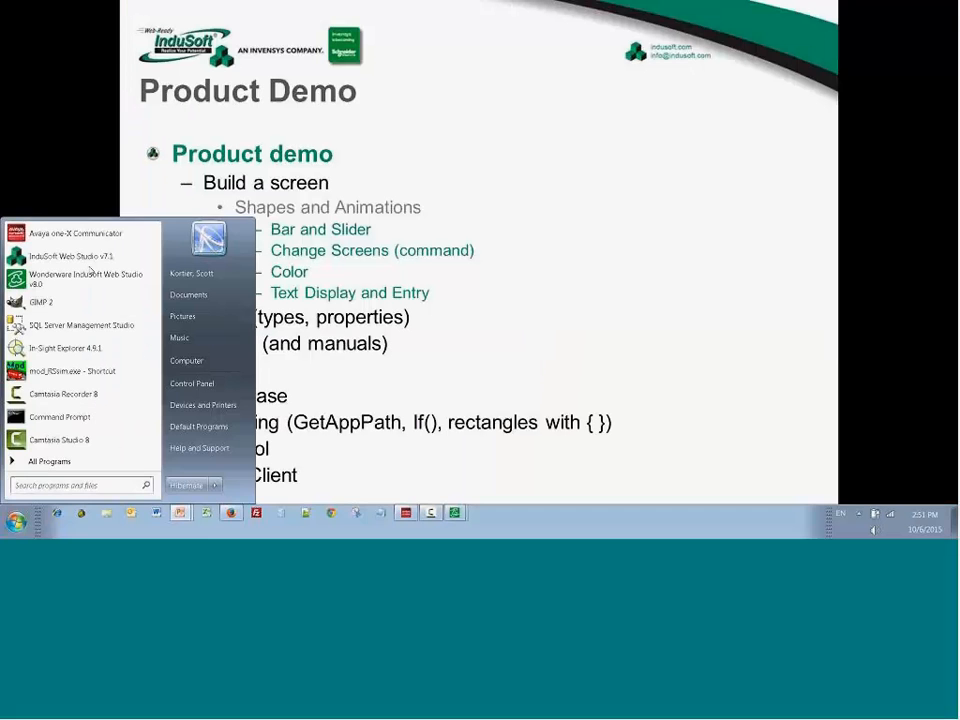
pyautogui.hotkey('alt', 'Tab')
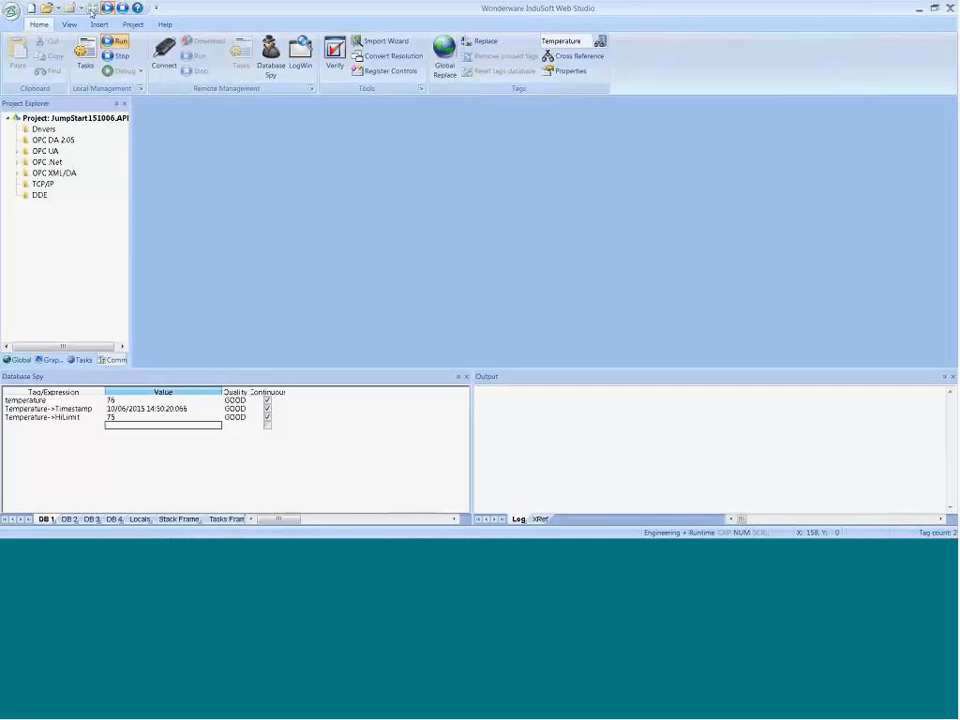
# Step: Open the Technical Reference and examine the Windows runtime architecture figure in the Introduction's "Internal structure and data flow" topic
pyautogui.click(164, 24)
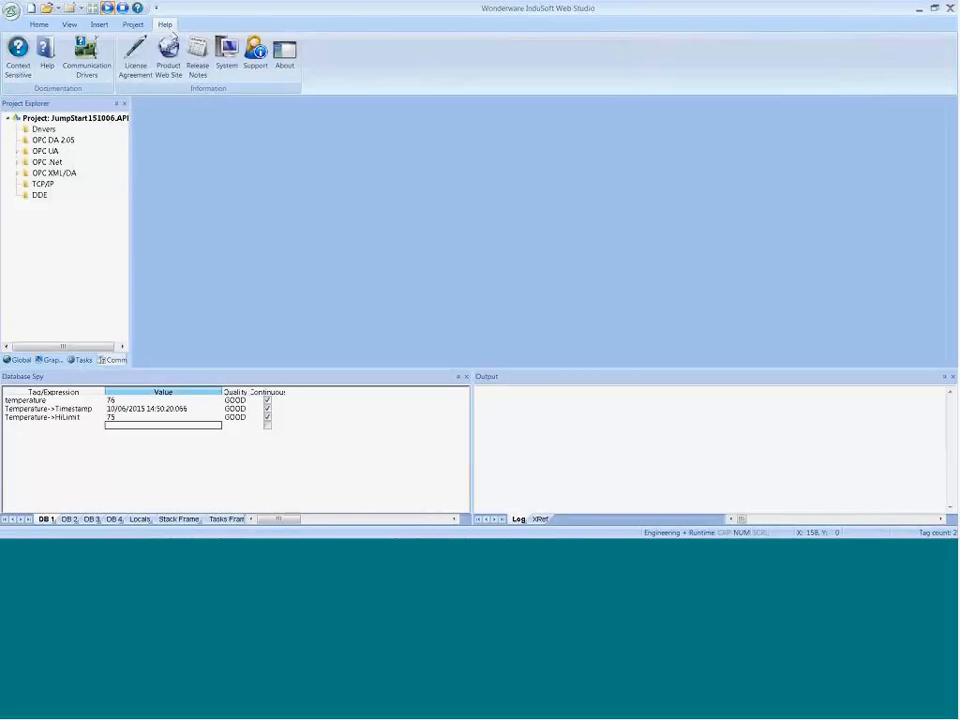
pyautogui.click(47, 62)
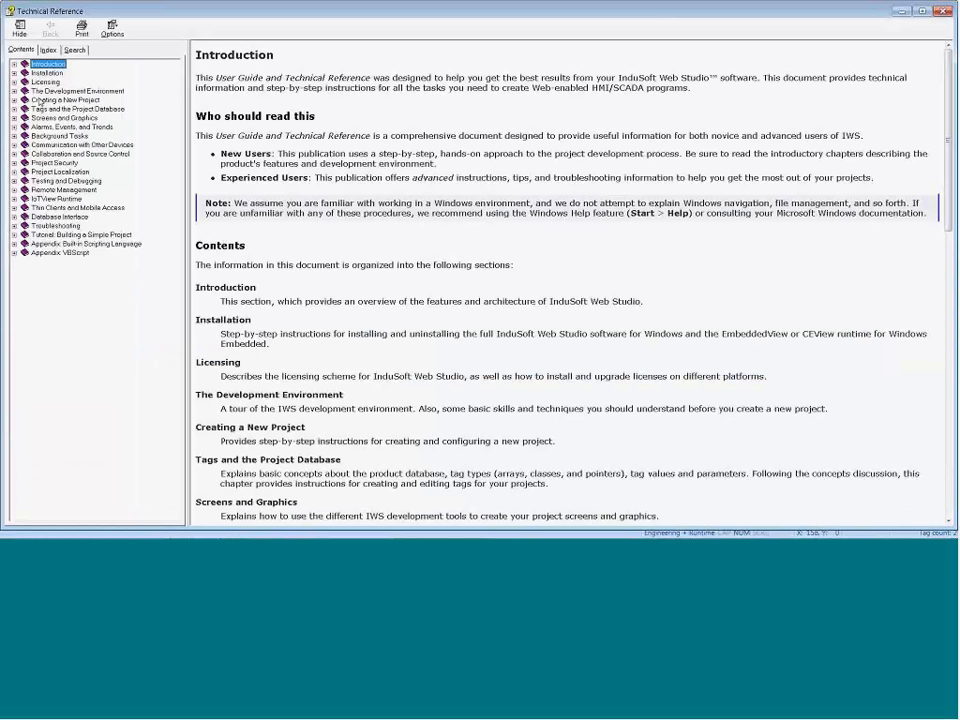
pyautogui.click(15, 64)
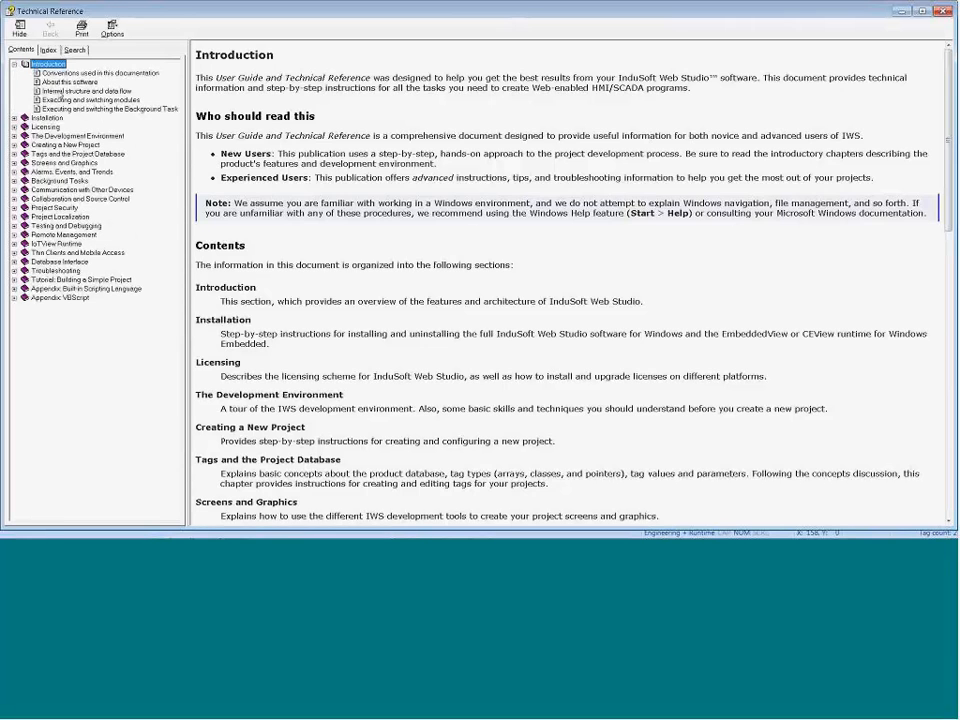
pyautogui.click(86, 90)
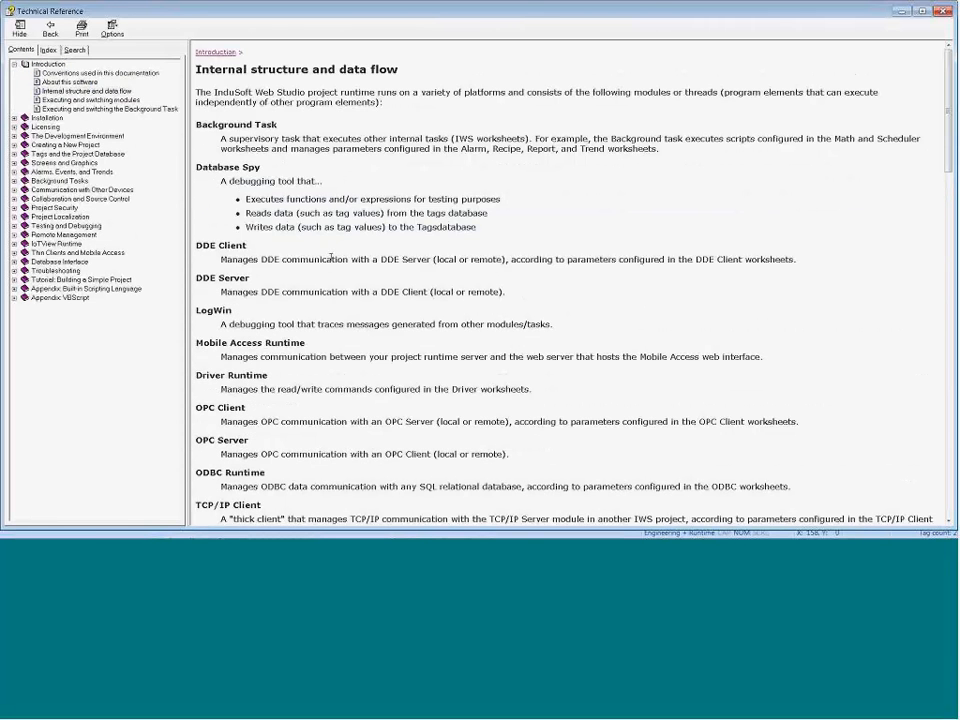
pyautogui.scroll(-15, 405, 348)
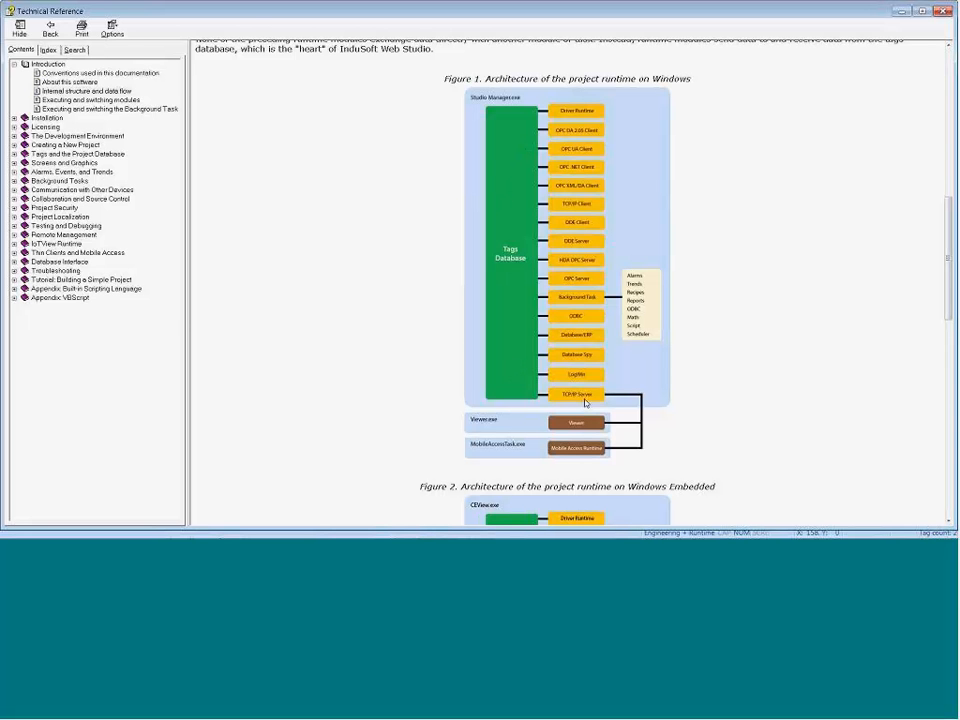
# Step: Leave the Technical Reference, open the list of available communication drivers, and select MOTCP, MODBUS Protocol RTU via TCP/IP
pyautogui.click(902, 11)
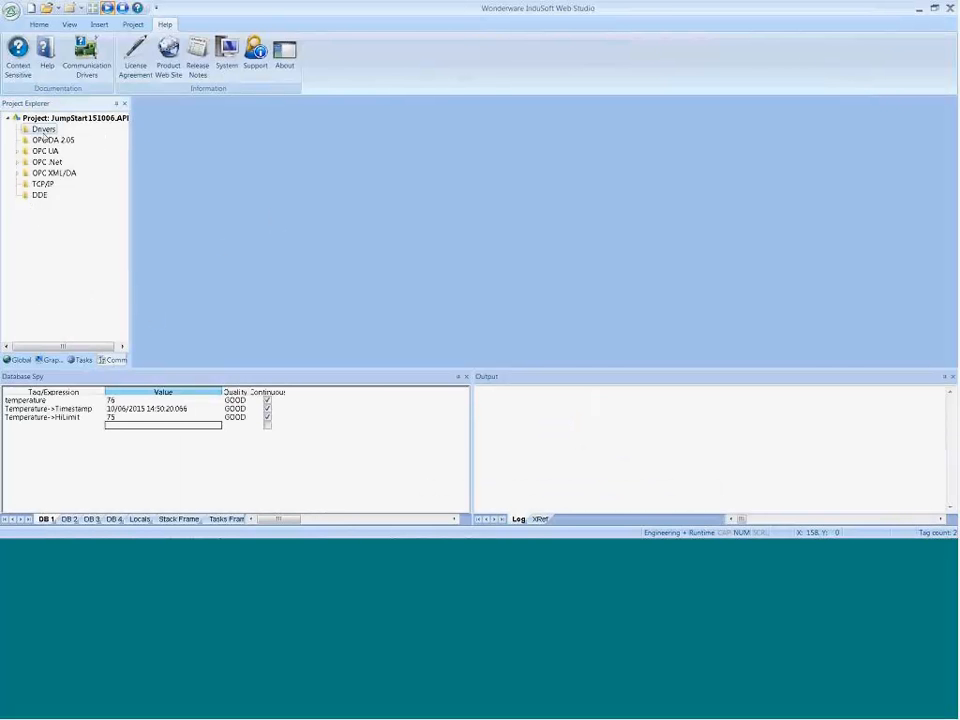
pyautogui.click(76, 142)
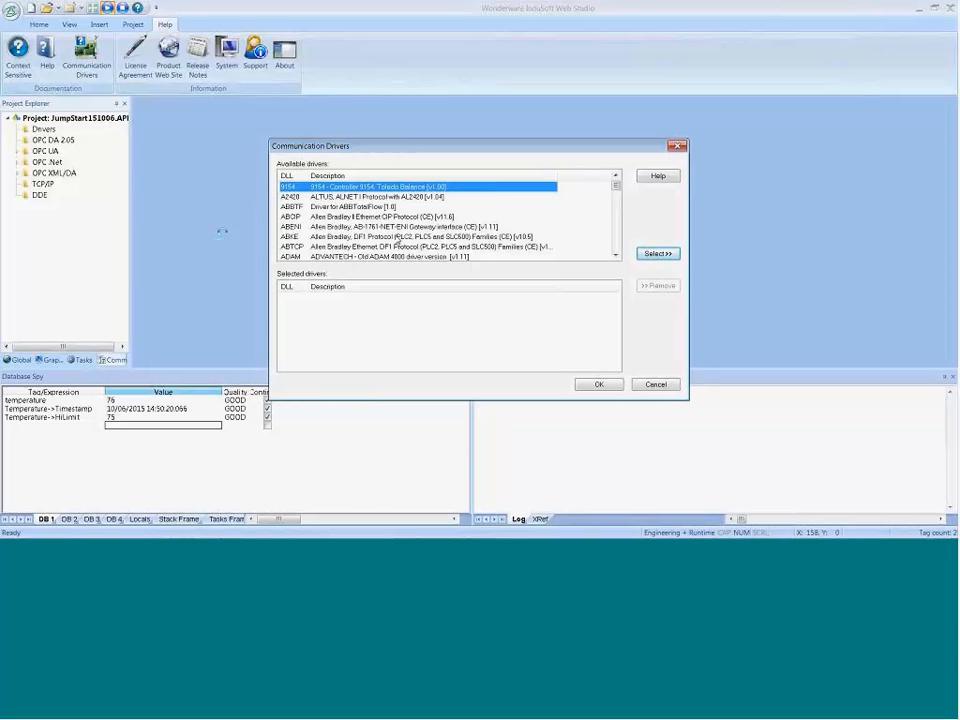
pyautogui.click(396, 237)
pyautogui.press('m')
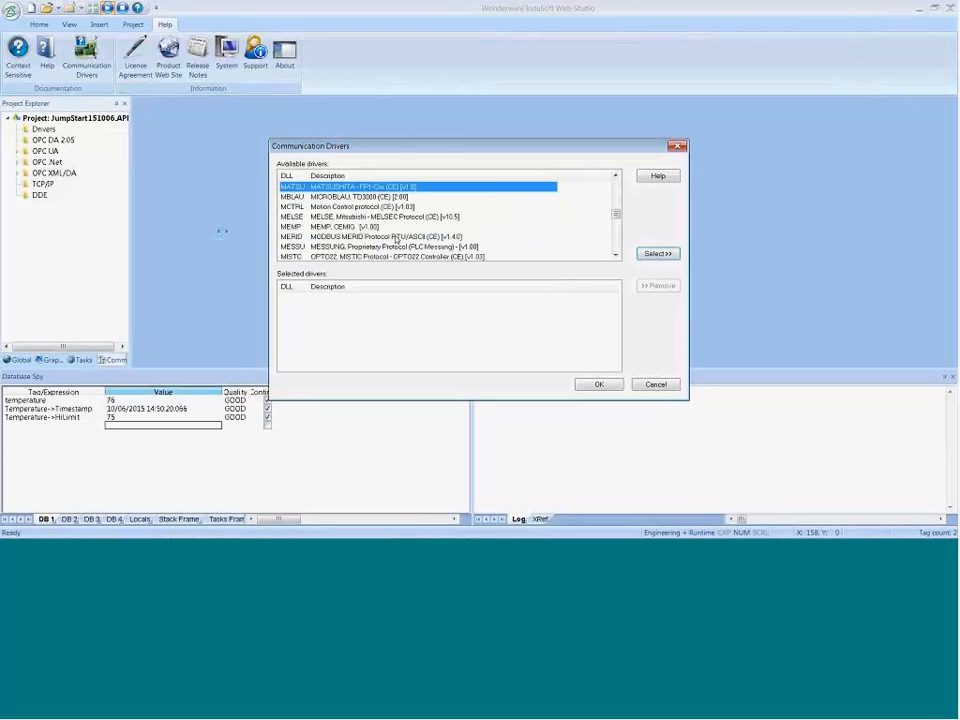
pyautogui.click(400, 228)
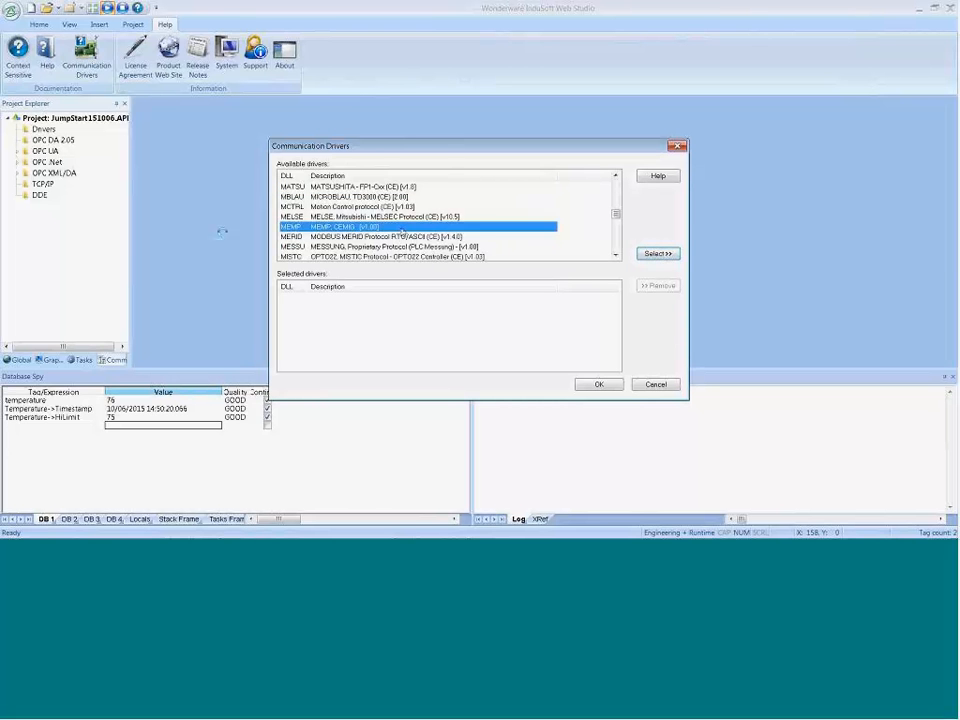
pyautogui.scroll(-3, 346, 250)
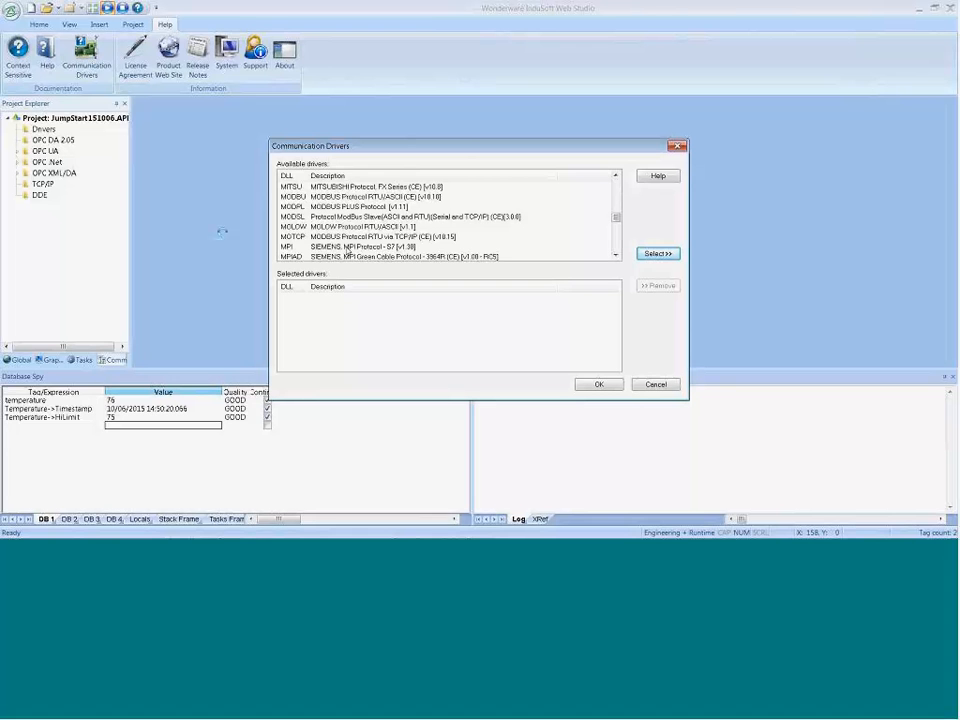
pyautogui.scroll(-1, 346, 250)
pyautogui.click(330, 207)
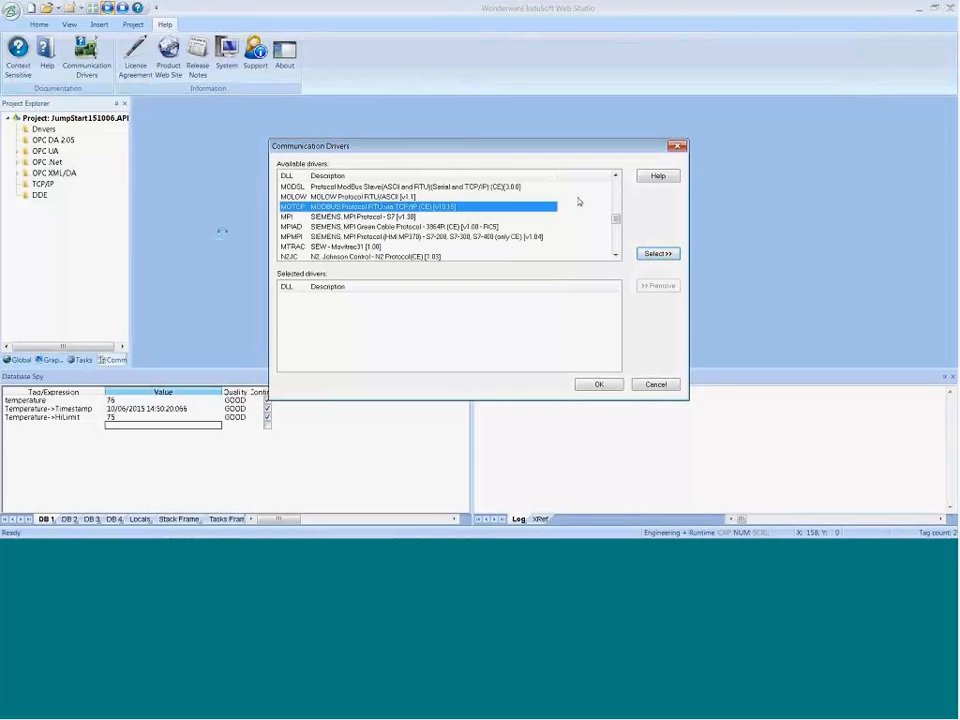
# Step: Open the MOTCP driver's help document and look through its contents page
pyautogui.click(645, 179)
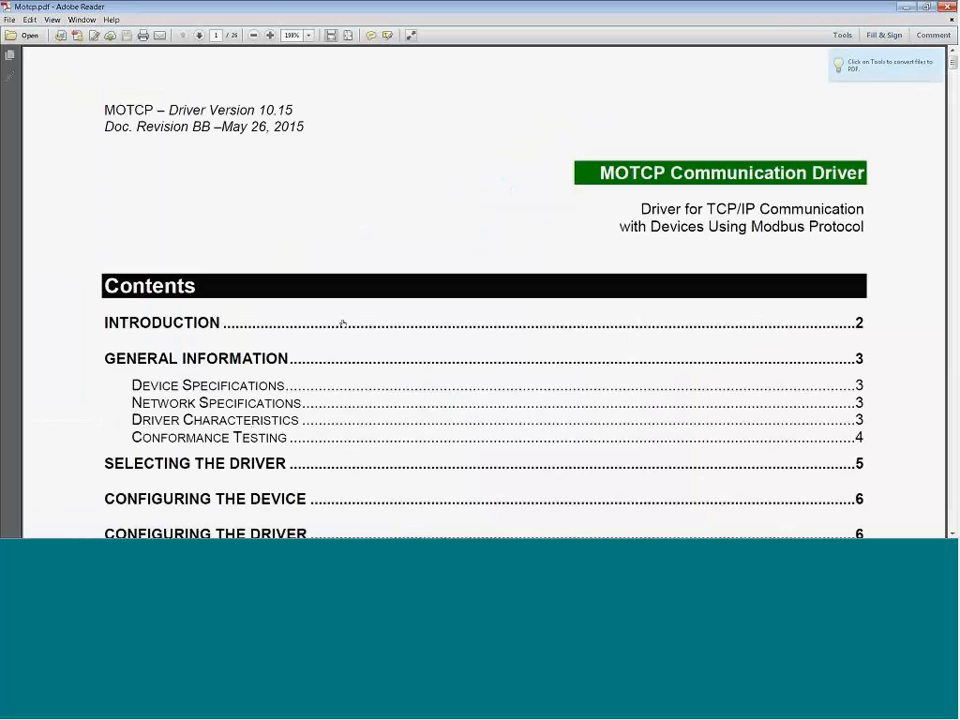
pyautogui.scroll(-1, 408, 277)
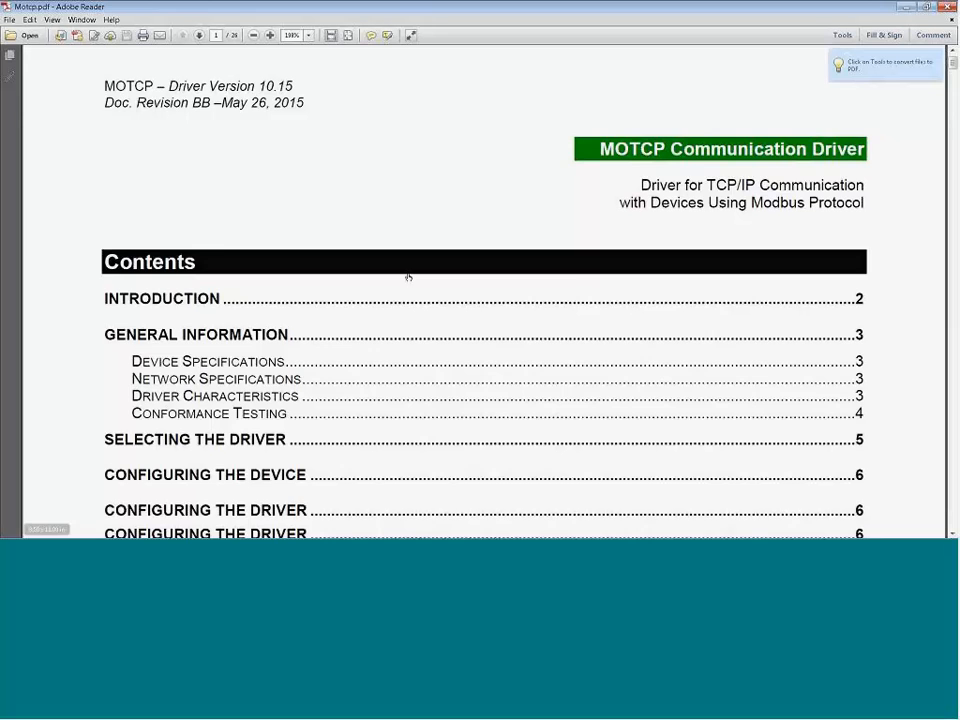
pyautogui.scroll(-2, 390, 277)
pyautogui.scroll(-9, 372, 278)
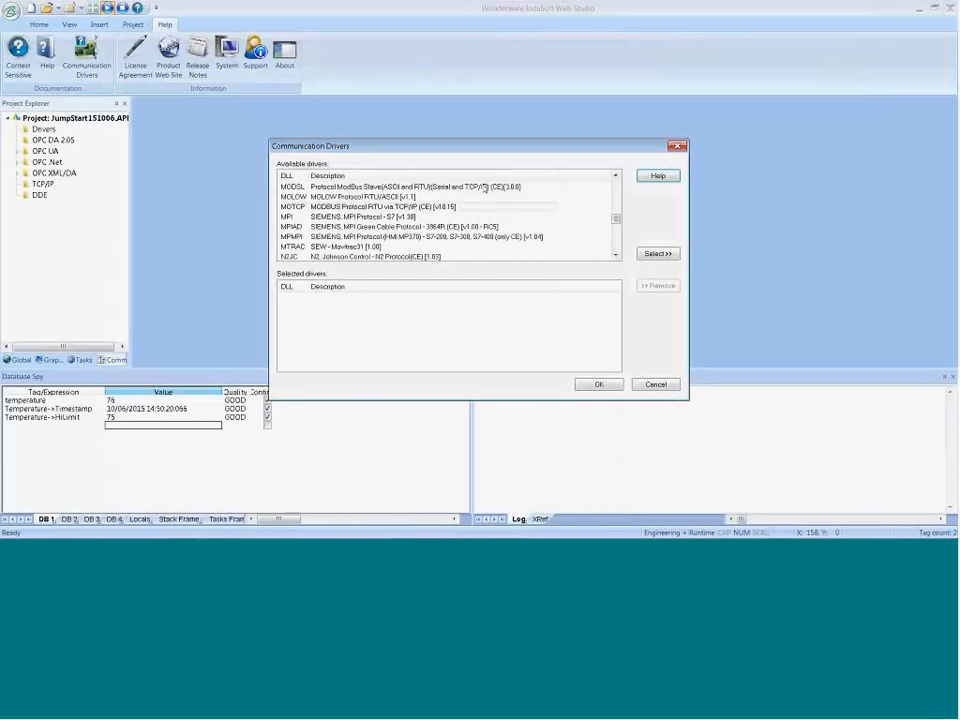
# Step: Add the MOTCP MODBUS TCP/IP driver to the project's selected drivers and confirm
pyautogui.click(400, 207)
pyautogui.click(660, 254)
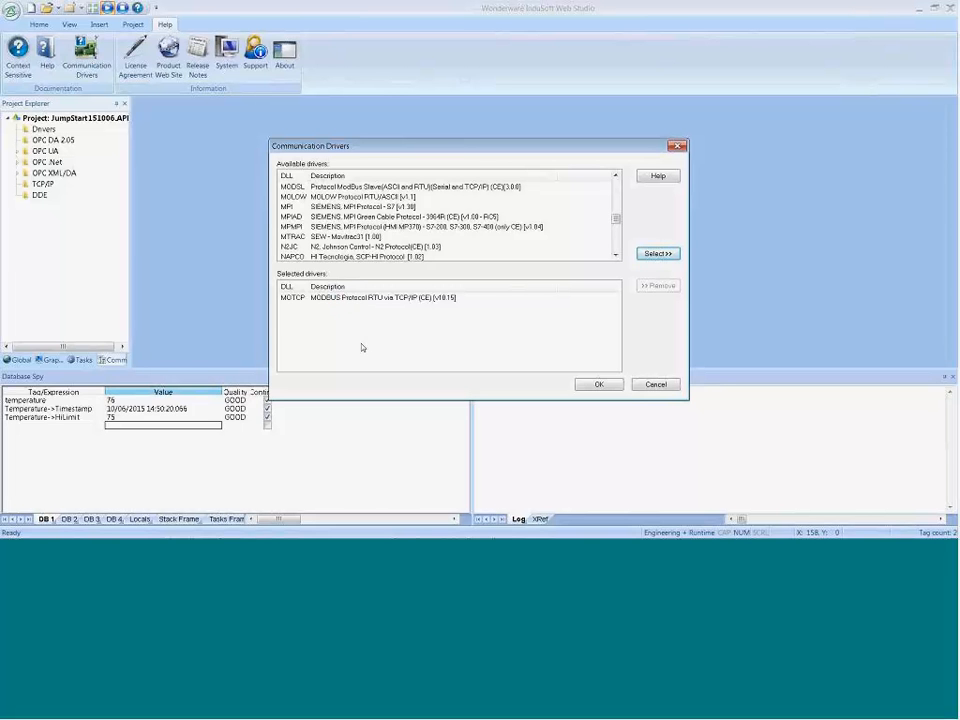
pyautogui.click(316, 299)
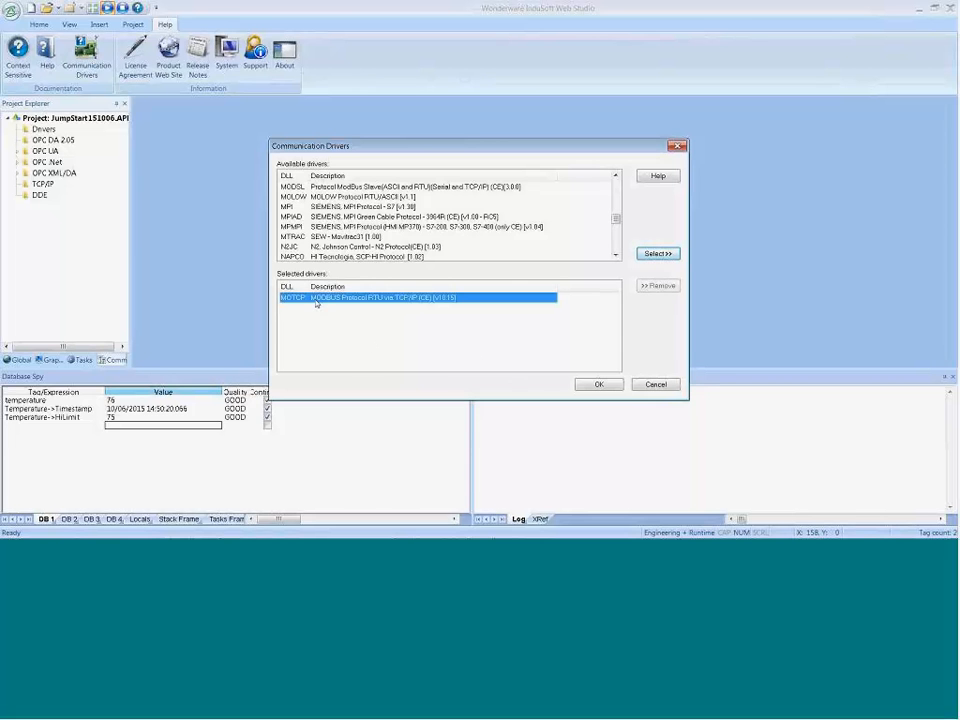
pyautogui.click(599, 385)
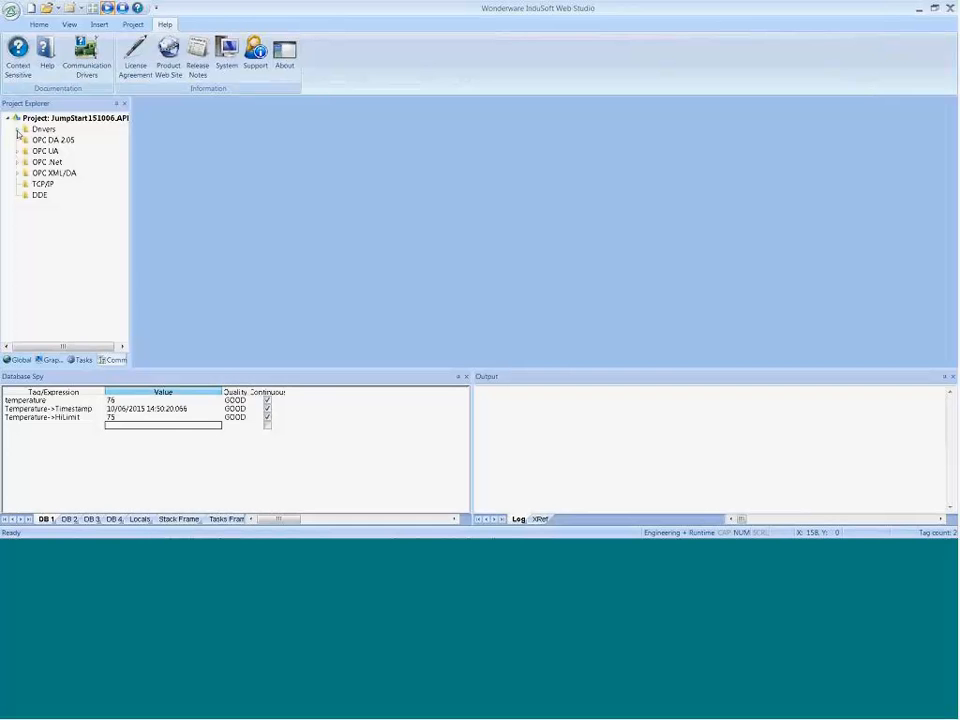
# Step: Open MOTCP's MAIN DRIVER SHEET and assign the Temperature tag to its first row
pyautogui.click(17, 130)
pyautogui.click(27, 140)
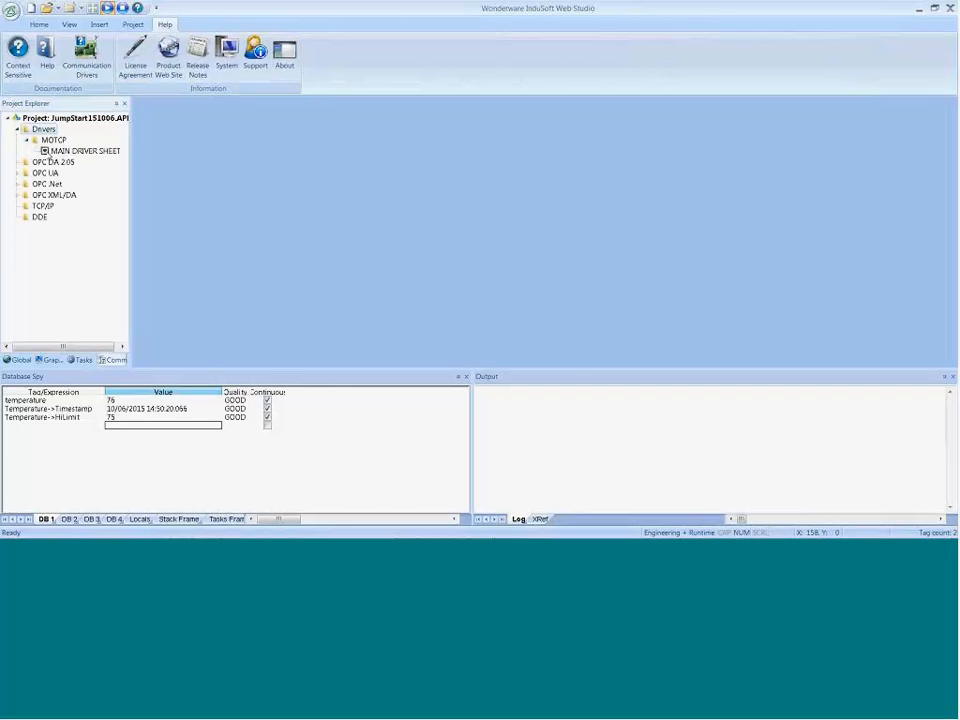
pyautogui.doubleClick(47, 153)
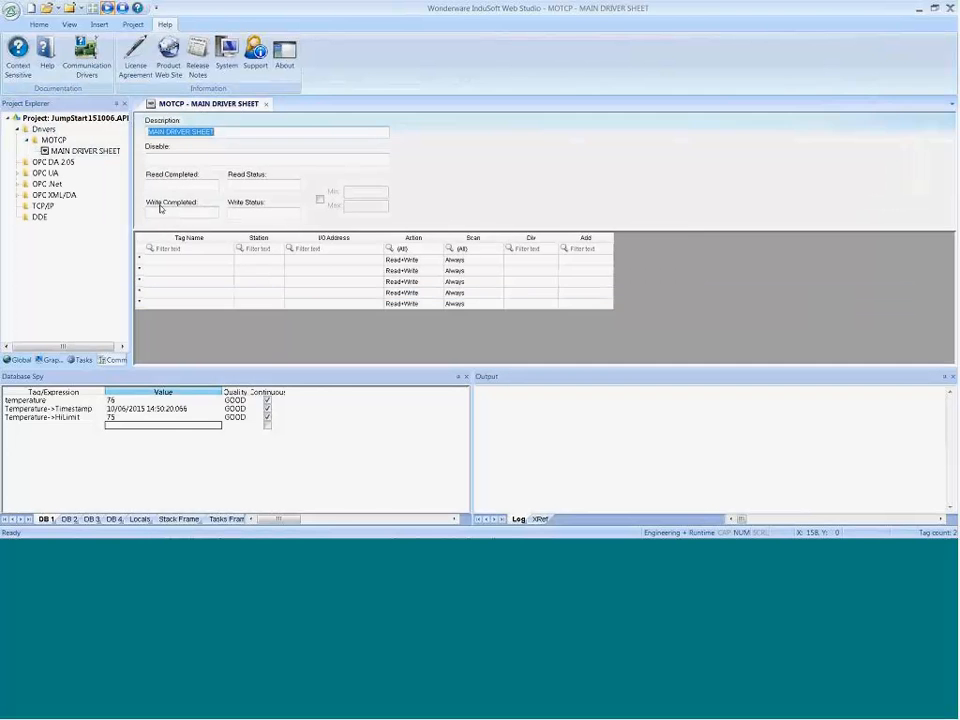
pyautogui.click(197, 262)
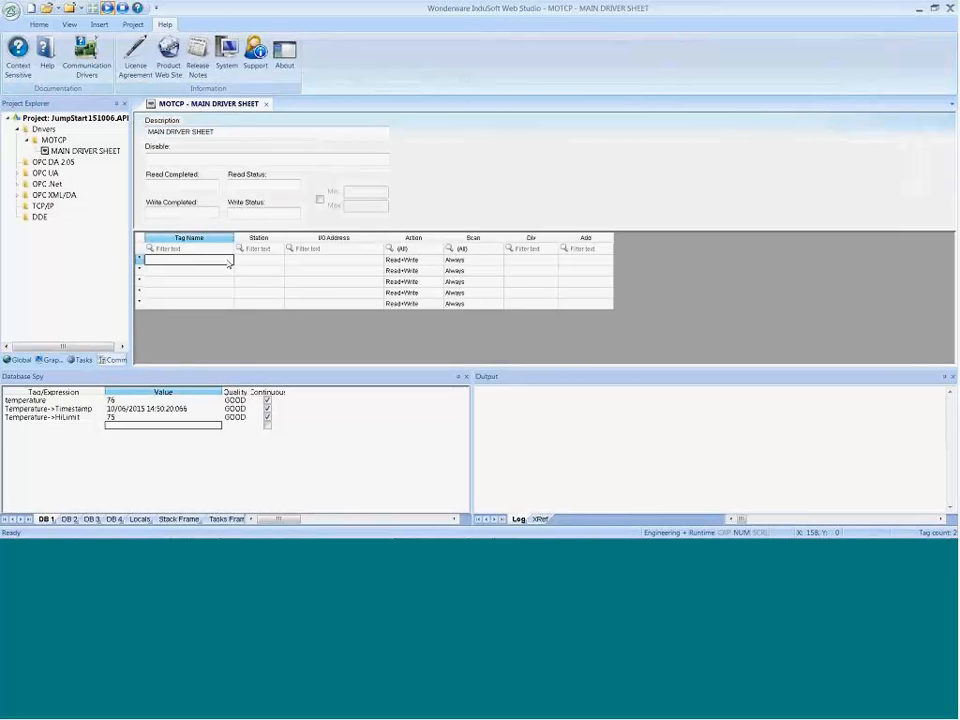
pyautogui.press('Tab')
pyautogui.doubleClick(197, 266)
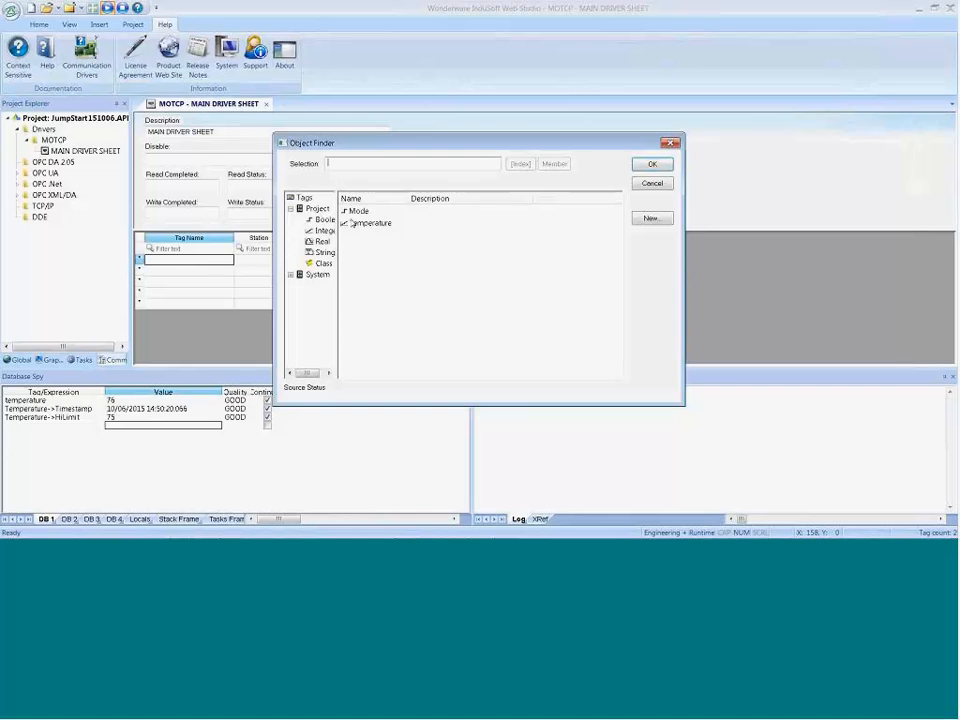
pyautogui.click(358, 222)
pyautogui.click(648, 166)
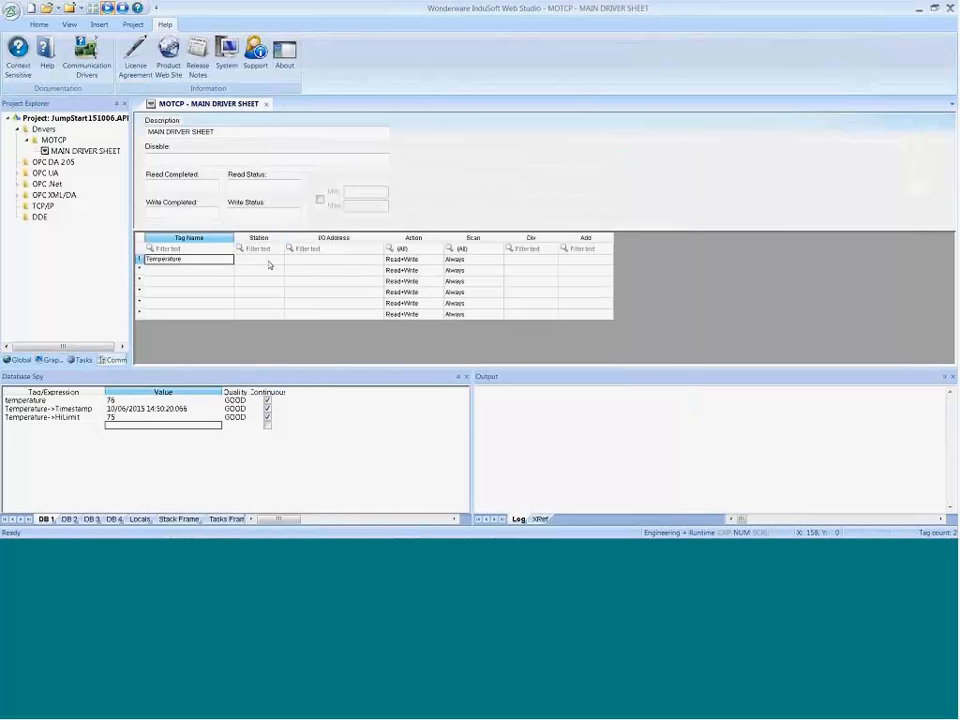
# Step: Widen the Station column and enter the IP address 127.0.0.1 as the Temperature row's station
pyautogui.moveTo(286, 237); pyautogui.dragTo(313, 237)
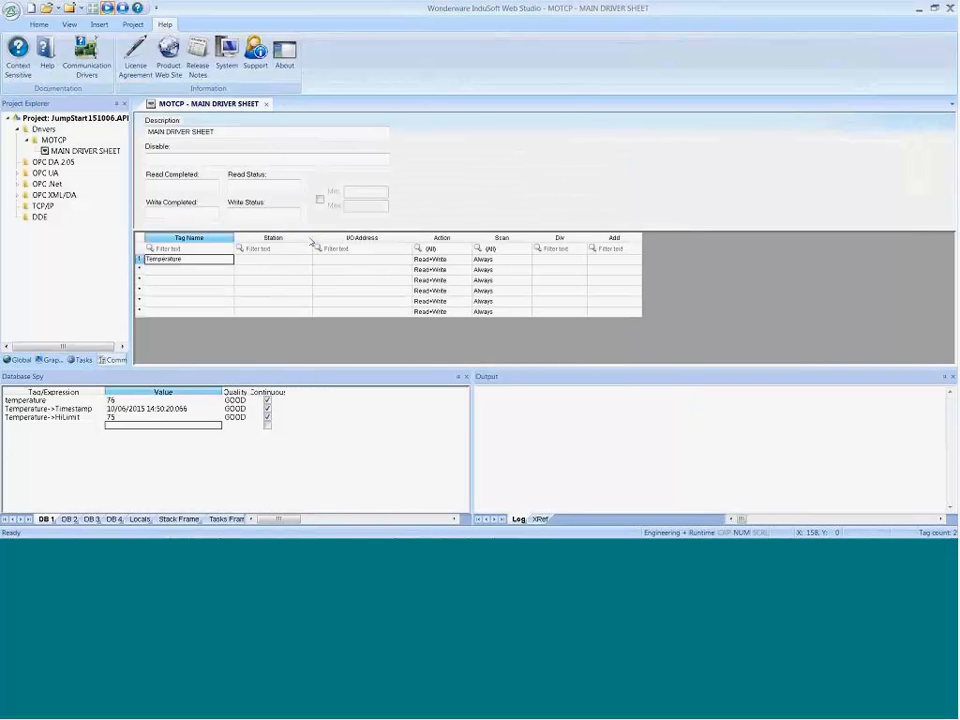
pyautogui.click(291, 261)
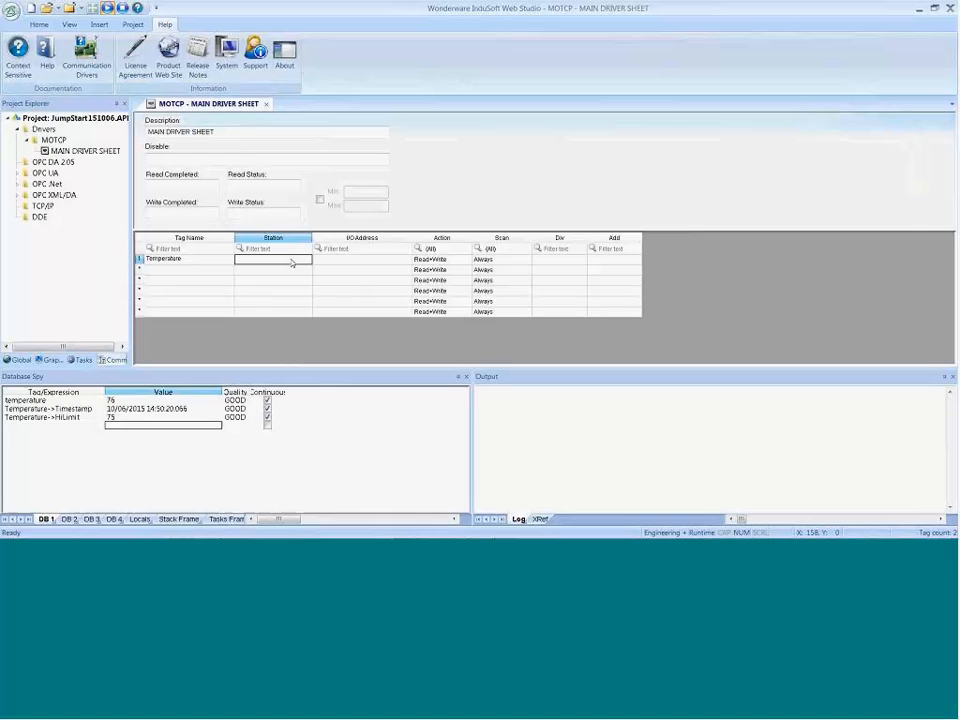
pyautogui.click(351, 262)
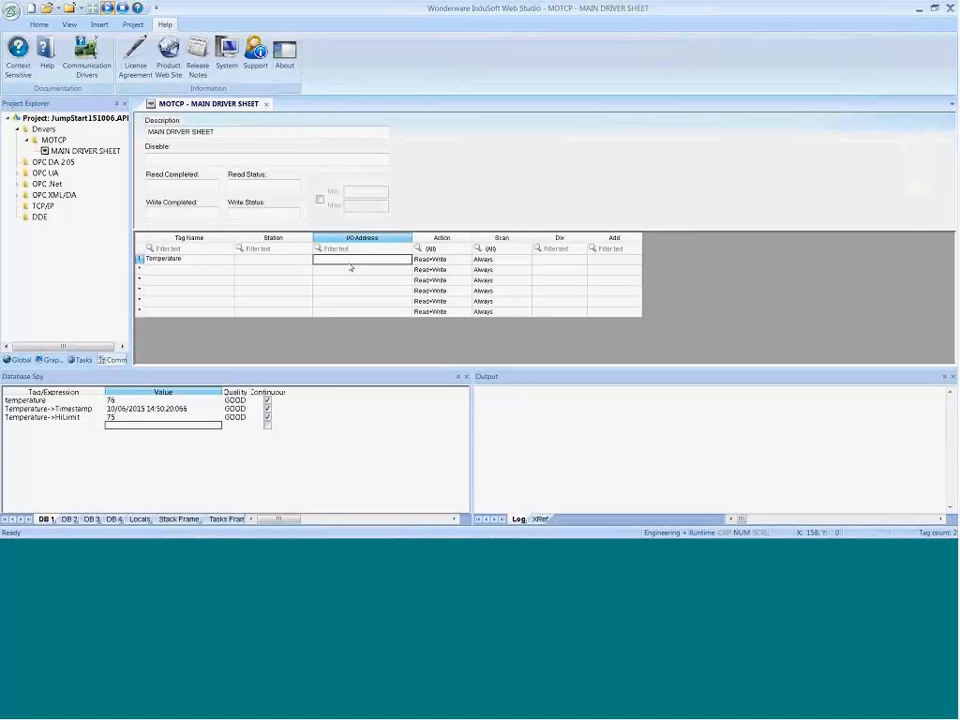
pyautogui.click(287, 265)
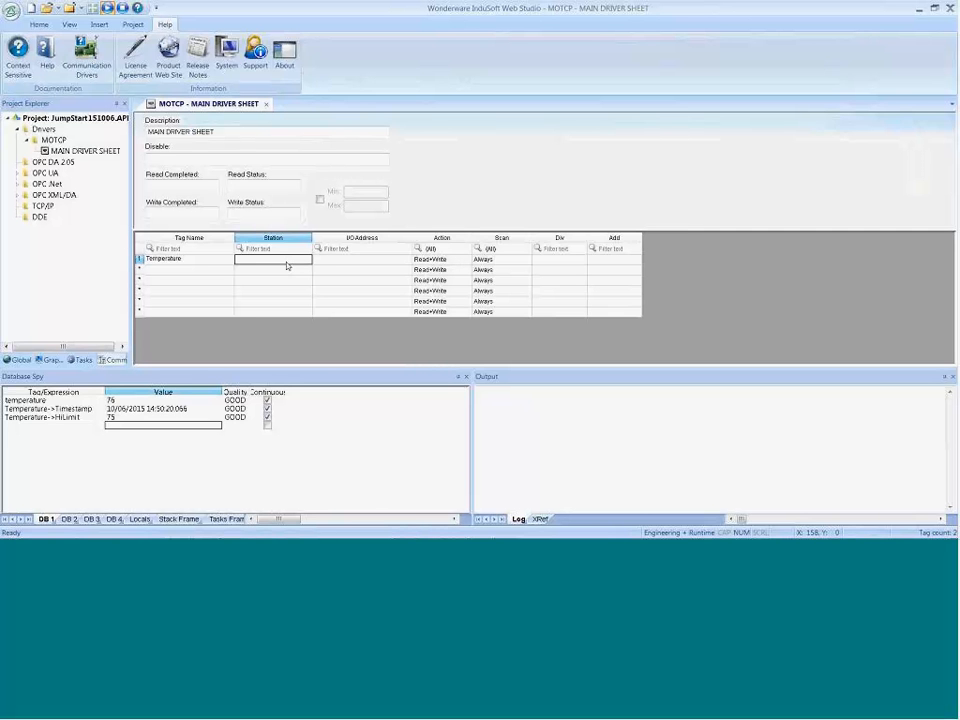
pyautogui.write('127.0.0.1')
# Step: In the MOTCP driver manual, examine the Station field's syntax for IP address, port number and PLC ID
pyautogui.hotkey('alt', 'Tab')
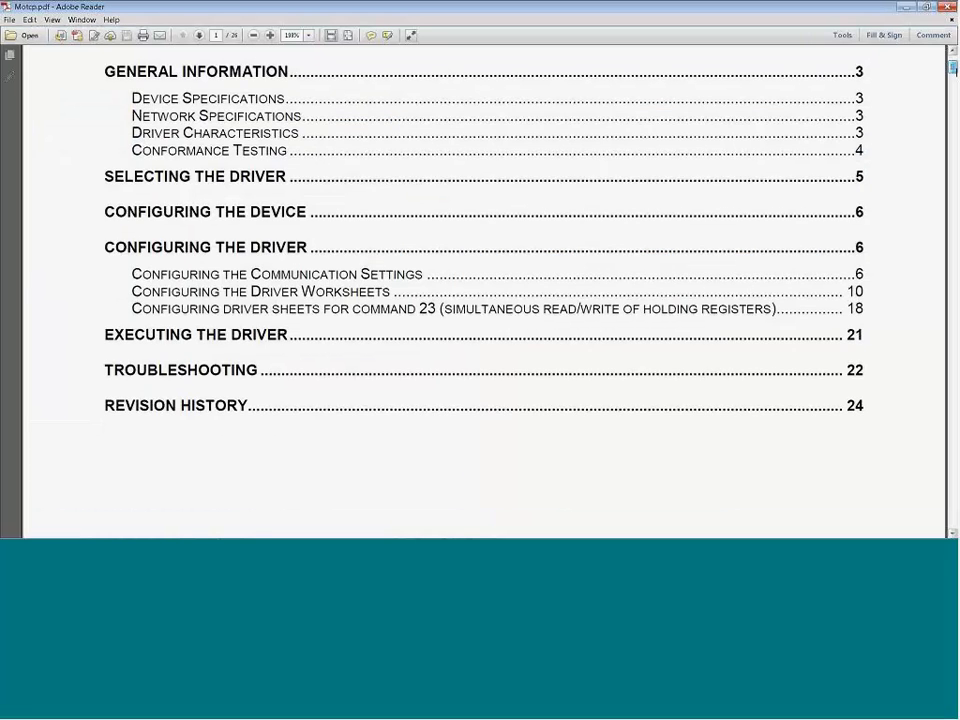
pyautogui.moveTo(954, 106); pyautogui.dragTo(948, 229)
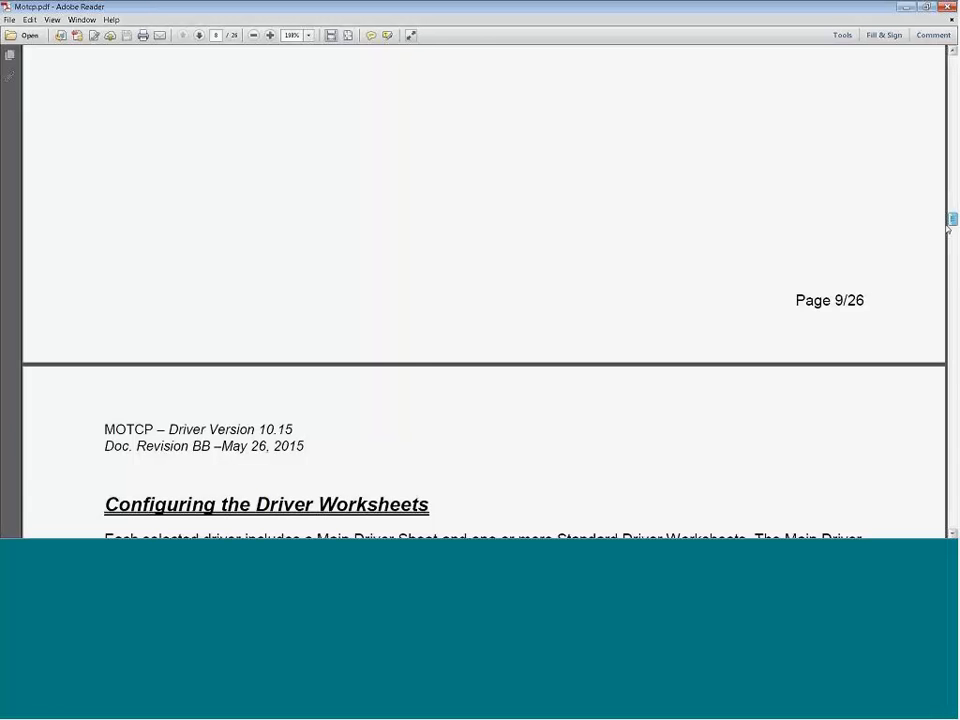
pyautogui.scroll(-5, 452, 235)
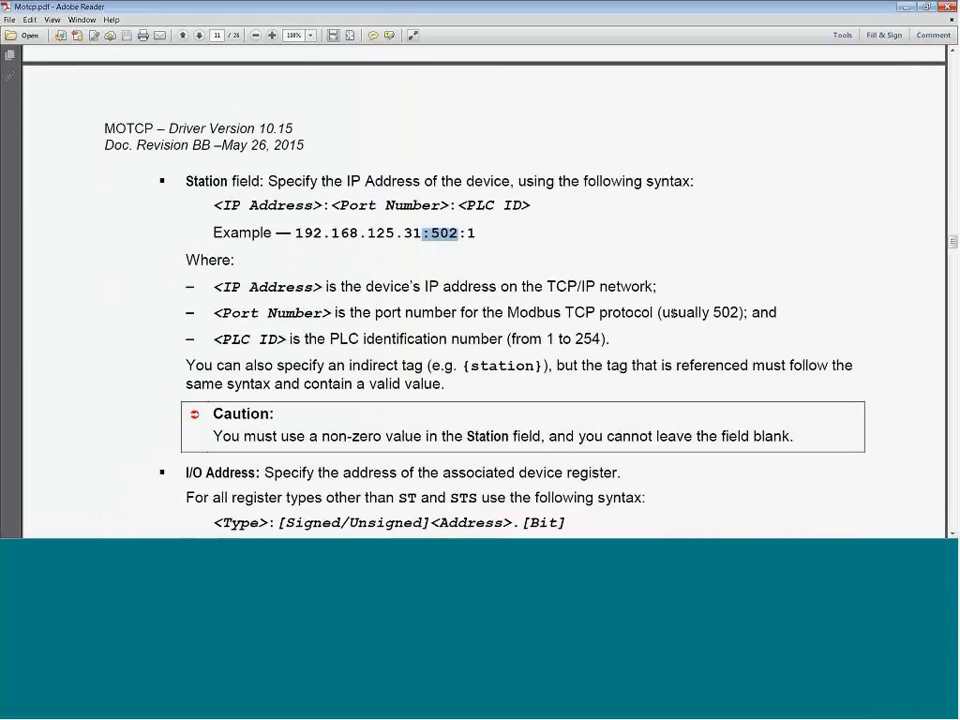
pyautogui.moveTo(661, 313); pyautogui.dragTo(748, 313)
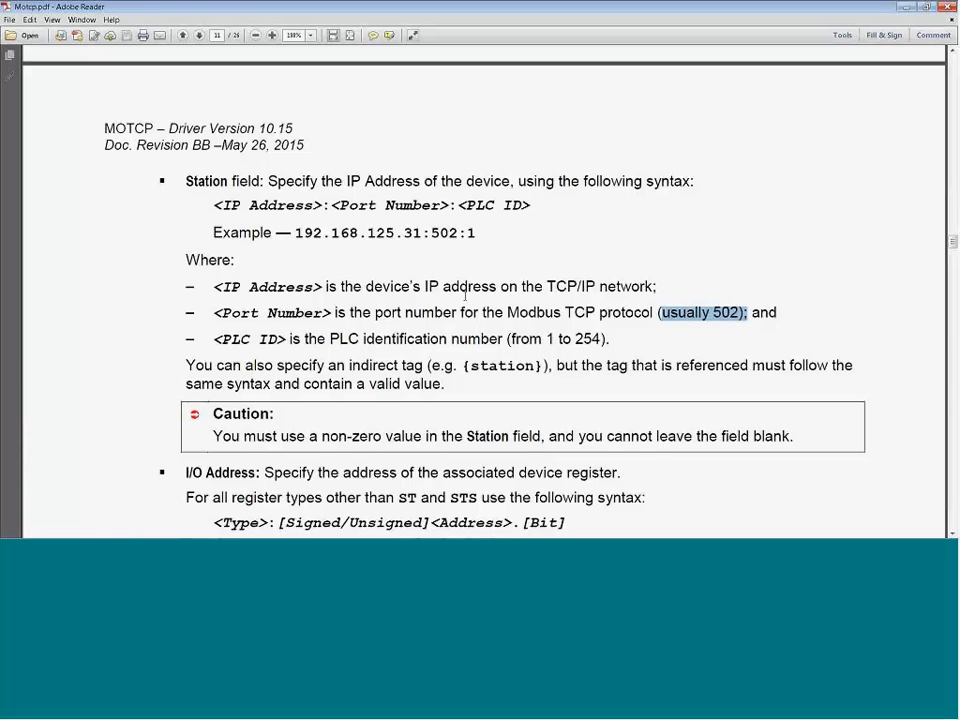
pyautogui.moveTo(477, 232); pyautogui.dragTo(458, 232)
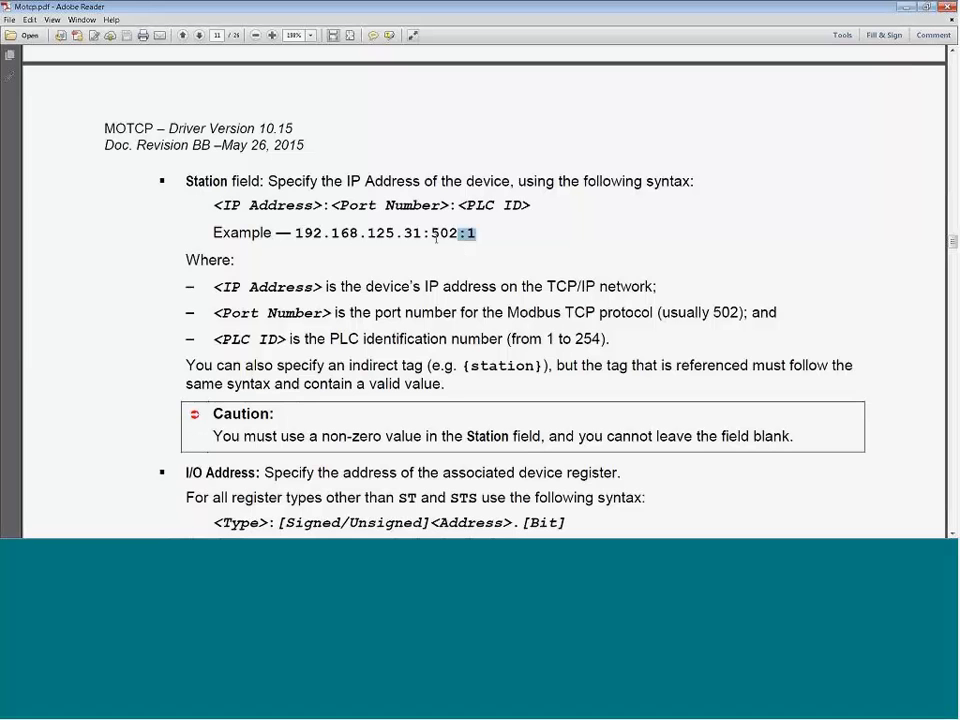
pyautogui.moveTo(431, 232); pyautogui.dragTo(421, 232)
# Step: Return to the driver sheet and complete the Temperature row's station as 127.0.0.1:502:1
pyautogui.hotkey('alt', 'Tab')
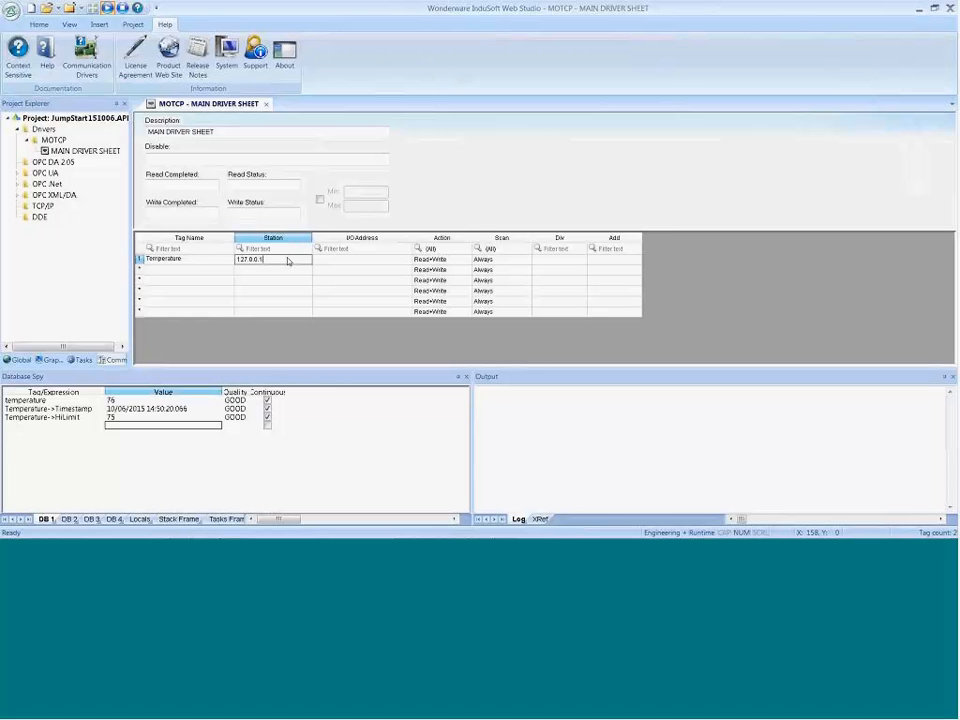
pyautogui.write(':502:1')
pyautogui.press('Tab')
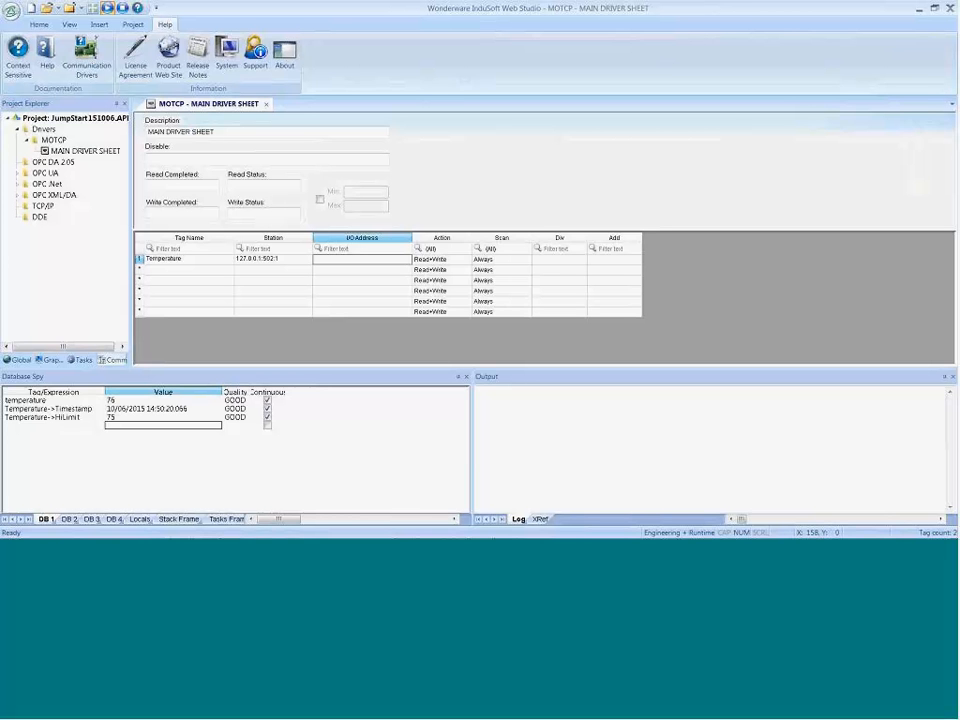
# Step: Set the Temperature row's I/O address to 4X:1 and close the main driver sheet
pyautogui.write('4x1')
pyautogui.press('Return')
pyautogui.click(268, 105)
pyautogui.click(448, 318)
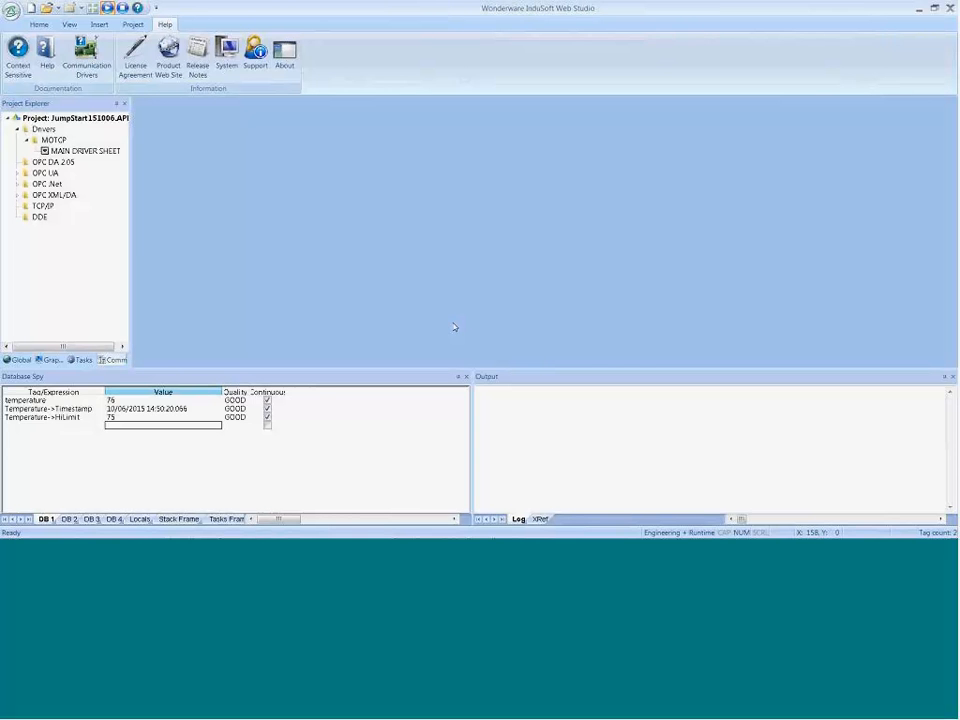
# Step: Launch the mod_RSsim Modbus simulator and dismiss its startup notice about the missing key
pyautogui.moveTo(138, 537)
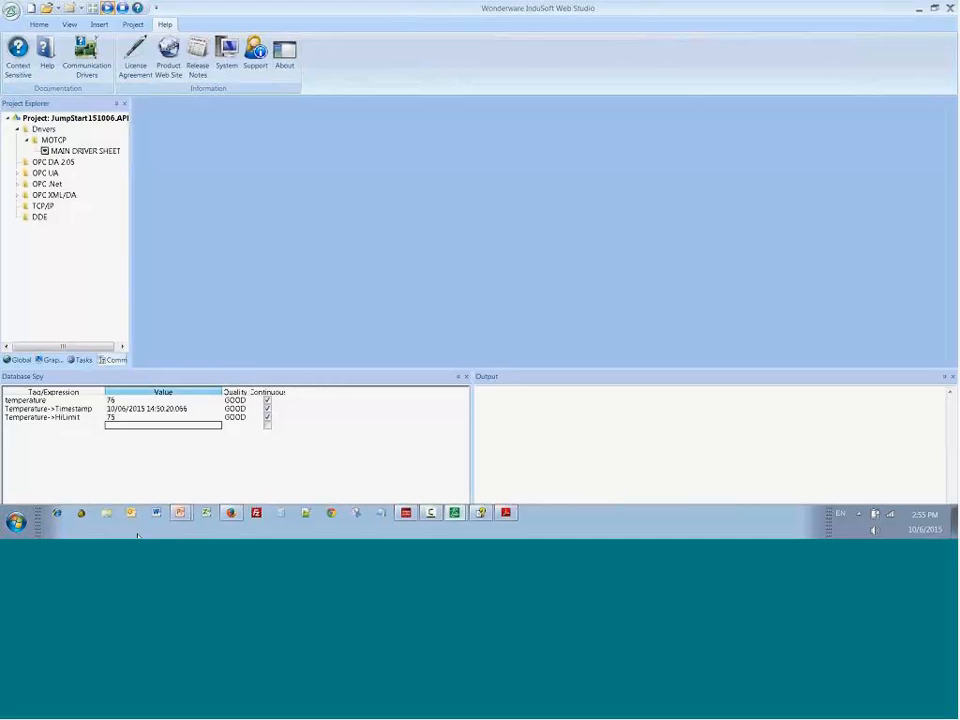
pyautogui.press('super')
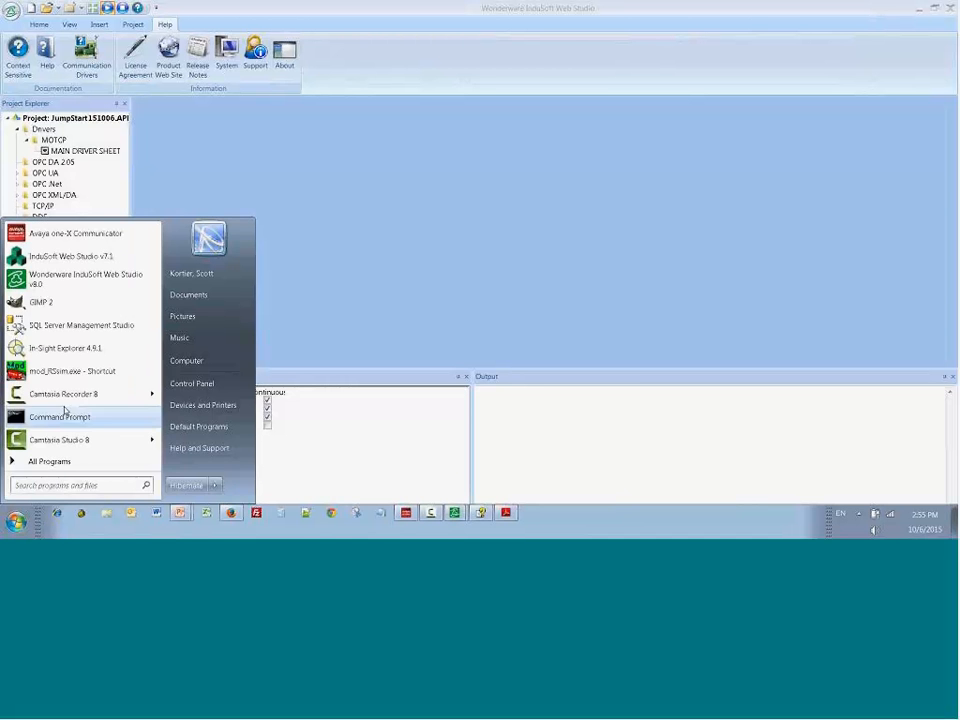
pyautogui.click(62, 371)
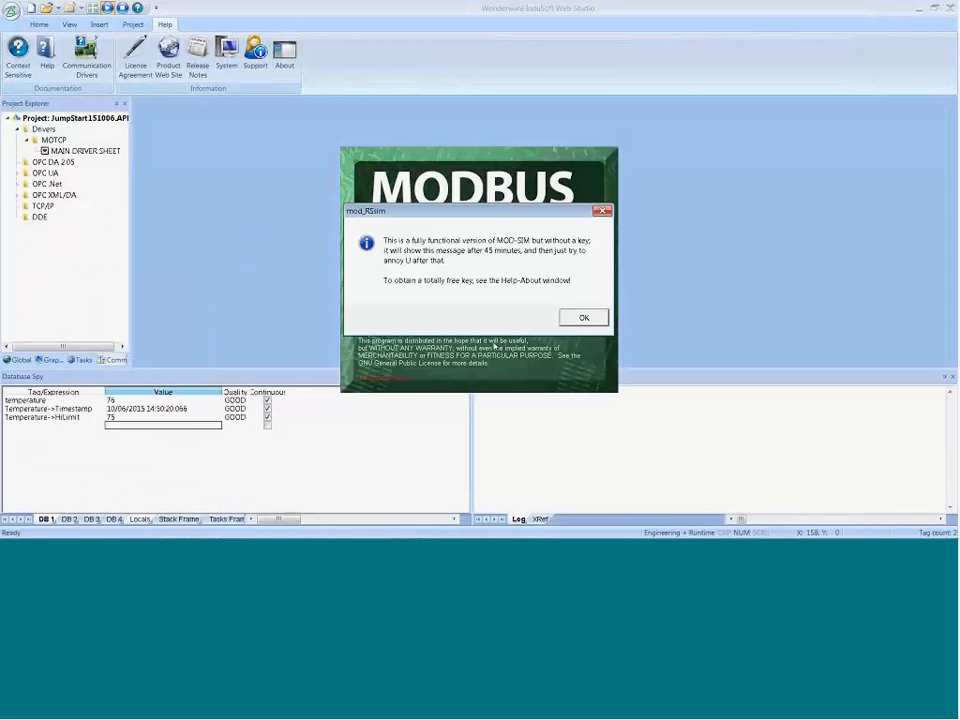
pyautogui.click(580, 320)
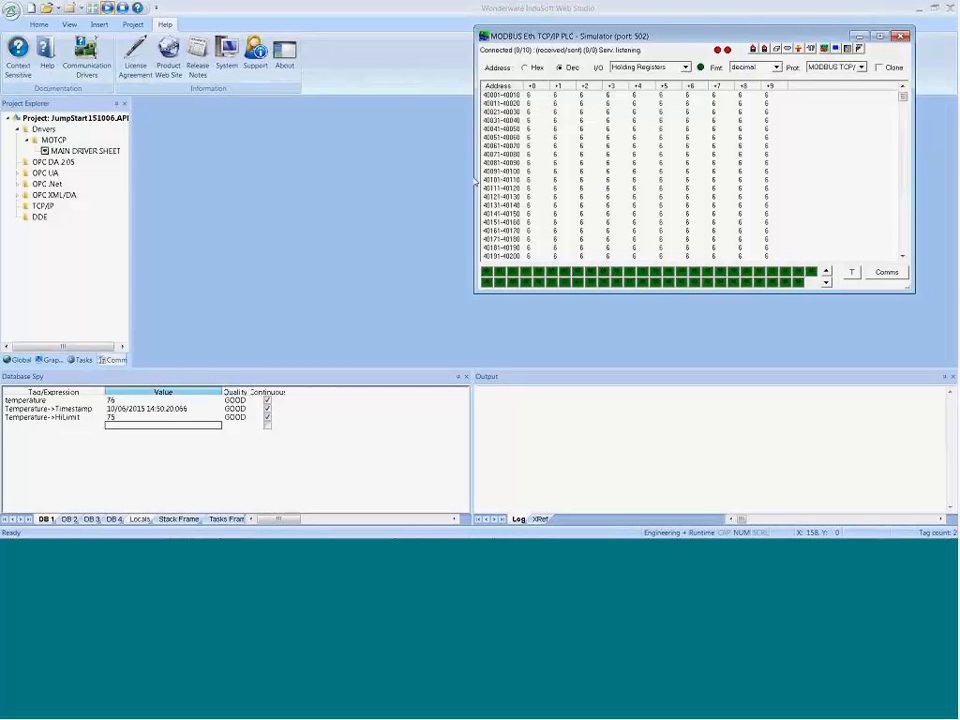
# Step: Keep the simulator window always on top, clear of the runtime display area, and restart the project
pyautogui.rightClick(580, 41)
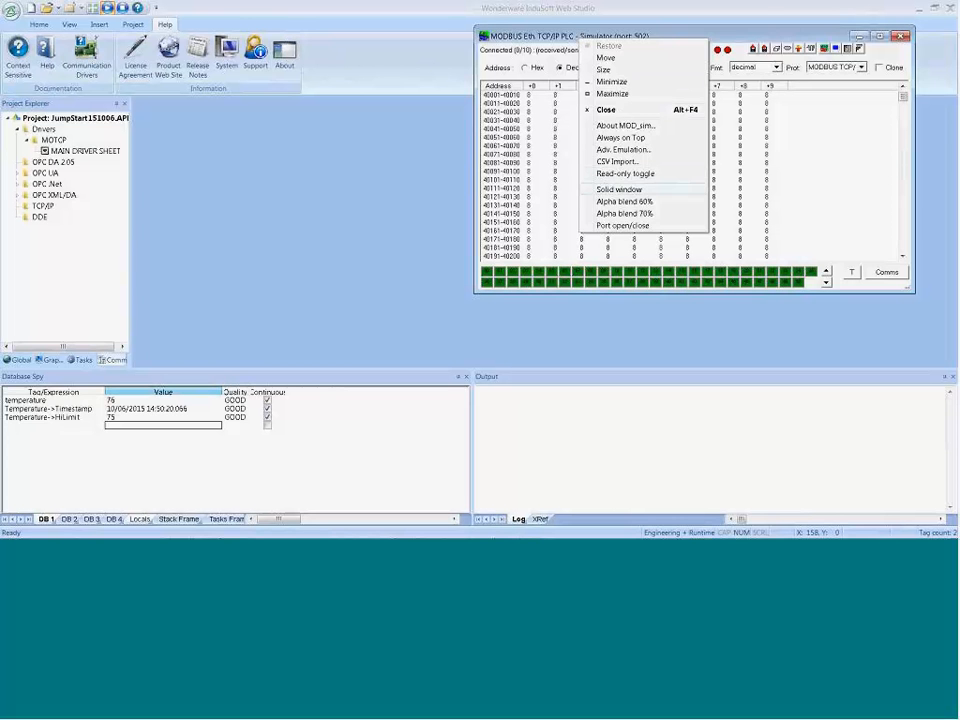
pyautogui.click(612, 138)
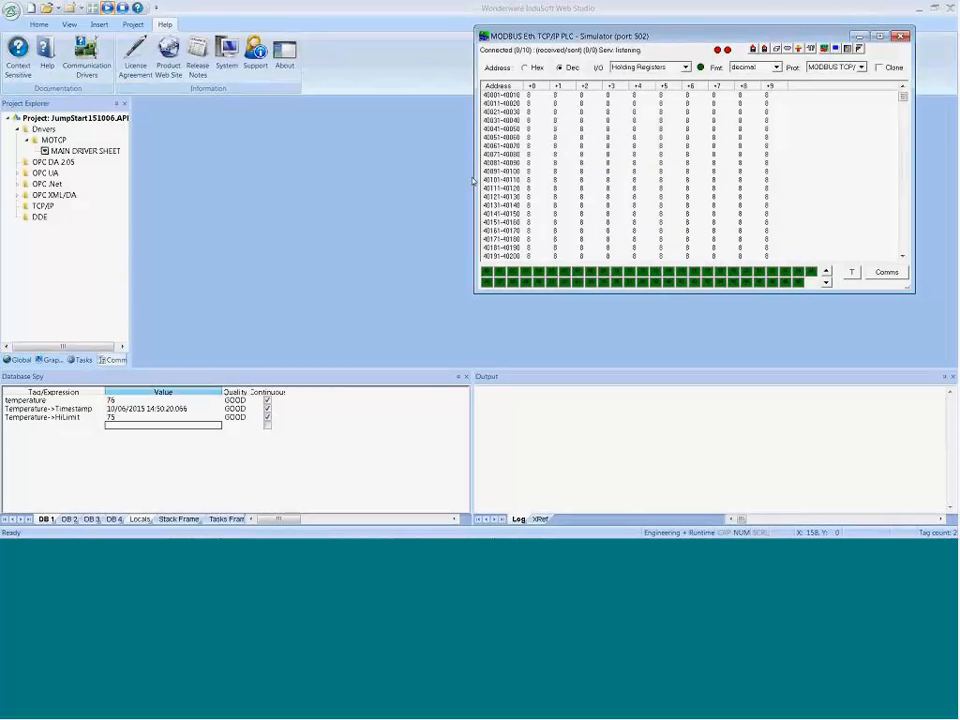
pyautogui.moveTo(622, 38); pyautogui.dragTo(696, 32)
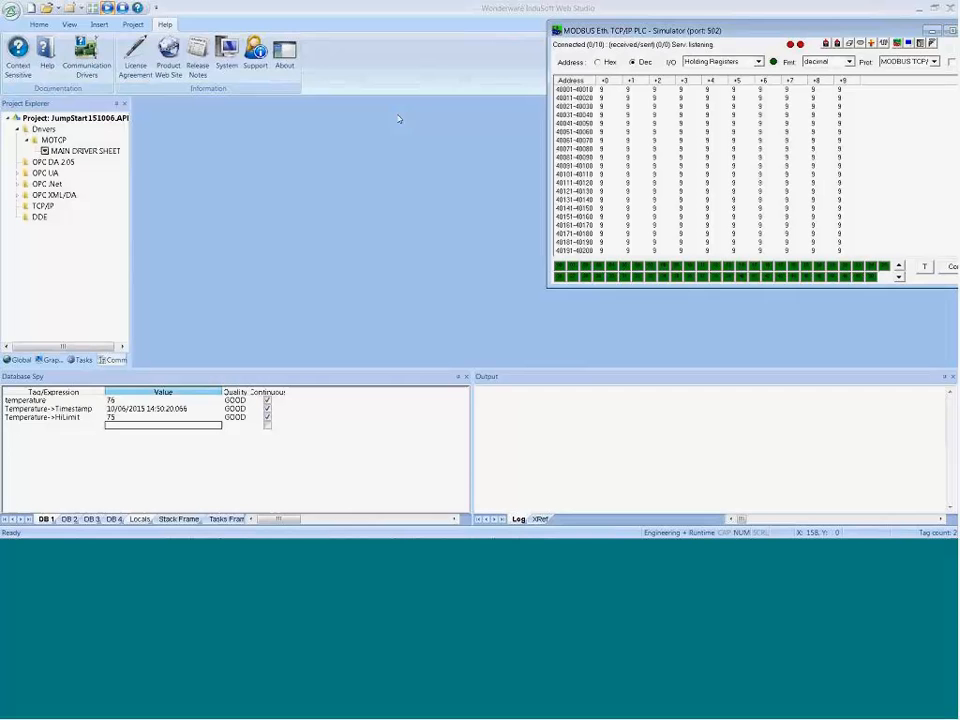
pyautogui.click(124, 10)
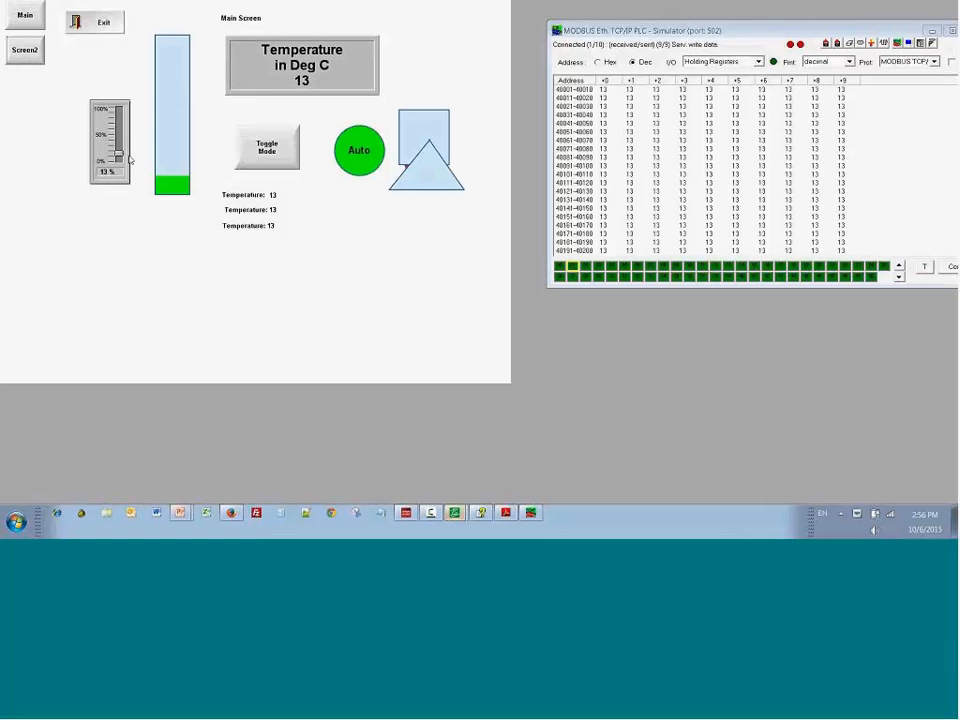
# Step: Set the simulator's holding register 400001 to 55 and lower the runtime screen's temperature slider to about 18%
pyautogui.doubleClick(606, 90)
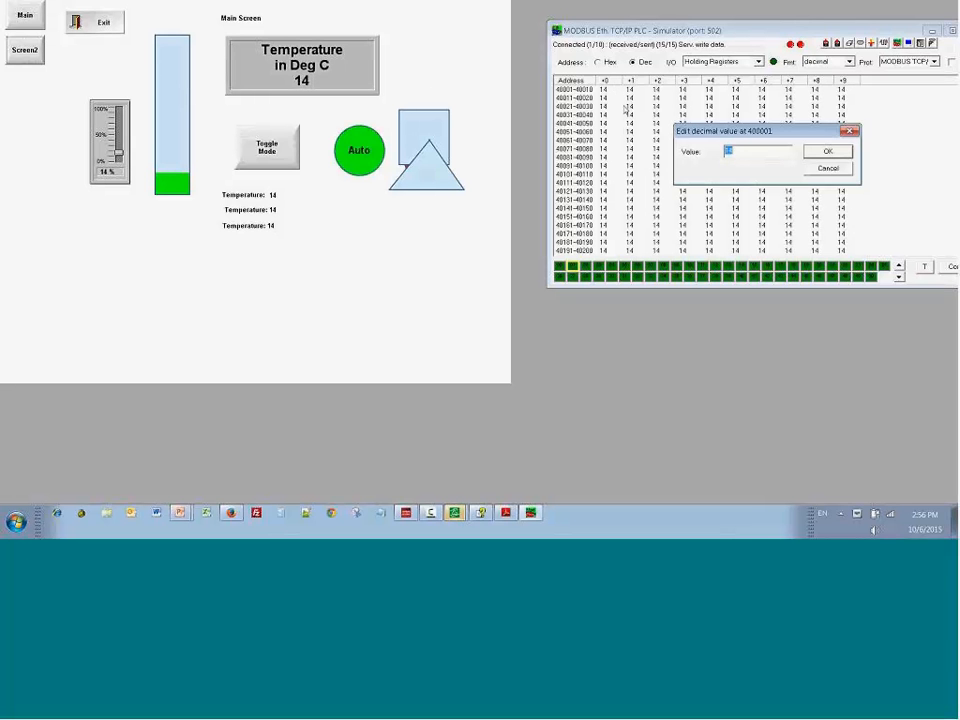
pyautogui.write('55')
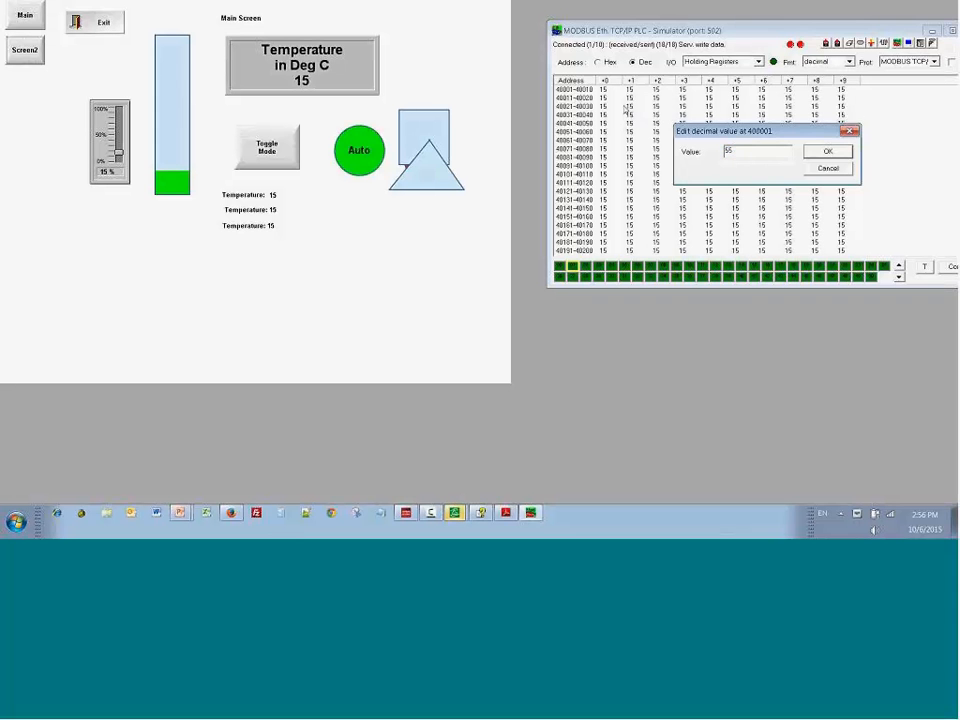
pyautogui.press('Return')
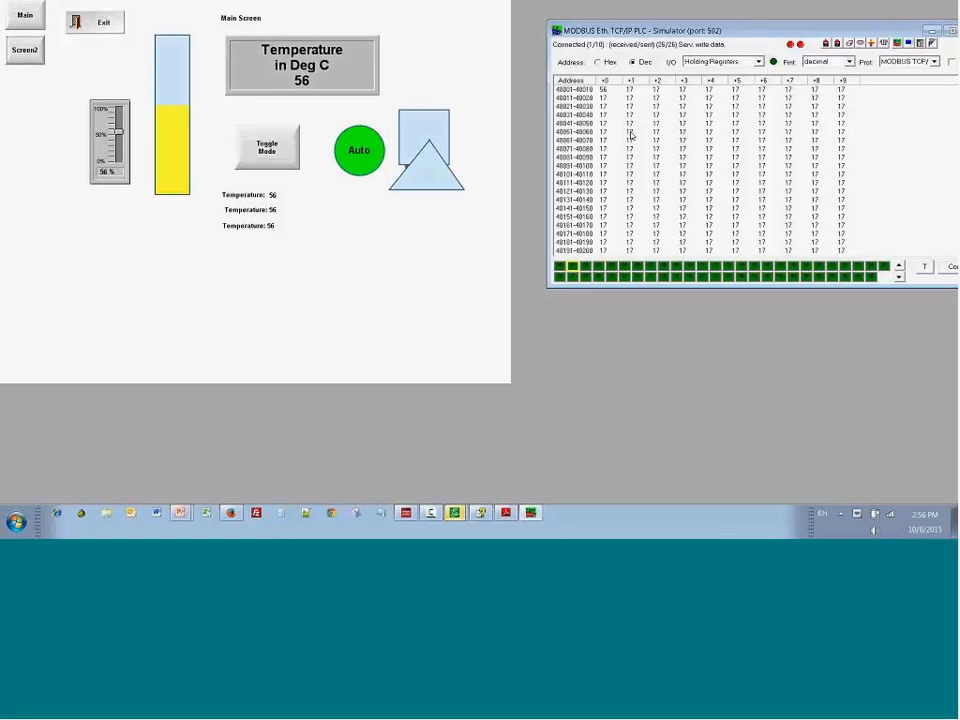
pyautogui.moveTo(119, 131); pyautogui.dragTo(119, 152)
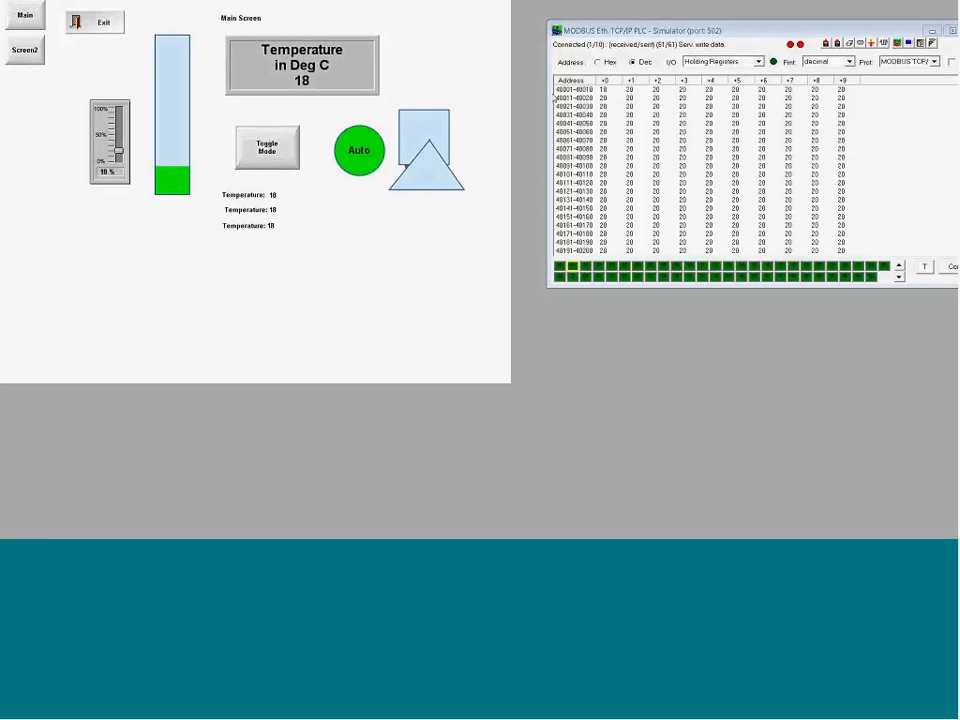
# Step: Return to the development environment and check the project's Viewer settings for showing ???? when quality is not GOOD
pyautogui.hotkey('alt', 'Tab')
pyautogui.hotkey('alt', 'Tab')
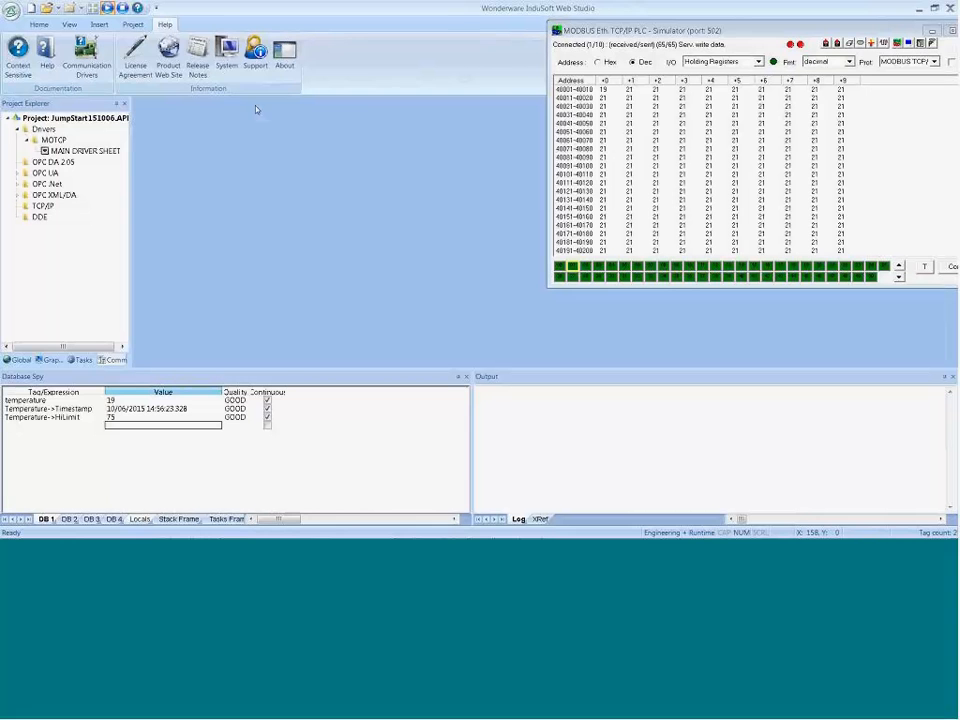
pyautogui.click(135, 26)
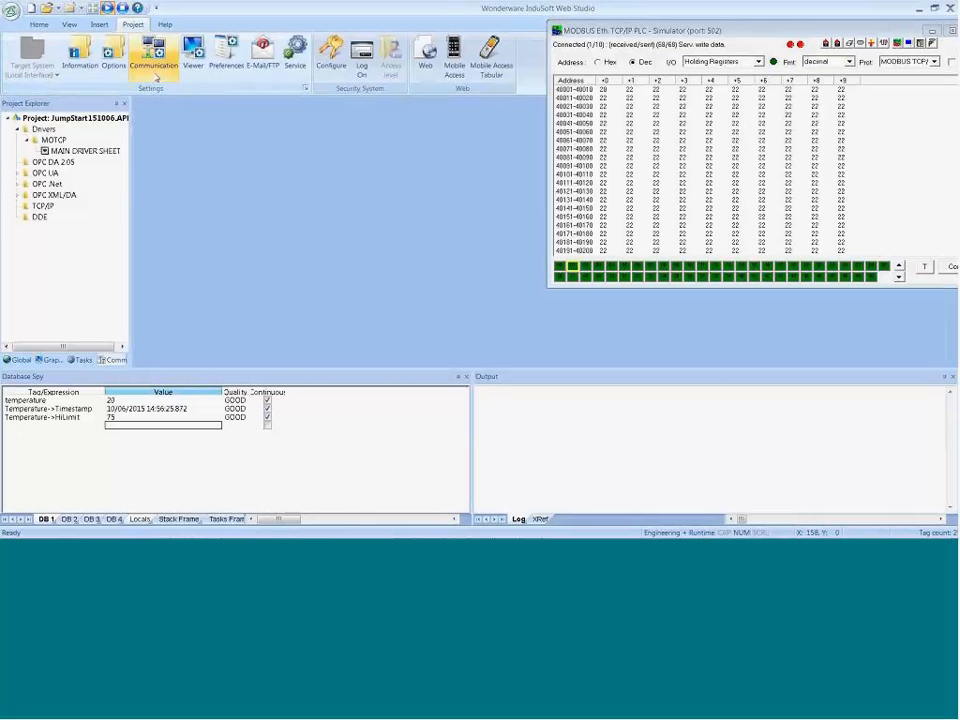
pyautogui.click(193, 52)
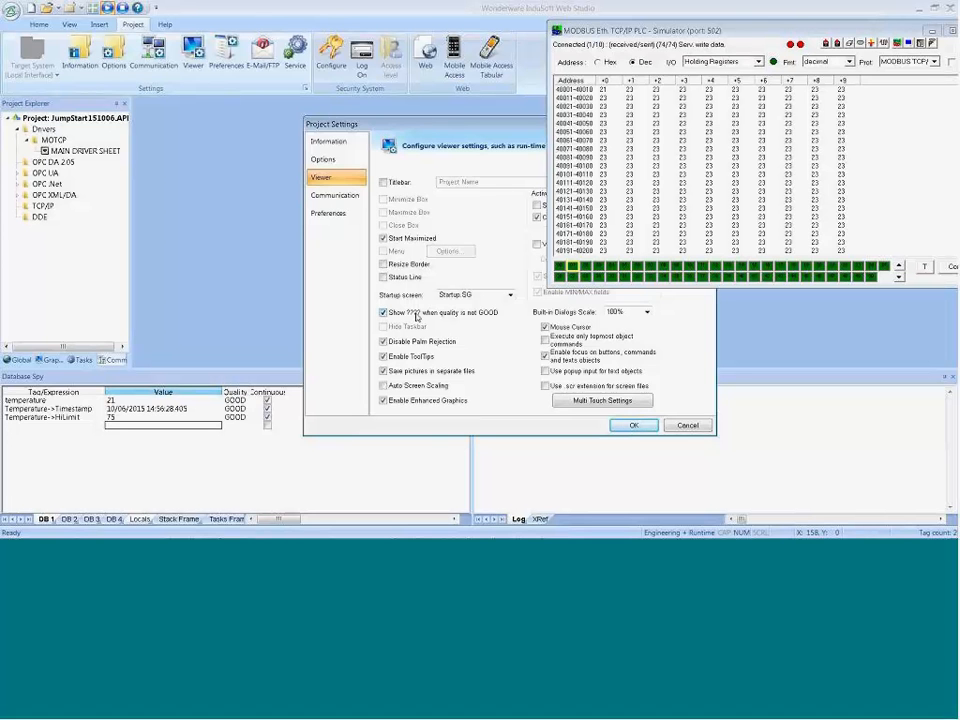
pyautogui.click(633, 425)
# Step: Bring the simulator window fully into view, return to the runtime screen and close the simulator to break communication
pyautogui.moveTo(630, 30); pyautogui.dragTo(541, 33)
pyautogui.hotkey('alt', 'Tab')
pyautogui.hotkey('alt', 'Tab')
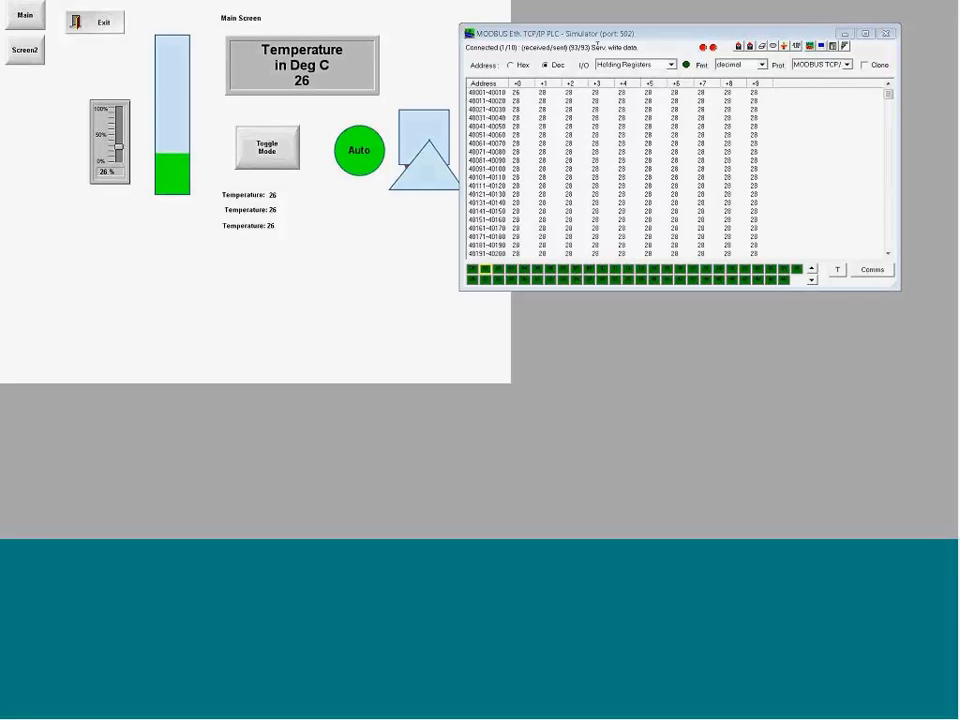
pyautogui.click(881, 40)
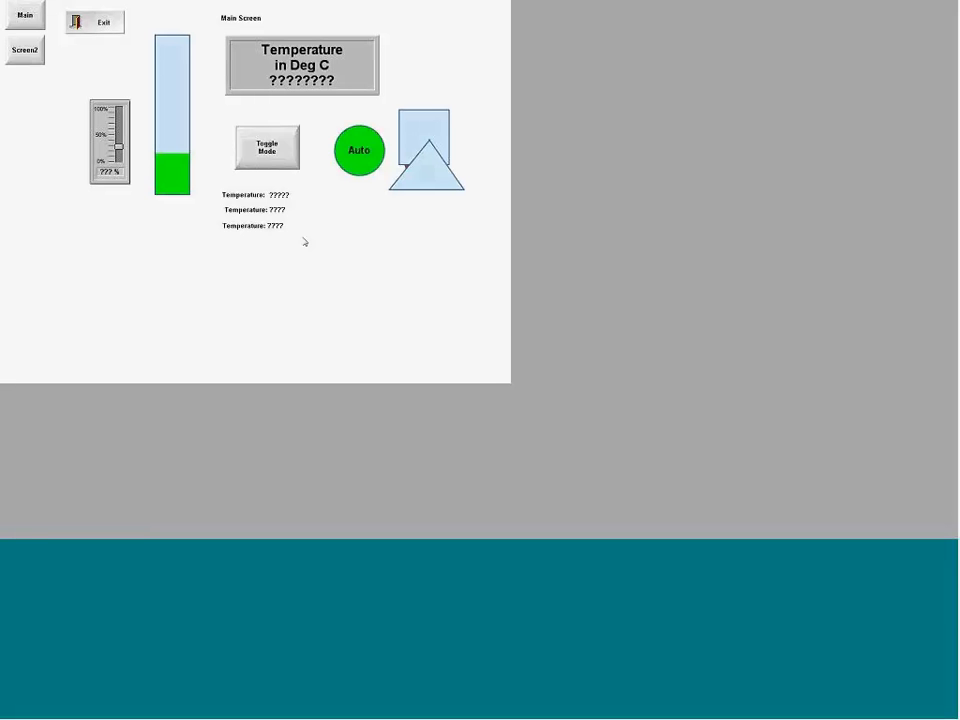
# Step: Return to the development environment, reopen the MOTCP main driver sheet and review its I/O Address column
pyautogui.hotkey('alt', 'Tab')
pyautogui.hotkey('alt', 'Tab')
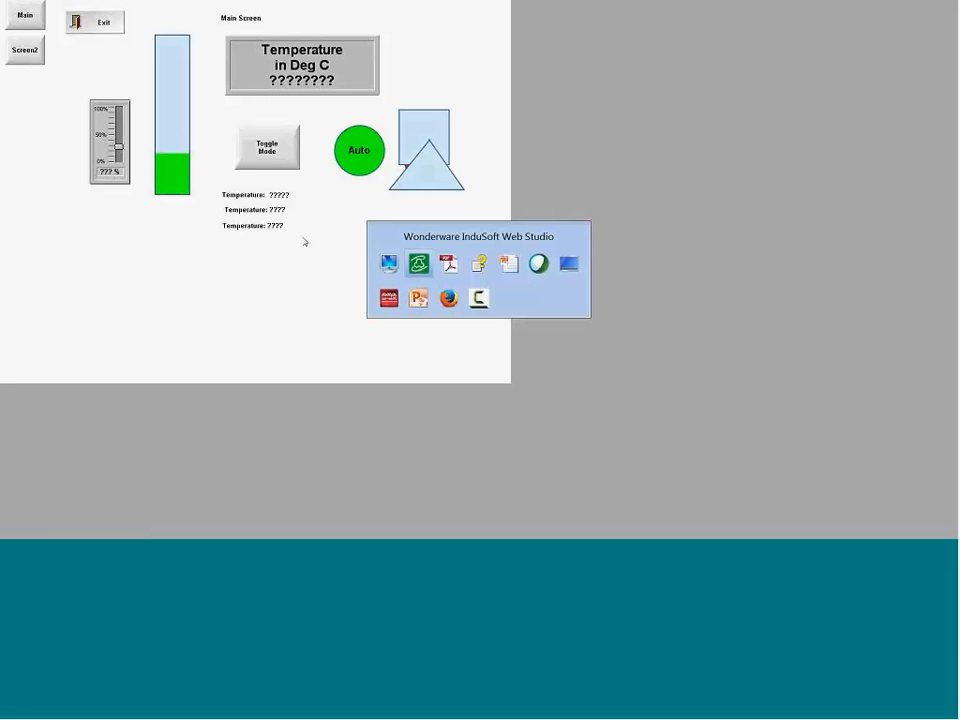
pyautogui.hotkey('alt', 'Tab')
pyautogui.hotkey('alt', 'Tab')
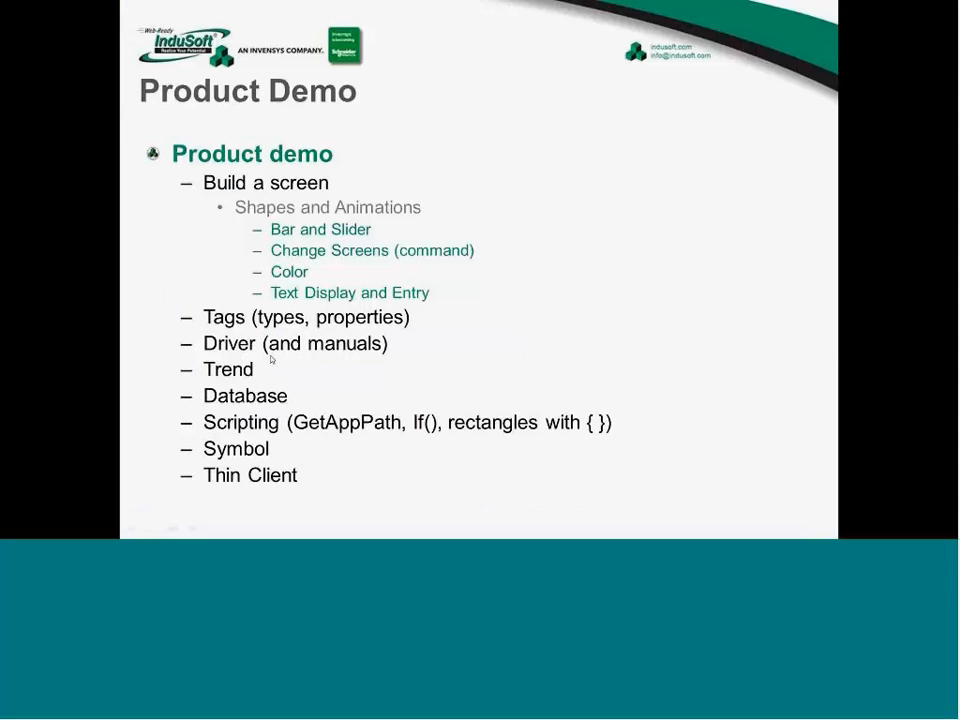
pyautogui.hotkey('alt', 'Tab')
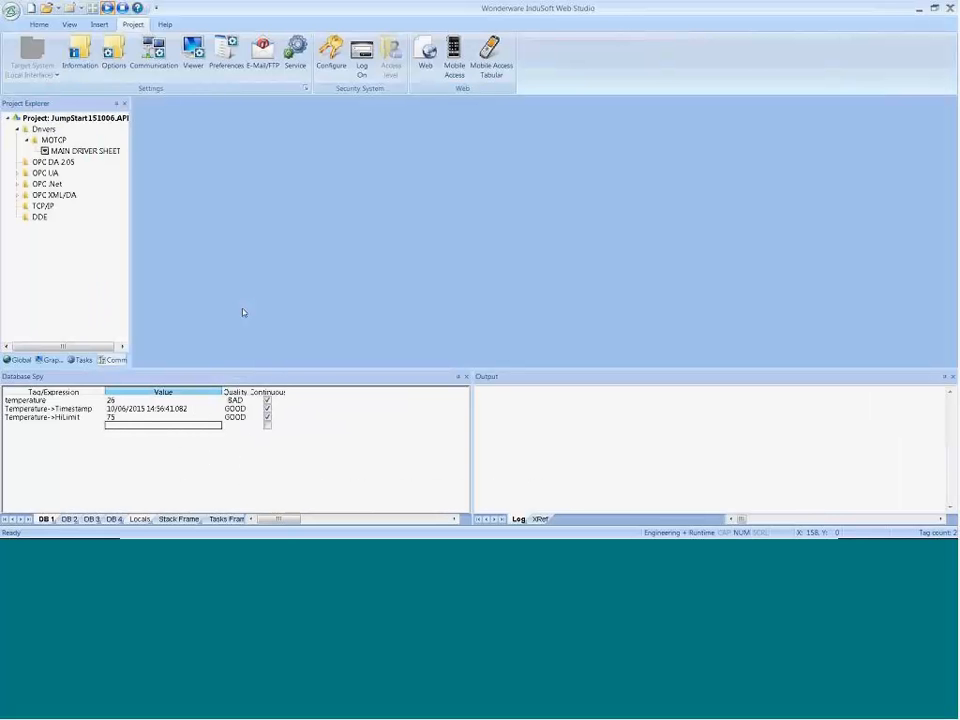
pyautogui.doubleClick(80, 151)
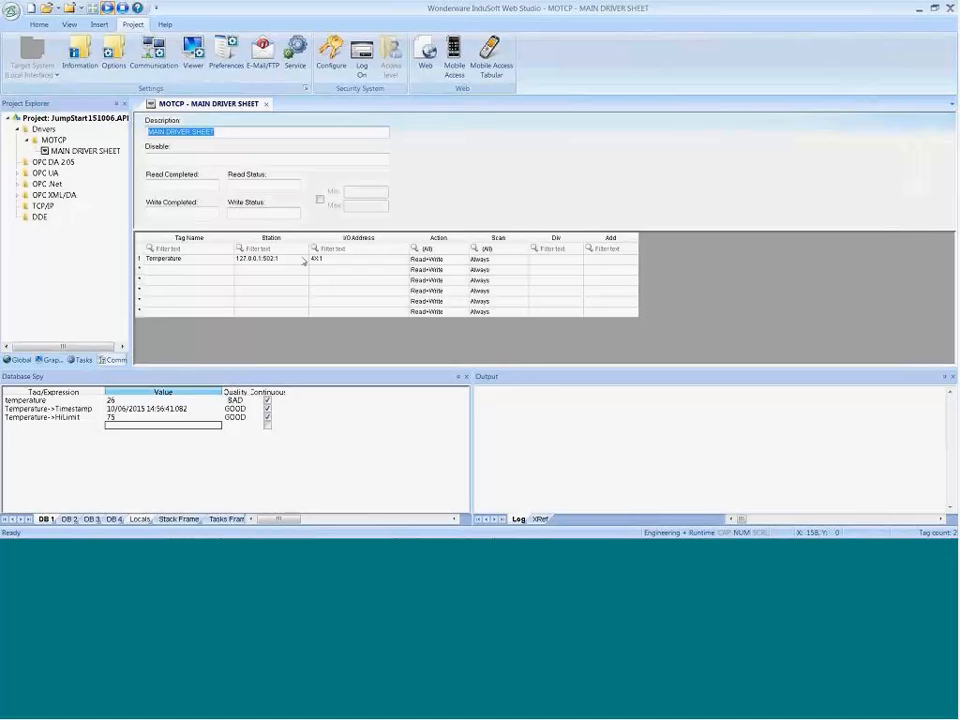
pyautogui.click(324, 271)
pyautogui.moveTo(326, 279); pyautogui.dragTo(327, 302)
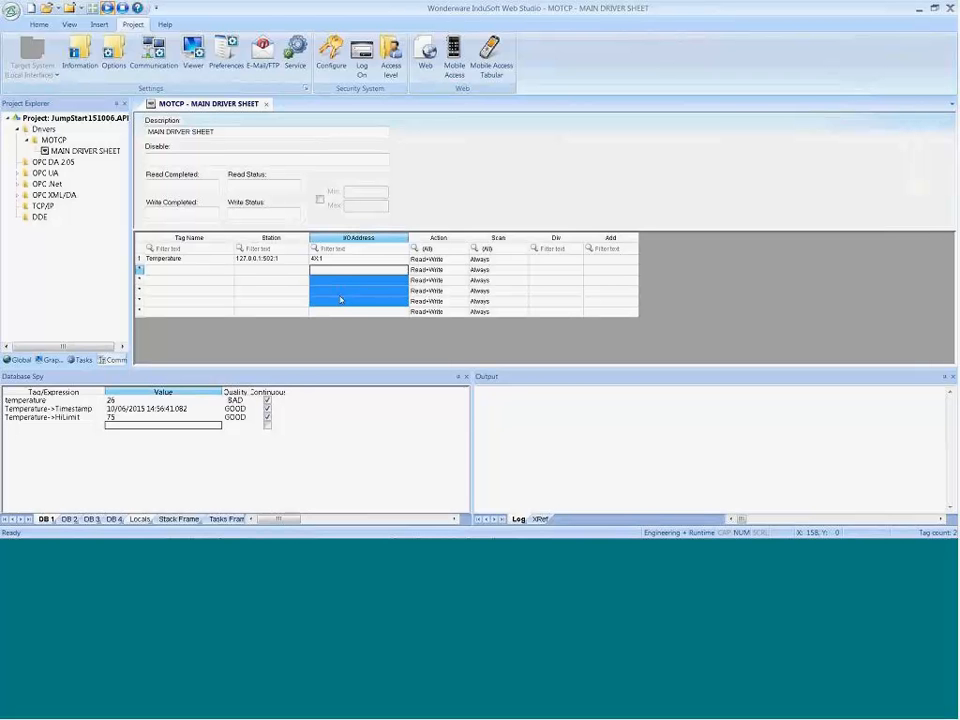
pyautogui.click(322, 225)
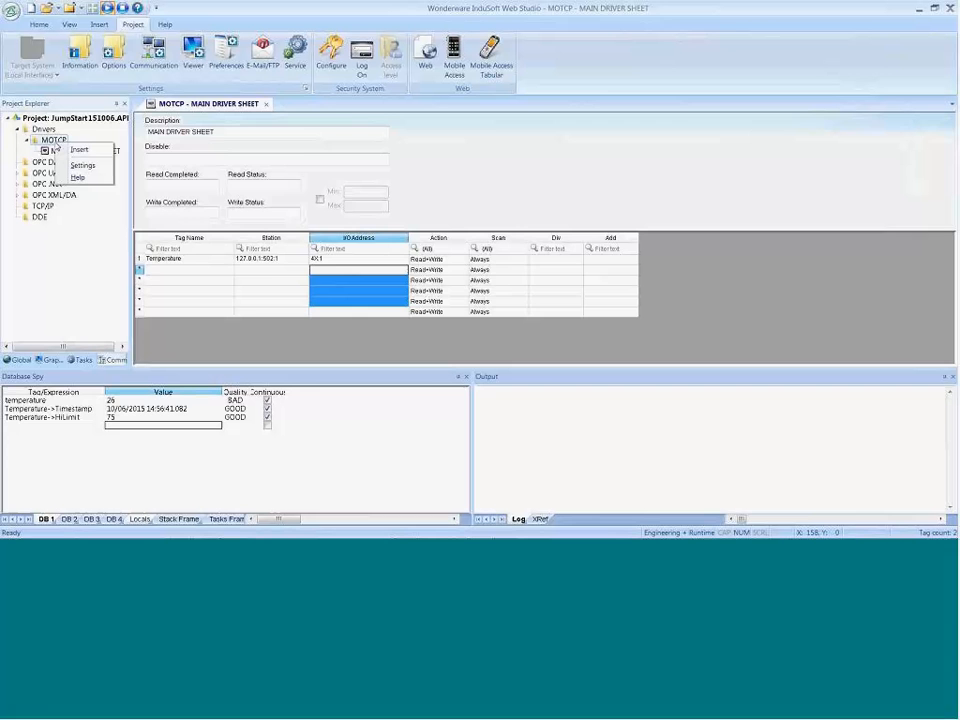
# Step: Insert a new driver sheet under the MOTCP driver and compare its fields with the main driver sheet
pyautogui.click(76, 150)
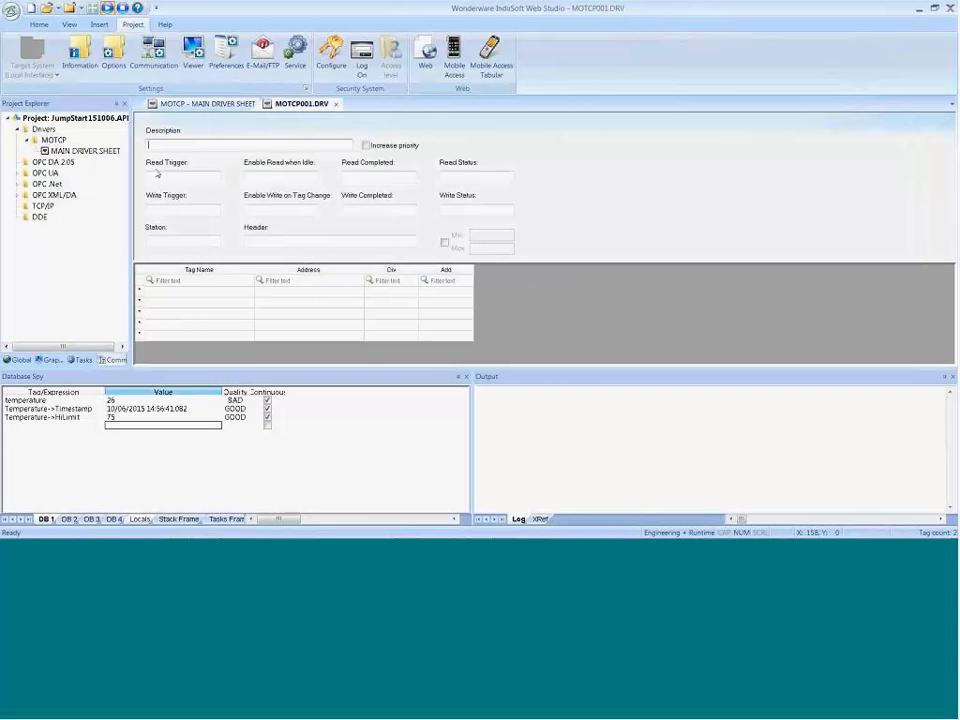
pyautogui.click(232, 104)
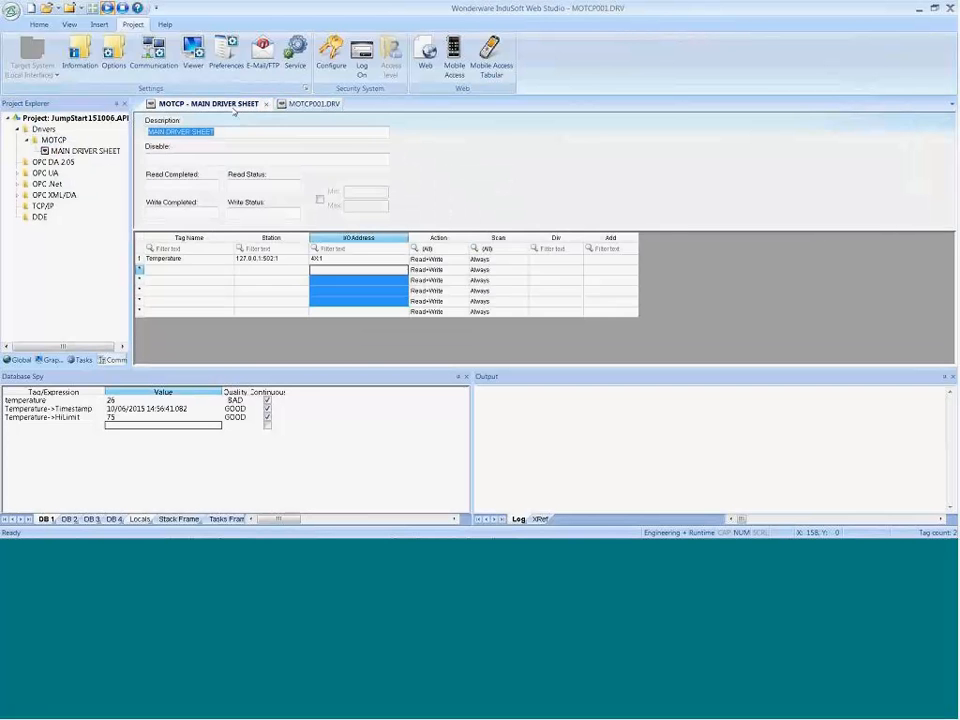
pyautogui.click(310, 104)
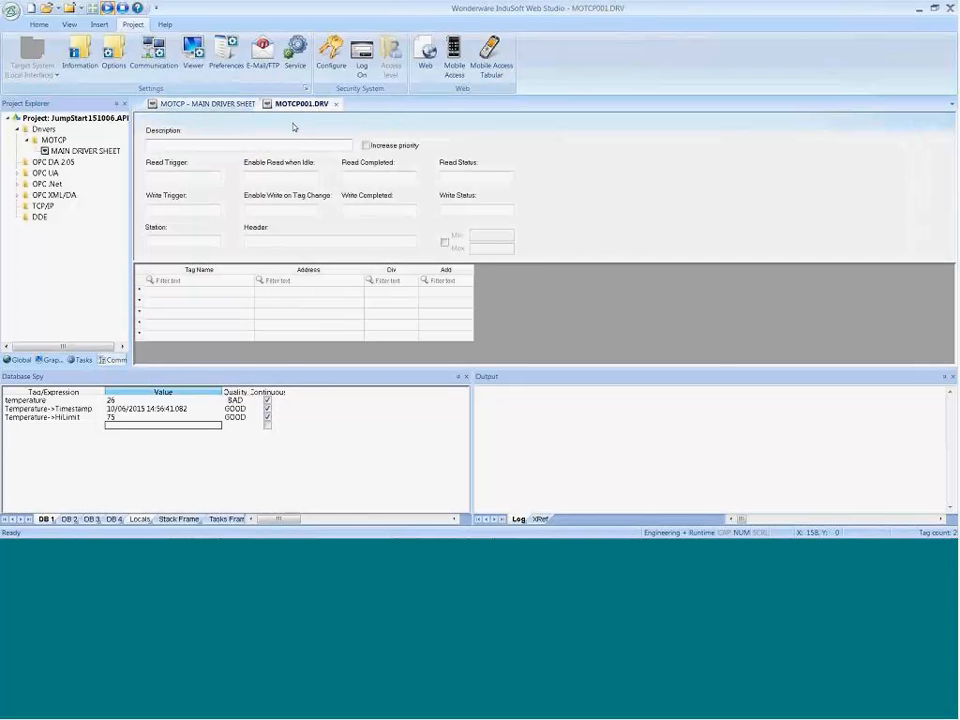
pyautogui.click(201, 103)
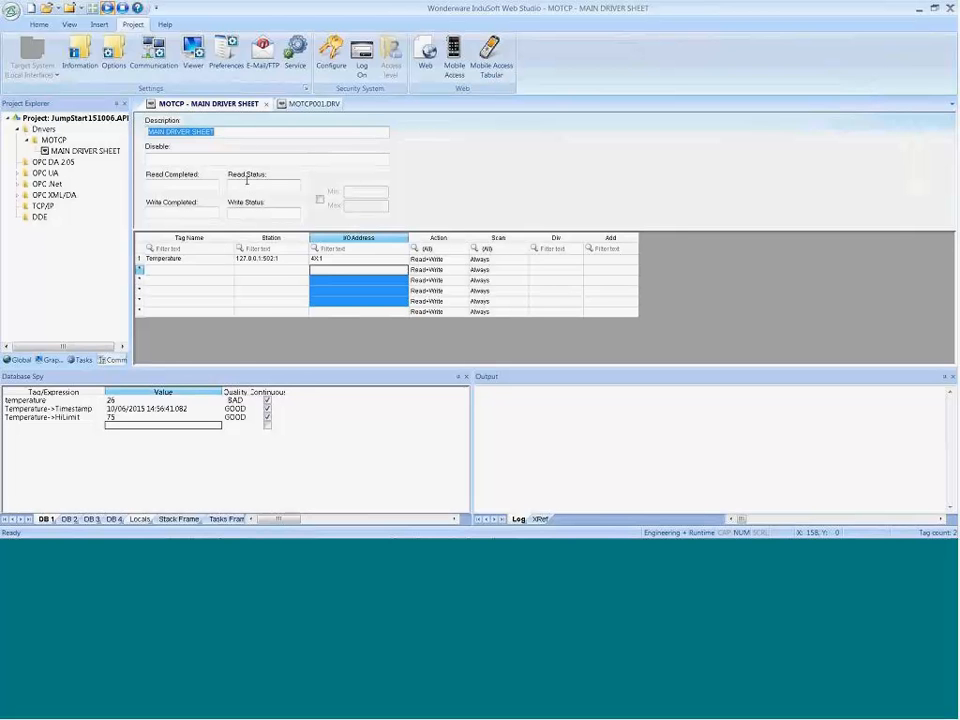
pyautogui.click(234, 187)
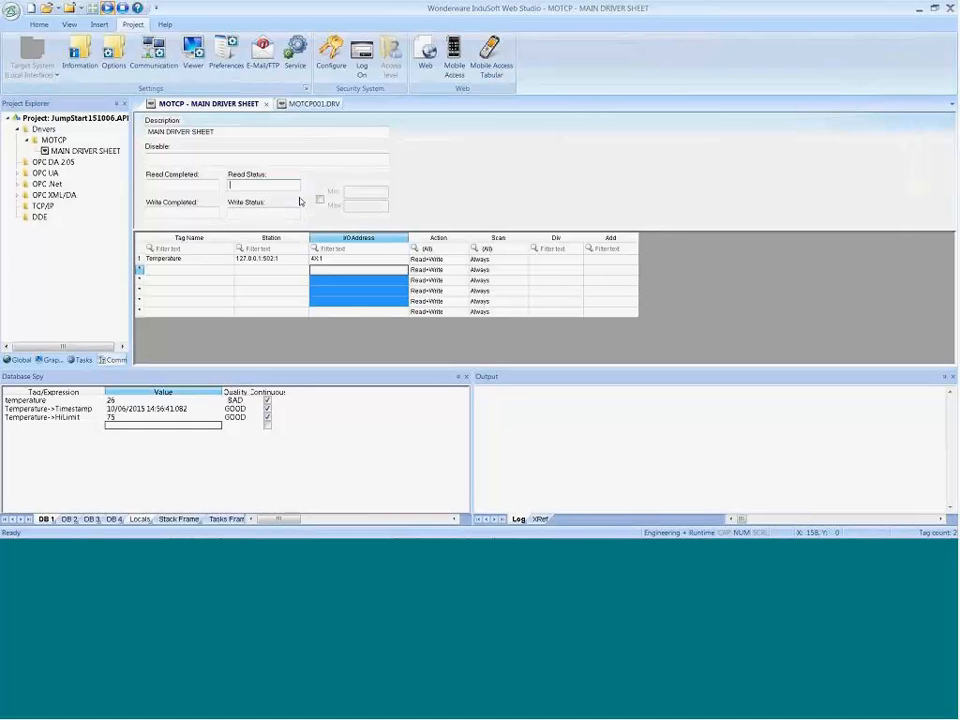
pyautogui.click(314, 104)
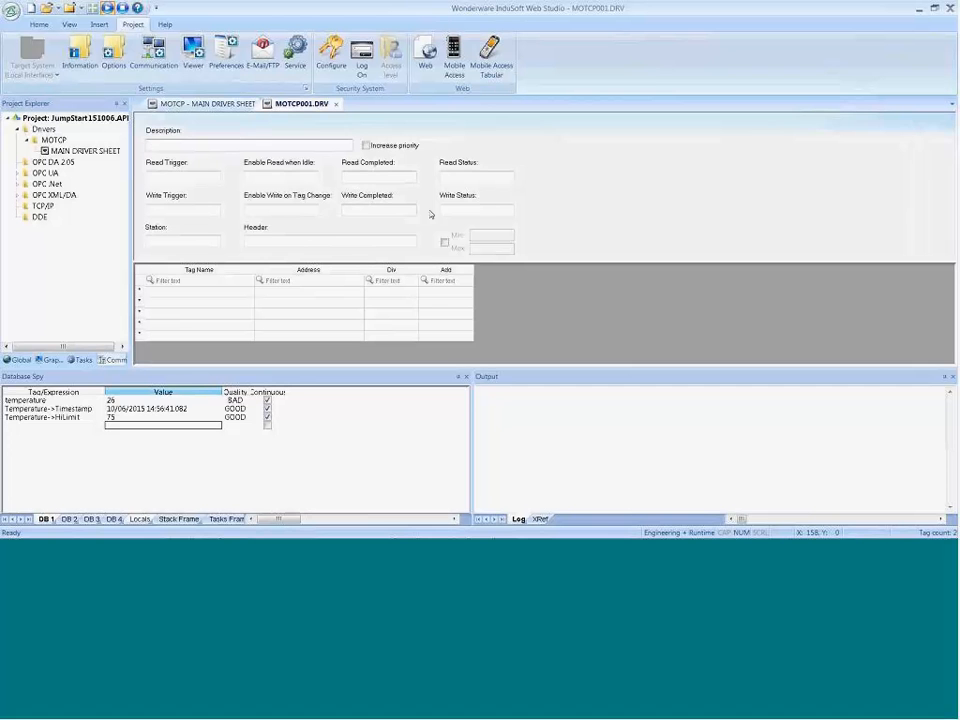
# Step: Examine the Read Trigger, Enable Read when Idle and Enable Write on Tag Change fields of the new driver sheet
pyautogui.click(185, 176)
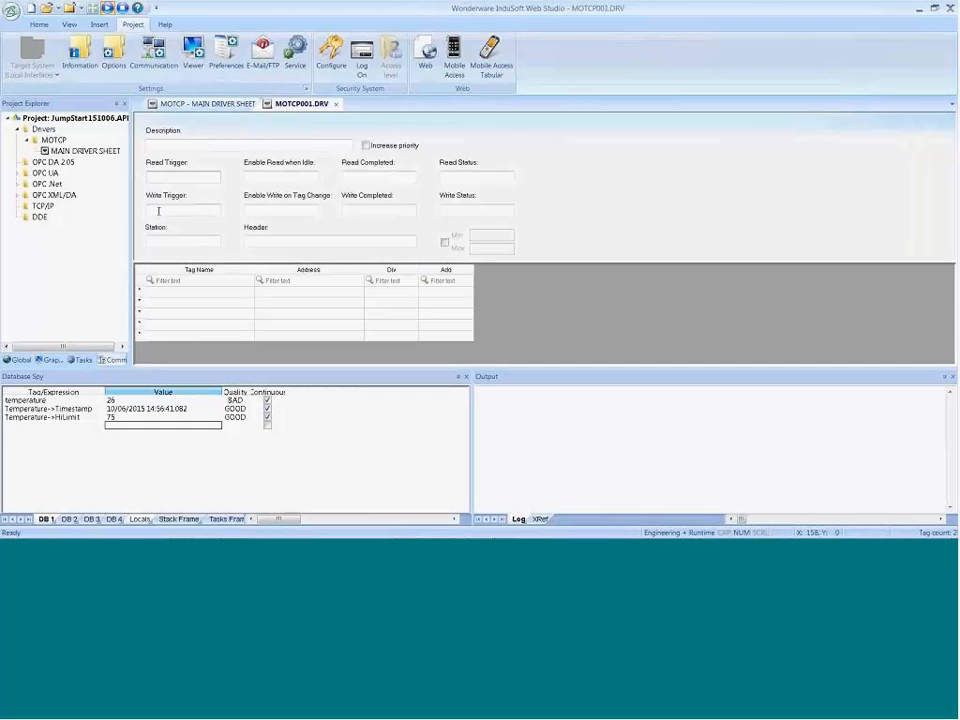
pyautogui.press('Tab')
pyautogui.click(259, 207)
pyautogui.click(164, 178)
# Step: Open the datasheet view of the system tags and look through the date and time tags usable as triggers
pyautogui.click(17, 359)
pyautogui.click(18, 184)
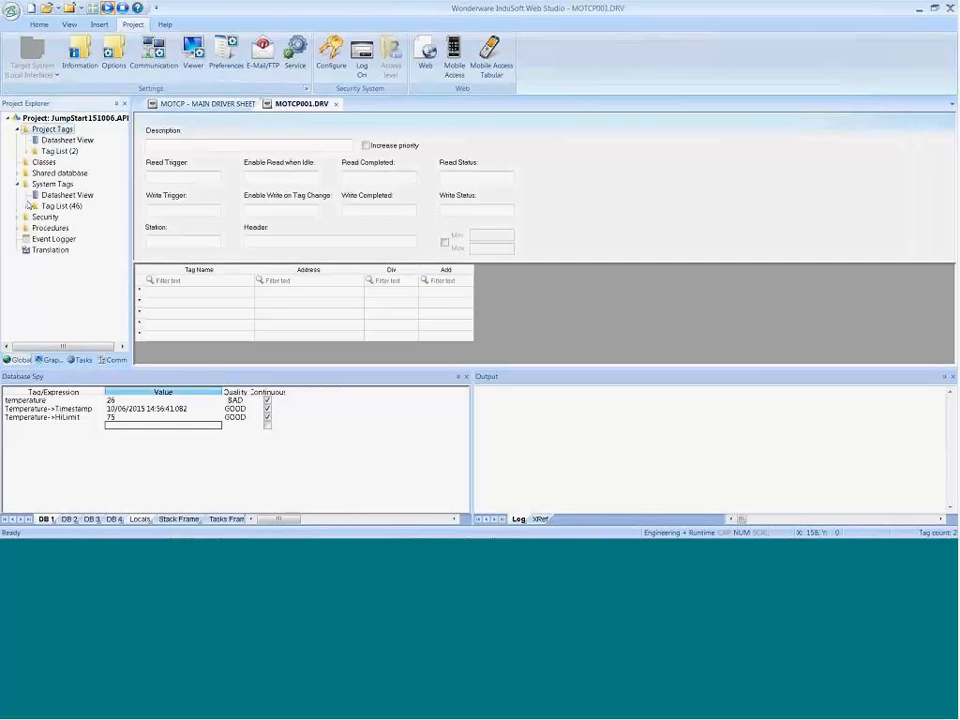
pyautogui.doubleClick(62, 195)
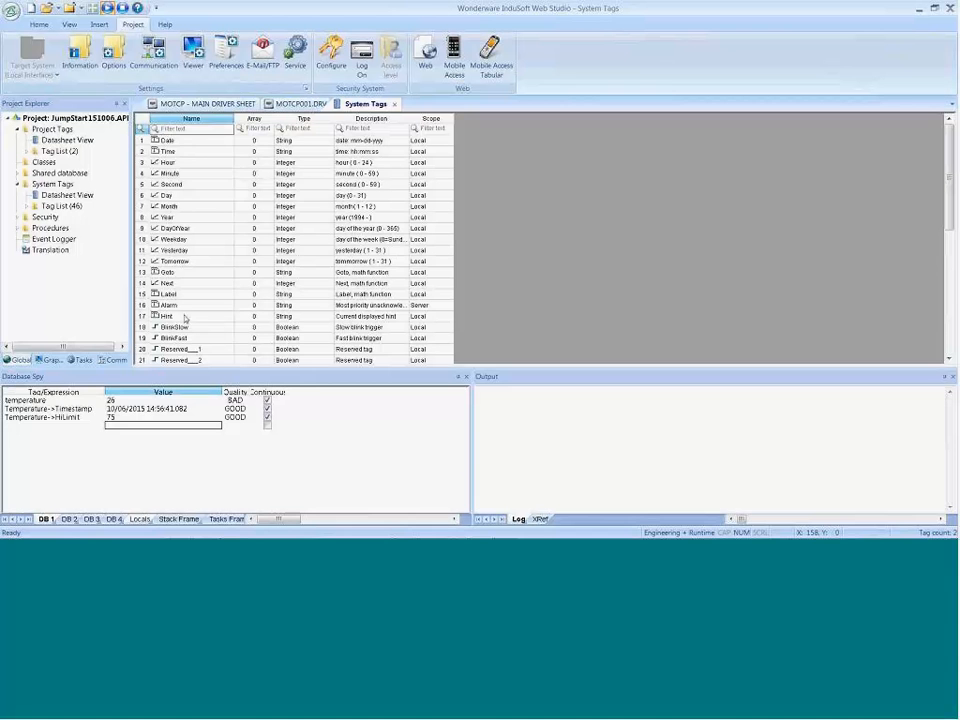
pyautogui.click(170, 187)
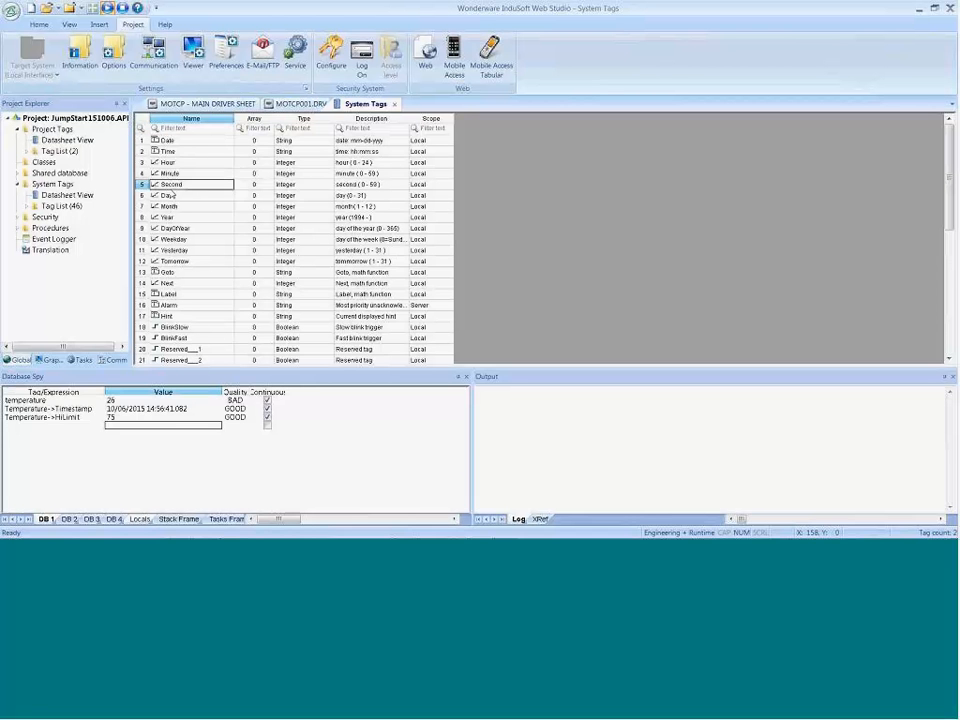
pyautogui.press('Up')
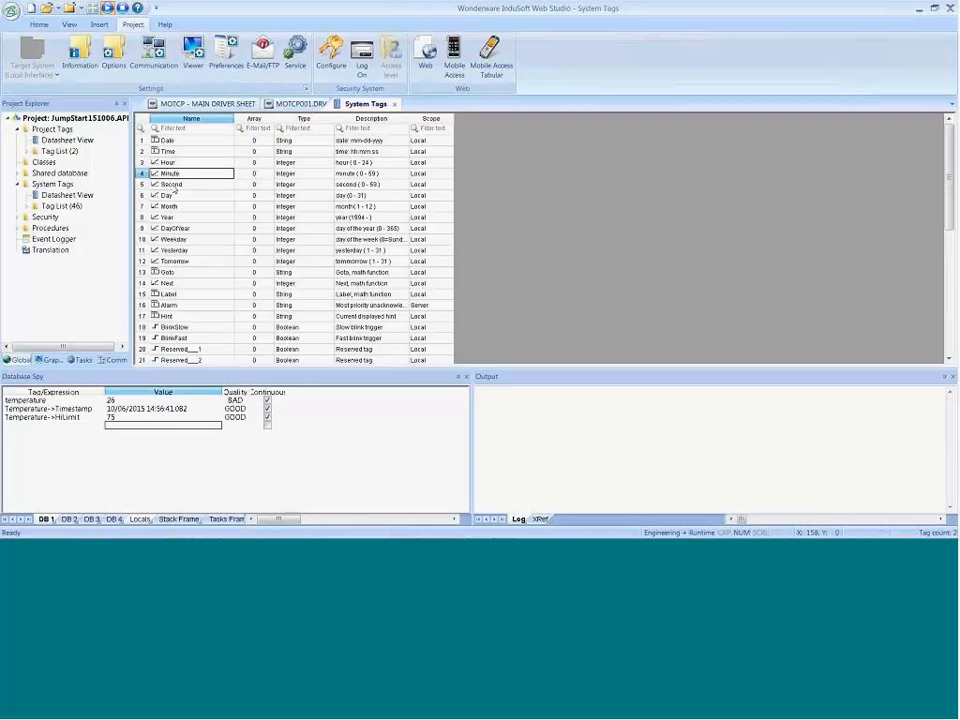
# Step: Add the Second system tag to the Database Spy watch list and compare it with the system clock
pyautogui.click(174, 187)
pyautogui.click(43, 427)
pyautogui.write('se')
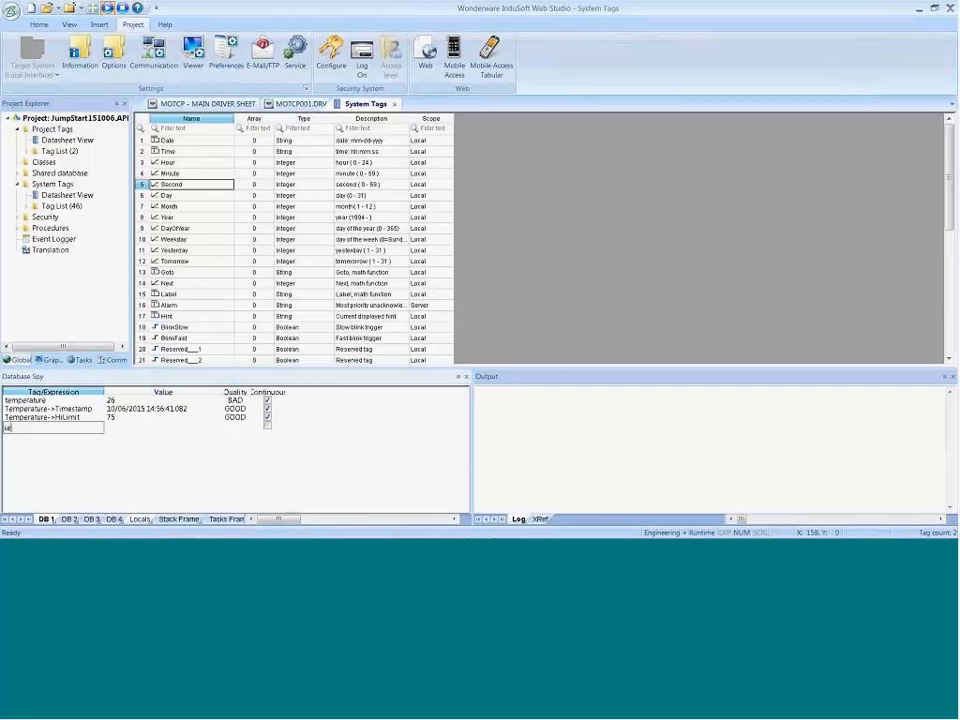
pyautogui.write('cond')
pyautogui.press('Return')
pyautogui.click(135, 427)
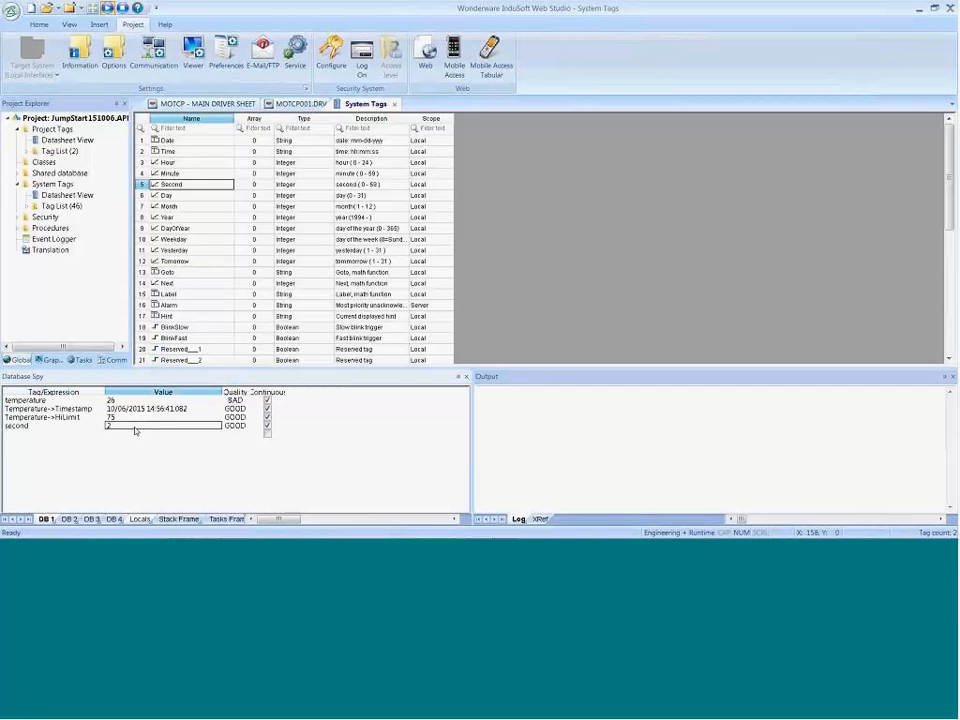
pyautogui.moveTo(872, 532)
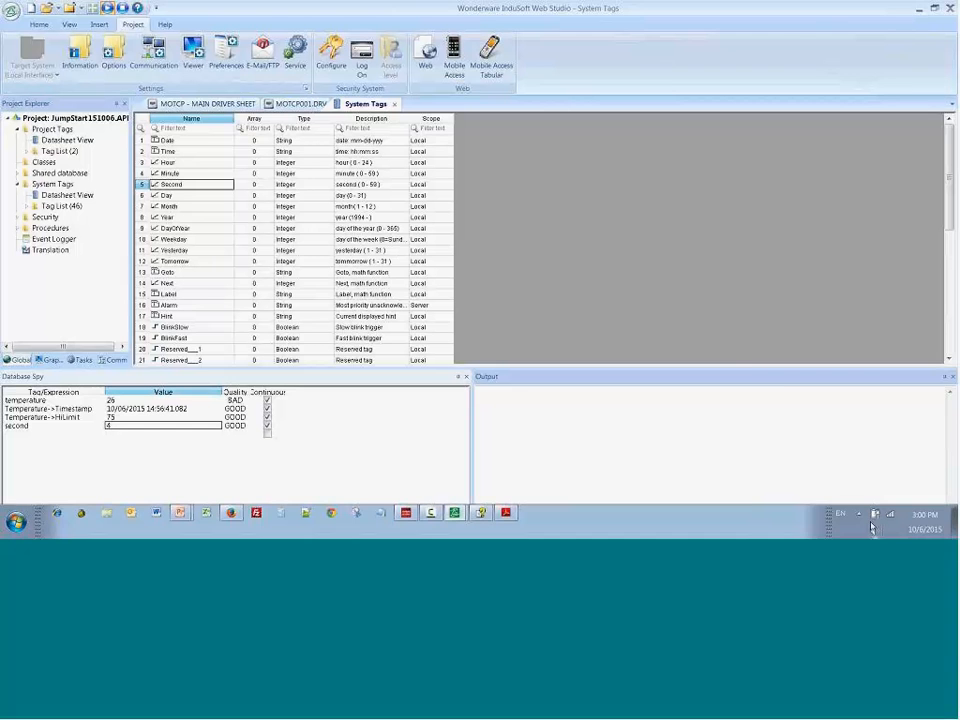
pyautogui.click(922, 520)
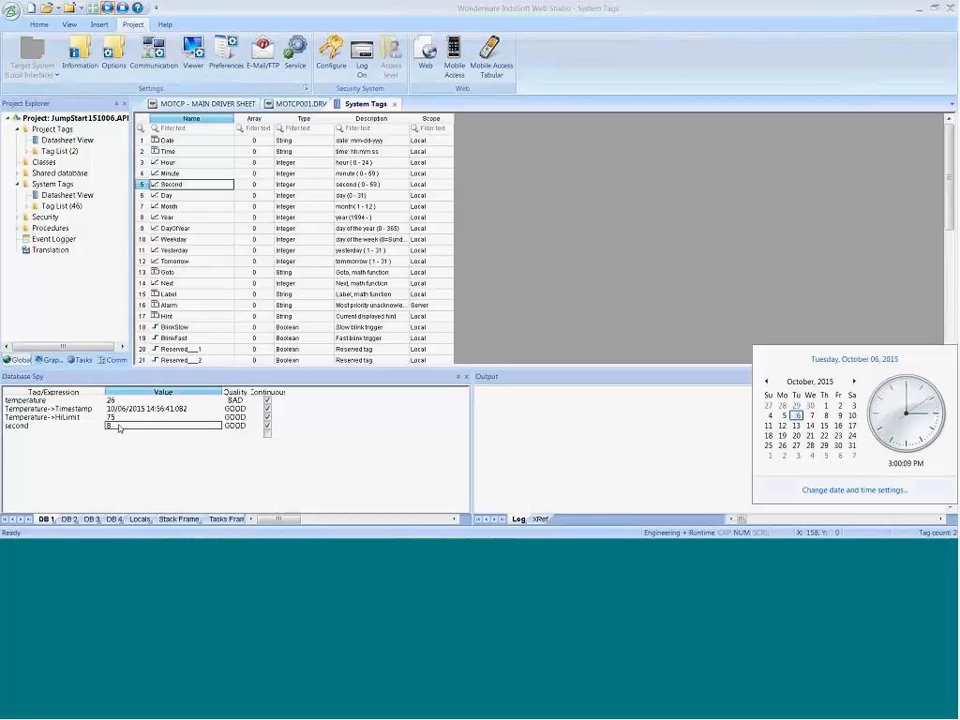
# Step: Try the system tags second and Minute as the Read Trigger of the MOTCP001 driver sheet
pyautogui.click(300, 104)
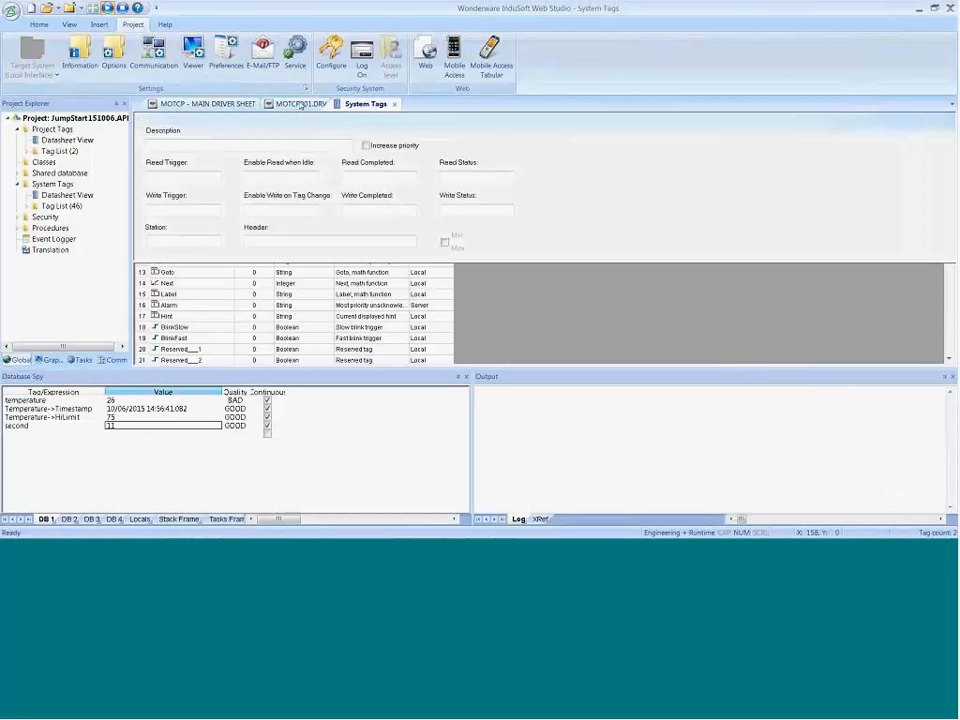
pyautogui.click(183, 176)
pyautogui.write('second')
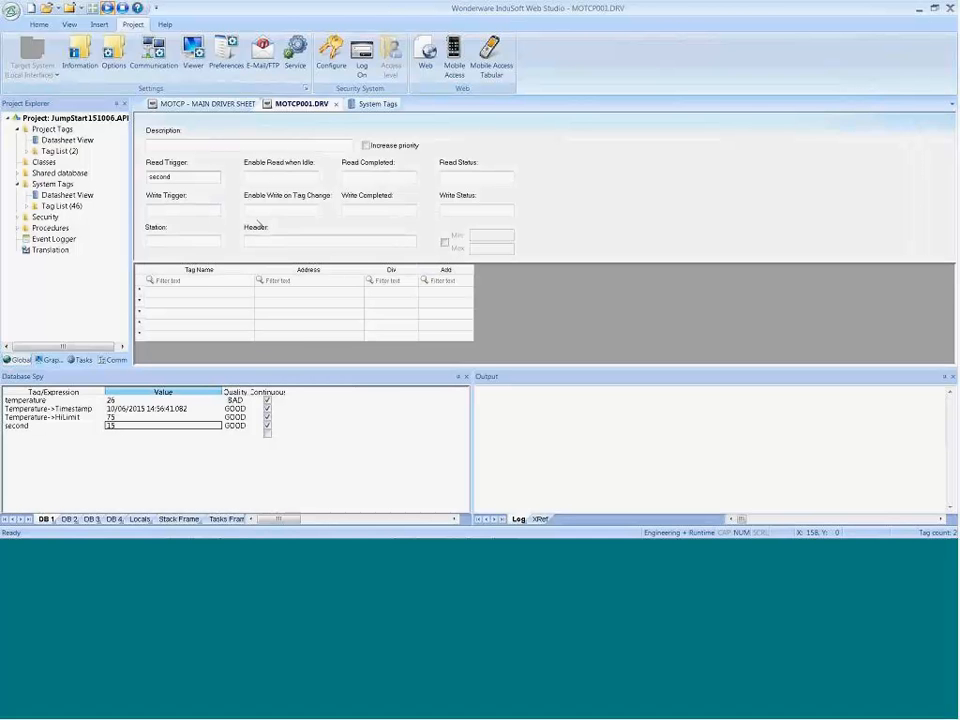
pyautogui.doubleClick(158, 177)
pyautogui.write('Minute')
# Step: Set the Read Trigger of the MOTCP001 driver sheet to RdTrigger, creating it as a new Integer tag
pyautogui.moveTo(178, 179); pyautogui.dragTo(113, 177)
pyautogui.write('1')
pyautogui.write('dTri')
pyautogui.write('gger')
pyautogui.press('Tab')
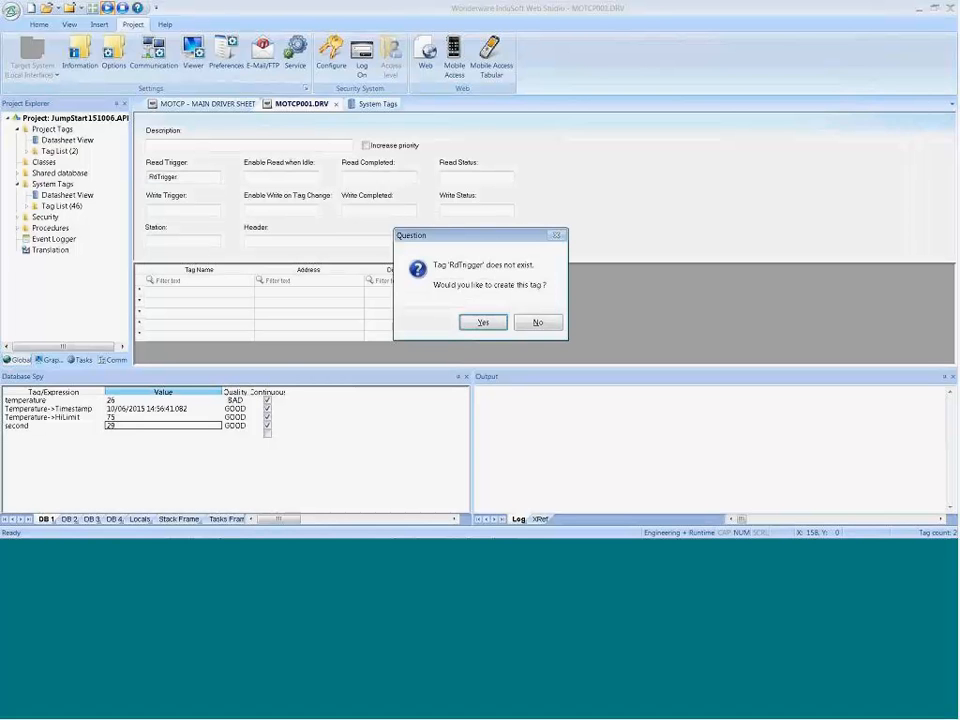
pyautogui.click(480, 322)
pyautogui.click(479, 264)
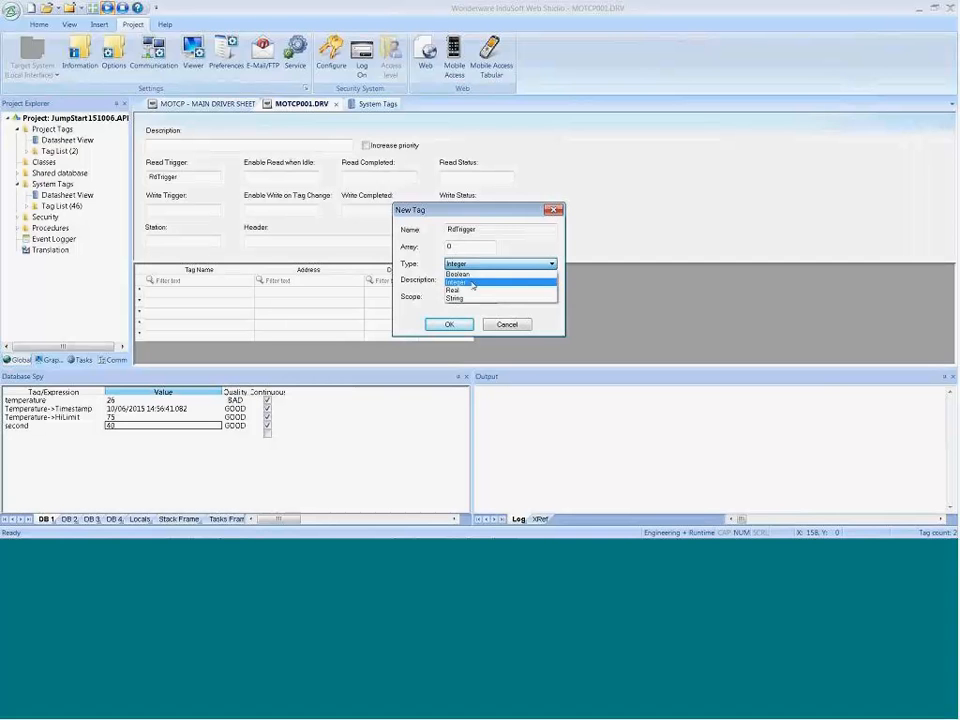
pyautogui.click(472, 284)
pyautogui.press('Return')
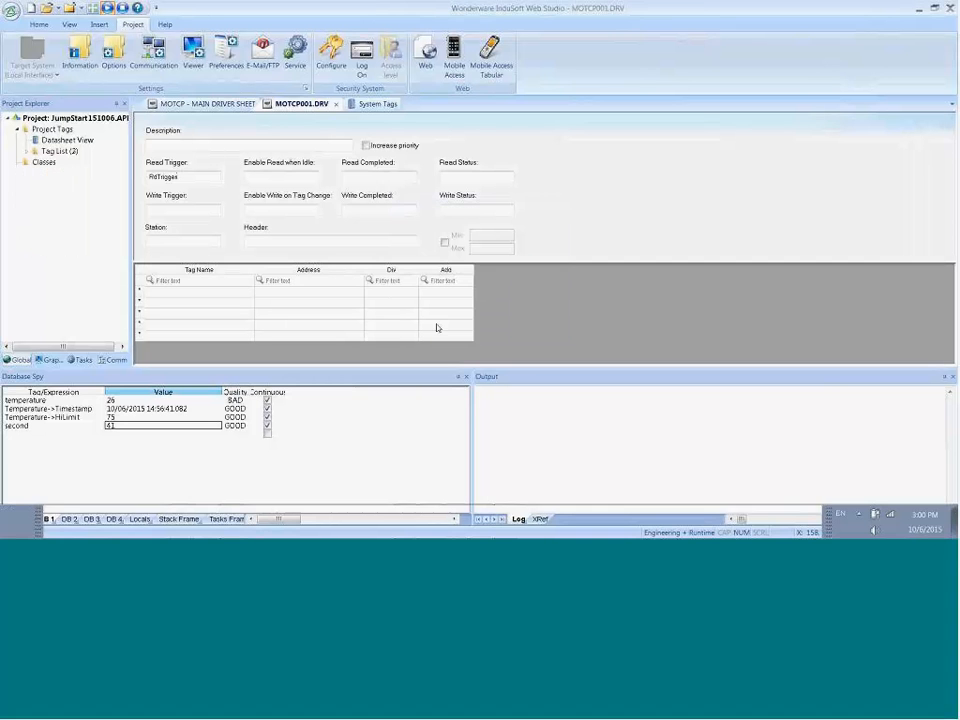
# Step: Insert a new Scheduler sheet in the project tasks and keep Clock as the first row's event type
pyautogui.click(80, 359)
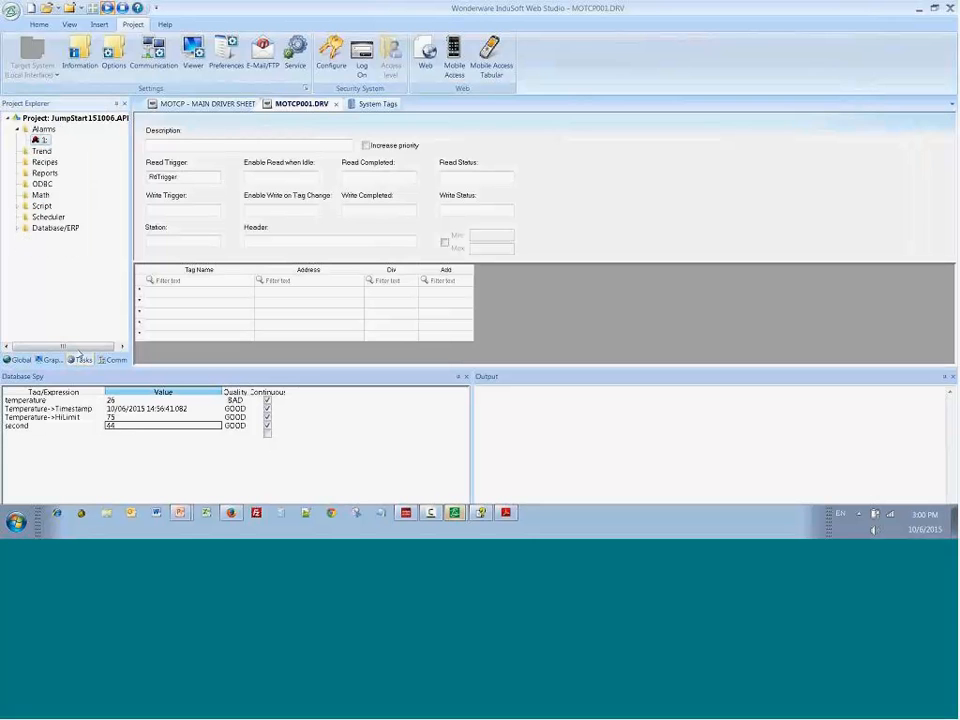
pyautogui.click(44, 218)
pyautogui.rightClick(44, 218)
pyautogui.click(63, 219)
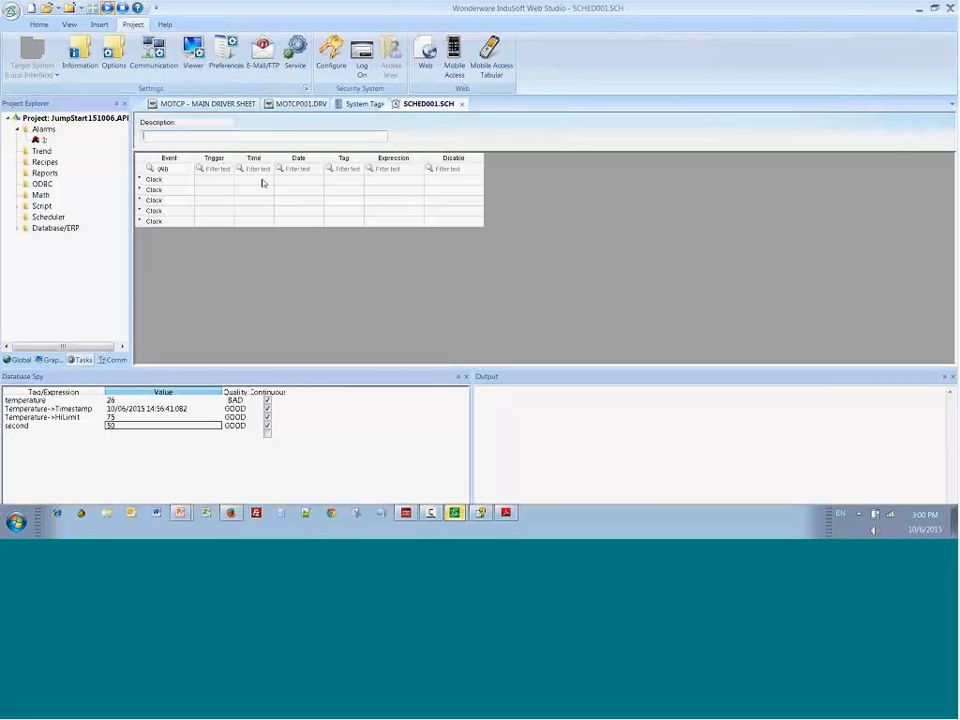
pyautogui.click(167, 184)
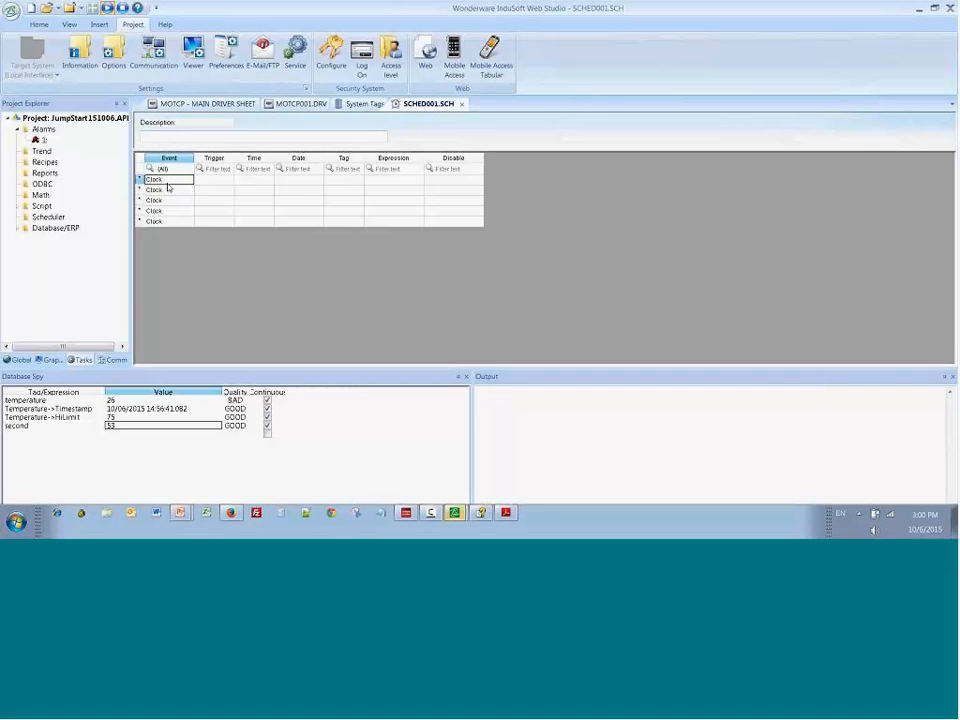
pyautogui.click(168, 185)
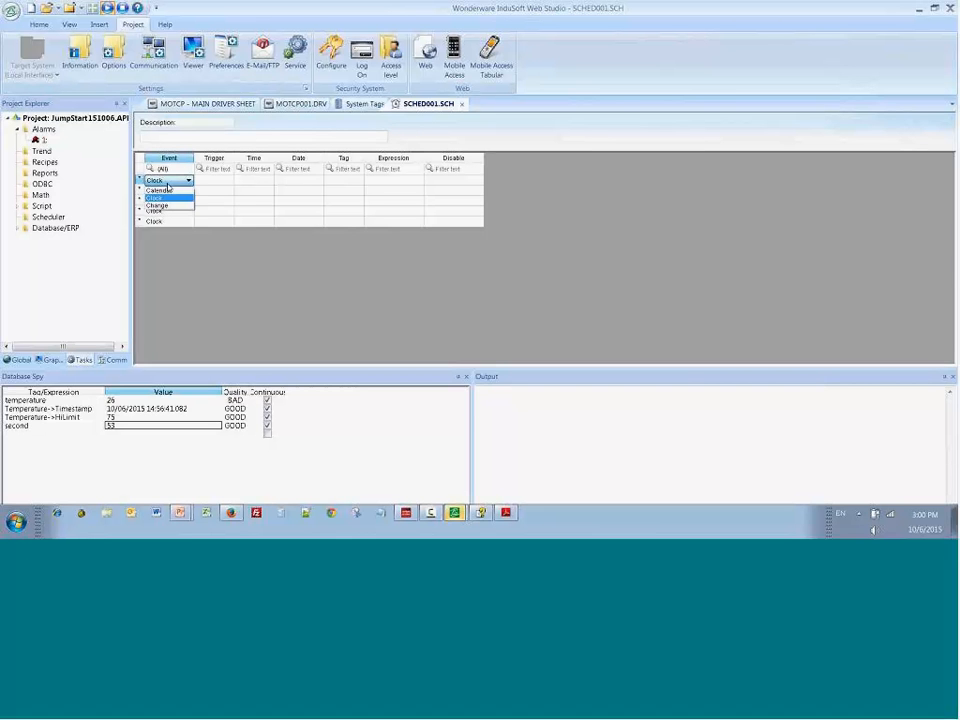
pyautogui.click(156, 198)
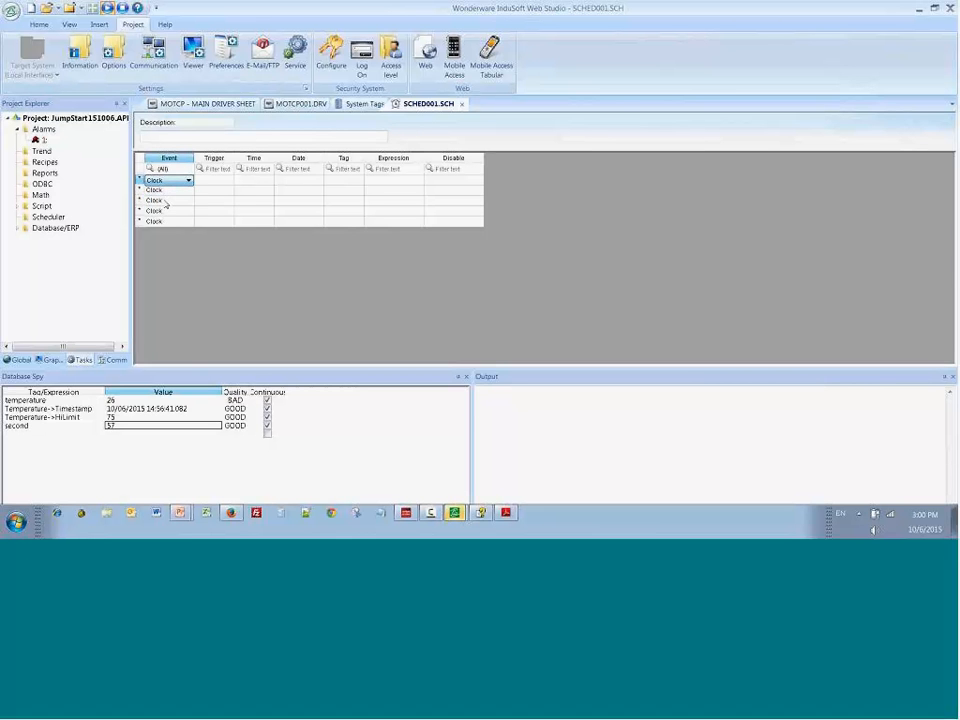
# Step: Set the Clock event's time to 00:00:00.5 and assign it the RdTrigger tag
pyautogui.click(214, 181)
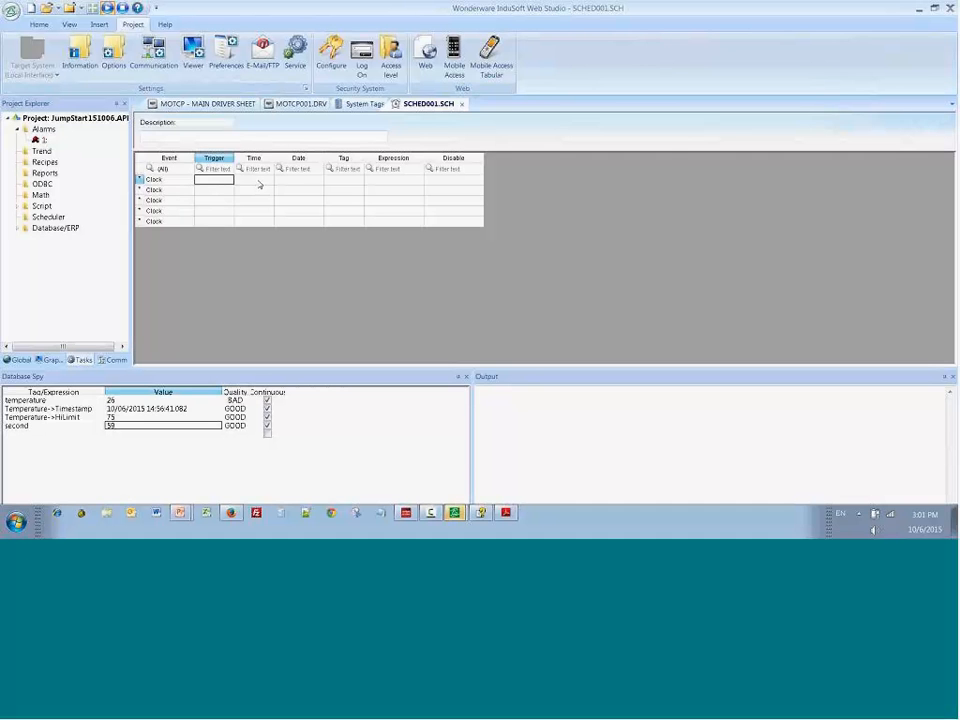
pyautogui.click(259, 185)
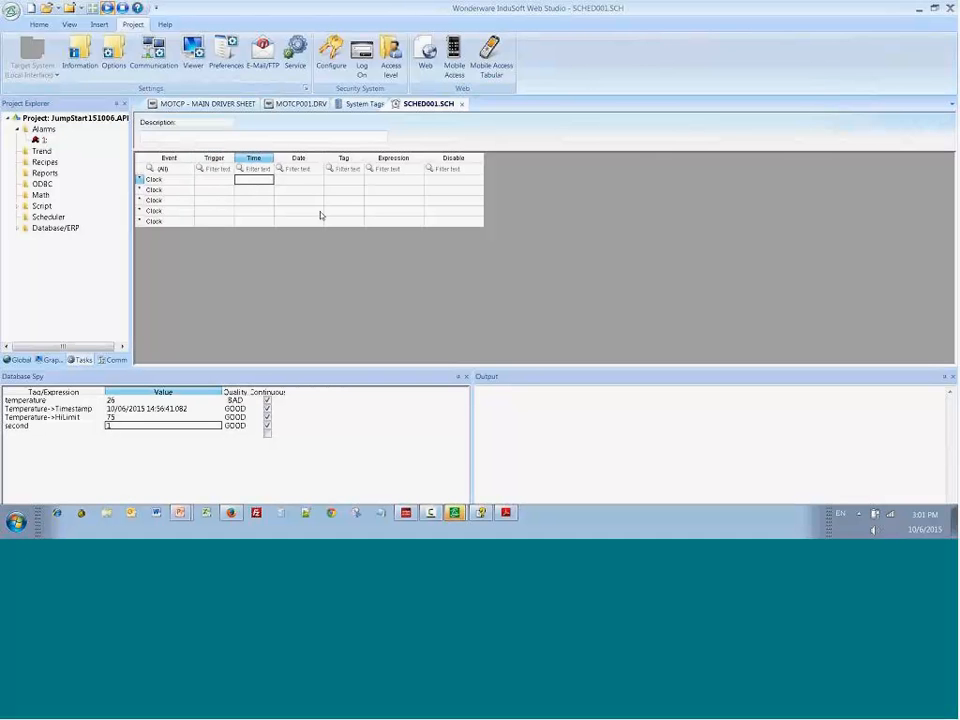
pyautogui.write('0')
pyautogui.write('0:00:00')
pyautogui.write(':50')
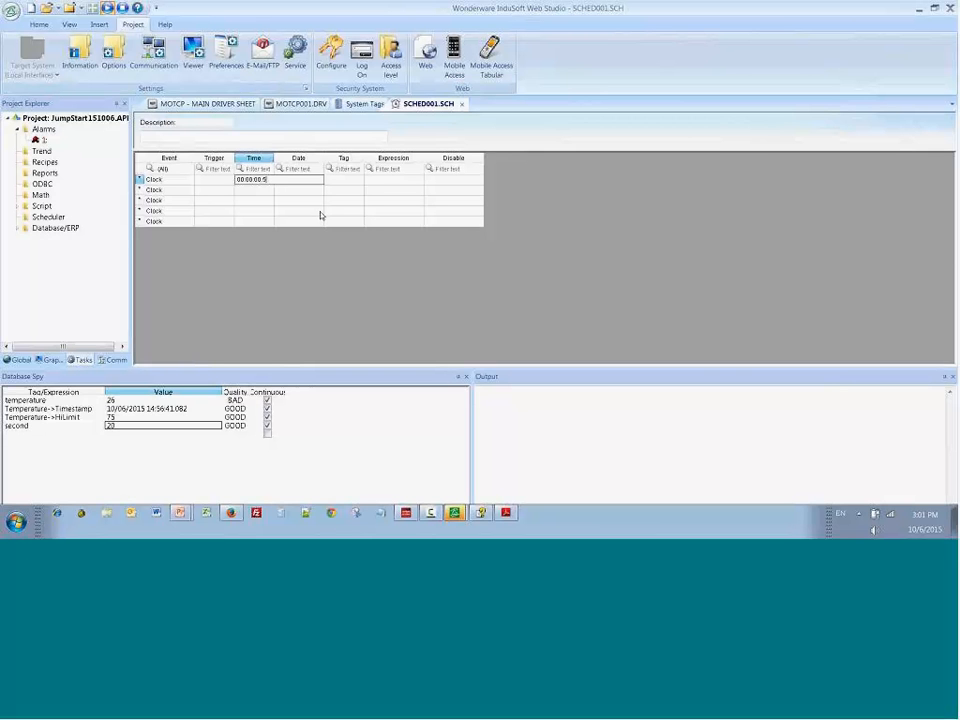
pyautogui.press('Tab')
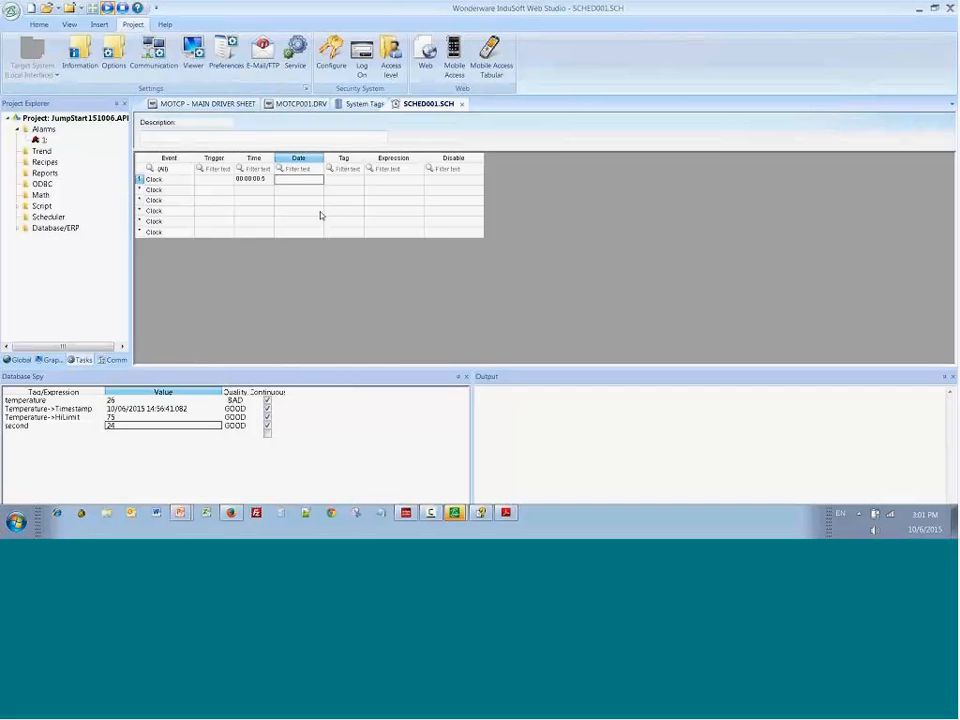
pyautogui.press('Tab')
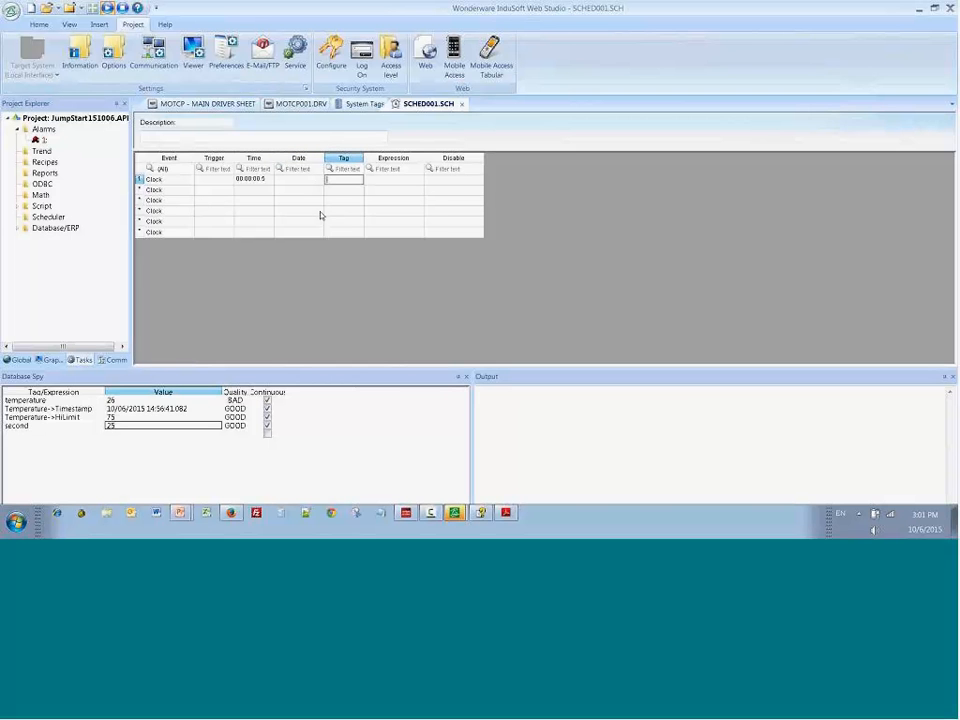
pyautogui.click(366, 182)
pyautogui.doubleClick(360, 182)
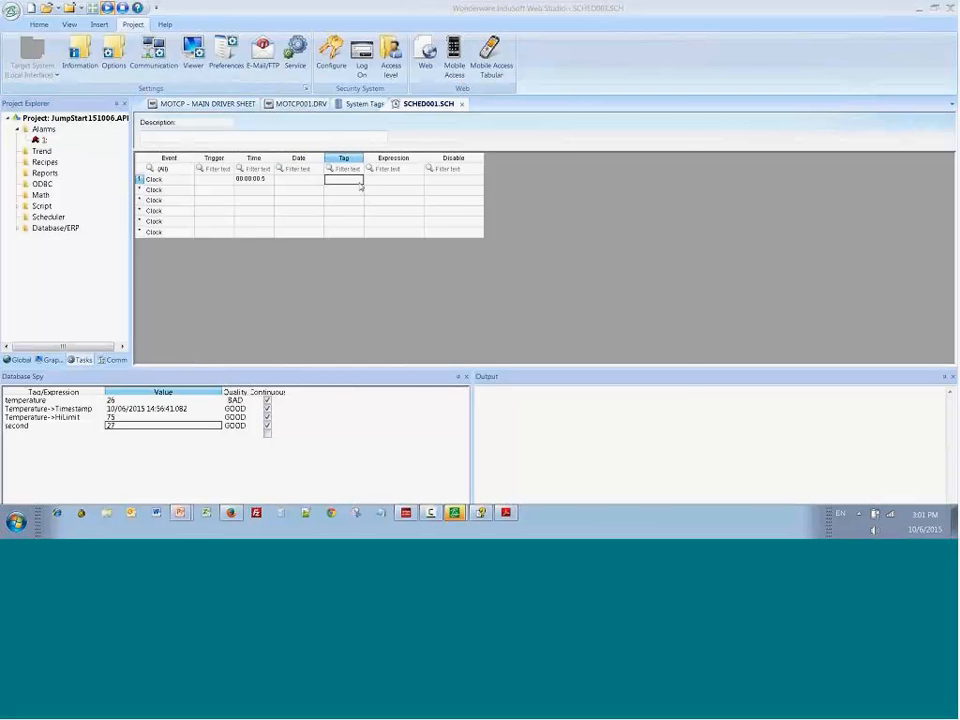
pyautogui.click(364, 223)
pyautogui.click(652, 164)
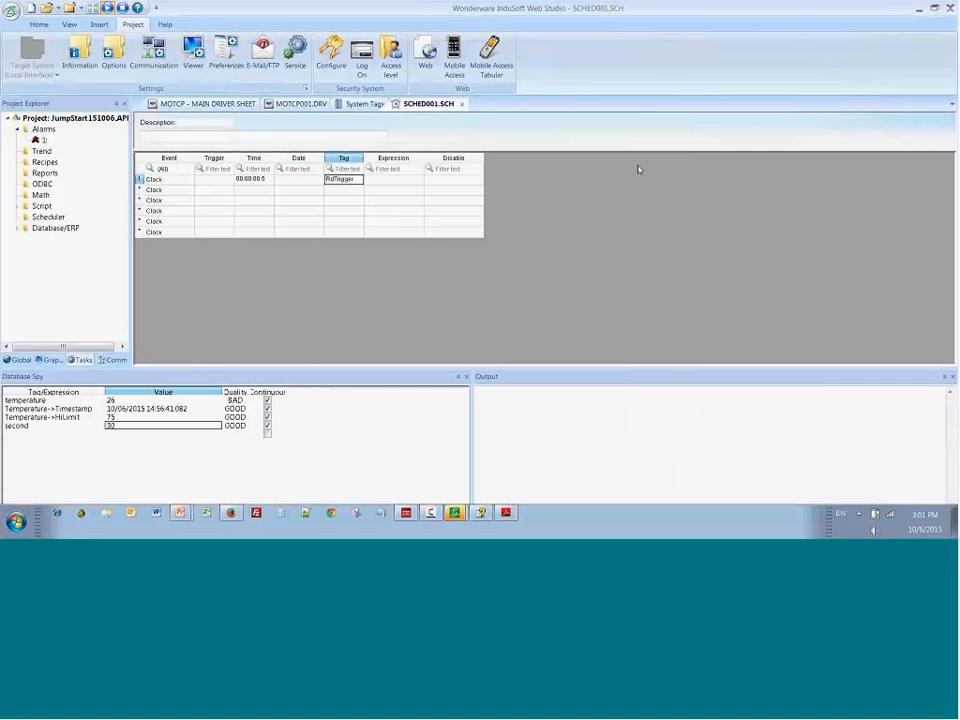
# Step: Enter the expression Not RdTrigger for the Clock event, then save and close the Scheduler sheet
pyautogui.press('Tab')
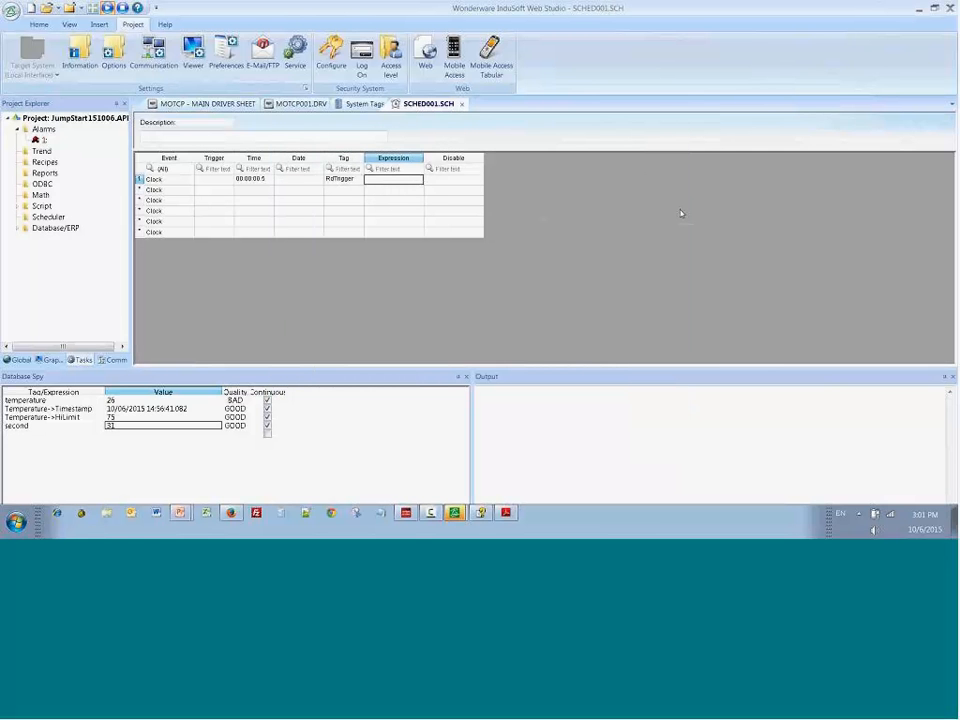
pyautogui.write('No')
pyautogui.write('t')
pyautogui.write('t')
pyautogui.write(' RdT')
pyautogui.write('rigger')
pyautogui.click(461, 104)
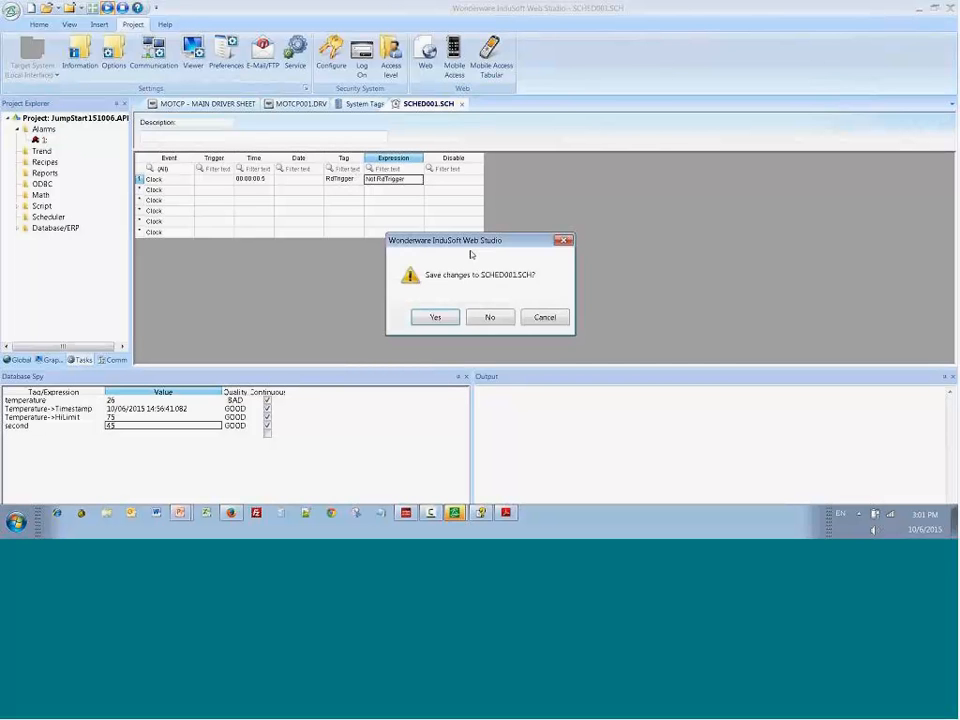
pyautogui.click(440, 316)
pyautogui.click(452, 287)
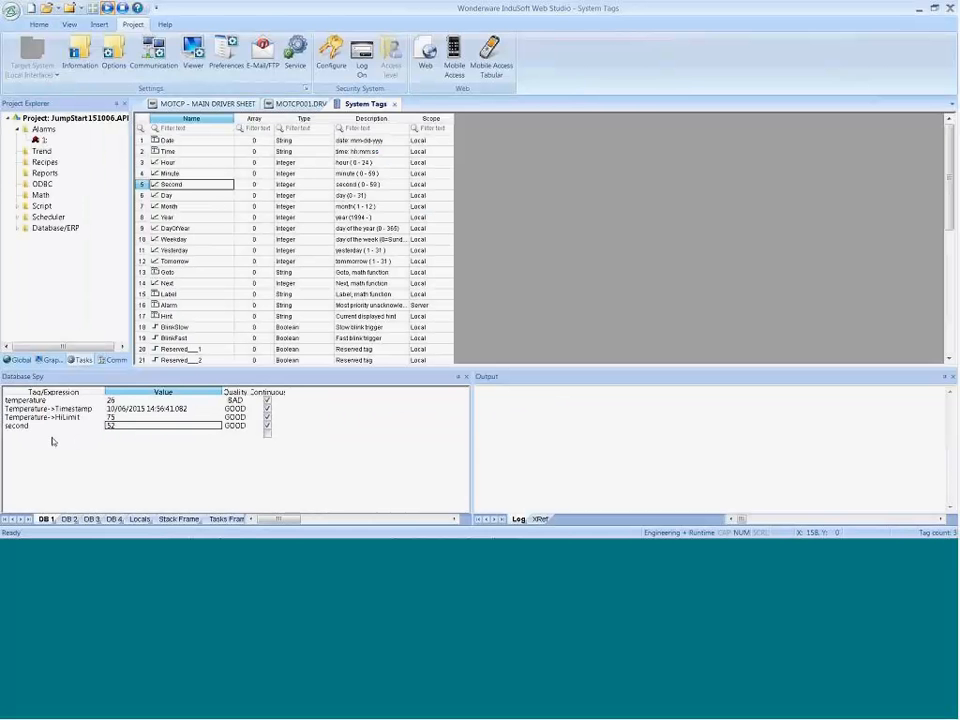
# Step: Add the RdTrigger tag to the Database Spy watch list and check the running project's main screen
pyautogui.click(53, 437)
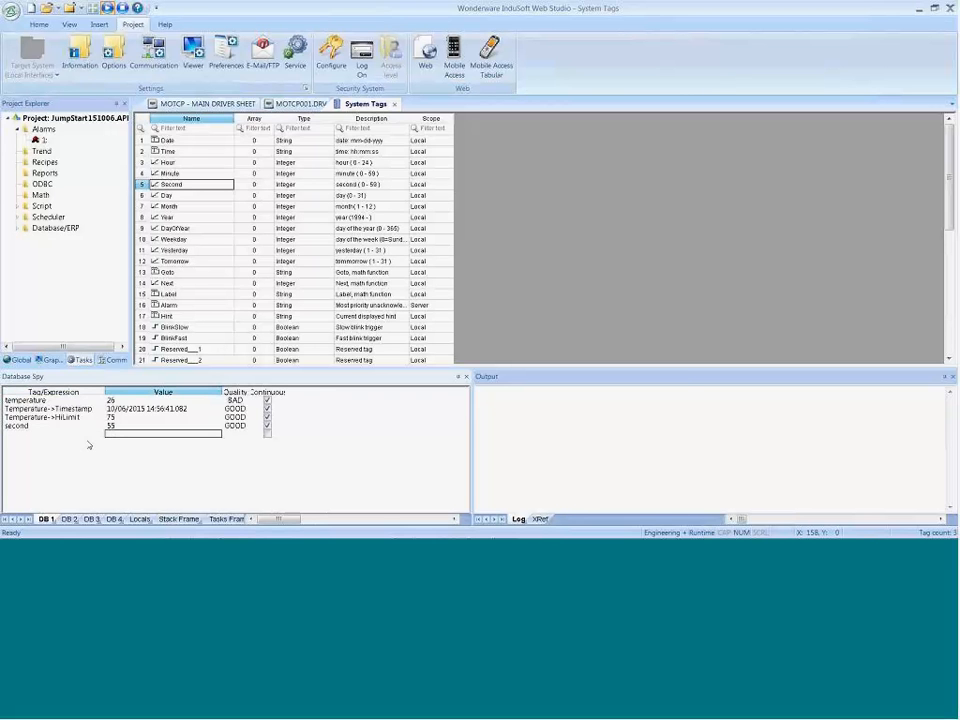
pyautogui.doubleClick(87, 437)
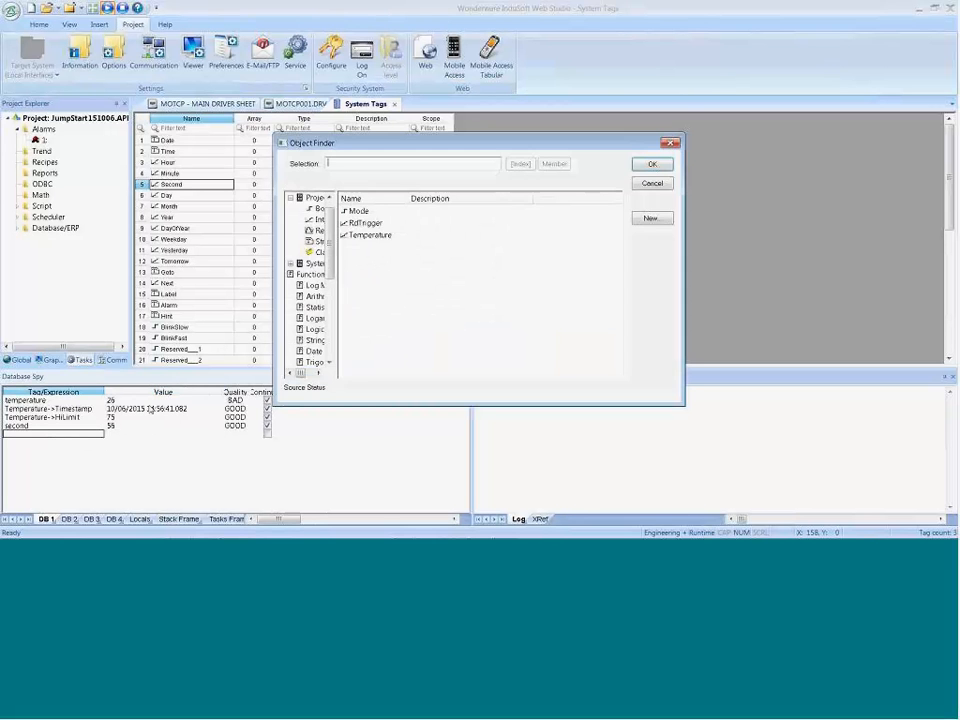
pyautogui.doubleClick(365, 223)
pyautogui.click(115, 436)
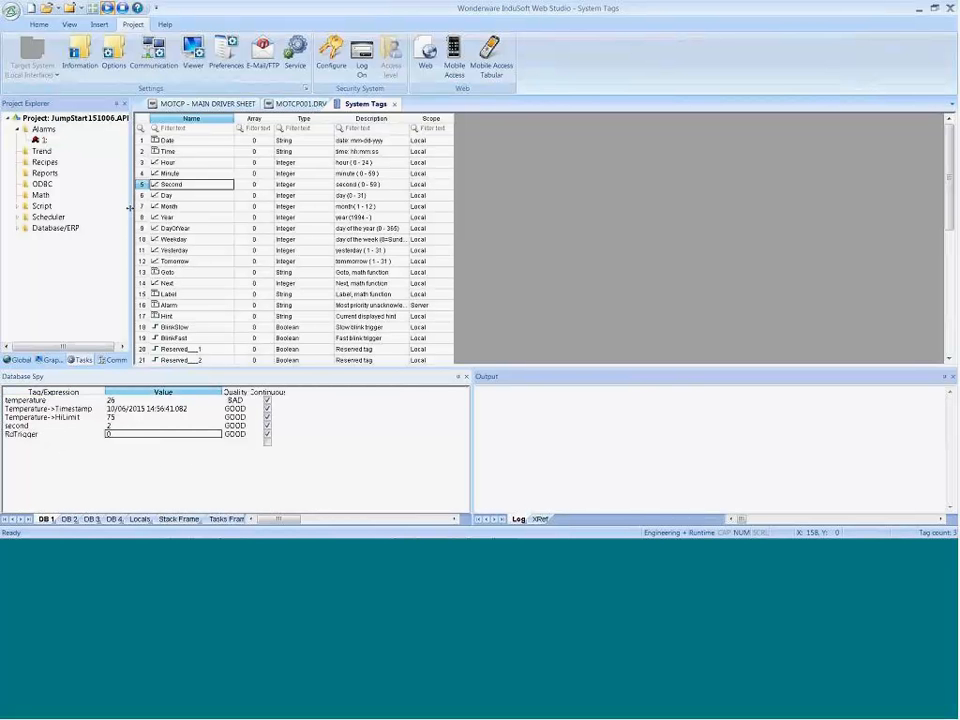
pyautogui.hotkey('alt', 'Tab')
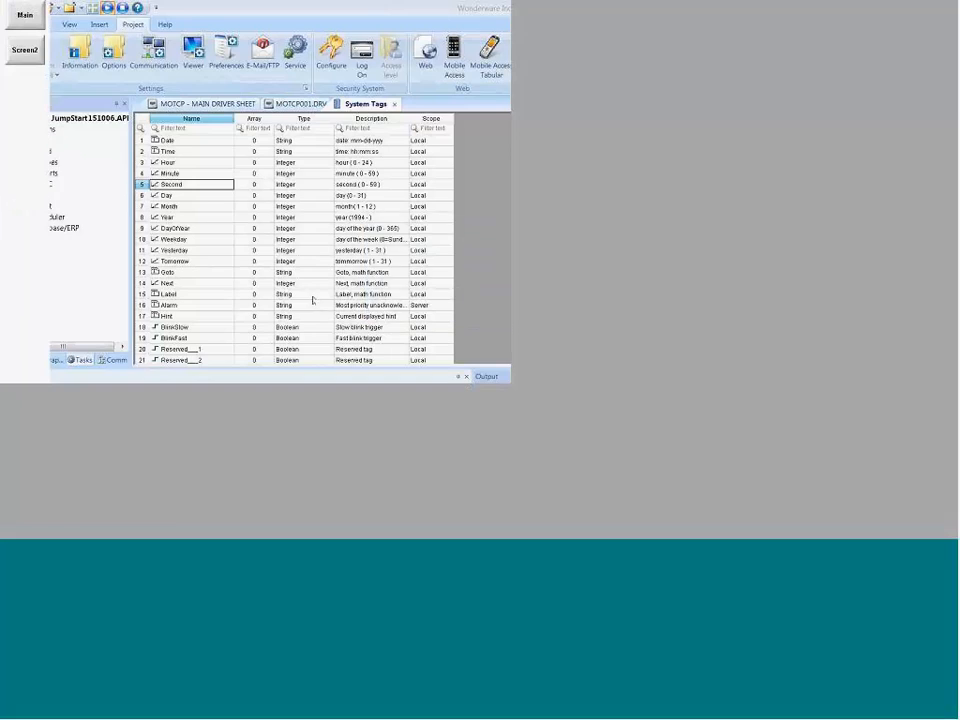
pyautogui.press('Tab')
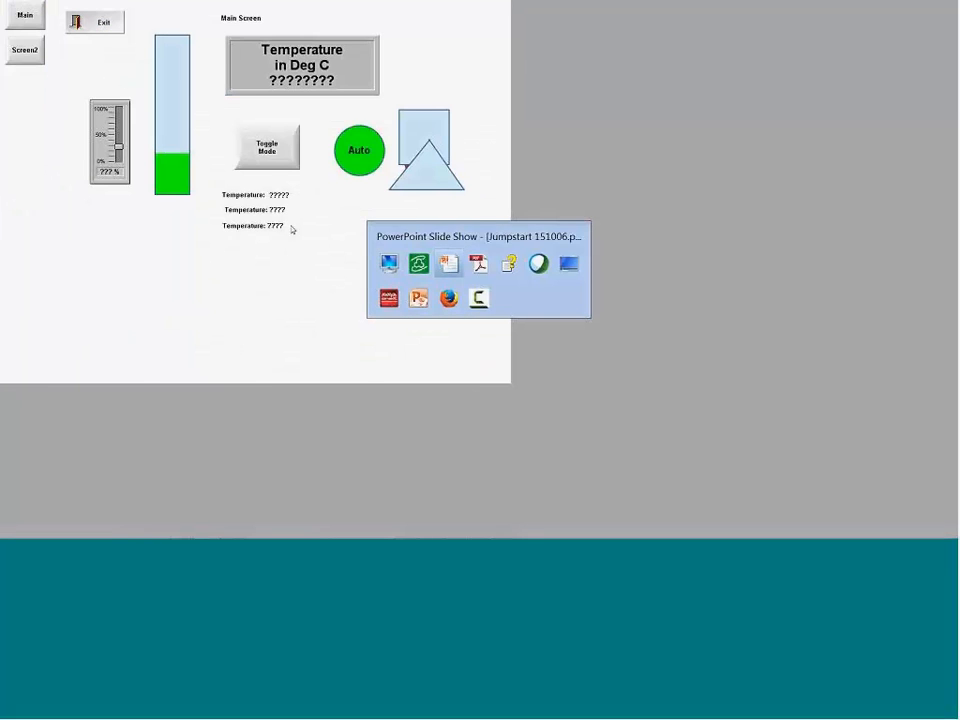
pyautogui.click(418, 264)
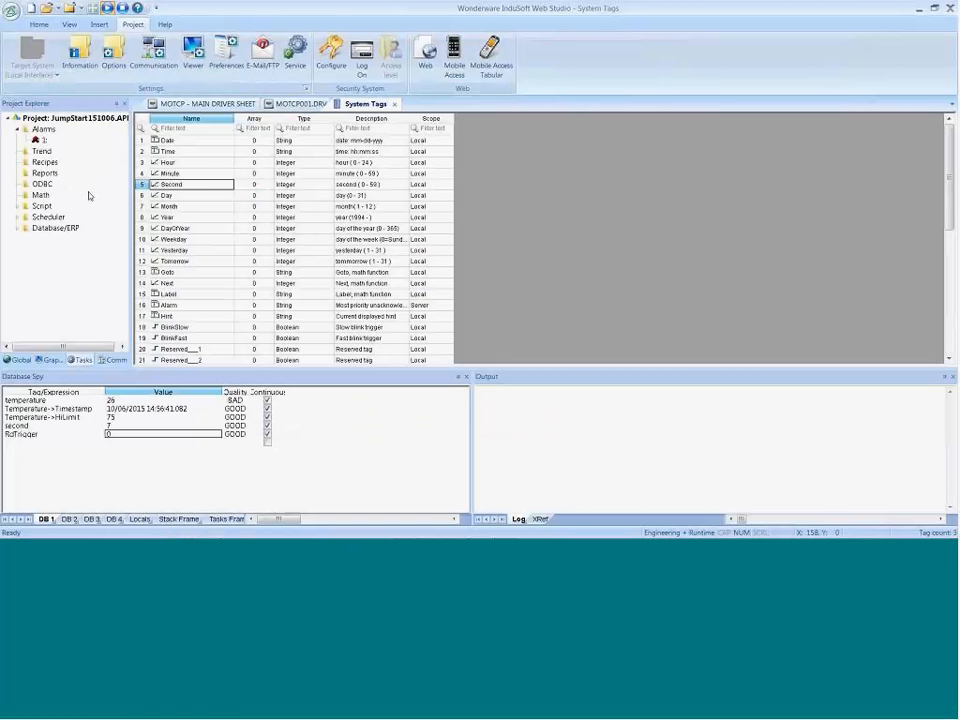
# Step: Reopen the Scheduler sheet, set the Clock event's time to 00:00:01 and save the sheet on closing
pyautogui.doubleClick(48, 217)
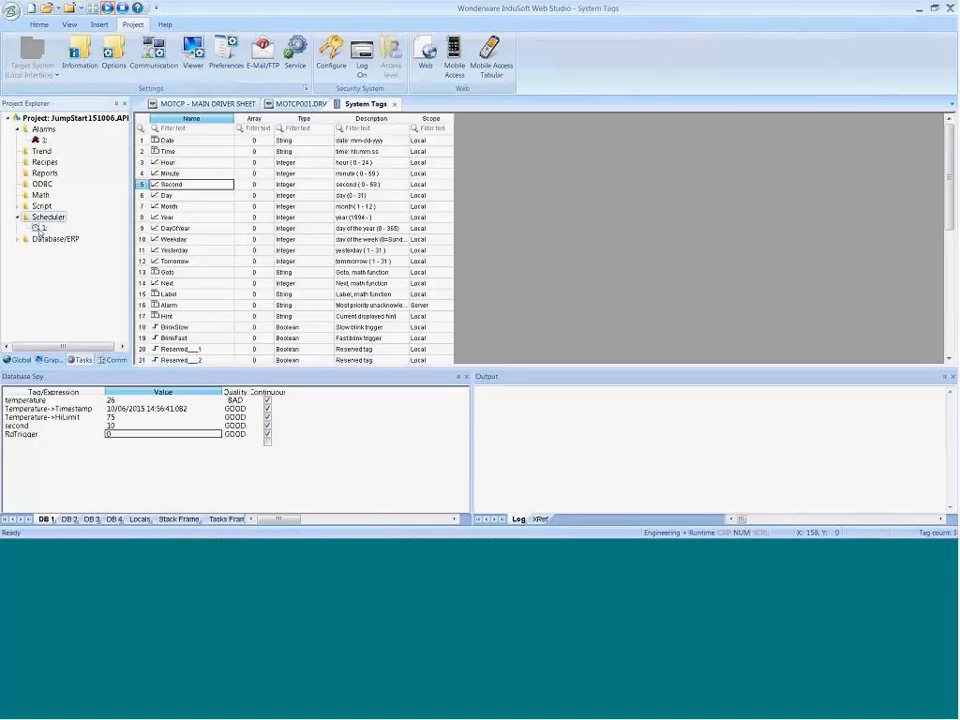
pyautogui.doubleClick(40, 228)
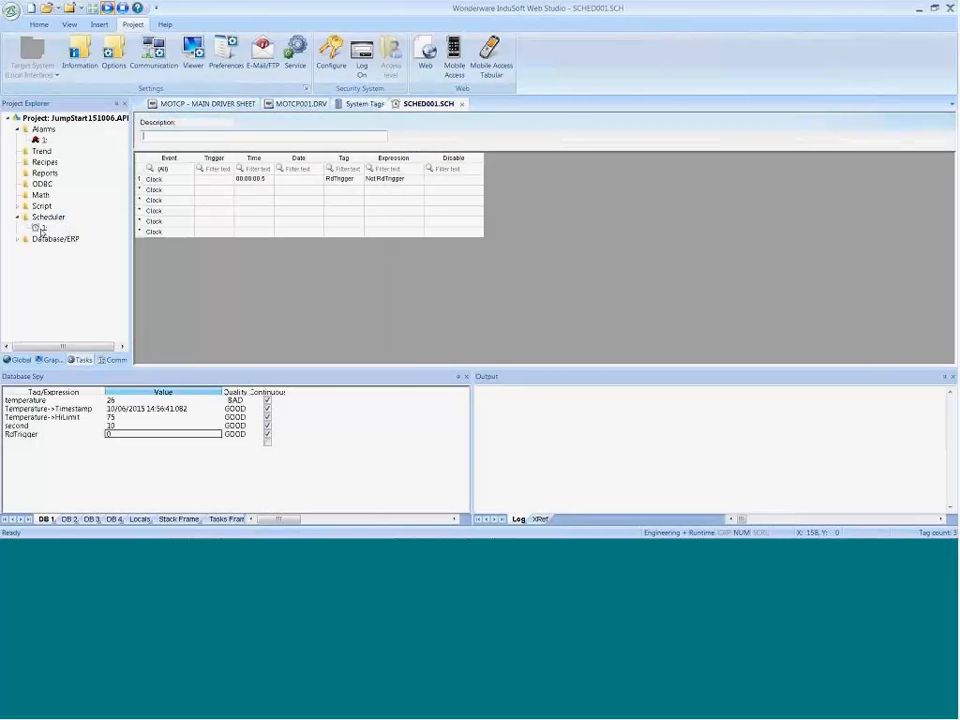
pyautogui.click(265, 180)
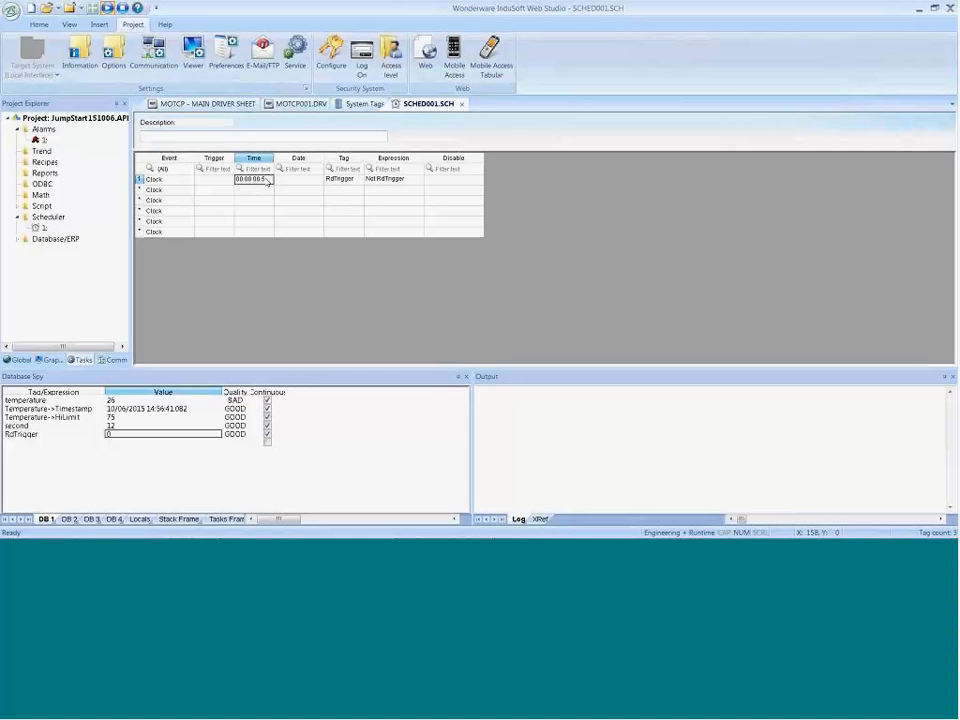
pyautogui.click(462, 104)
pyautogui.click(445, 313)
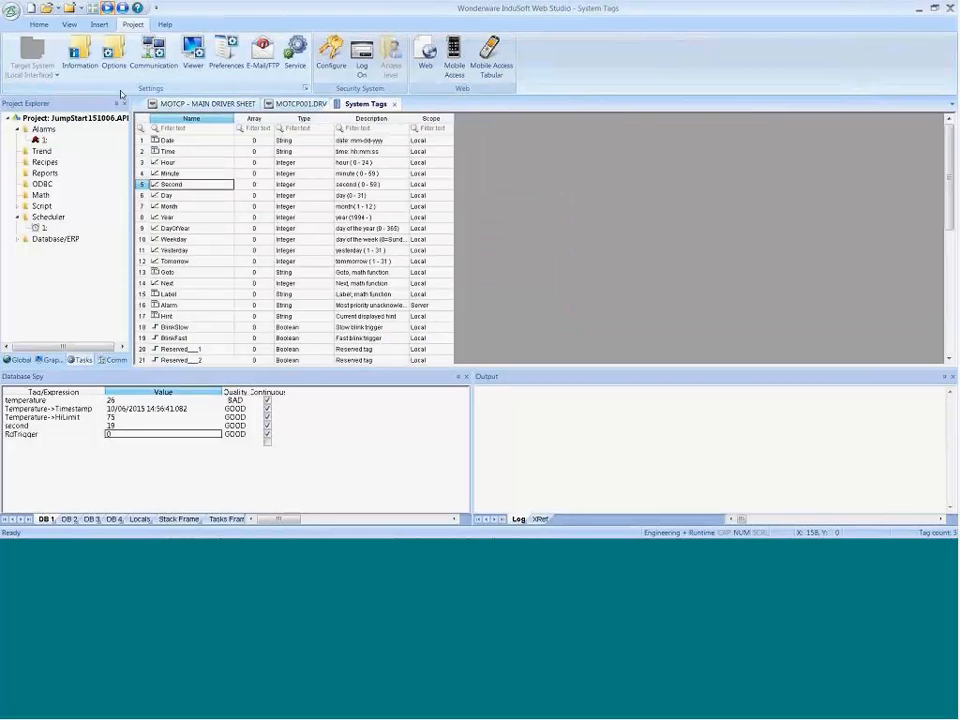
# Step: Check the running project's main screen and review the Station and Header fields of the standard MOTCP driver sheet against the main driver sheet
pyautogui.click(124, 12)
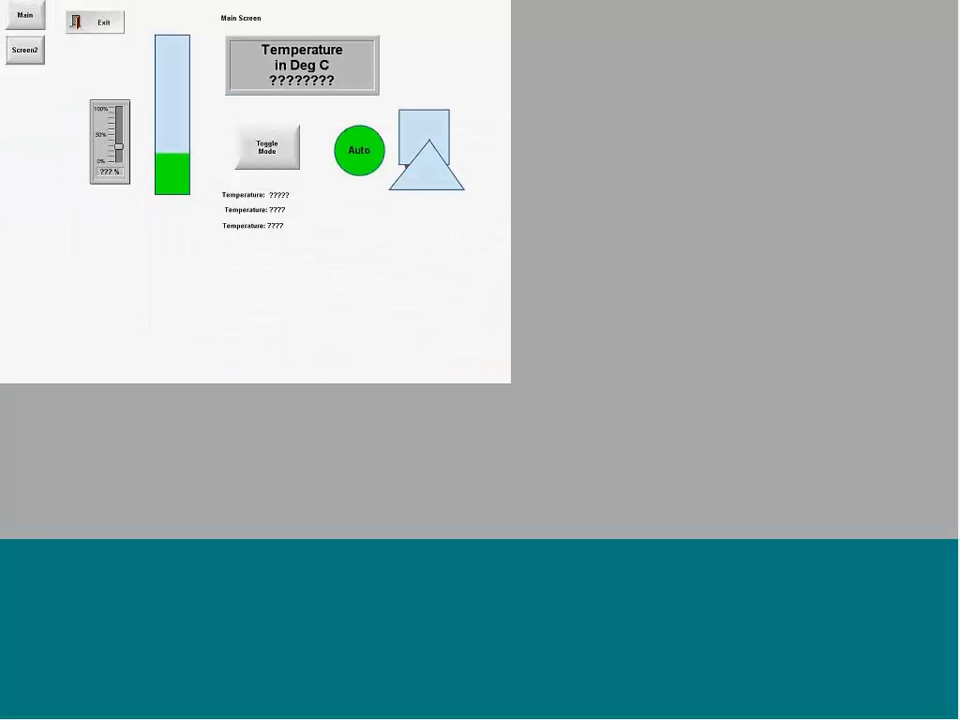
pyautogui.hotkey('alt', 'Tab')
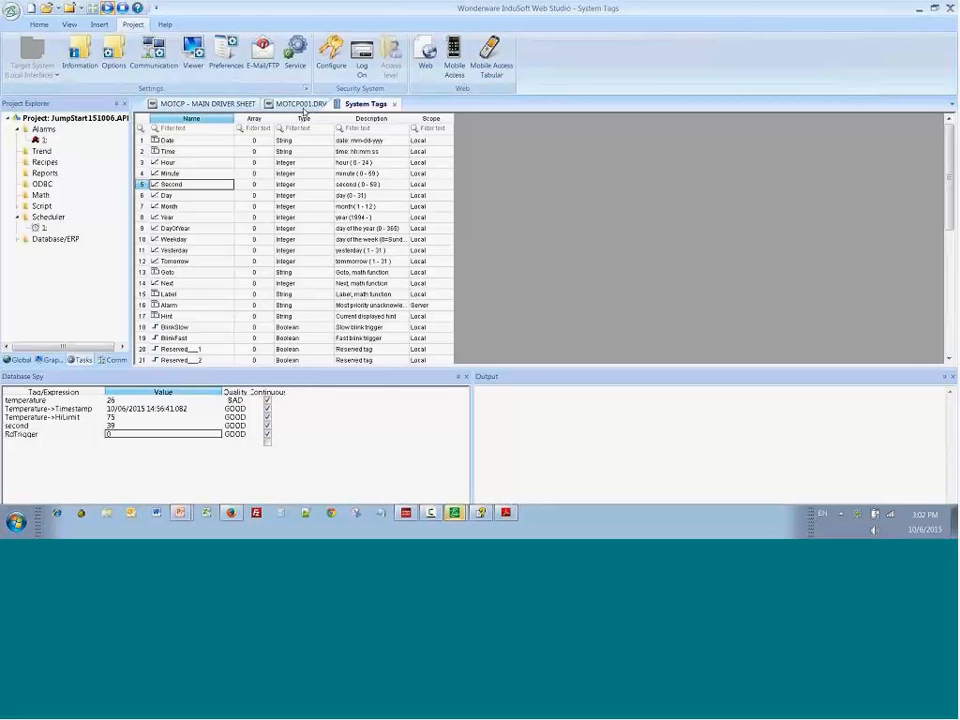
pyautogui.click(301, 104)
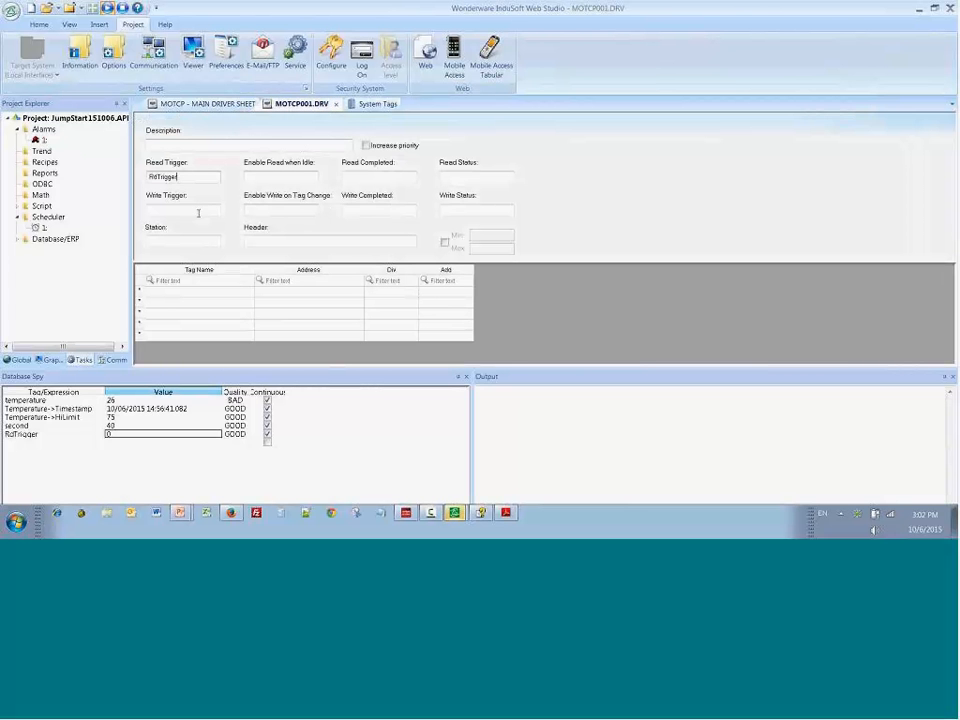
pyautogui.click(215, 105)
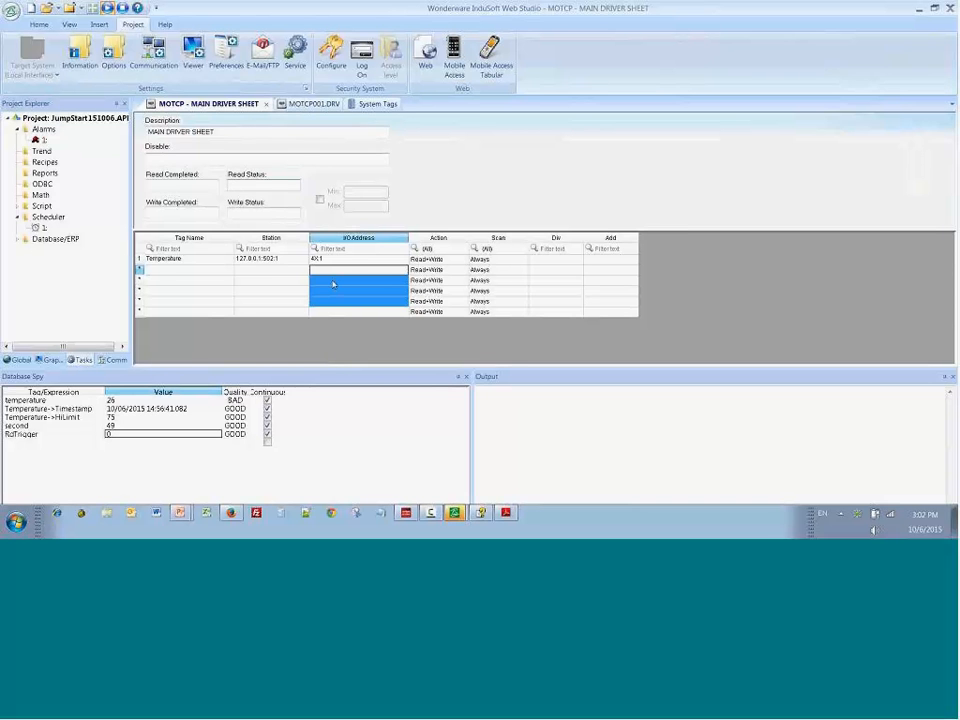
pyautogui.click(312, 104)
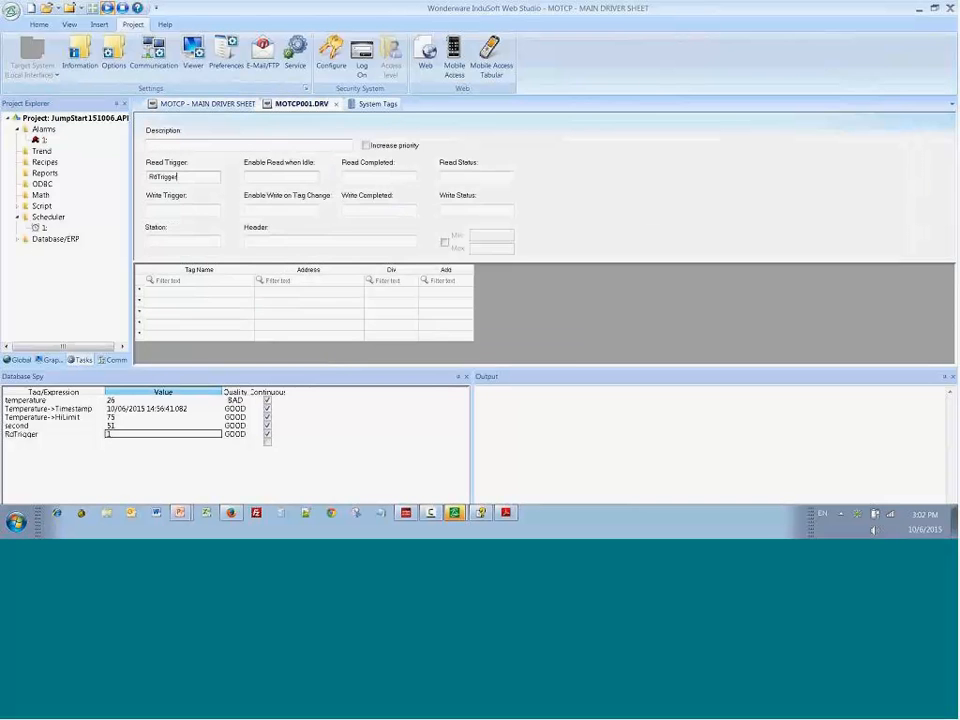
pyautogui.click(173, 240)
pyautogui.click(254, 241)
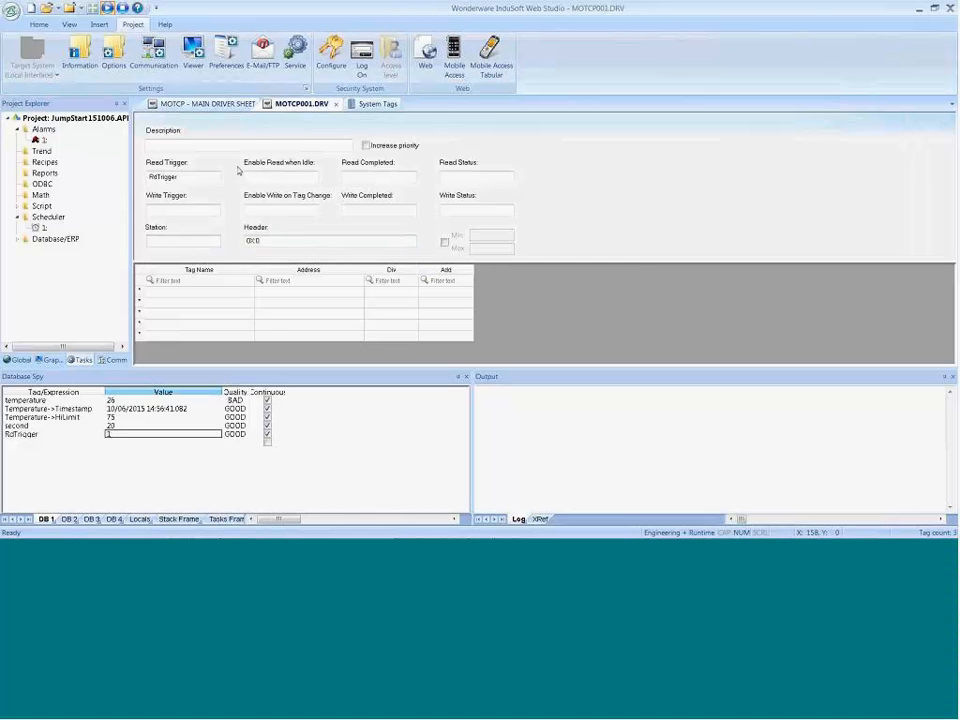
# Step: Replace the Temperature tag's station on the MOTCP main driver sheet with the tag reference {Station}
pyautogui.click(200, 104)
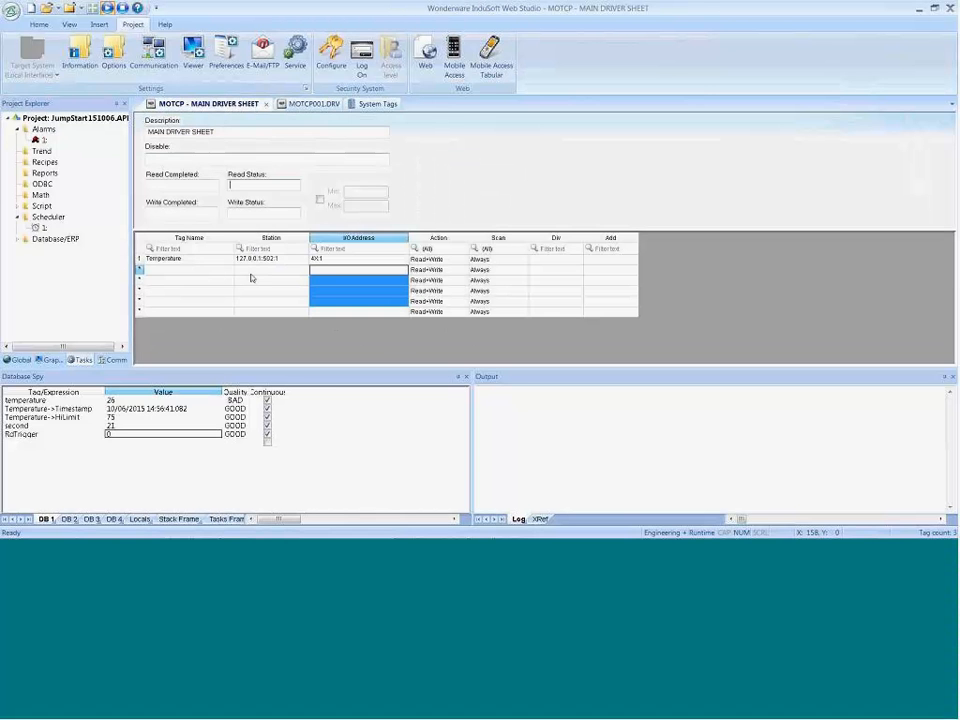
pyautogui.click(272, 261)
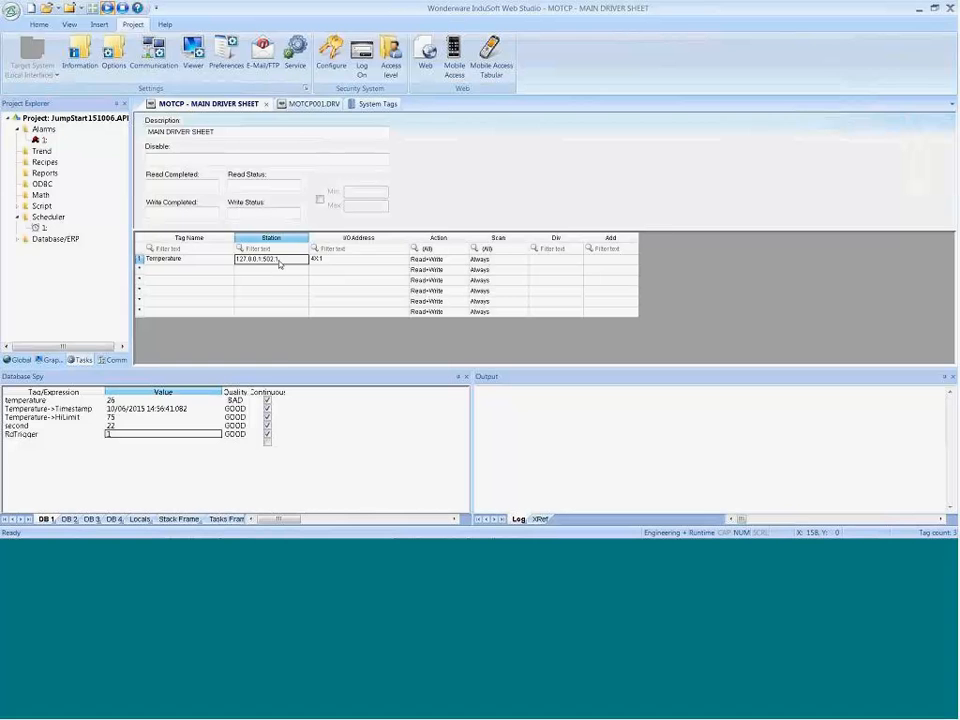
pyautogui.click(280, 263)
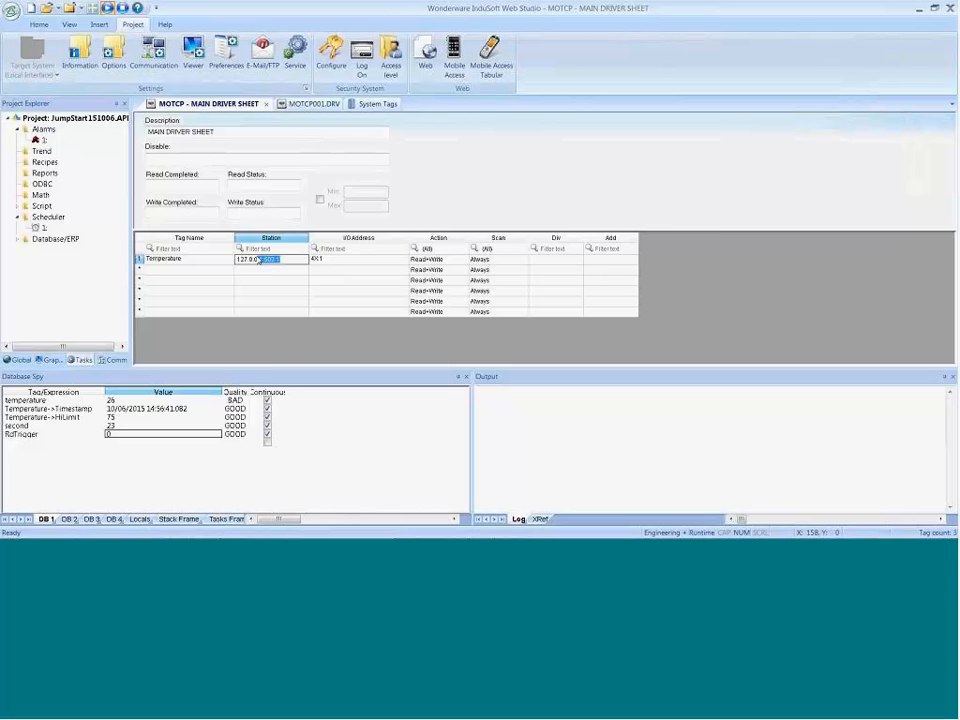
pyautogui.write('{Station}')
pyautogui.press('Return')
# Step: Create the new Station tag with type String and scope Server
pyautogui.click(483, 322)
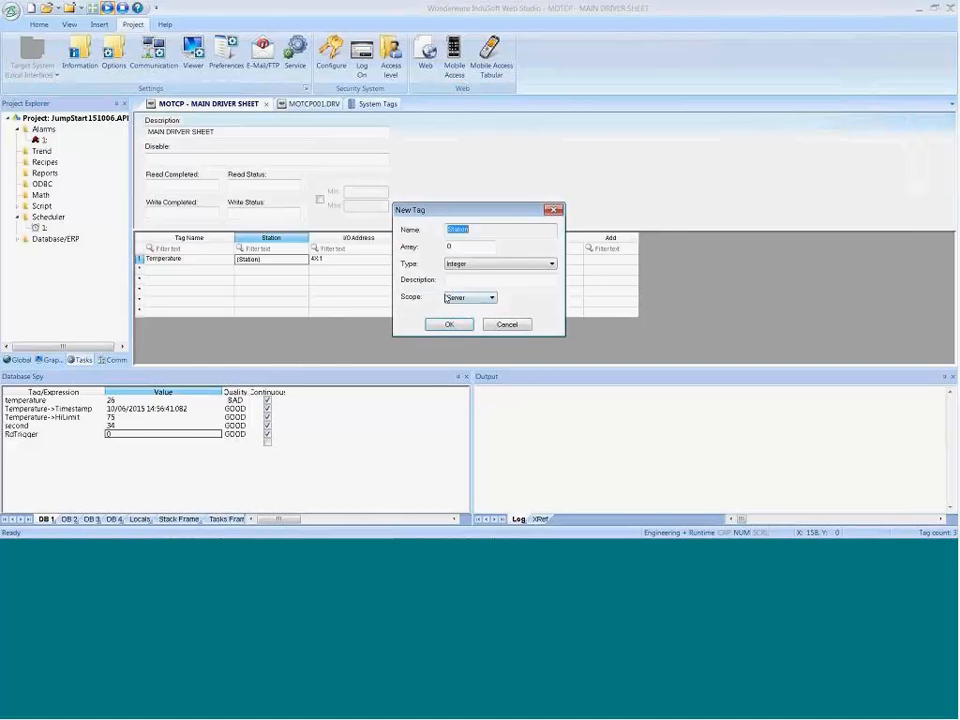
pyautogui.click(458, 264)
pyautogui.click(455, 298)
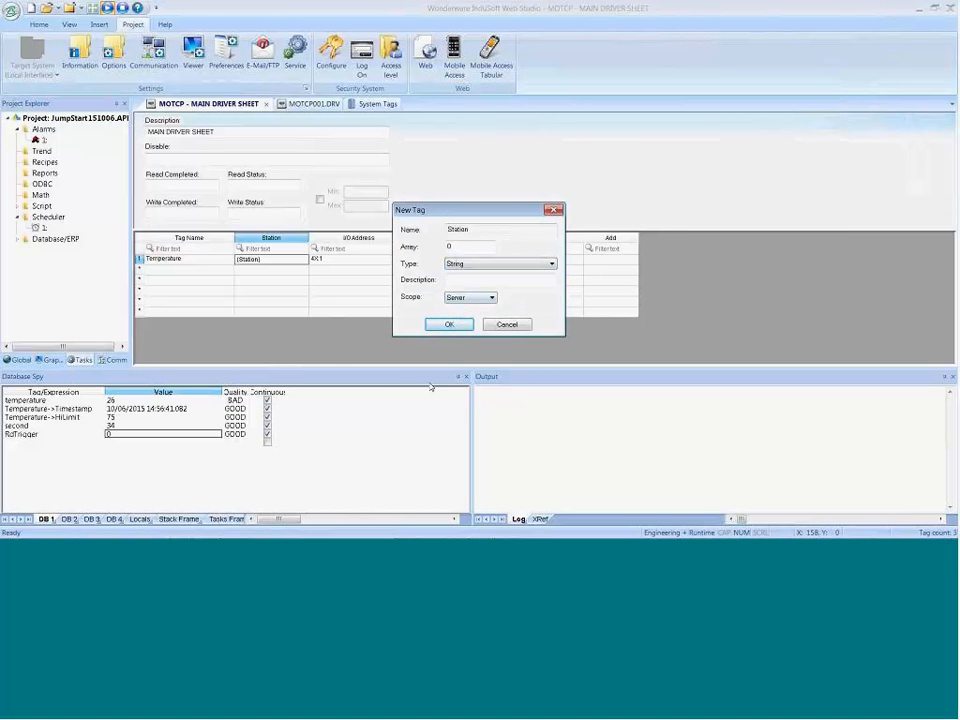
pyautogui.click(449, 325)
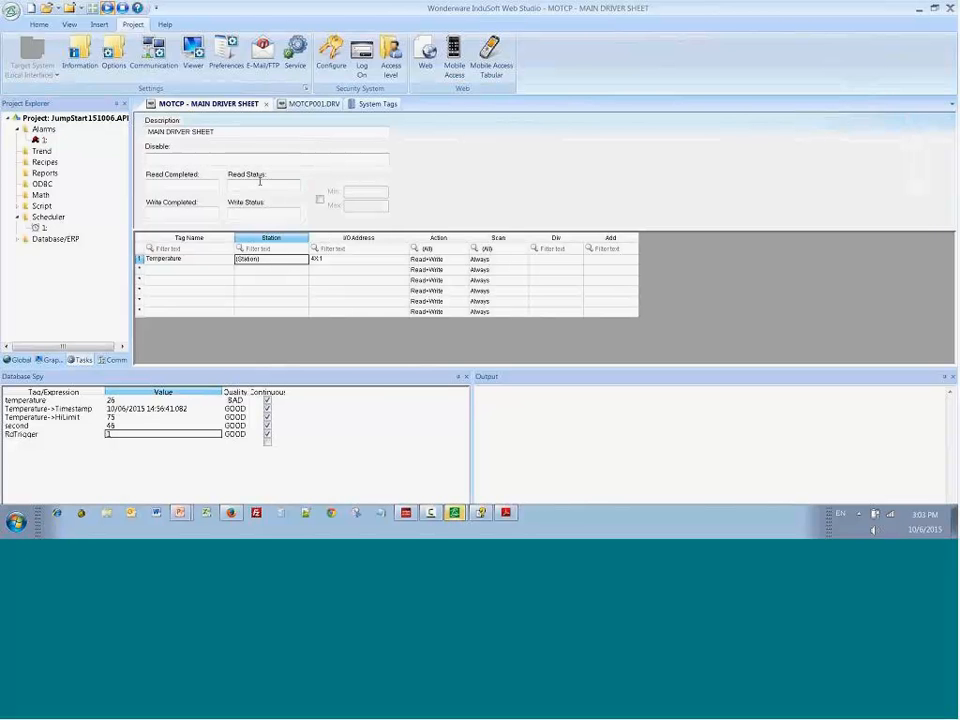
# Step: Open Screen2, shift the title and alarm table upward, and move the HiLimit text above the slider
pyautogui.hotkey('alt', 'Tab')
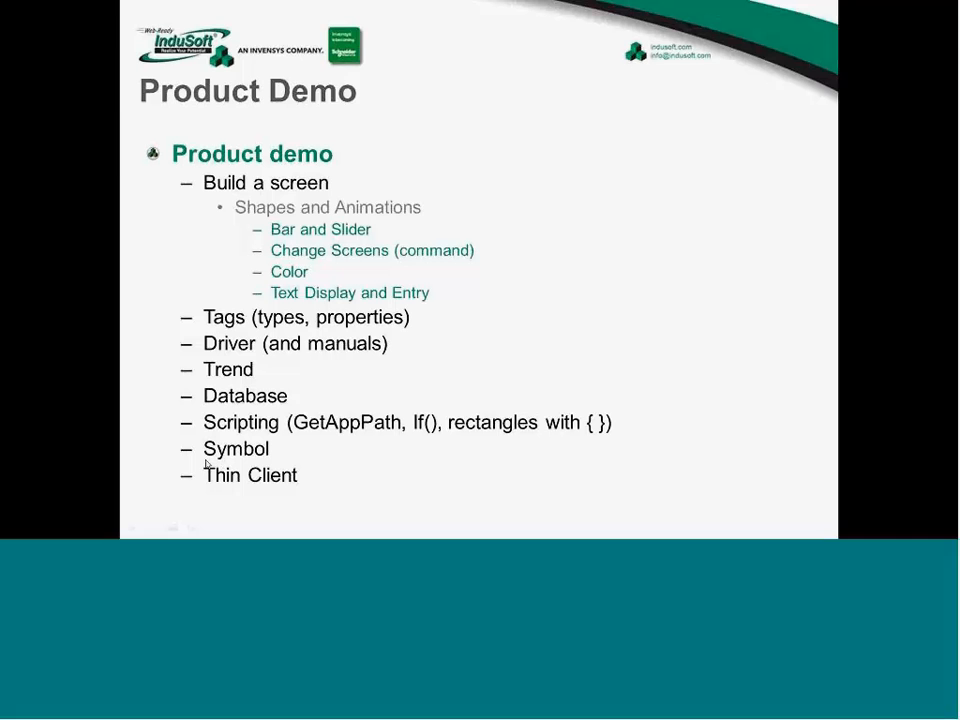
pyautogui.hotkey('alt', 'Tab')
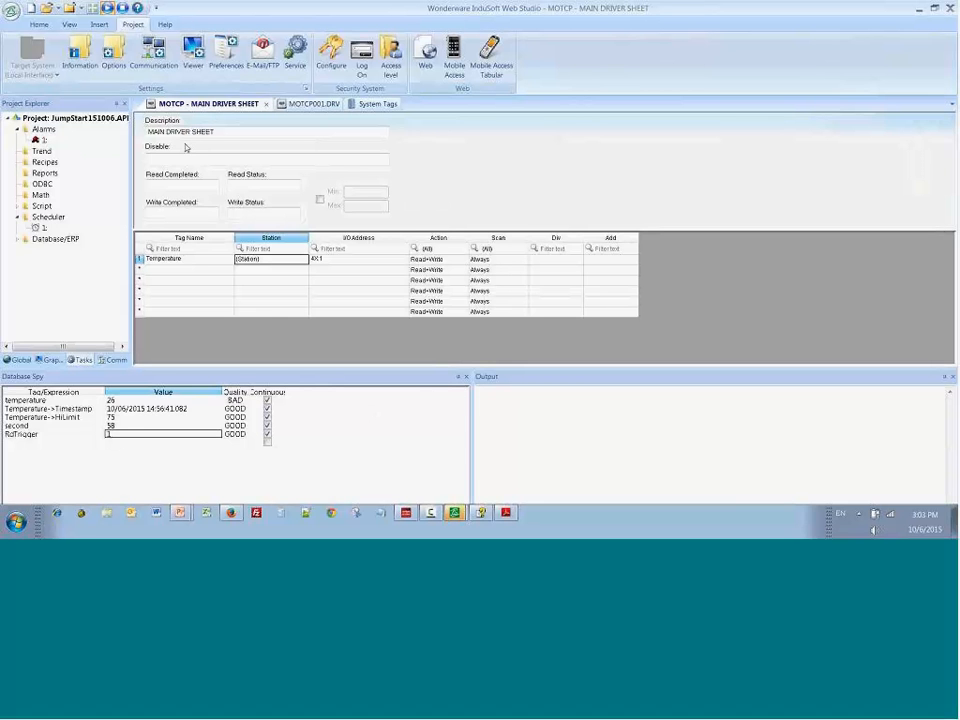
pyautogui.click(50, 359)
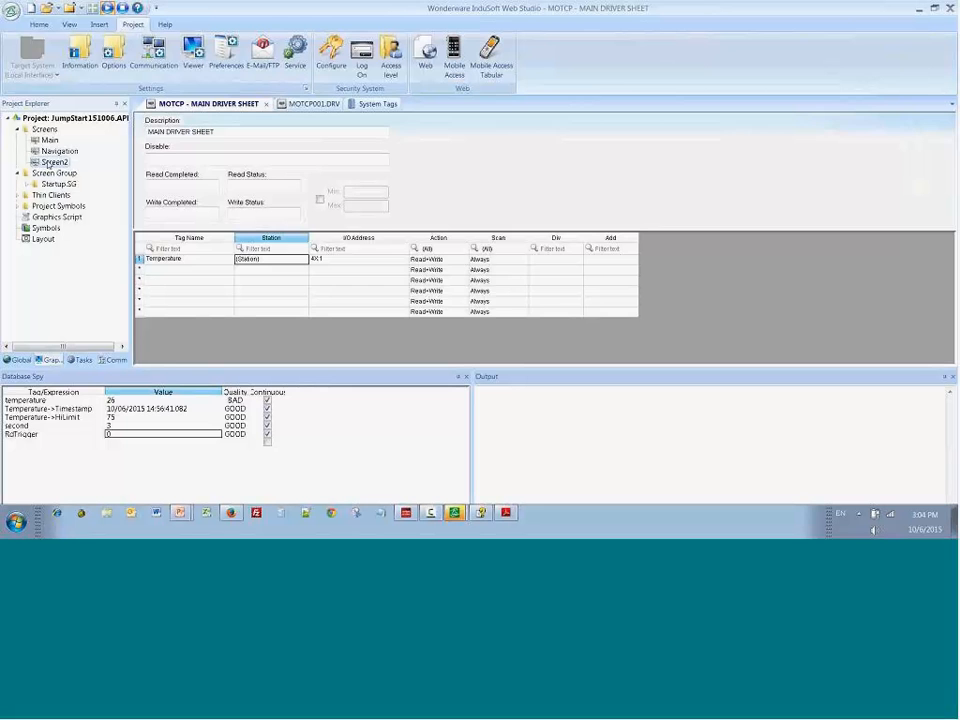
pyautogui.doubleClick(50, 162)
pyautogui.click(385, 196)
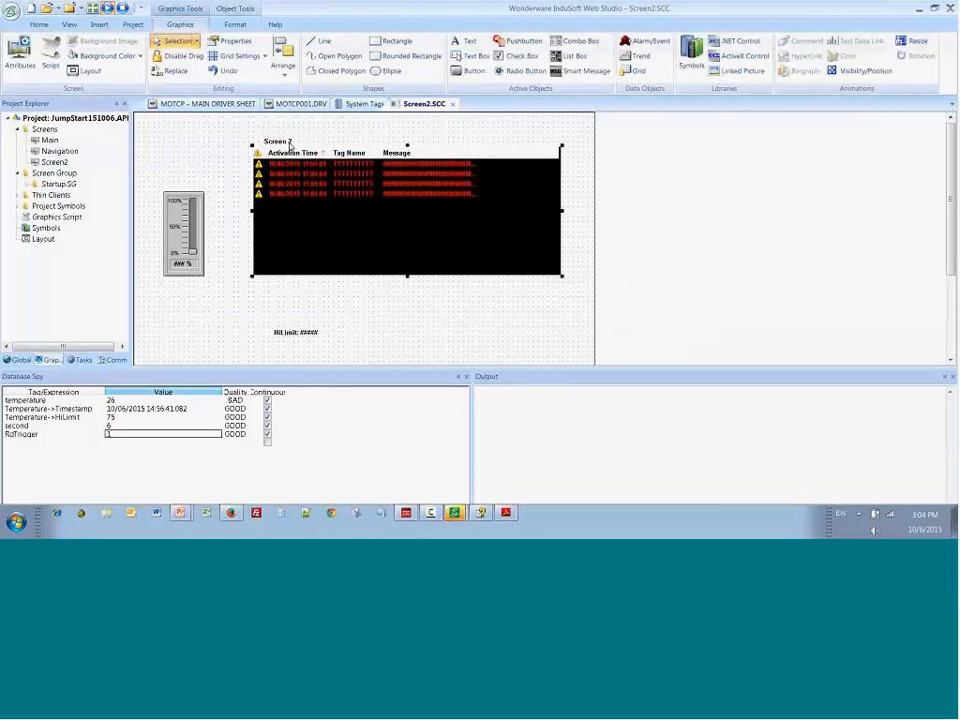
pyautogui.moveTo(290, 145); pyautogui.dragTo(251, 129)
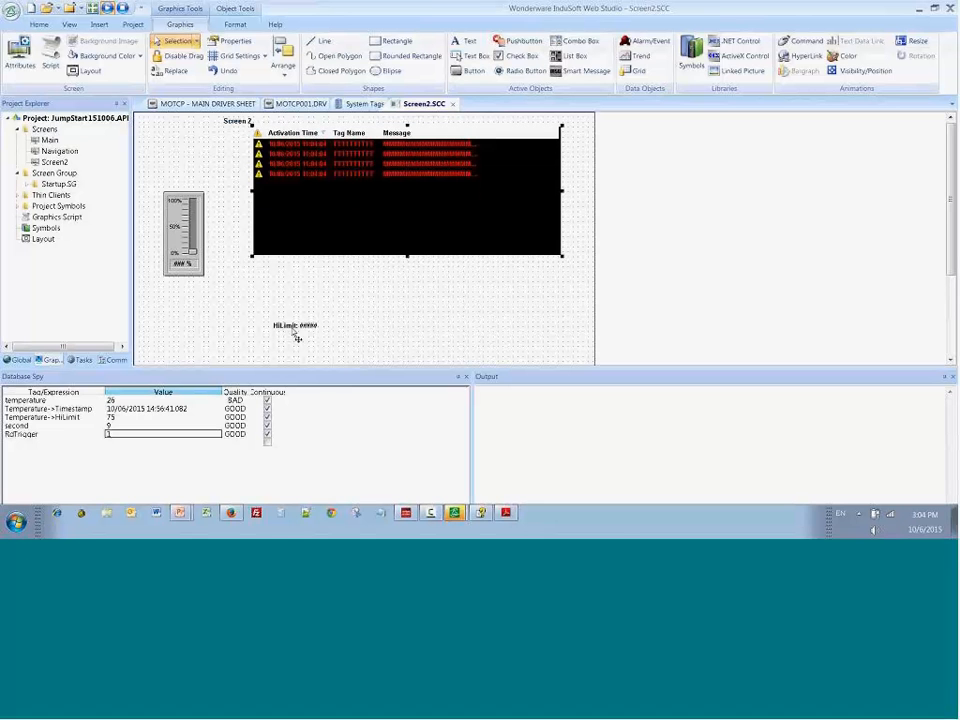
pyautogui.moveTo(297, 338); pyautogui.dragTo(219, 172)
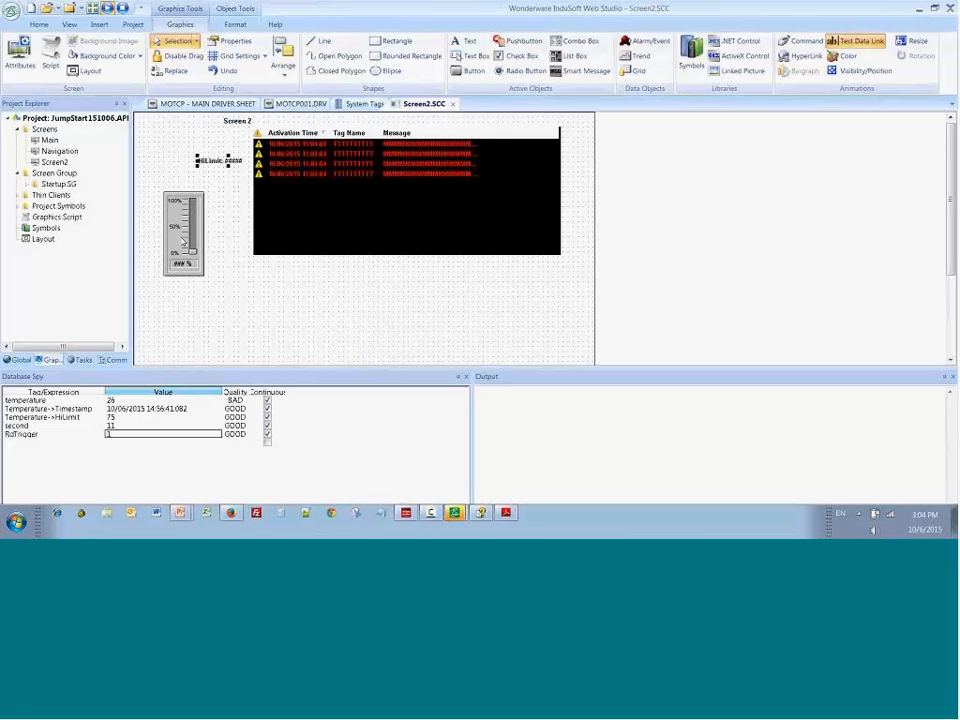
pyautogui.click(183, 240)
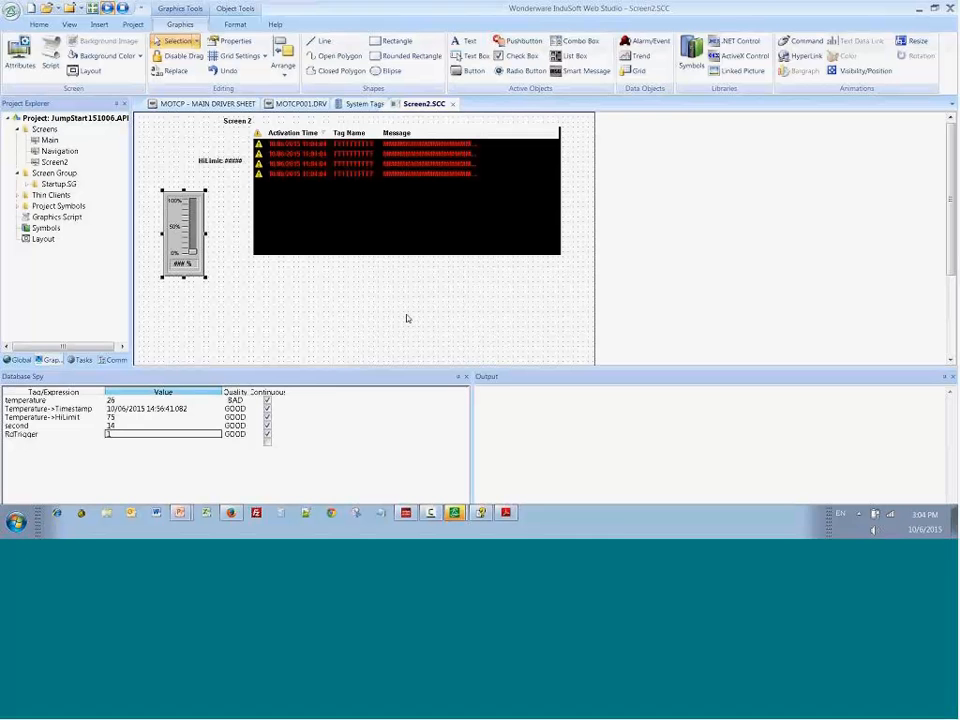
# Step: Insert a Trend control below the alarm table on Screen2 and stretch it taller toward the screen's lower edge
pyautogui.click(646, 59)
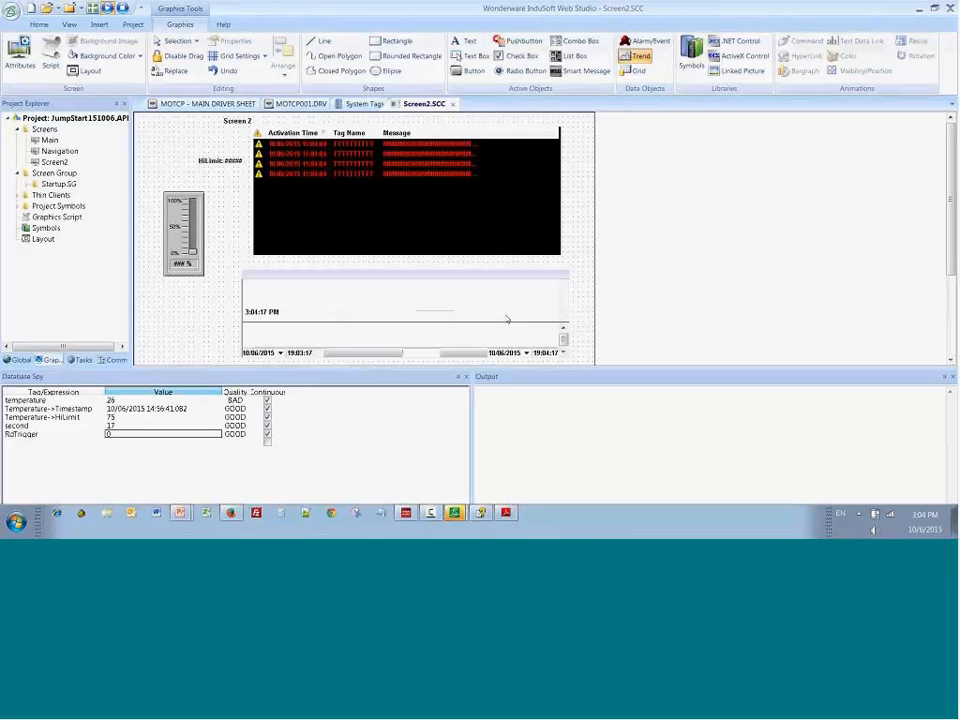
pyautogui.scroll(-3, 430, 290)
pyautogui.moveTo(406, 300); pyautogui.dragTo(405, 340)
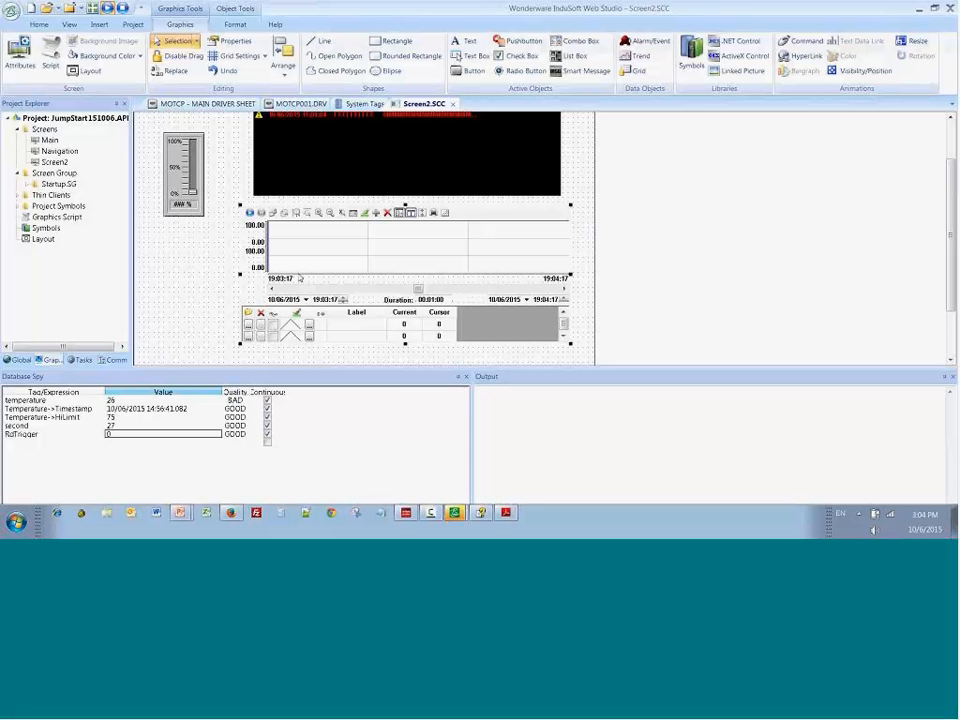
pyautogui.scroll(-1, 328, 281)
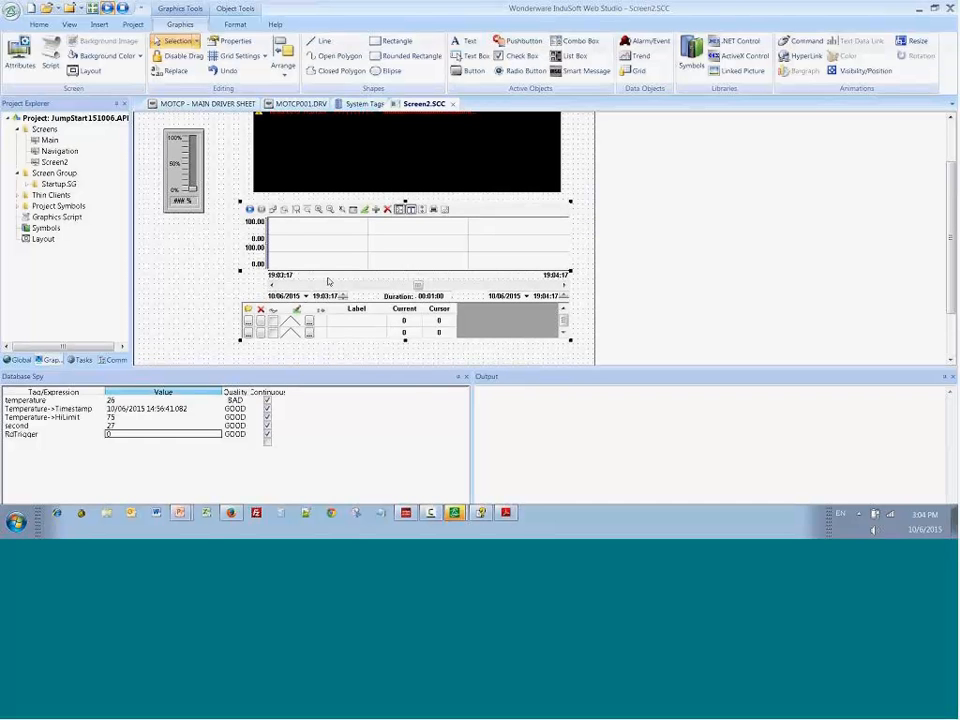
pyautogui.scroll(-4, 328, 281)
pyautogui.moveTo(405, 273); pyautogui.dragTo(405, 348)
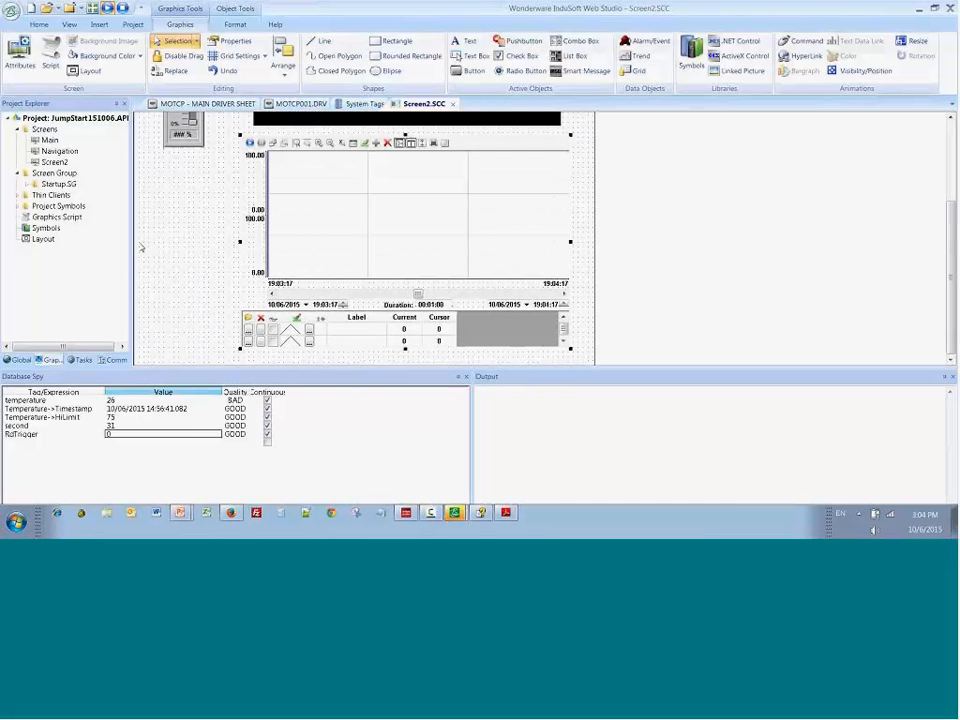
# Step: Open the trend control's point list and assign the Temperature tag to point 1
pyautogui.doubleClick(377, 206)
pyautogui.click(230, 395)
pyautogui.click(272, 311)
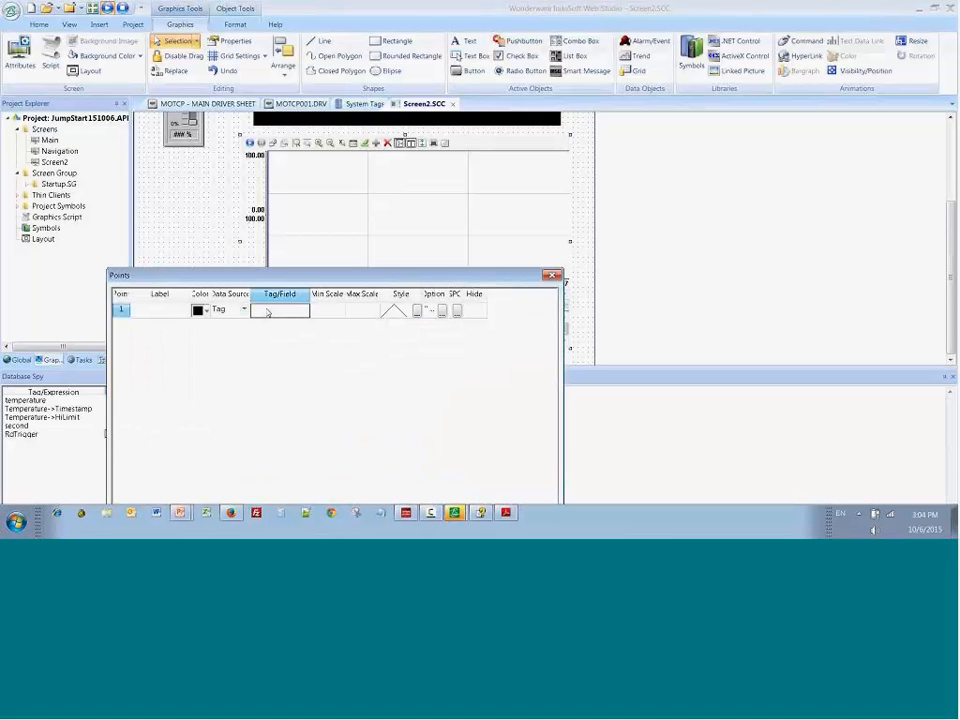
pyautogui.click(328, 311)
pyautogui.click(278, 311)
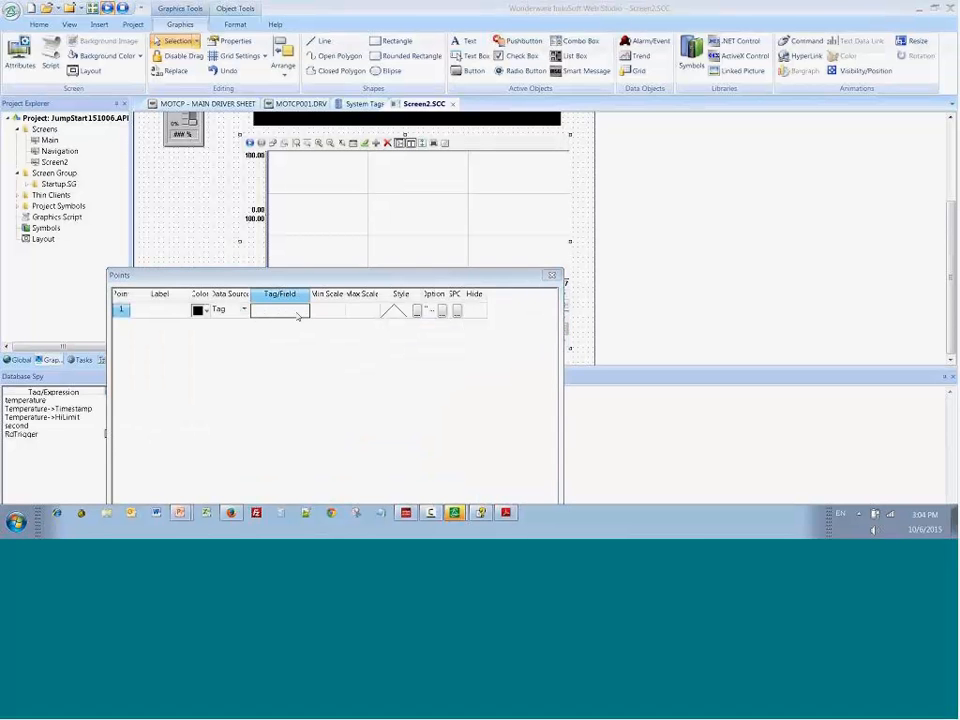
pyautogui.doubleClick(278, 311)
pyautogui.doubleClick(226, 379)
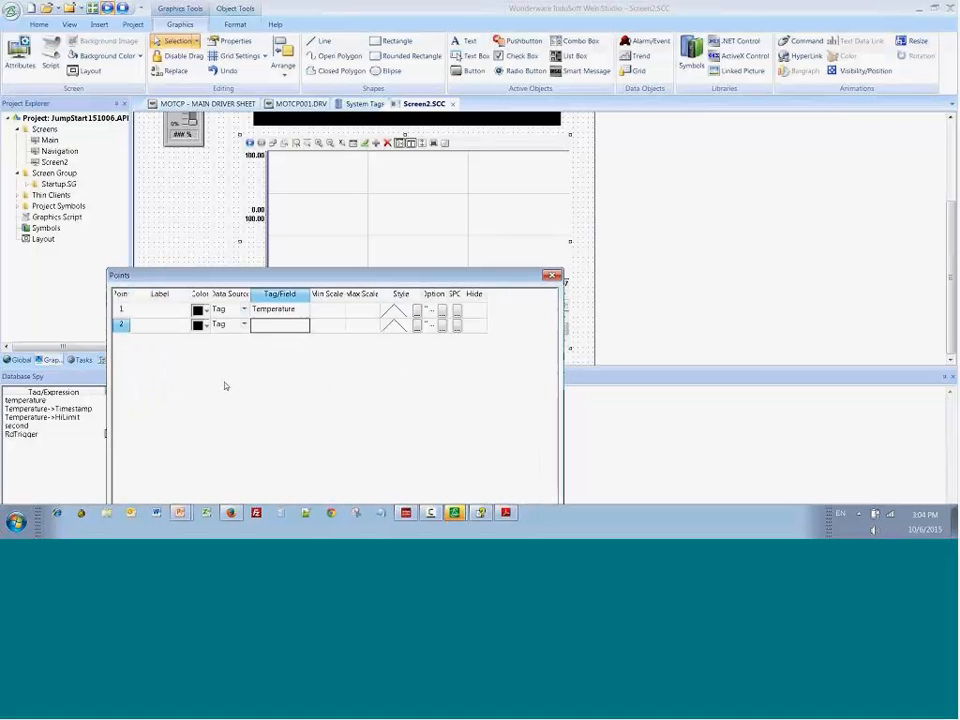
# Step: Label trend point 1 Deg C and set its scale from a minimum of 0 to a maximum of 100
pyautogui.write('Deg C')
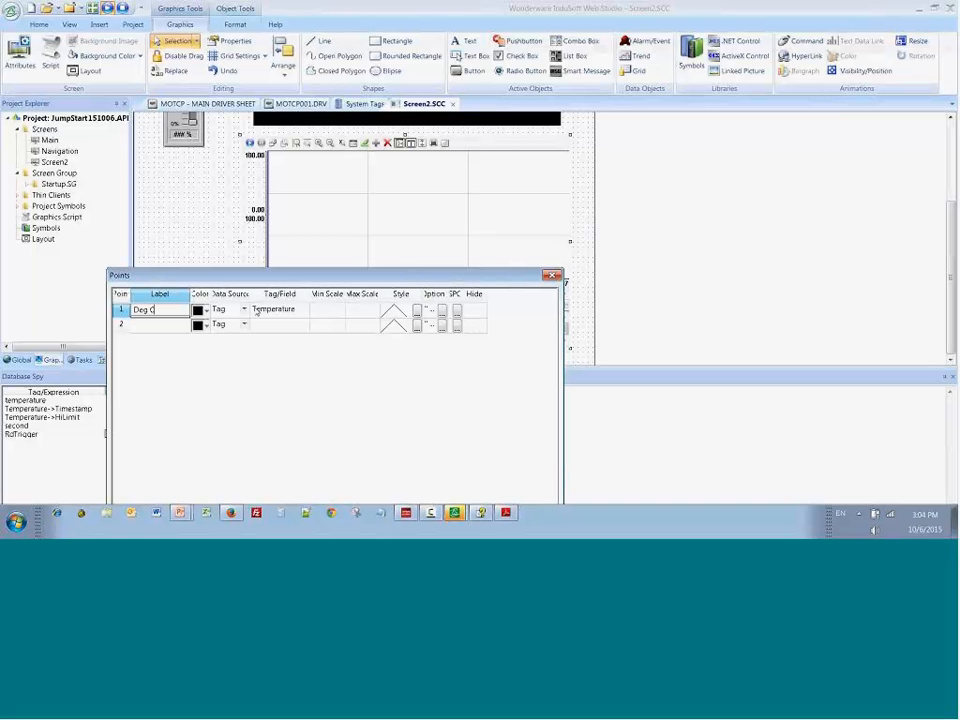
pyautogui.click(334, 313)
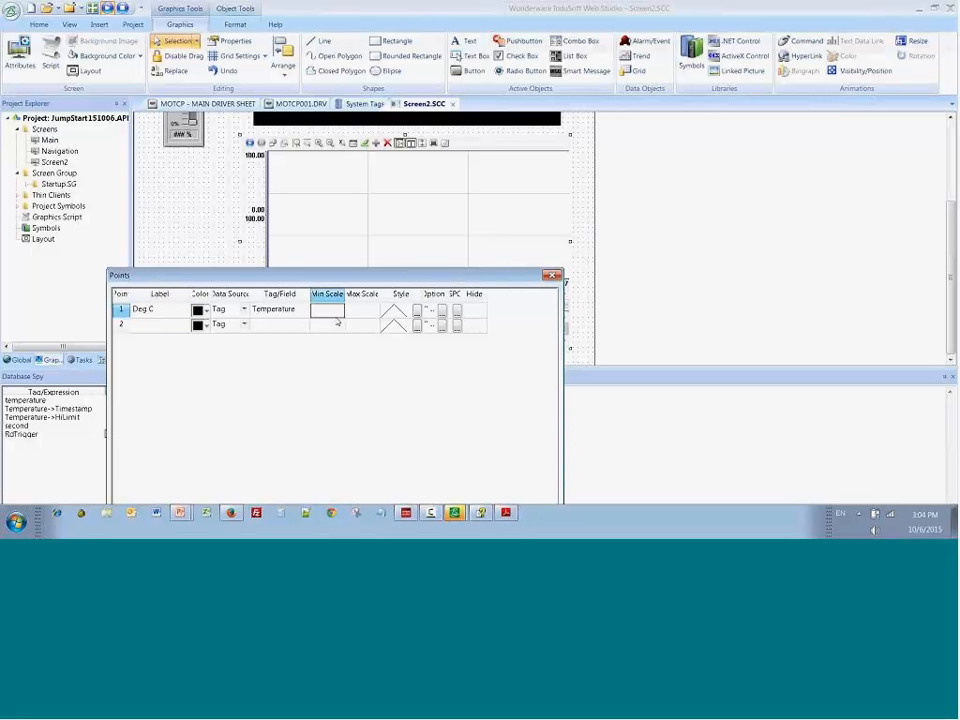
pyautogui.write('0')
pyautogui.click(360, 310)
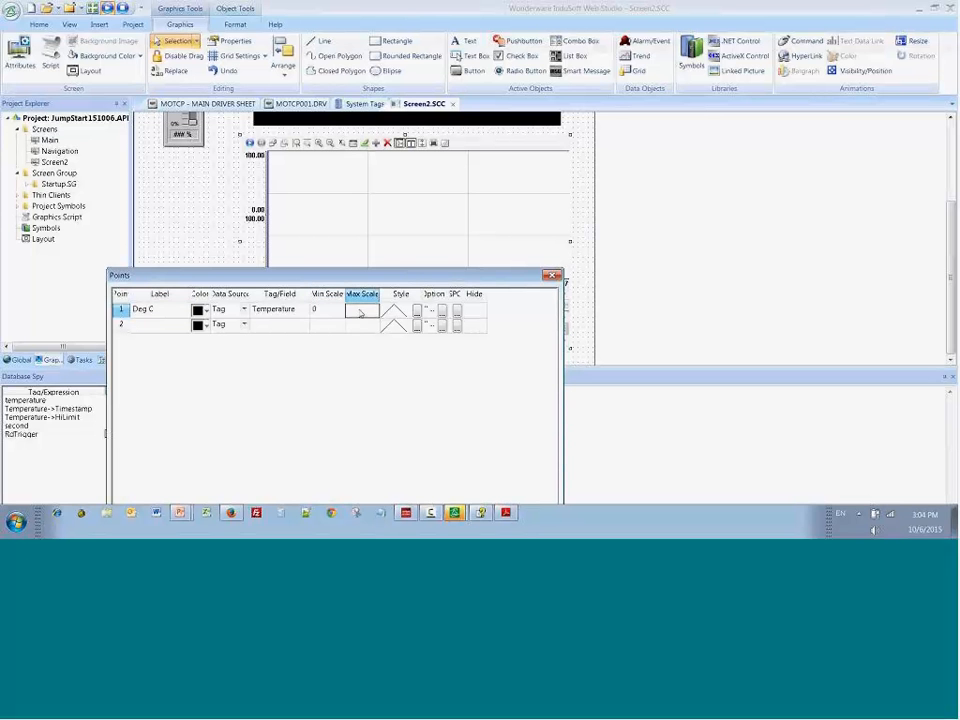
pyautogui.write('100')
# Step: Set the pen style of trend point 1 to the thickest line weight and a red line color
pyautogui.doubleClick(400, 311)
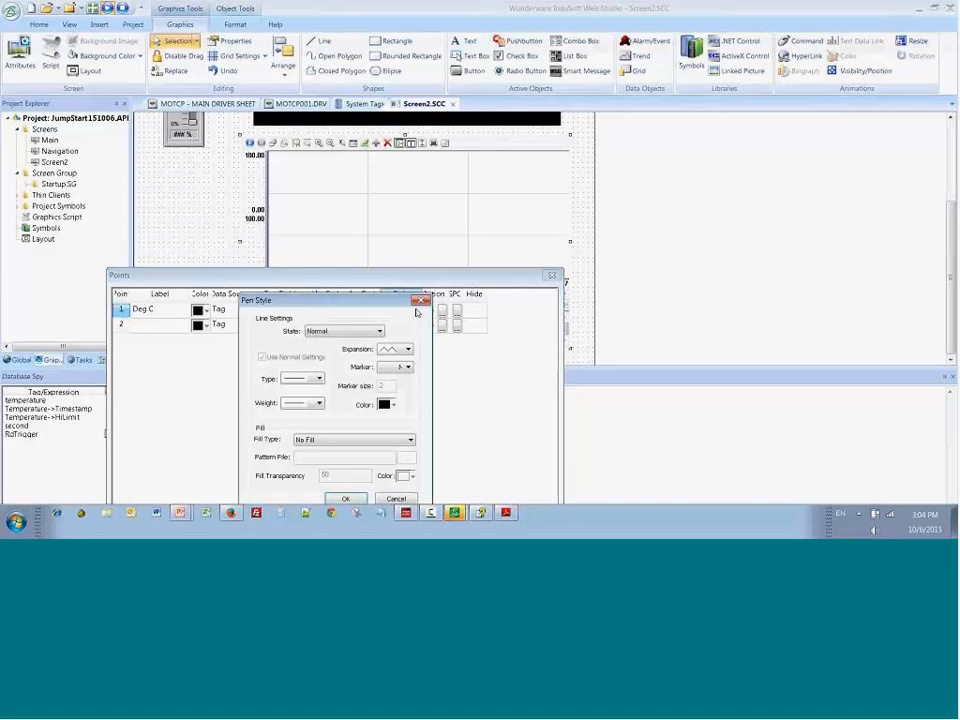
pyautogui.click(308, 403)
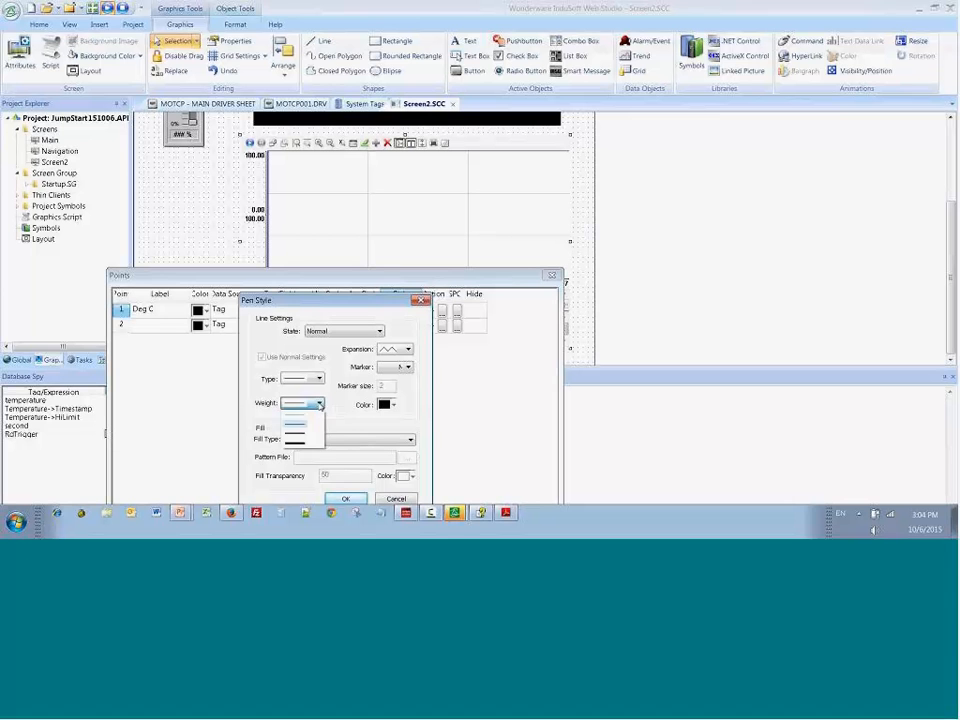
pyautogui.click(300, 445)
pyautogui.click(389, 404)
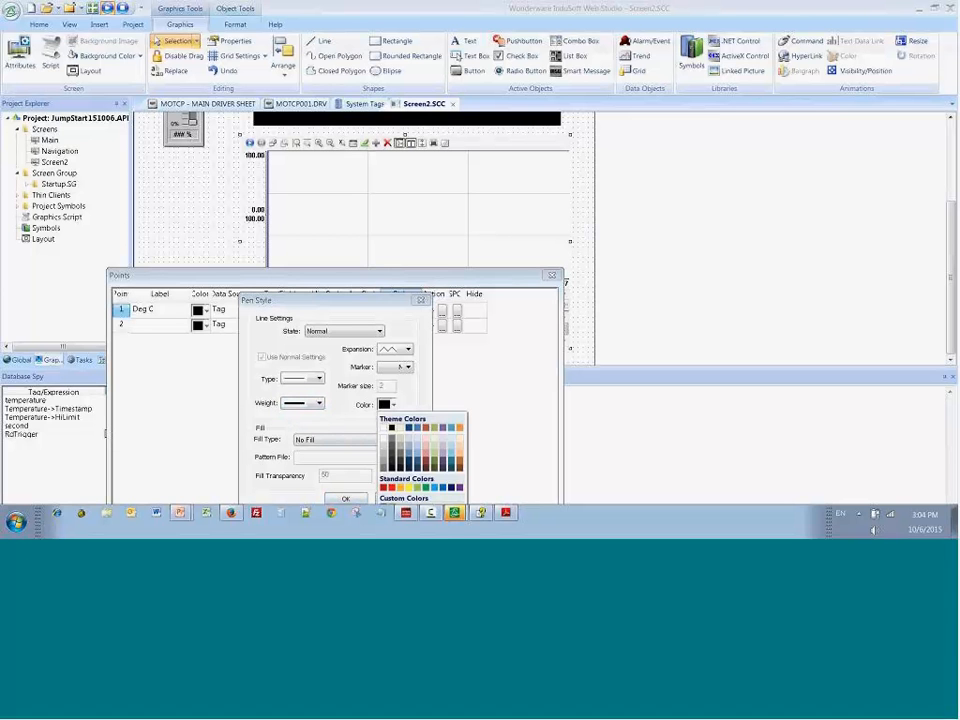
pyautogui.click(390, 487)
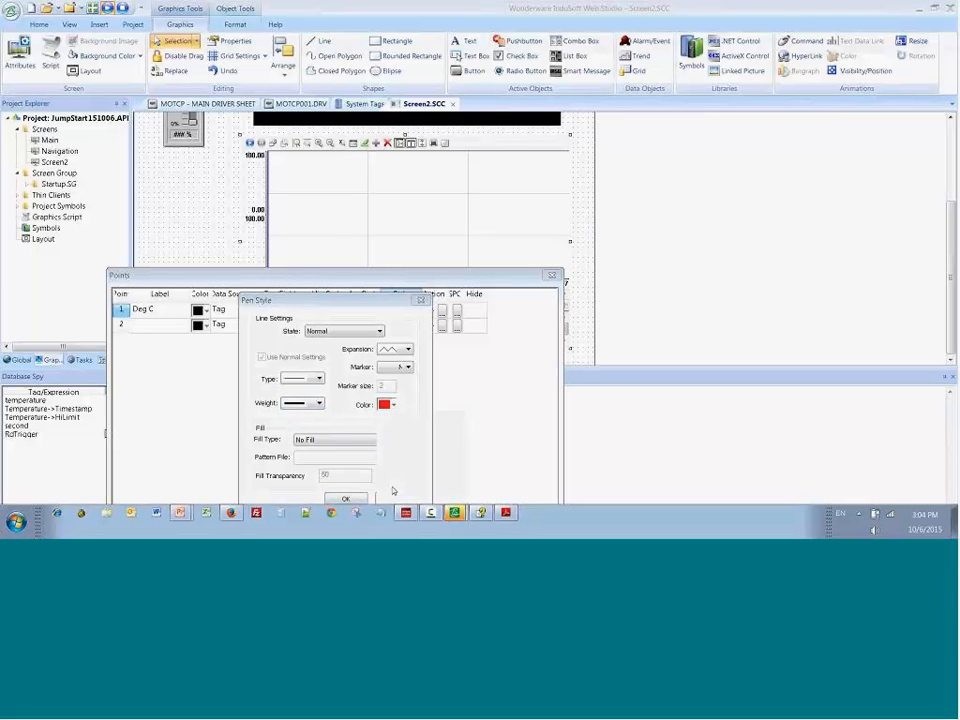
# Step: Give the pen of trend point 1 a solid red fill, accept the style, and close the point list
pyautogui.click(347, 444)
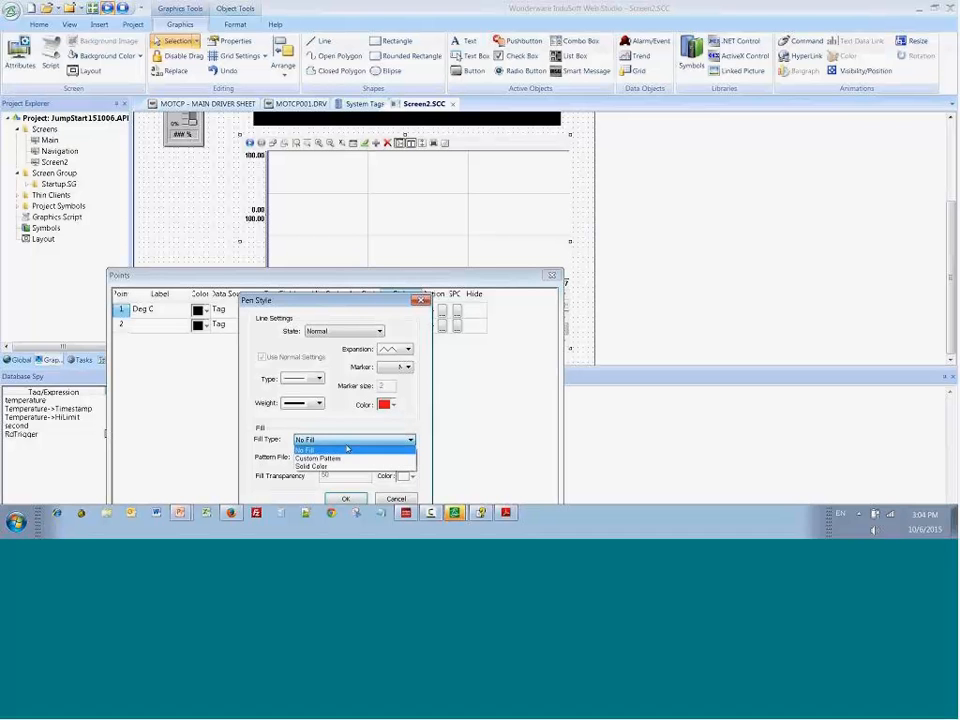
pyautogui.click(335, 466)
pyautogui.moveTo(300, 300); pyautogui.dragTo(308, 205)
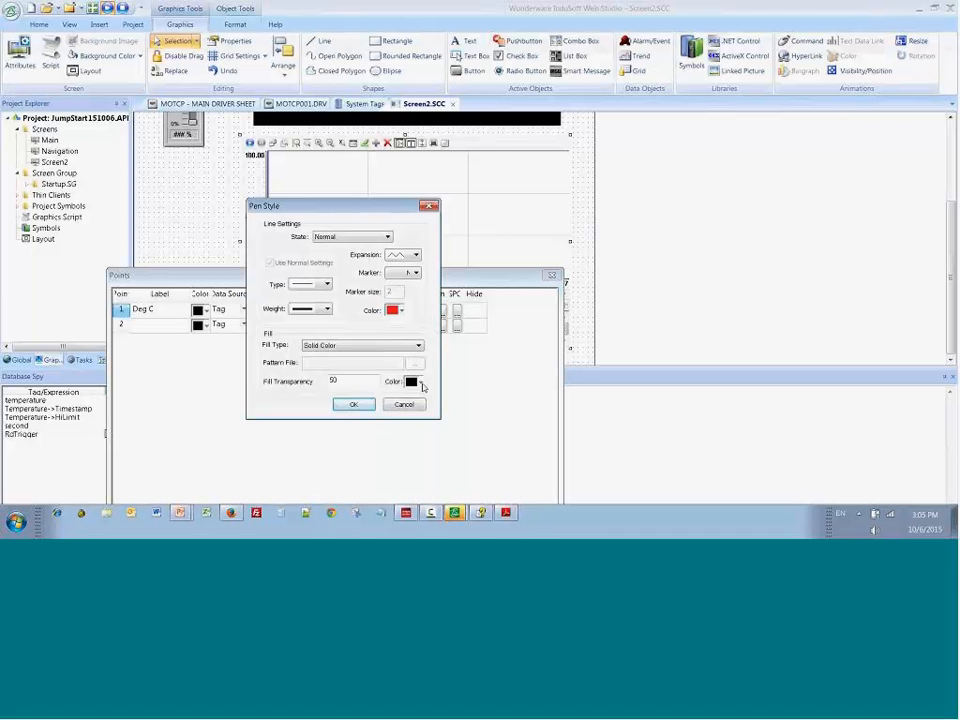
pyautogui.click(419, 381)
pyautogui.click(418, 465)
pyautogui.click(355, 404)
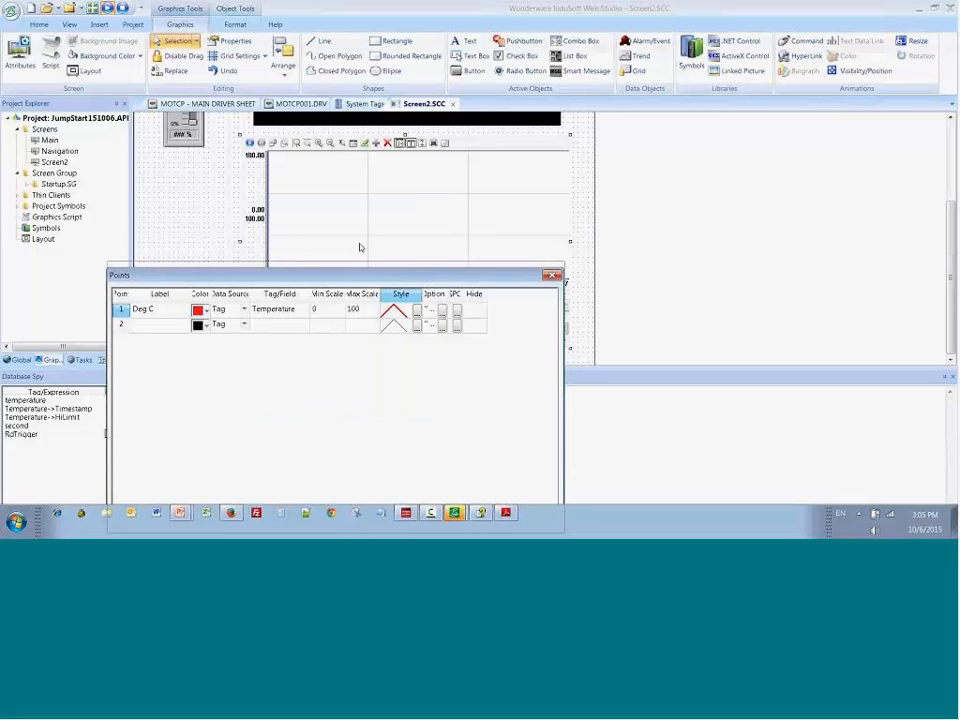
pyautogui.moveTo(360, 247); pyautogui.dragTo(368, 180)
pyautogui.click(506, 432)
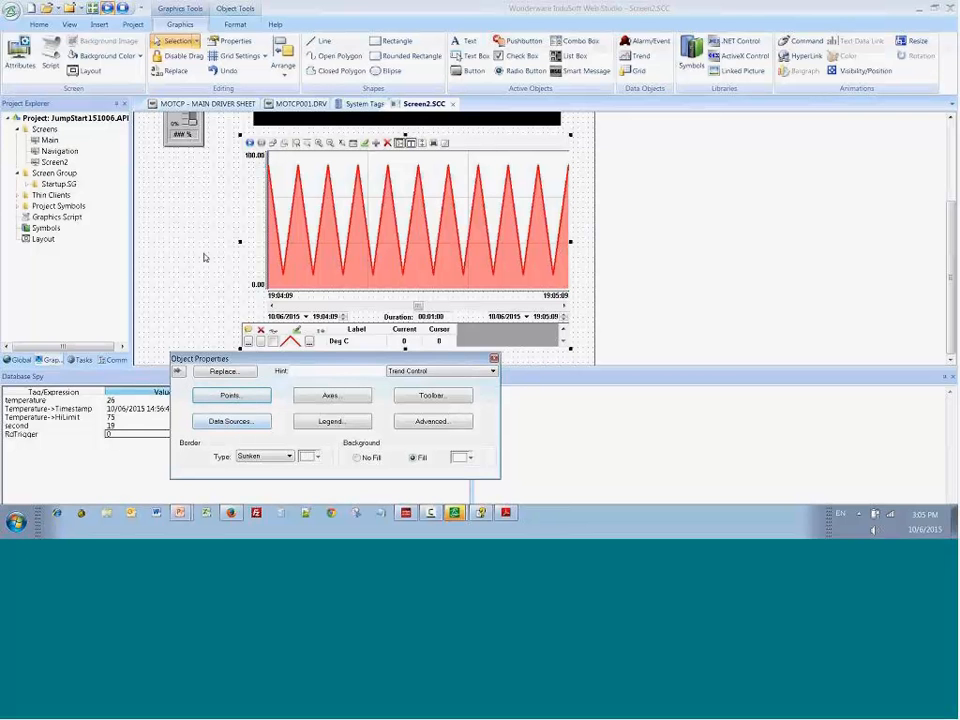
pyautogui.click(218, 199)
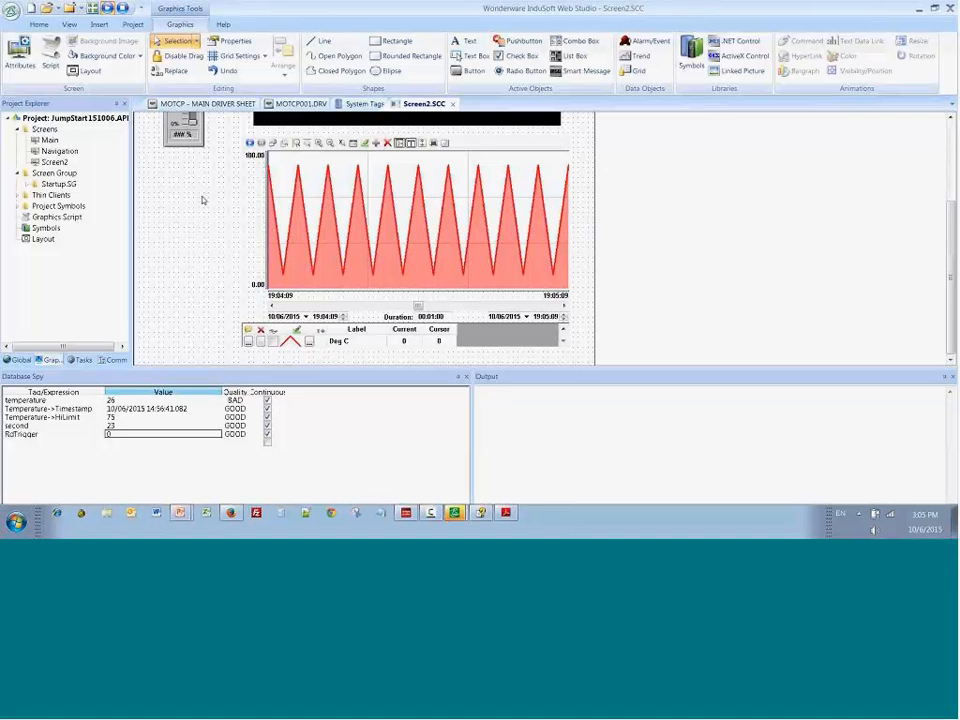
# Step: Close the MOTCP001.DRV driver sheet without saving its changes
pyautogui.click(312, 104)
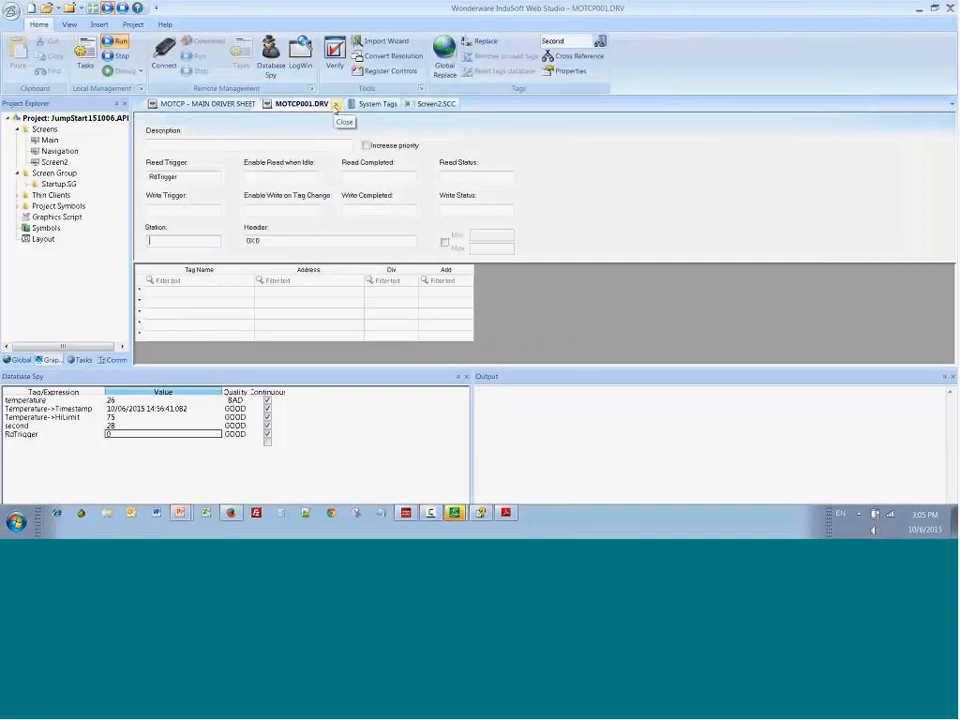
pyautogui.click(336, 105)
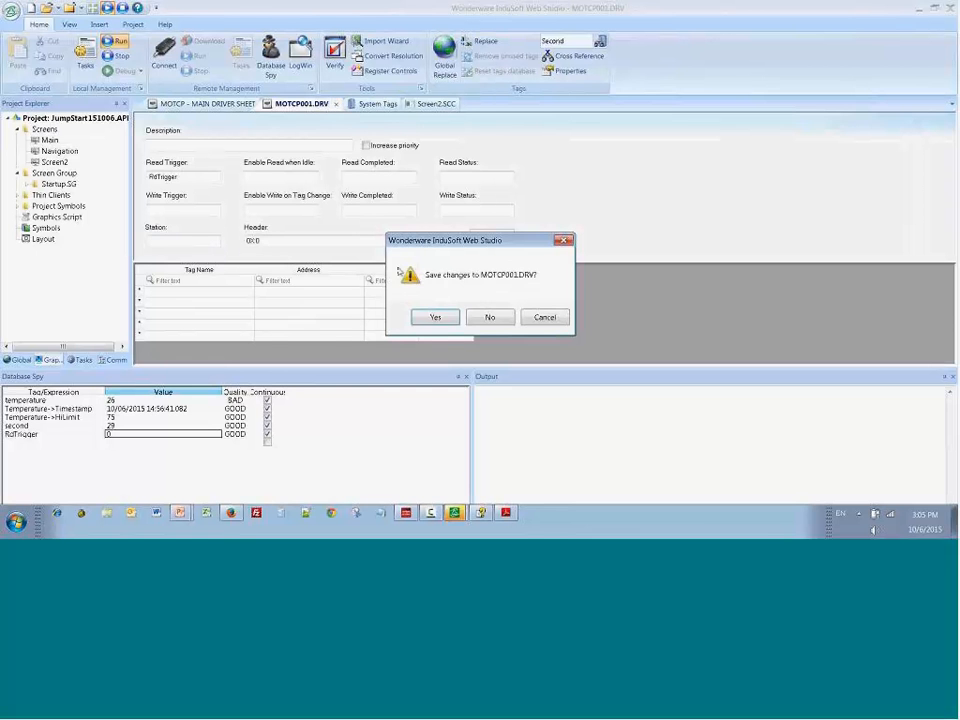
pyautogui.click(489, 317)
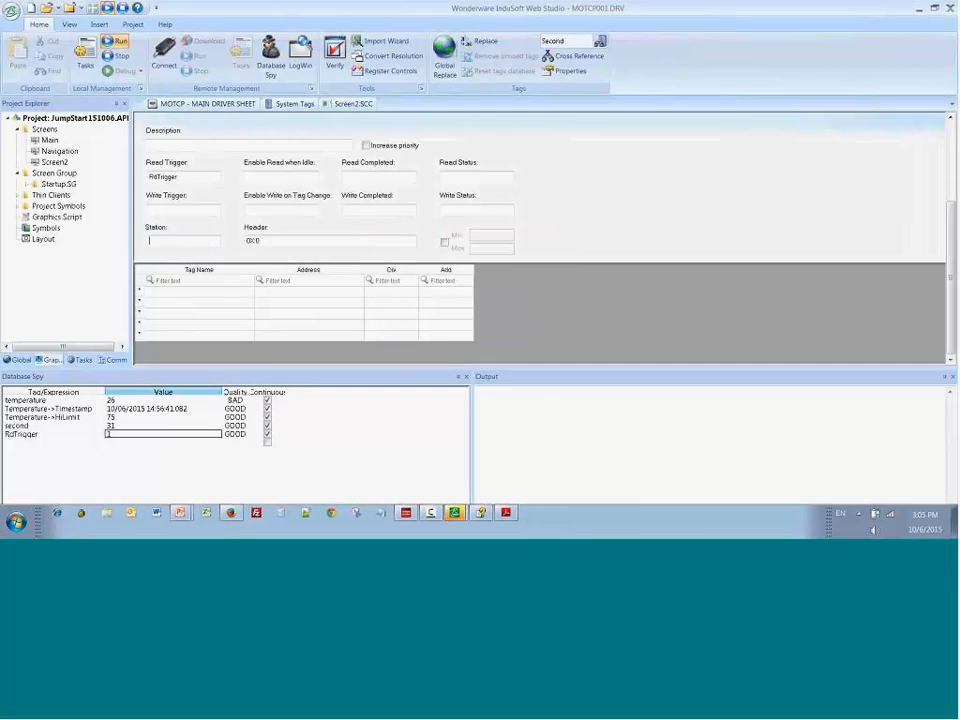
# Step: Close the System Tags sheet, and close Screen2 with its changes saved
pyautogui.click(298, 104)
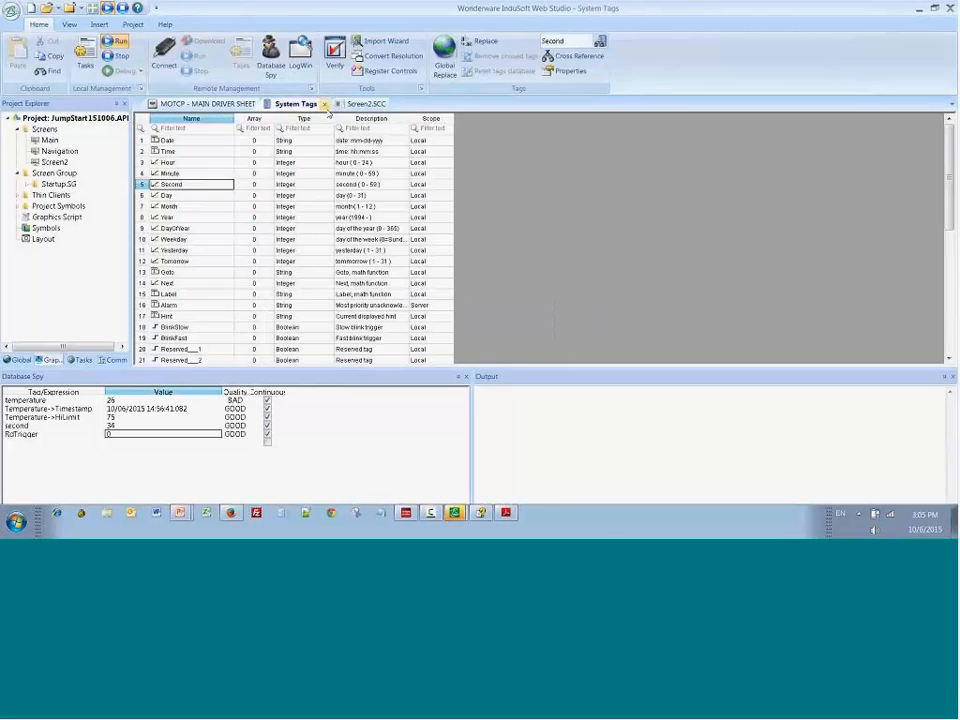
pyautogui.click(324, 105)
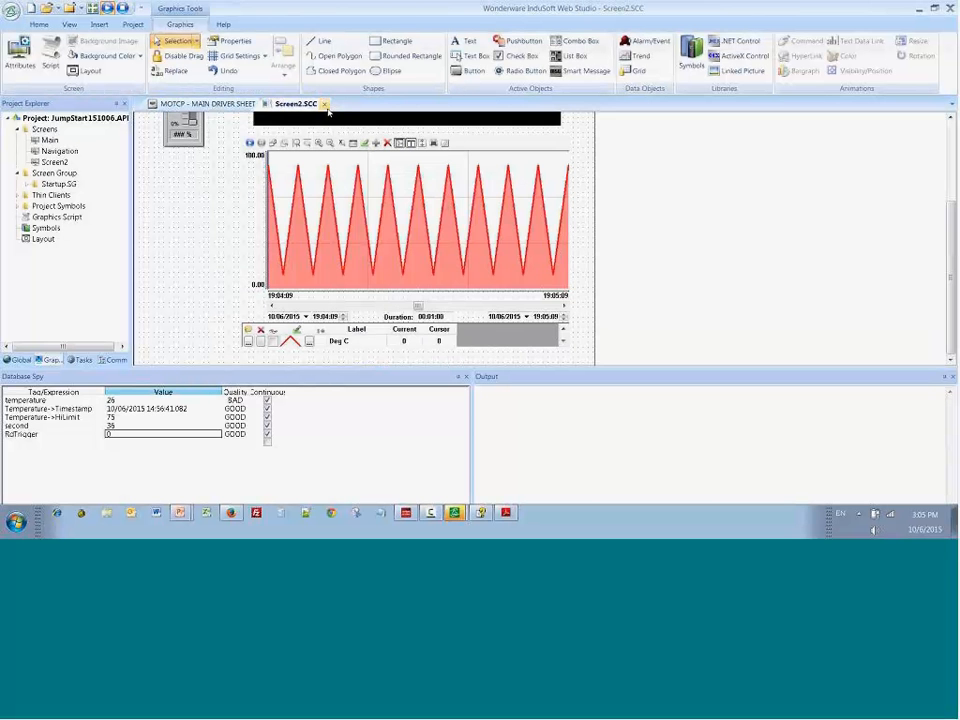
pyautogui.click(324, 105)
pyautogui.click(435, 318)
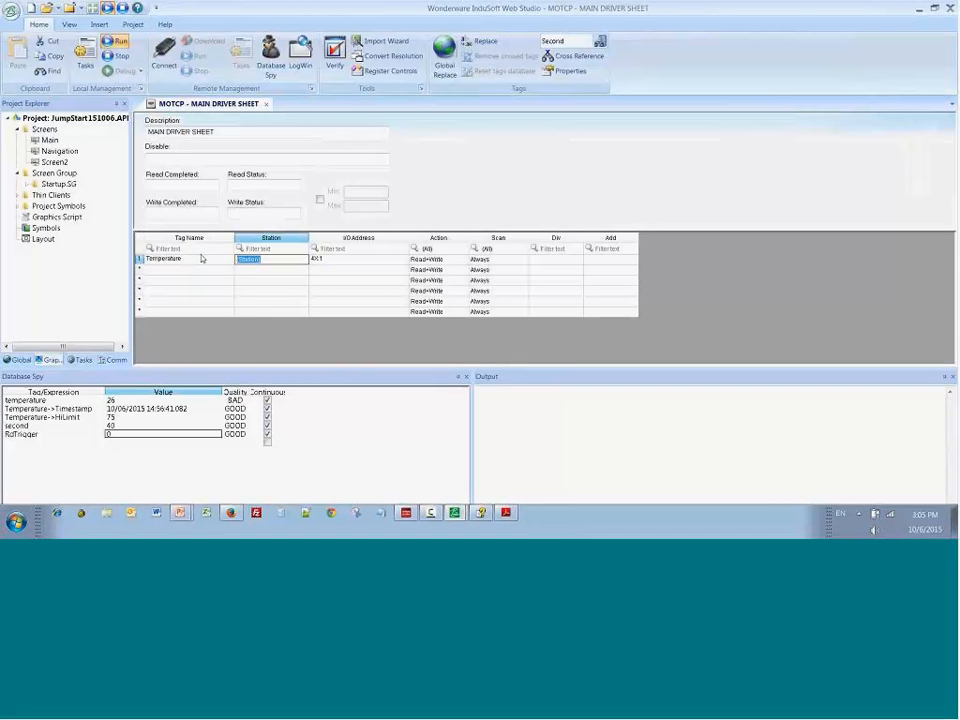
# Step: Set the Temperature tag's station to 127.0.0.1:502:1 in the MOTCP main driver sheet, and save and close the sheet
pyautogui.write('127.0.0.1:502:1')
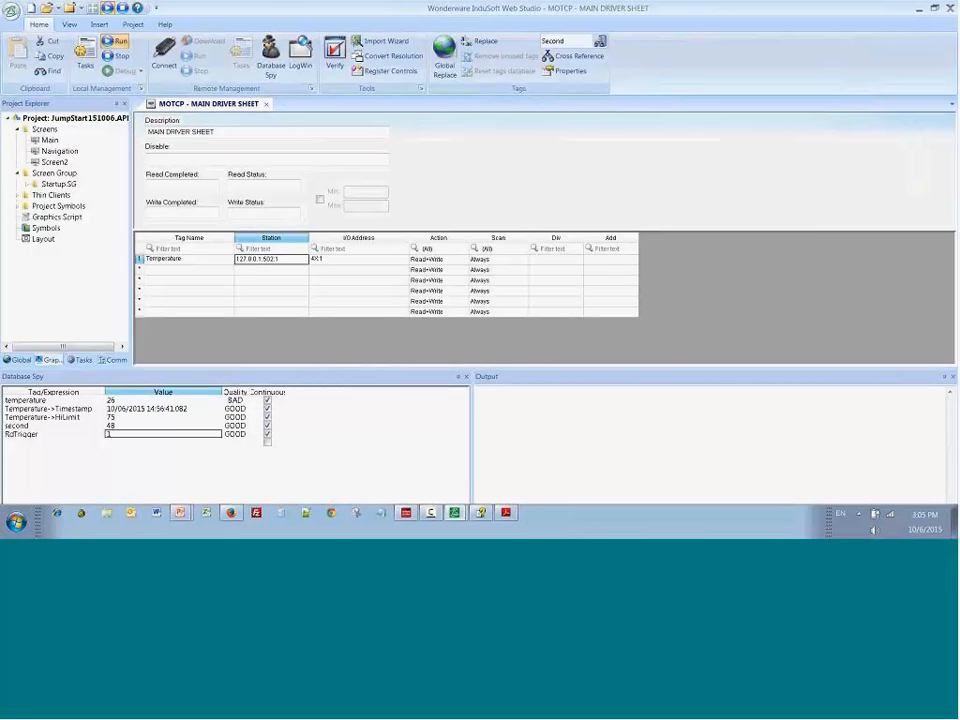
pyautogui.click(265, 106)
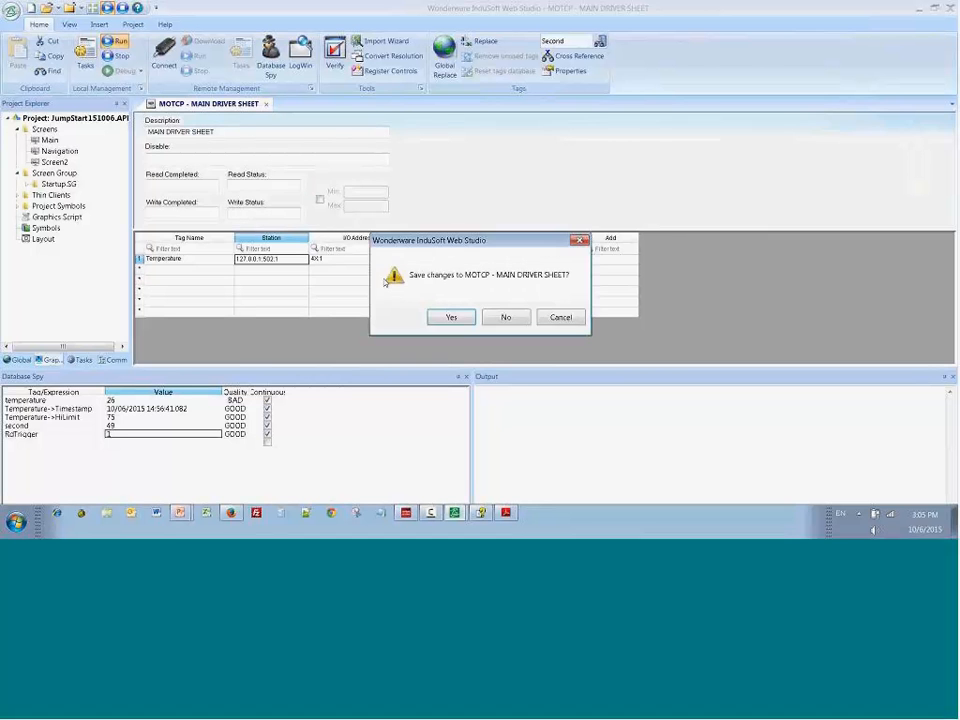
pyautogui.click(452, 319)
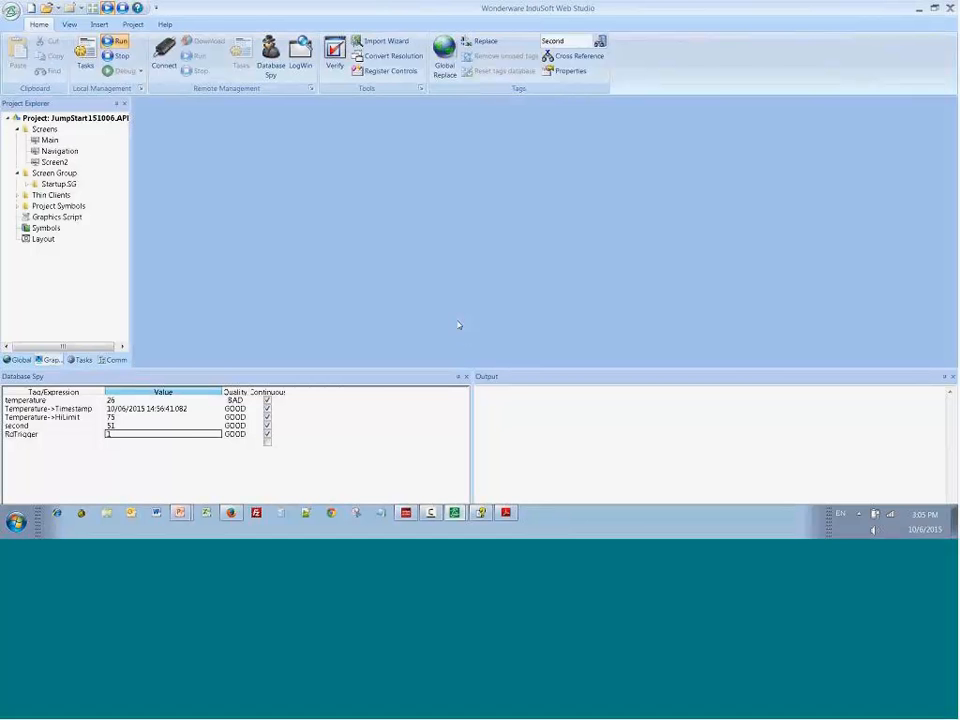
# Step: Restart the project runtime and launch the Modbus PLC simulator, dismissing its startup notice
pyautogui.click(120, 57)
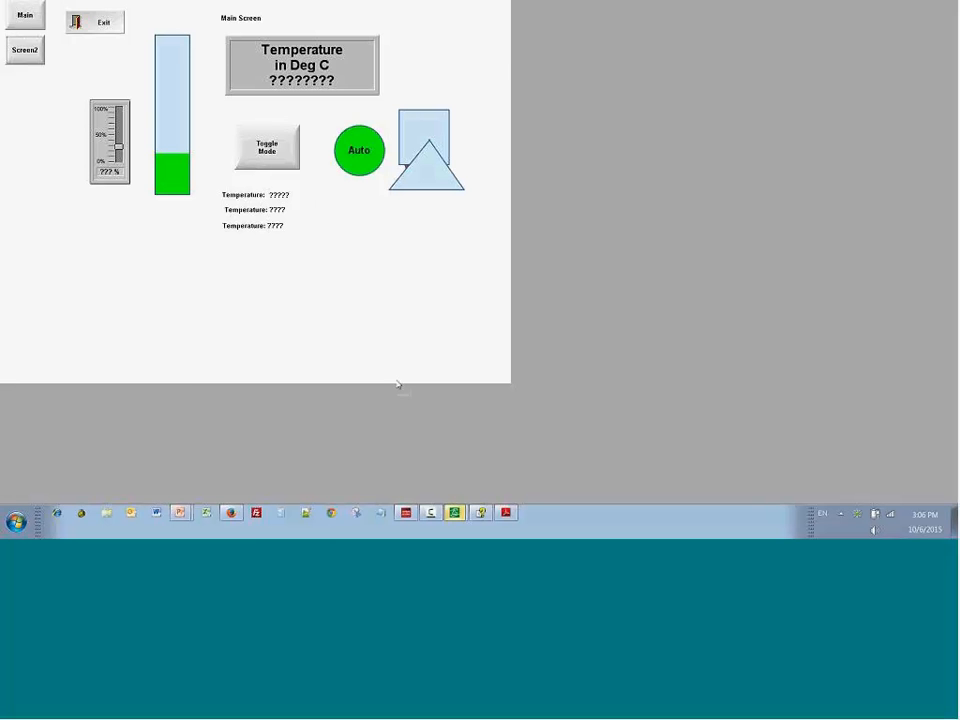
pyautogui.click(16, 522)
pyautogui.click(77, 347)
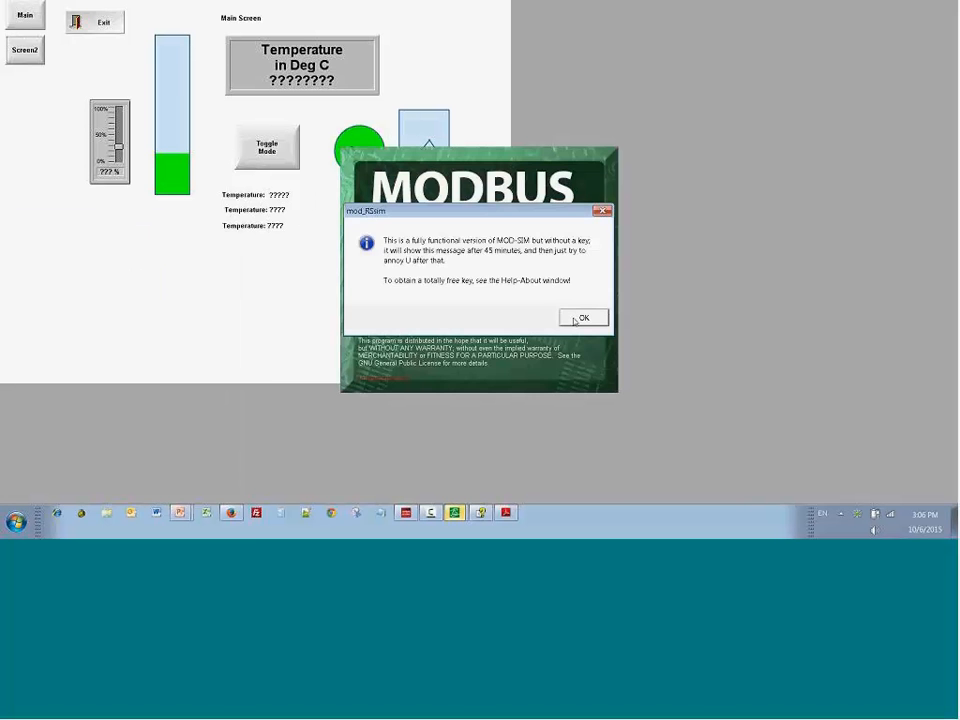
pyautogui.click(578, 319)
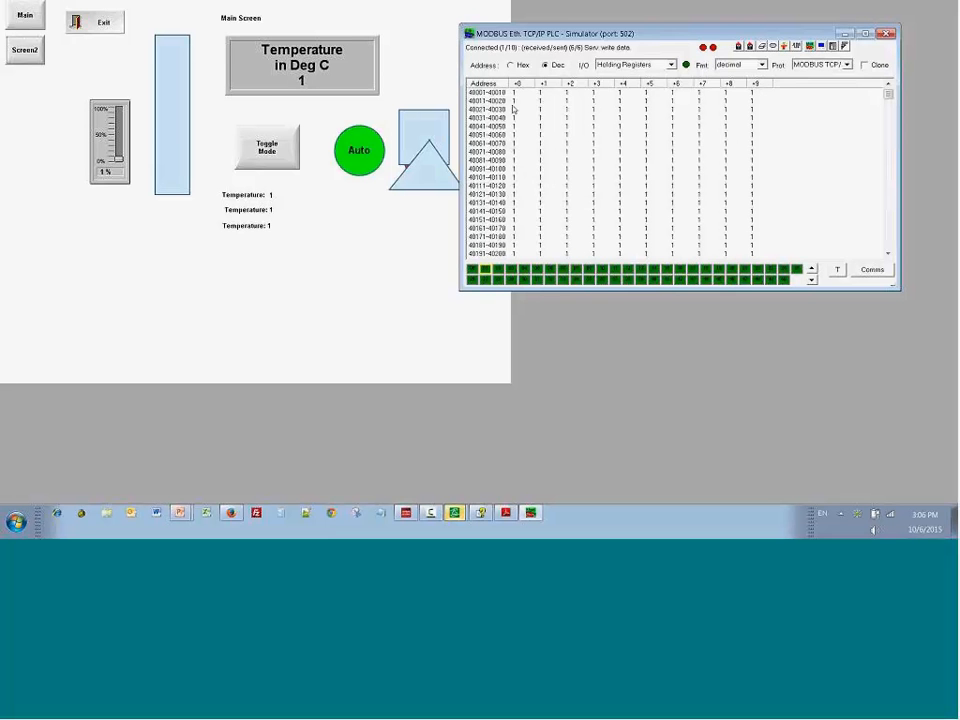
# Step: Test the trend on the running Screen2 by moving the temperature slider, switching to the Main screen, and returning to Screen2
pyautogui.click(25, 49)
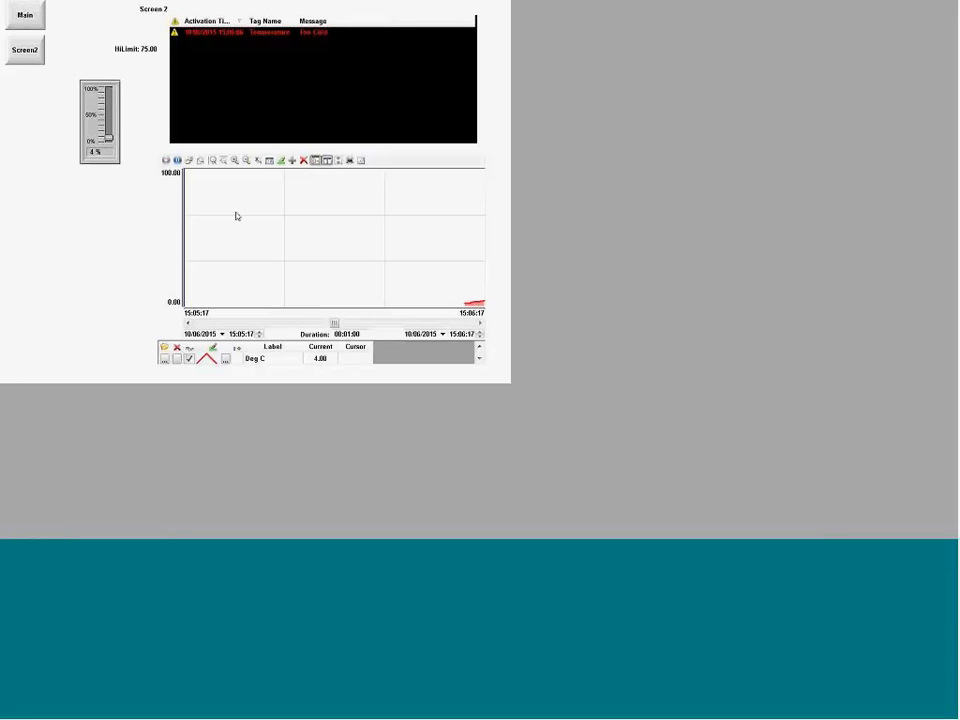
pyautogui.moveTo(108, 138)
pyautogui.mouseDown()
pyautogui.moveTo(108, 115)
pyautogui.moveTo(108, 129)
pyautogui.mouseUp()
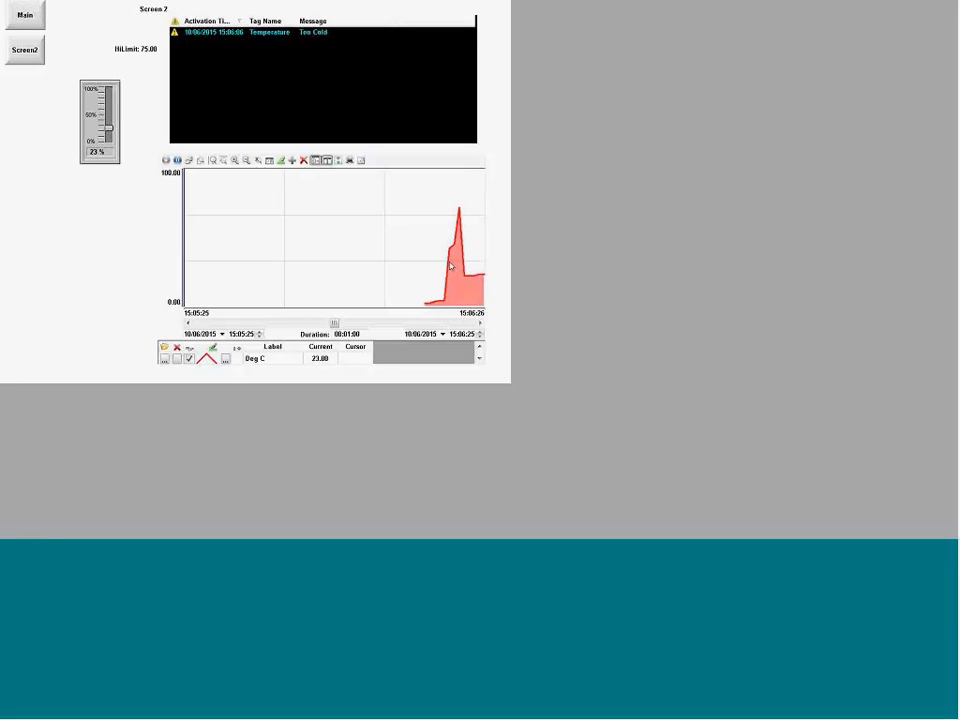
pyautogui.click(22, 17)
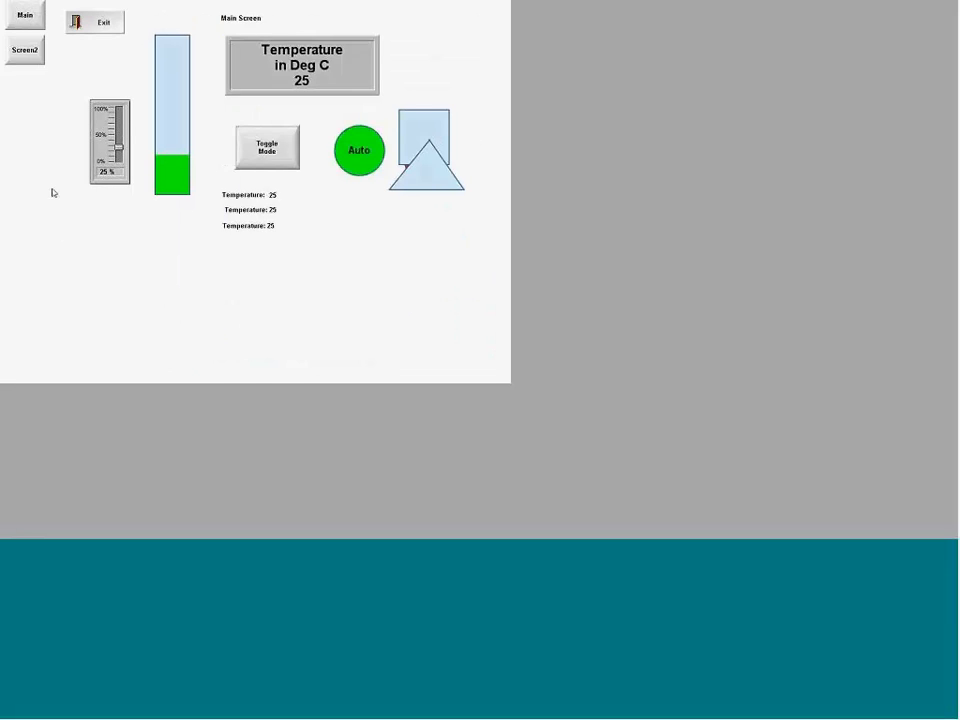
pyautogui.click(25, 55)
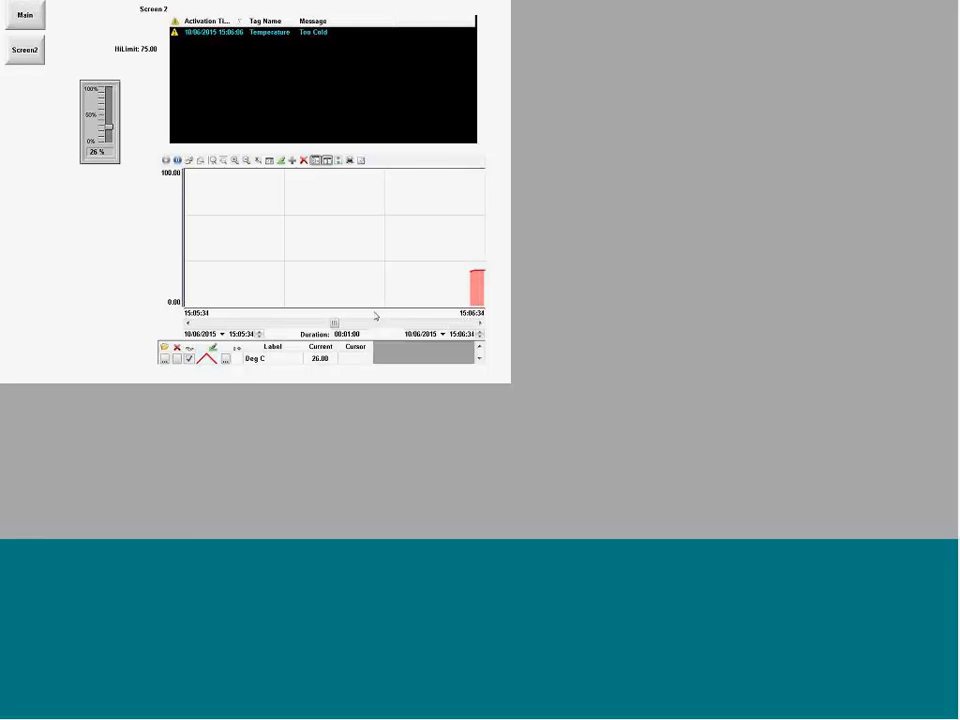
# Step: Switch back to InduSoft Web Studio, insert a Trend task worksheet, and add the Temperature tag to it
pyautogui.hotkey('alt', 'Tab')
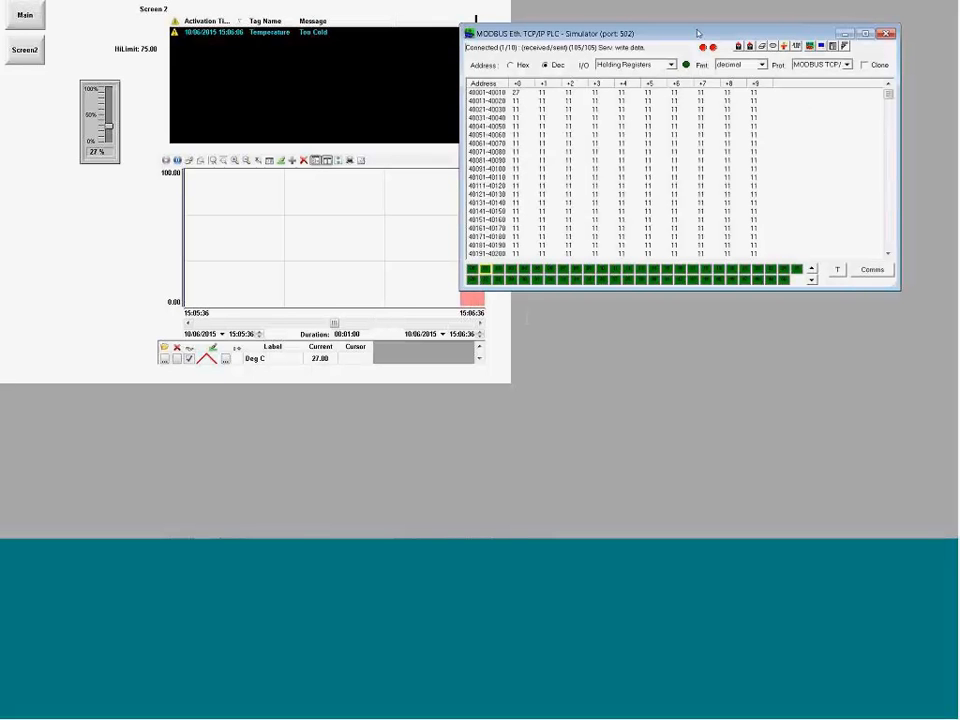
pyautogui.hotkey('alt', 'Tab')
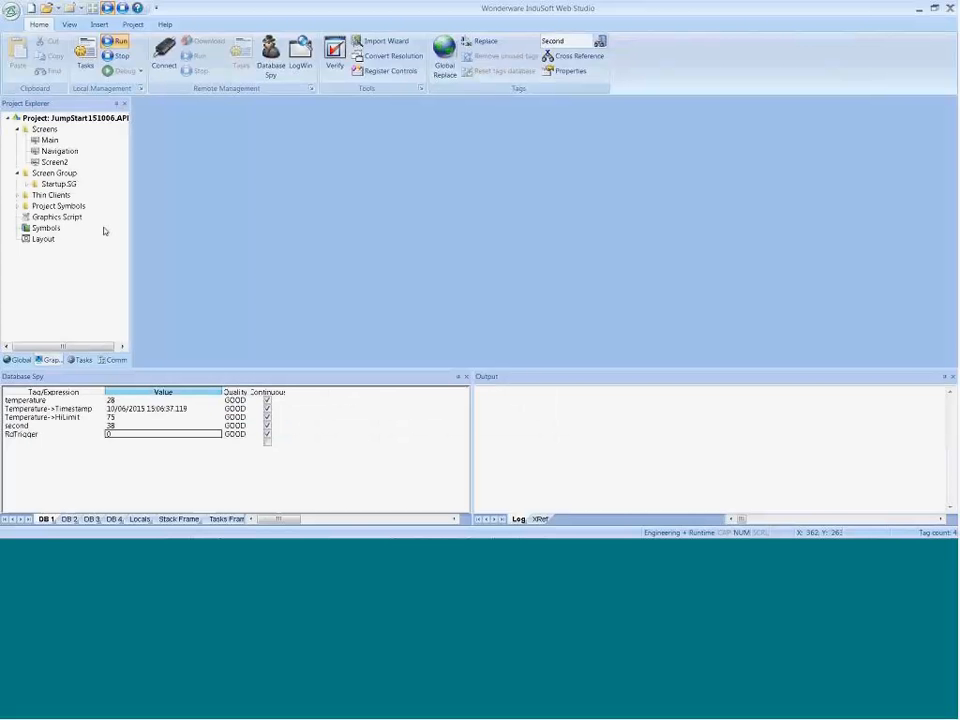
pyautogui.click(84, 359)
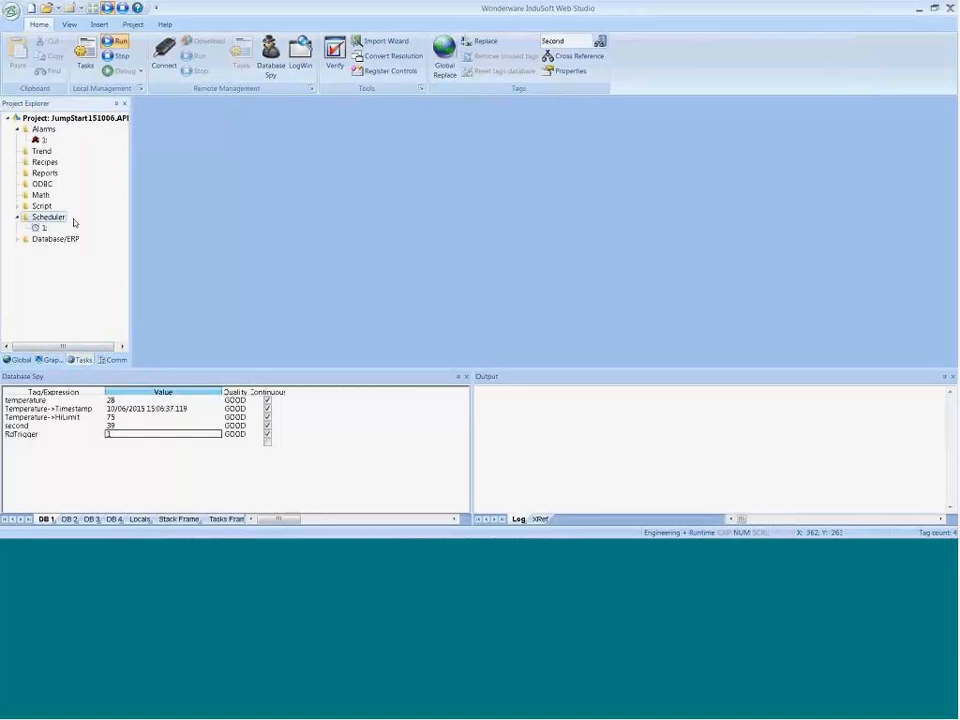
pyautogui.rightClick(38, 153)
pyautogui.click(61, 162)
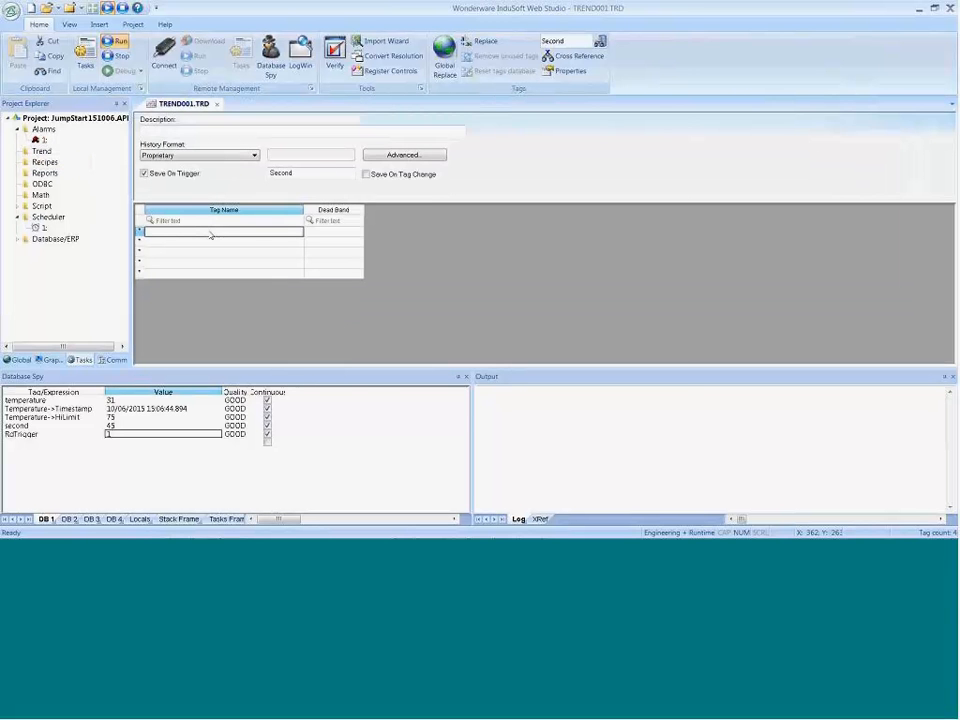
pyautogui.doubleClick(211, 235)
pyautogui.click(367, 248)
pyautogui.doubleClick(367, 248)
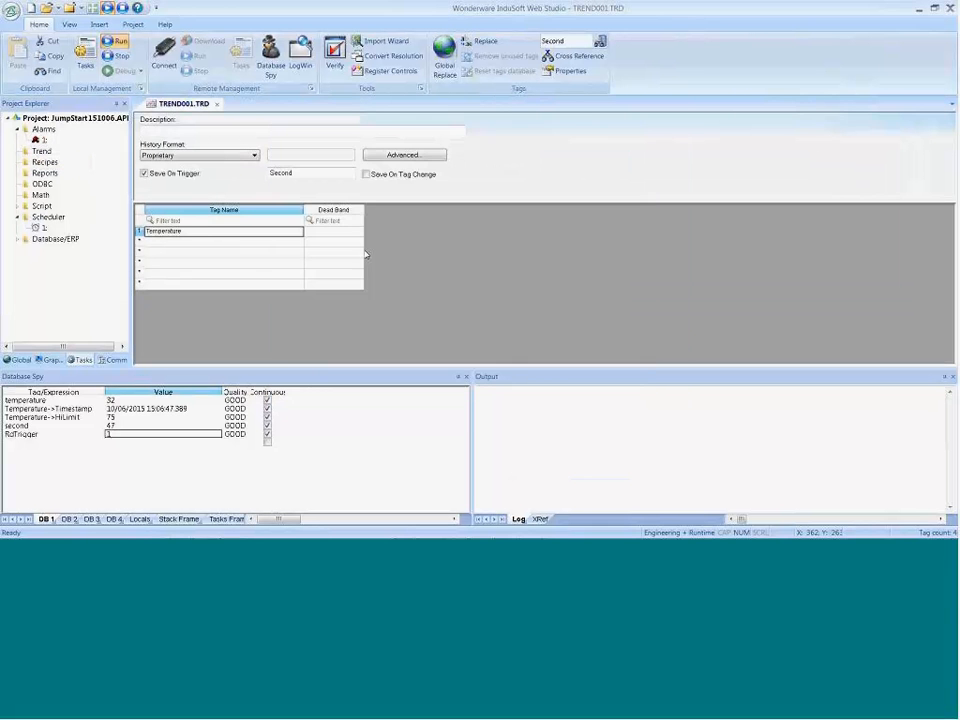
# Step: Keep the Second tag as the trend worksheet's save trigger, and save and close the worksheet as TREND001.TRD
pyautogui.doubleClick(285, 173)
pyautogui.click(293, 172)
pyautogui.doubleClick(293, 172)
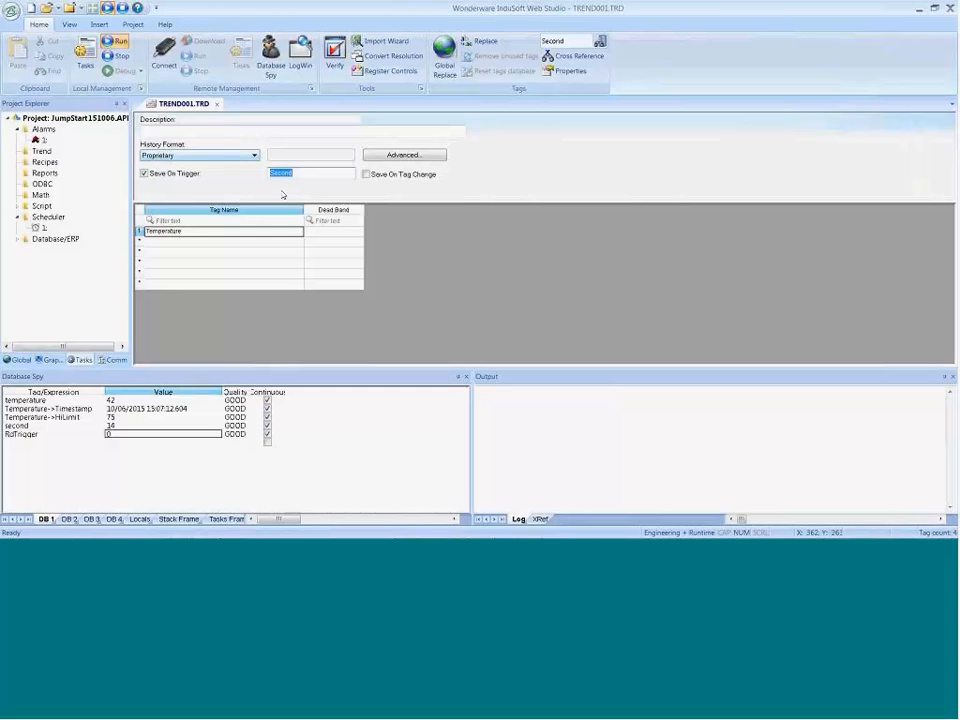
pyautogui.click(217, 105)
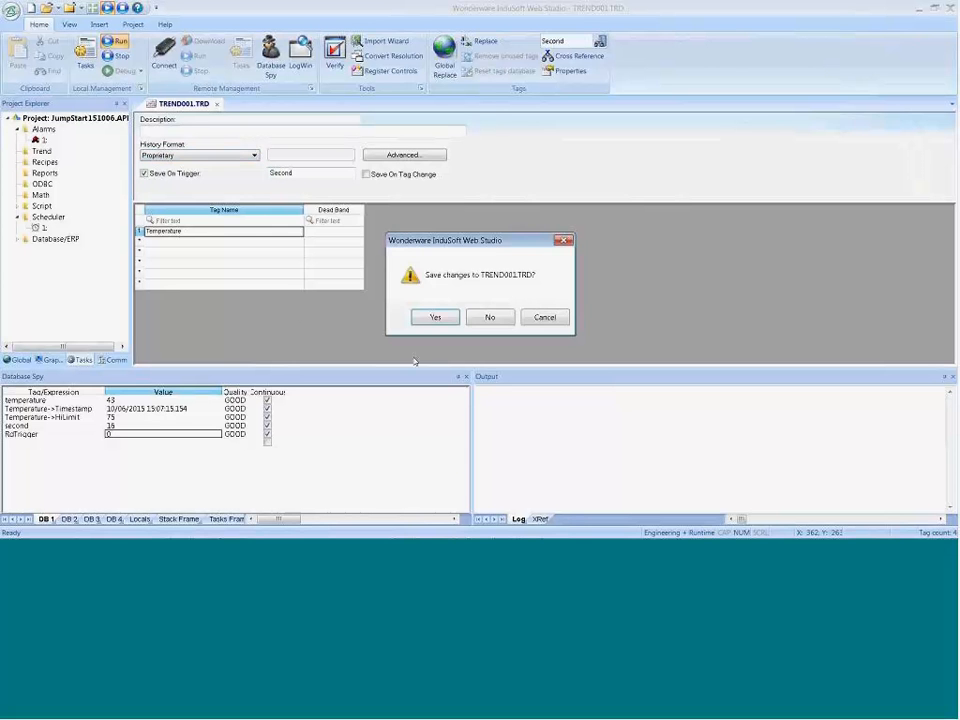
pyautogui.click(430, 320)
pyautogui.click(452, 288)
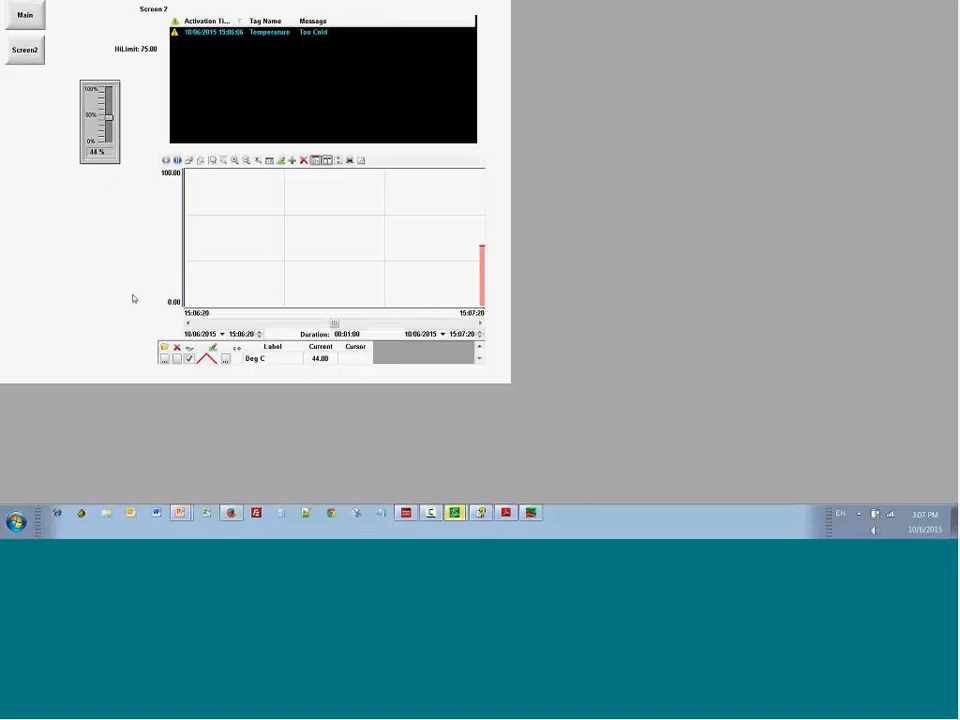
# Step: Return to the development environment, stop the project runtime, and run the project again
pyautogui.hotkey('alt', 'Tab')
pyautogui.hotkey('alt', 'Tab')
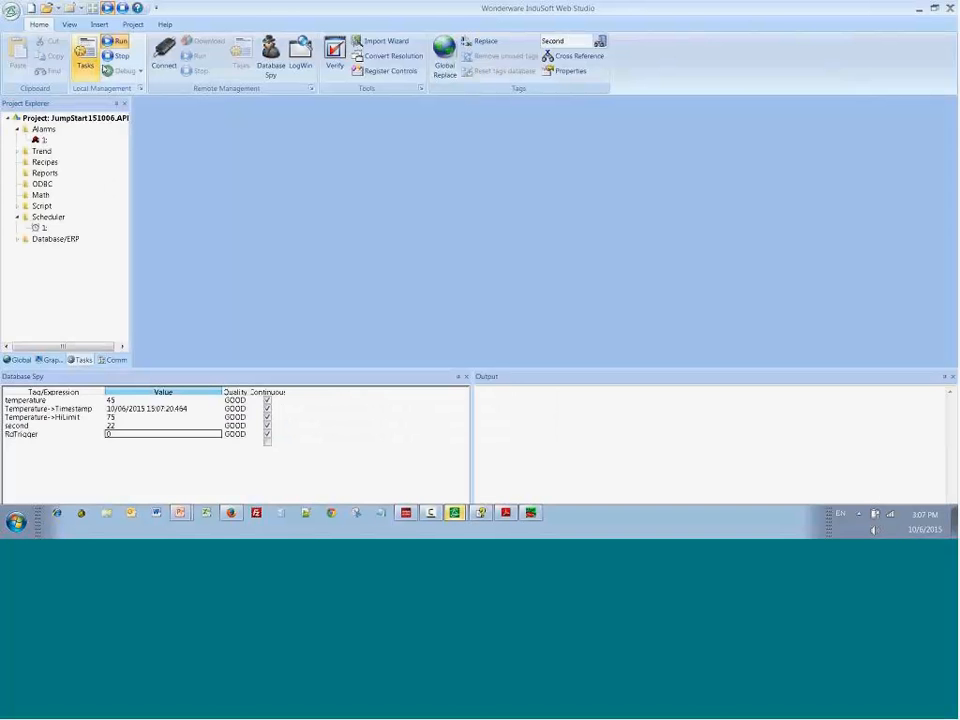
pyautogui.click(121, 57)
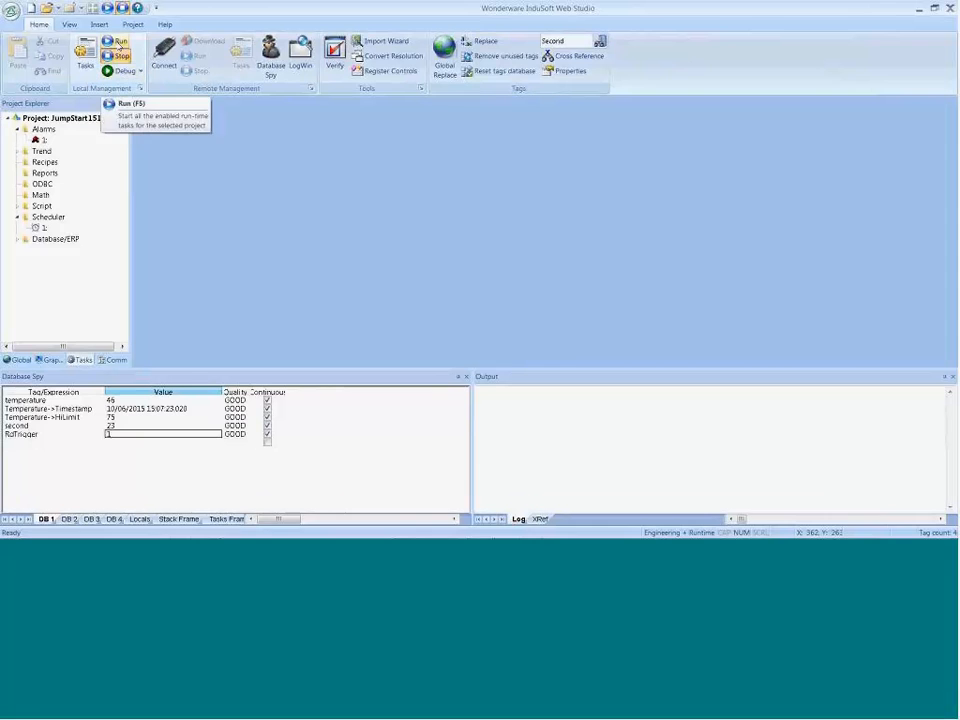
pyautogui.click(119, 42)
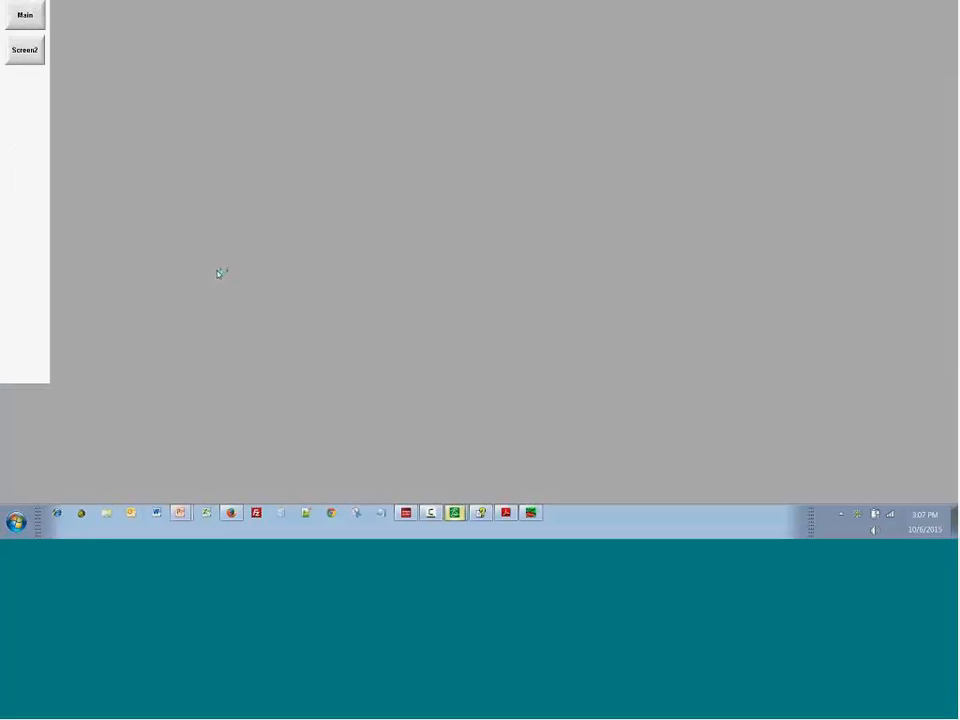
# Step: Test the trend history on the running project by opening Screen2, moving the temperature slider, switching to Main, and returning to Screen2
pyautogui.click(26, 48)
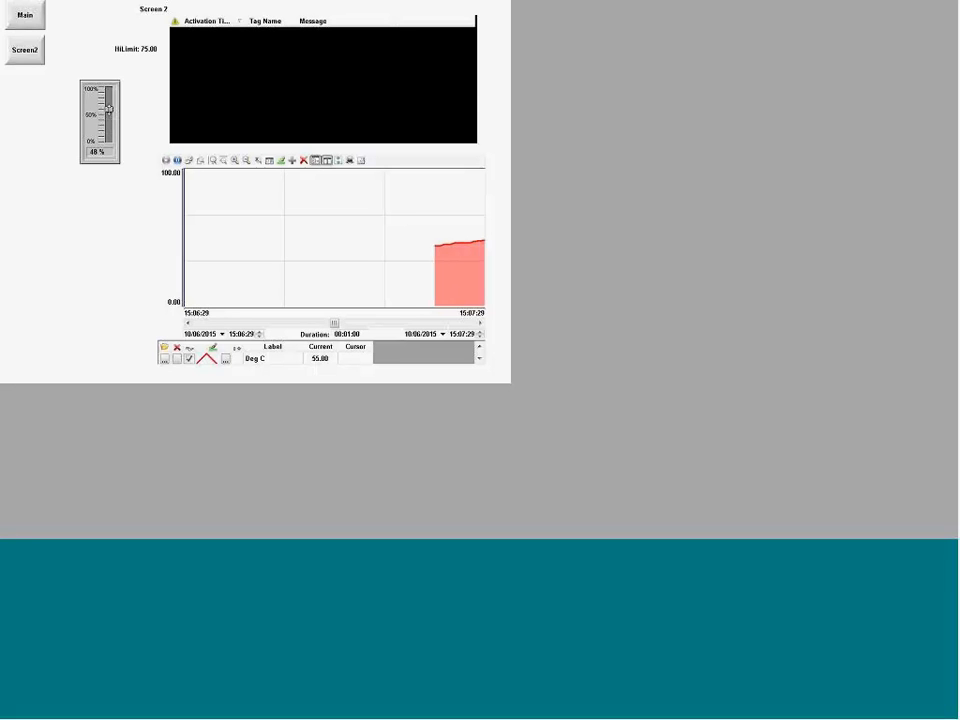
pyautogui.moveTo(108, 110)
pyautogui.mouseDown()
pyautogui.moveTo(108, 93)
pyautogui.moveTo(109, 133)
pyautogui.moveTo(109, 113)
pyautogui.mouseUp()
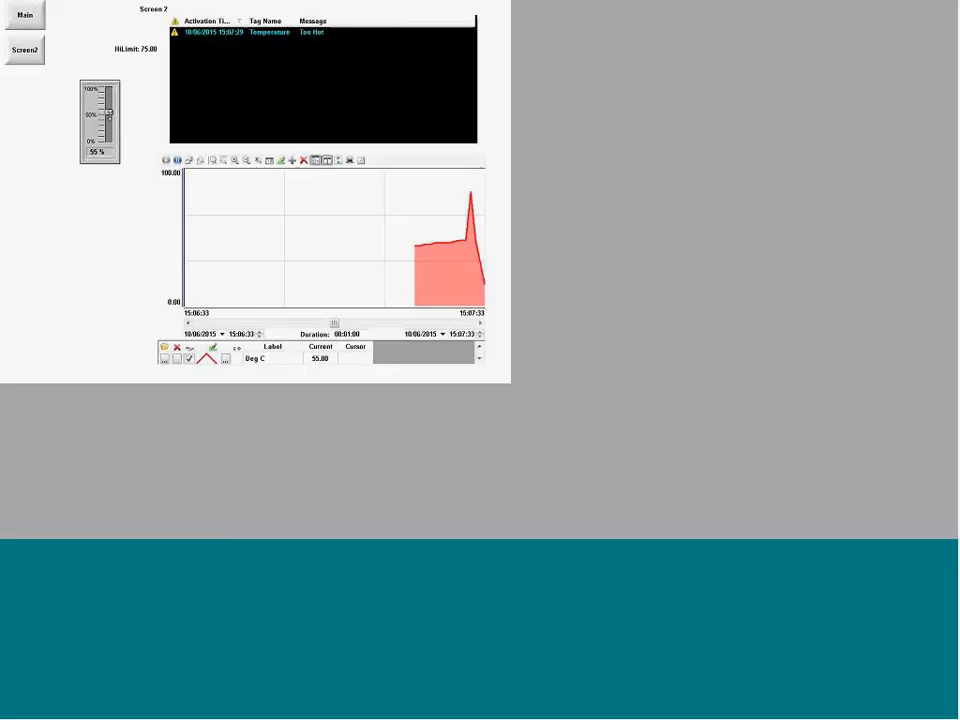
pyautogui.click(25, 18)
pyautogui.click(25, 55)
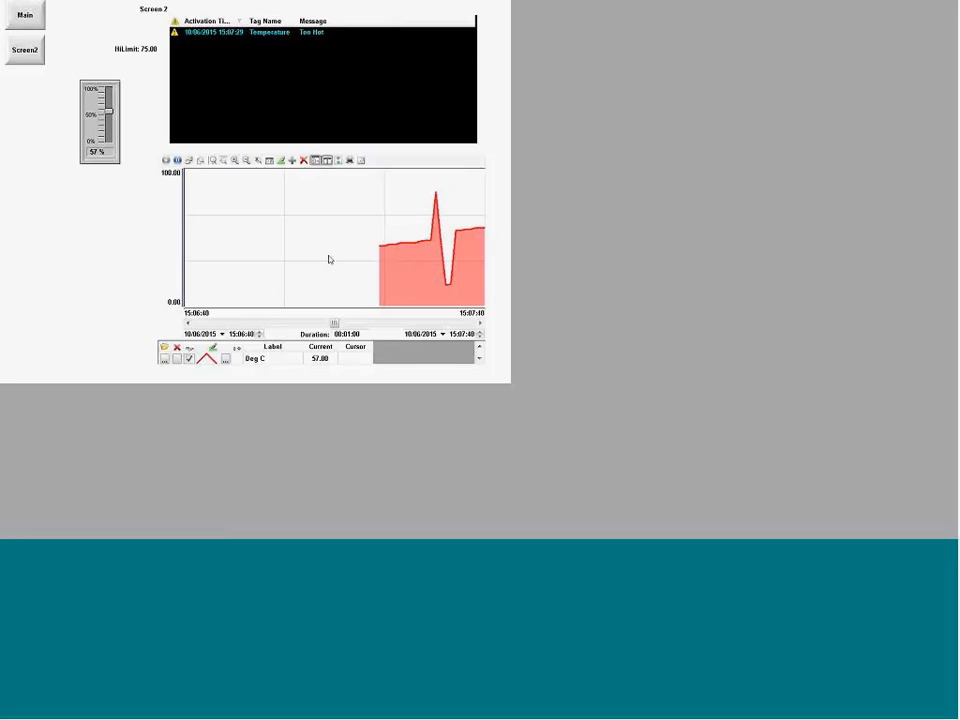
# Step: Launch SQL Server Management Studio and connect to the local SQLEXPRESS database engine with Windows Authentication
pyautogui.hotkey('alt', 'Tab')
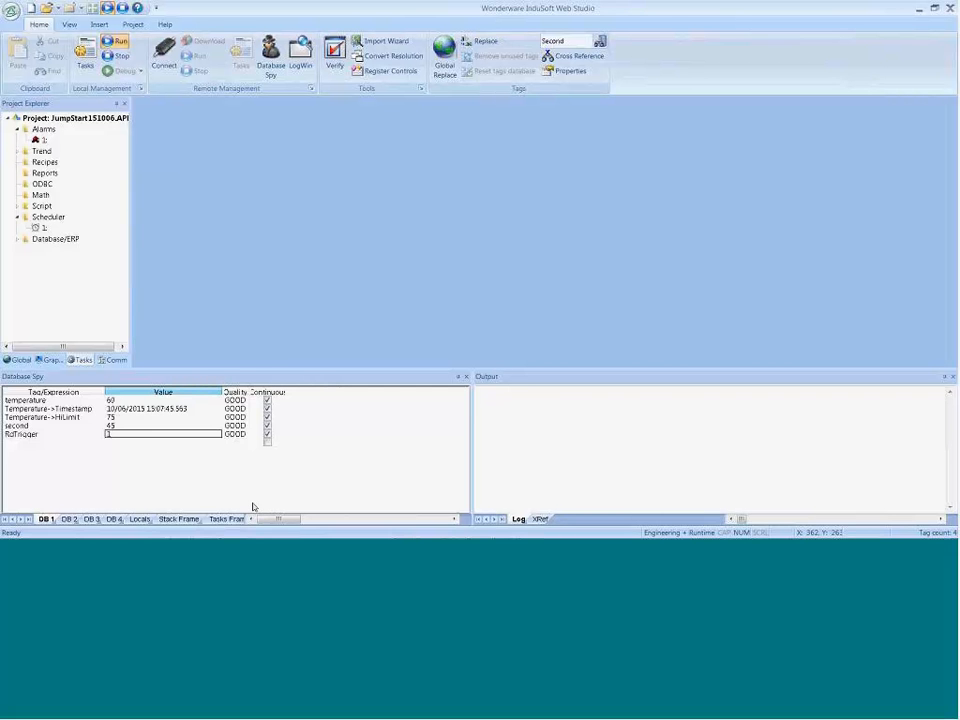
pyautogui.press('super')
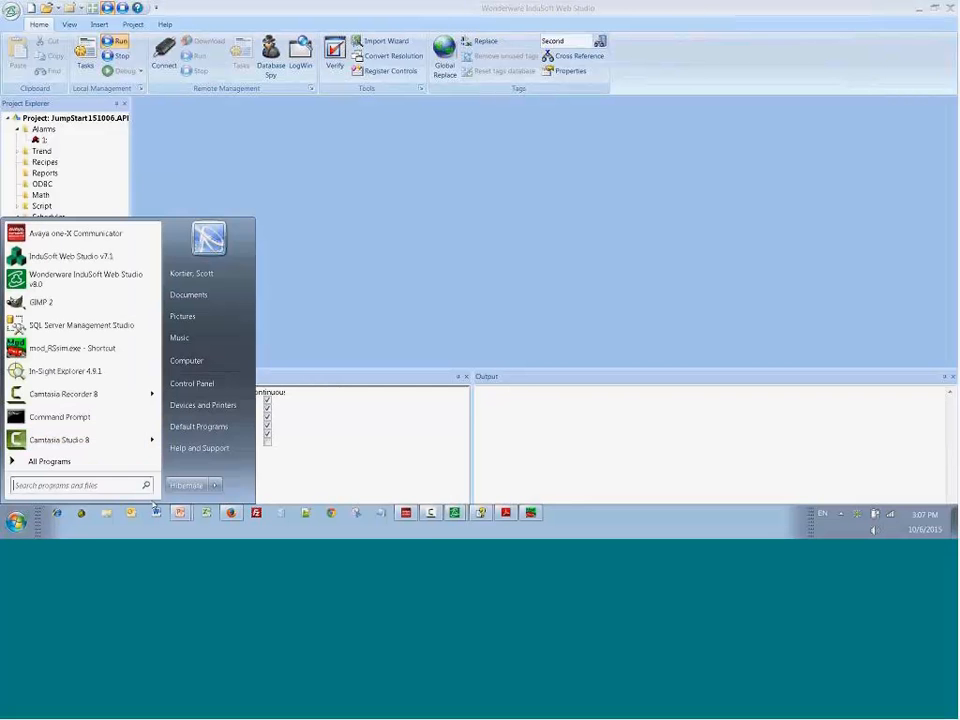
pyautogui.click(76, 348)
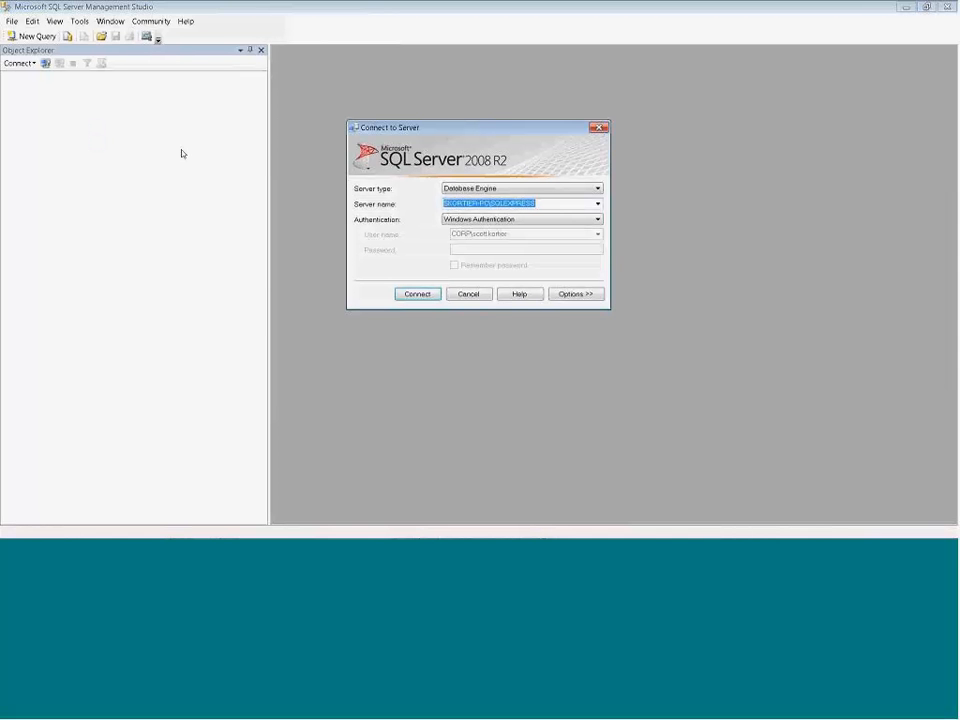
pyautogui.click(491, 203)
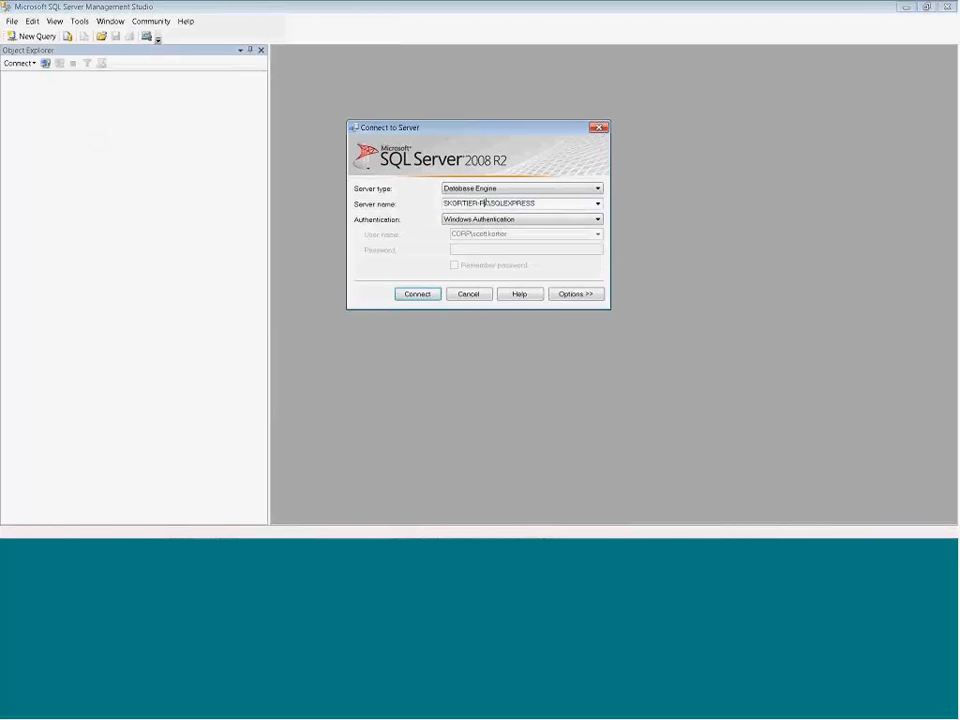
pyautogui.moveTo(491, 203); pyautogui.dragTo(538, 200)
pyautogui.click(420, 294)
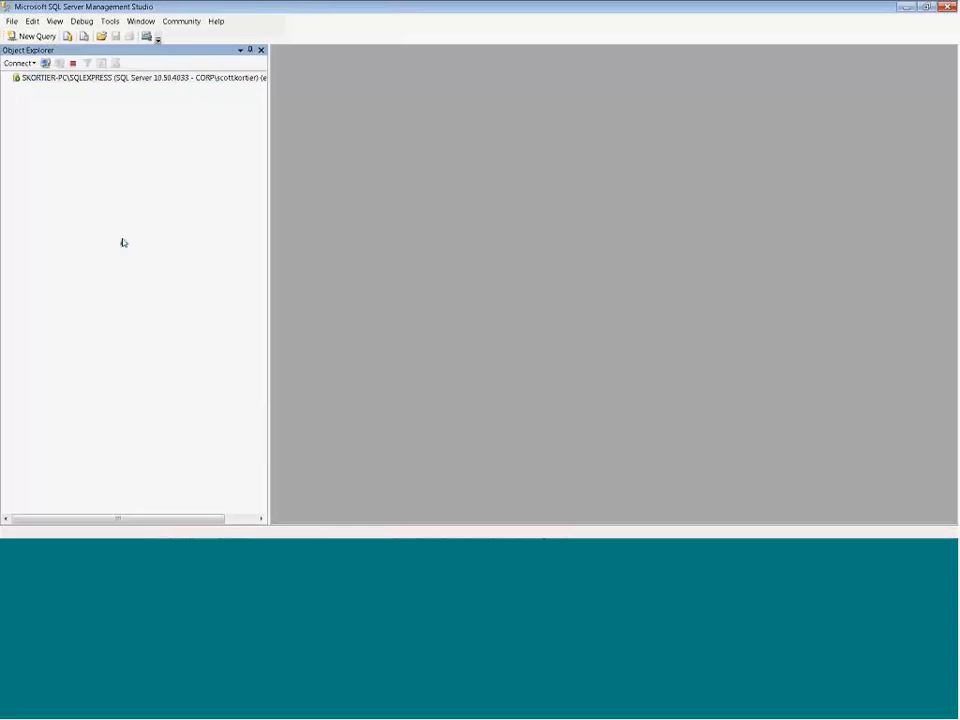
# Step: Create a new database named JumpStart151006 on the SQLEXPRESS server with default settings
pyautogui.click(15, 88)
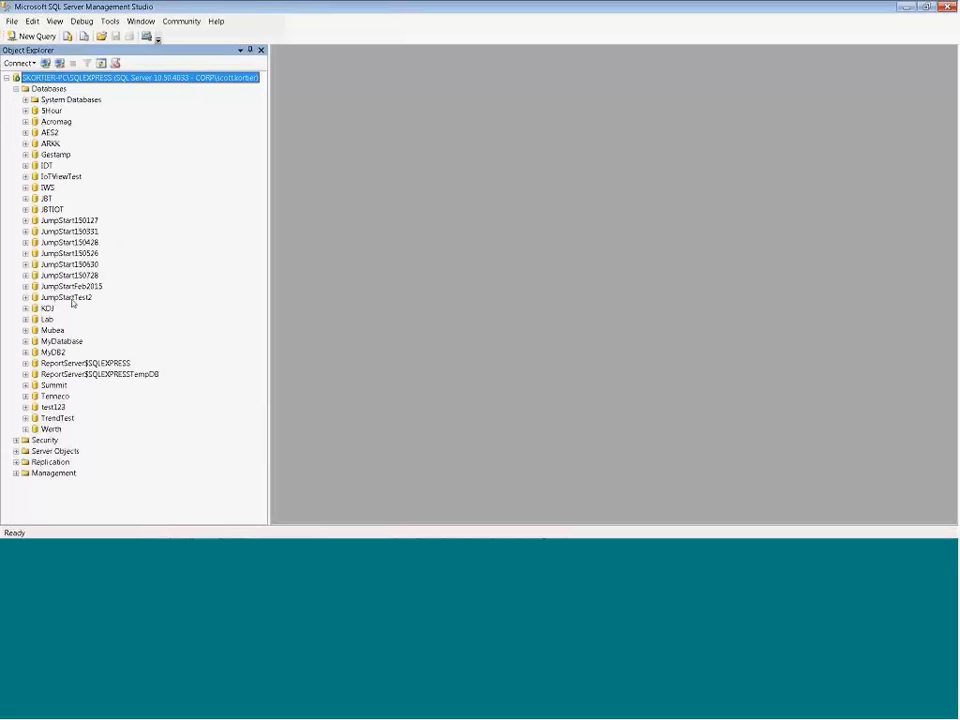
pyautogui.rightClick(55, 89)
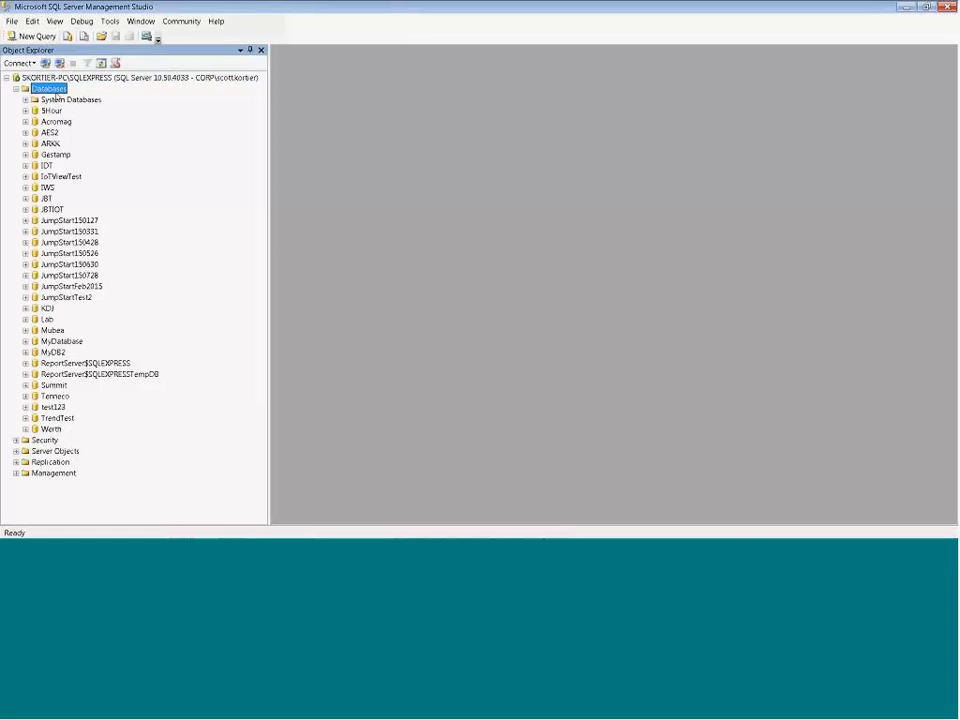
pyautogui.click(62, 94)
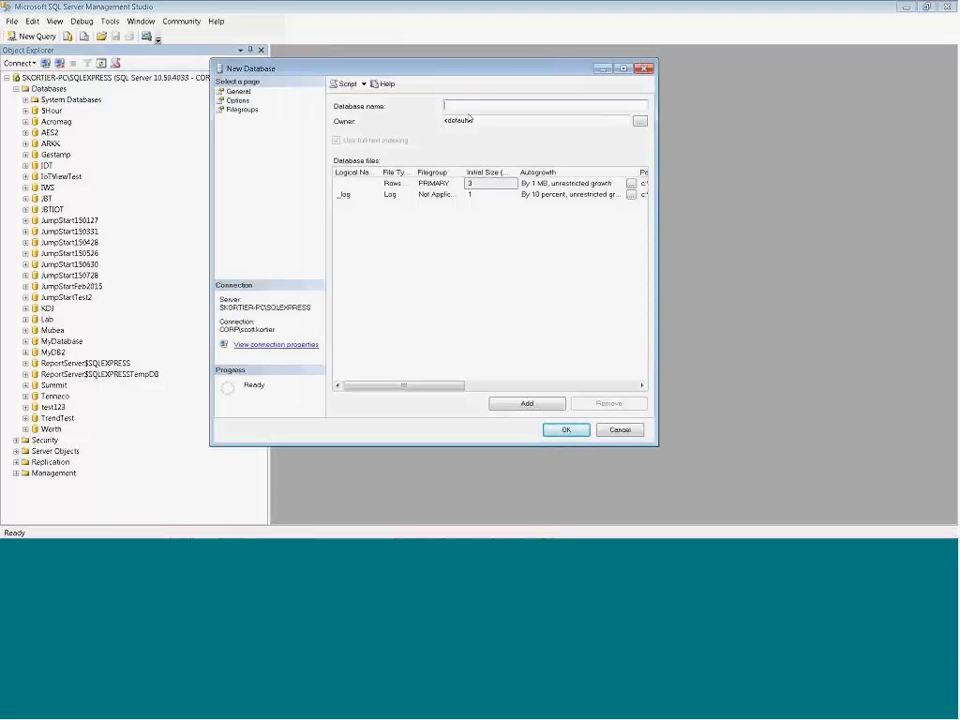
pyautogui.write('JumpStart1')
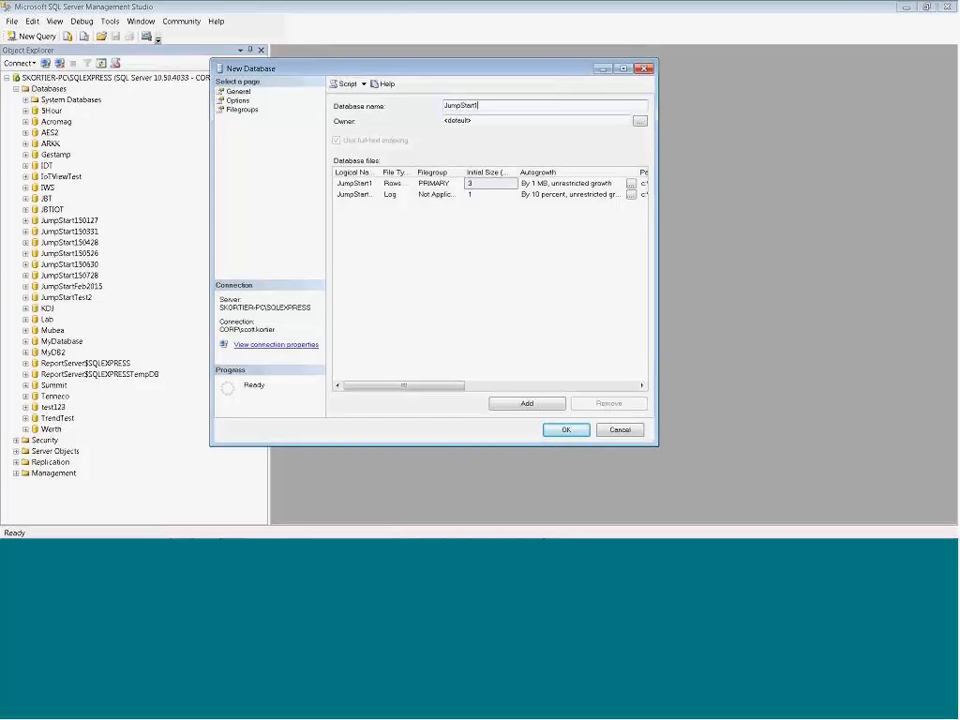
pyautogui.write('510')
pyautogui.write('08')
pyautogui.click(562, 429)
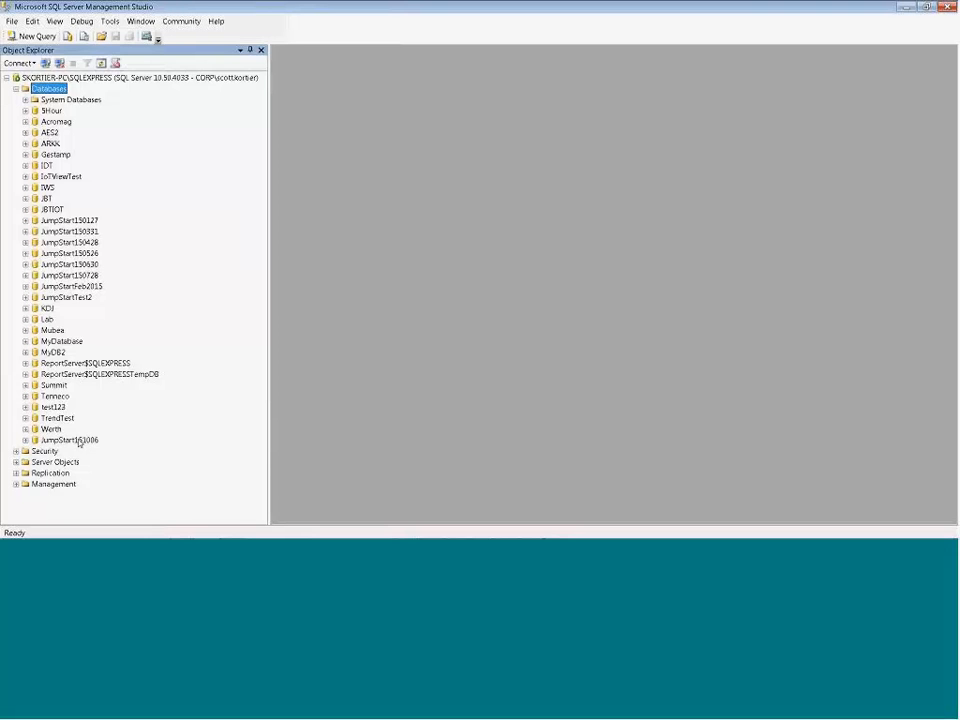
# Step: Examine the Tables folder of the JumpStart151006 database and return to InduSoft Web Studio
pyautogui.click(25, 441)
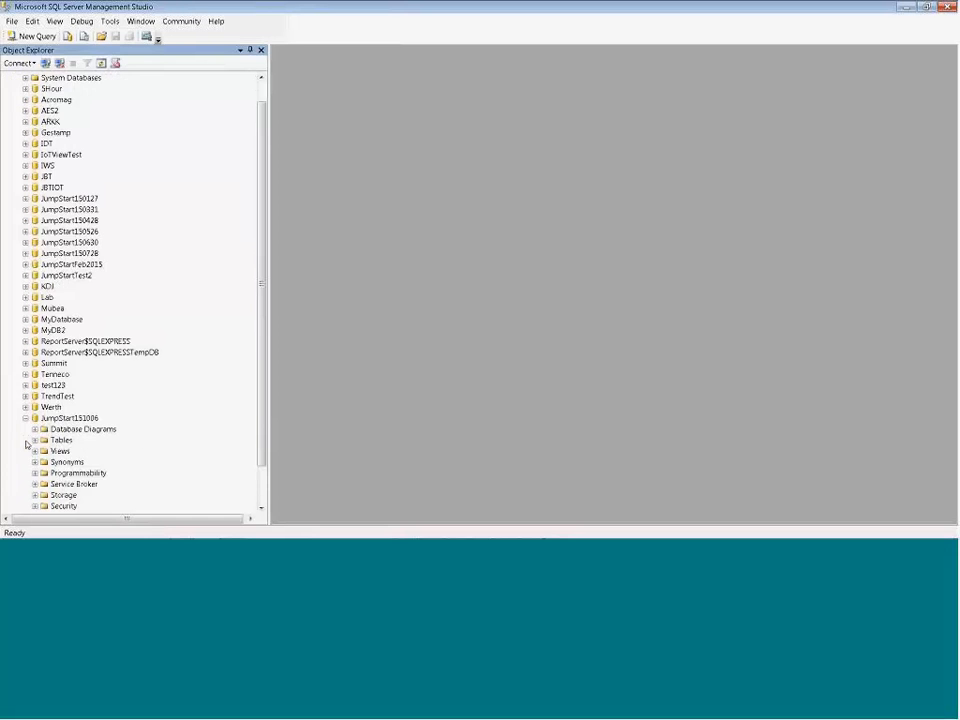
pyautogui.click(35, 440)
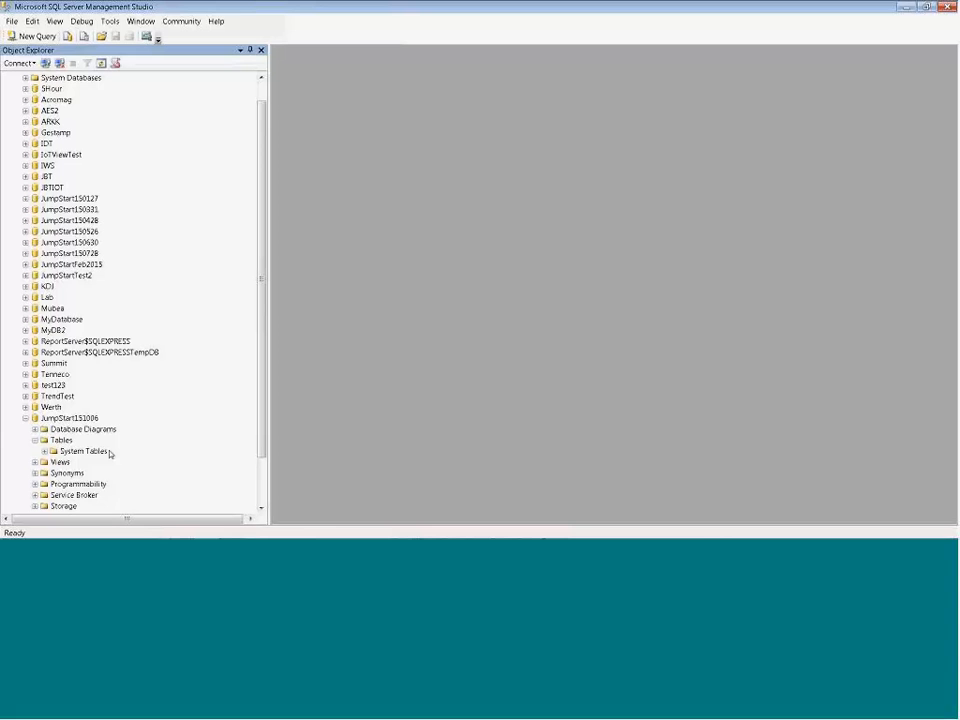
pyautogui.click(904, 10)
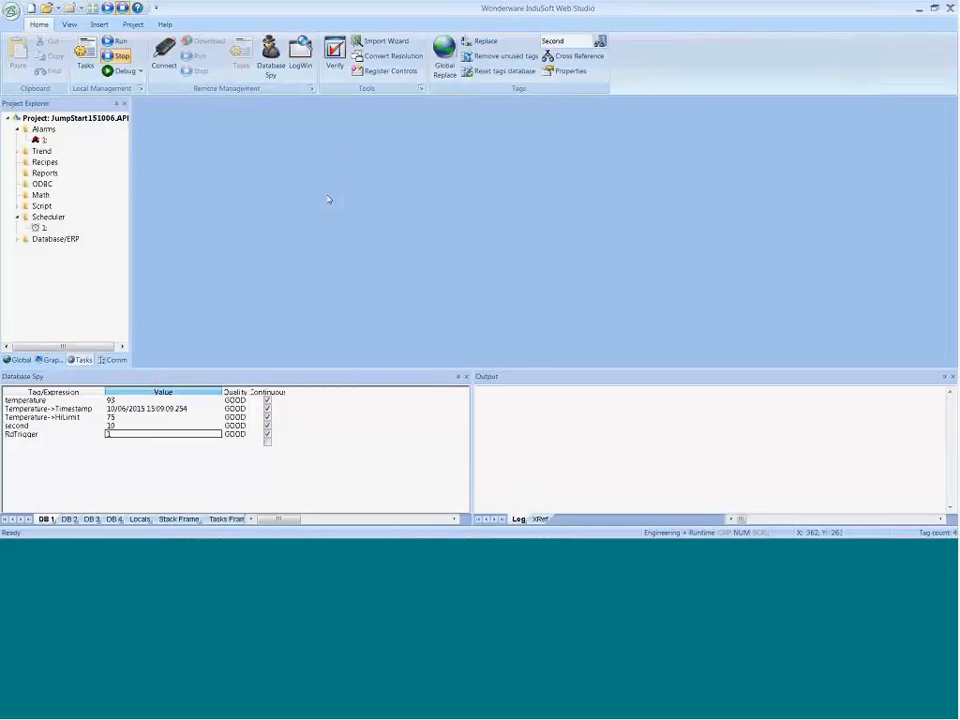
# Step: Start the connection string for the project's default database and choose Microsoft OLE DB Provider for SQL Server as the provider
pyautogui.click(131, 26)
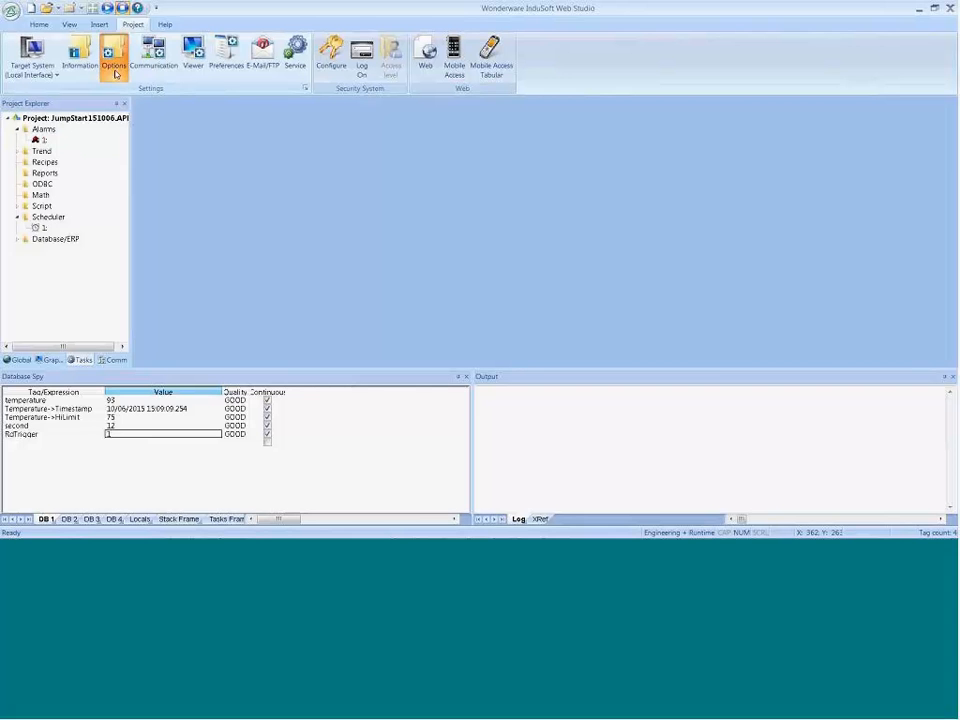
pyautogui.click(115, 73)
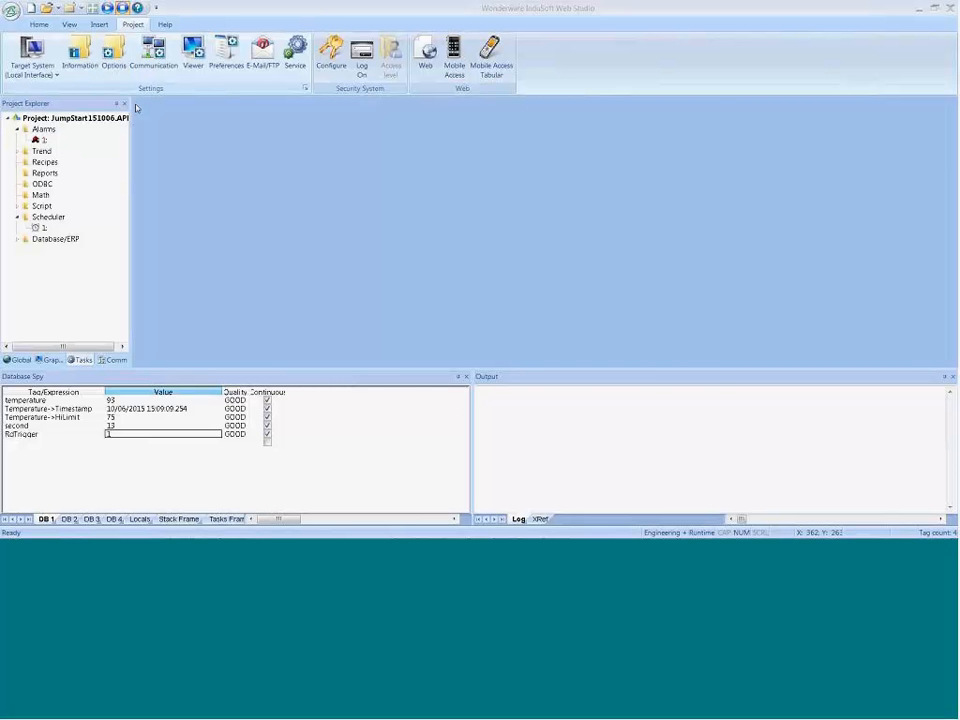
pyautogui.click(425, 313)
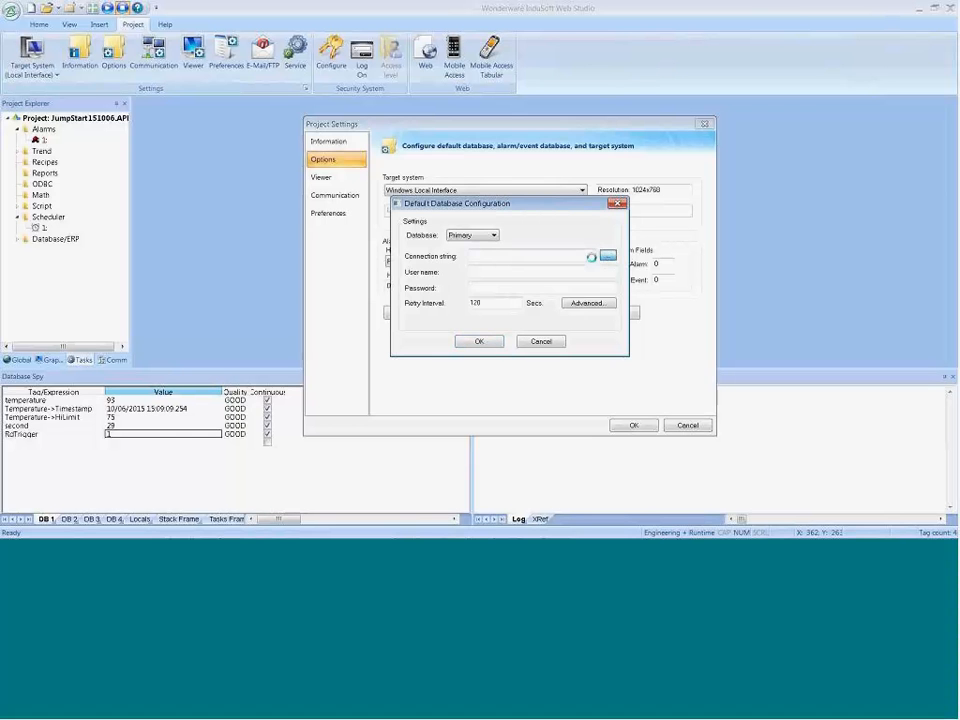
pyautogui.click(607, 256)
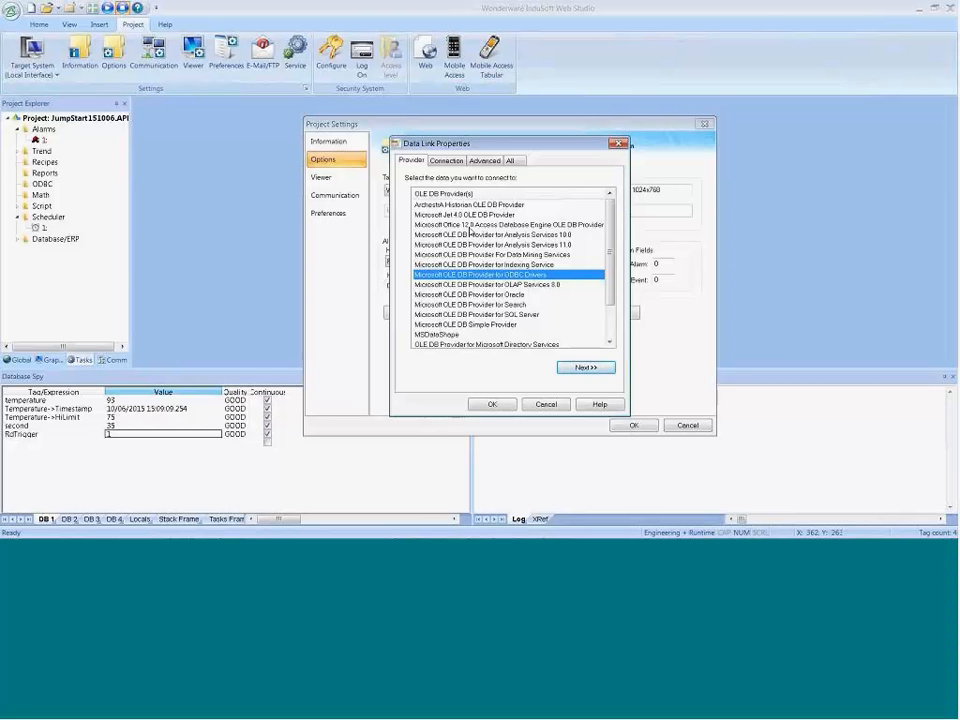
pyautogui.click(418, 216)
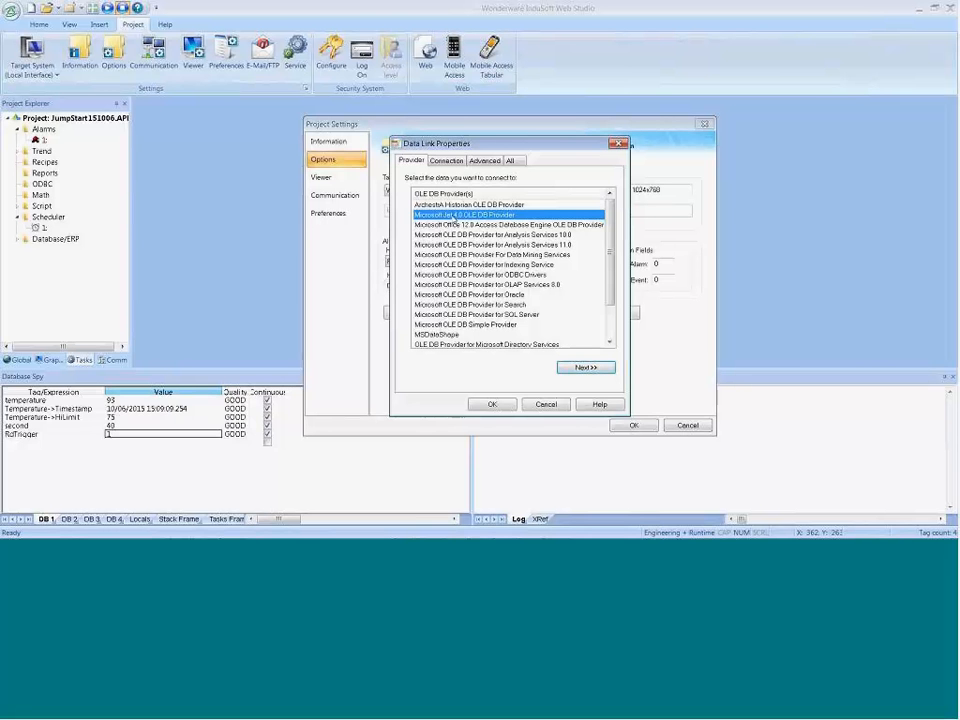
pyautogui.click(448, 225)
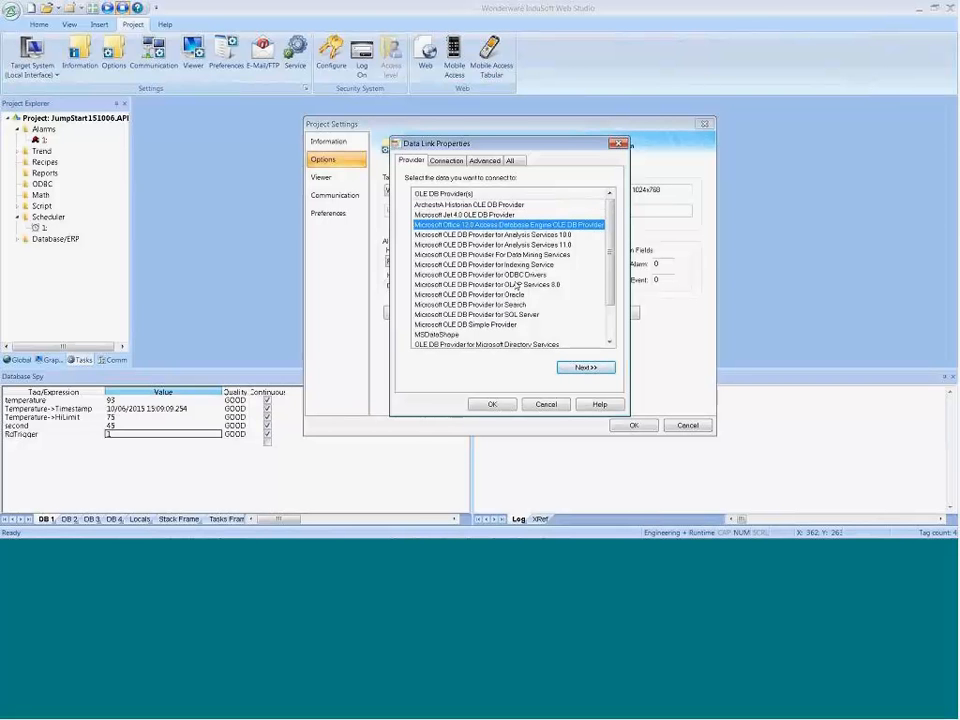
pyautogui.click(515, 294)
pyautogui.click(505, 314)
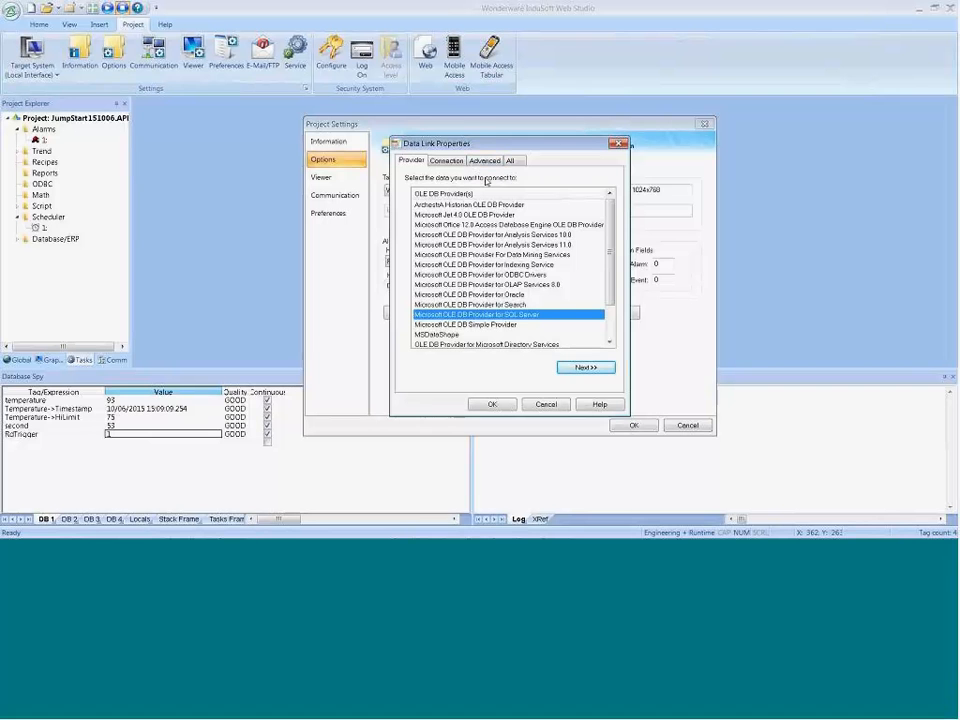
pyautogui.click(584, 368)
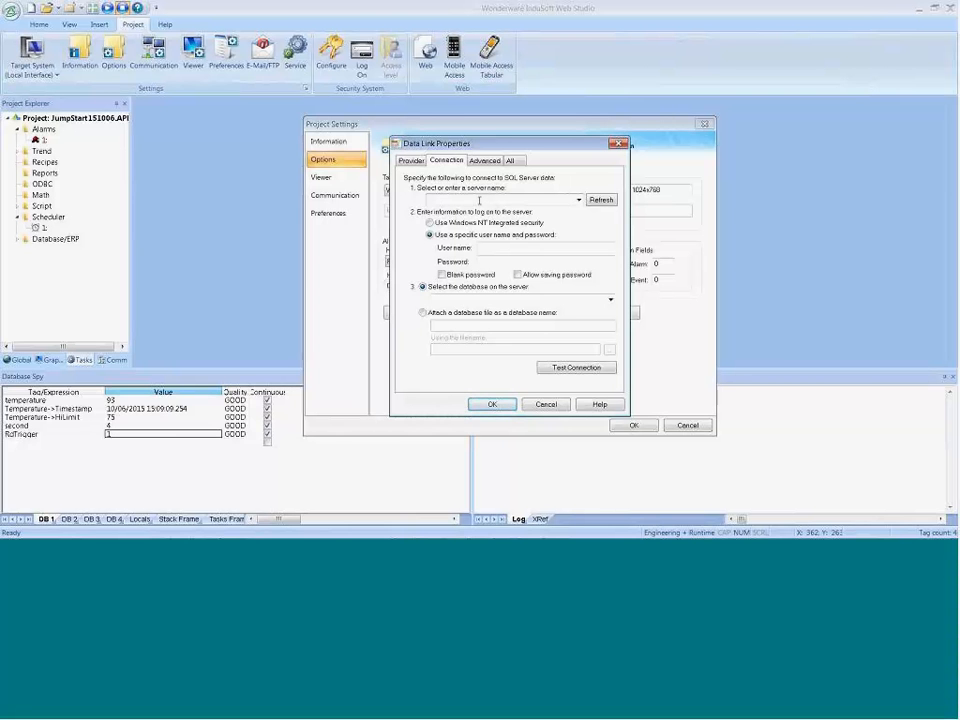
# Step: Set the server name to (Local)\SQLExpress with Windows NT Integrated security, and test the connection
pyautogui.write('(local)\\SQLExpress')
pyautogui.click(462, 223)
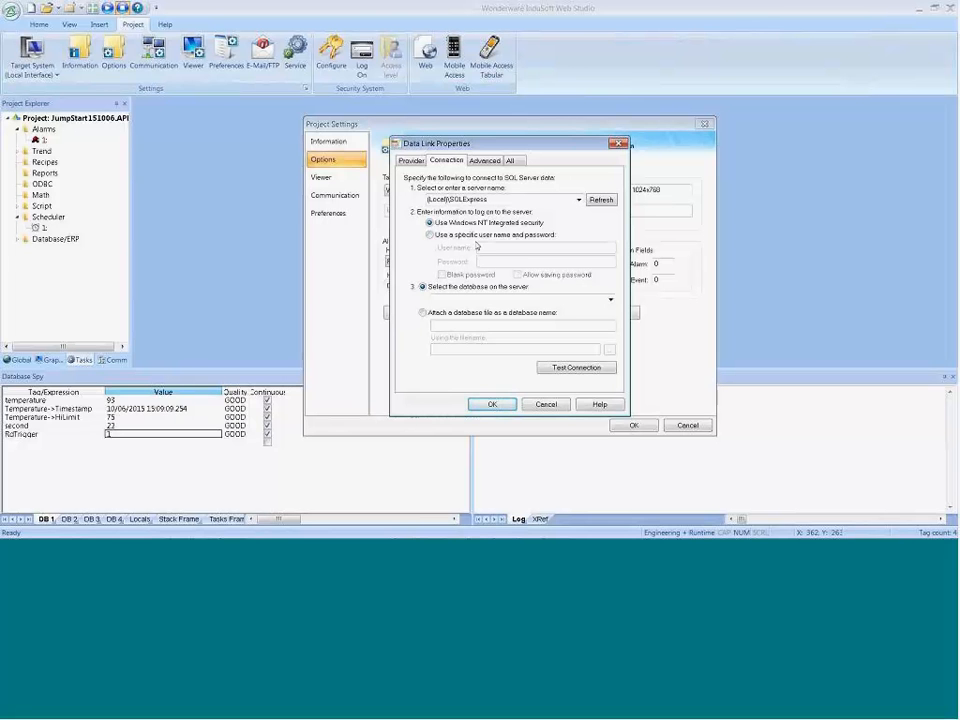
pyautogui.click(551, 369)
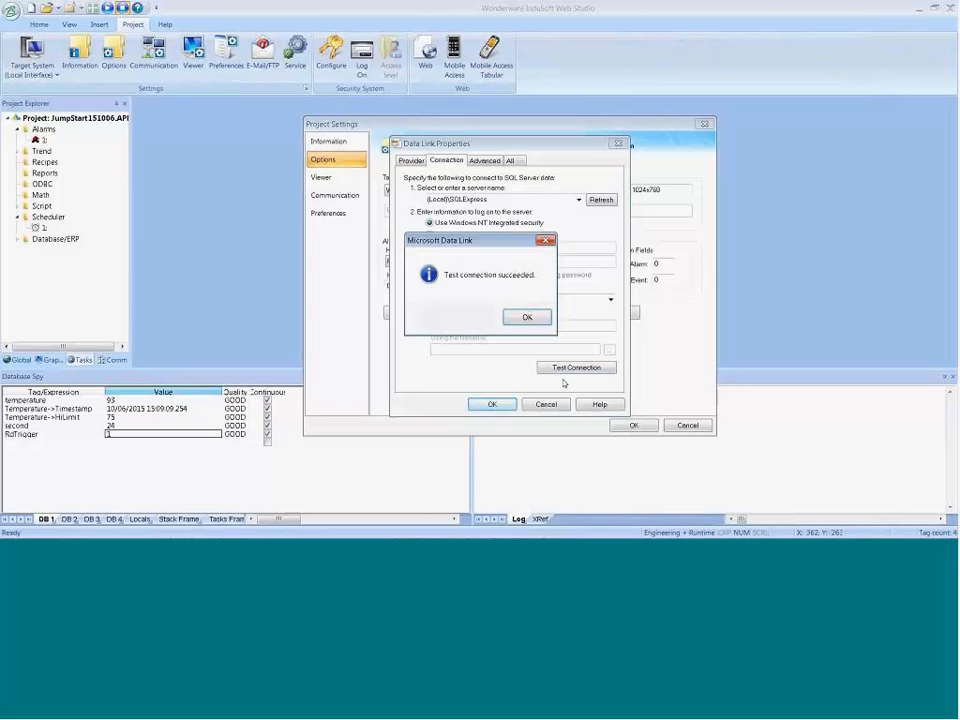
pyautogui.click(539, 318)
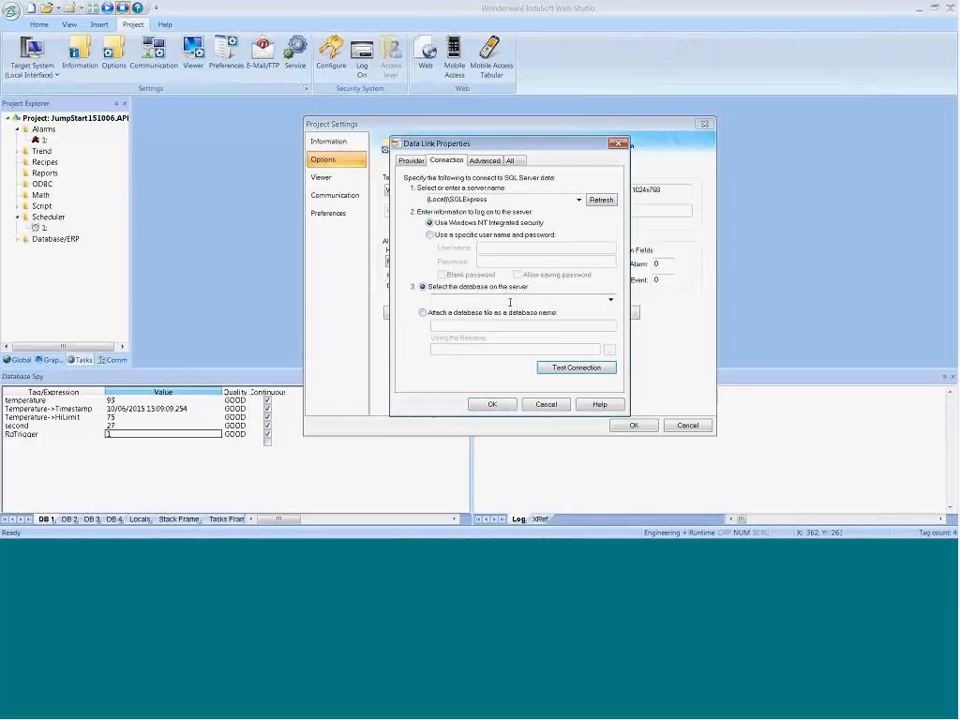
# Step: Select the JumpStart151006 database on the server, test the connection, and accept the default database and project settings
pyautogui.click(610, 300)
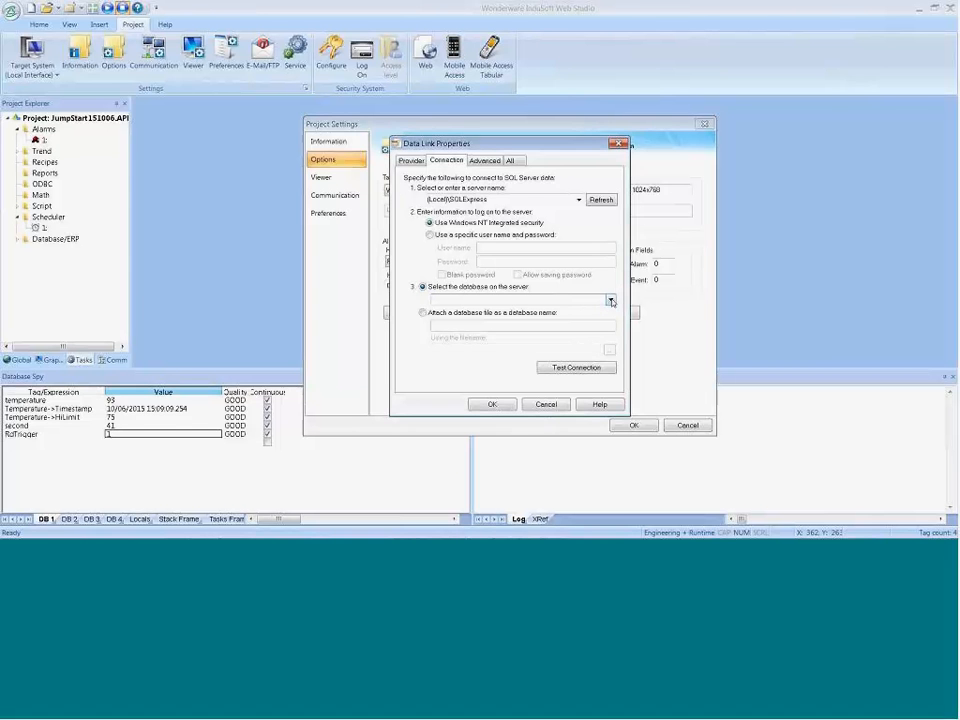
pyautogui.click(611, 301)
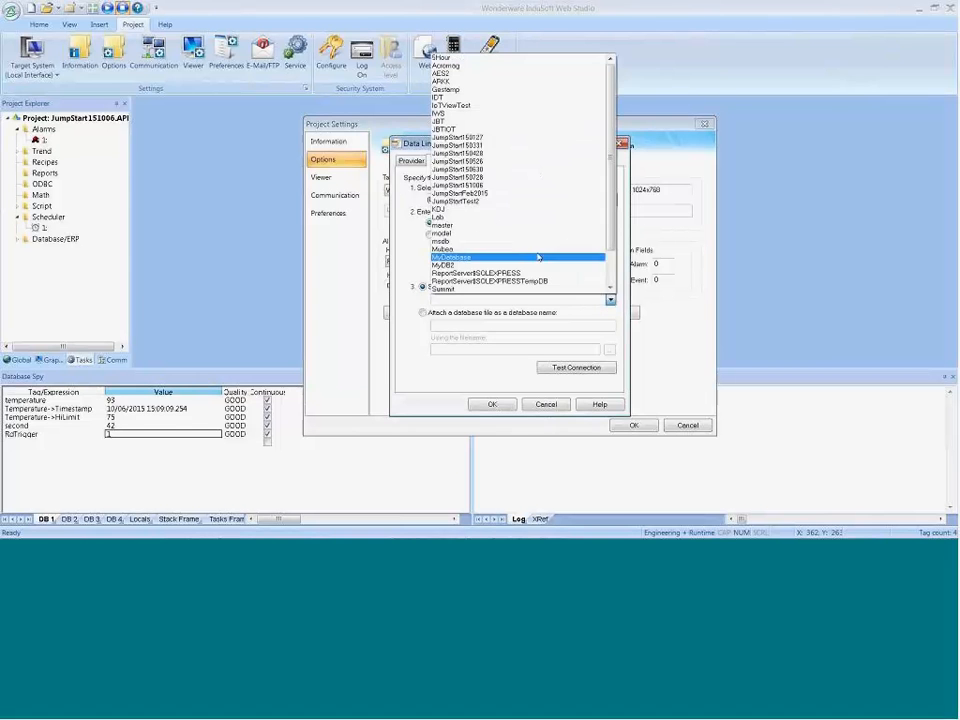
pyautogui.click(488, 187)
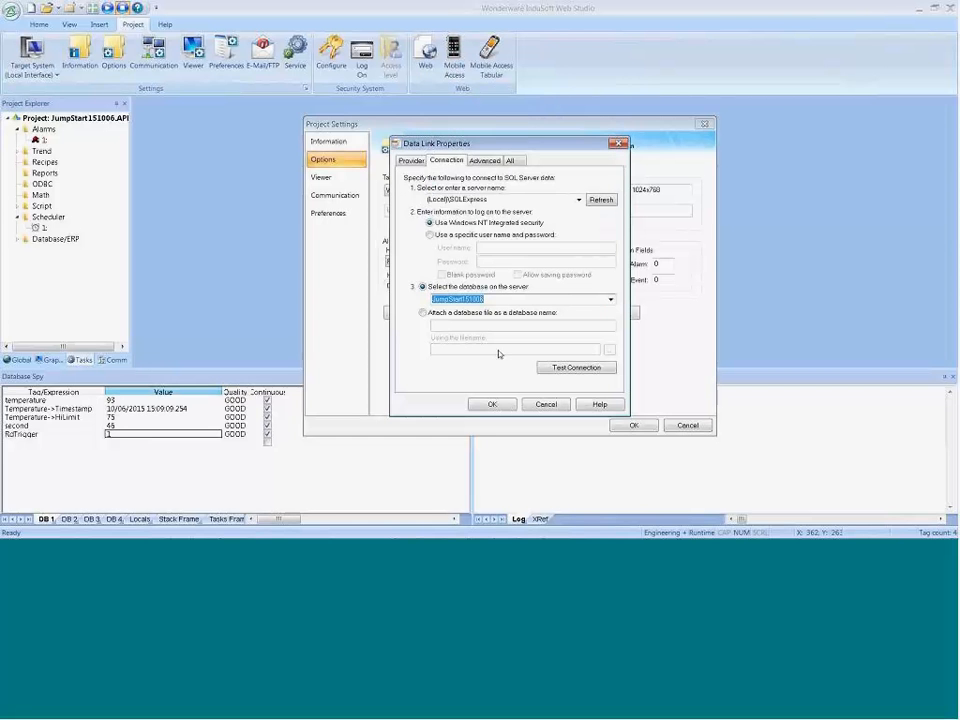
pyautogui.click(566, 367)
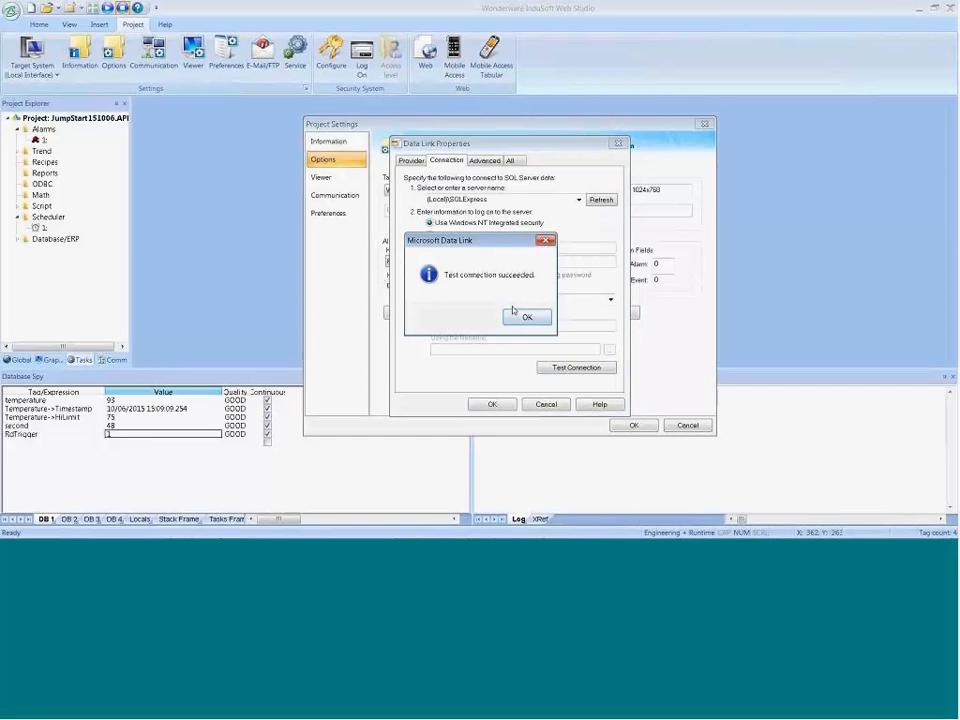
pyautogui.click(522, 317)
pyautogui.click(493, 404)
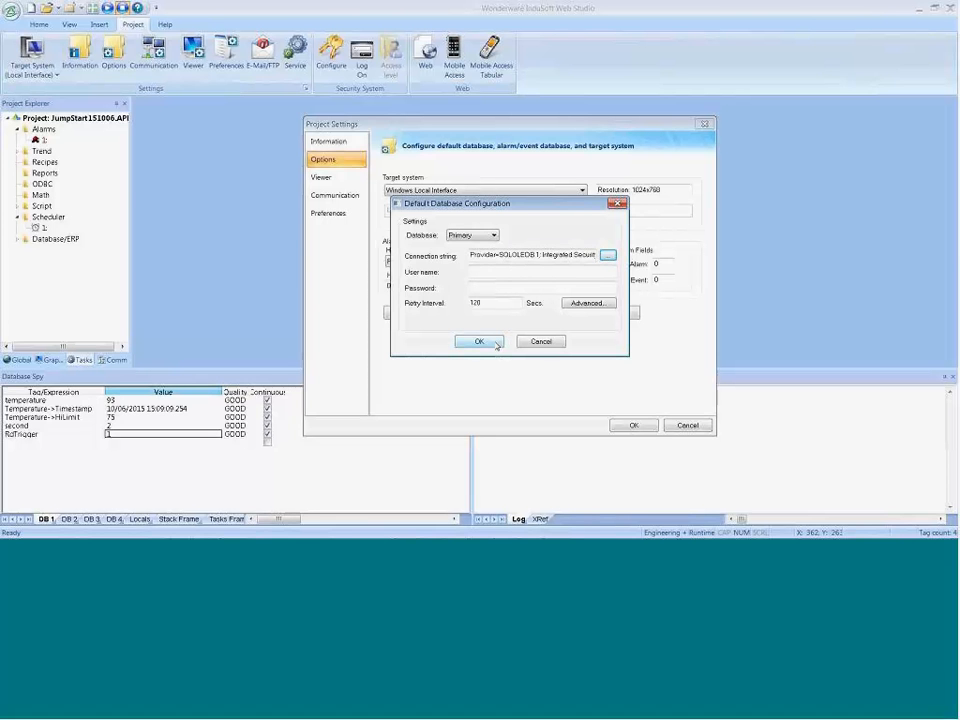
pyautogui.click(634, 425)
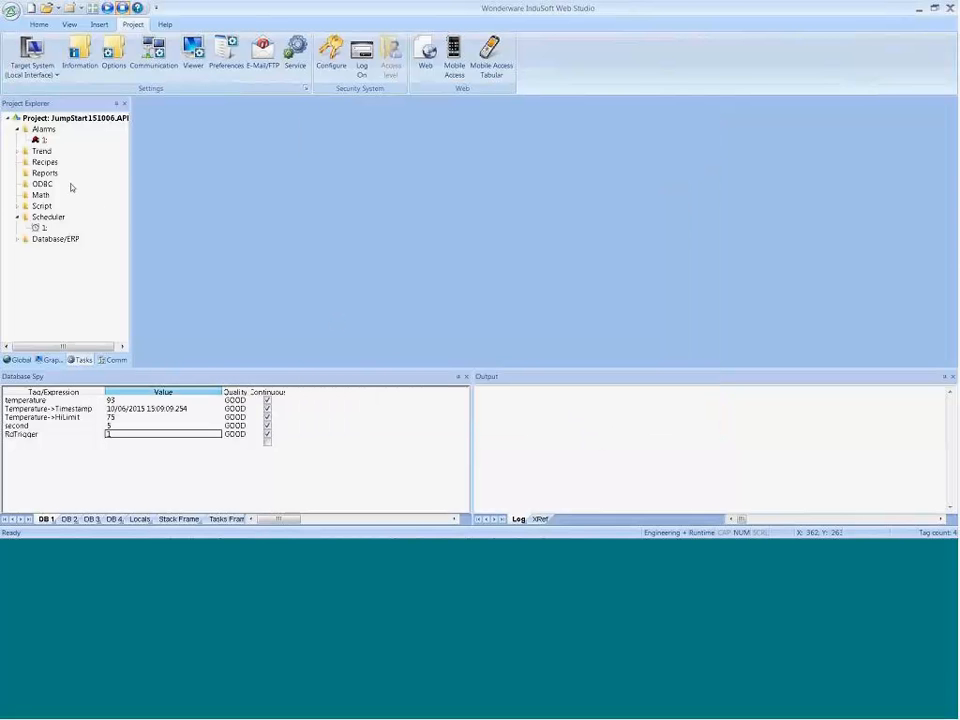
# Step: Set the TREND001.TRD worksheet's history format to Database, keeping the project default connection and the automatically created default-name table
pyautogui.doubleClick(41, 152)
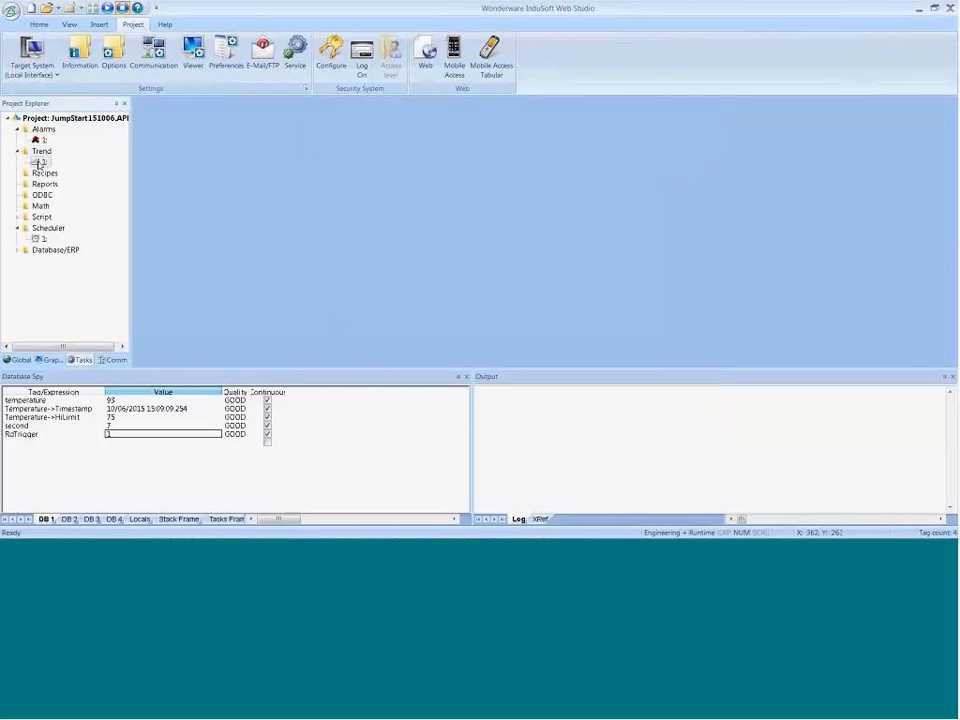
pyautogui.doubleClick(40, 162)
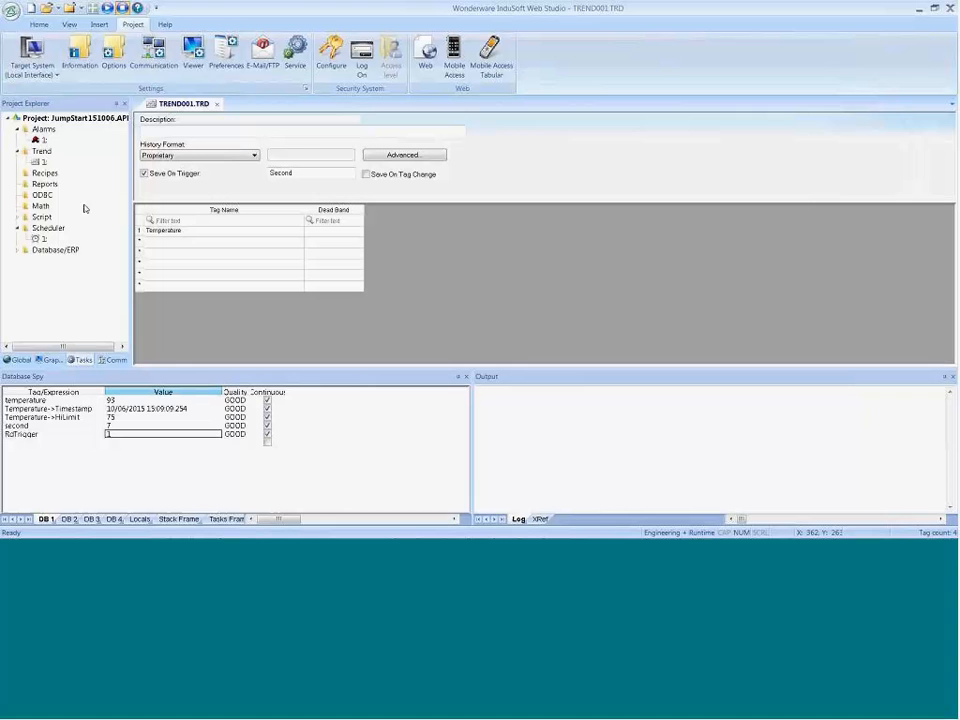
pyautogui.click(188, 156)
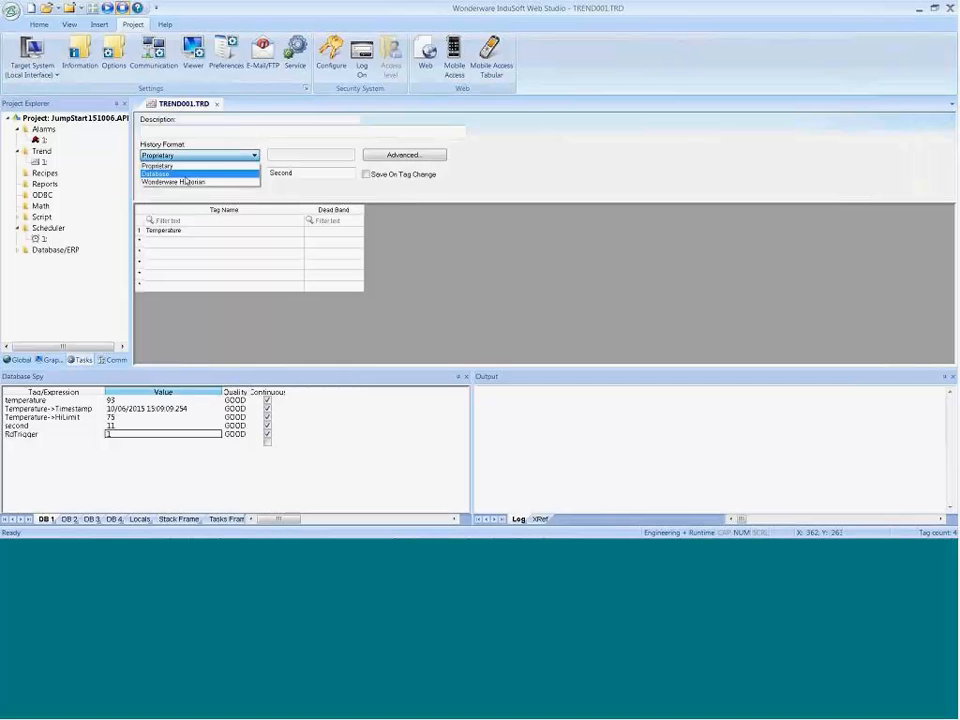
pyautogui.click(175, 174)
pyautogui.click(308, 157)
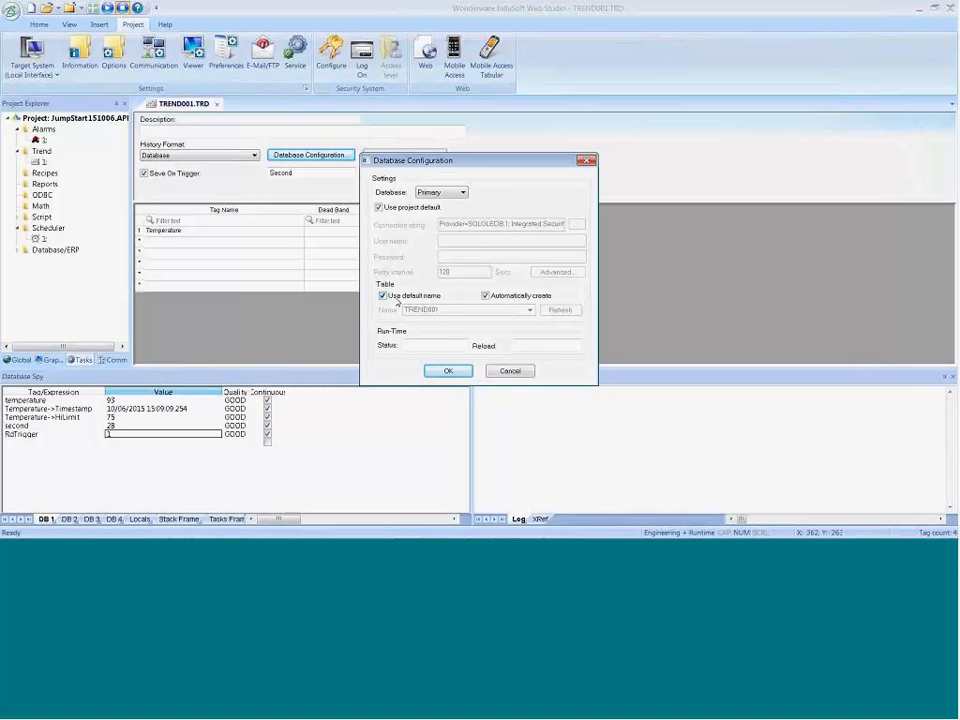
pyautogui.click(446, 371)
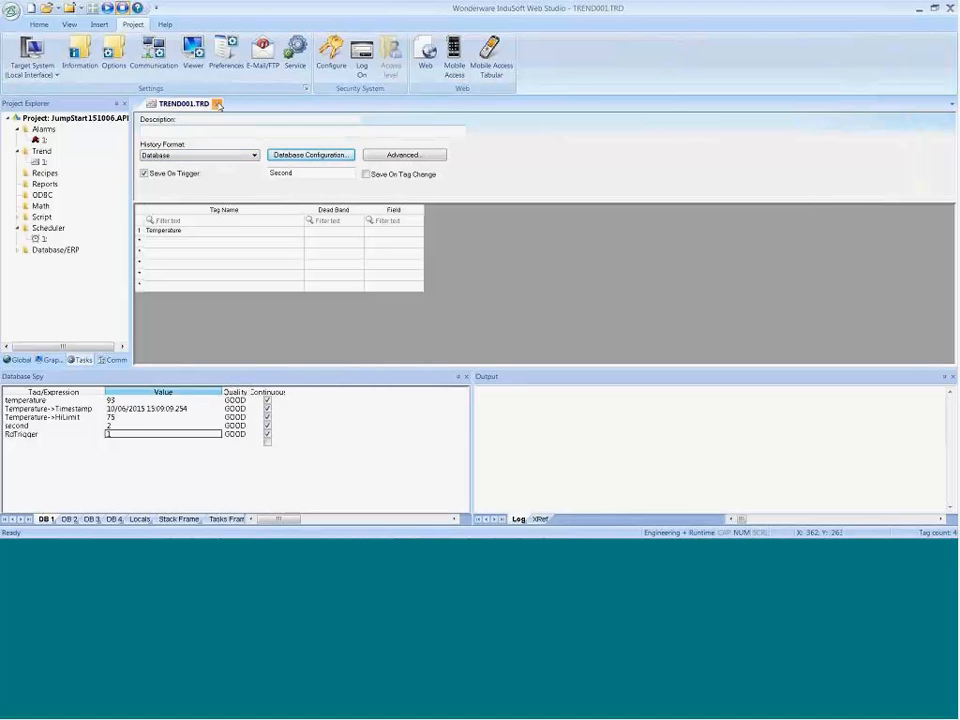
# Step: Close the trend worksheet and, in the running application, lower the Screen 2 slider to about 59 % and to about 15 %
pyautogui.click(217, 104)
pyautogui.click(428, 314)
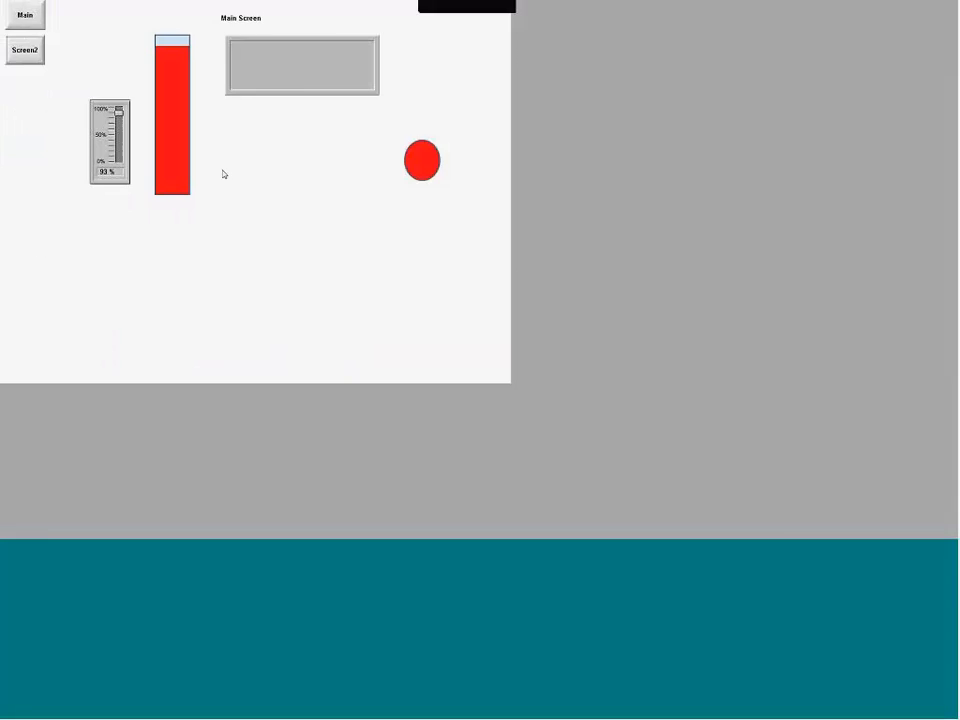
pyautogui.click(25, 50)
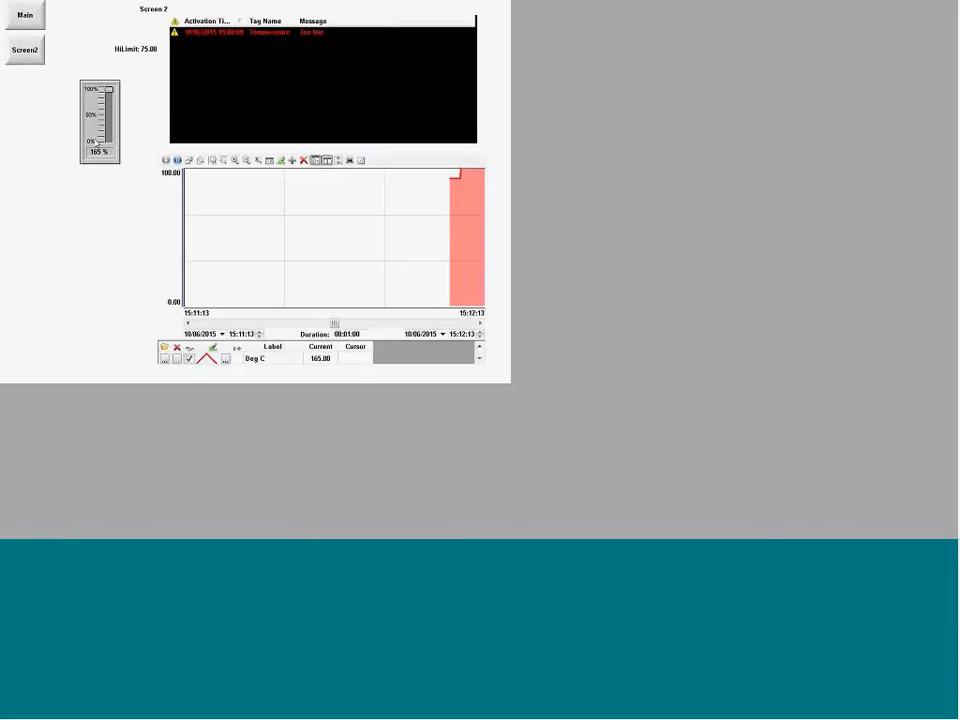
pyautogui.moveTo(109, 90); pyautogui.dragTo(109, 111)
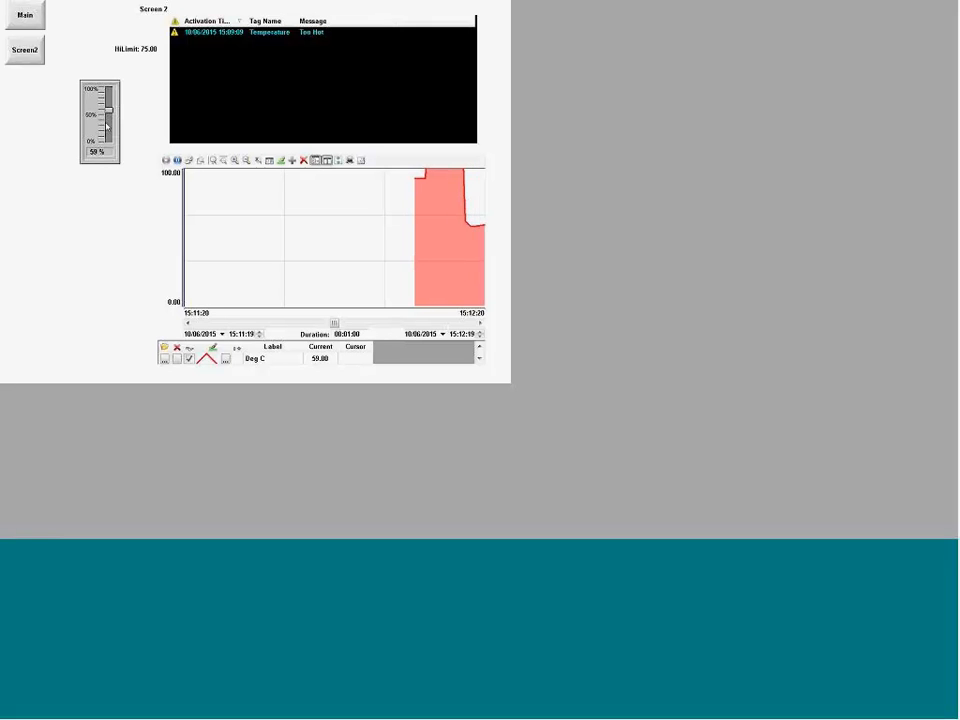
pyautogui.moveTo(109, 111); pyautogui.dragTo(110, 133)
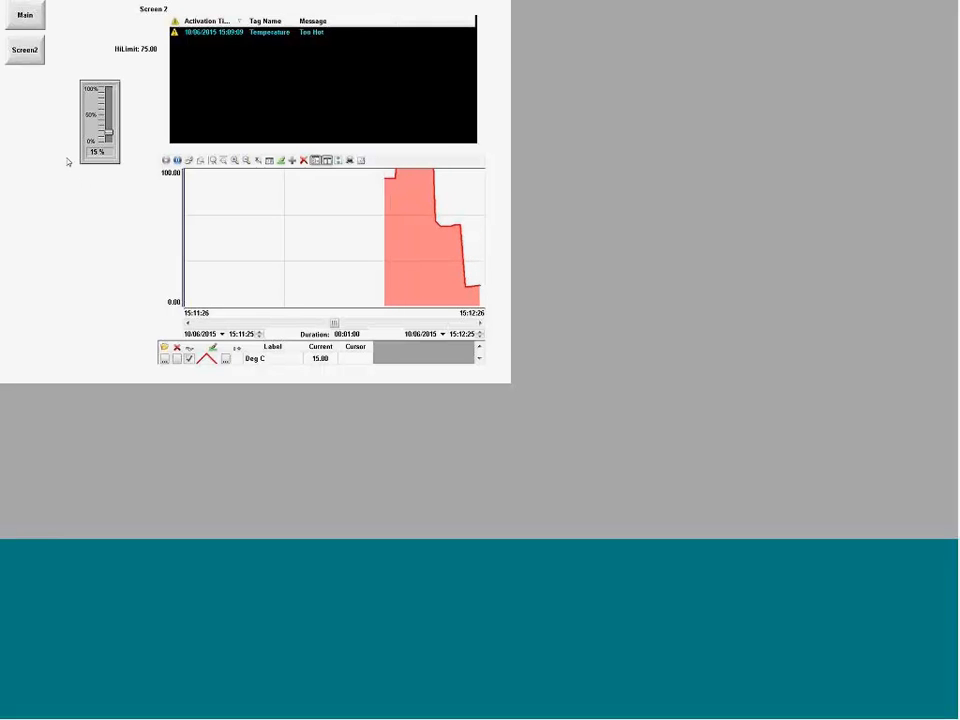
# Step: Return to the Main screen and exit the running application
pyautogui.click(25, 15)
pyautogui.click(106, 30)
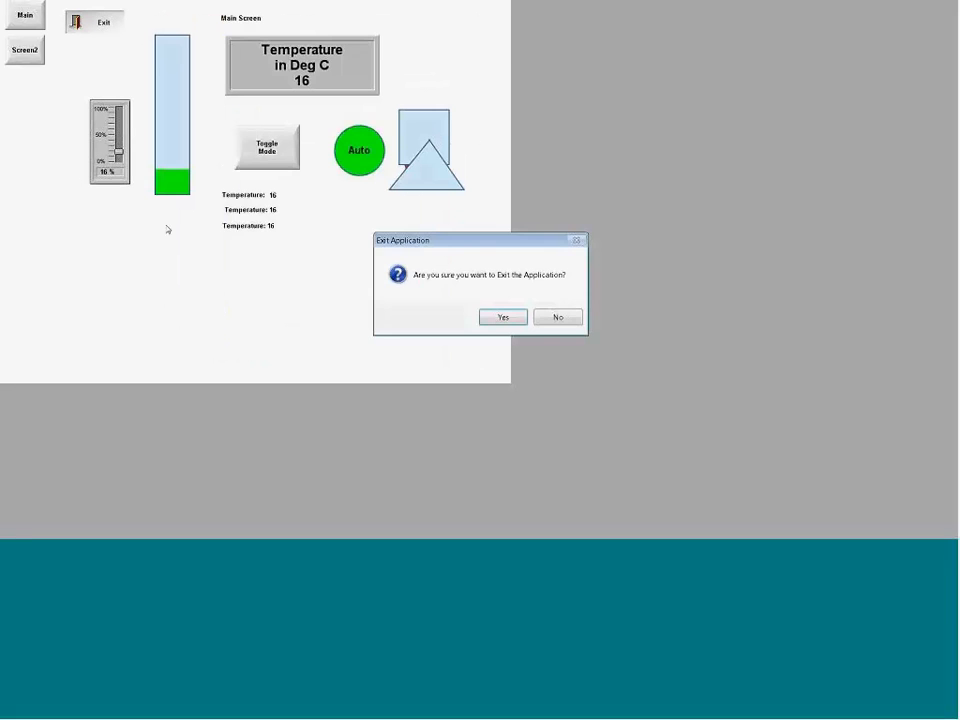
pyautogui.click(500, 327)
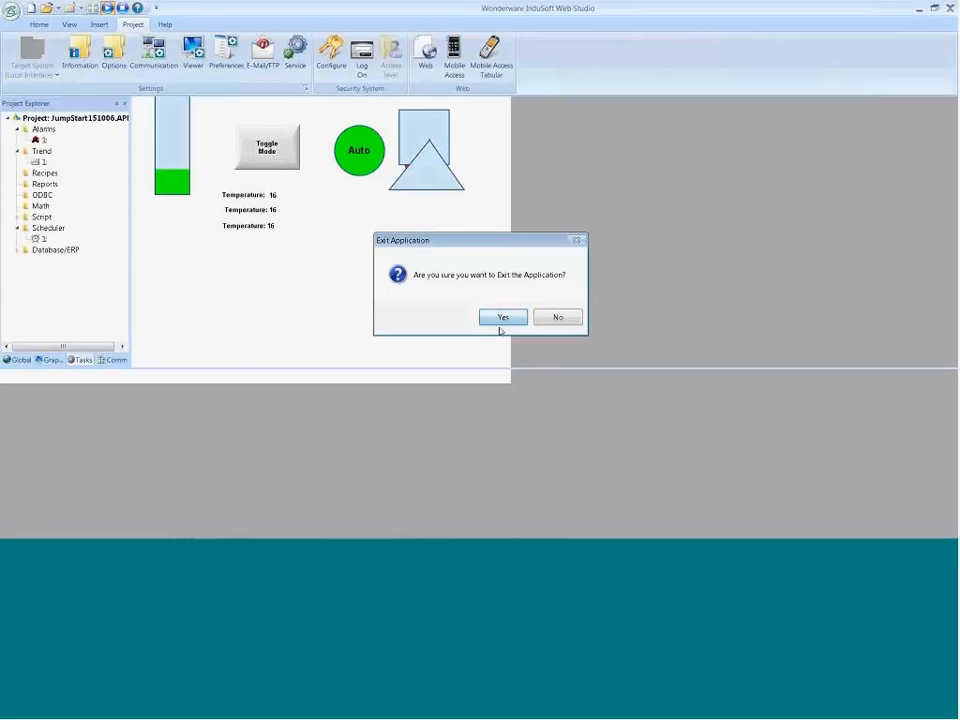
# Step: Switch to SQL Server Management Studio, refresh the JumpStart151006 tables and view the top 200 rows of dbo.TREND001
pyautogui.hotkey('alt', 'Tab')
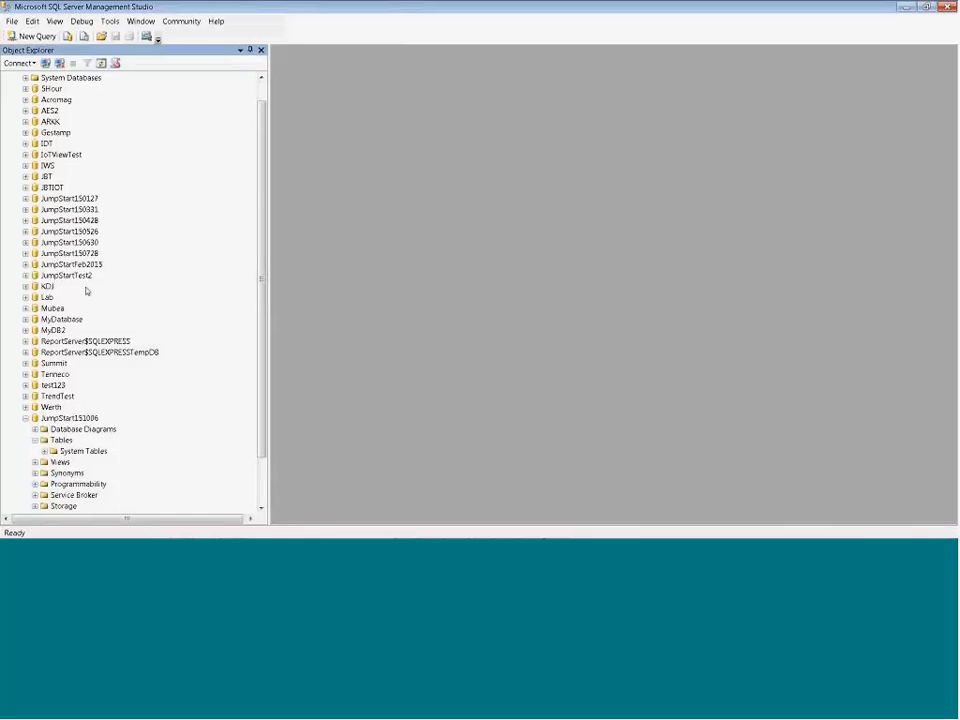
pyautogui.click(57, 442)
pyautogui.rightClick(57, 443)
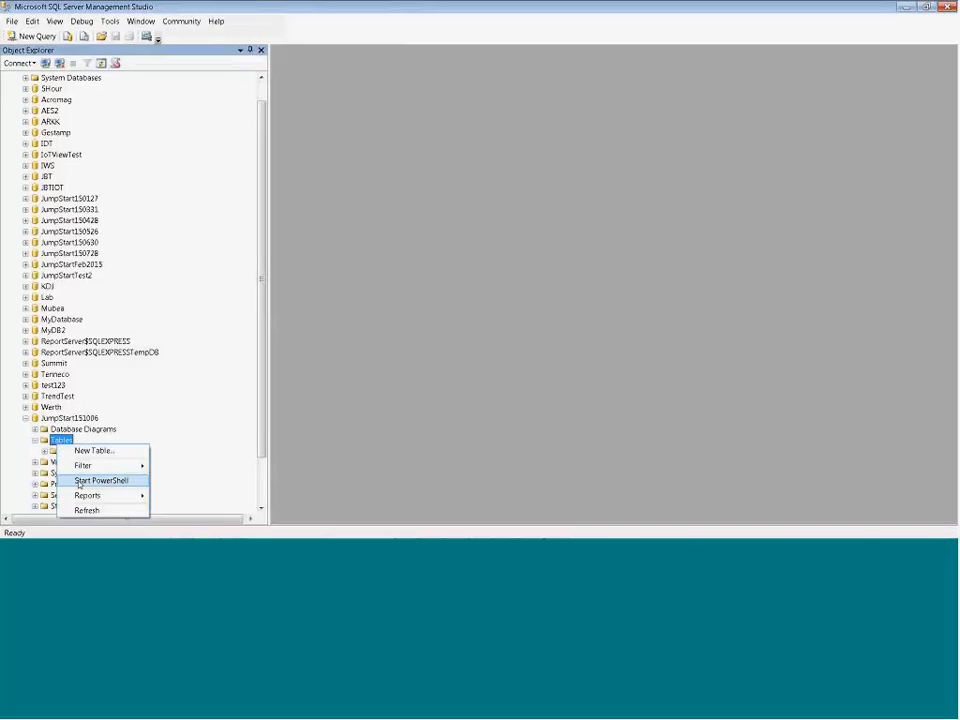
pyautogui.click(89, 508)
pyautogui.doubleClick(79, 465)
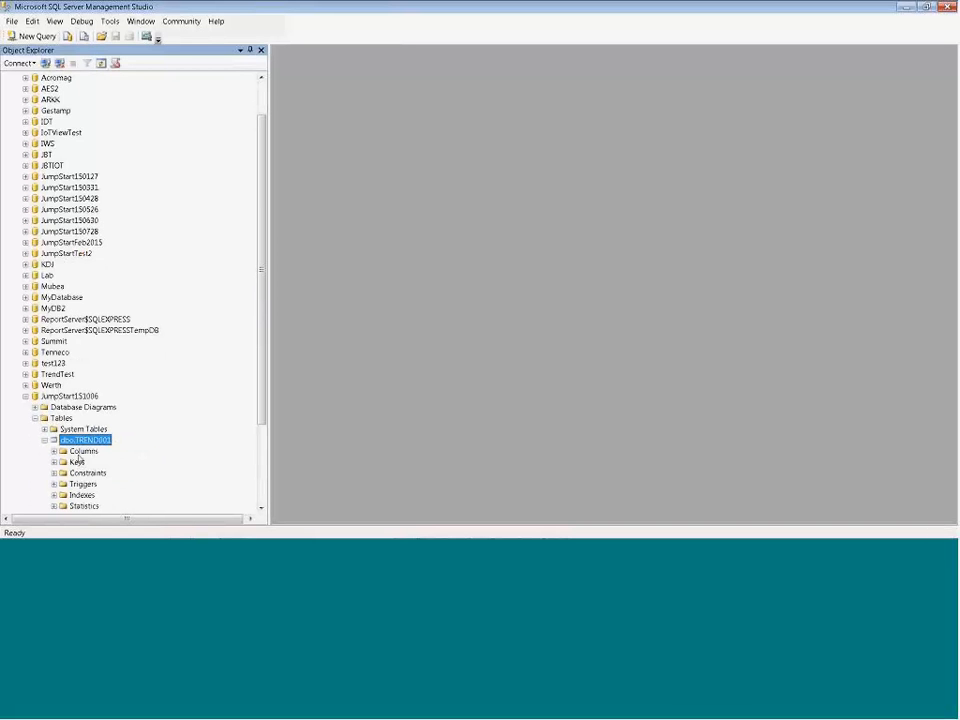
pyautogui.rightClick(80, 442)
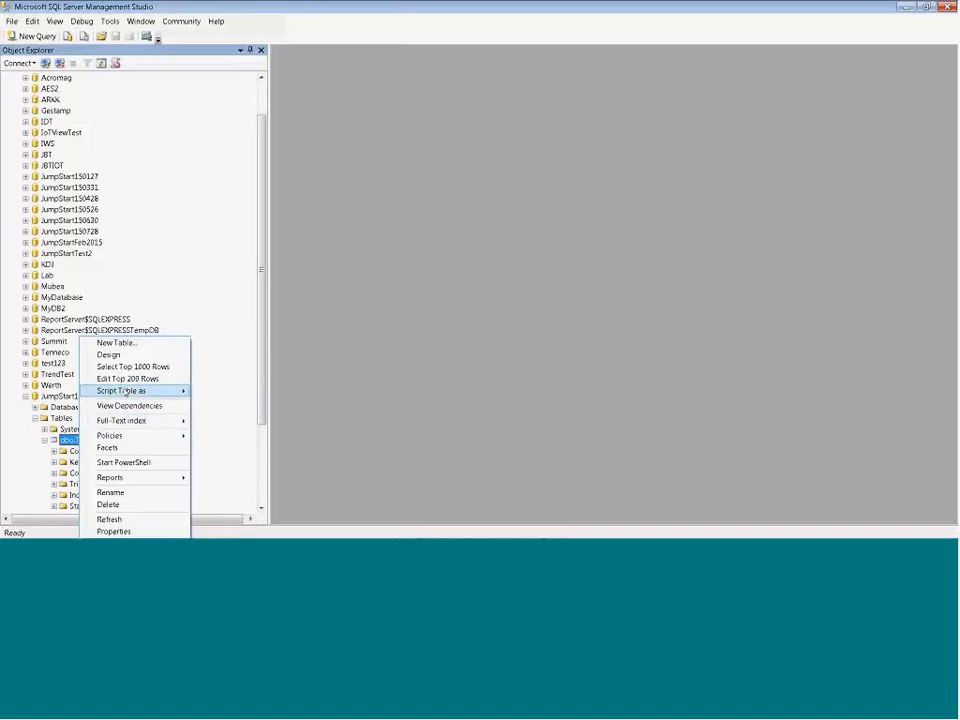
pyautogui.click(127, 379)
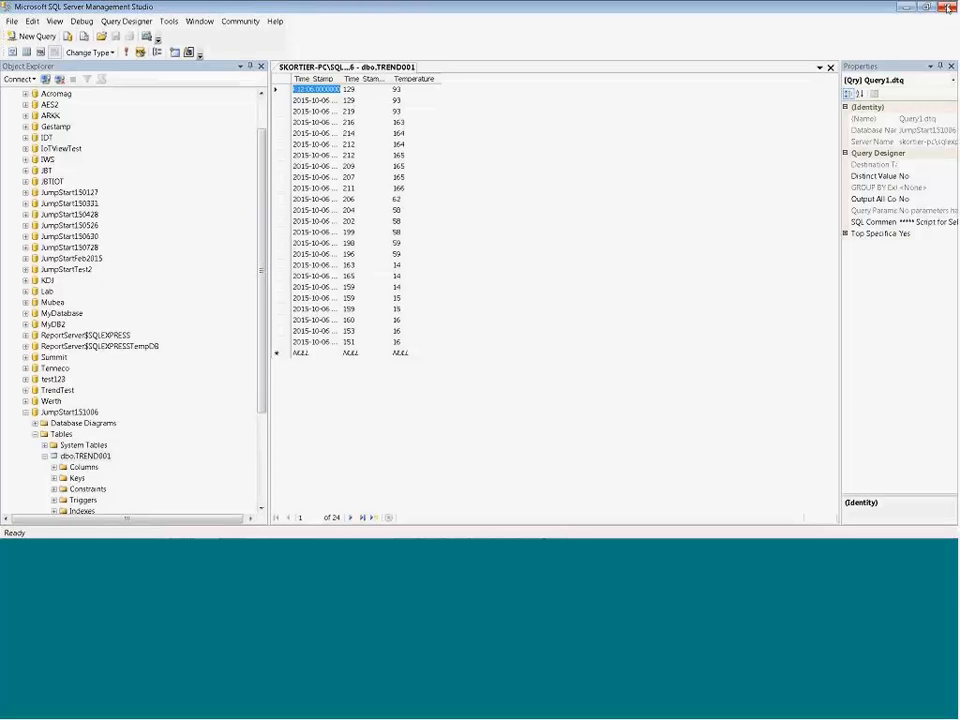
pyautogui.hotkey('alt', 'Tab')
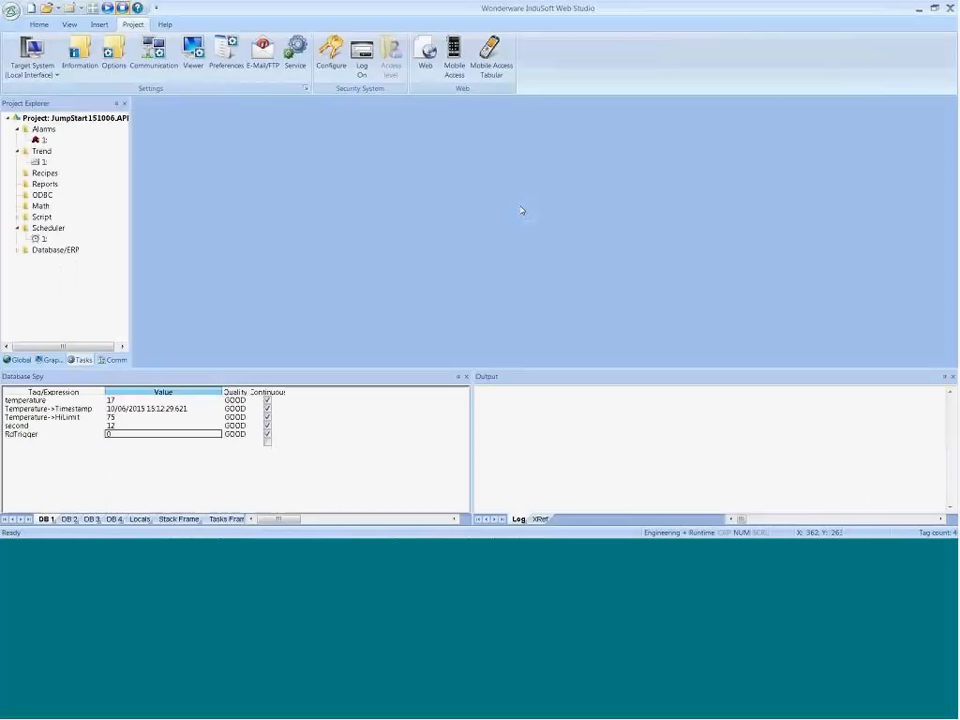
# Step: Bring up the MODBUS Eth. TCP/IP PLC simulator and close it
pyautogui.hotkey('alt', 'Tab')
pyautogui.hotkey('alt', 'Tab')
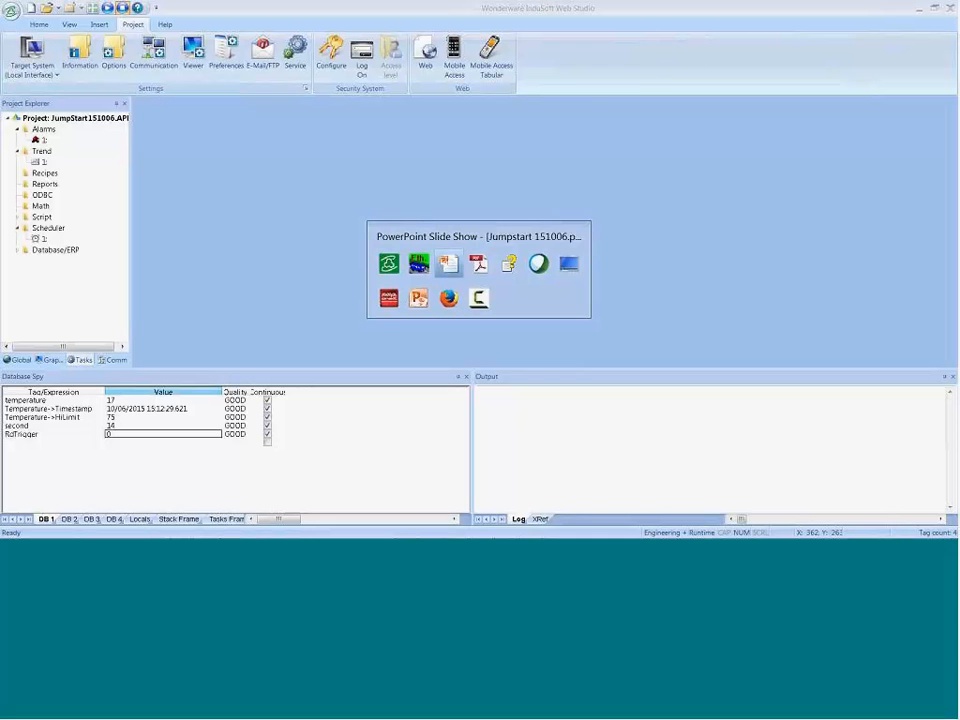
pyautogui.click(418, 263)
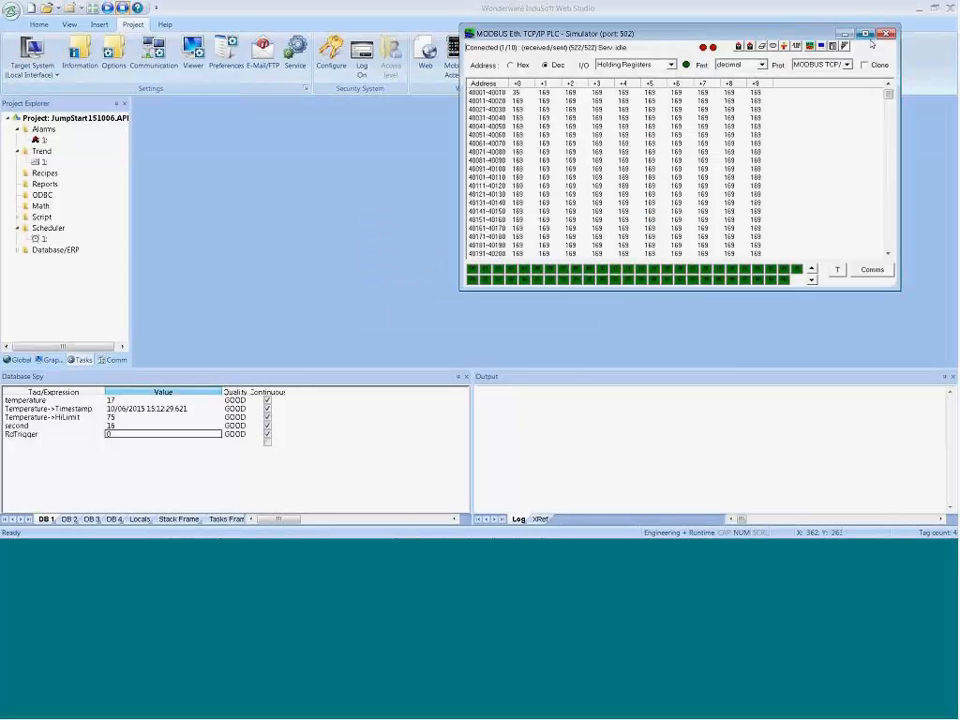
pyautogui.click(884, 35)
# Step: Check the Product Demo outline in the PowerPoint slide show and return to InduSoft Web Studio
pyautogui.hotkey('alt', 'Tab')
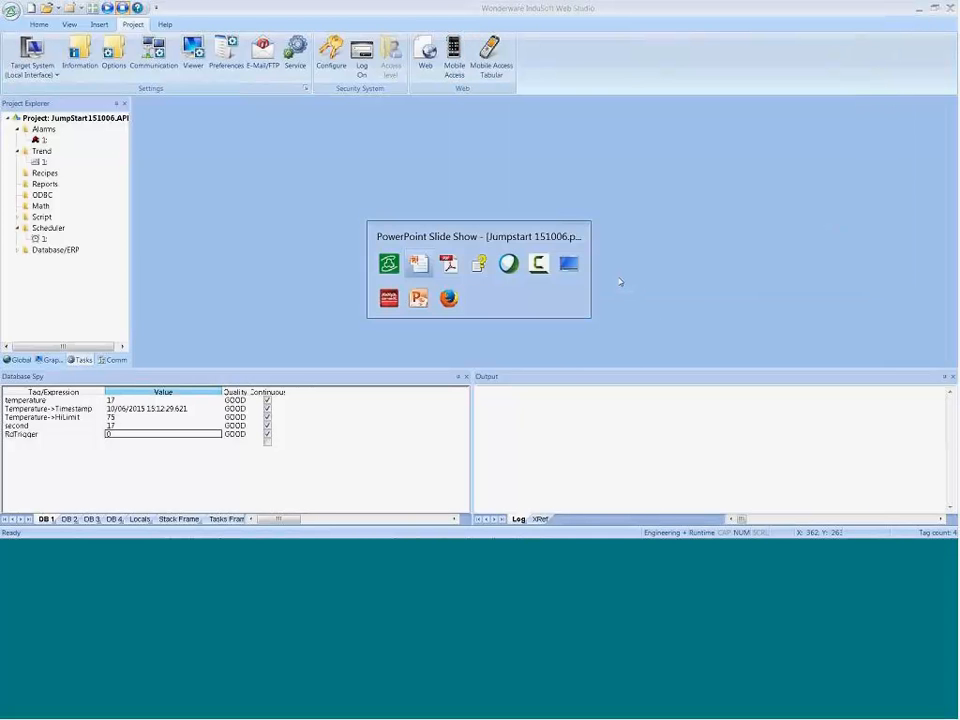
pyautogui.hotkey('alt', 'Tab')
pyautogui.hotkey('alt', 'shift', 'Tab')
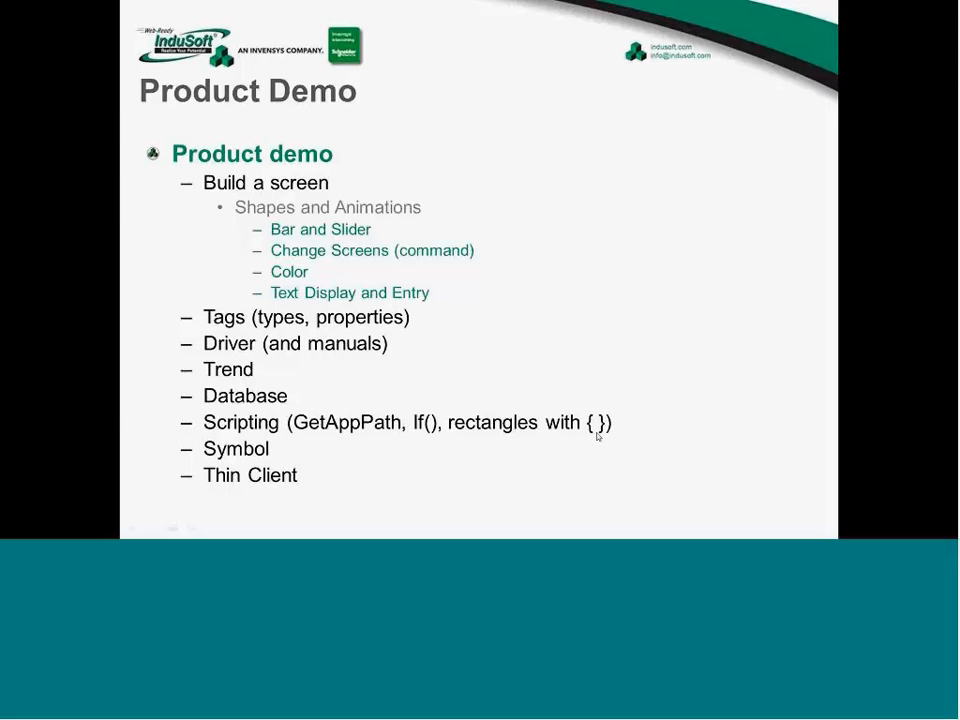
pyautogui.hotkey('alt', 'Tab')
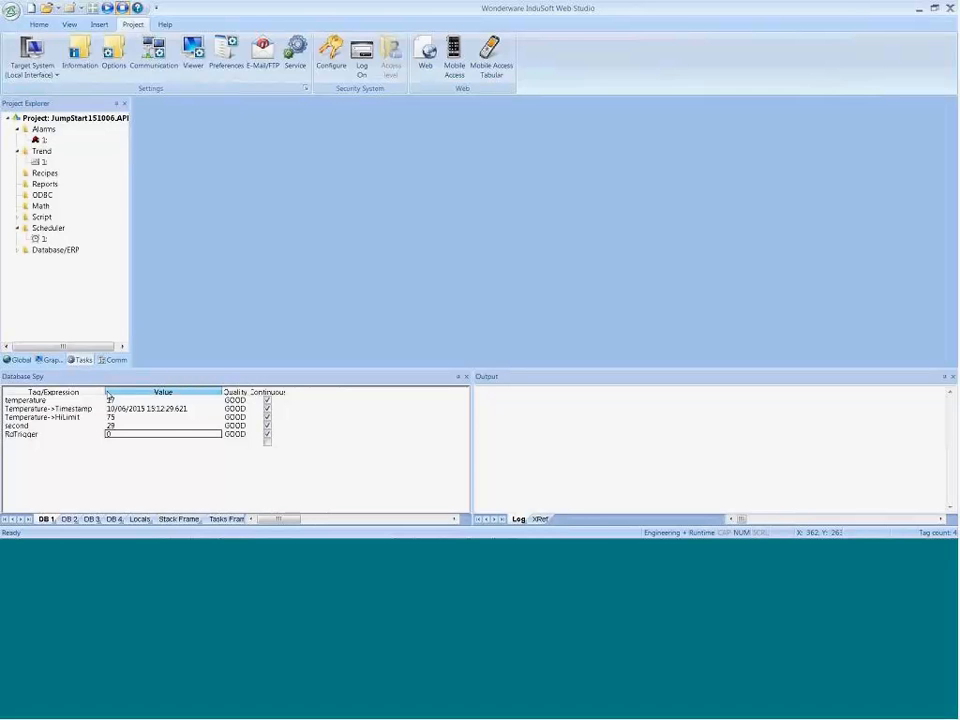
# Step: In Windows Explorer, open the JumpStart151006 folder inside Wonderware InduSoft Web Studio v8.0 Projects in the Documents library
pyautogui.moveTo(190, 537)
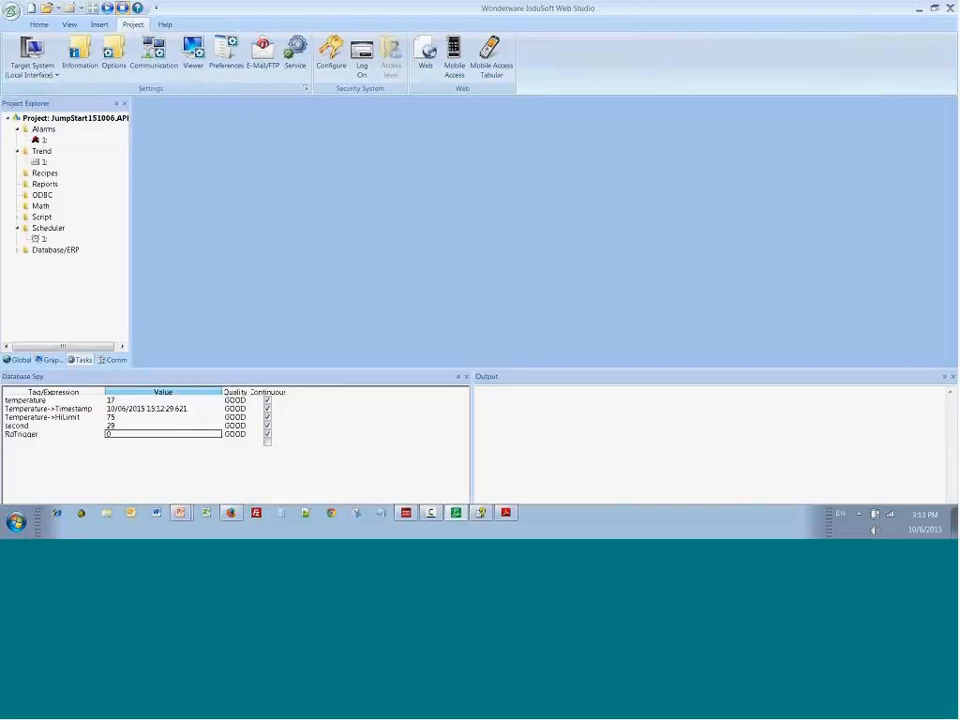
pyautogui.click(112, 515)
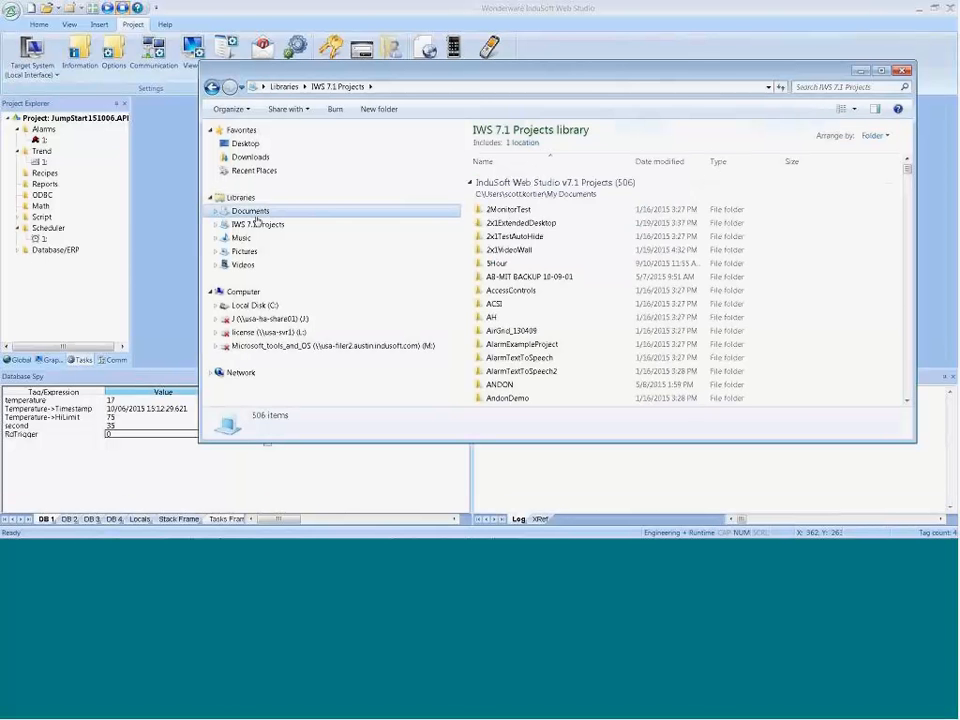
pyautogui.click(256, 217)
pyautogui.click(511, 289)
pyautogui.press('w')
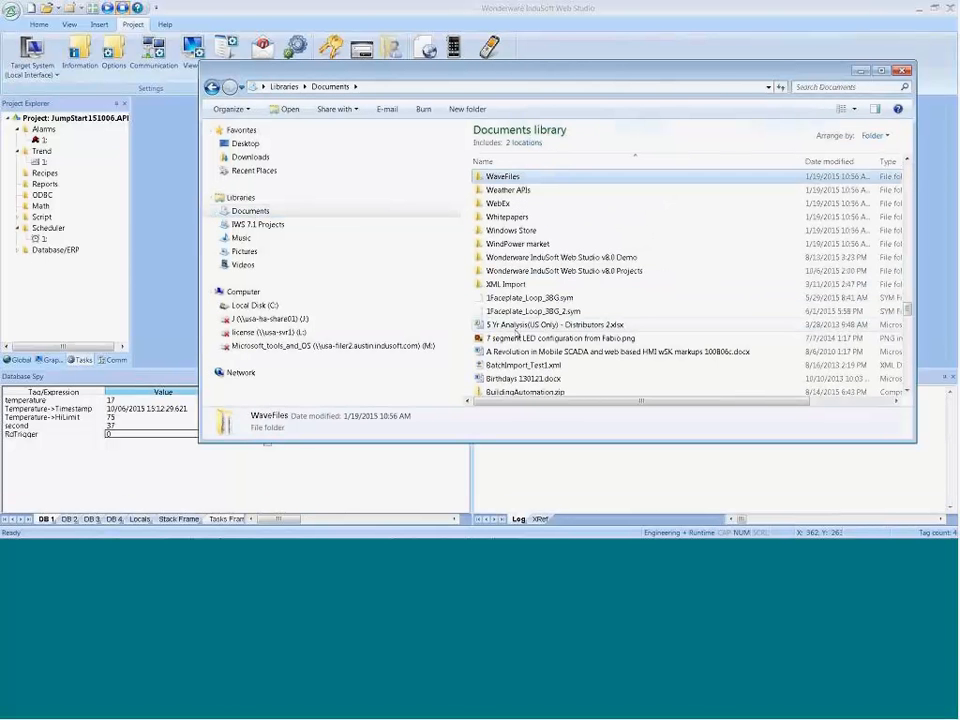
pyautogui.doubleClick(509, 271)
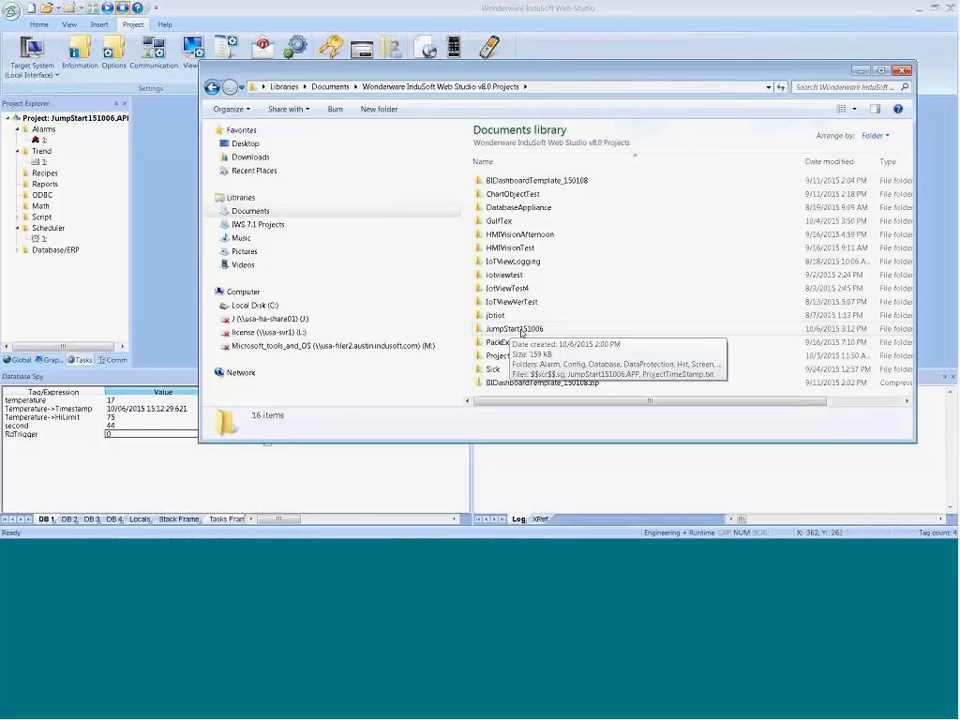
pyautogui.doubleClick(520, 331)
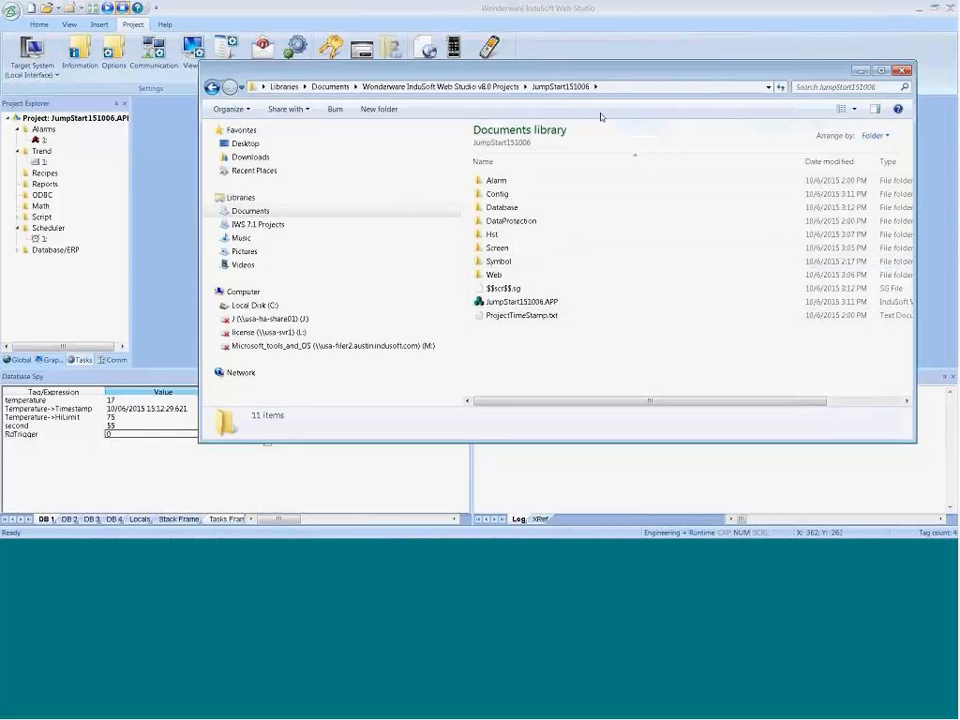
# Step: Reveal and highlight the full path of the JumpStart151006 folder, and return to InduSoft Web Studio
pyautogui.click(608, 88)
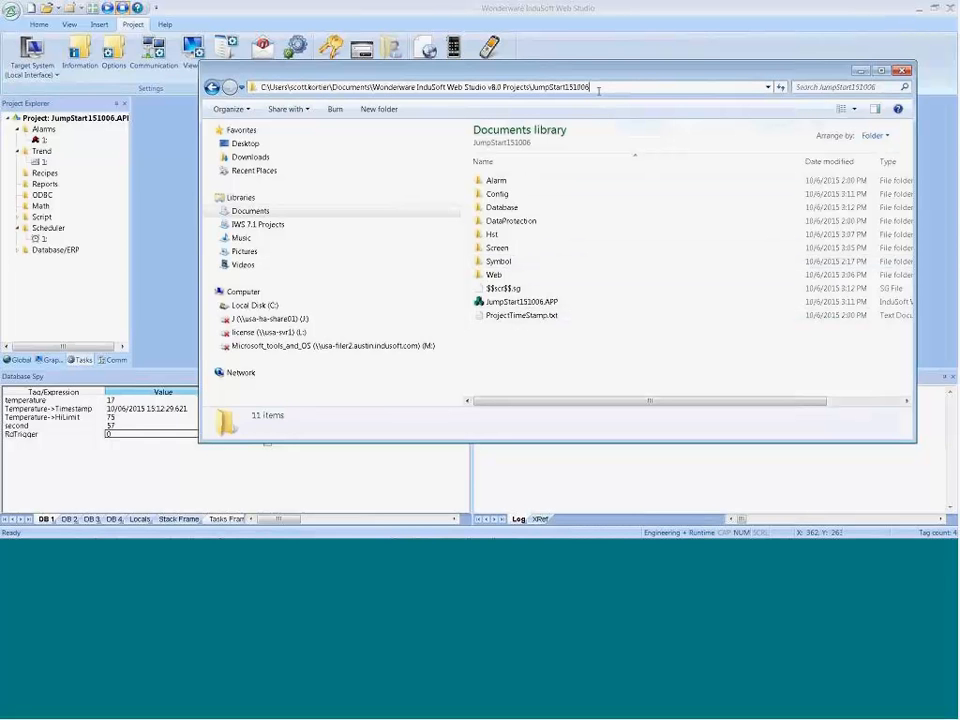
pyautogui.moveTo(599, 90); pyautogui.dragTo(242, 91)
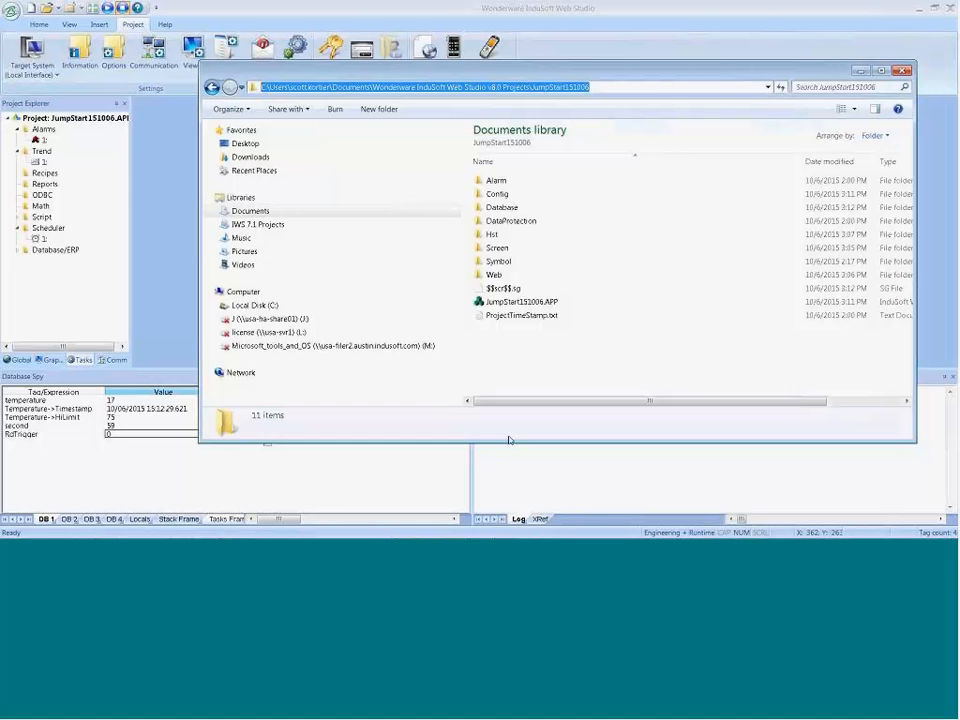
pyautogui.click(138, 465)
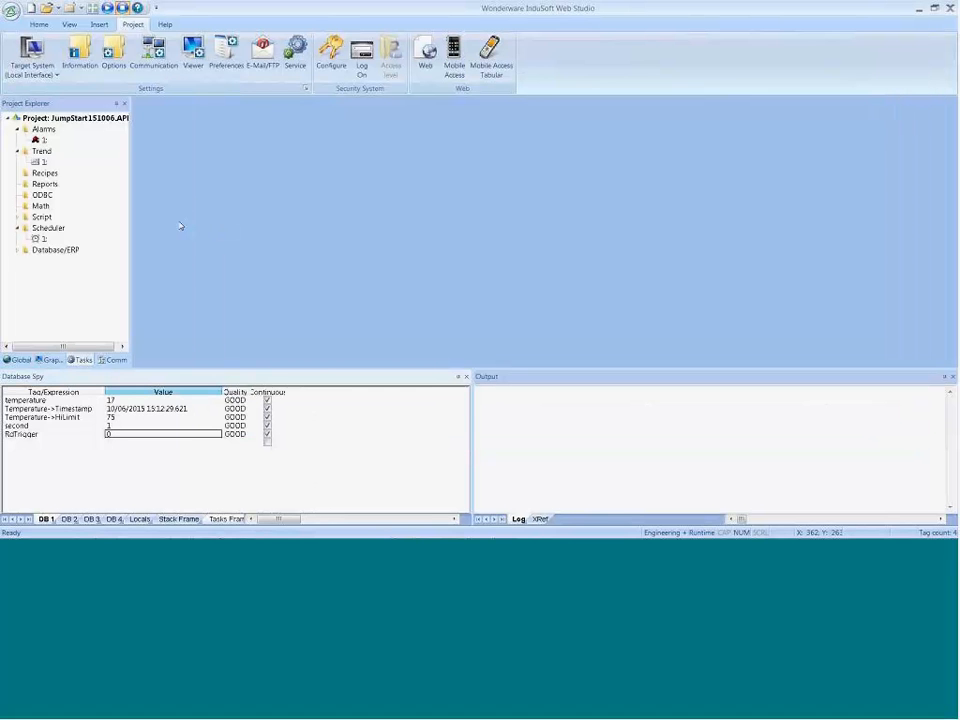
# Step: Browse the Technical Reference's built-in scripting language appendix, examining function groups such as Graphic functions and File functions
pyautogui.click(165, 24)
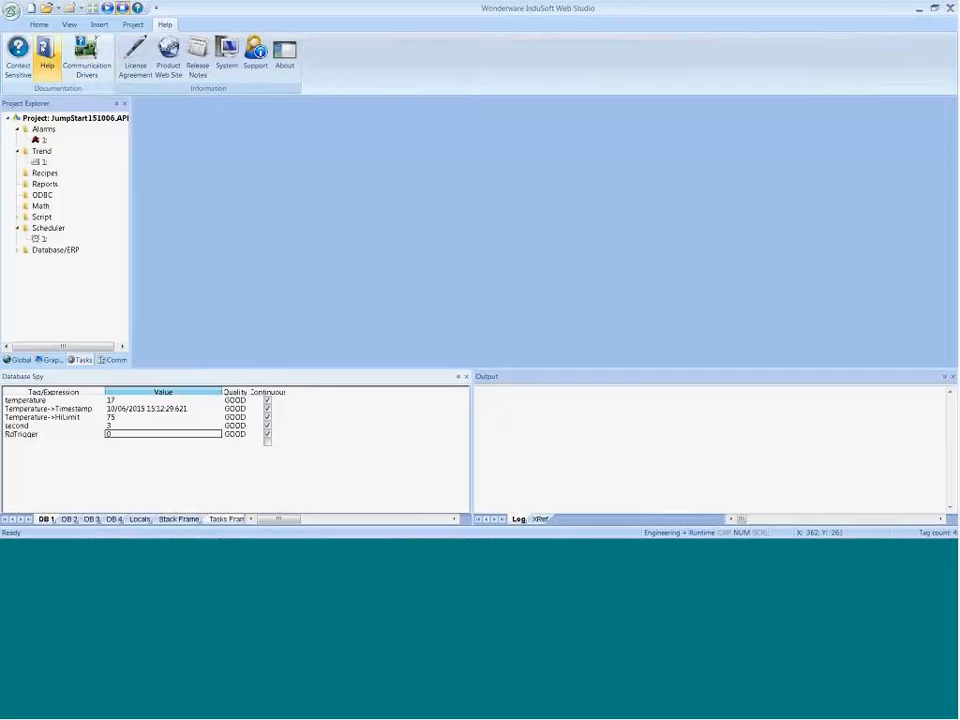
pyautogui.click(47, 47)
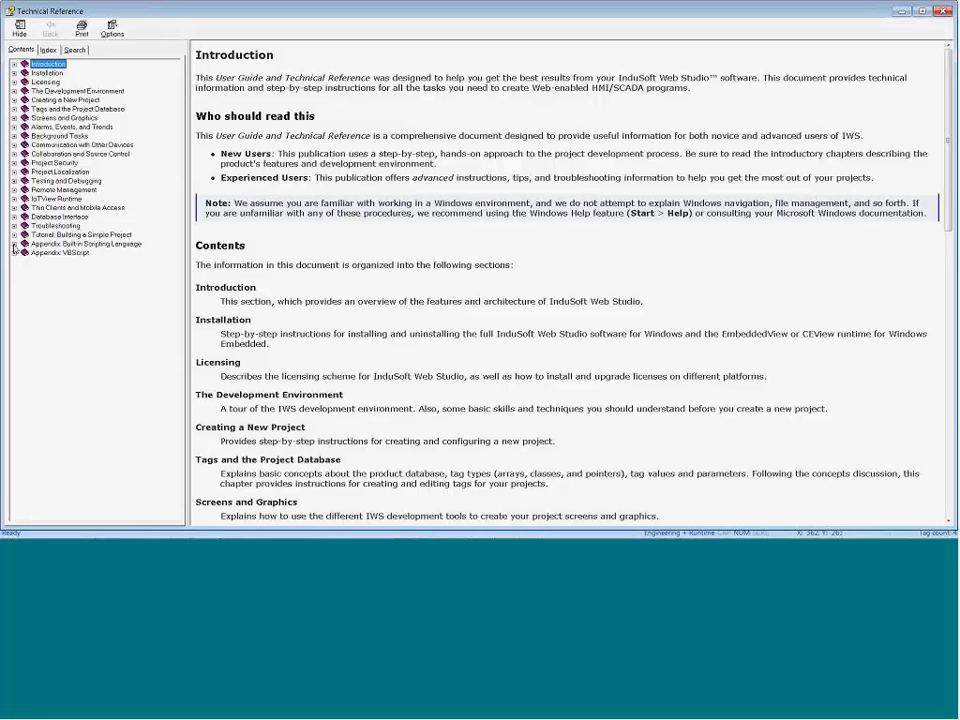
pyautogui.click(14, 244)
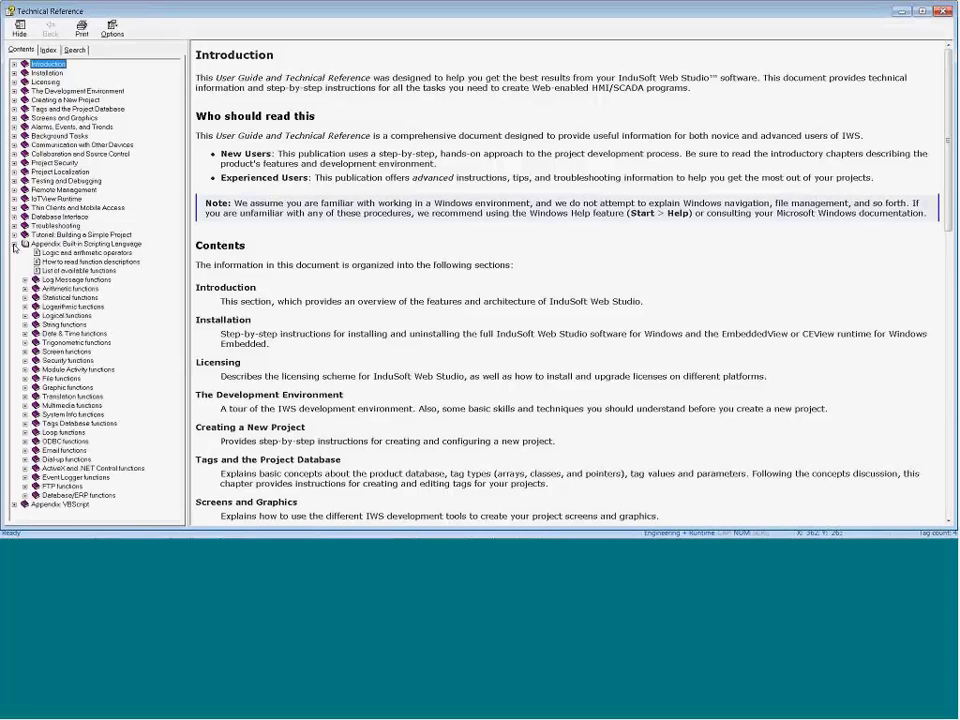
pyautogui.click(66, 360)
pyautogui.click(67, 387)
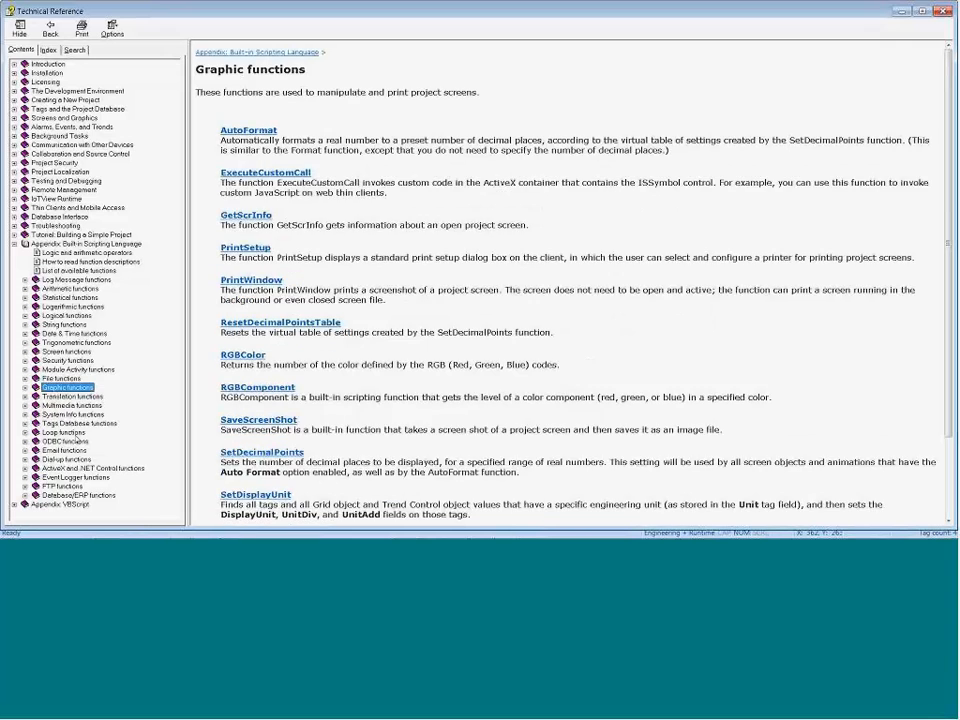
pyautogui.click(65, 441)
pyautogui.click(61, 378)
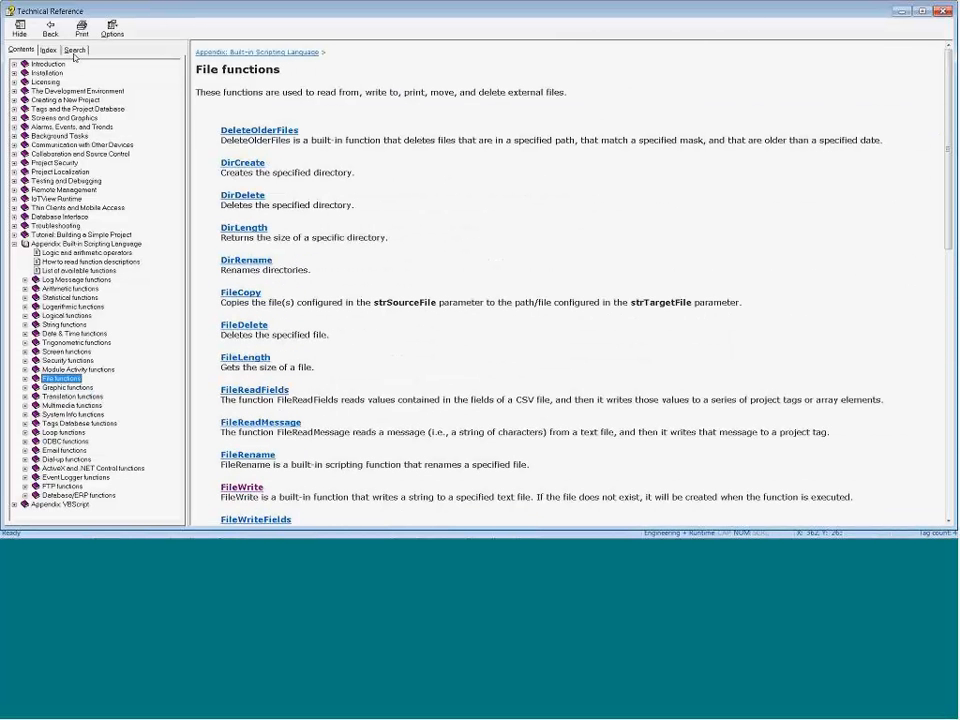
pyautogui.hotkey('alt', 'Tab')
# Step: Add the expression GetAppPath() to the Database Spy and widen the Value column to show the full path
pyautogui.click(36, 443)
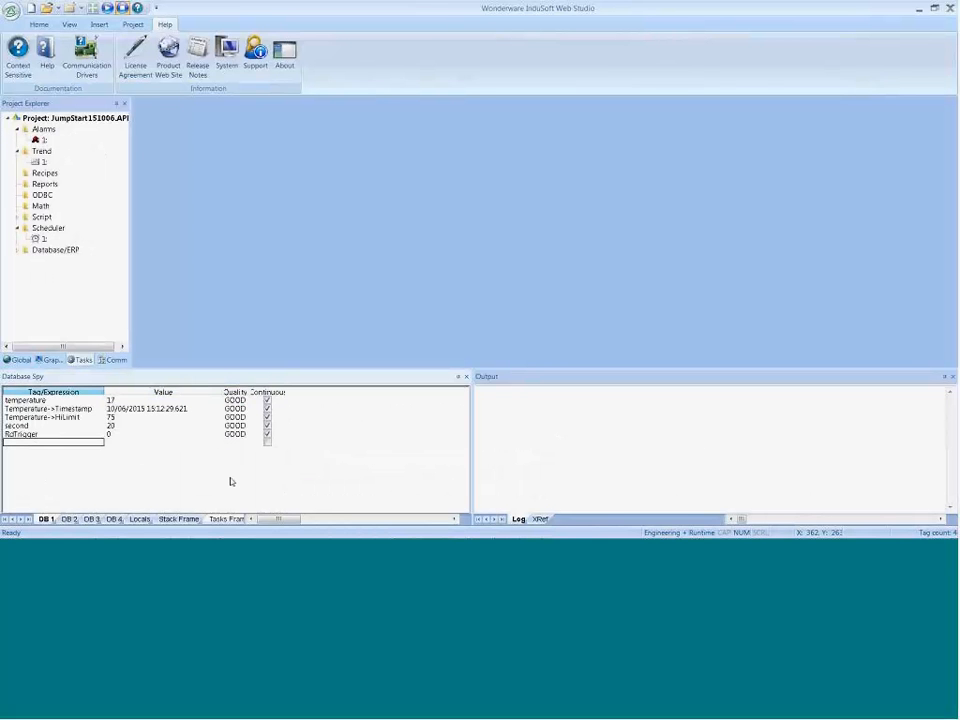
pyautogui.write('Ge')
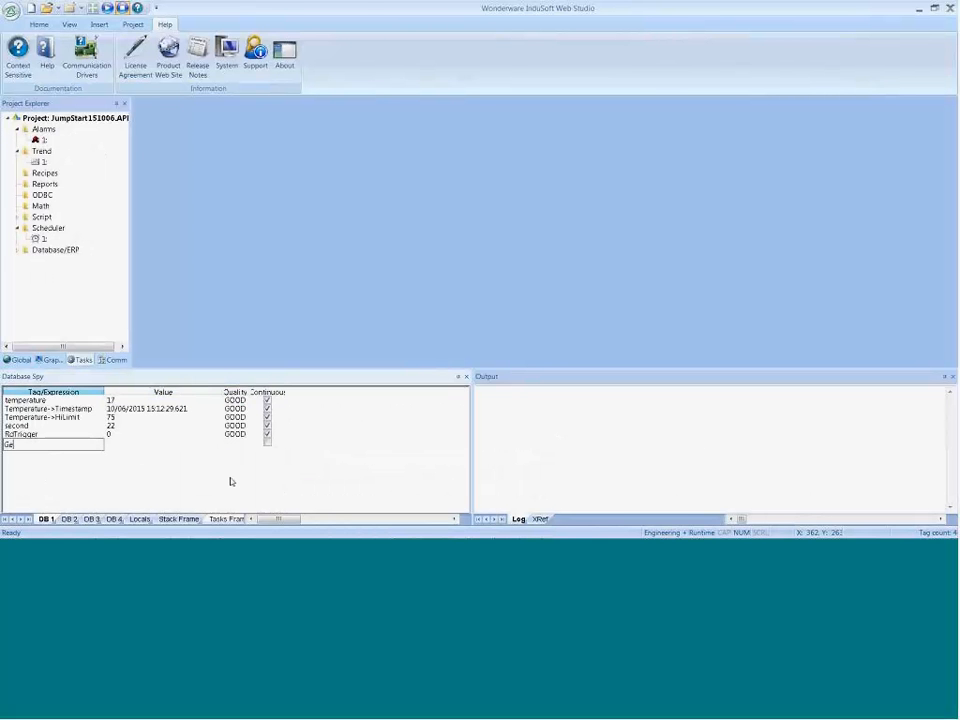
pyautogui.write('ath()')
pyautogui.press('Return')
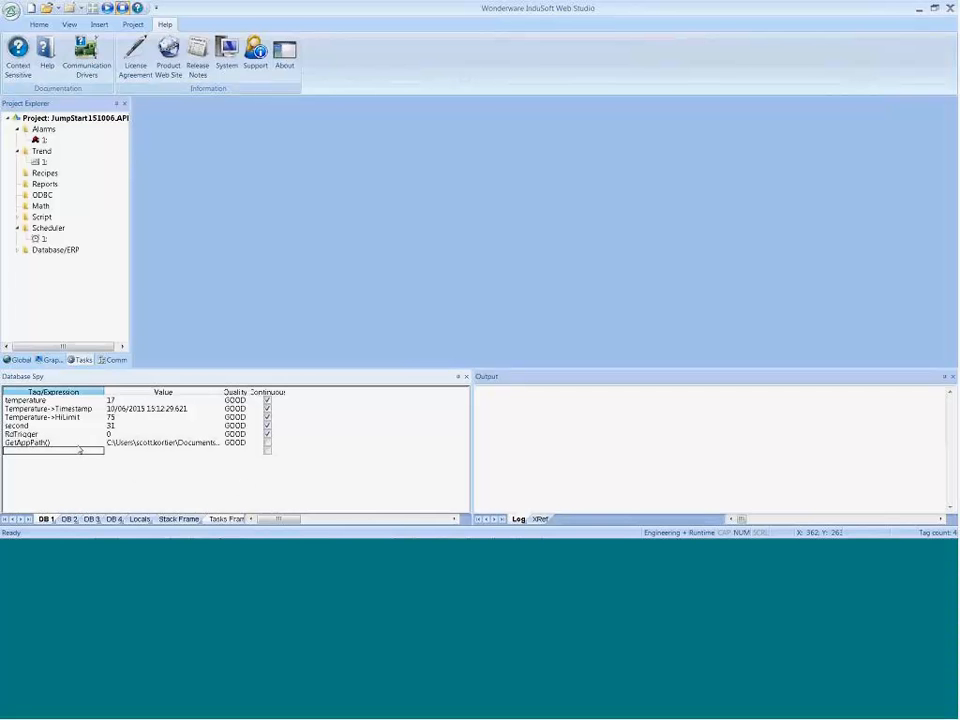
pyautogui.moveTo(221, 392); pyautogui.dragTo(455, 392)
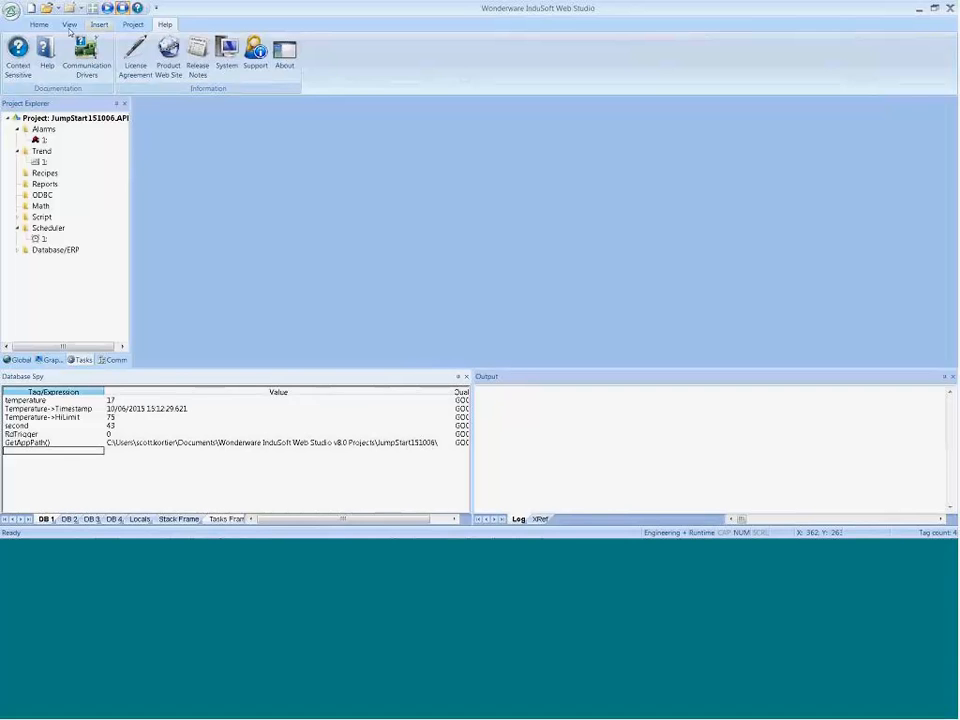
# Step: Open Screen2, reveal the full Resources folder path used for inserting a linked picture, and cancel the insertion
pyautogui.click(44, 359)
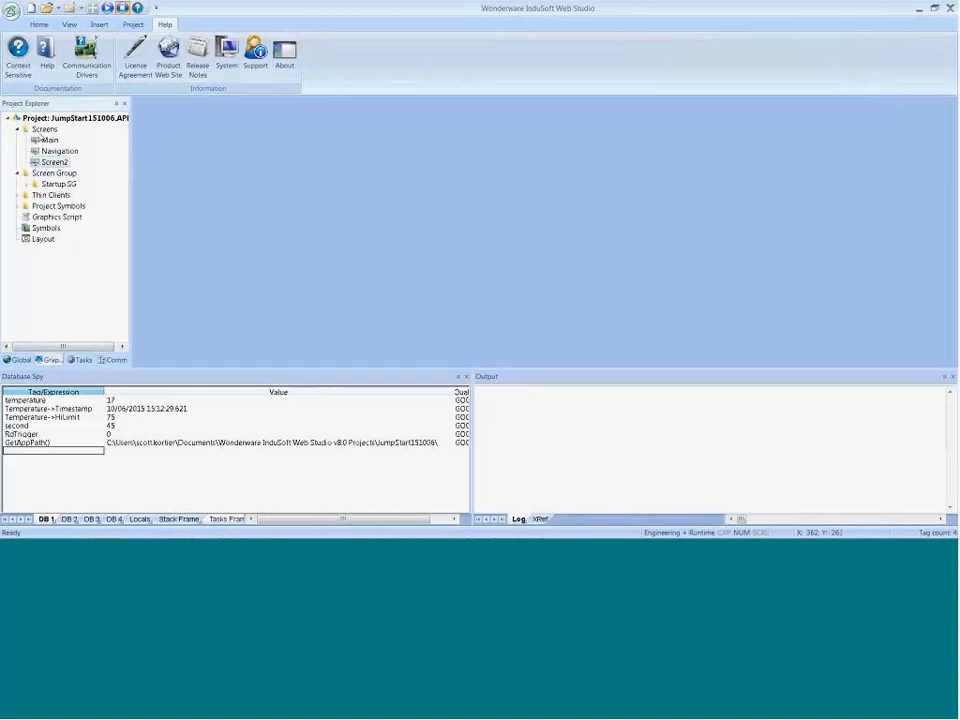
pyautogui.doubleClick(54, 162)
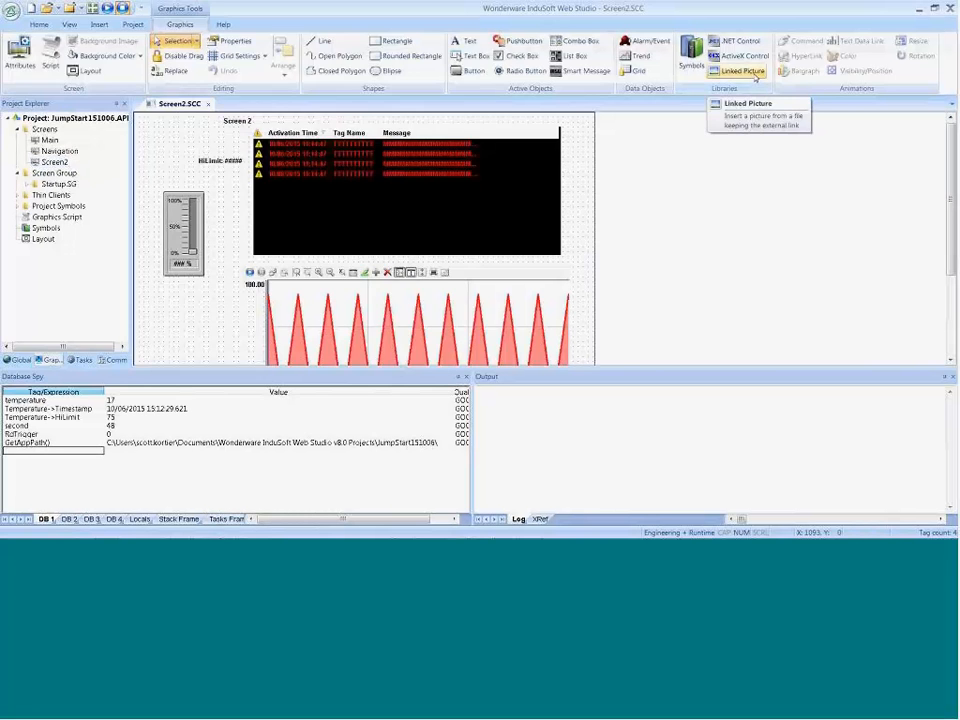
pyautogui.click(752, 74)
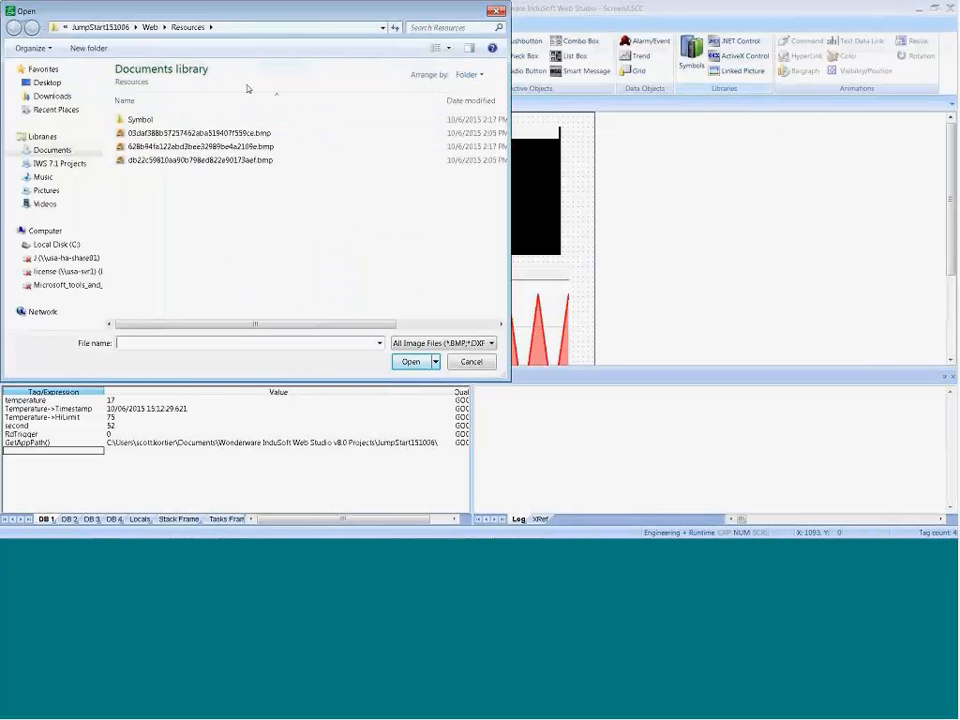
pyautogui.click(470, 362)
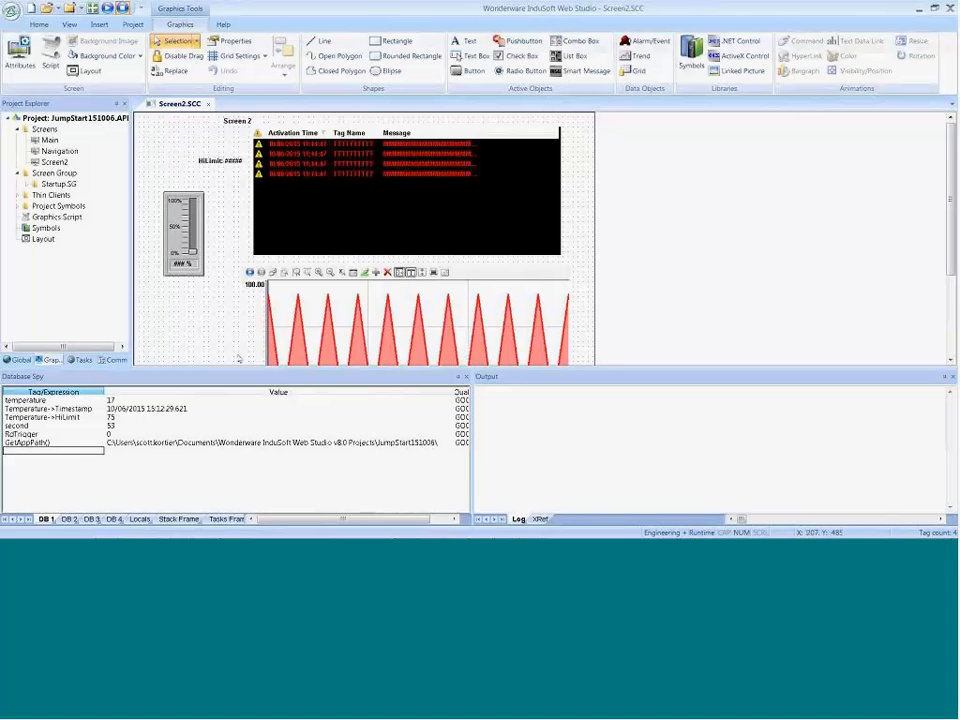
pyautogui.click(738, 71)
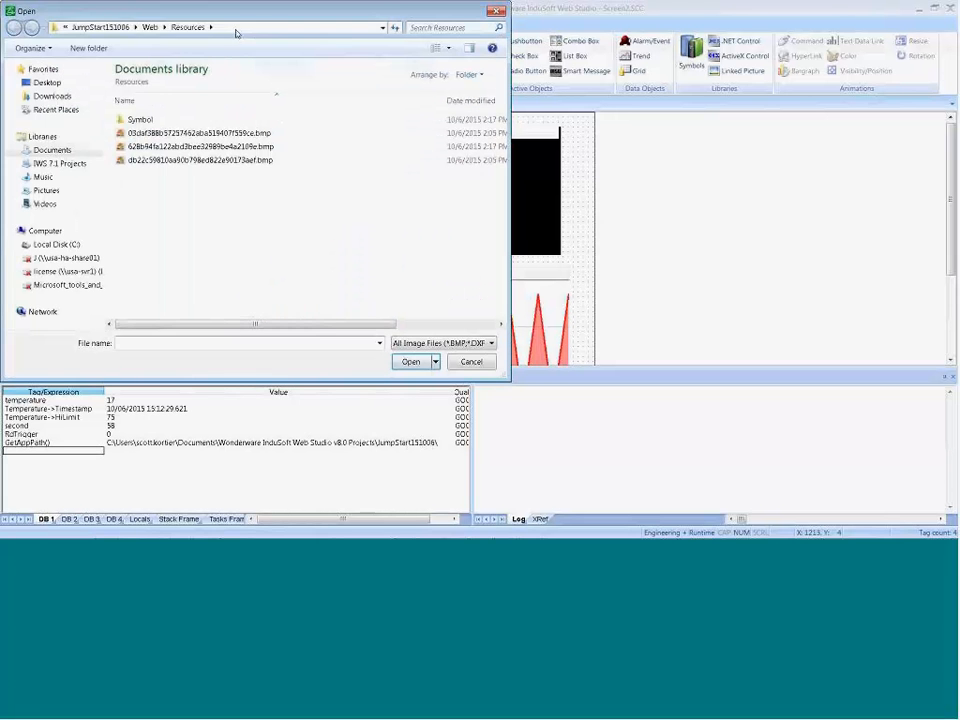
pyautogui.click(236, 28)
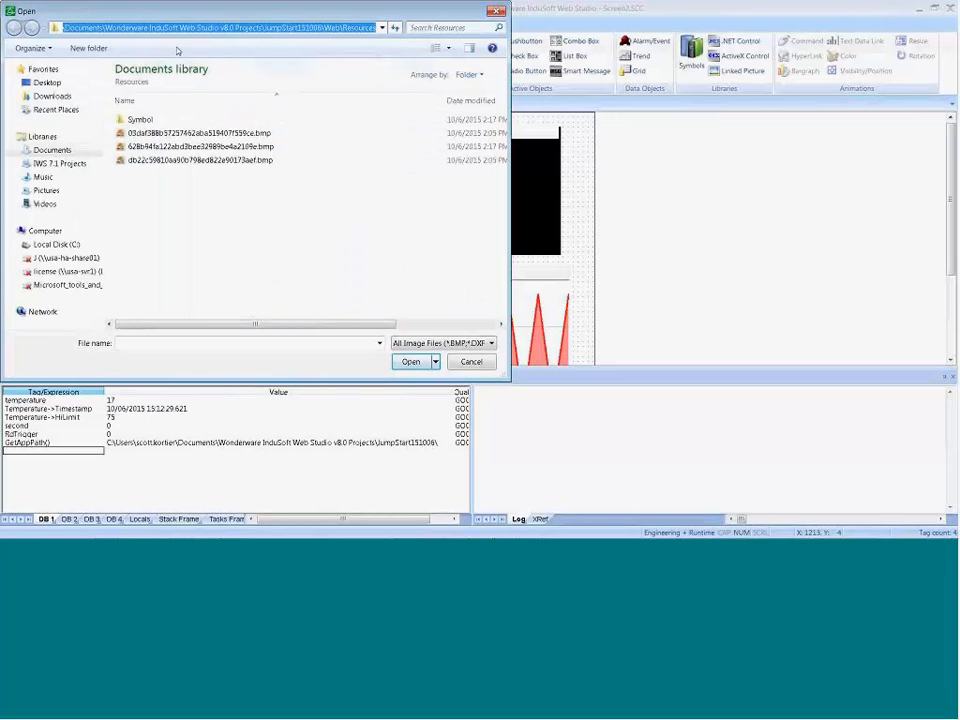
pyautogui.click(467, 364)
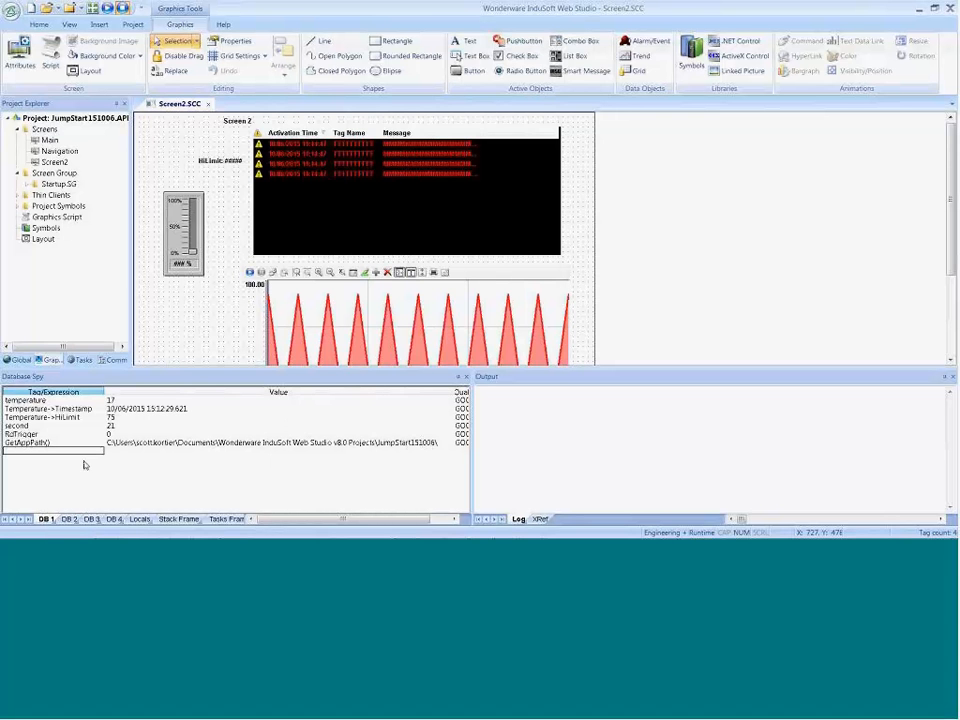
# Step: Review the Product Demo agenda slide in PowerPoint, return to InduSoft Web Studio, and enlarge the screen editing area
pyautogui.hotkey('alt', 'Tab')
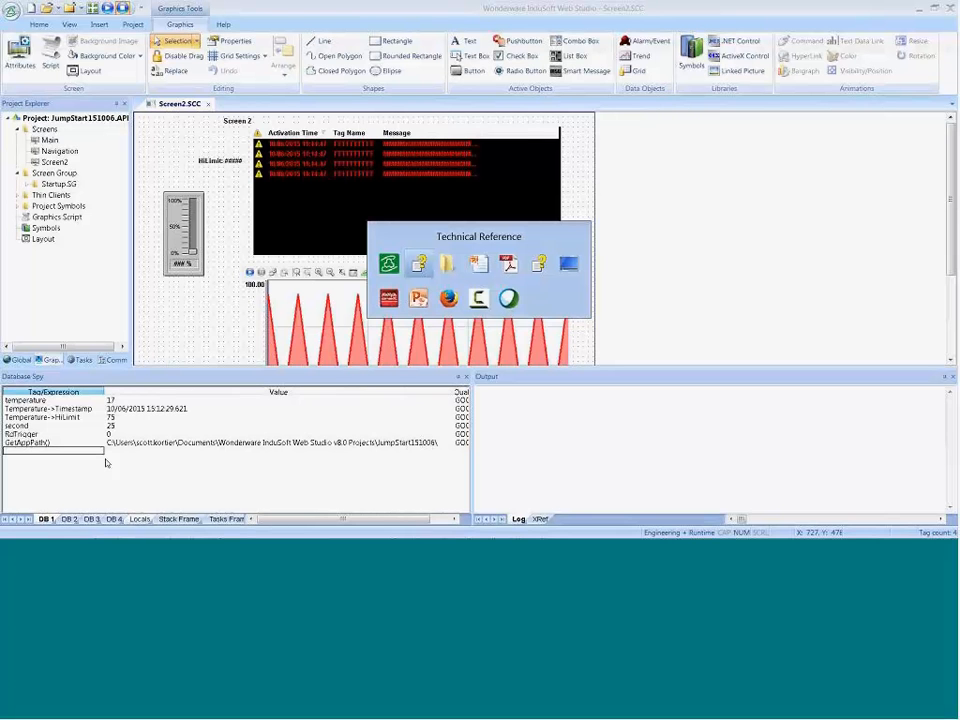
pyautogui.hotkey('alt', 'Tab')
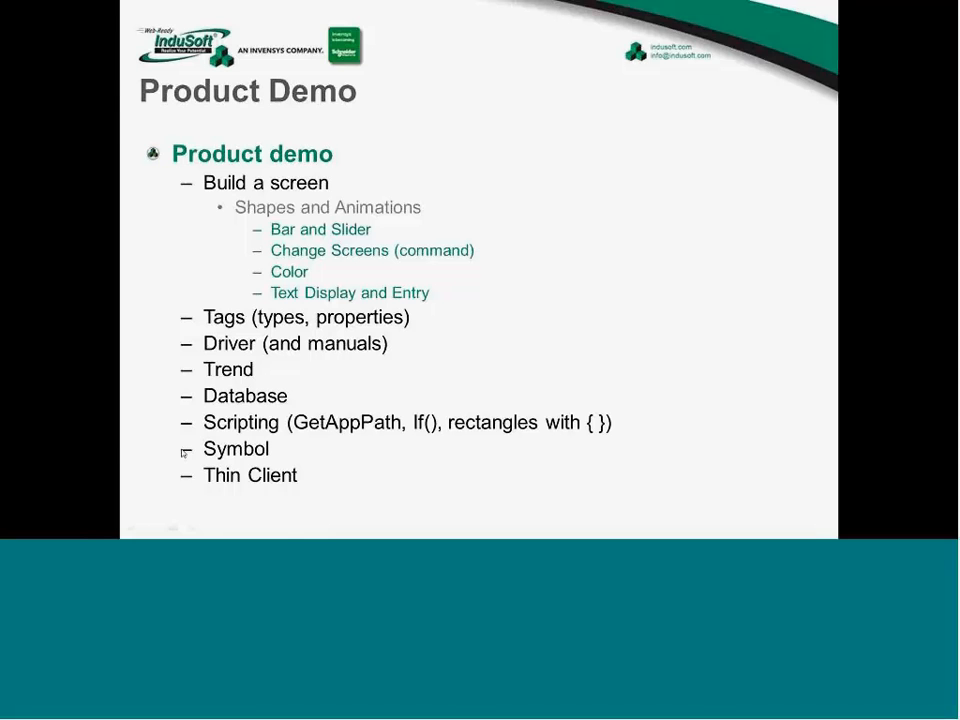
pyautogui.hotkey('alt', 'Tab')
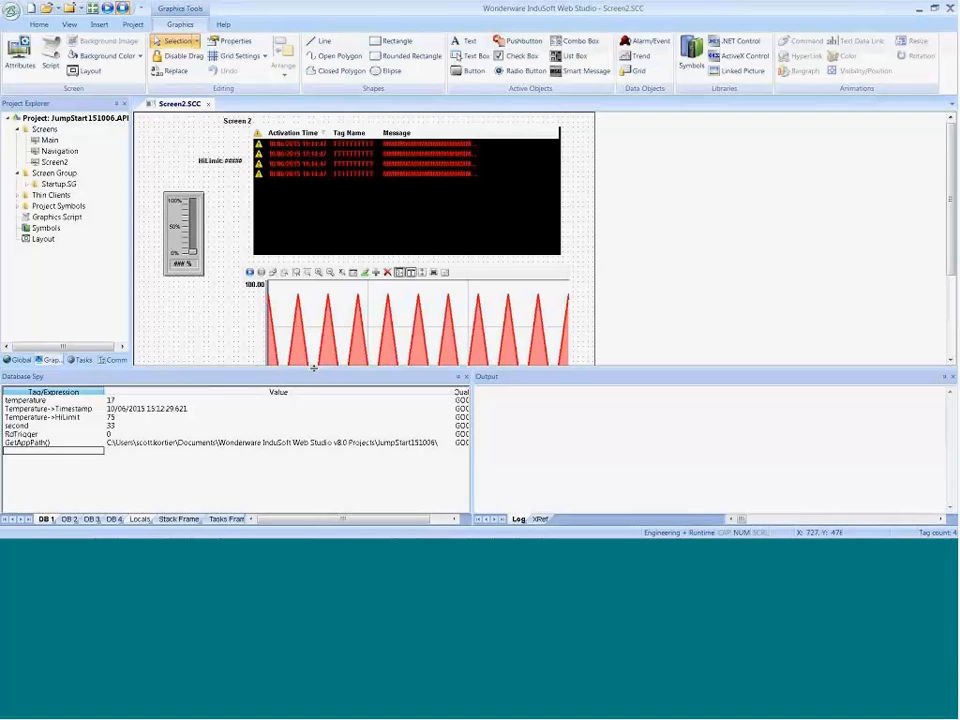
pyautogui.moveTo(314, 368); pyautogui.dragTo(316, 458)
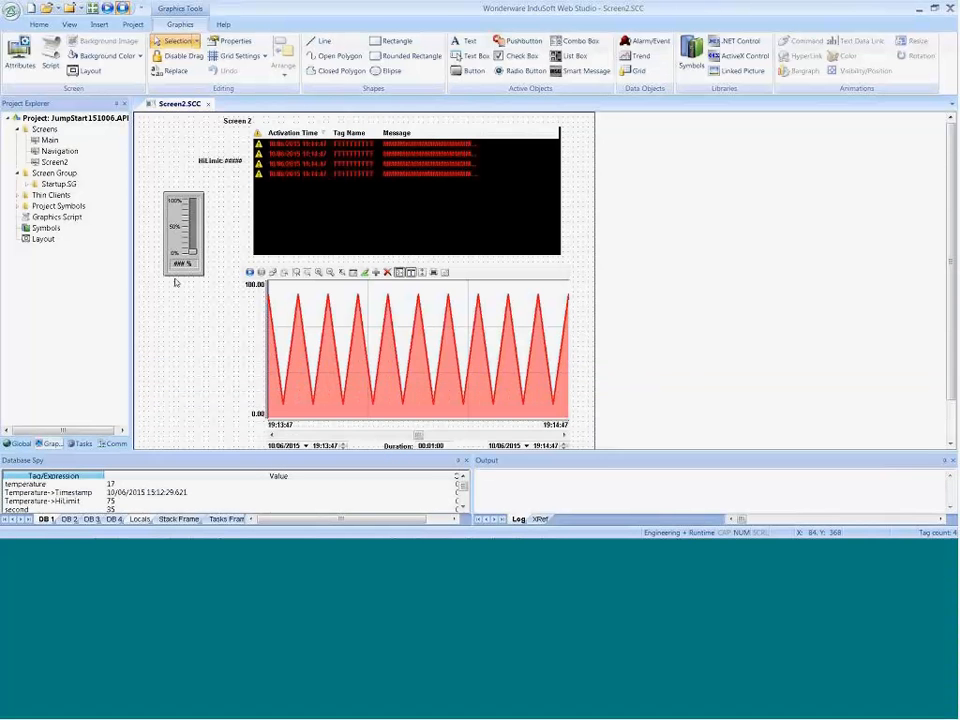
# Step: Draw a rectangle about 121 wide and 201 high below the slider on Screen2 and open its object properties
pyautogui.click(177, 276)
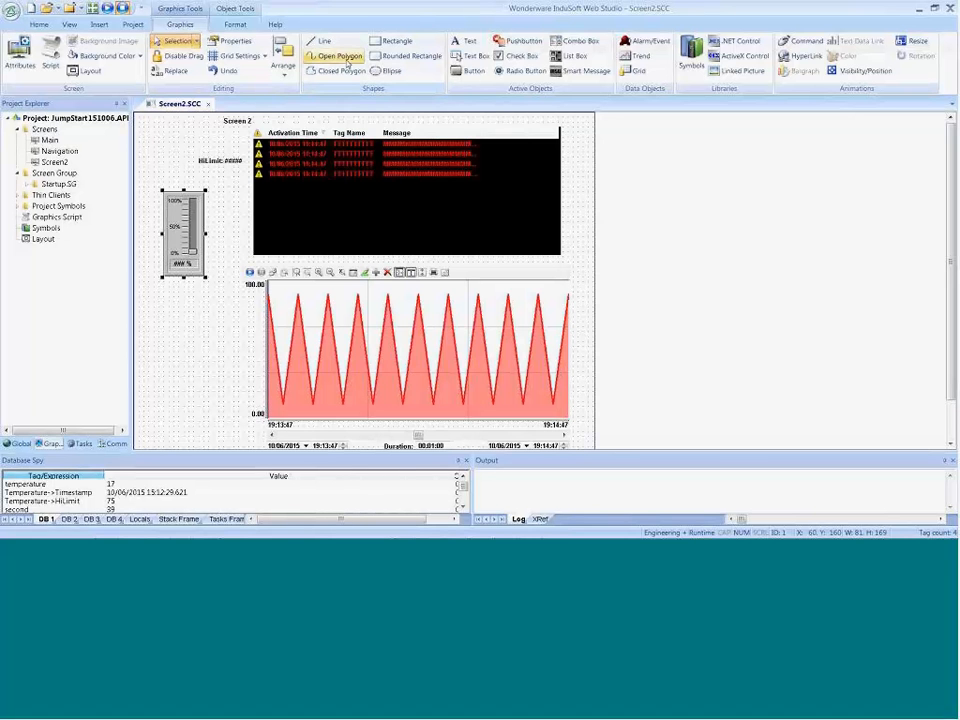
pyautogui.click(397, 41)
pyautogui.moveTo(148, 300); pyautogui.dragTo(210, 402)
pyautogui.doubleClick(197, 382)
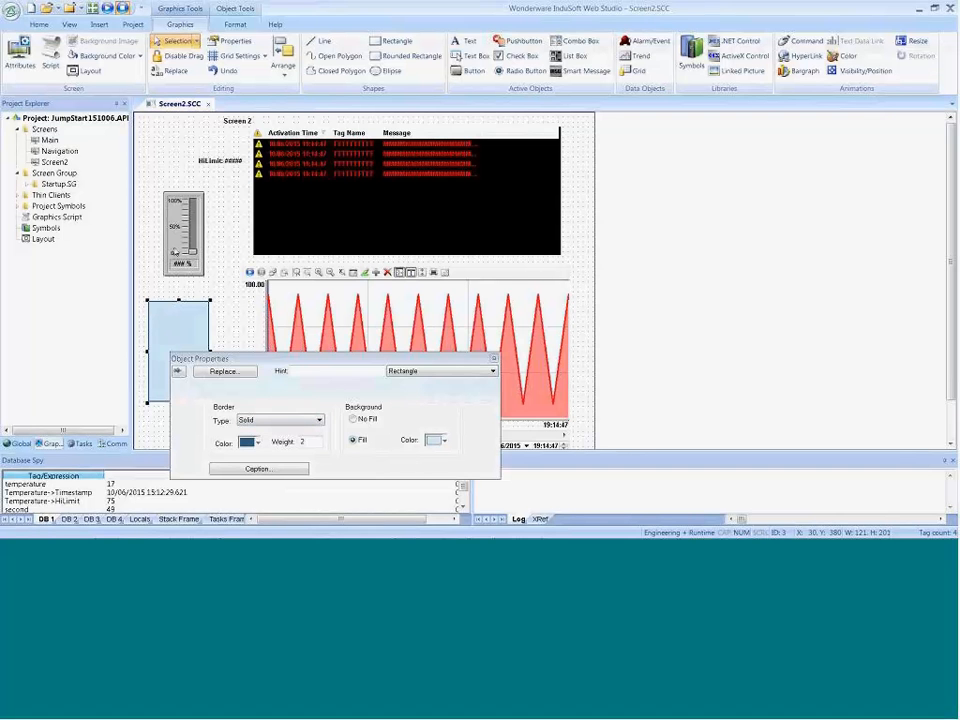
# Step: Examine the slider symbol's Max, Min and TagName properties and their values, and close its Object Properties
pyautogui.click(175, 250)
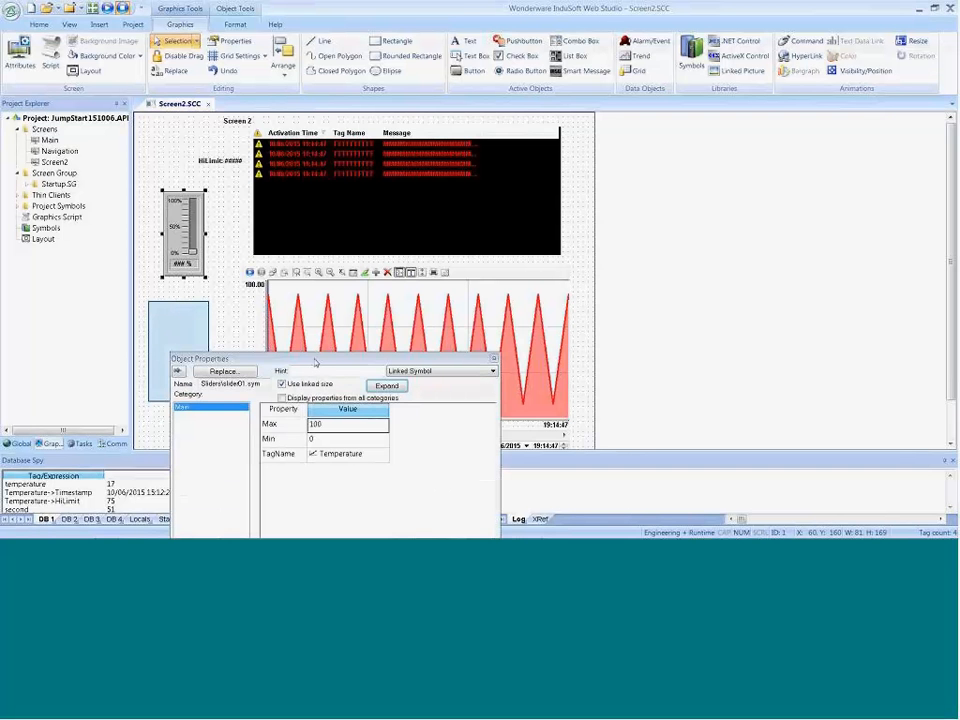
pyautogui.moveTo(314, 363); pyautogui.dragTo(355, 196)
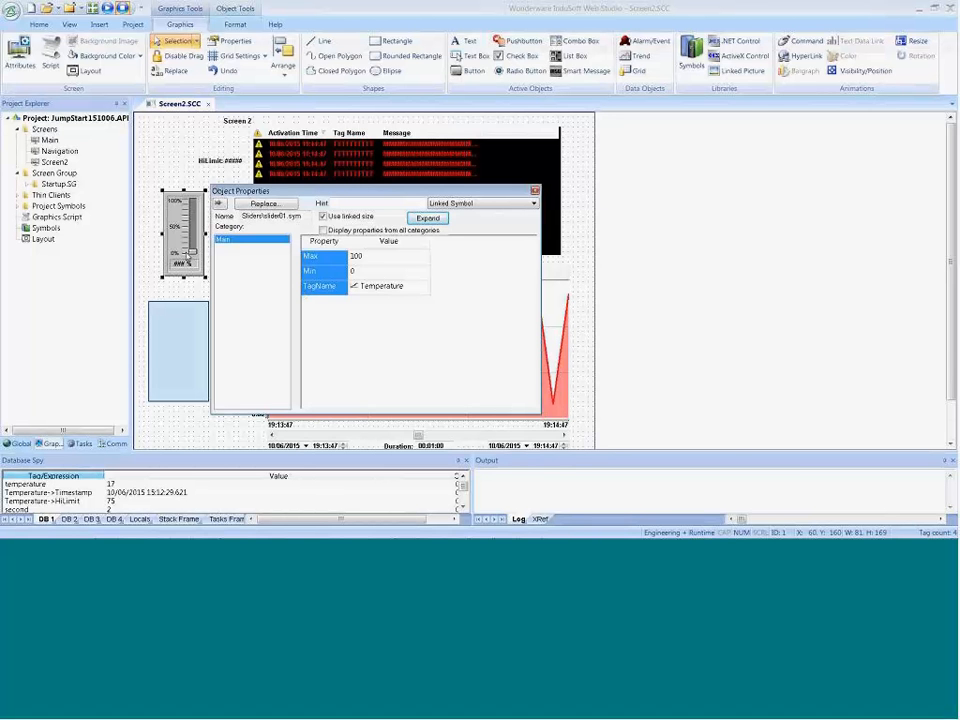
pyautogui.click(366, 256)
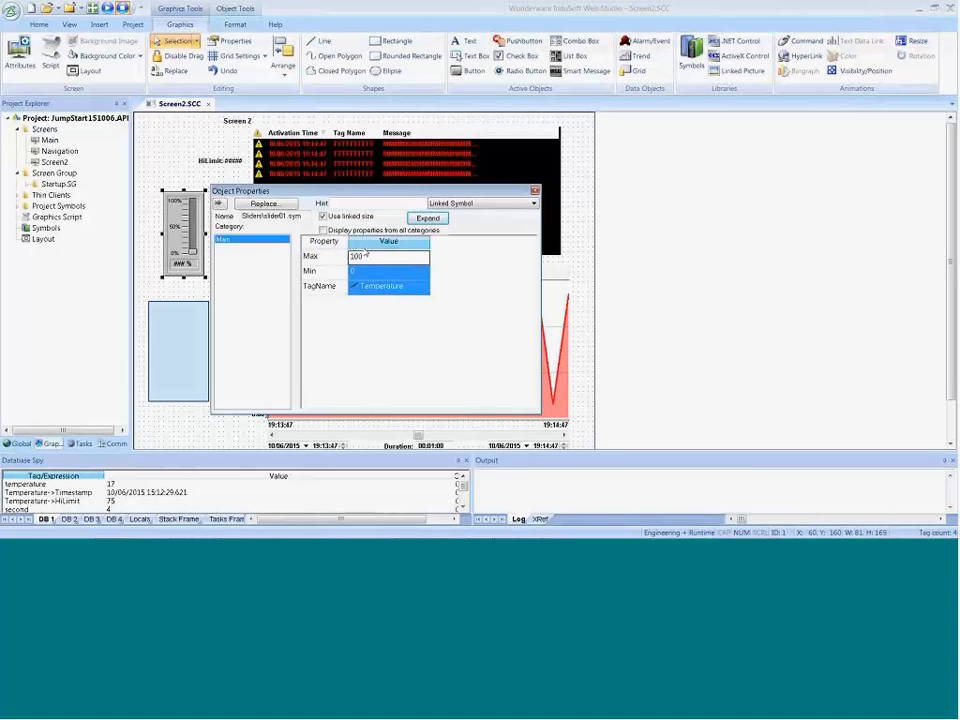
pyautogui.click(328, 249)
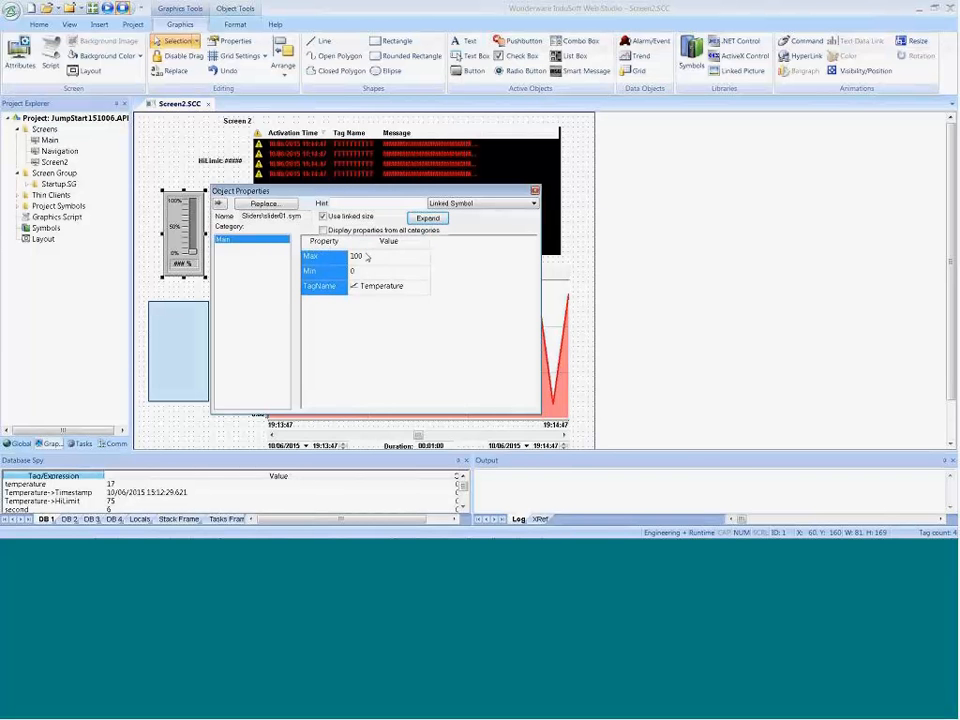
pyautogui.click(378, 245)
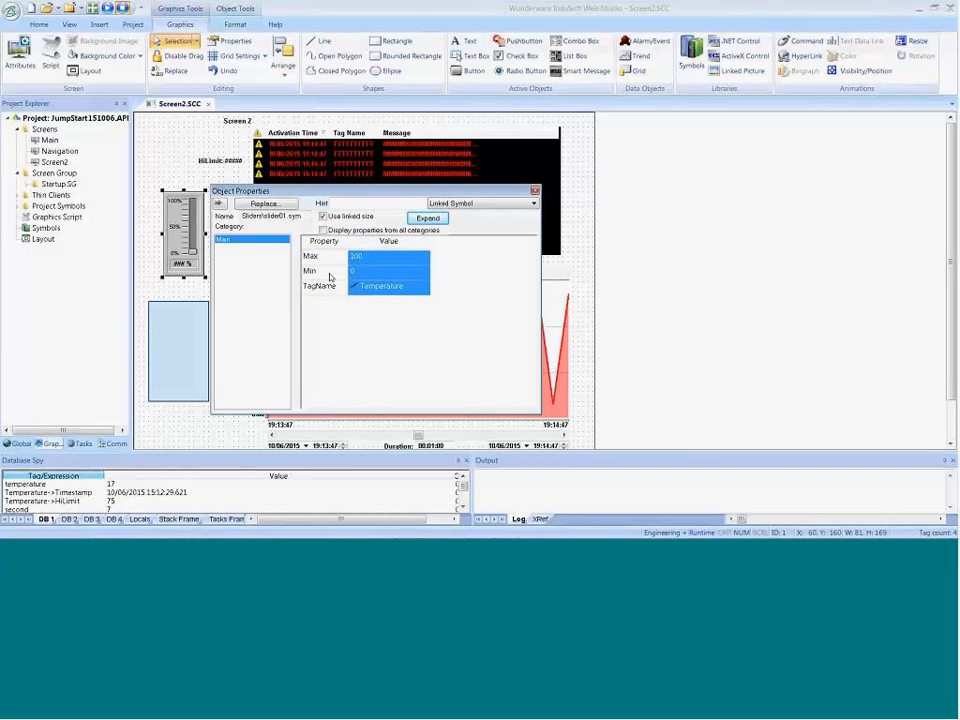
pyautogui.click(322, 287)
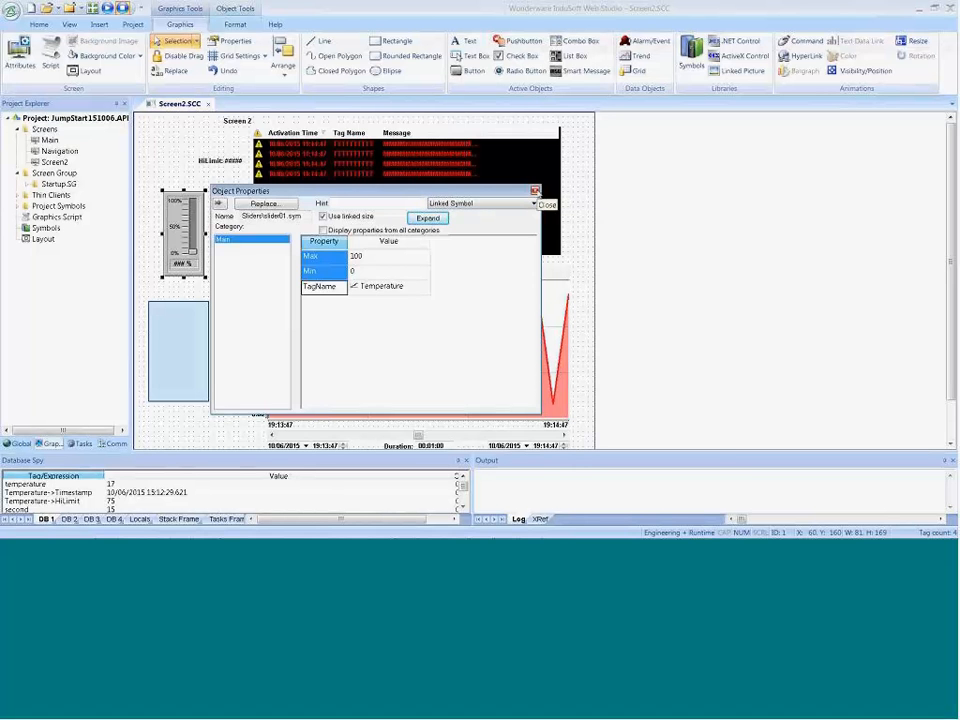
pyautogui.click(535, 190)
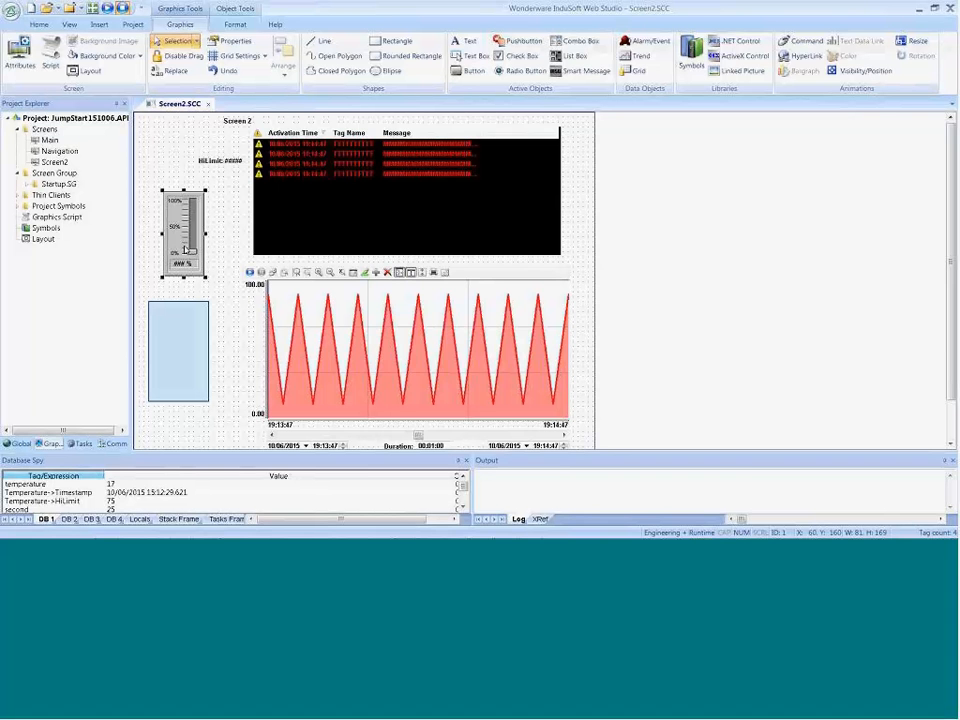
pyautogui.doubleClick(185, 250)
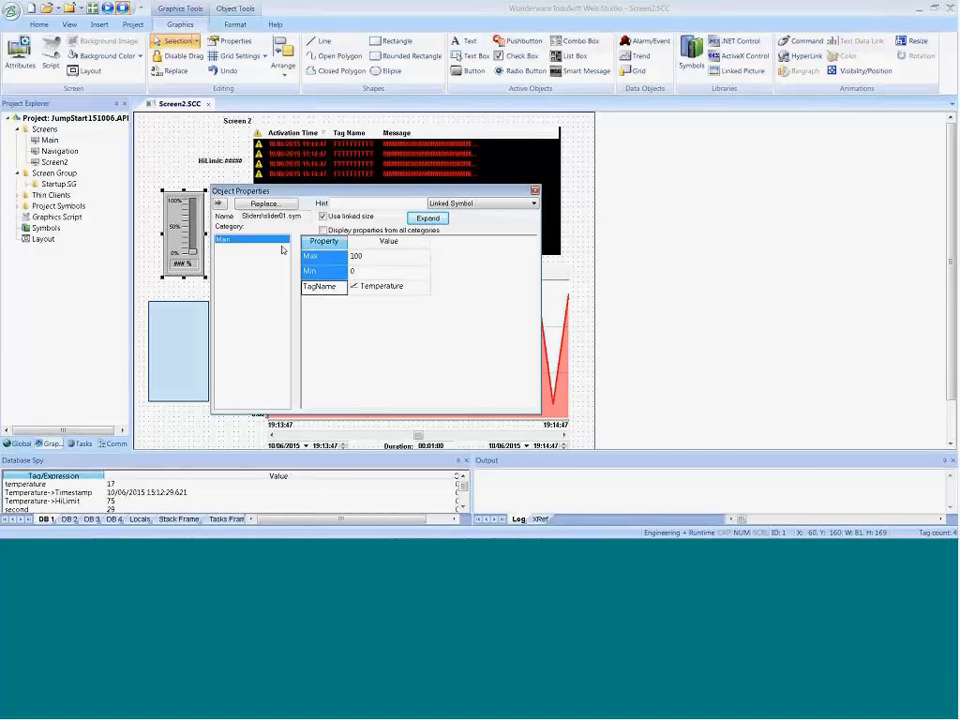
pyautogui.click(175, 161)
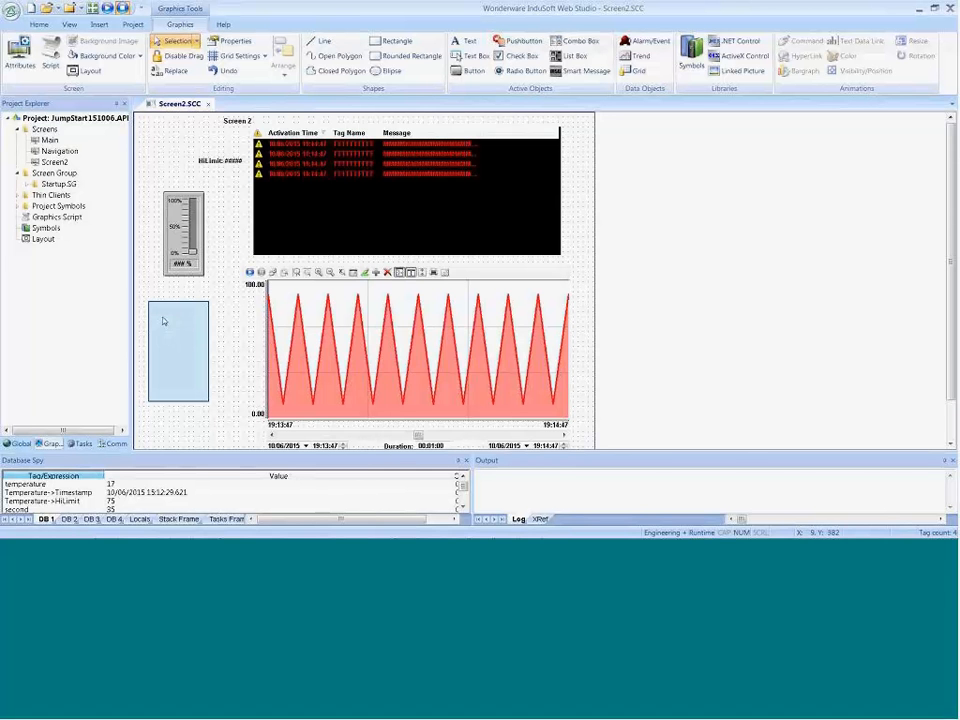
# Step: Select the slider on Screen2, expand the Sliders folder of the Project Symbols, and locate slider01.sym
pyautogui.click(174, 250)
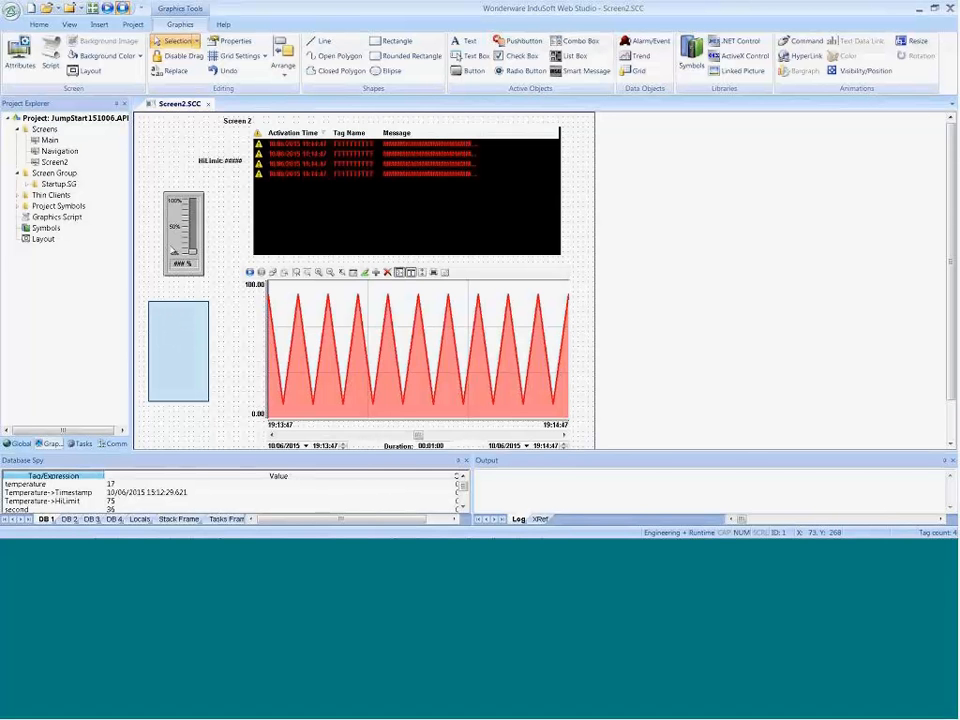
pyautogui.click(45, 229)
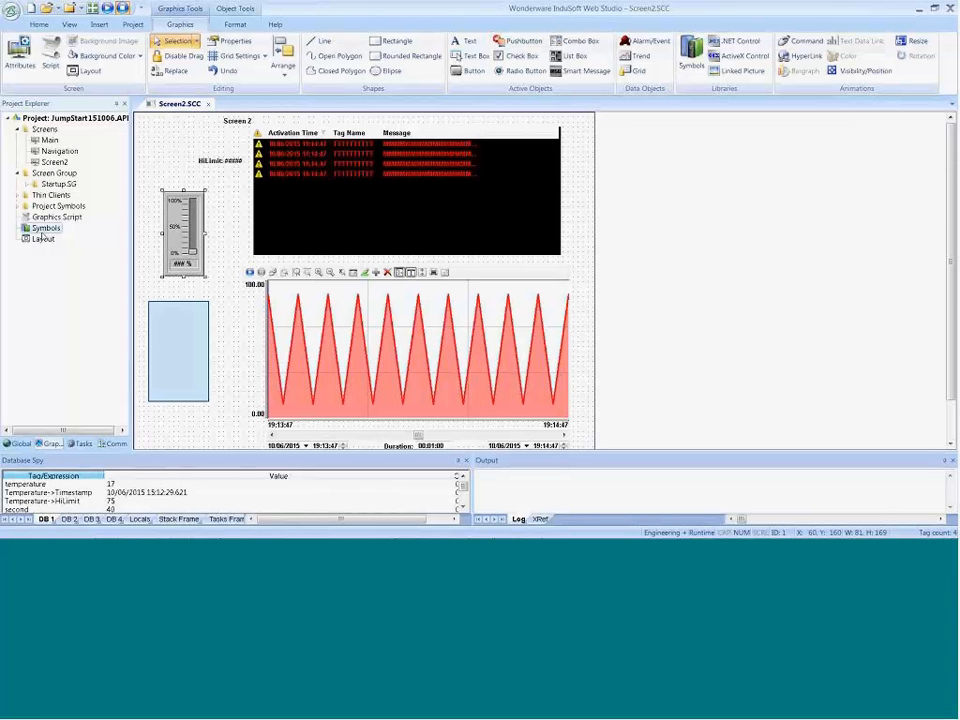
pyautogui.click(58, 206)
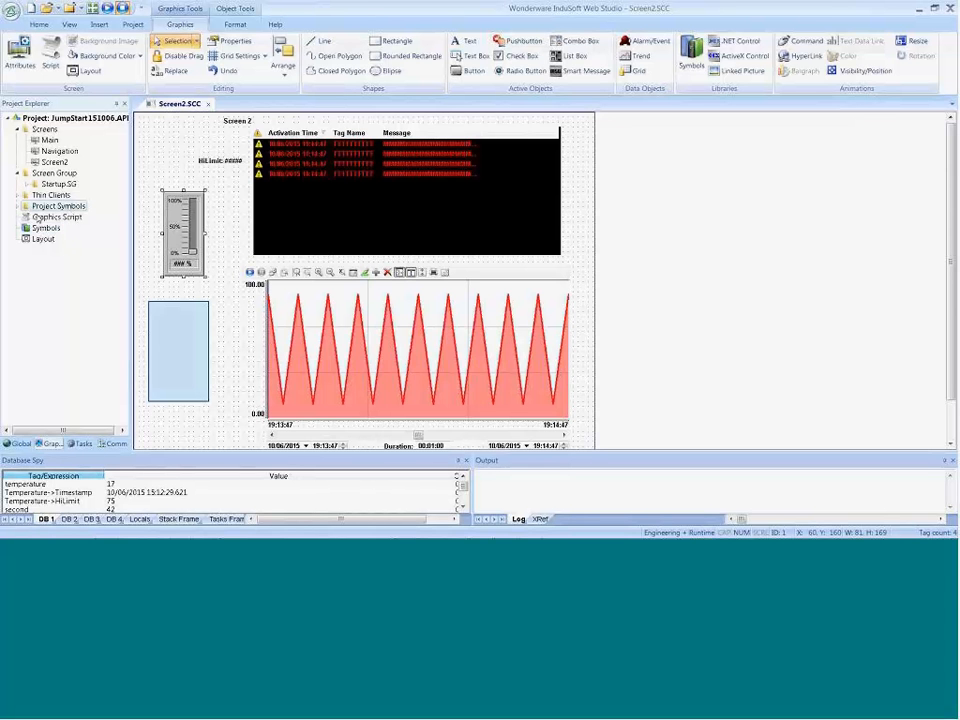
pyautogui.click(20, 208)
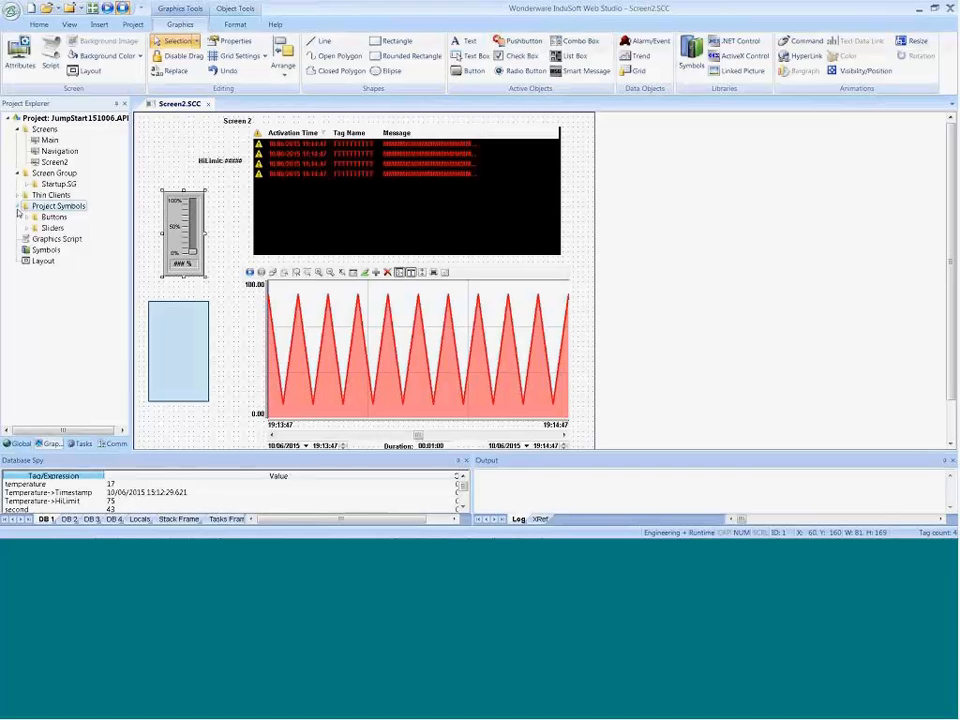
pyautogui.click(27, 228)
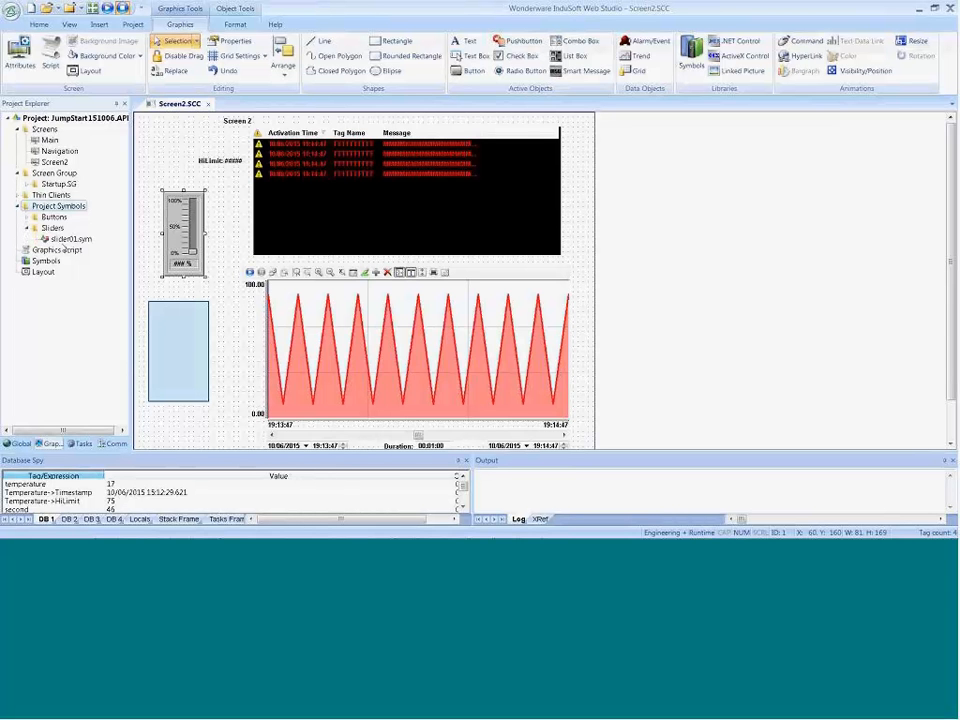
pyautogui.click(66, 241)
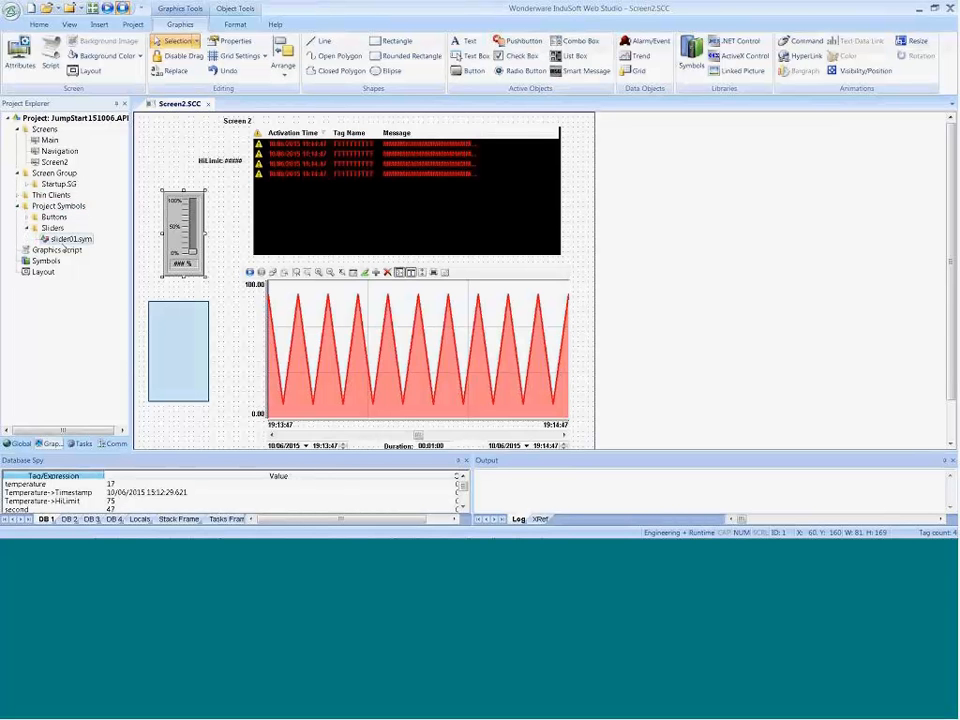
# Step: Move the slider on Screen2 to X 10, Y 130 and place a copy beside it at X 100, Y 130
pyautogui.click(168, 231)
pyautogui.moveTo(168, 231); pyautogui.dragTo(204, 240)
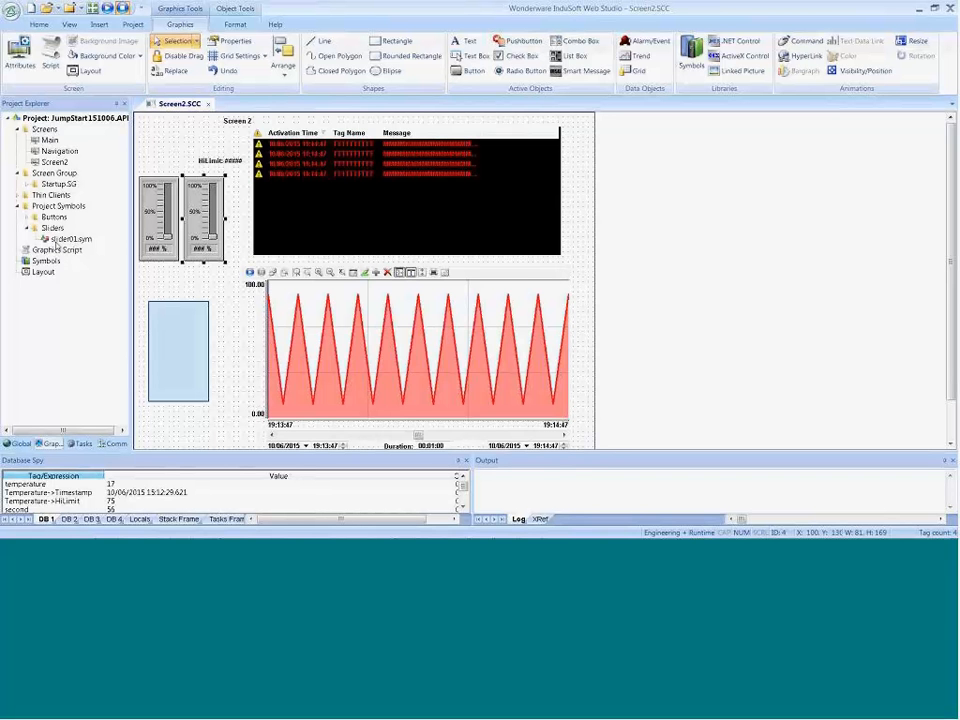
pyautogui.click(173, 243)
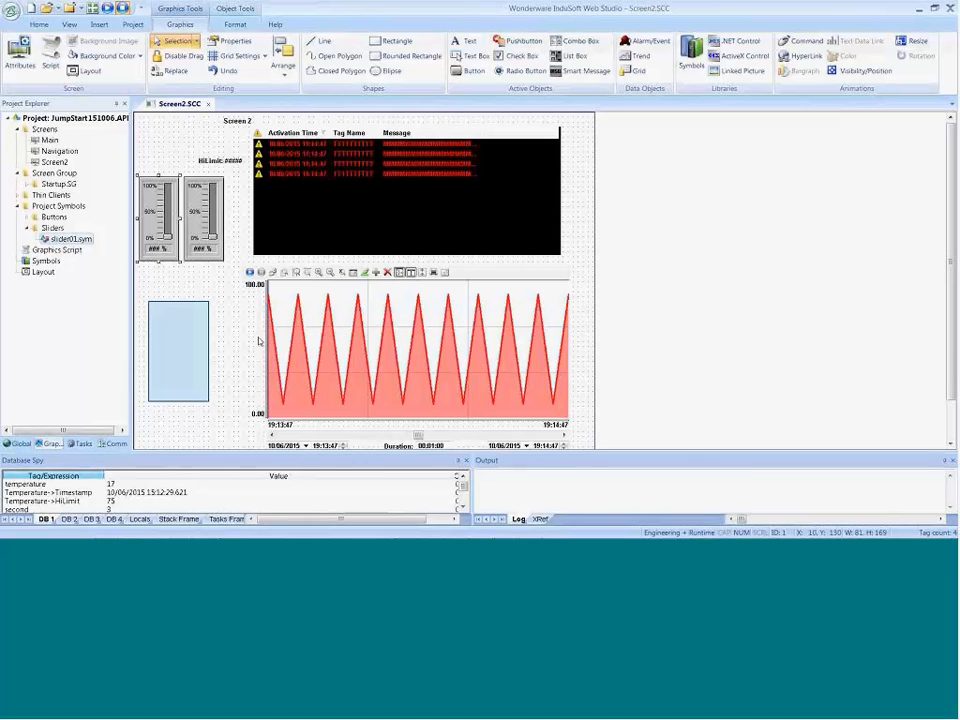
# Step: Close Screen2 with its changes saved and open the Main screen
pyautogui.click(207, 103)
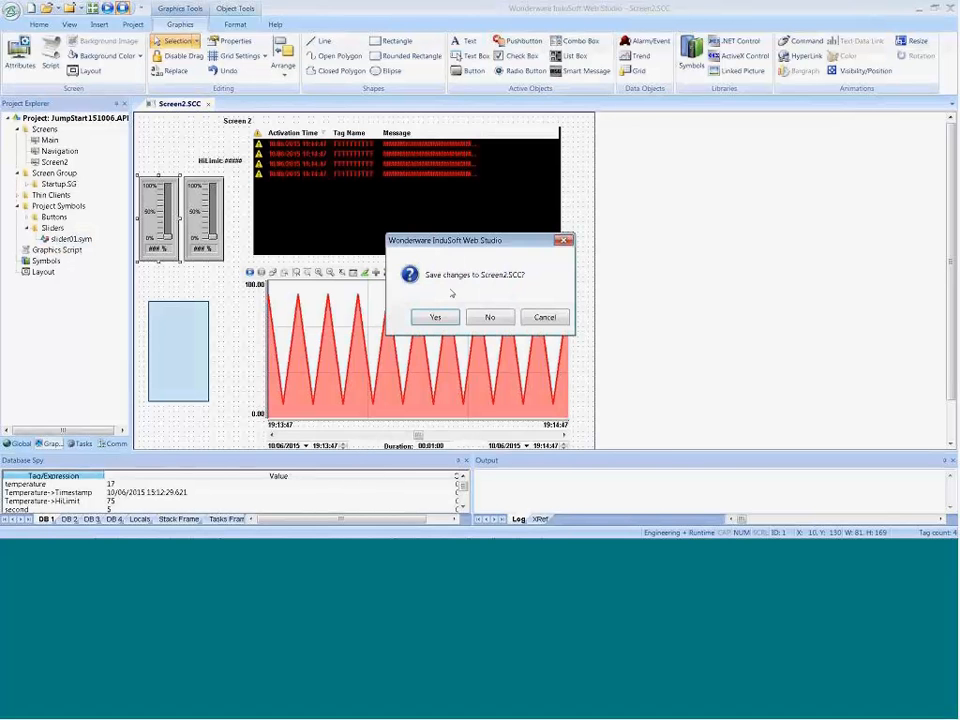
pyautogui.click(435, 316)
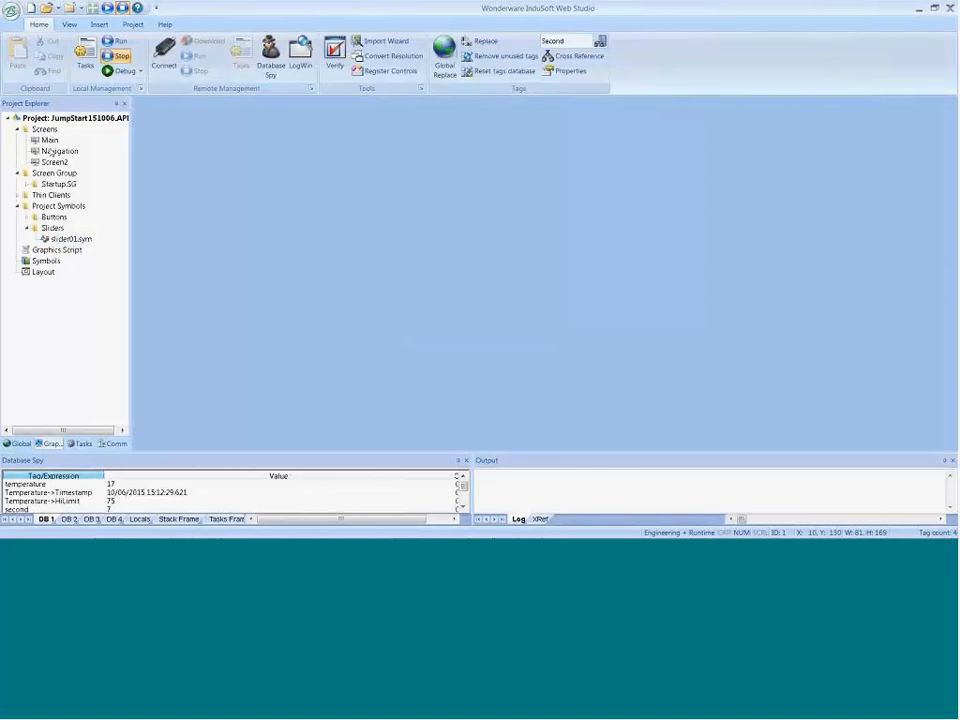
pyautogui.doubleClick(47, 140)
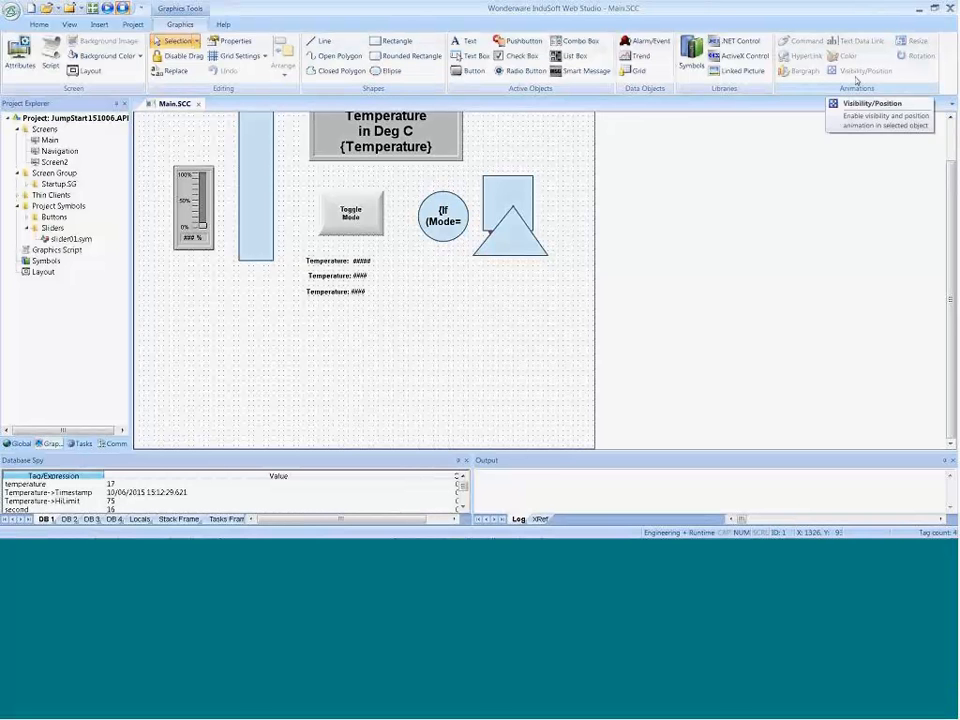
# Step: Draw a rectangle about 90 wide and 91 high below the circle on the Main screen
pyautogui.click(396, 41)
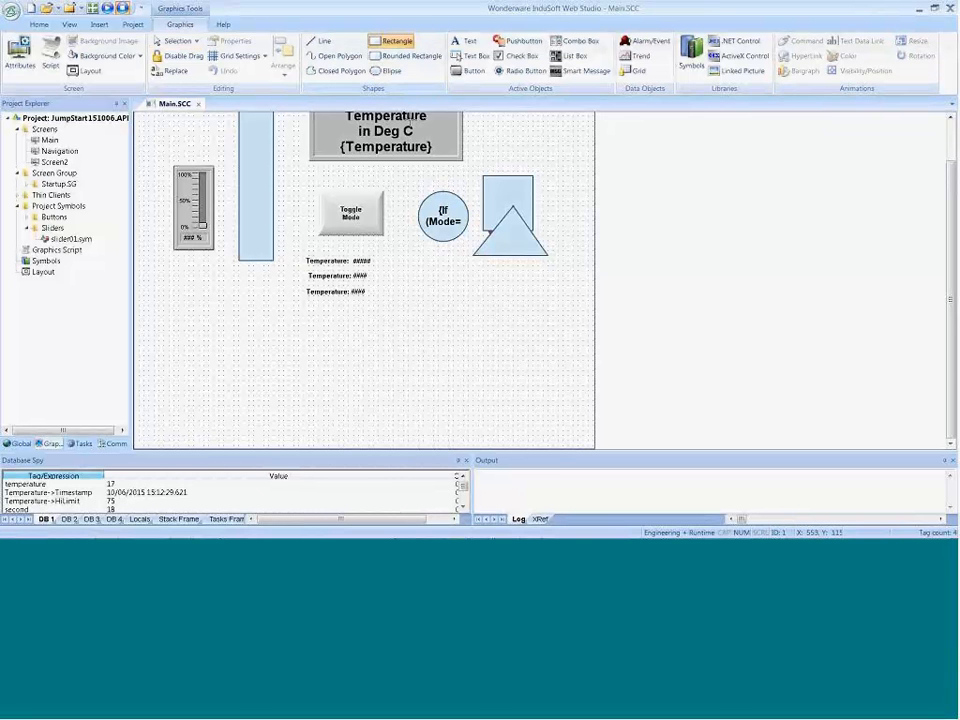
pyautogui.moveTo(418, 280); pyautogui.dragTo(464, 326)
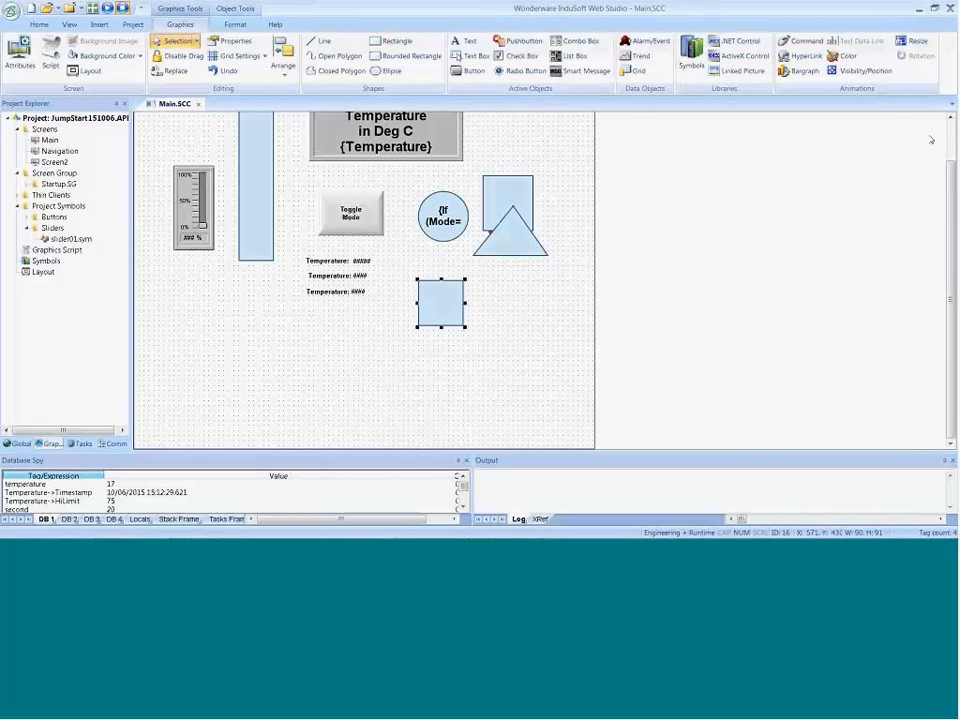
# Step: Add a Visibility/Position animation to the new square, with Temperature as its vertical tag and a vertical end position of 200
pyautogui.click(860, 70)
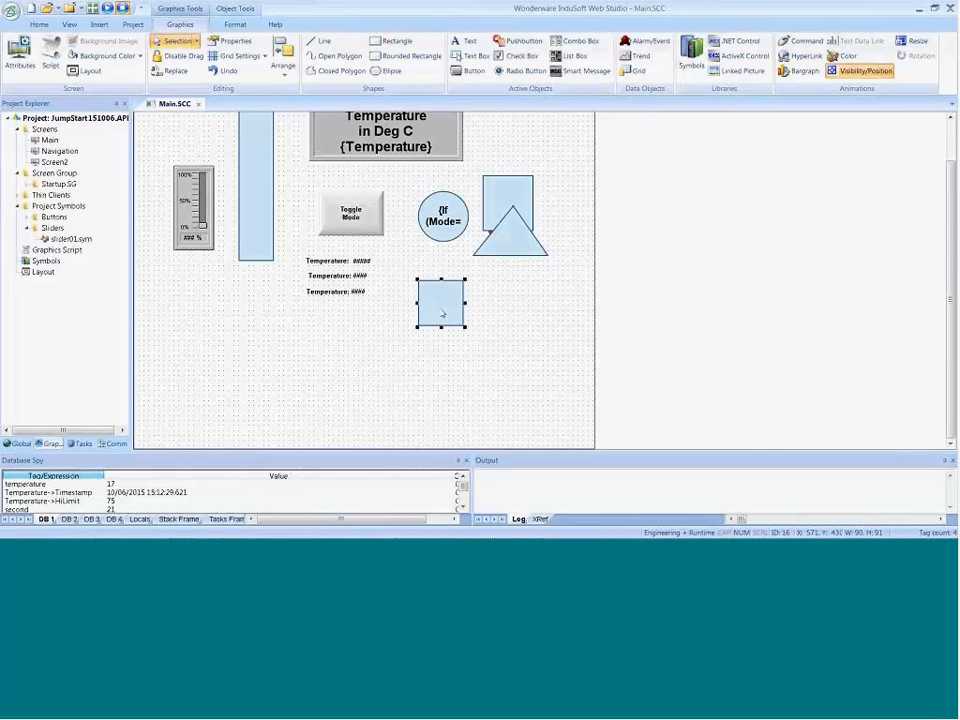
pyautogui.press('Escape')
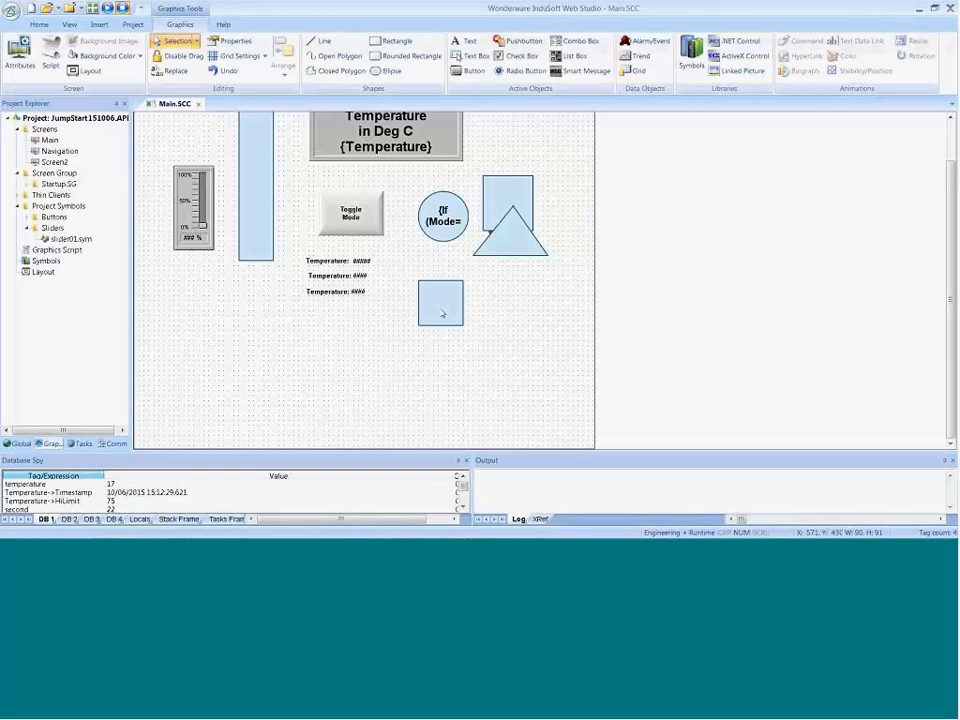
pyautogui.doubleClick(441, 313)
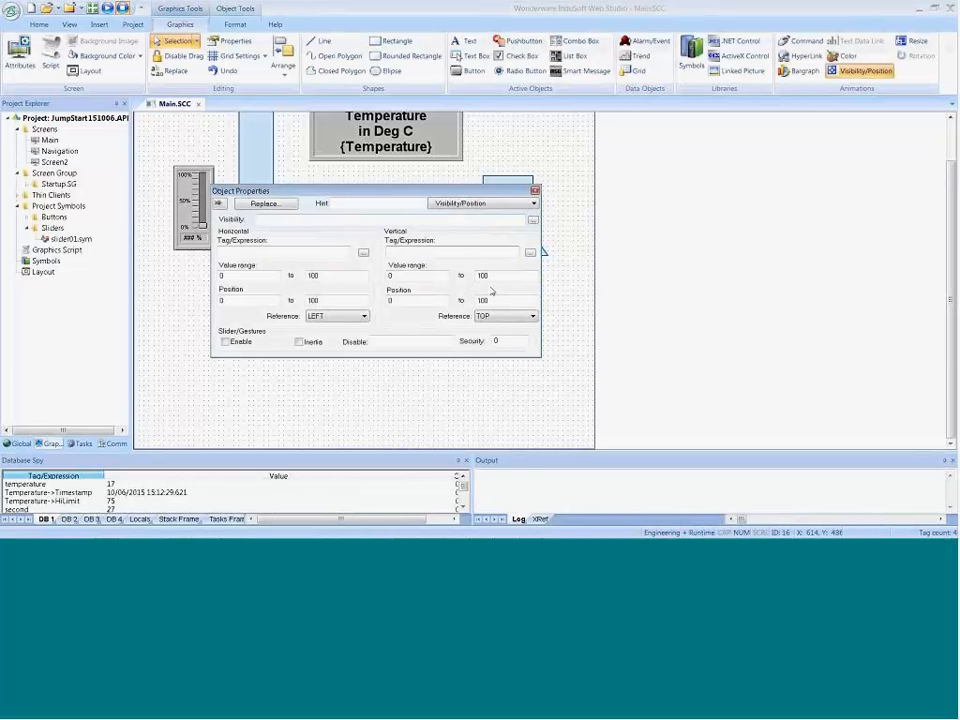
pyautogui.click(419, 252)
pyautogui.doubleClick(491, 300)
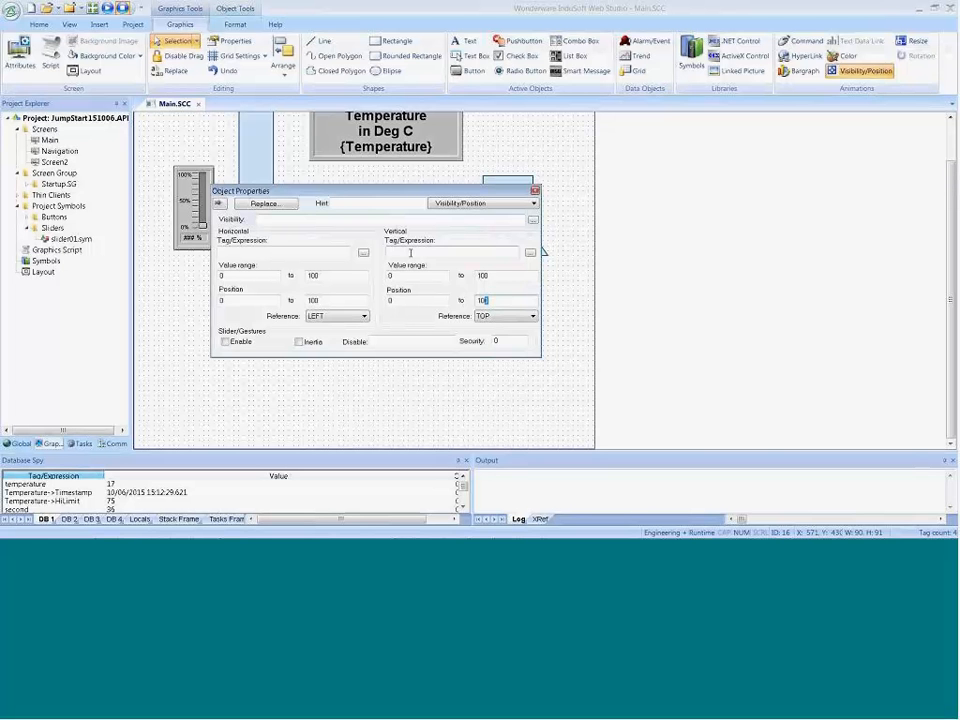
pyautogui.click(481, 256)
pyautogui.write('Temperature')
pyautogui.doubleClick(500, 304)
pyautogui.write('0')
pyautogui.click(560, 305)
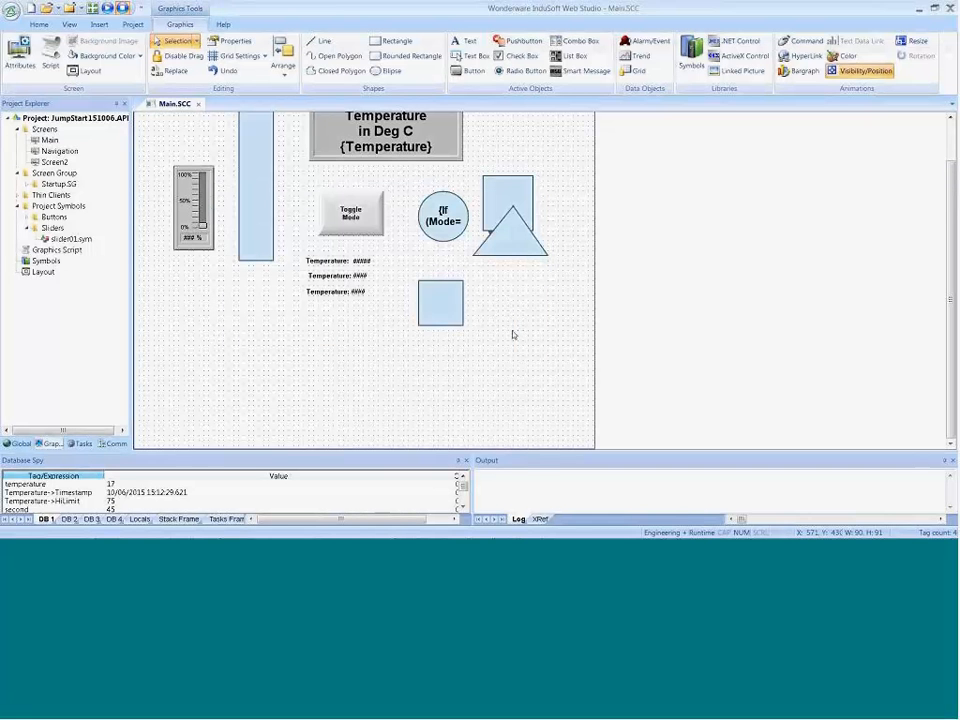
# Step: Move the square down to X 580, Y 510 and close the Main screen with its changes saved
pyautogui.click(461, 352)
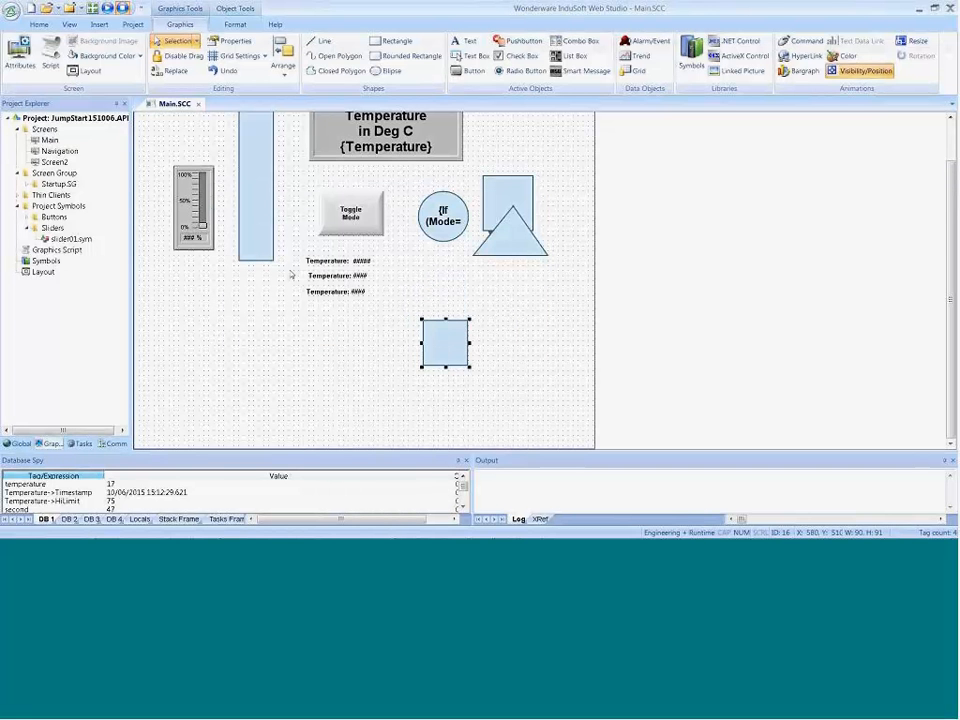
pyautogui.click(198, 104)
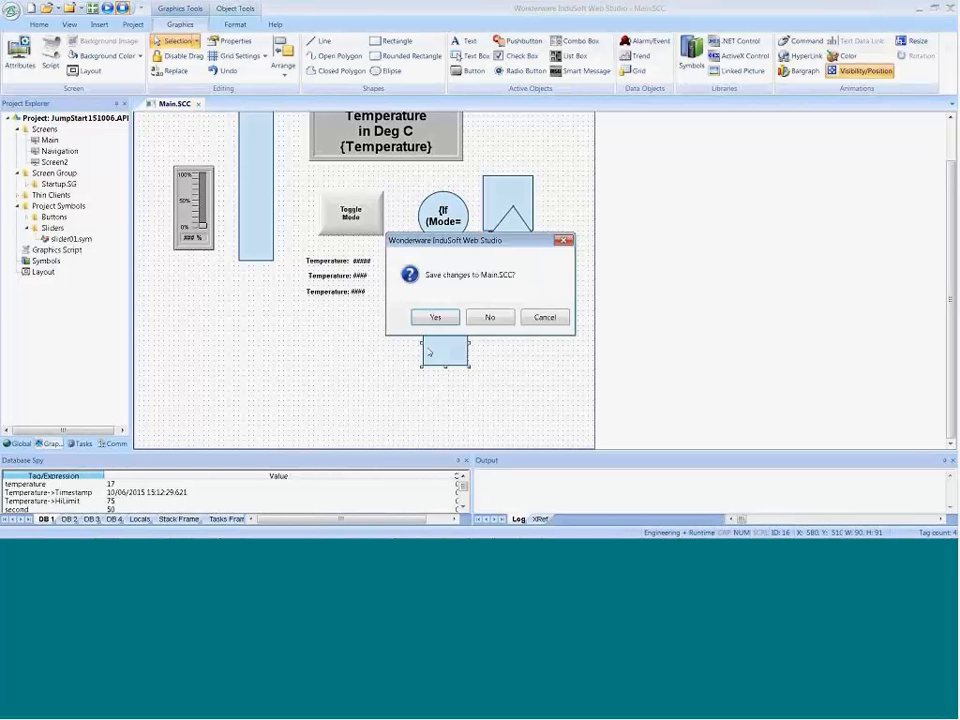
pyautogui.click(435, 317)
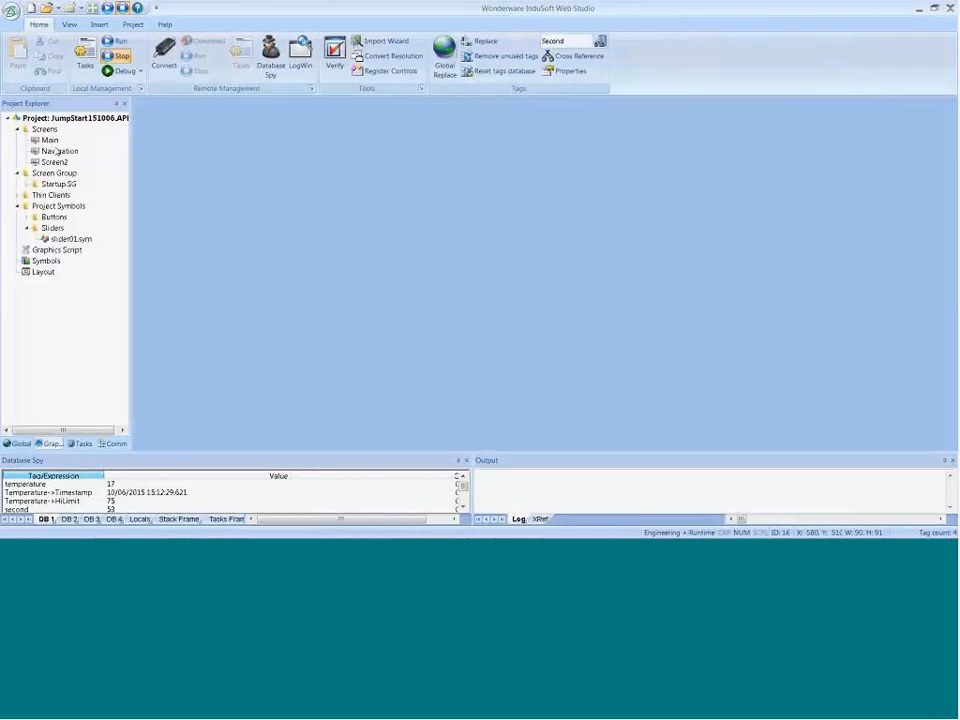
# Step: Run the project, lower the temperature slider to 0 to test the square's movement, and return to the development environment
pyautogui.click(107, 45)
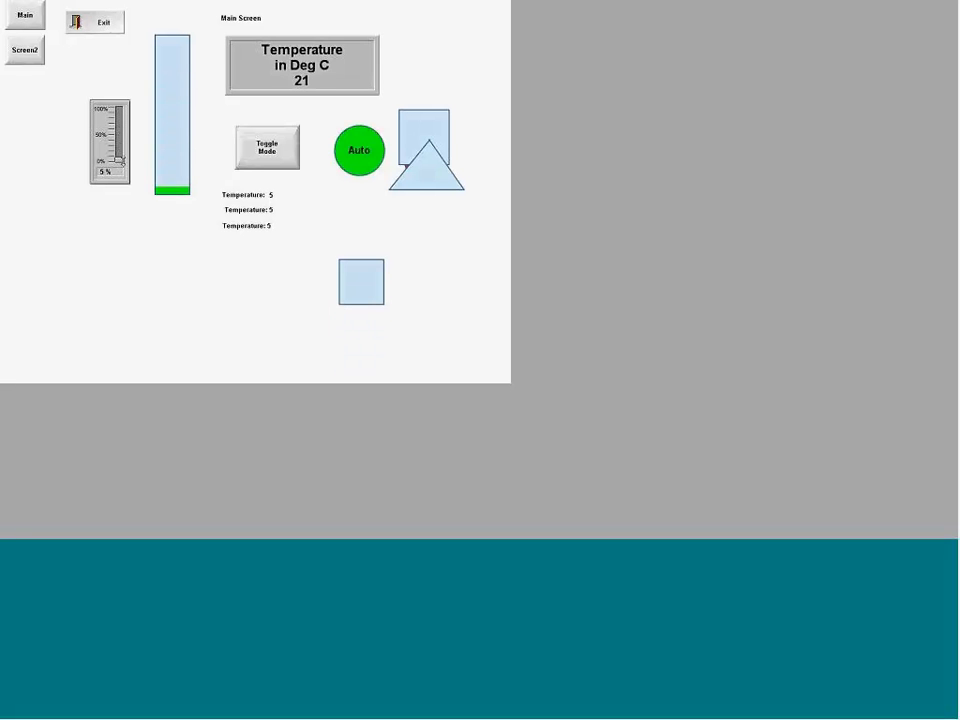
pyautogui.moveTo(121, 158)
pyautogui.mouseDown()
pyautogui.moveTo(119, 117)
pyautogui.moveTo(119, 163)
pyautogui.mouseUp()
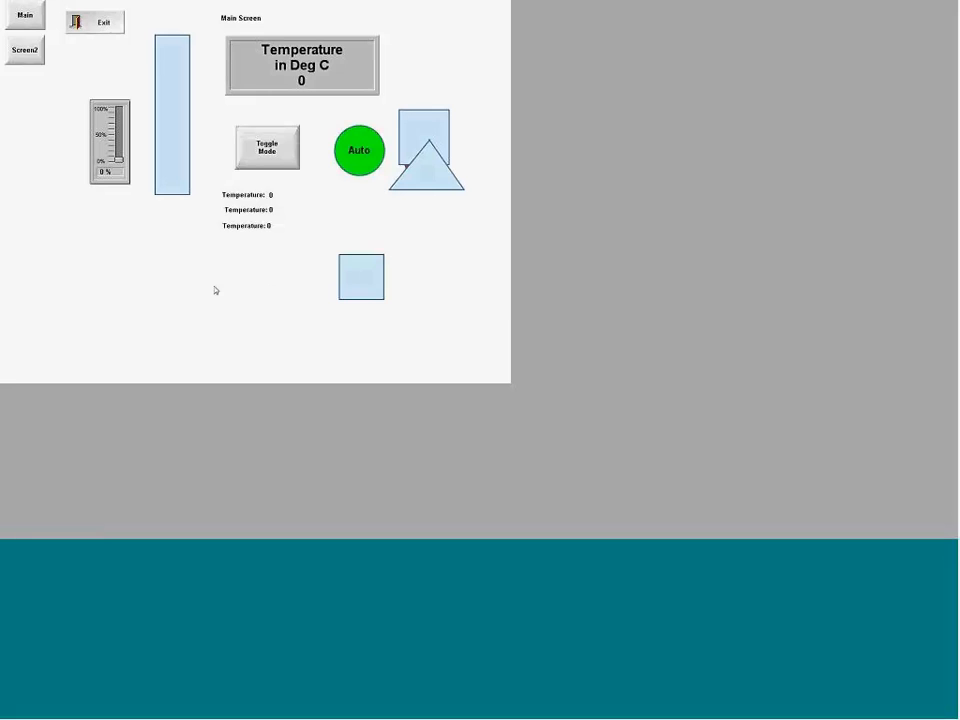
pyautogui.hotkey('alt', 'Tab')
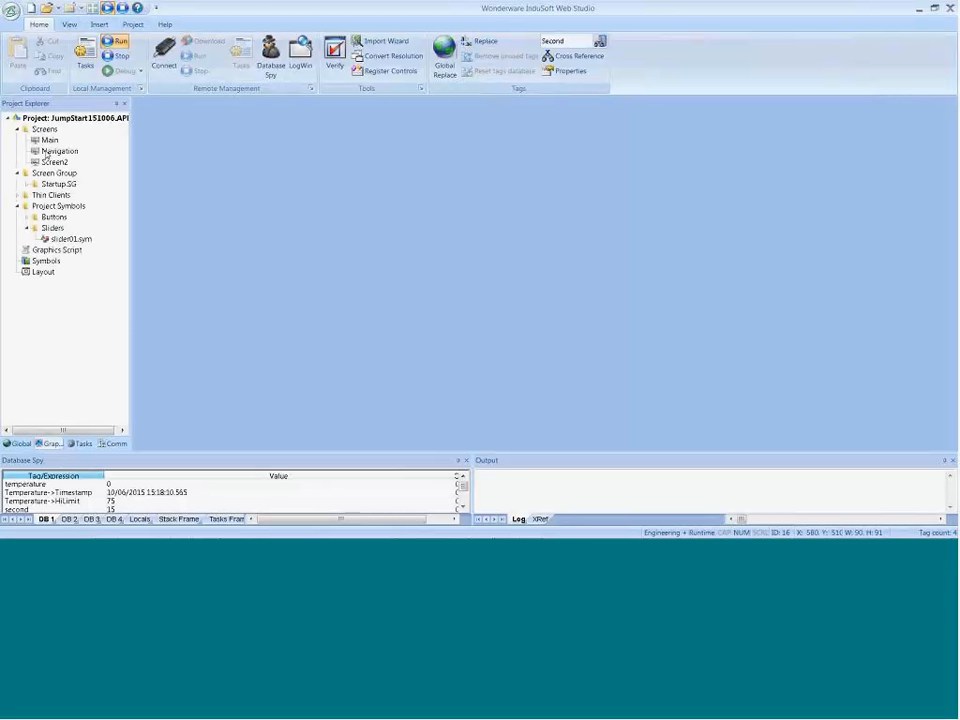
# Step: Set the square's vertical end position to -200 on the Main screen and test it at runtime with the temperature slider at 11
pyautogui.doubleClick(50, 141)
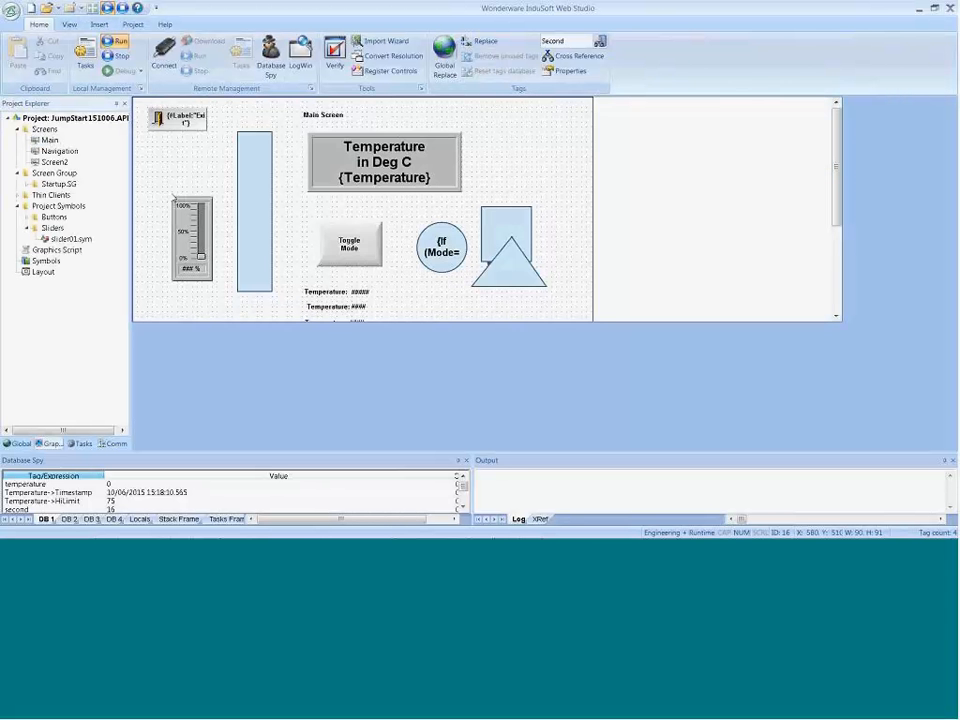
pyautogui.doubleClick(446, 386)
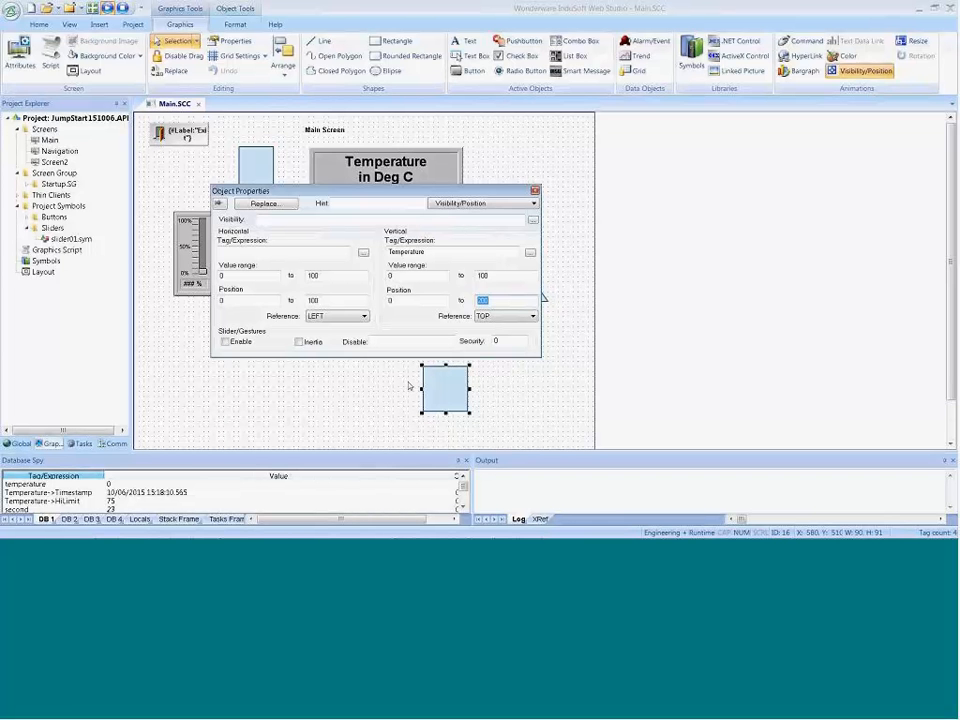
pyautogui.click(489, 304)
pyautogui.click(535, 399)
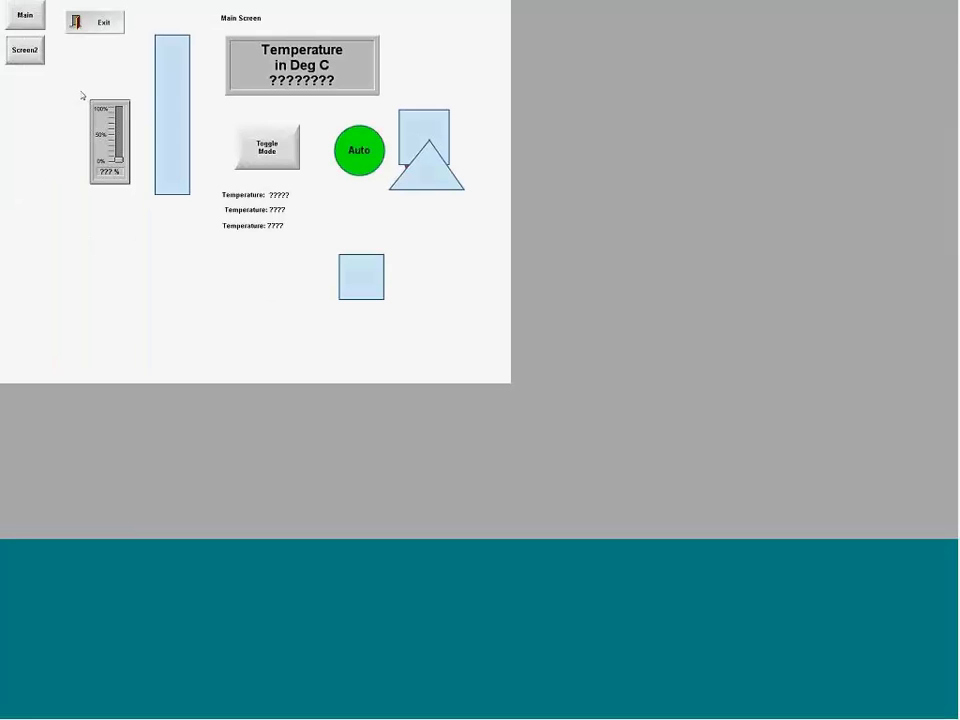
pyautogui.moveTo(118, 156)
pyautogui.mouseDown()
pyautogui.moveTo(123, 109)
pyautogui.moveTo(118, 154)
pyautogui.mouseUp()
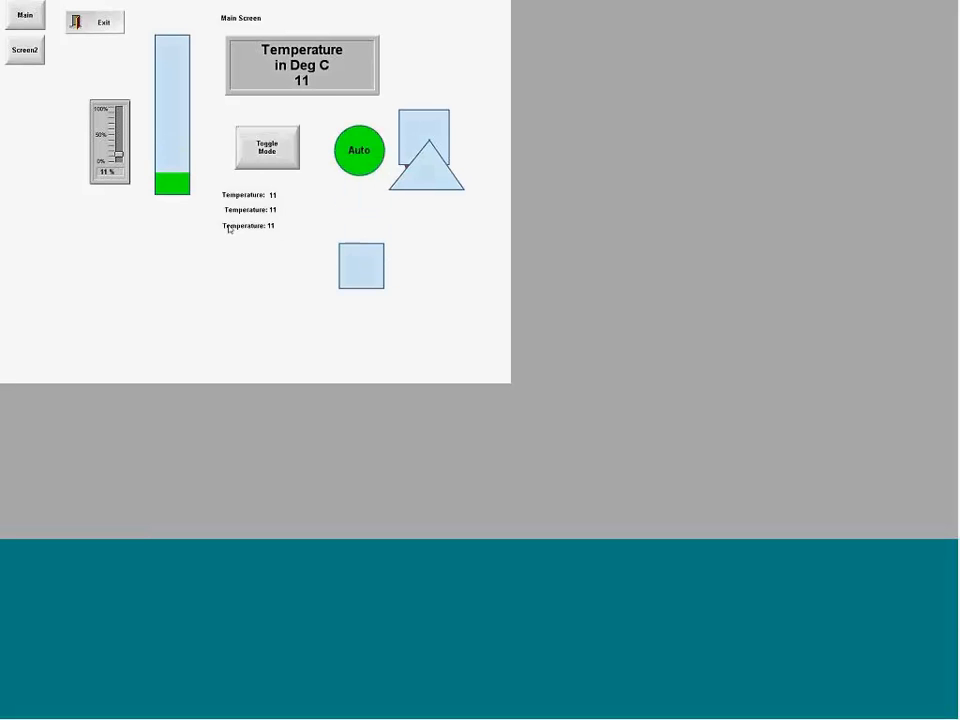
pyautogui.hotkey('alt', 'Tab')
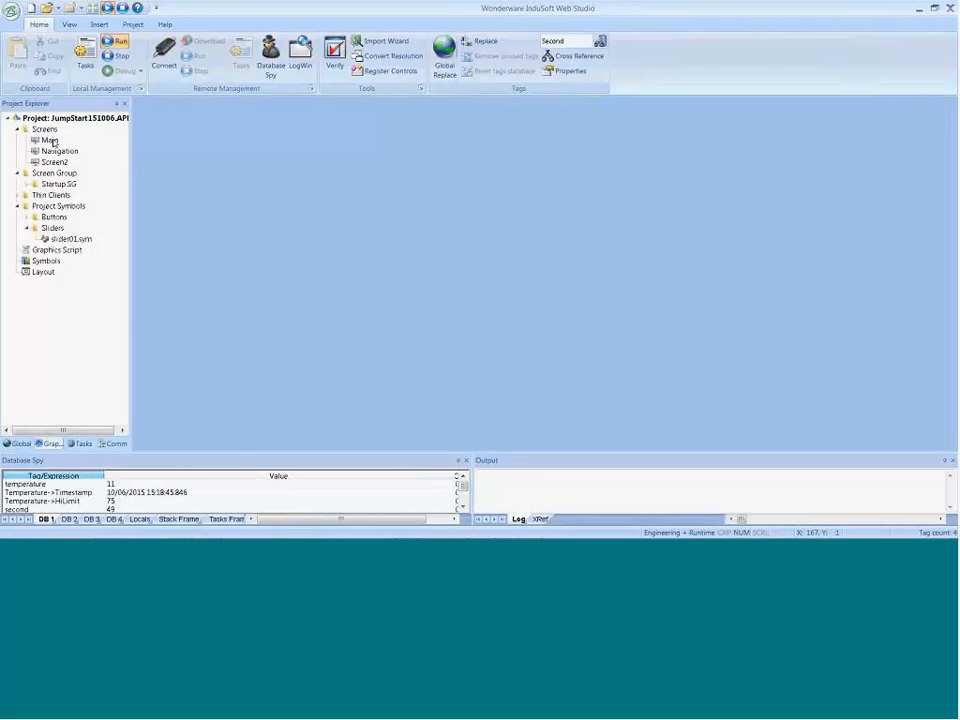
# Step: Enable Slider/Gestures for the square's position animation on the Main screen and test it at runtime
pyautogui.doubleClick(50, 141)
pyautogui.click(444, 390)
pyautogui.doubleClick(455, 401)
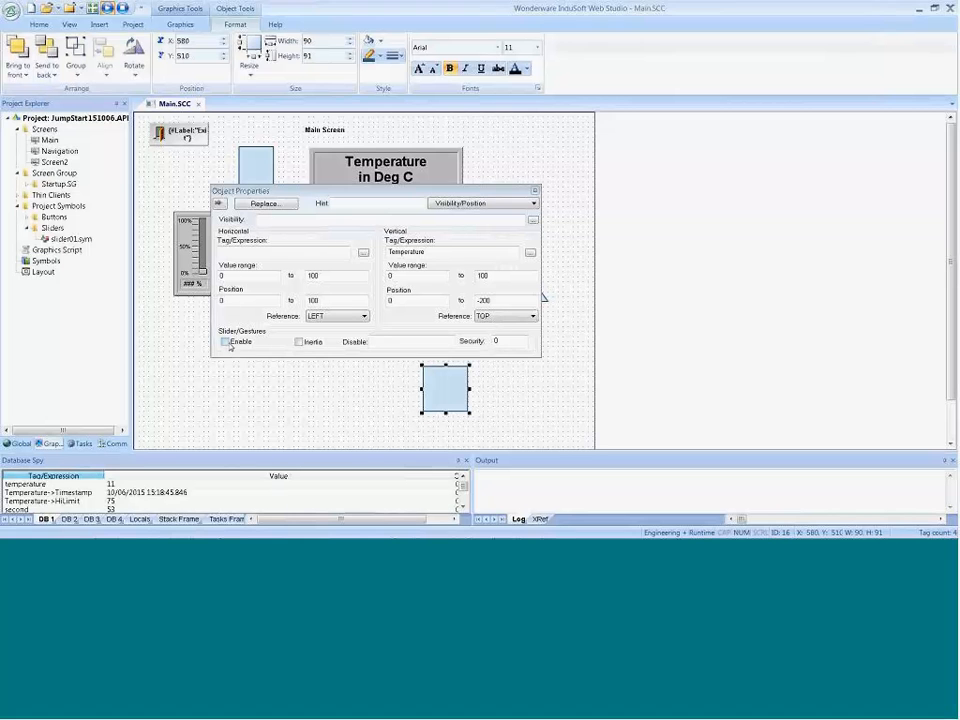
pyautogui.click(225, 342)
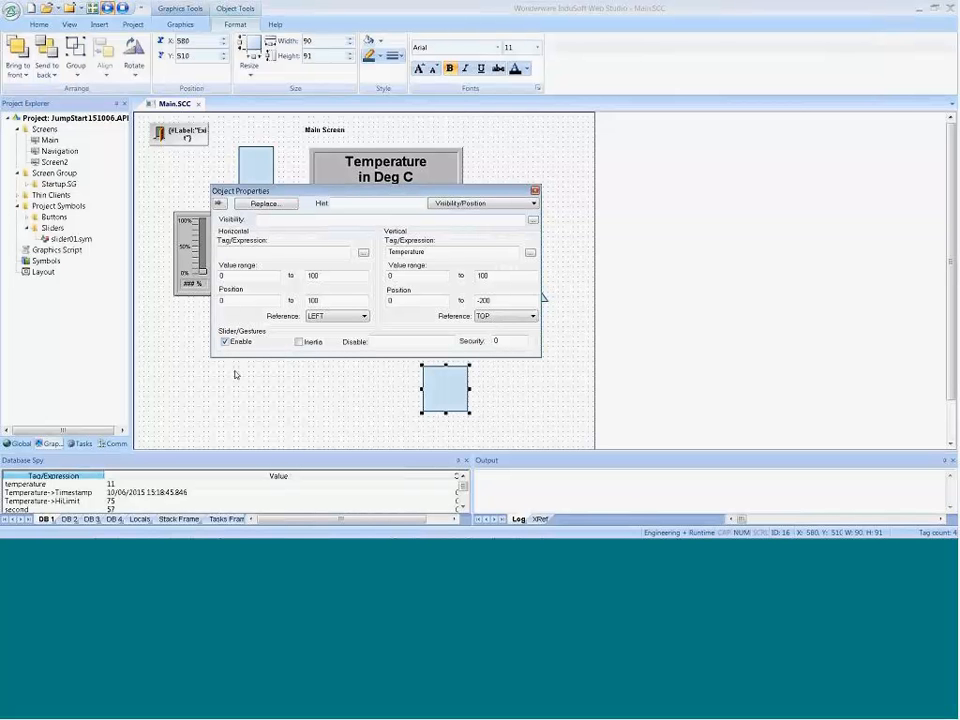
pyautogui.click(235, 375)
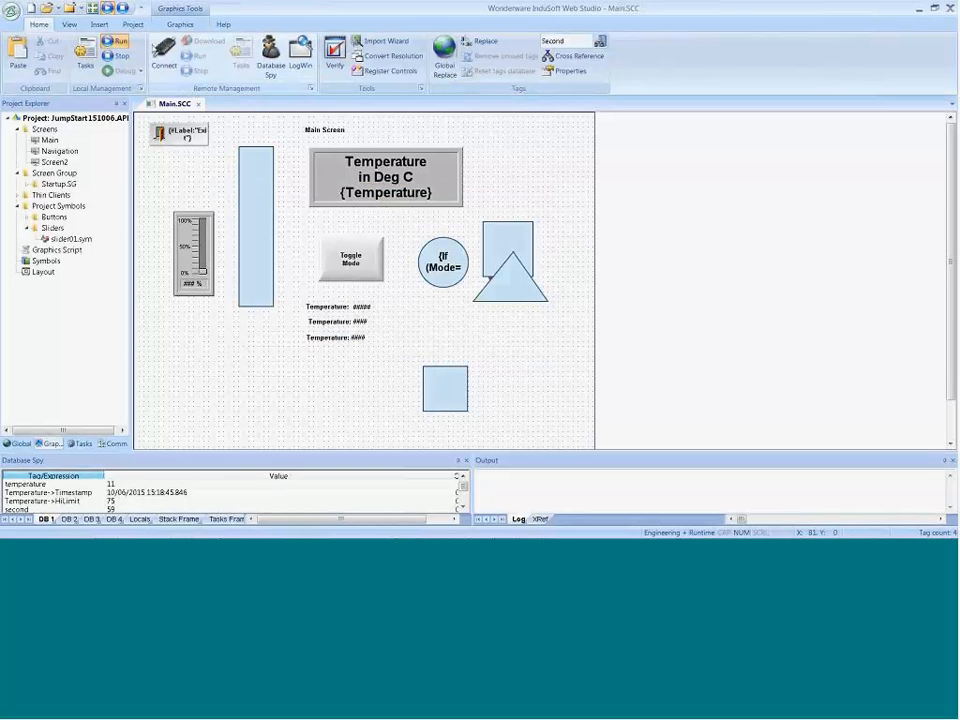
pyautogui.click(108, 40)
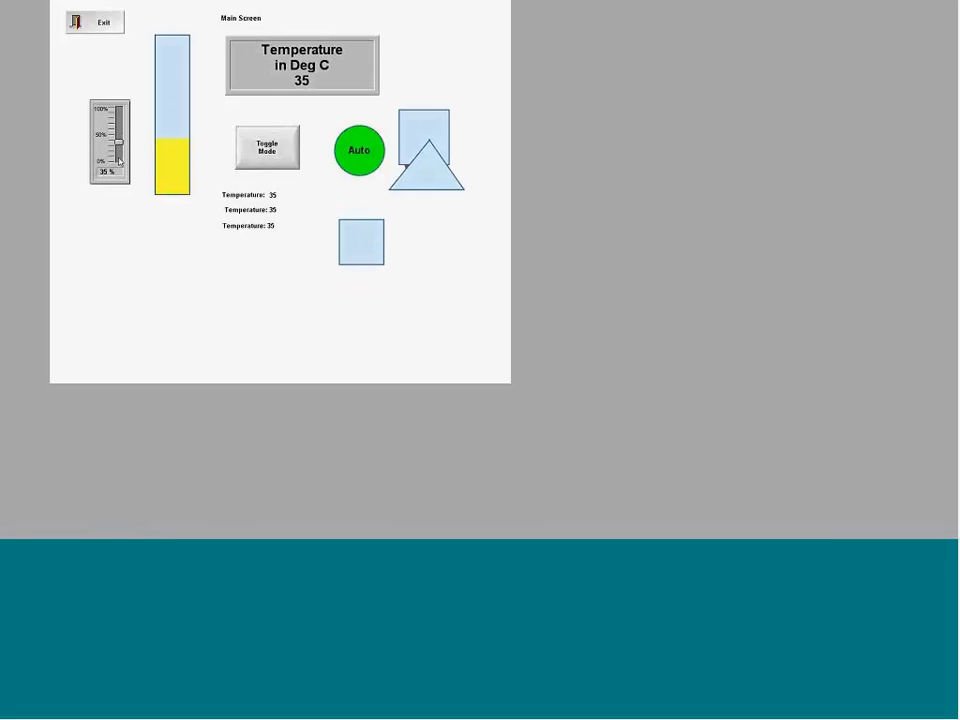
pyautogui.hotkey('alt', 'Tab')
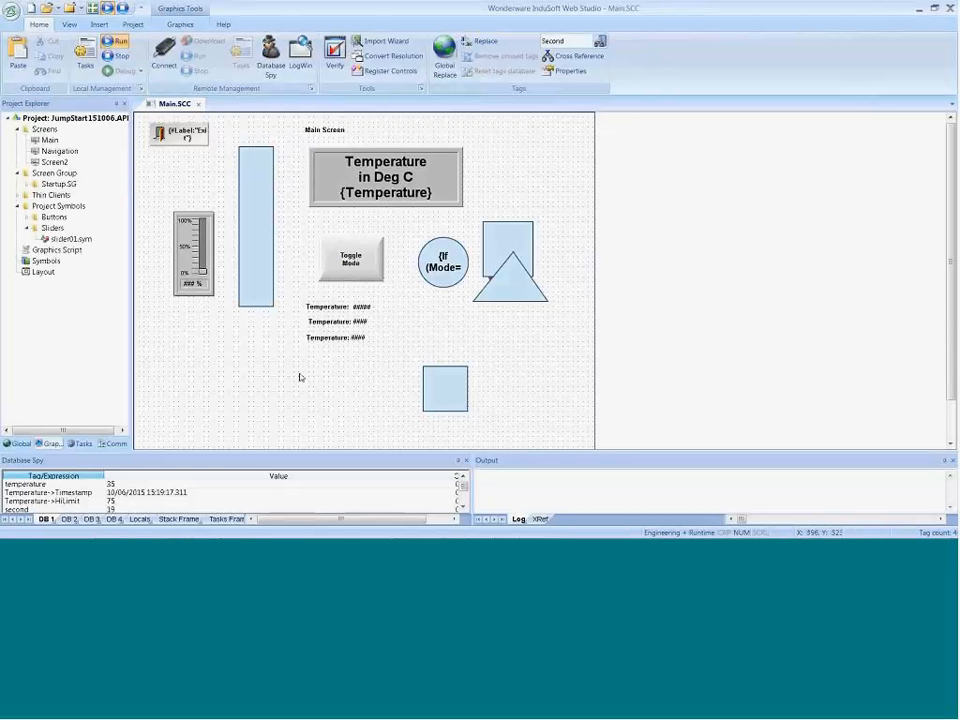
# Step: Draw a rounded rectangle about 151 wide and 261 high below the slider on the Main screen
pyautogui.click(180, 24)
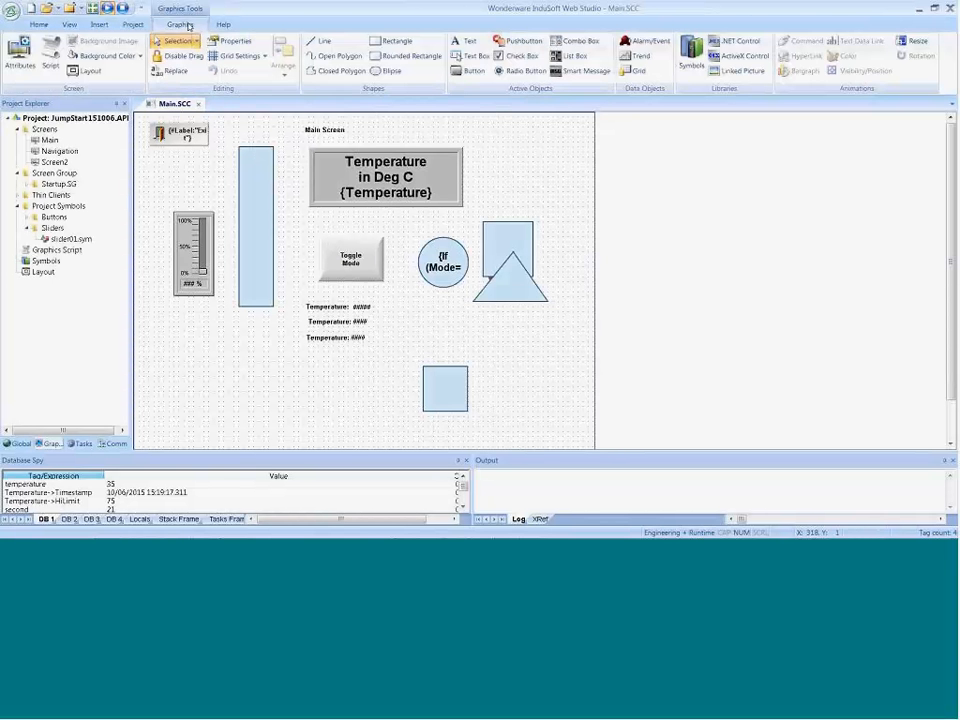
pyautogui.click(375, 59)
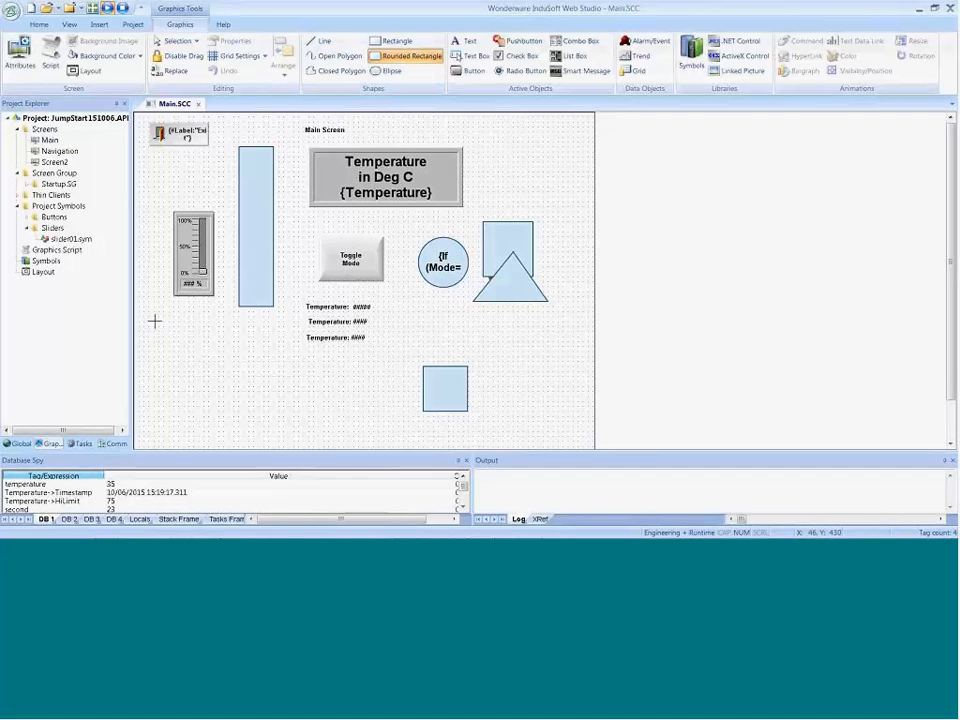
pyautogui.moveTo(159, 302); pyautogui.dragTo(234, 430)
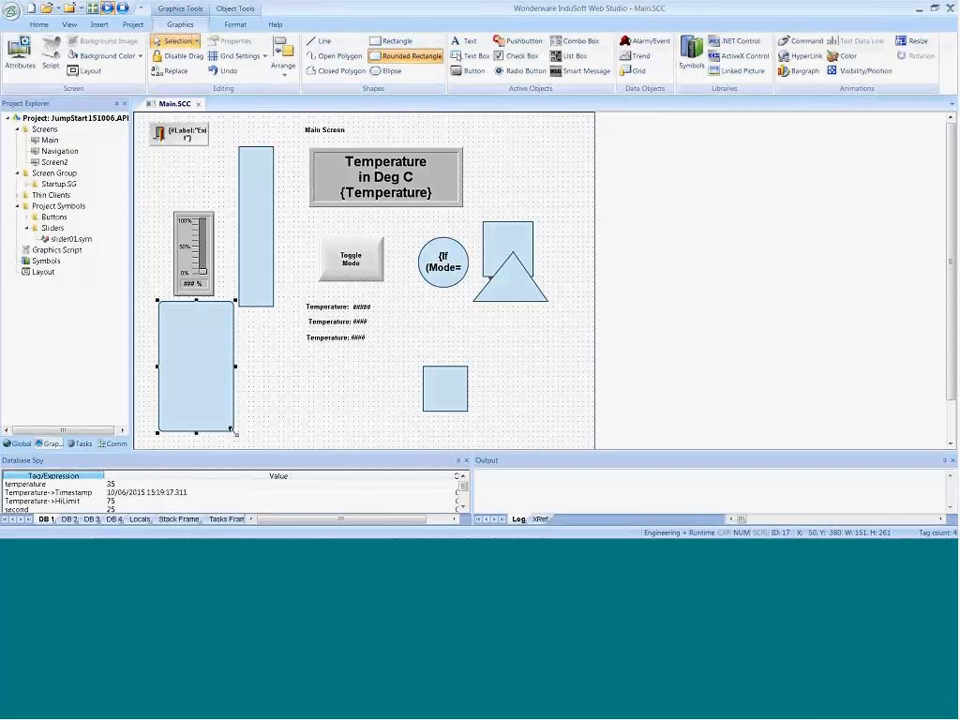
# Step: Place a button about 51 wide and 40 high in the rounded rectangle's lower right area and clear its caption
pyautogui.click(474, 71)
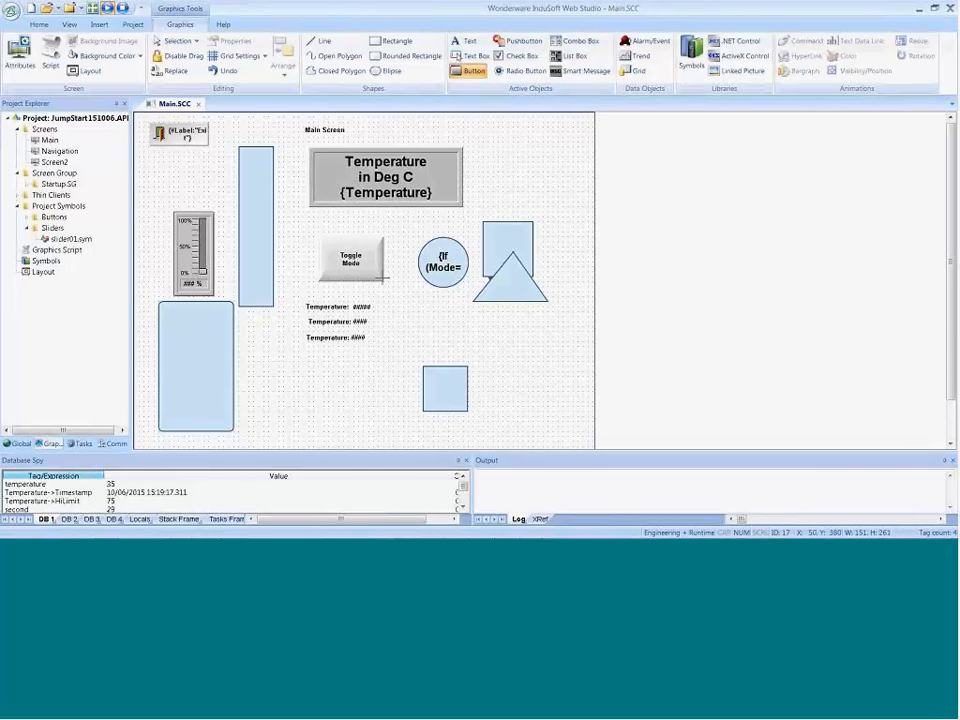
pyautogui.moveTo(199, 411); pyautogui.dragTo(228, 429)
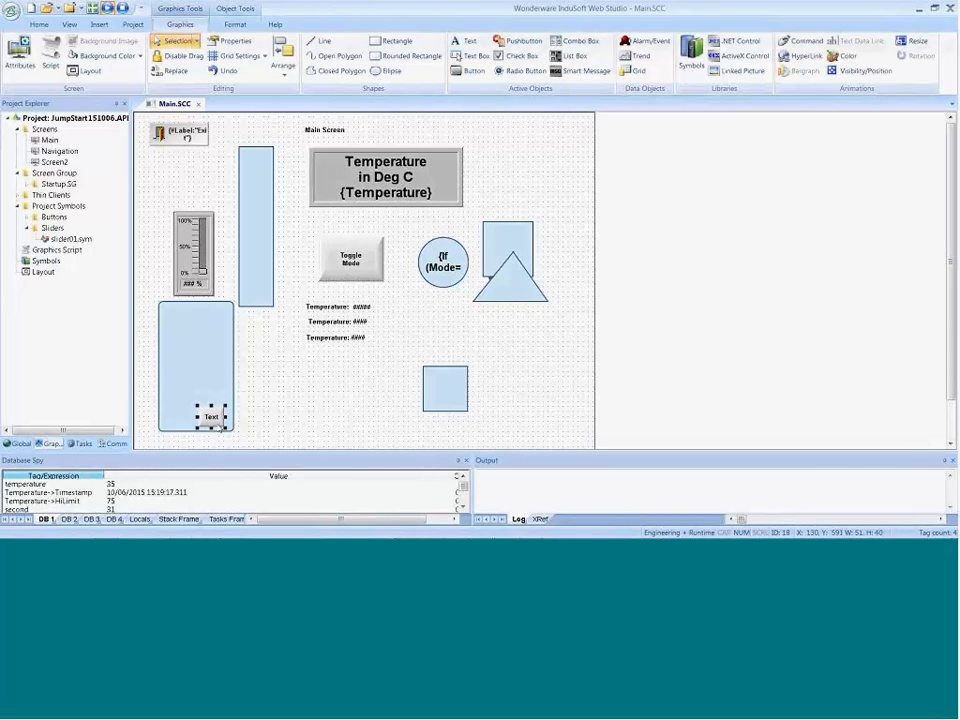
pyautogui.doubleClick(212, 416)
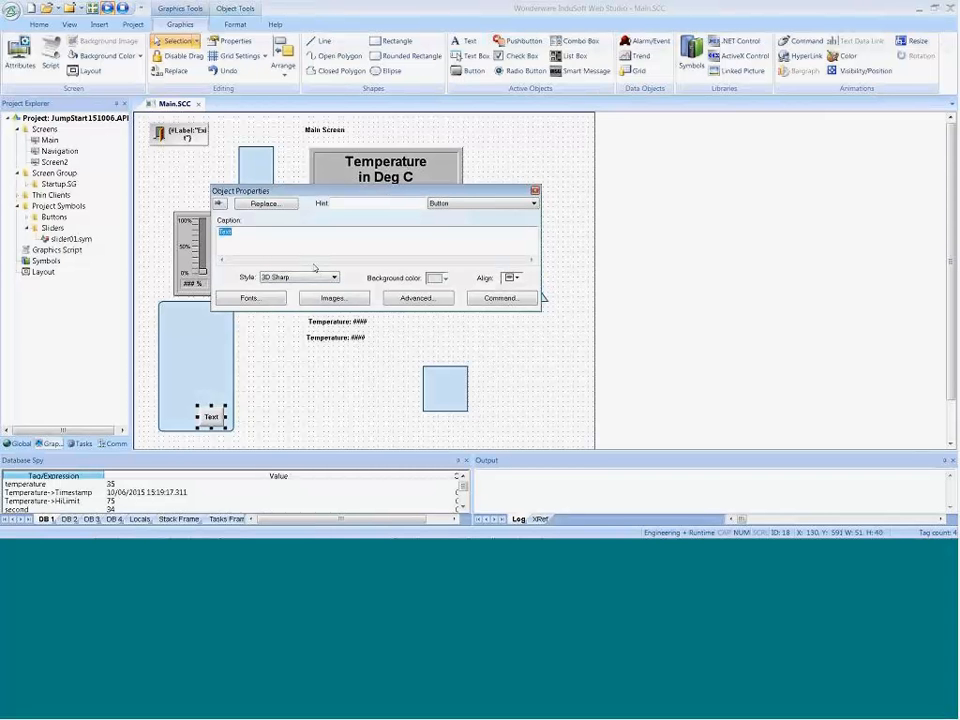
pyautogui.press('BackSpace')
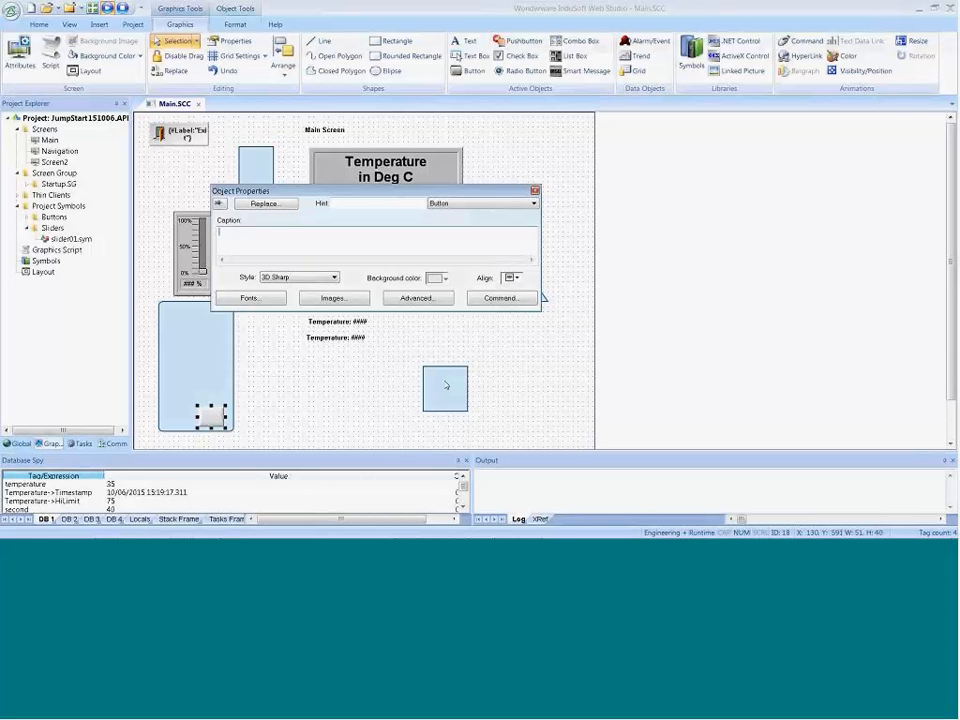
# Step: Add a Visibility/Position animation to the blank button and close its object properties
pyautogui.click(858, 71)
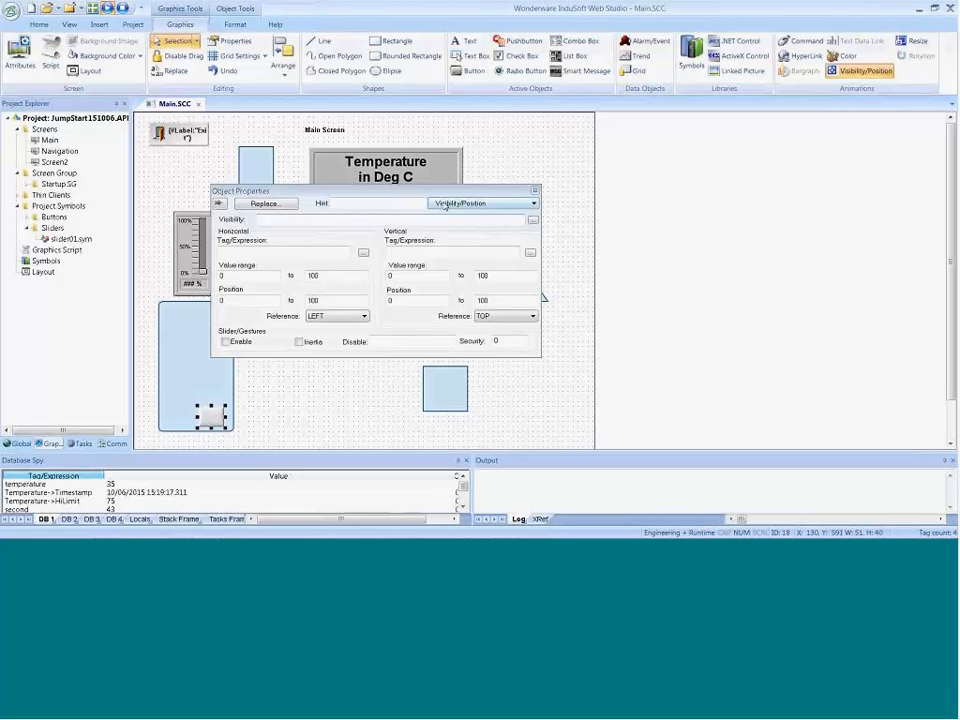
pyautogui.click(470, 203)
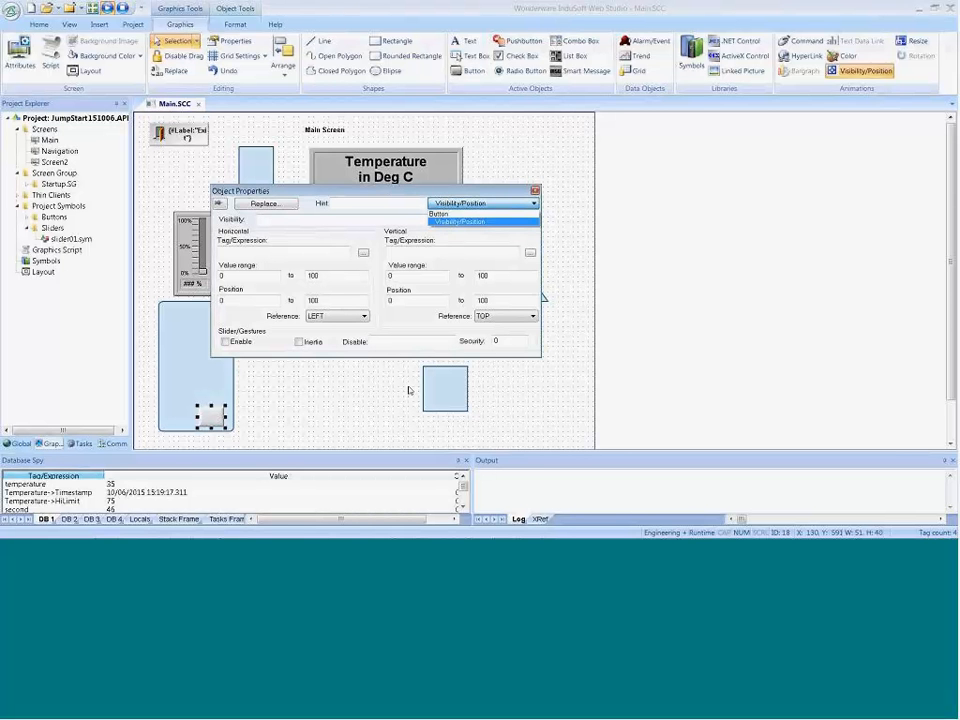
pyautogui.click(407, 251)
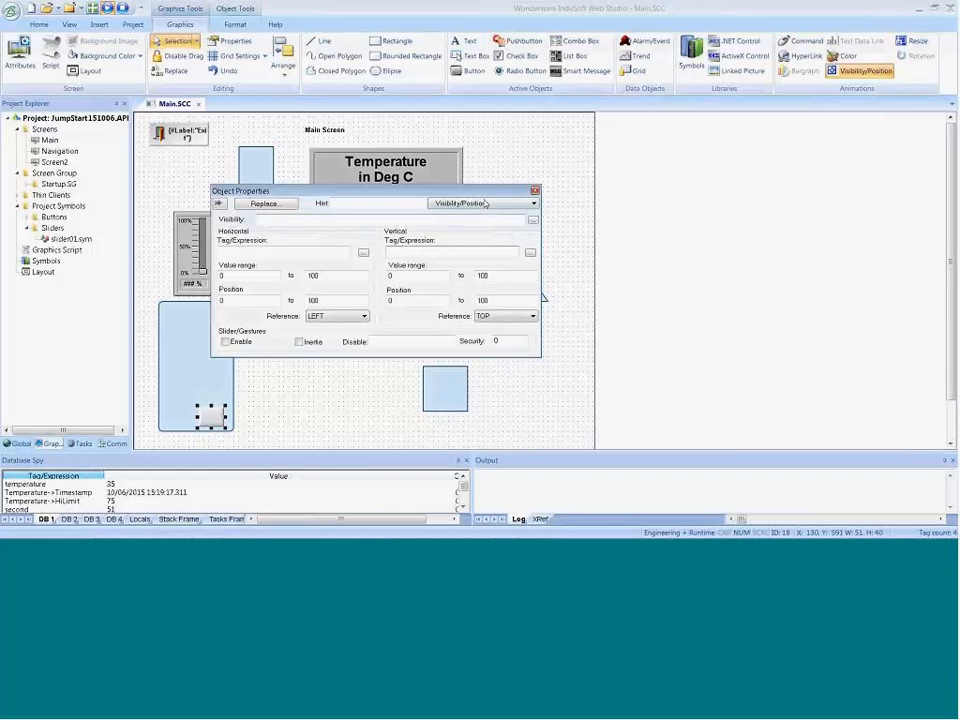
pyautogui.click(535, 191)
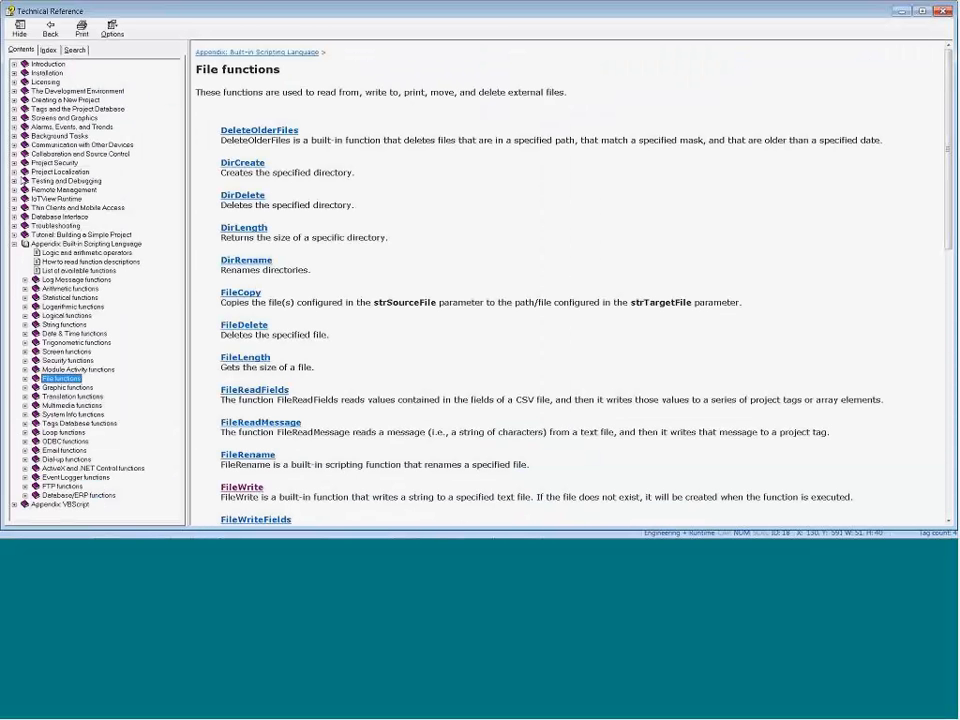
# Step: In the Technical Reference, open the Symbols library topic under Screens and Graphics, Using Screen Objects and Animations, Libraries
pyautogui.click(14, 118)
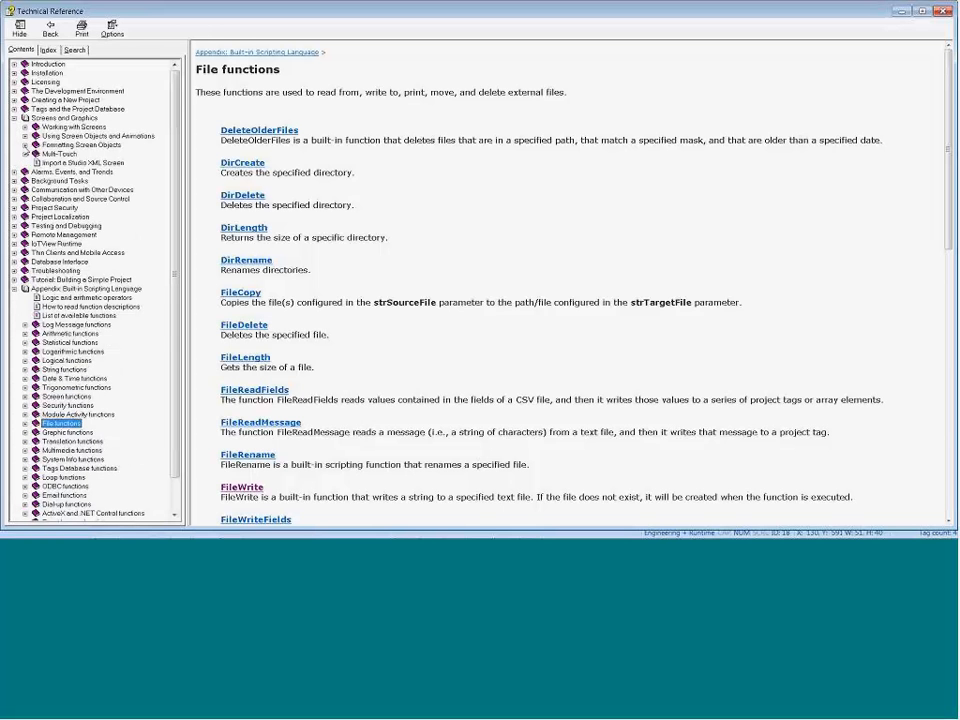
pyautogui.click(25, 137)
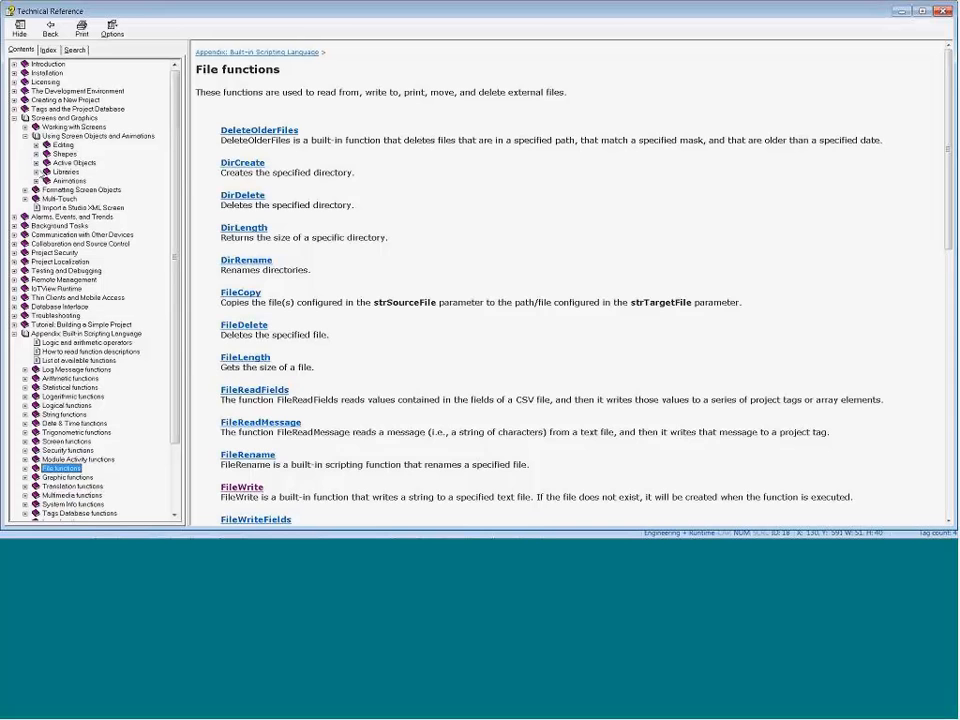
pyautogui.click(36, 172)
pyautogui.click(87, 181)
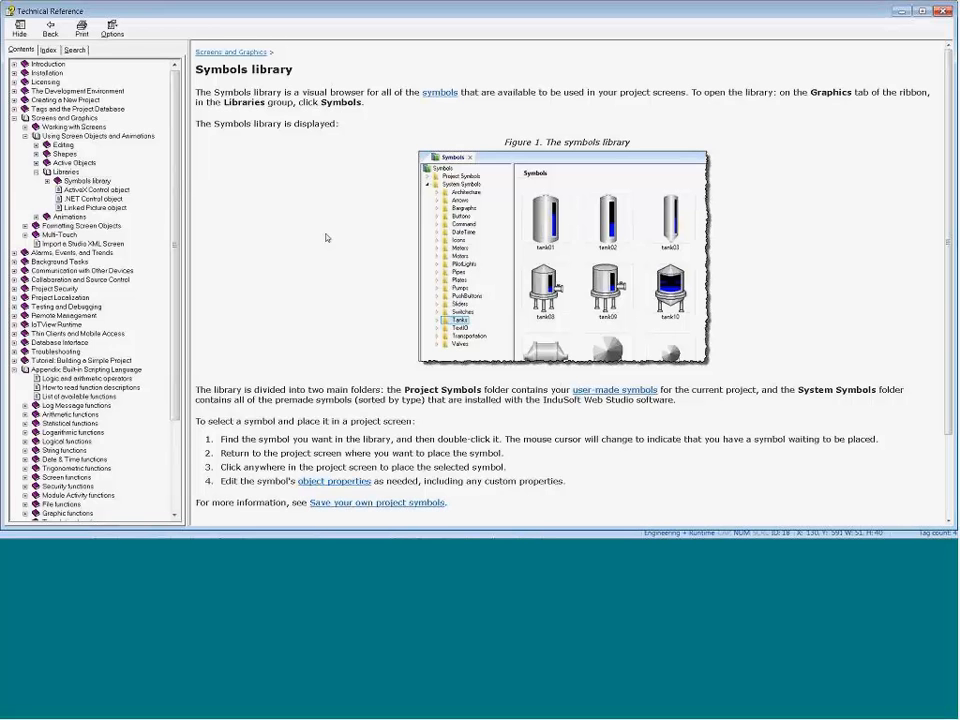
# Step: Read how custom properties are defined in the Save your own project symbols topic, examining the #[Category.]Property:[Value] syntax
pyautogui.scroll(-1, 325, 237)
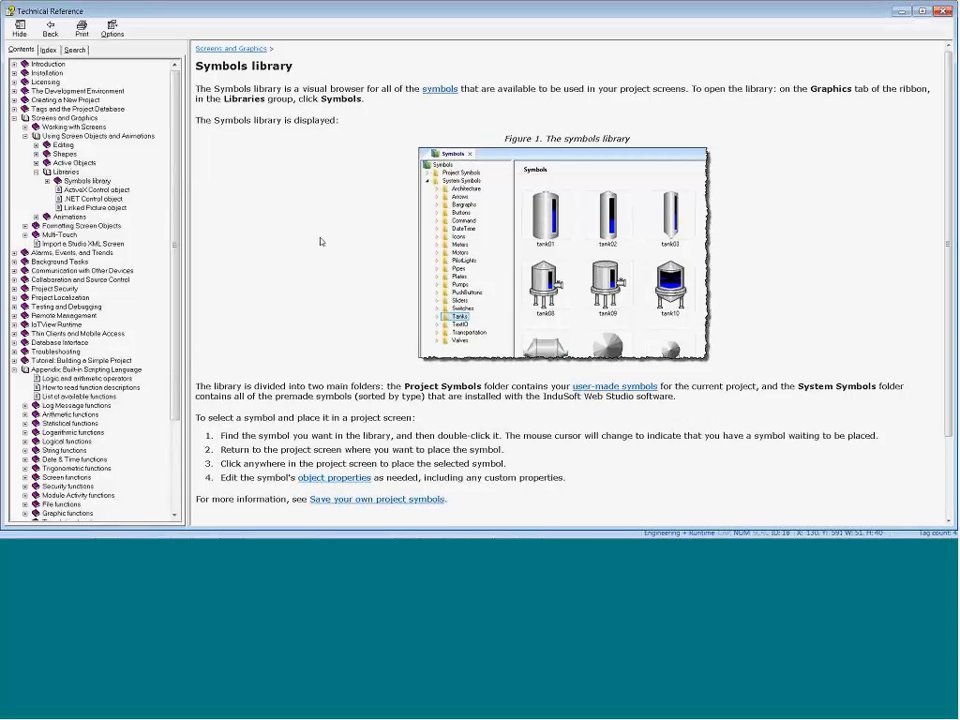
pyautogui.scroll(-3, 305, 413)
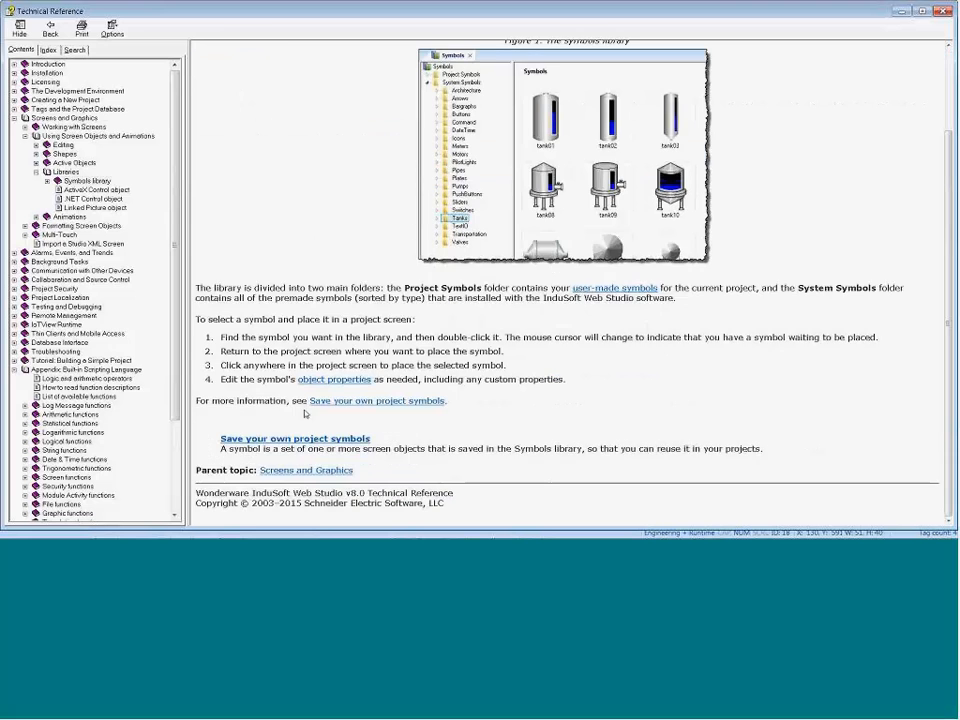
pyautogui.click(312, 401)
pyautogui.scroll(-10, 300, 416)
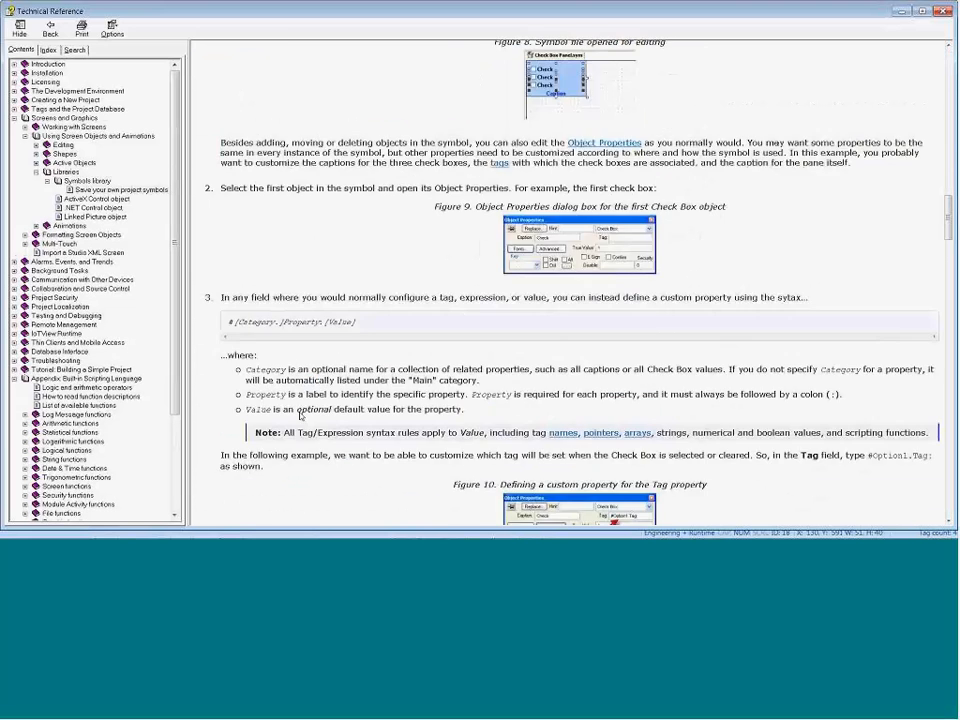
pyautogui.moveTo(282, 153); pyautogui.dragTo(237, 153)
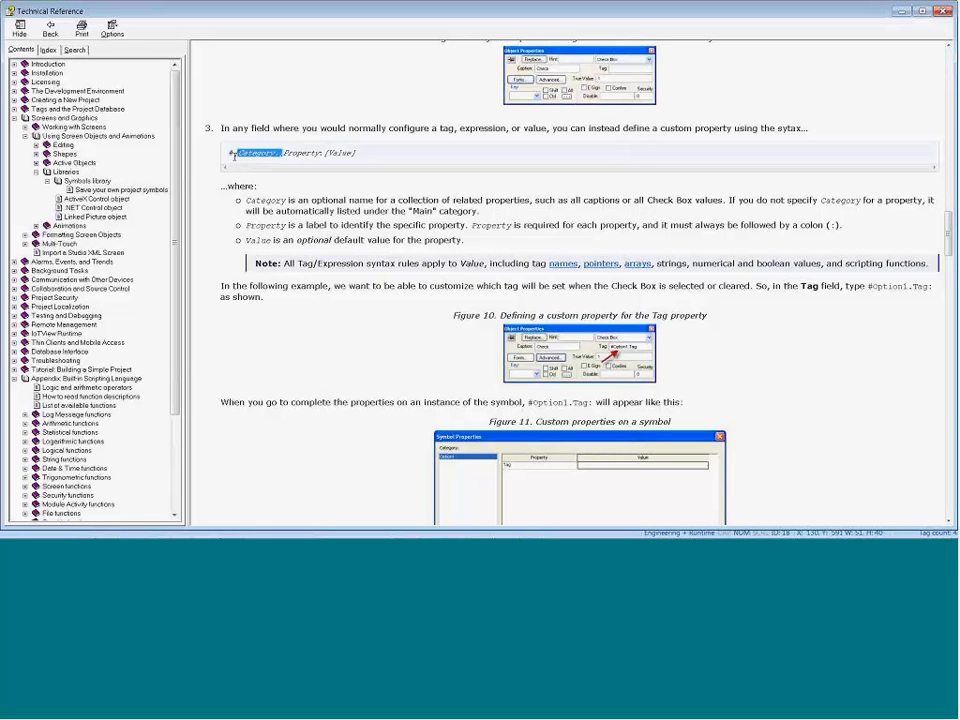
pyautogui.moveTo(328, 154); pyautogui.dragTo(319, 155)
pyautogui.moveTo(235, 154); pyautogui.dragTo(228, 155)
pyautogui.click(902, 12)
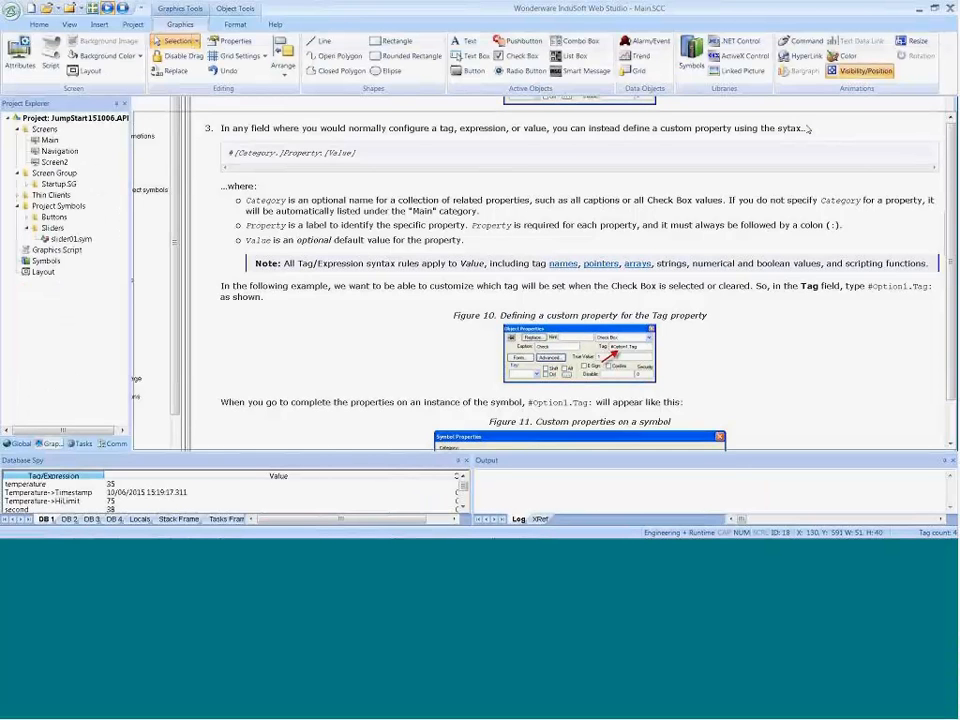
# Step: Set the vertical Tag/Expression of the blank button's Visibility/Position animation to the custom property #InsertTagHere:
pyautogui.doubleClick(210, 414)
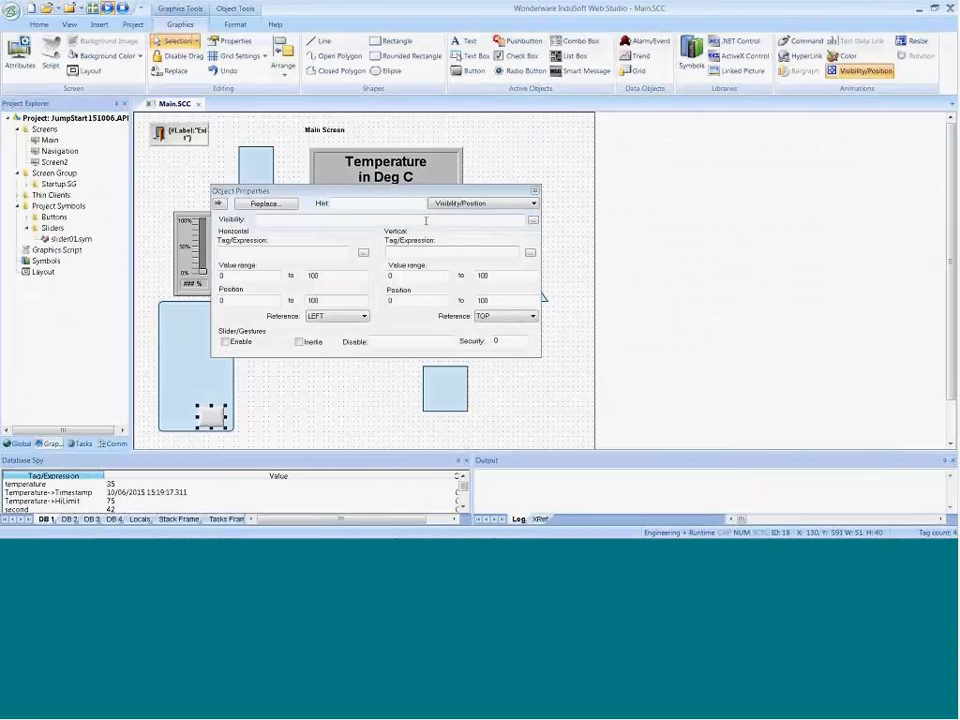
pyautogui.click(415, 252)
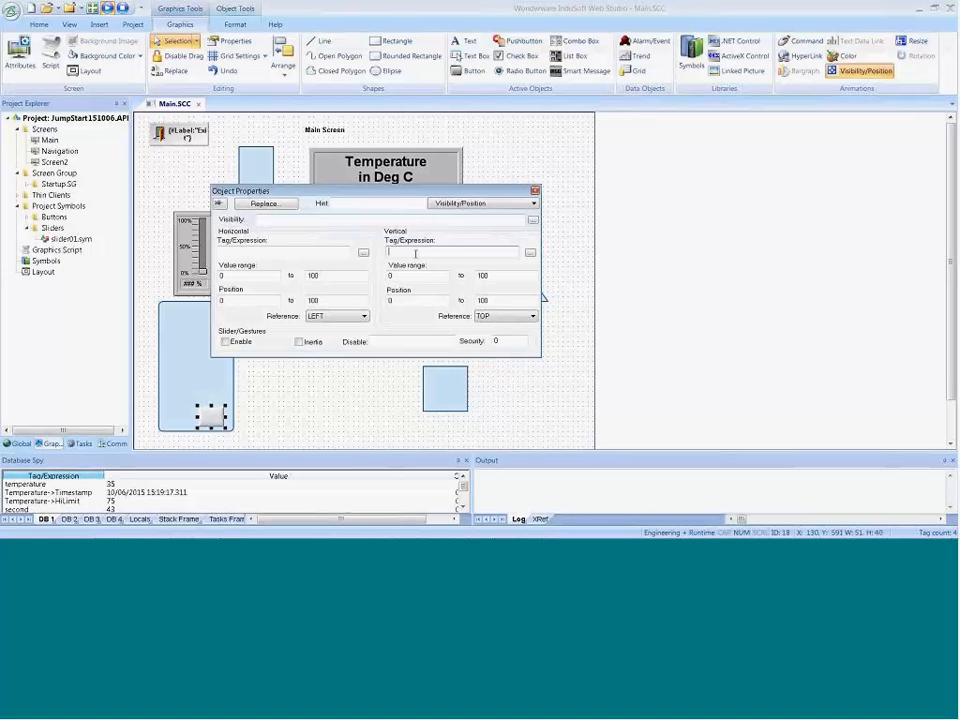
pyautogui.write('s')
pyautogui.write('sertTagHere')
pyautogui.press('Tab')
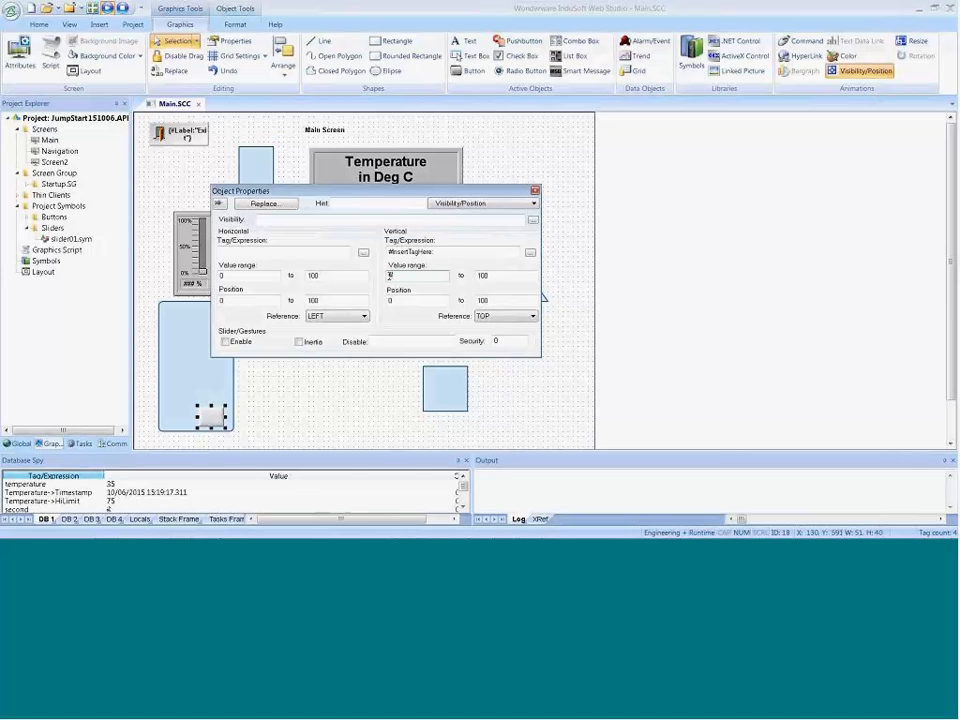
# Step: Set the vertical value range of the button's animation from #Min:0 to #Max:500
pyautogui.write('e')
pyautogui.press('Tab')
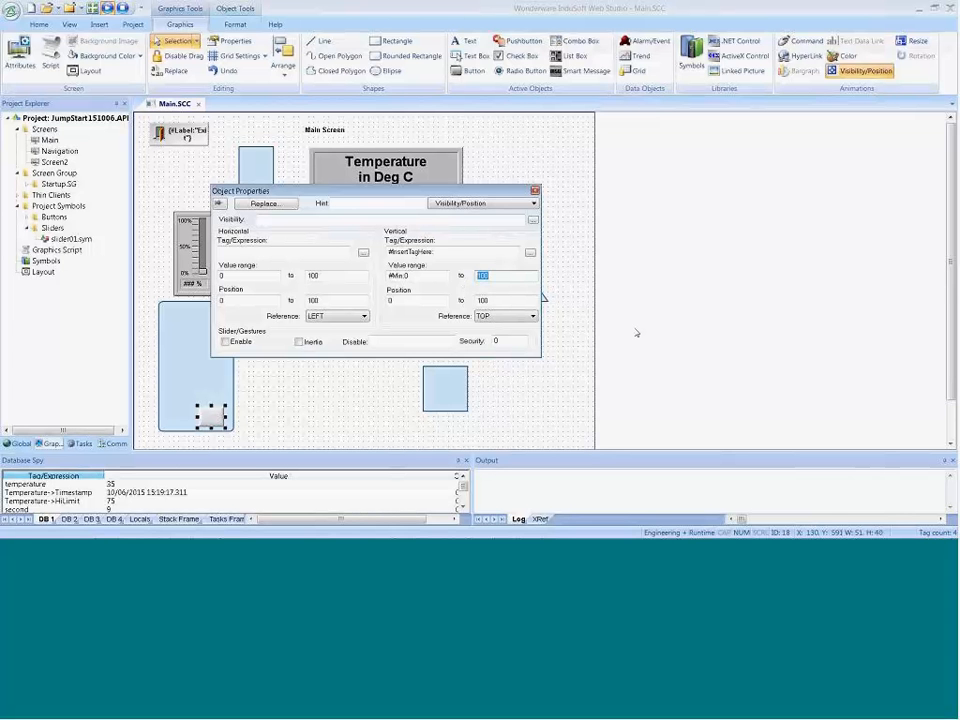
pyautogui.write('6')
pyautogui.press('BackSpace')
pyautogui.press('BackSpace')
pyautogui.press('BackSpace')
pyautogui.write('50')
pyautogui.doubleClick(414, 276)
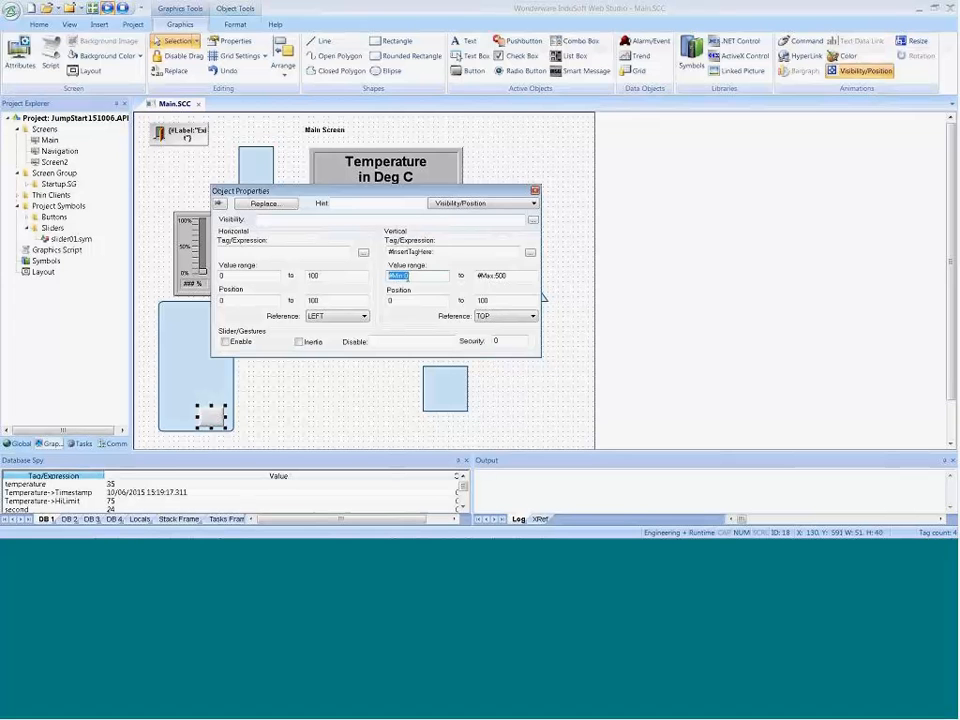
pyautogui.click(412, 277)
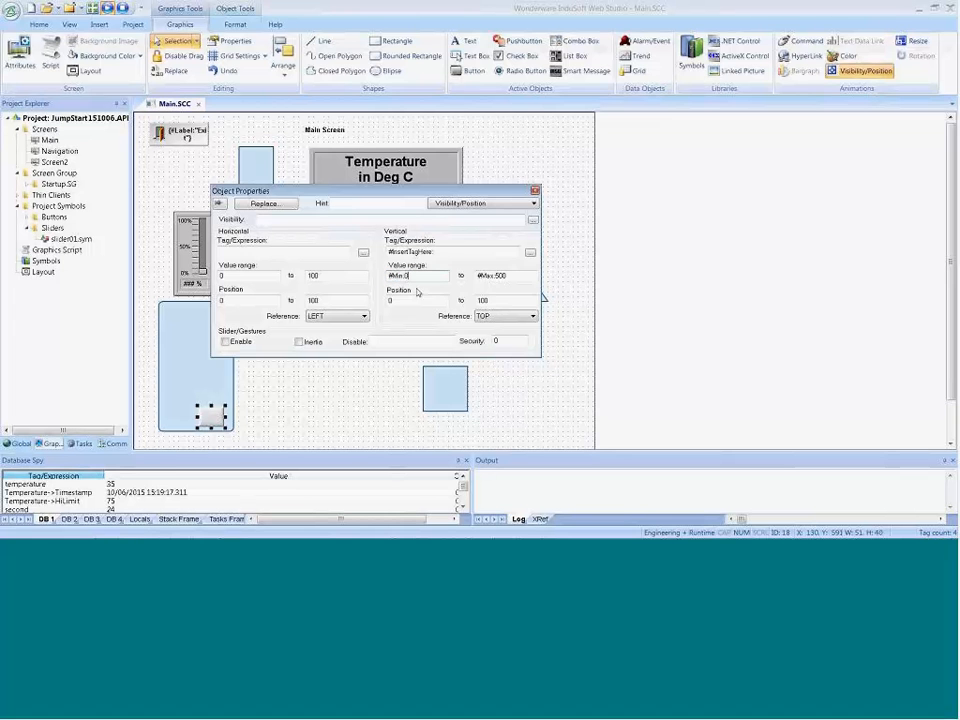
pyautogui.doubleClick(516, 274)
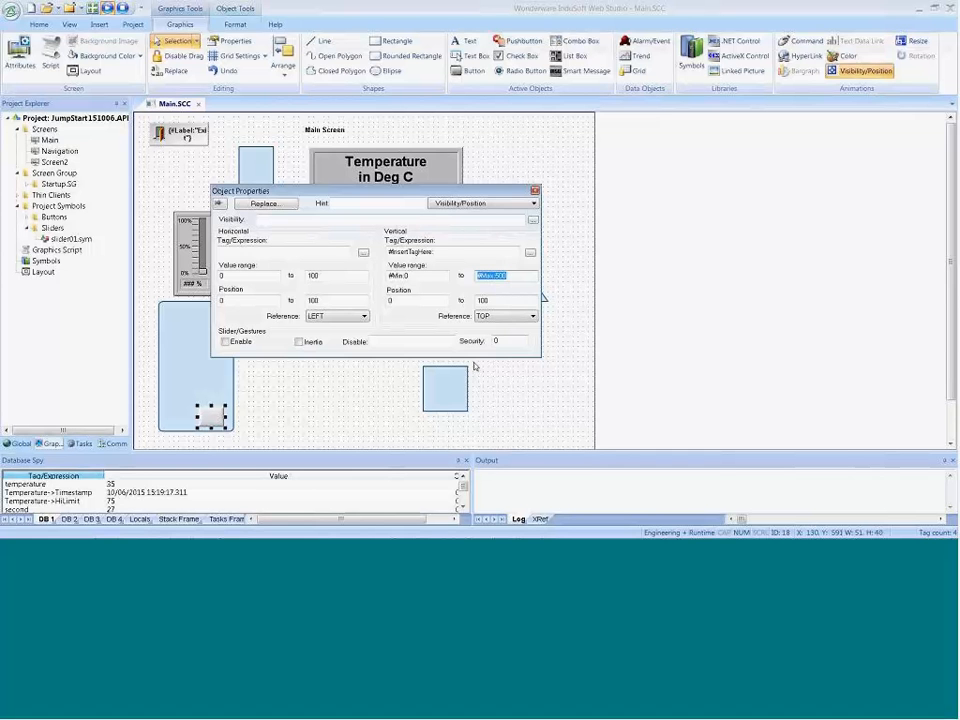
pyautogui.click(215, 420)
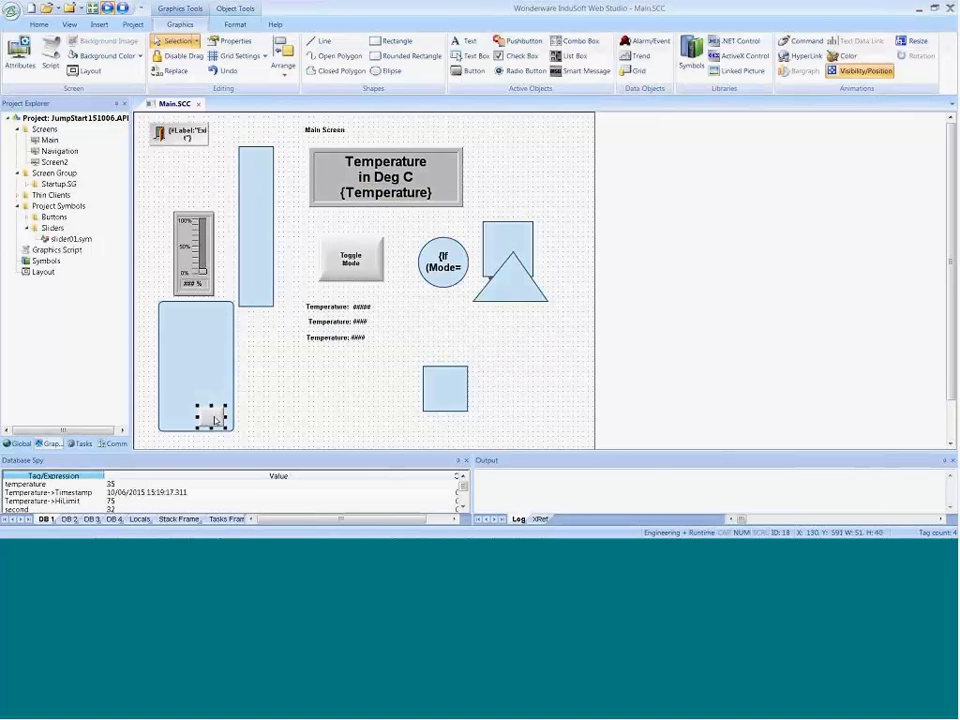
# Step: Enable Slider/Gestures for the blank button's Visibility/Position animation
pyautogui.doubleClick(215, 420)
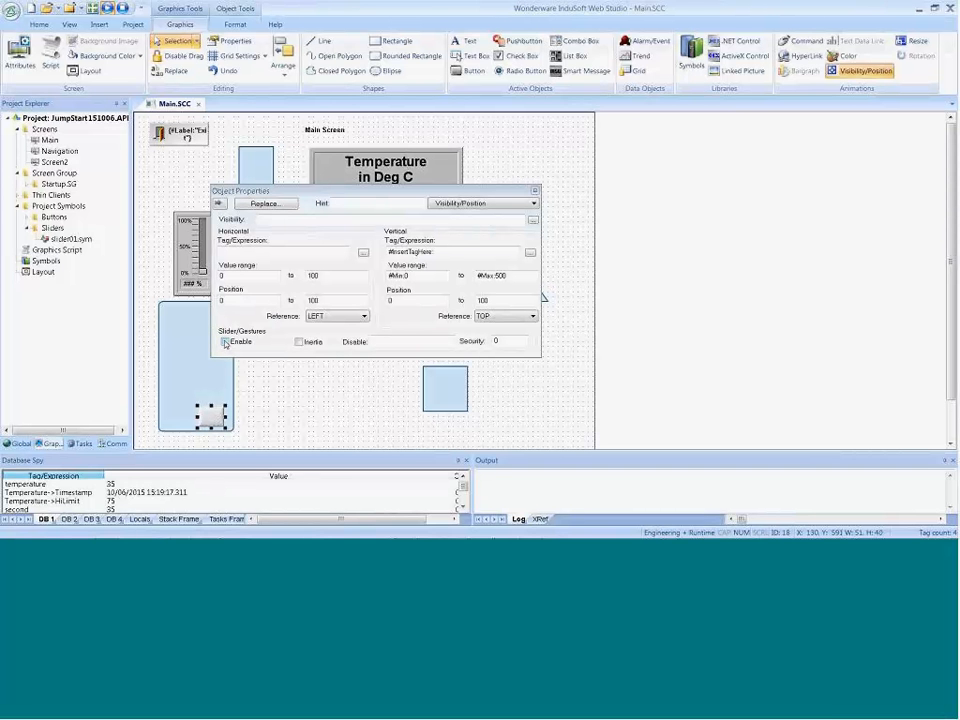
pyautogui.click(225, 343)
pyautogui.click(217, 419)
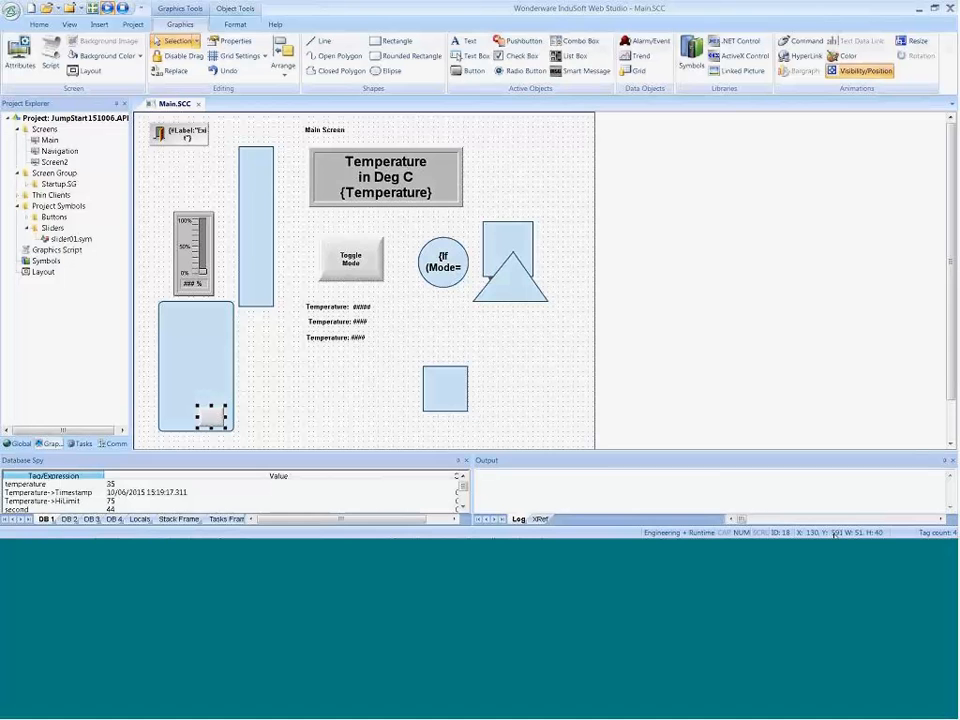
# Step: Move the blank button to about X 140, Y 590, and extend the rounded rectangle upward to about 291 high, raising the slider to make room
pyautogui.moveTo(211, 416)
pyautogui.mouseDown()
pyautogui.moveTo(213, 320)
pyautogui.moveTo(208, 392)
pyautogui.moveTo(219, 420)
pyautogui.mouseUp()
pyautogui.click(212, 336)
pyautogui.moveTo(196, 302); pyautogui.dragTo(194, 229)
pyautogui.click(194, 259)
# Step: Set the end of the button animation's vertical position range to a negative offset for upward travel
pyautogui.click(213, 418)
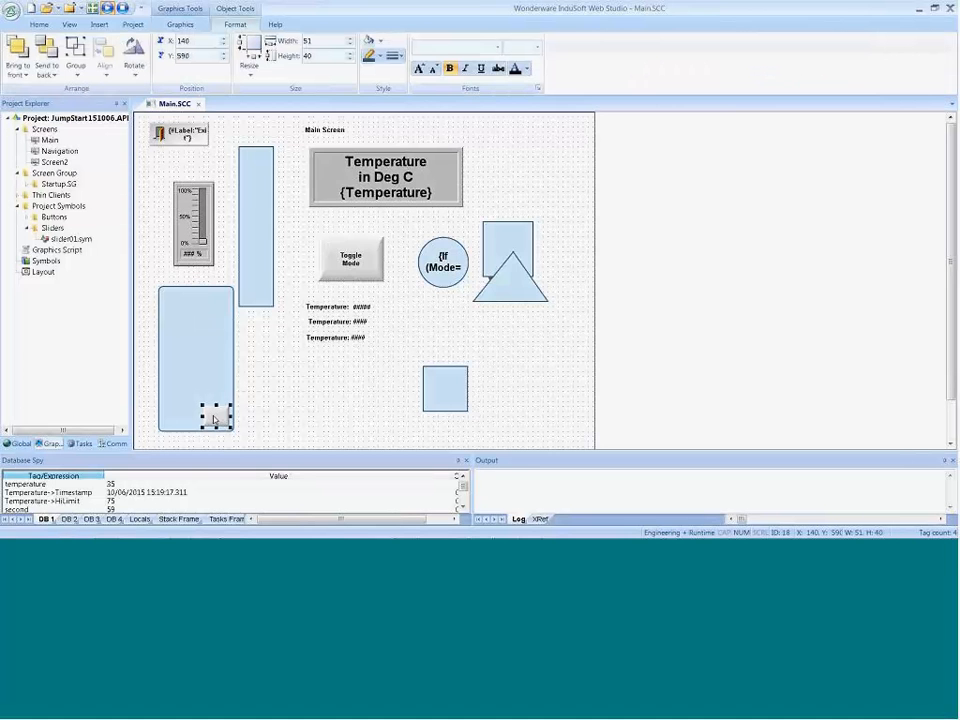
pyautogui.doubleClick(213, 418)
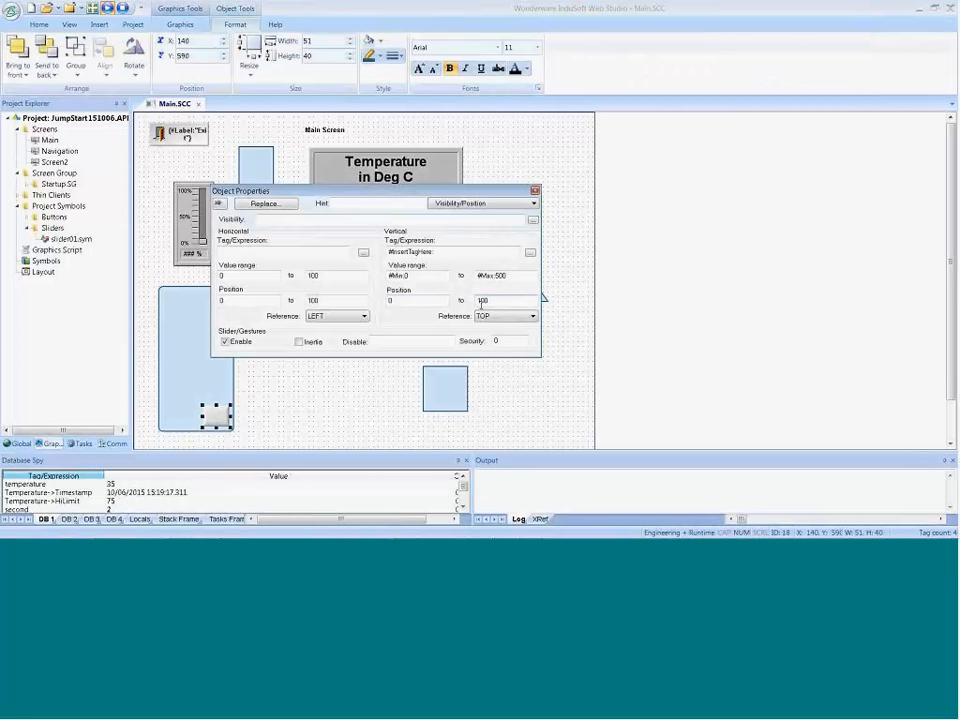
pyautogui.write('-2')
pyautogui.click(395, 420)
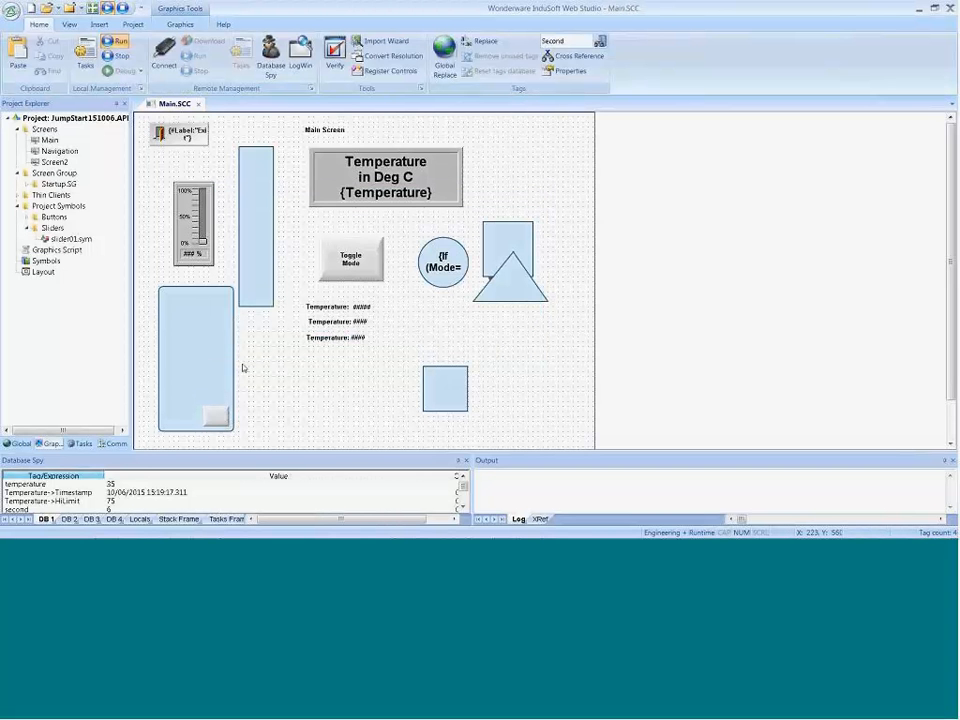
# Step: Create a linked symbol from the rounded rectangle and its button, saved as MySlider.sym in the Sliders folder
pyautogui.moveTo(147, 281); pyautogui.dragTo(250, 442)
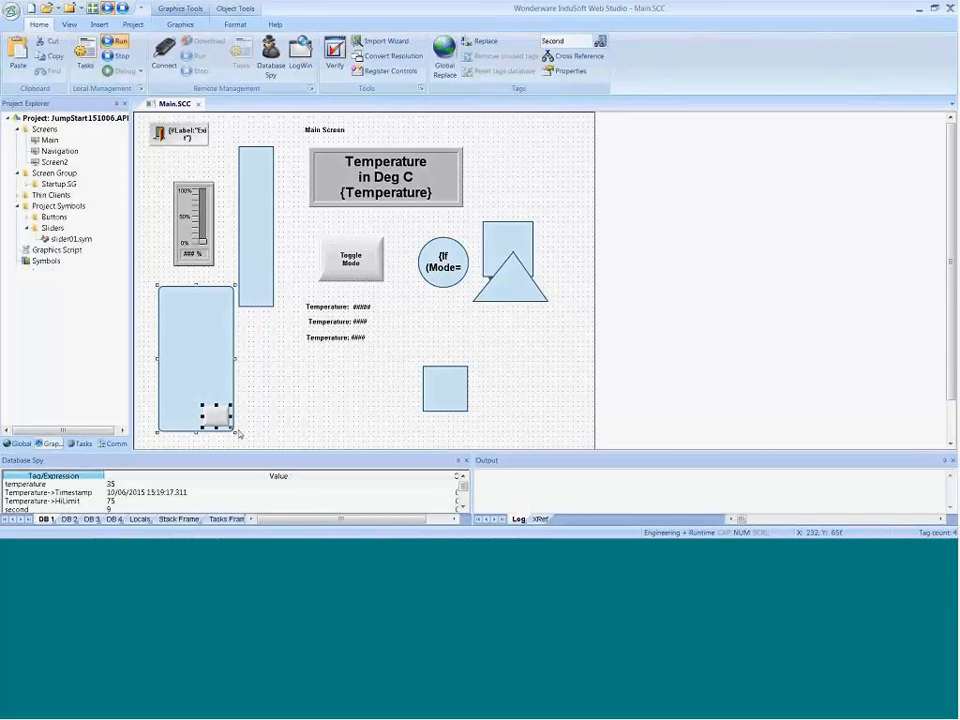
pyautogui.rightClick(201, 176)
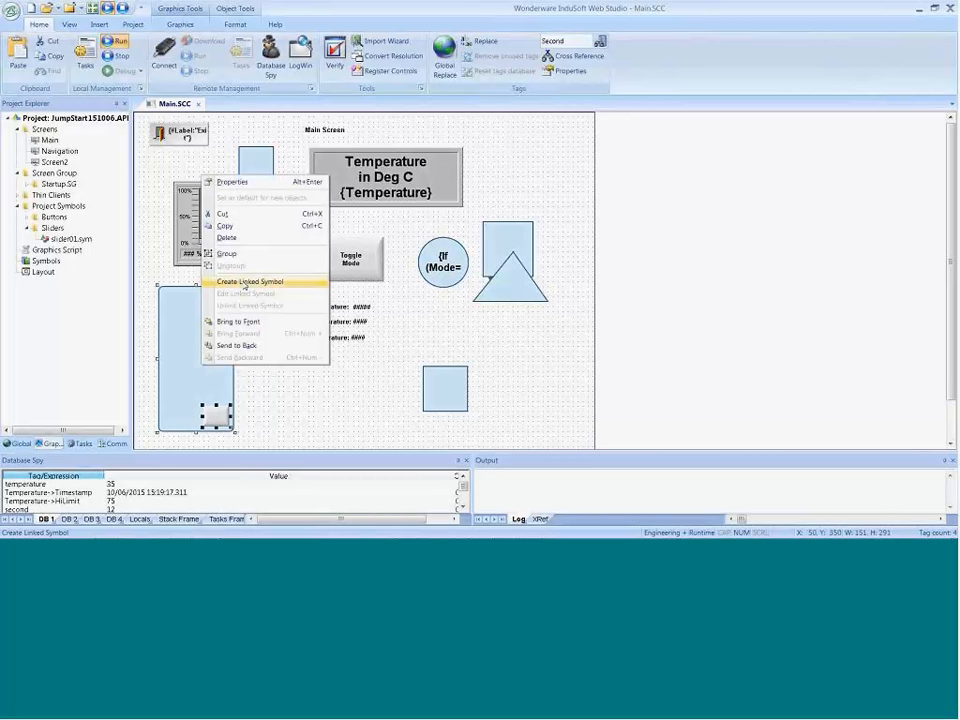
pyautogui.click(245, 283)
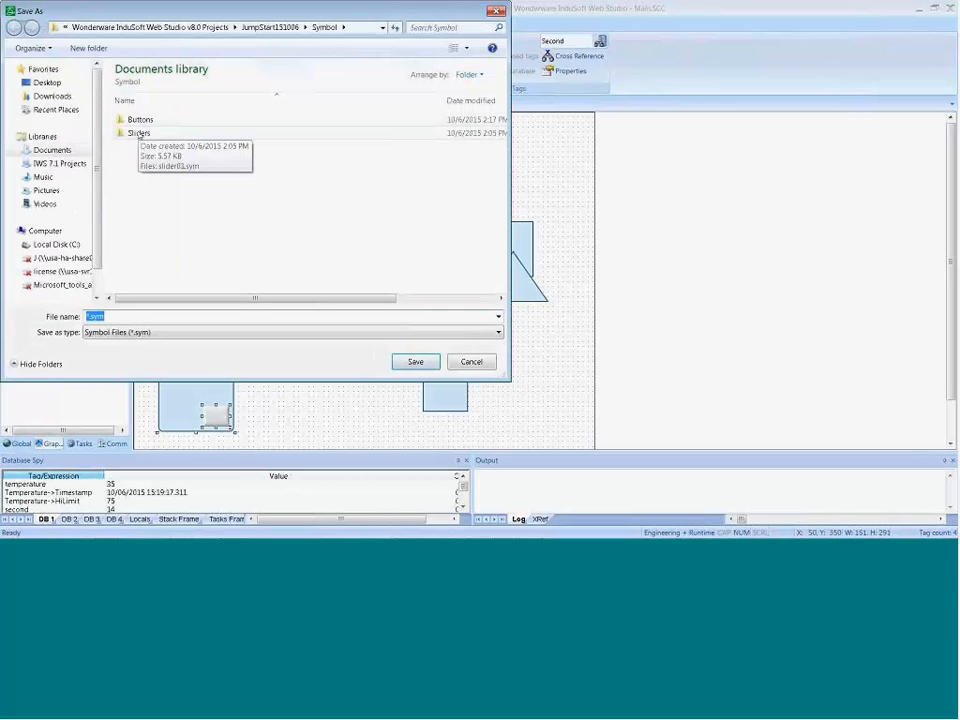
pyautogui.doubleClick(139, 132)
pyautogui.click(94, 316)
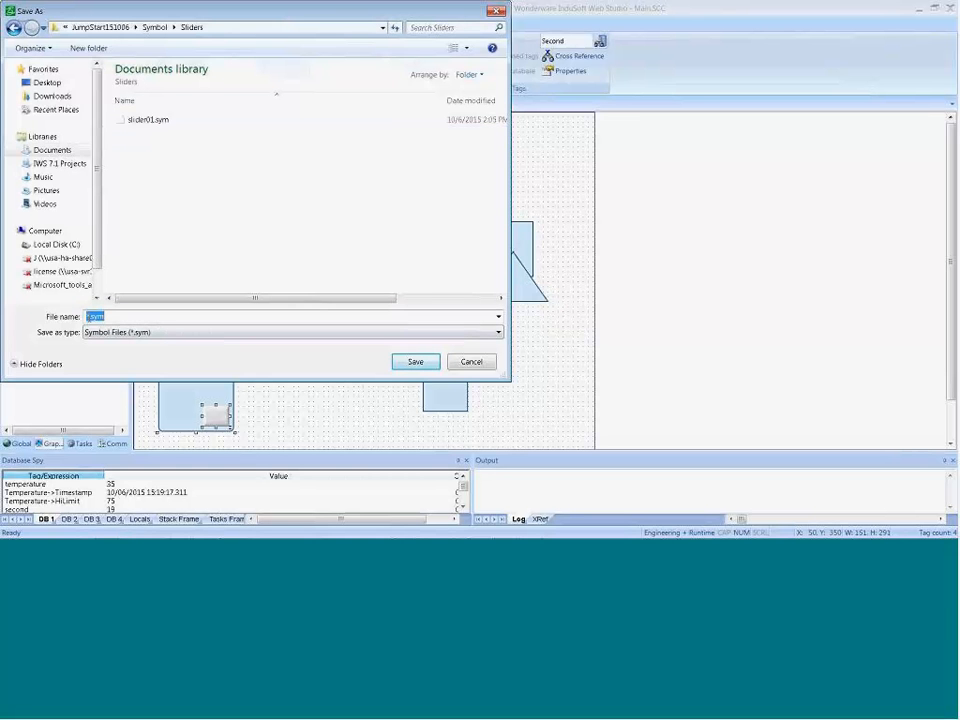
pyautogui.click(92, 315)
pyautogui.press('BackSpace')
pyautogui.write('MyS')
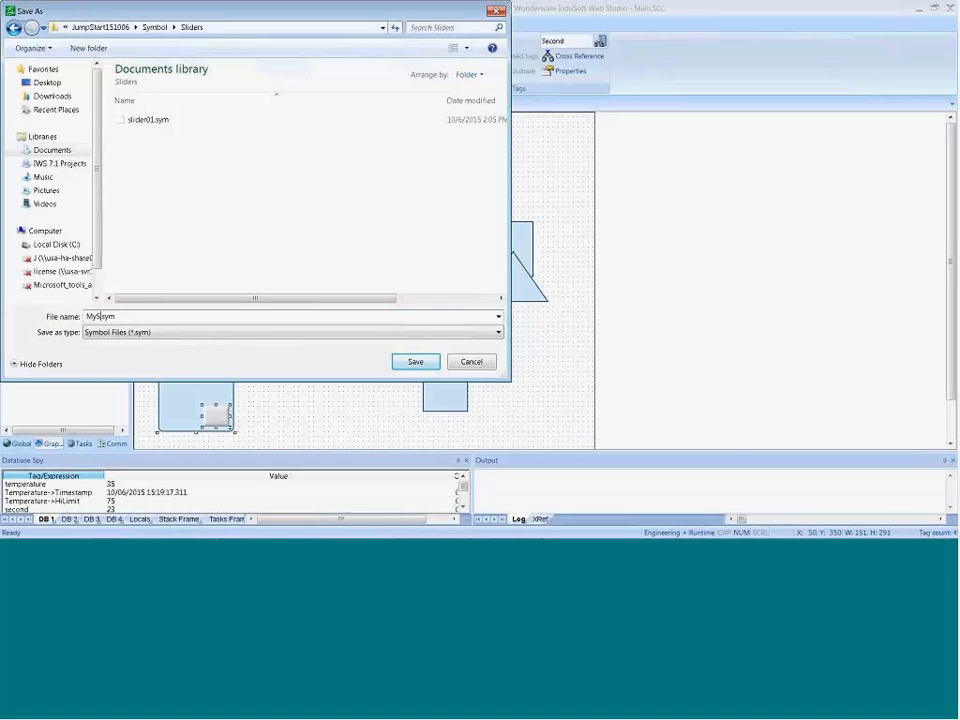
pyautogui.press('BackSpace')
pyautogui.write('Slider')
pyautogui.press('Return')
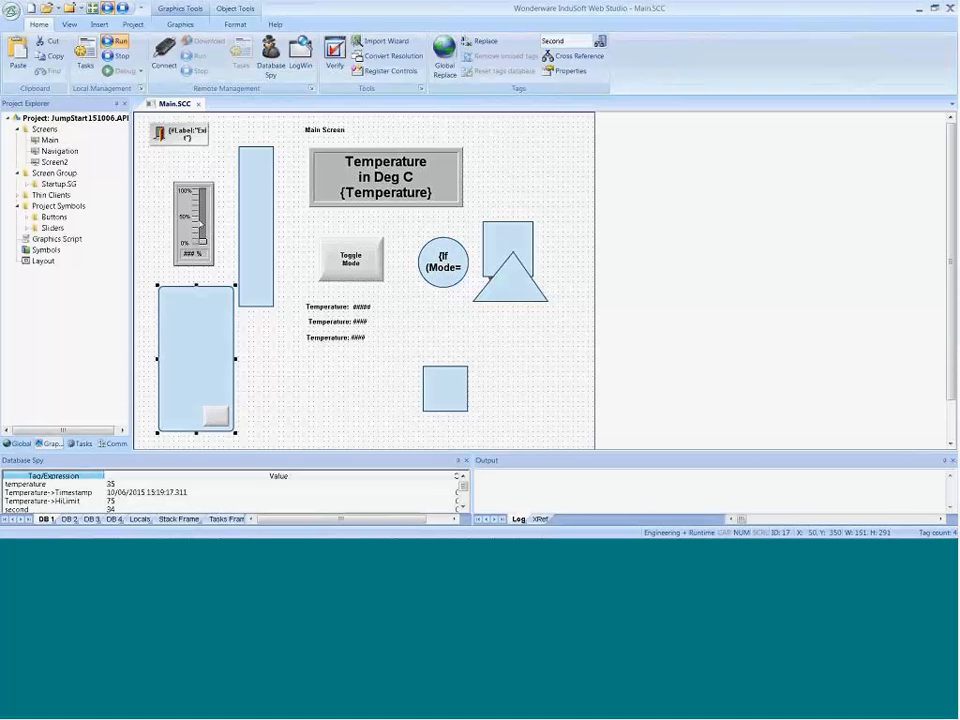
# Step: Assign the Temperature tag to the InsertTagHere property of the MySlider symbol and close its properties
pyautogui.doubleClick(197, 369)
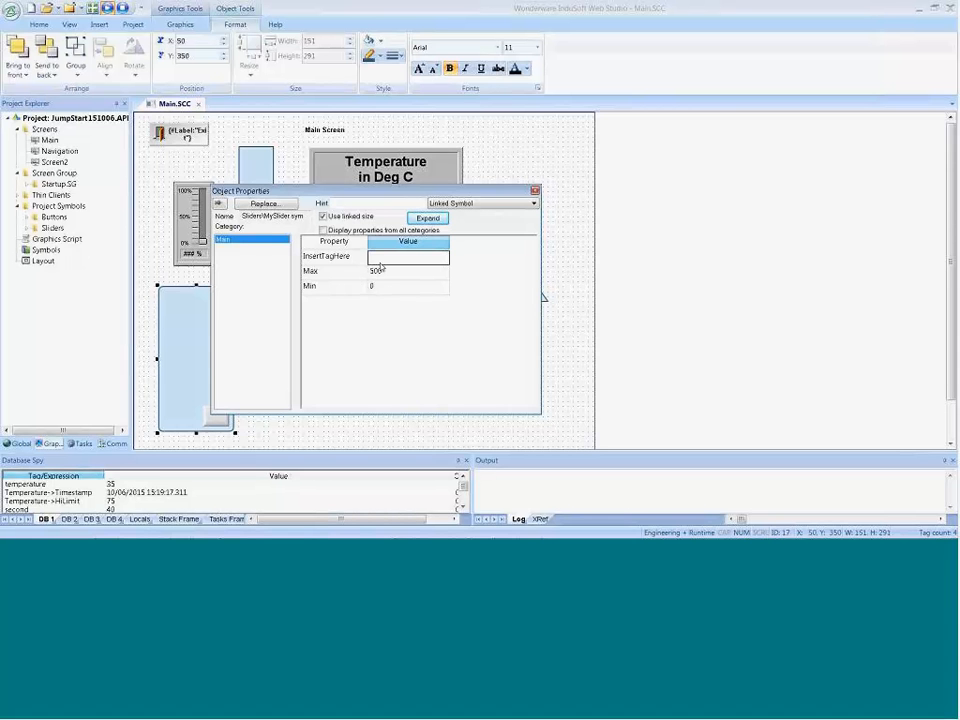
pyautogui.click(384, 261)
pyautogui.doubleClick(384, 258)
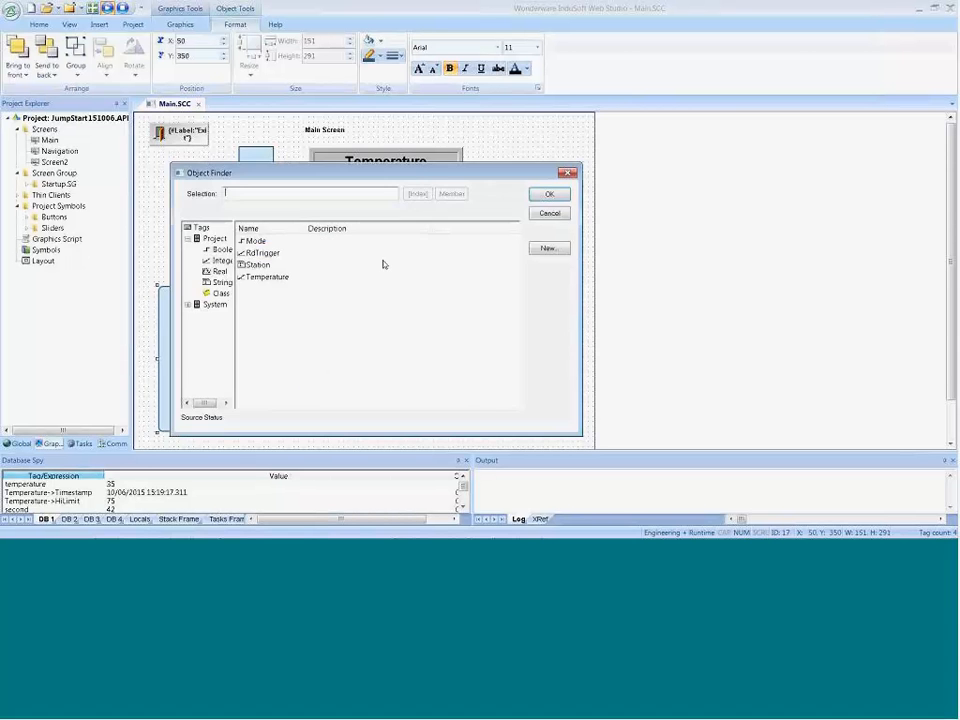
pyautogui.doubleClick(266, 277)
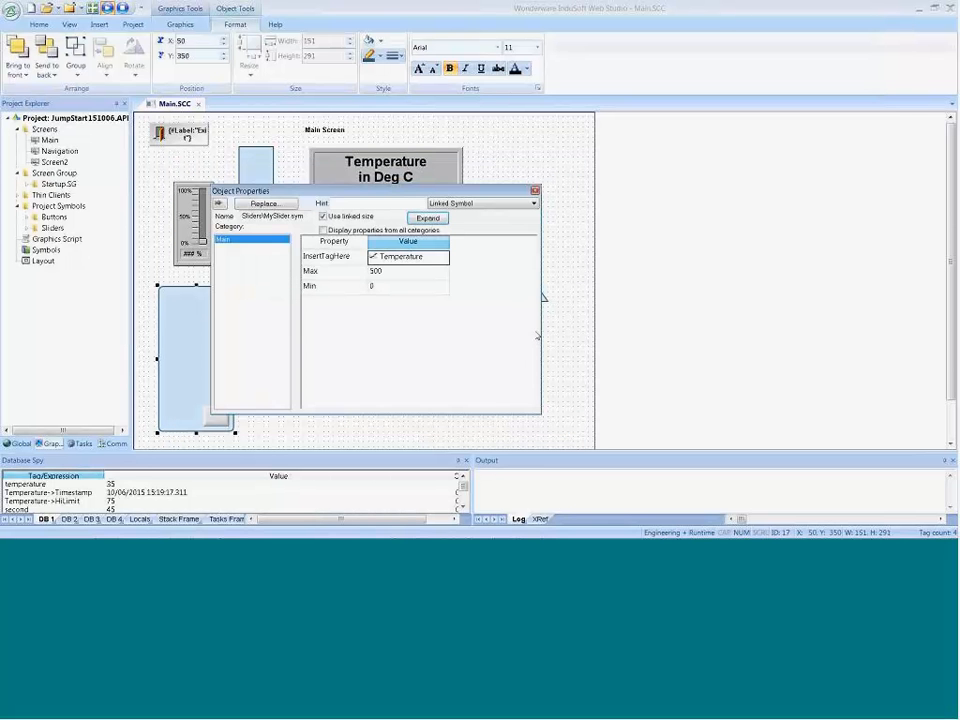
pyautogui.click(535, 191)
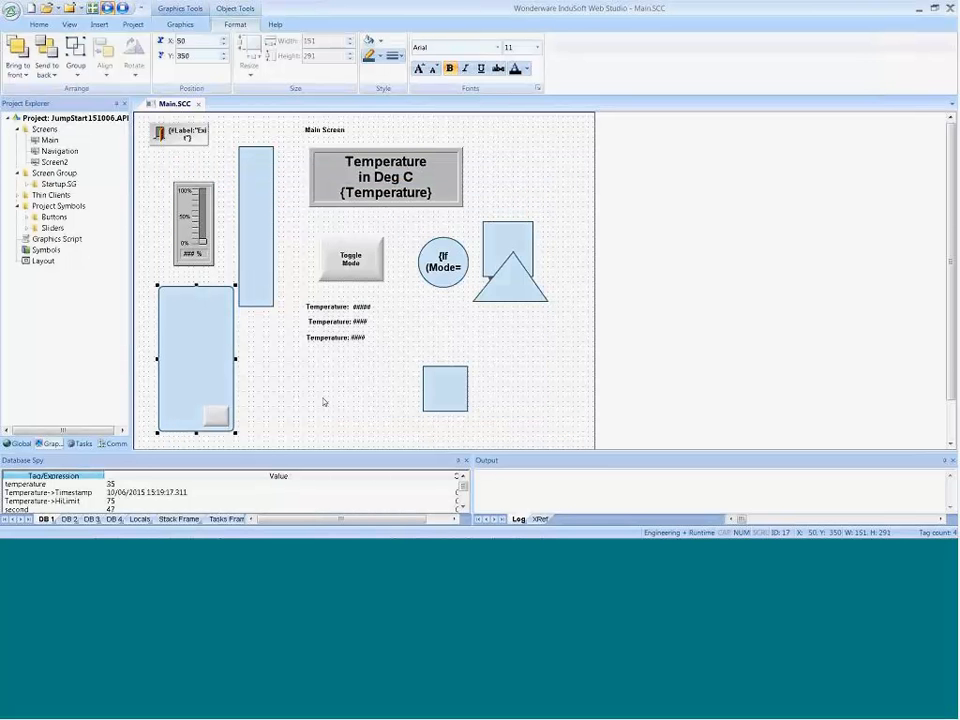
# Step: Run the project, slide the MySlider button down to test the Temperature control, and return to the screen editor
pyautogui.click(108, 9)
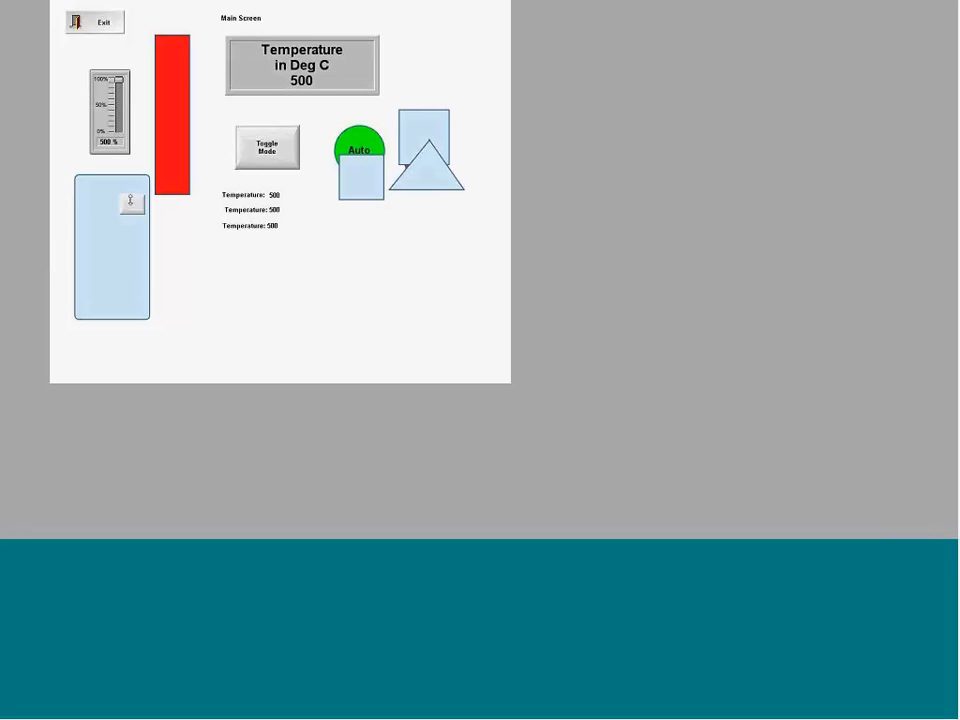
pyautogui.moveTo(130, 201); pyautogui.dragTo(150, 294)
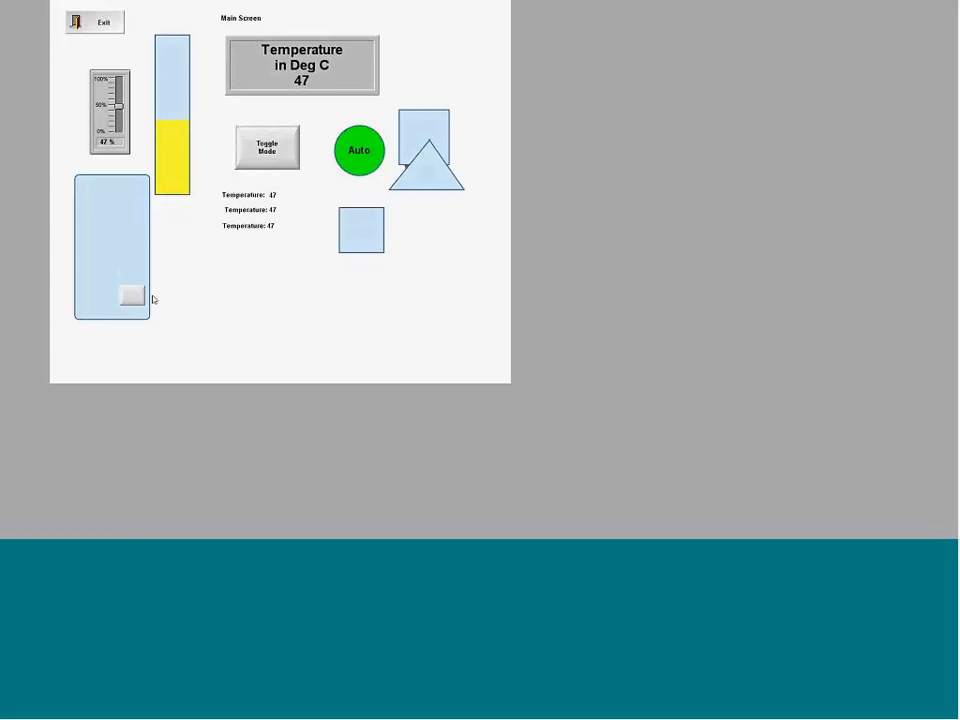
pyautogui.hotkey('alt', 'Tab')
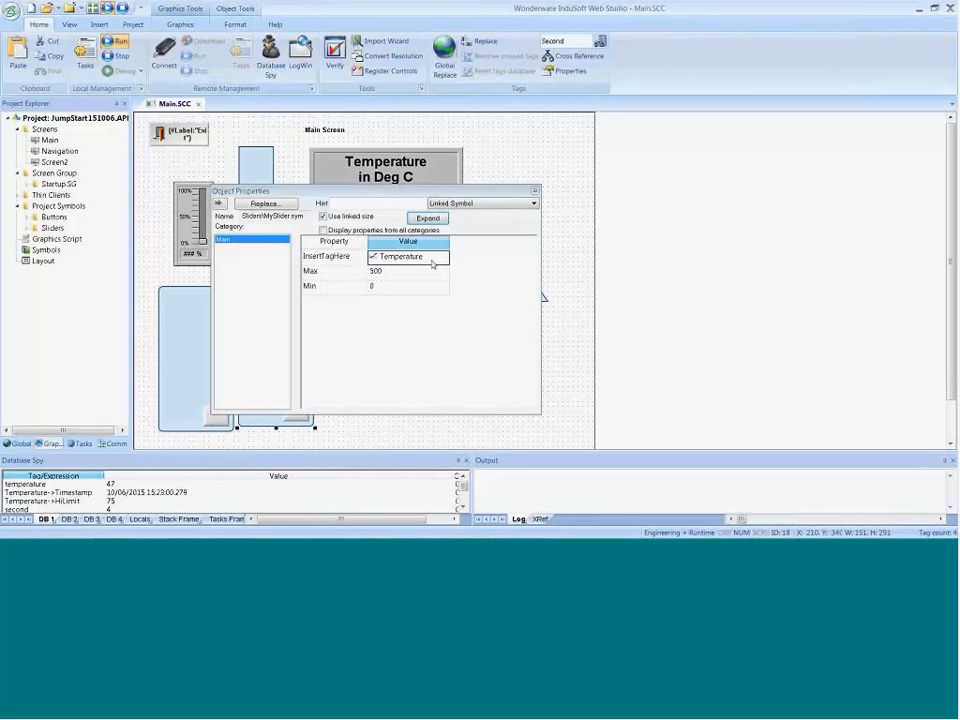
# Step: Set InsertTagHere of the second MySlider symbol to Pressure, creating it as a new Integer tag with Server scope
pyautogui.click(432, 263)
pyautogui.write('Pressure')
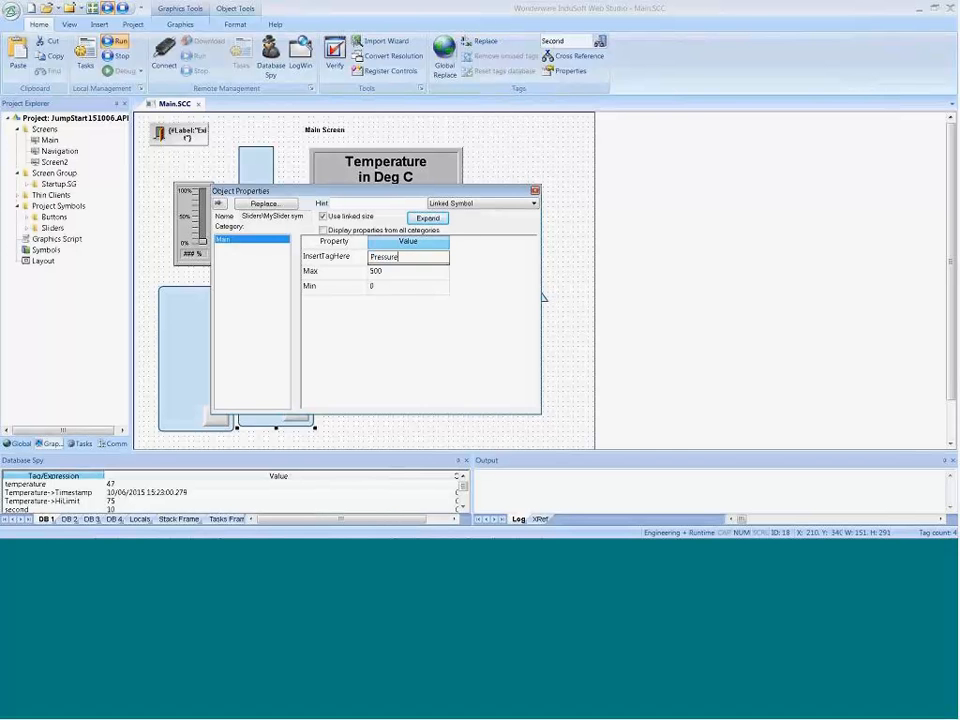
pyautogui.press('Return')
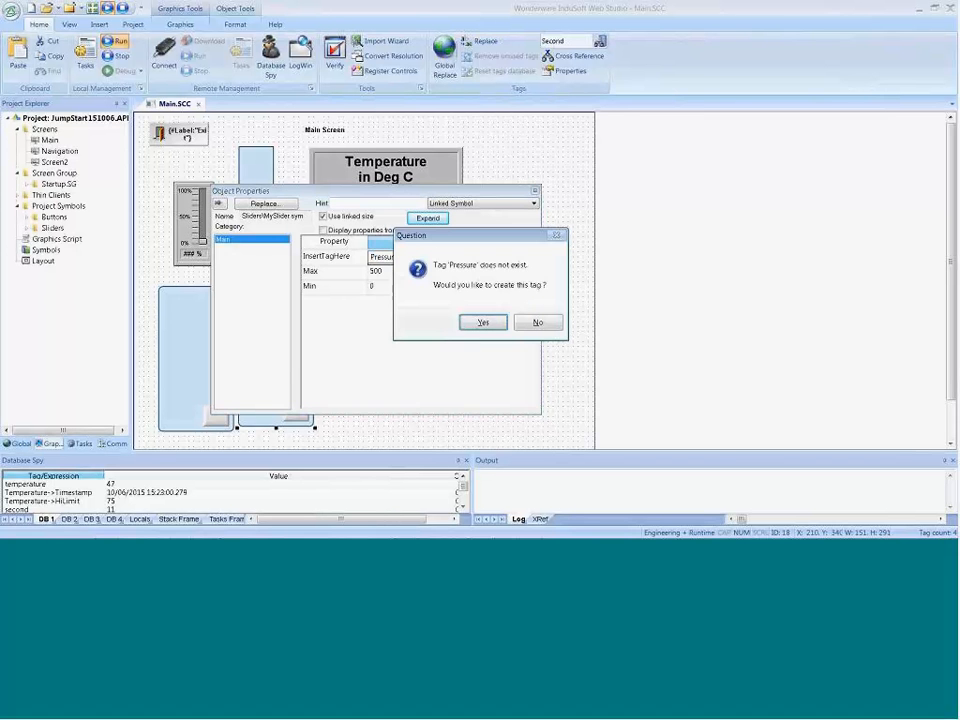
pyautogui.press('Return')
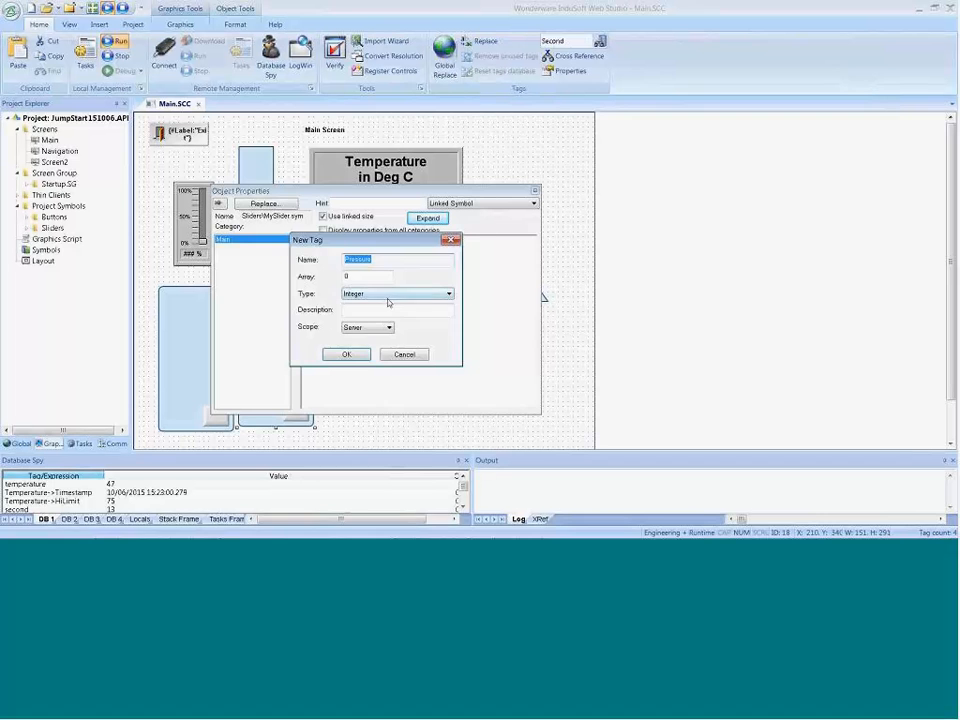
pyautogui.click(349, 353)
pyautogui.click(382, 426)
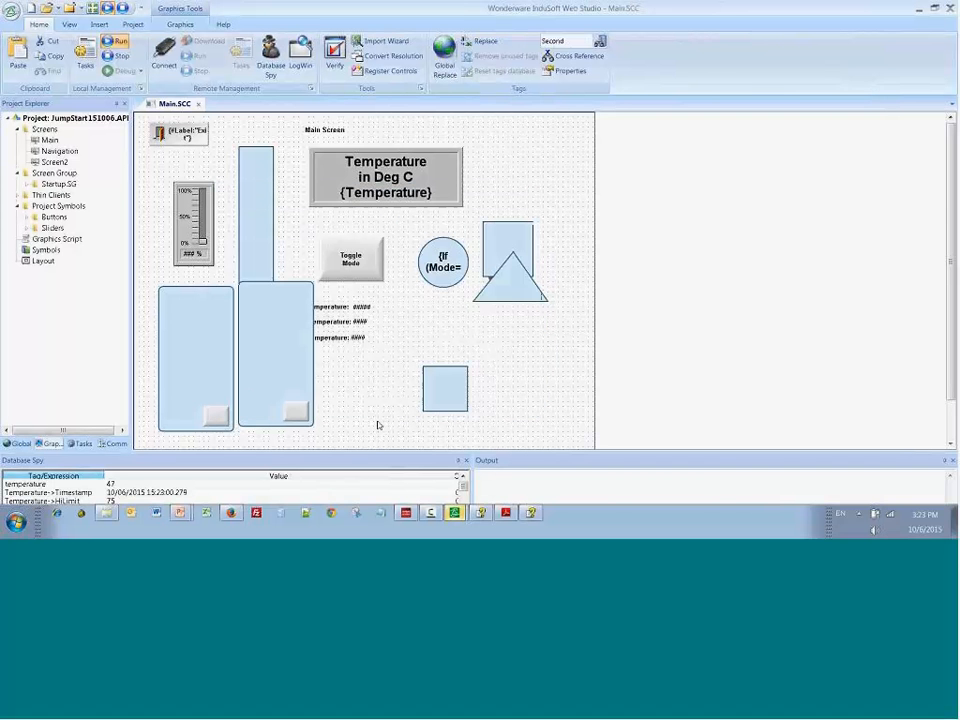
# Step: Line up the second MySlider symbol beside the first and run the project to try both sliders
pyautogui.click(283, 401)
pyautogui.click(117, 41)
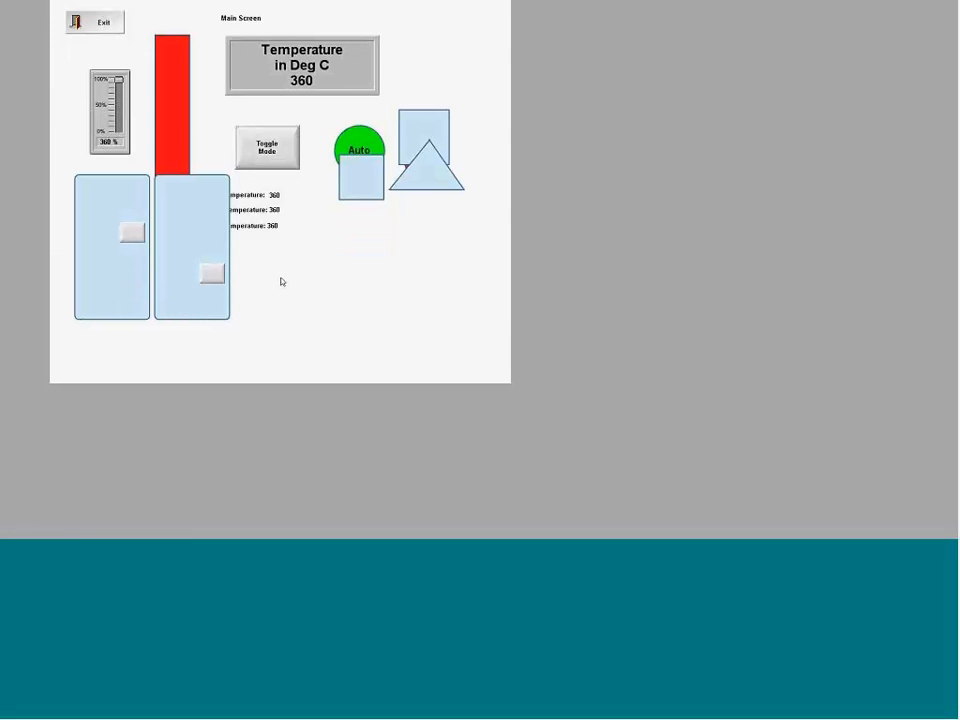
# Step: Return to the screen editor and open the linked MySlider symbol for editing
pyautogui.hotkey('alt', 'Tab')
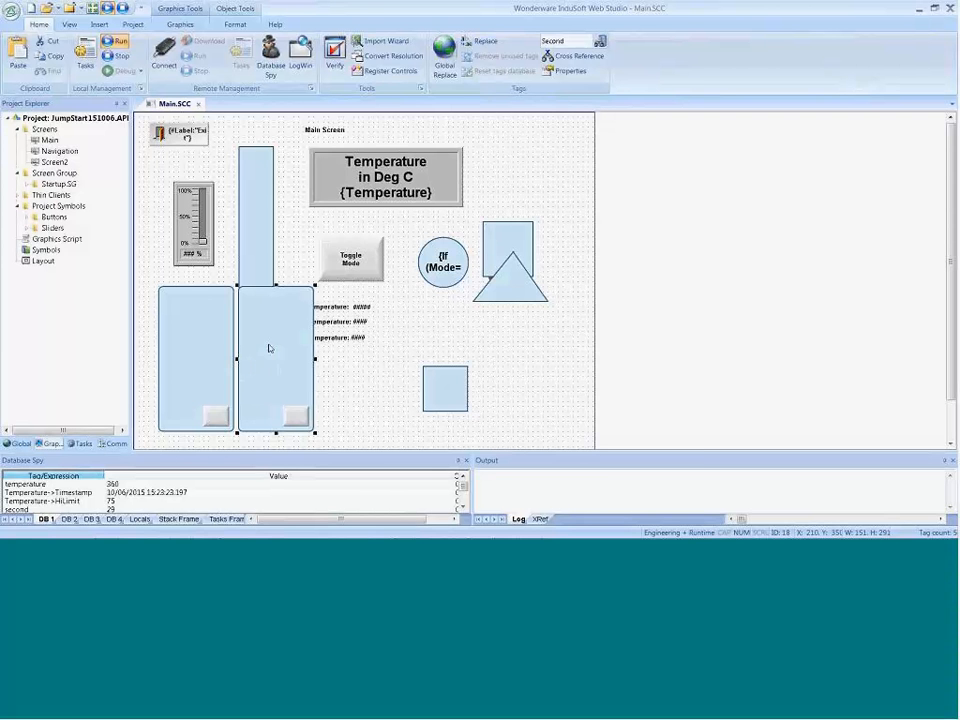
pyautogui.click(26, 228)
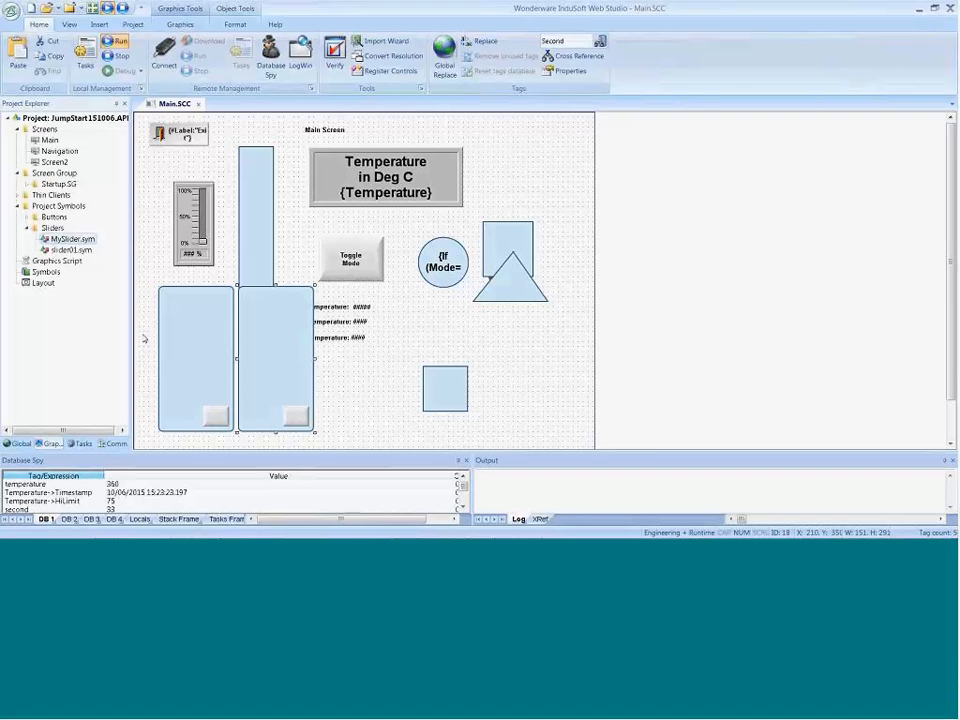
pyautogui.rightClick(258, 369)
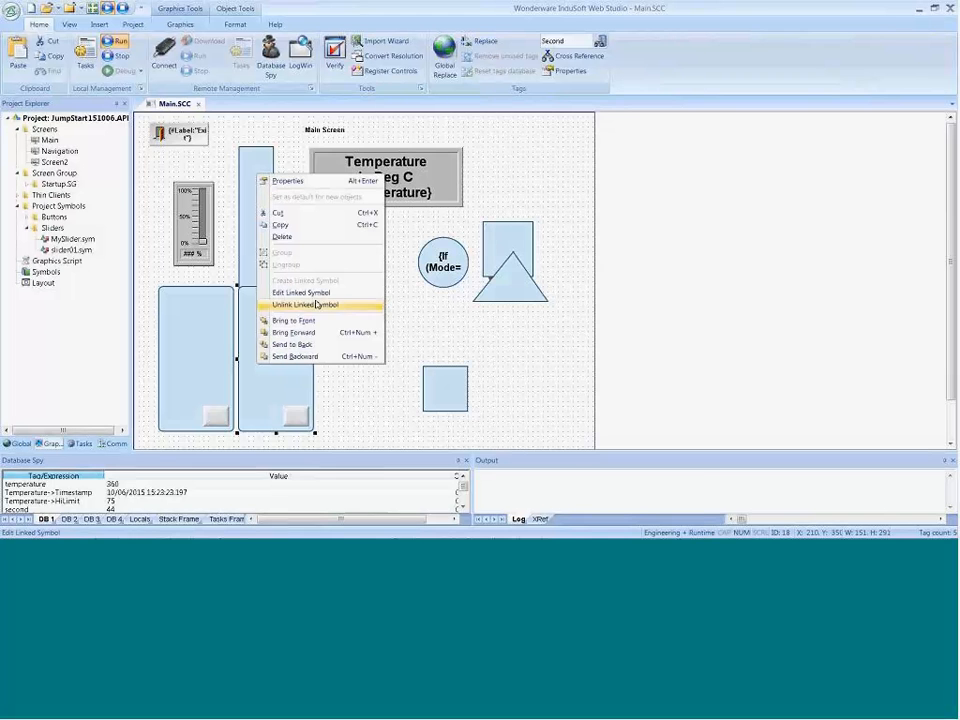
pyautogui.click(301, 293)
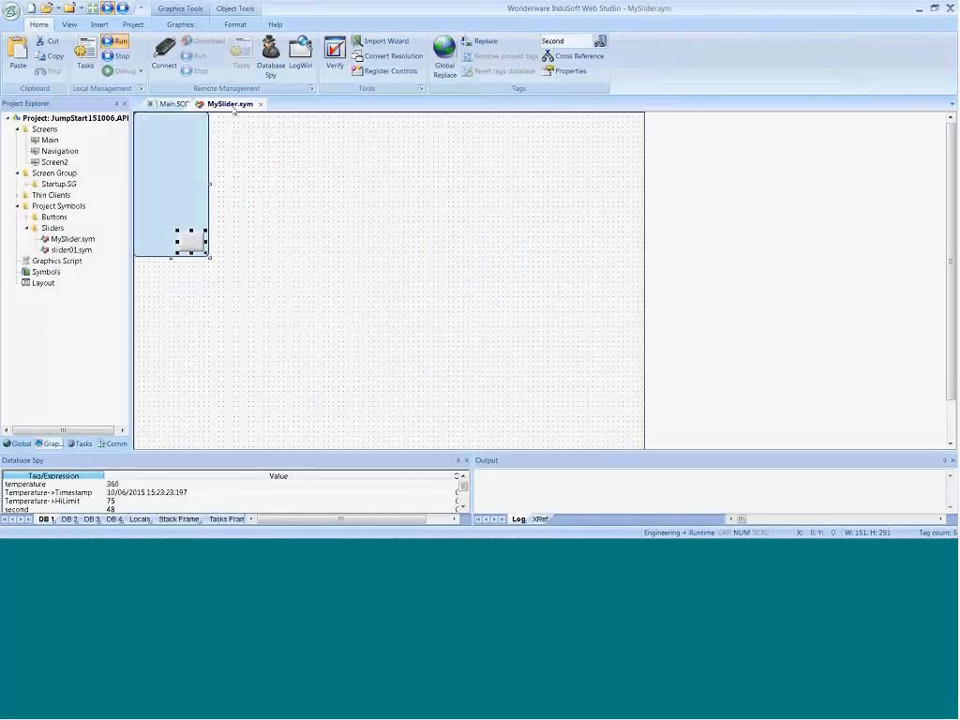
# Step: Draw a rectangle about 131 wide and 31 high across the upper end of the MySlider background
pyautogui.click(250, 233)
pyautogui.click(181, 25)
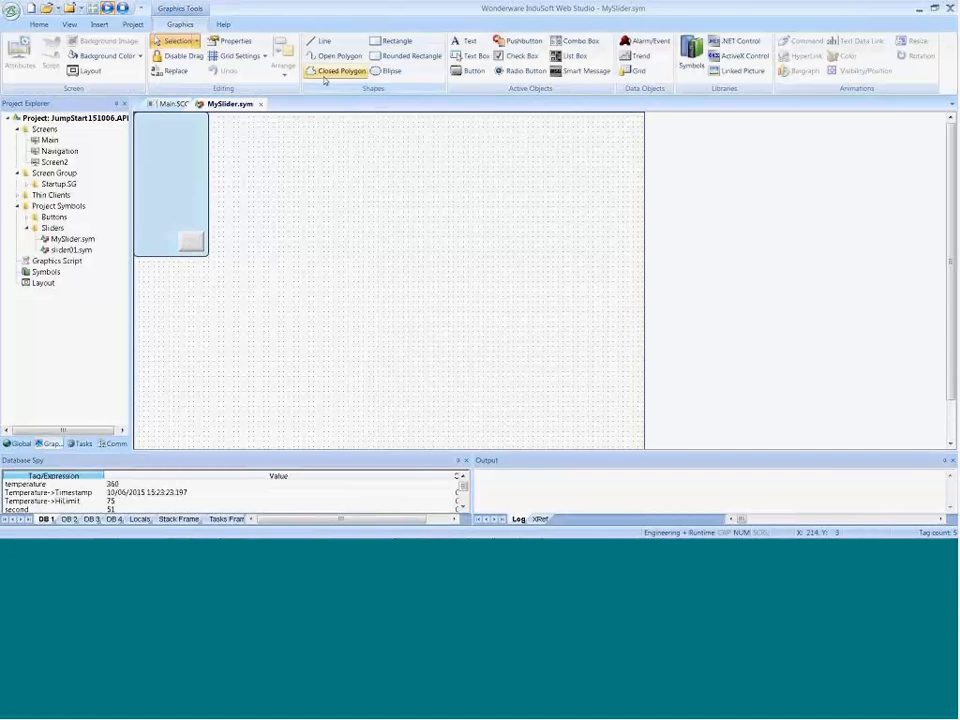
pyautogui.click(394, 40)
pyautogui.moveTo(140, 118); pyautogui.dragTo(206, 133)
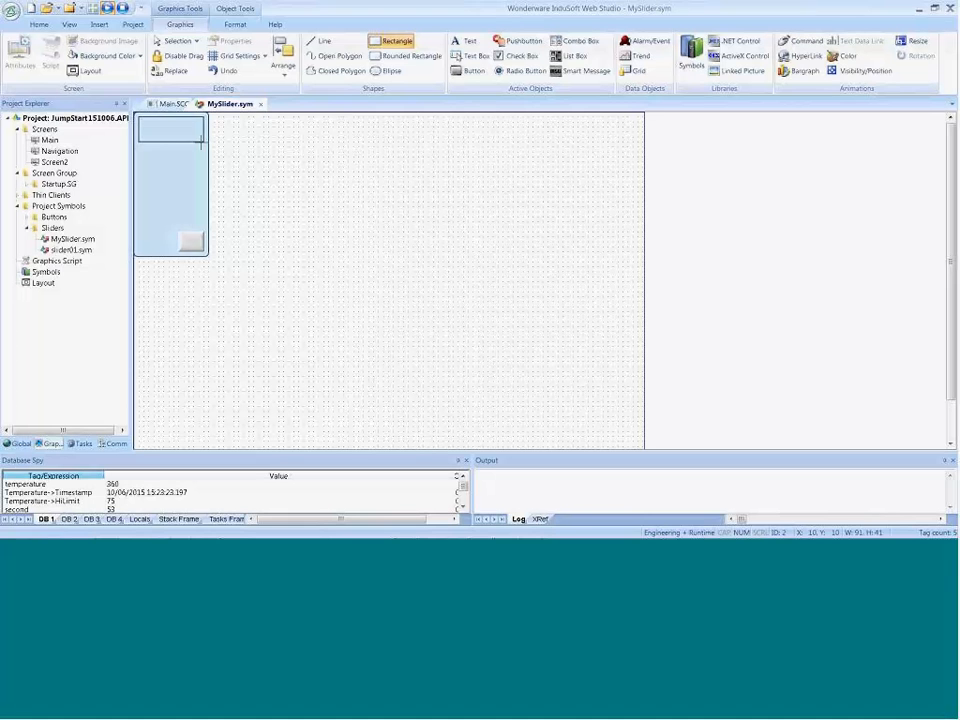
pyautogui.doubleClick(170, 126)
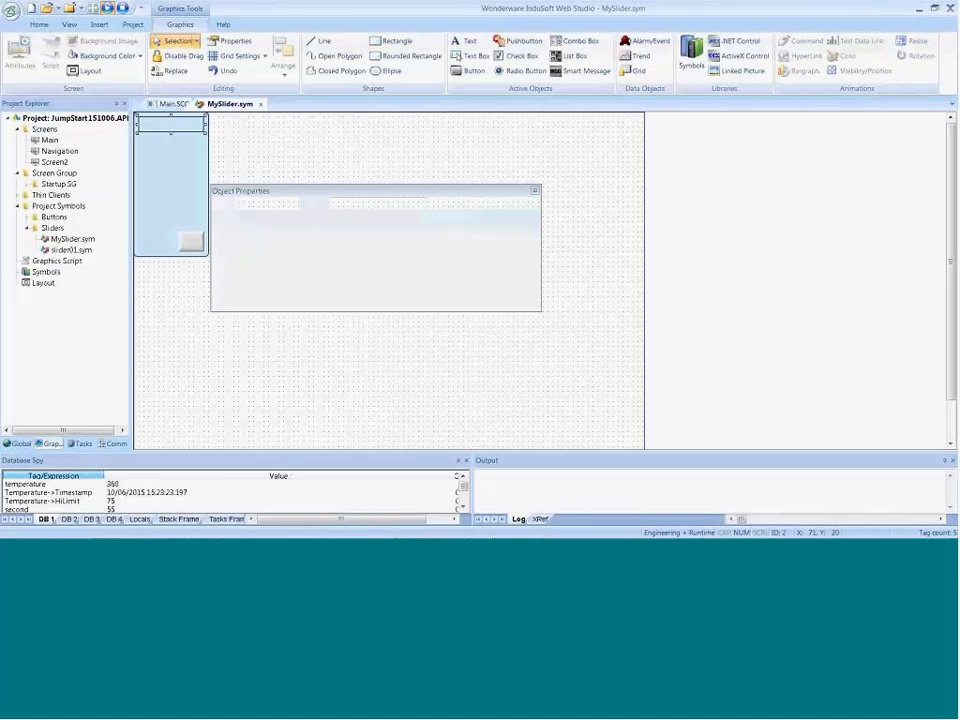
pyautogui.click(322, 302)
pyautogui.write('{')
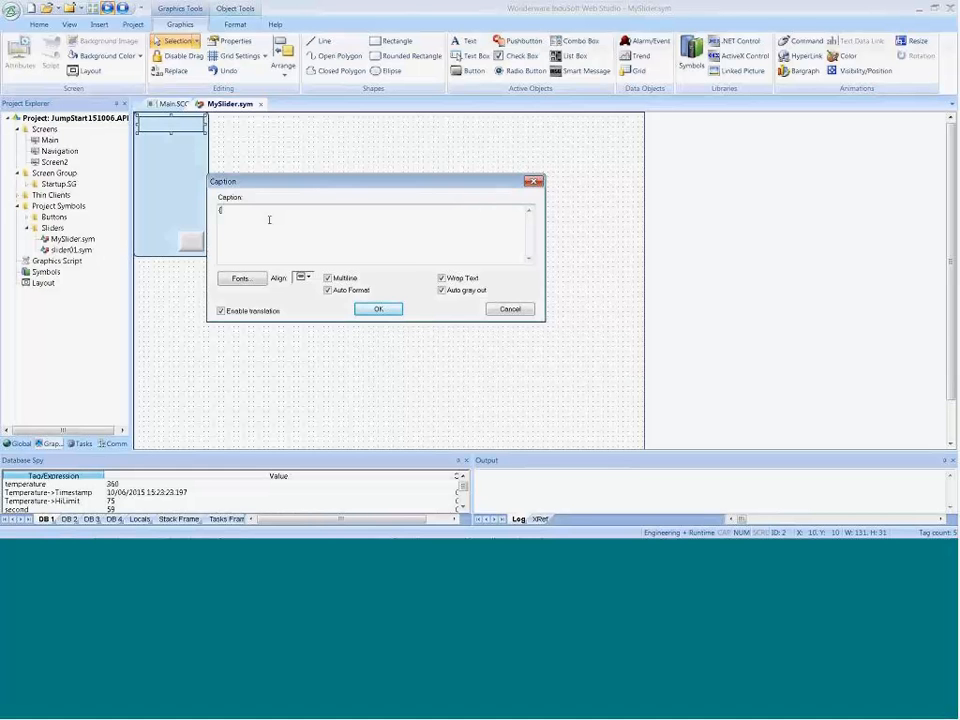
pyautogui.click(500, 312)
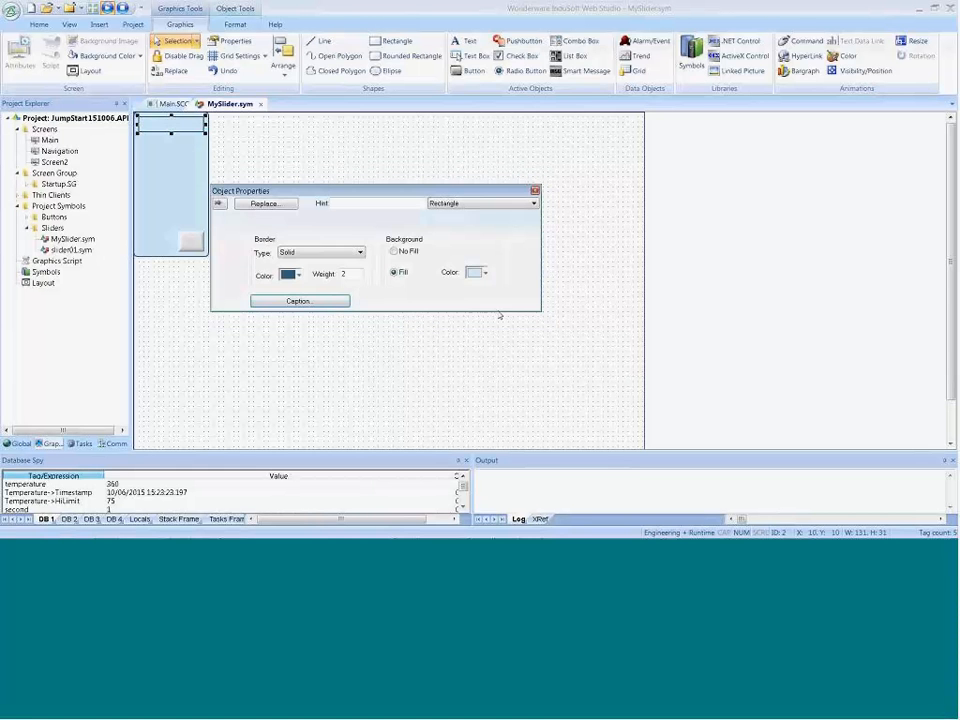
# Step: Copy the slider button's vertical tag expression and set the new rectangle's caption to {#InsertTagHere:}
pyautogui.click(190, 241)
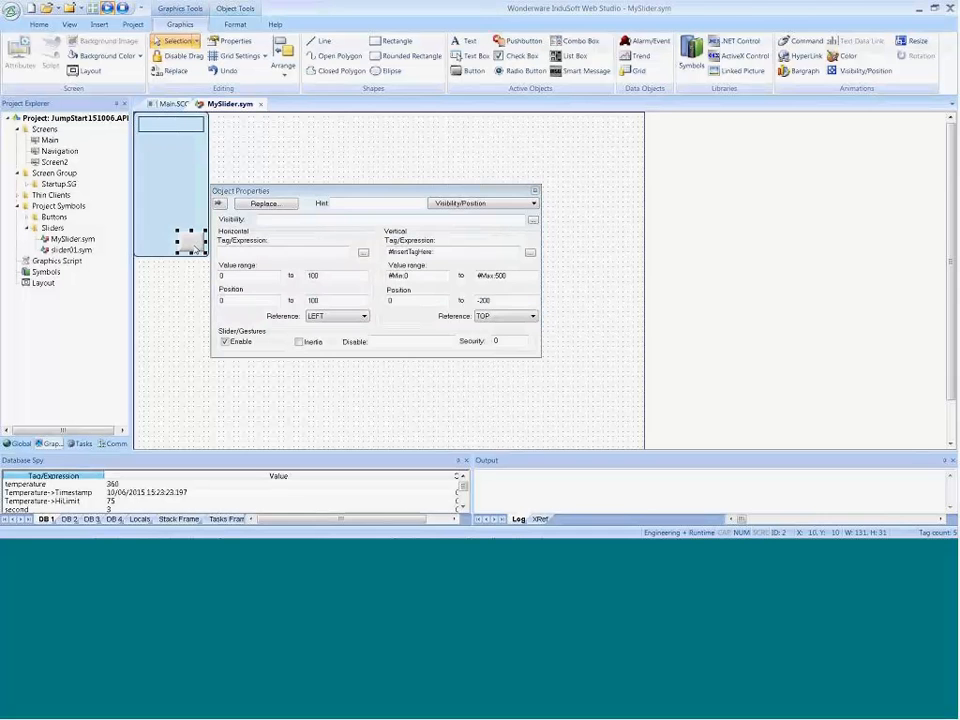
pyautogui.click(440, 252)
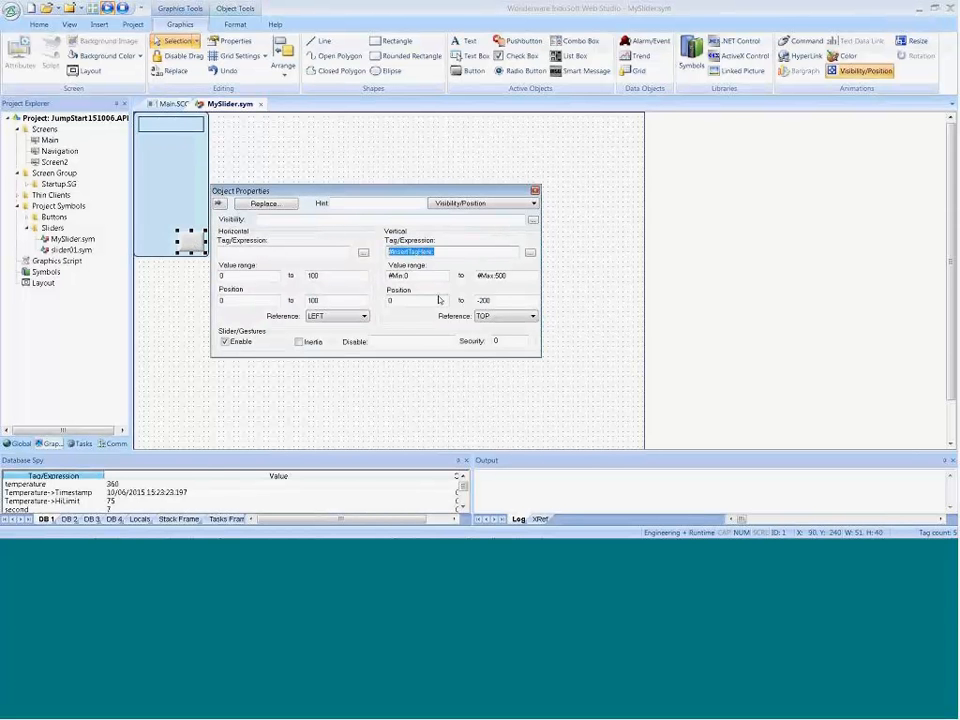
pyautogui.click(189, 156)
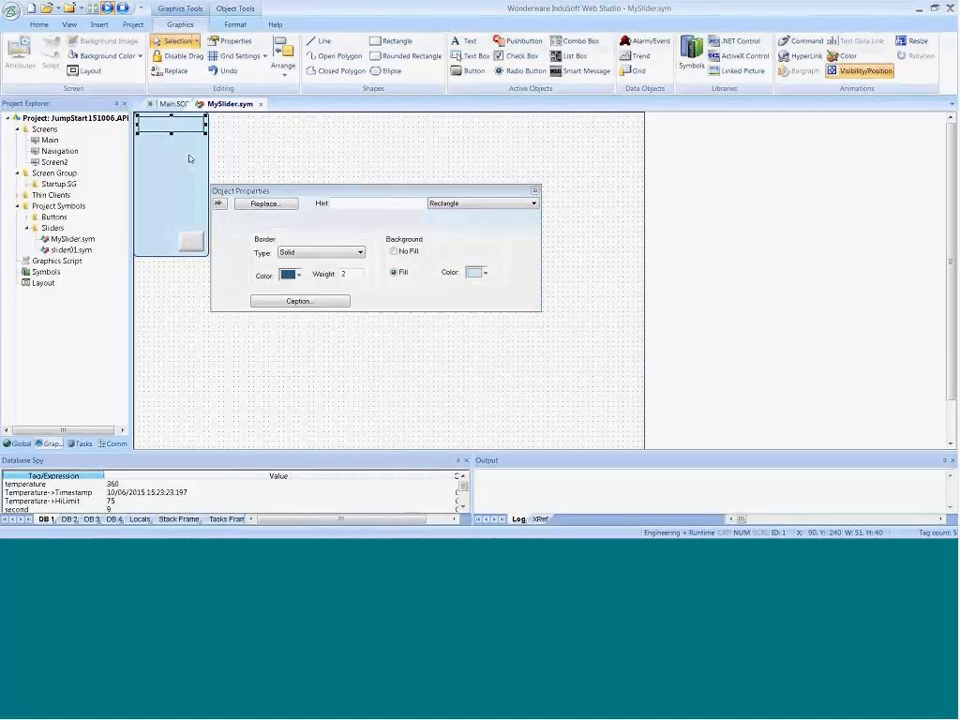
pyautogui.click(300, 300)
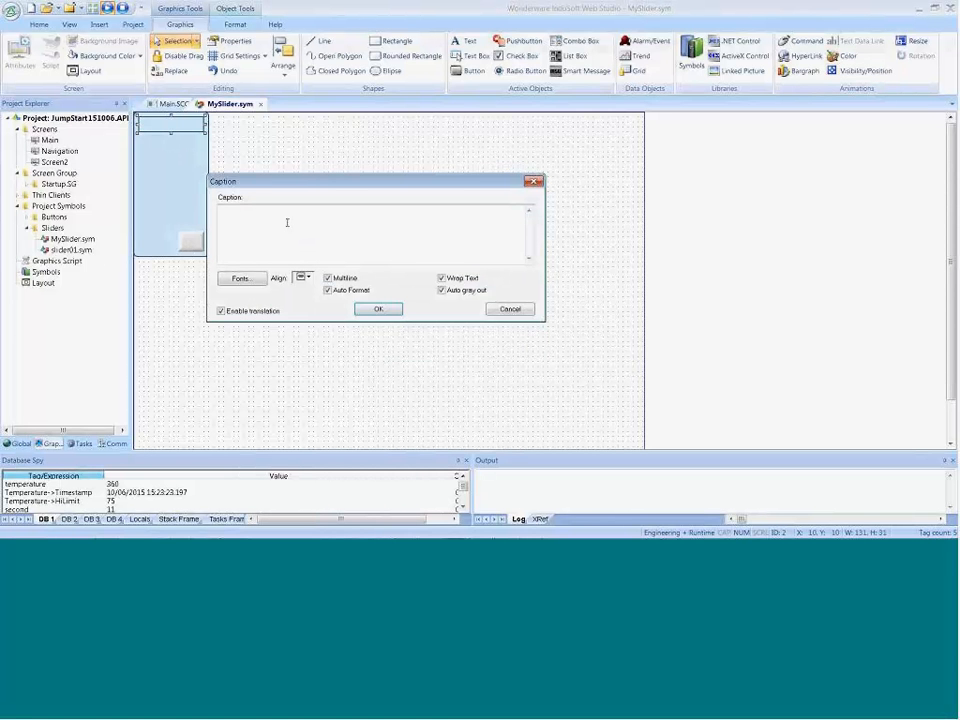
pyautogui.write('{#InsertTagHere}')
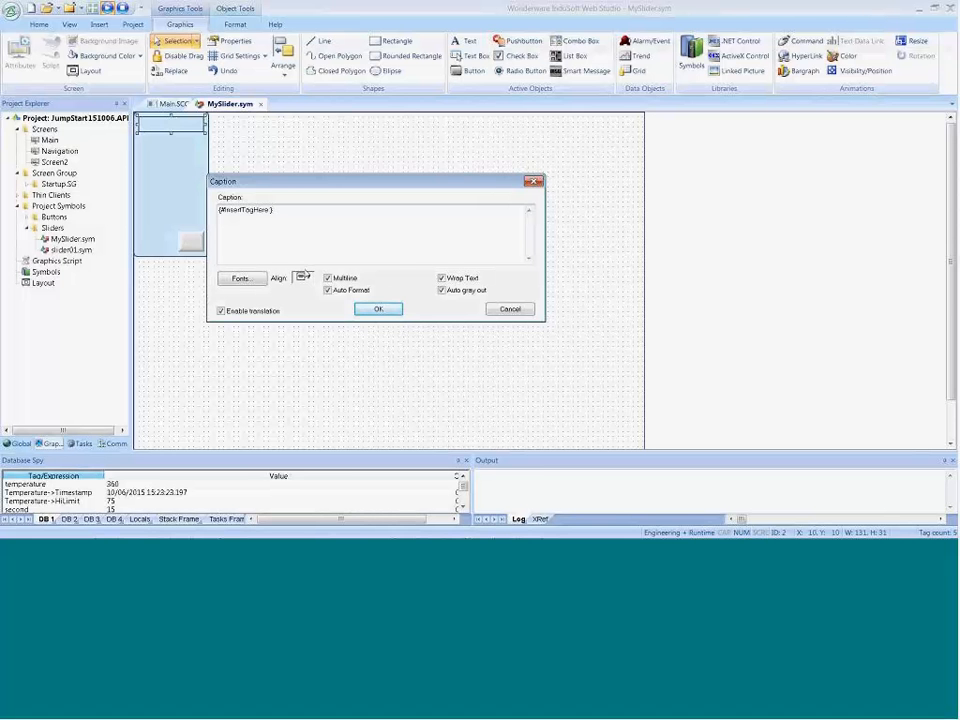
pyautogui.click(378, 310)
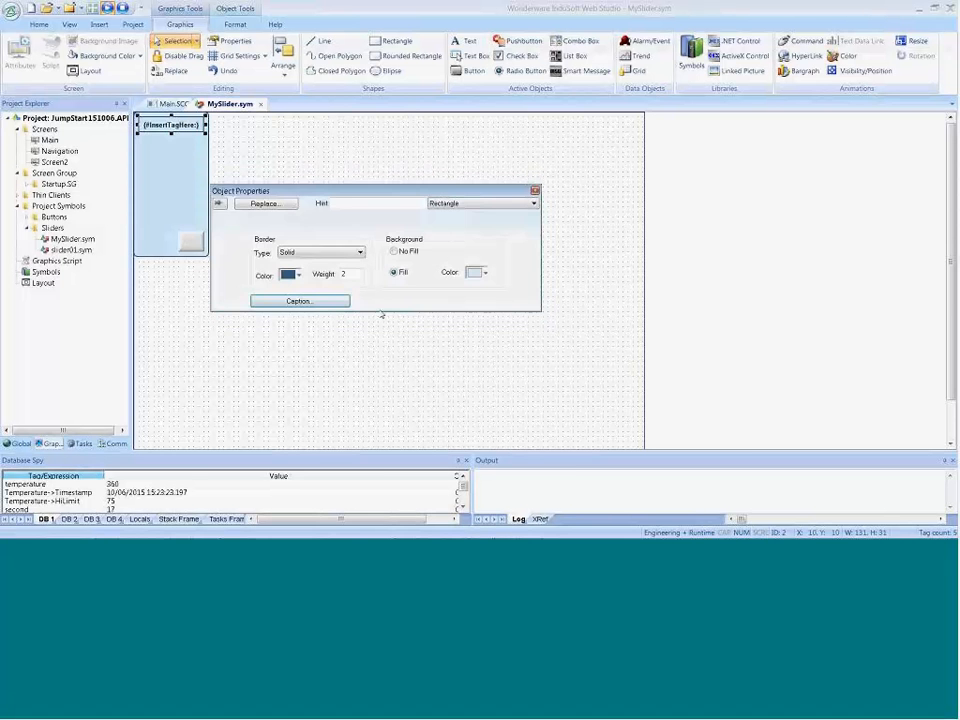
pyautogui.click(345, 355)
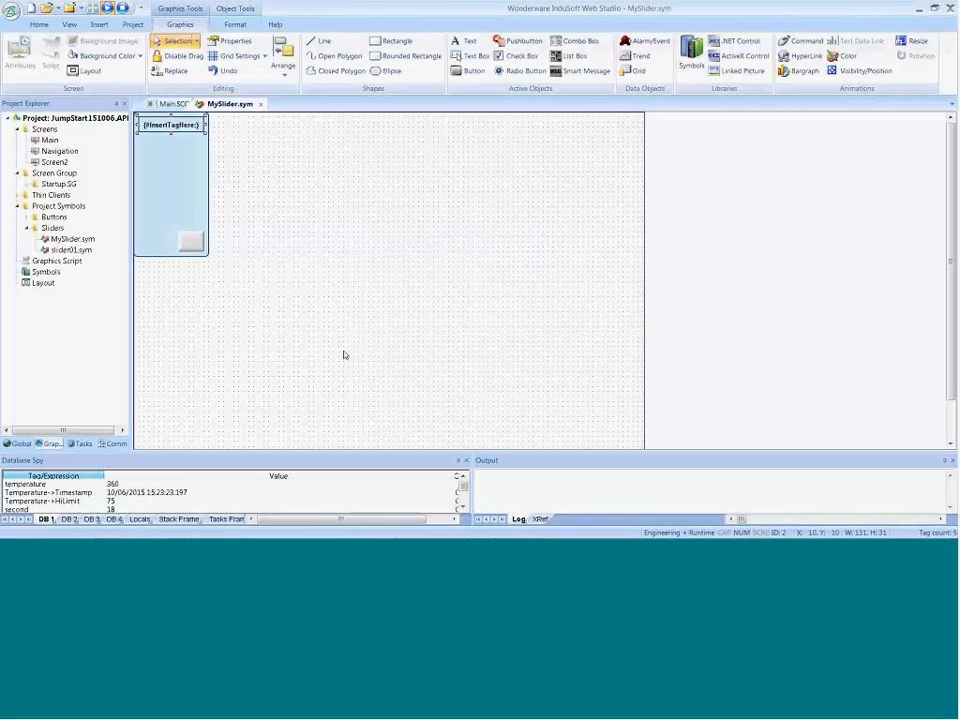
# Step: Change the fill color of MySlider's rounded rectangle background to olive green
pyautogui.rightClick(167, 192)
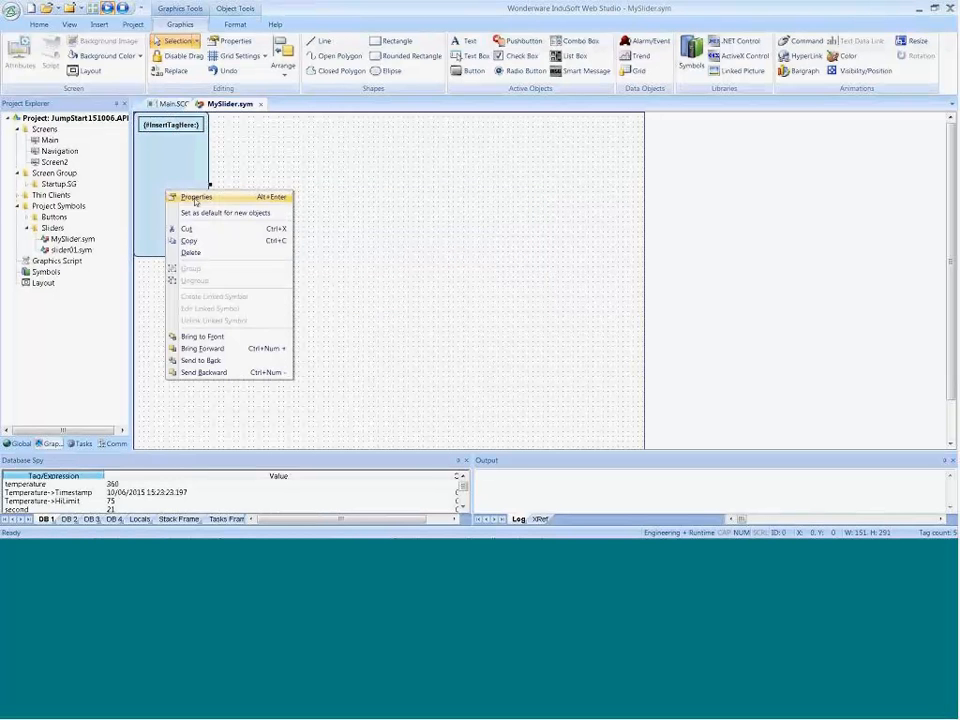
pyautogui.click(196, 198)
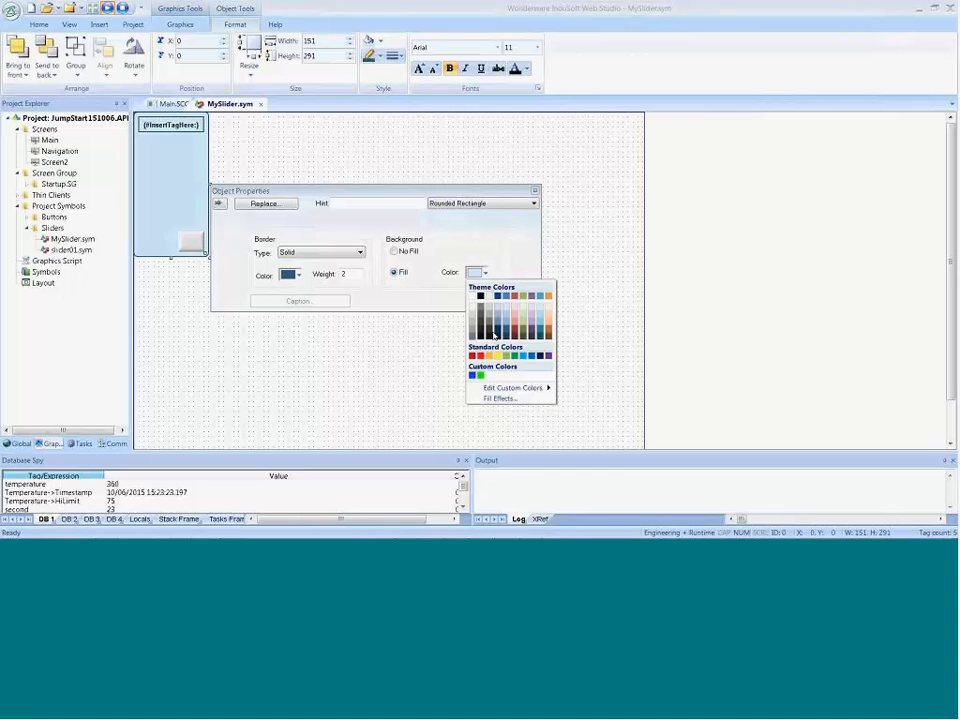
pyautogui.click(522, 326)
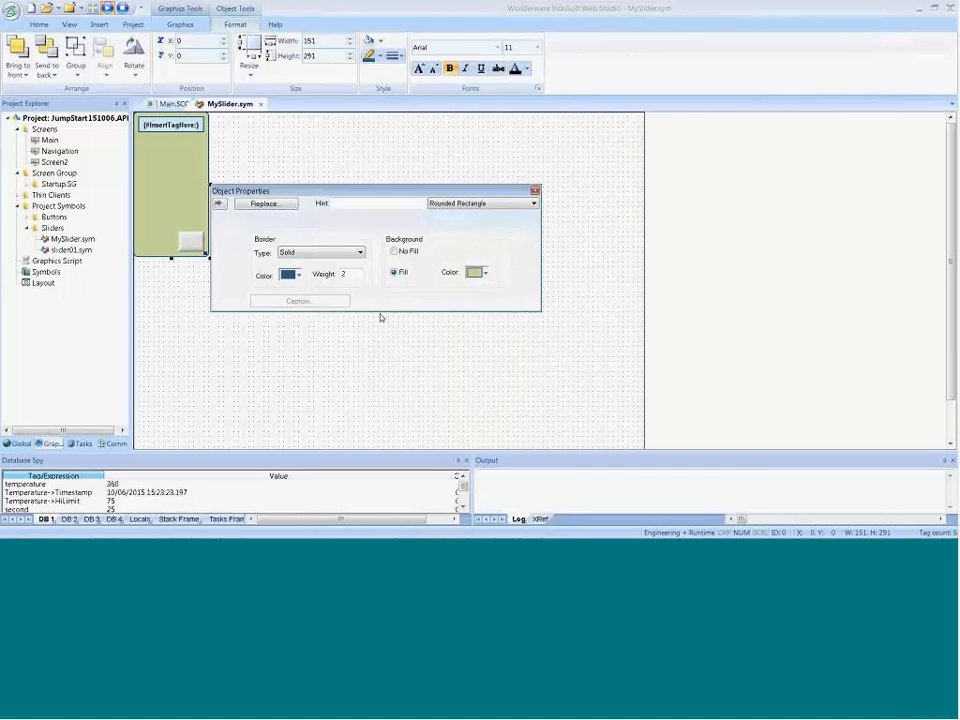
pyautogui.click(376, 363)
# Step: Close the MySlider symbol, saving its changes and acknowledging the linked symbol notice
pyautogui.click(260, 105)
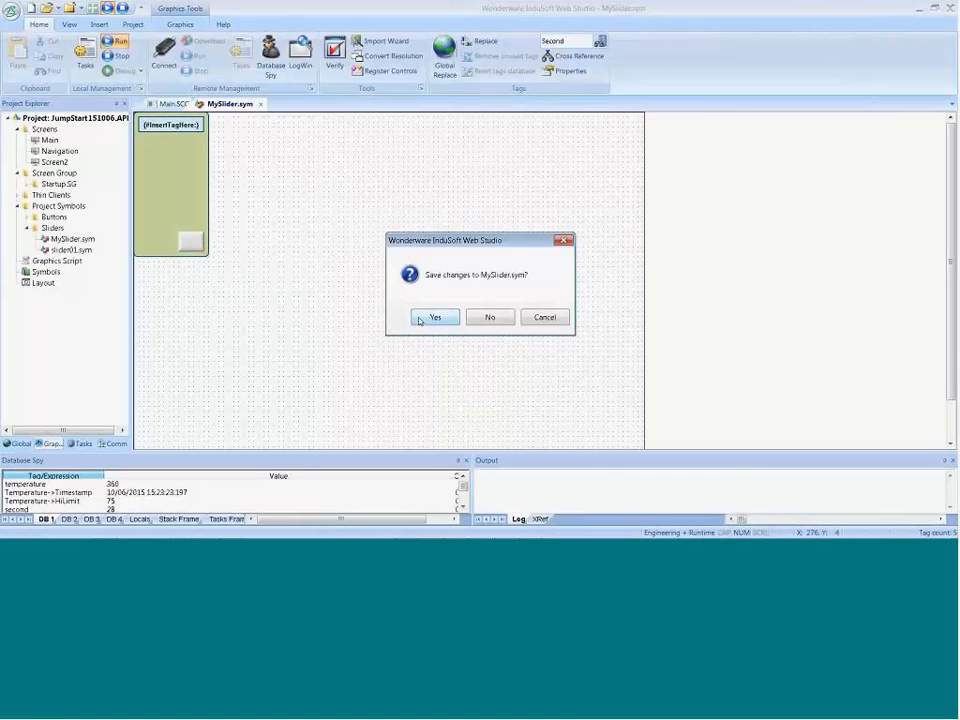
pyautogui.click(437, 315)
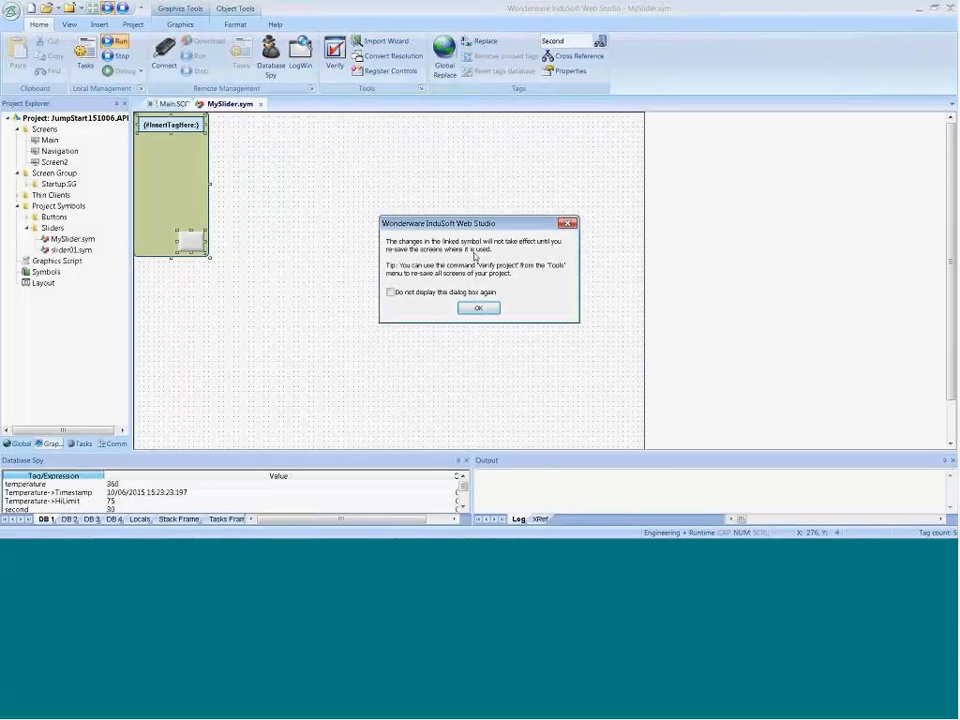
pyautogui.click(476, 309)
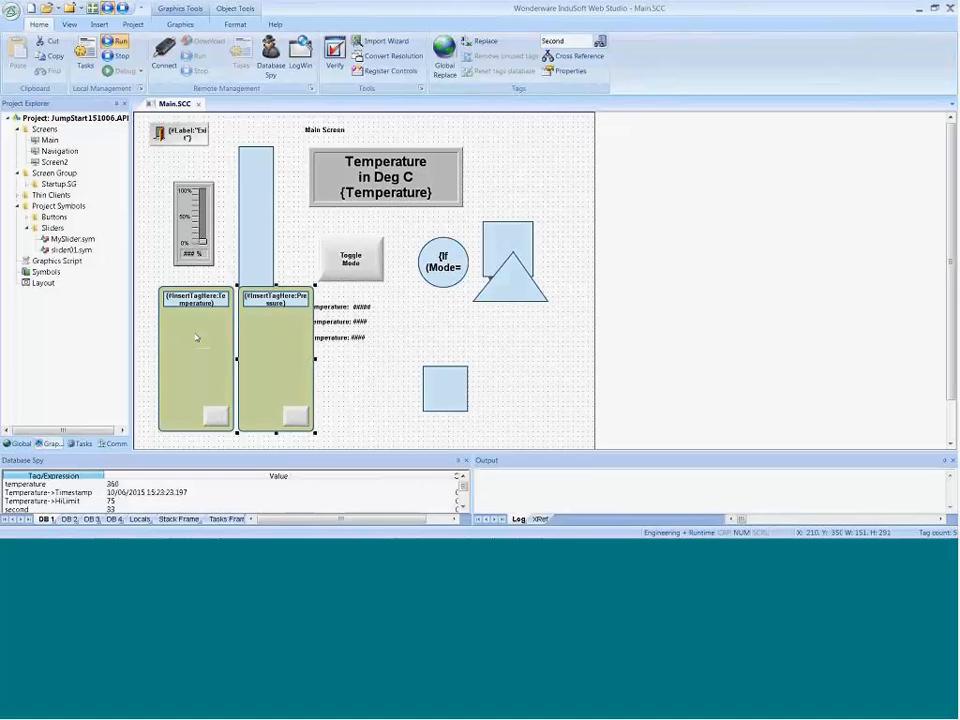
# Step: Run the project, slide Temperature down to about 175 and Pressure up to about 217, and return to the screen editor
pyautogui.click(72, 239)
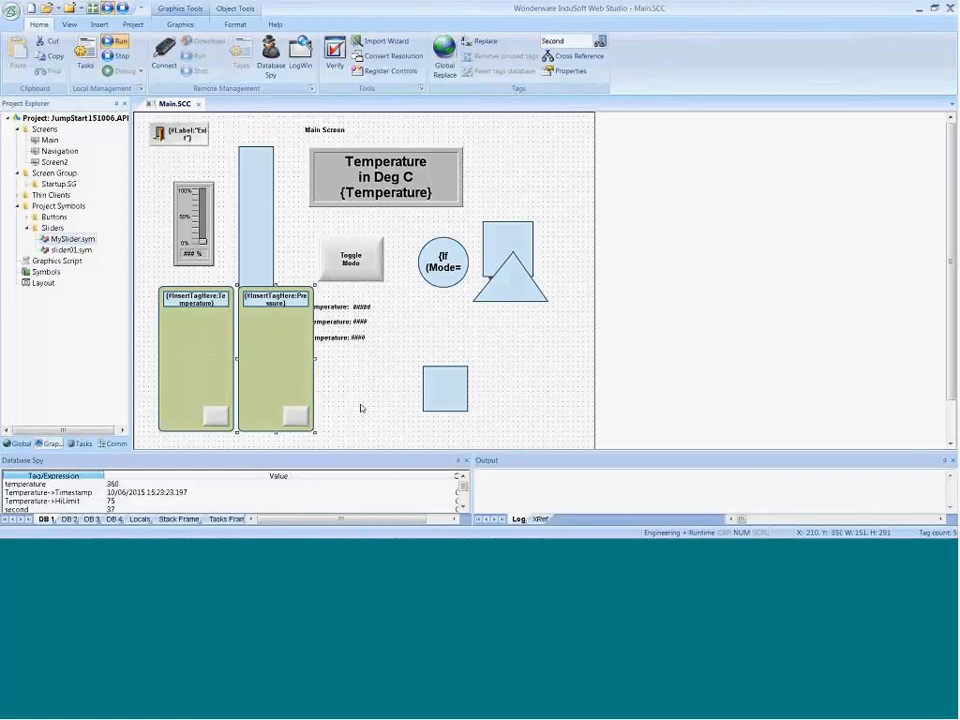
pyautogui.click(117, 42)
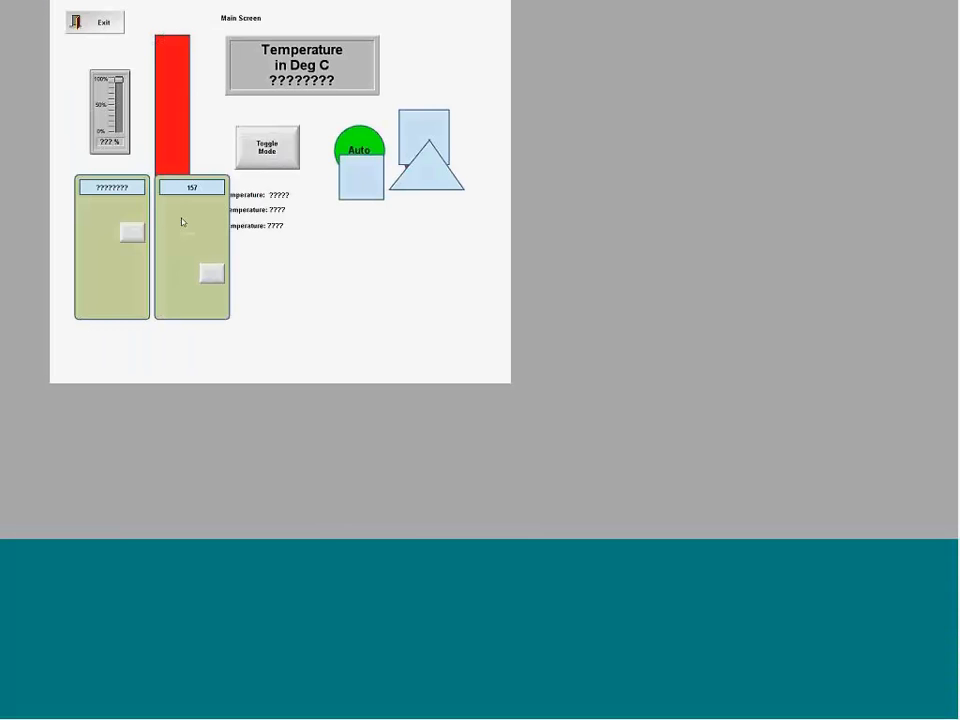
pyautogui.moveTo(126, 234)
pyautogui.mouseDown()
pyautogui.moveTo(128, 269)
pyautogui.moveTo(129, 252)
pyautogui.mouseUp()
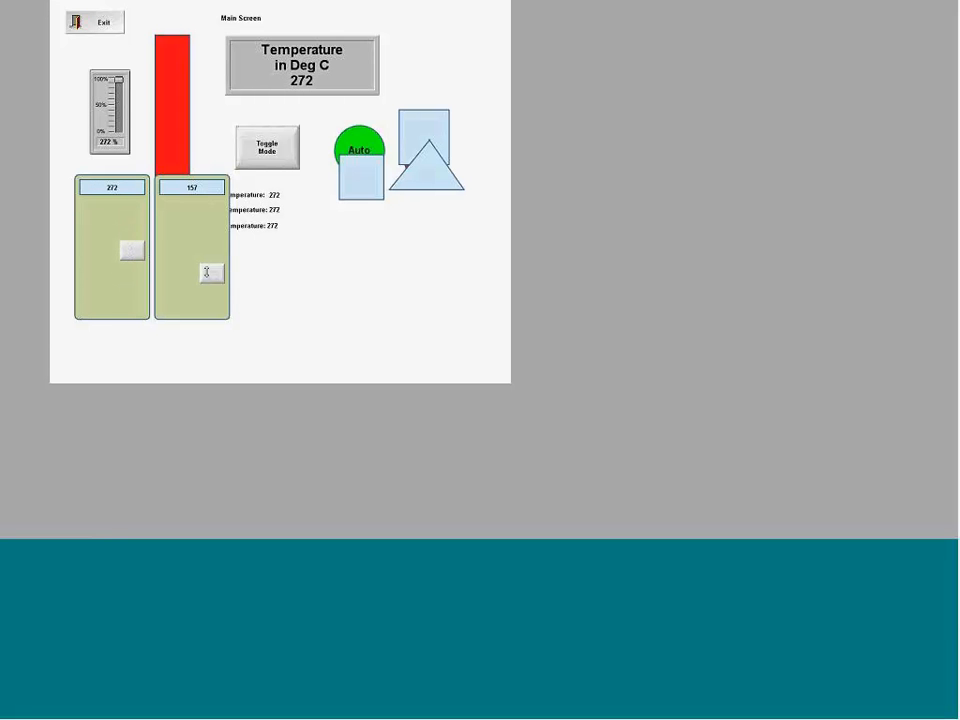
pyautogui.moveTo(210, 272)
pyautogui.mouseDown()
pyautogui.moveTo(208, 245)
pyautogui.moveTo(210, 261)
pyautogui.mouseUp()
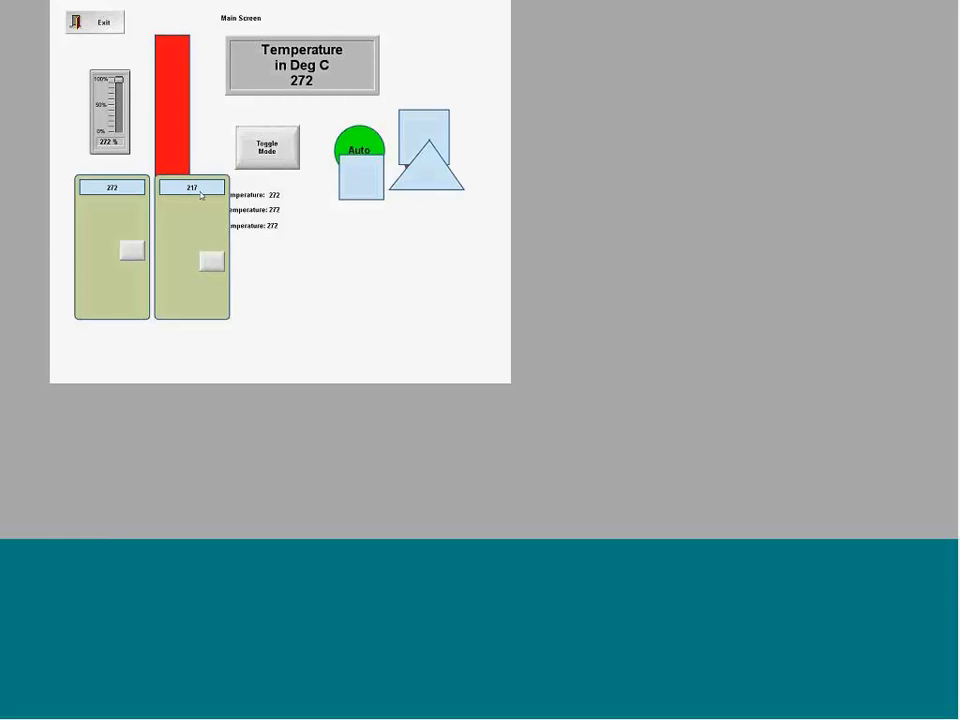
pyautogui.moveTo(127, 250); pyautogui.dragTo(128, 268)
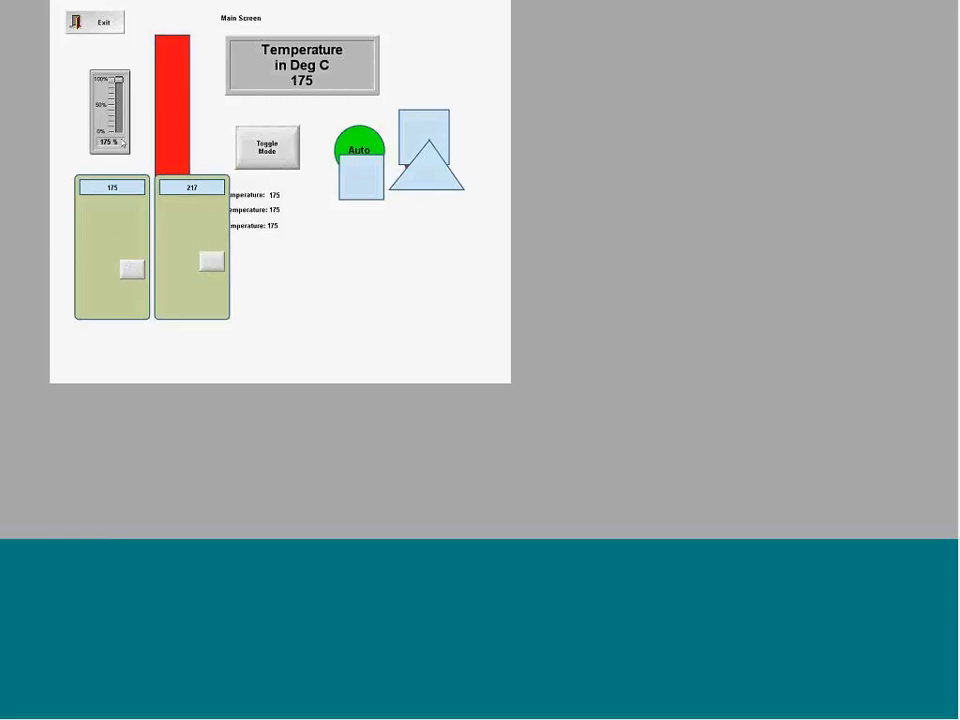
pyautogui.hotkey('alt', 'Tab')
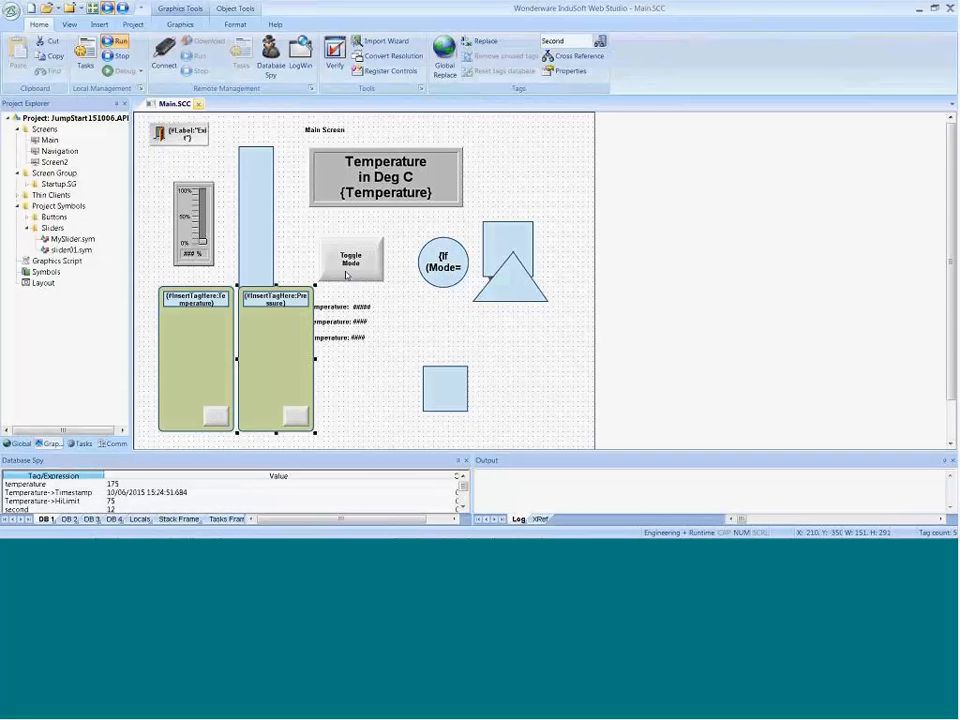
# Step: Close the Main screen and expand the Thin Clients folder in the project
pyautogui.click(326, 302)
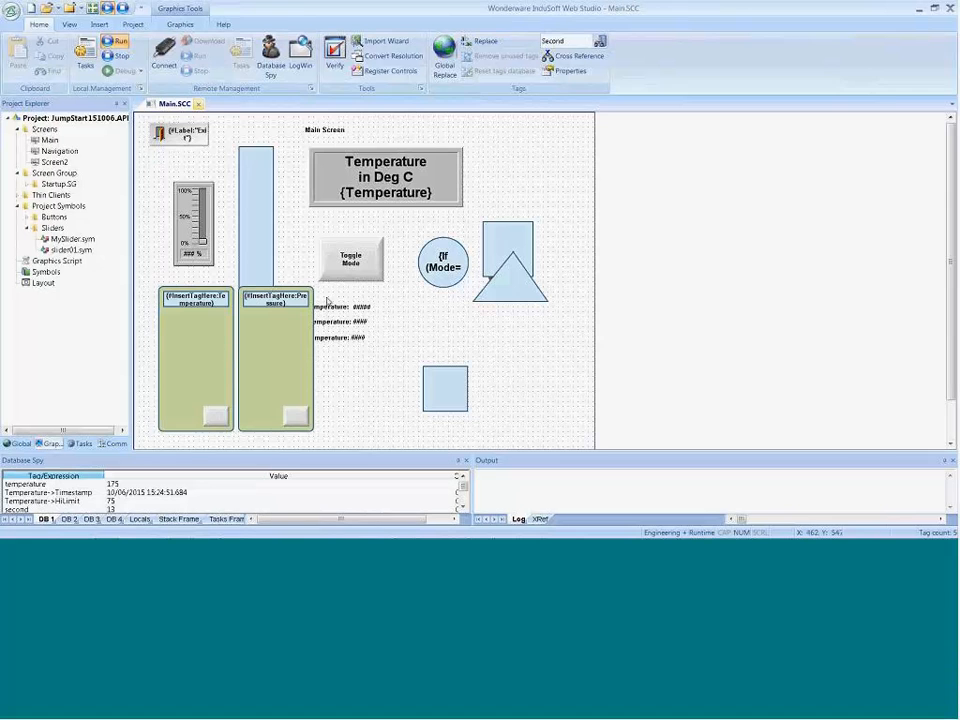
pyautogui.click(198, 104)
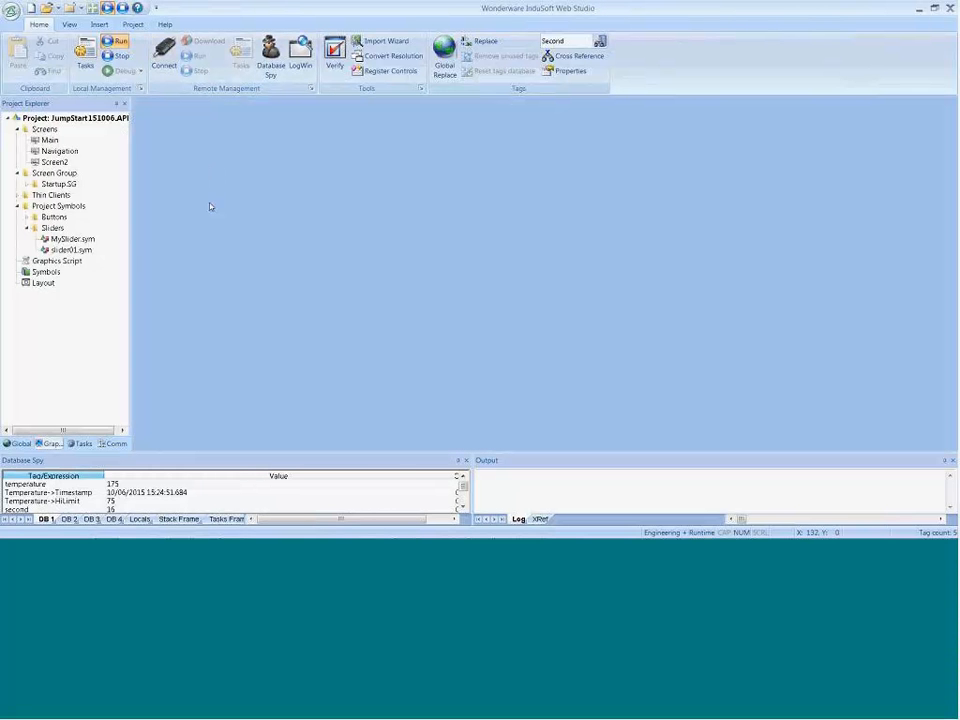
pyautogui.doubleClick(50, 196)
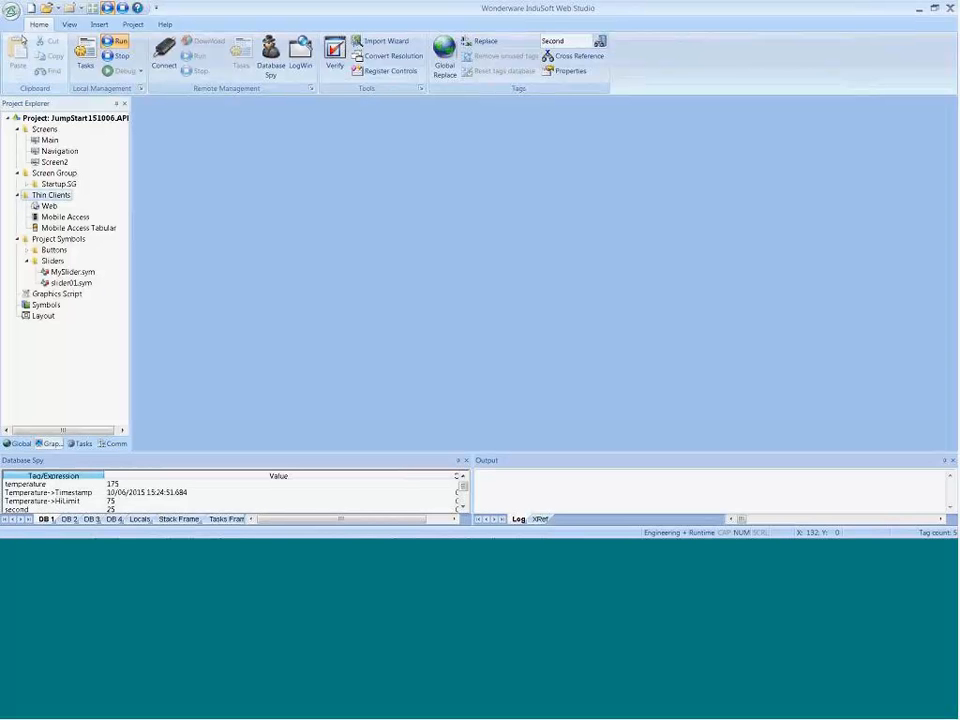
# Step: Publish the project's screens for thin clients, enabling the TCP/IP Server module and acknowledging the web security notice
pyautogui.click(11, 11)
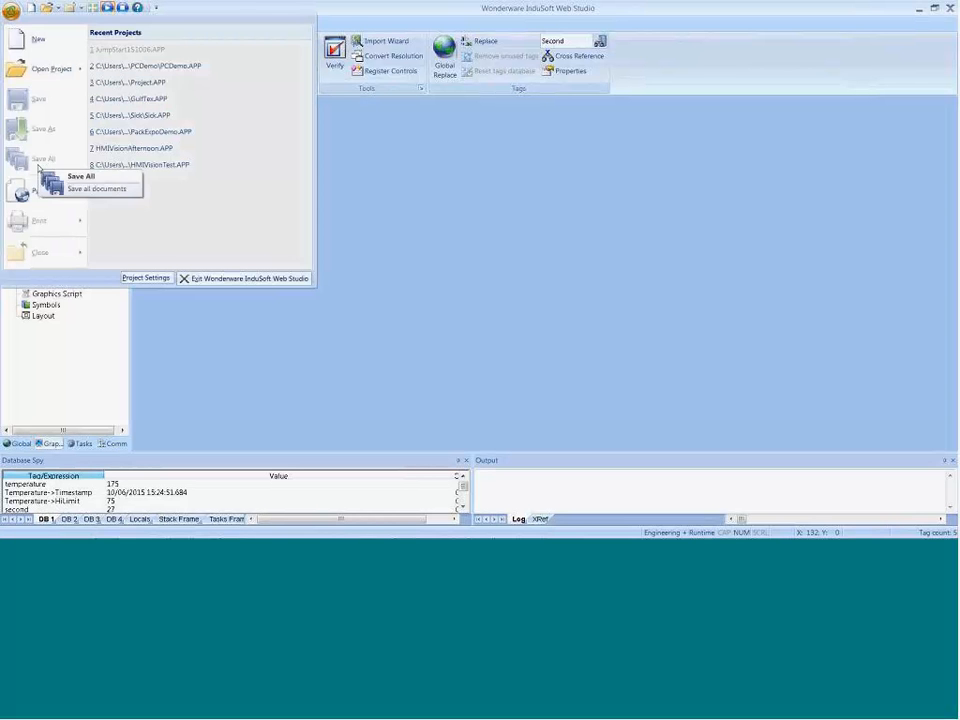
pyautogui.moveTo(37, 190)
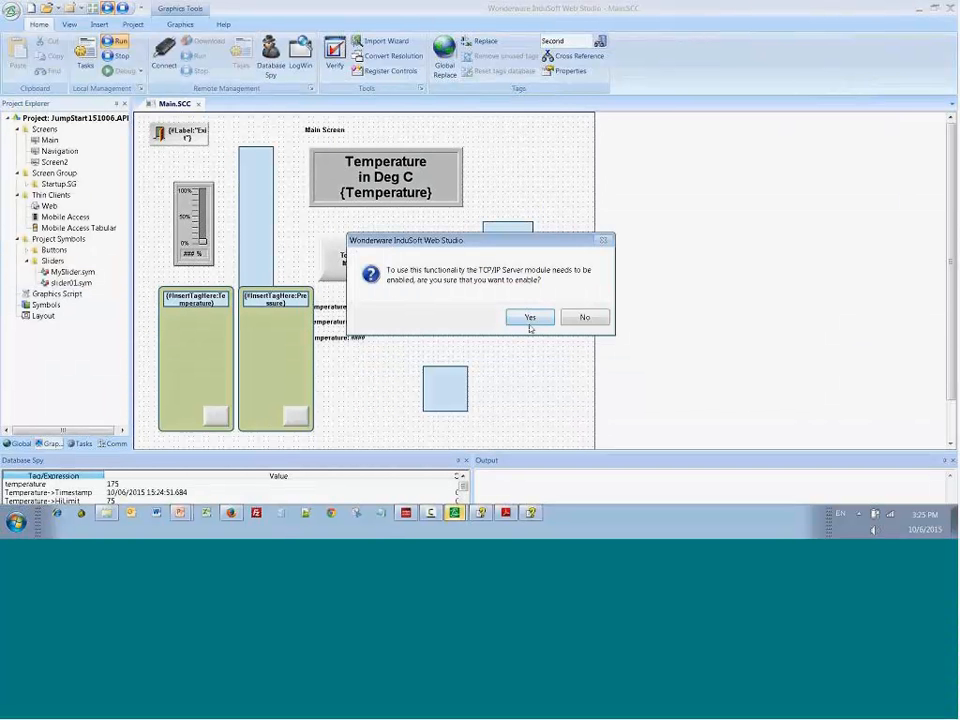
pyautogui.click(529, 317)
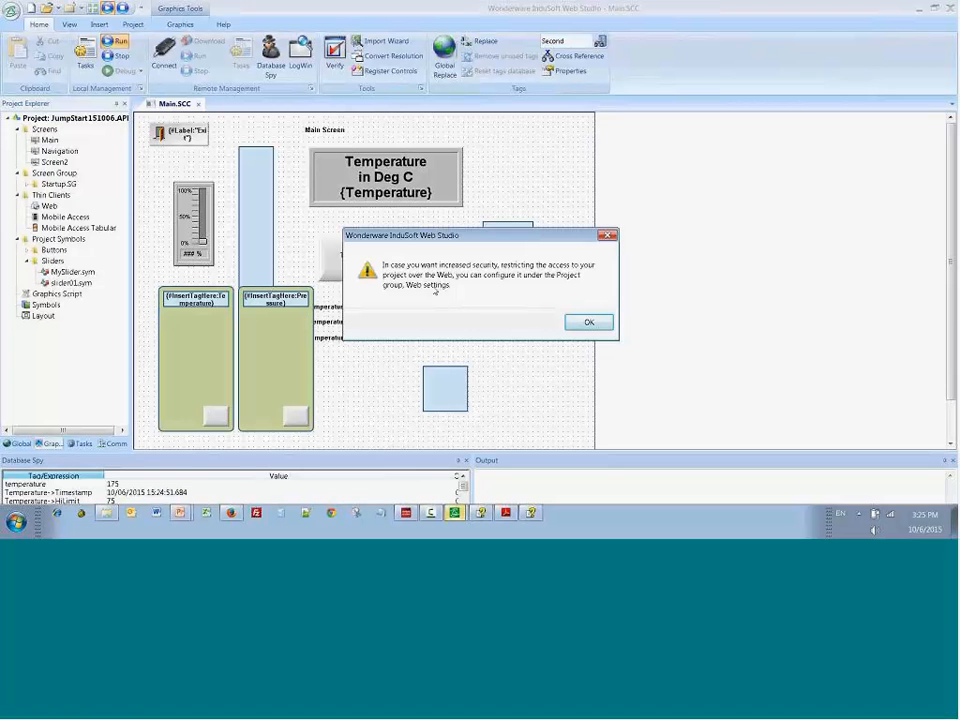
pyautogui.click(586, 323)
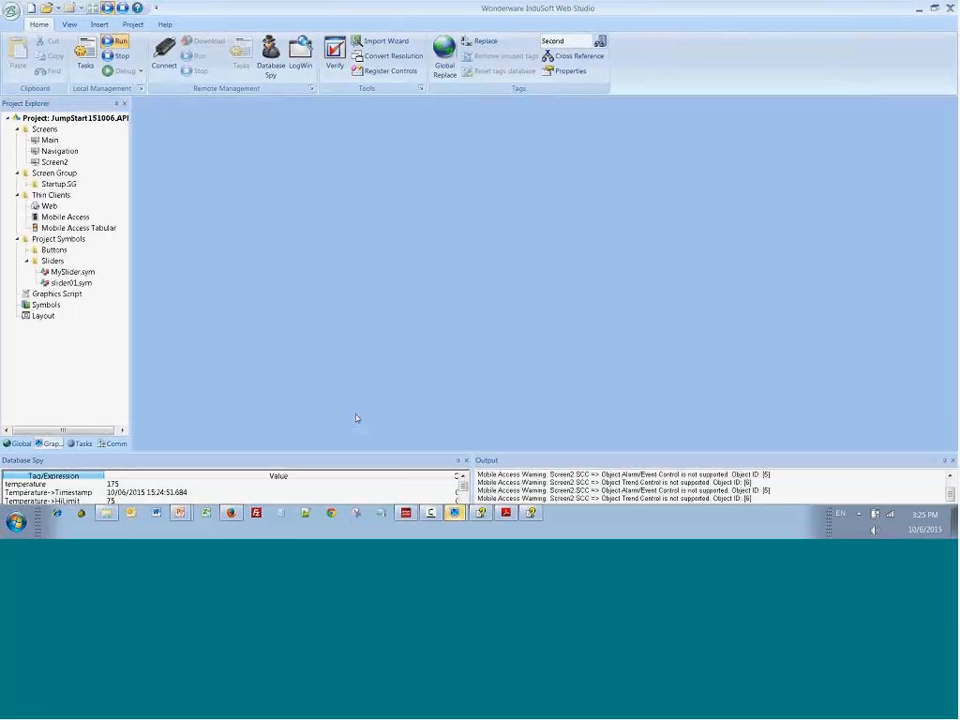
# Step: Enlarge the Output pane to read the Mobile Access warnings, and shrink it back
pyautogui.moveTo(549, 453); pyautogui.dragTo(545, 392)
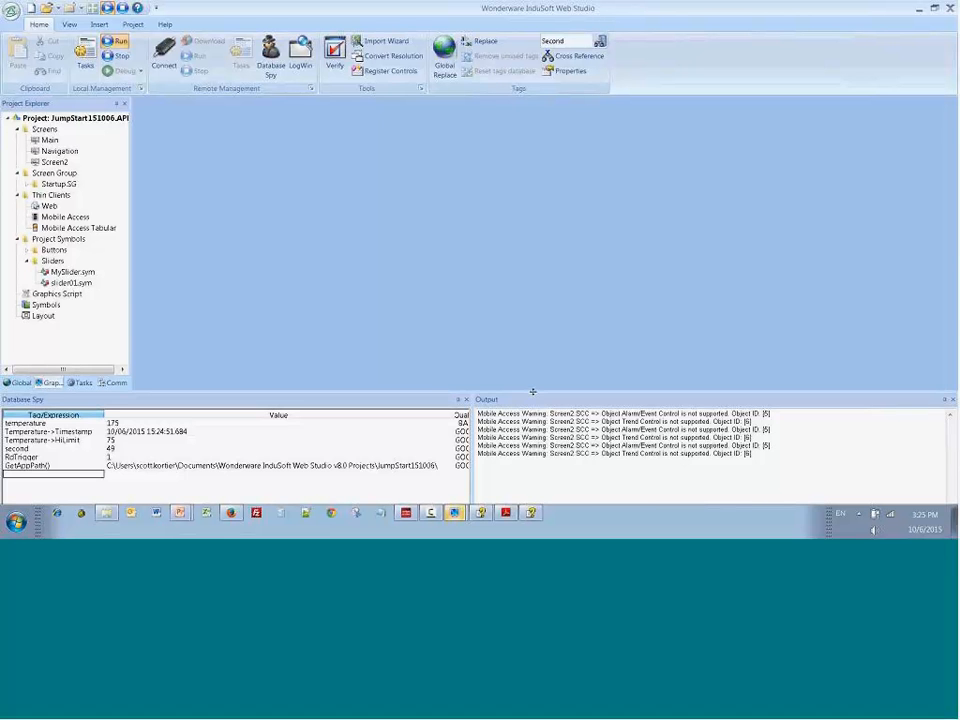
pyautogui.moveTo(532, 391); pyautogui.dragTo(490, 440)
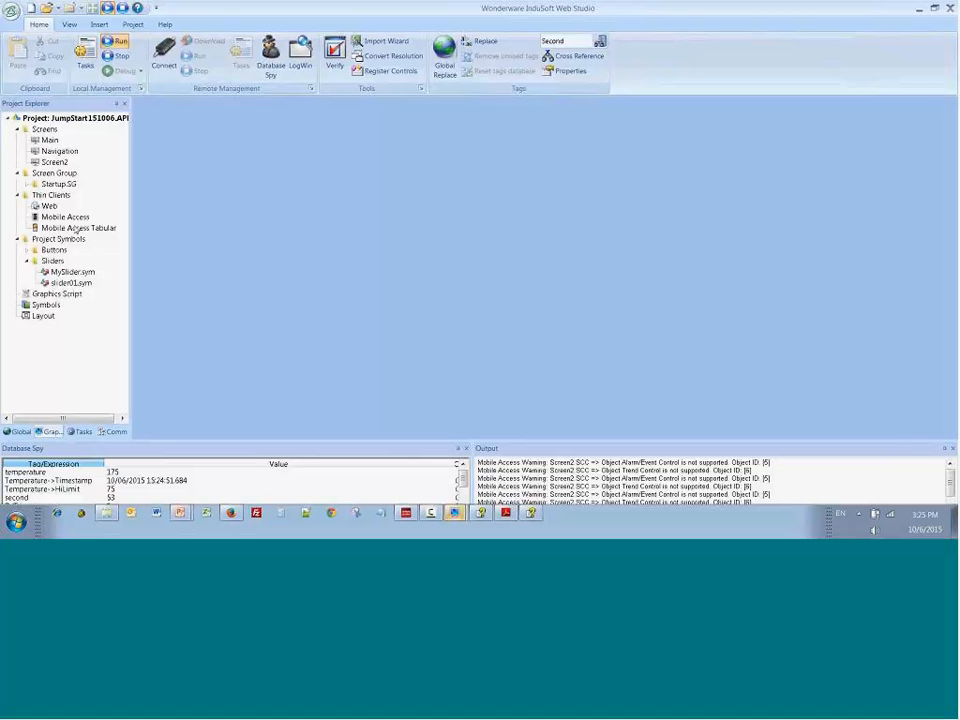
# Step: Open the Mobile Access configuration and add the Temperature tag to the trend and process values
pyautogui.click(62, 219)
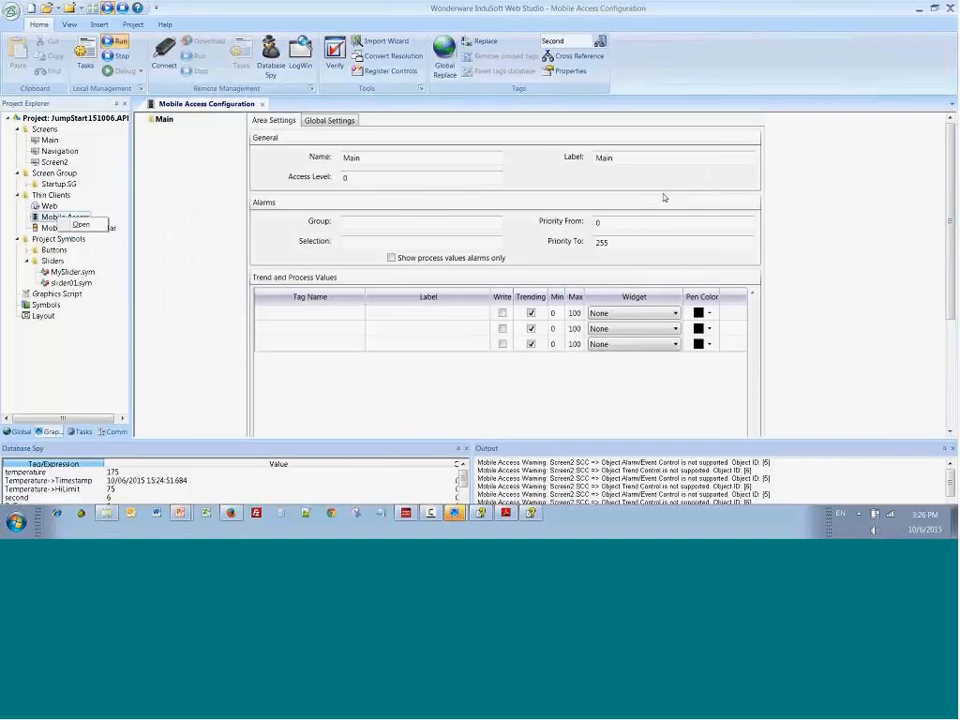
pyautogui.click(337, 316)
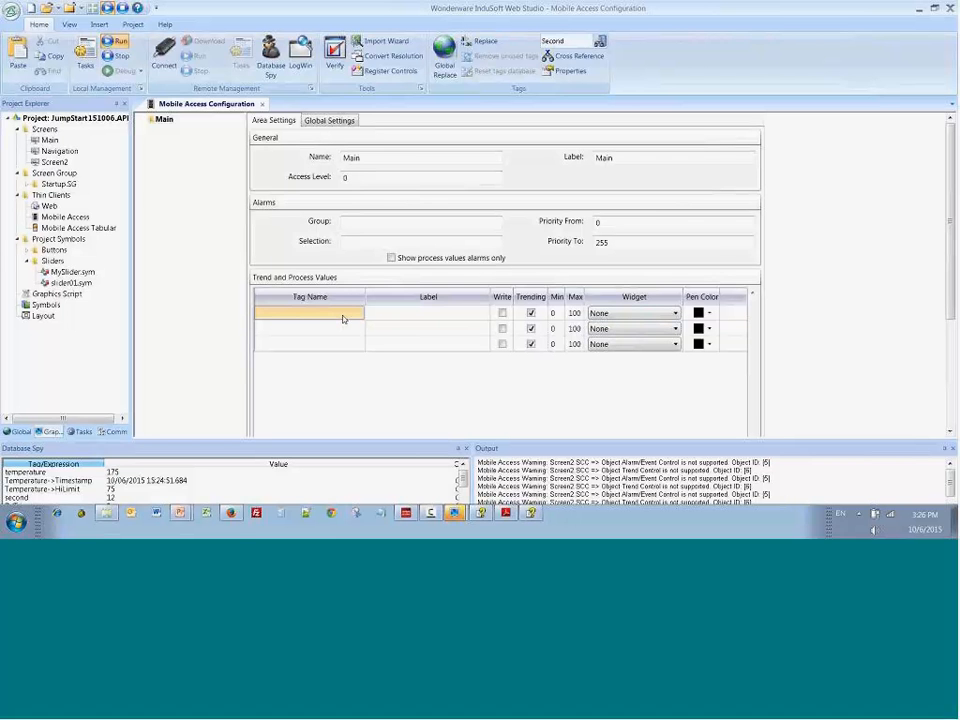
pyautogui.doubleClick(340, 314)
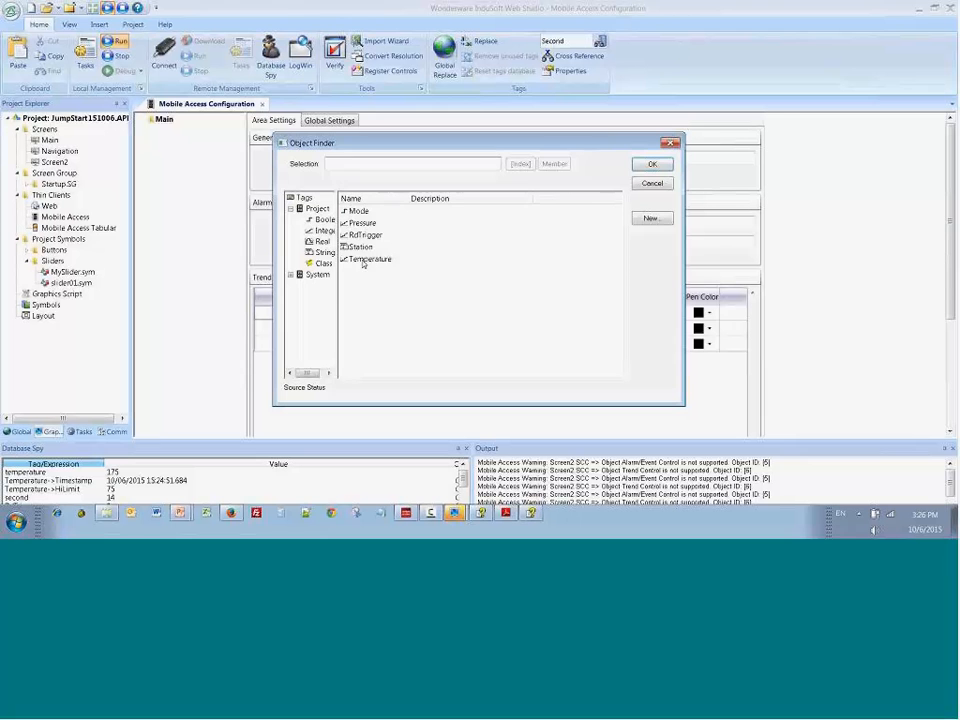
pyautogui.click(367, 259)
pyautogui.click(652, 164)
# Step: Label the Temperature entry "Deg C", allow writing to it and assign it a Circular Gauge widget
pyautogui.click(454, 318)
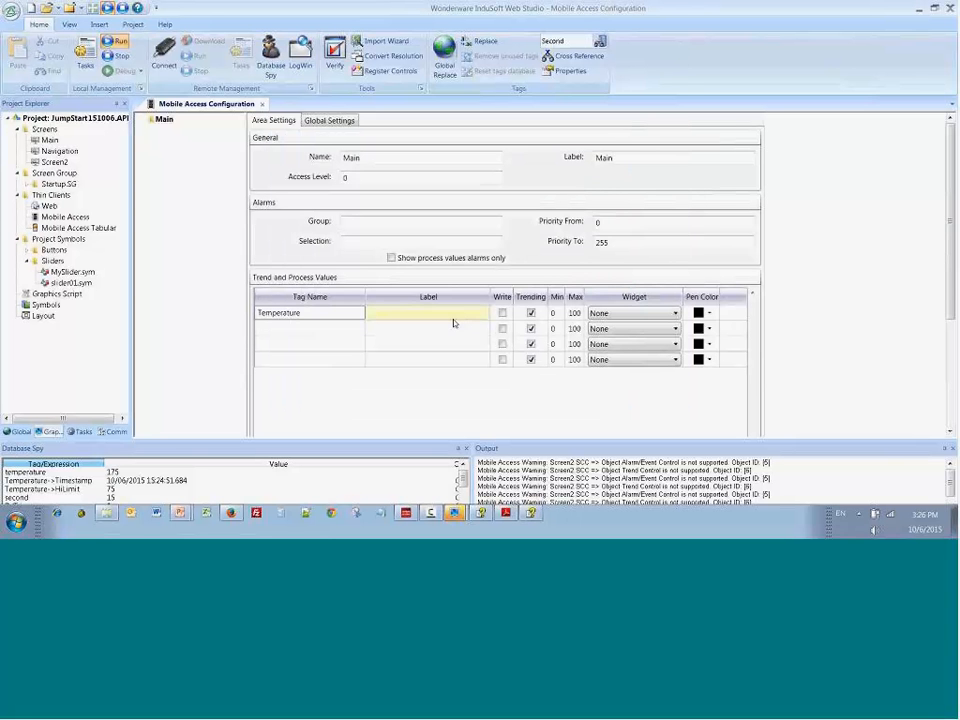
pyautogui.write('Deg')
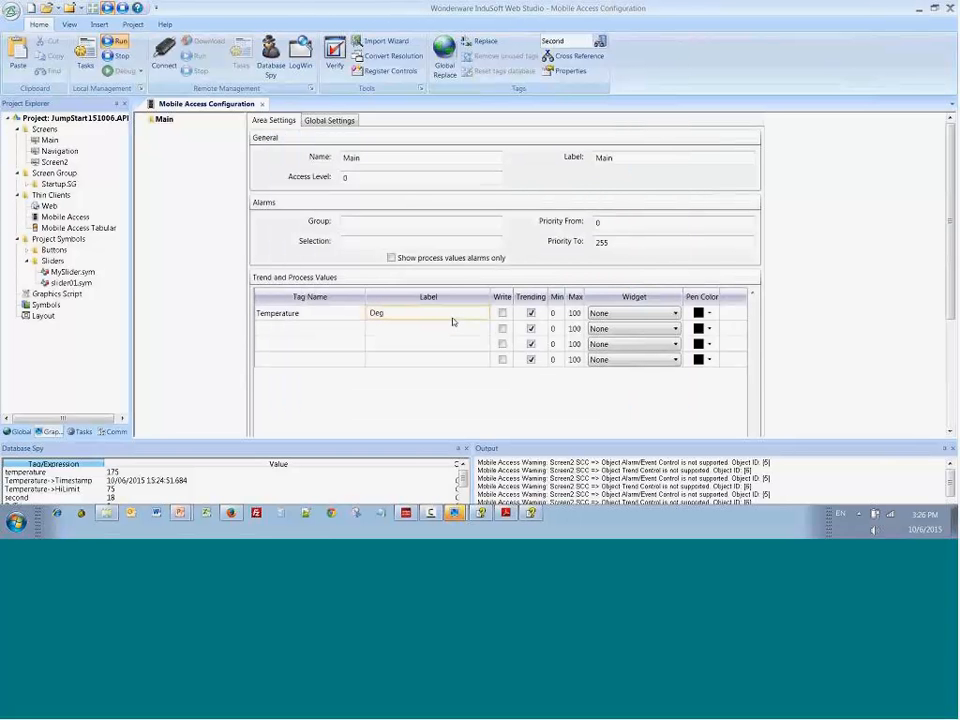
pyautogui.write(' C')
pyautogui.click(502, 313)
pyautogui.click(634, 313)
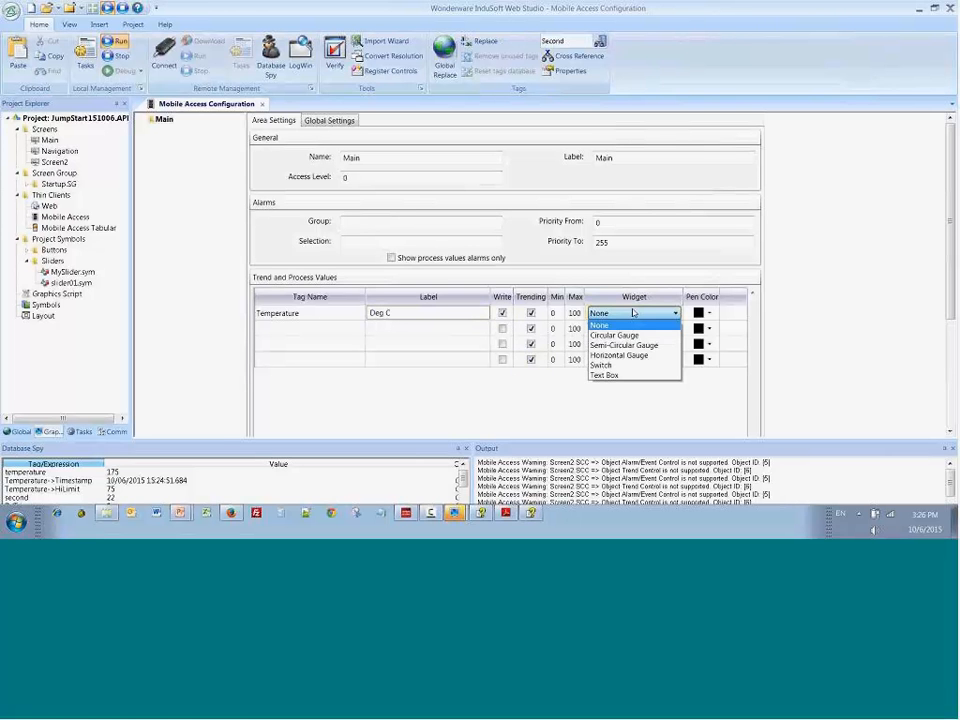
pyautogui.click(632, 336)
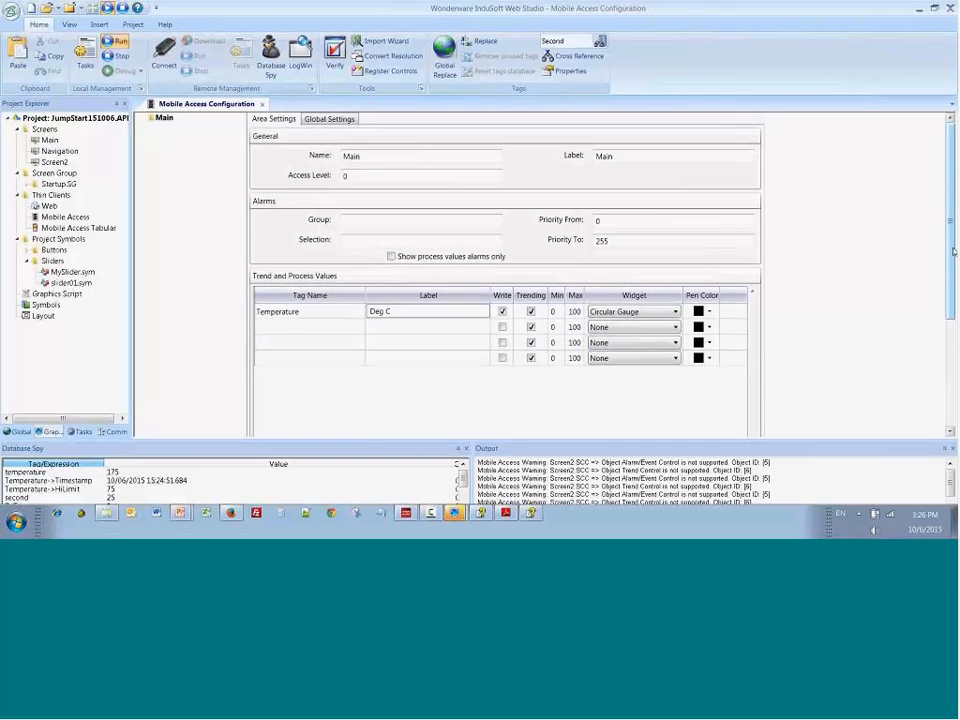
# Step: Add the main screen to the Mobile Access screens list with the label "Test"
pyautogui.scroll(-5, 323, 438)
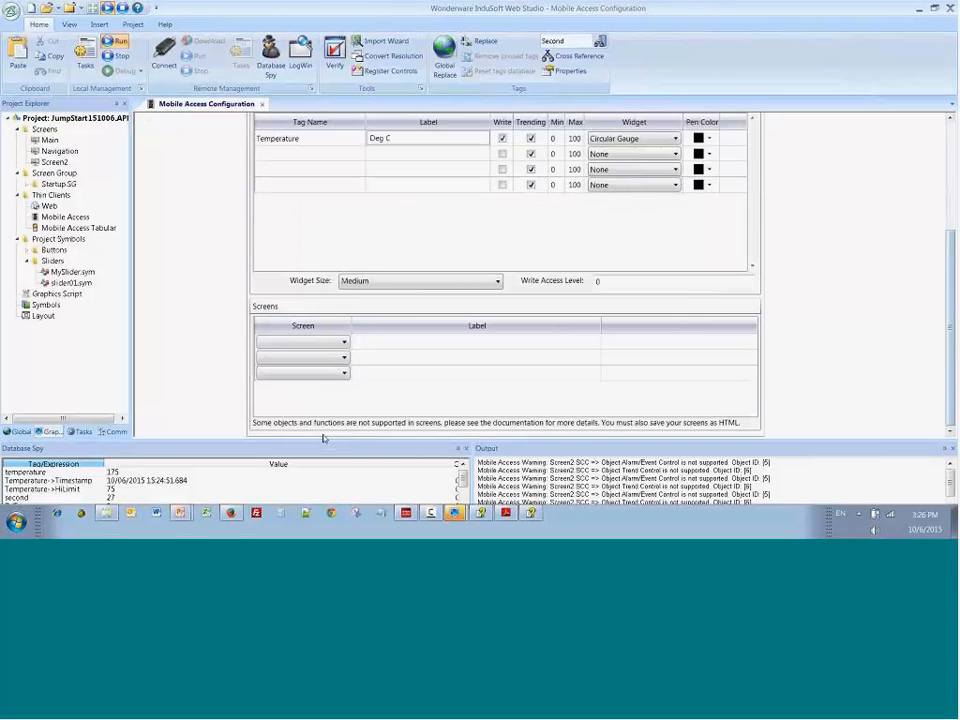
pyautogui.click(343, 342)
pyautogui.click(277, 356)
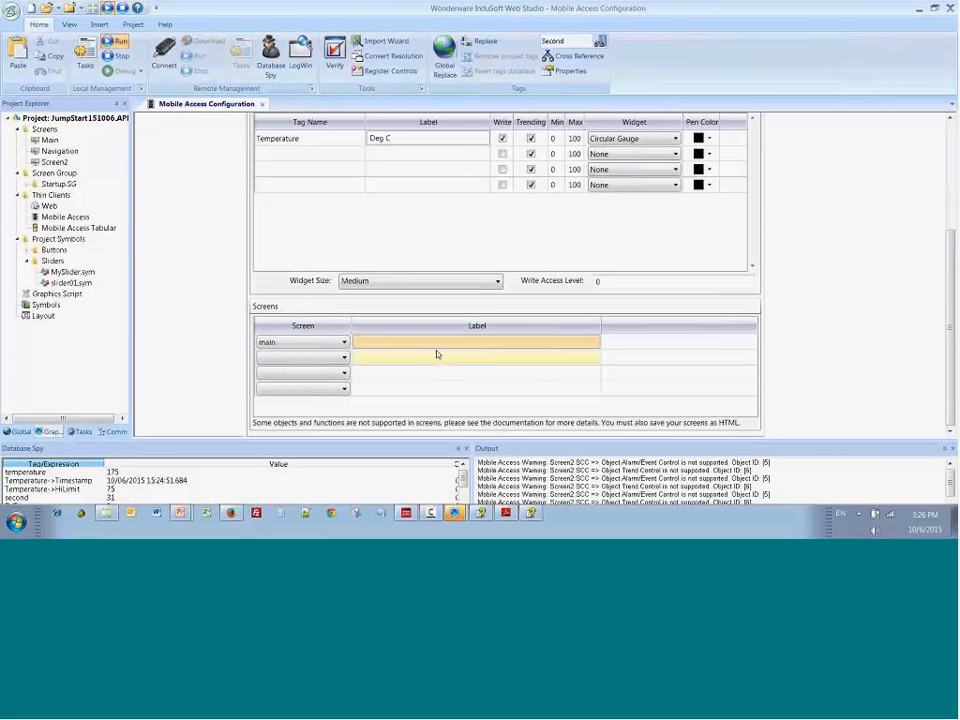
pyautogui.write('Test')
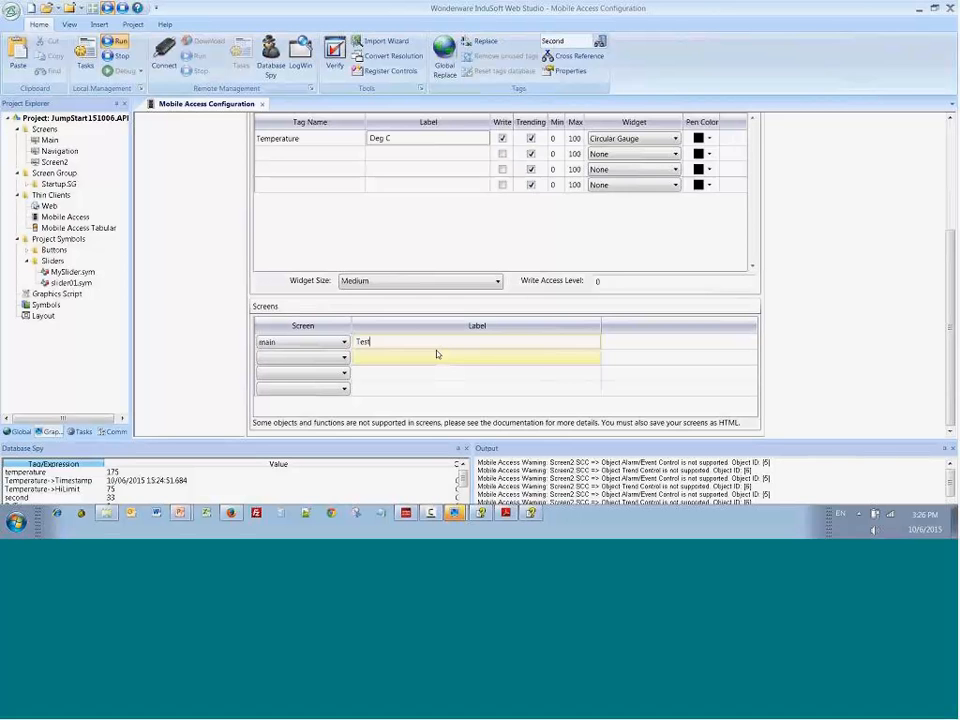
pyautogui.press('Return')
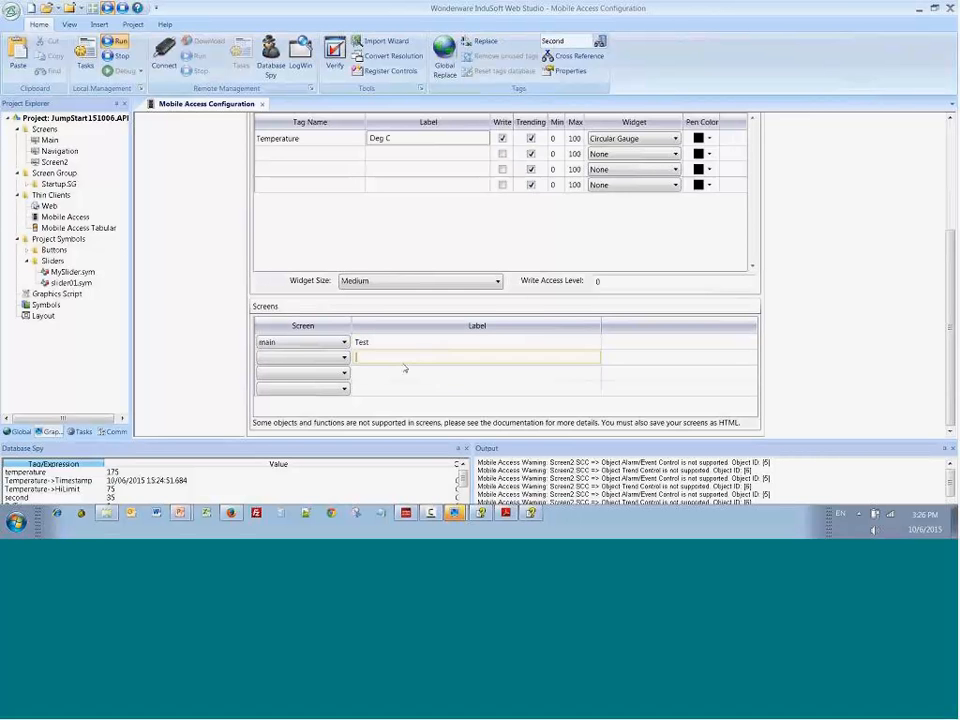
# Step: Close the Mobile Access configuration, saving its changes and acknowledging the remote access security notice
pyautogui.scroll(1, 320, 340)
pyautogui.scroll(2, 320, 340)
pyautogui.click(262, 104)
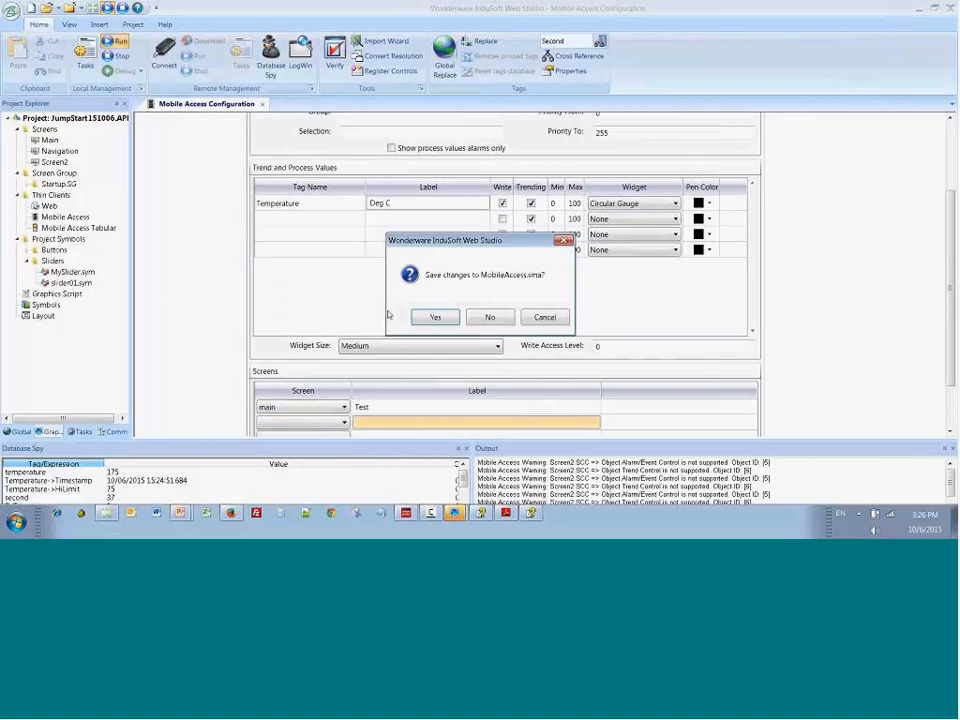
pyautogui.click(437, 318)
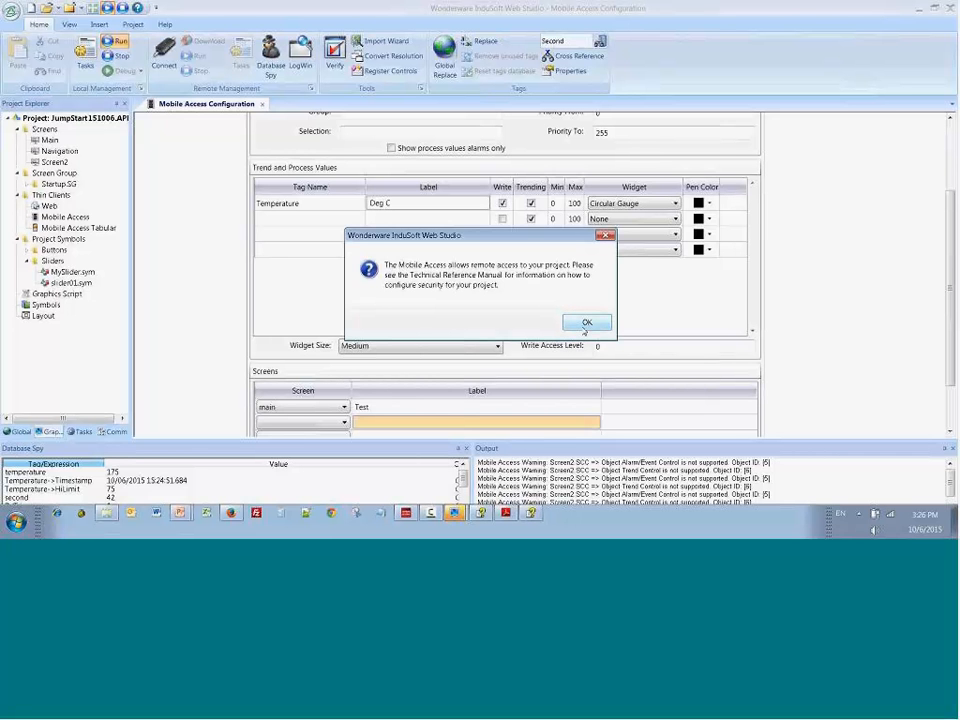
pyautogui.click(586, 323)
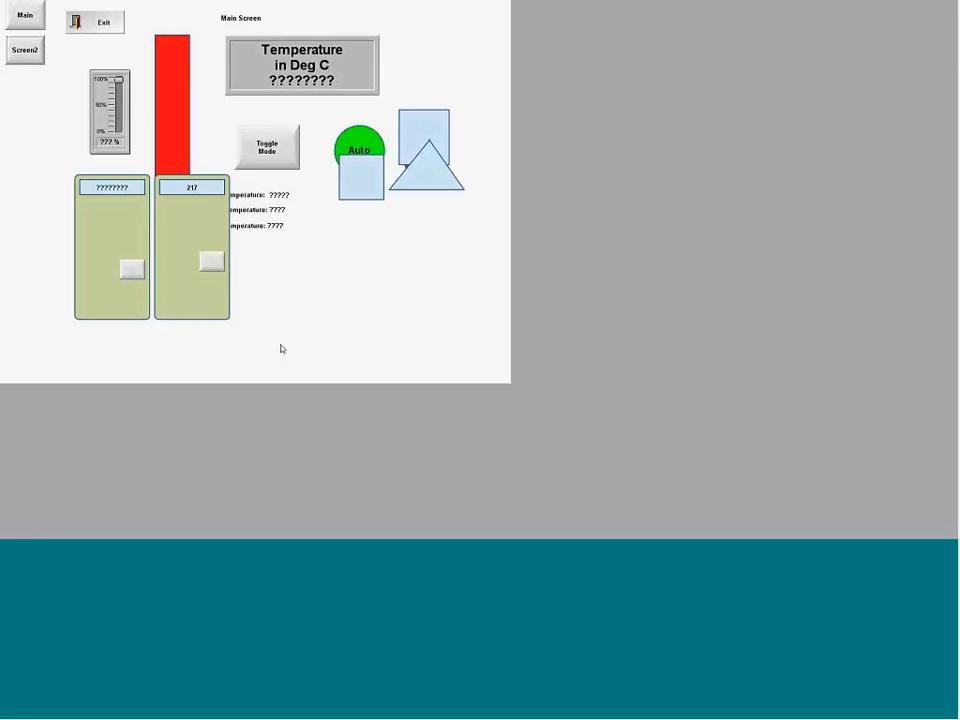
# Step: Switch to Chrome and try to open the project's Mobile Access page at 127.0.0.1/ma
pyautogui.press('super')
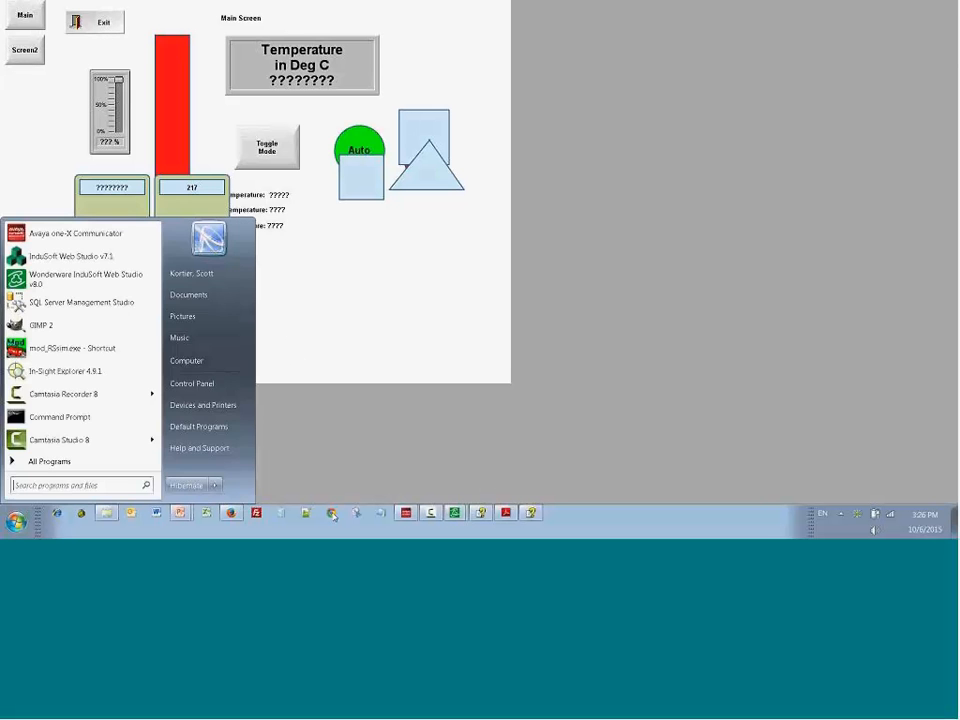
pyautogui.click(333, 513)
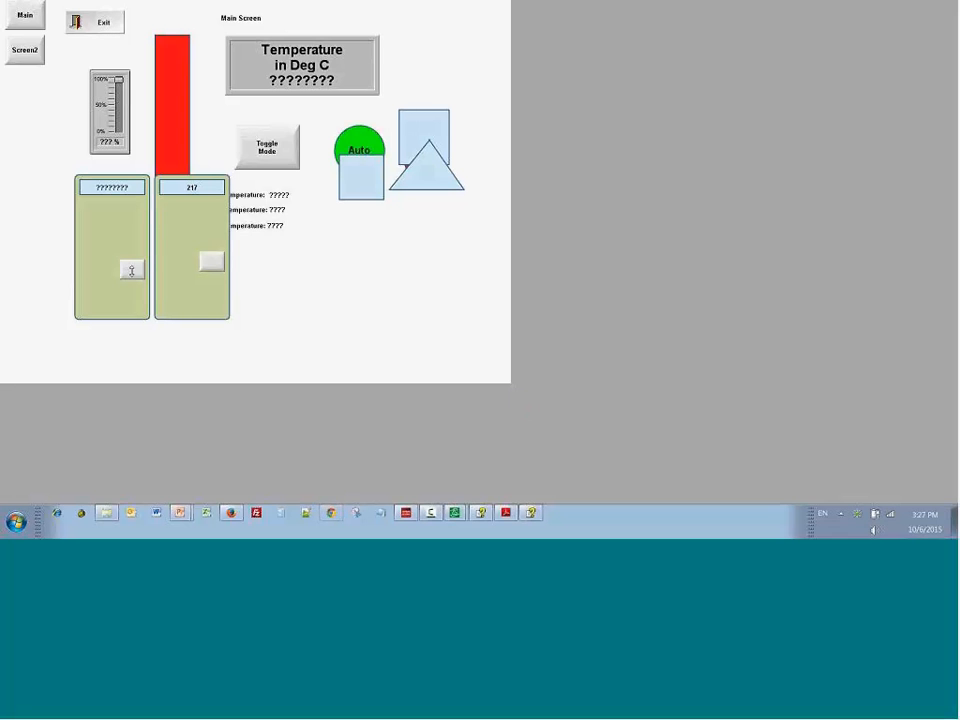
pyautogui.hotkey('alt', 'Tab')
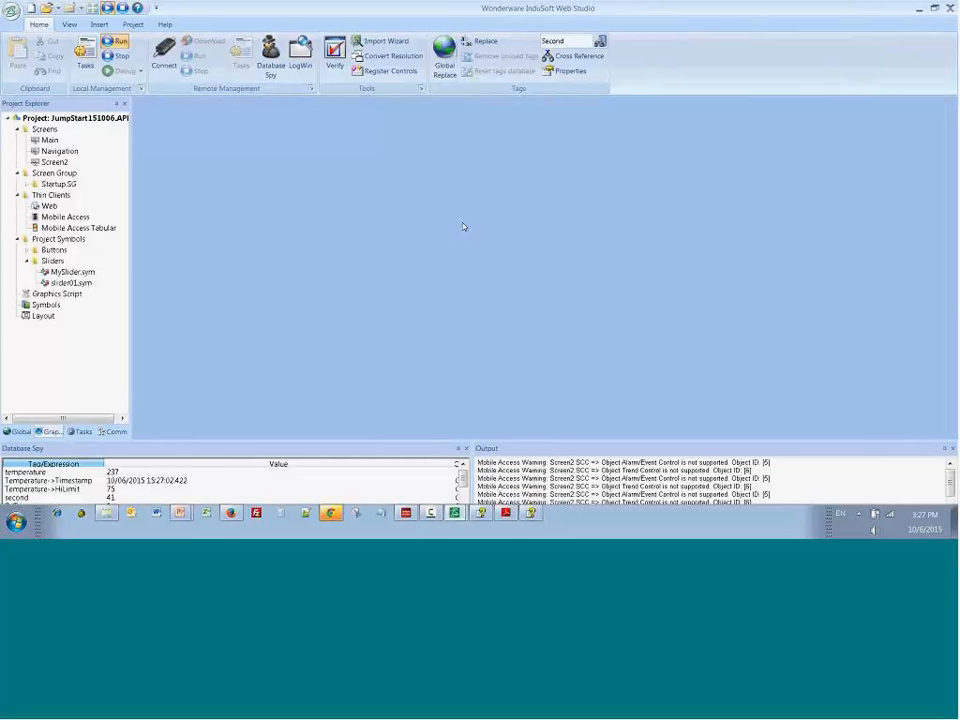
pyautogui.click(332, 514)
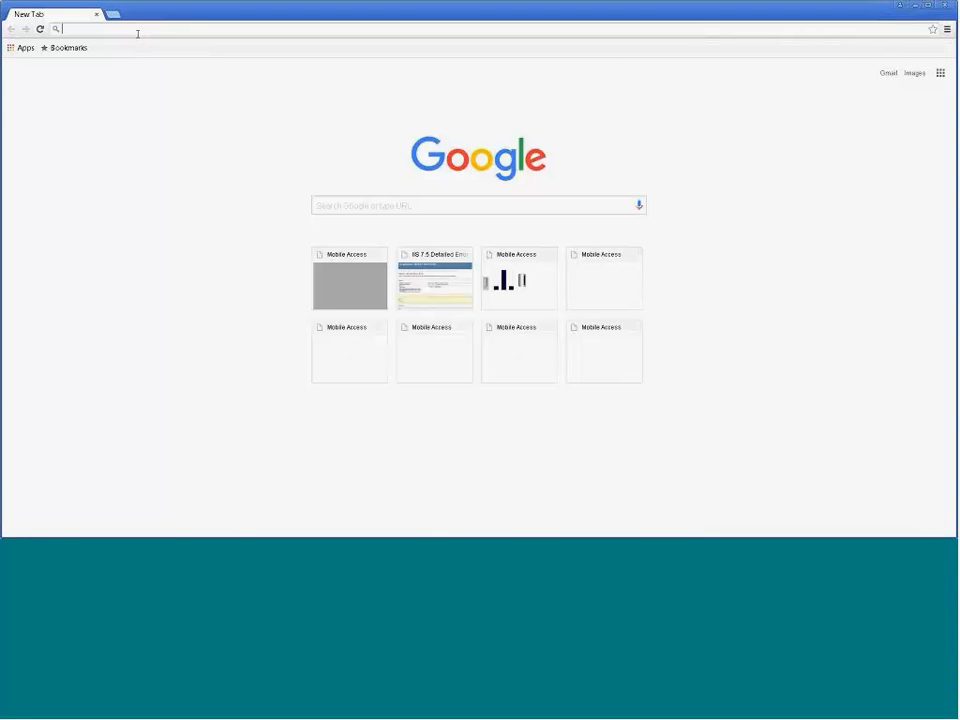
pyautogui.write('12')
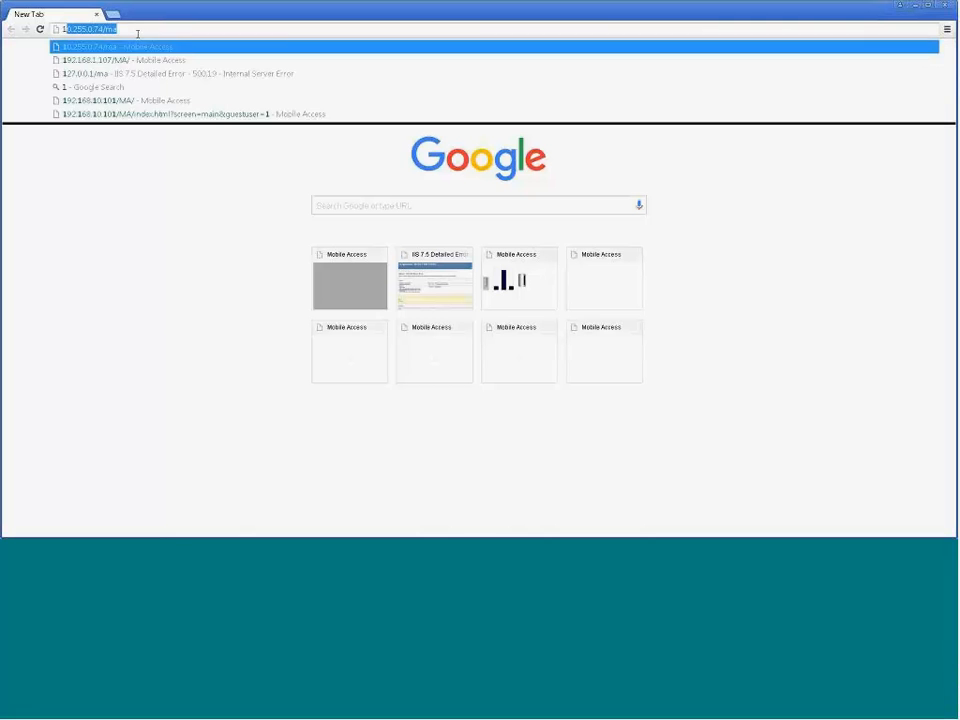
pyautogui.write('0')
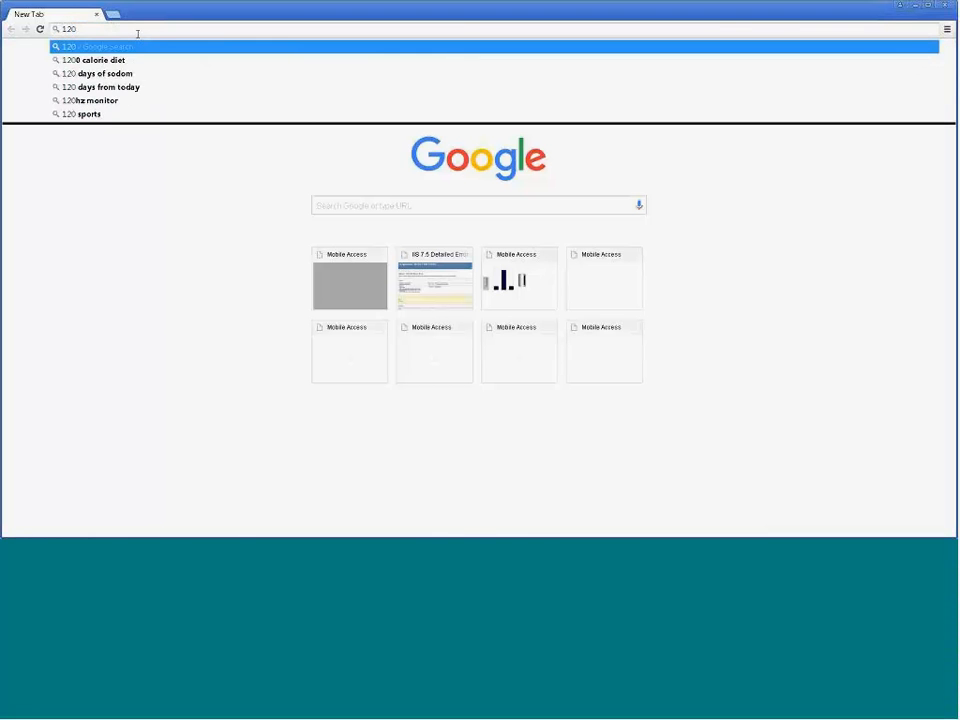
pyautogui.press('BackSpace')
pyautogui.write('7.0.0.1/ma')
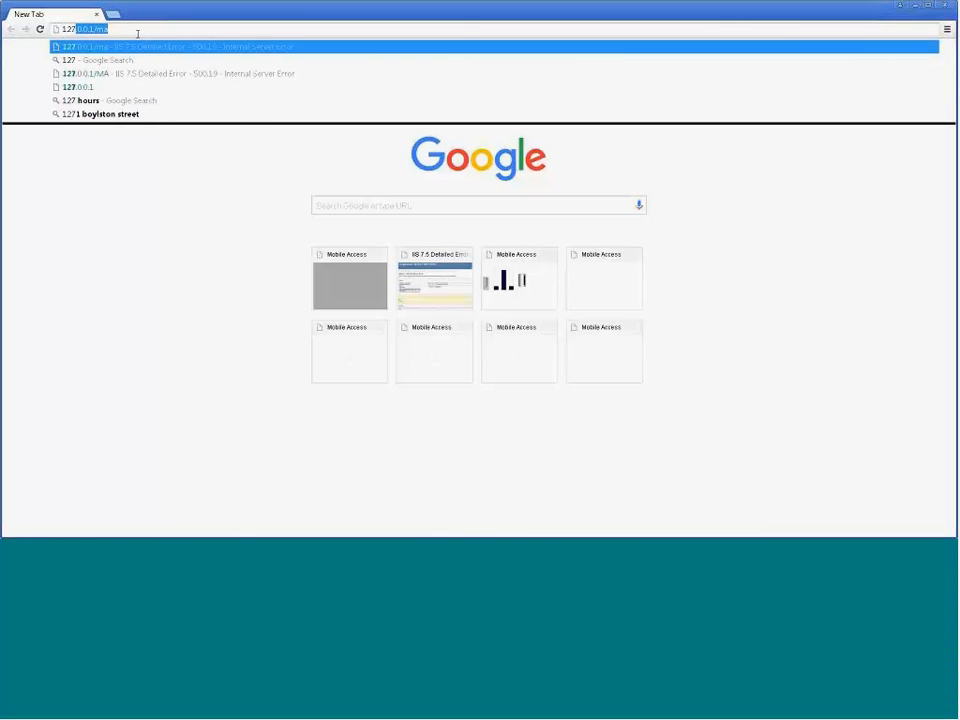
pyautogui.press('Right')
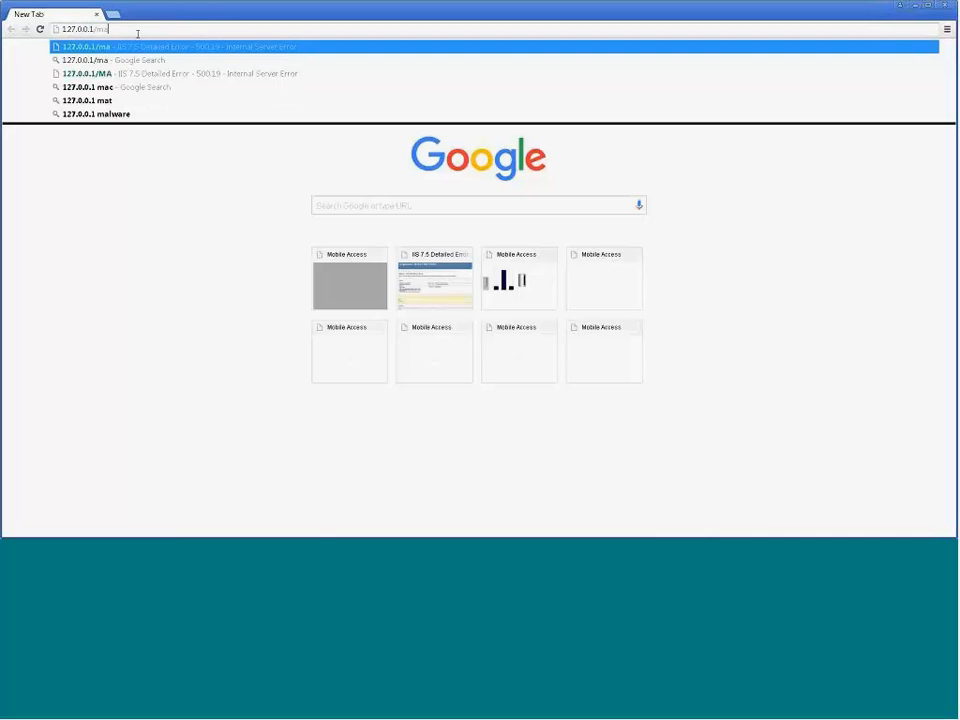
pyautogui.press('Return')
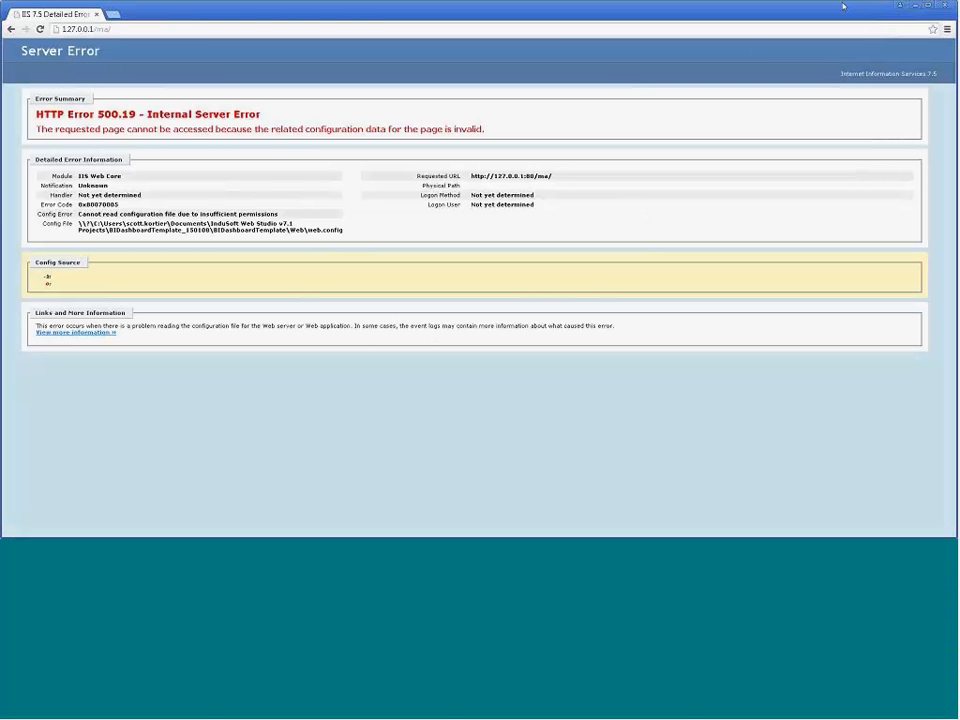
# Step: Leave the browser, search Windows for "iis" and open Internet Information Services (IIS) Manager
pyautogui.click(941, 7)
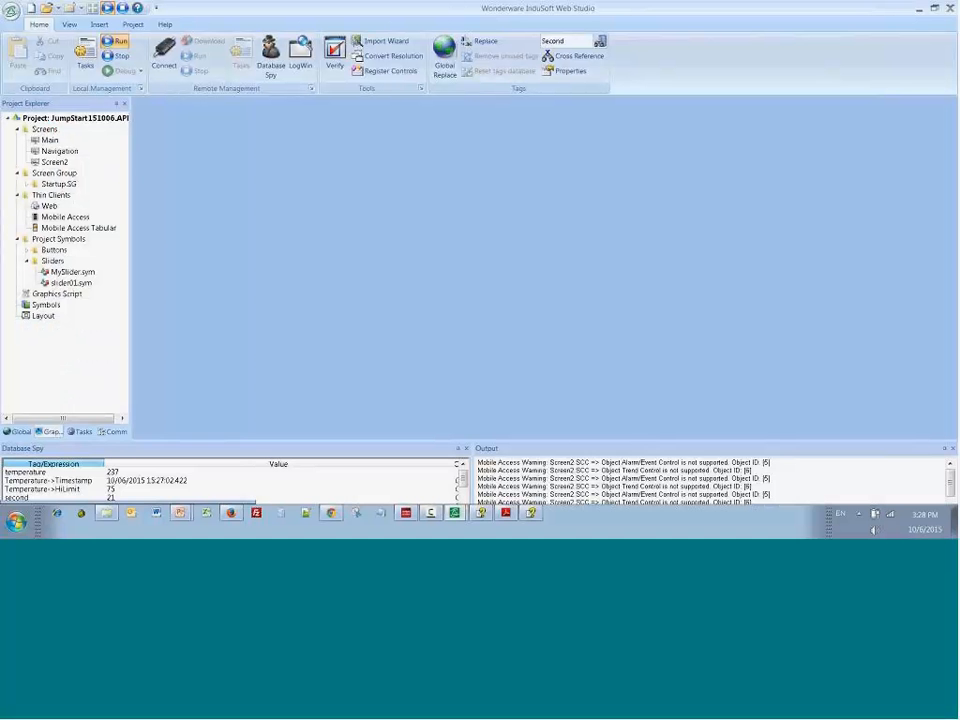
pyautogui.click(16, 520)
pyautogui.click(97, 486)
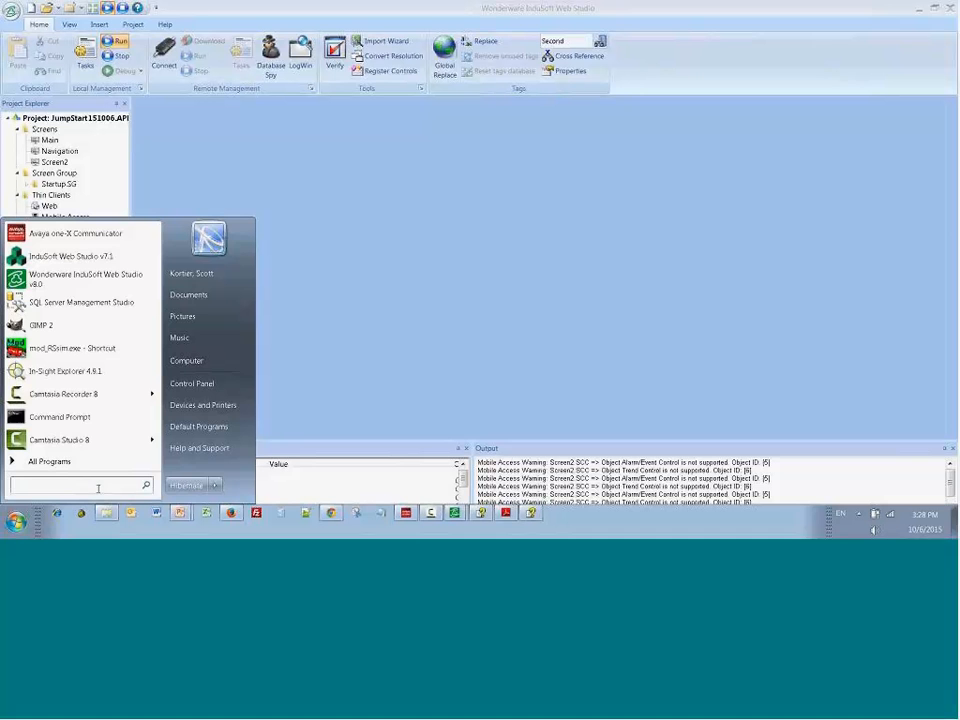
pyautogui.write('iis')
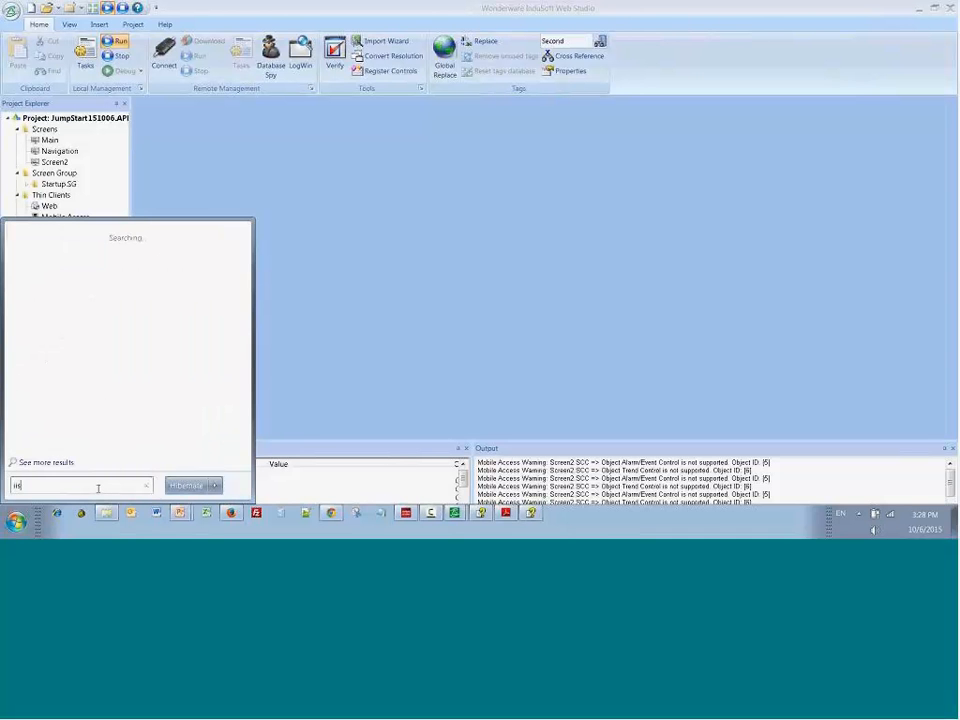
pyautogui.press('Escape')
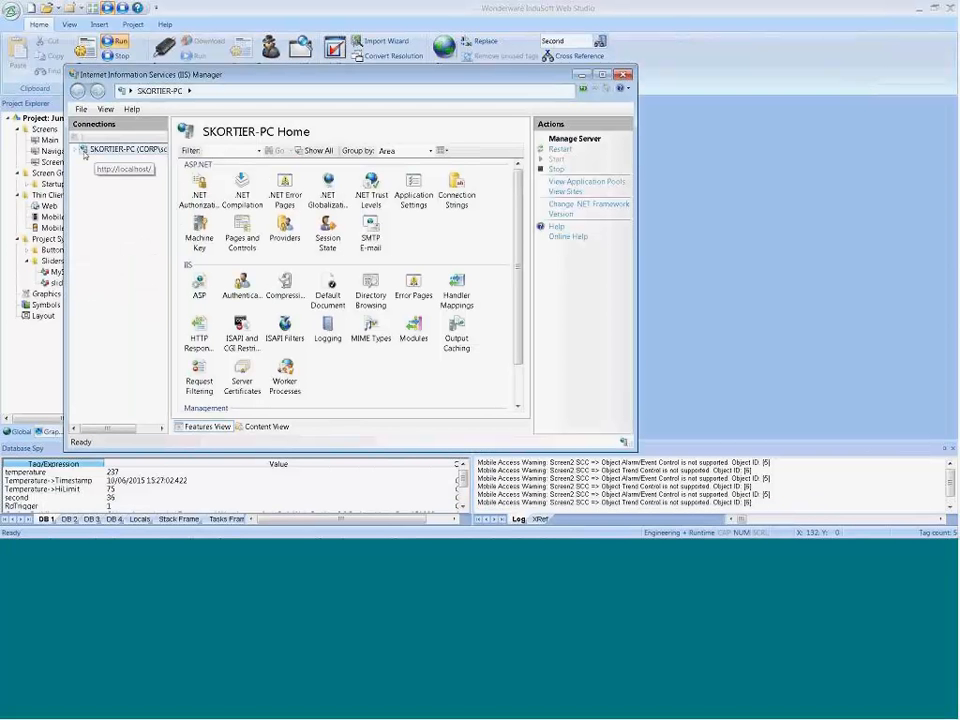
# Step: Expand the server's sites and select Default Web Site to examine its virtual directories and applications
pyautogui.click(76, 149)
pyautogui.click(85, 171)
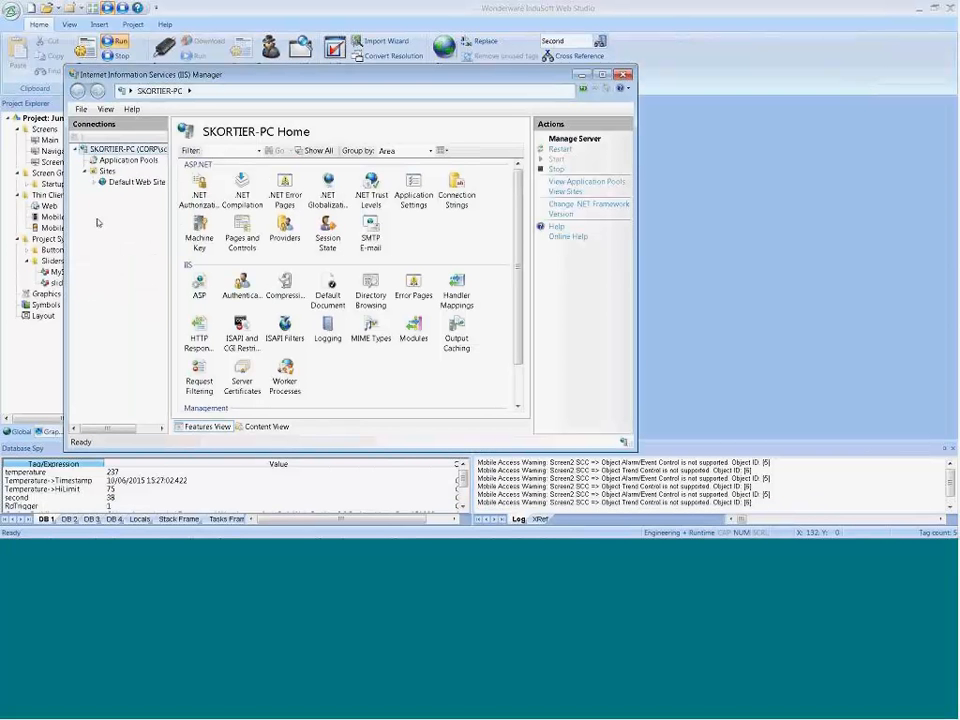
pyautogui.click(94, 182)
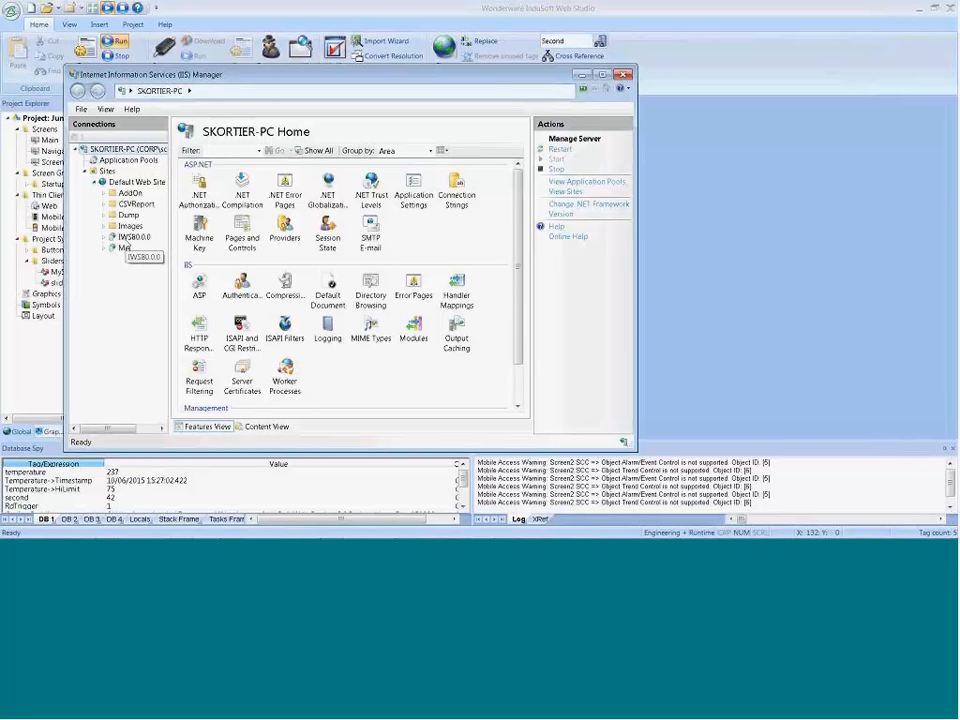
pyautogui.click(126, 184)
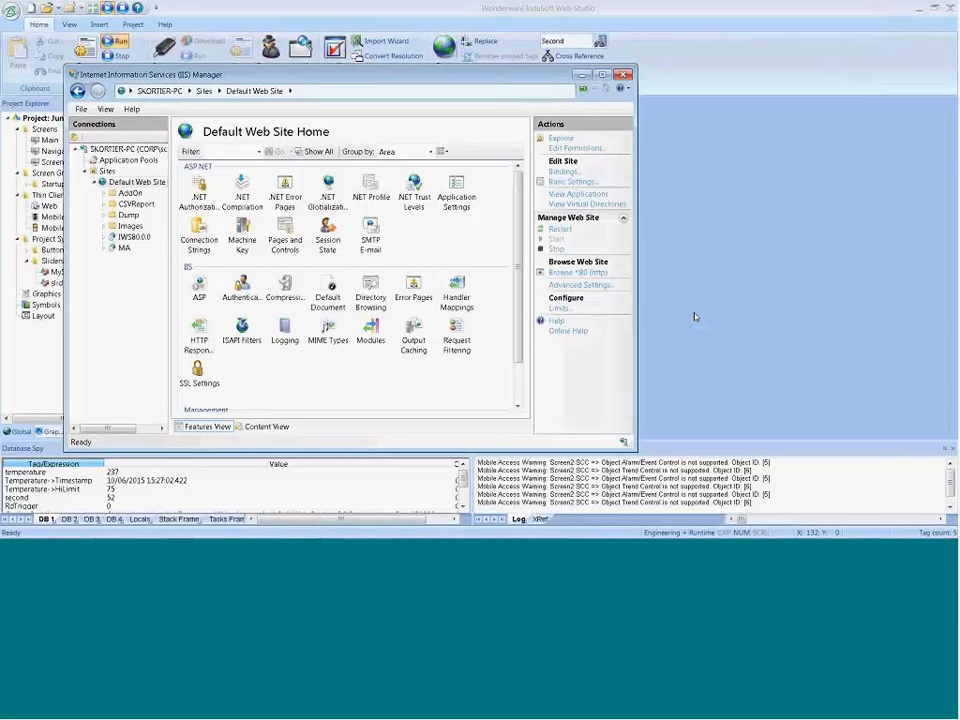
# Step: Return to InduSoft Web Studio and run the project again
pyautogui.click(663, 15)
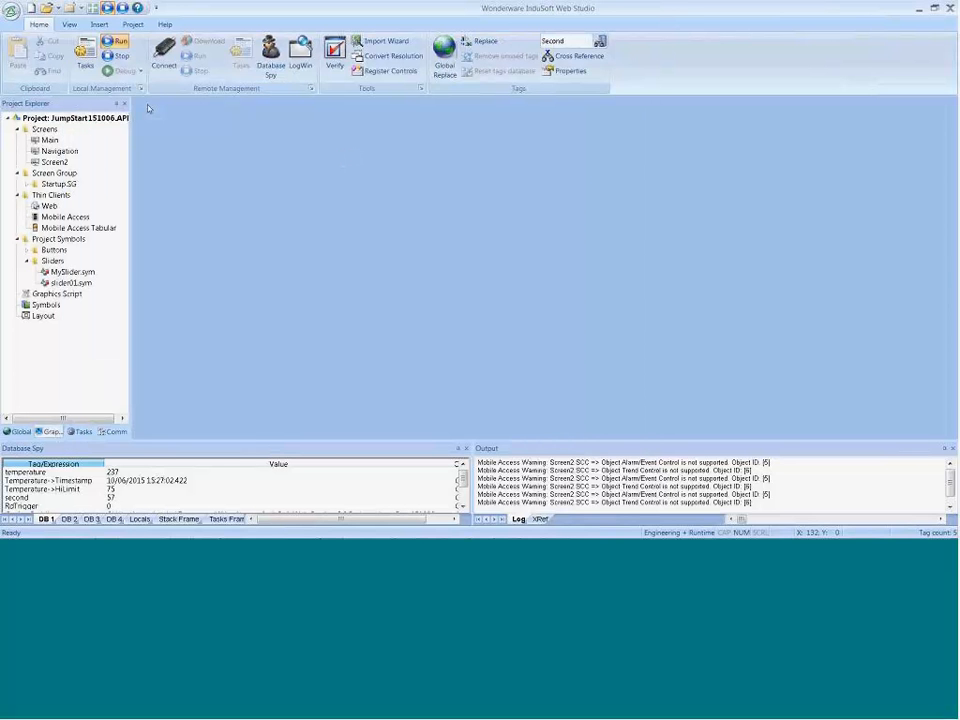
pyautogui.click(116, 42)
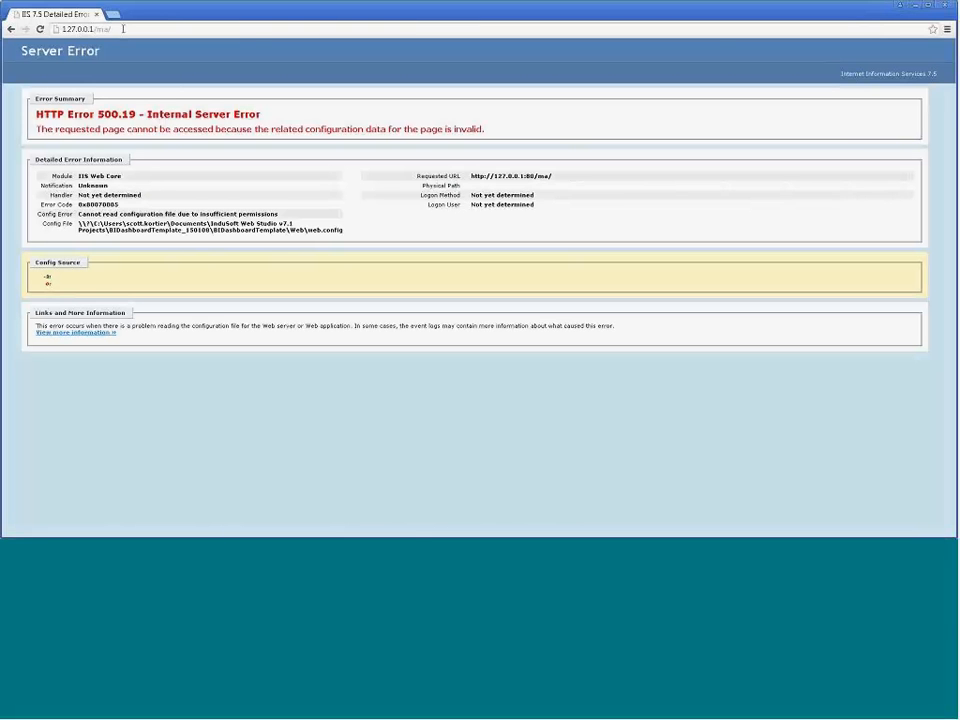
# Step: Retry the Mobile Access page in Chrome with the uppercase address 127.0.0.1/MA
pyautogui.press('BackSpace')
pyautogui.press('BackSpace')
pyautogui.press('BackSpace')
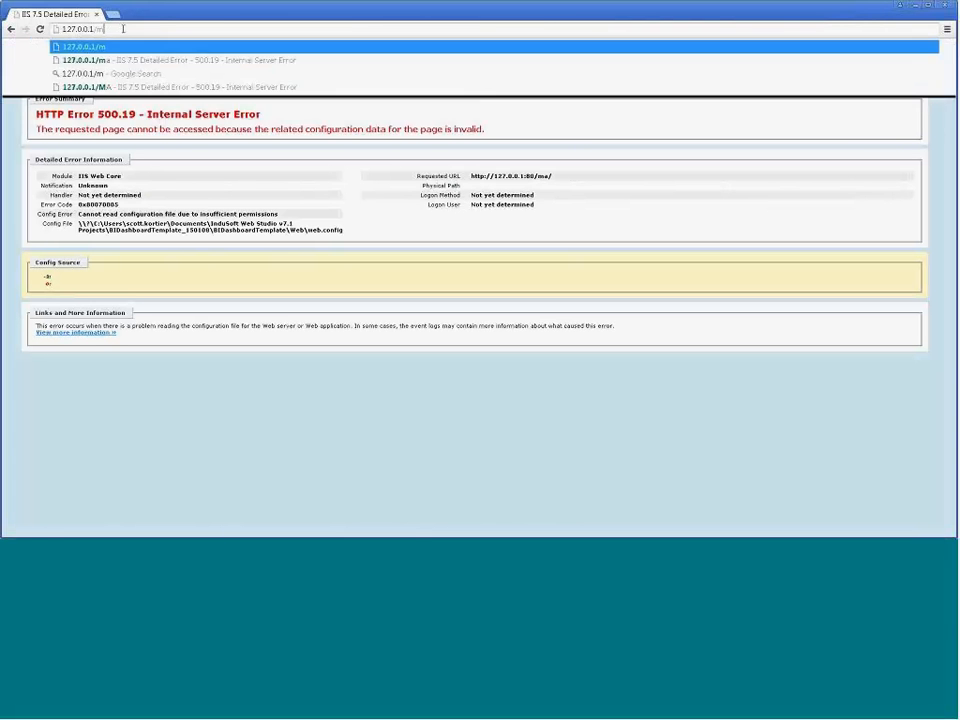
pyautogui.write('MA')
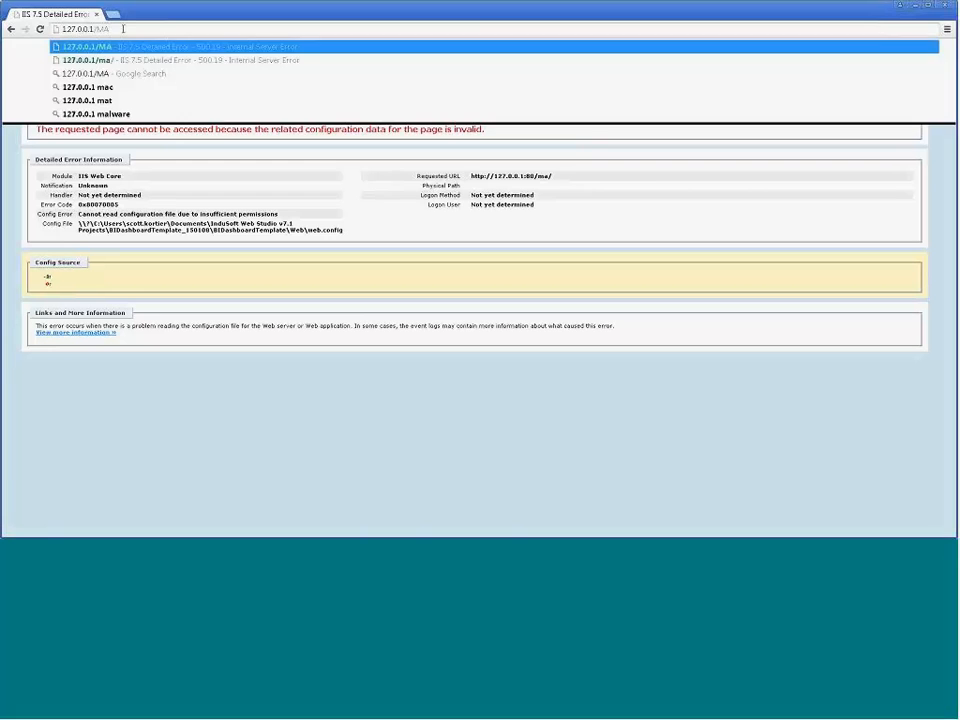
pyautogui.press('Return')
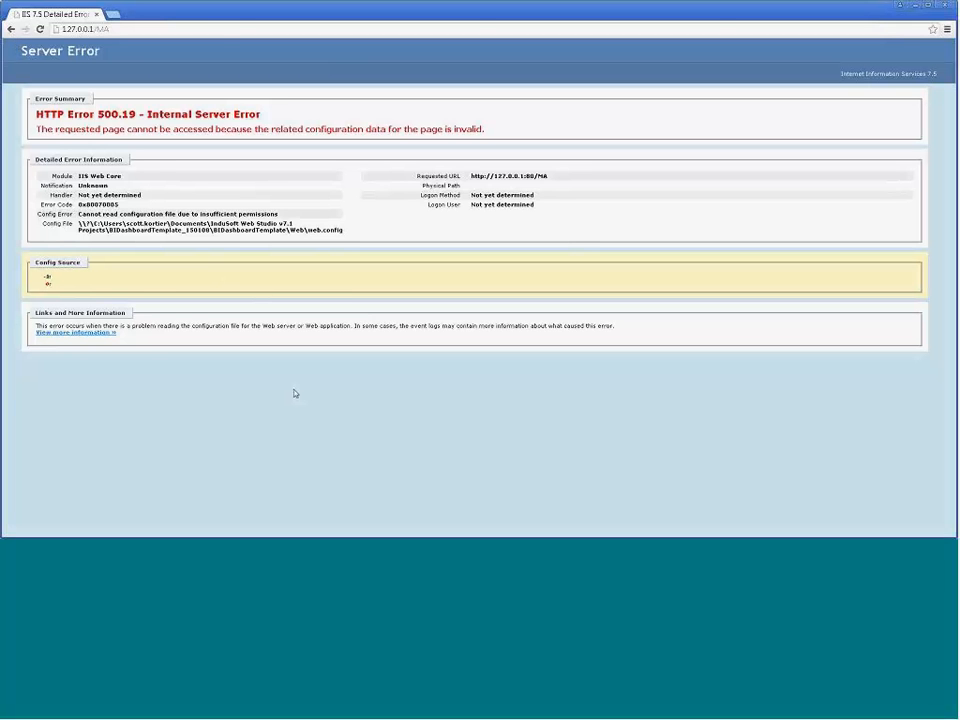
# Step: Switch from Chrome to Firefox
pyautogui.hotkey('alt', 'Tab')
pyautogui.hotkey('alt', 'Tab')
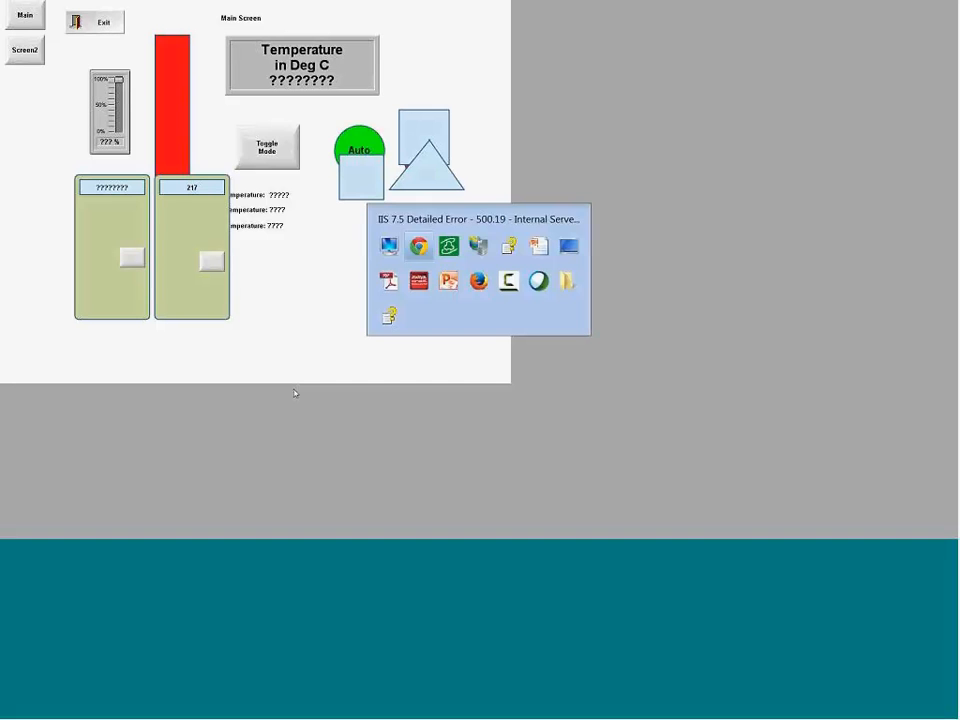
pyautogui.hotkey('alt', 'Tab')
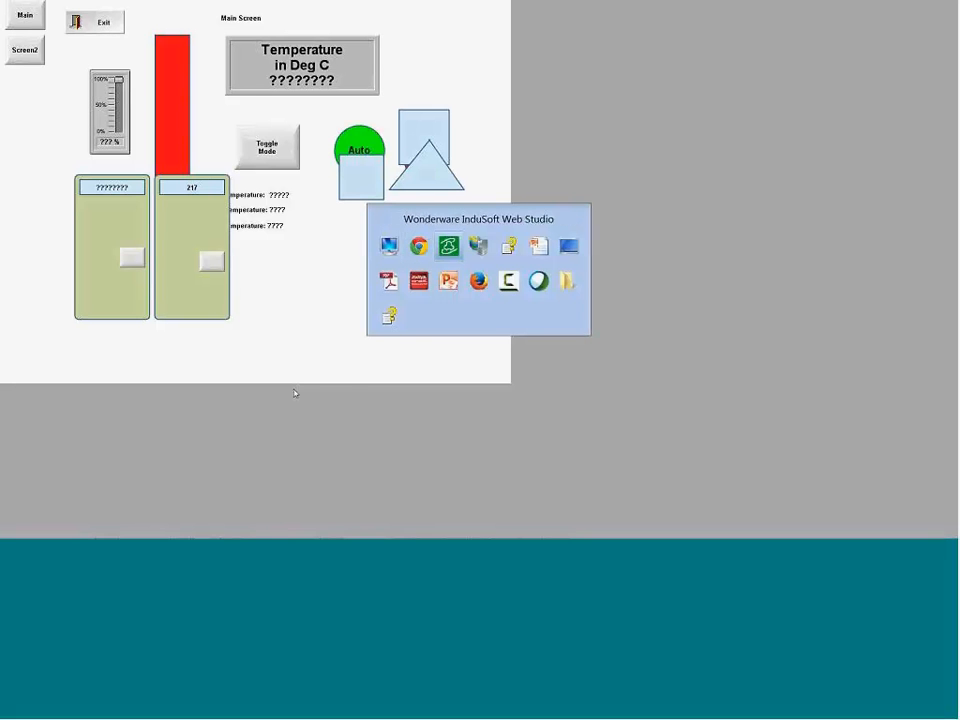
pyautogui.click(486, 288)
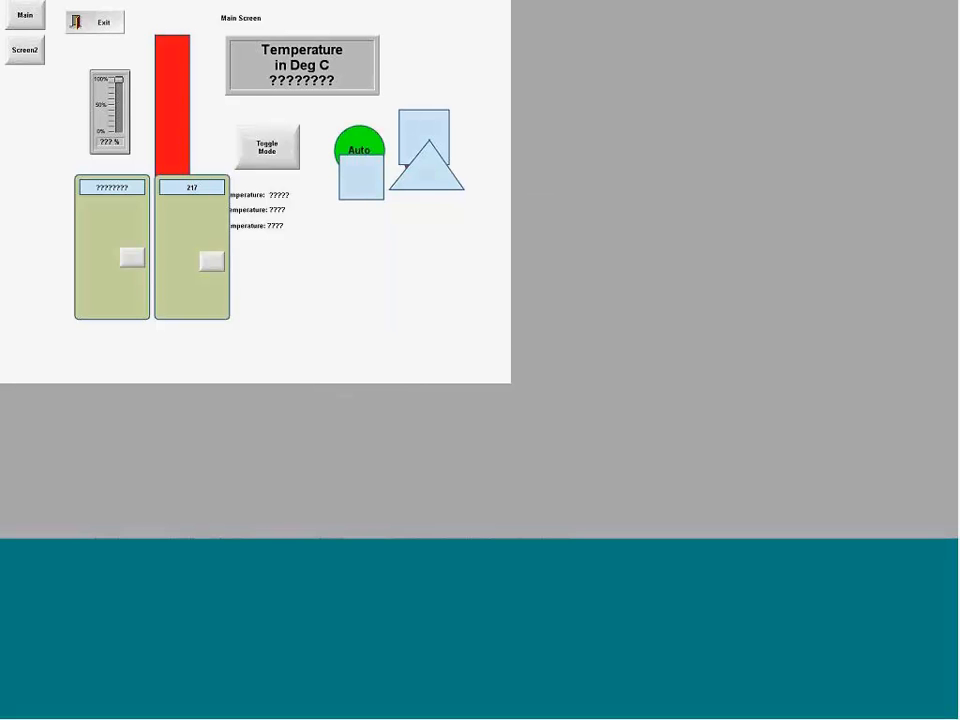
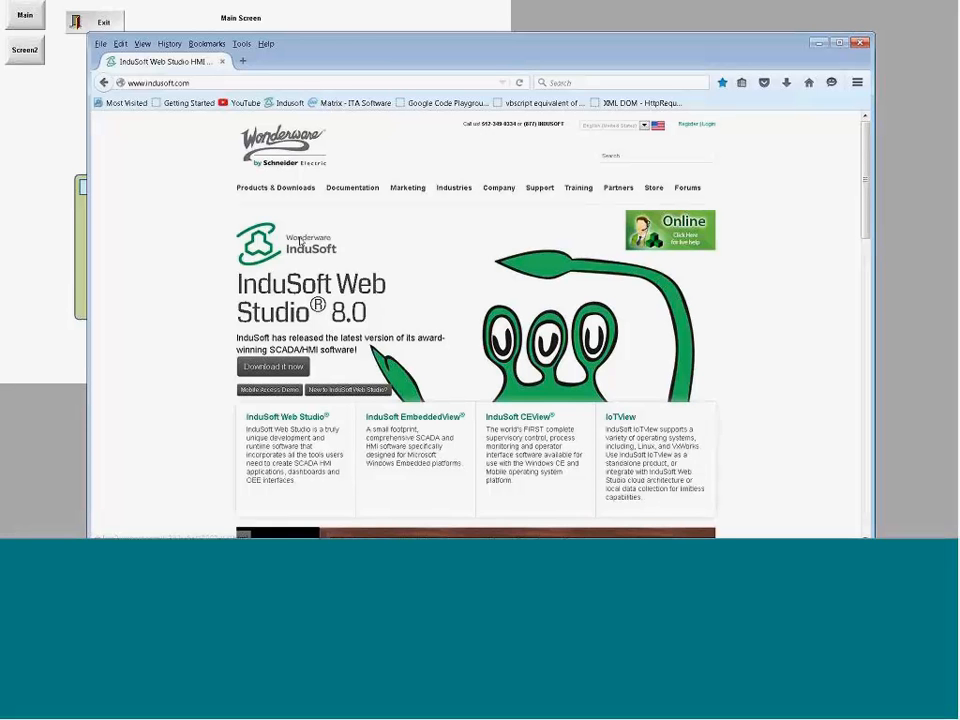
# Step: View the InduSoft Web Studio Forums page and return to the InduSoft home page
pyautogui.click(692, 190)
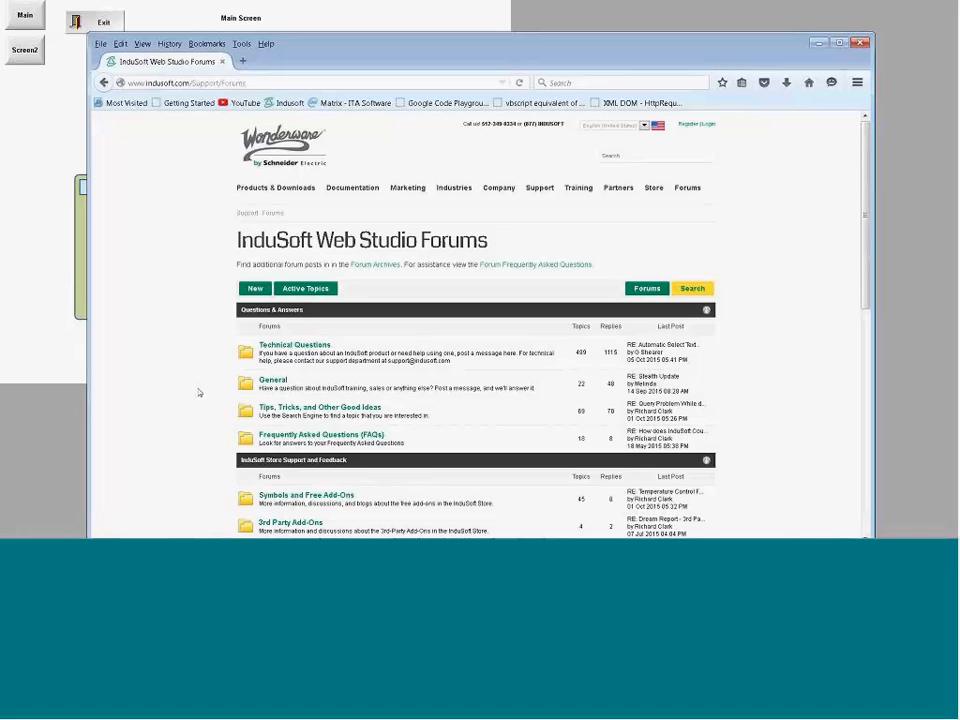
pyautogui.click(104, 83)
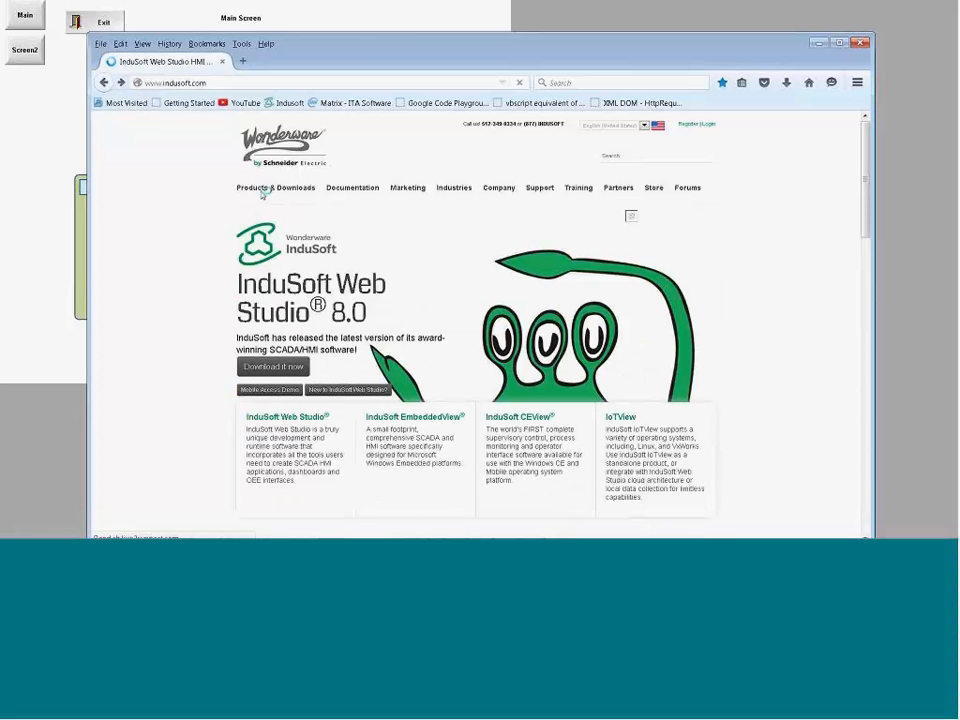
# Step: Open the Drivers page, view the details of Advantech's Series 8000 MPI driver, and return to the driver list
pyautogui.moveTo(253, 199)
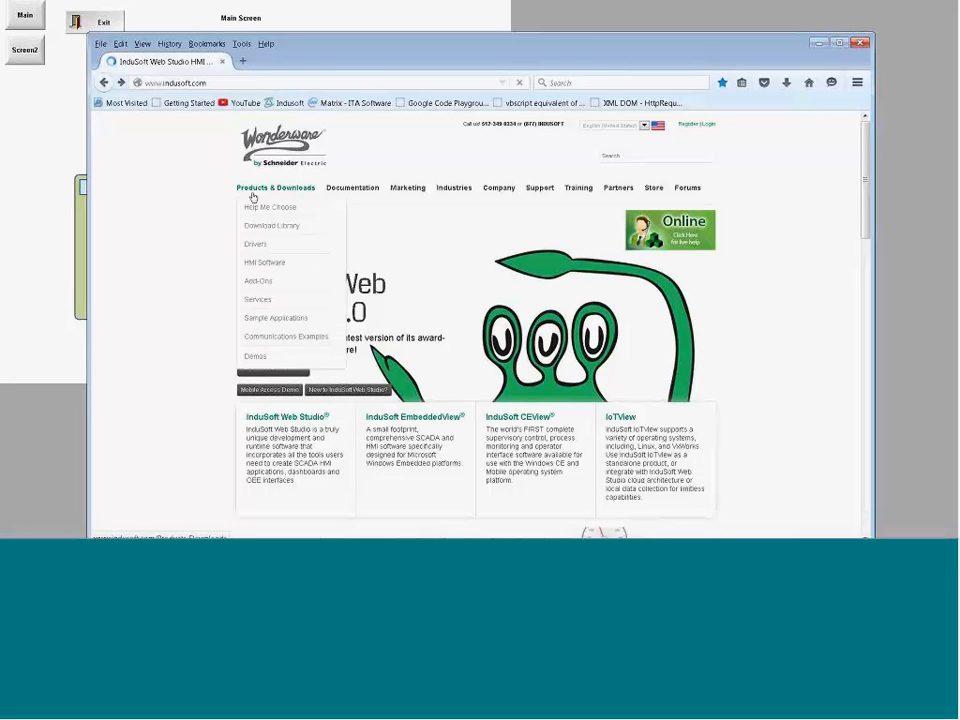
pyautogui.click(261, 249)
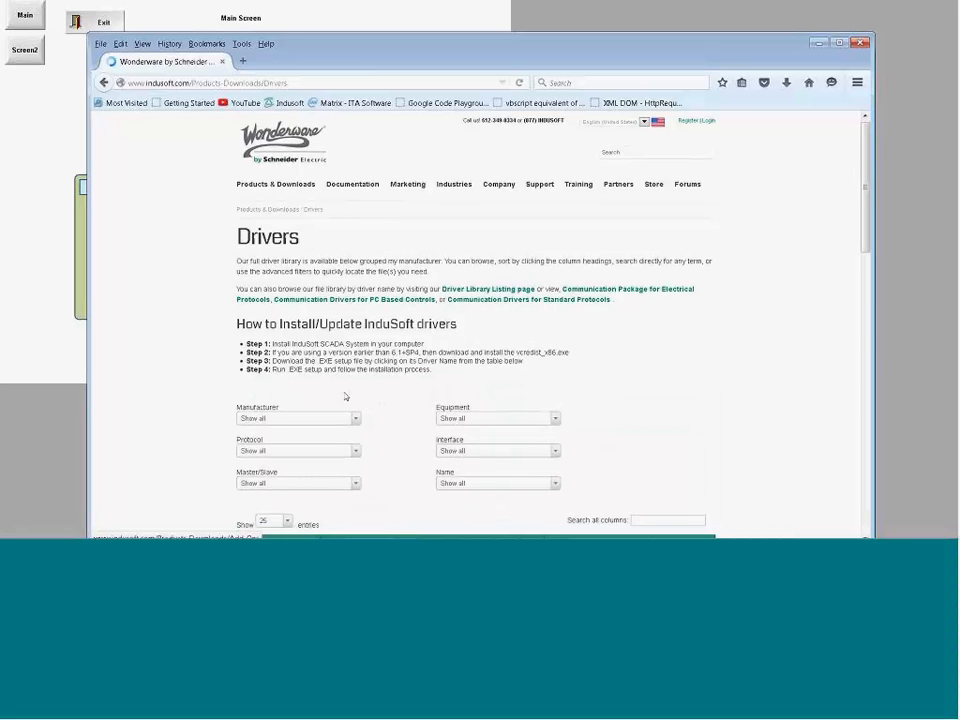
pyautogui.scroll(-5, 145, 358)
pyautogui.scroll(-3, 200, 365)
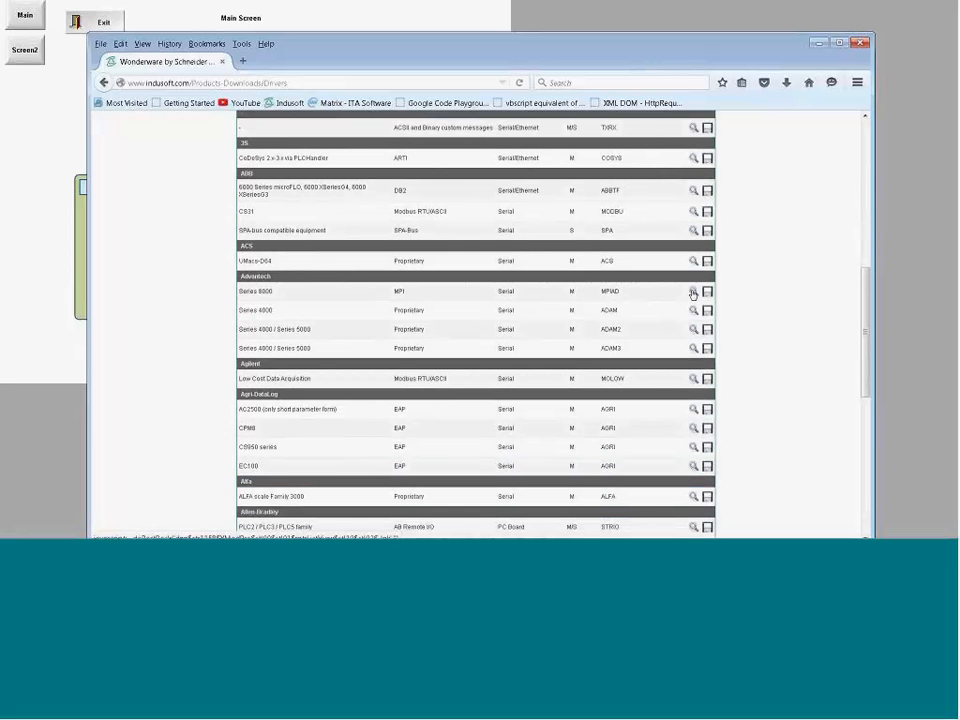
pyautogui.click(693, 292)
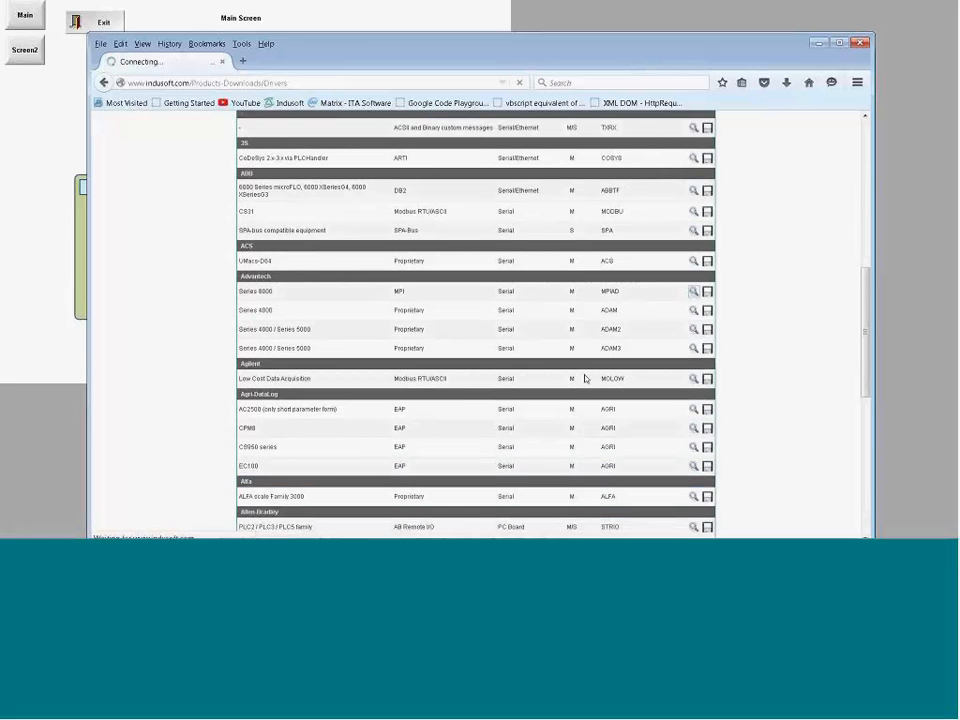
pyautogui.scroll(-6, 360, 214)
pyautogui.scroll(3, 300, 260)
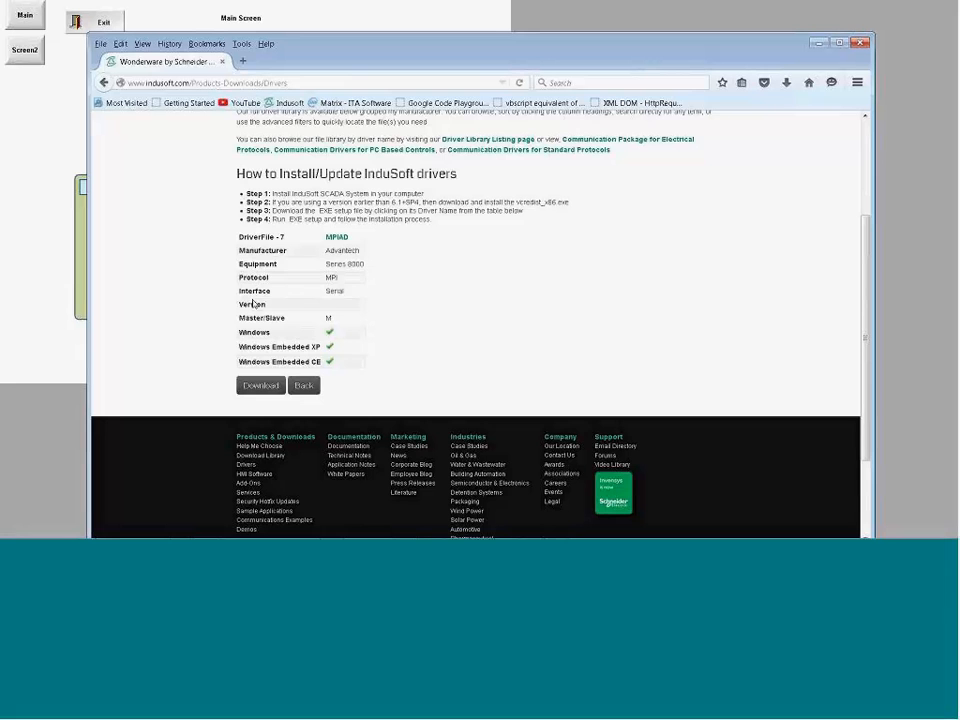
pyautogui.click(304, 385)
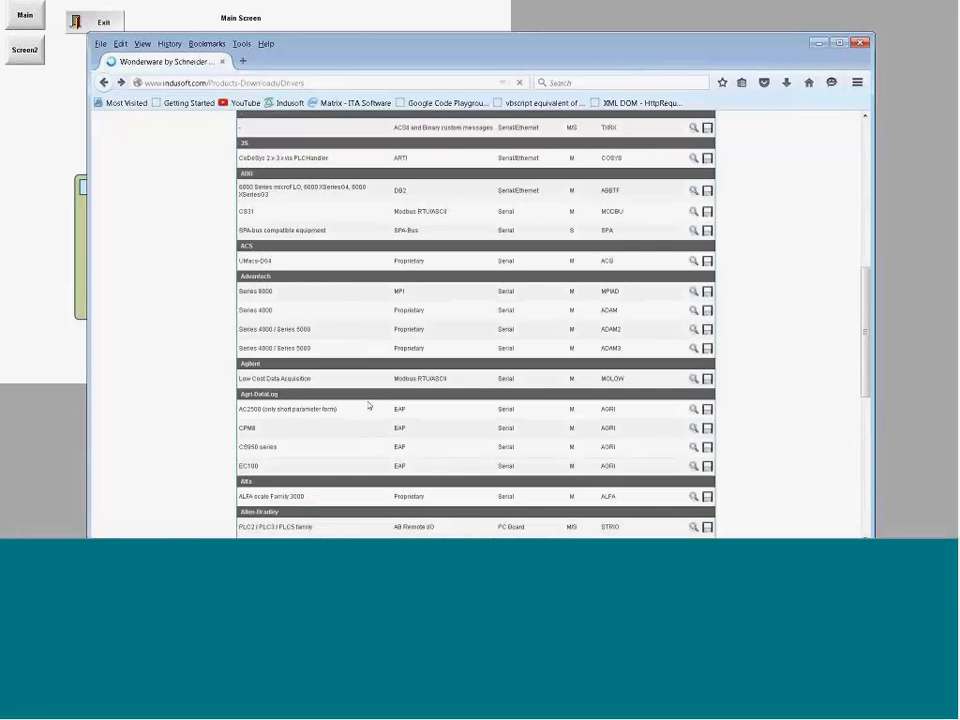
# Step: Check the version of Allen-Bradley's ControlLogix/MicroLogix EtherNet/IP driver (ABCIP) in its details and return to the driver list
pyautogui.scroll(-5, 368, 405)
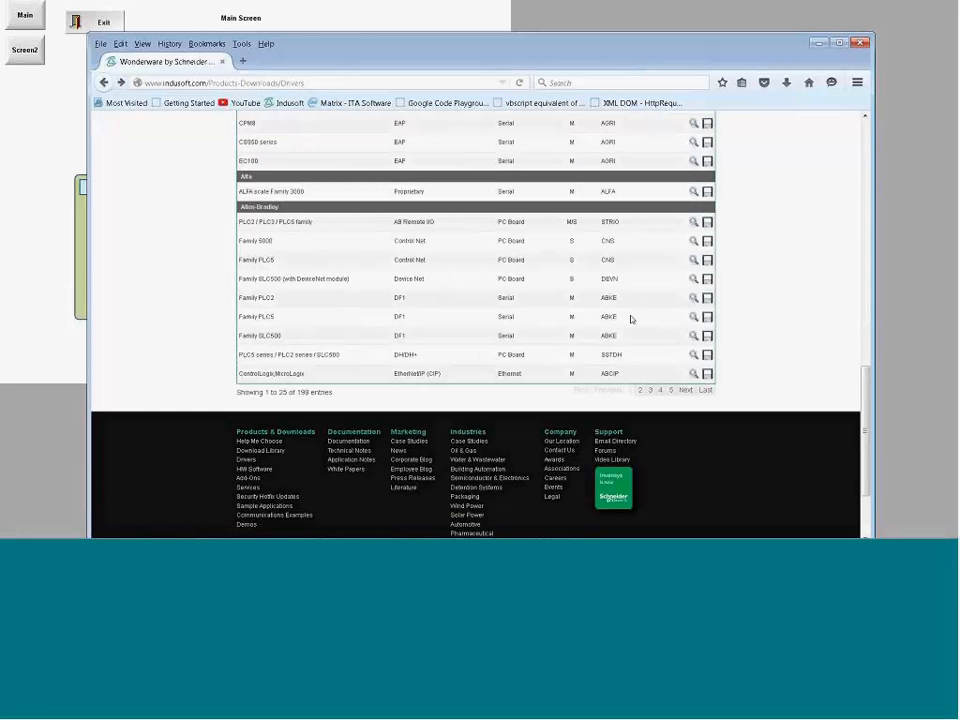
pyautogui.click(693, 374)
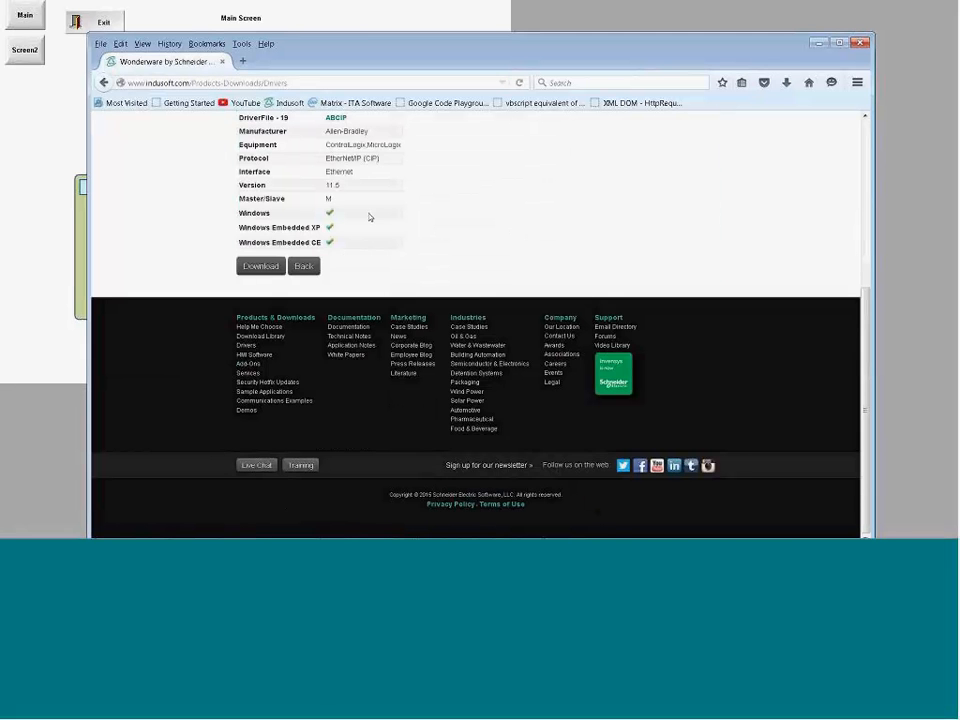
pyautogui.doubleClick(335, 185)
pyautogui.click(104, 82)
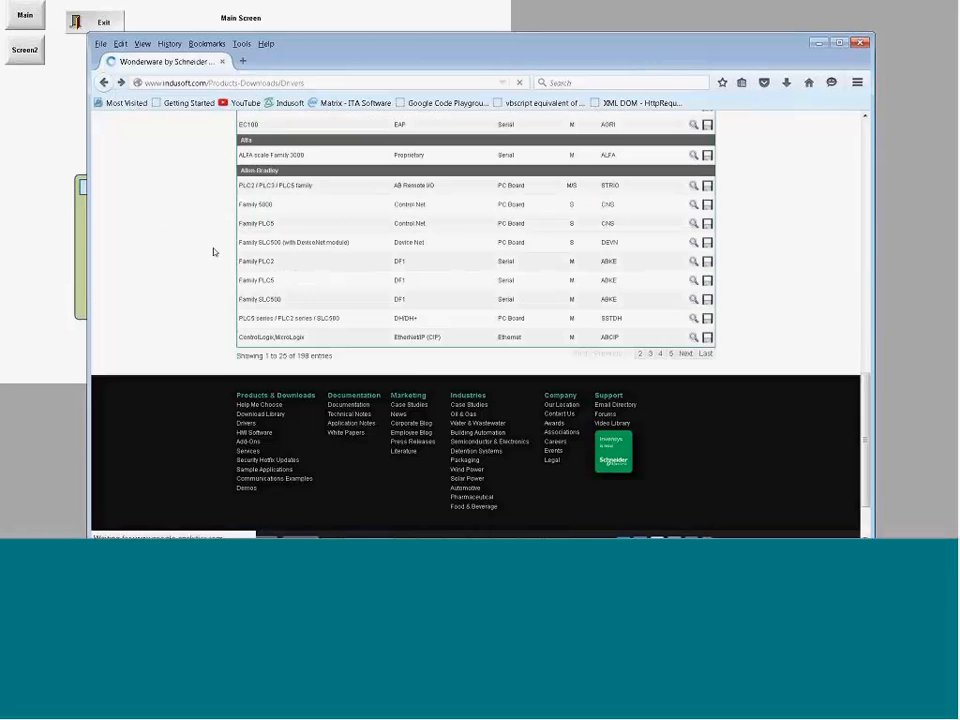
# Step: Open the Sample Applications page and look through the listed applications, their platforms and Web Studio versions
pyautogui.scroll(8, 214, 240)
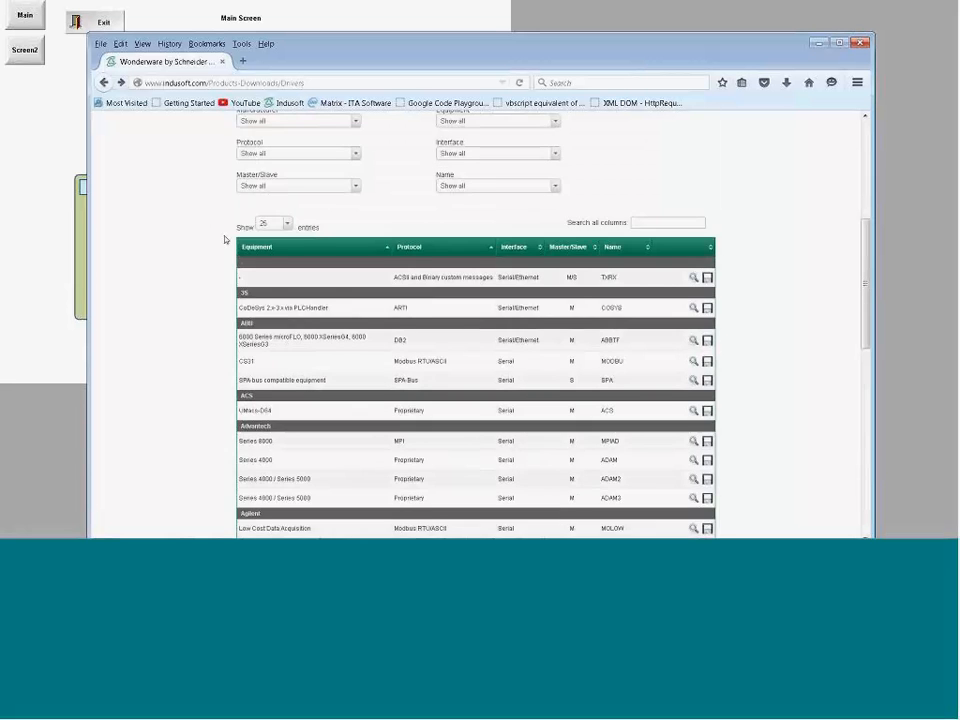
pyautogui.scroll(4, 225, 240)
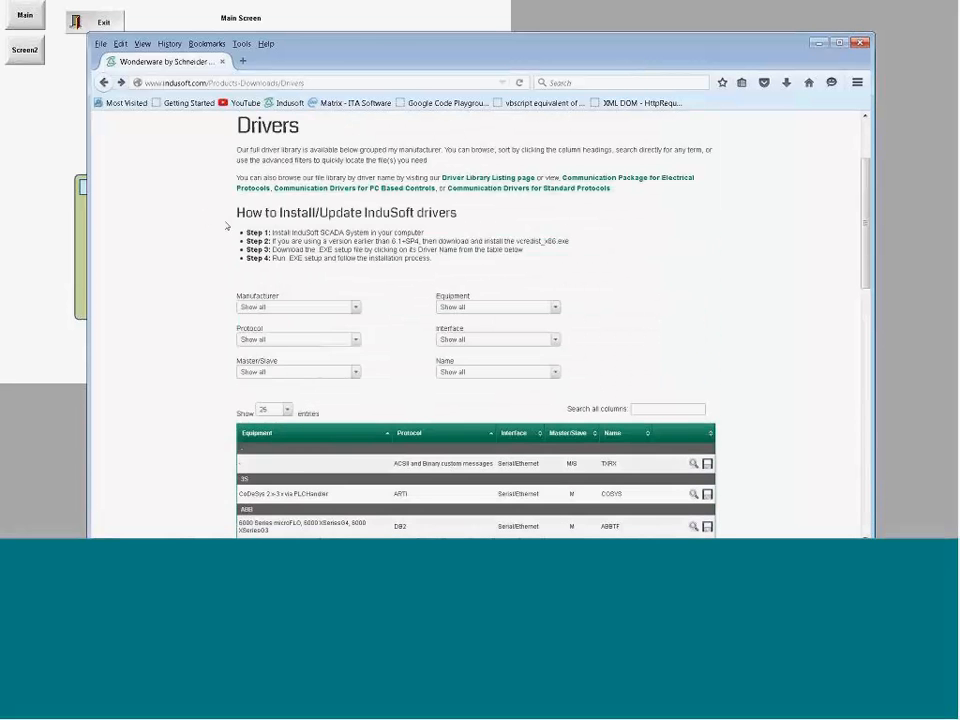
pyautogui.scroll(2, 227, 226)
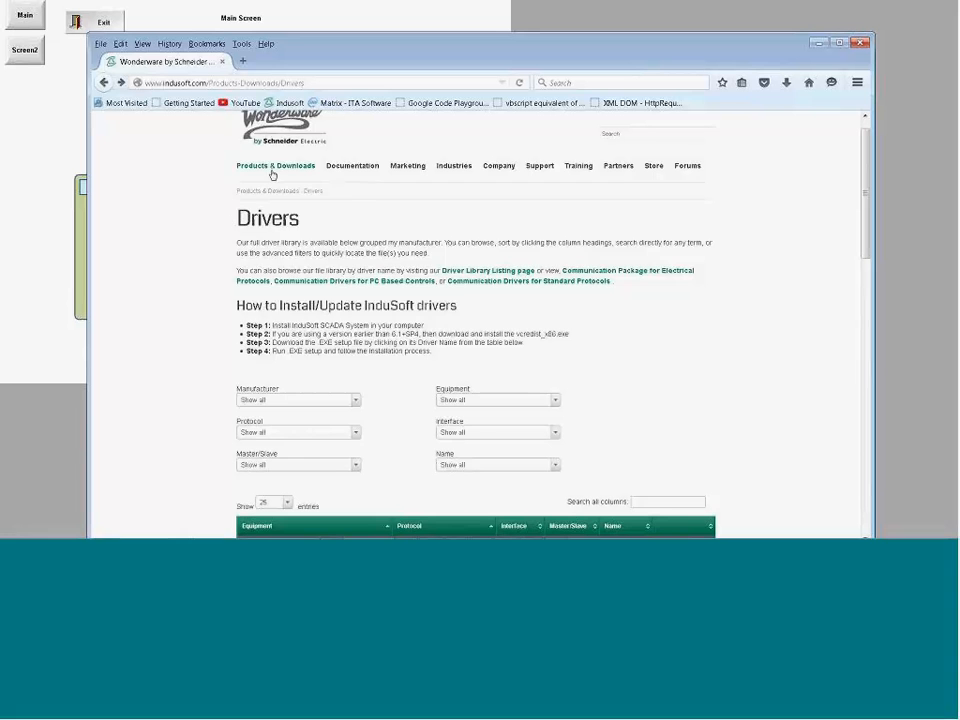
pyautogui.moveTo(272, 168)
pyautogui.moveTo(267, 249)
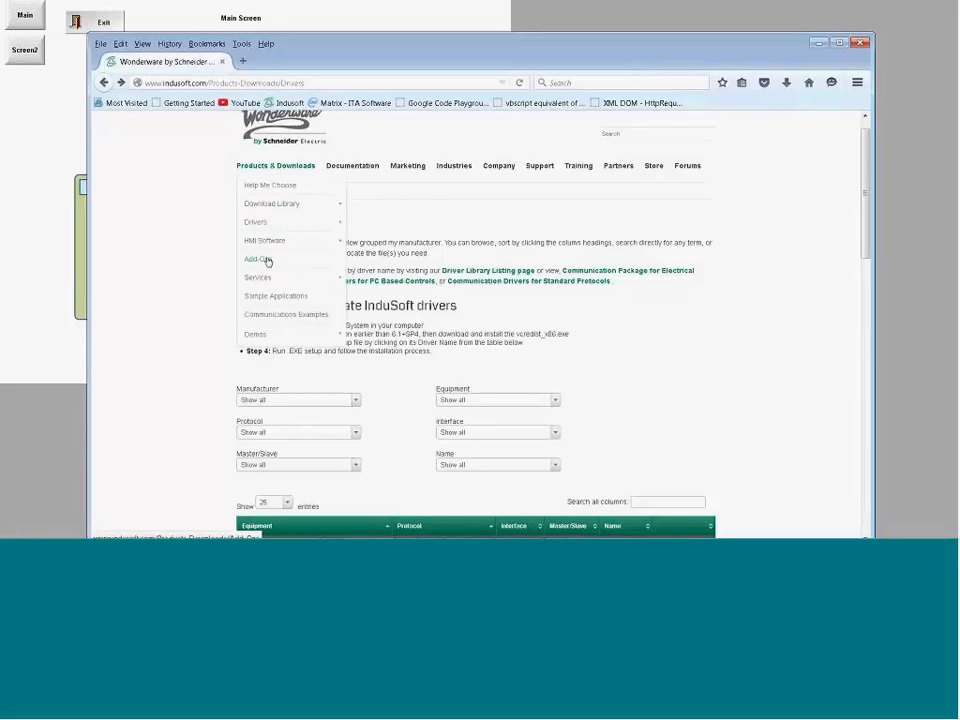
pyautogui.moveTo(264, 277)
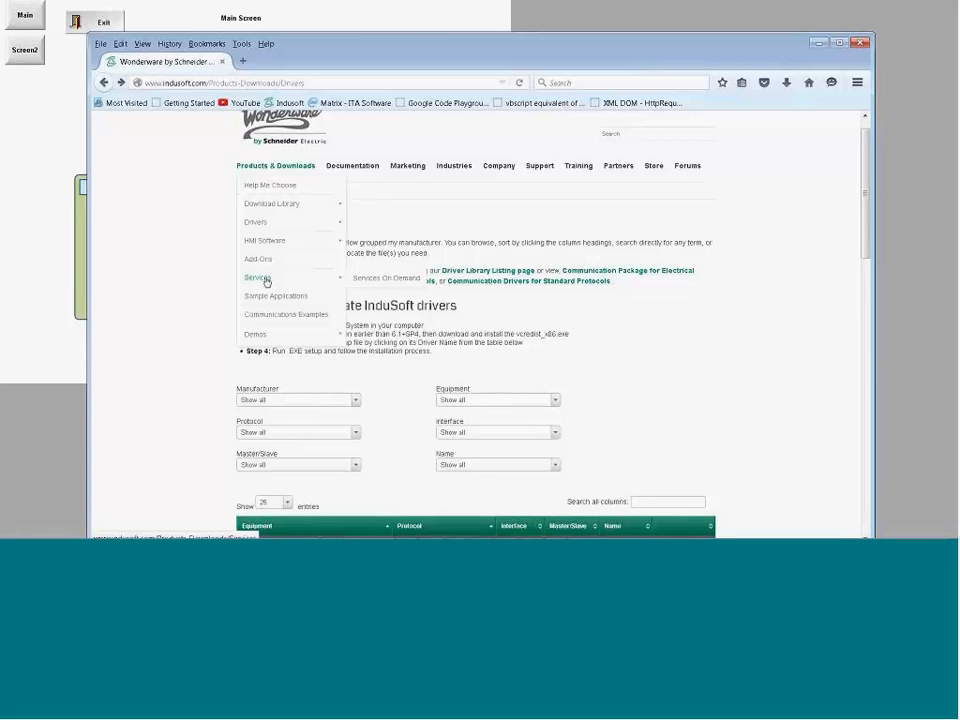
pyautogui.click(273, 297)
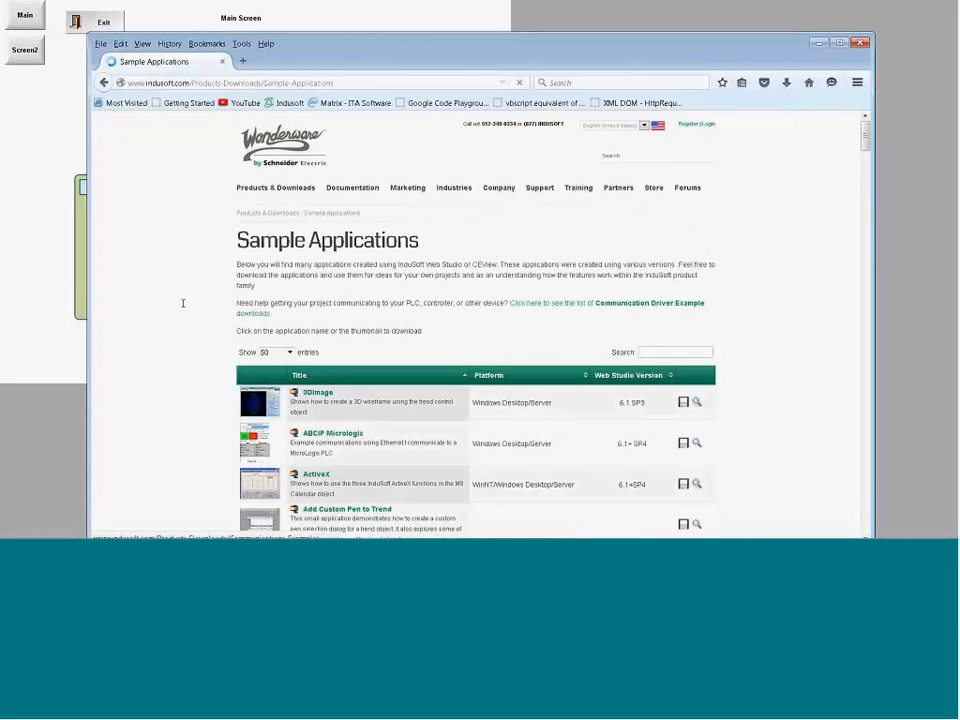
pyautogui.scroll(-5, 183, 305)
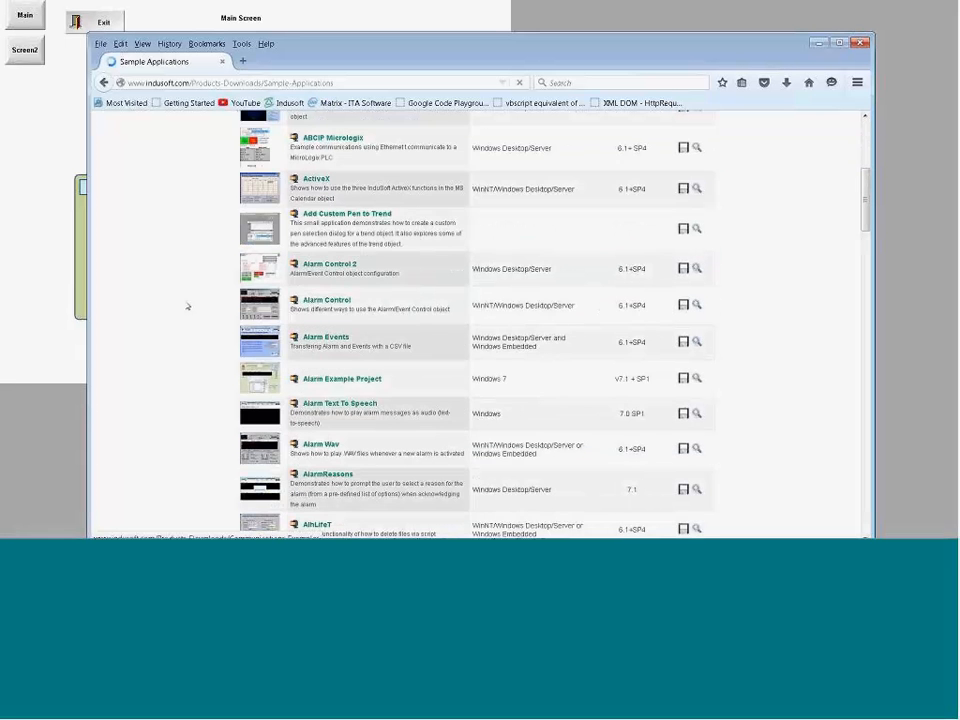
pyautogui.scroll(-3, 187, 307)
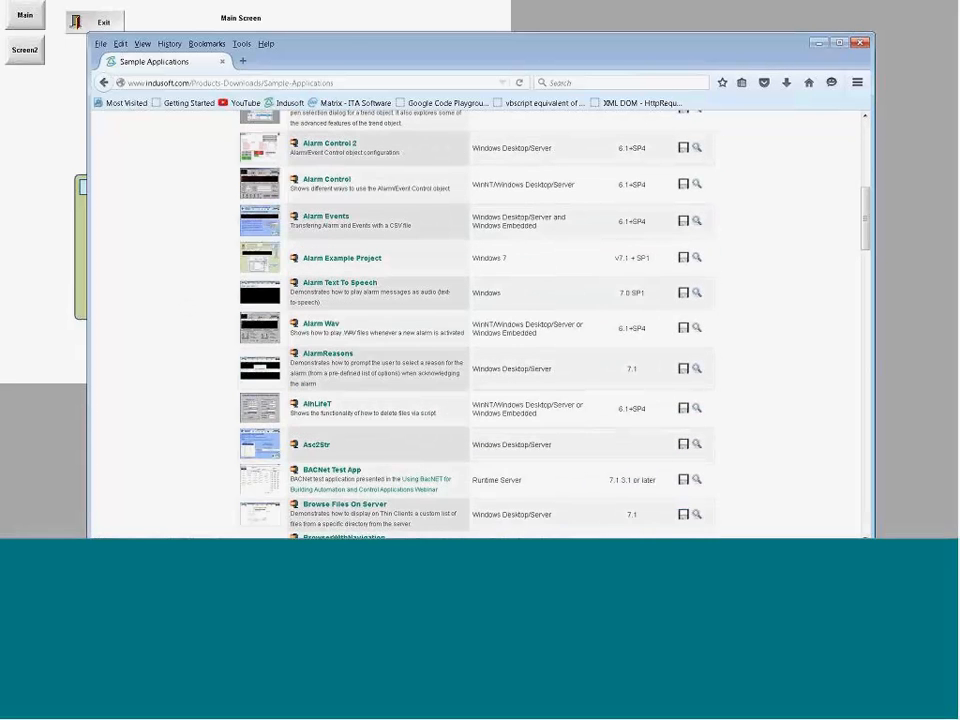
pyautogui.scroll(-3, 320, 334)
pyautogui.scroll(-5, 322, 342)
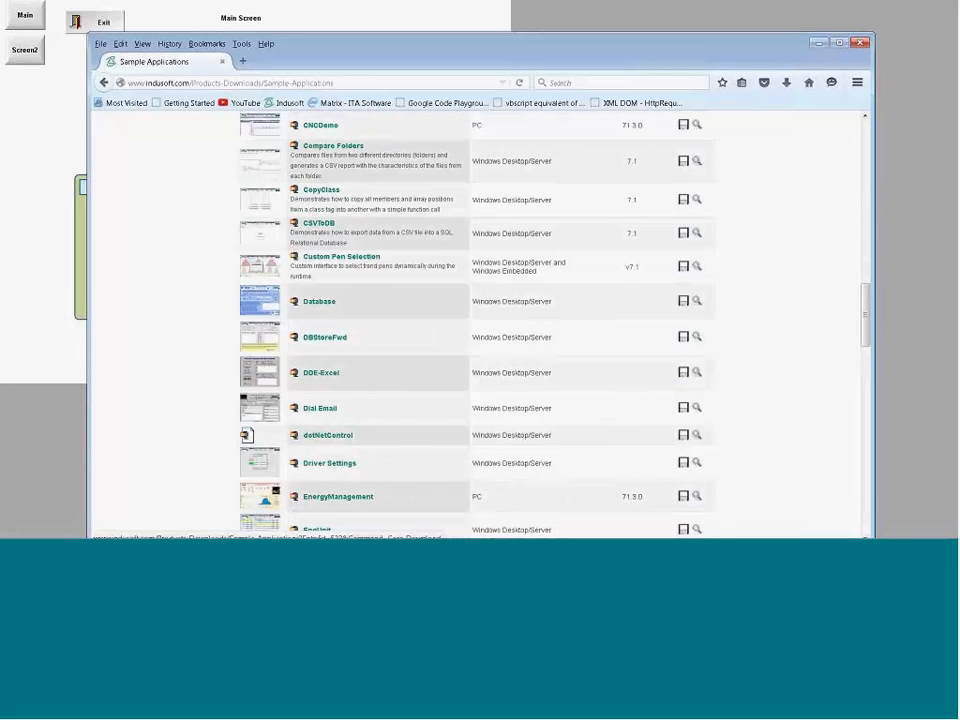
pyautogui.scroll(-10, 324, 343)
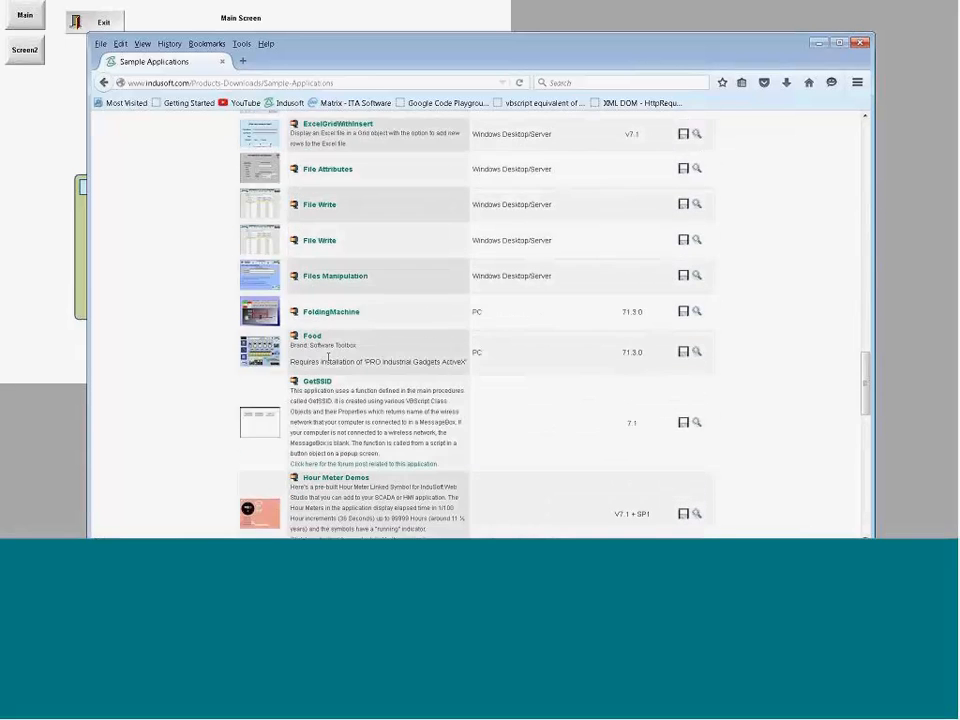
pyautogui.scroll(-6, 328, 358)
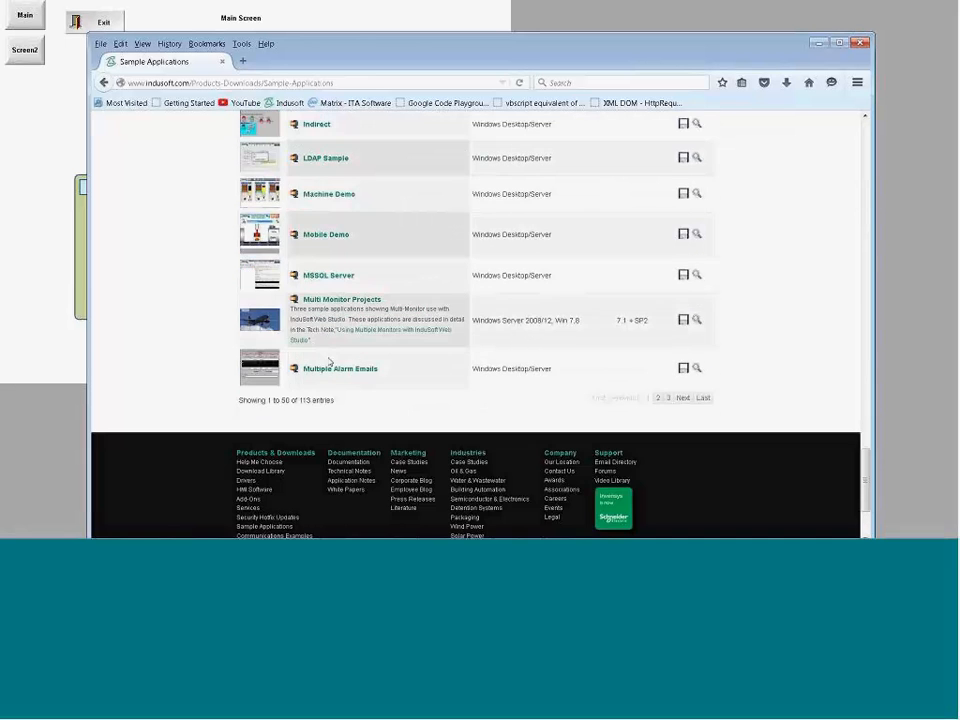
pyautogui.scroll(1, 329, 362)
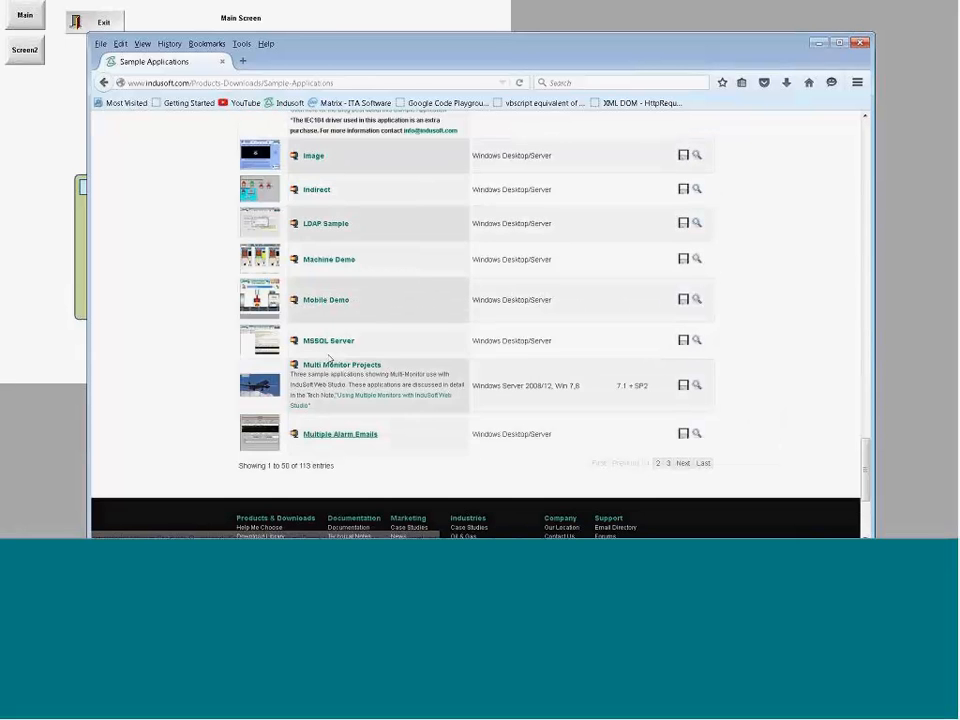
pyautogui.scroll(13, 330, 360)
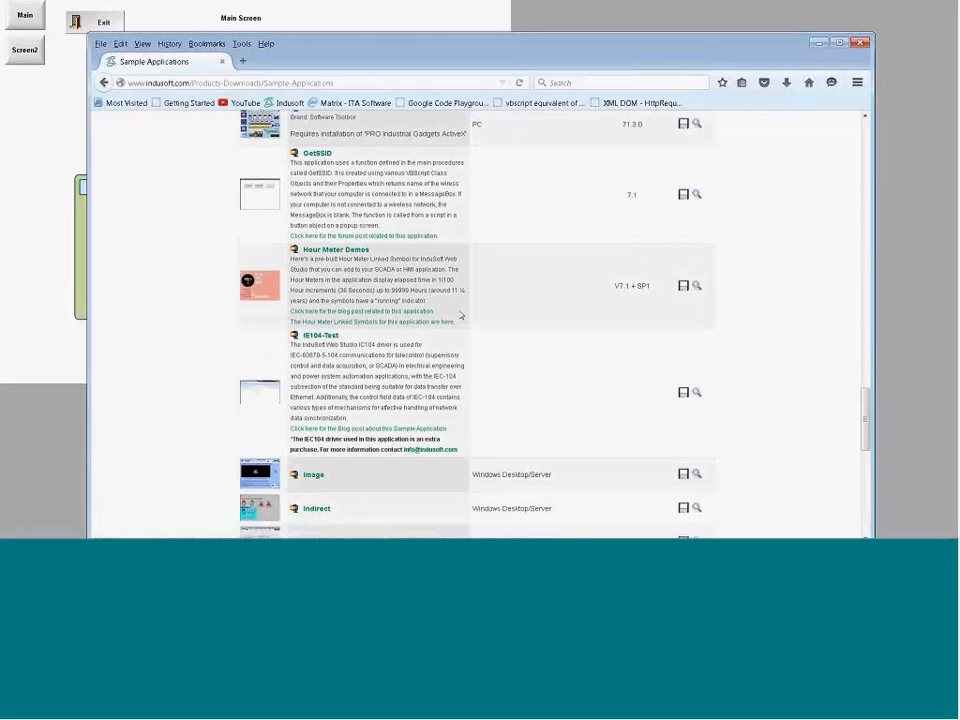
# Step: Open the corporate InduSoft blog and look through its recent posts, categories and archives
pyautogui.scroll(5, 438, 236)
pyautogui.moveTo(410, 191)
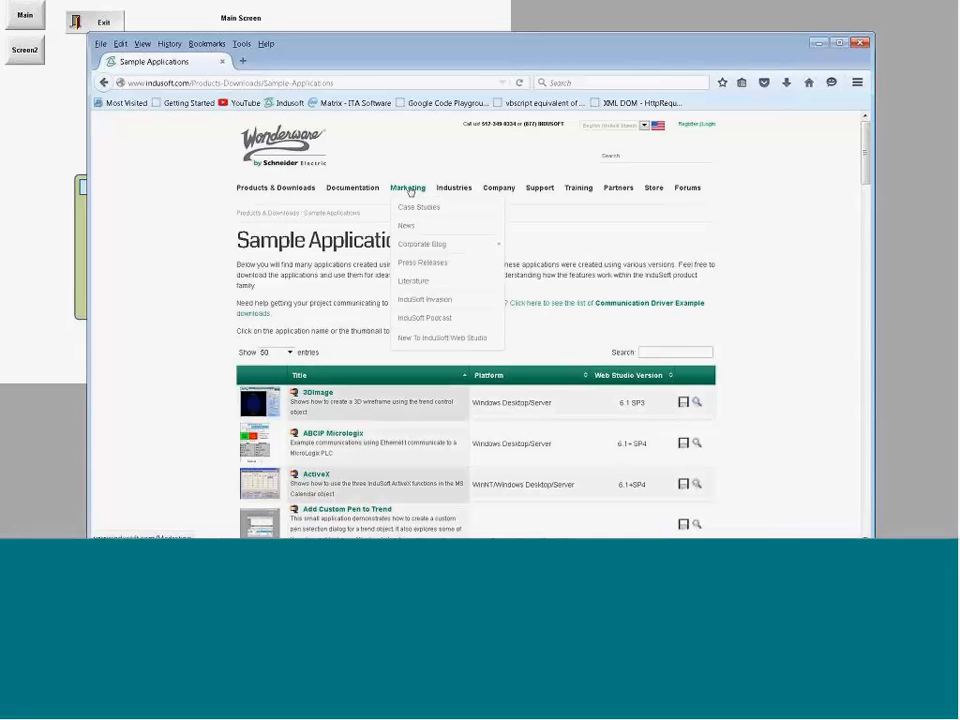
pyautogui.moveTo(401, 246)
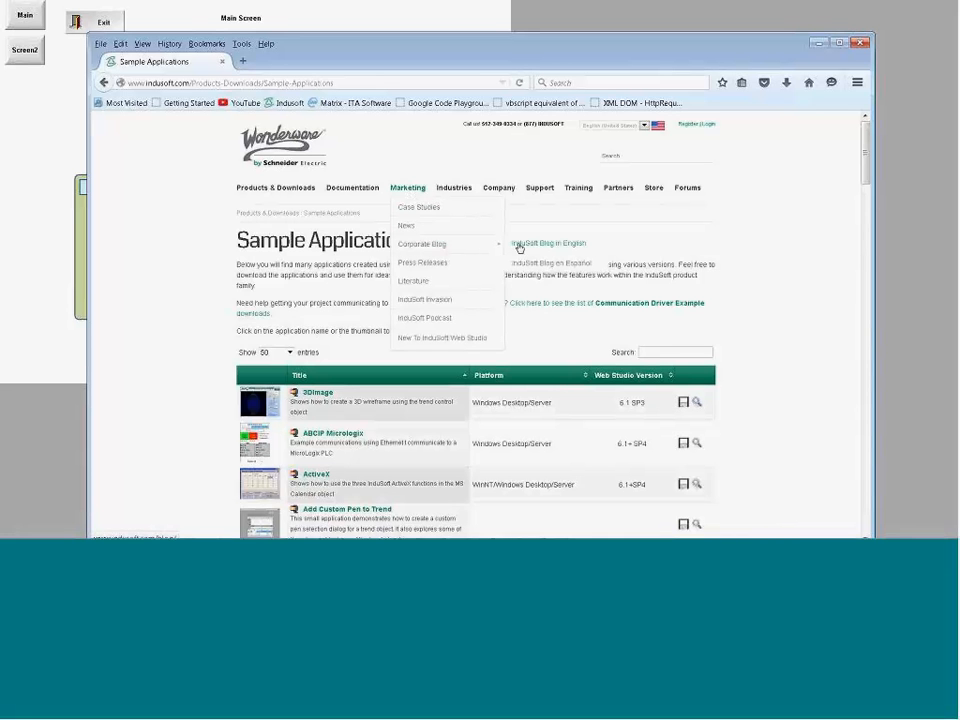
pyautogui.click(522, 260)
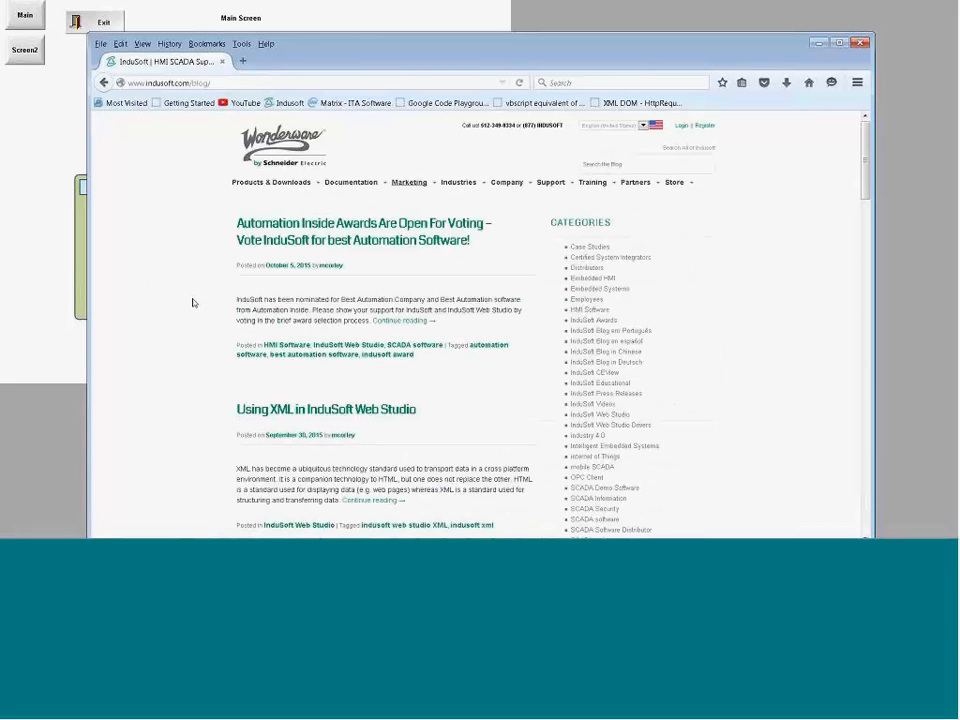
pyautogui.scroll(-2, 193, 302)
pyautogui.scroll(-4, 193, 302)
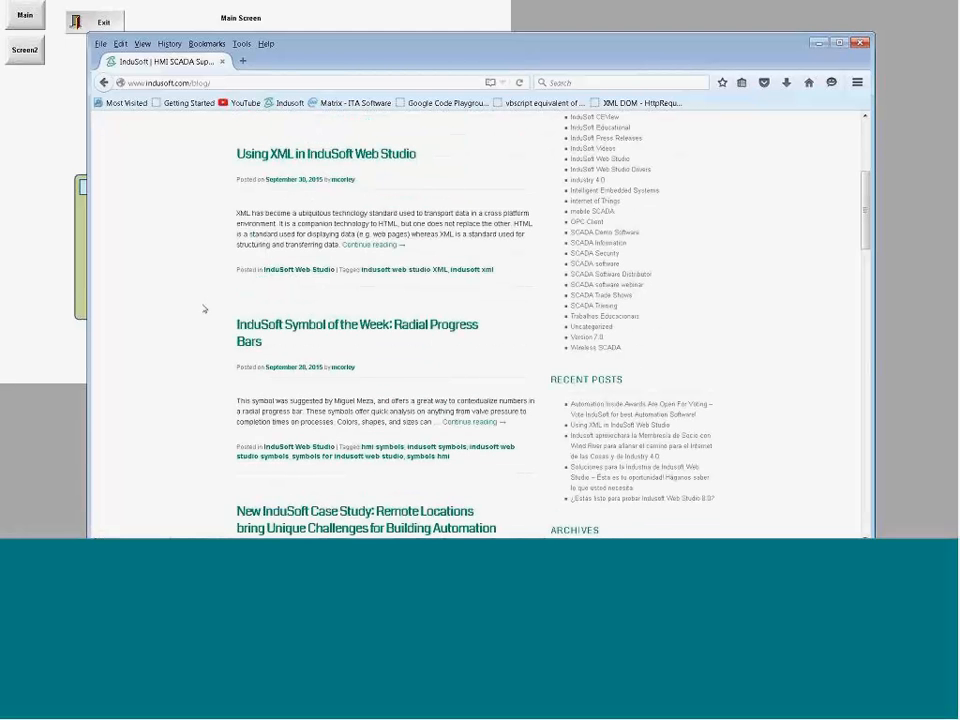
pyautogui.scroll(-2, 203, 306)
pyautogui.scroll(-6, 184, 268)
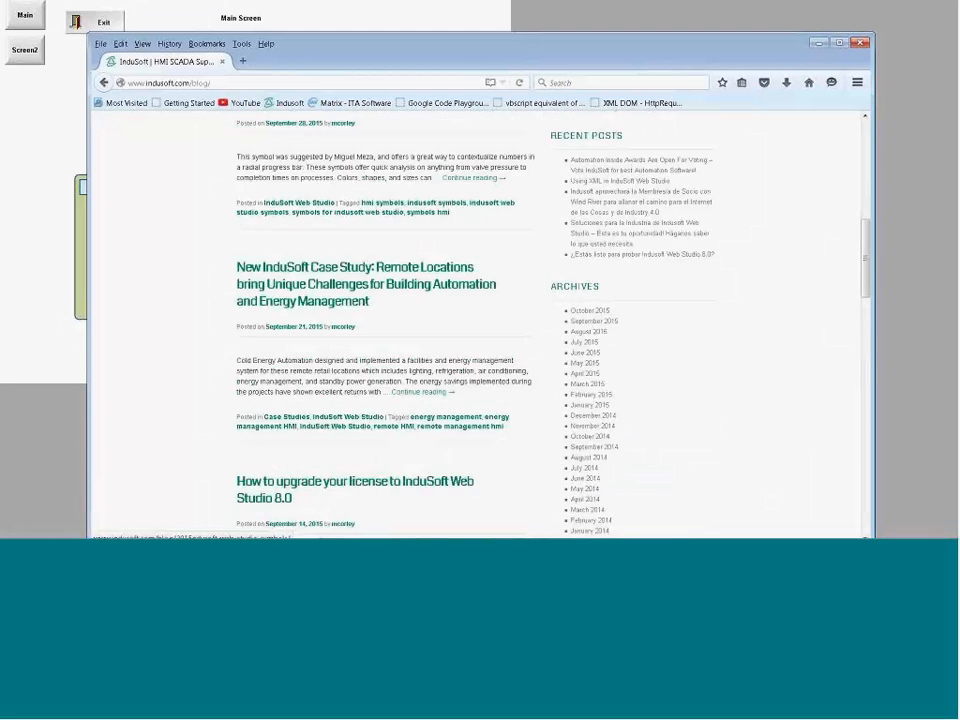
pyautogui.scroll(-7, 198, 303)
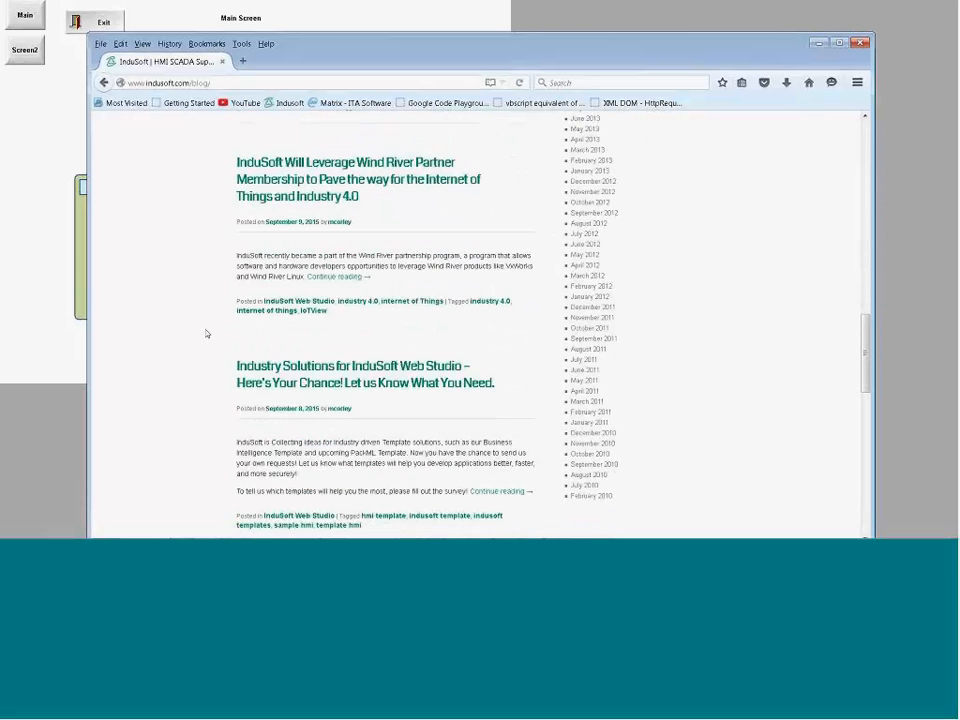
# Step: Open the Video Library in the Support section and look through the available webinar recordings
pyautogui.scroll(20, 208, 332)
pyautogui.moveTo(559, 187)
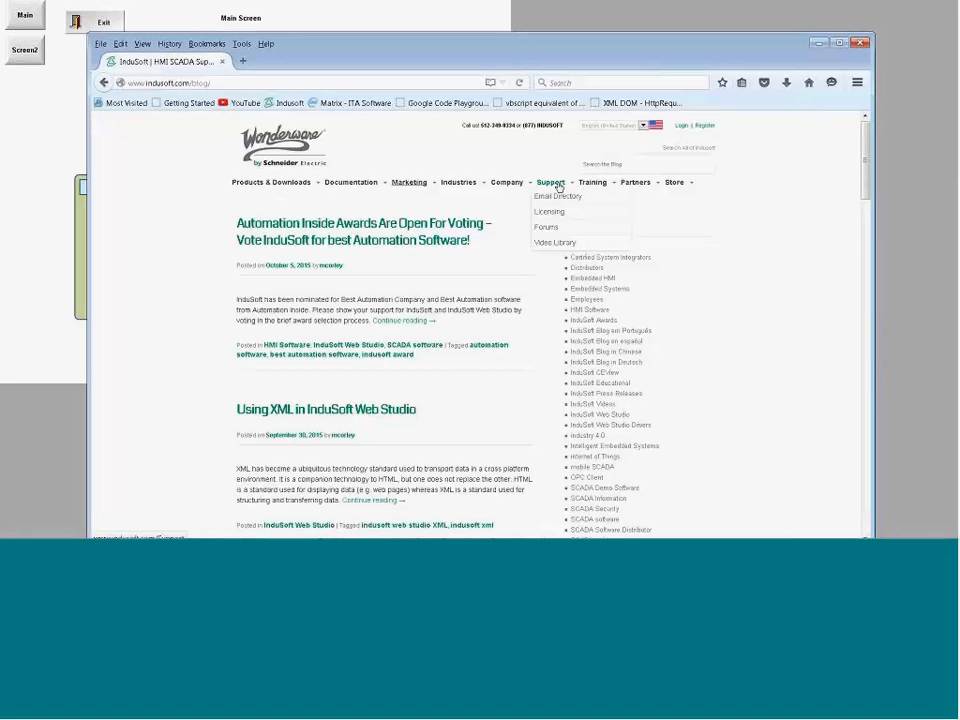
pyautogui.click(545, 244)
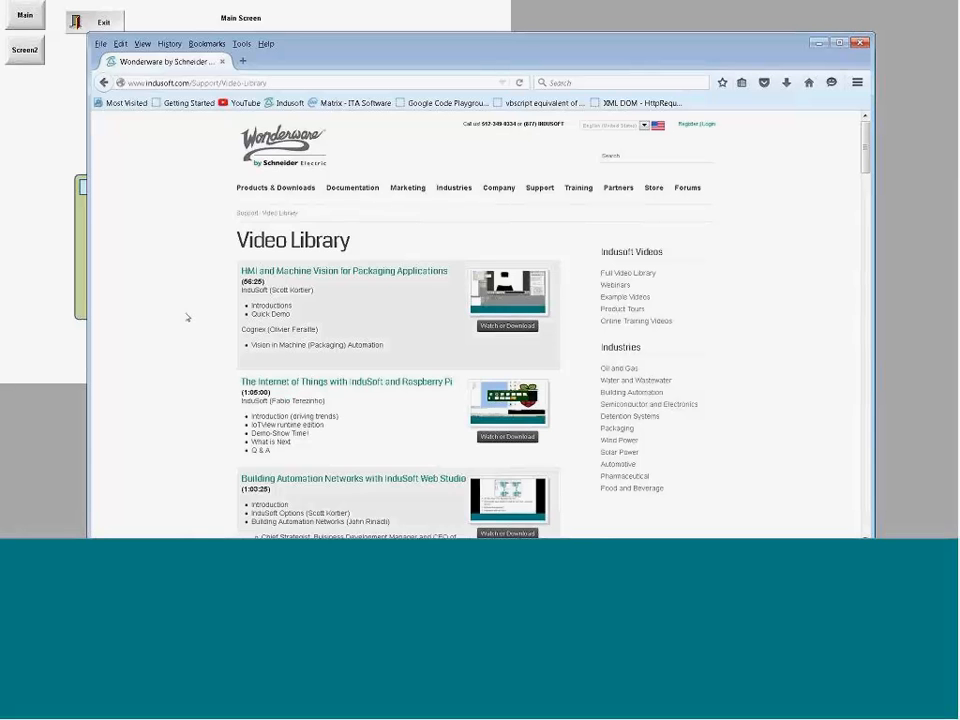
pyautogui.scroll(-3, 186, 317)
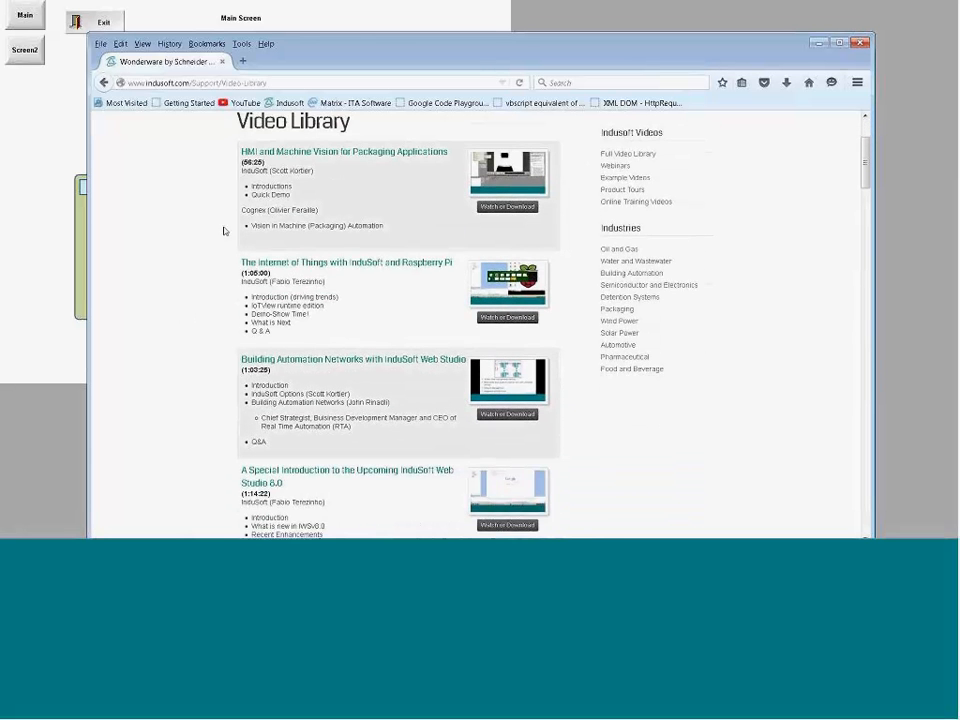
pyautogui.scroll(2, 219, 211)
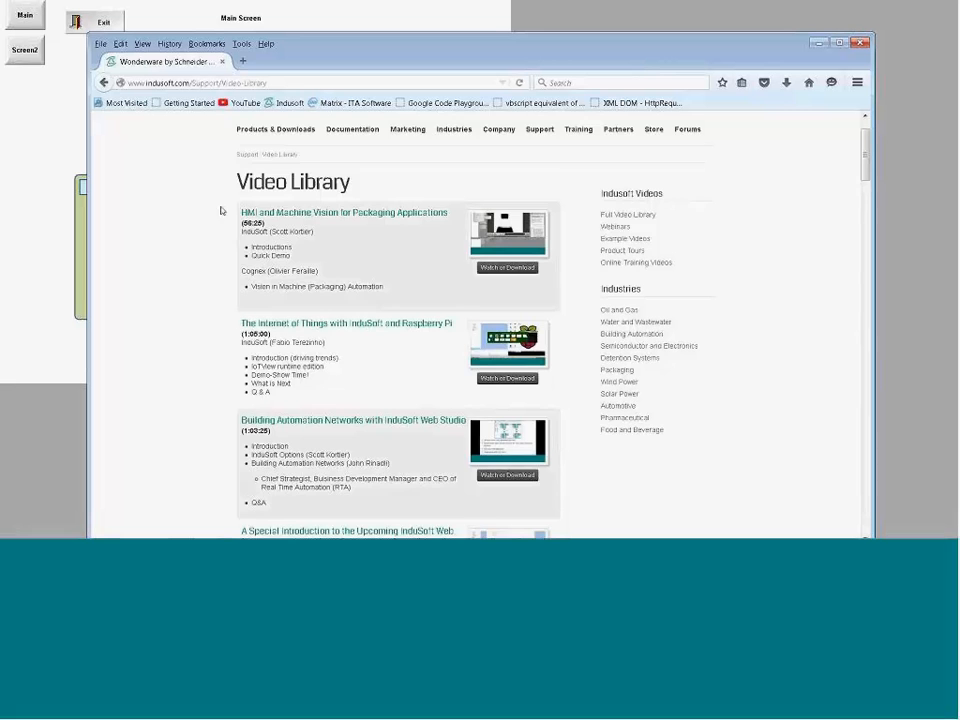
pyautogui.scroll(-10, 221, 211)
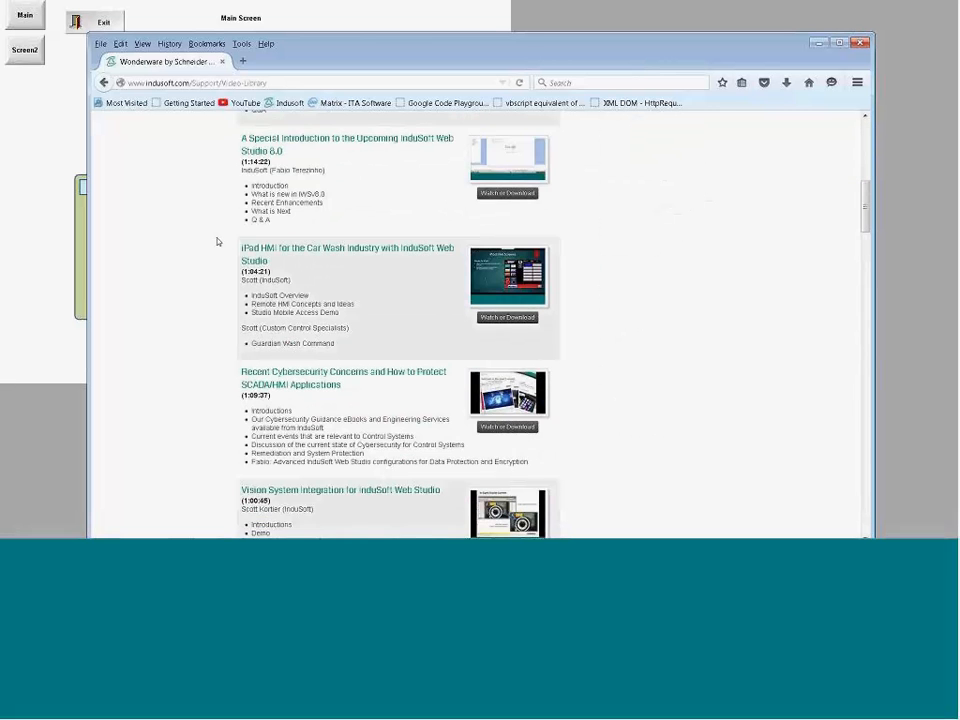
# Step: Look through more Video Library recordings and open the Online Training Videos page in the Training section to browse its modules
pyautogui.scroll(-3, 217, 241)
pyautogui.scroll(-1, 216, 242)
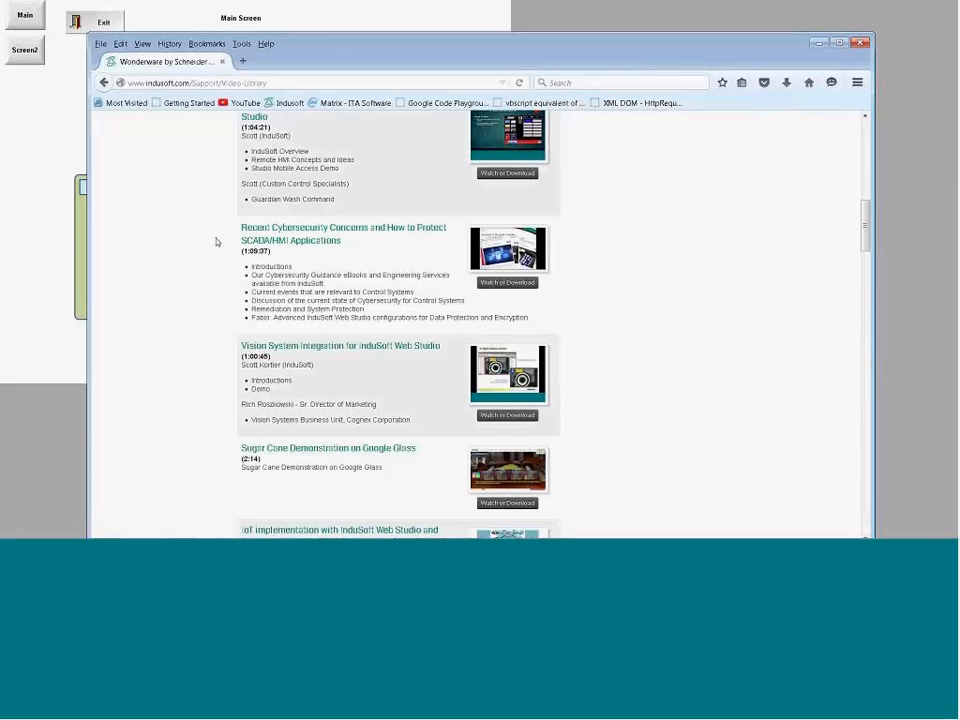
pyautogui.scroll(-2, 216, 242)
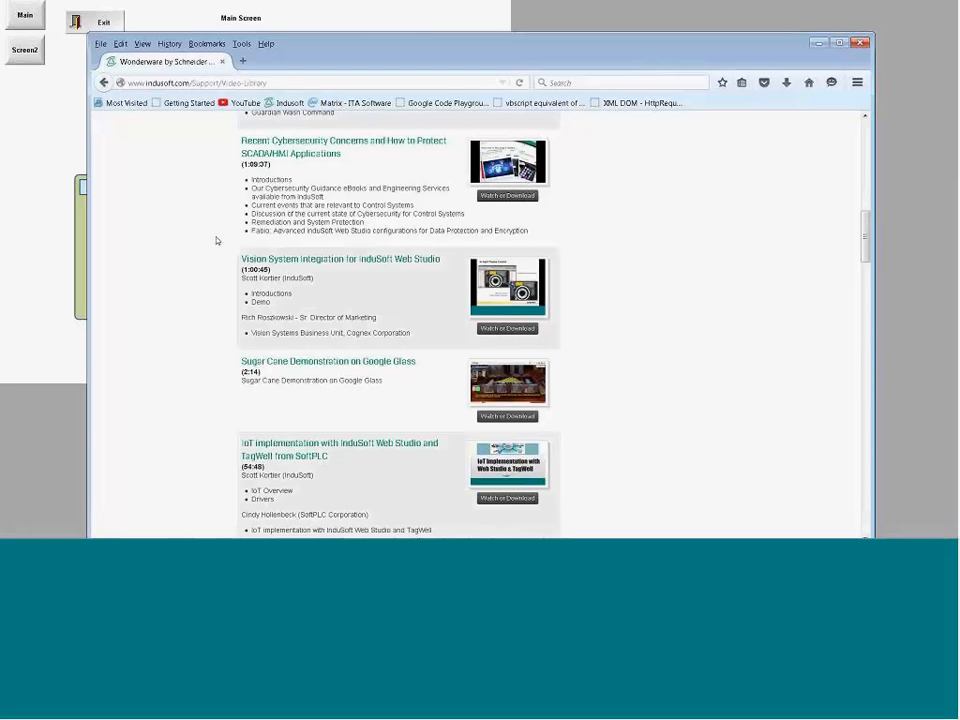
pyautogui.scroll(2, 216, 241)
pyautogui.click(610, 252)
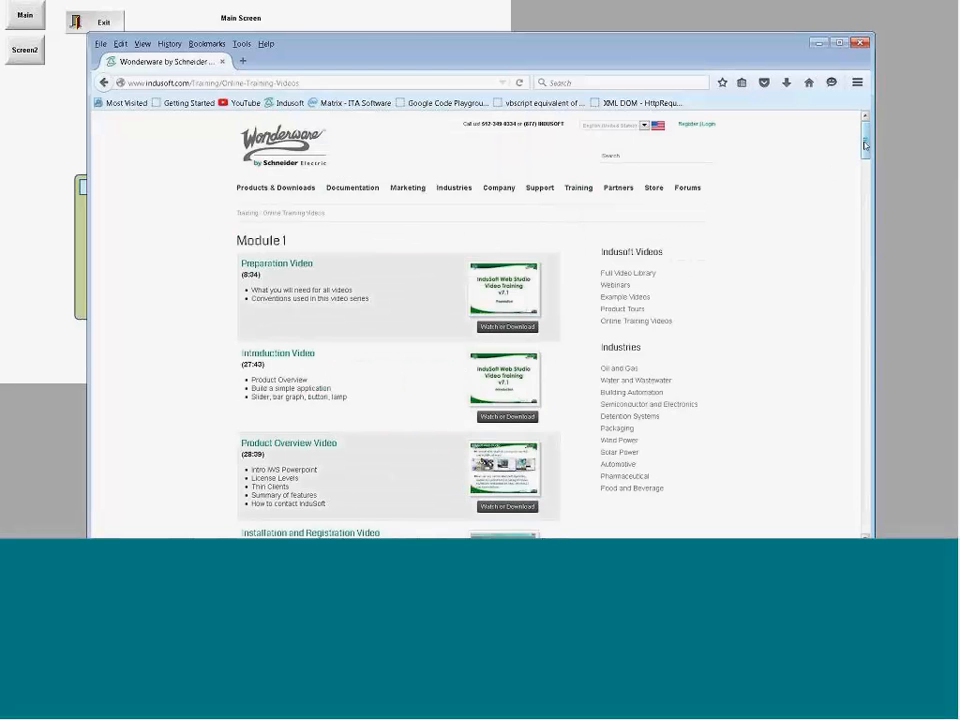
pyautogui.moveTo(865, 146); pyautogui.dragTo(856, 240)
pyautogui.scroll(-2, 856, 242)
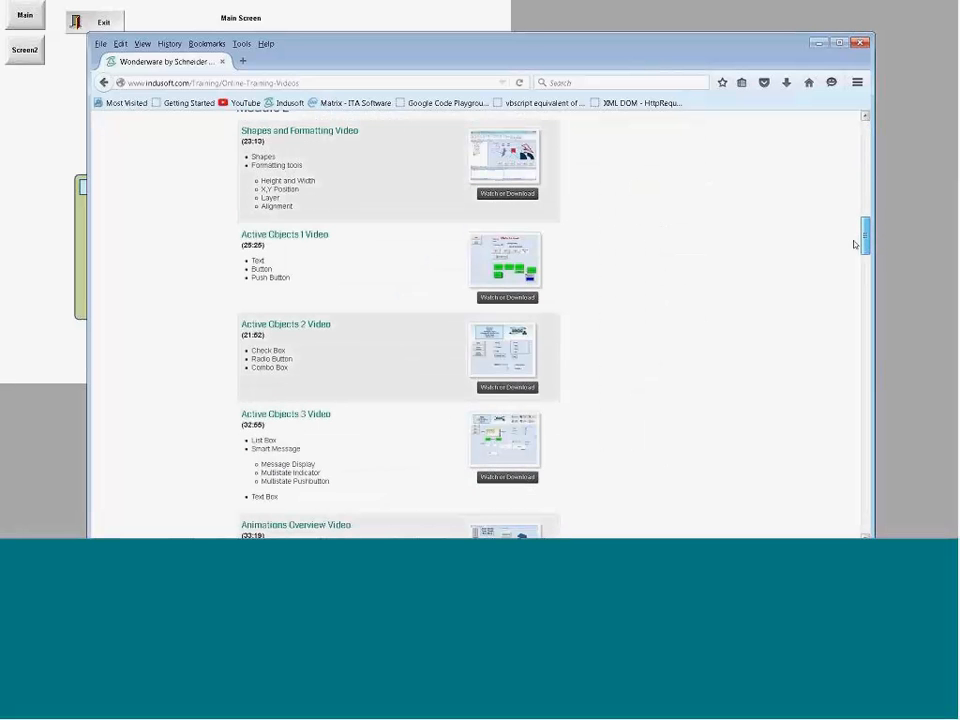
pyautogui.scroll(-1, 855, 248)
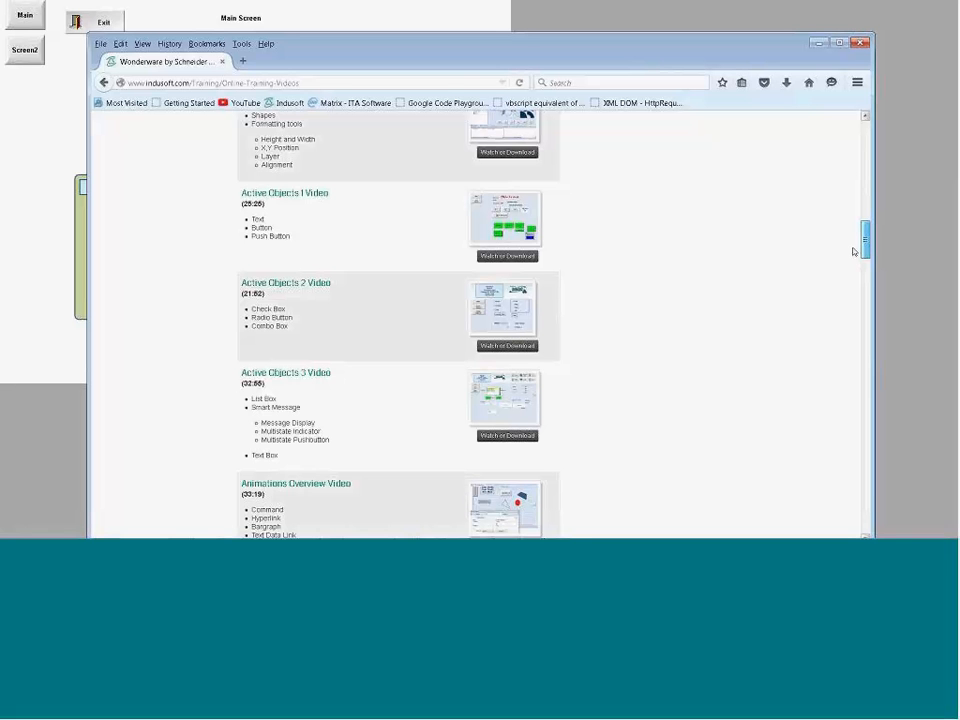
pyautogui.moveTo(854, 252); pyautogui.dragTo(645, 309)
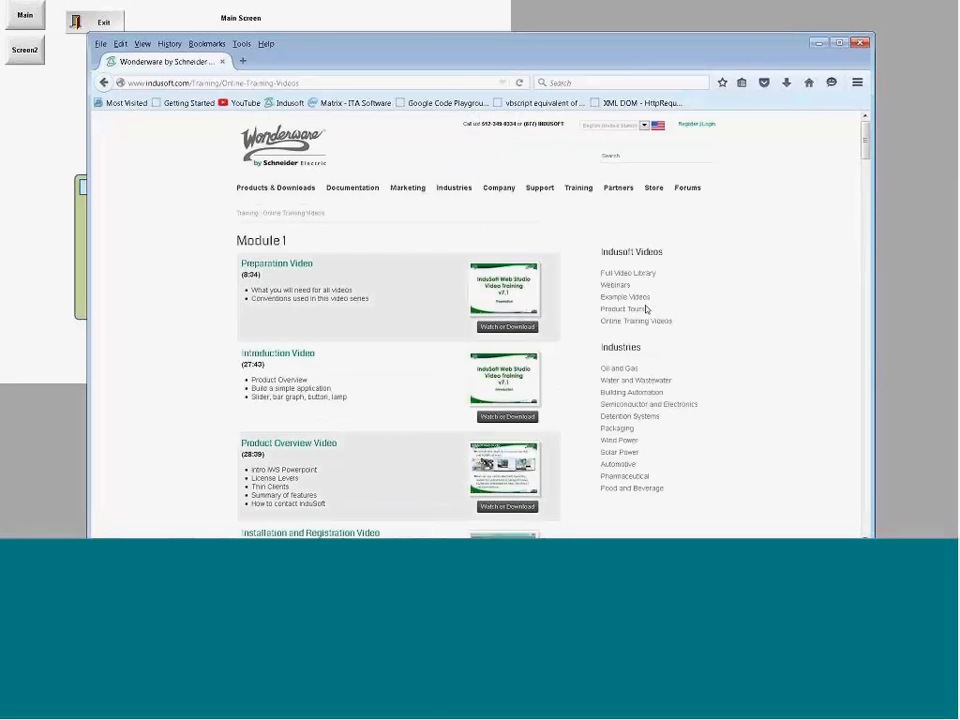
# Step: Open the Free Add-Ons page in the Store section and look through the available symbols, from meters and gauges to push buttons
pyautogui.click(659, 208)
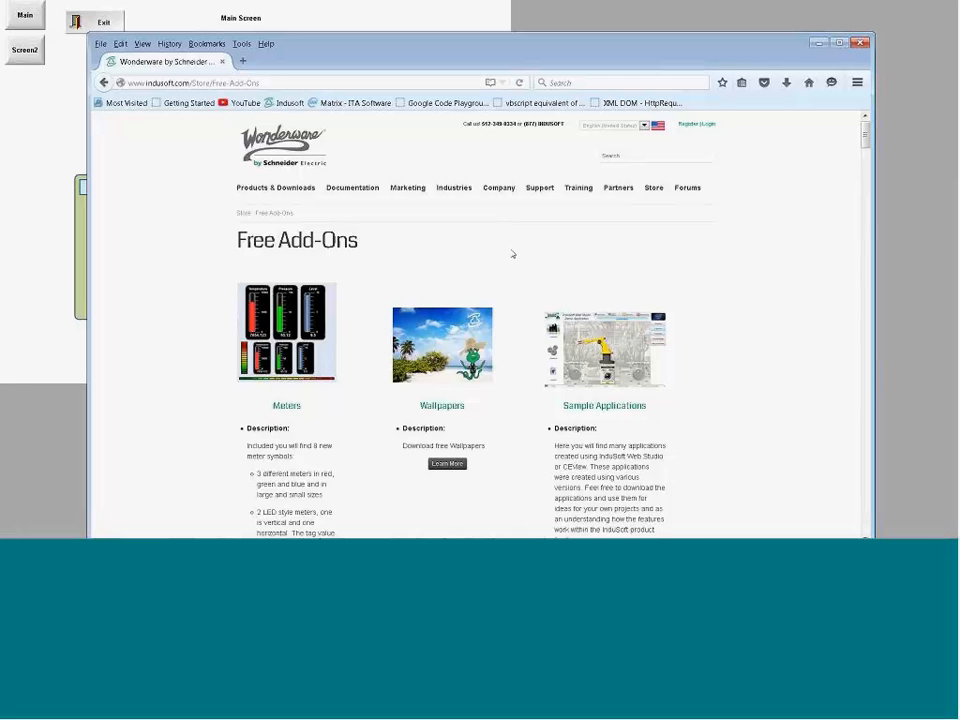
pyautogui.scroll(-1, 500, 250)
pyautogui.scroll(-3, 330, 240)
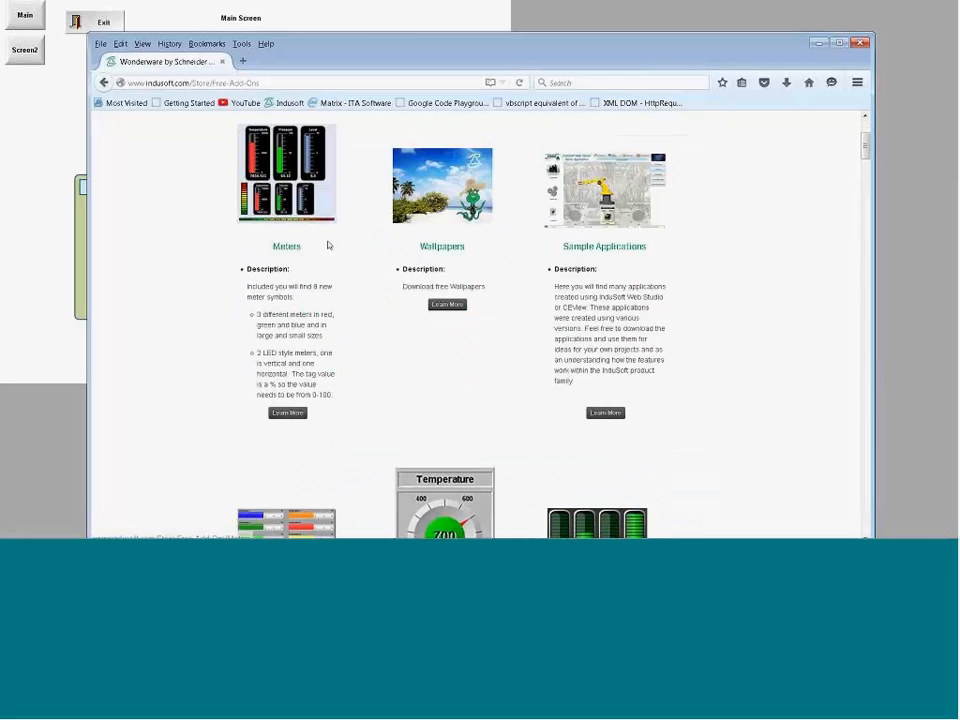
pyautogui.scroll(-5, 328, 245)
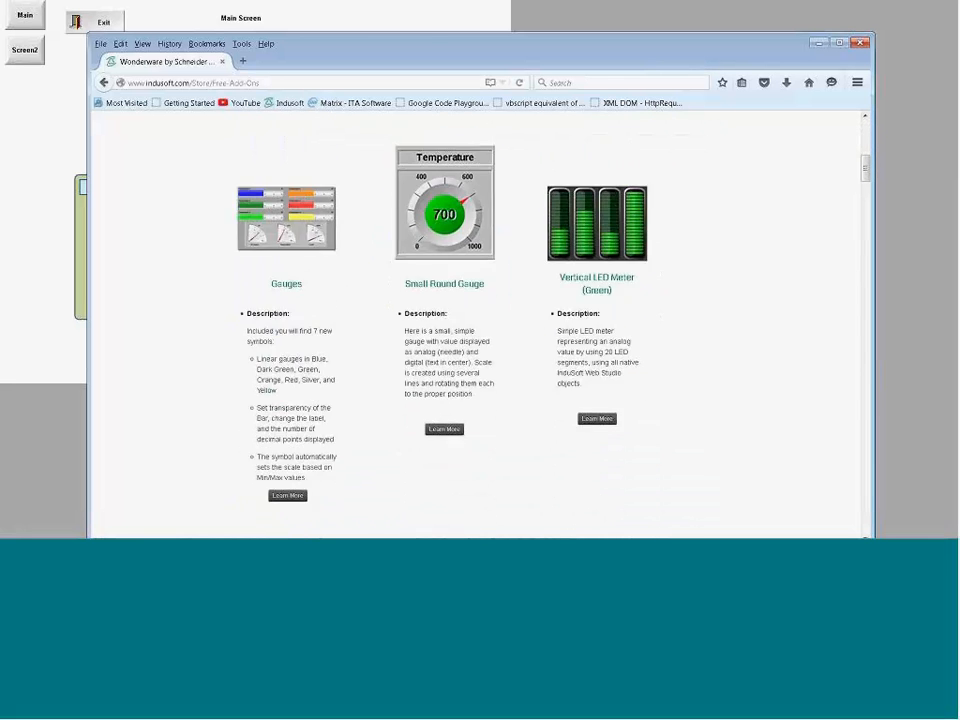
pyautogui.scroll(-1, 392, 286)
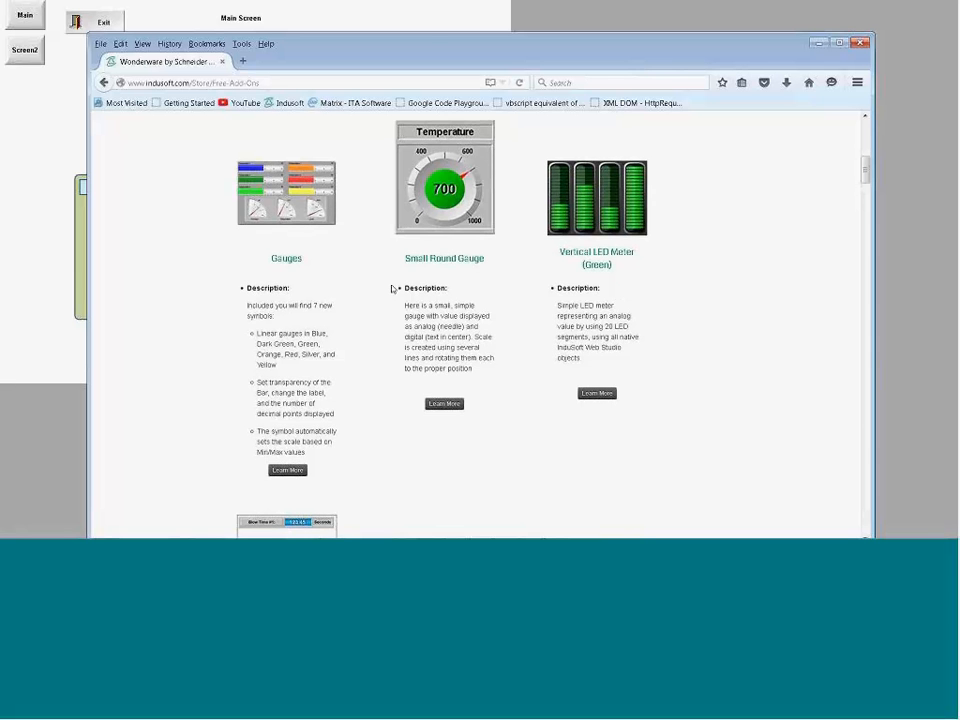
pyautogui.scroll(-2, 392, 288)
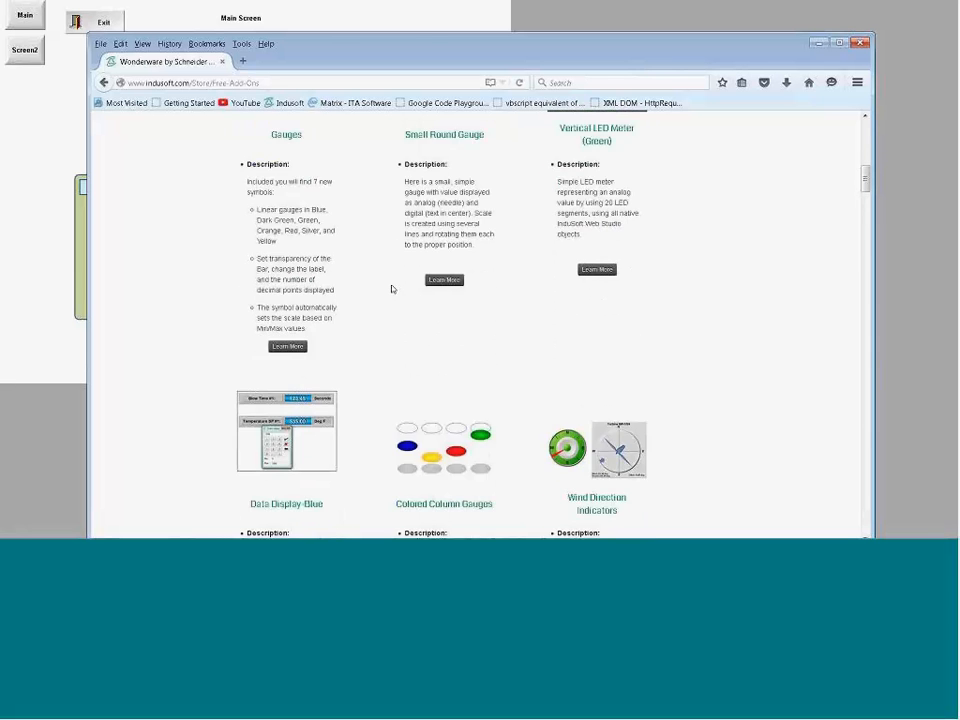
pyautogui.scroll(-9, 392, 286)
pyautogui.scroll(-7, 377, 291)
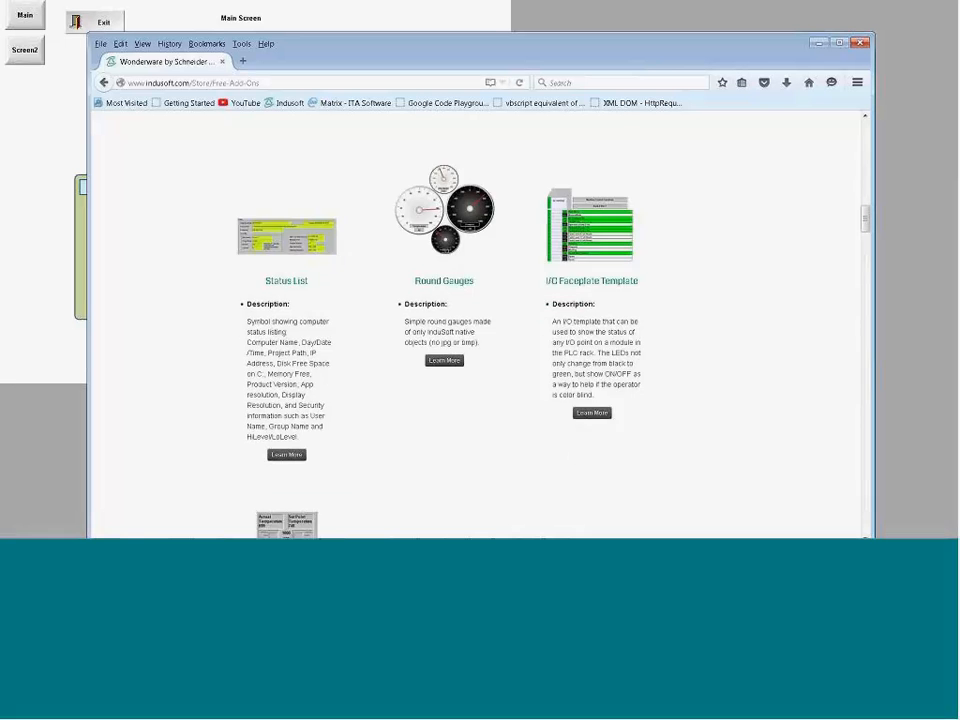
pyautogui.scroll(-9, 377, 302)
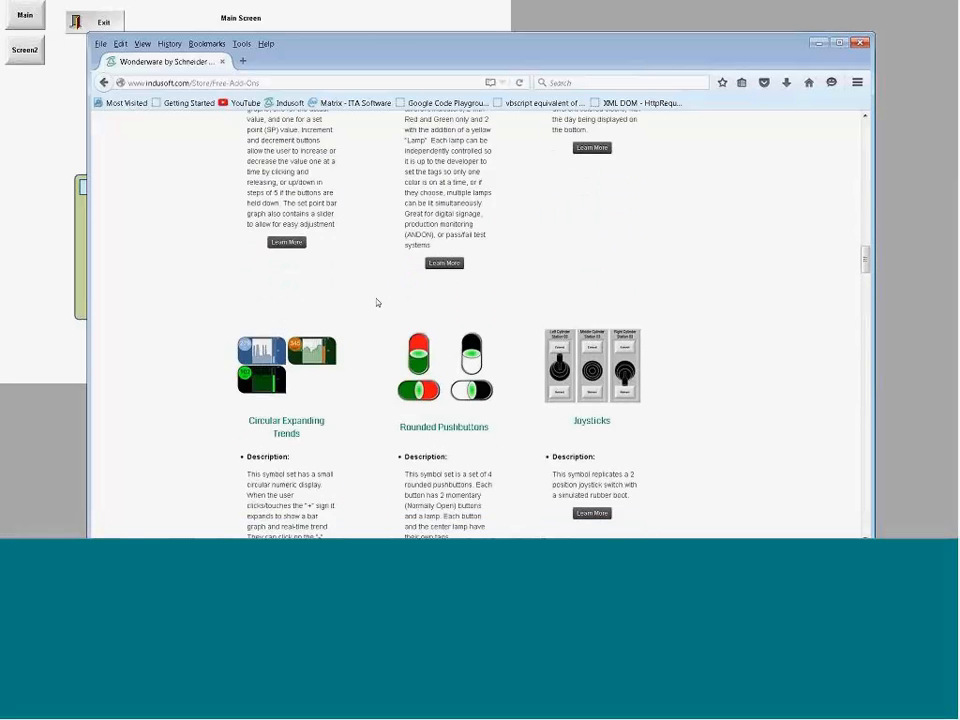
pyautogui.scroll(-1, 625, 284)
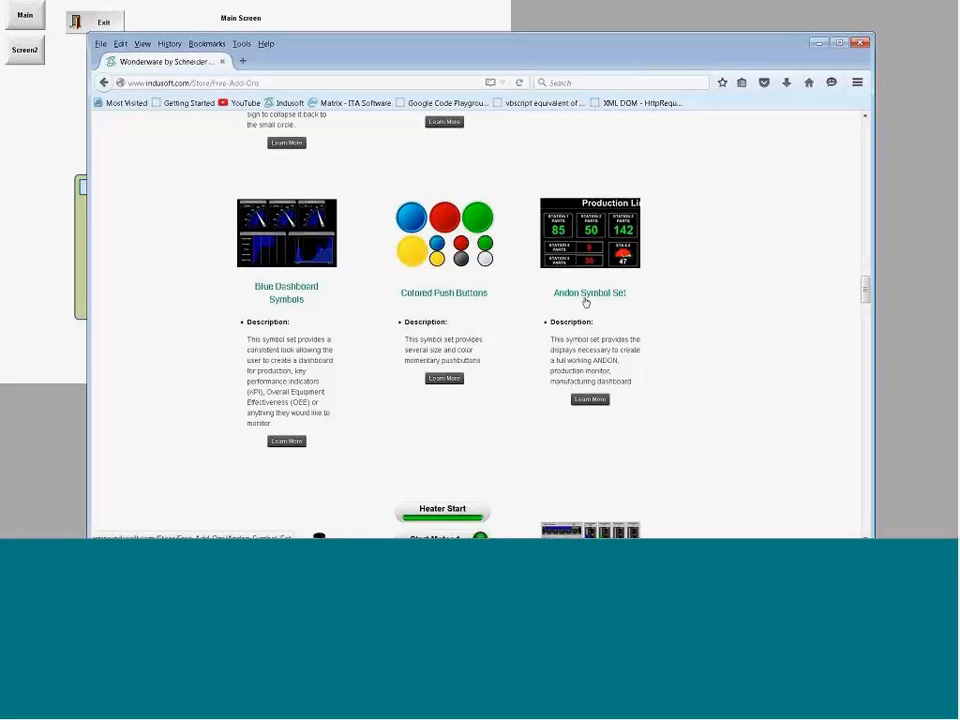
# Step: Open the Andon Symbol Set add-on and review its description, usage notes, download and 15 Minute Andon Application tutorial video
pyautogui.click(586, 300)
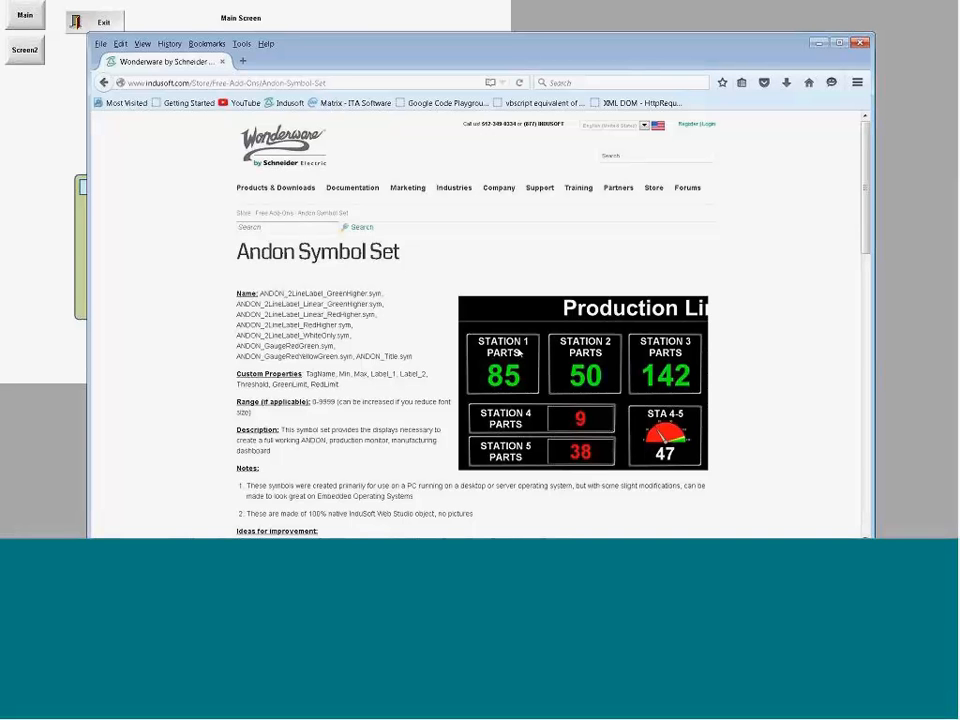
pyautogui.scroll(-1, 518, 352)
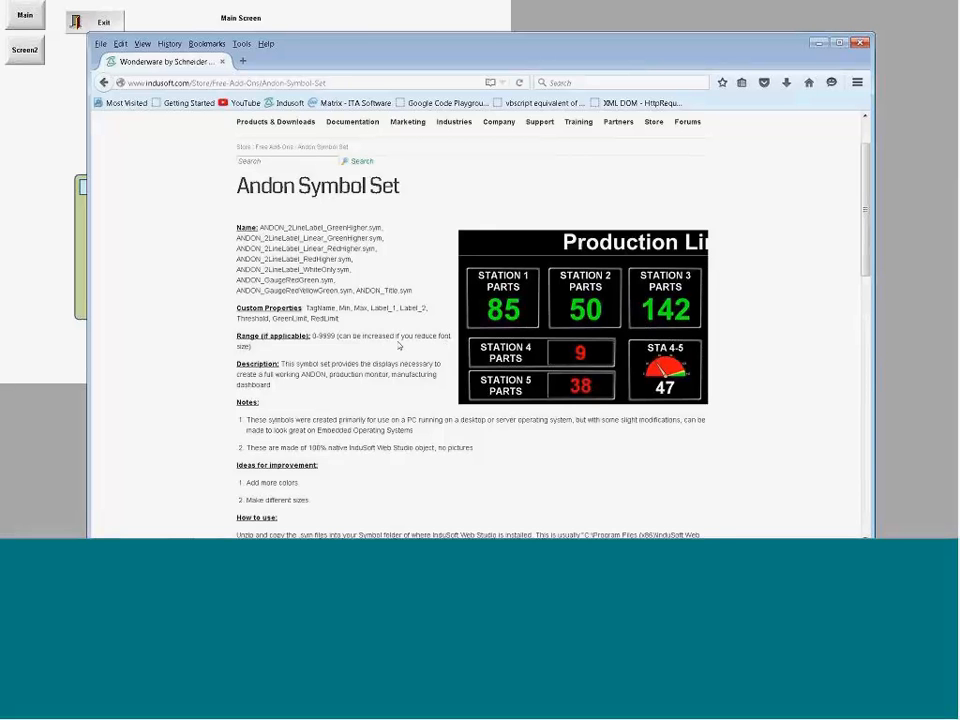
pyautogui.scroll(-3, 399, 345)
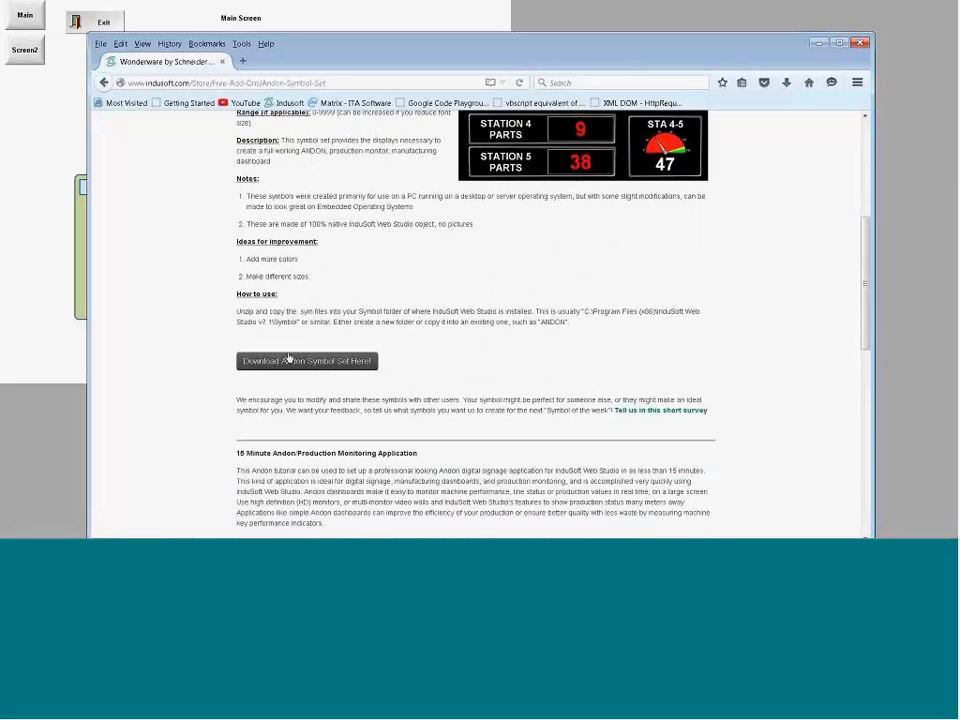
pyautogui.scroll(-3, 240, 352)
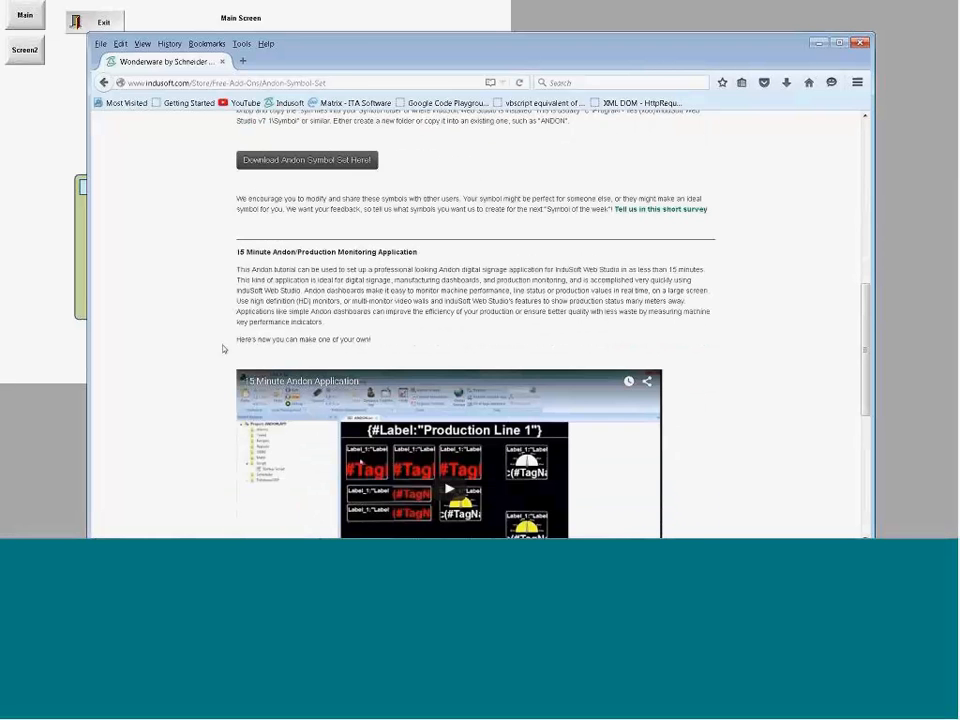
pyautogui.scroll(-2, 297, 366)
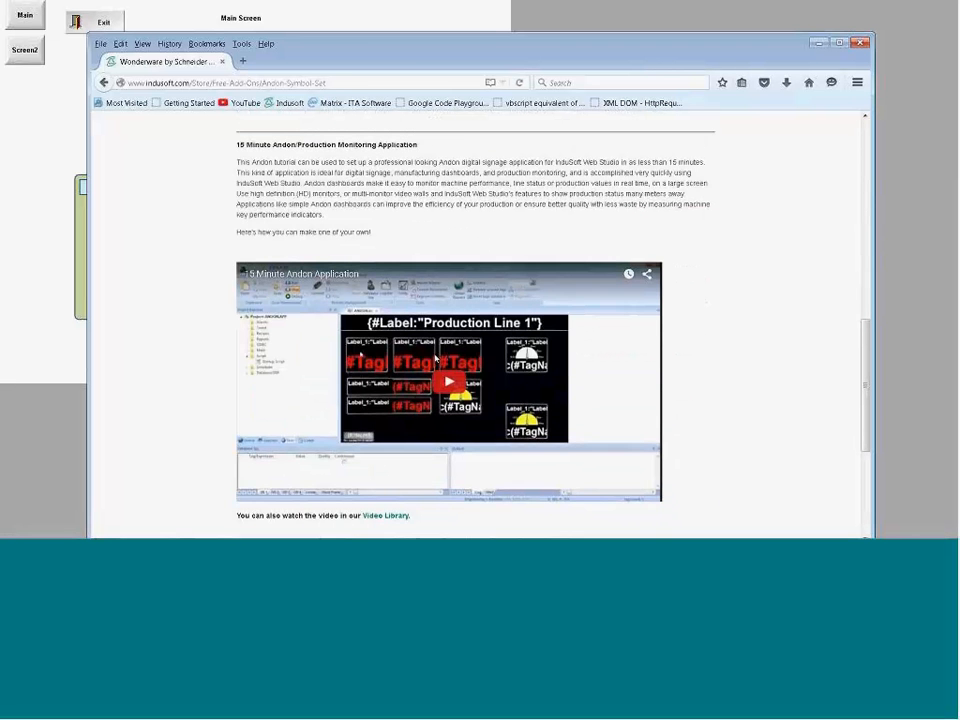
pyautogui.scroll(1, 435, 358)
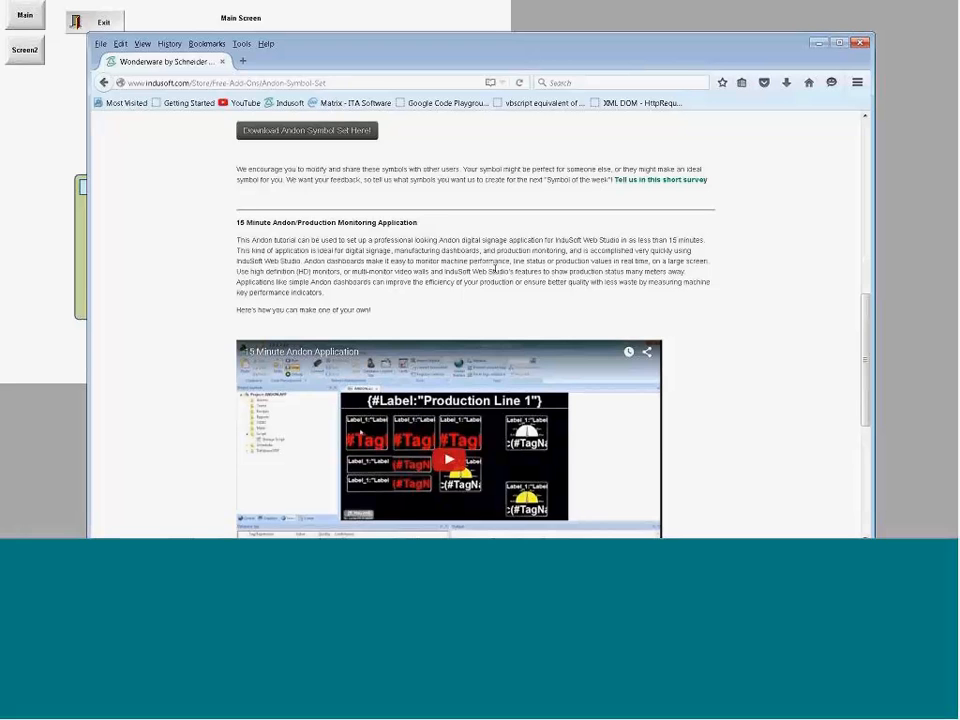
pyautogui.scroll(1, 494, 268)
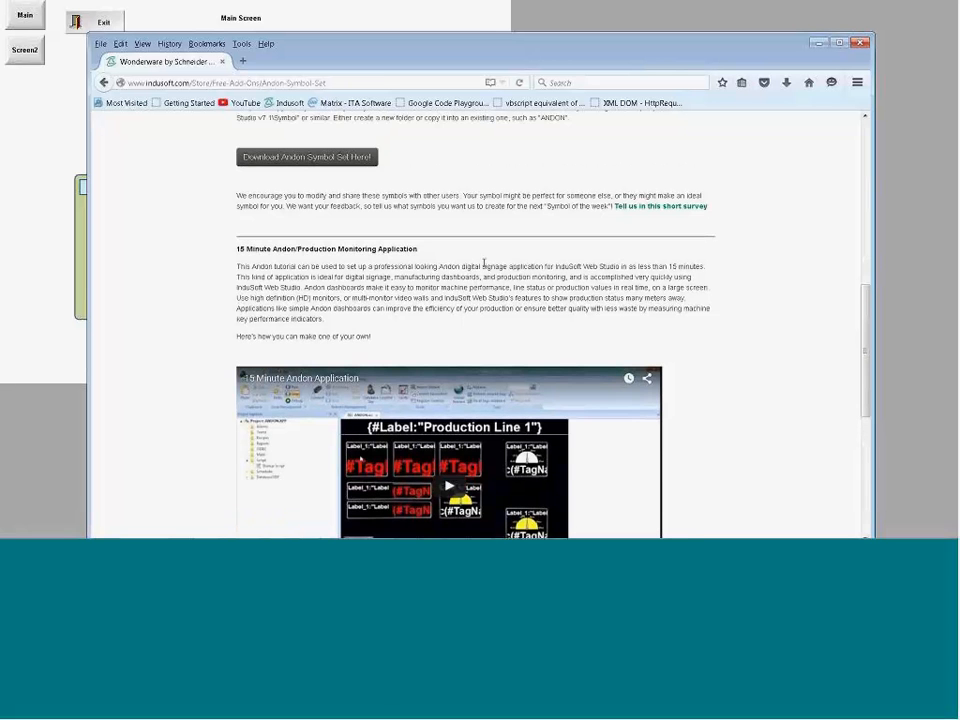
pyautogui.scroll(1, 458, 307)
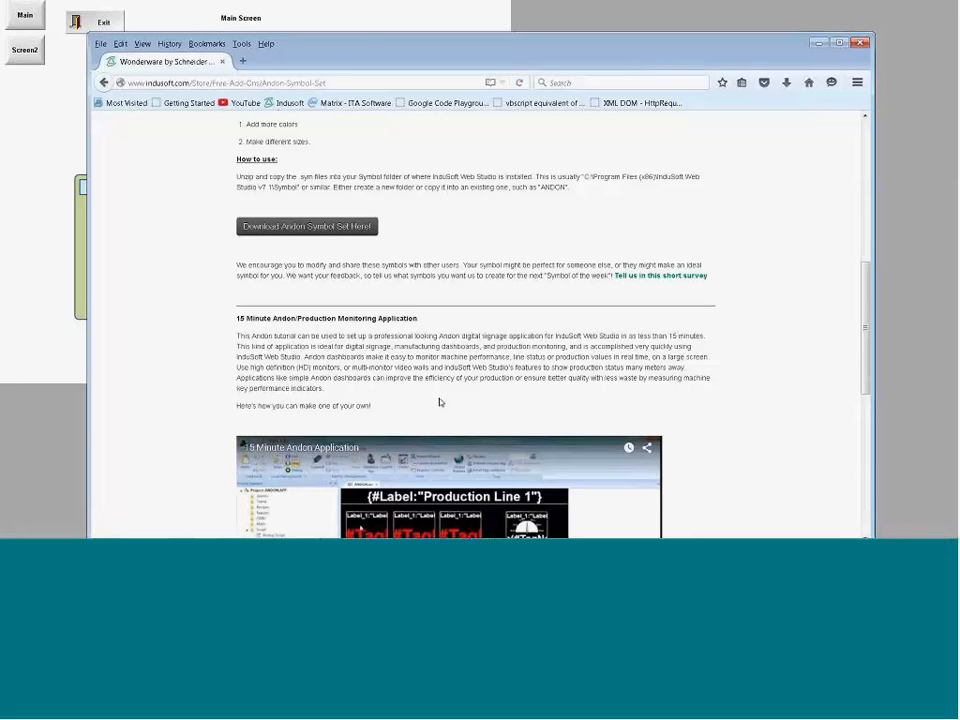
pyautogui.scroll(-1, 426, 335)
pyautogui.scroll(-2, 424, 335)
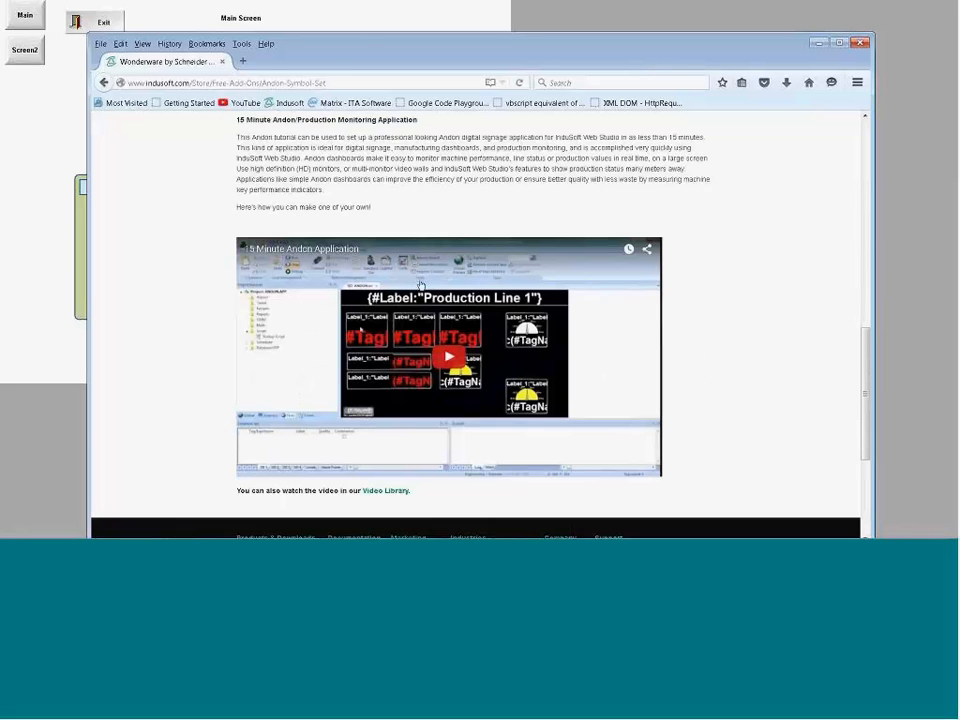
pyautogui.scroll(3, 477, 318)
pyautogui.scroll(4, 476, 318)
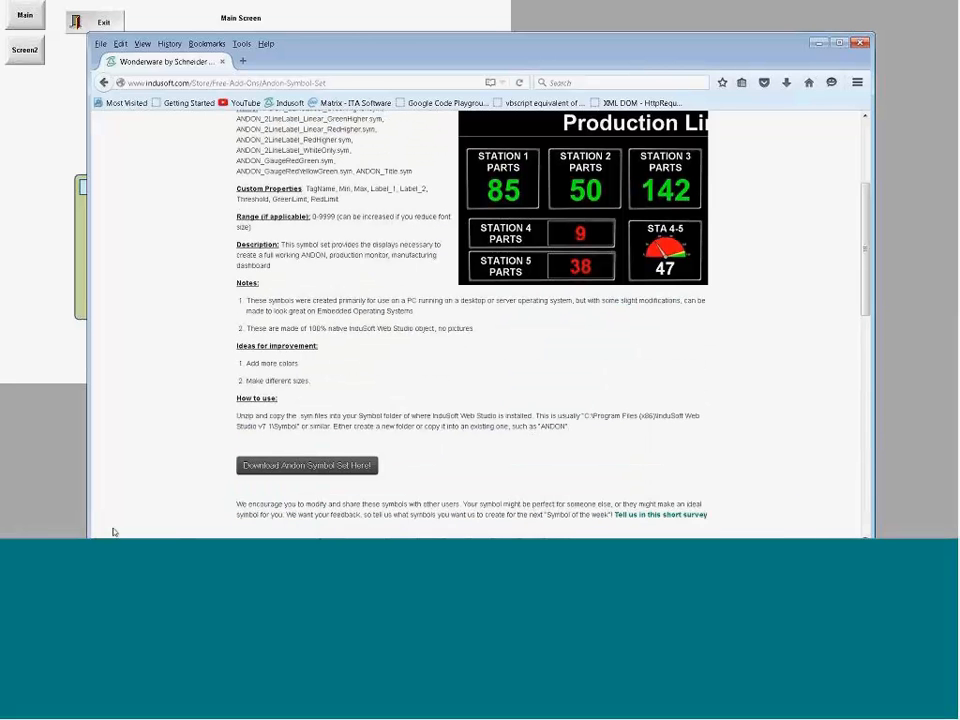
# Step: Switch to the running PowerPoint slide show of Jumpstart 151006.pptx
pyautogui.moveTo(113, 530)
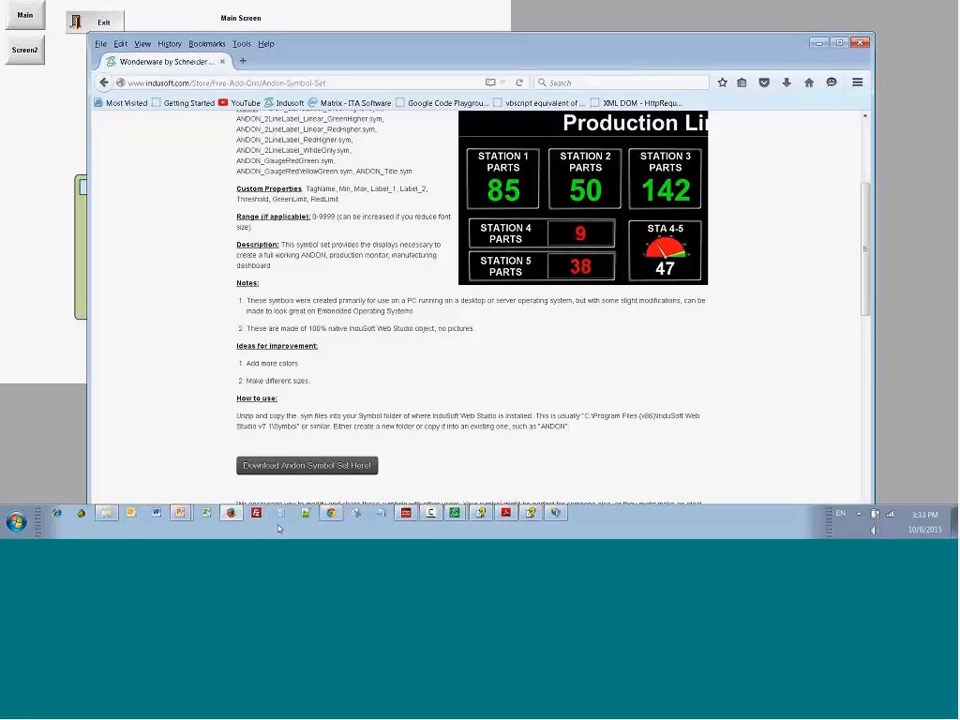
pyautogui.moveTo(180, 513)
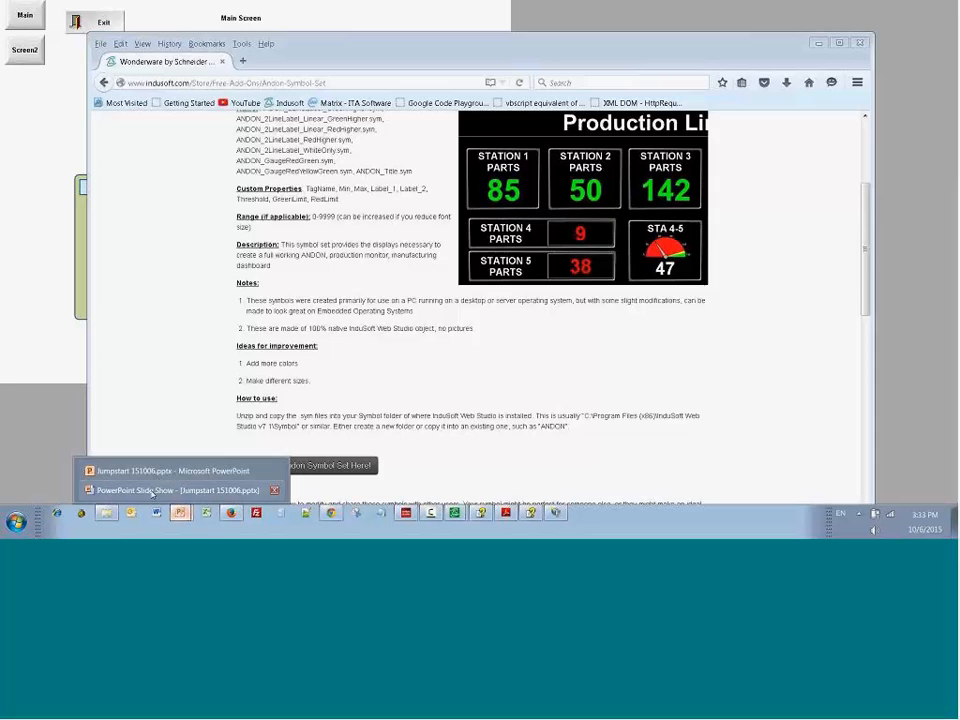
pyautogui.click(152, 492)
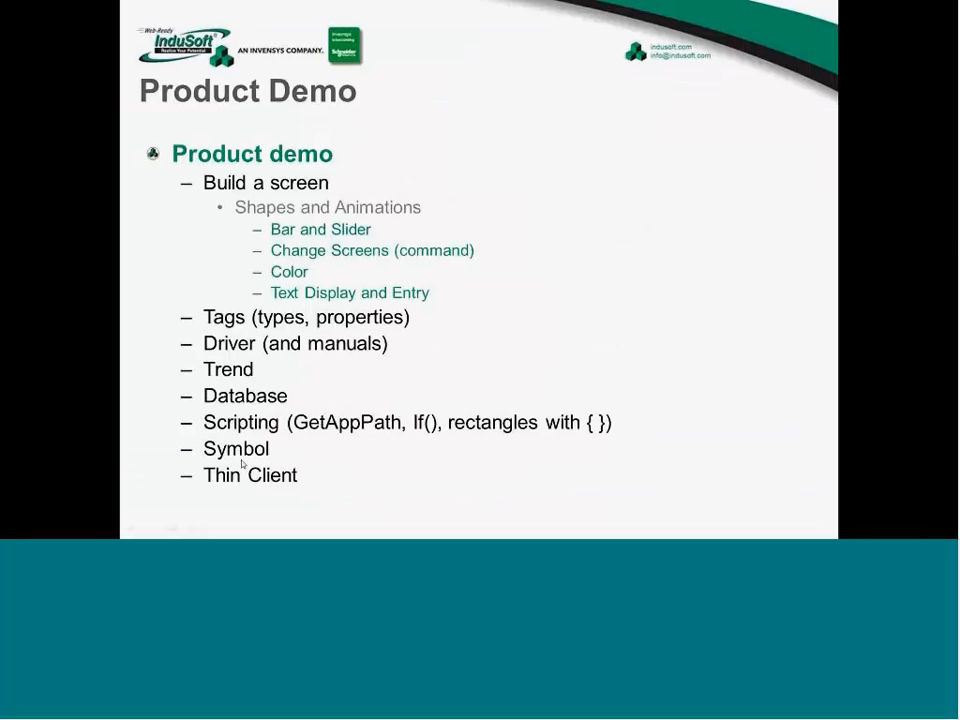